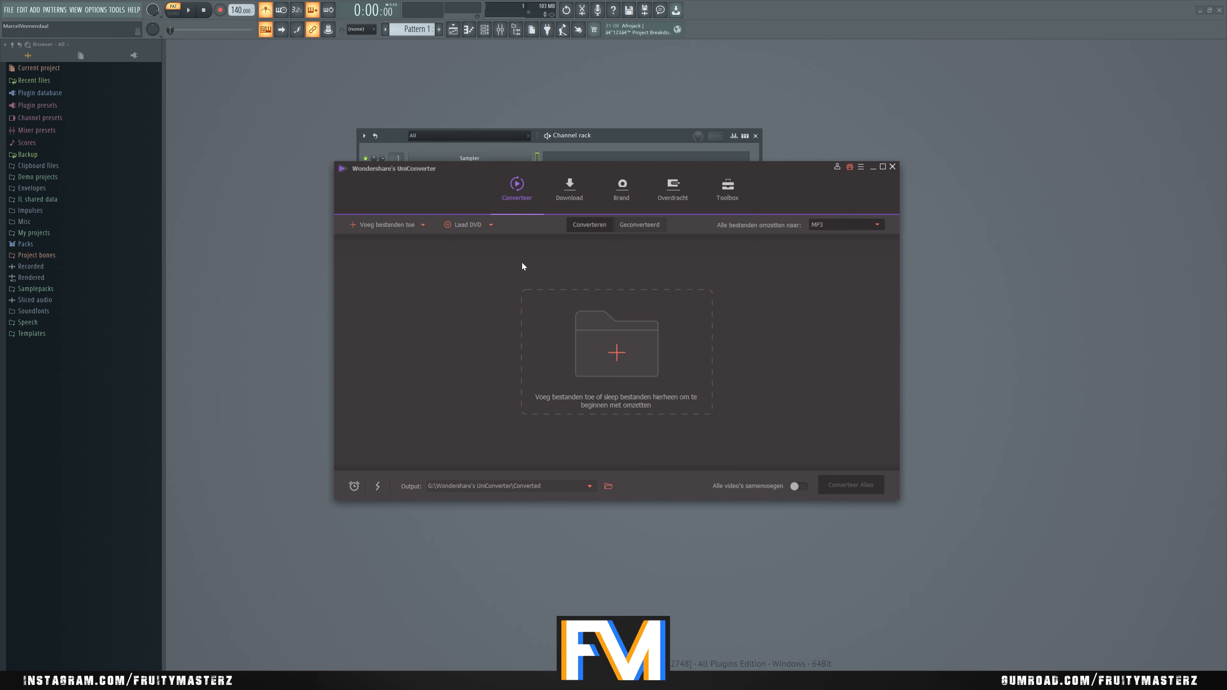
Step: Close the UniConverter window and open the Playlist in FL Studio
click(892, 167)
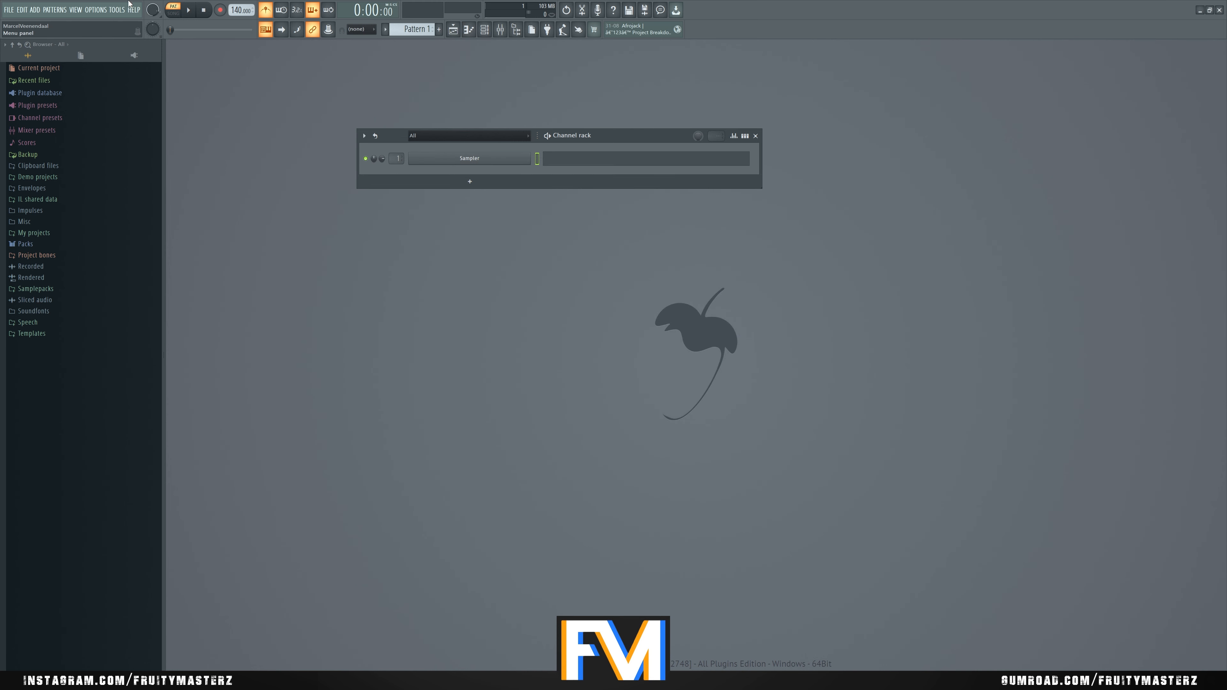
click(75, 10)
click(128, 46)
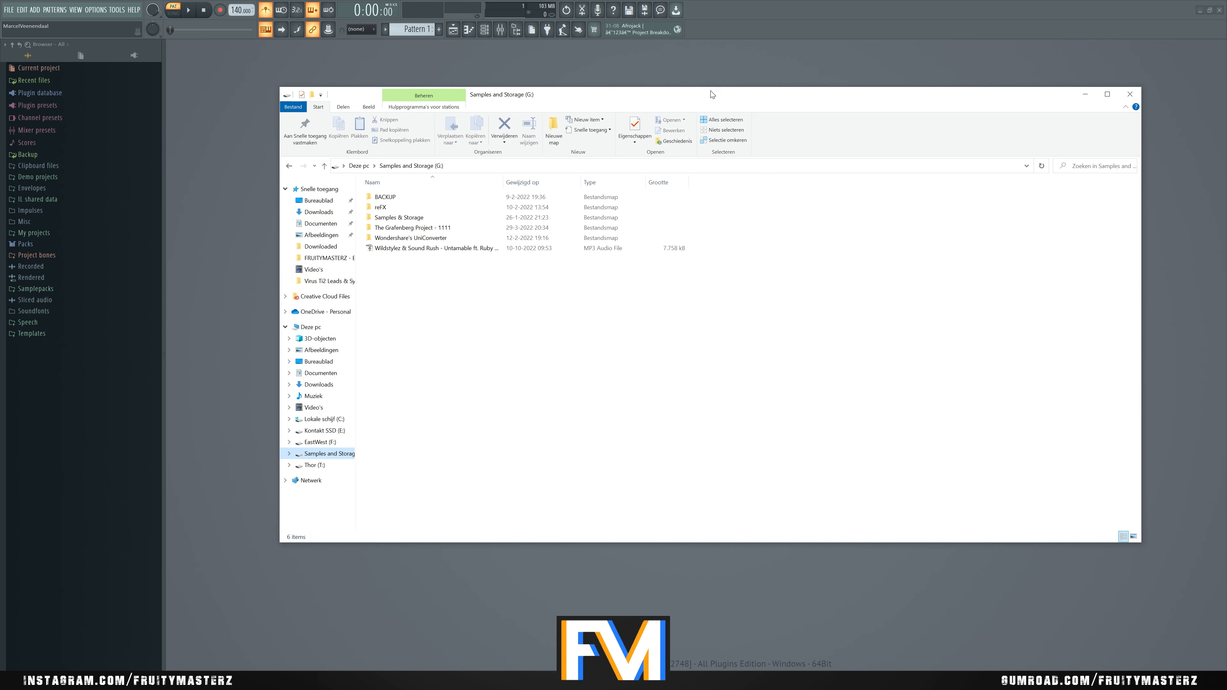
Step: Import the MP3 "Wildstylez & Sound Rush - Untamable ft. Ruby Prophet" from the Samples and Storage drive into the Playlist, and minimize the file window
drag(707, 88, 1127, 145)
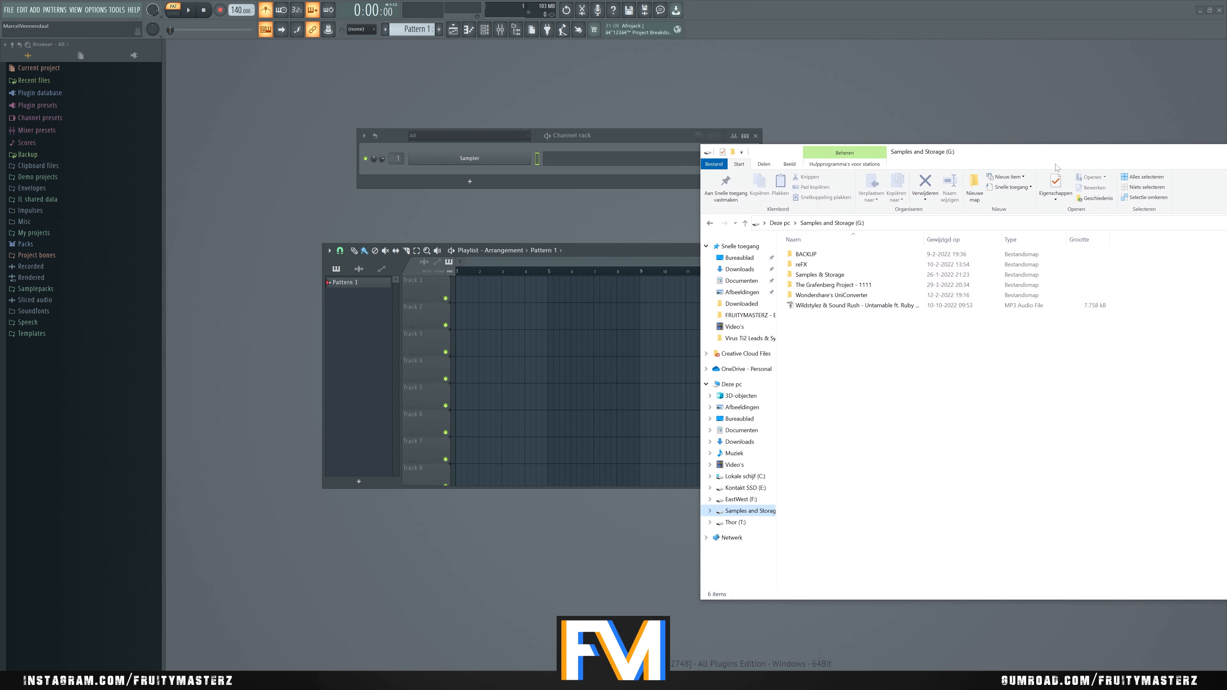
drag(851, 306, 554, 328)
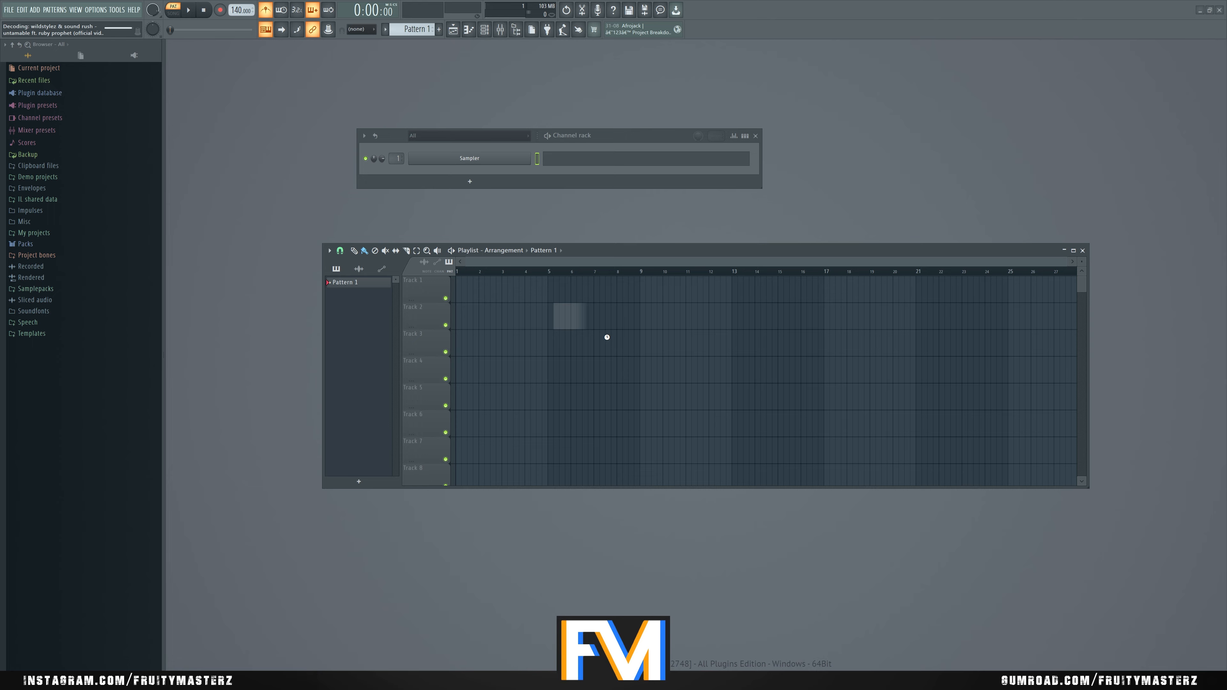
key(alt+Tab)
drag(968, 155, 493, 172)
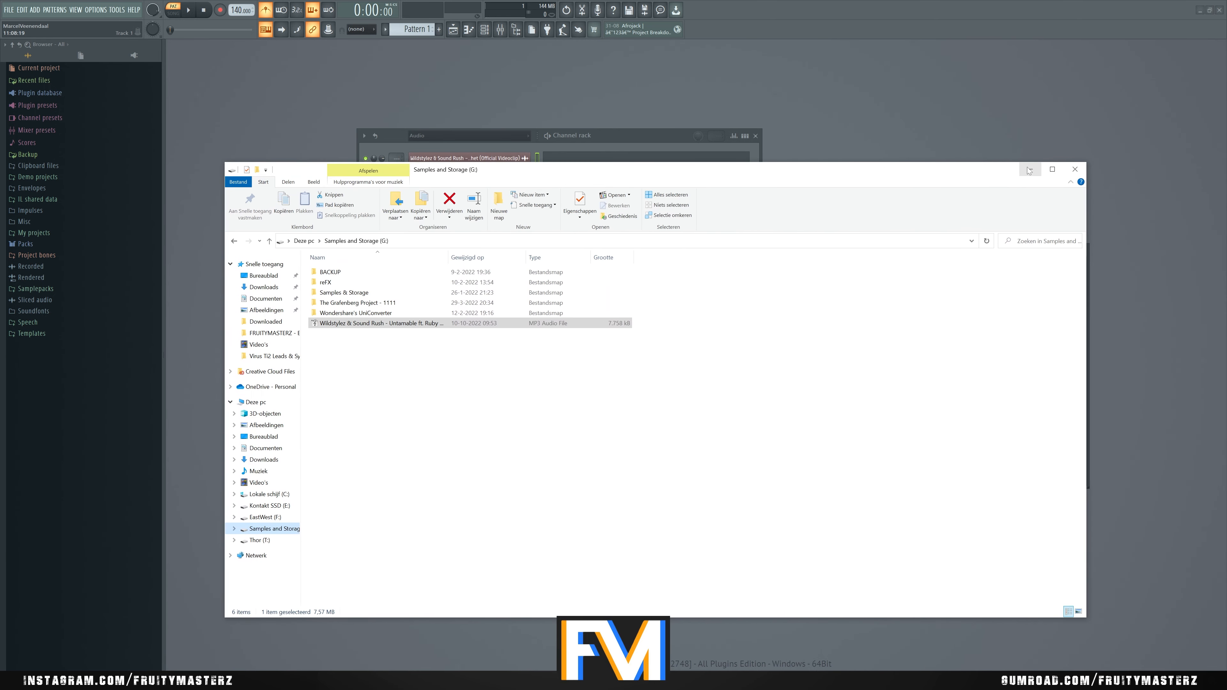
click(1030, 170)
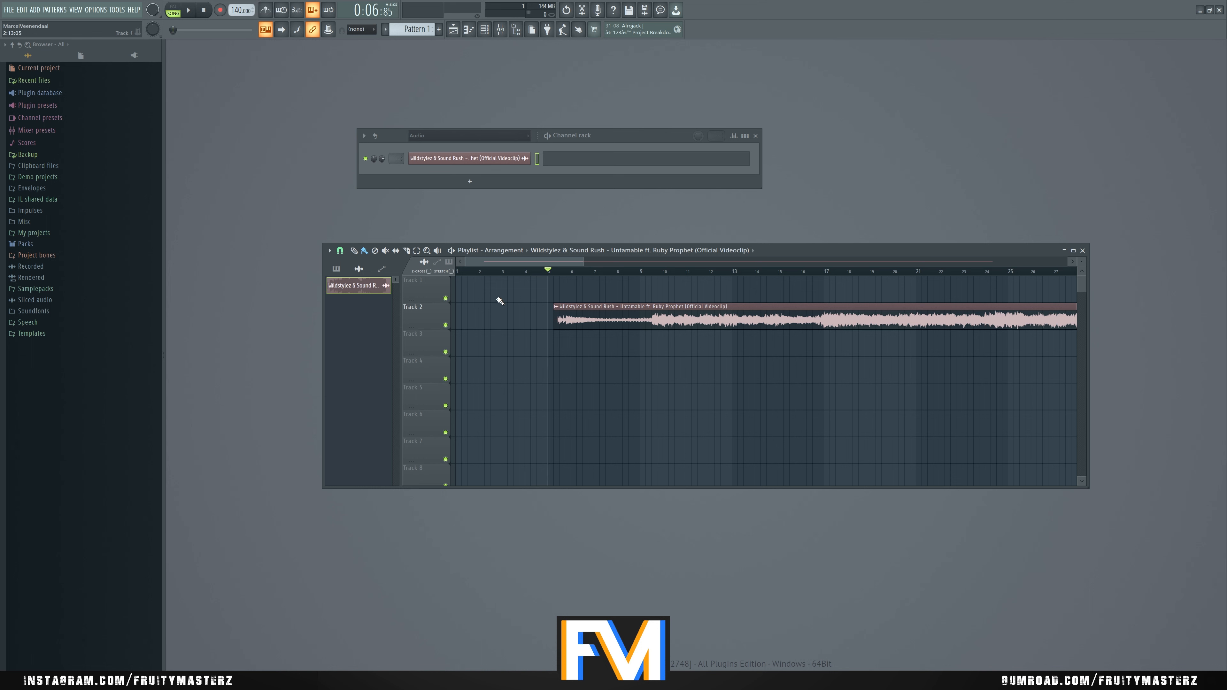
Step: Move the imported song clip to the very beginning of Track 1 in the Playlist
scroll(585, 348, down, 4)
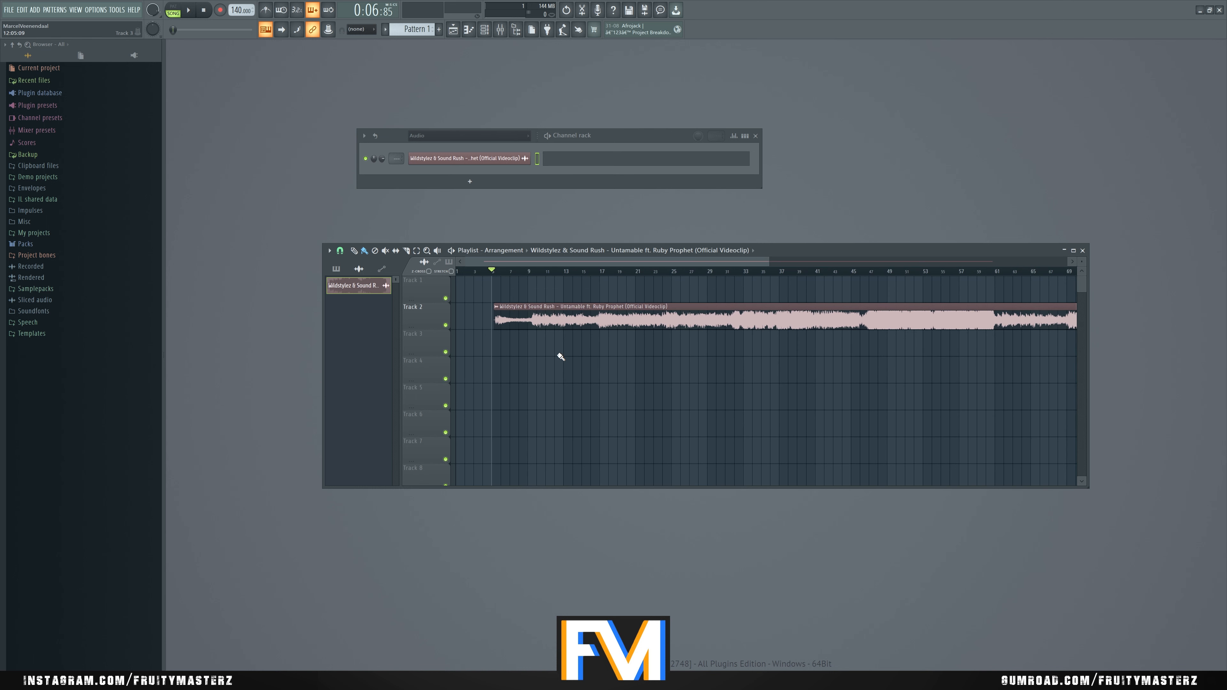
drag(613, 319, 575, 292)
scroll(575, 294, down, 3)
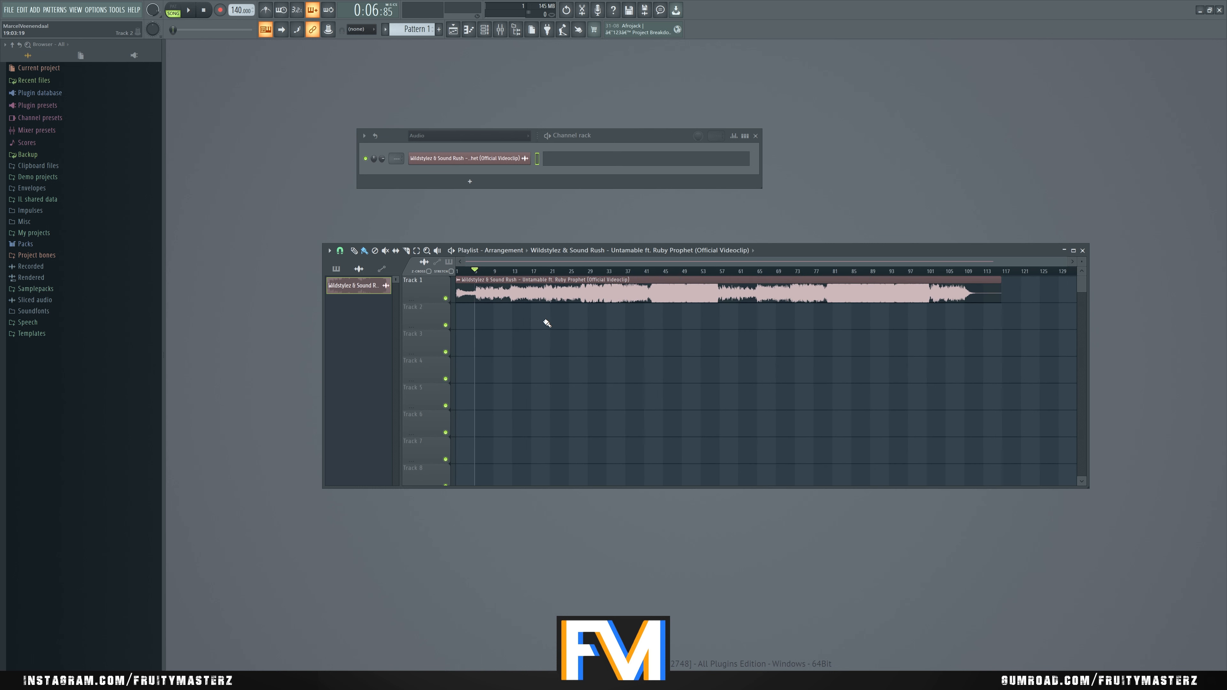
Step: Trim the song clip's intro away to the section auditioned around bar 26, and make Track 1 taller
click(575, 270)
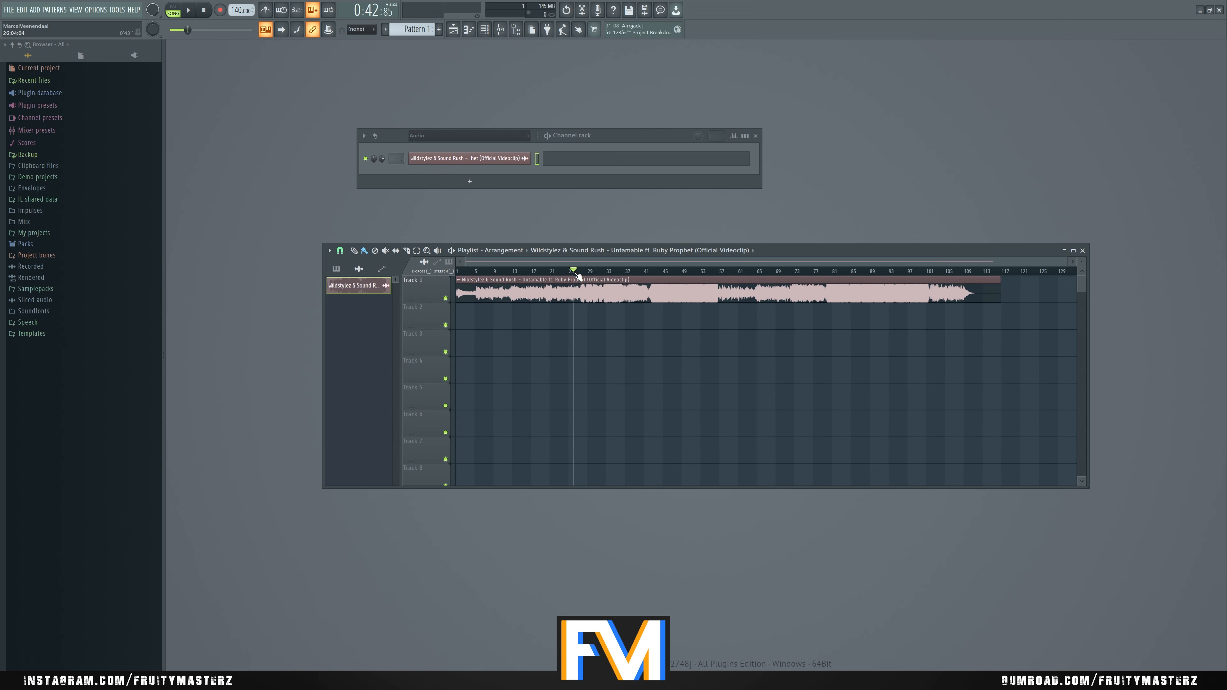
key(space)
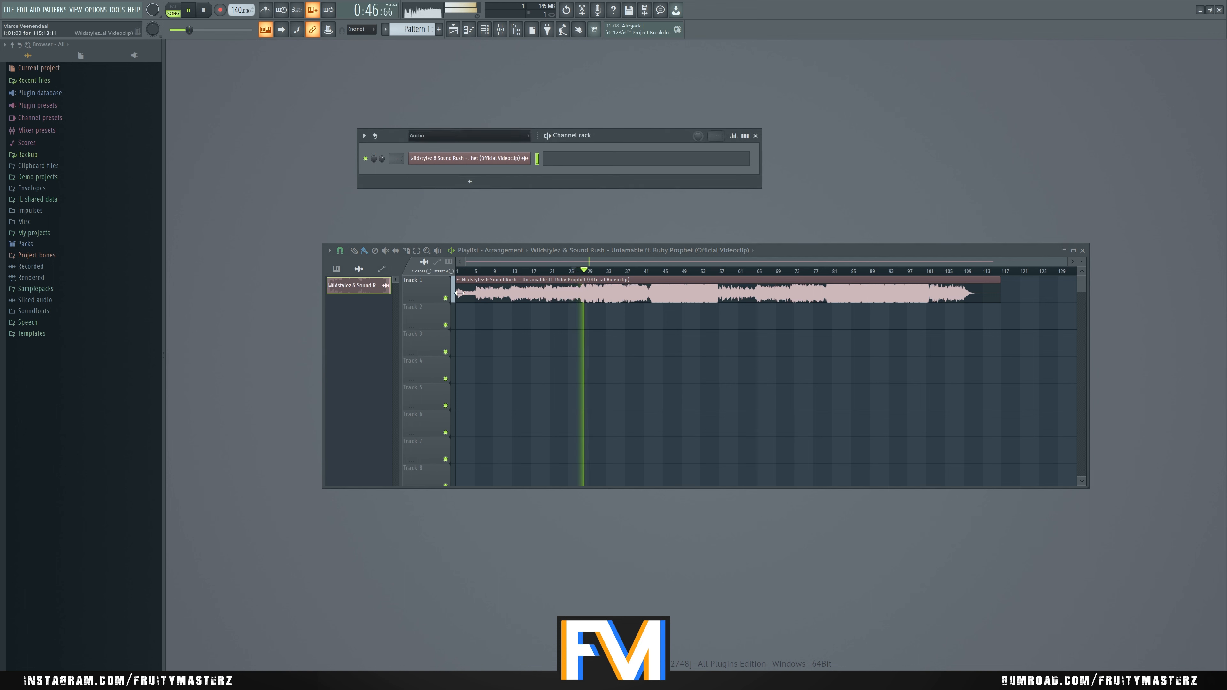
key(space)
drag(457, 296, 427, 447)
click(458, 271)
scroll(356, 324, up, 7)
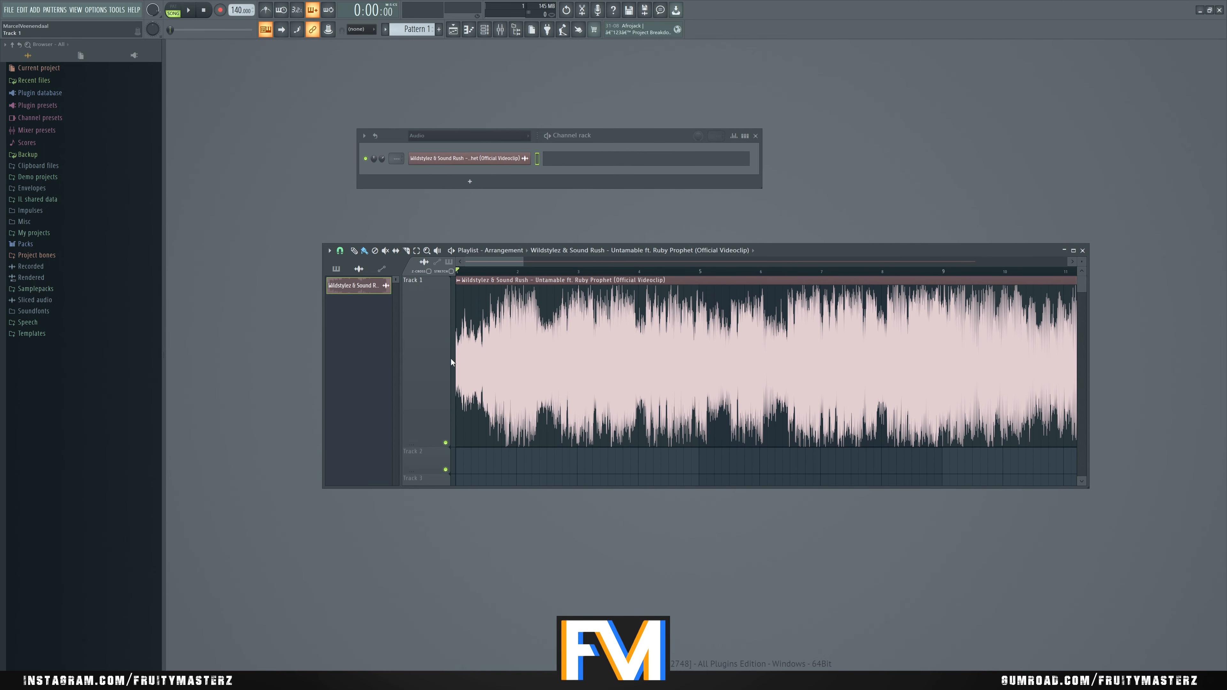
Step: Refine the song clip's start by ear, removing the lead-in so the first beat falls exactly on bar 1
key(space)
key(space)
scroll(475, 269, up, 3)
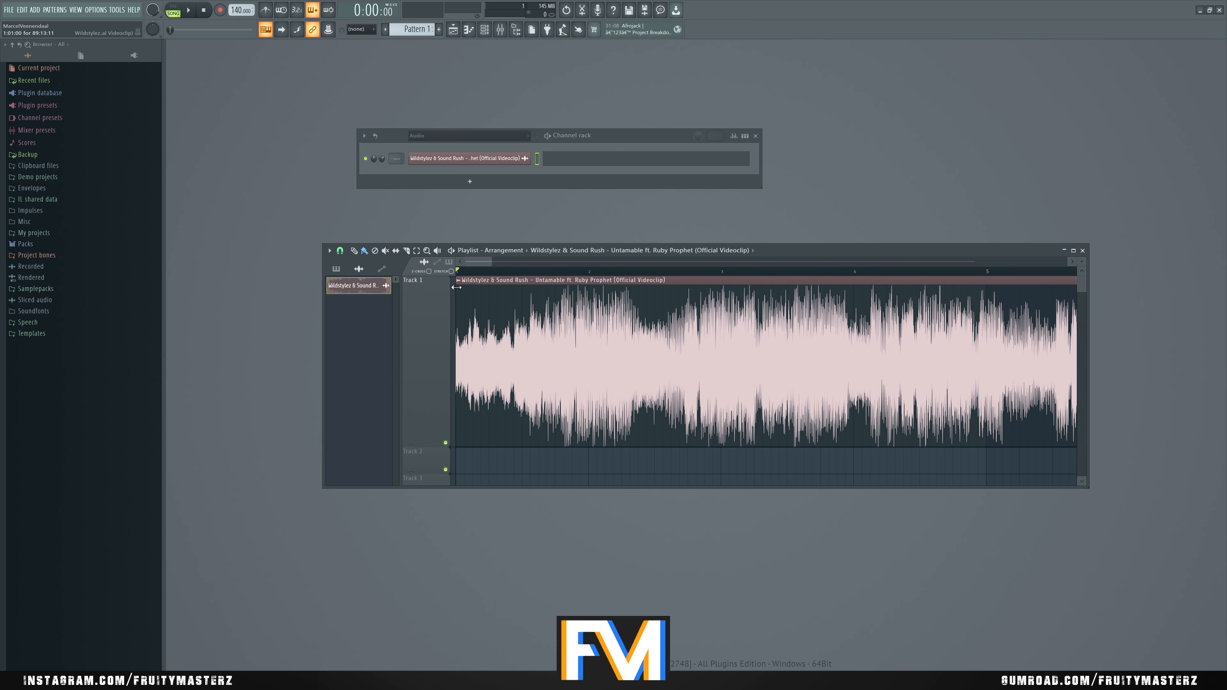
click(499, 271)
key(space)
key(space)
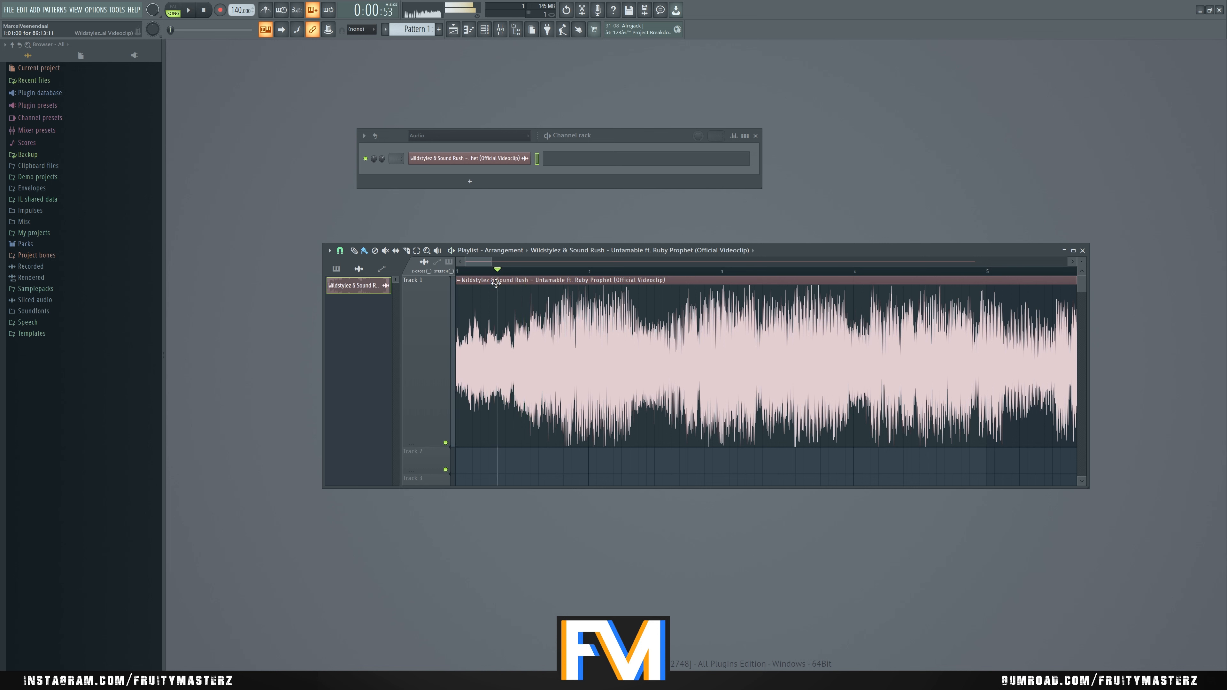
drag(457, 296, 414, 293)
key(space)
key(space)
key(space)
key(space)
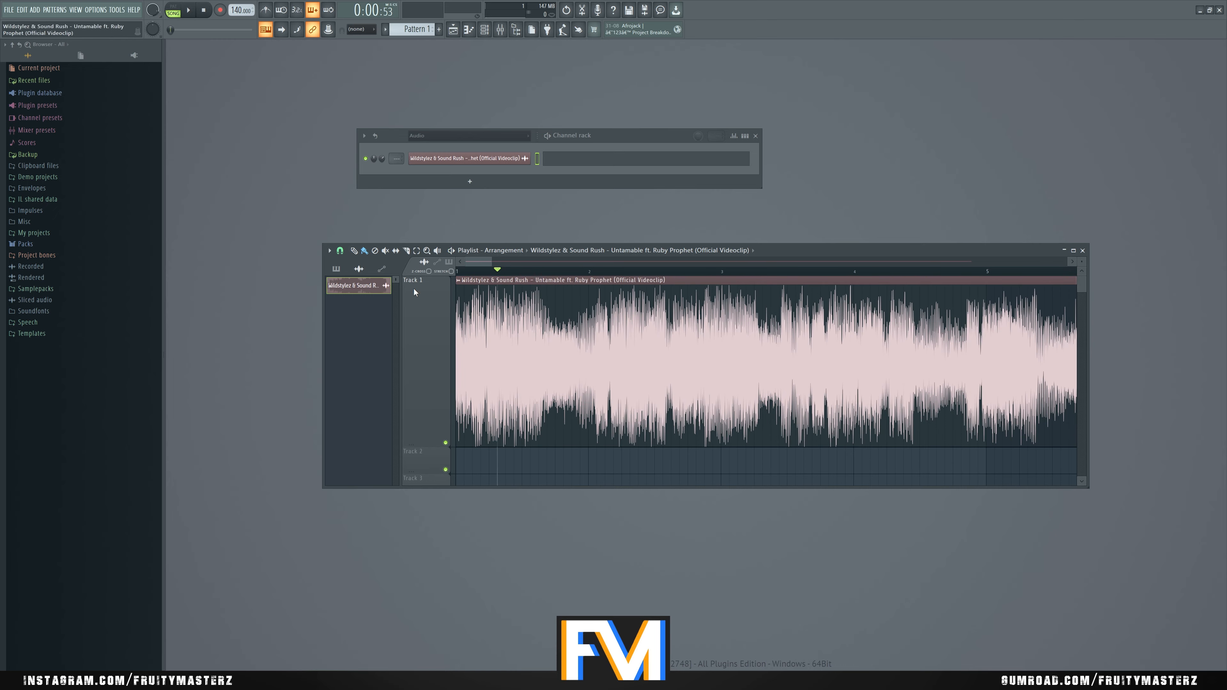
Step: Set the project tempo to 150 BPM and turn on the metronome
scroll(523, 299, down, 8)
scroll(524, 299, up, 3)
drag(524, 272, 90, 266)
scroll(240, 10, up, 10)
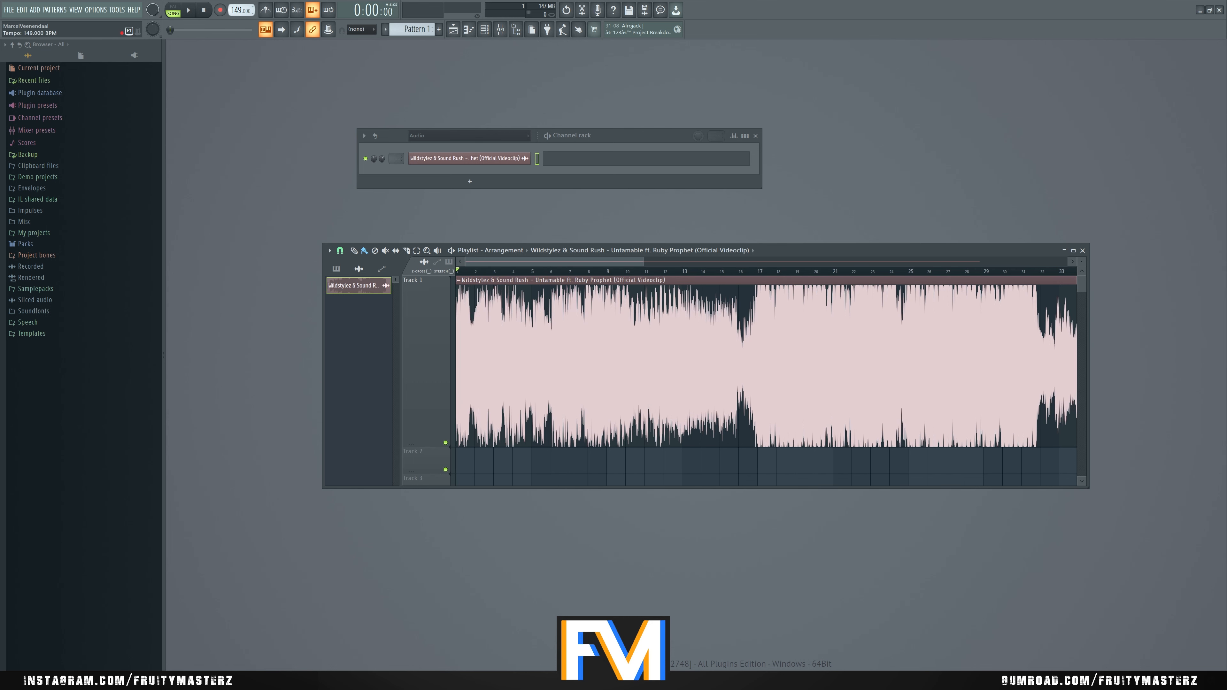
click(268, 14)
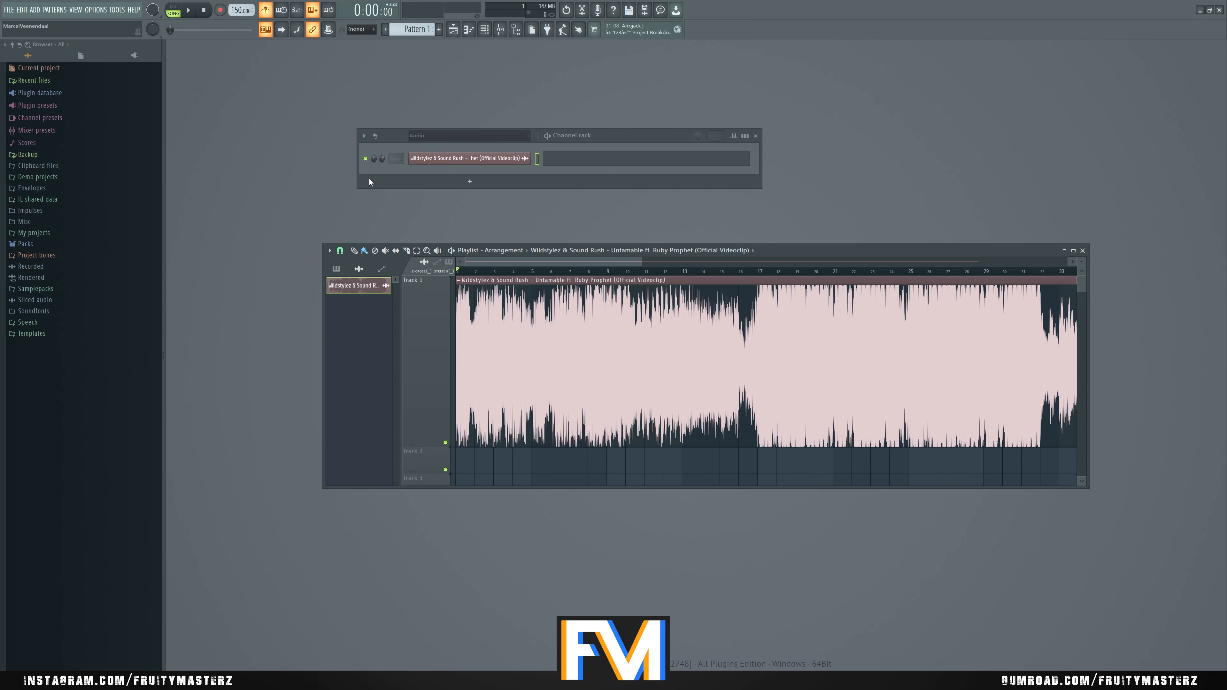
Step: Play the song against the metronome and examine whether the waveform lines up with the grid around bar 17
scroll(534, 336, down, 2)
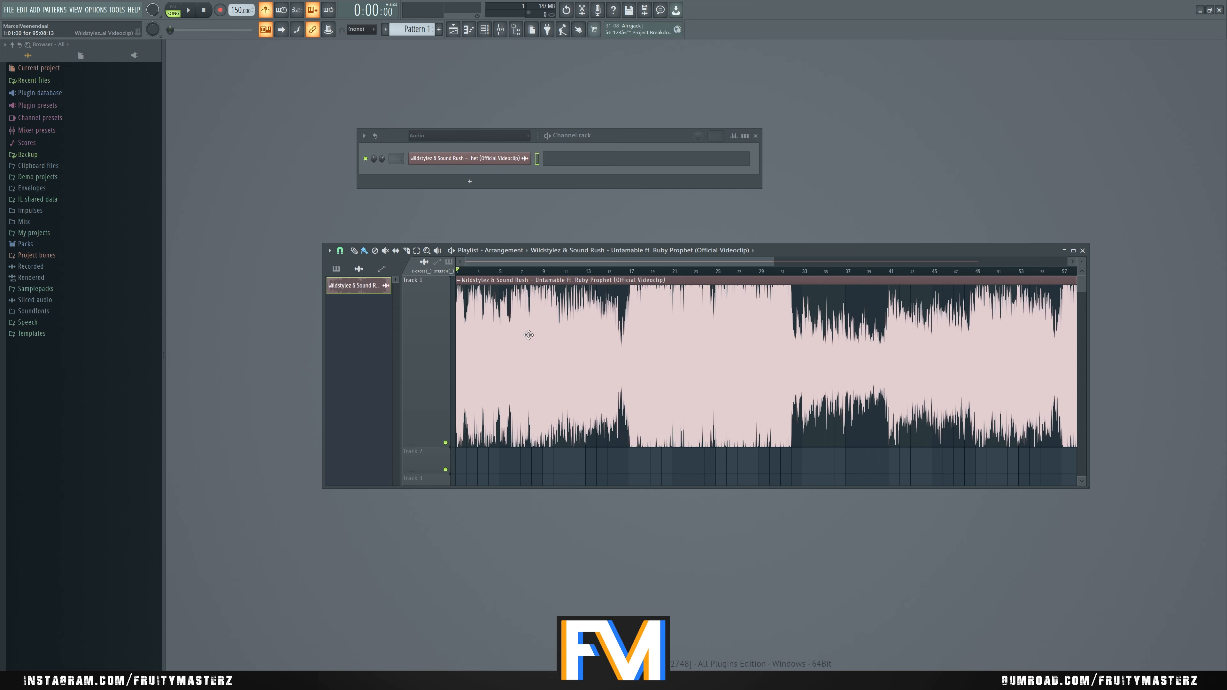
key(space)
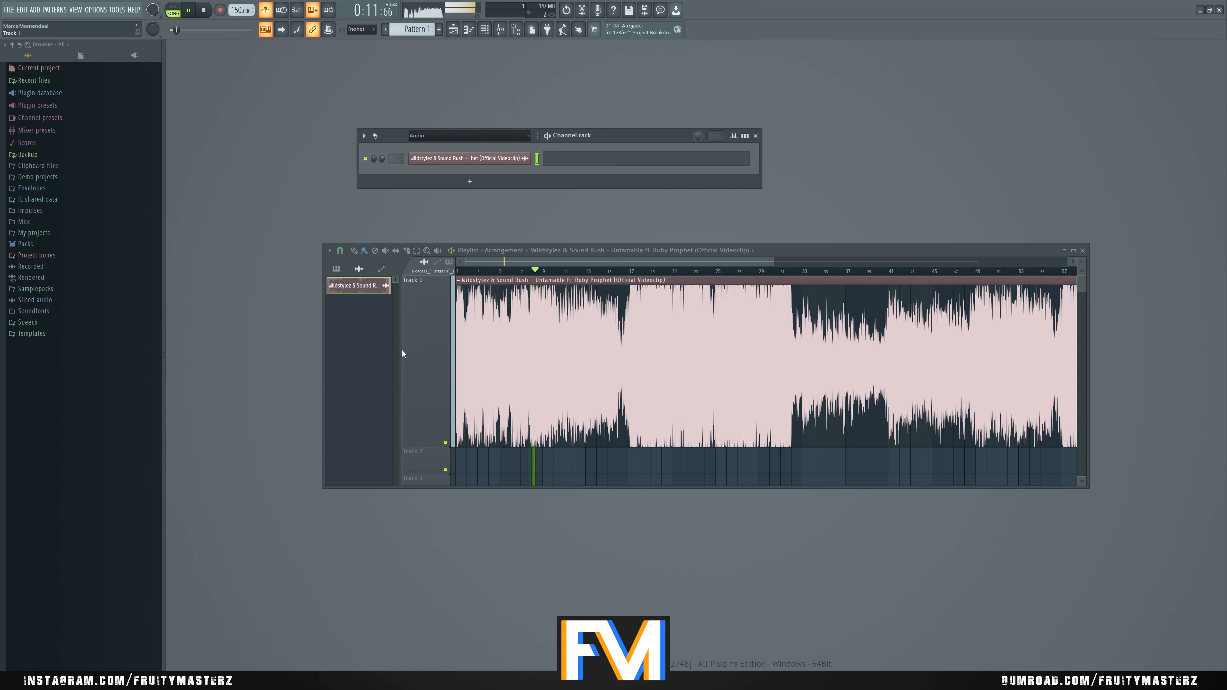
key(space)
ctrl+scroll(586, 392, up, 6)
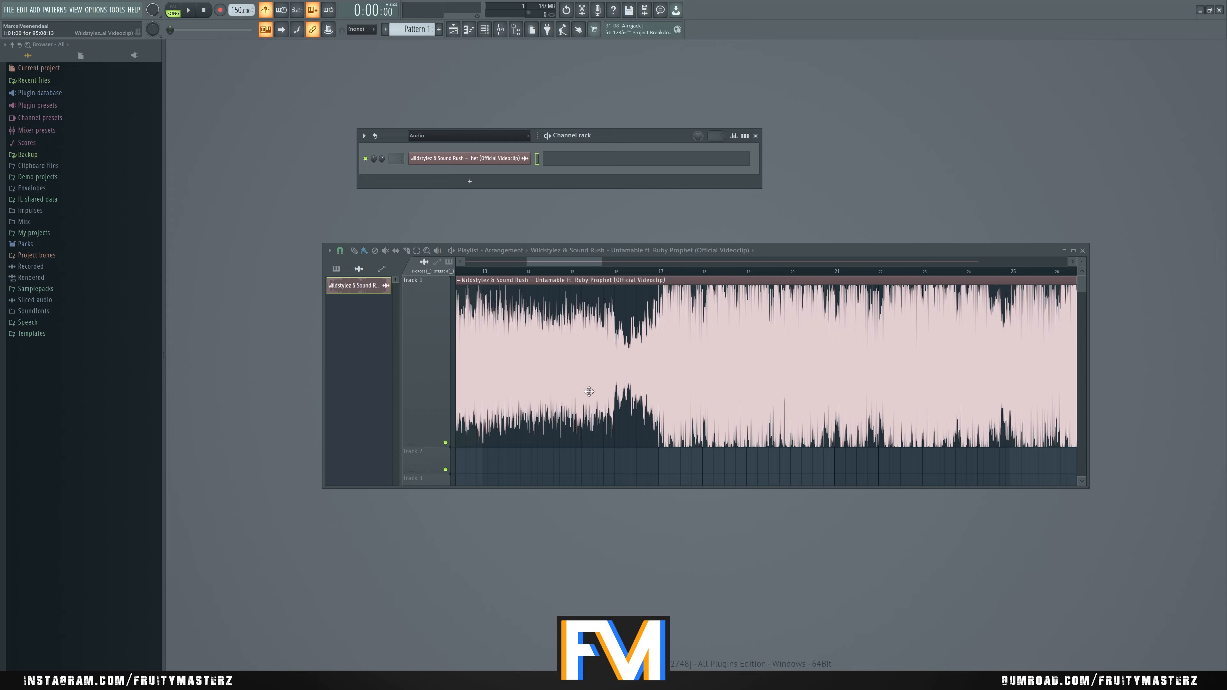
ctrl+scroll(811, 407, up, 5)
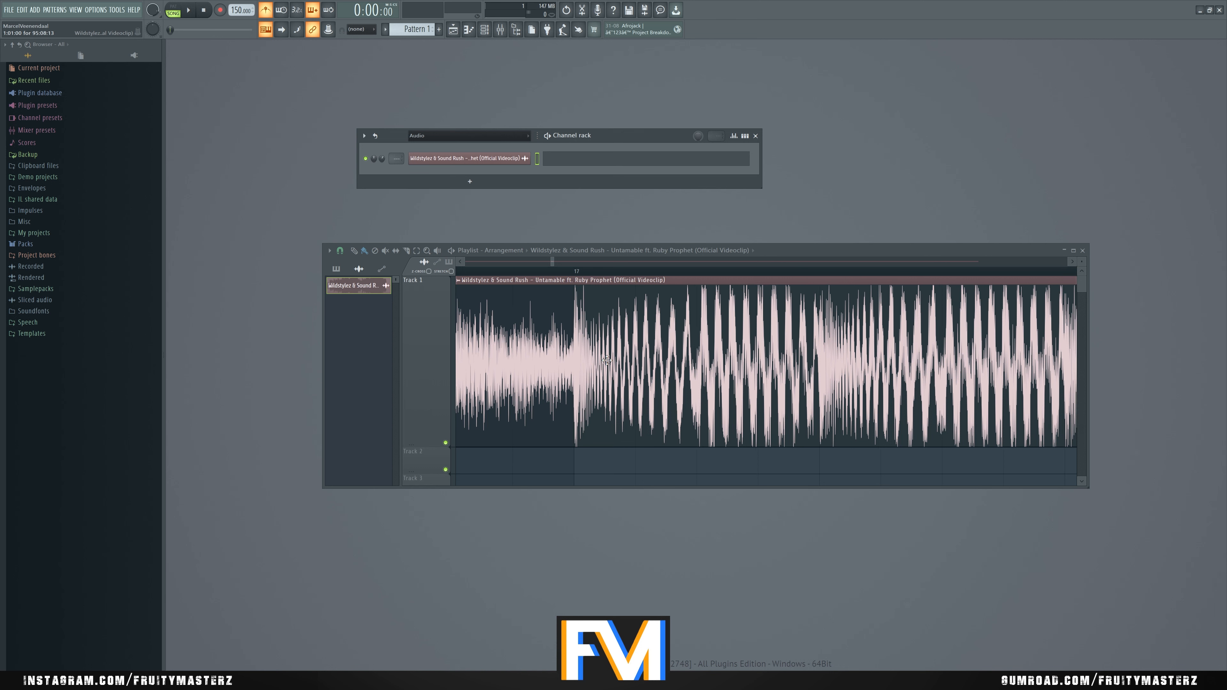
ctrl+scroll(627, 396, down, 6)
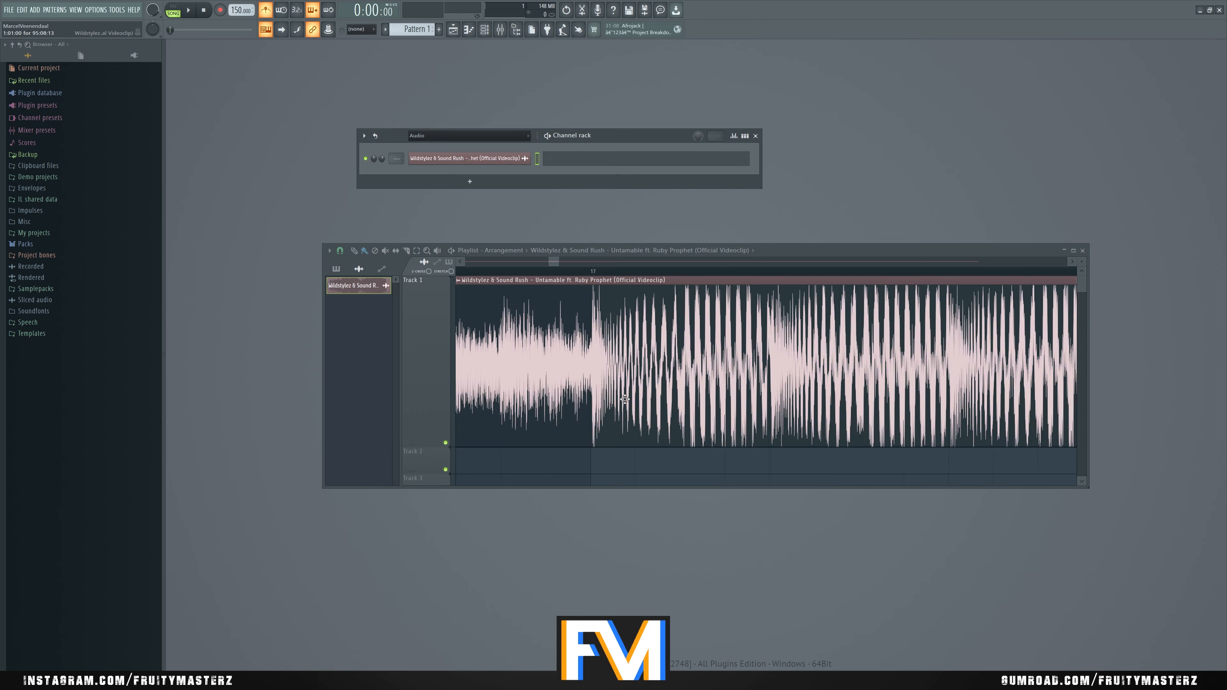
ctrl+scroll(575, 362, down, 6)
Step: Slice the song clip at bar 9 after auditioning around bar 8, and delete everything following the cut
click(523, 271)
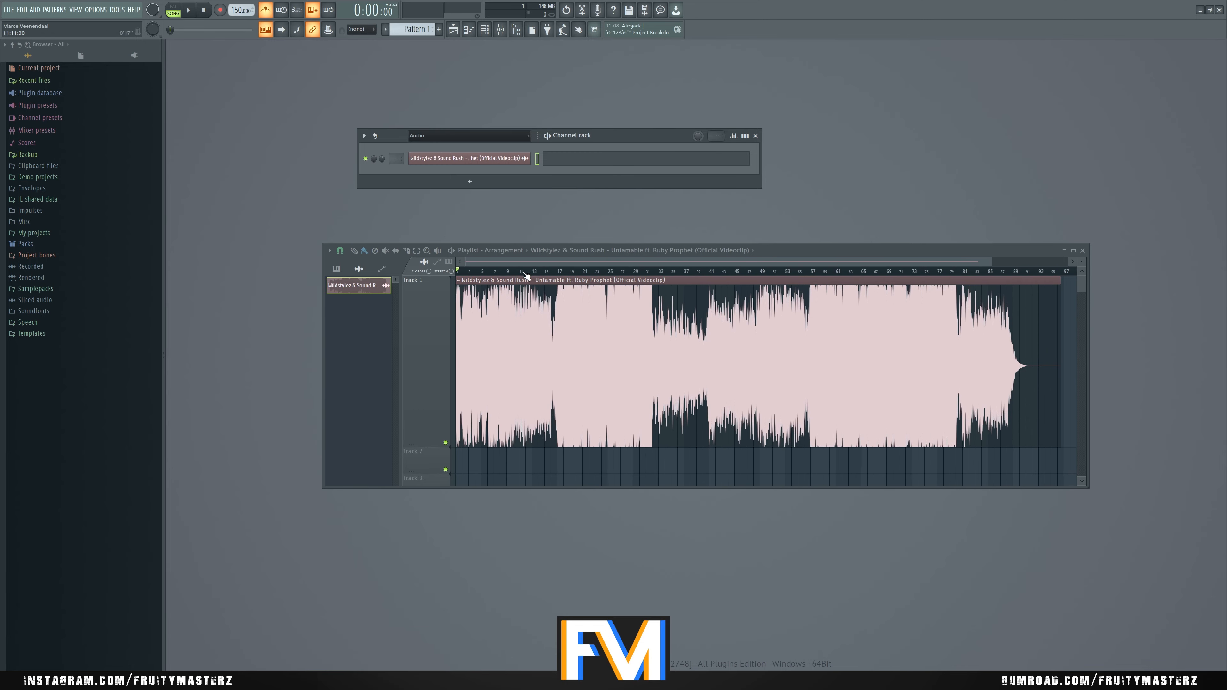
key(space)
click(505, 273)
ctrl+scroll(507, 290, up, 6)
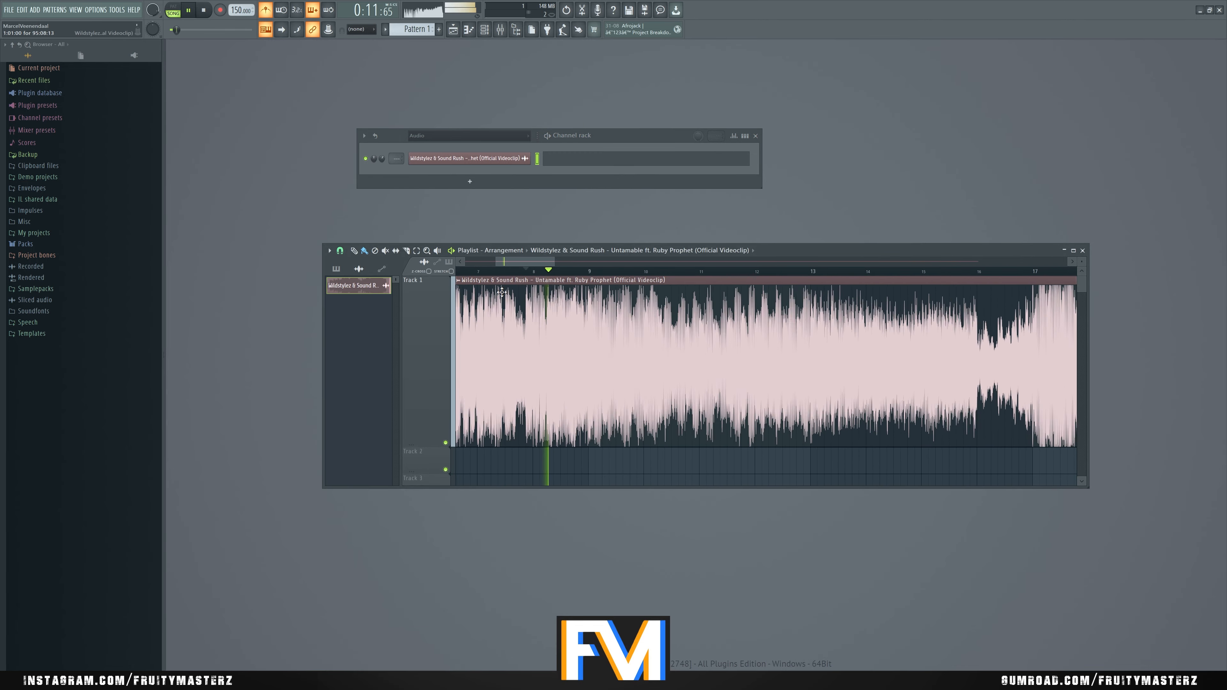
key(space)
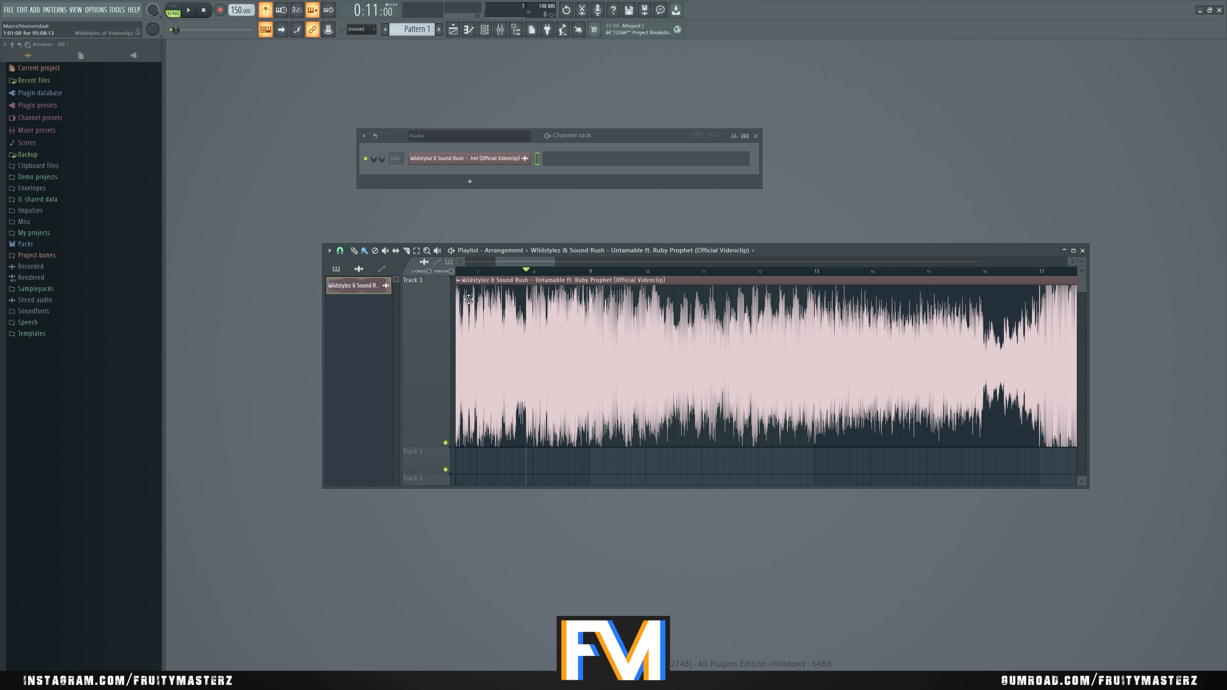
click(407, 250)
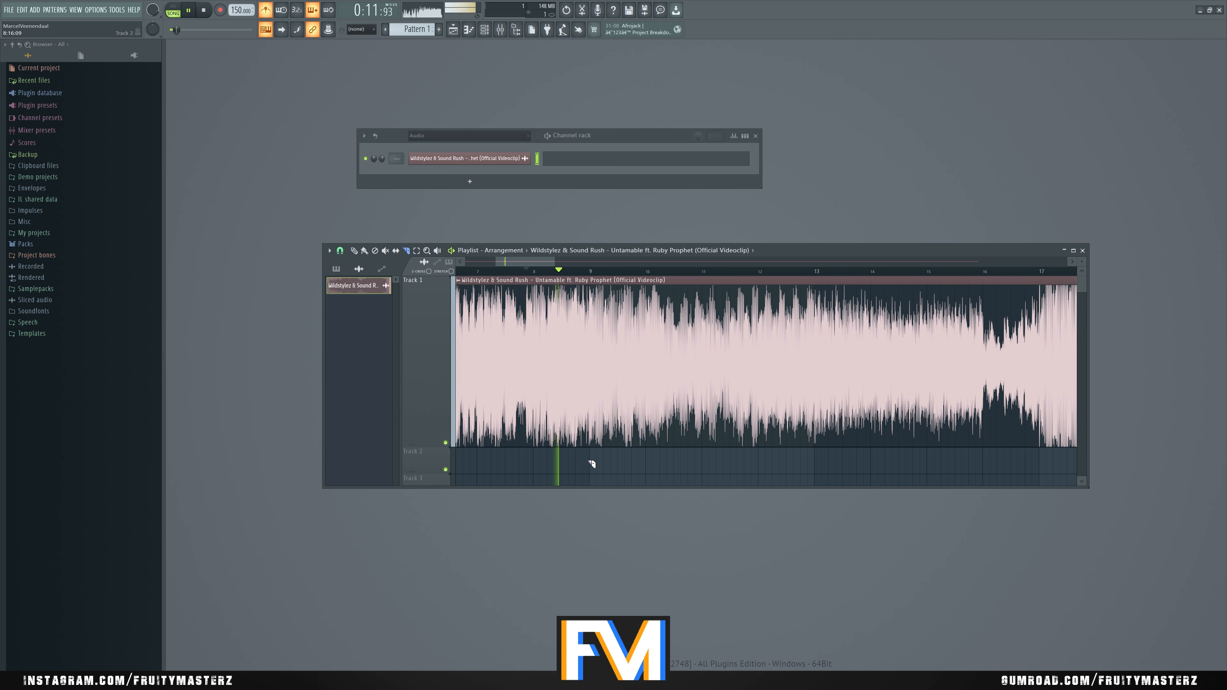
mouse_move(589, 457)
mouse_down()
mouse_move(587, 276)
mouse_move(16, 278)
mouse_up()
click(355, 251)
right_click(797, 382)
scroll(790, 392, down, 3)
scroll(433, 300, up, 3)
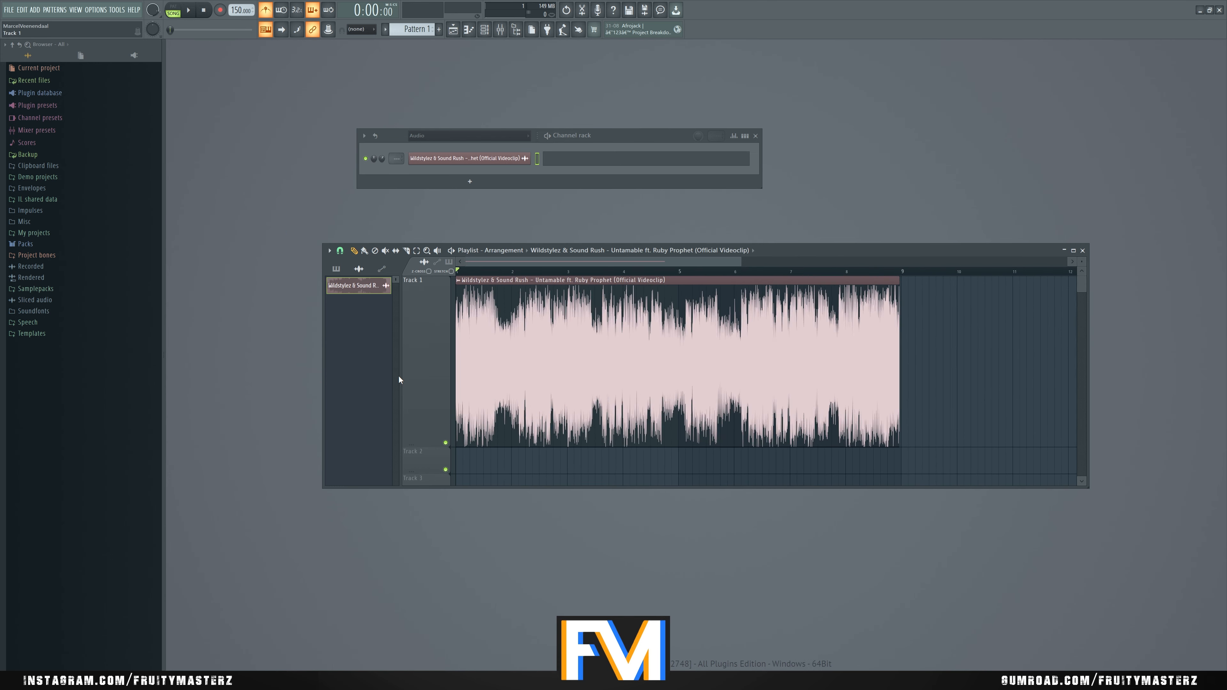
Step: Make the Playlist window taller and turn off the metronome to play back the eight-bar clip
drag(444, 488, 432, 631)
key(space)
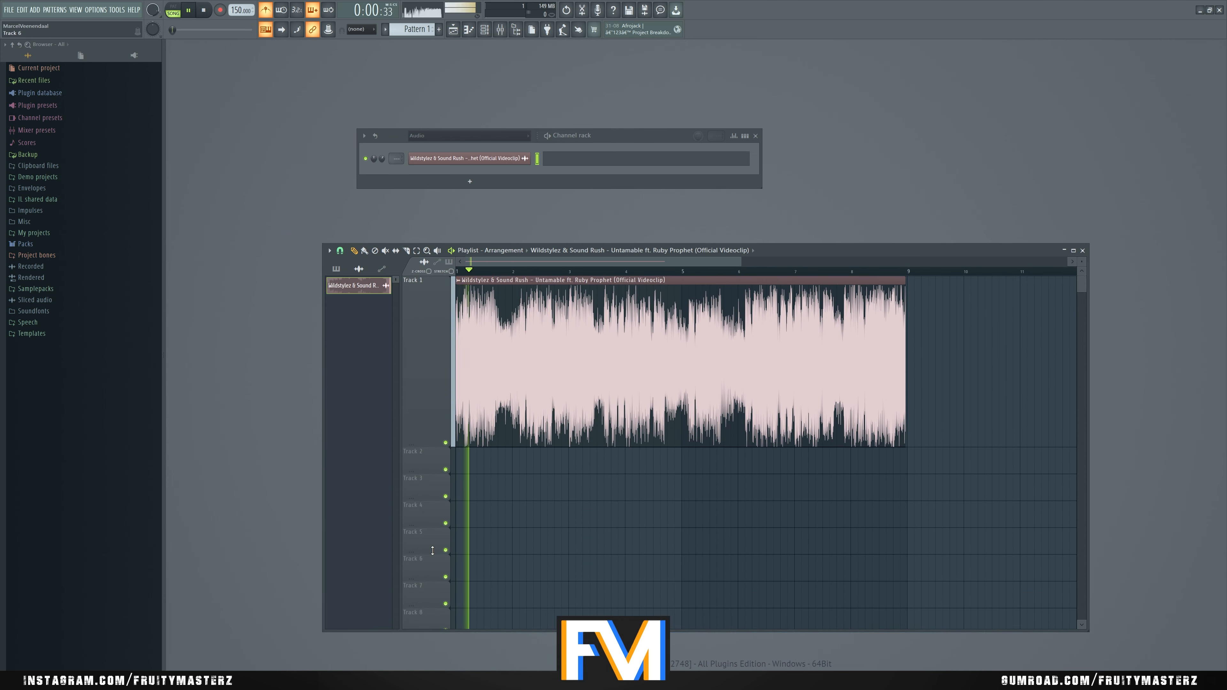
key(space)
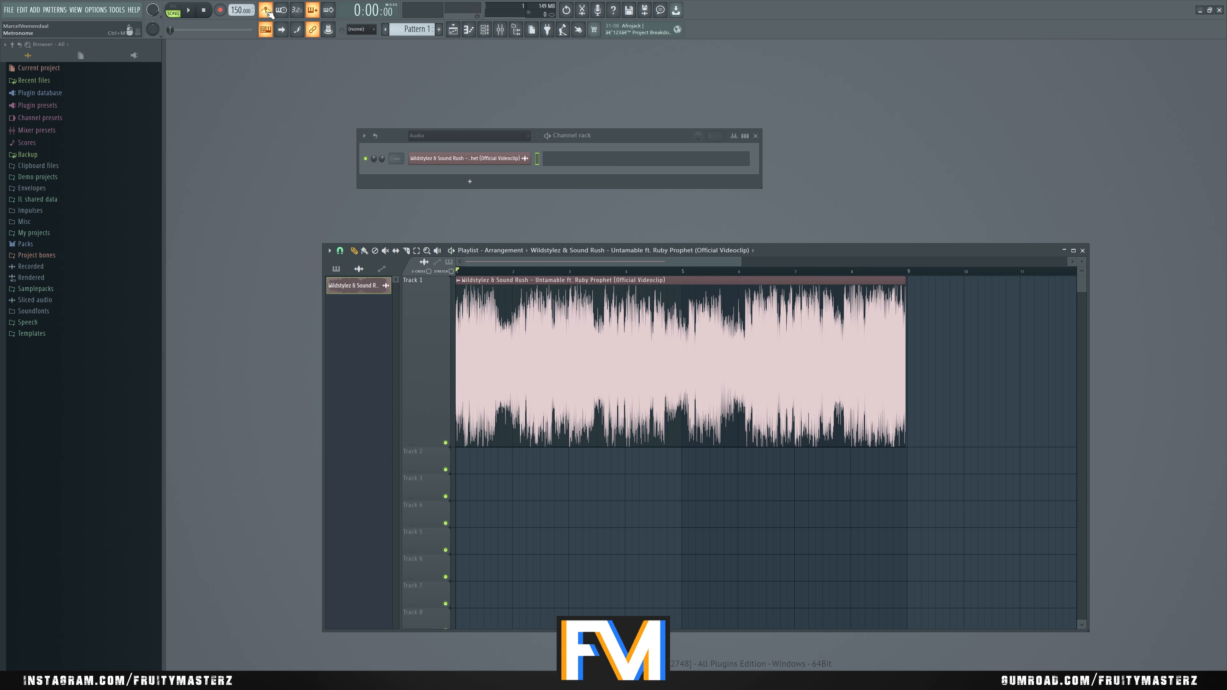
click(268, 11)
key(space)
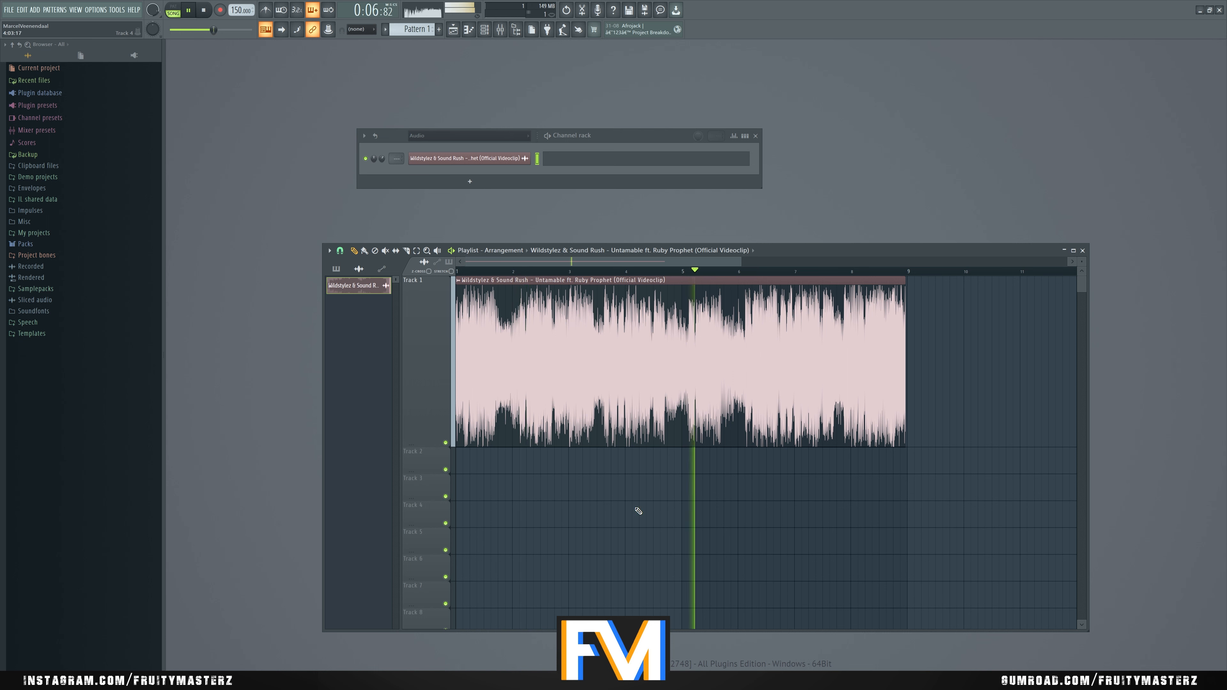
key(space)
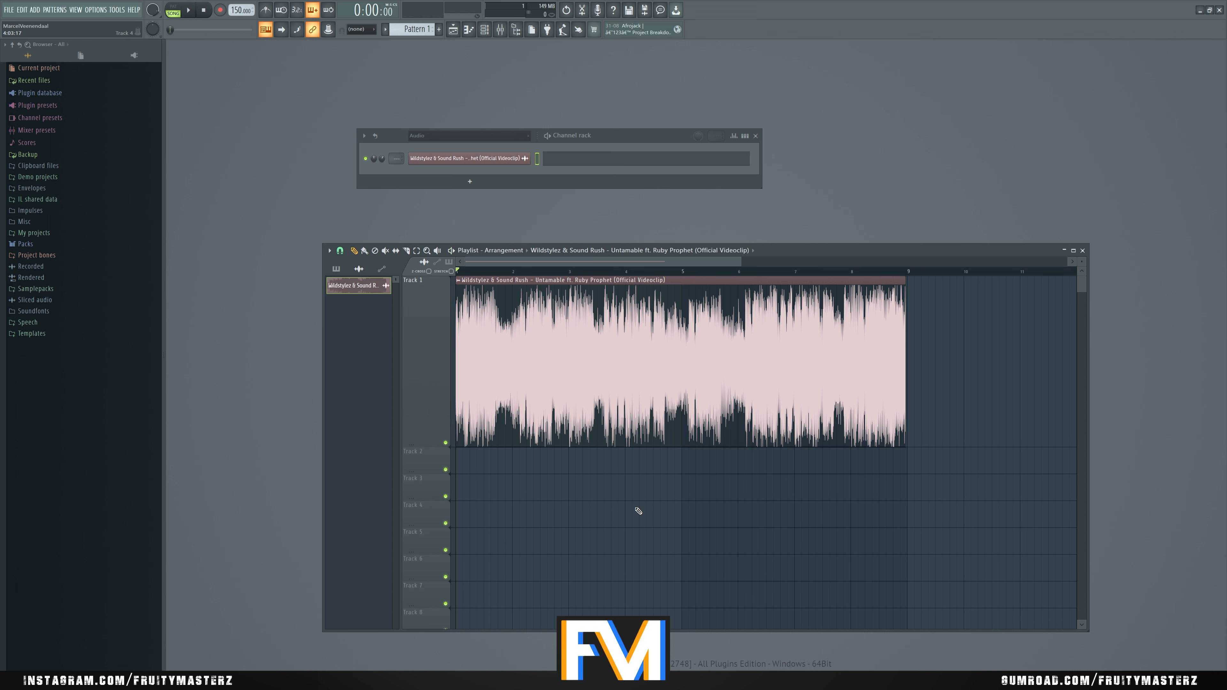
Step: Widen the Channel rack and its channel name buttons, and add a Sylenth1 instrument channel
right_click(493, 160)
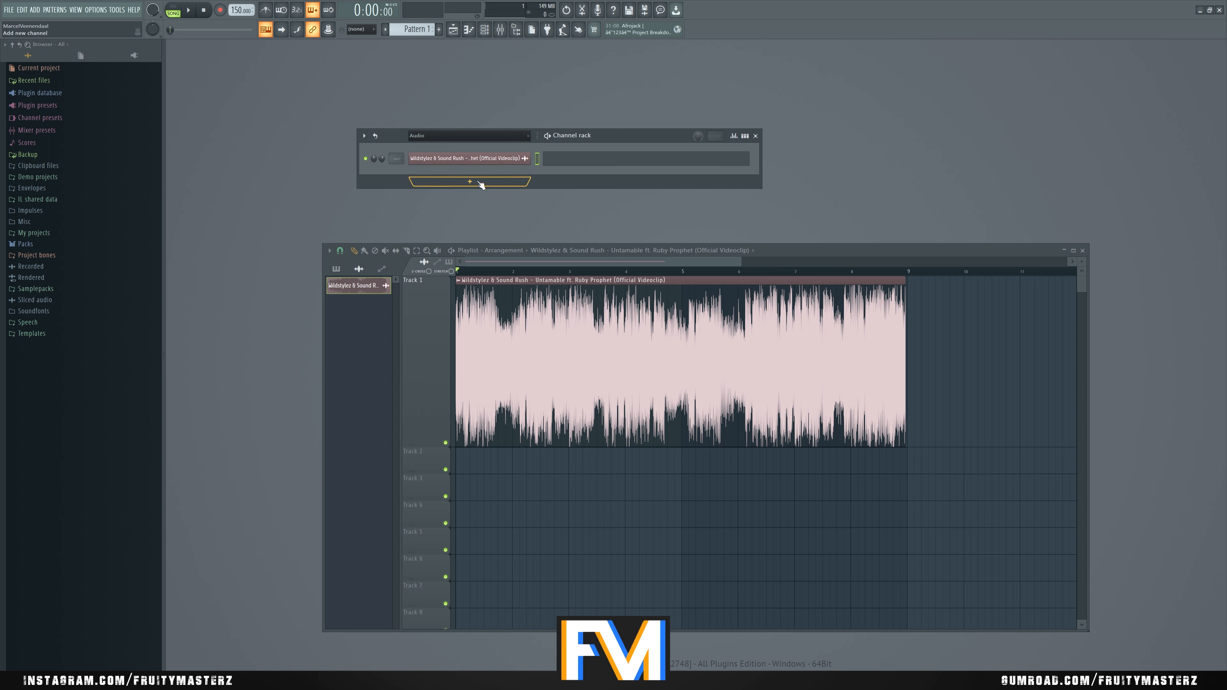
drag(358, 167, 268, 169)
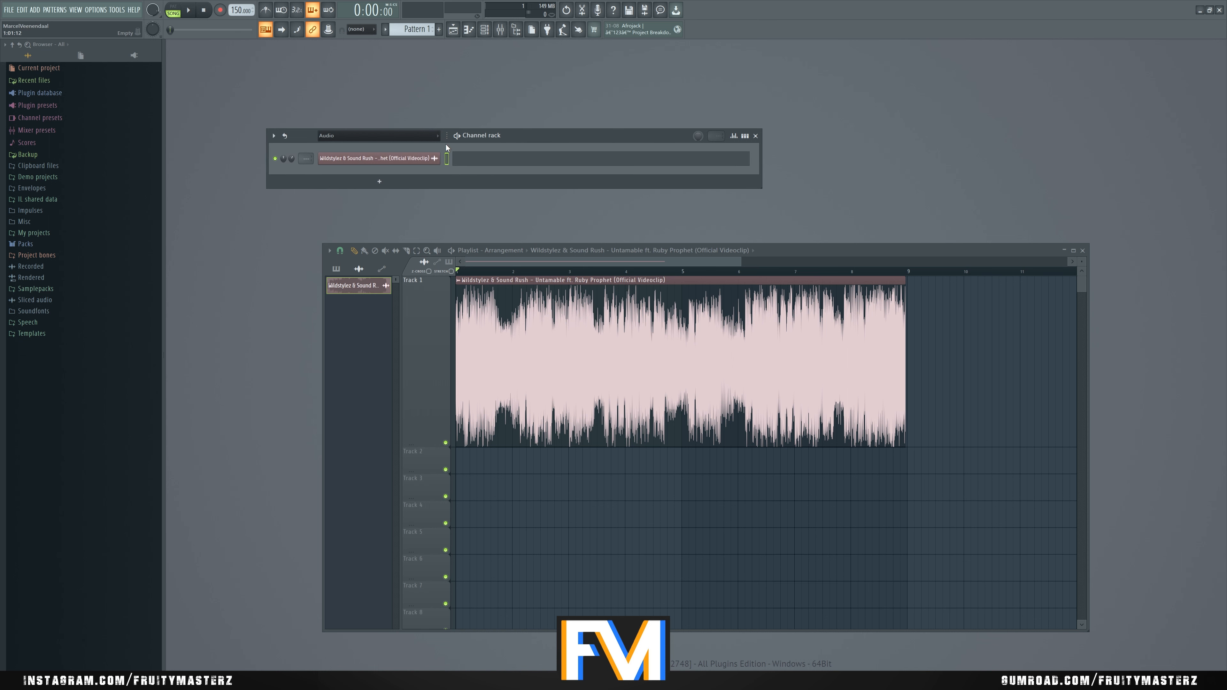
drag(446, 147, 488, 144)
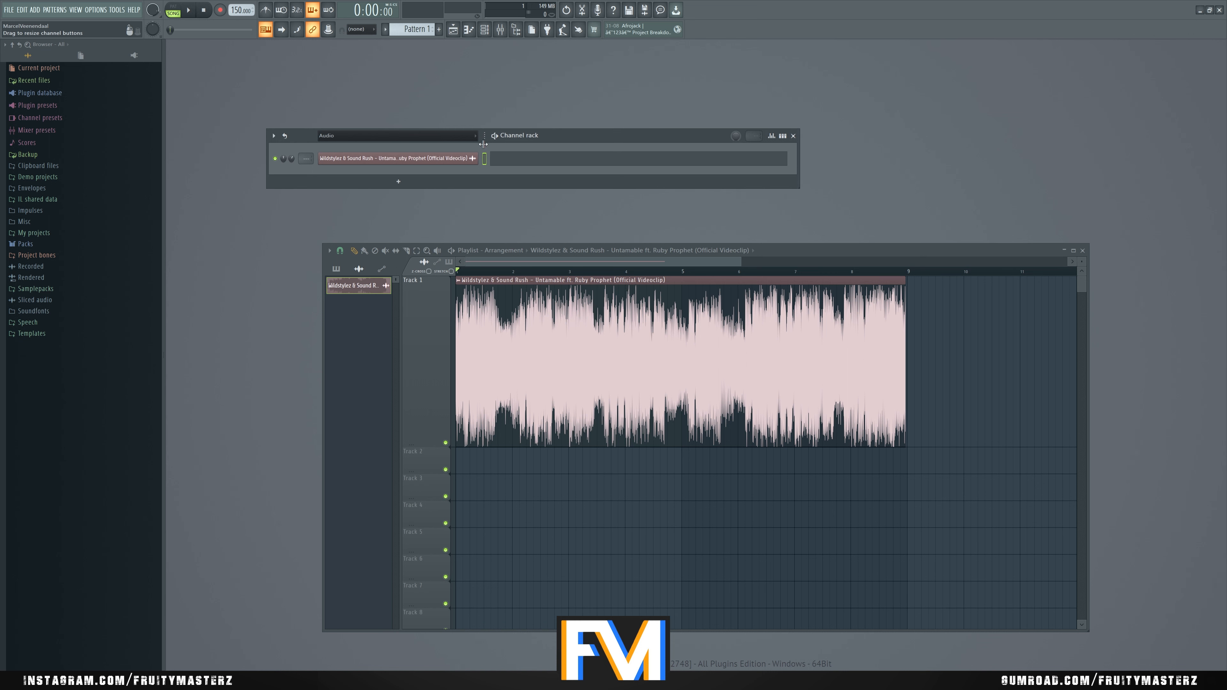
drag(799, 172, 1009, 171)
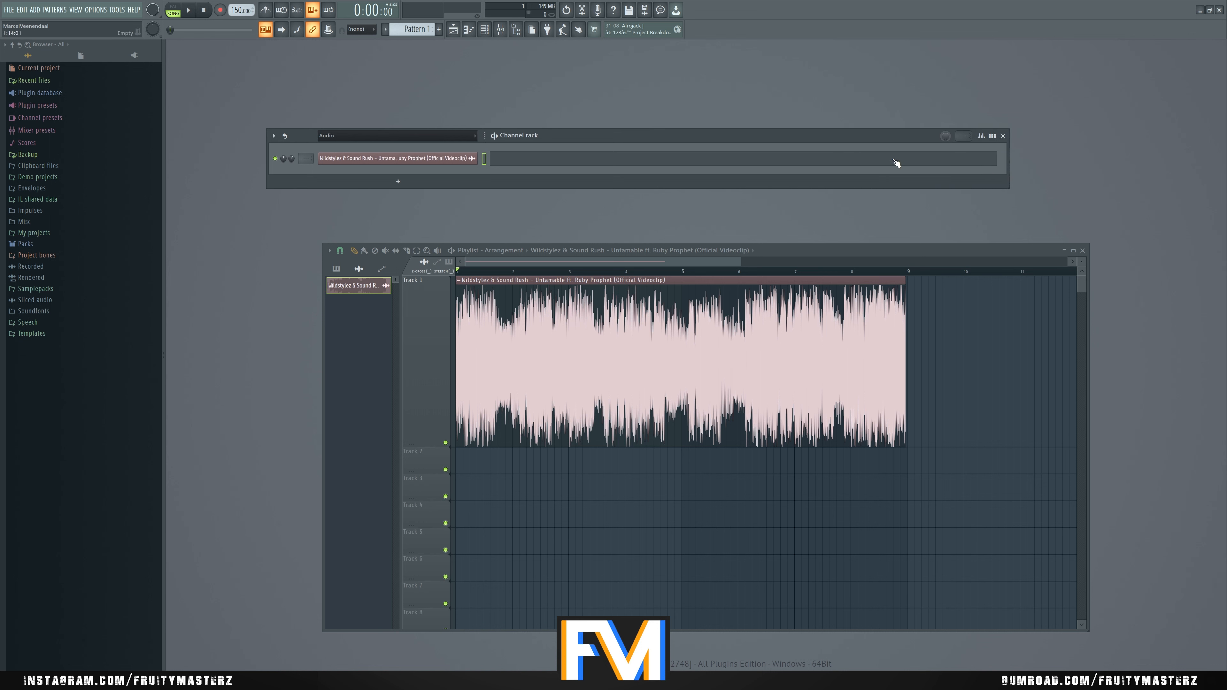
click(423, 172)
click(449, 107)
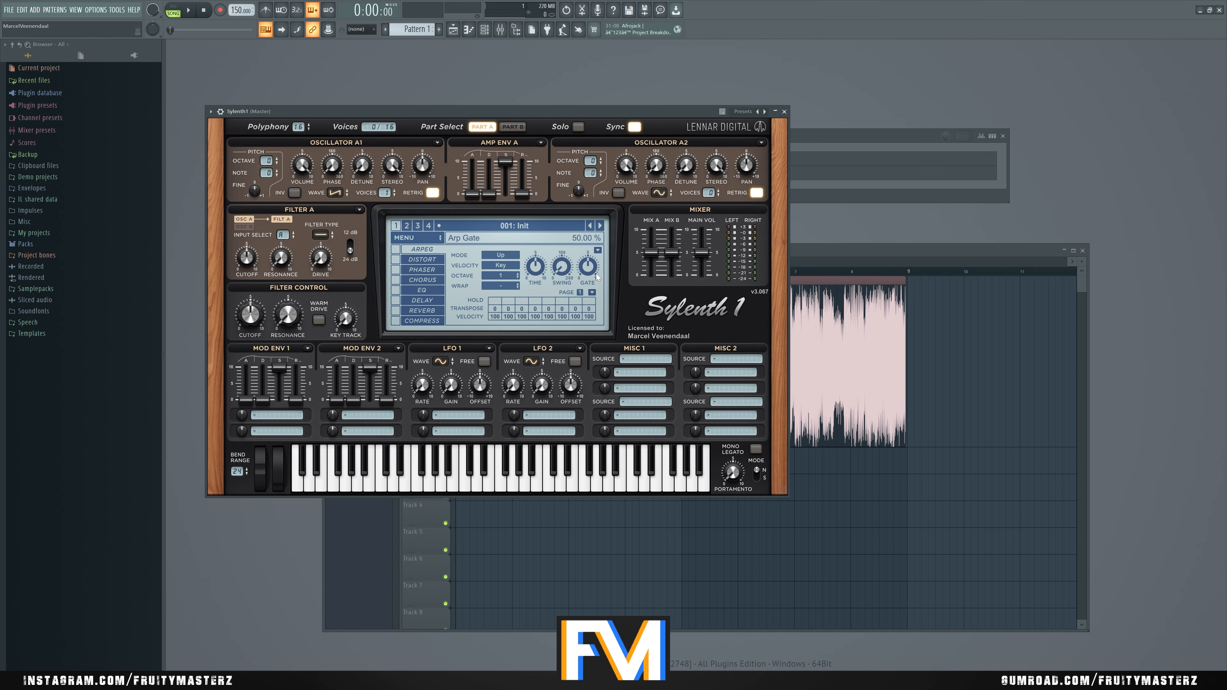
Step: Enter a starter note in the Sylenth1 channel's piano roll and place Pattern 1 at the start of Track 2
click(823, 139)
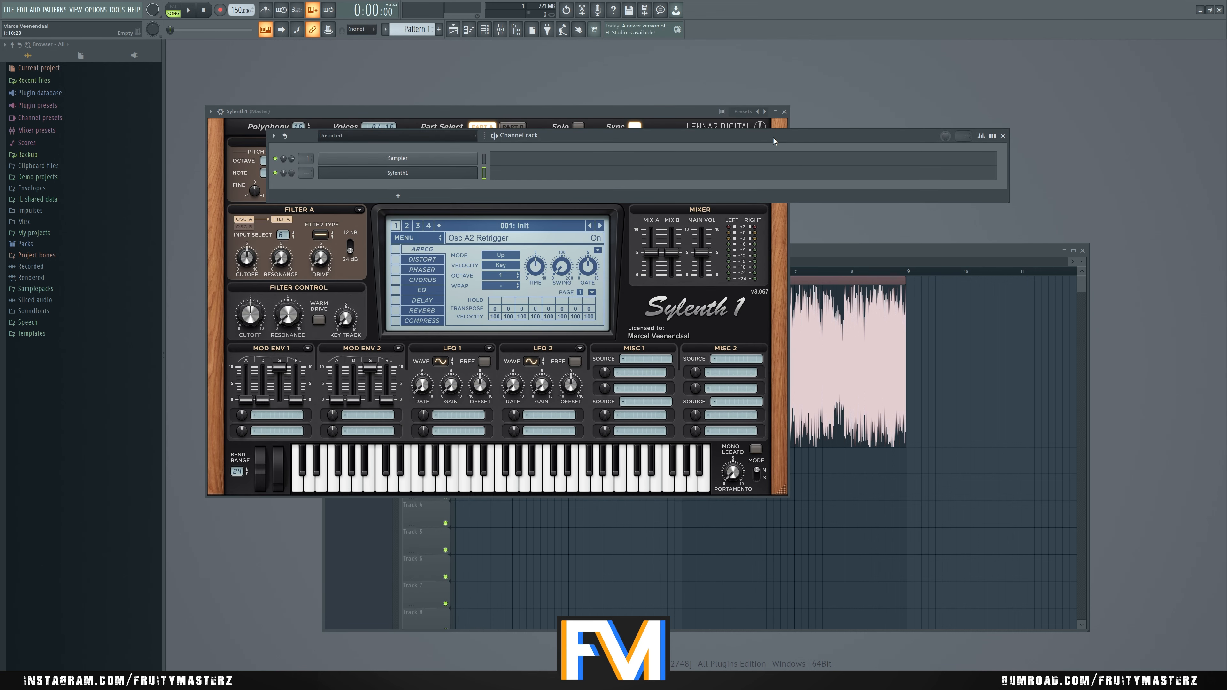
click(560, 175)
click(278, 222)
click(1222, 49)
click(1086, 341)
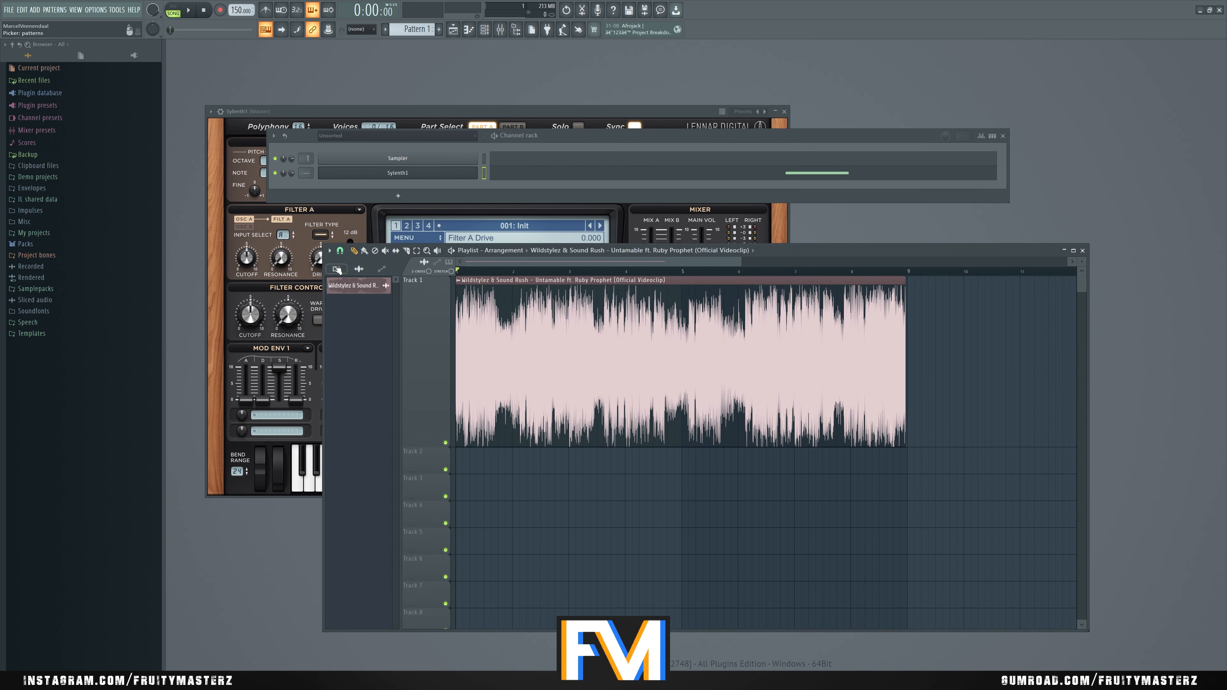
drag(360, 289, 470, 460)
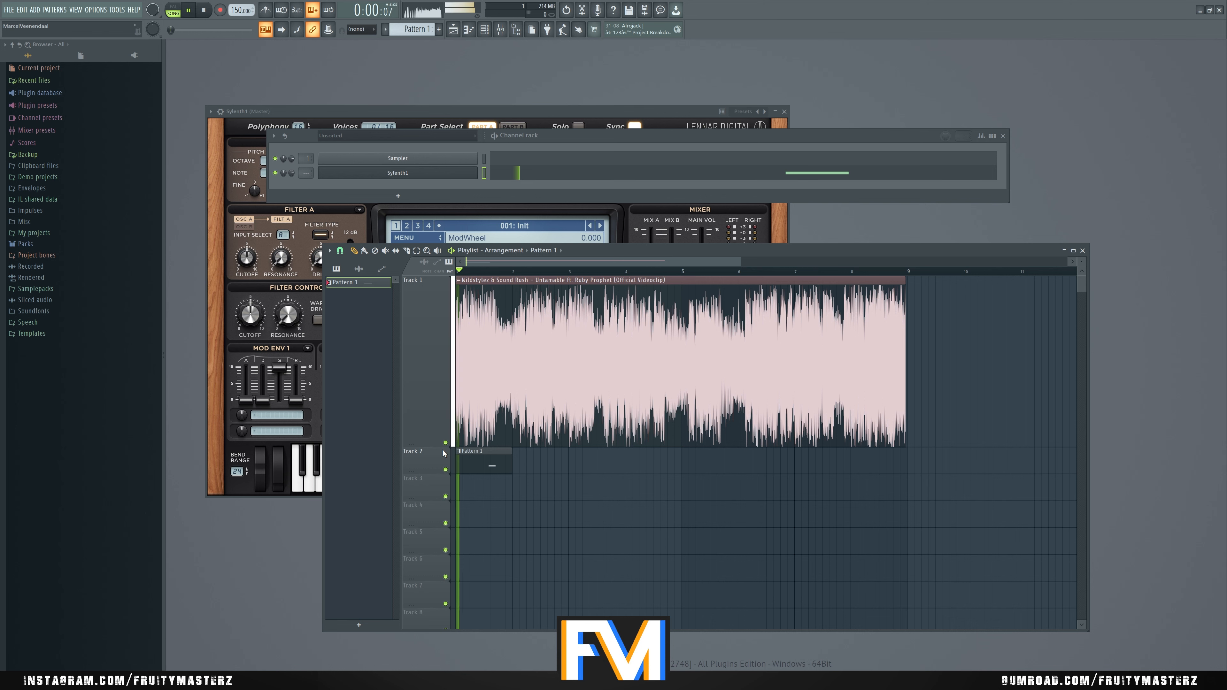
Step: Replace the note in Pattern 1 with consecutive two-step notes A5, E6, D6 and A5 from step 3, and compare them with the song
double_click(471, 461)
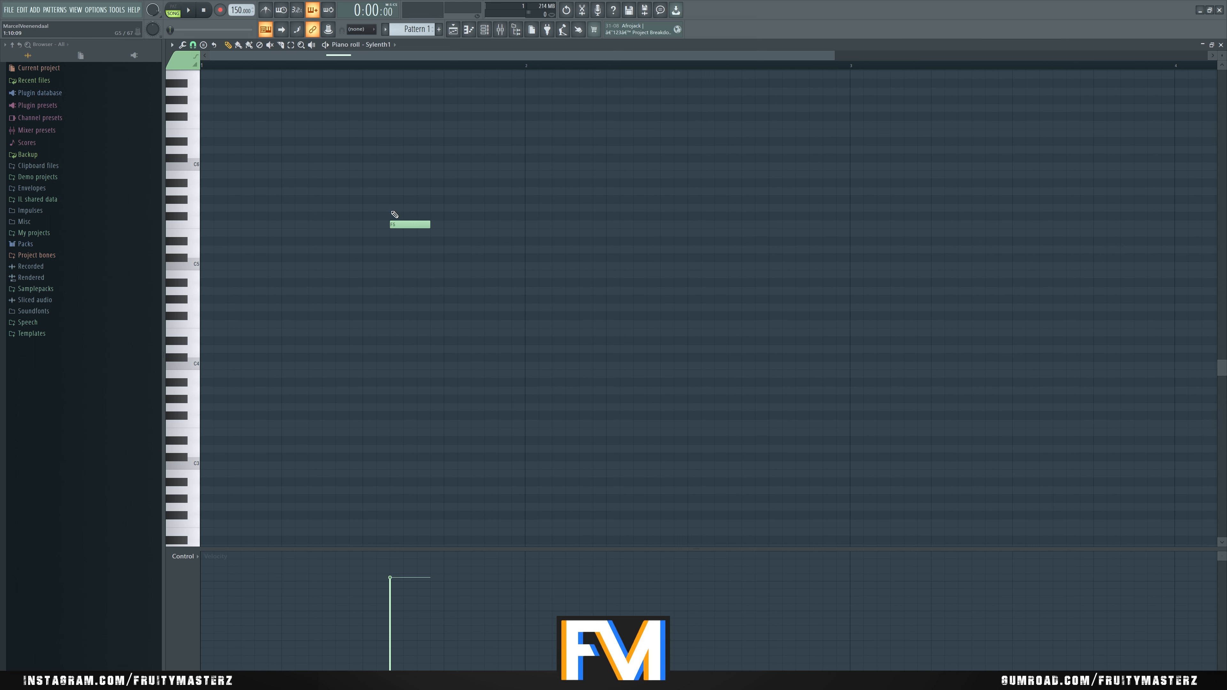
right_click(394, 224)
click(241, 224)
right_click(243, 224)
click(241, 191)
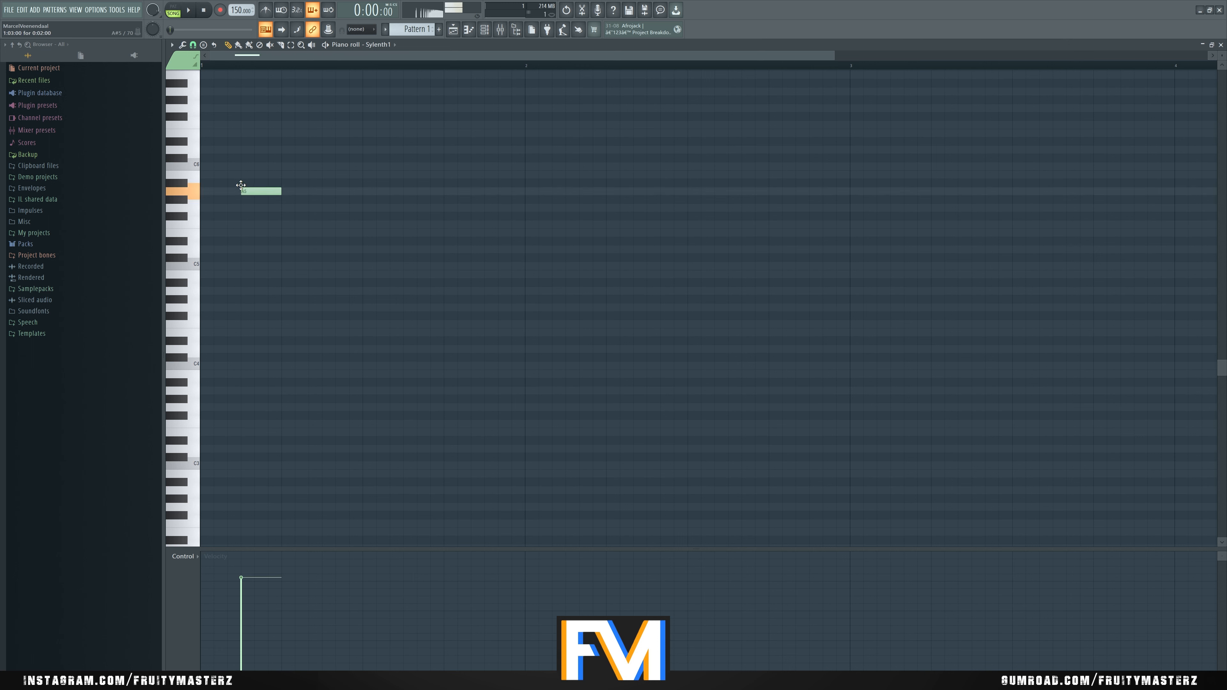
drag(282, 121, 280, 136)
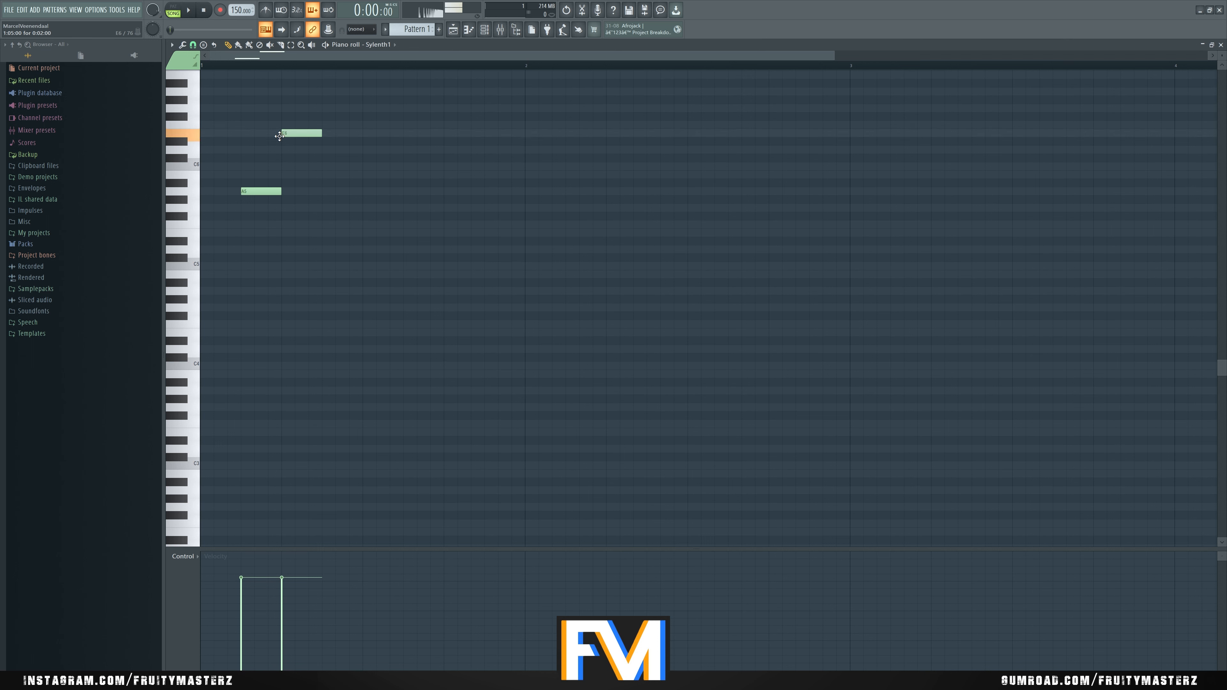
click(324, 149)
click(364, 190)
key(space)
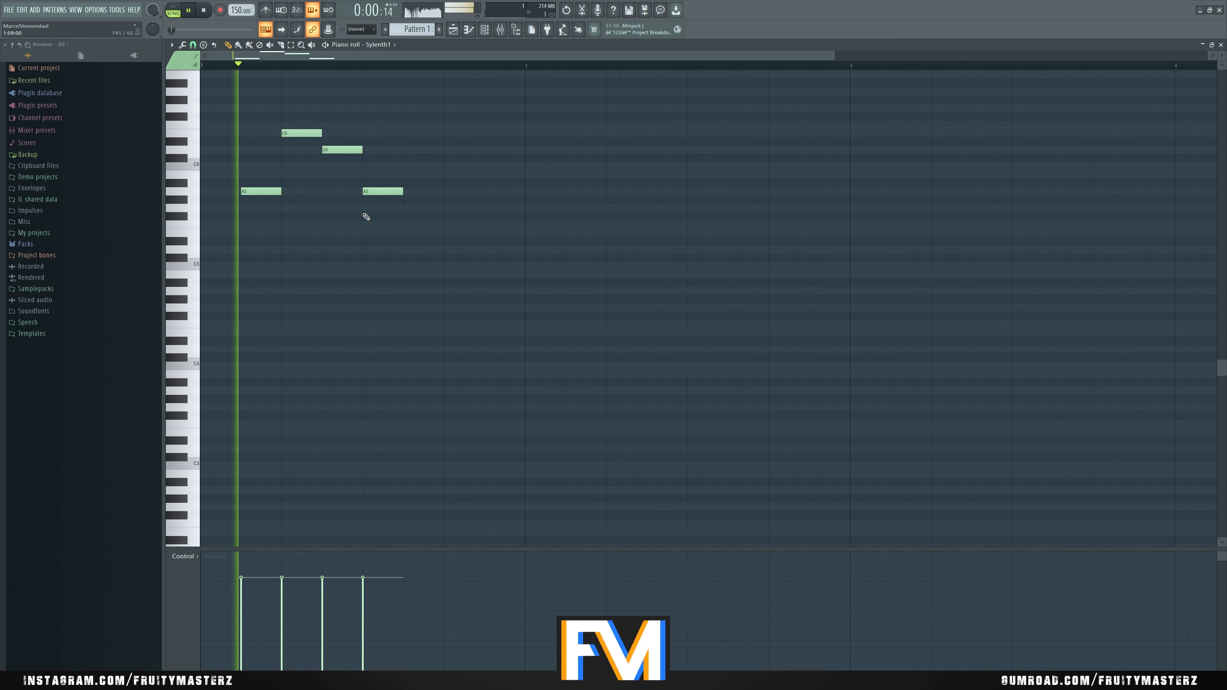
key(space)
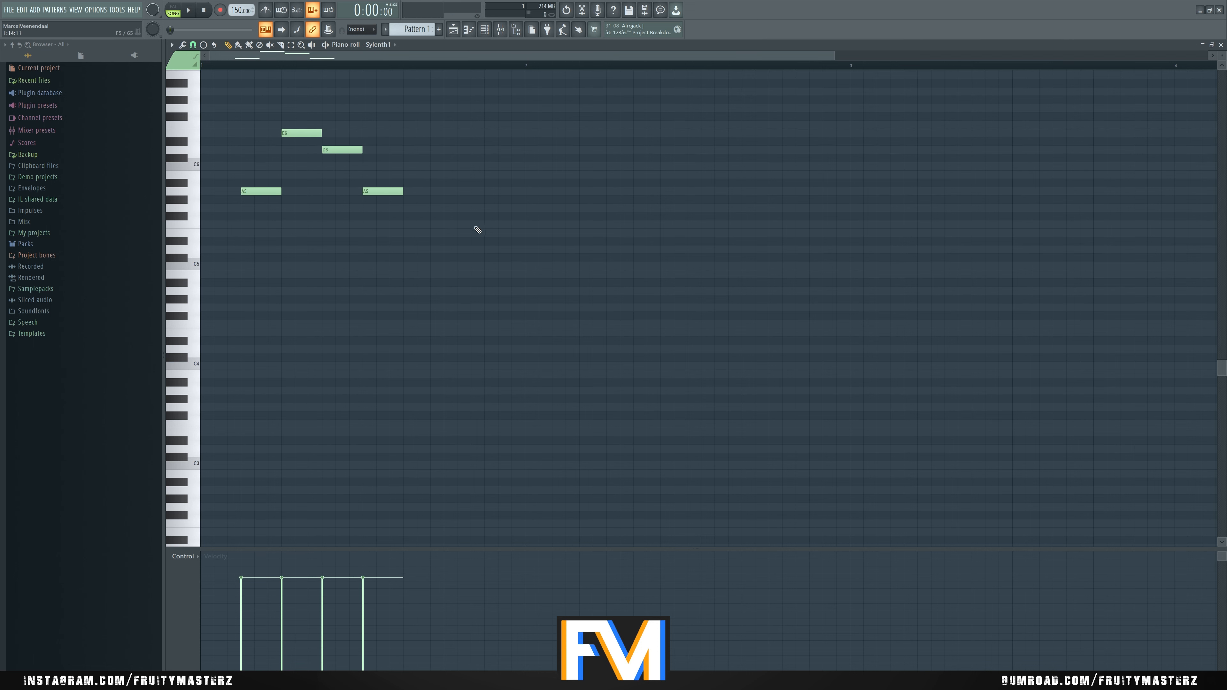
key(space)
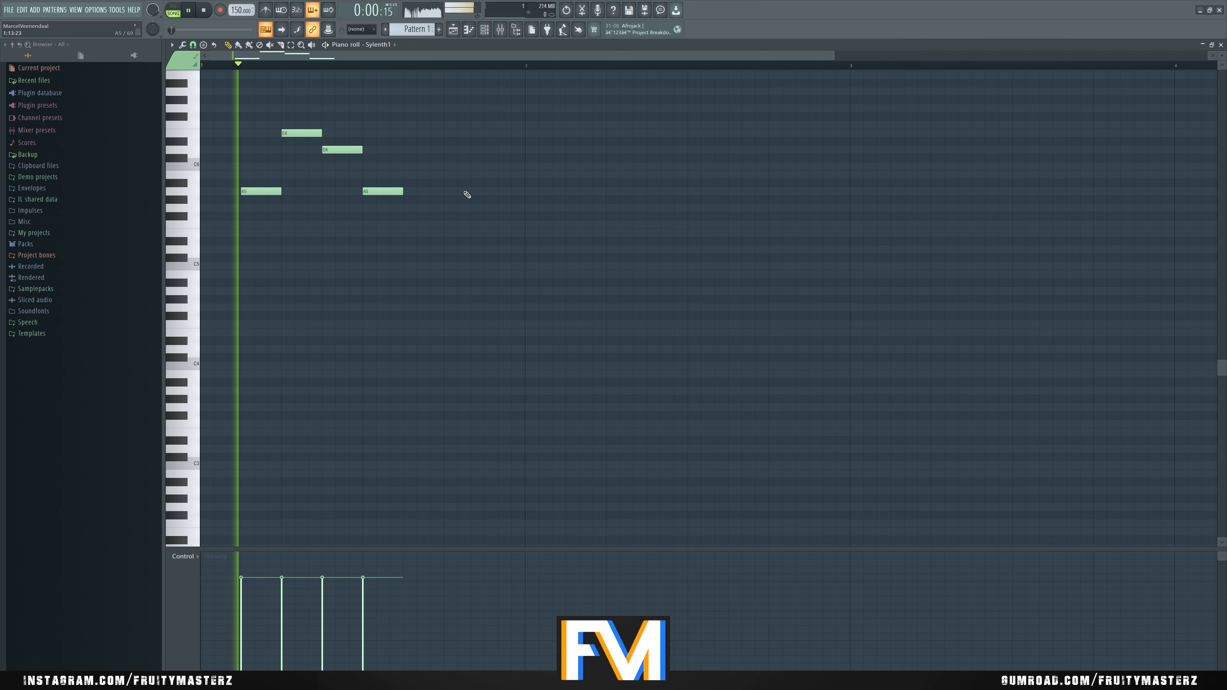
key(space)
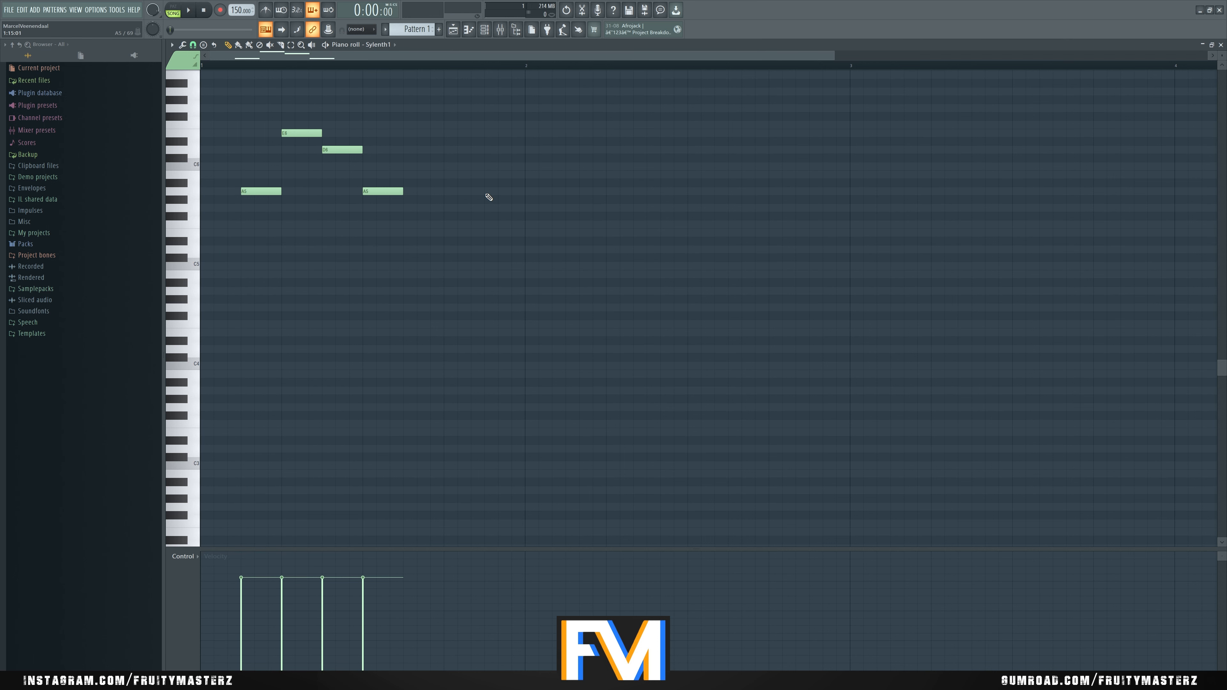
Step: Show all channels in the Channel rack, set the song channel's volume to 44%, and check the balance in playback
click(1221, 44)
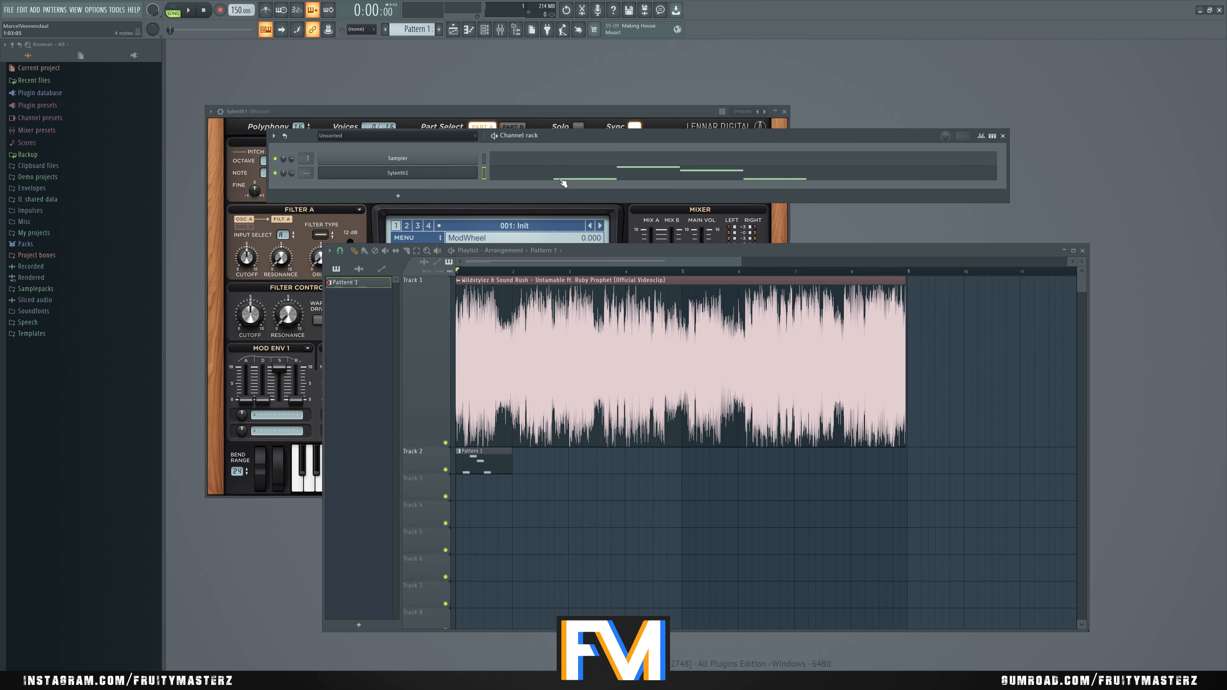
click(363, 135)
click(363, 145)
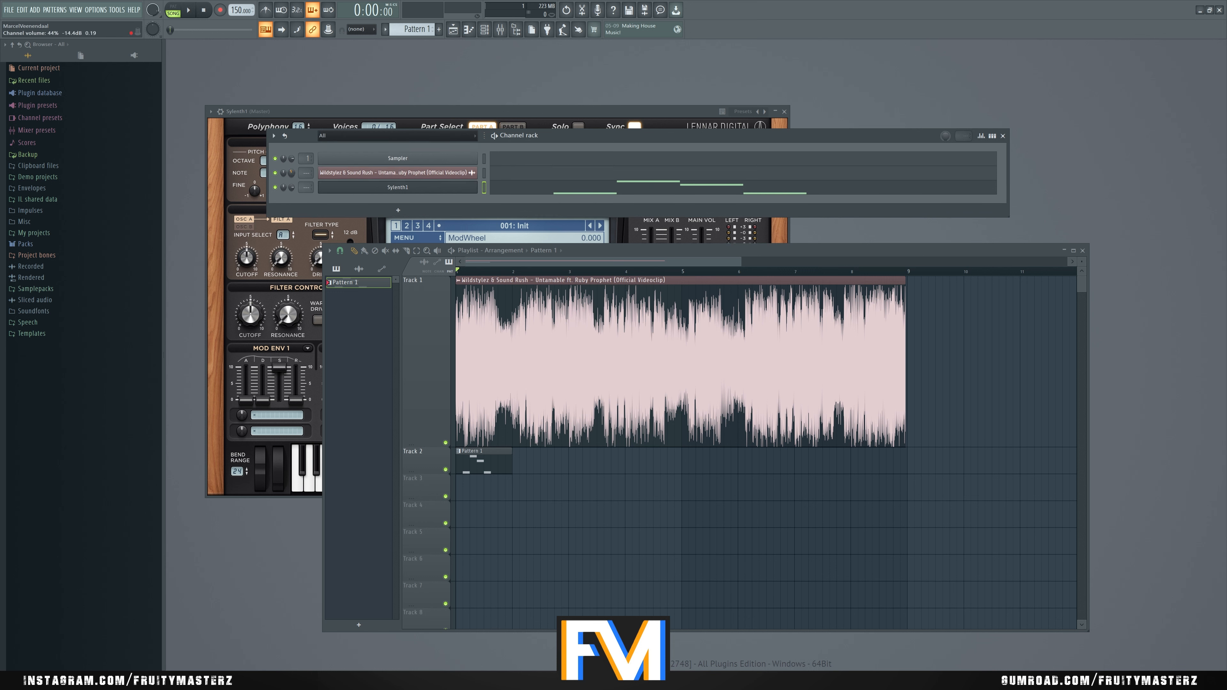
key(space)
key(space)
Step: Transpose all four Sylenth1 notes up one octave and play them against the song
click(511, 191)
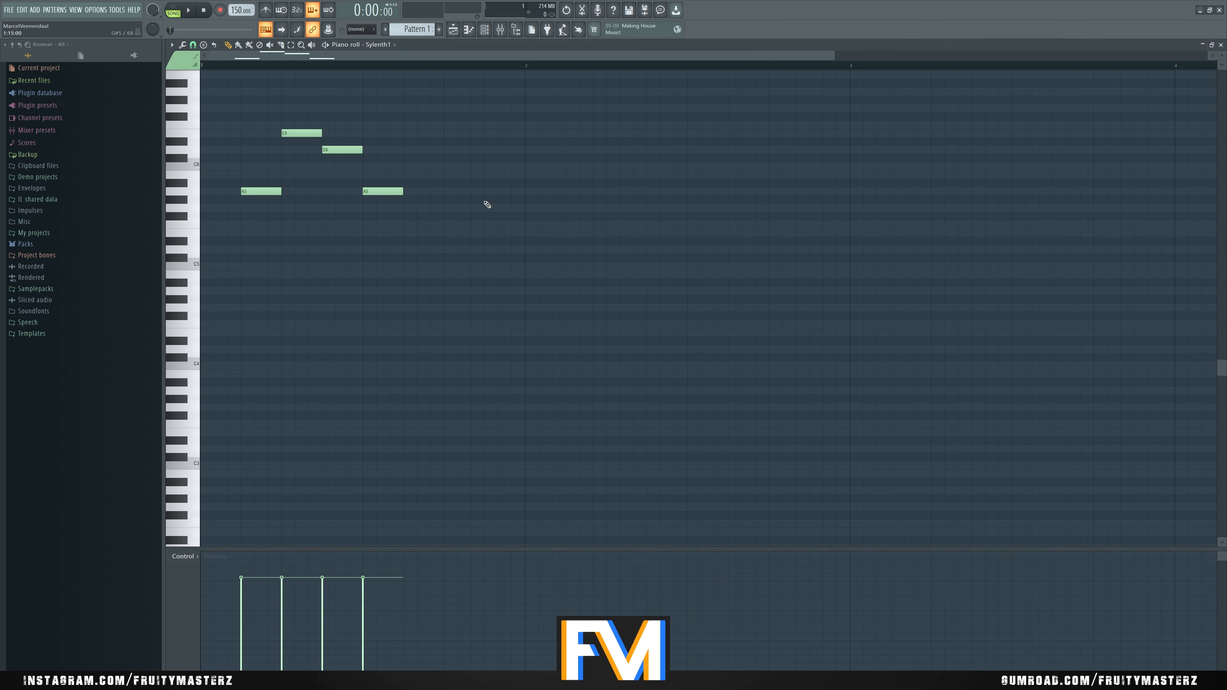
scroll(484, 203, up, 4)
key(ctrl+Up)
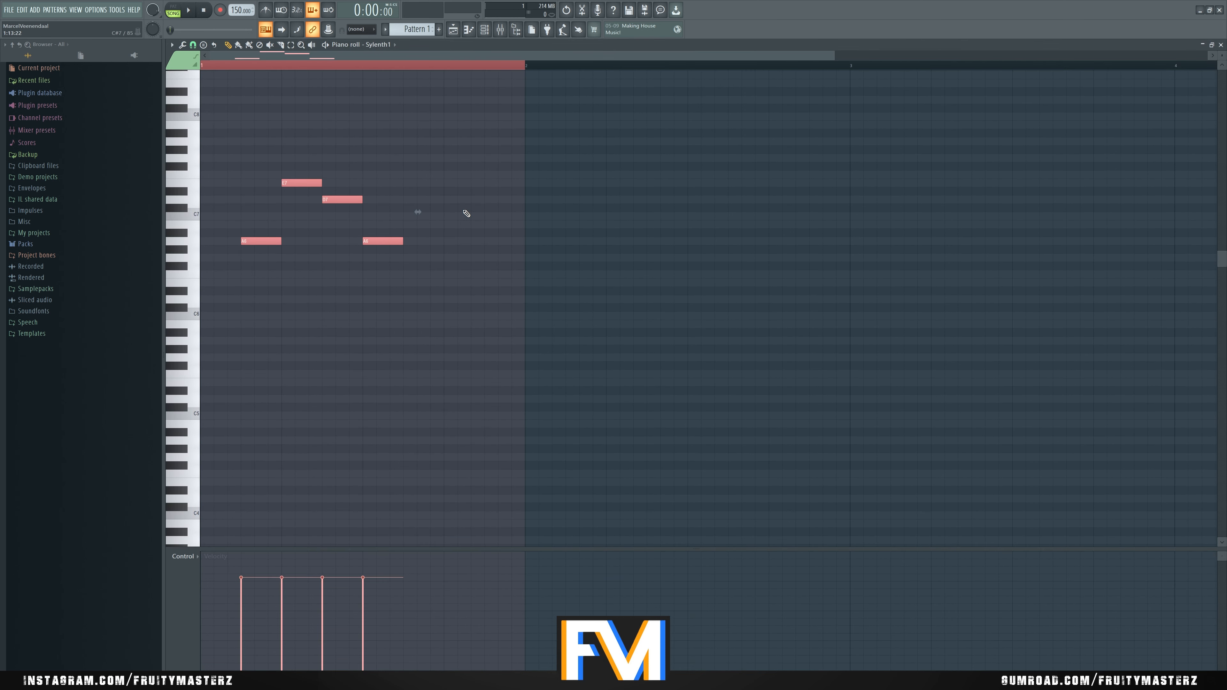
key(ctrl+d)
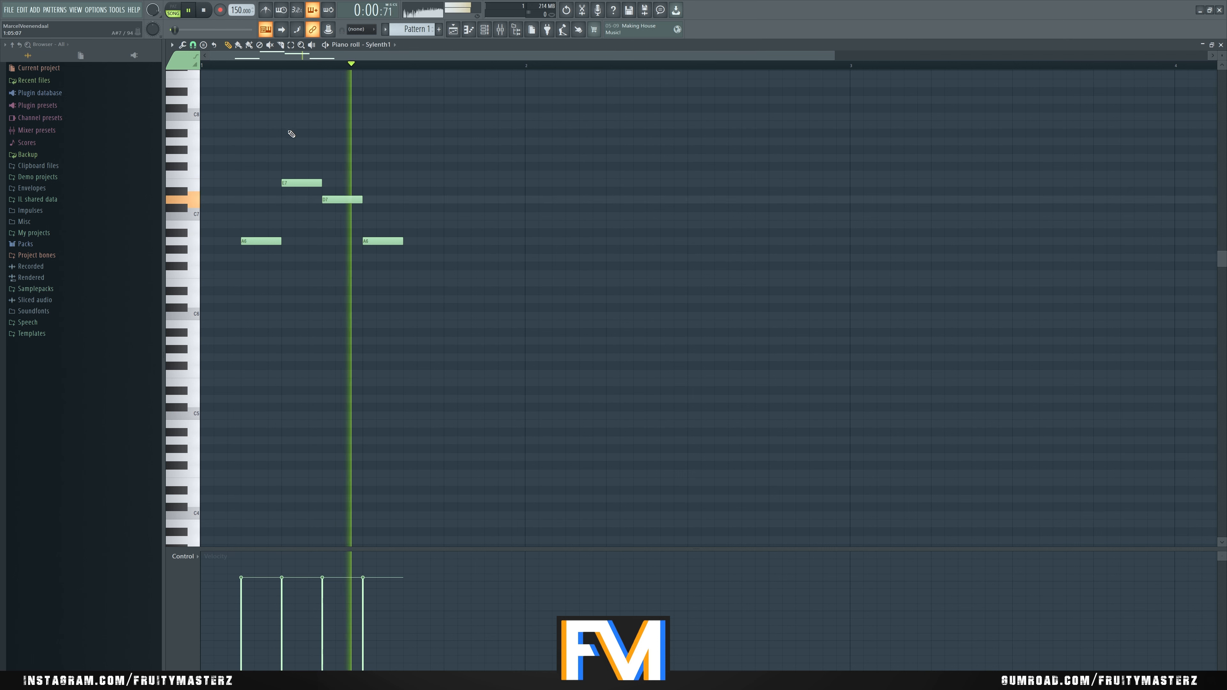
key(space)
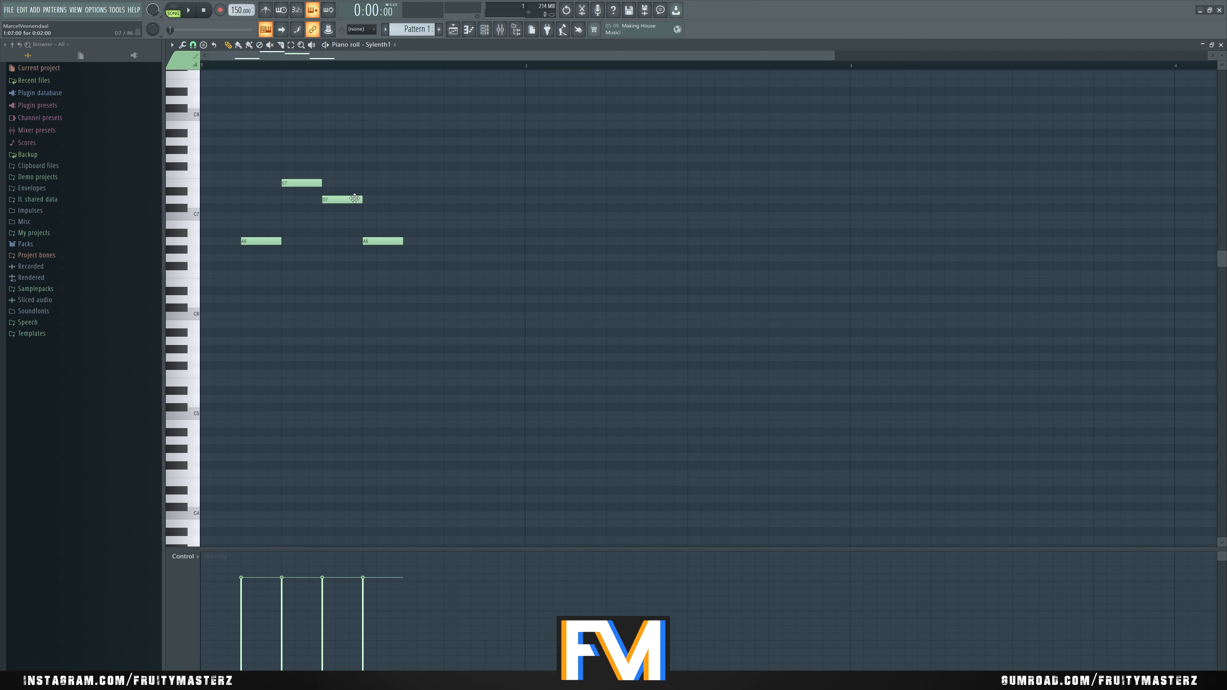
Step: Set the piano roll's snap to 1/2 step
ctrl+scroll(218, 109, up, 3)
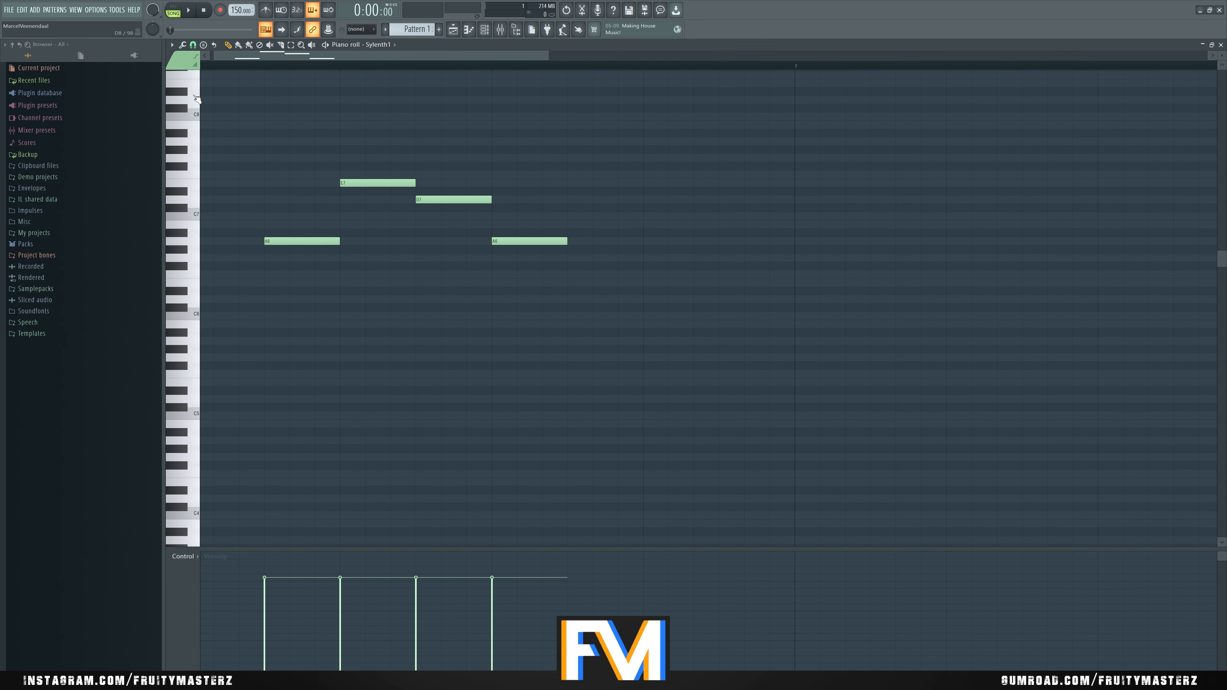
drag(250, 68, 170, 79)
click(172, 45)
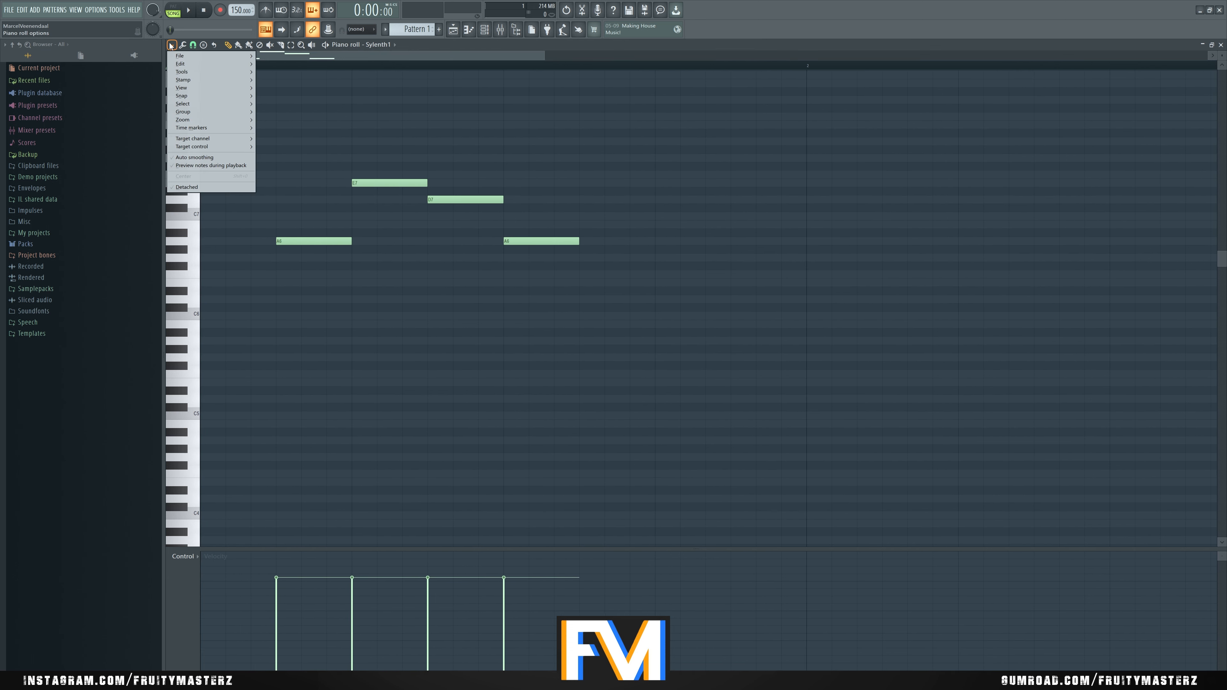
mouse_move(214, 94)
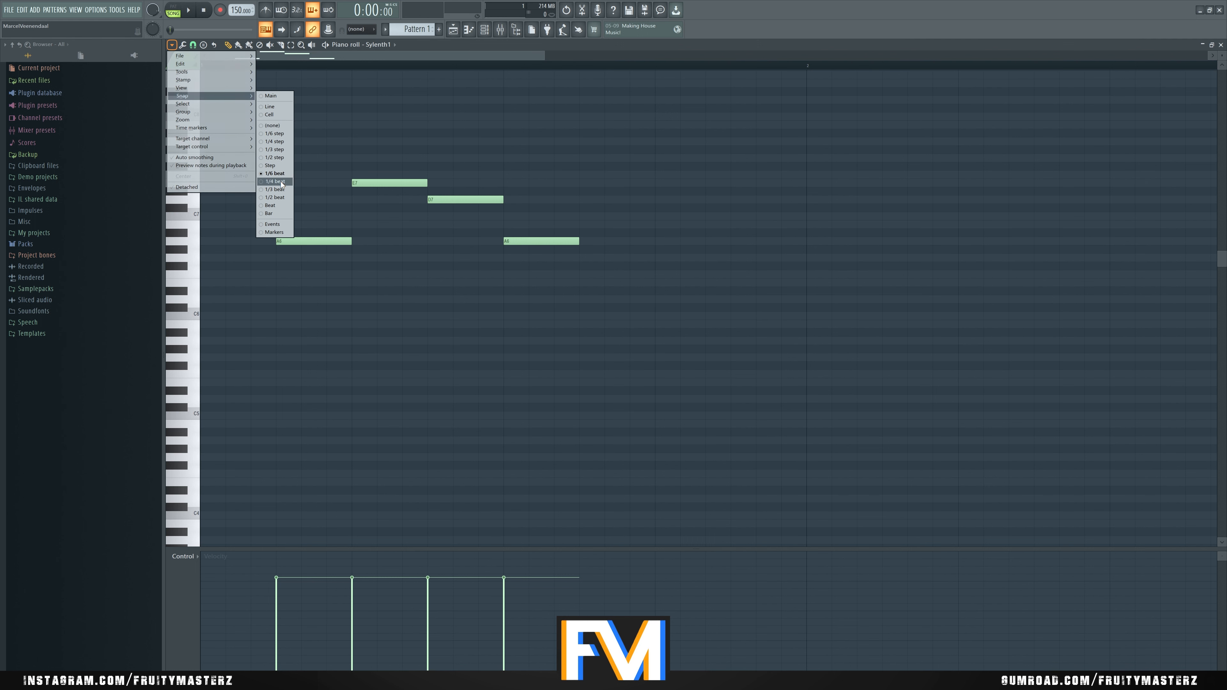
click(275, 157)
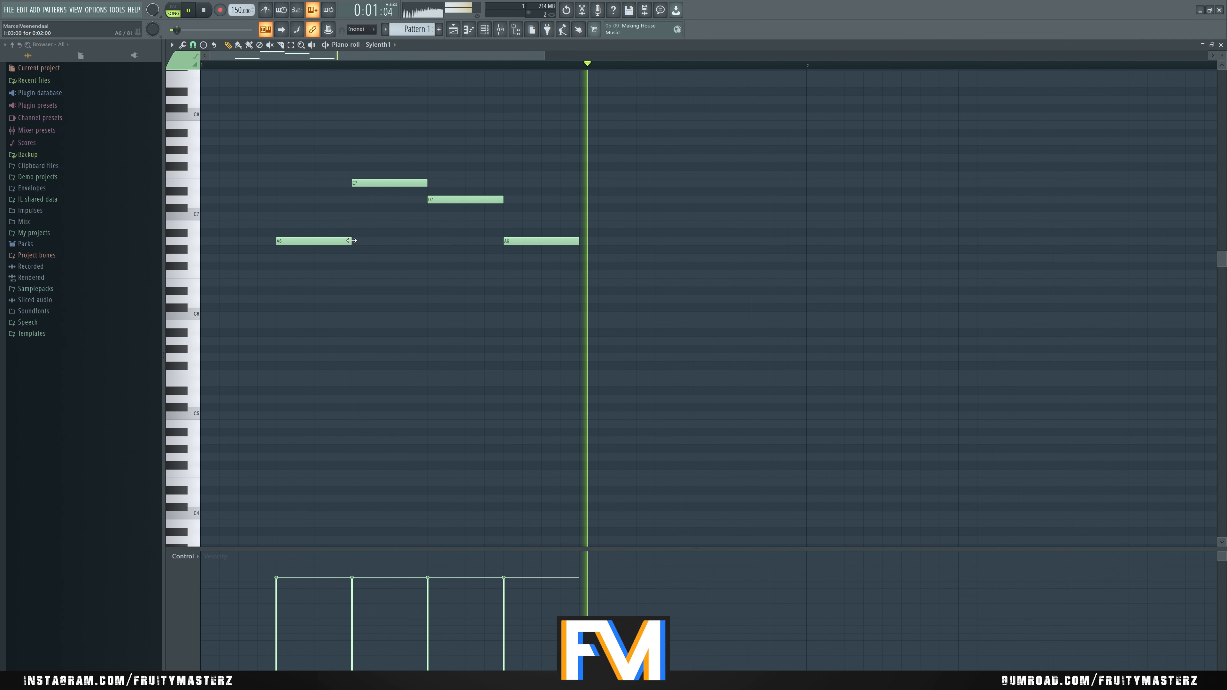
Step: Shorten both A6 notes and the D7 note to one and a half steps, and audition them with the song
key(space)
key(ctrl+a)
key(ctrl+d)
key(space)
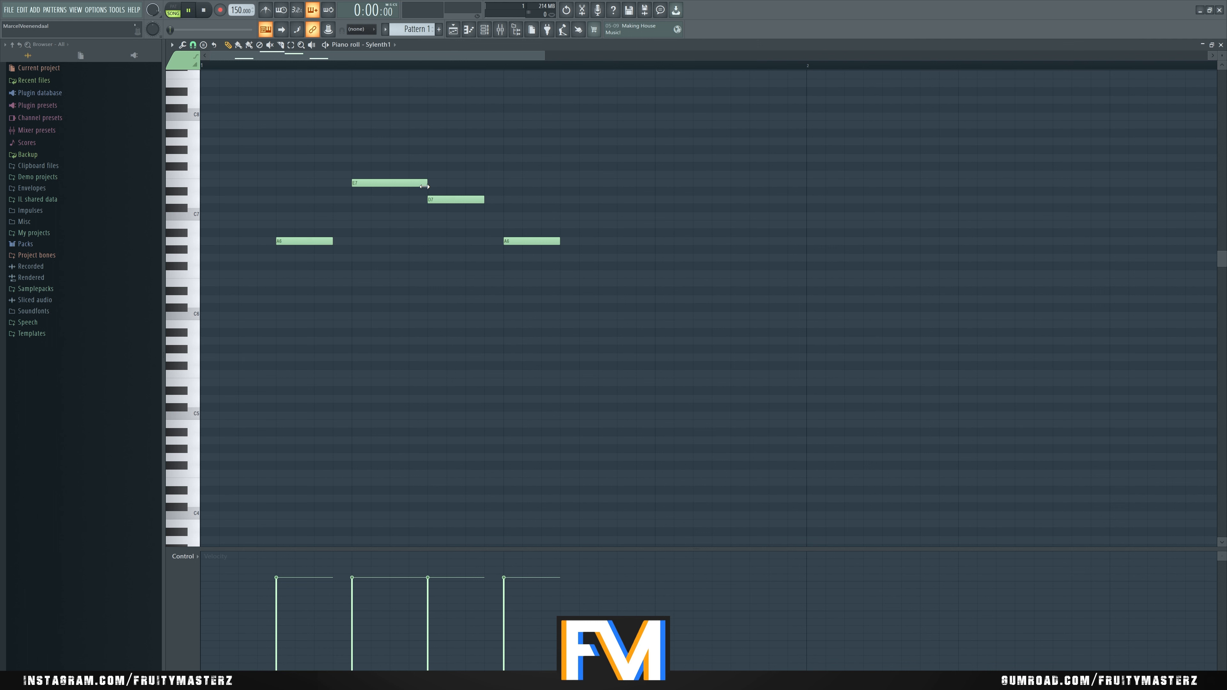
key(space)
key(space)
key(space)
key(space)
Step: Extend the final A6 note to three steps, comparing its length with the song in repeated playback
click(510, 67)
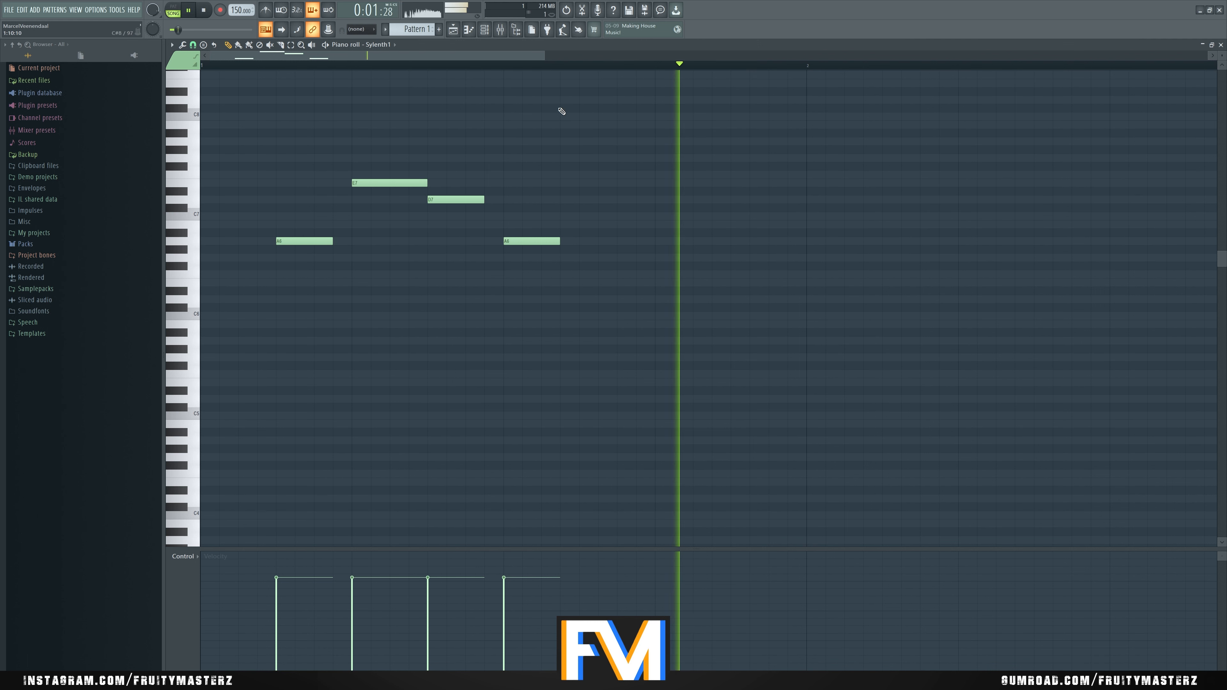
key(space)
key(space)
key(space)
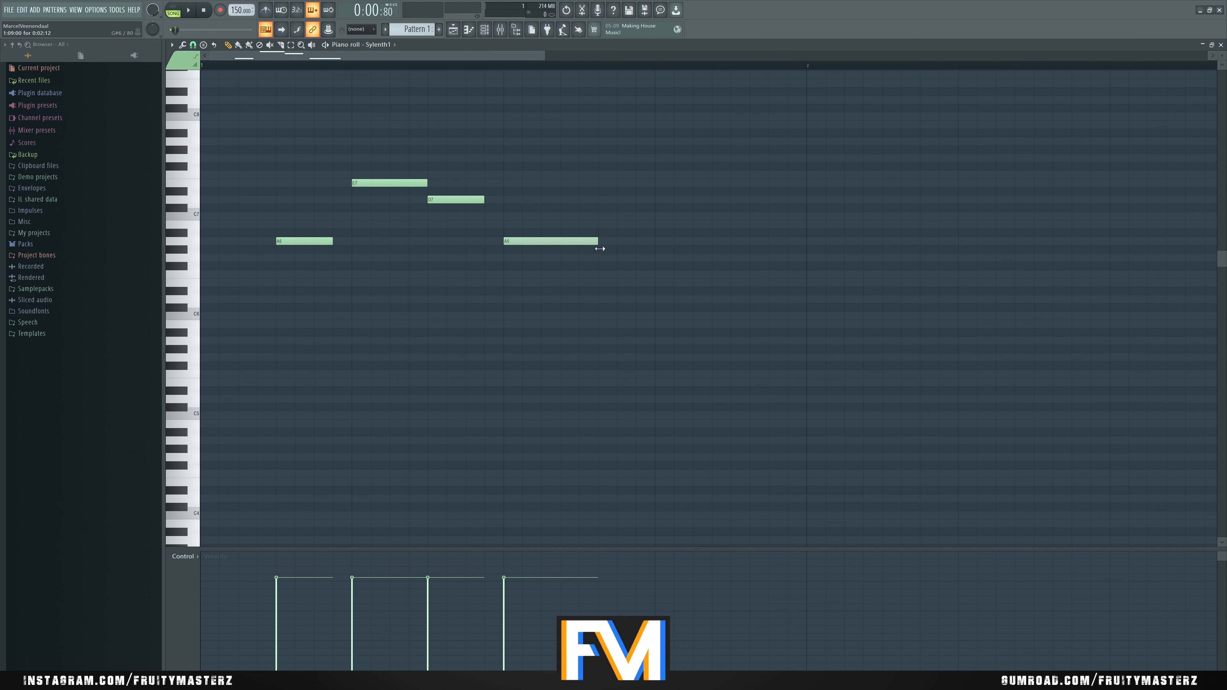
drag(600, 248, 635, 250)
key(space)
key(space)
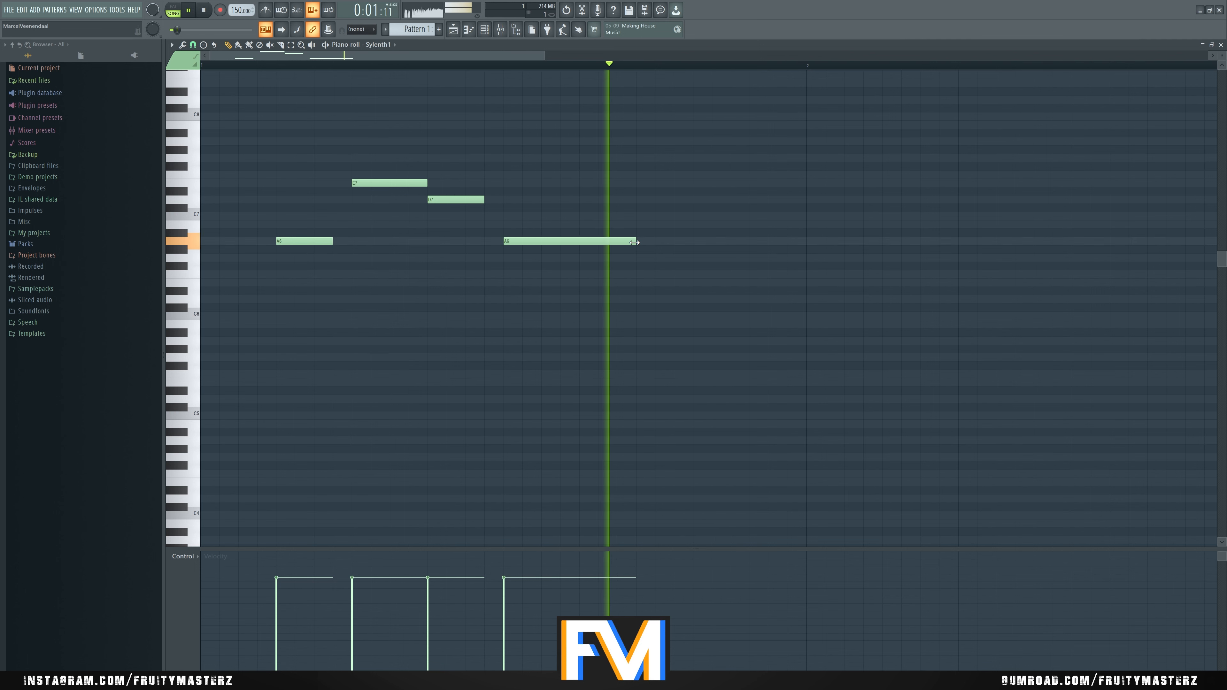
key(space)
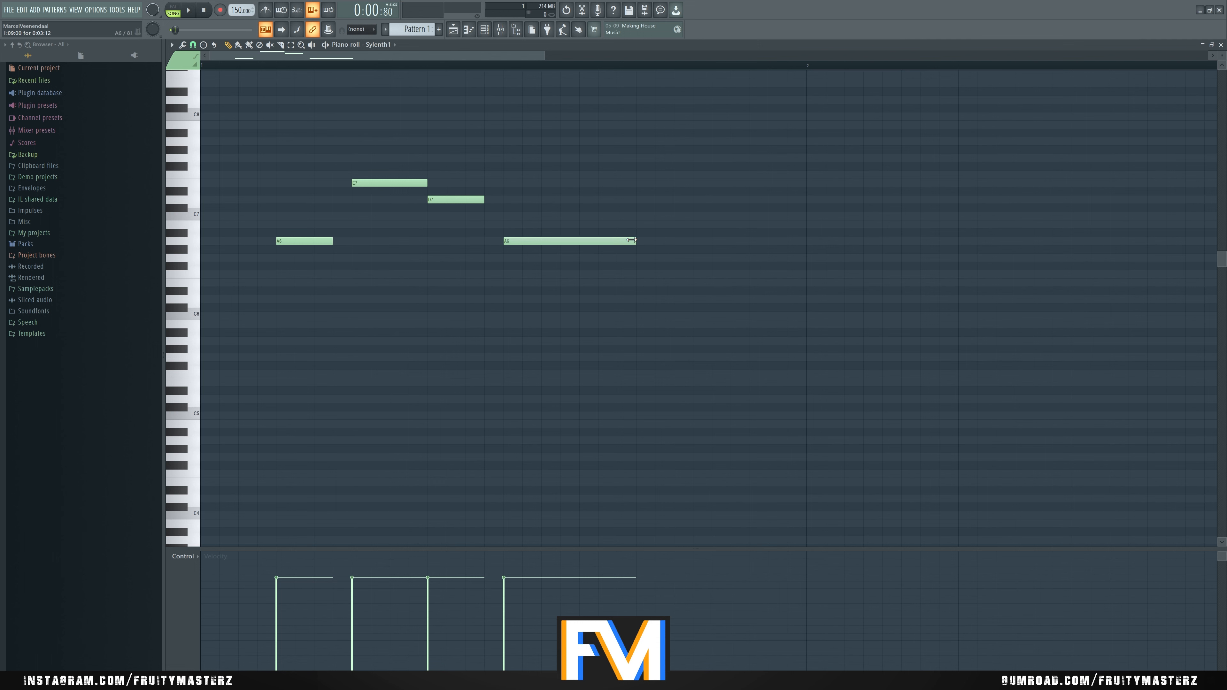
key(space)
key(space)
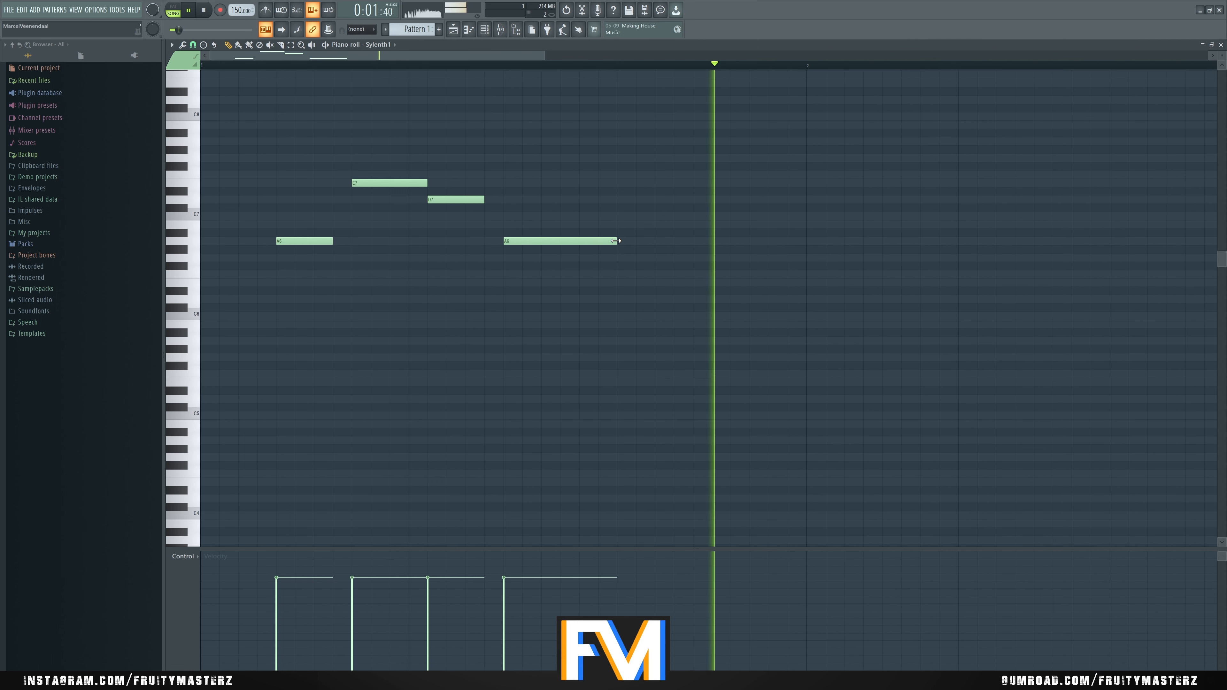
key(space)
key(space)
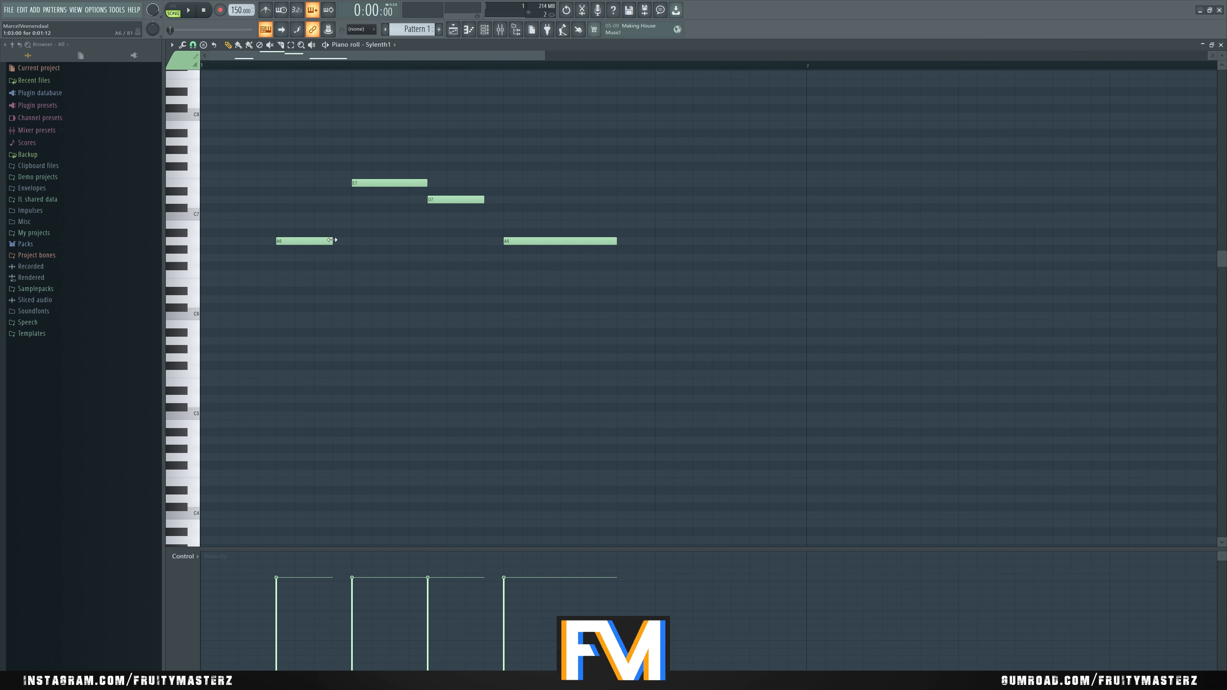
Step: Try a shorter D7 note against the song, and restore the note to one and a half steps
key(space)
key(space)
drag(483, 202, 462, 200)
key(space)
key(space)
key(space)
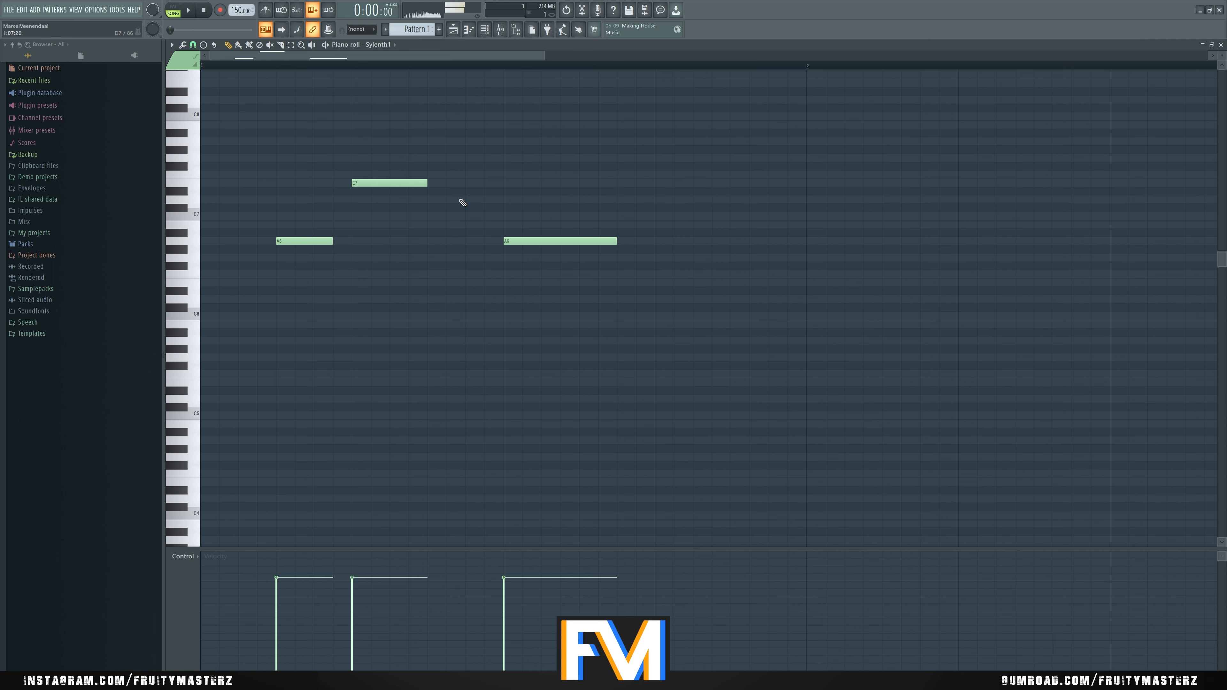
key(ctrl+z)
drag(460, 198, 481, 200)
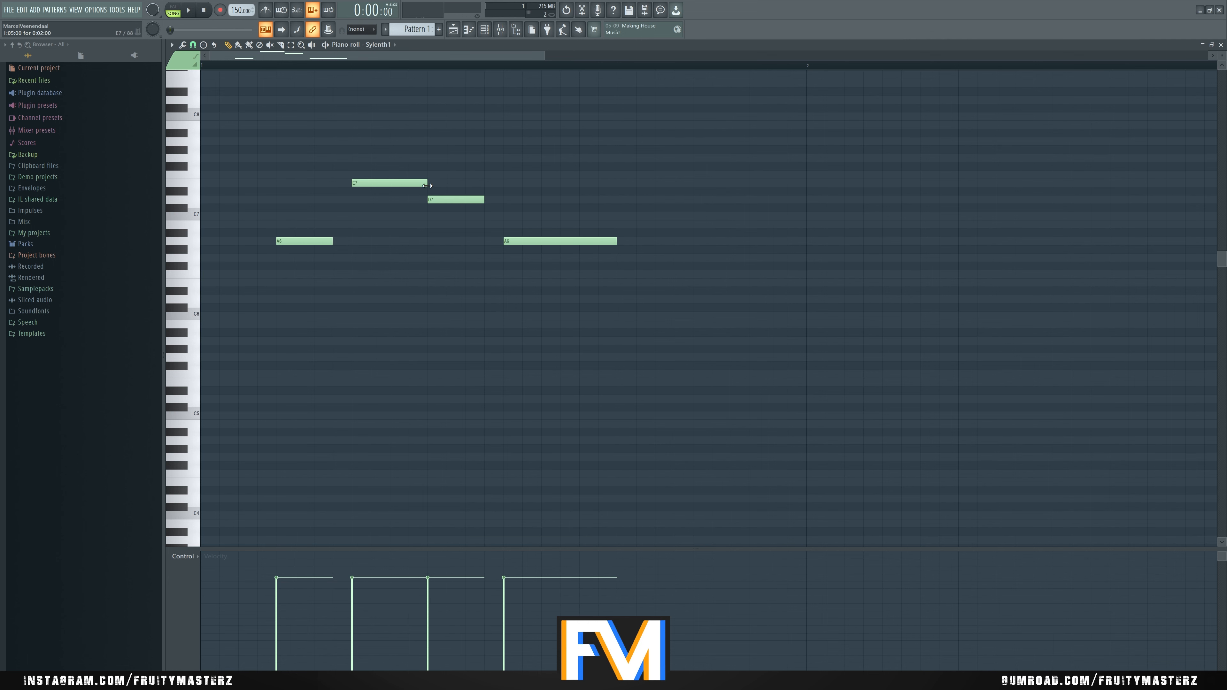
Step: Temporarily delete the E7 and D7 notes and listen to the song without them
right_click(449, 200)
key(space)
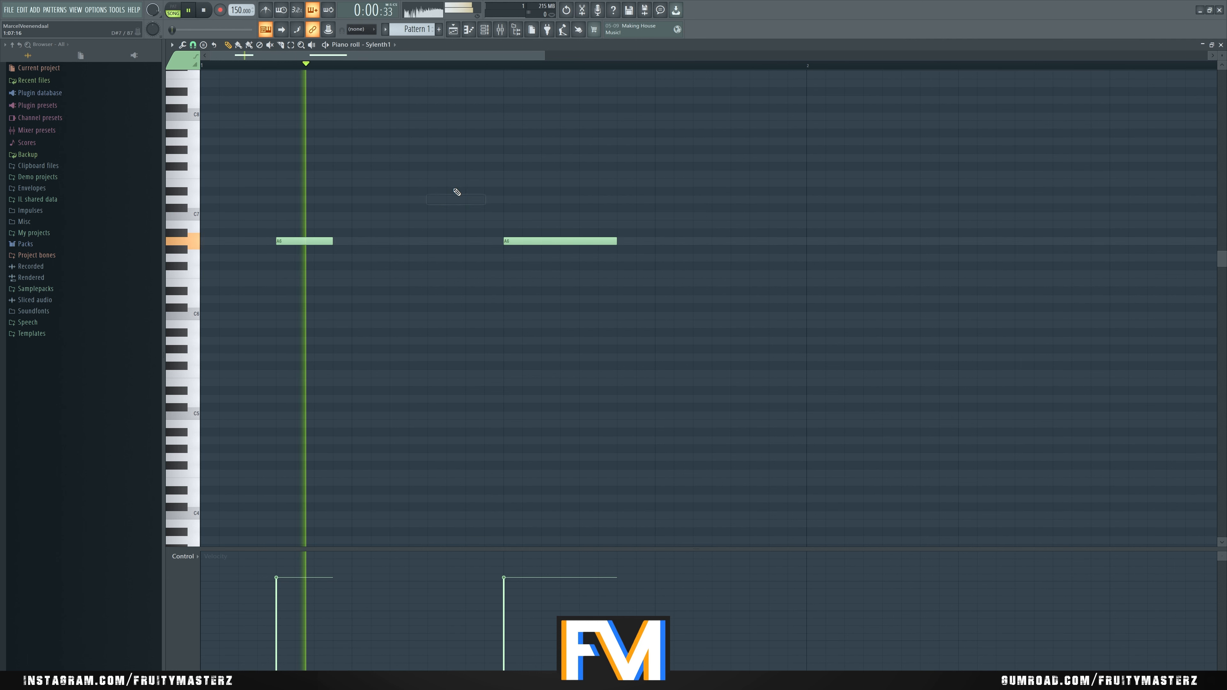
key(space)
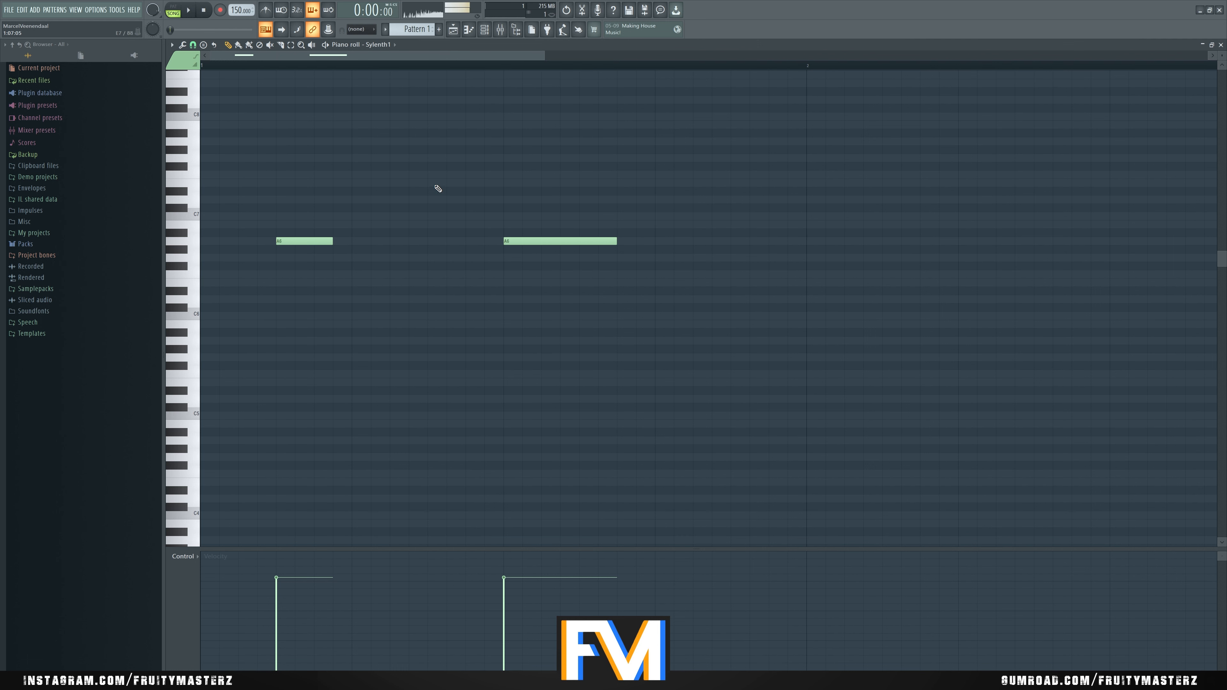
Step: Set the E7 and D7 notes to two steps each, and play the melody against the song
key(space)
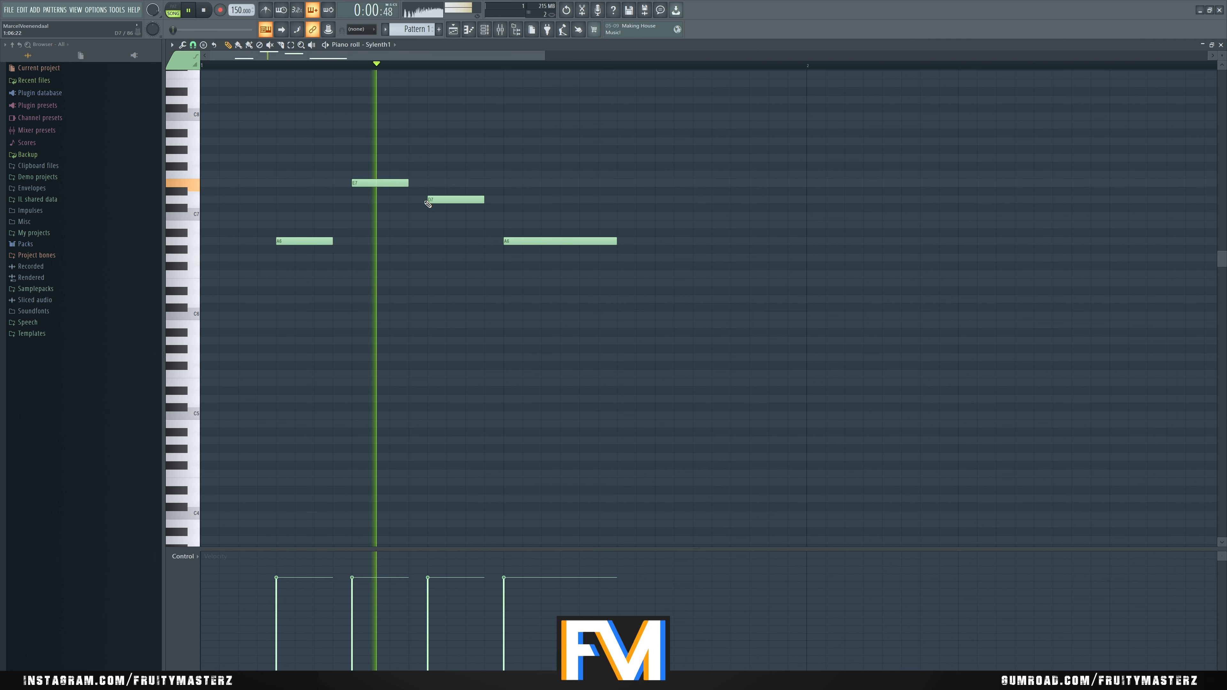
key(space)
drag(404, 182, 503, 199)
key(space)
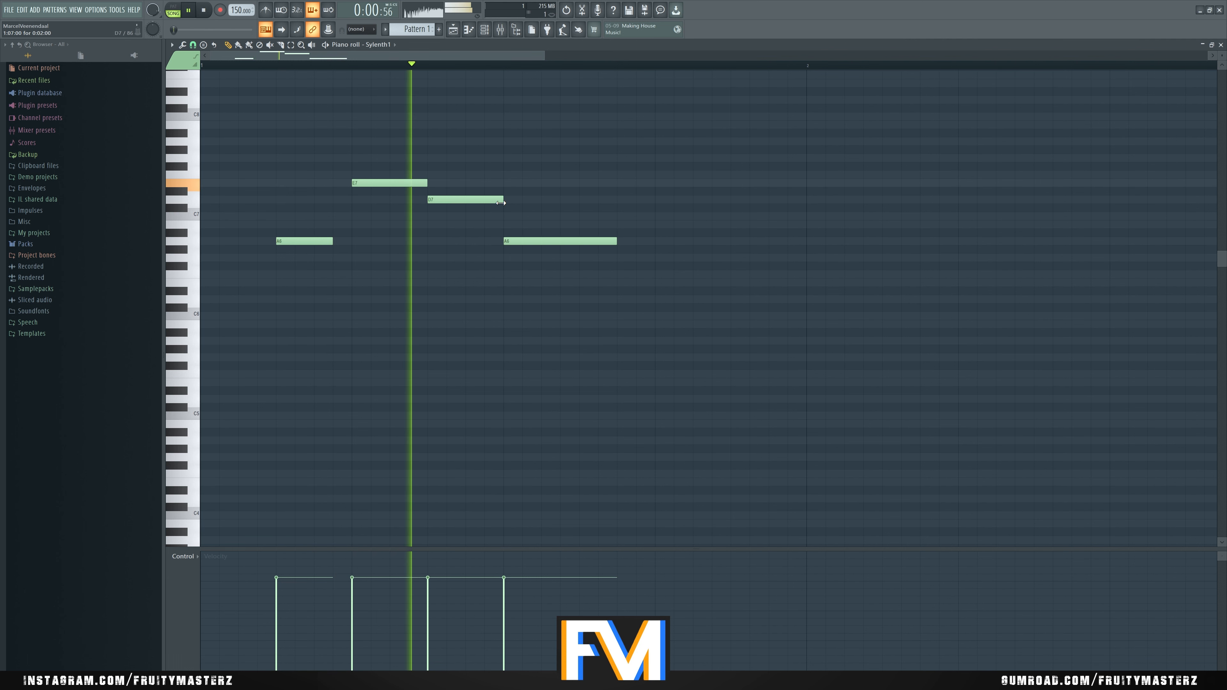
key(space)
key(space)
key(space)
Step: Shorten the first A6 note to one step and play the melody against the song
drag(332, 240, 314, 240)
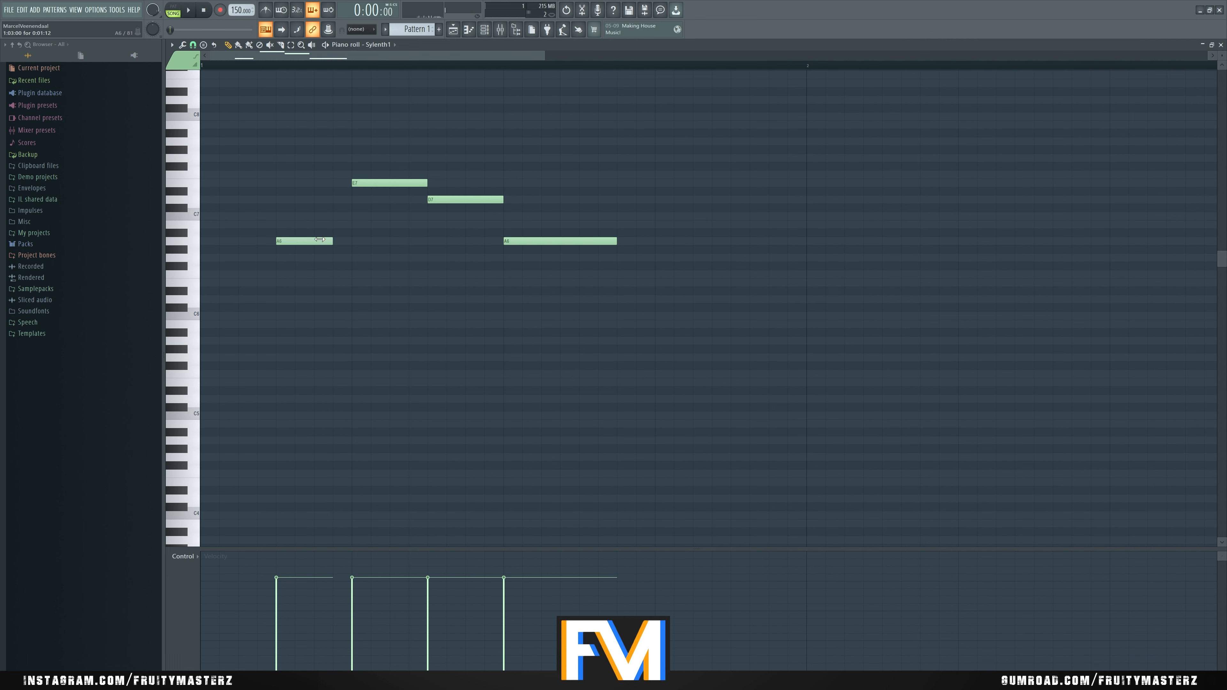
key(space)
key(space)
key(space)
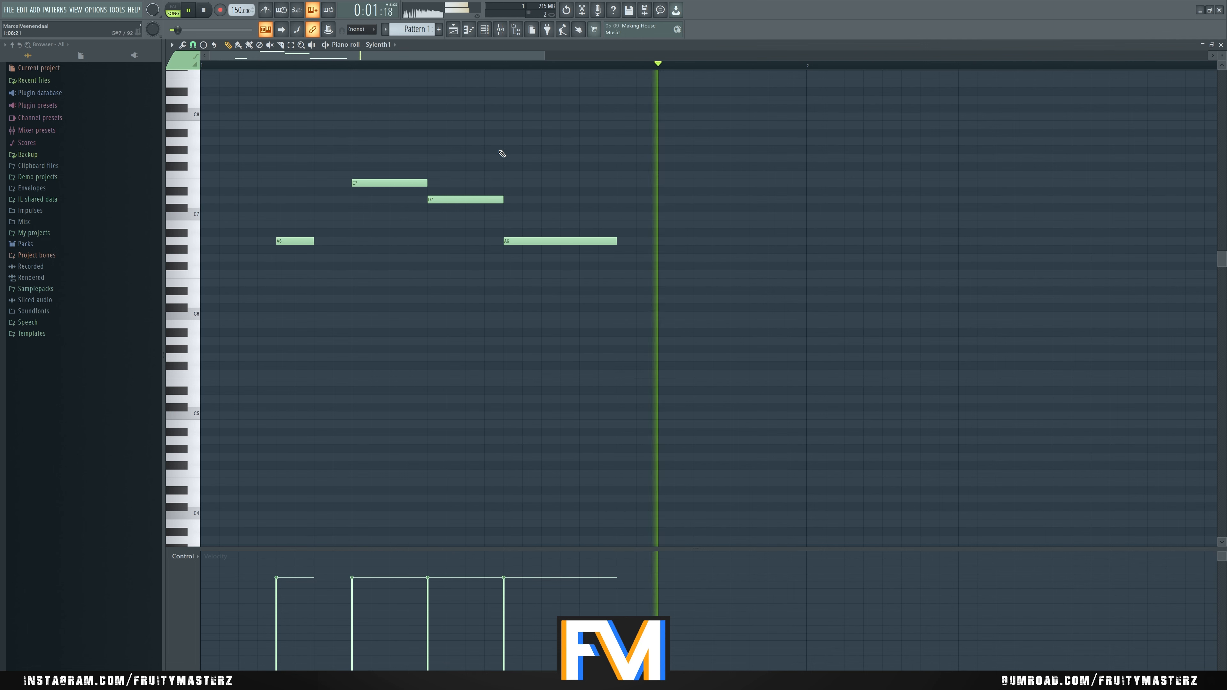
Step: Shorten all four notes slightly so small gaps separate them, and play the melody against the song
key(space)
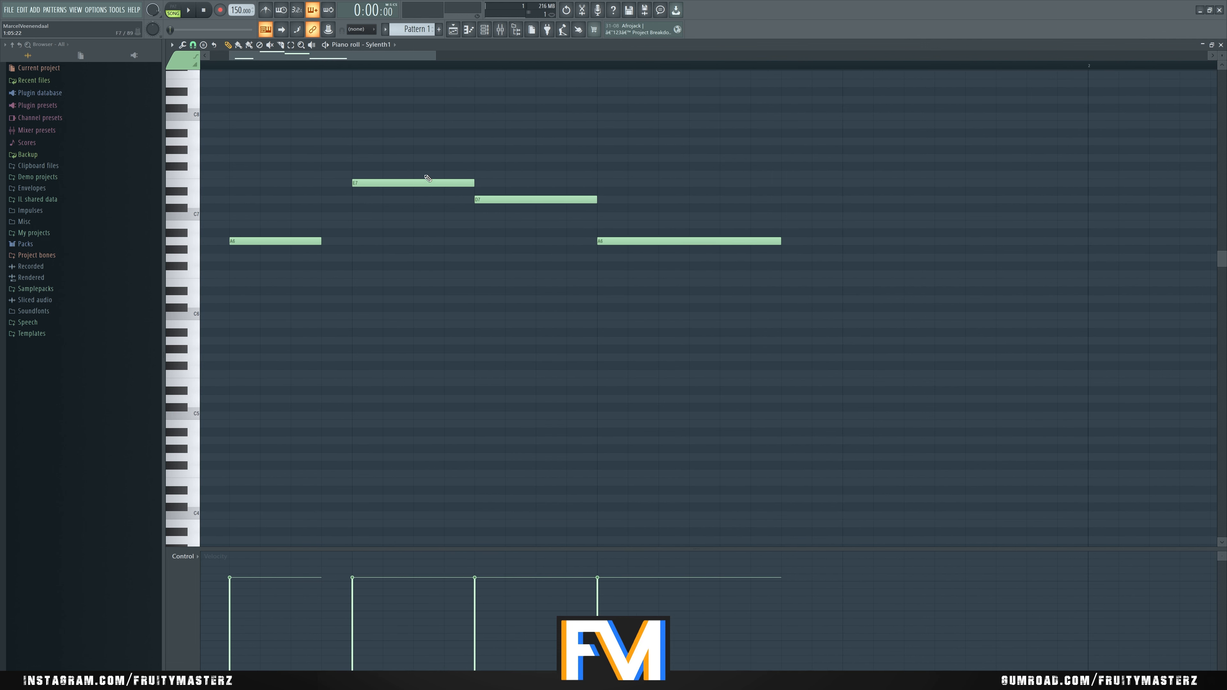
key(ctrl+a)
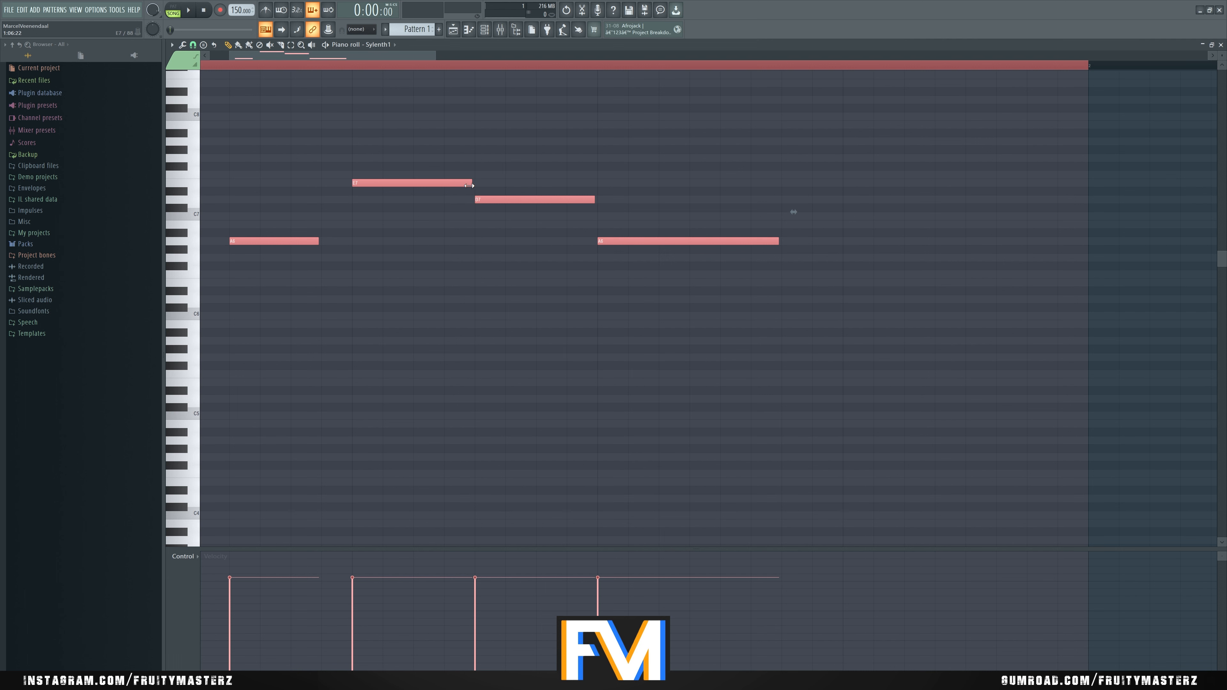
key(space)
key(ctrl+d)
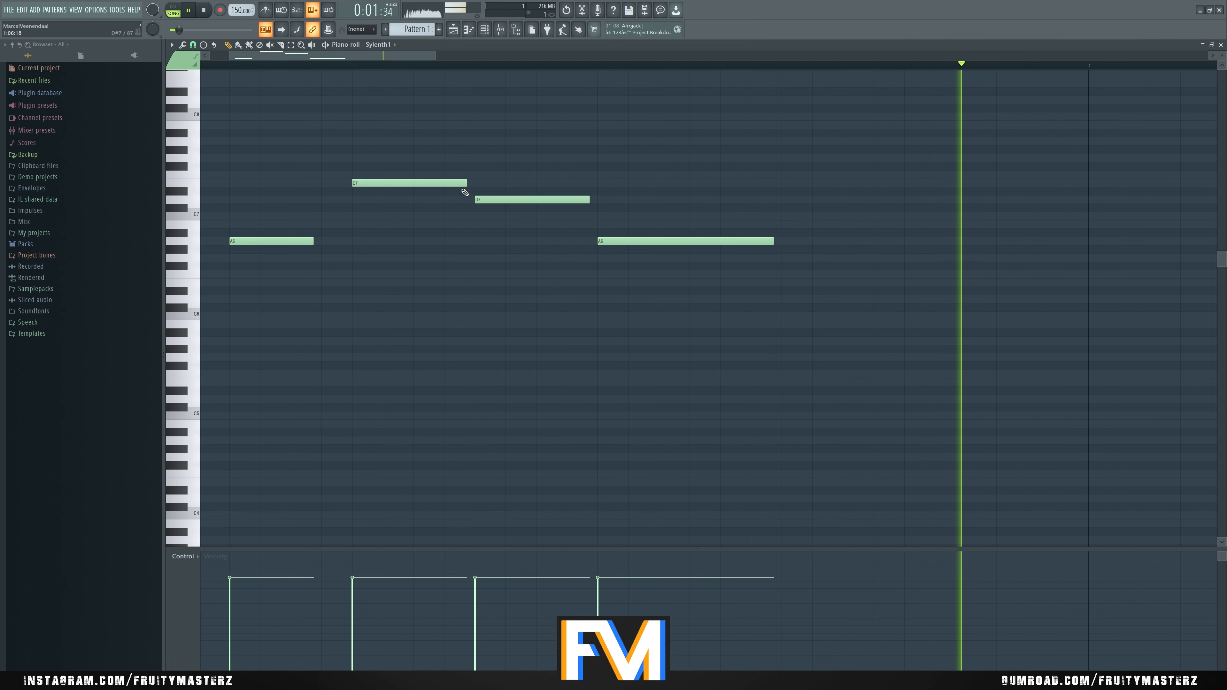
key(space)
key(ctrl+a)
scroll(431, 215, down, 3)
key(ctrl+d)
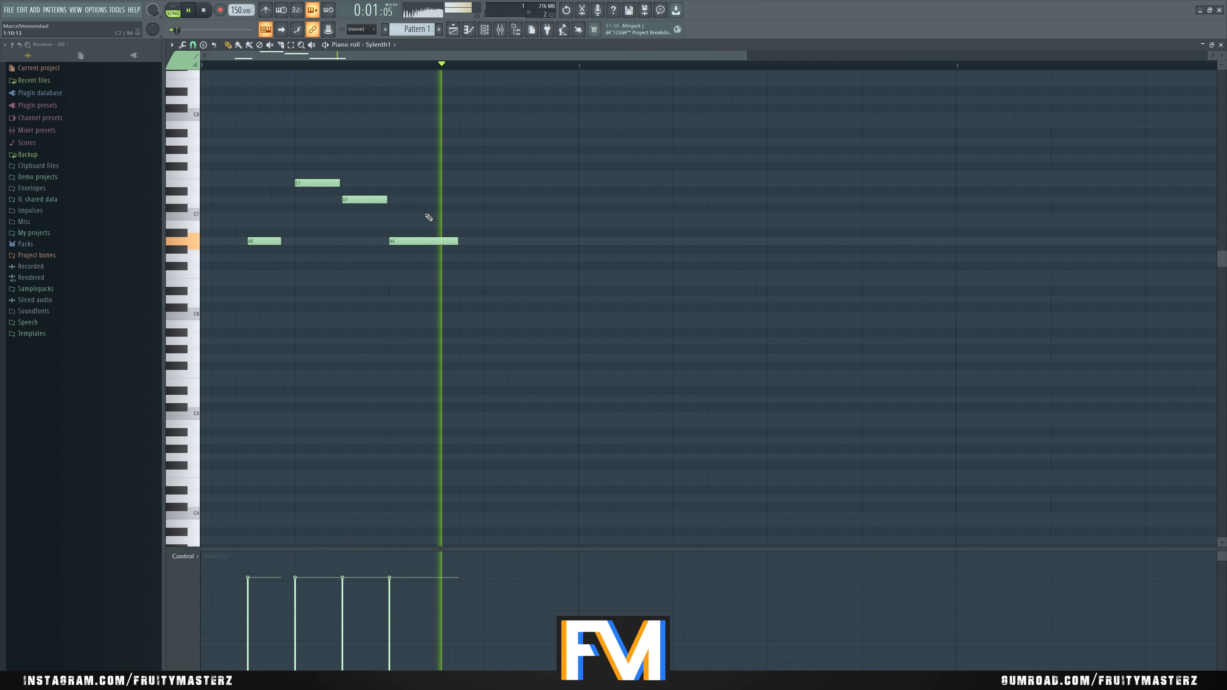
key(space)
scroll(391, 215, down, 2)
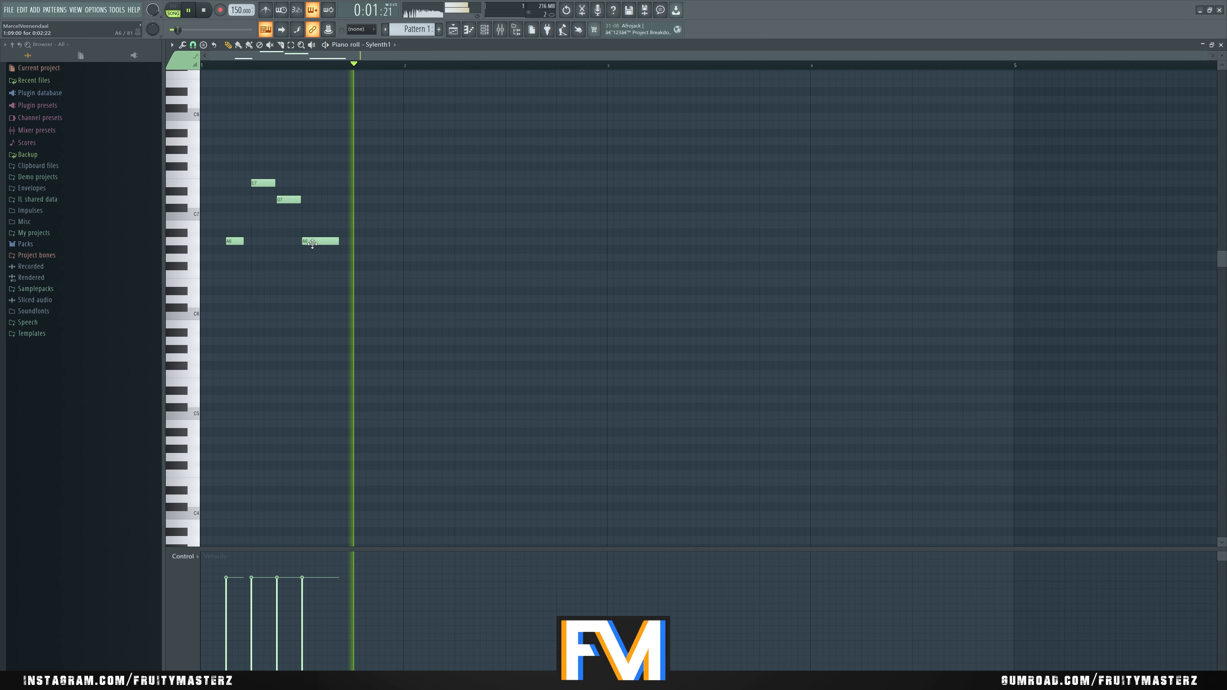
Step: Duplicate the four-note phrase into bar 2 and play both bars against the song
key(space)
key(ctrl+a)
drag(325, 241, 533, 247)
key(ctrl+d)
key(space)
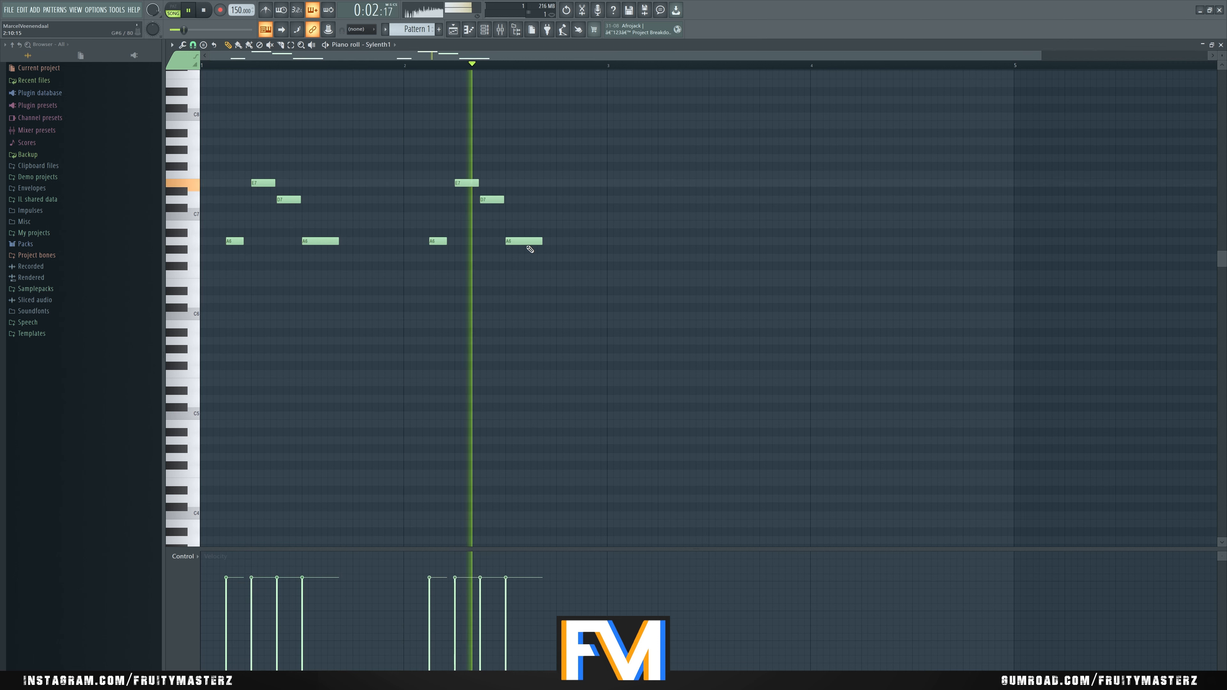
key(space)
key(space)
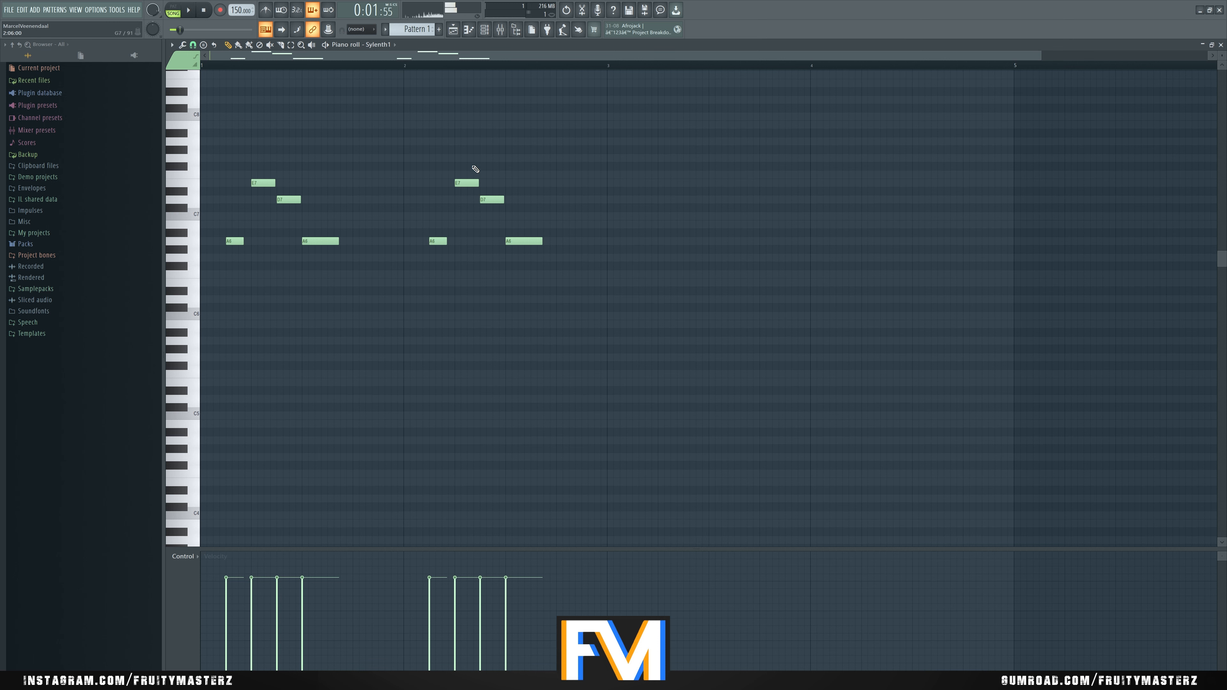
Step: Raise the last note of the copied phrase to C7, and add a B6 note of equal length at step 13 of bar 2
key(space)
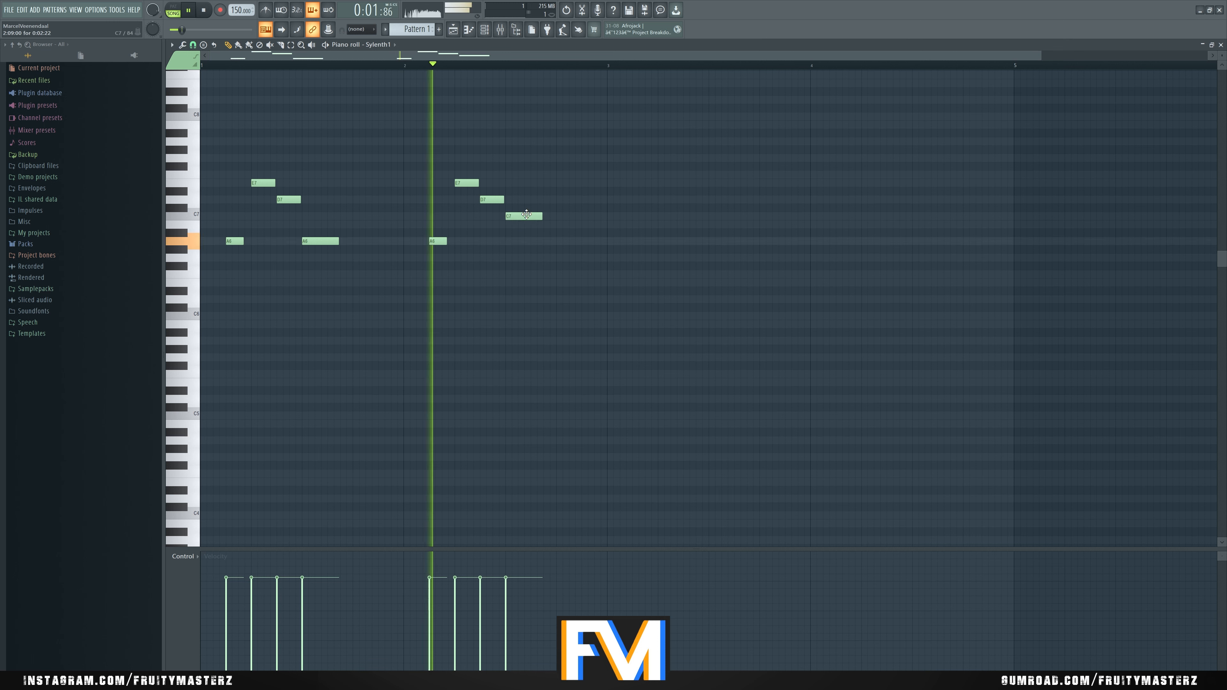
key(space)
key(space)
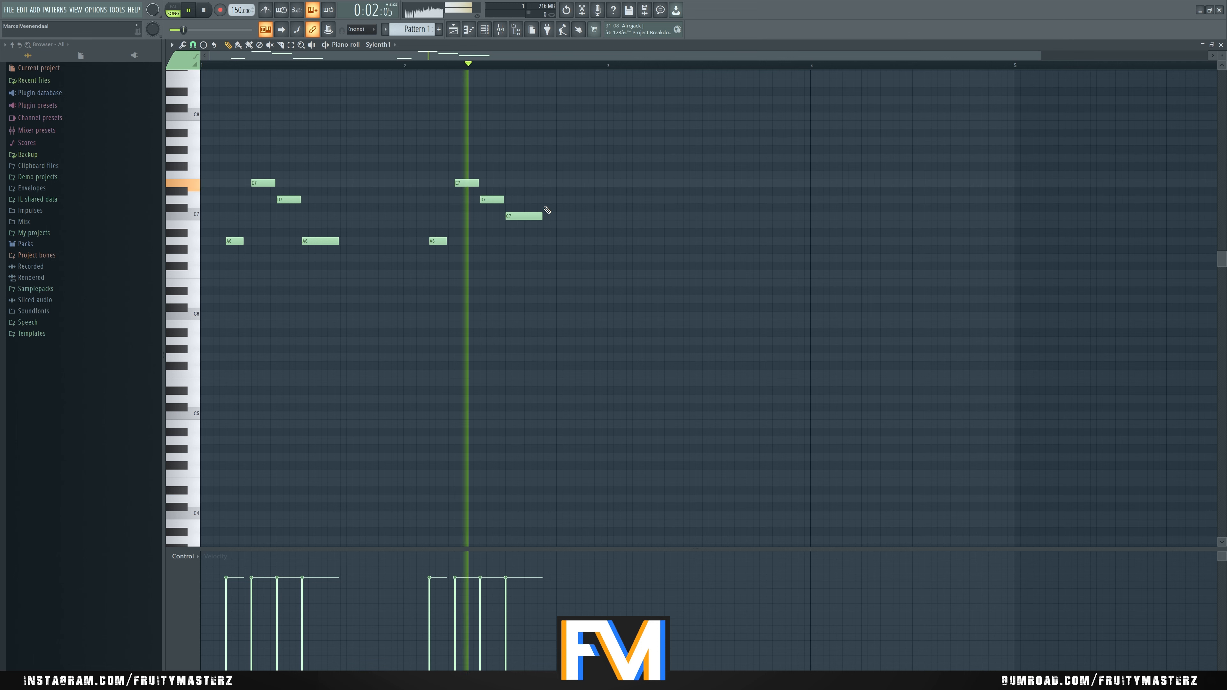
key(space)
key(space)
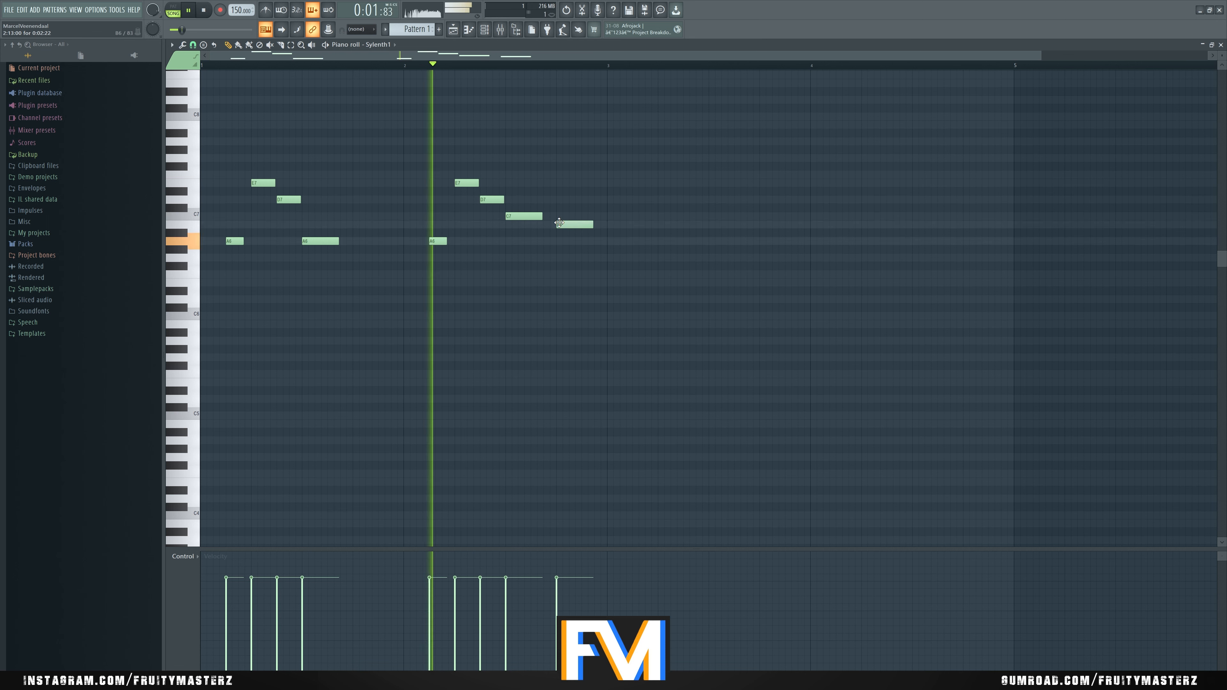
ctrl+scroll(551, 247, down, 2)
Step: Try a C7 note at the start of bar 3 against the song
key(space)
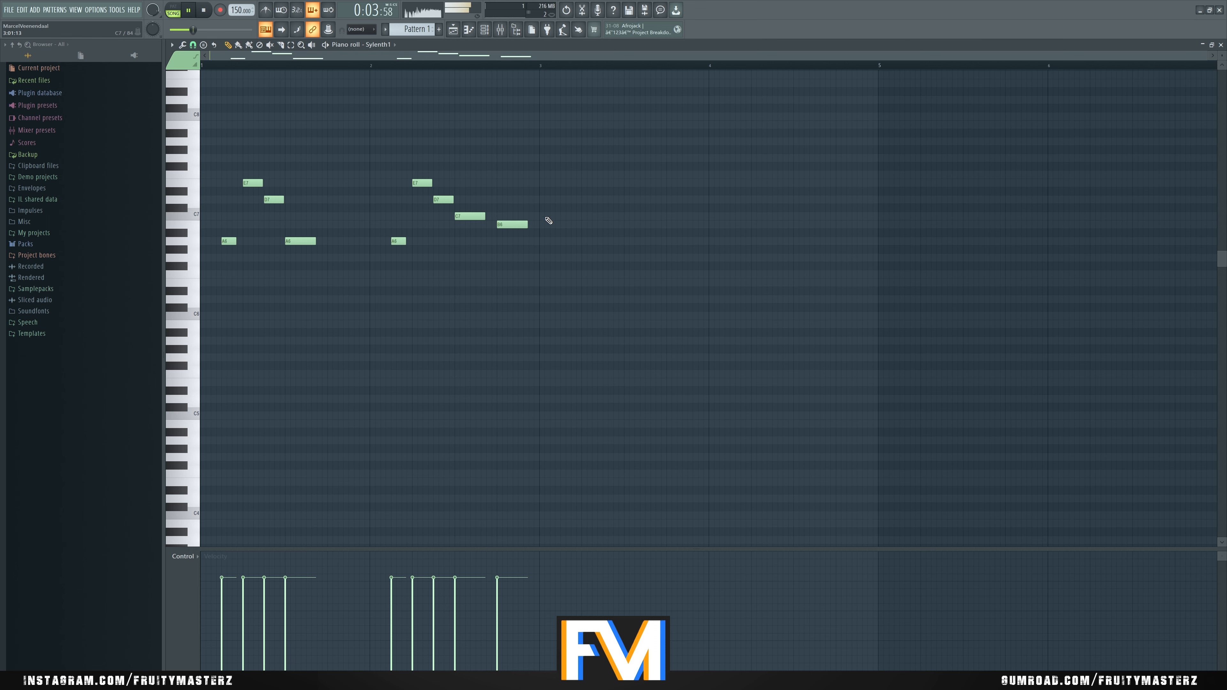
key(space)
click(549, 218)
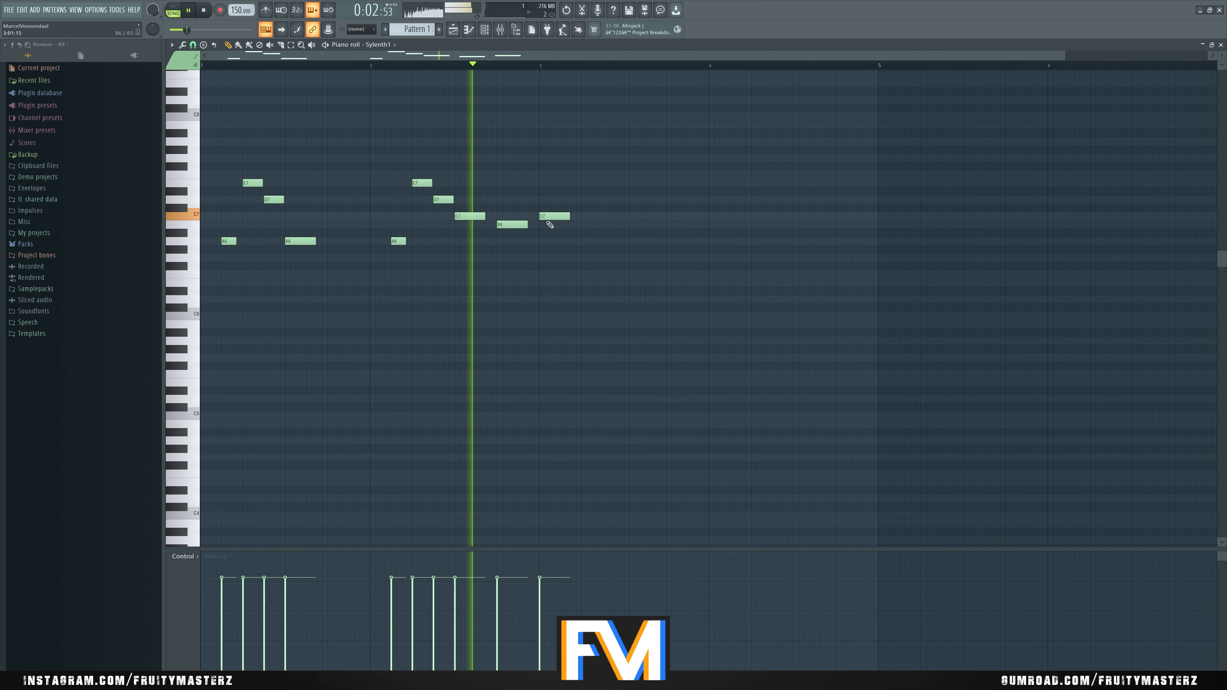
right_click(549, 218)
key(space)
scroll(542, 230, up, 2)
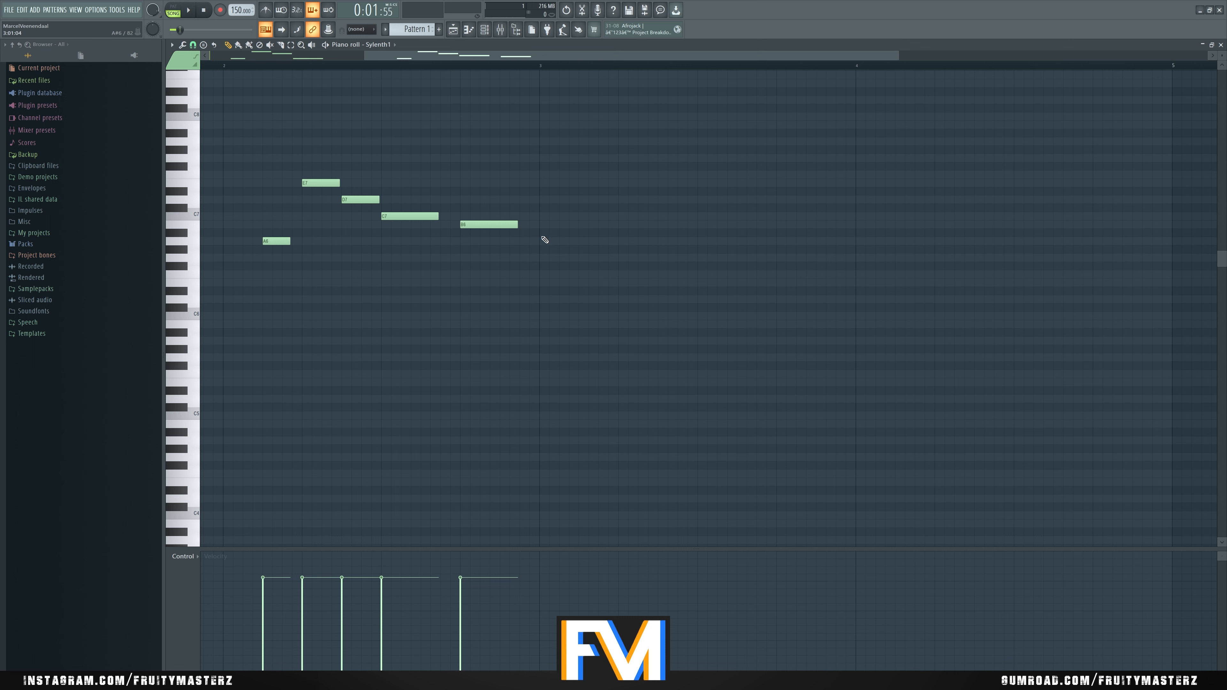
Step: Add a very short B6 note at step 16 of bar 2 and a nearly two-step C7 note at the start of bar 3
key(space)
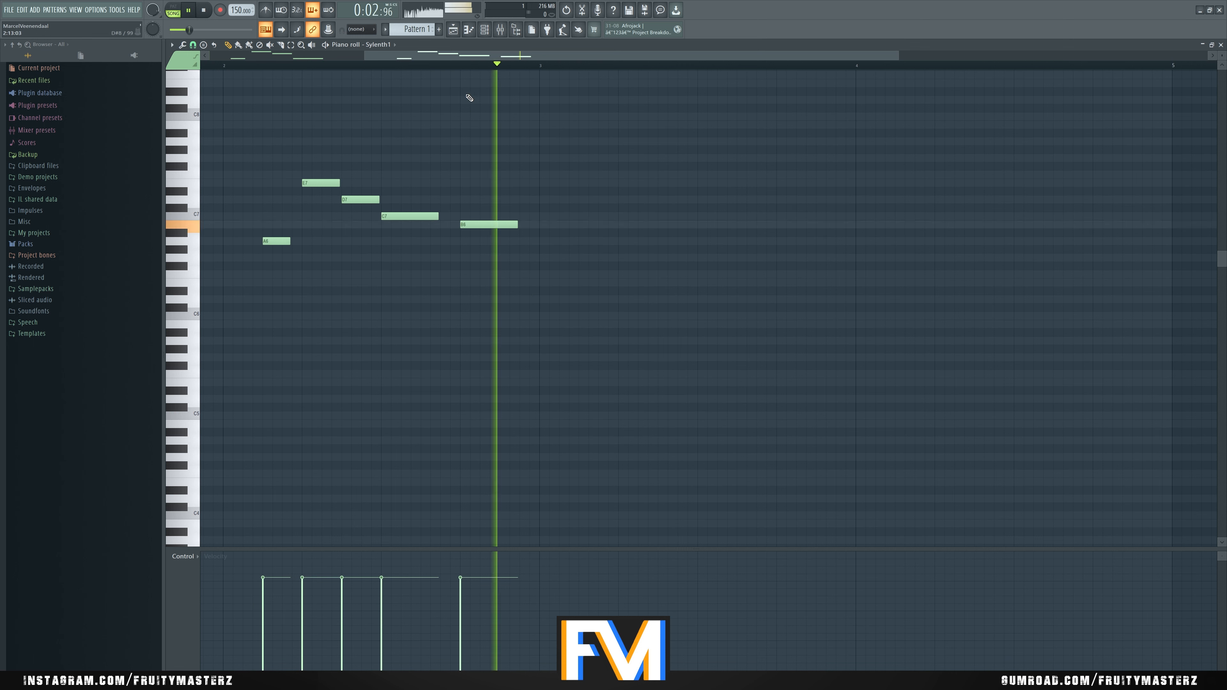
key(space)
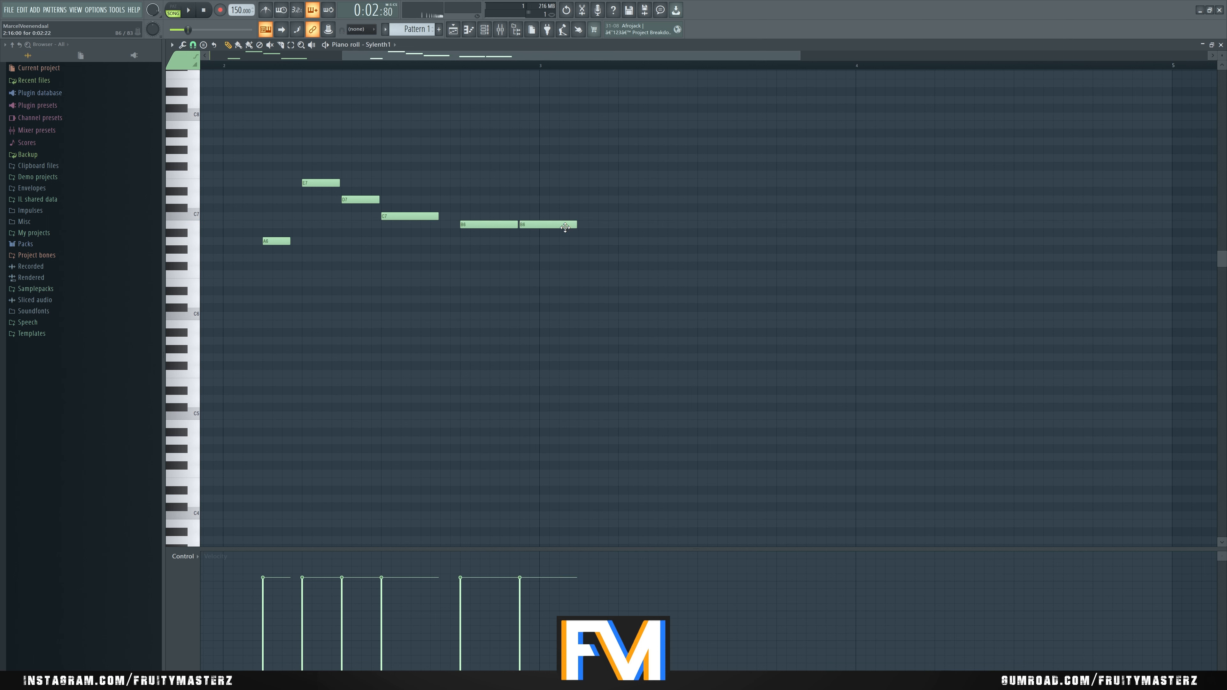
key(space)
drag(543, 229, 589, 216)
click(542, 216)
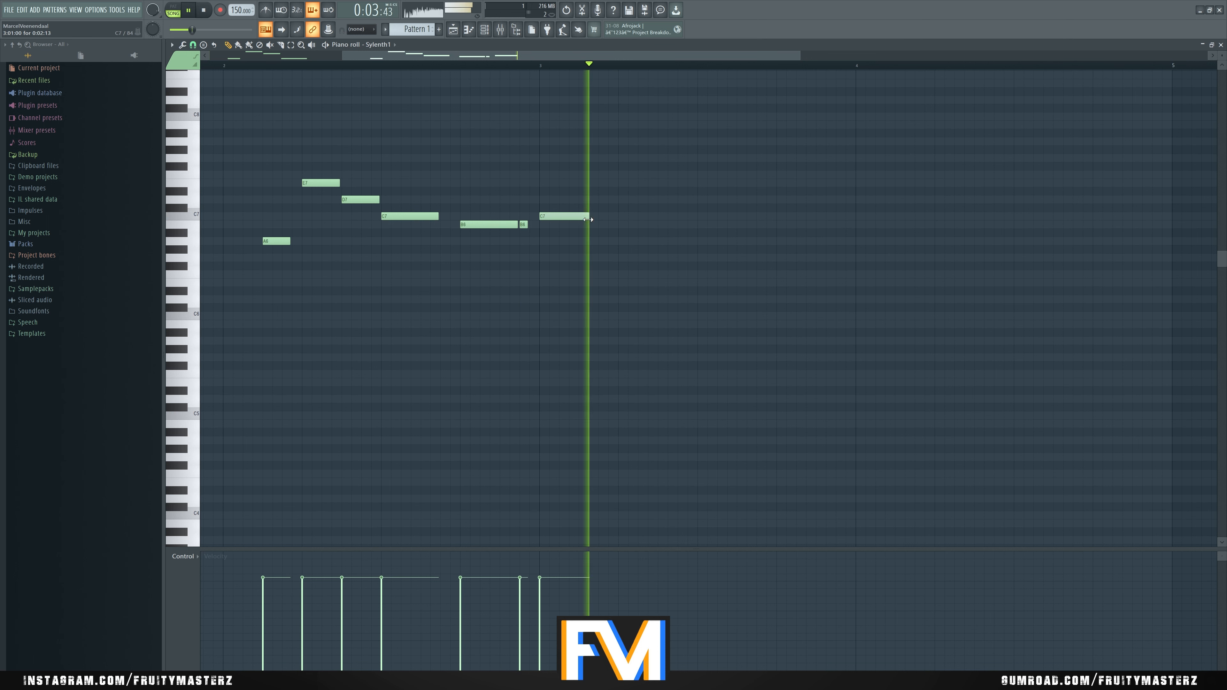
key(space)
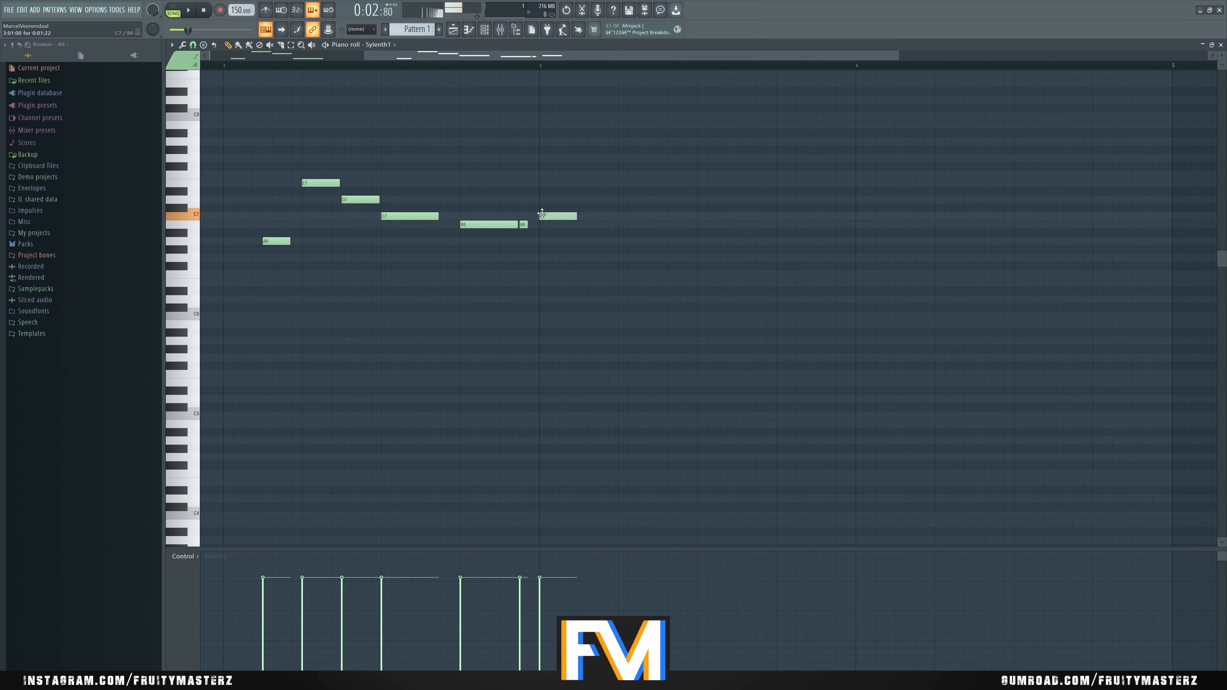
key(space)
Step: Continue bar 3 with a nearly two-step B6 at step 3 and a nearly three-step A6 at step 5, playing them back
click(600, 225)
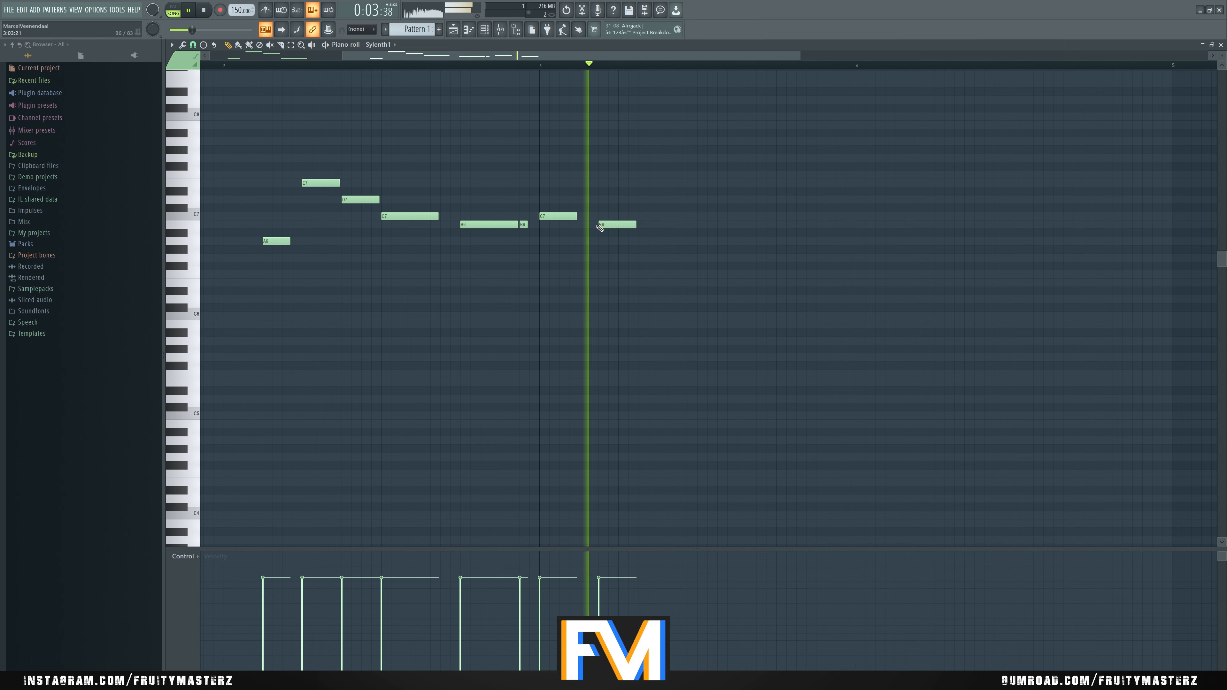
key(space)
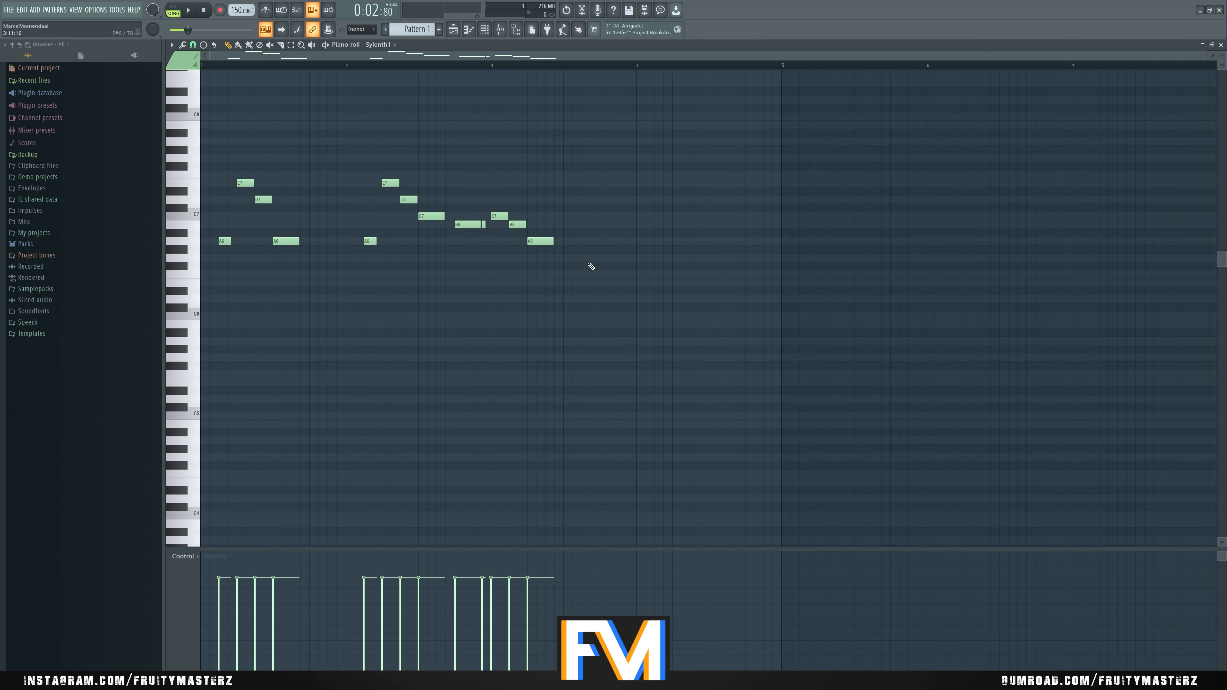
key(space)
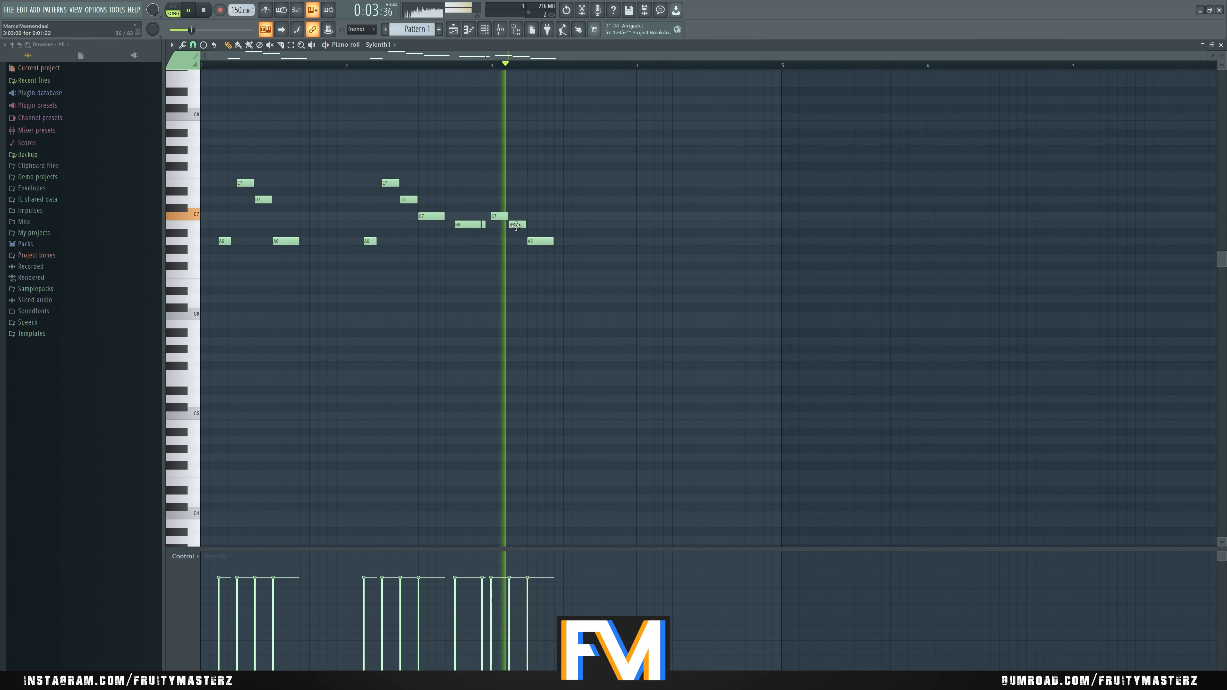
key(space)
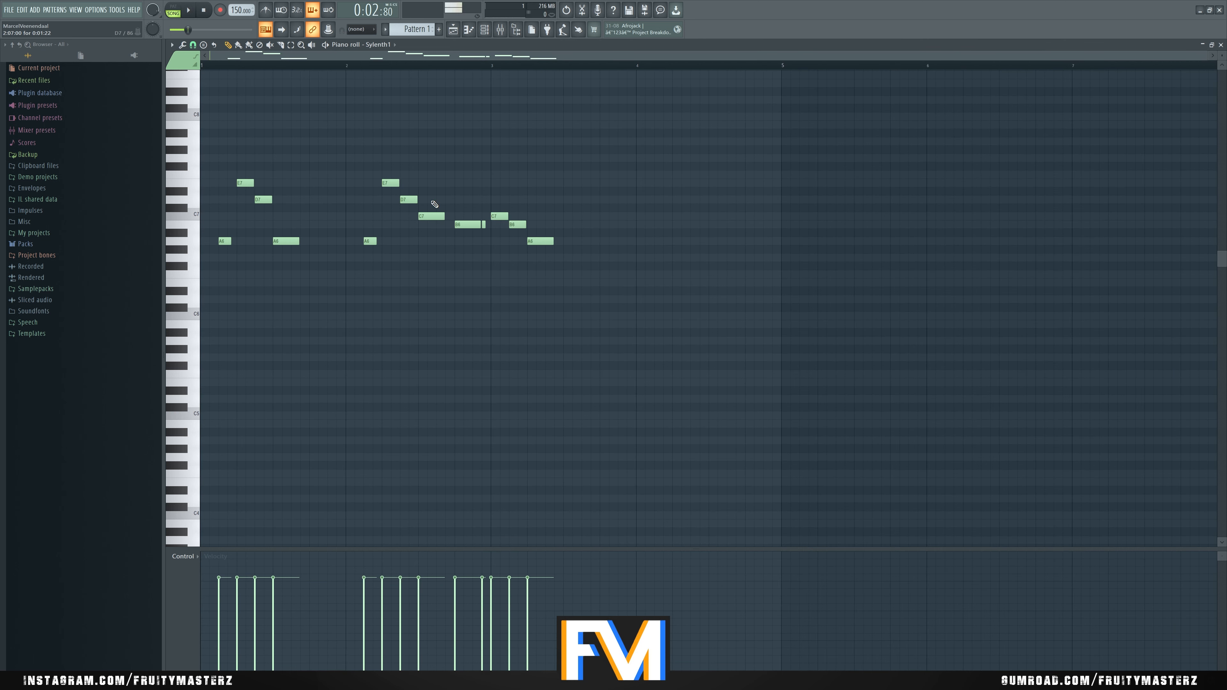
key(space)
Step: Add four repeated short B6 notes at steps 11, 13 and 15 of bar 3 and the start of bar 4
drag(594, 233, 605, 225)
scroll(650, 225, up, 3)
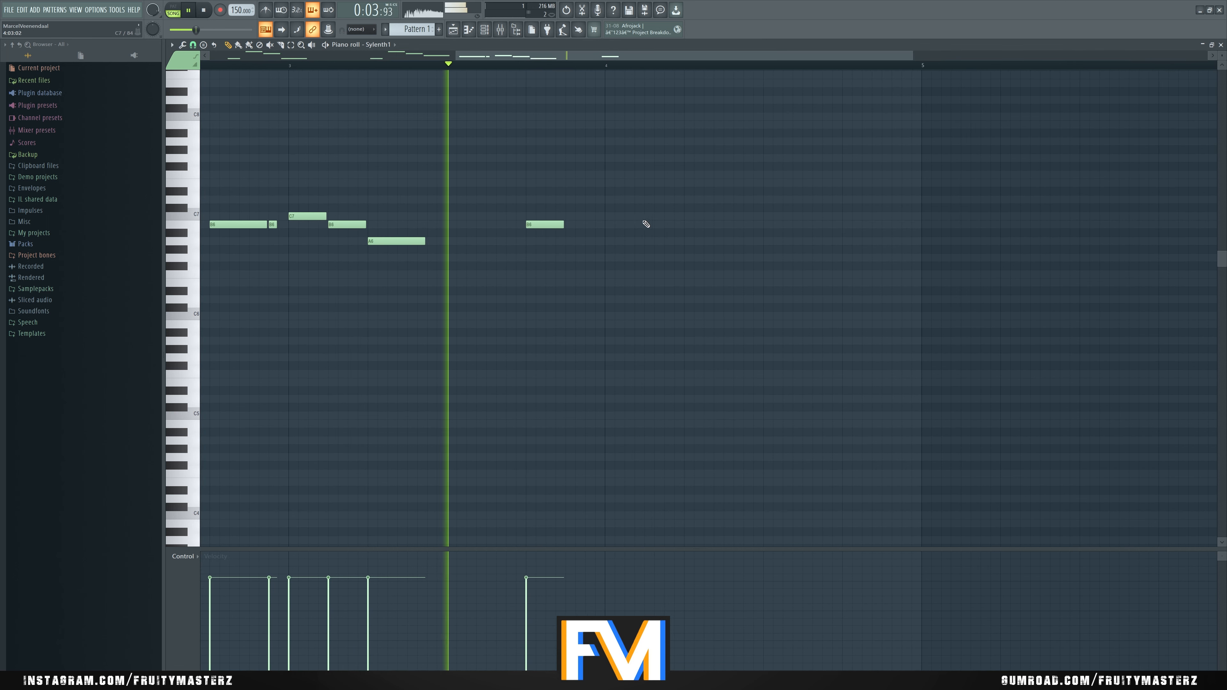
key(space)
key(space)
click(500, 226)
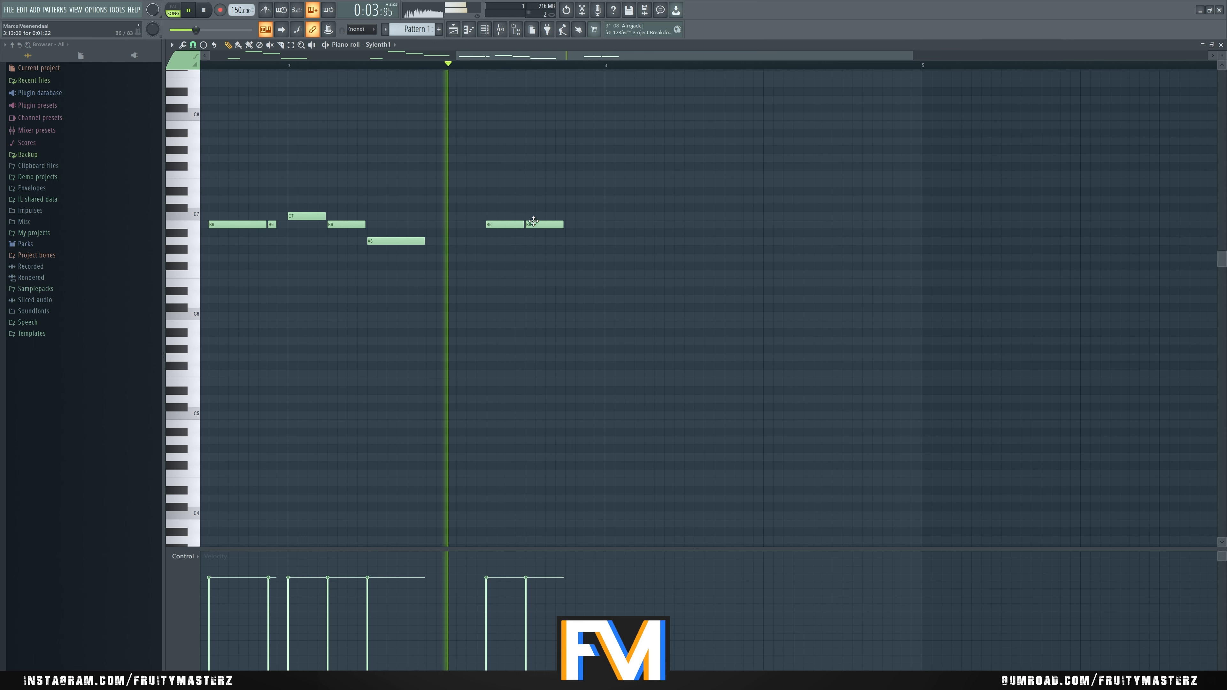
key(space)
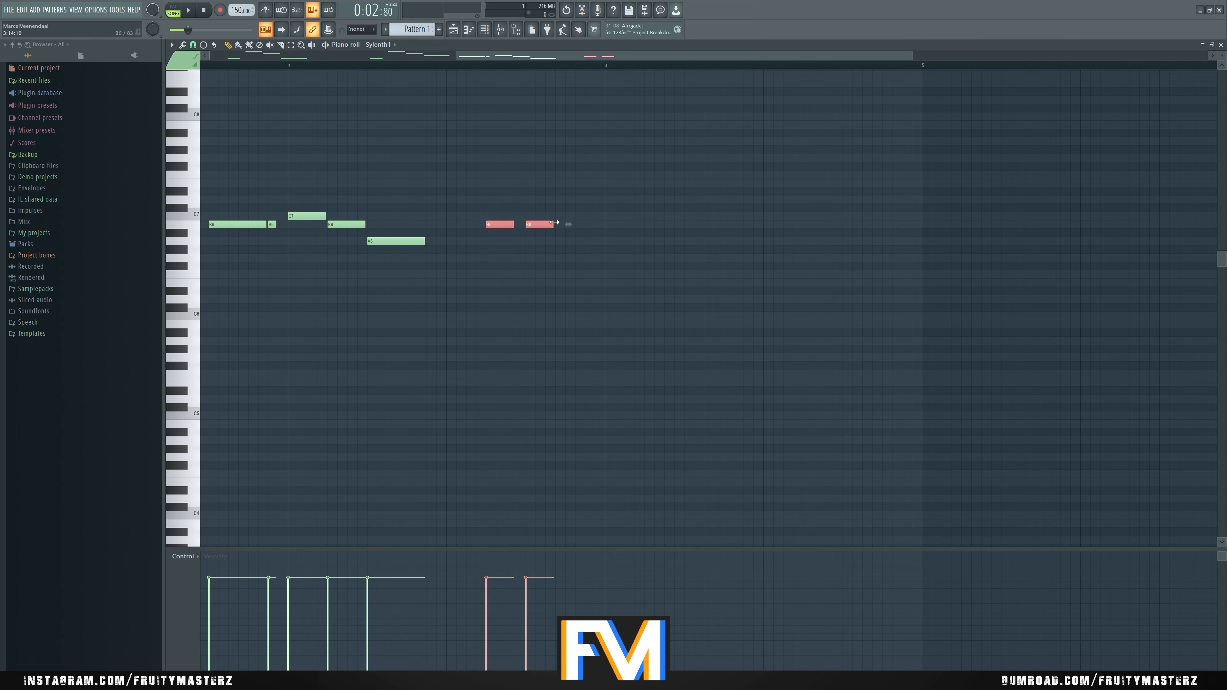
key(space)
click(567, 224)
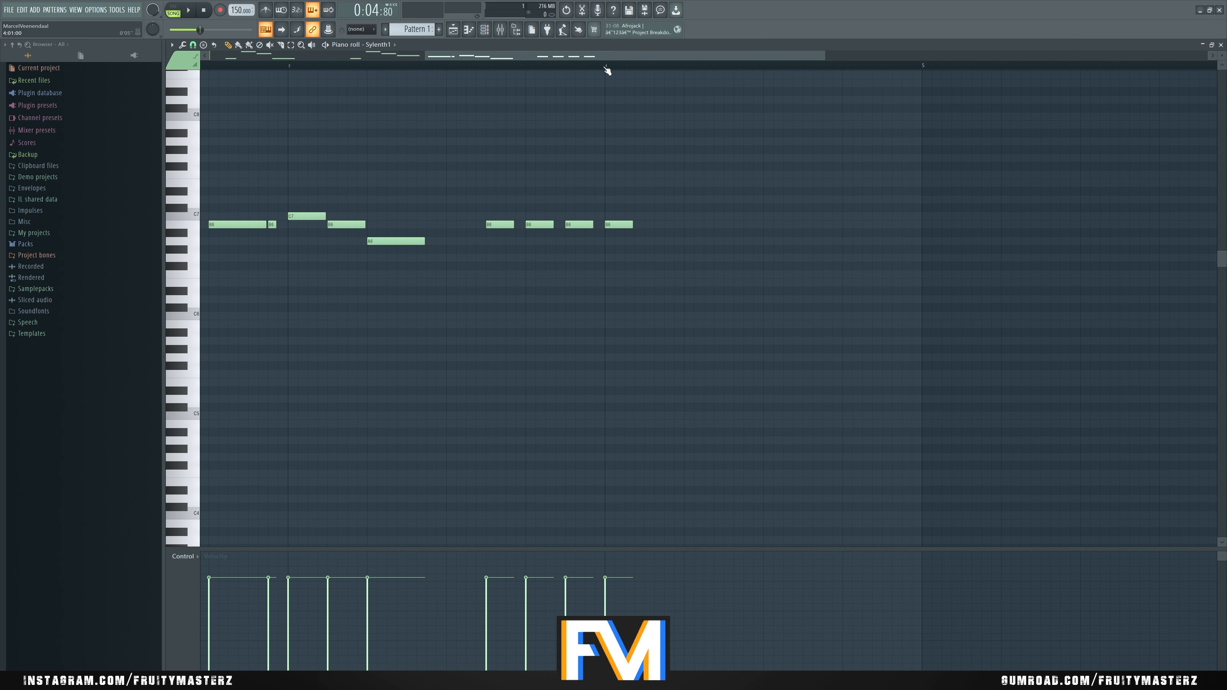
Step: Lengthen bar 4's first B6 to nearly two steps, and follow it with a short A6 at step 3 and a G6 at step 5
key(space)
key(space)
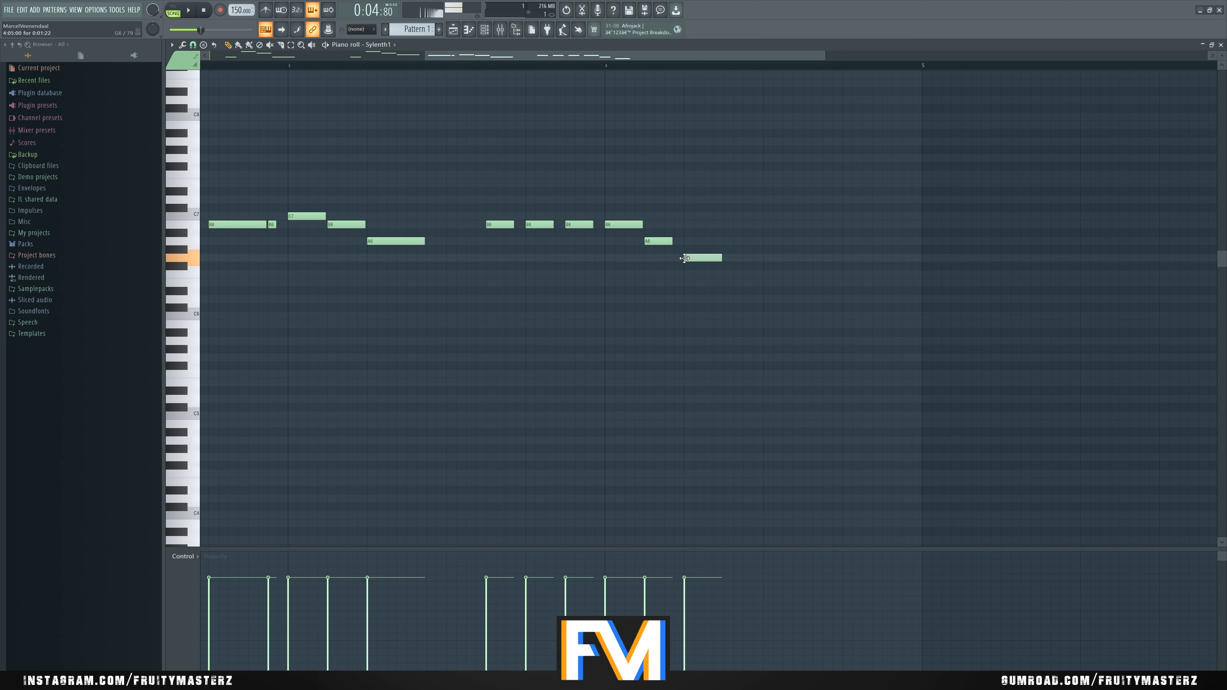
key(space)
scroll(624, 241, down, 3)
key(space)
key(space)
scroll(645, 249, up, 3)
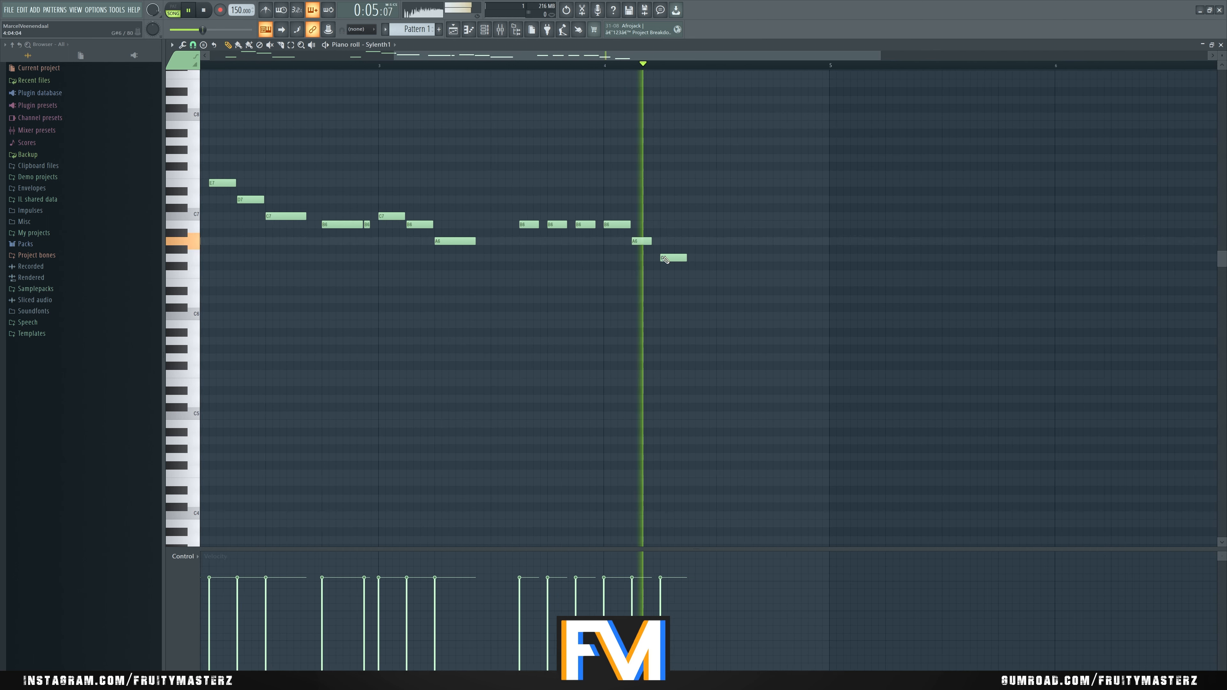
Step: Lengthen the G6 note to nearly three steps and add an A6 of equal length at step 9 of bar 4
key(space)
right_click(667, 259)
key(space)
click(666, 258)
key(space)
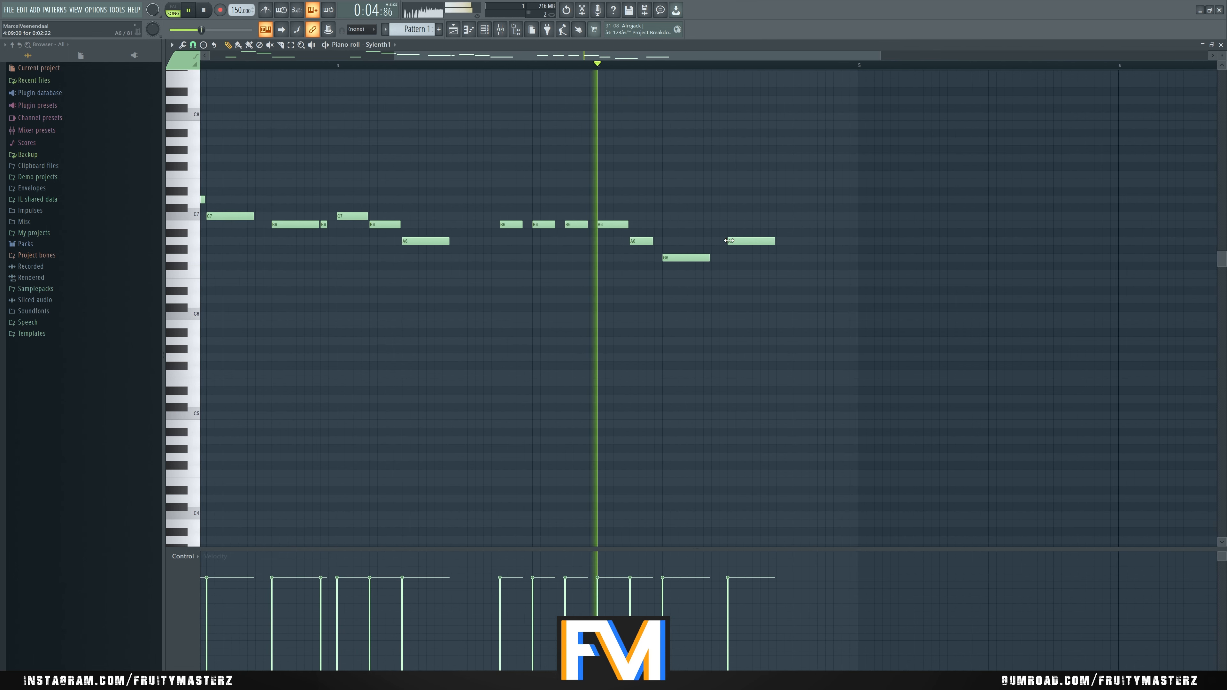
scroll(729, 241, down, 3)
key(space)
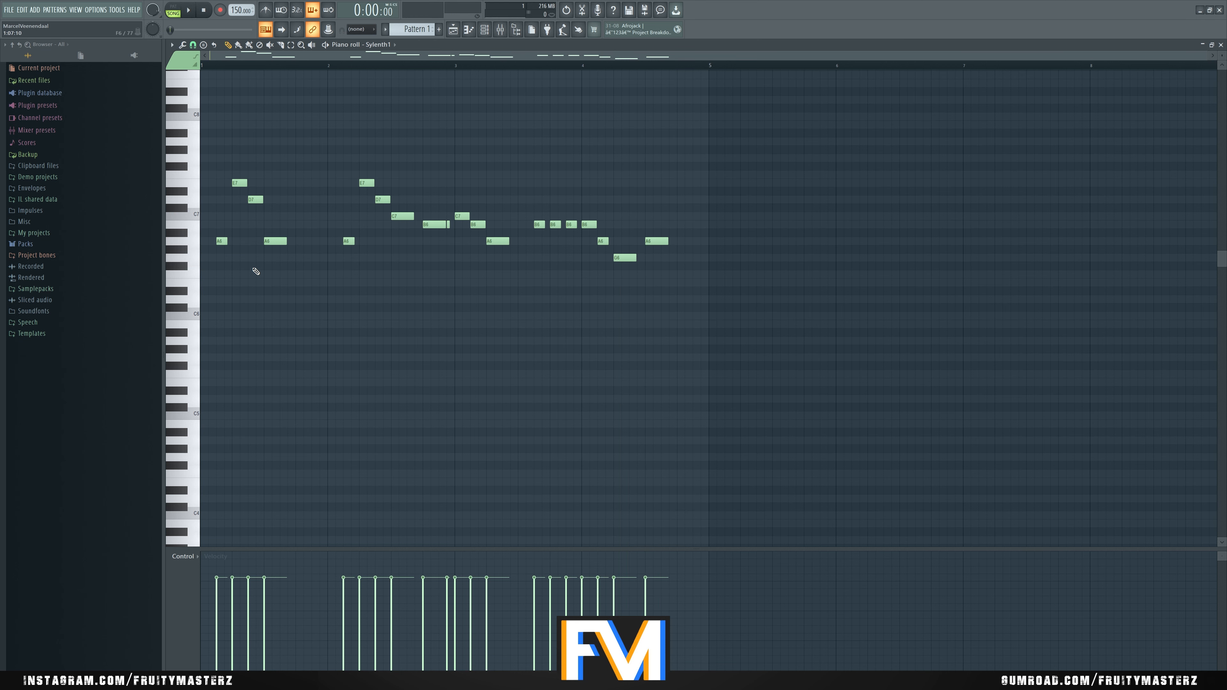
Step: Play the complete four-bar melody and compare it with the song
scroll(249, 213, up, 3)
ctrl+scroll(241, 150, up, 2)
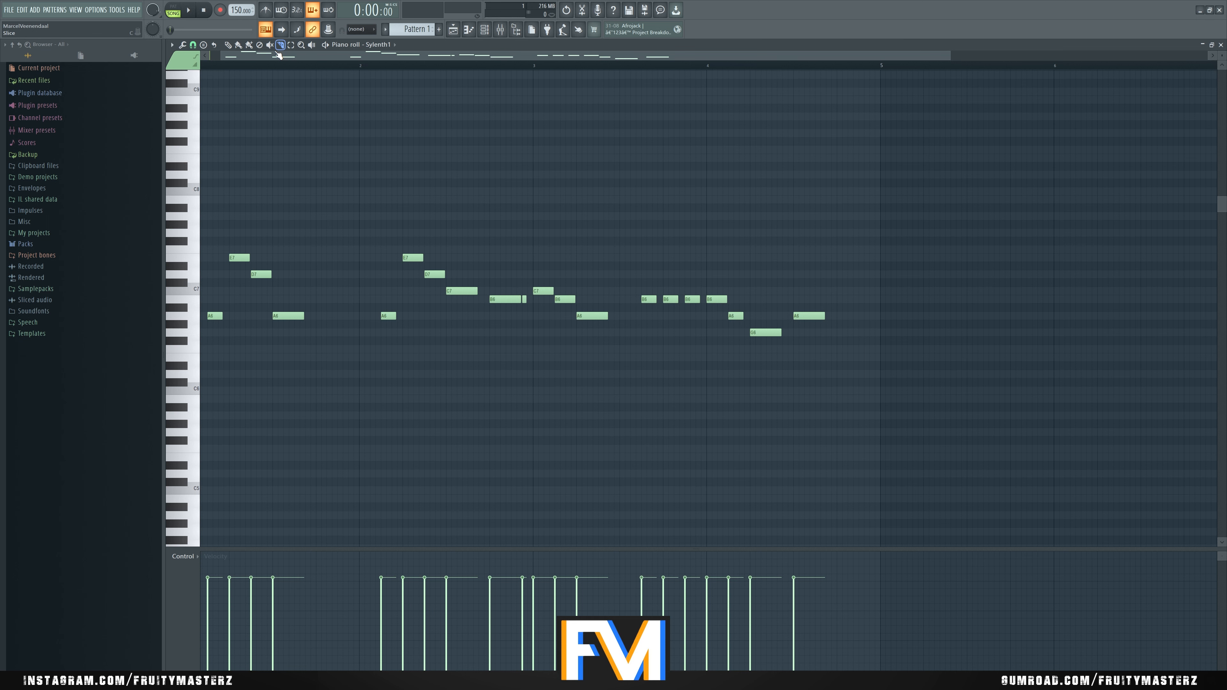
drag(263, 58, 250, 58)
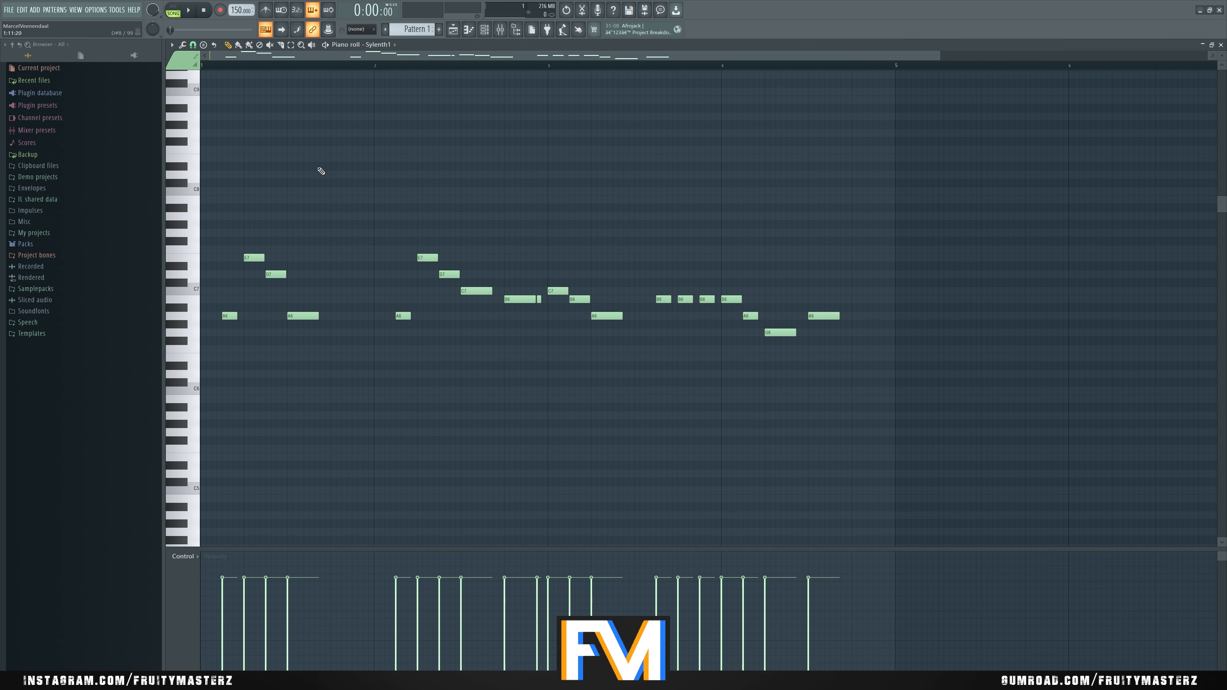
key(space)
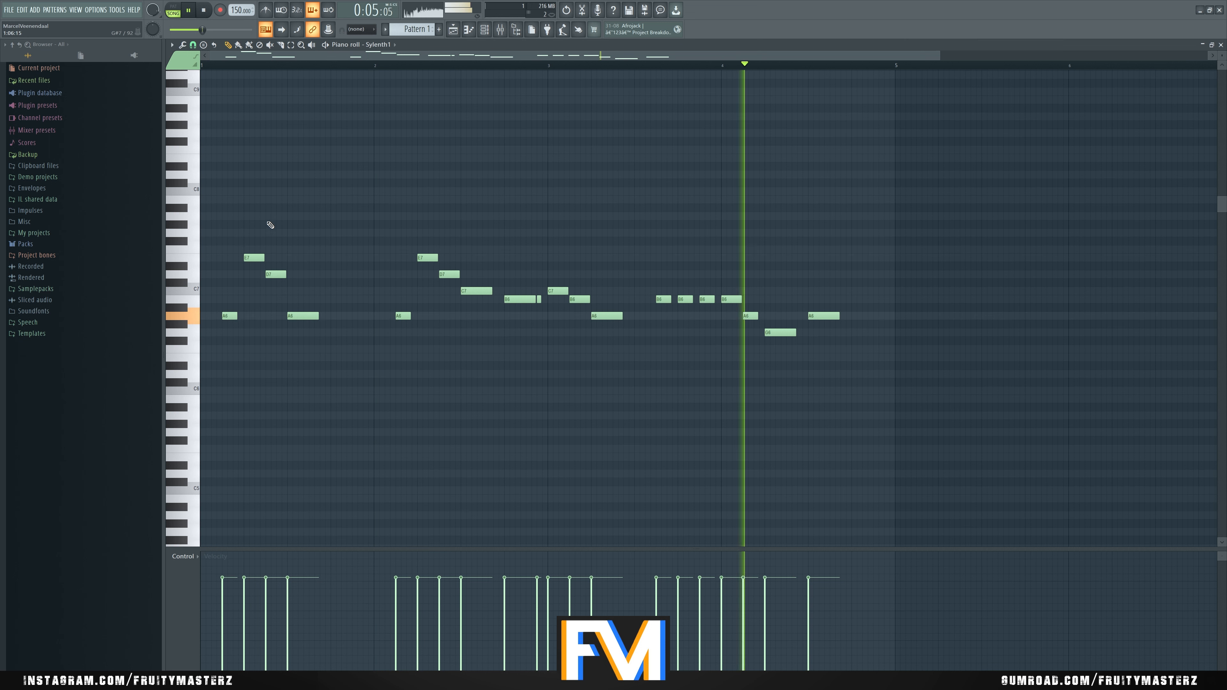
key(space)
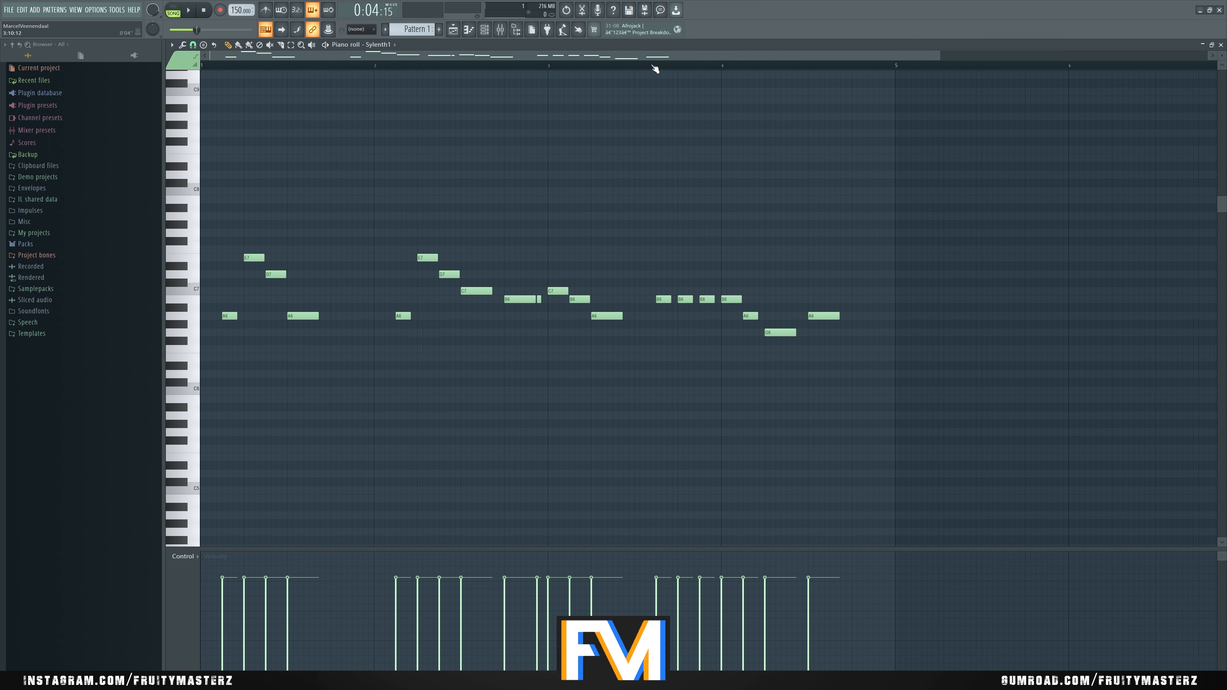
key(space)
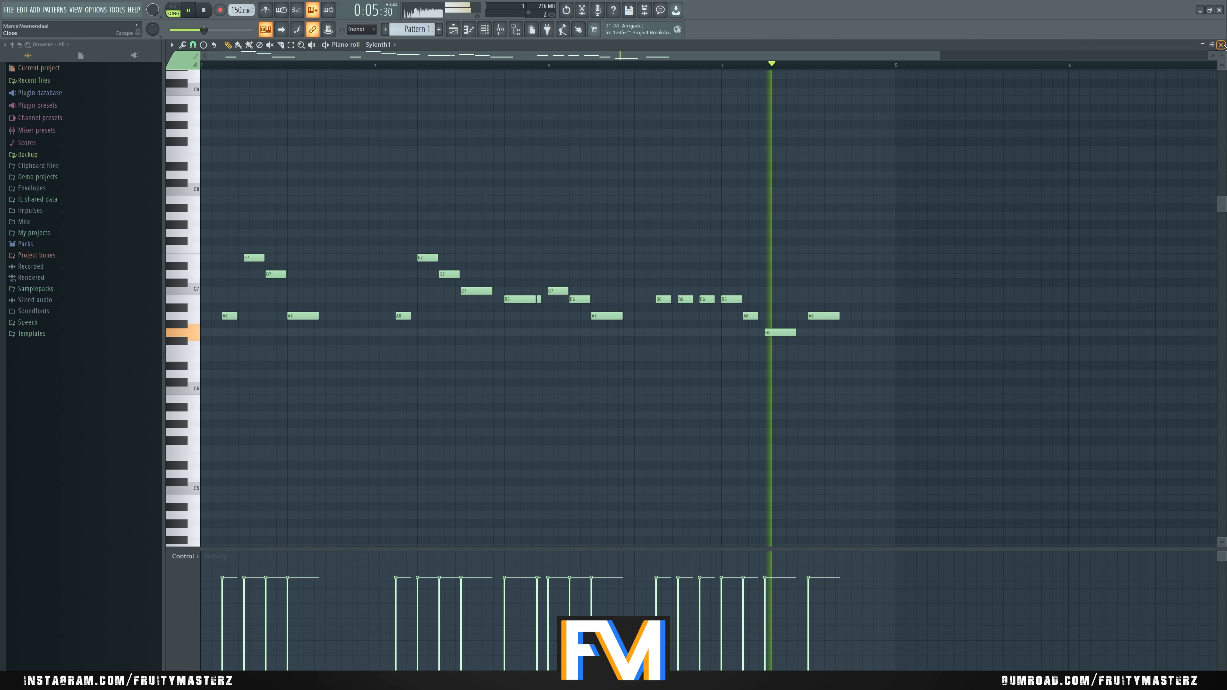
key(F7)
click(628, 187)
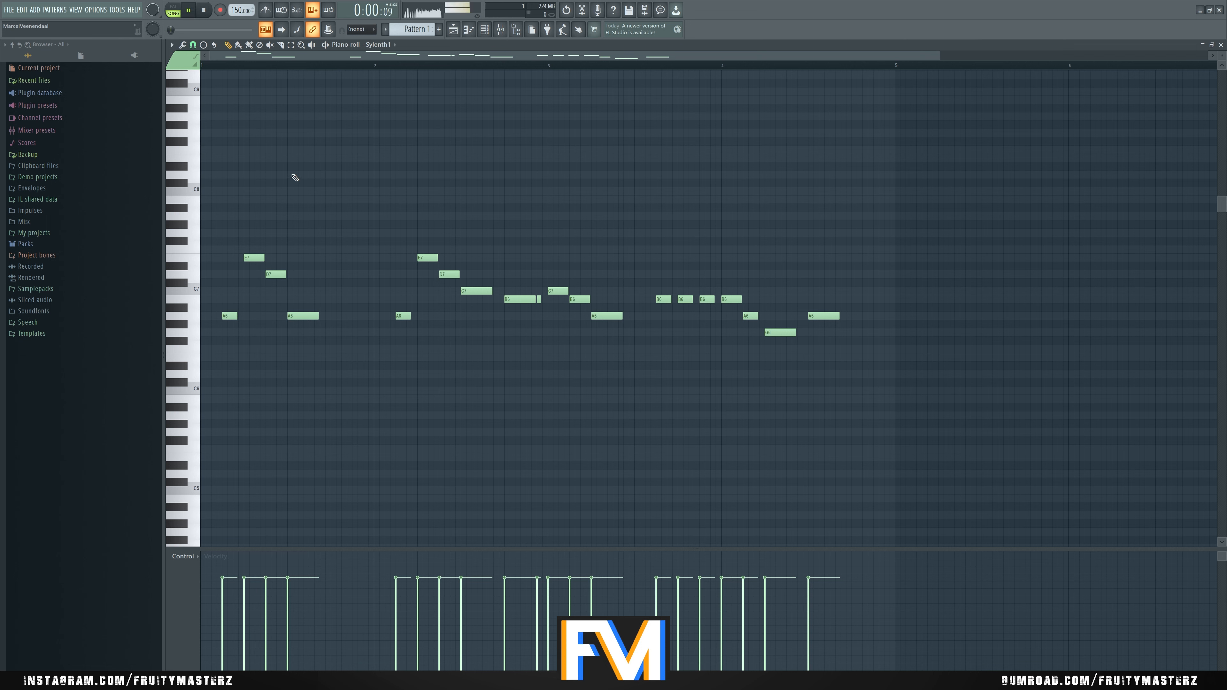
Step: Replay the melody against the song, listening closely to the repeated B6 notes at the end of bar 2
key(space)
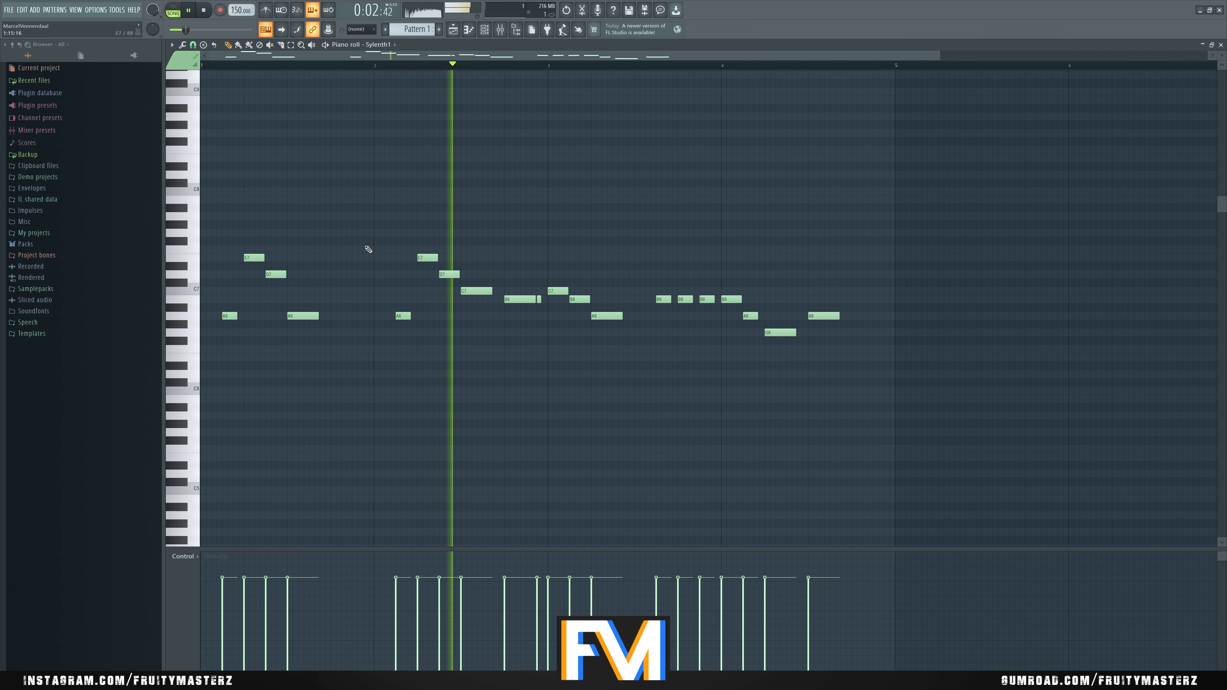
key(space)
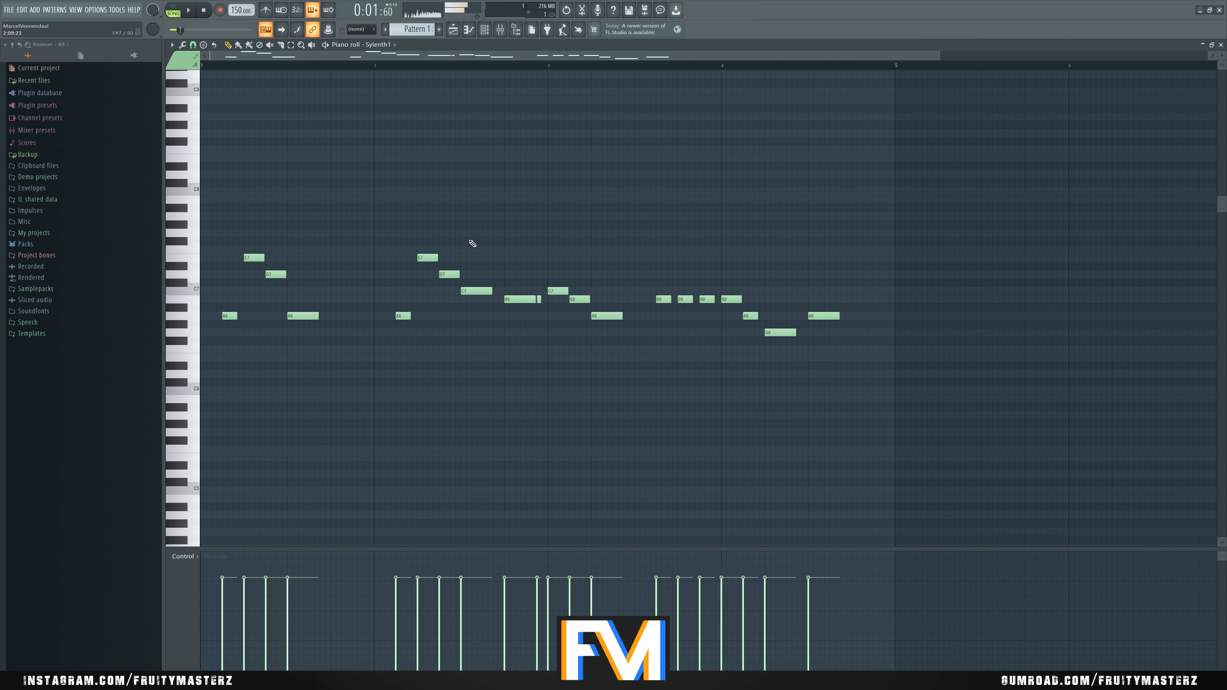
key(space)
key(space)
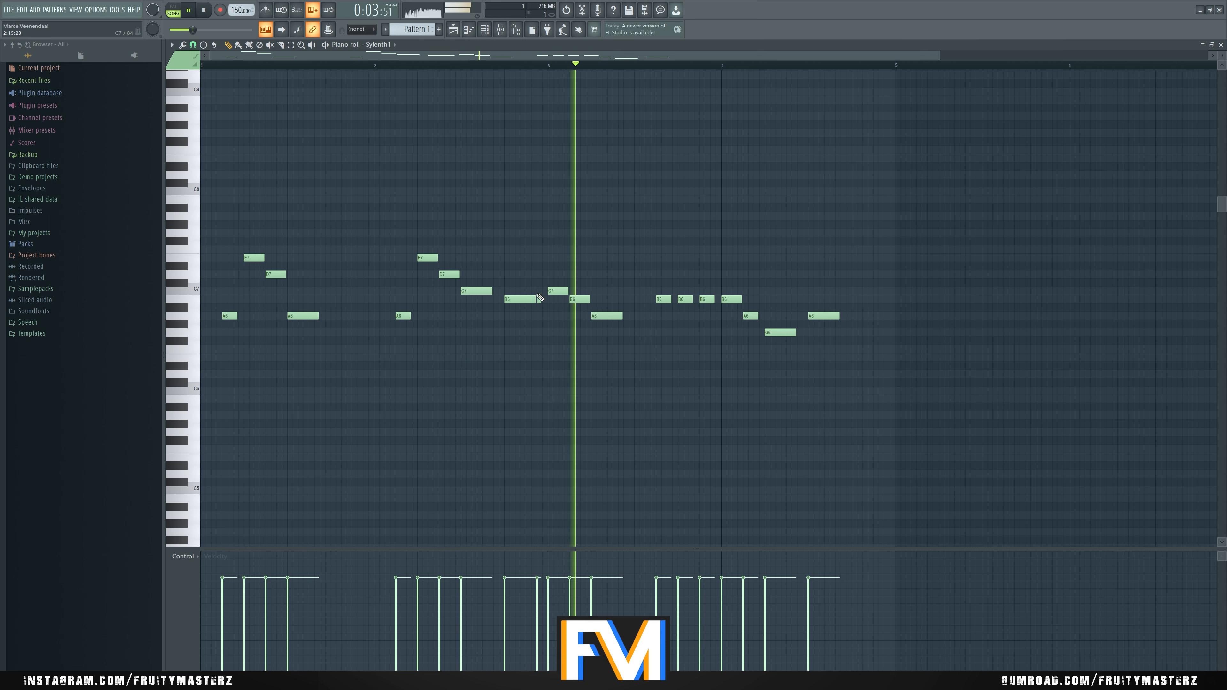
key(space)
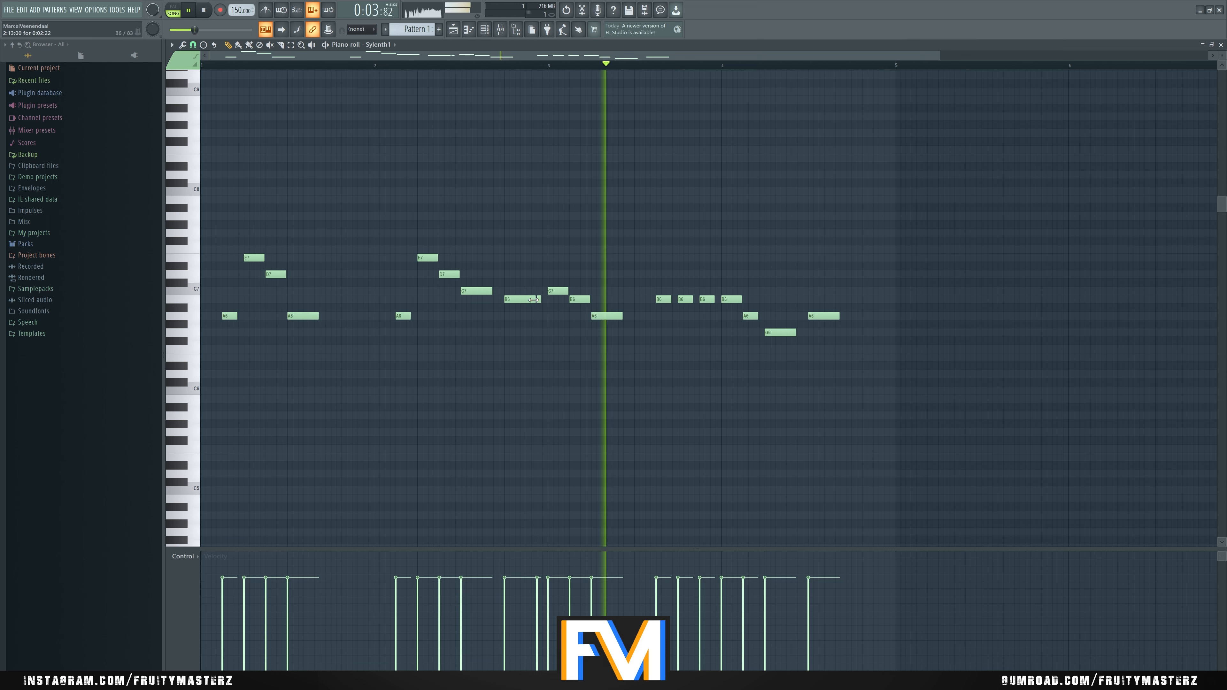
key(space)
Step: Shorten the long B6 at step 13 of bar 2 to about two and a half steps and replay it with the song
drag(533, 300, 526, 300)
key(space)
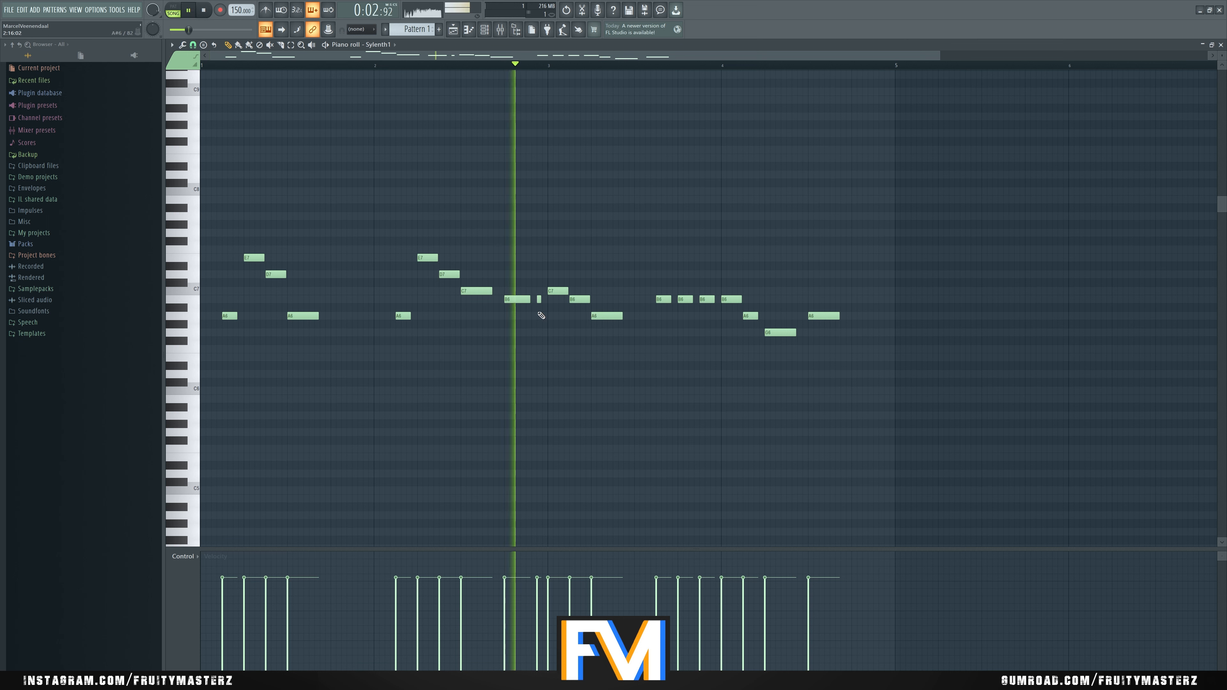
key(space)
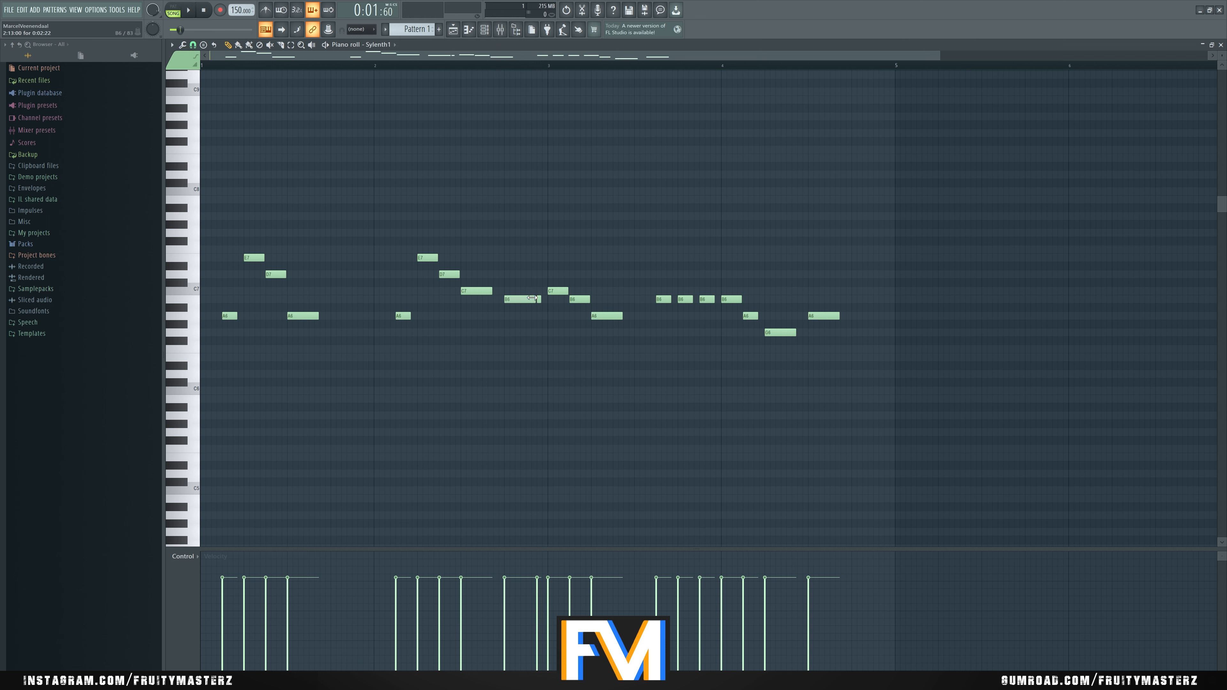
key(space)
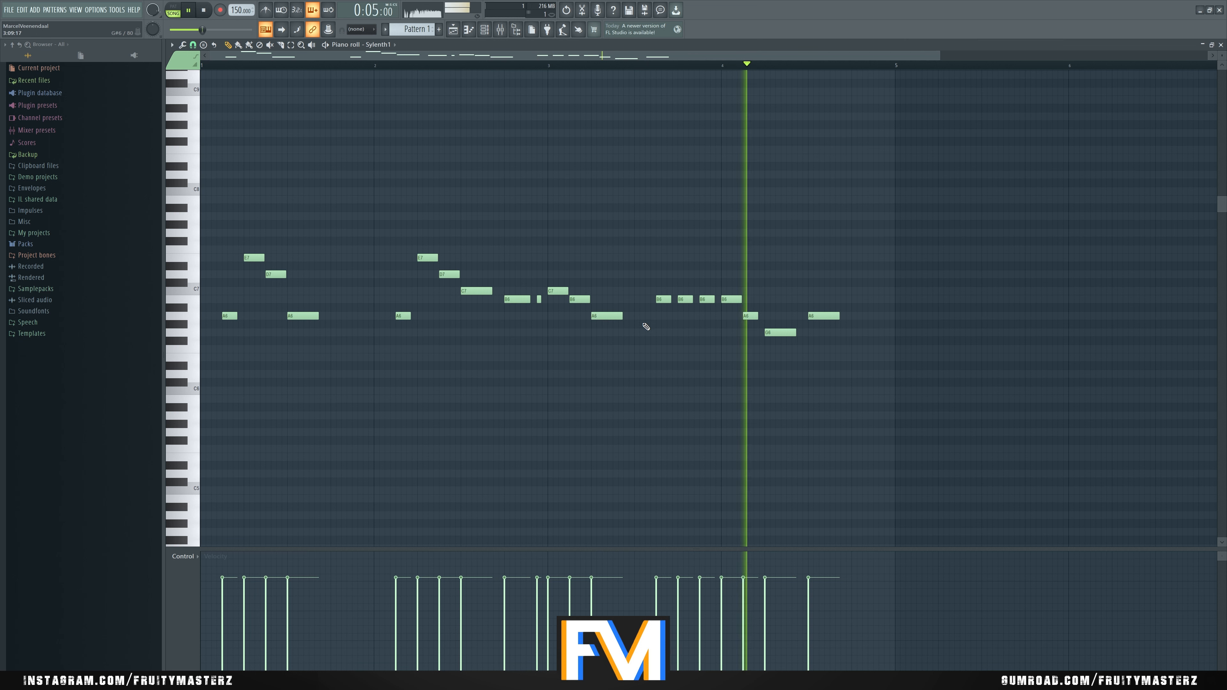
key(space)
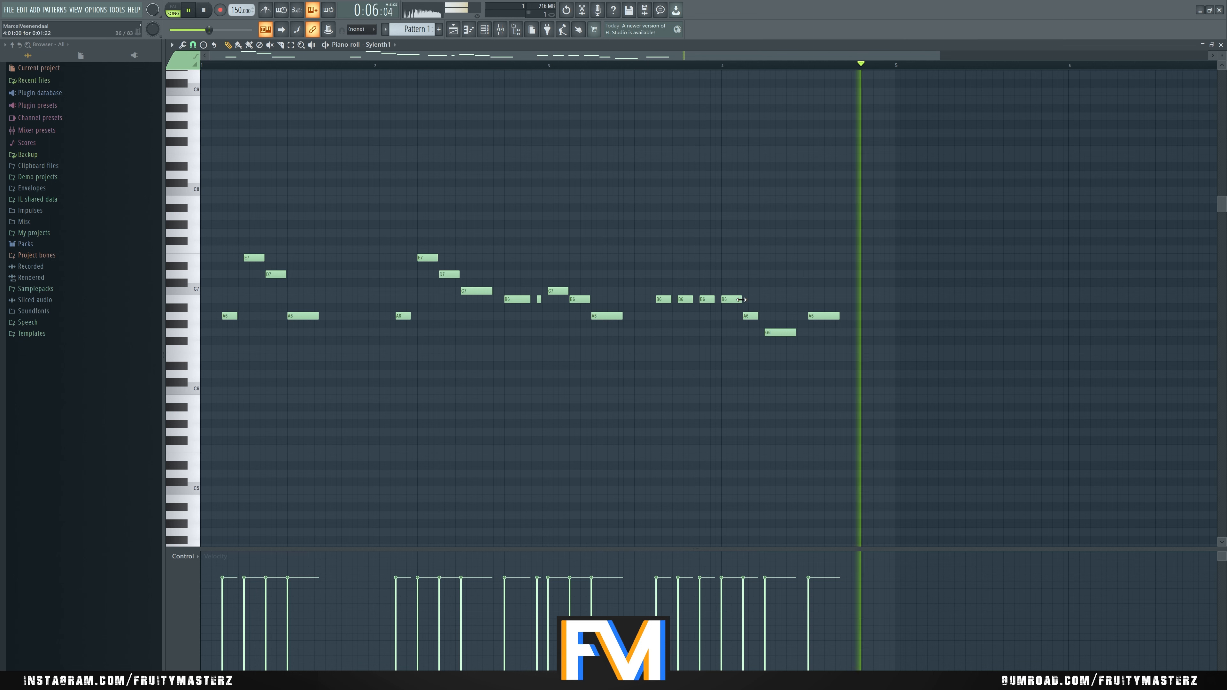
Step: Play the pattern alone and add a second very short B6 half a step after the existing one at the end of bar 2
click(1222, 45)
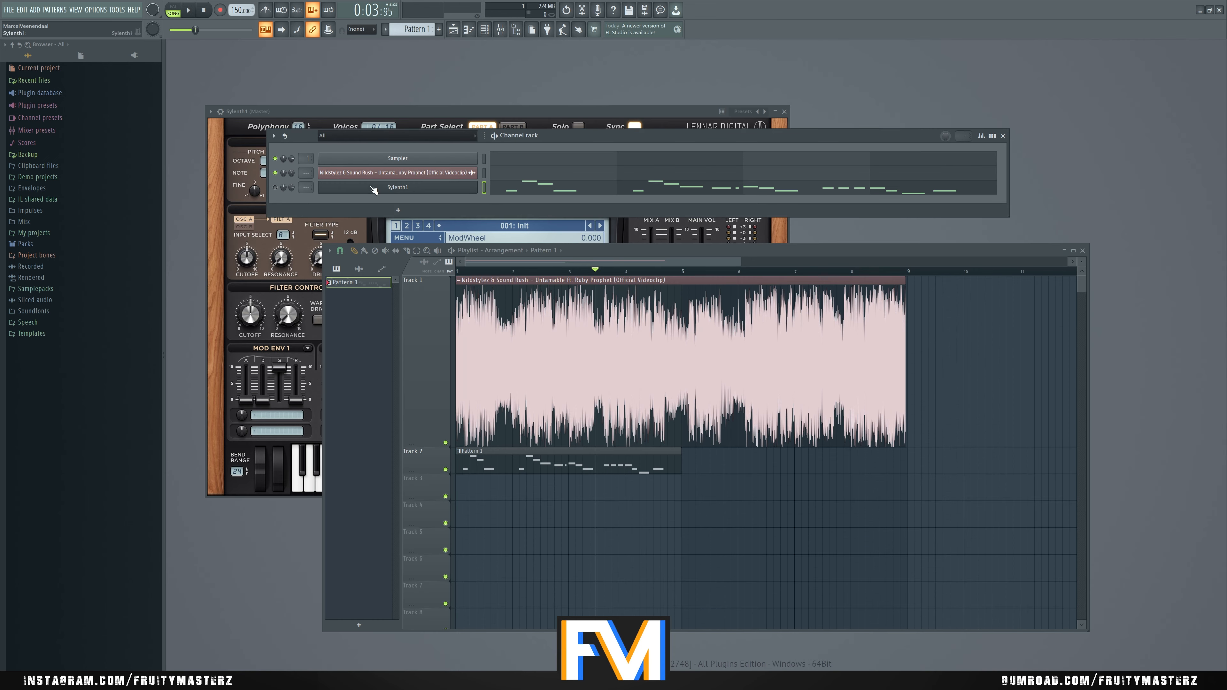
click(515, 184)
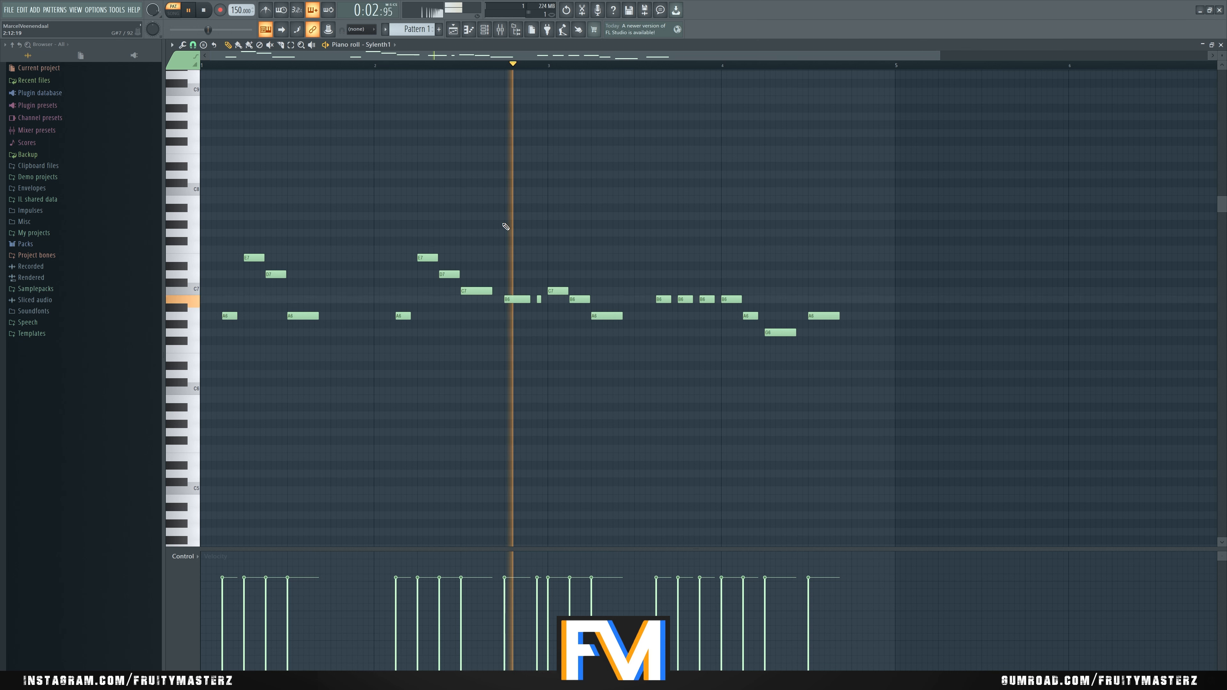
key(space)
scroll(525, 261, up, 4)
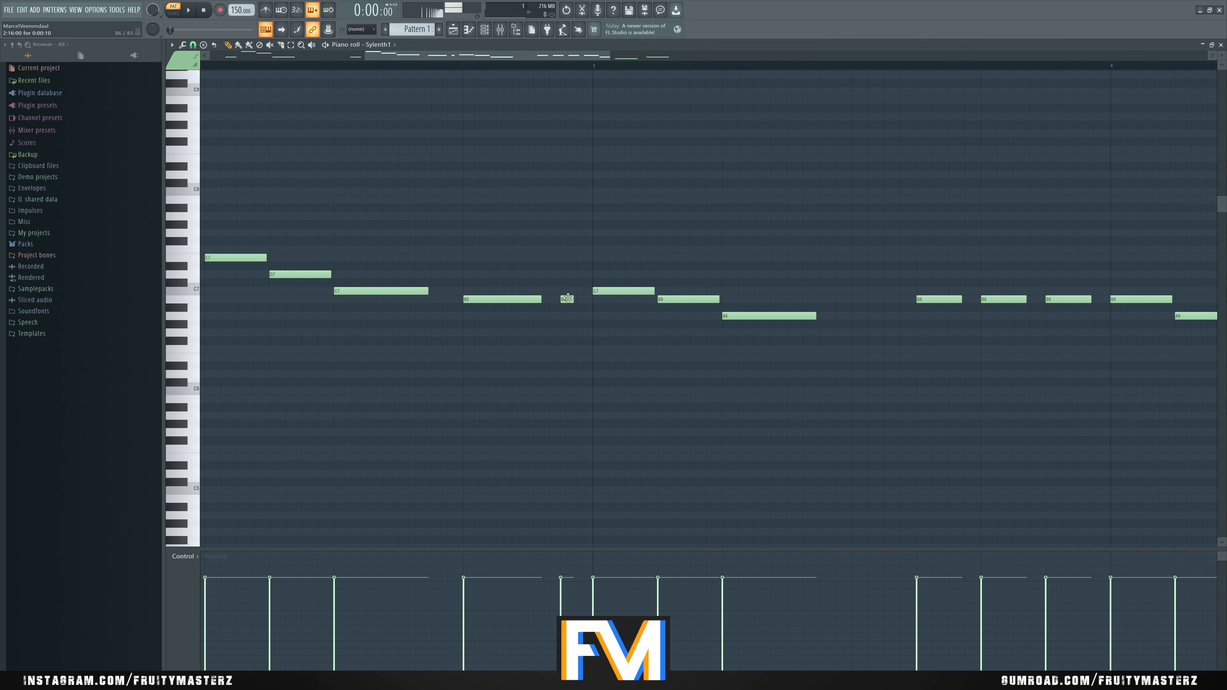
click(466, 65)
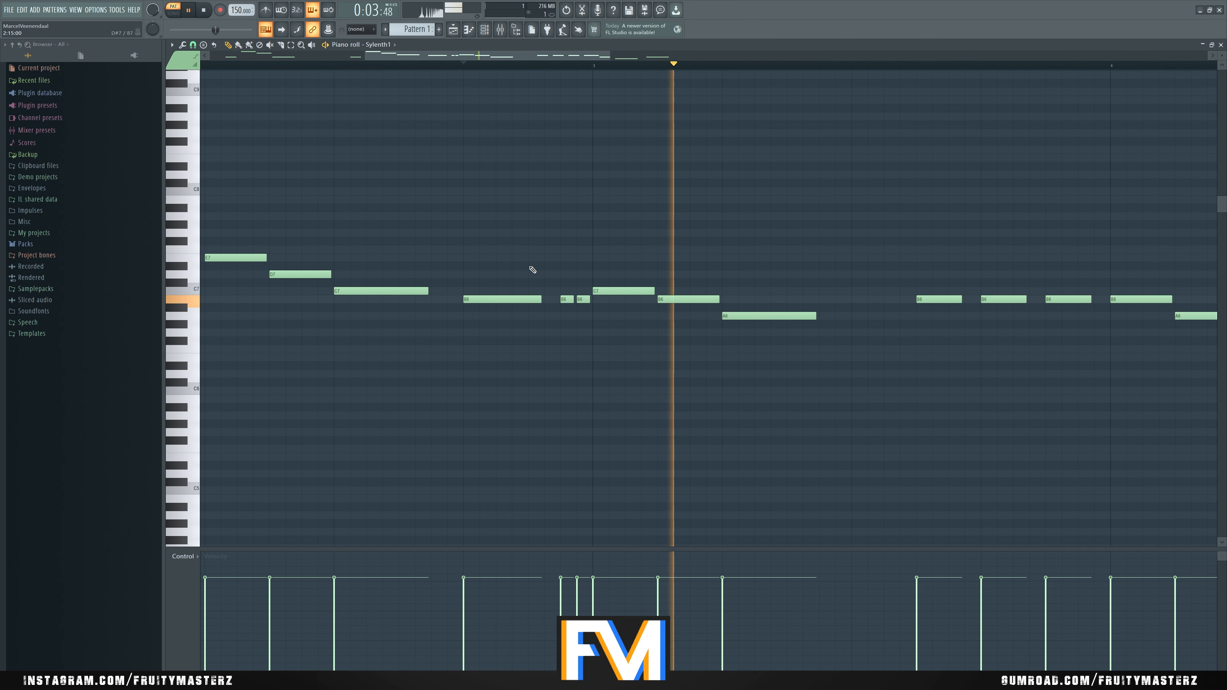
Step: Lengthen the B6 at step 13 of bar 2 to nearly three steps and play the pattern on its own
key(space)
drag(540, 299, 556, 300)
key(space)
scroll(537, 338, down, 4)
key(space)
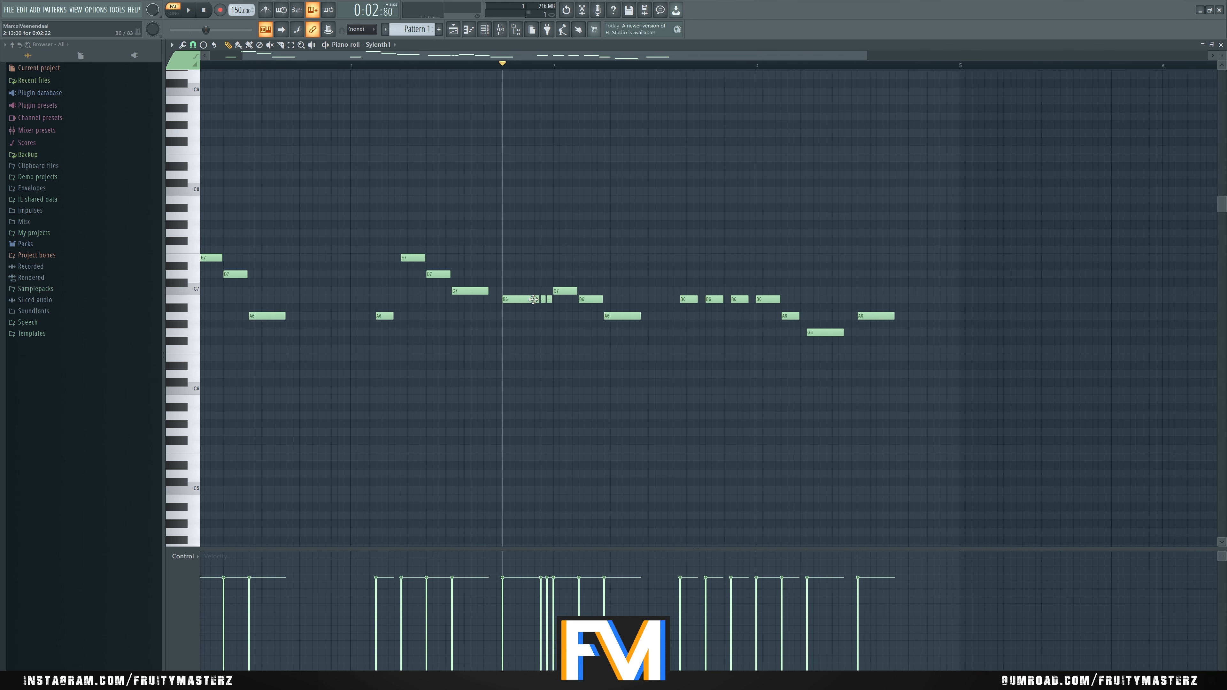
key(space)
scroll(534, 321, up, 5)
scroll(551, 396, up, 4)
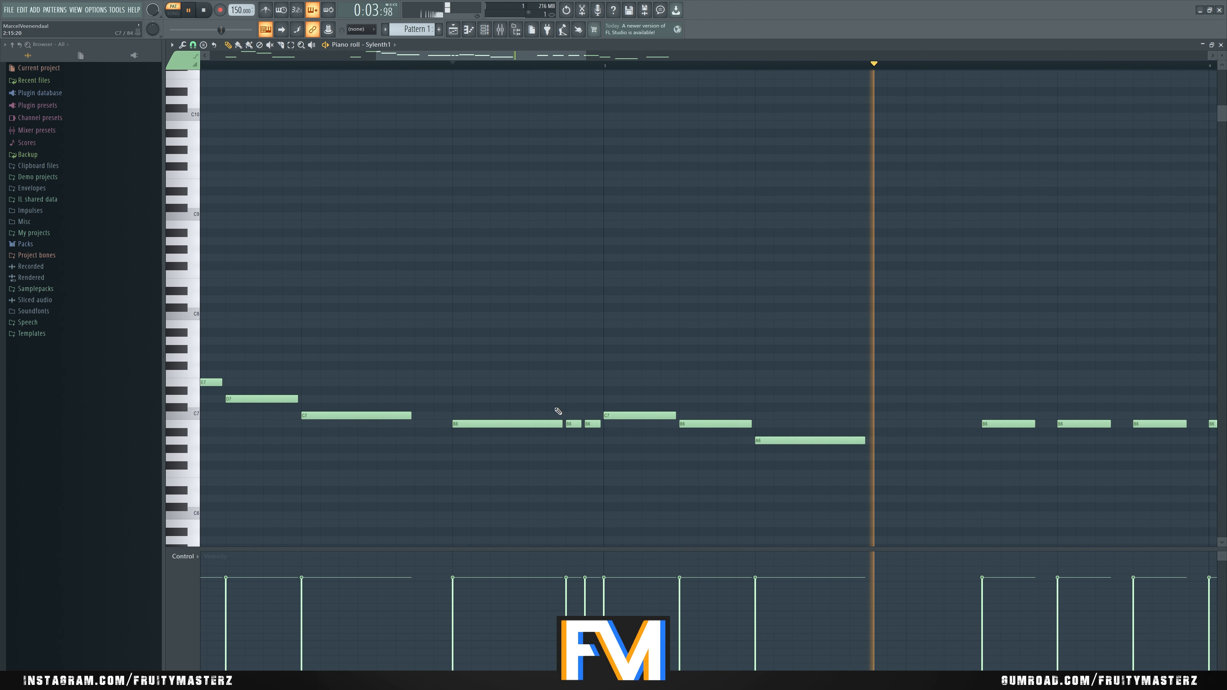
scroll(520, 342, down, 5)
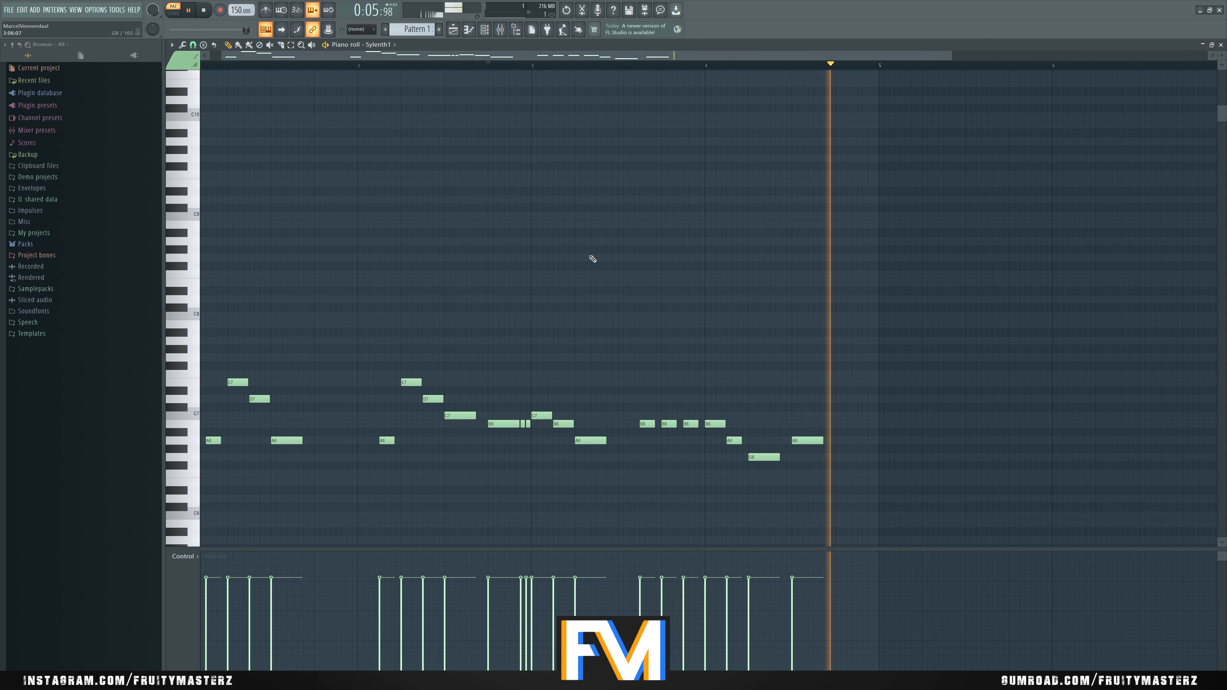
key(space)
scroll(592, 260, down, 3)
scroll(510, 214, down, 4)
Step: Try shortening the C7 at the start of bar 3 to about one and a half steps while playing along with the song
click(1221, 44)
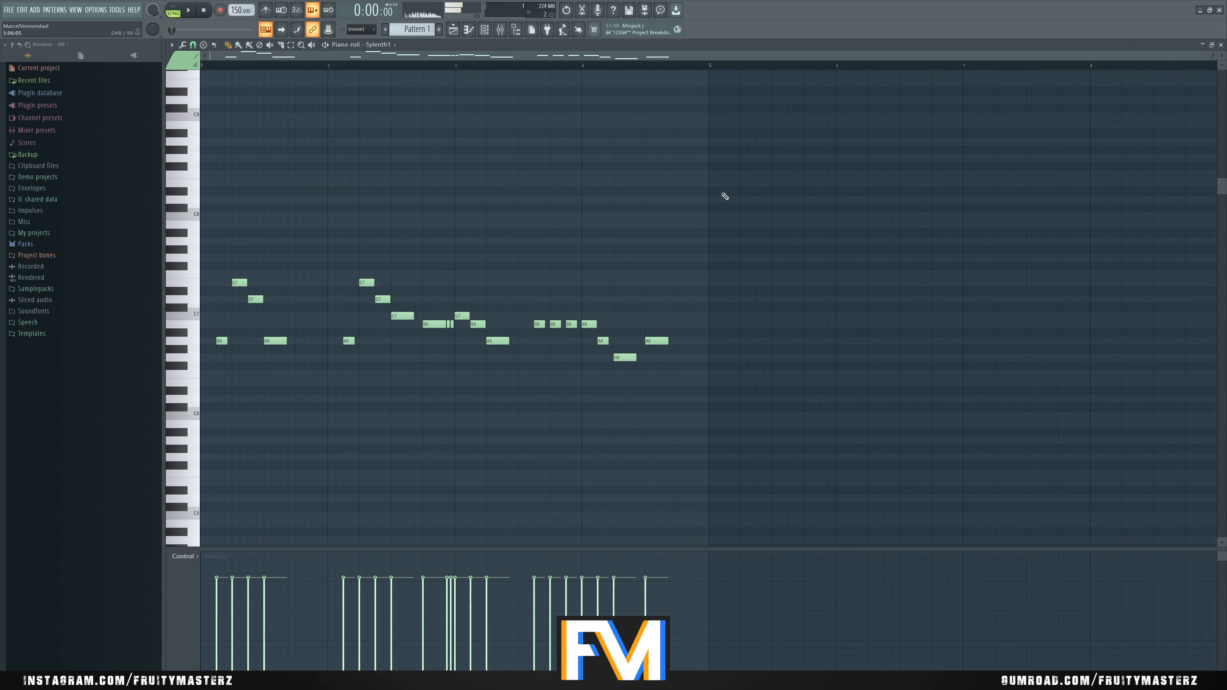
click(442, 66)
key(space)
scroll(440, 136, up, 4)
key(space)
drag(494, 282, 555, 327)
key(space)
key(ctrl+d)
key(space)
key(space)
key(space)
key(space)
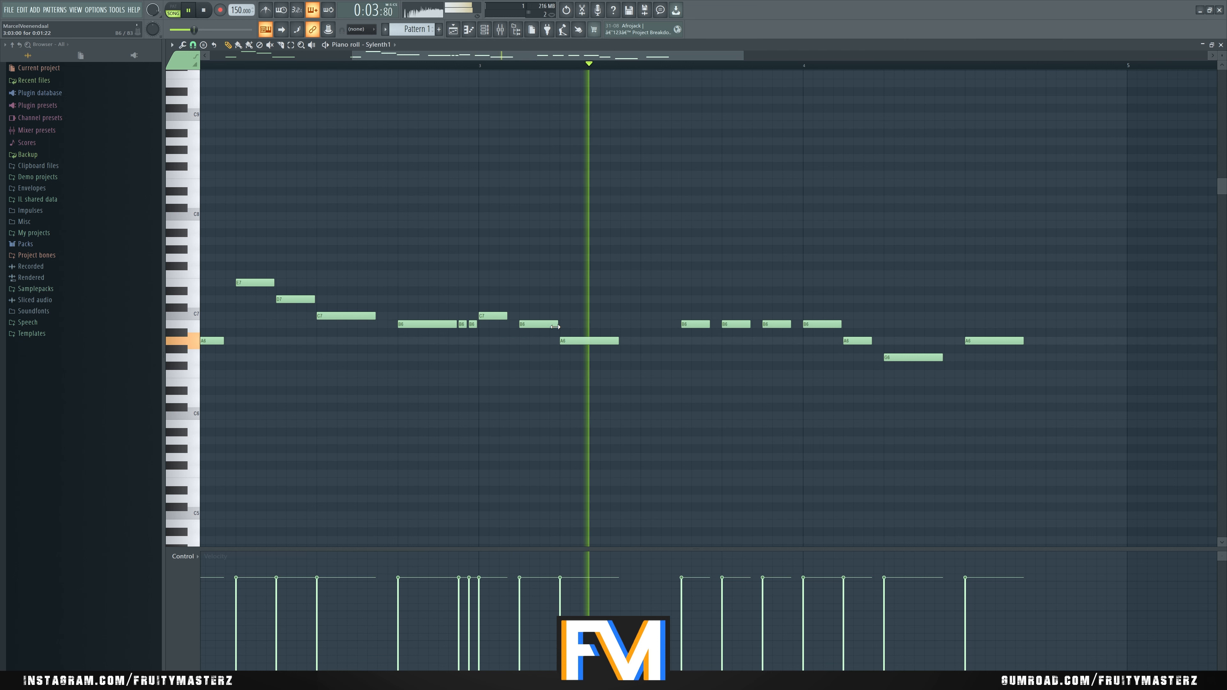
key(space)
key(space)
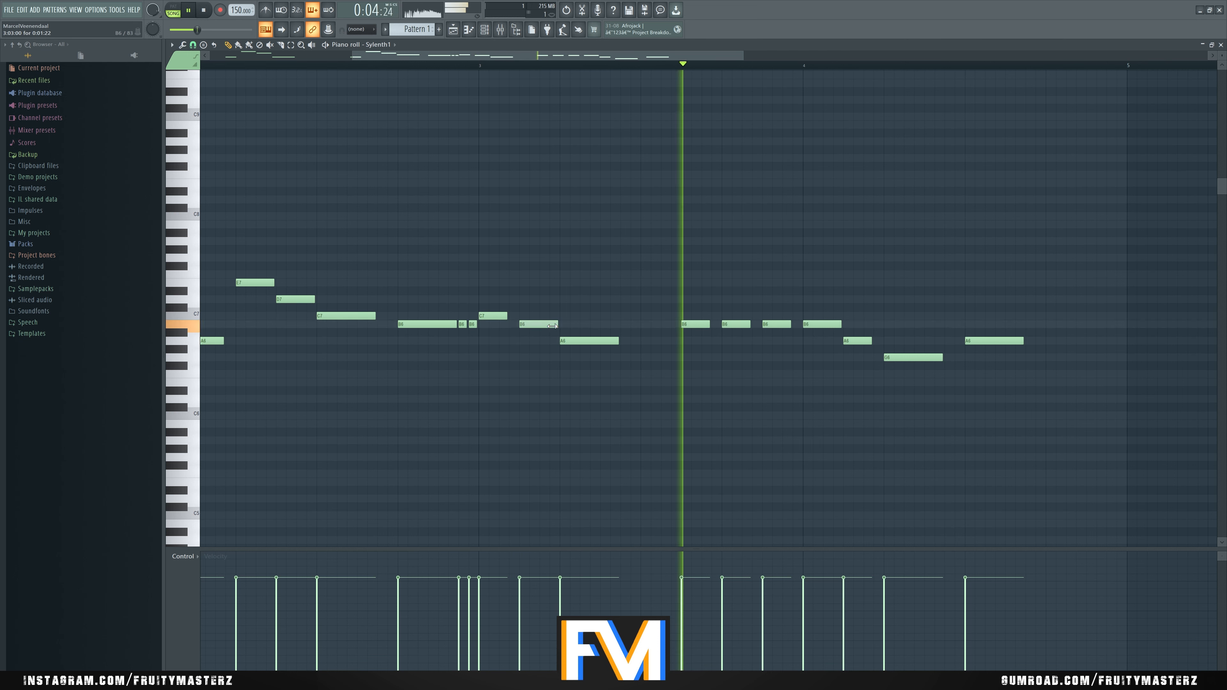
Step: Restore the C7 at the start of bar 3 to nearly two steps and replay the rest of the melody
key(space)
key(space)
key(space)
key(space)
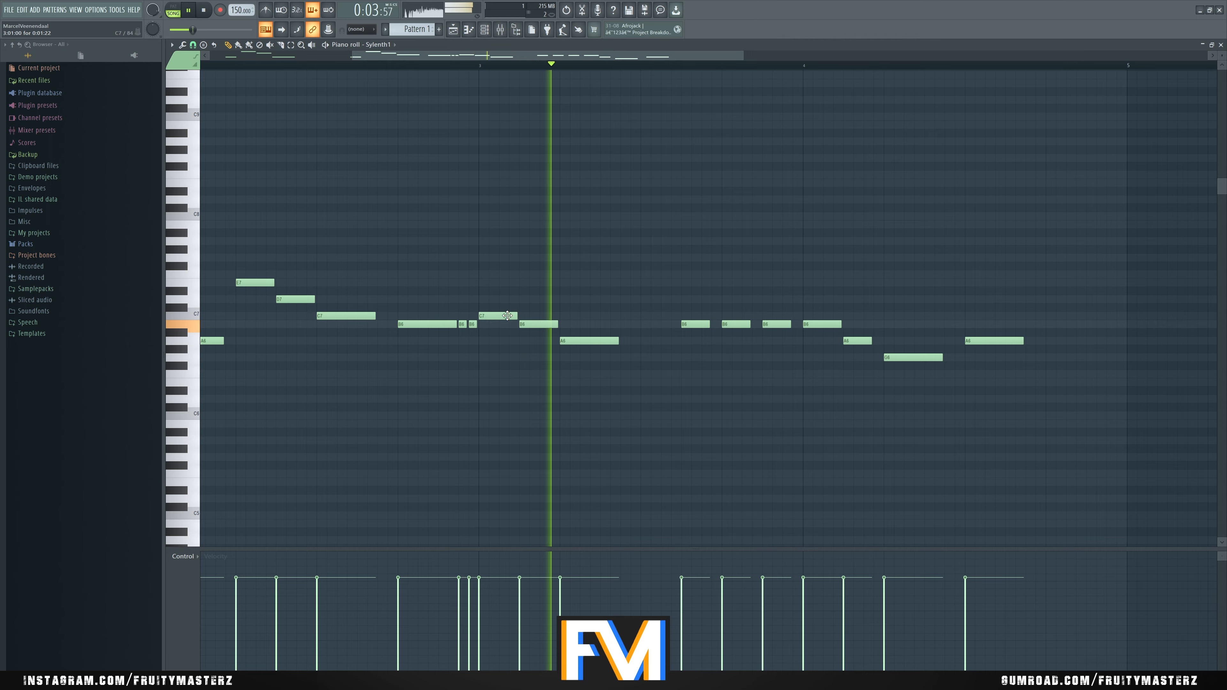
ctrl+scroll(440, 257, down, 4)
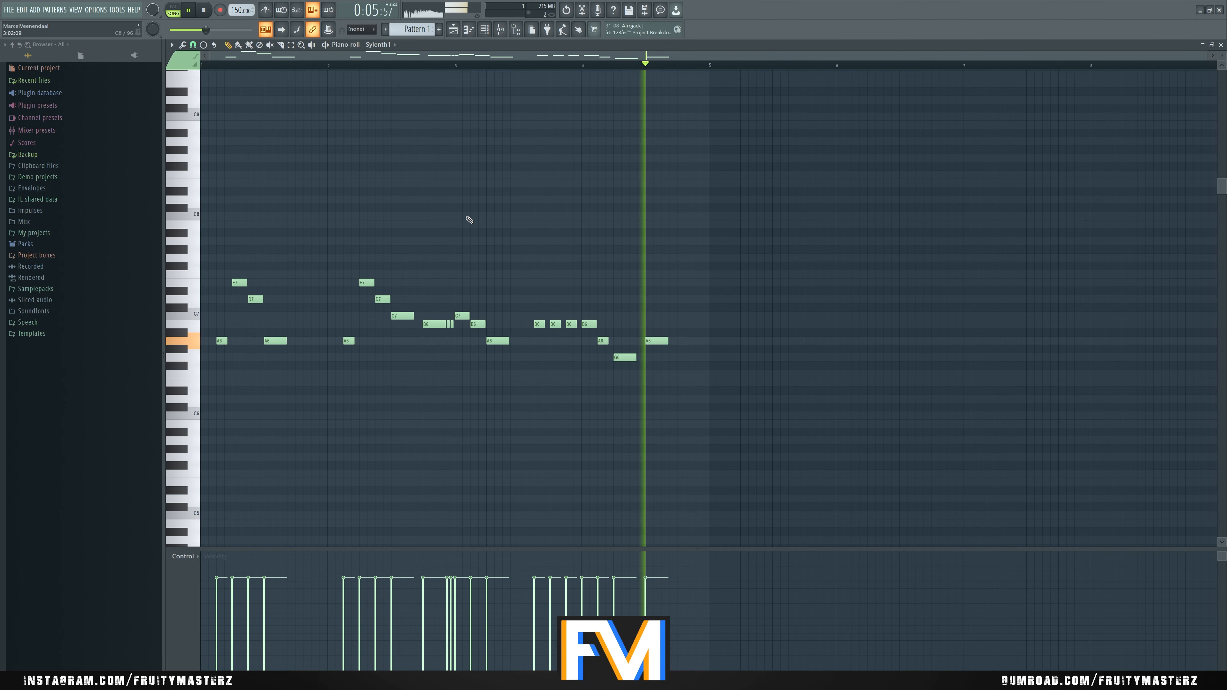
key(space)
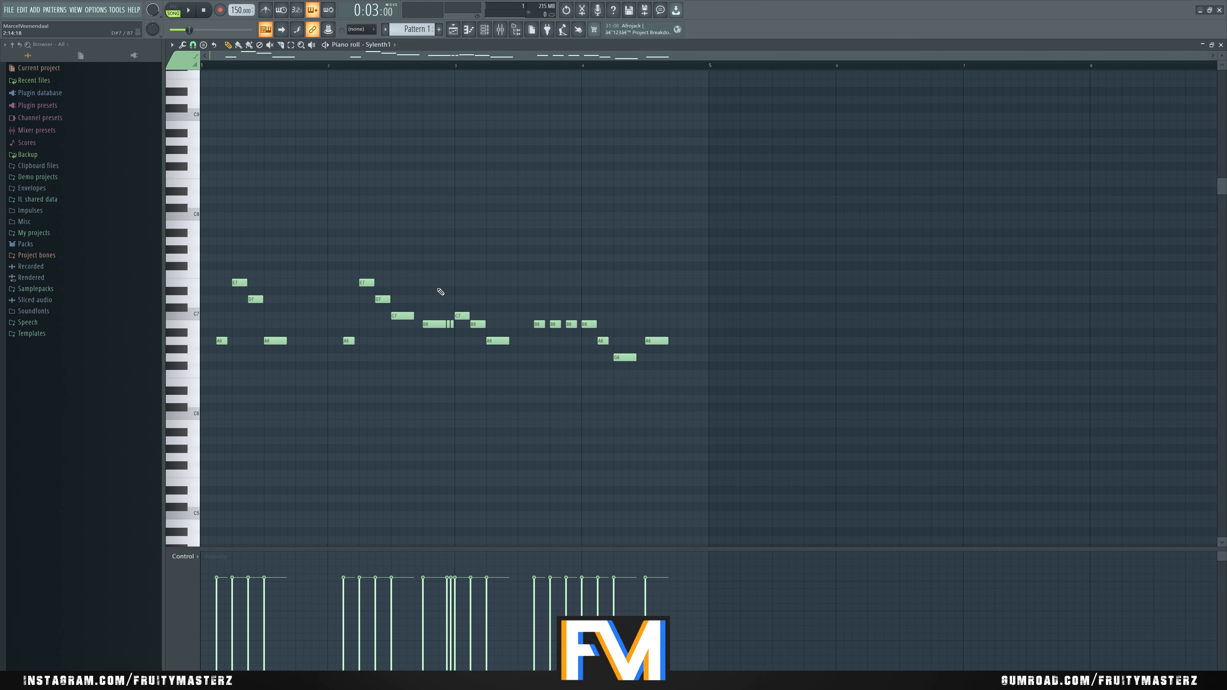
Step: Copy all the notes of the four-bar melody into bars 5 to 8
key(ctrl+a)
shift+drag(221, 344, 730, 352)
key(ctrl+d)
Step: Play the copied section from bar 5 and raise the D7 at step 7 of bar 6 to G7
key(space)
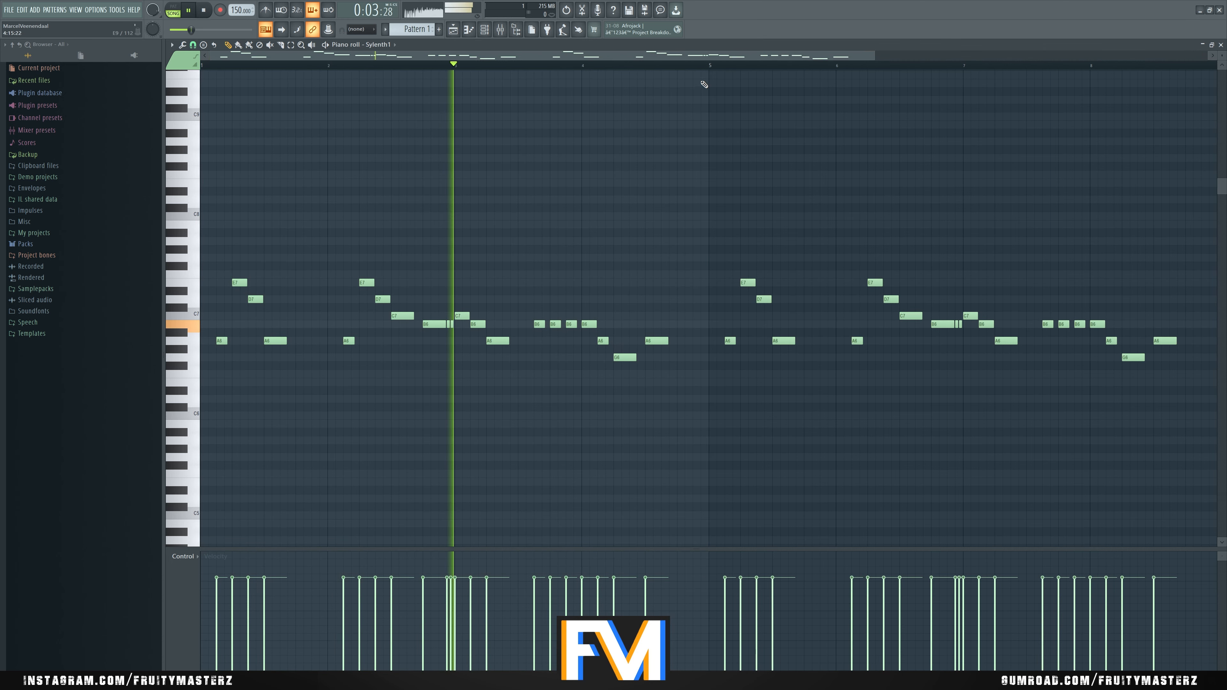
click(710, 68)
scroll(711, 196, down, 2)
scroll(710, 196, up, 3)
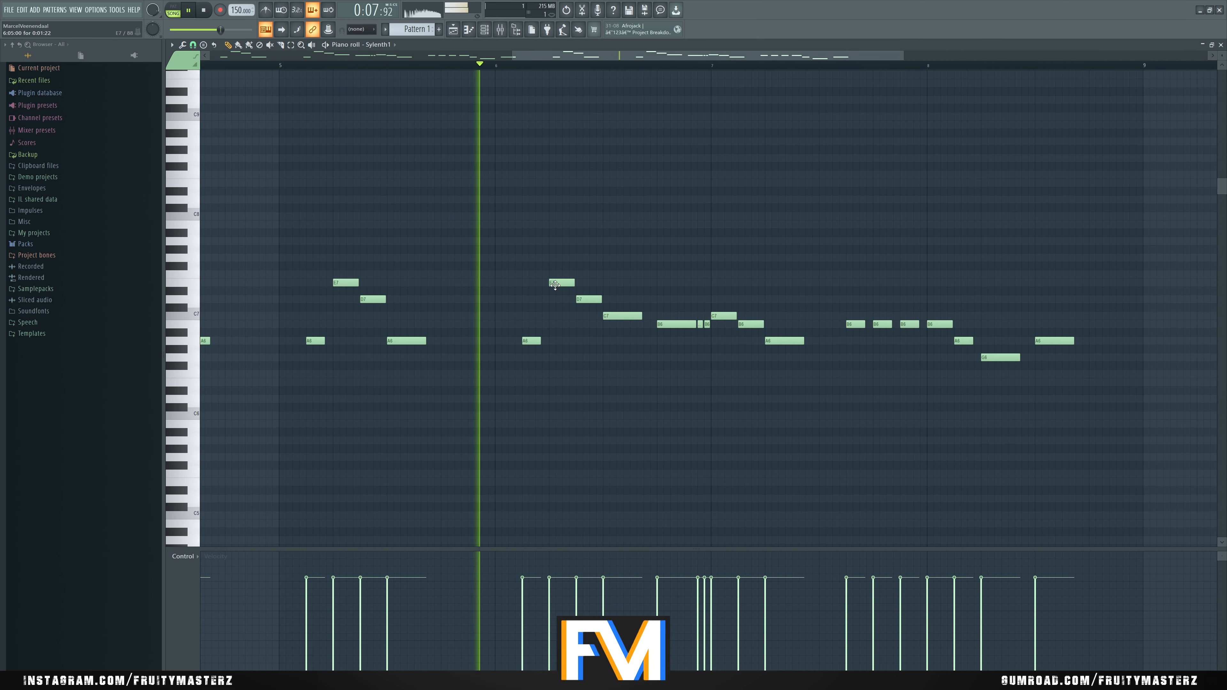
key(space)
drag(559, 280, 563, 251)
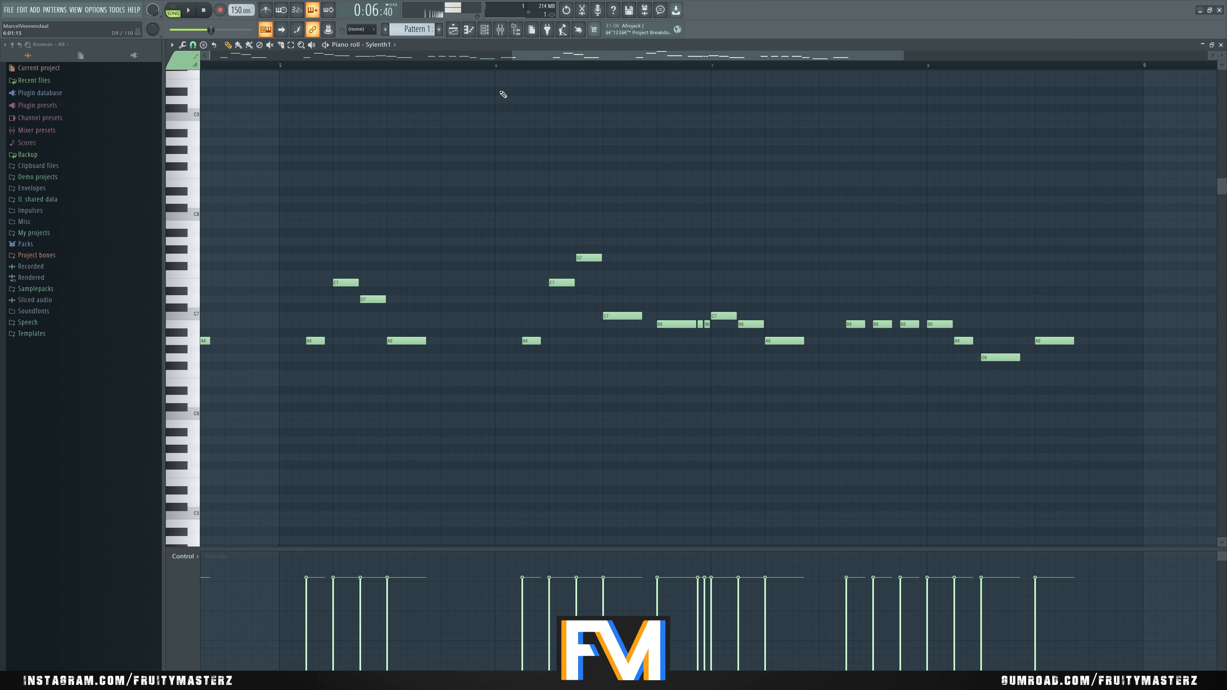
Step: Raise the C7 at step 9 of bar 6 to B7, checking it against the song from the start of bar 6
click(502, 68)
key(space)
key(space)
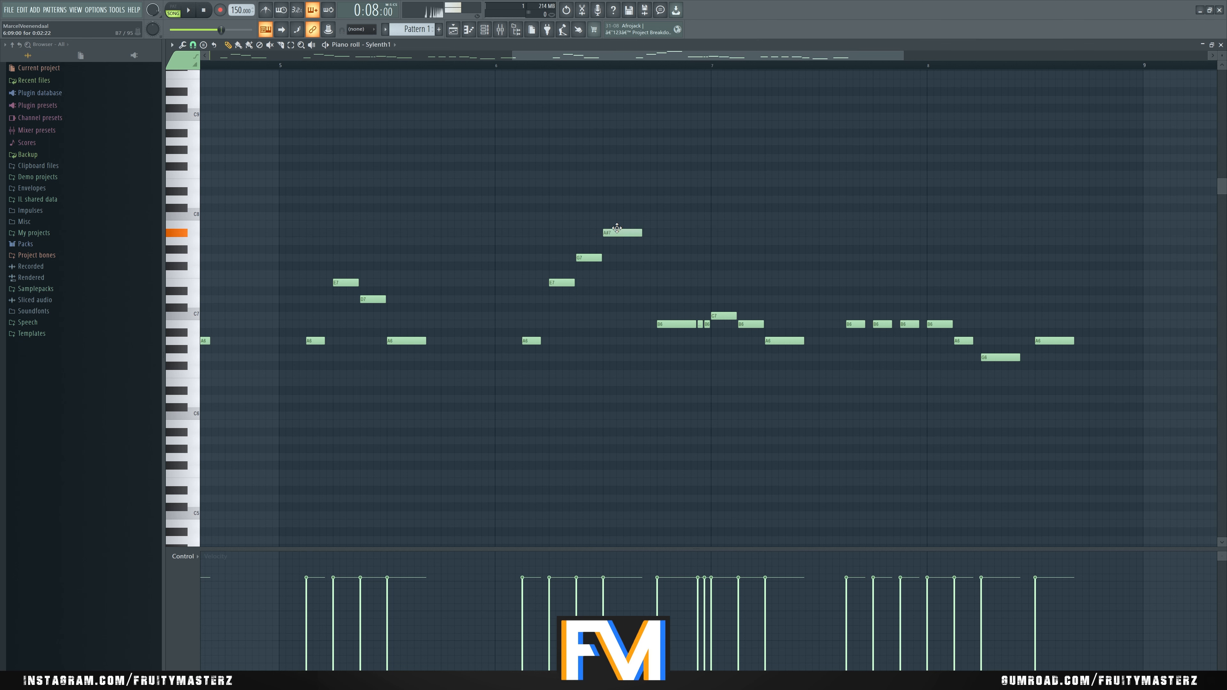
drag(618, 228, 618, 220)
key(space)
Step: Raise the long B6 at step 13 of bar 6 to B7 and play it with the song
key(space)
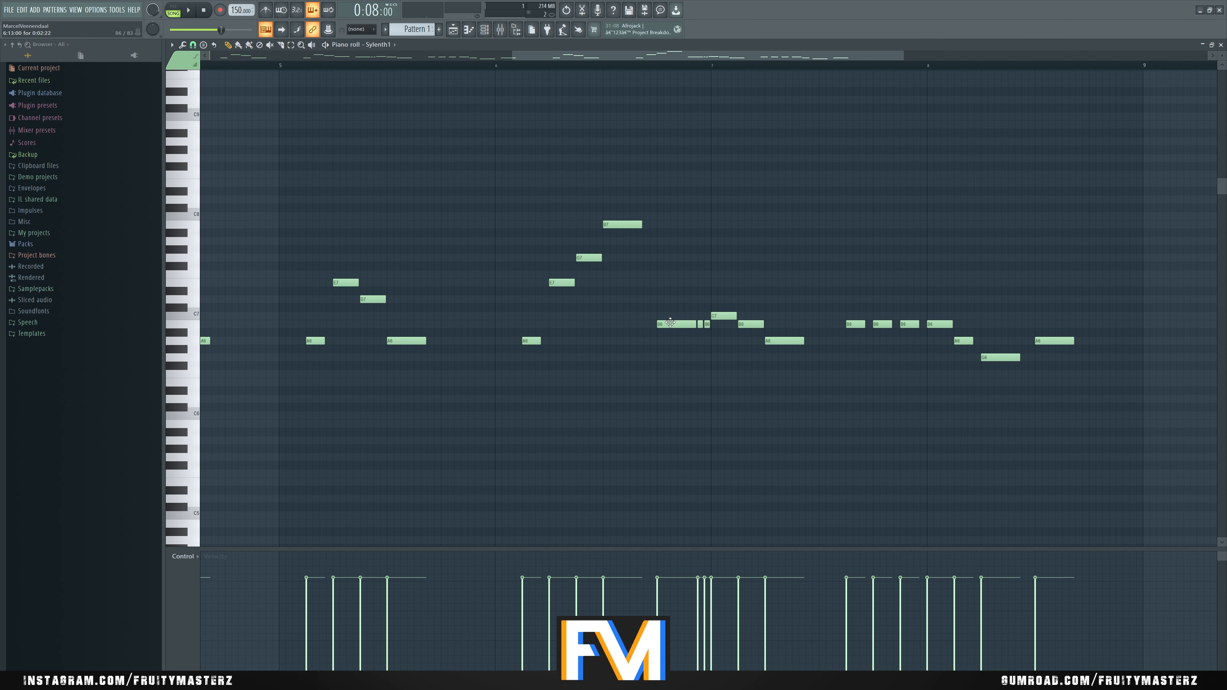
key(space)
scroll(756, 241, up, 3)
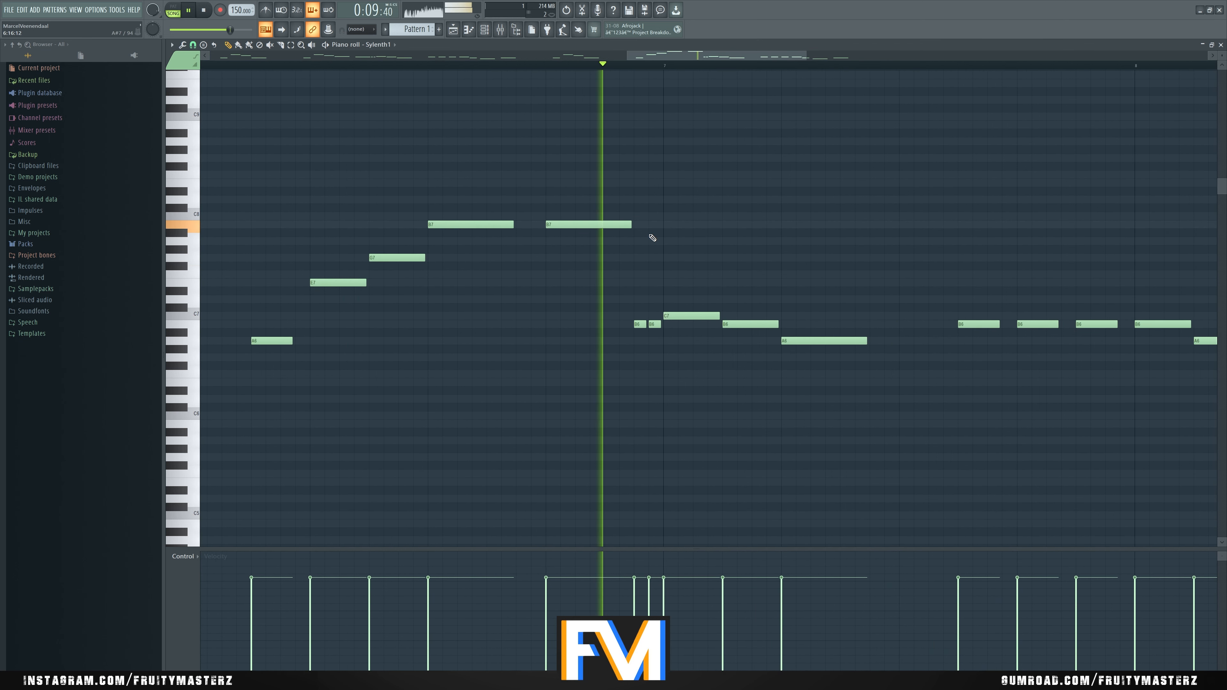
key(space)
Step: Shorten the B7 at step 13 of bar 6 to about one and a half steps and add a matching B7 at step 15
click(1218, 44)
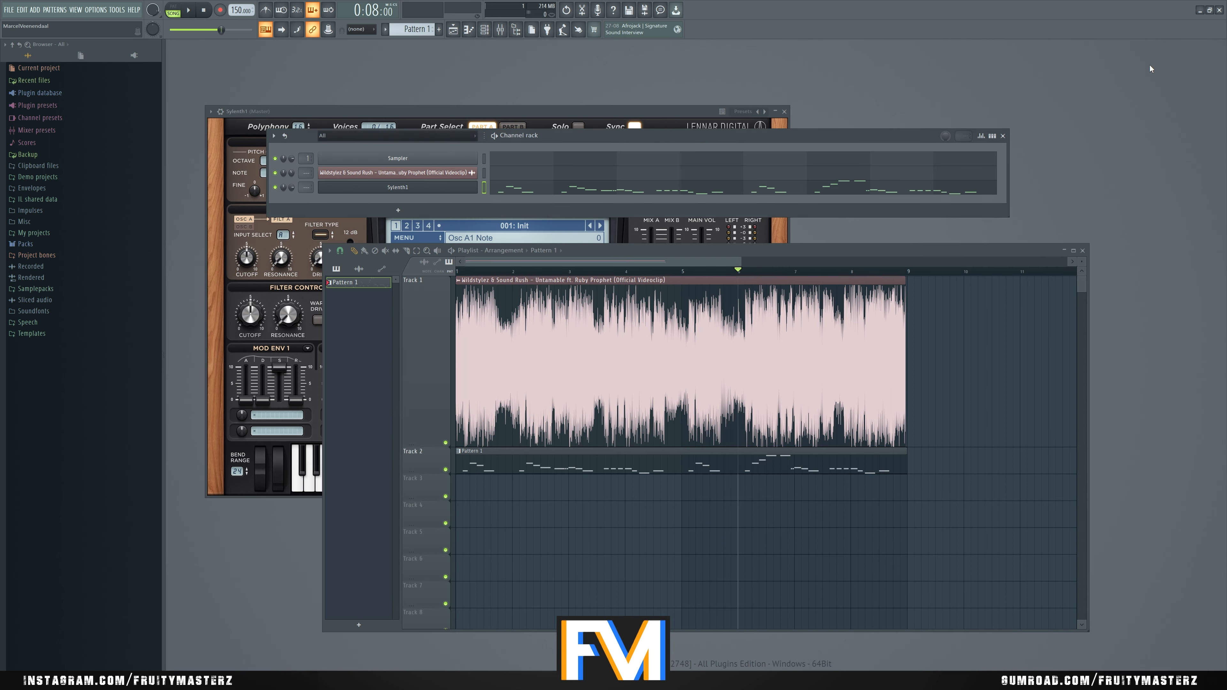
click(717, 188)
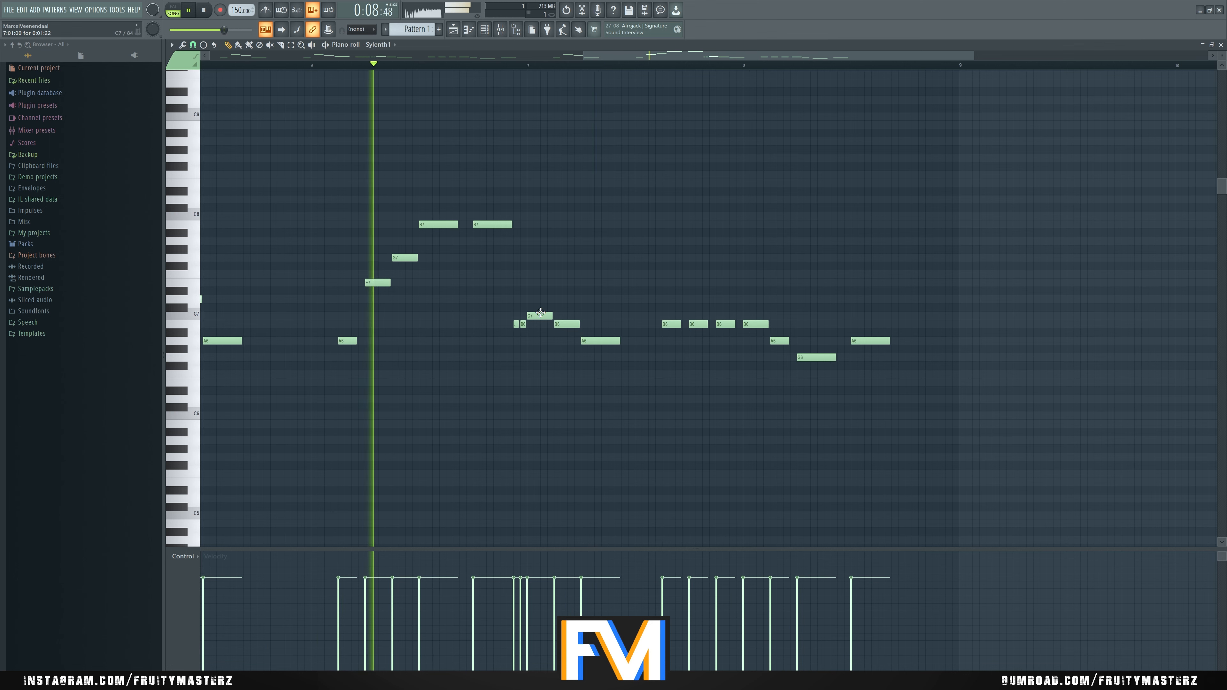
scroll(478, 234, up, 3)
key(space)
right_click(466, 224)
click(464, 223)
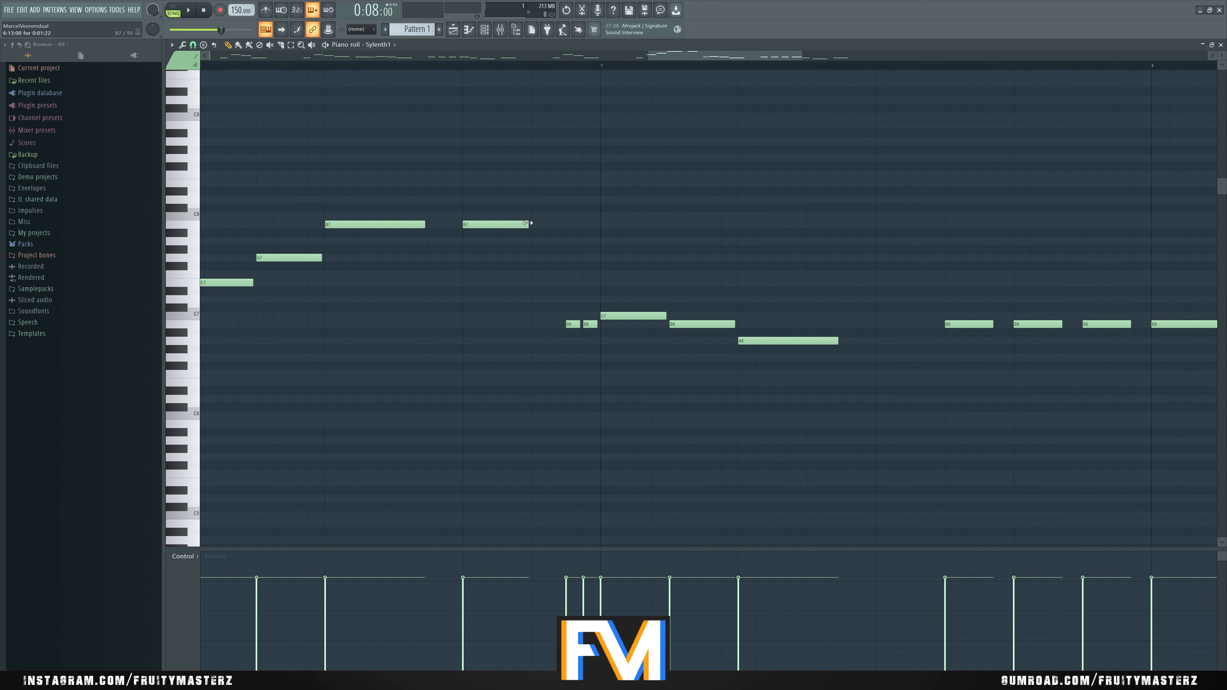
click(532, 224)
scroll(570, 260, down, 2)
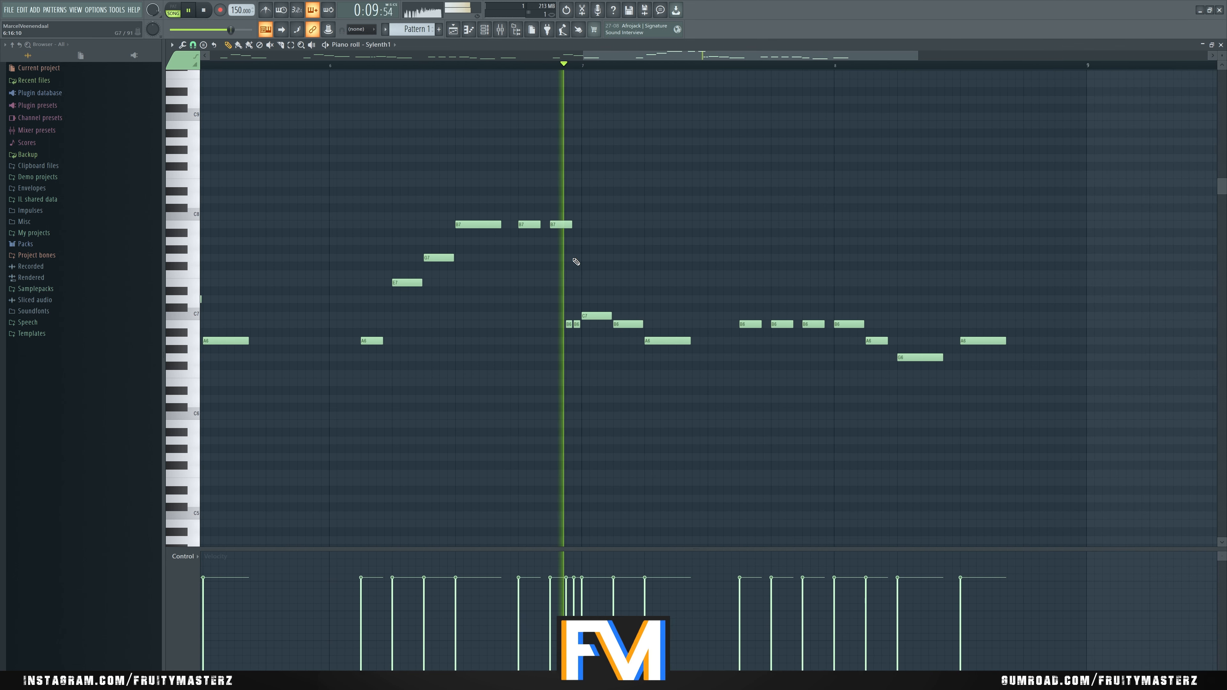
Step: Delete the two very short B6 notes ending bar 6 and raise bar 7's first three notes to B7, A7 and G7
key(space)
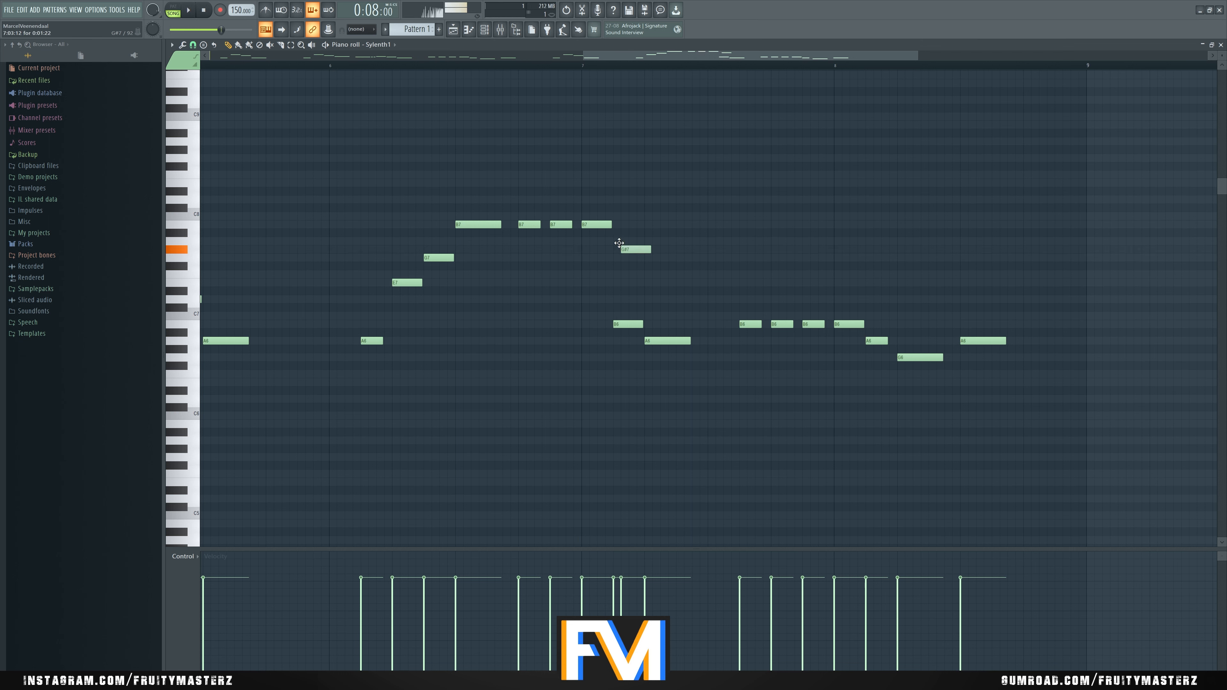
drag(653, 247, 650, 256)
key(space)
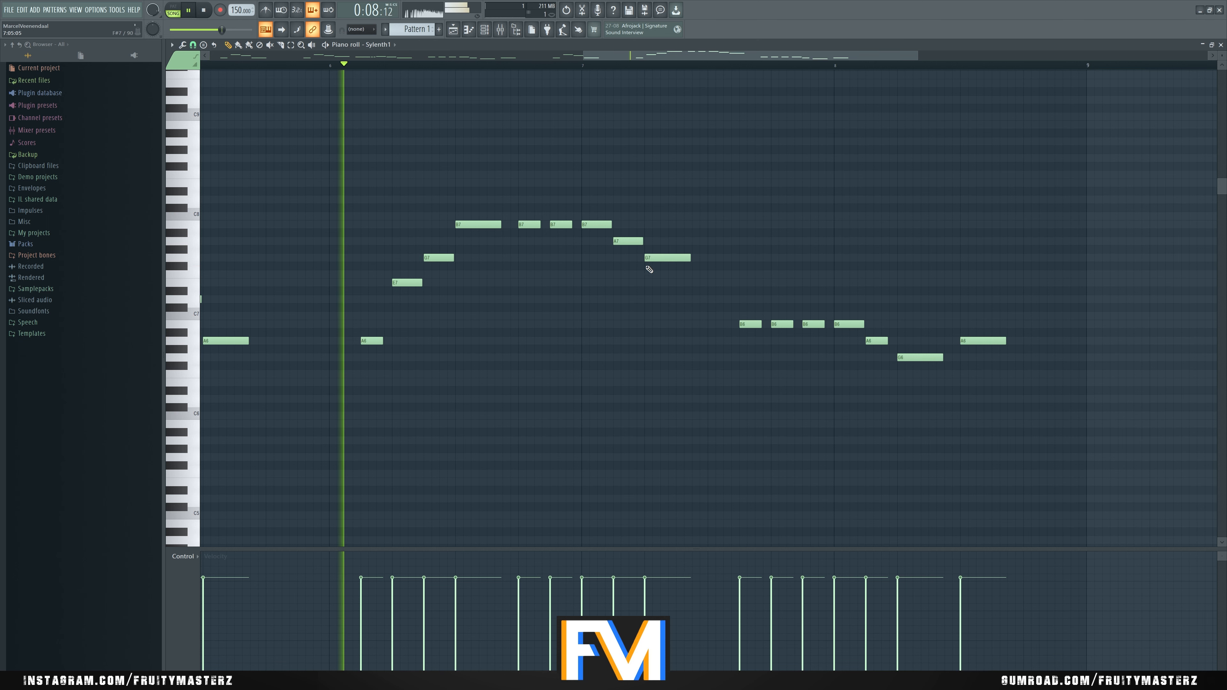
Step: Add an A7 nearly three steps long at step 9 of bar 7 and play it with the song
scroll(677, 281, up, 2)
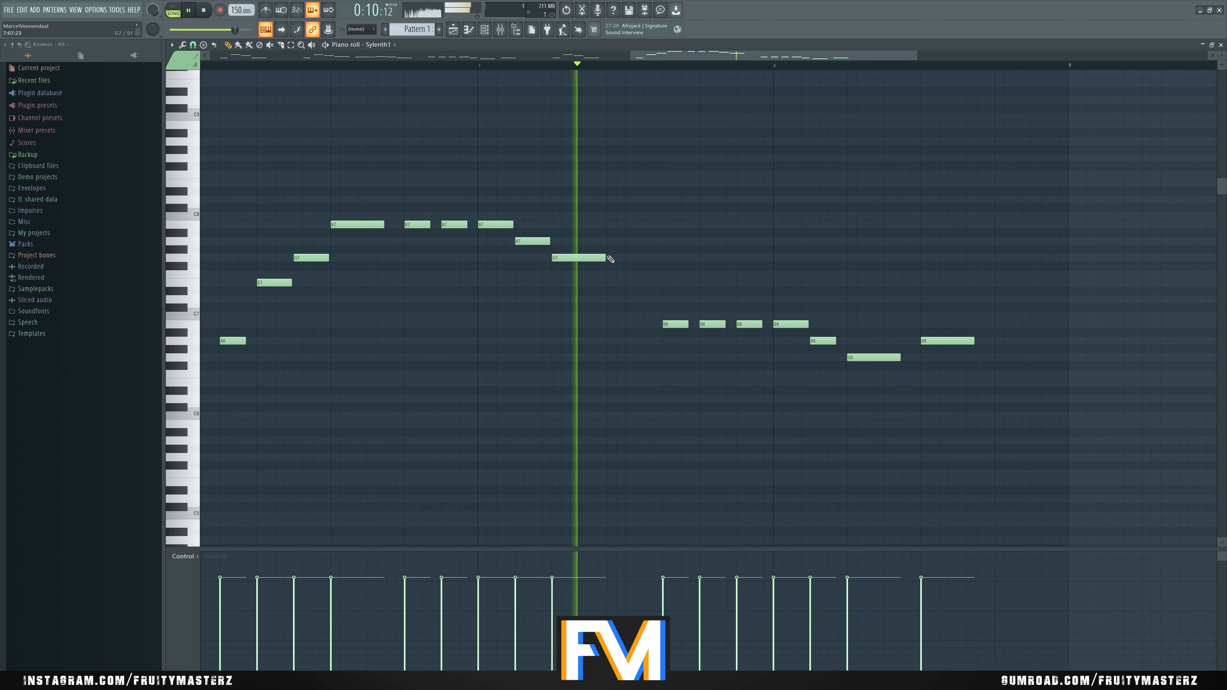
key(space)
click(543, 65)
key(space)
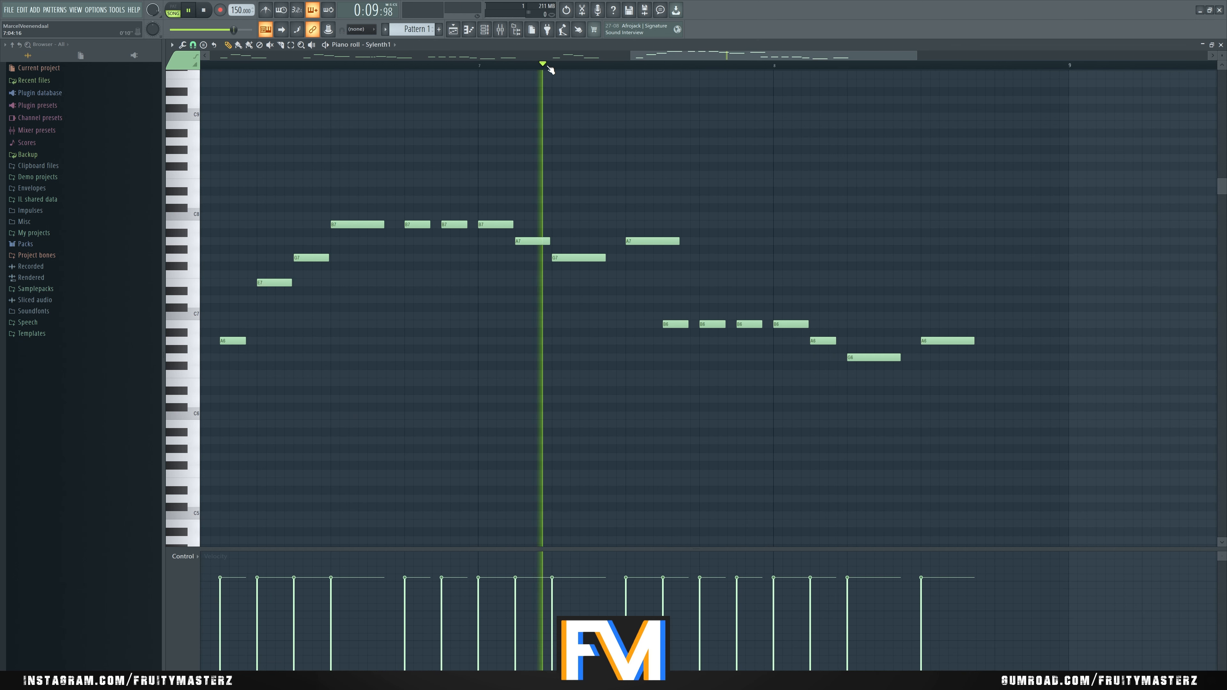
Step: Delete the B6 notes at steps 11 and 13 of bar 7 and play the passage with the song
key(space)
key(space)
right_click(680, 324)
right_click(714, 325)
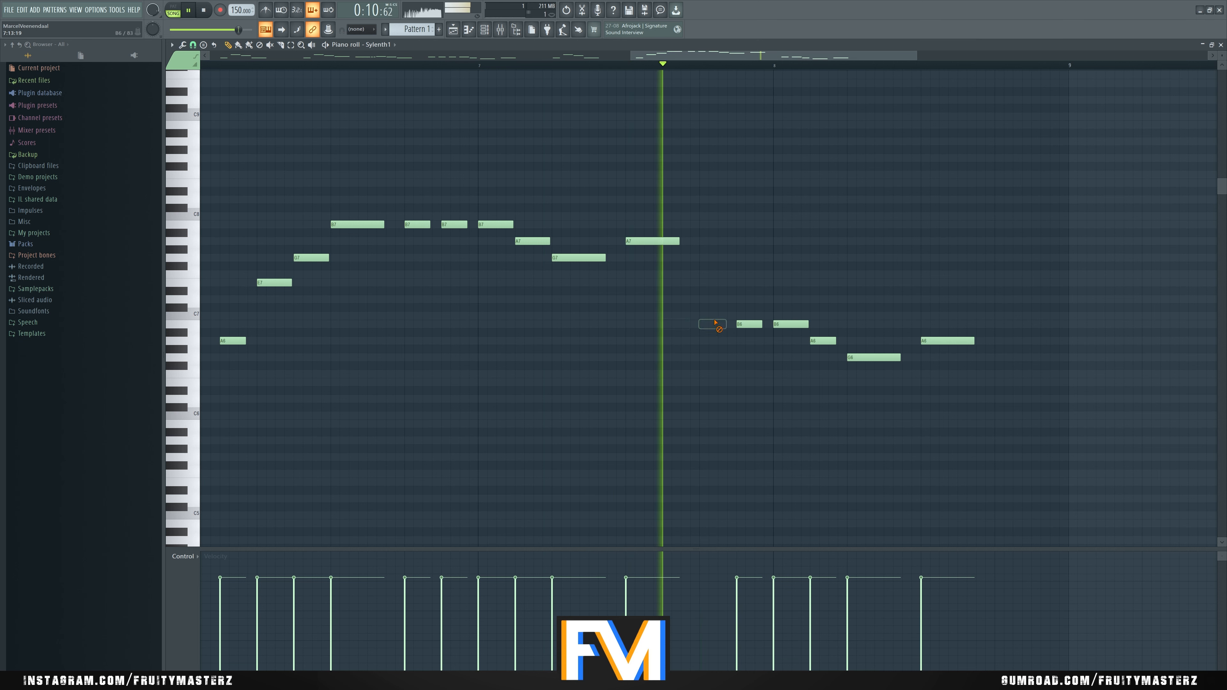
key(space)
scroll(754, 327, up, 3)
key(space)
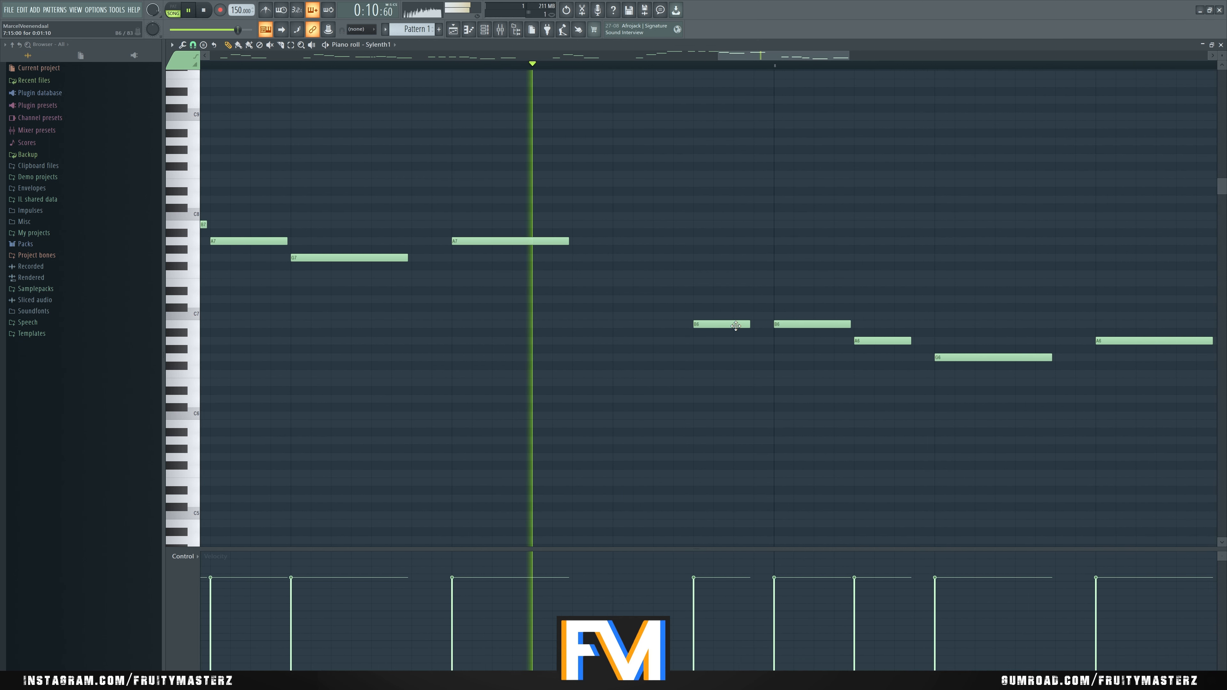
Step: Raise the B6 at step 15 of bar 7 to E7 and play it with the song
key(space)
click(736, 324)
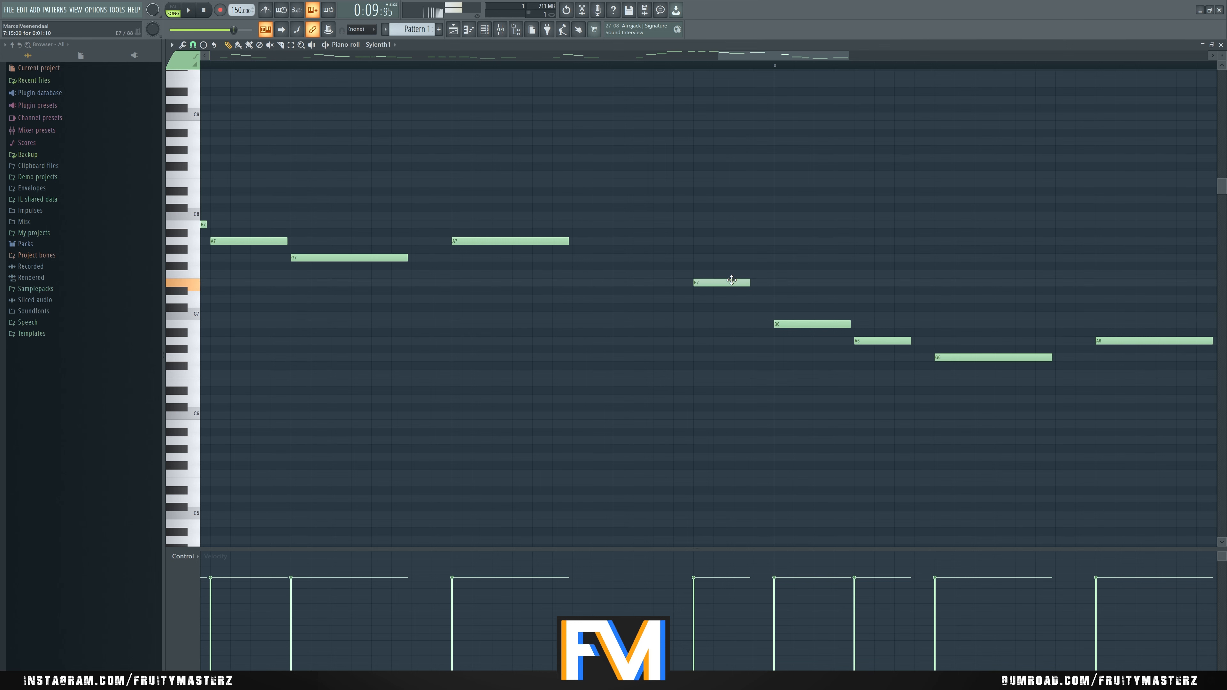
key(space)
scroll(749, 304, down, 3)
key(space)
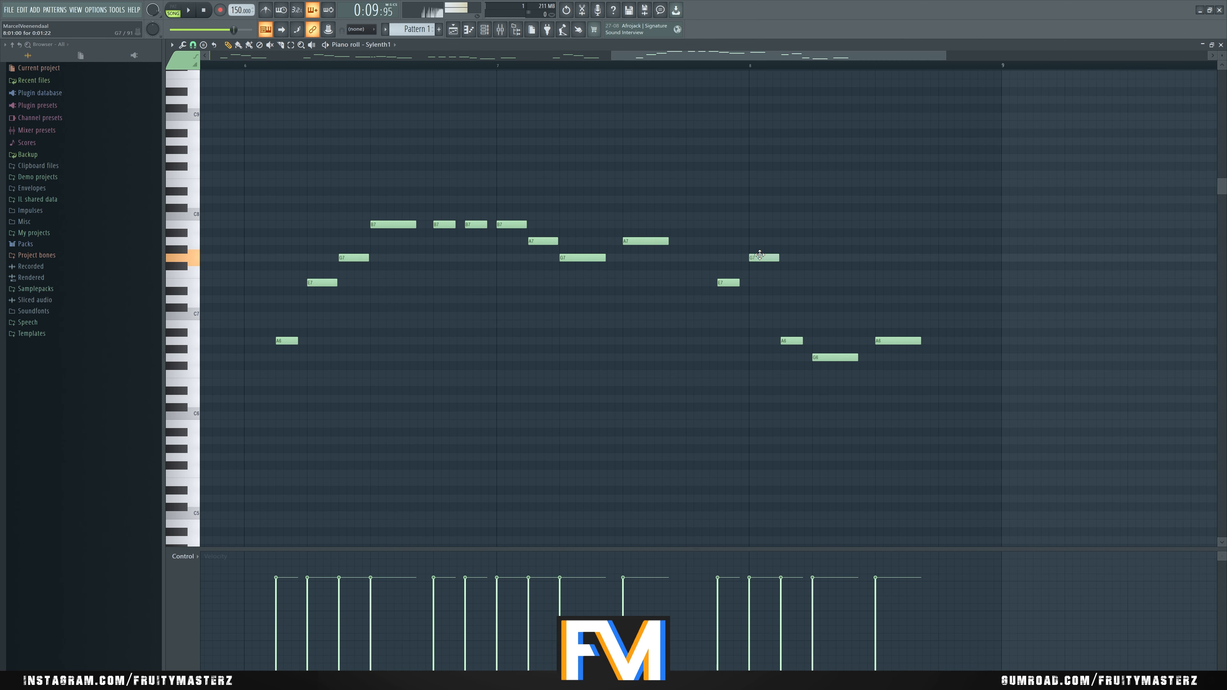
Step: Raise the first two notes of bar 8, at steps 1 and 3, to A7 and G7
key(space)
key(space)
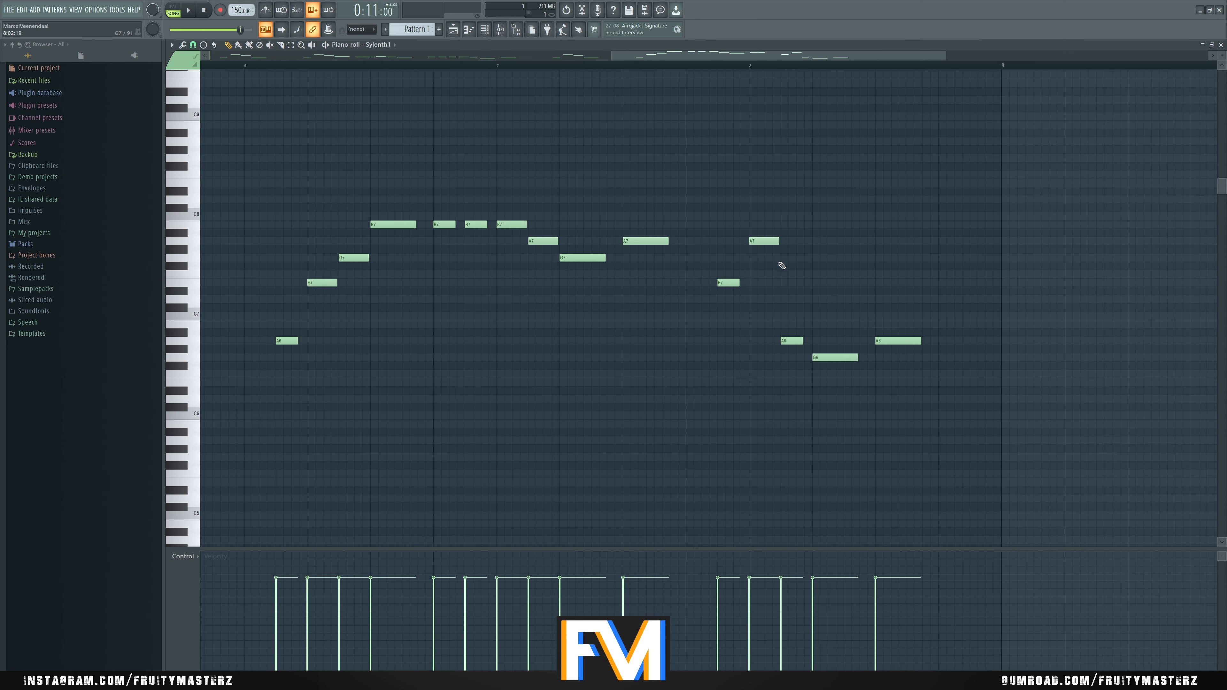
scroll(798, 340, up, 3)
key(space)
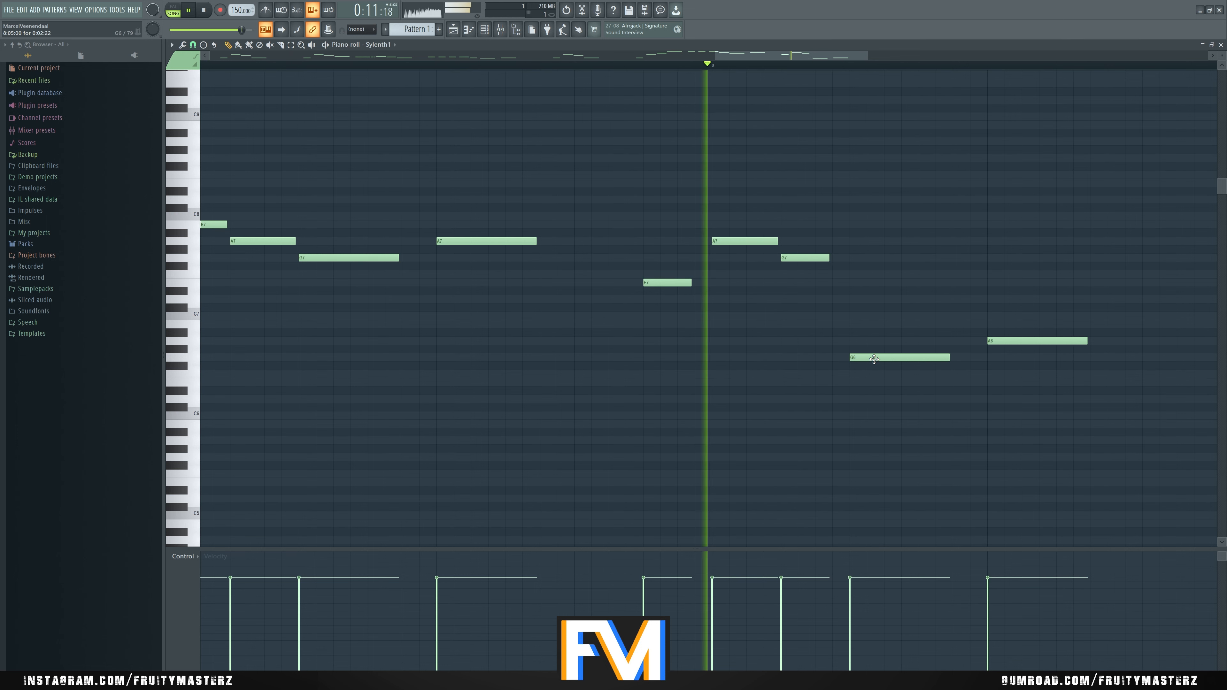
Step: Raise the G6 at step 5 of bar 8 to F#7 and play the phrase with the song
key(space)
drag(876, 357, 877, 290)
key(space)
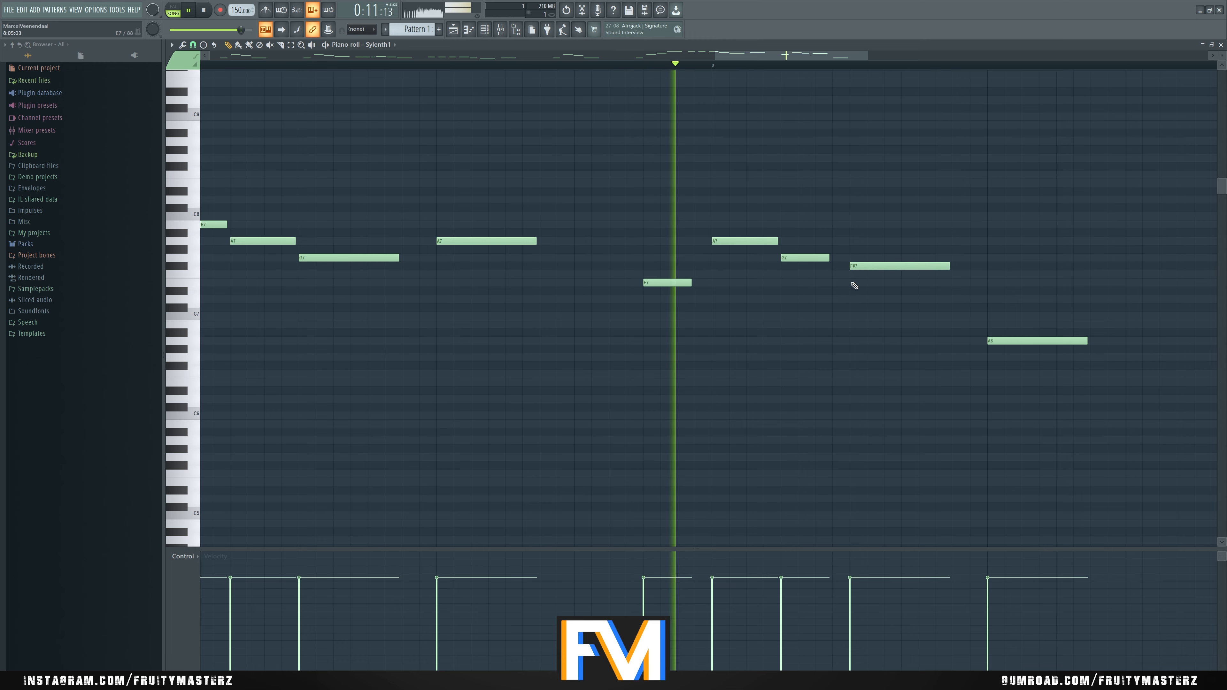
scroll(855, 286, down, 3)
key(space)
scroll(852, 278, up, 4)
key(space)
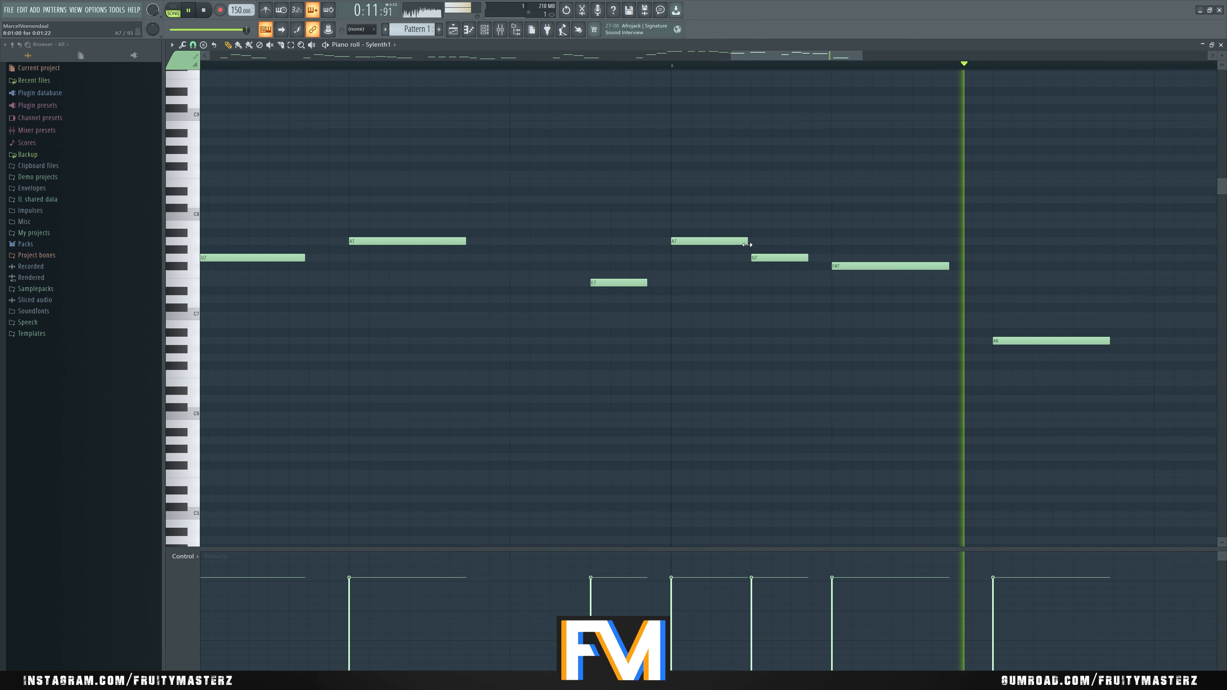
Step: Shorten the A7 opening bar 8 to about one and a half steps
drag(747, 245, 729, 244)
scroll(822, 270, down, 3)
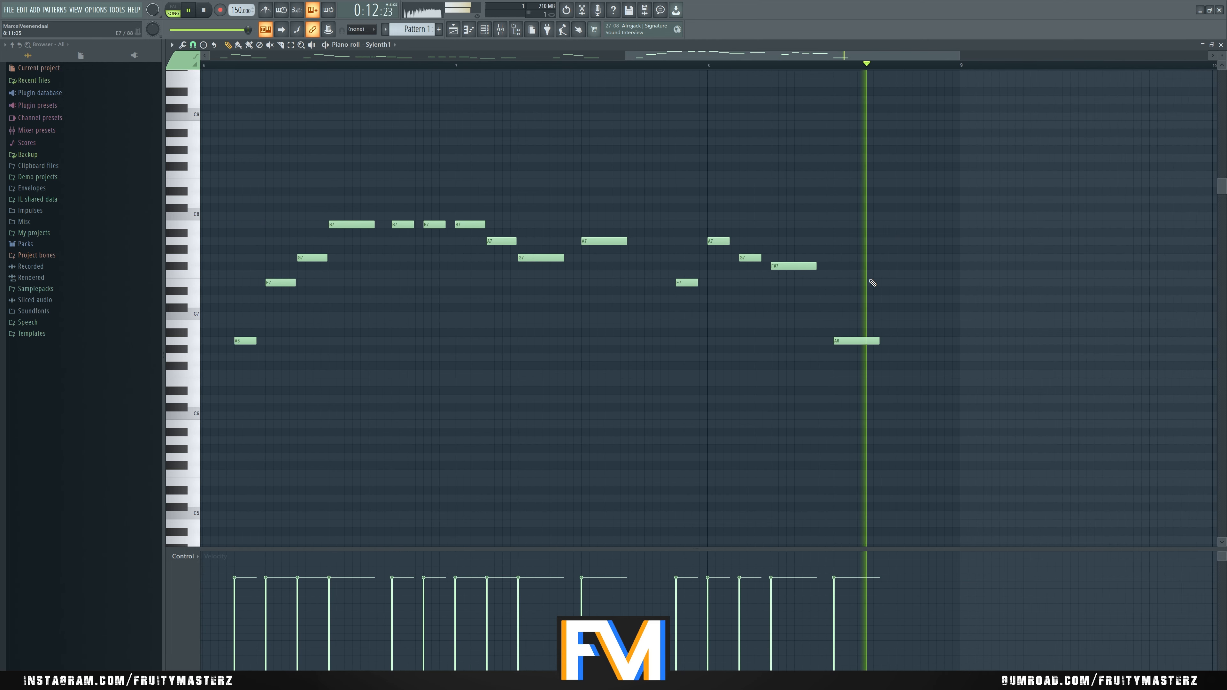
scroll(770, 257, up, 4)
Step: Add a G7 at step 7 and an F#7 at step 8 of bar 8, each about one step long
key(space)
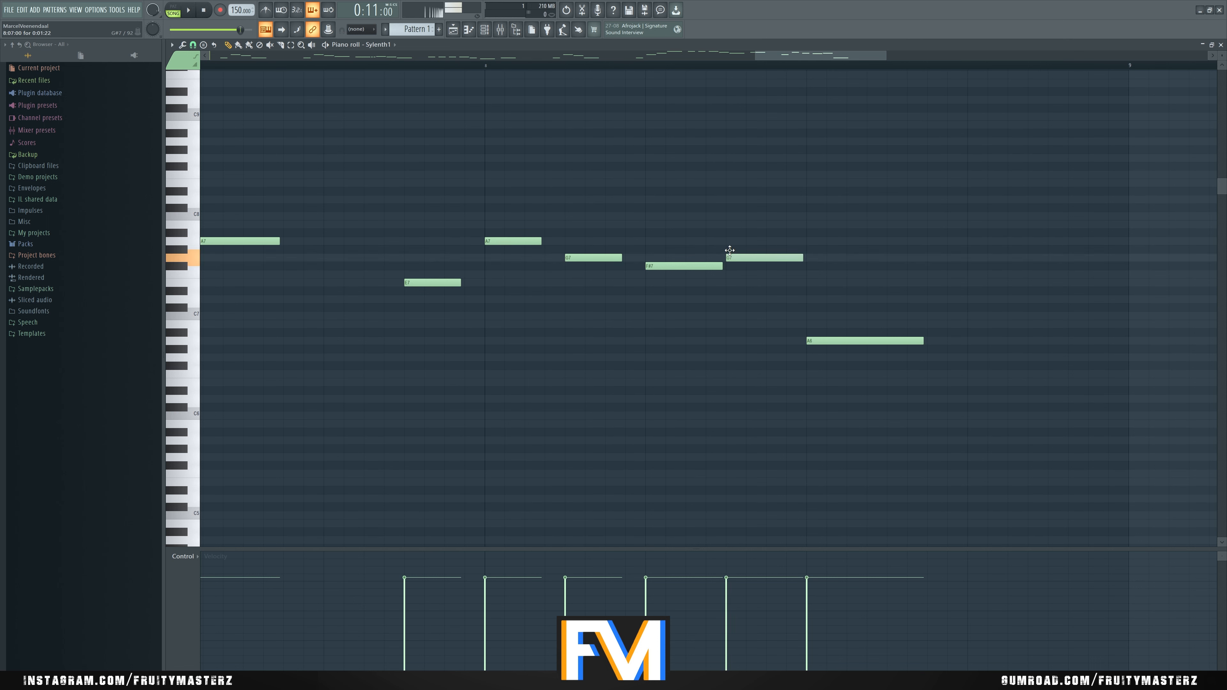
key(space)
drag(802, 257, 766, 258)
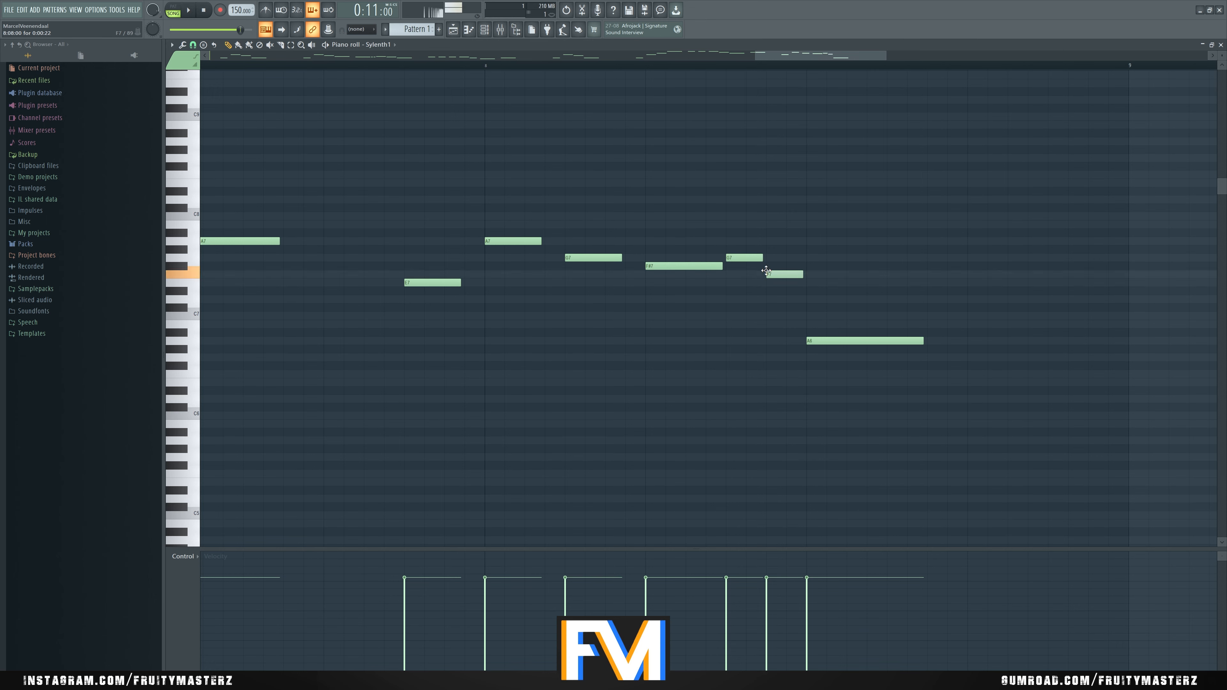
Step: Raise the long A6 at step 9 of bar 8 to E7 and close the piano roll
drag(821, 341, 817, 283)
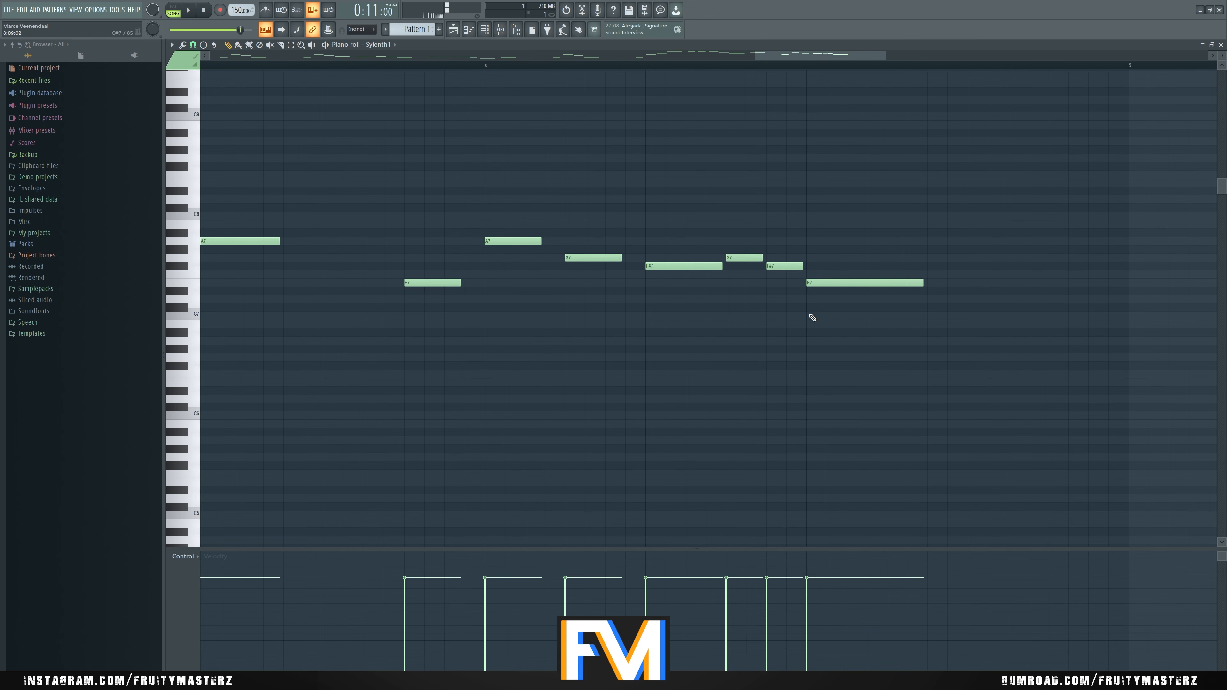
scroll(813, 318, down, 5)
click(1220, 45)
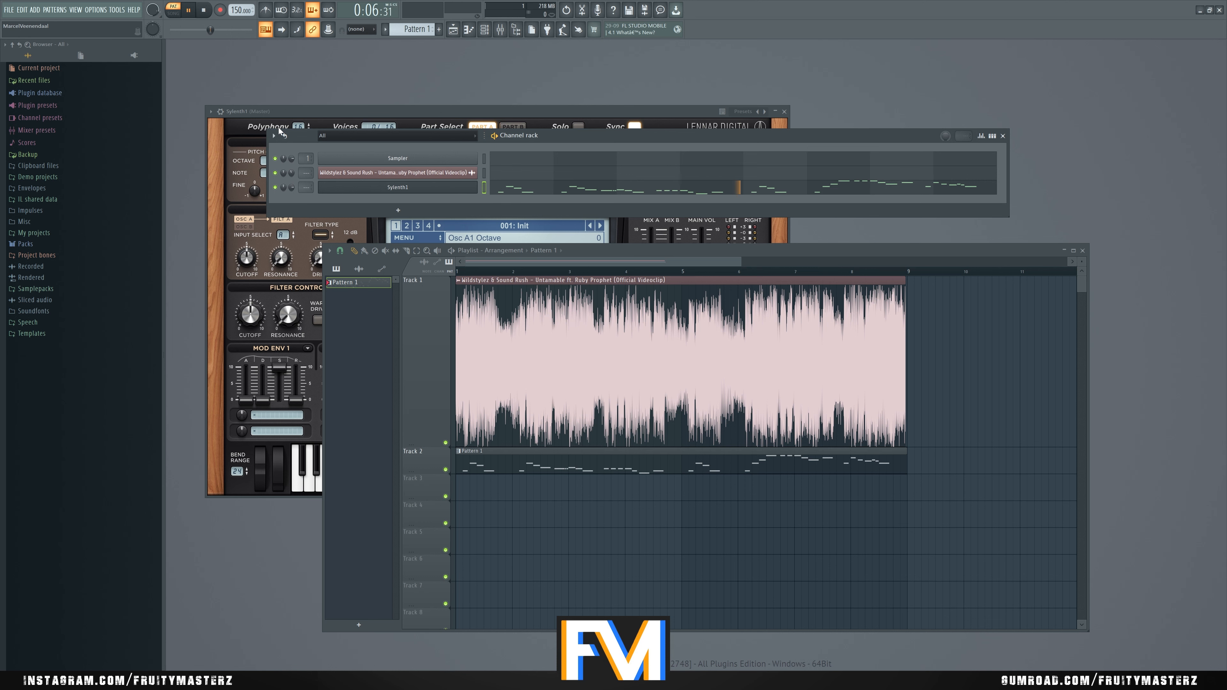
Step: Lengthen the A7 and G7 at steps 1 and 3 of bar 8 to nearly two steps and play the pattern alone
click(729, 179)
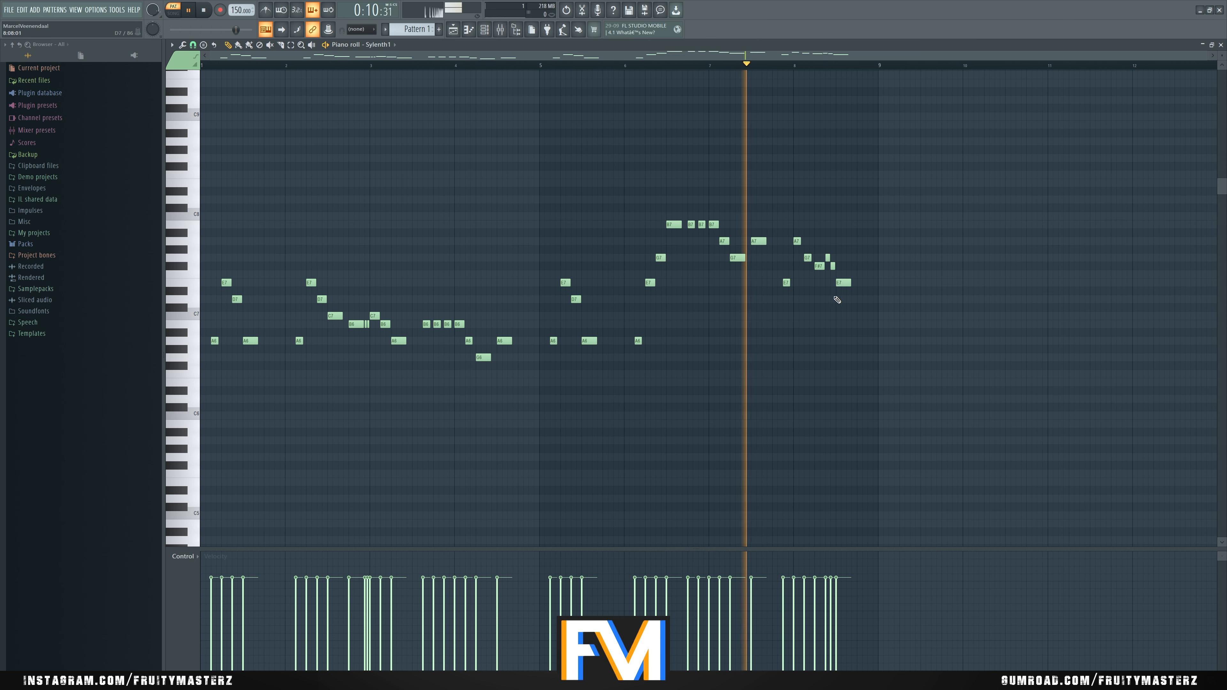
key(space)
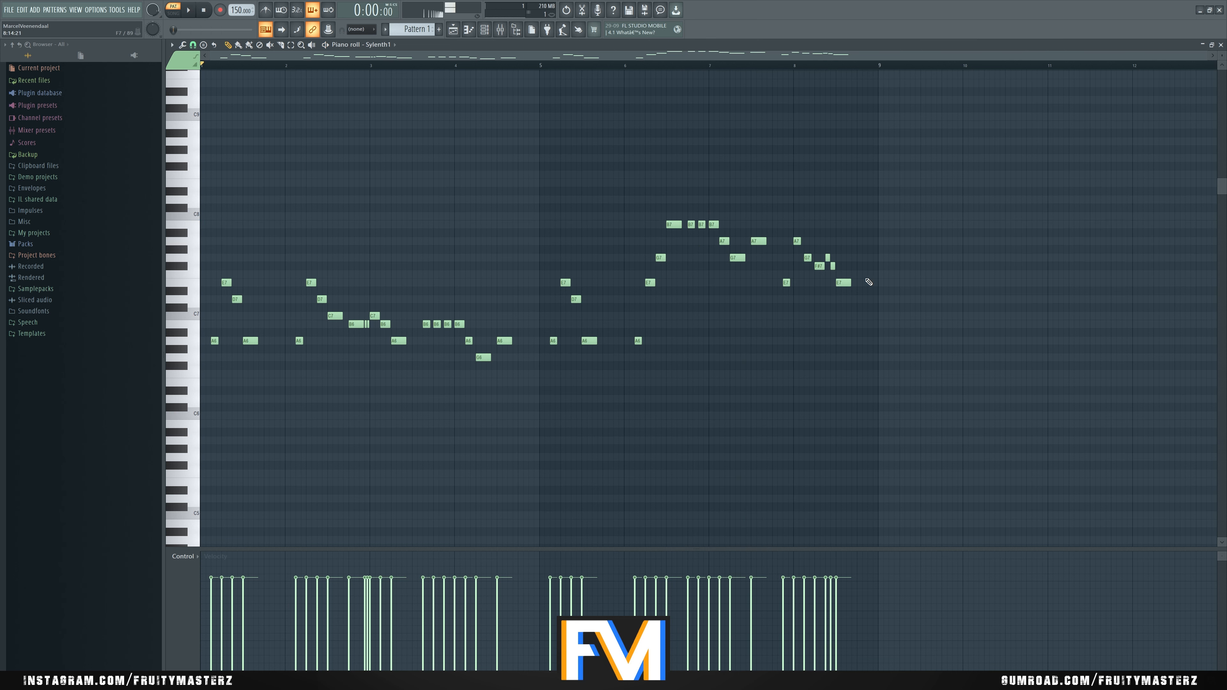
scroll(759, 249, up, 3)
scroll(682, 208, up, 2)
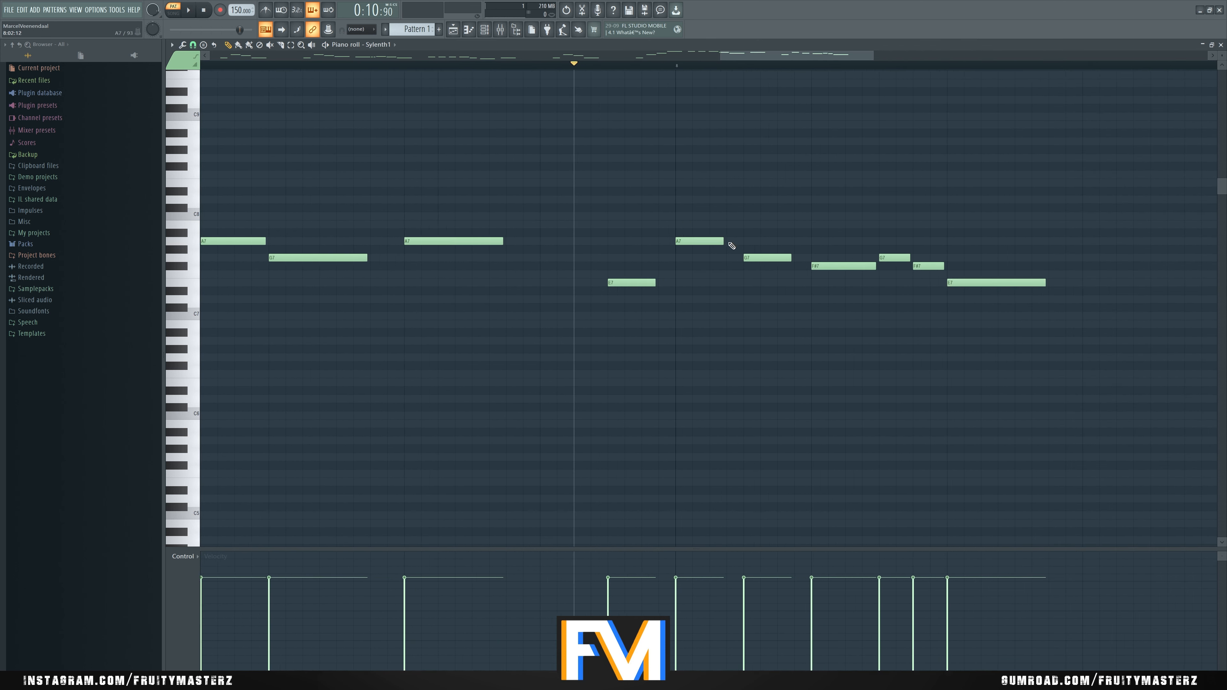
key(space)
drag(794, 258, 811, 257)
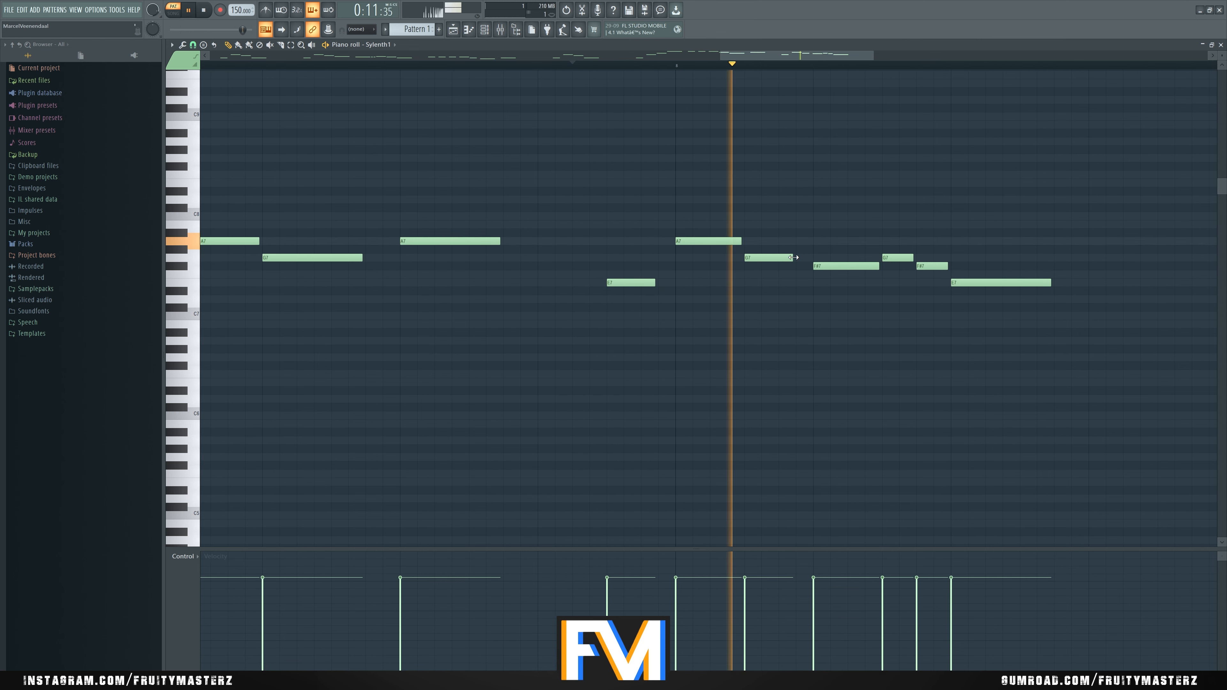
scroll(800, 334, down, 3)
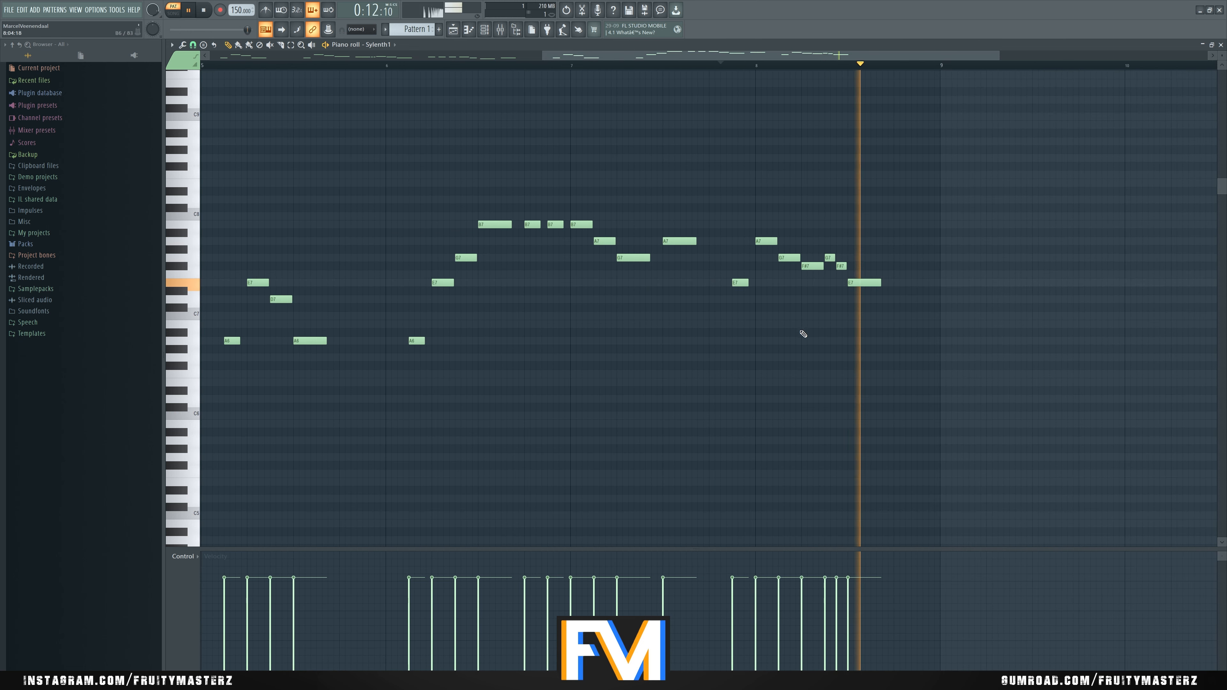
scroll(813, 346, down, 3)
scroll(816, 328, down, 1)
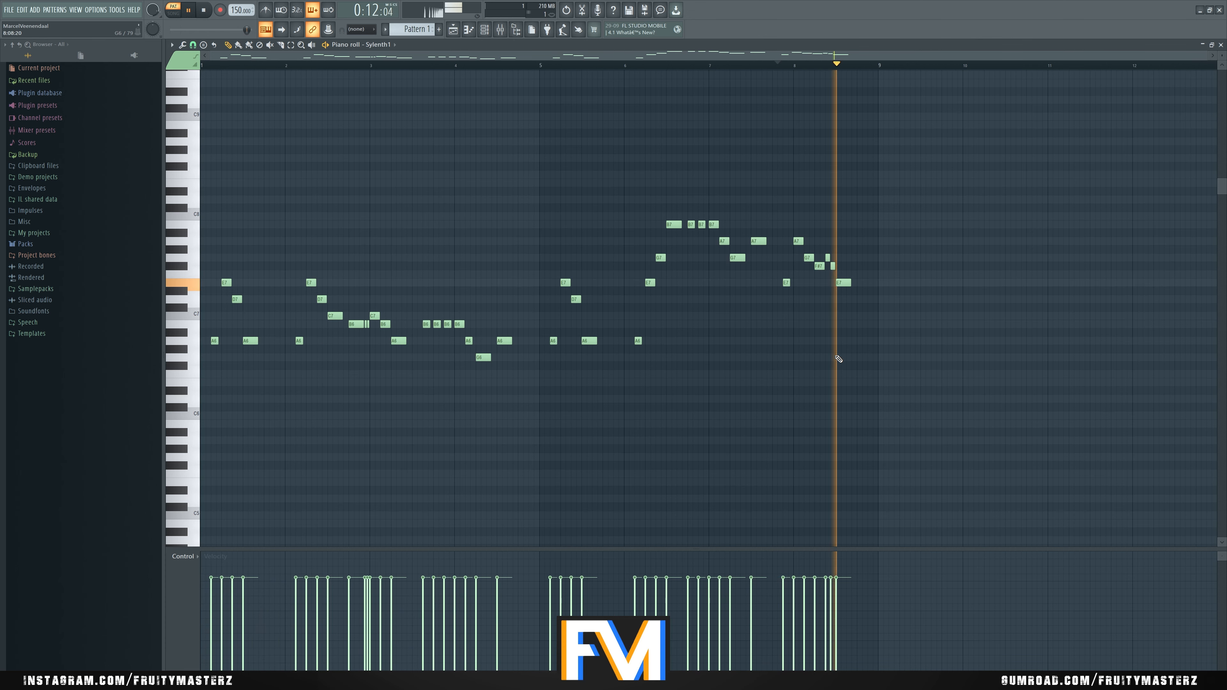
key(space)
Step: Play the eight-bar melody with the reference song in song mode and lower the Sylenth1 channel's volume
click(1213, 44)
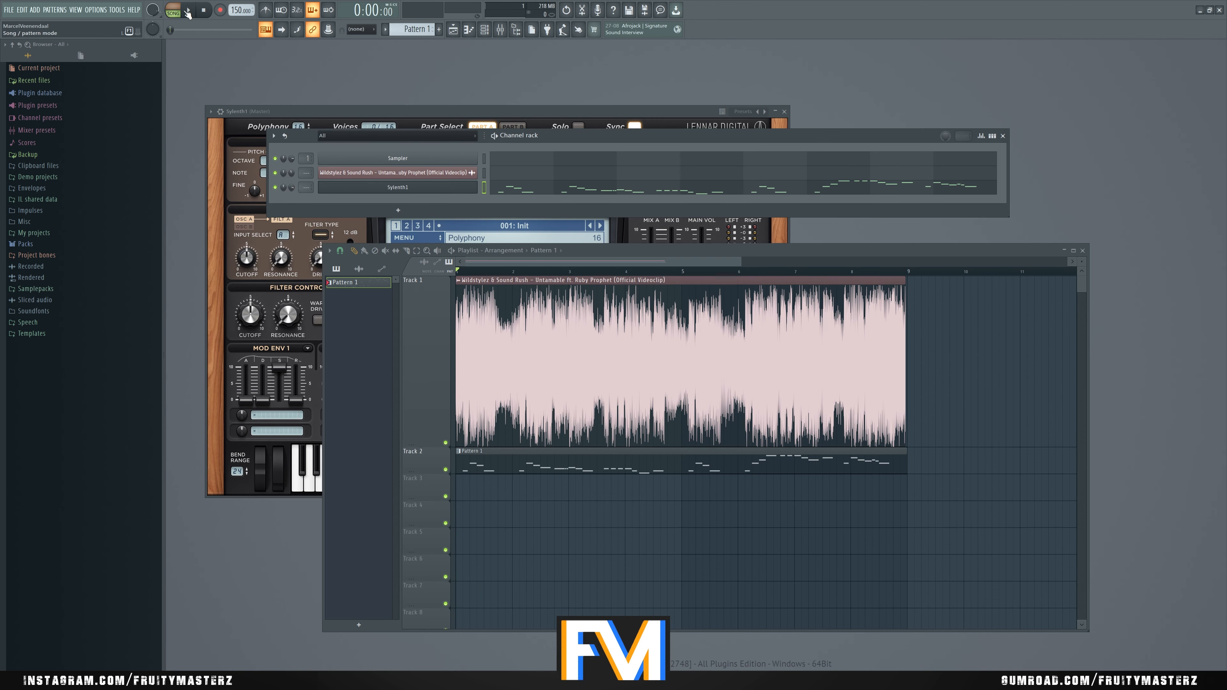
key(space)
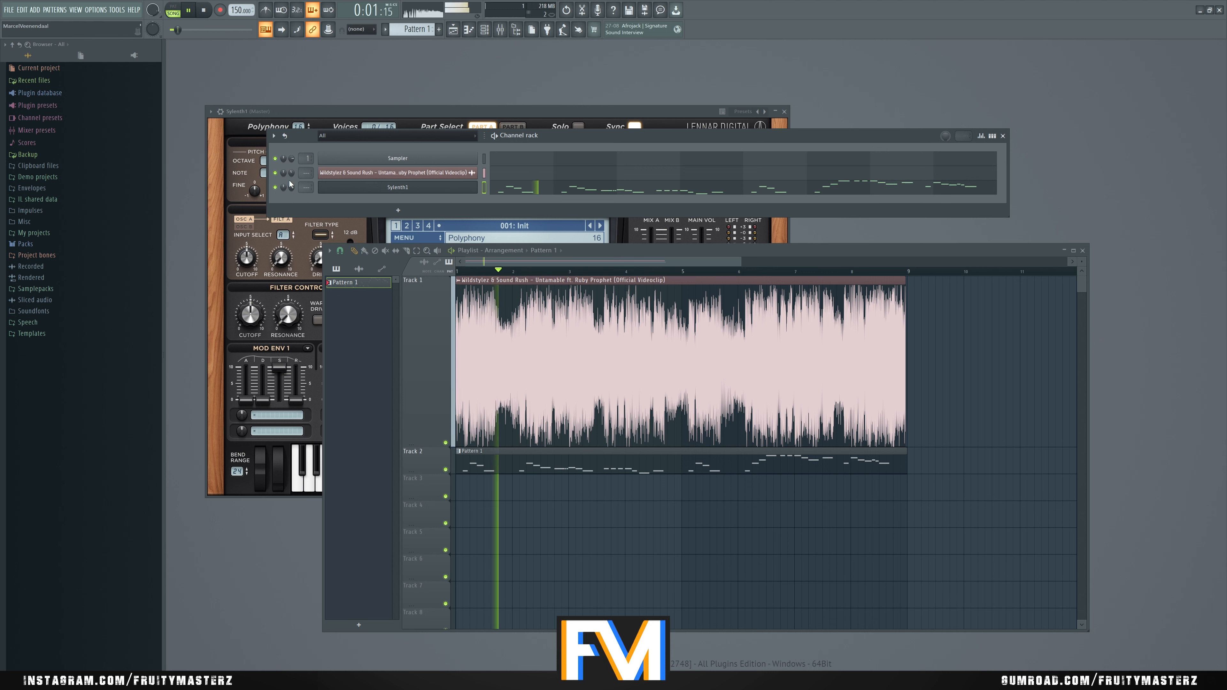
drag(293, 186, 292, 198)
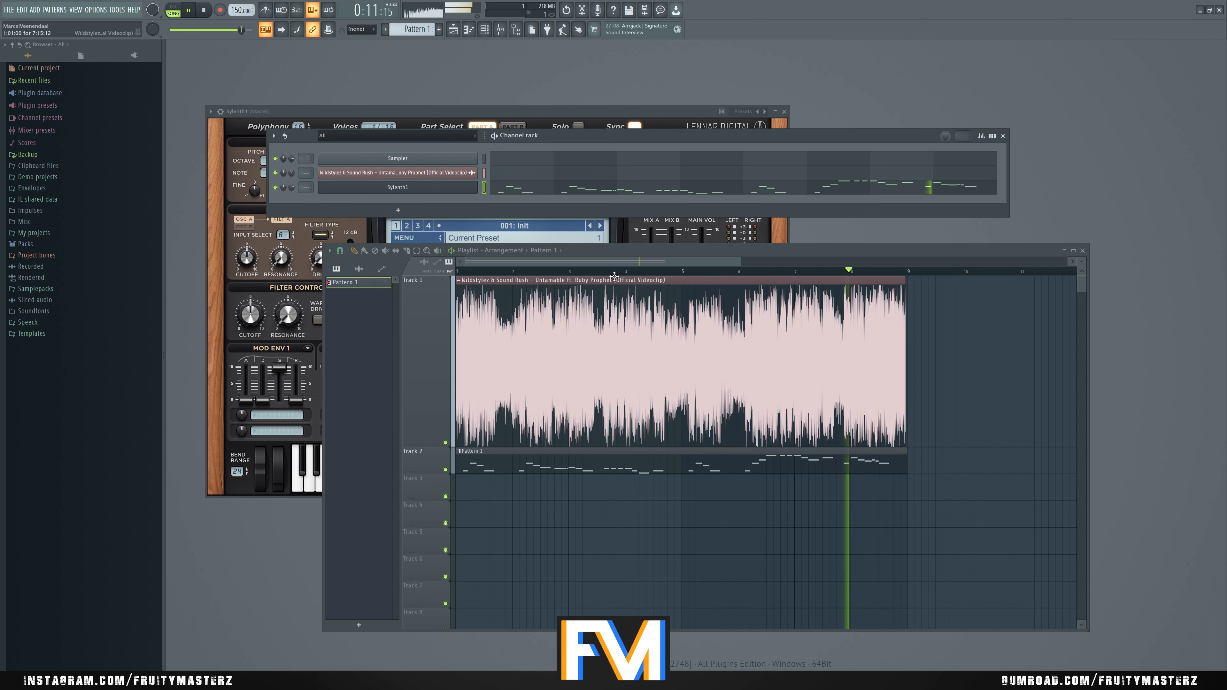
Step: Shorten the E7 at step 15 of bar 7 to about one step while playing bars 7 and 8 with the song
click(913, 187)
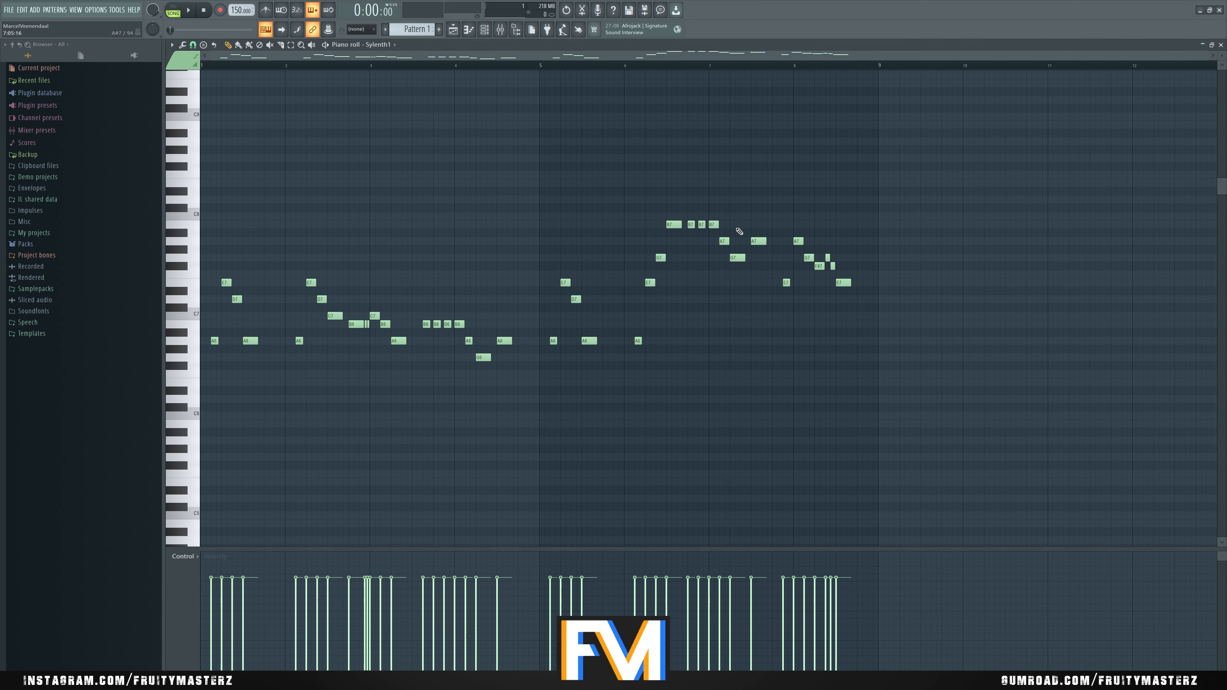
click(685, 65)
key(space)
scroll(819, 173, up, 3)
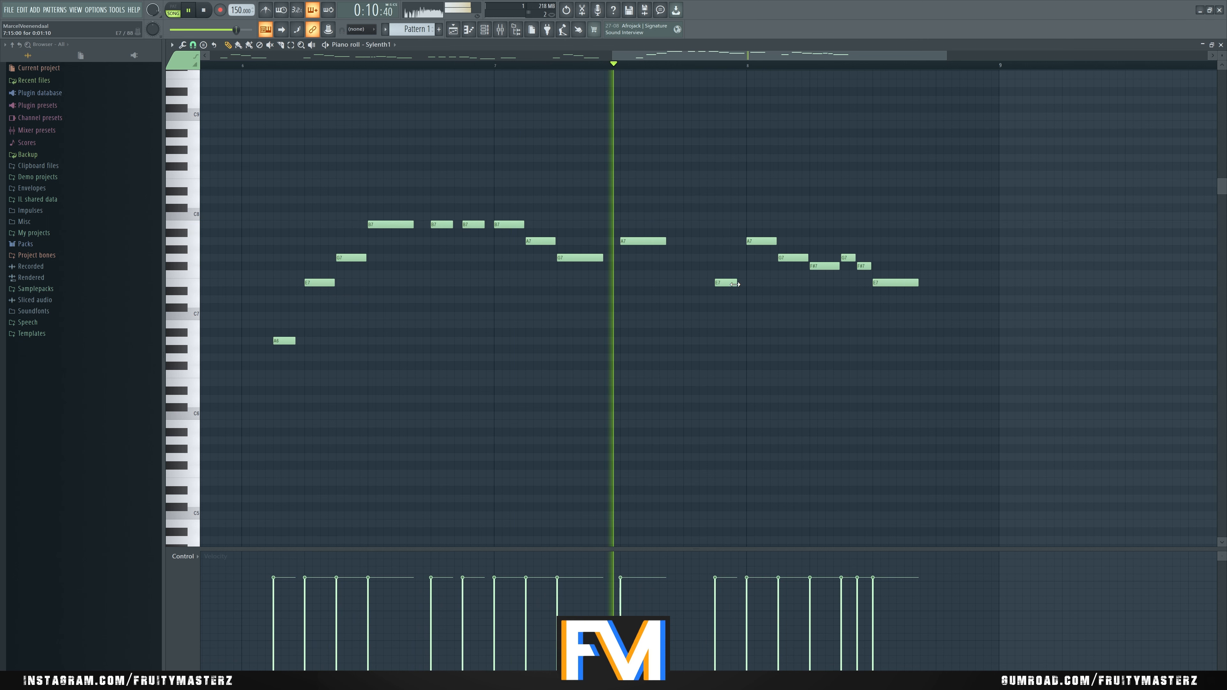
scroll(732, 283, up, 2)
drag(745, 283, 729, 283)
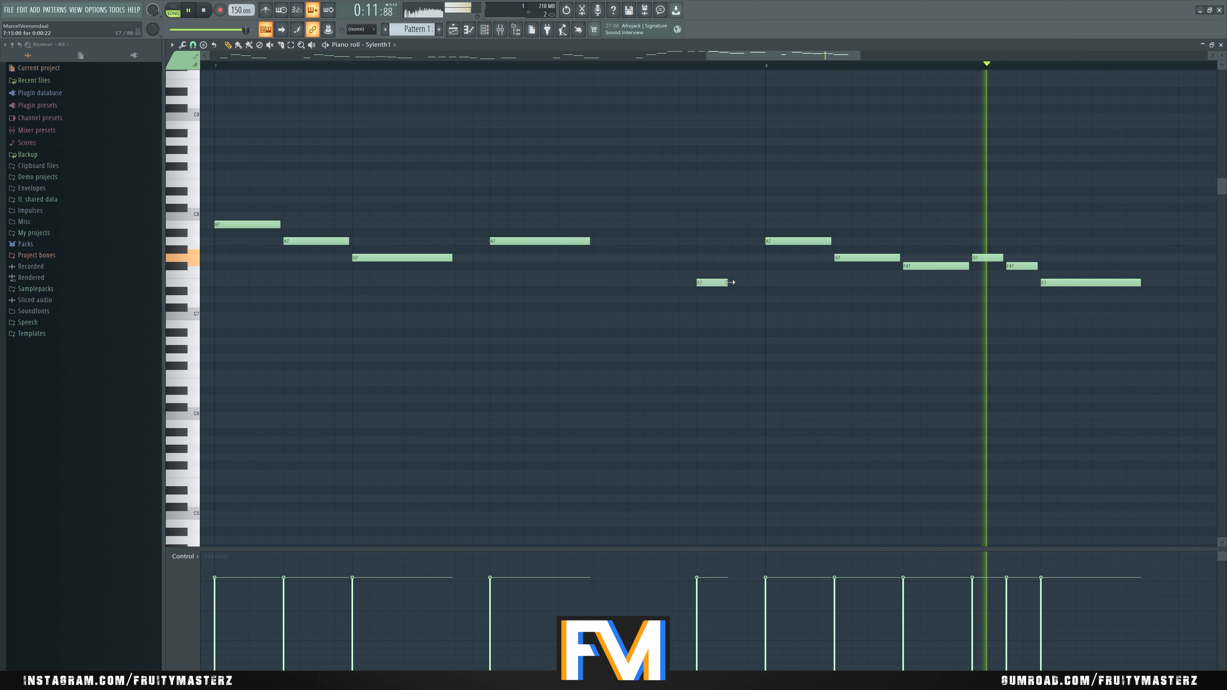
key(space)
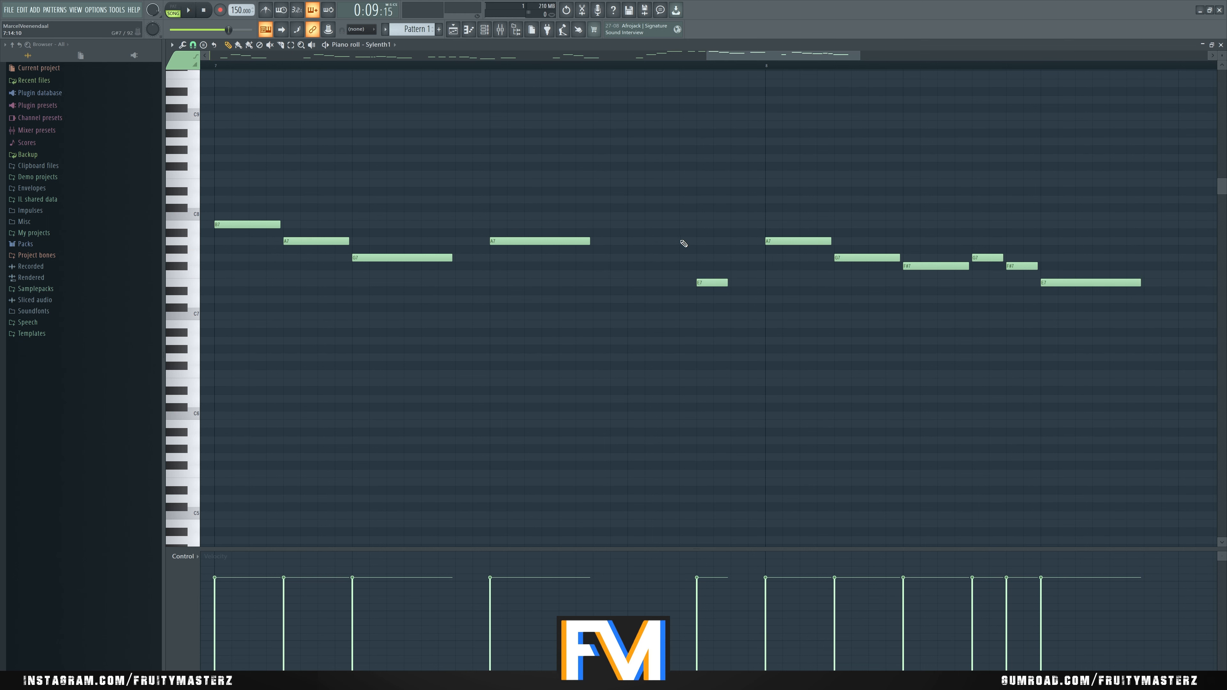
Step: Replay bars 7 and 8 with the song and lengthen the E7 at step 15 of bar 7 to about one and a half steps
click(630, 59)
click(639, 65)
key(space)
key(space)
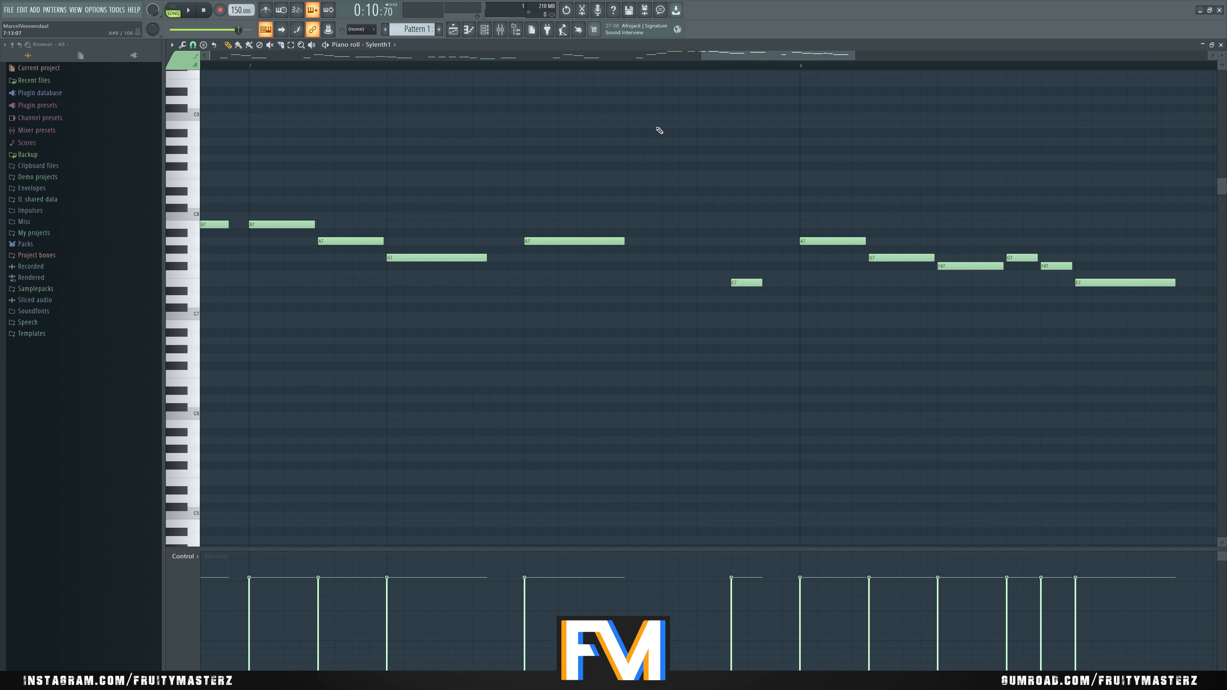
key(space)
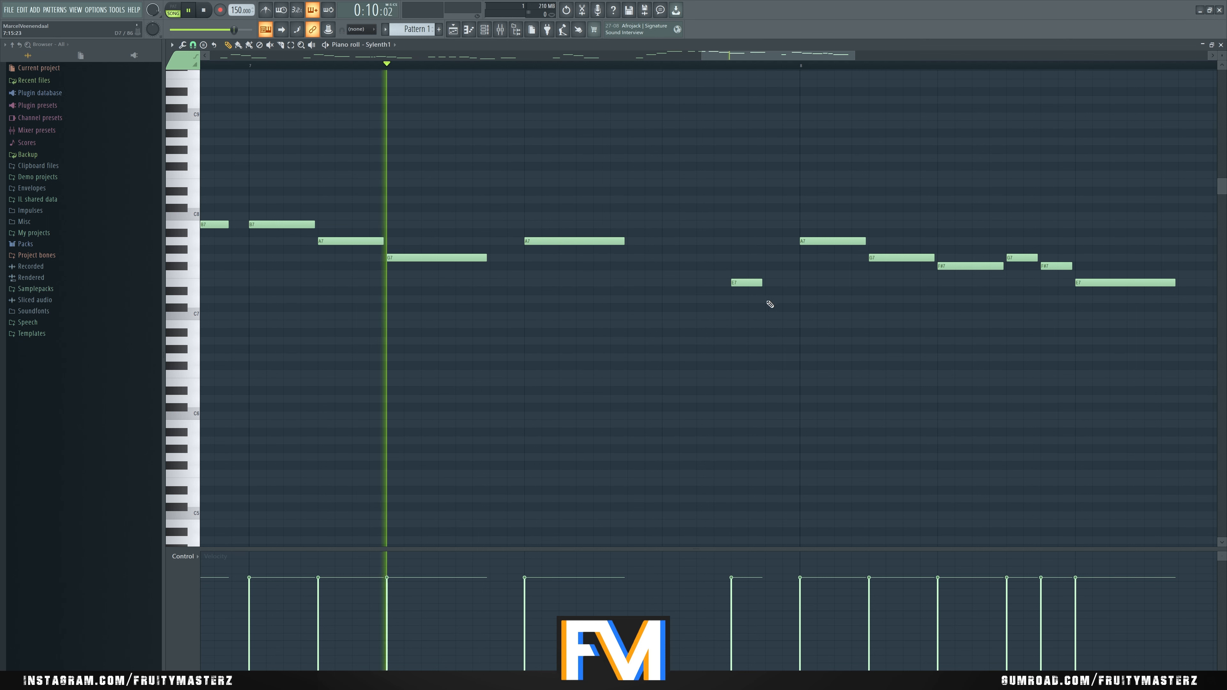
key(space)
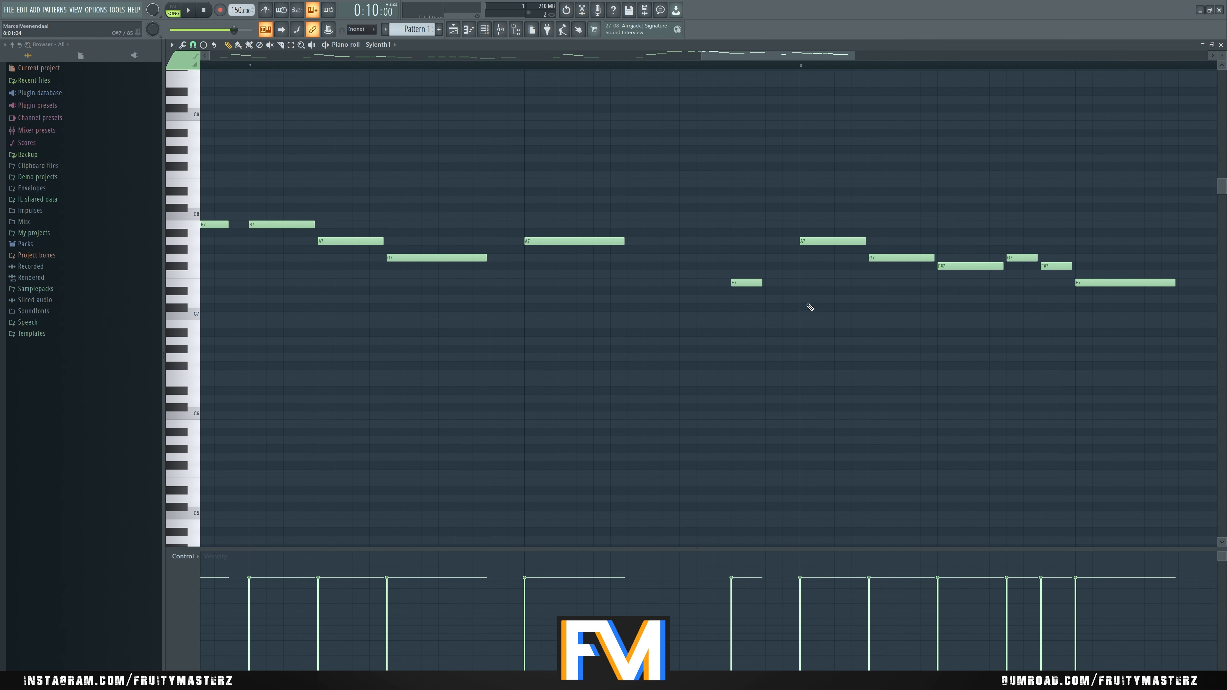
key(space)
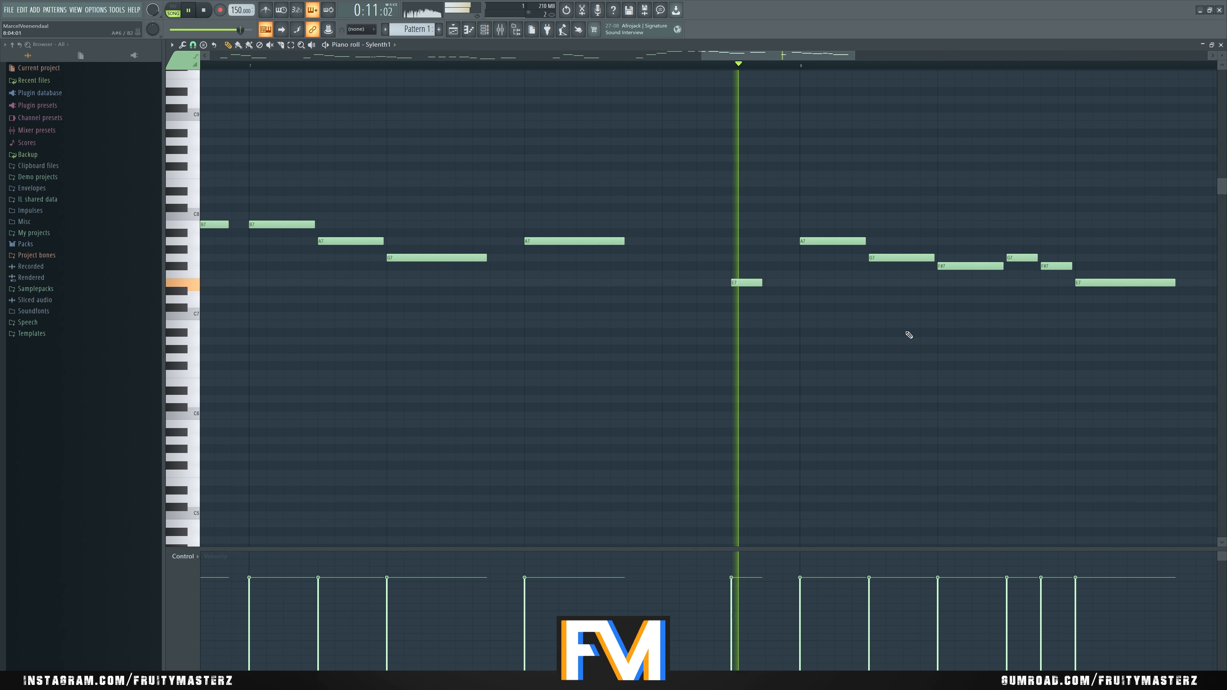
key(space)
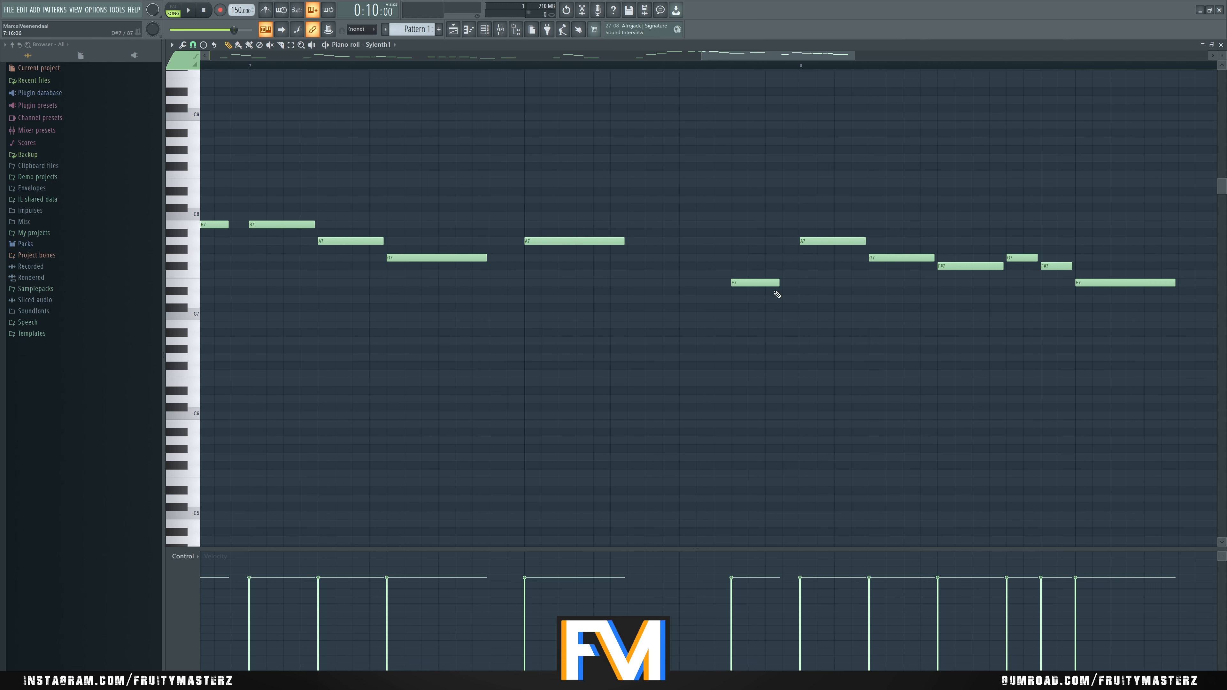
Step: Shorten the A7 at step 1 of bar 8 to about one and a half steps and replay the ending with the song
key(space)
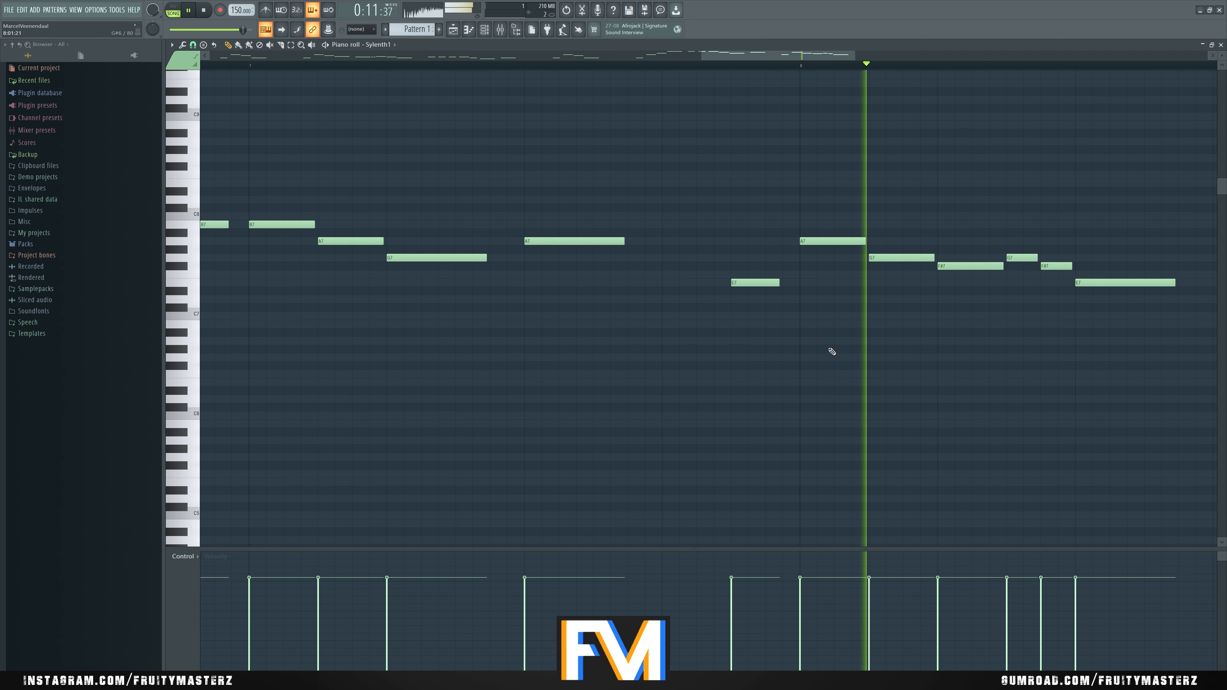
key(space)
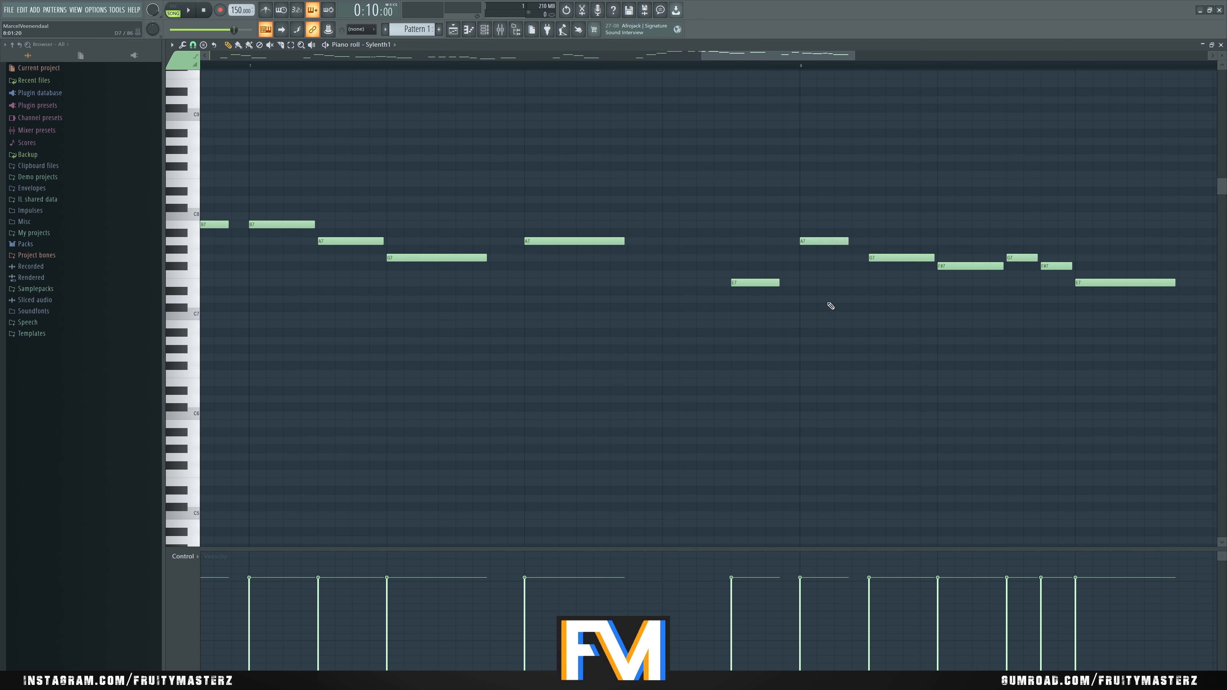
key(space)
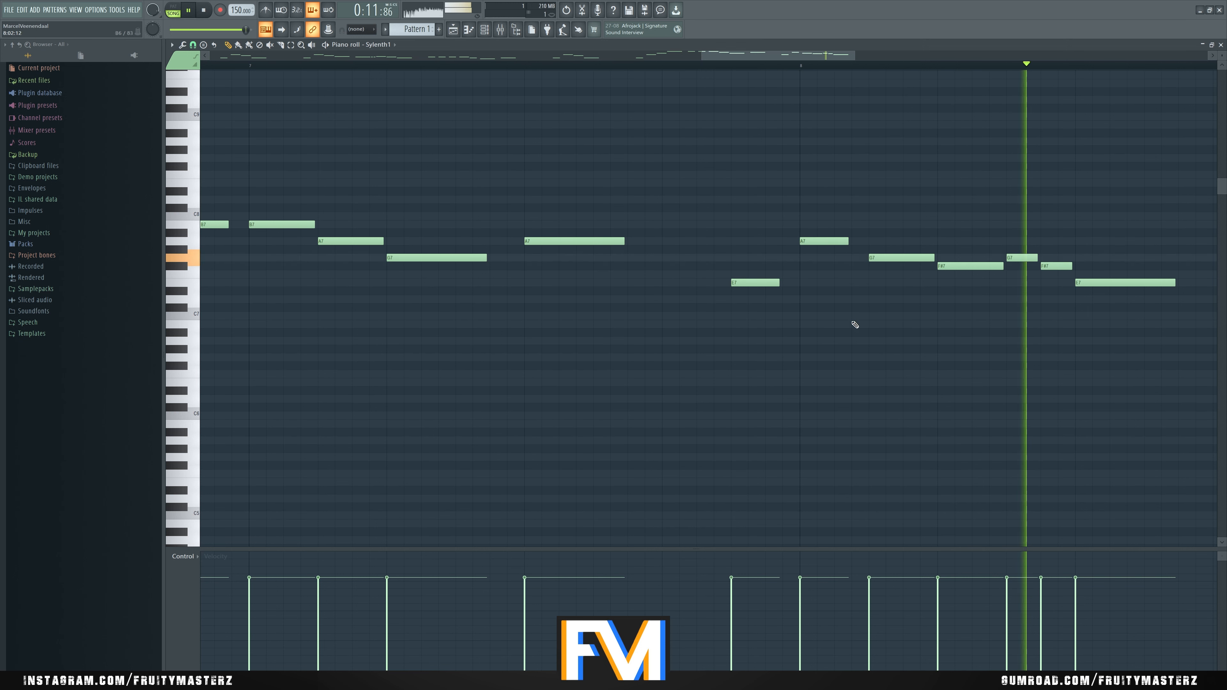
key(space)
key(space)
key(space)
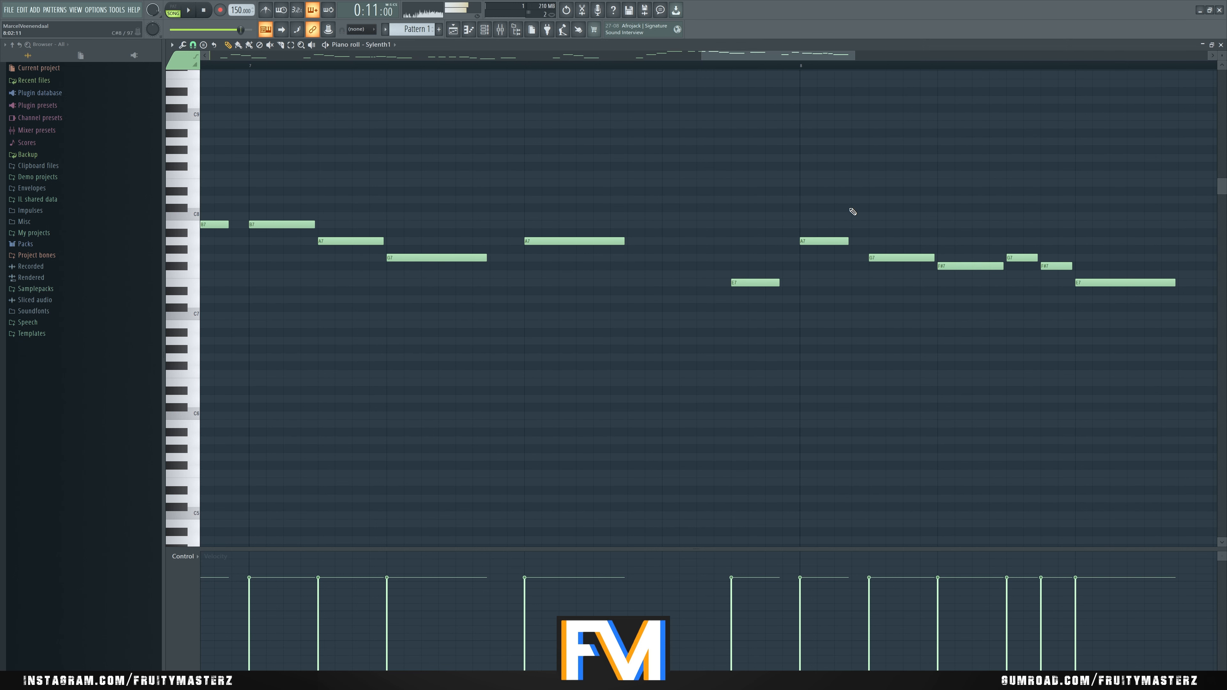
Step: Shorten the G7 at step 3 of bar 8 to about one and a half steps and replay the ending with the song
key(space)
key(space)
drag(934, 256, 919, 255)
key(space)
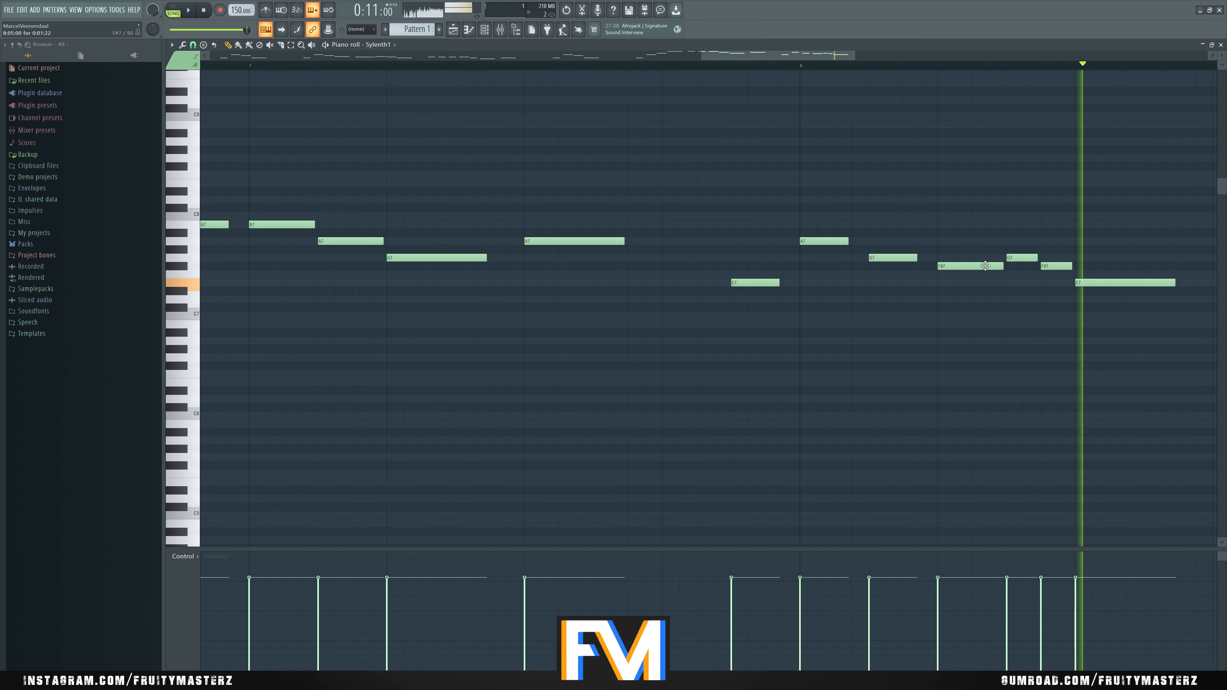
Step: Shorten the F#7 at step 5 of bar 8 to about one and a half steps and replay bar 8 with the song
key(space)
key(space)
key(space)
key(space)
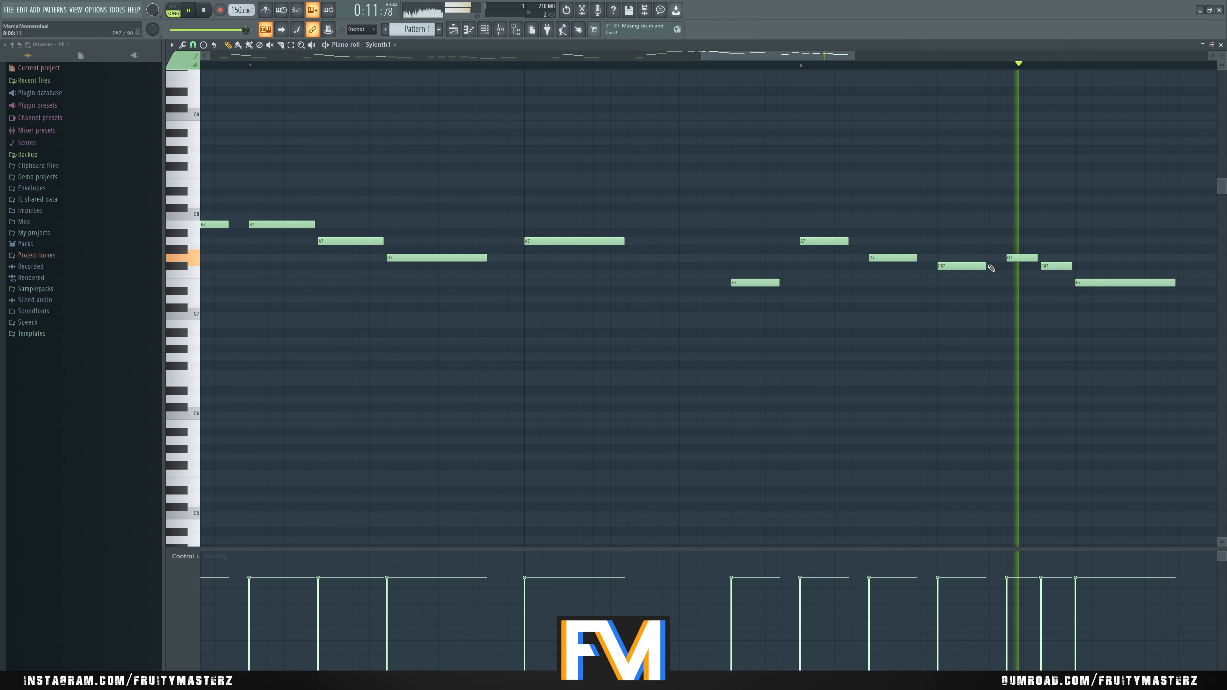
key(space)
key(space)
key(space)
Step: Display the complete eight-bar Sylenth1 melody in the piano roll and play it briefly with the reference song
drag(854, 56, 1208, 60)
click(1222, 45)
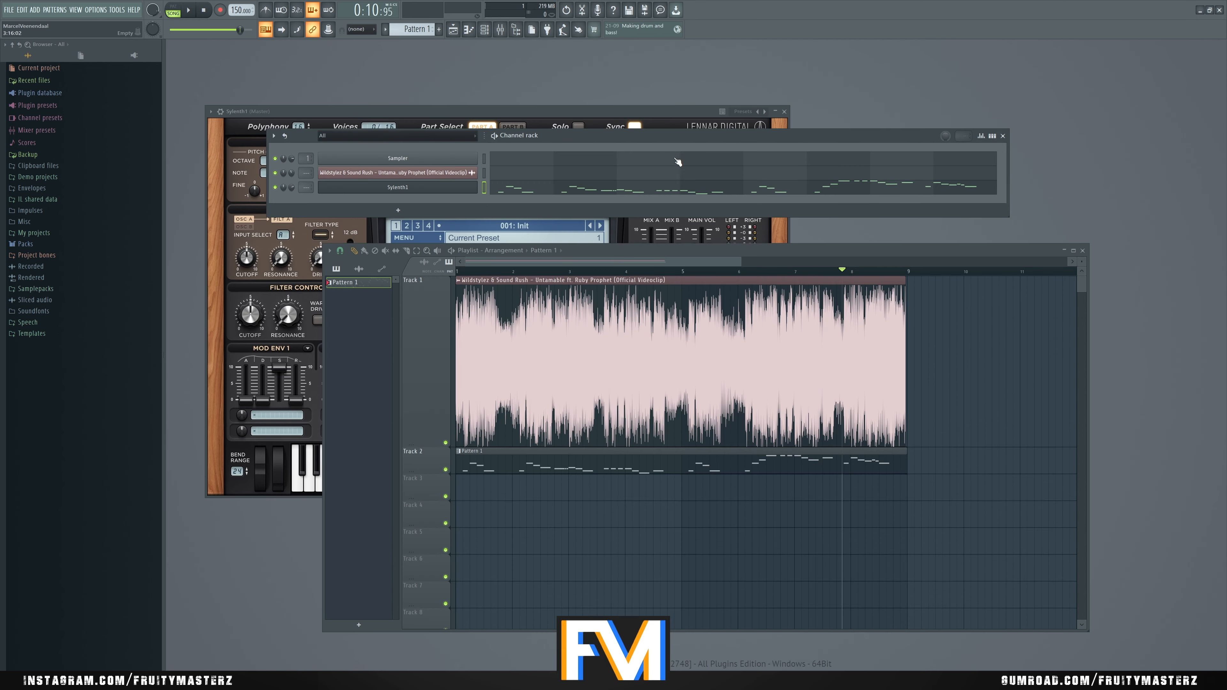
click(515, 198)
key(space)
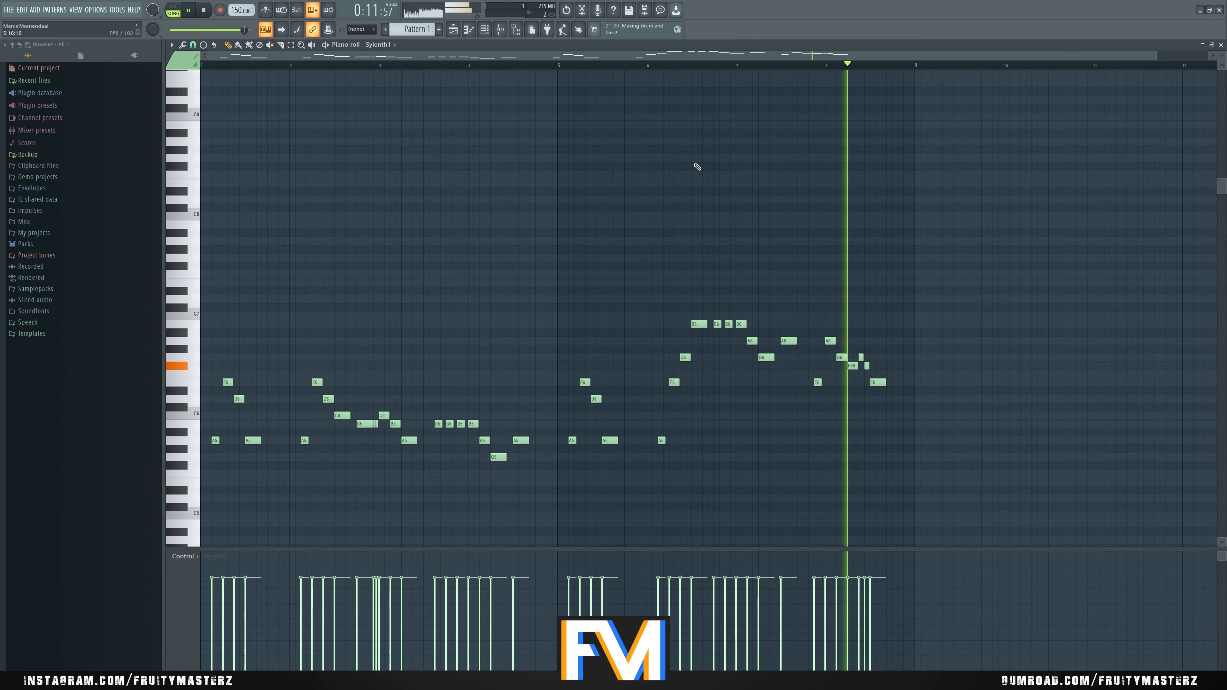
key(space)
Step: Switch to pattern mode and play the Sylenth1 melody on its own from the start
click(1220, 44)
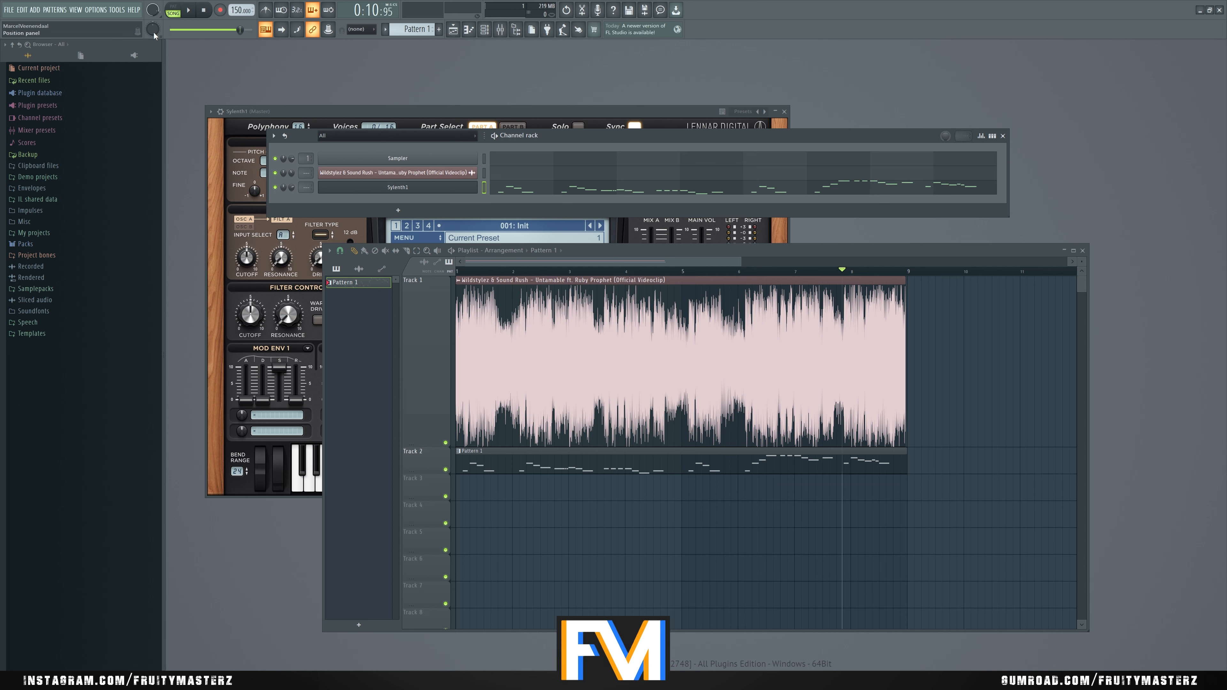
click(515, 190)
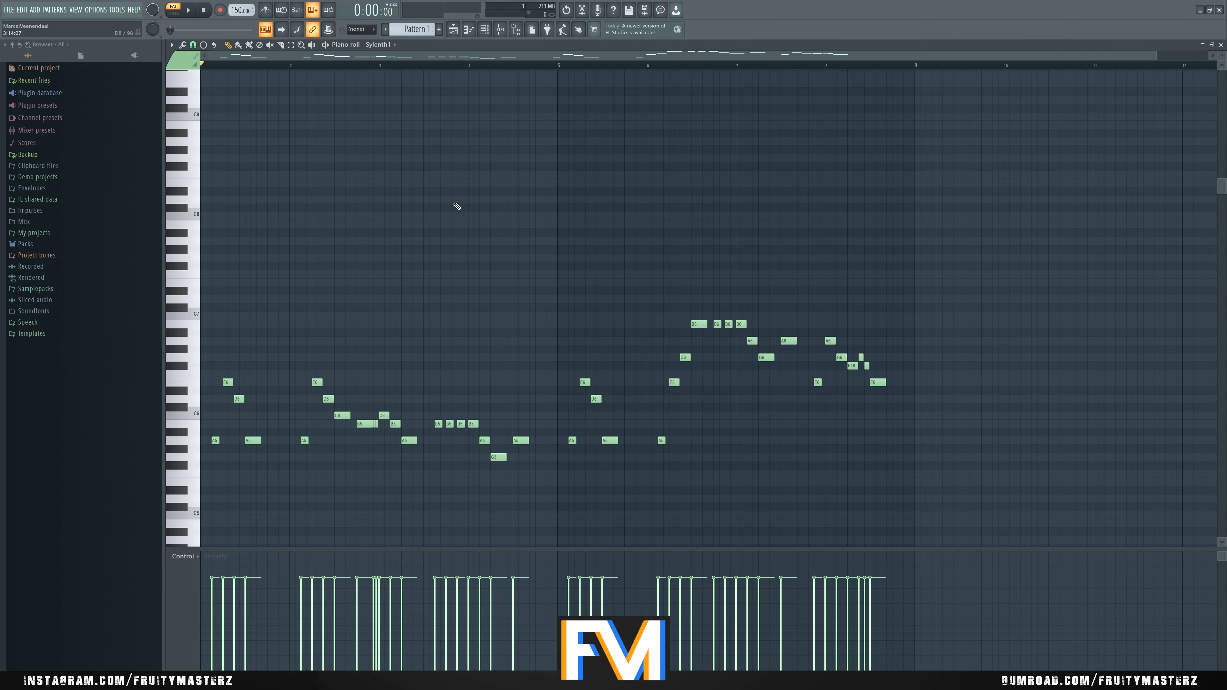
scroll(457, 206, down, 2)
key(space)
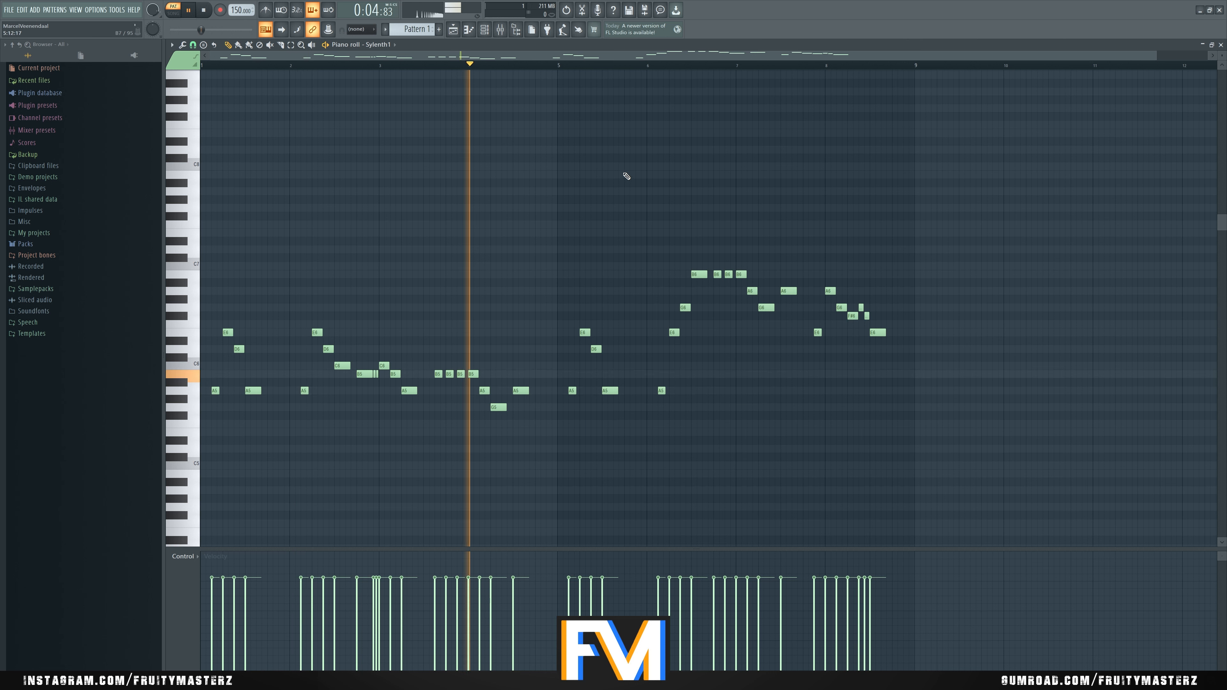
key(space)
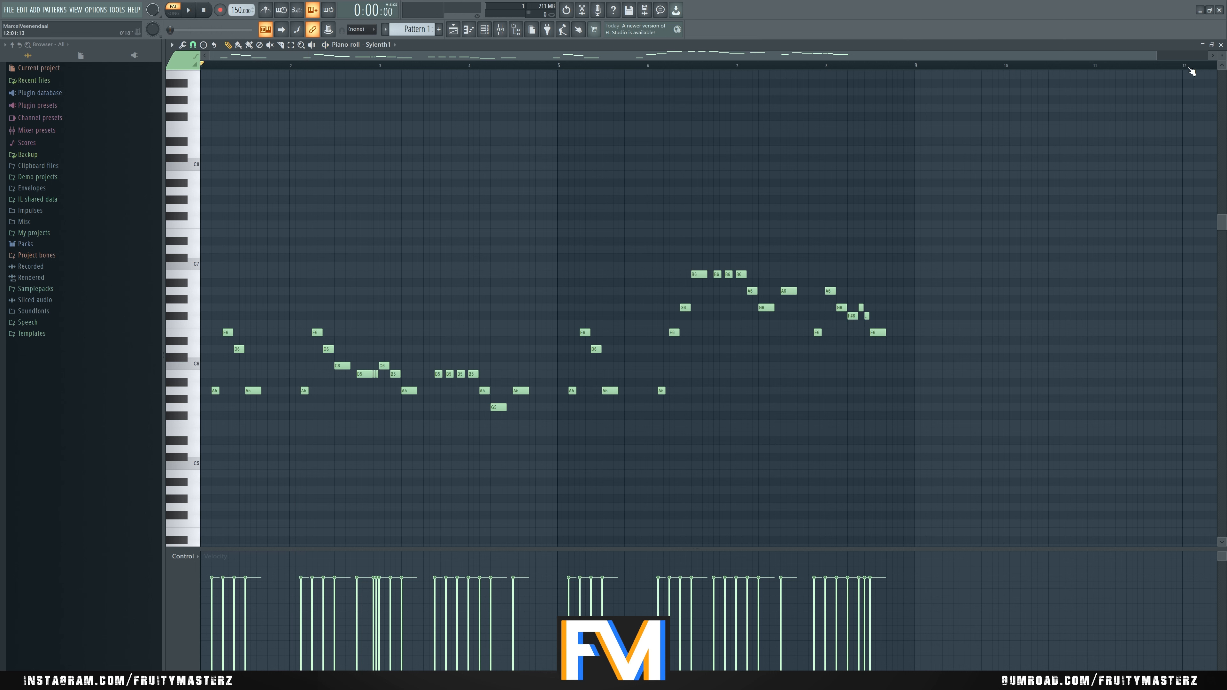
Step: Mute the Sylenth1 melody channel and add a second Sylenth1 instance in song mode
click(1221, 45)
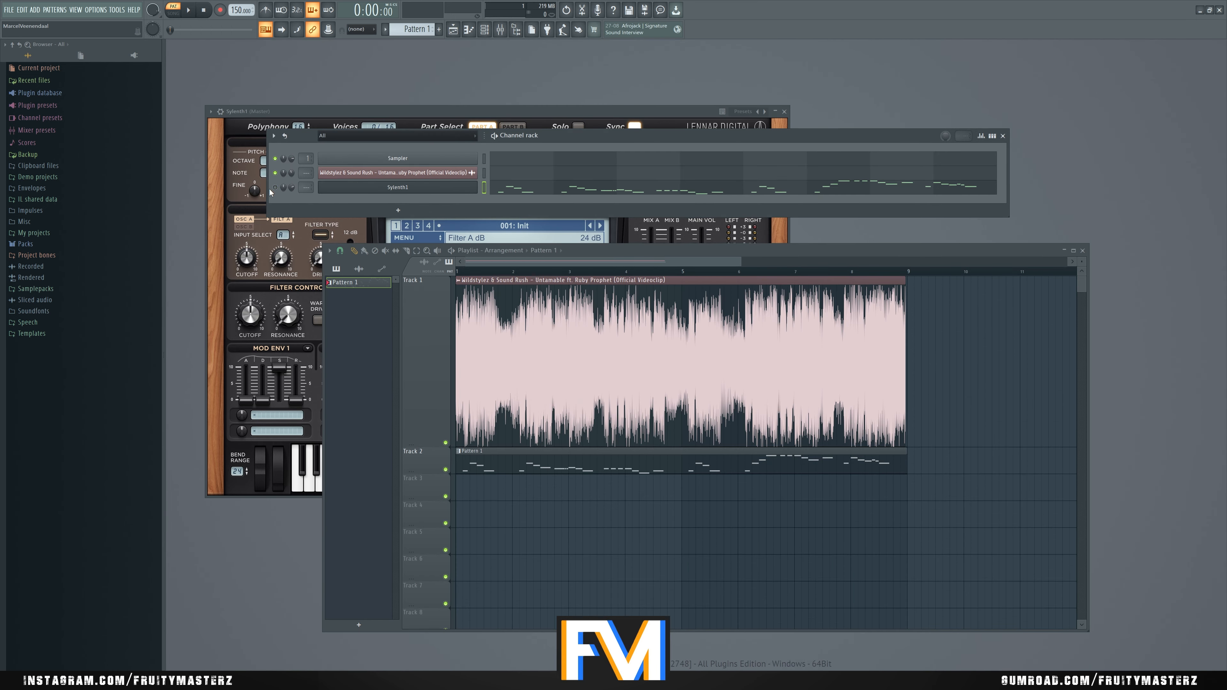
click(173, 13)
click(399, 210)
click(387, 532)
click(839, 138)
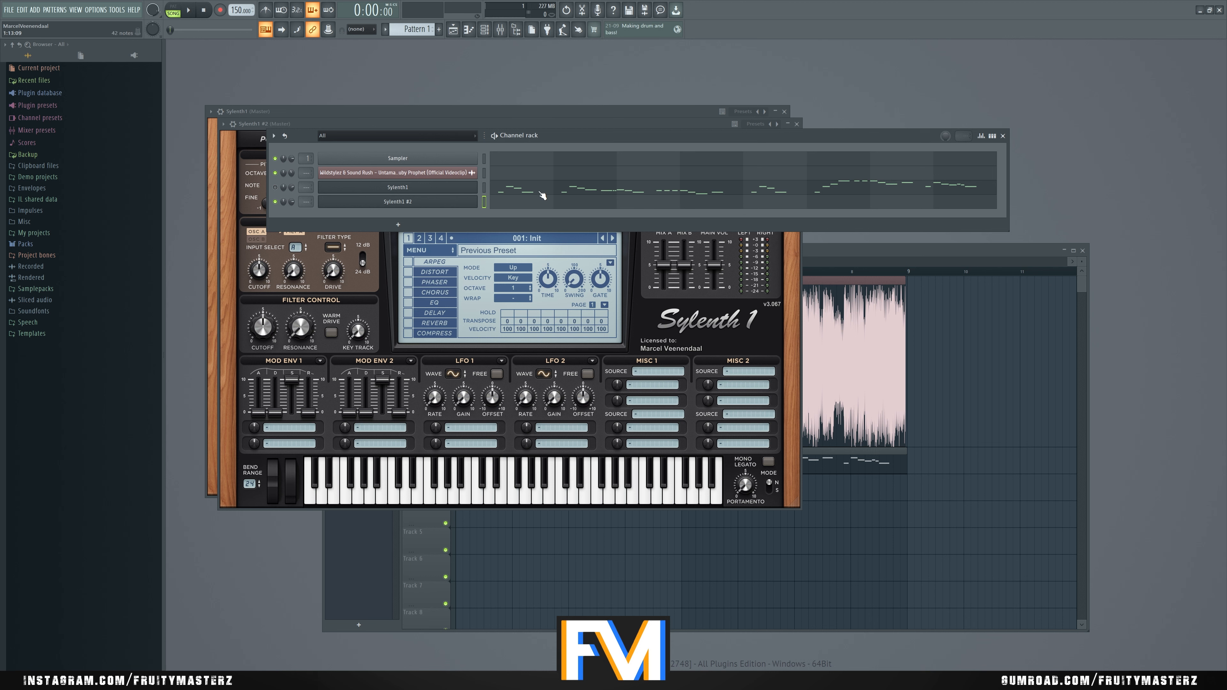
Step: Play the start of the song briefly and route the reference audio channel to mixer insert 1
key(space)
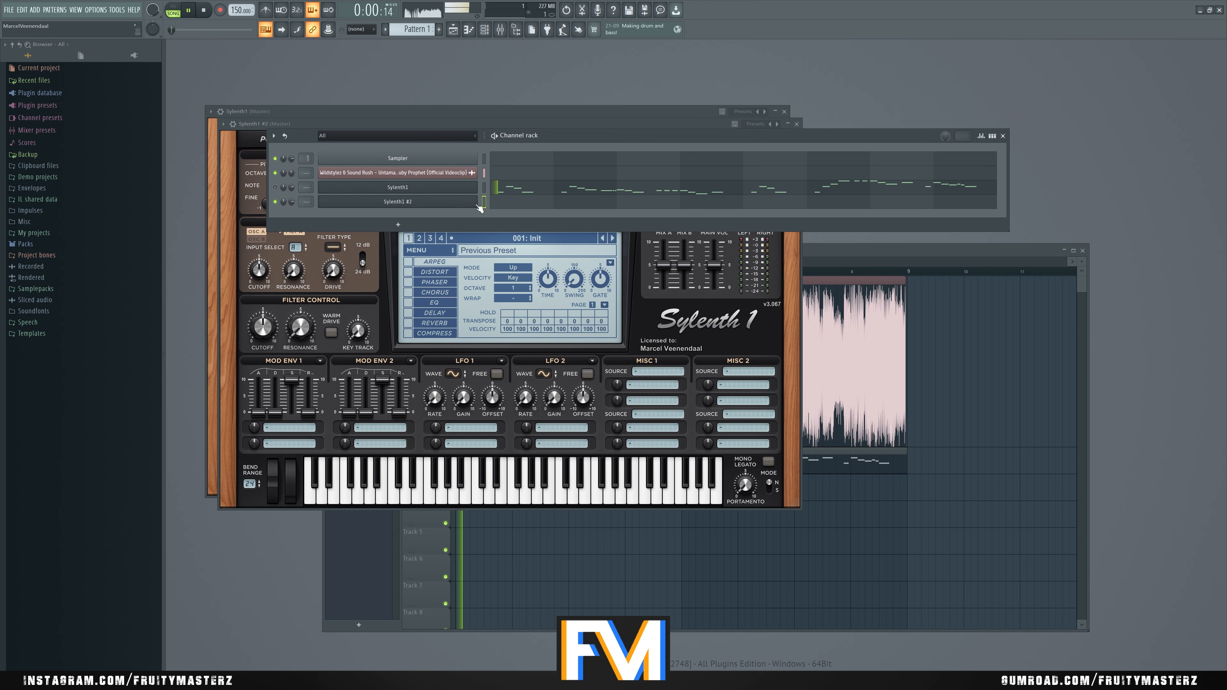
key(space)
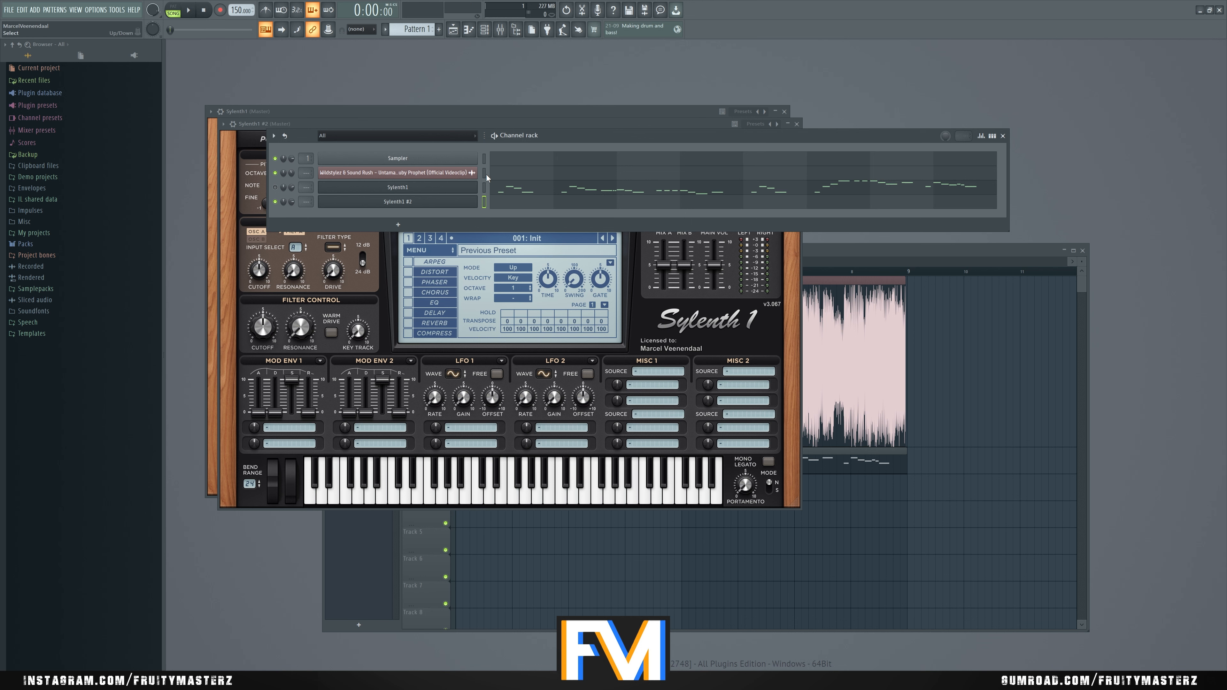
click(485, 175)
key(ctrl+l)
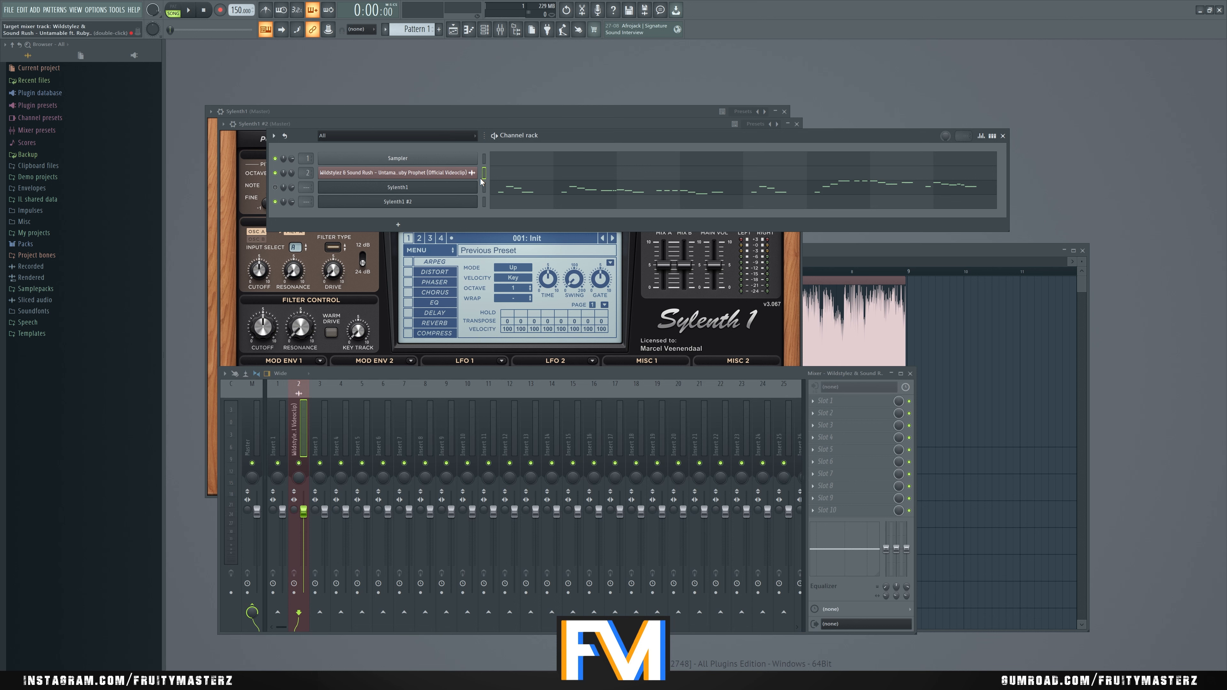
key(alt+Left)
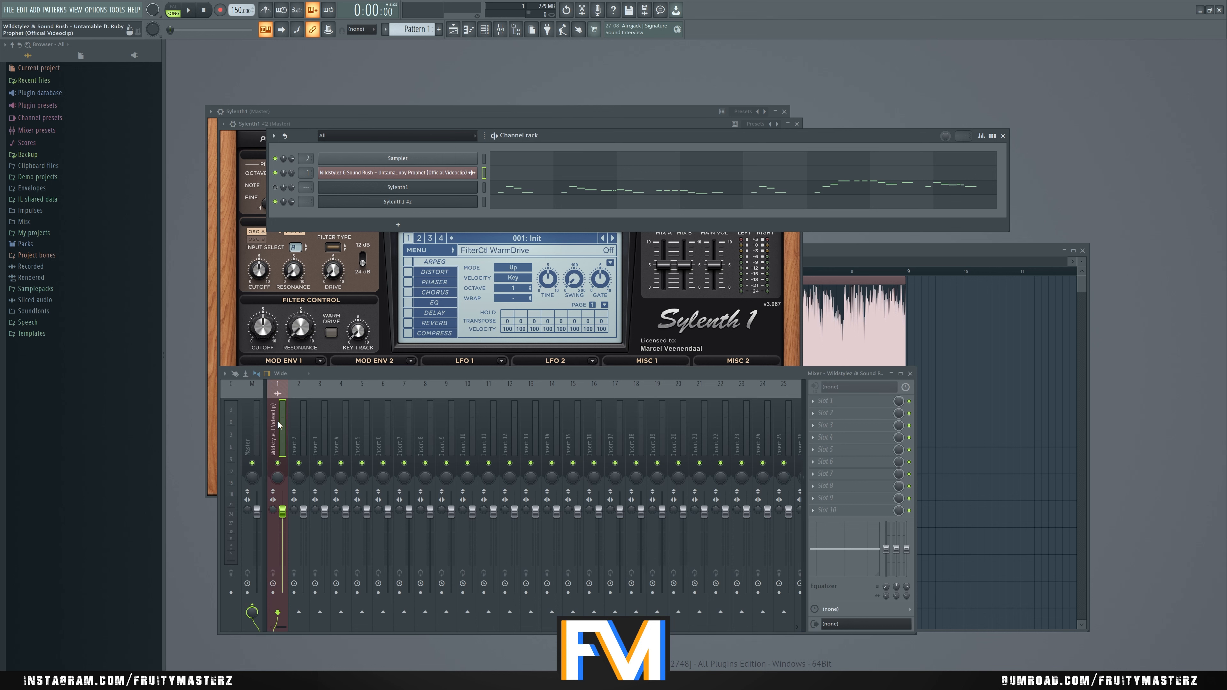
Step: Load FabFilter Pro-Q 3 on the reference song's insert and high-cut at about 152 Hz with a 96 dB/oct slope while listening
click(851, 407)
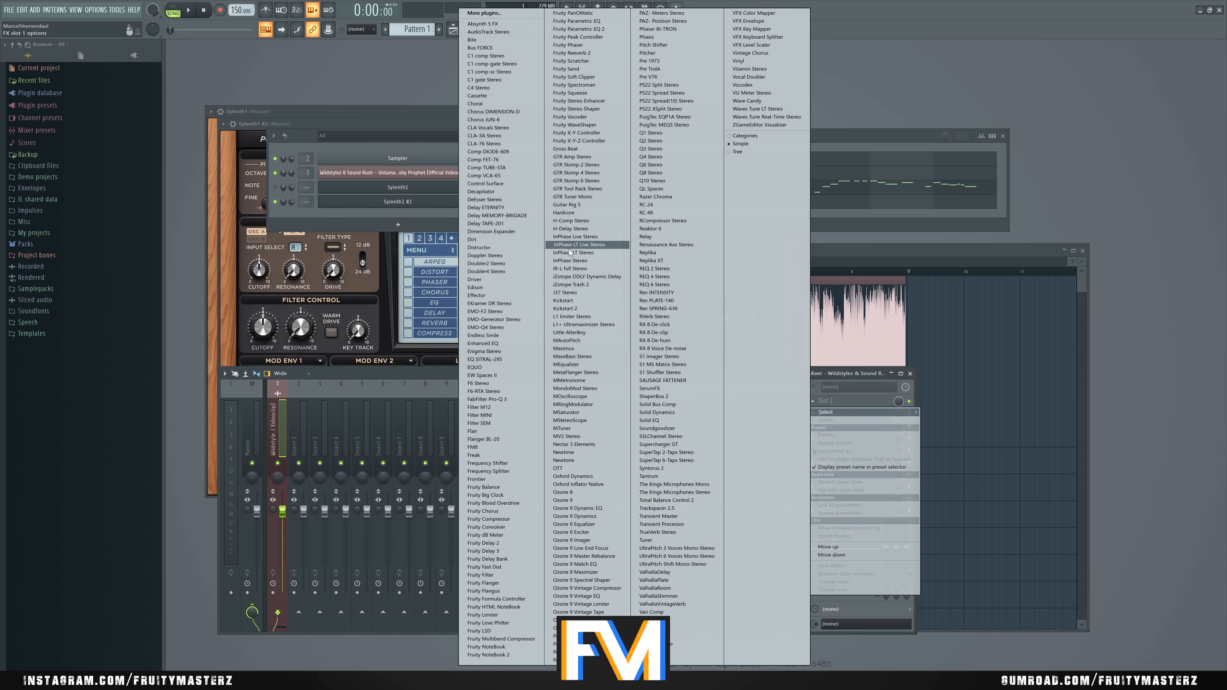
click(490, 400)
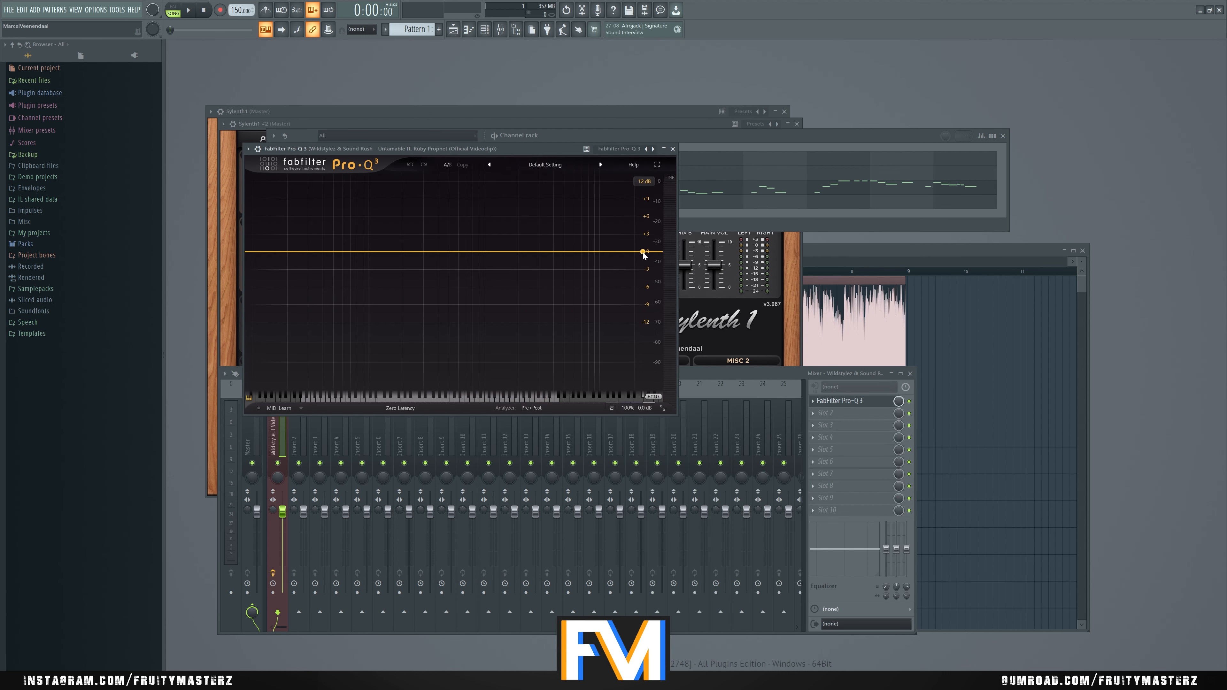
click(642, 253)
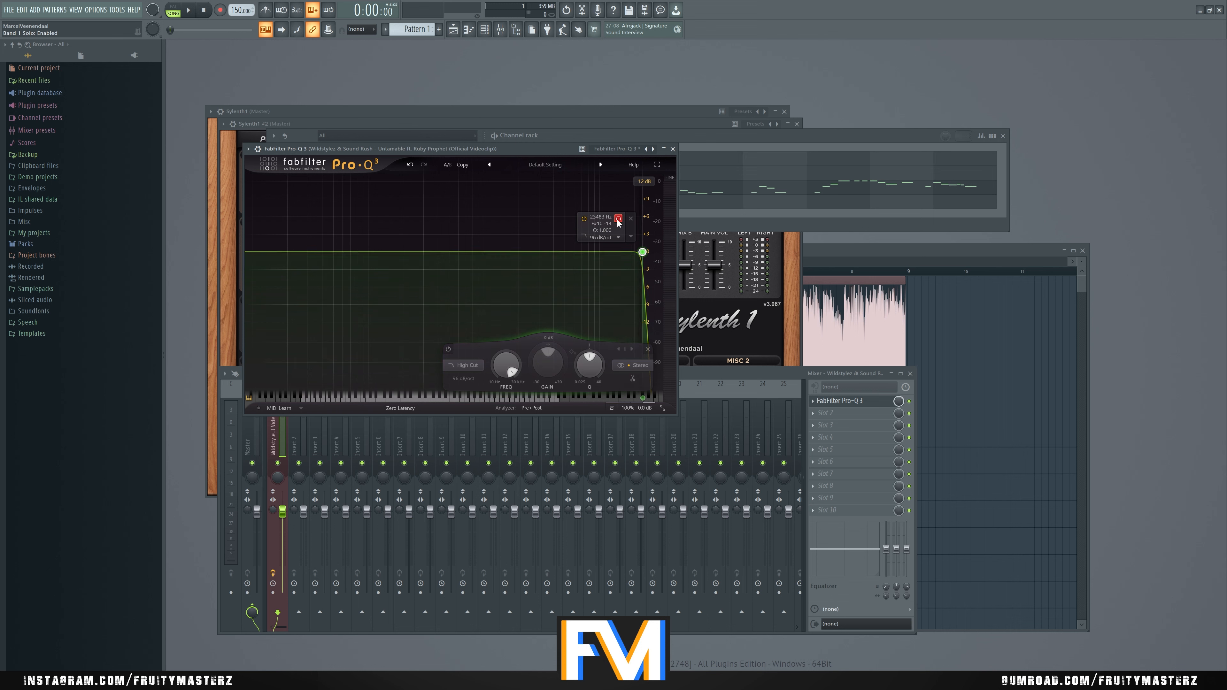
drag(643, 252, 390, 255)
key(space)
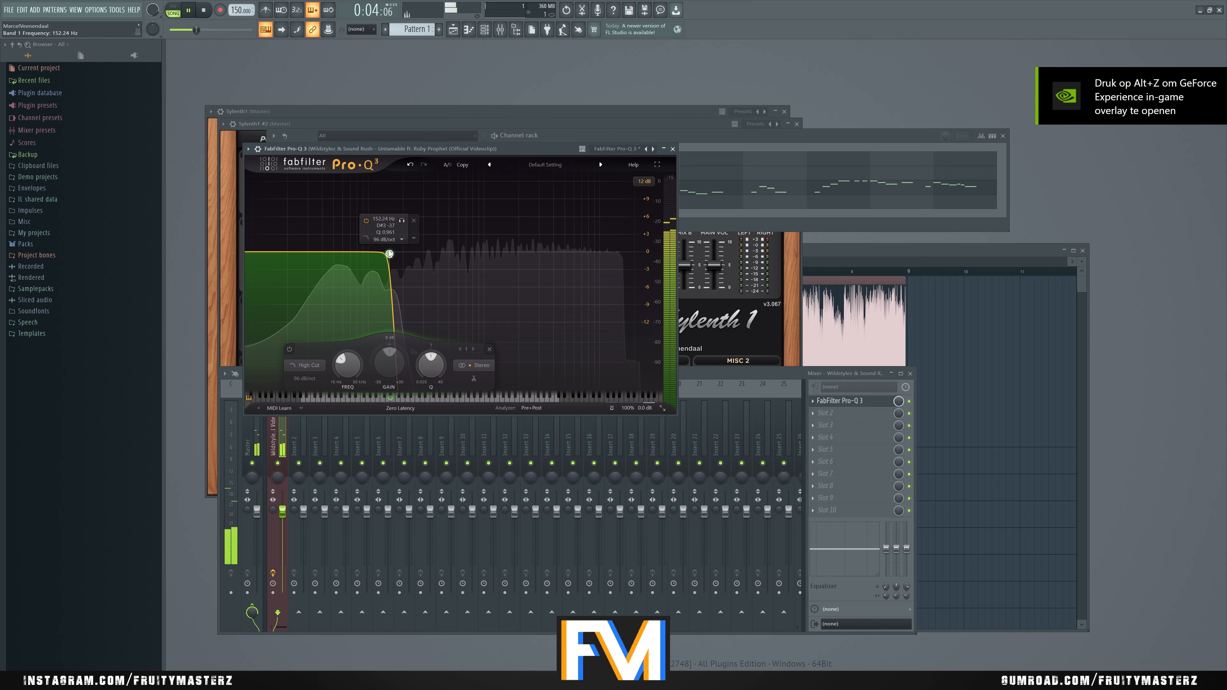
key(space)
Step: Add Fruity Fast Dist in the insert's second slot, adjust its pre-amp and compare distortion types A and B while playing, keeping type A
click(825, 418)
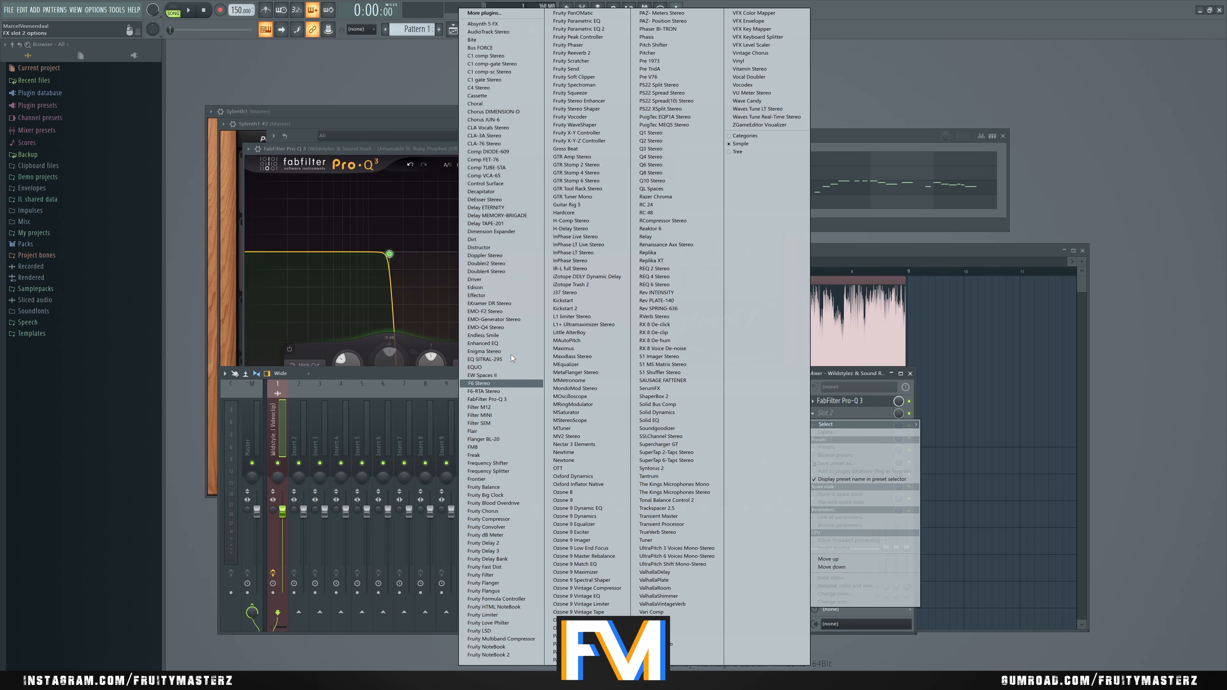
click(491, 570)
key(space)
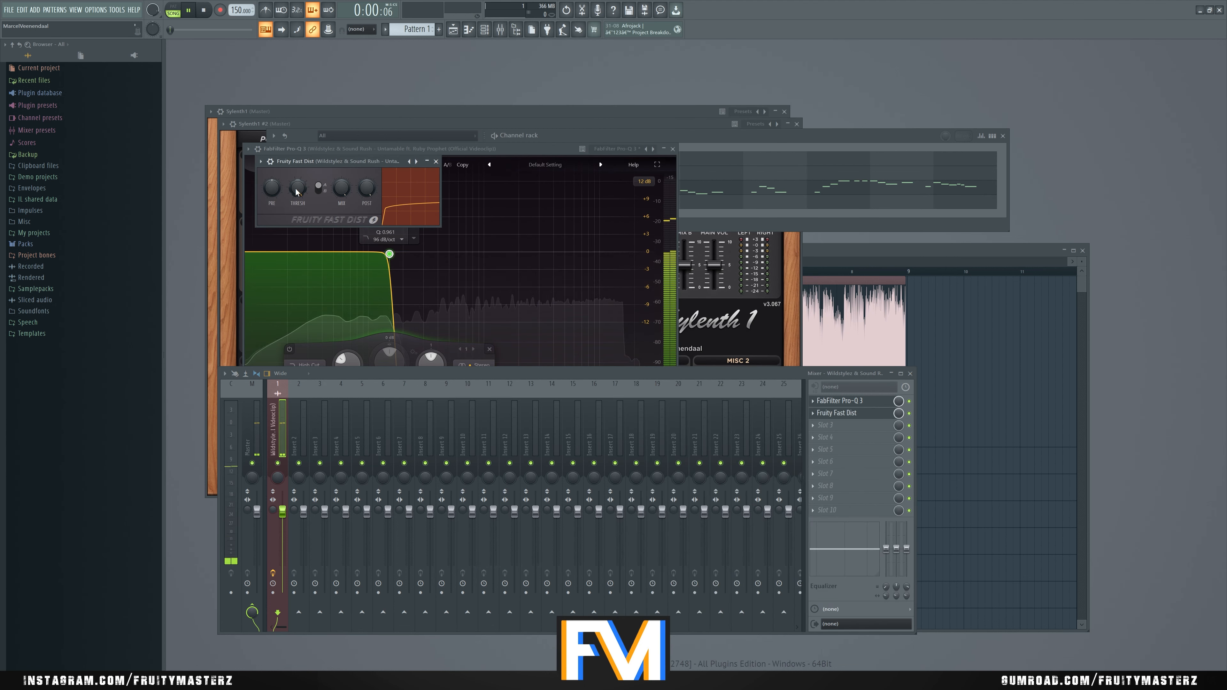
drag(272, 189, 297, 206)
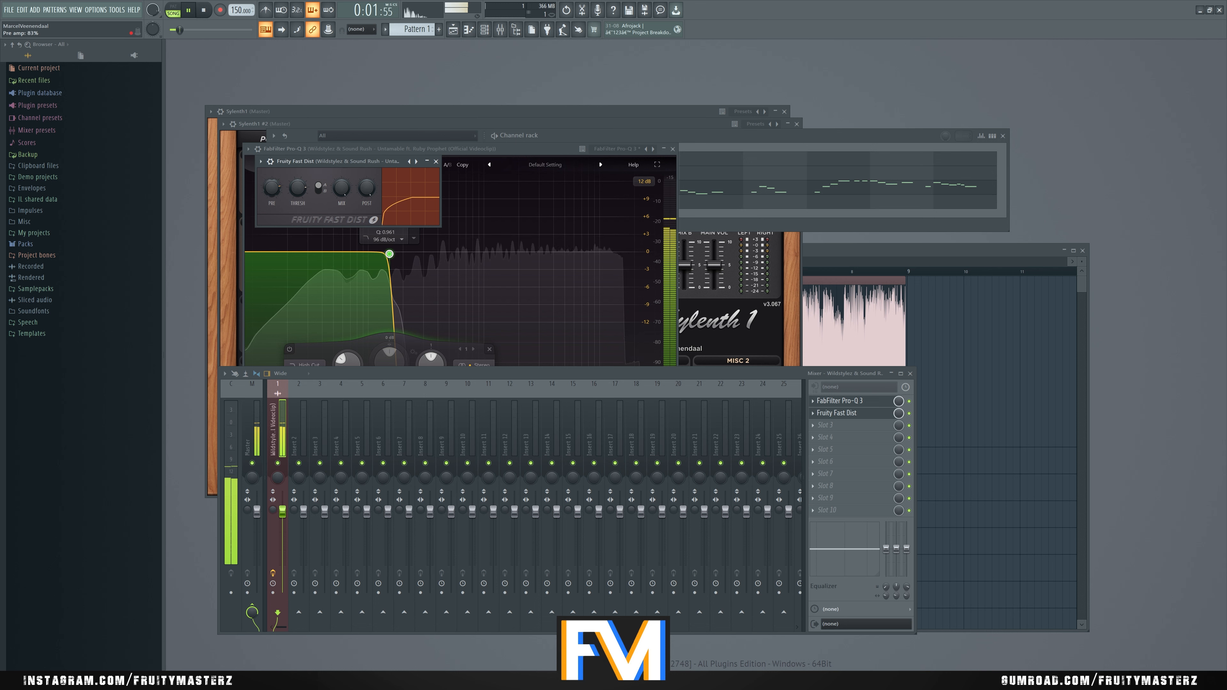
click(320, 193)
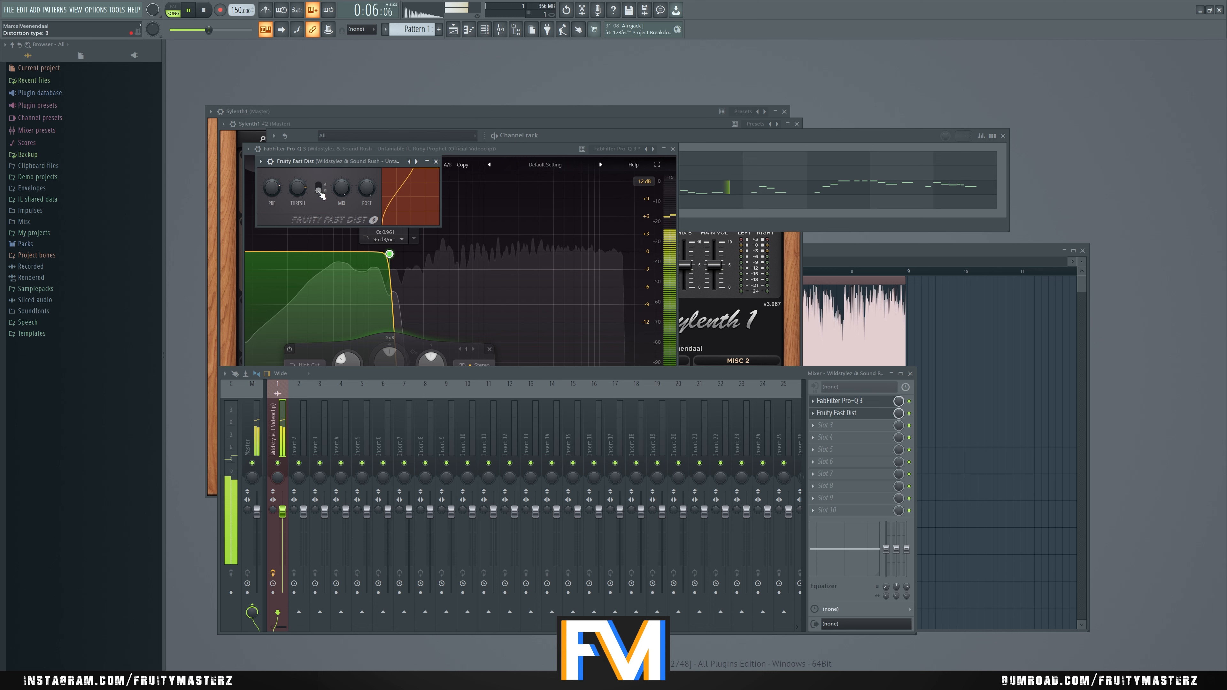
click(321, 192)
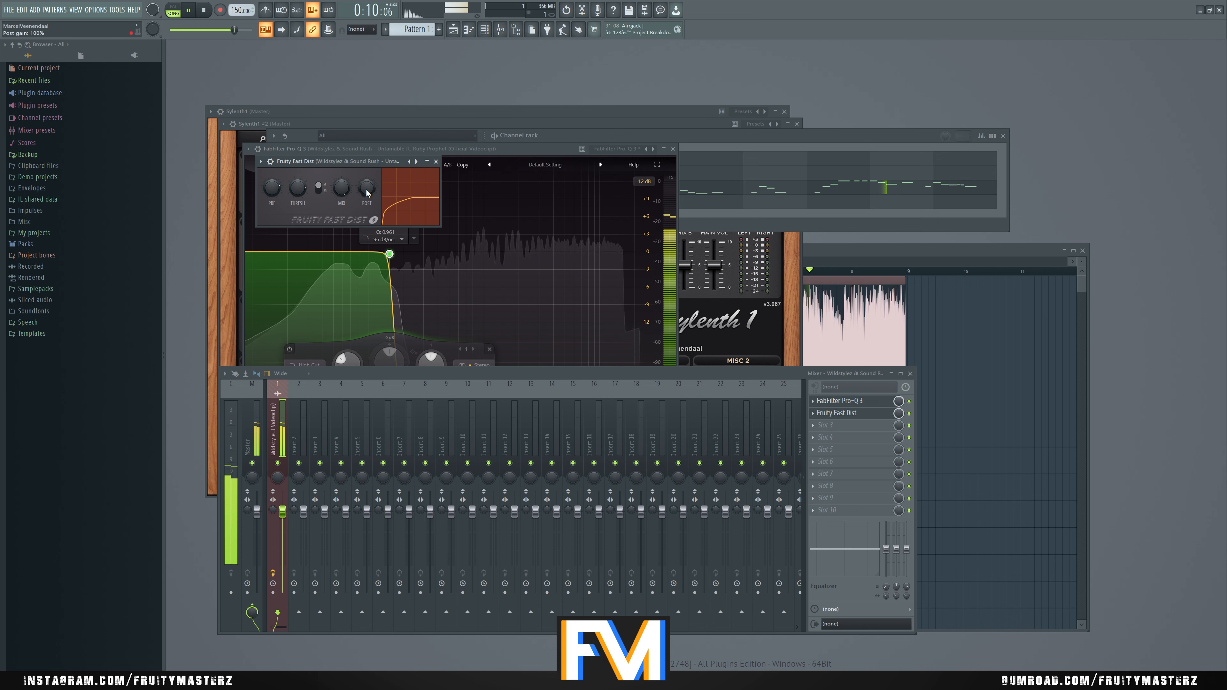
key(space)
Step: Draw a two-step F3 at the start of bar 1 in the second Sylenth1's piano roll and check it against the song
click(841, 132)
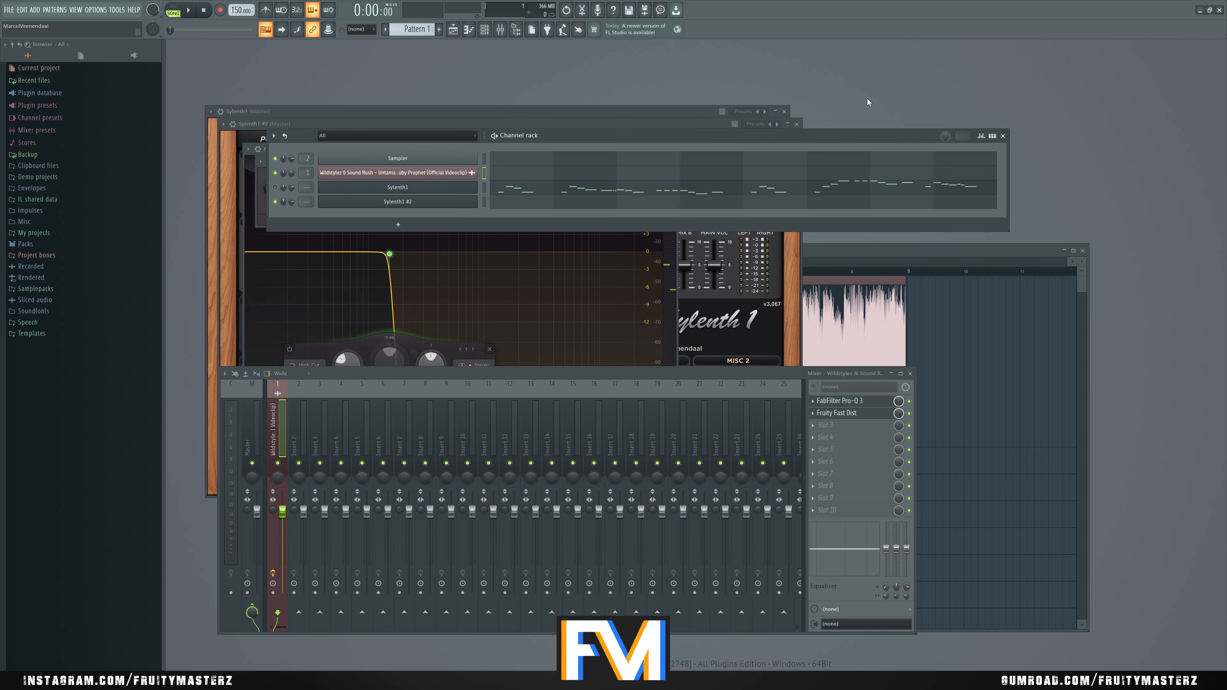
click(502, 198)
scroll(295, 357, down, 8)
mouse_move(229, 466)
mouse_down()
mouse_move(200, 507)
mouse_move(195, 473)
mouse_up()
scroll(206, 471, up, 4)
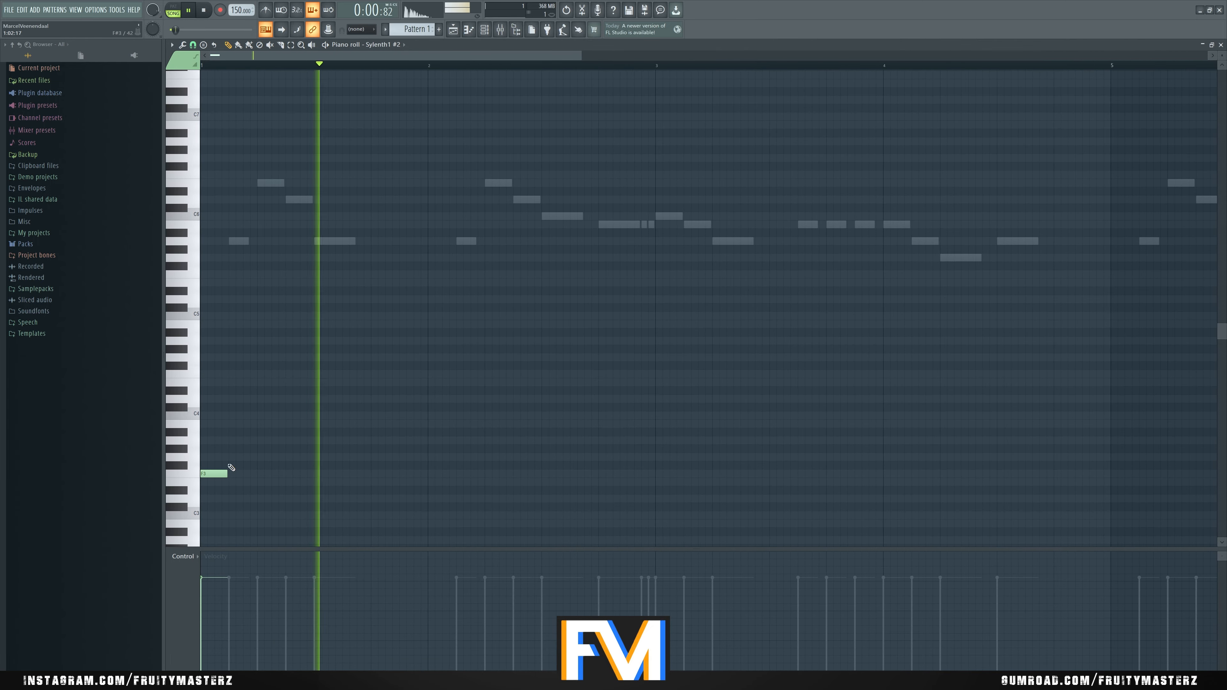
Step: Reopen the second Sylenth1's piano roll and lengthen the F3 bass note to fill bar 1 while checking it with the song
click(1221, 45)
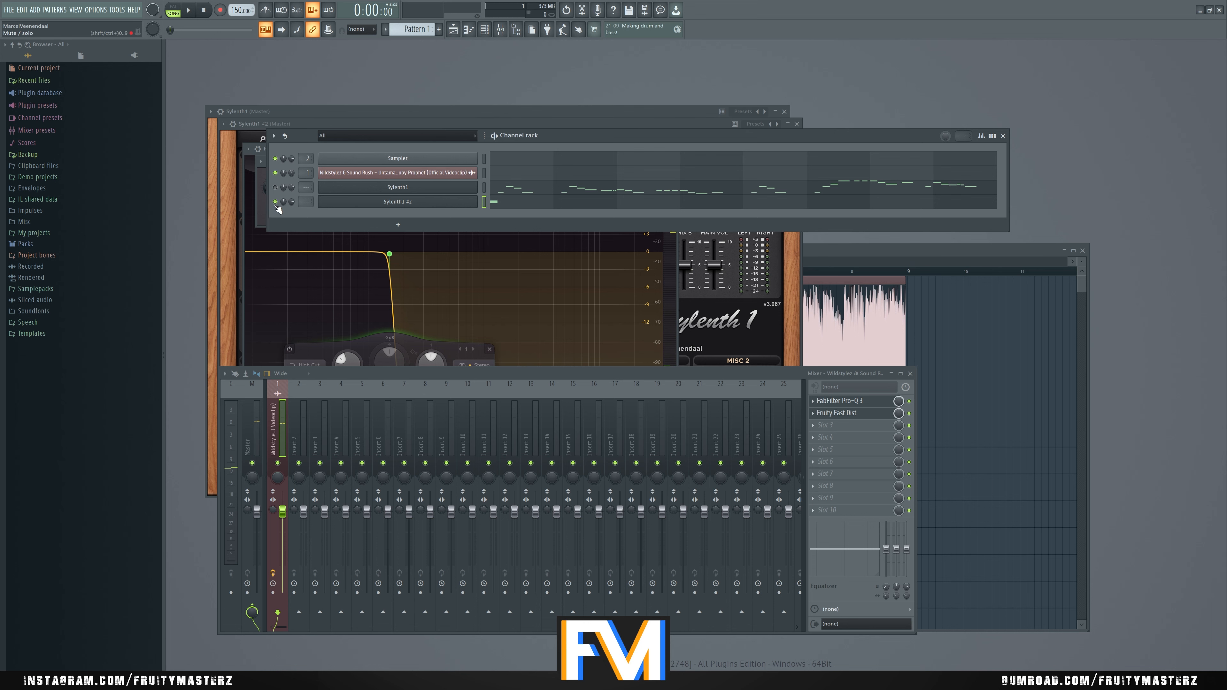
click(515, 206)
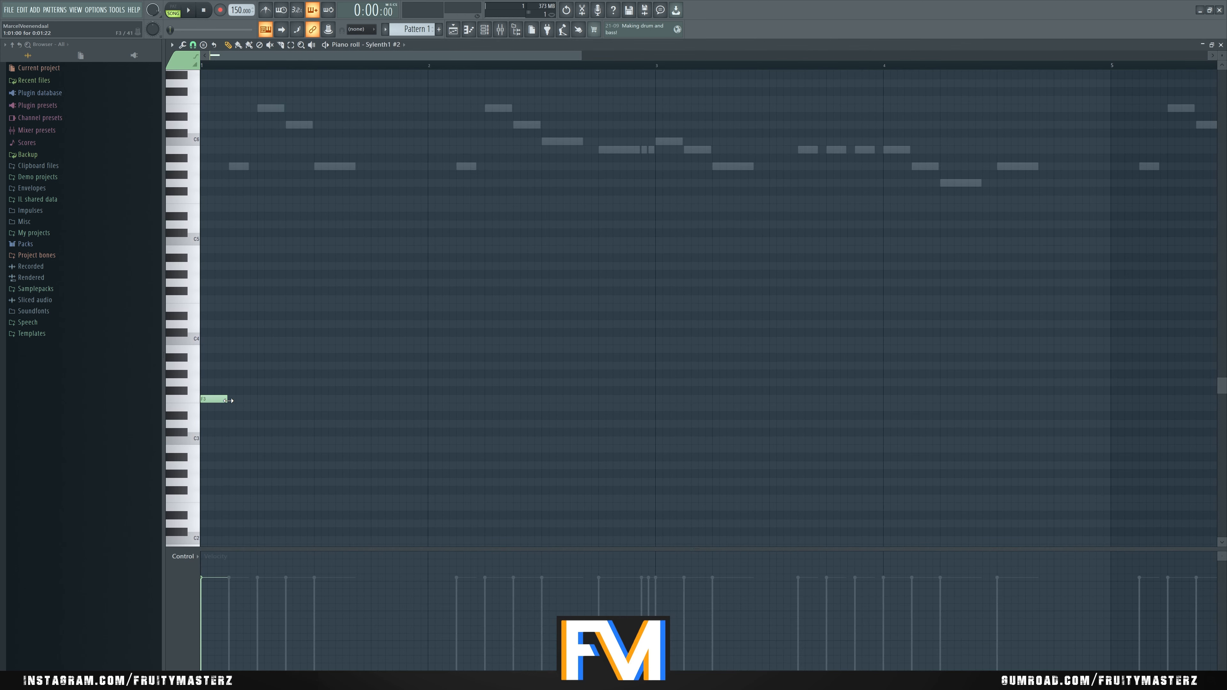
key(space)
drag(233, 398, 423, 405)
key(space)
scroll(431, 401, up, 4)
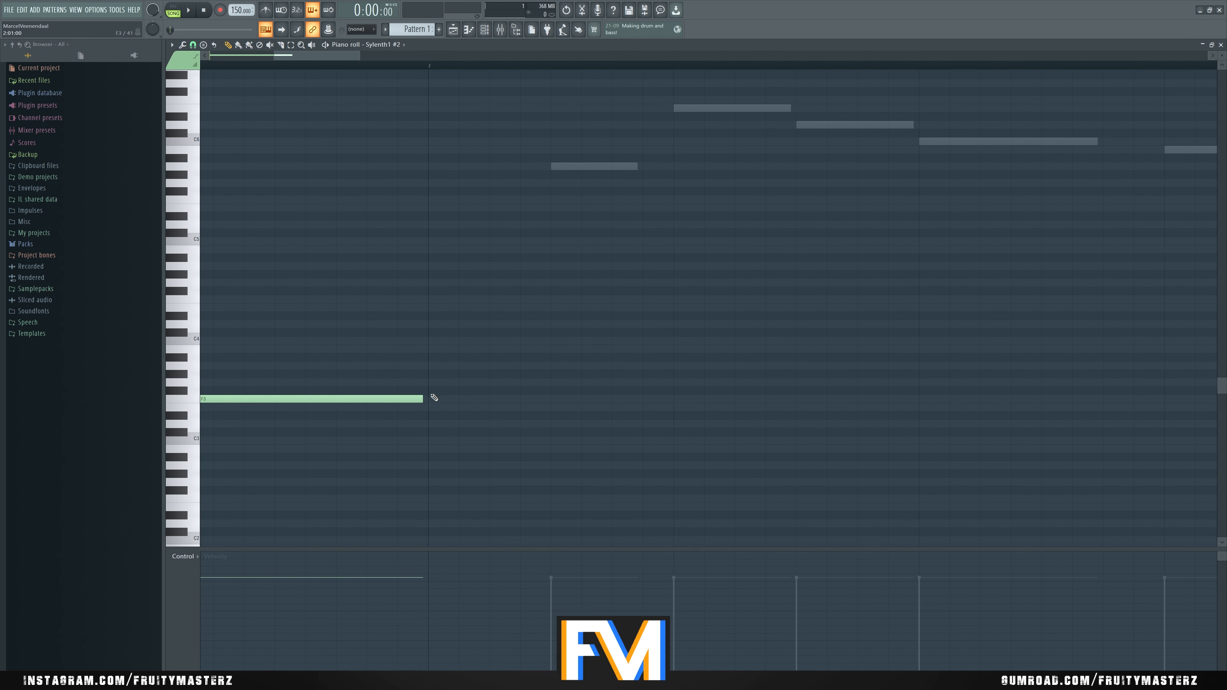
Step: Add half-bar C4 and G3 bass notes in bar 2 and a full-bar A3 in bar 3, then play them with the song
click(432, 348)
drag(433, 338, 578, 366)
scroll(431, 340, down, 4)
key(space)
key(space)
key(space)
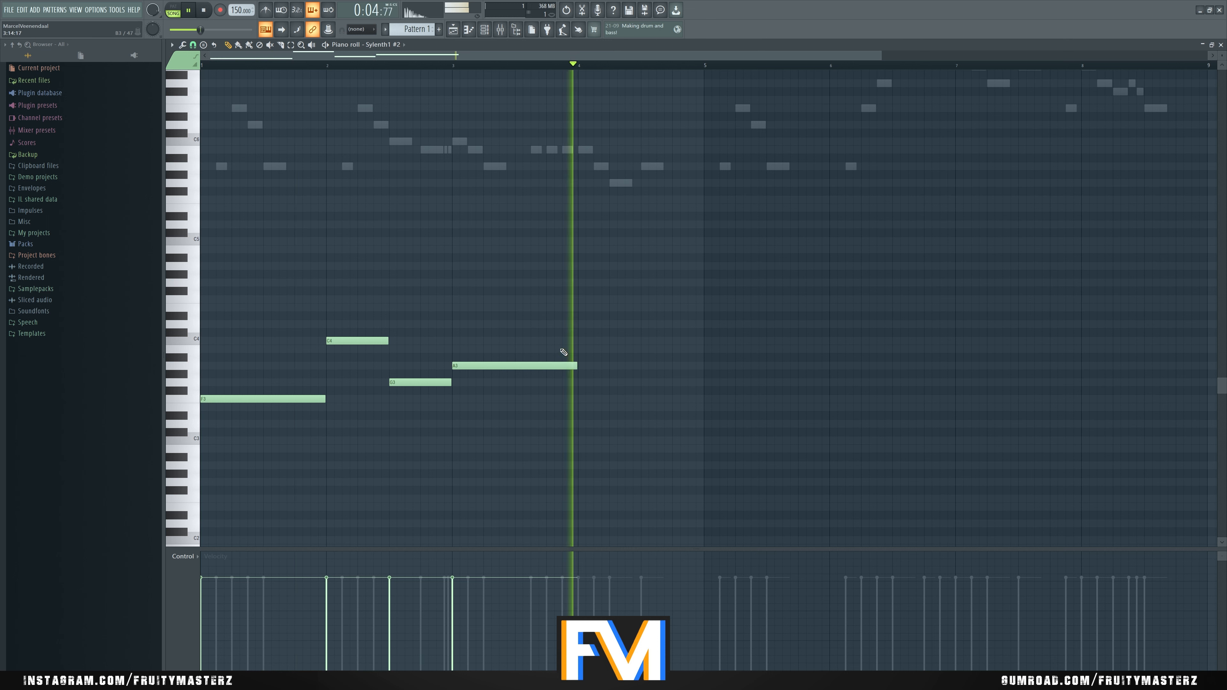
Step: Add a half-bar E3 and a half-bar A3 to bar 4 of the bassline and play it with the song
key(space)
click(581, 413)
drag(583, 415, 582, 407)
drag(706, 407, 640, 408)
click(643, 366)
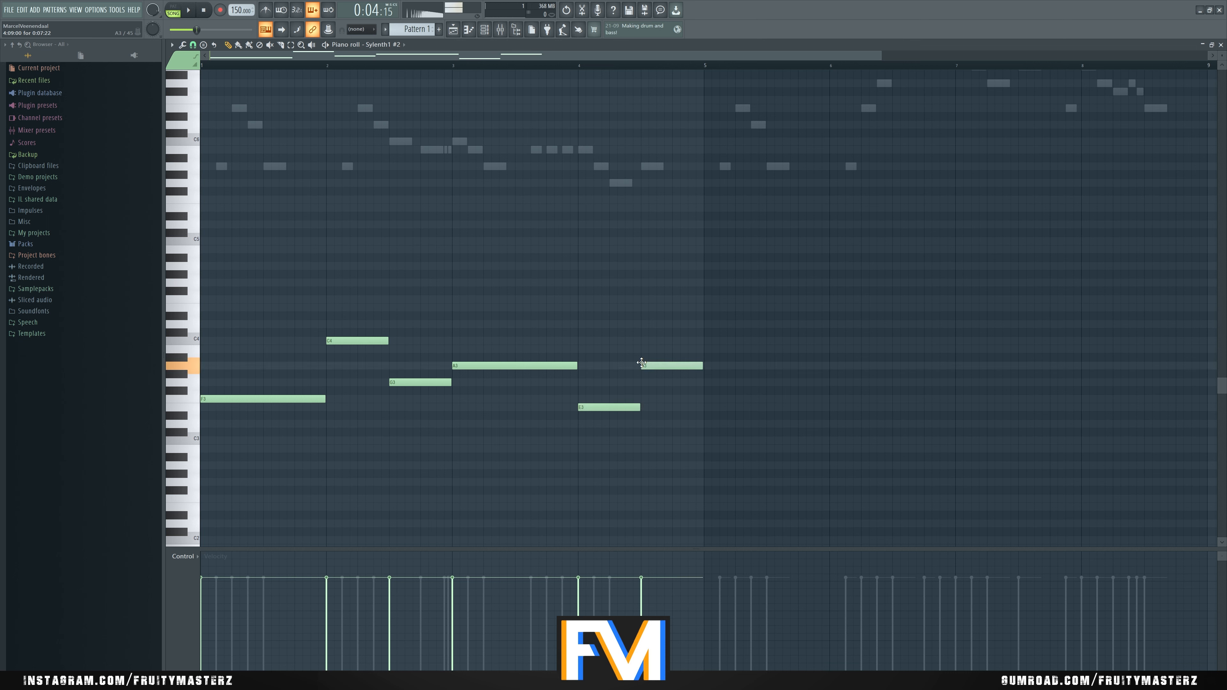
key(space)
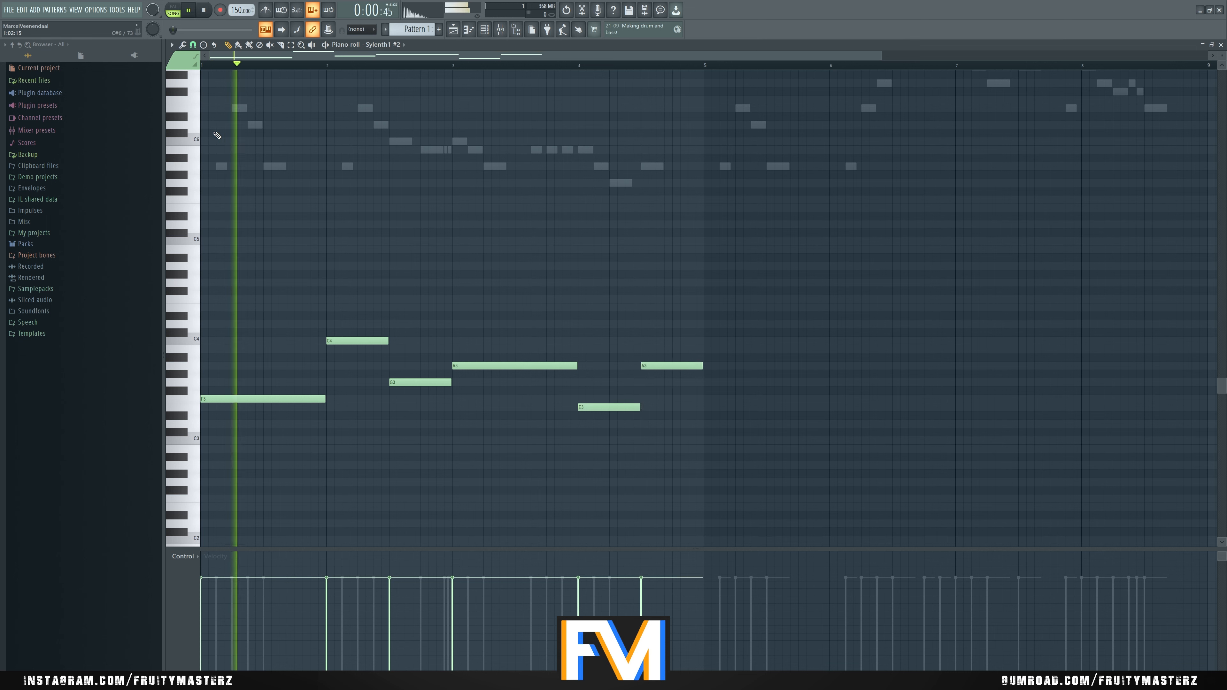
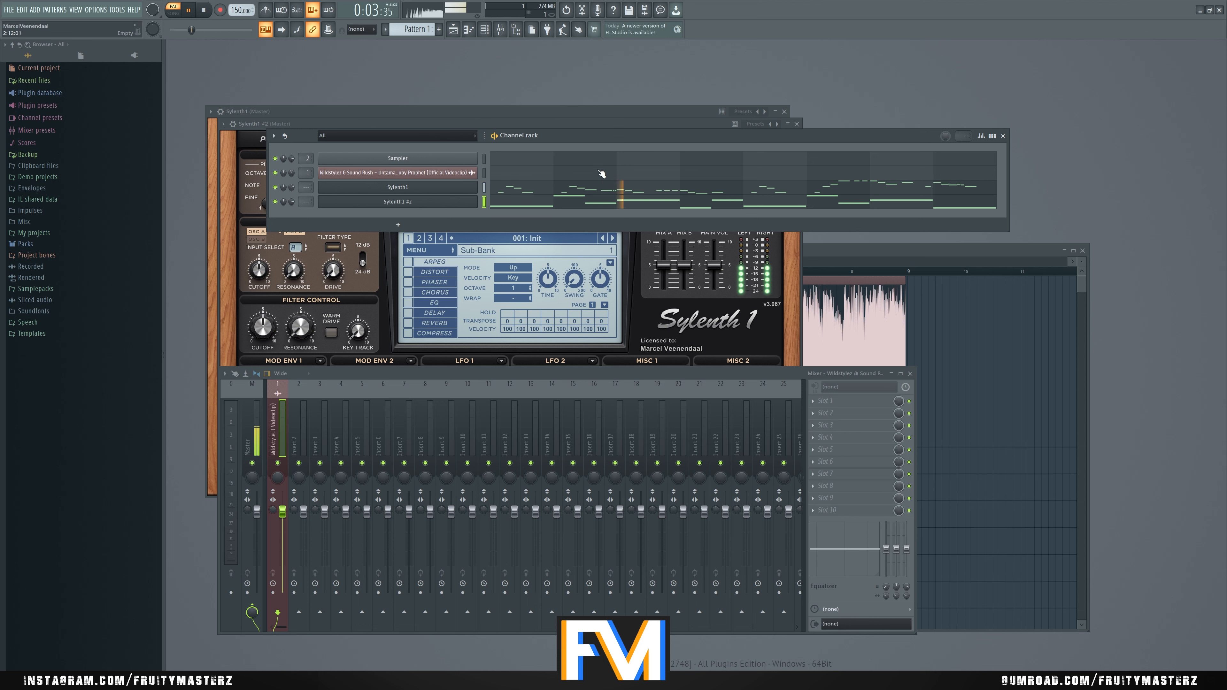
Step: Review the second Sylenth1's bass notes in the piano roll and play melody and bassline together in pattern mode
key(space)
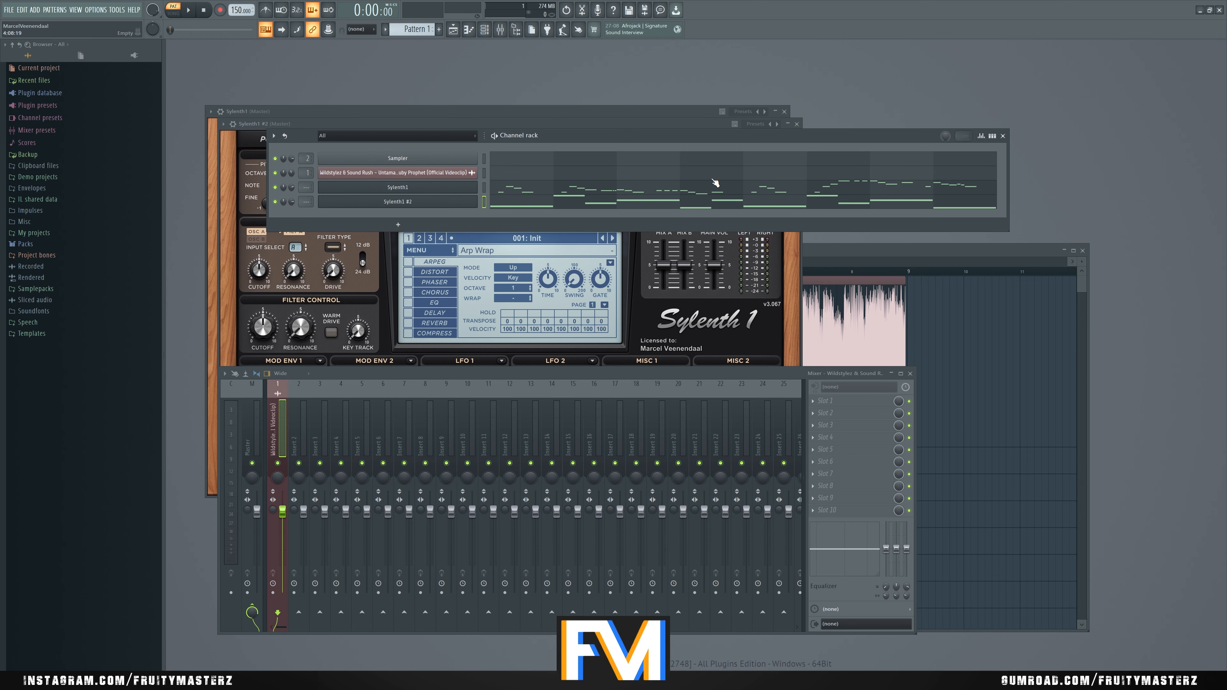
click(626, 205)
scroll(340, 380, down, 2)
right_click(485, 183)
right_click(484, 183)
click(1221, 45)
key(space)
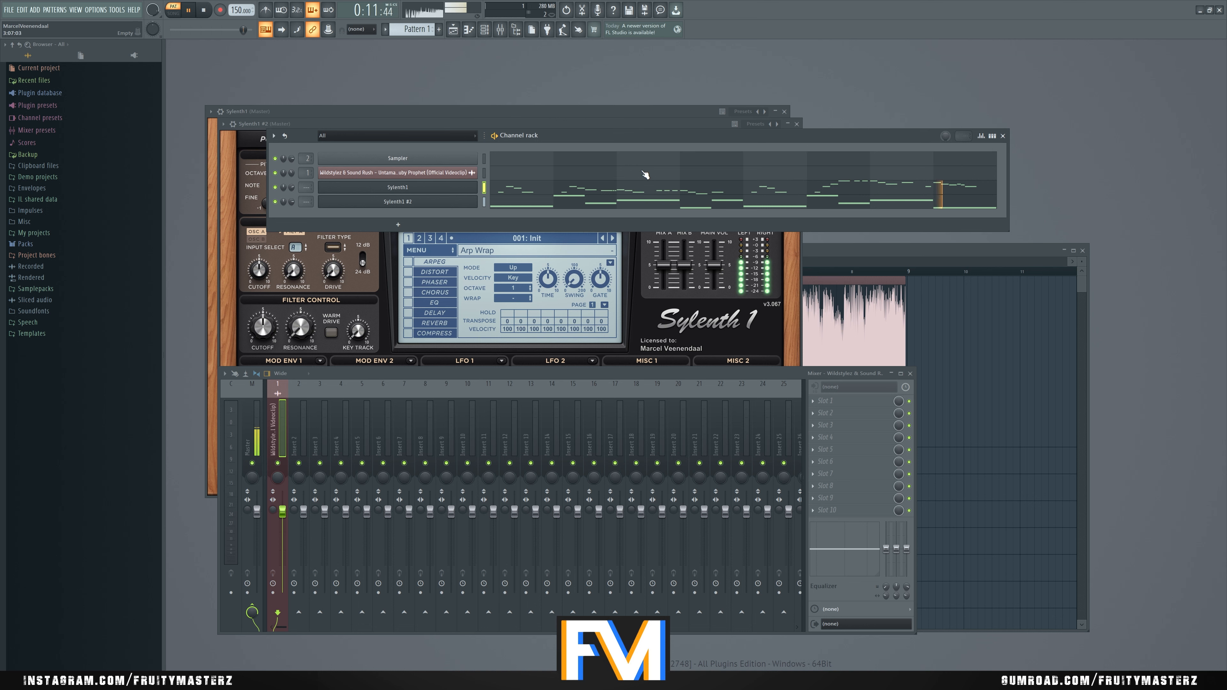
key(space)
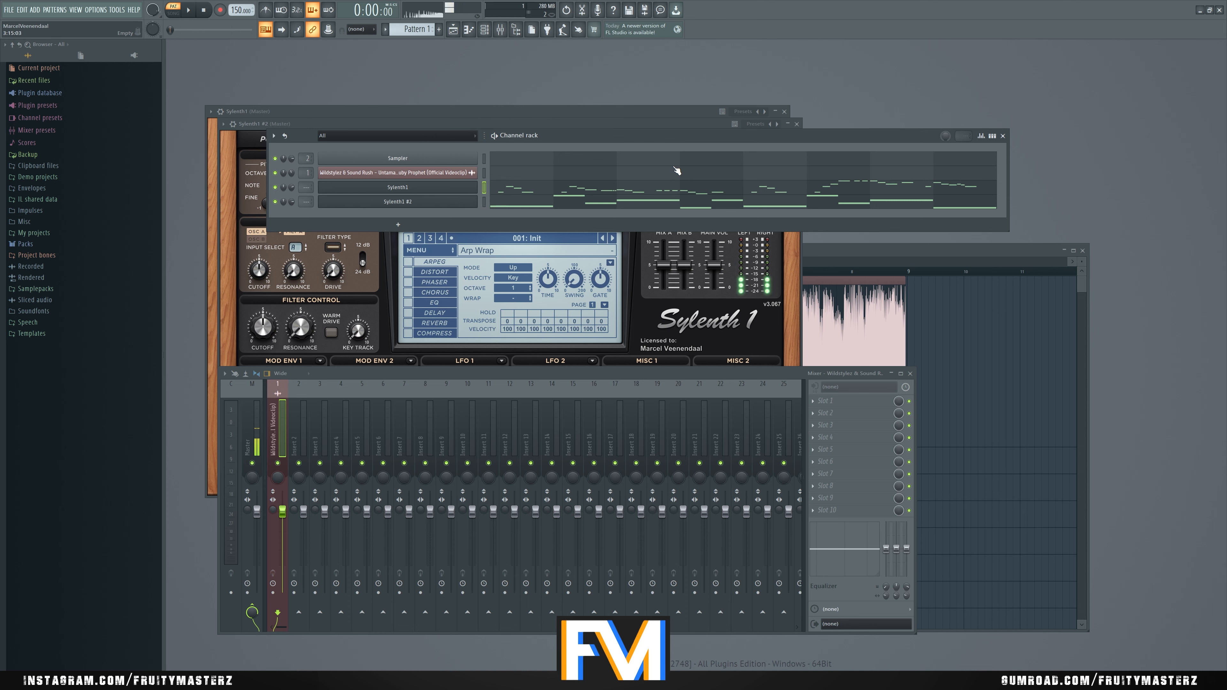
Step: Look over the second Sylenth1's bass notes in its piano roll, then return to the playlist
click(852, 196)
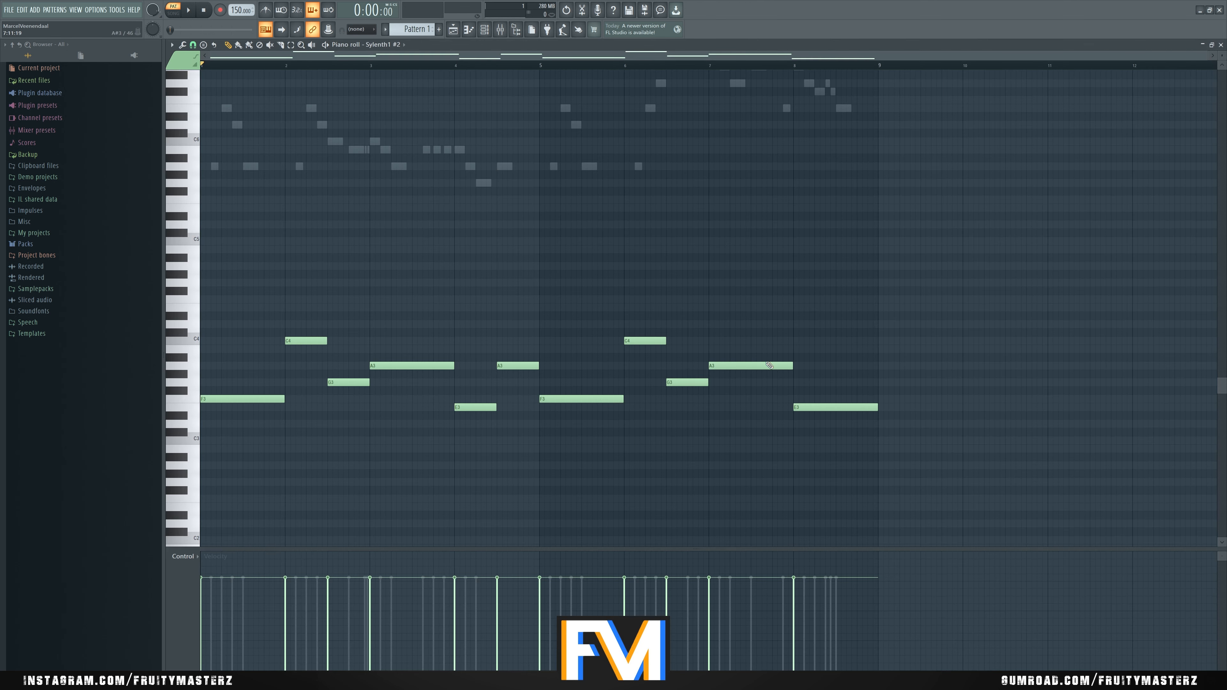
click(1222, 44)
click(1008, 248)
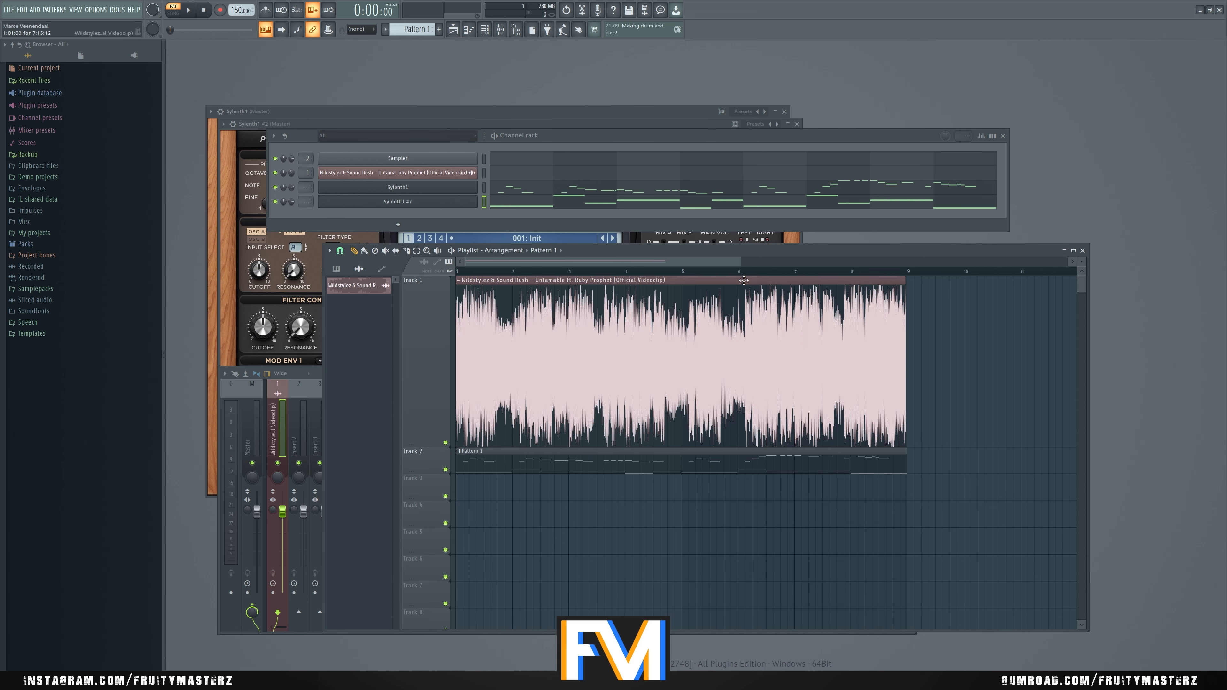
Step: Solo the reference song's channel and play it in song mode from around bar 6
right_click(275, 173)
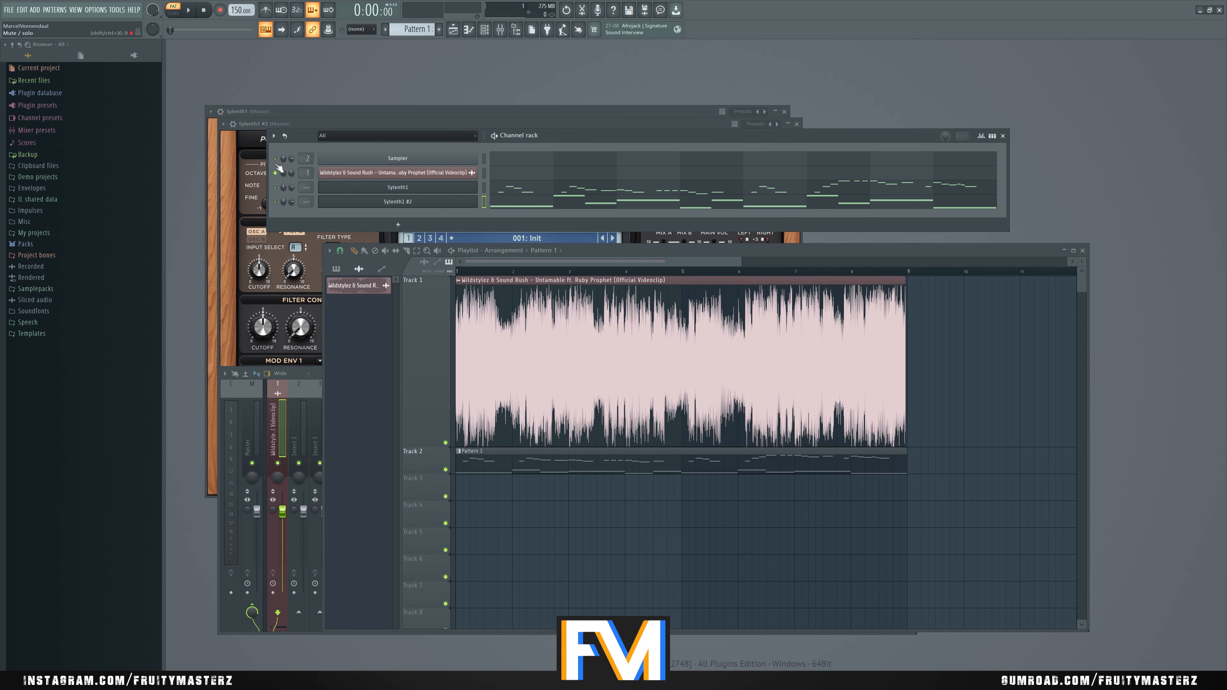
click(178, 12)
key(space)
drag(776, 273, 742, 273)
scroll(762, 280, up, 4)
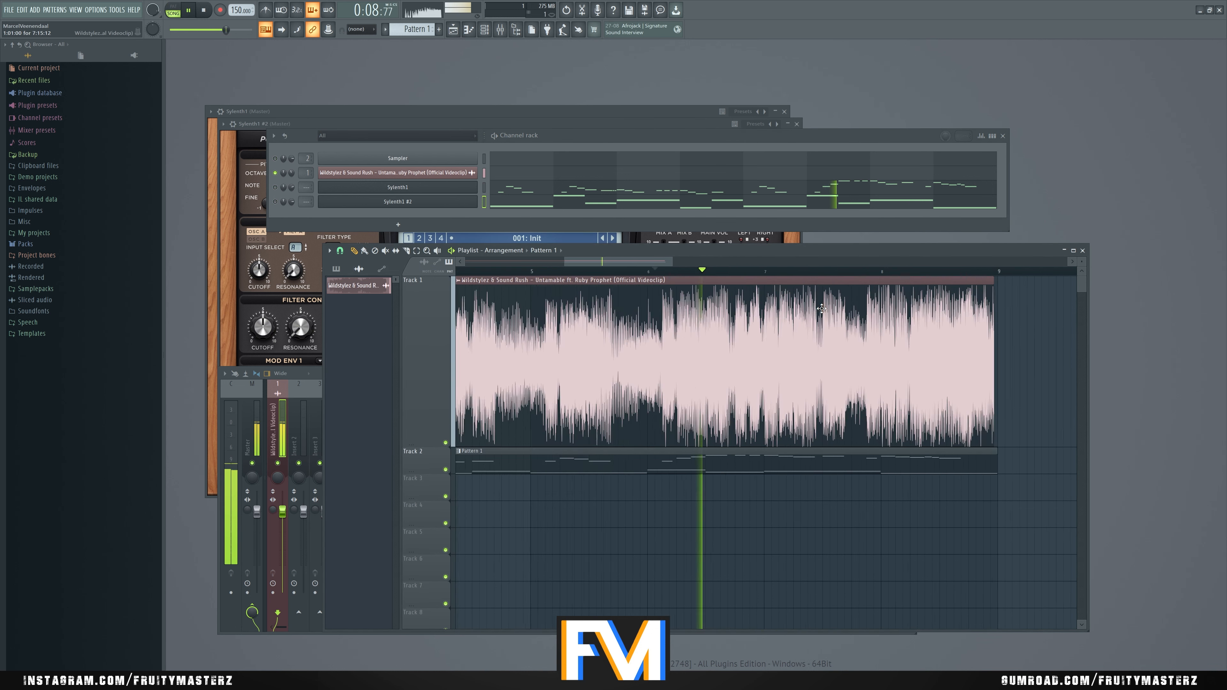
Step: Compare the playing song with the second Sylenth1's bass notes, then return the playlist to the start
click(866, 206)
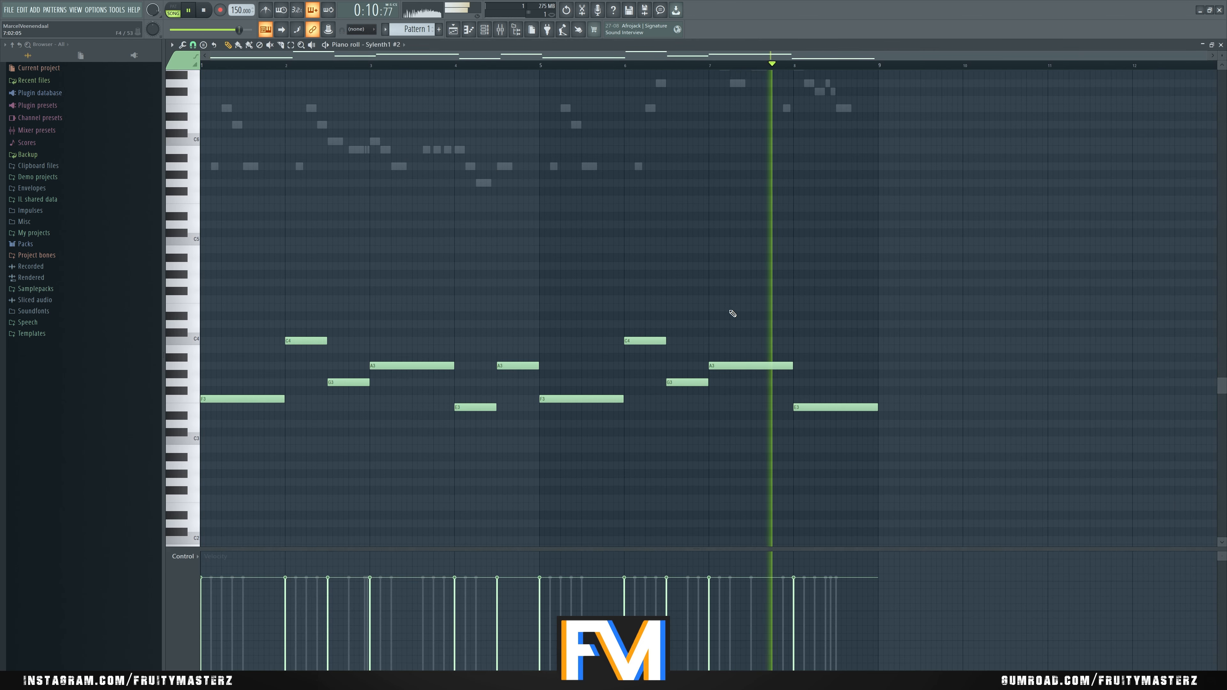
key(space)
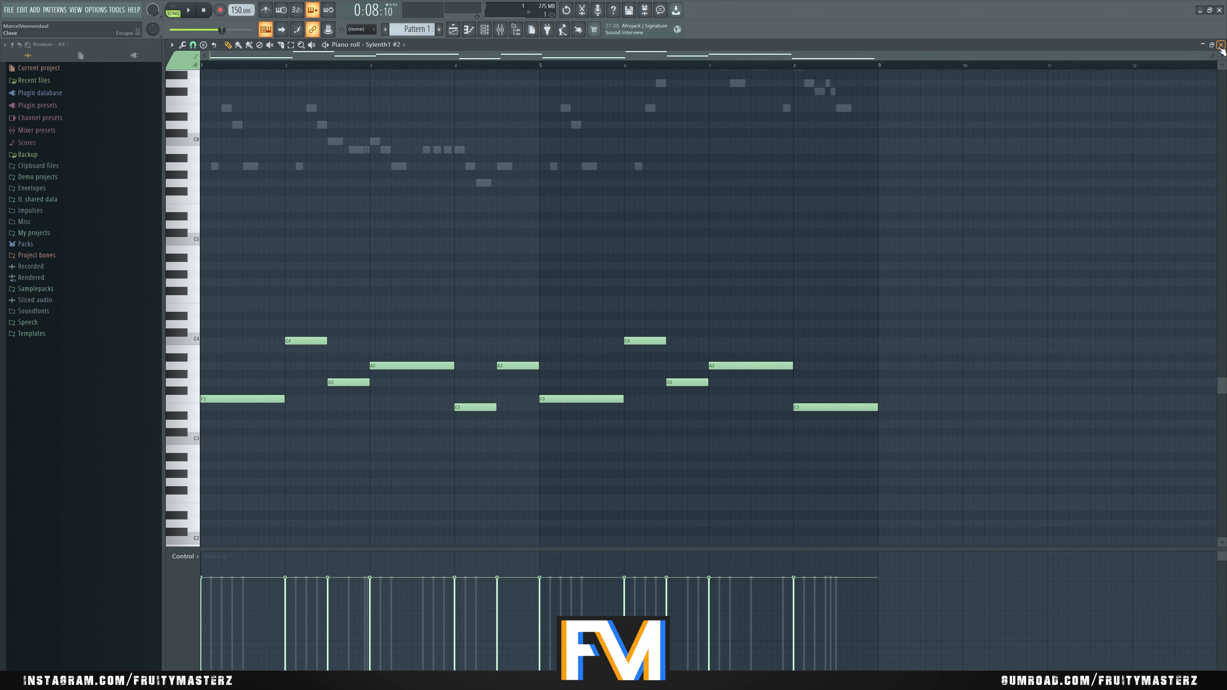
click(1221, 44)
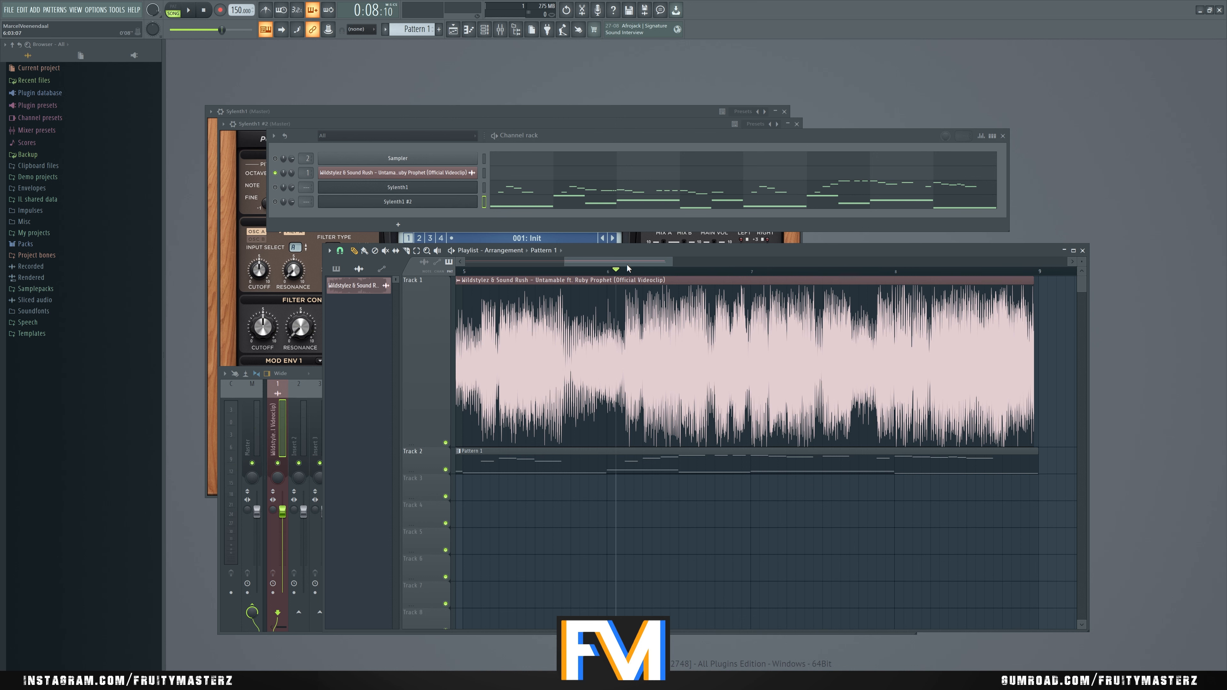
drag(628, 264, 424, 262)
click(499, 273)
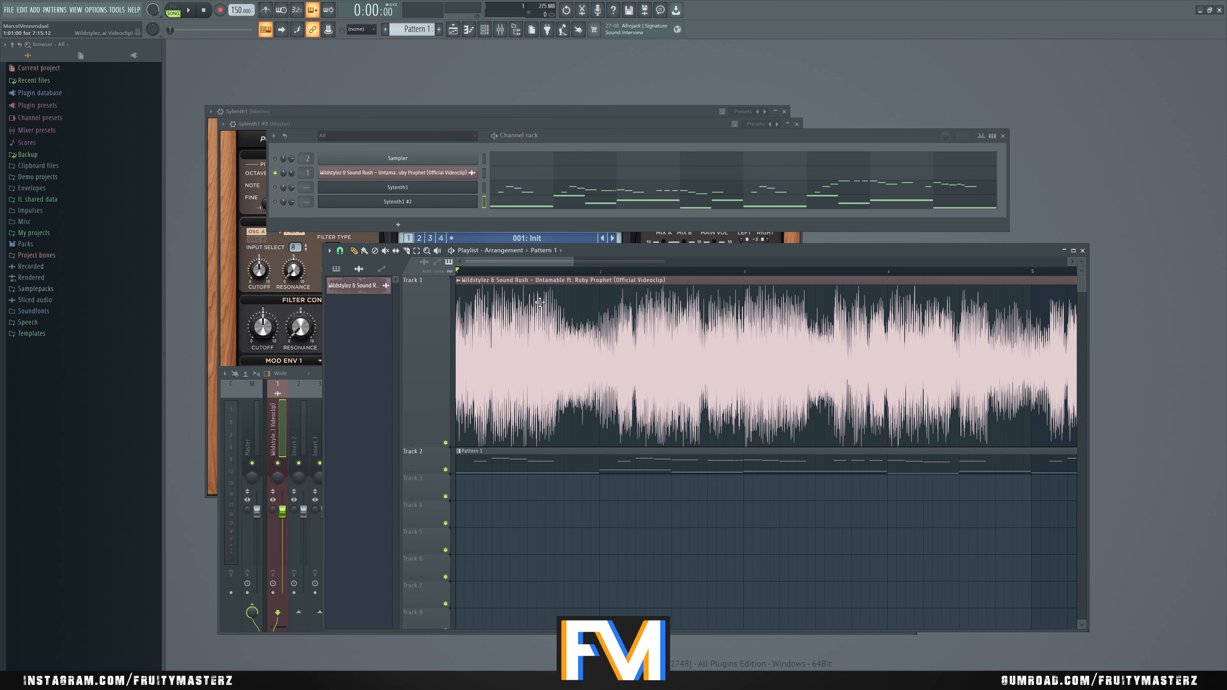
Step: Play the soloed reference song from the start in the playlist to study its bass sound
scroll(548, 488, down, 3)
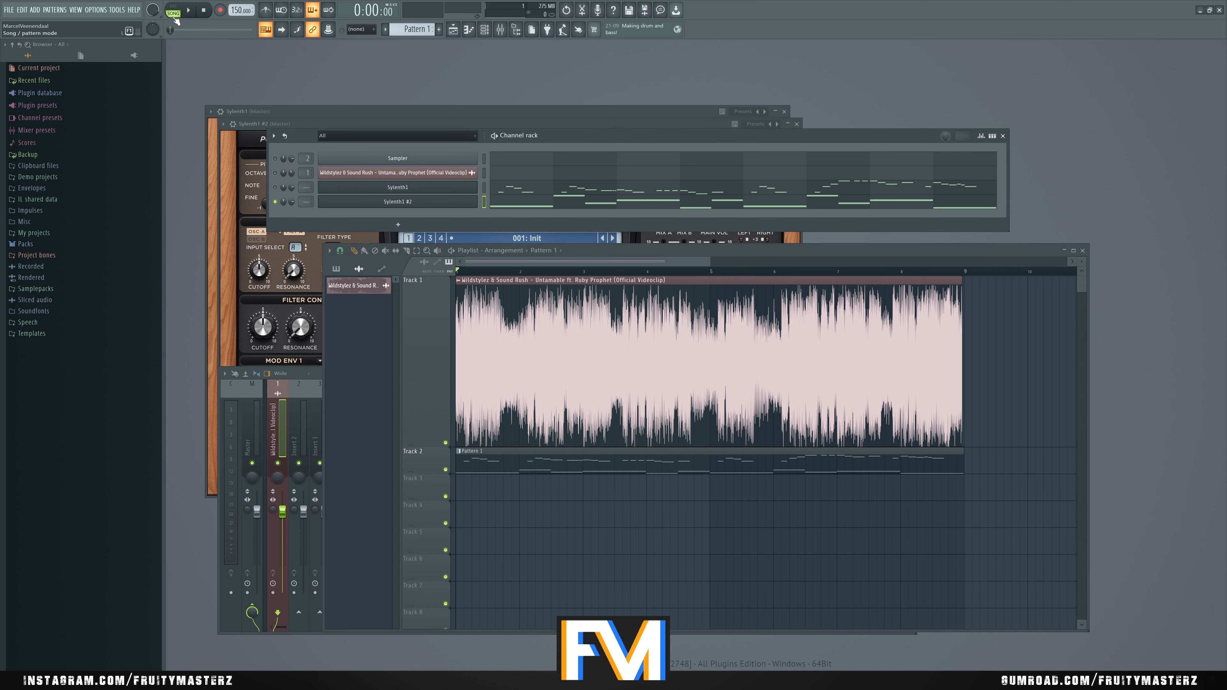
key(space)
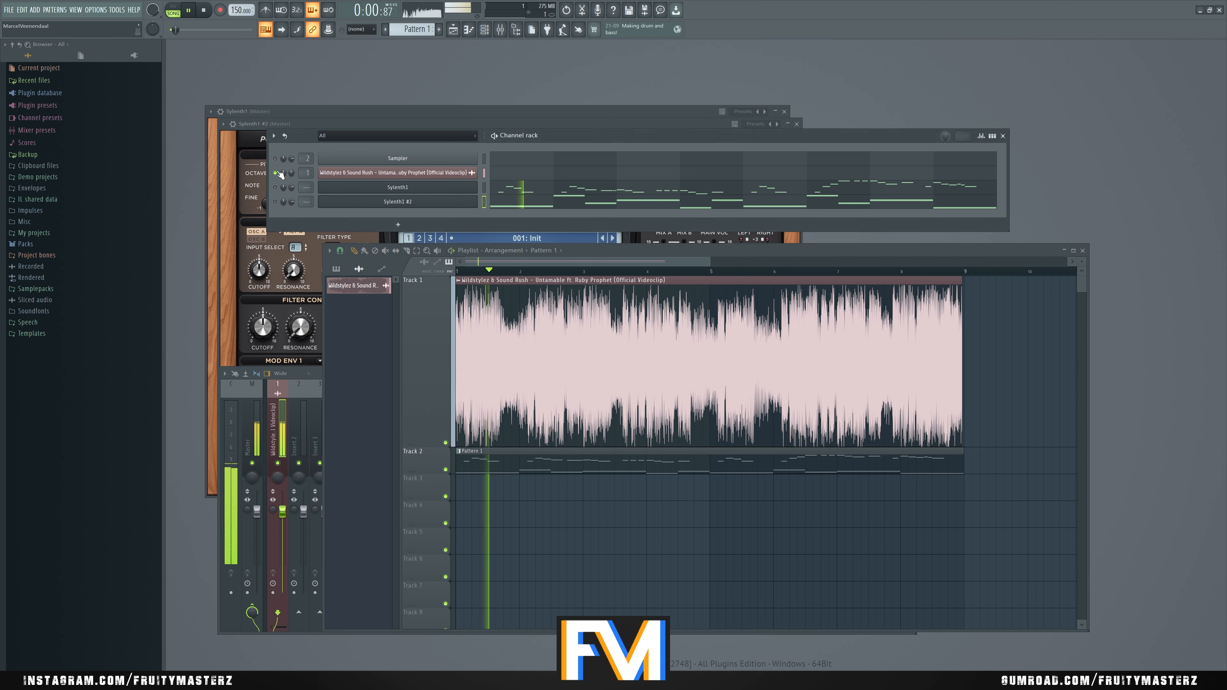
key(space)
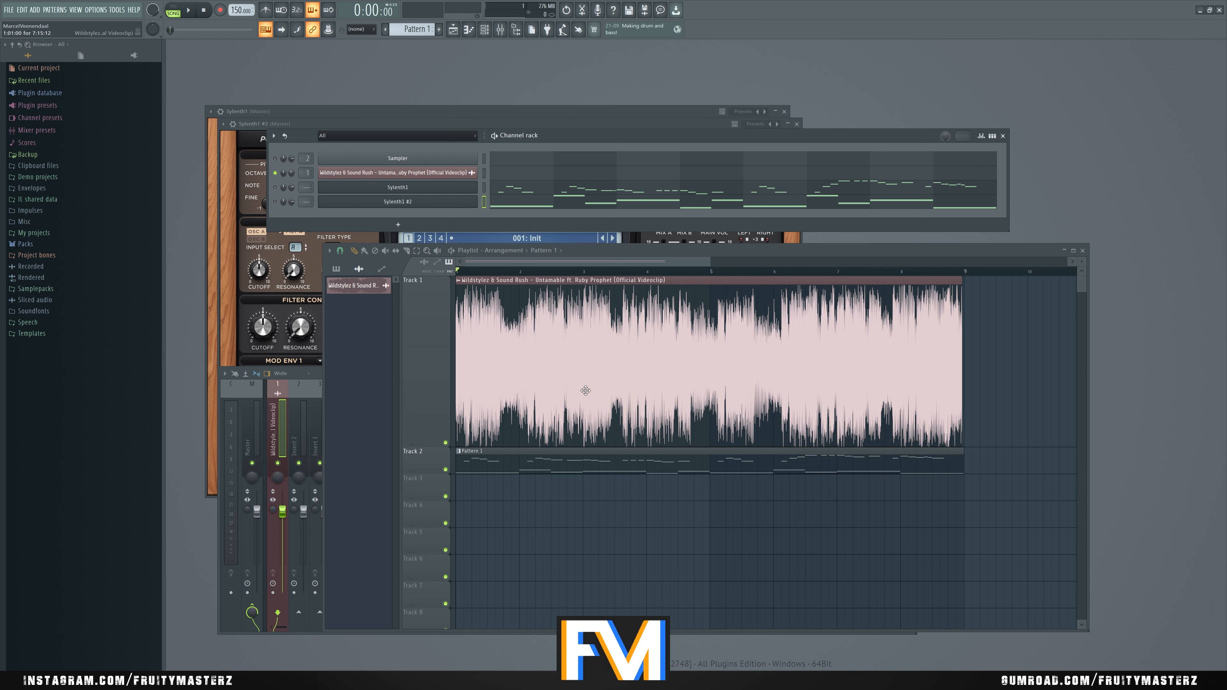
key(space)
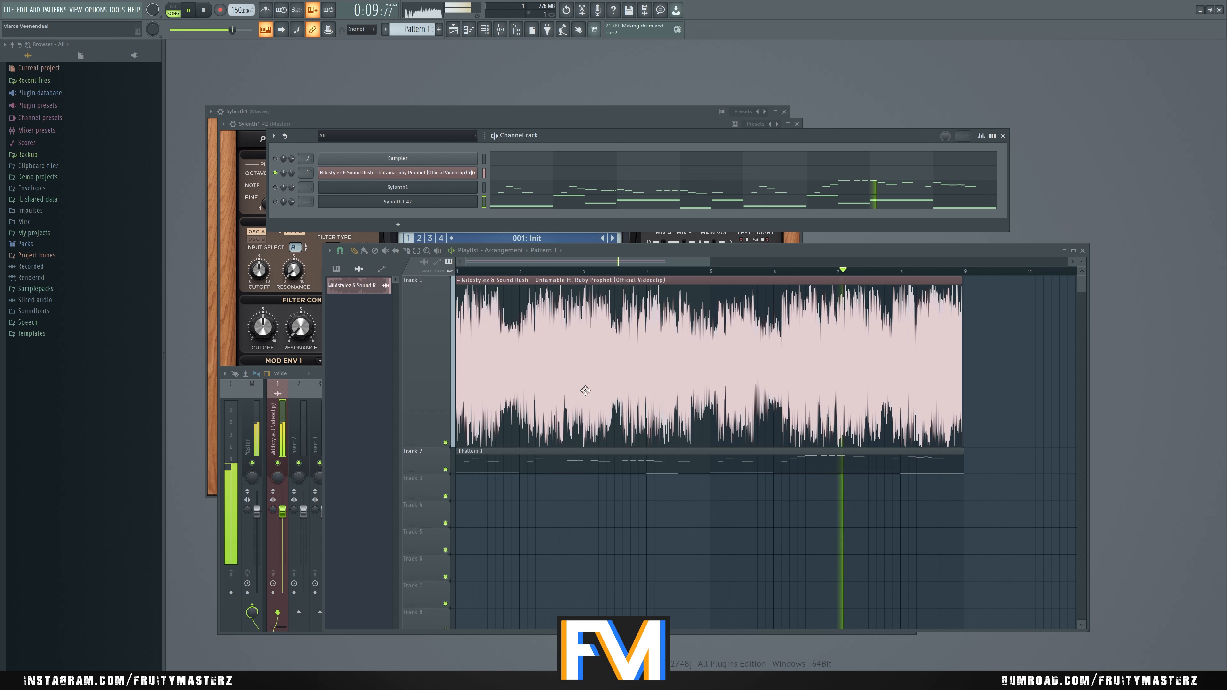
drag(963, 350, 888, 356)
scroll(814, 529, down, 8)
scroll(816, 529, down, 4)
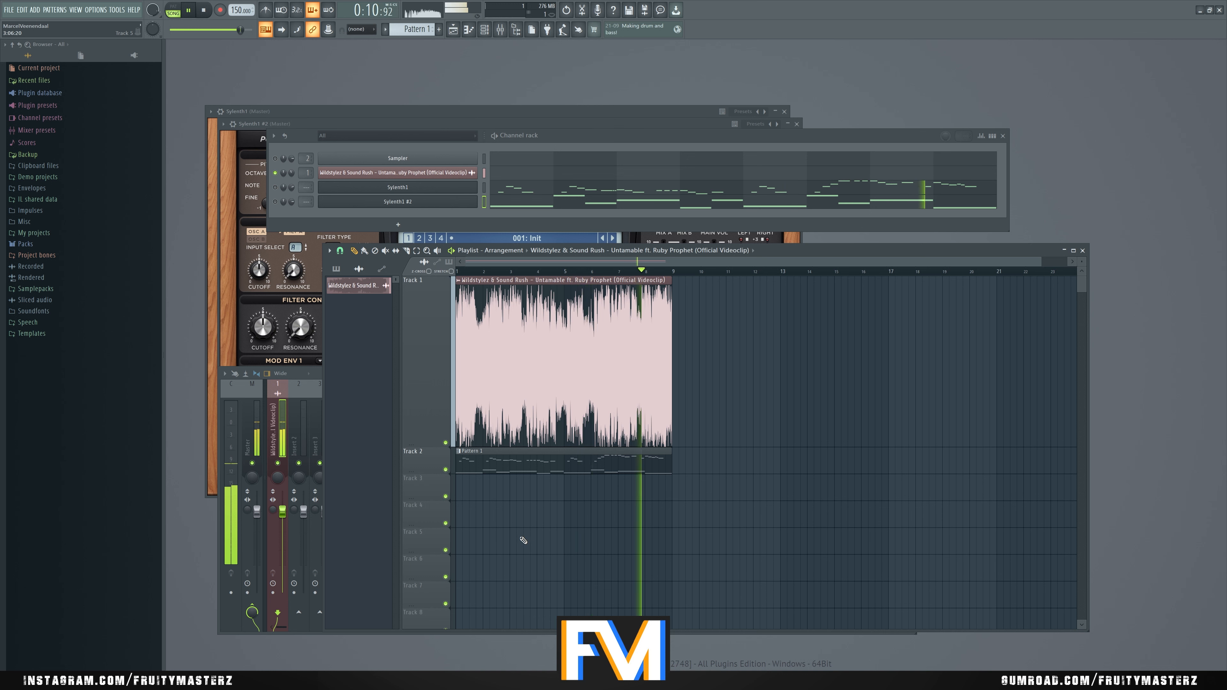
key(space)
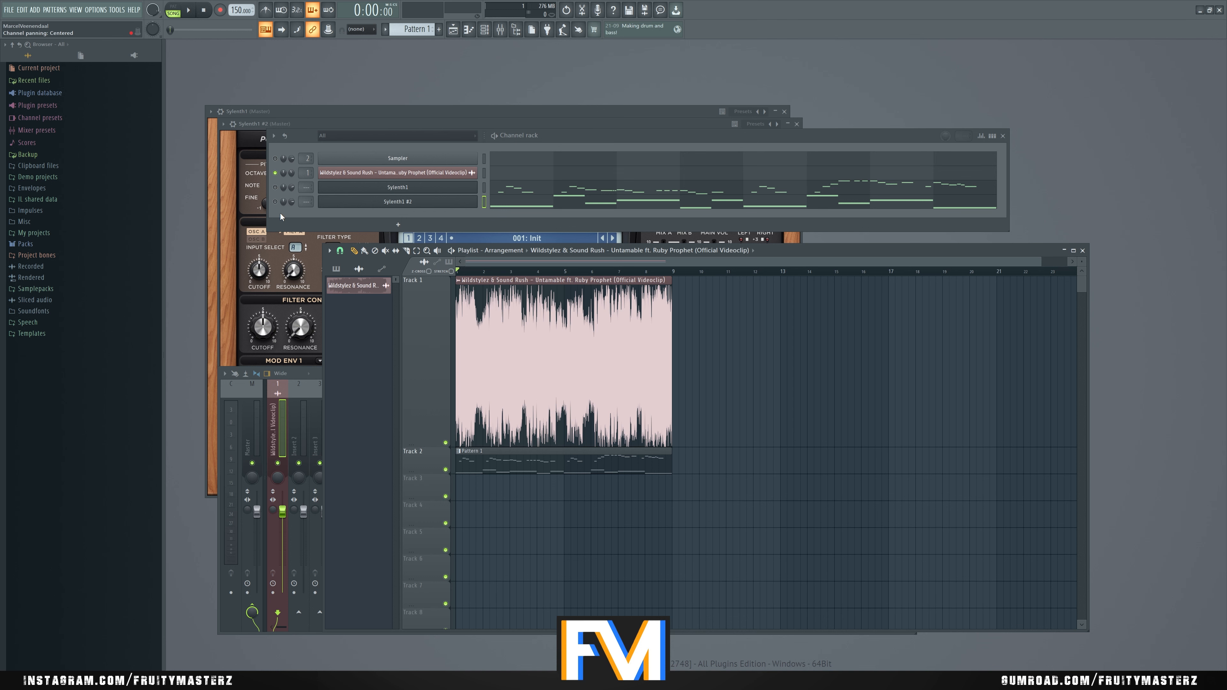
Step: Solo the second Sylenth1, switch to pattern mode and audition the bassline with only its plugin window open
click(275, 202)
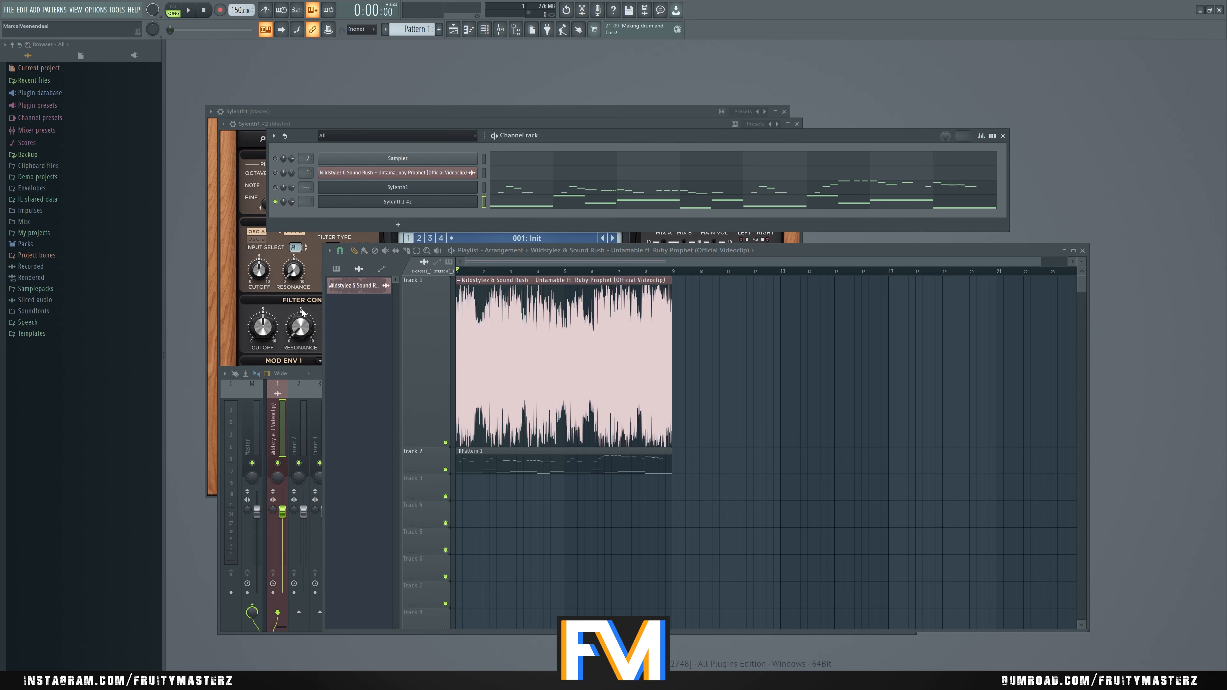
click(181, 9)
click(408, 202)
click(407, 202)
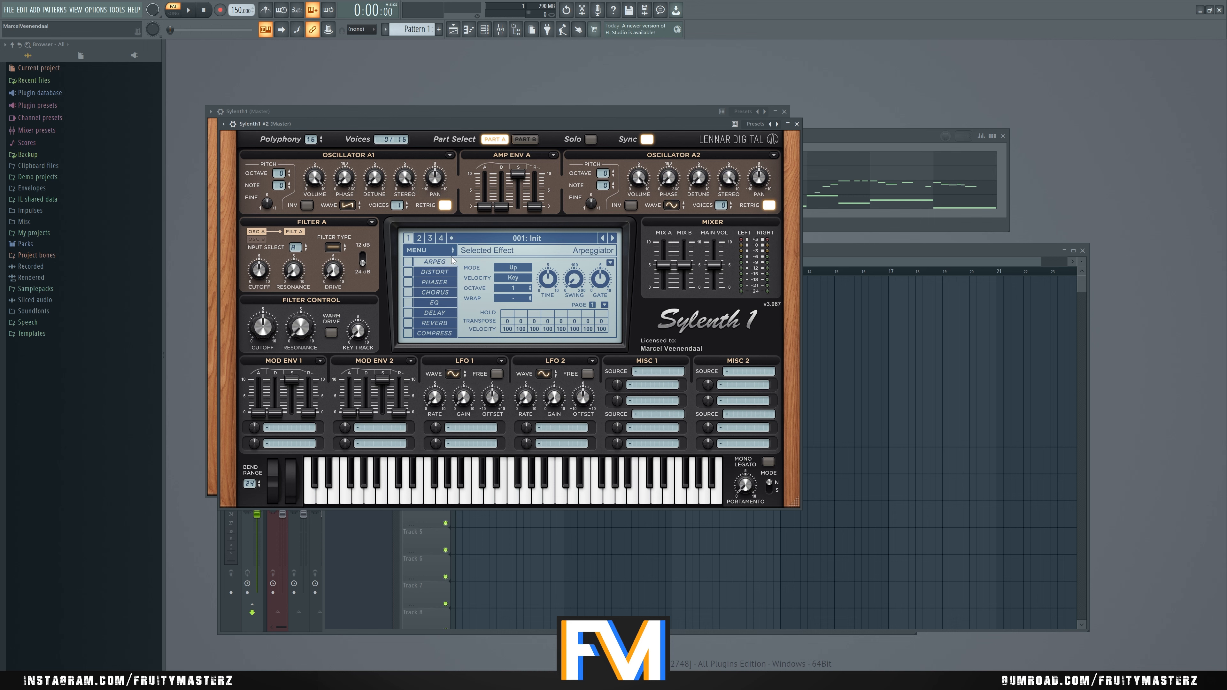
key(F12)
click(413, 203)
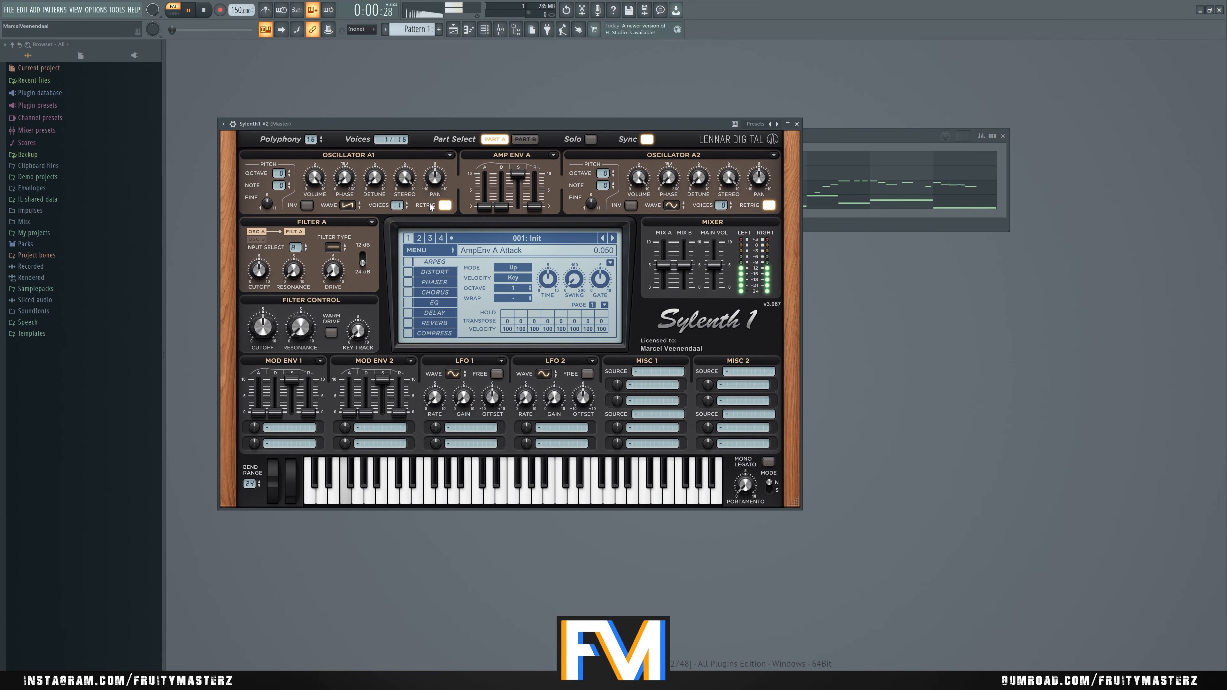
key(space)
key(space)
Step: Turn off retrigger on oscillator A1, set its detune to about 2.78 and its voices to 4, and play the bassline
click(443, 208)
drag(399, 206, 431, 59)
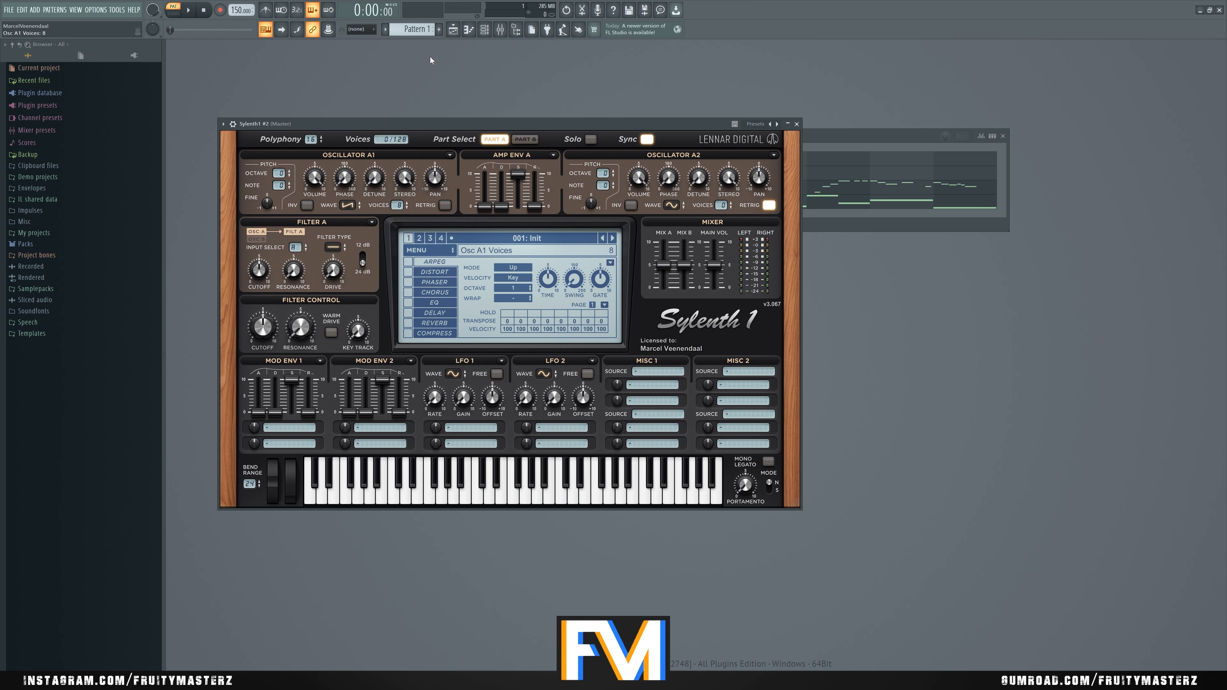
drag(378, 186, 402, 132)
drag(398, 206, 402, 254)
key(space)
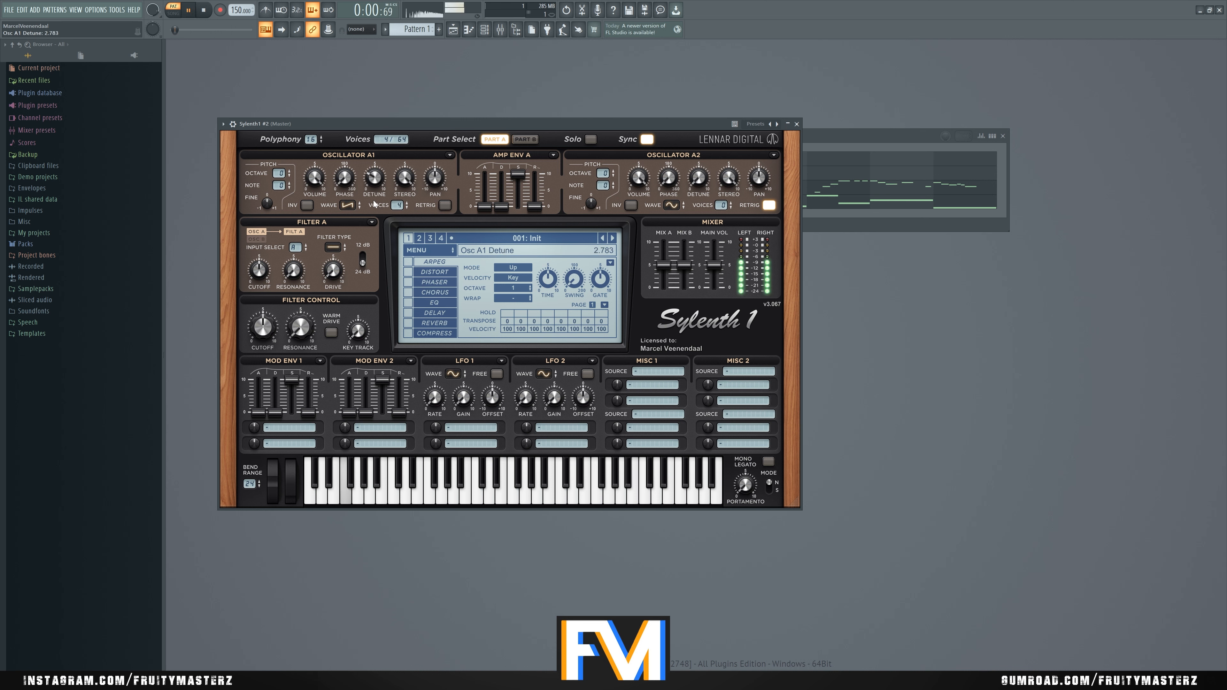
Step: Lower oscillator A1's octave to -1 and raise its detune to about 3.48 while the bassline plays
click(289, 175)
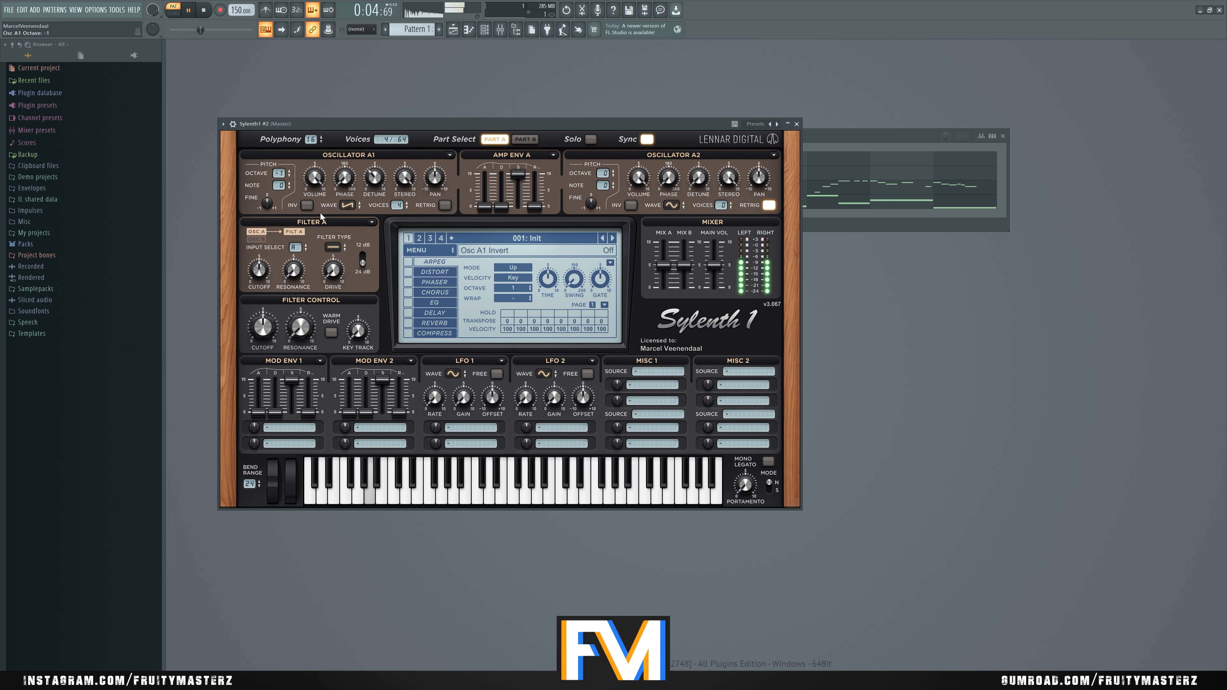
drag(377, 179, 376, 183)
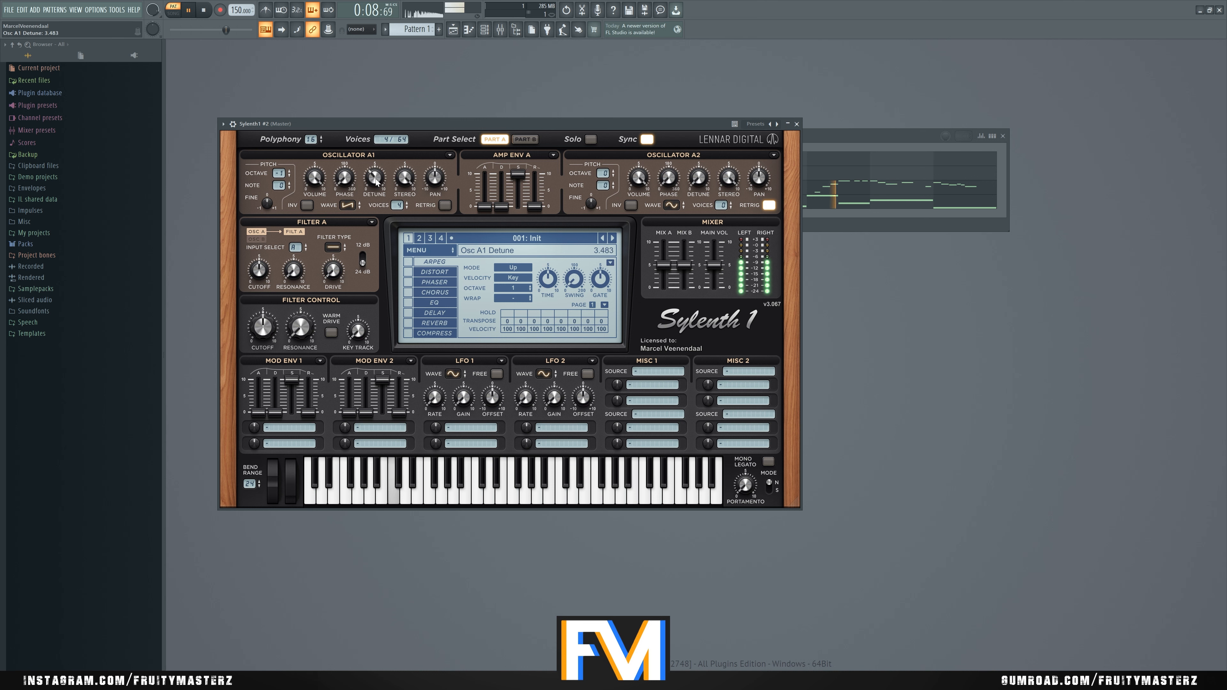
key(space)
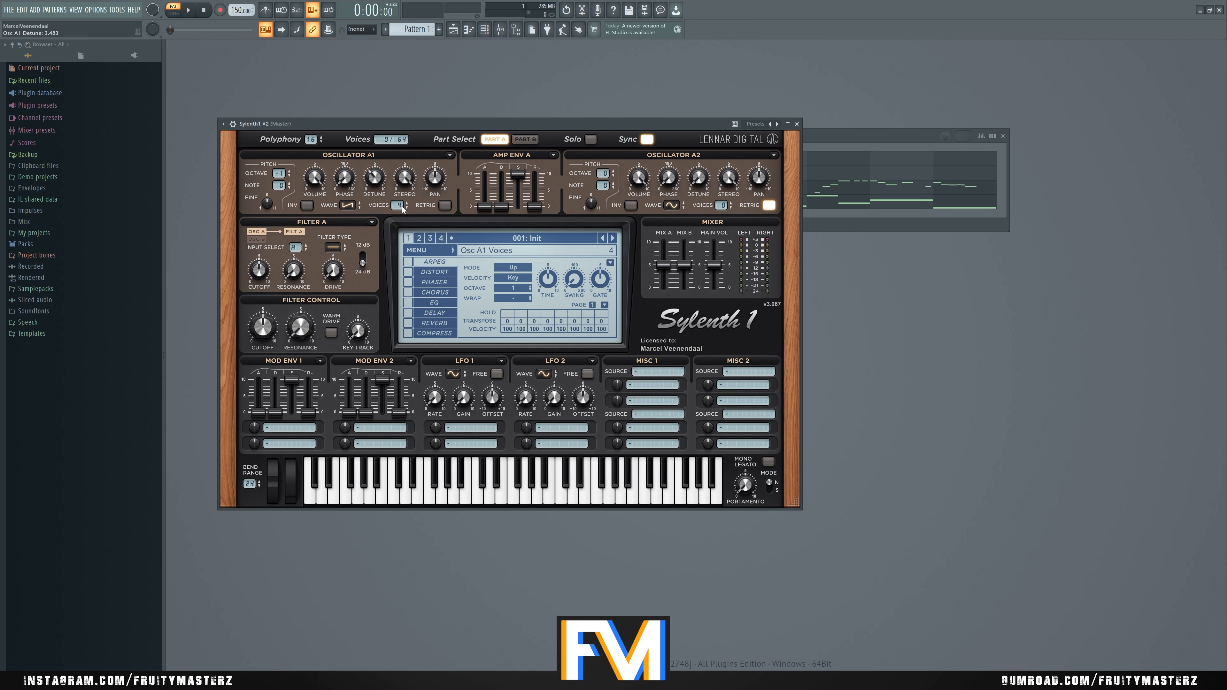
Step: Increase oscillator A1 to 8 voices and reduce its detune to about 3.08 while the bassline plays
key(space)
drag(401, 206, 394, 172)
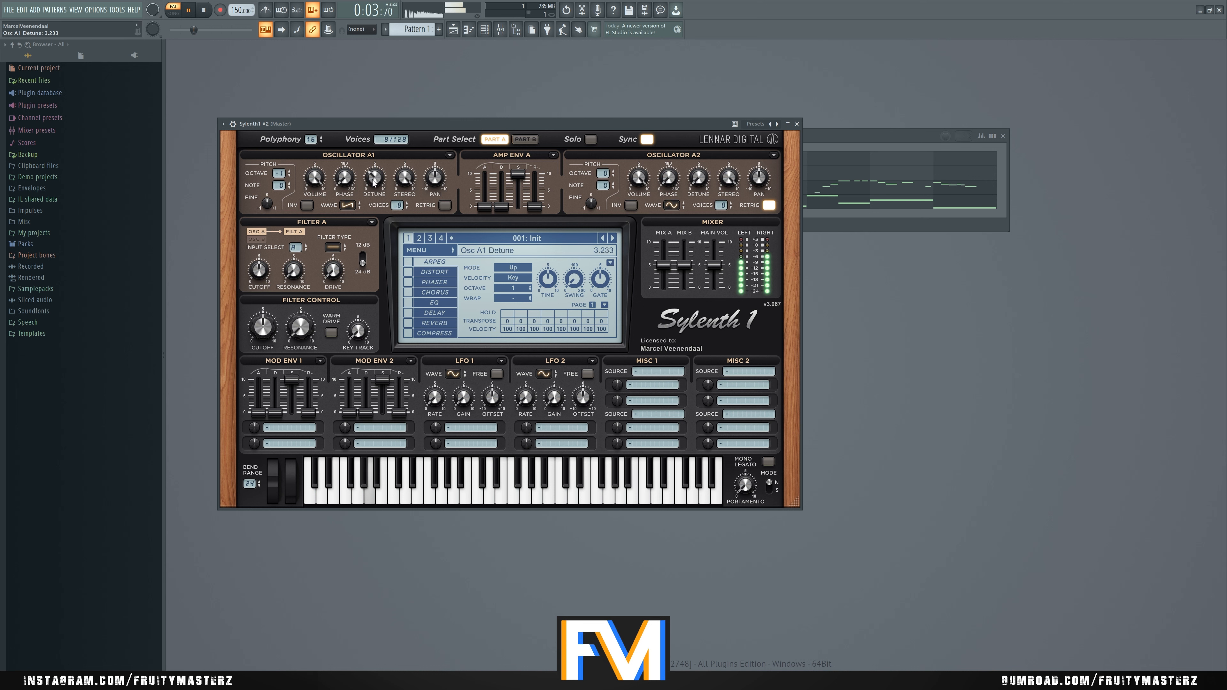
drag(373, 182, 375, 186)
key(space)
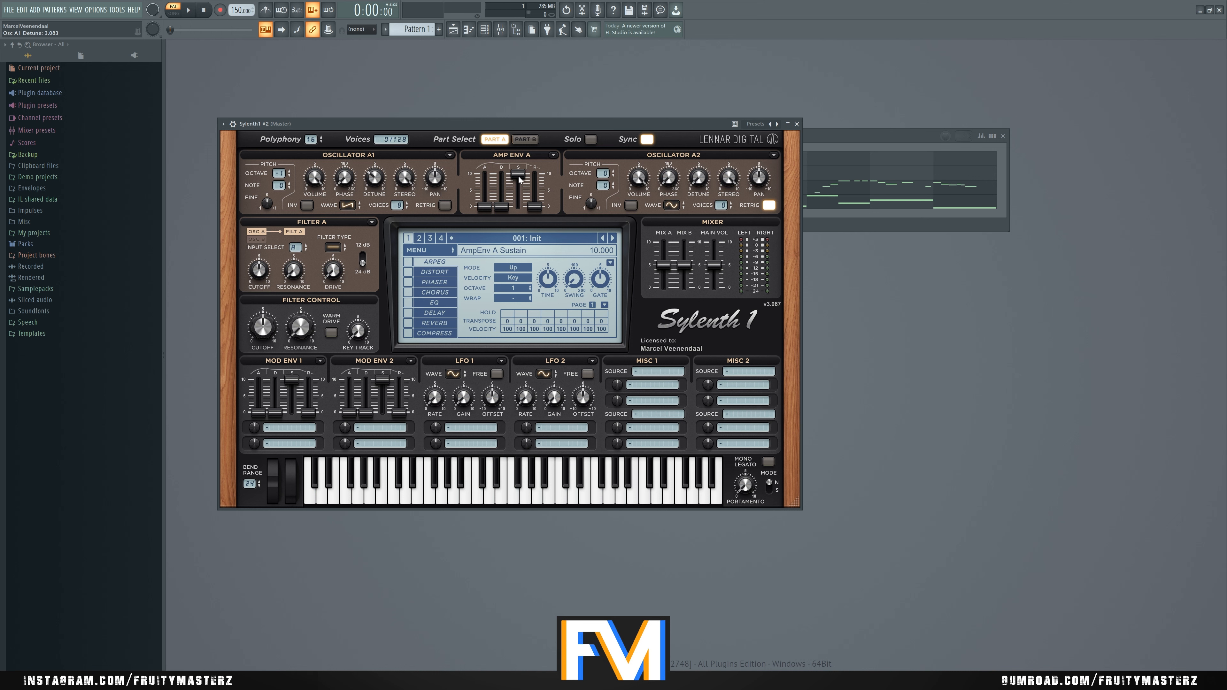
Step: Raise amp envelope A's decay and set its sustain to about 8.34 while auditioning the bassline
drag(520, 179, 538, 121)
key(space)
key(space)
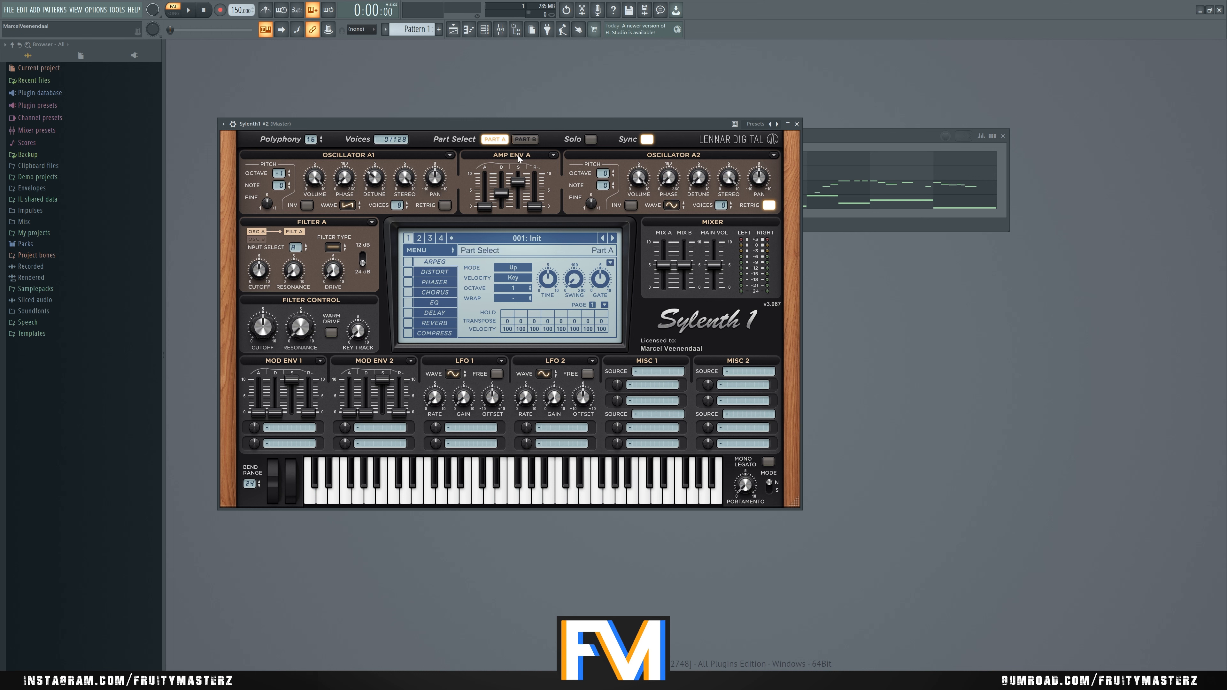
key(space)
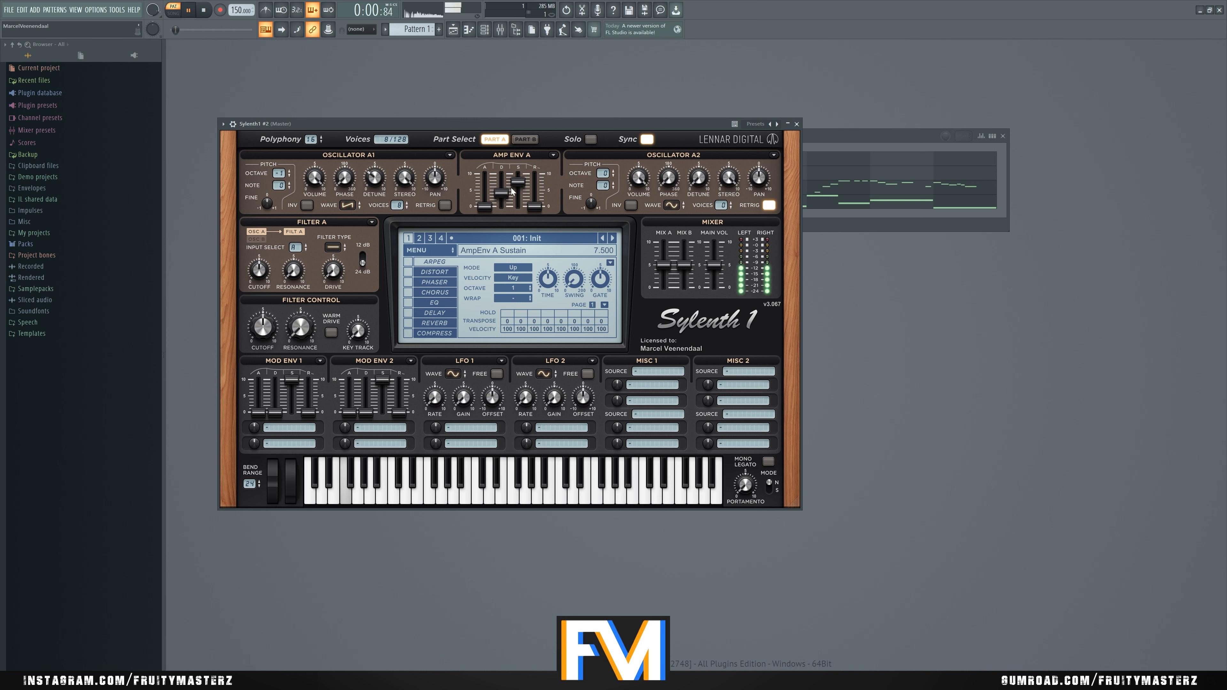
drag(523, 188, 529, 179)
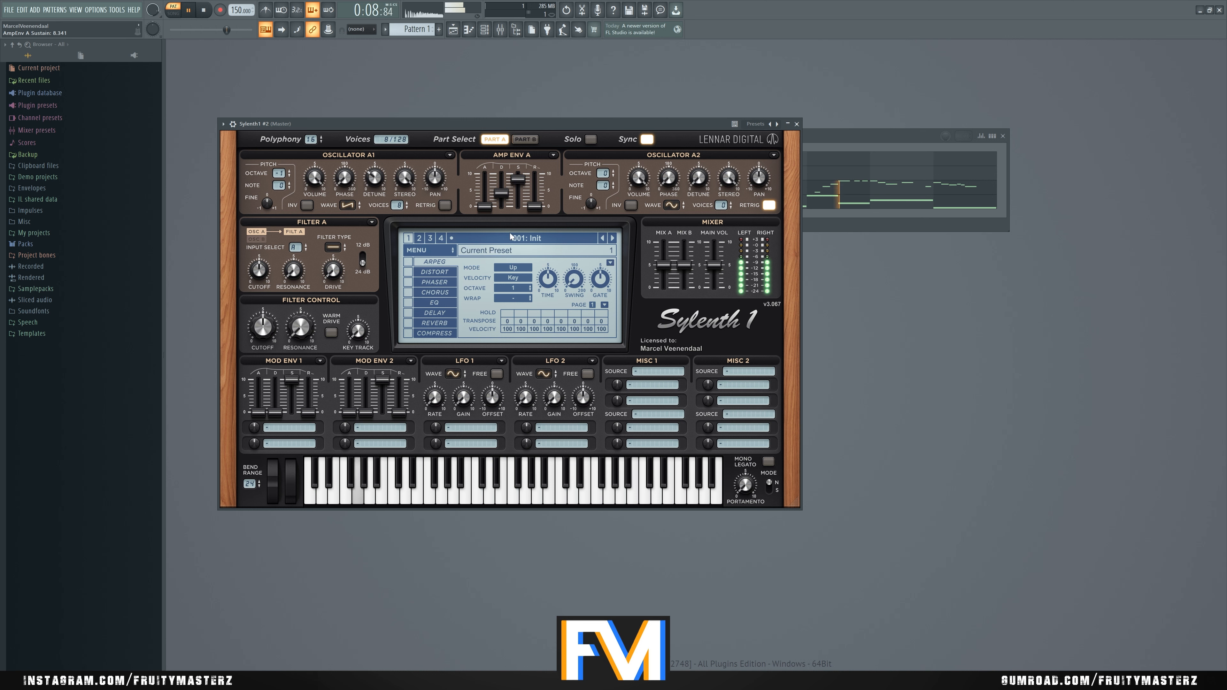
Step: Give oscillator A2 one voice and audition the bassline with it
key(space)
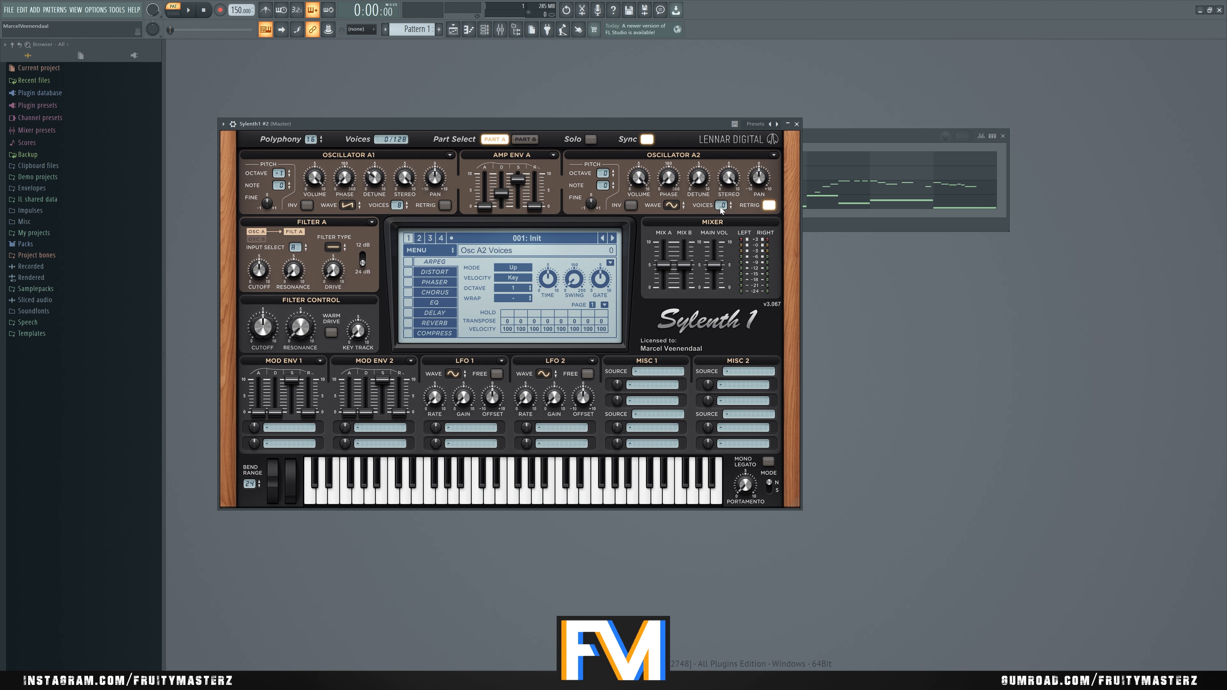
scroll(722, 207, up, 1)
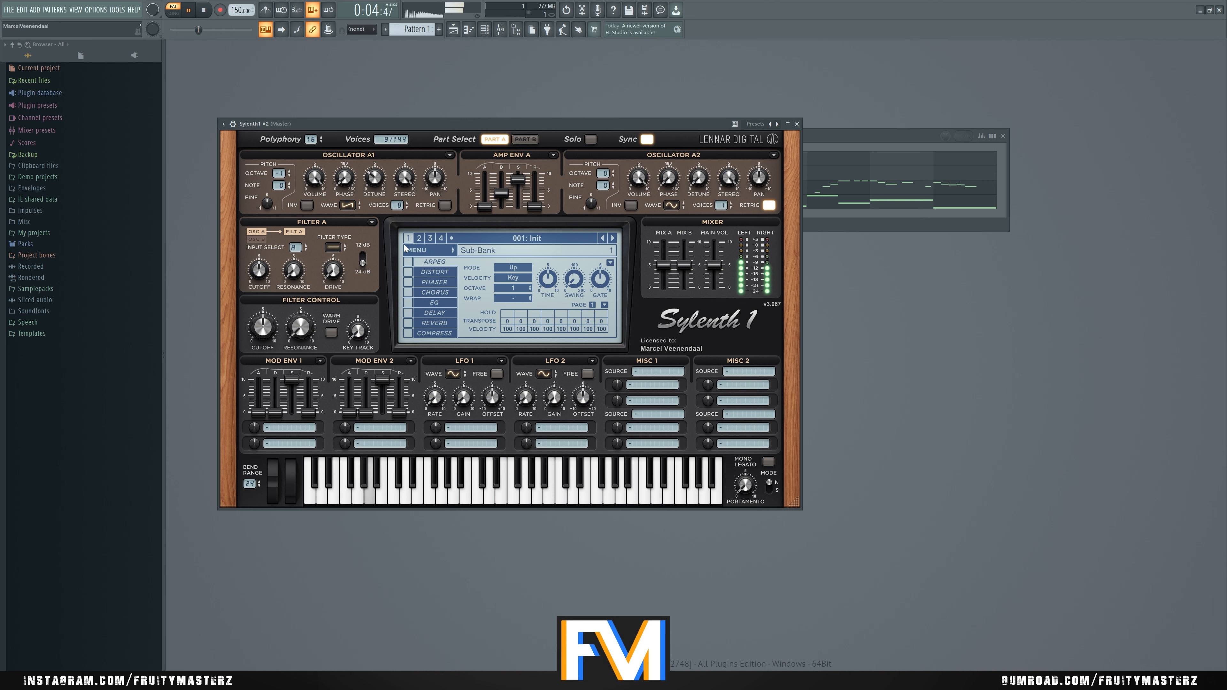
key(space)
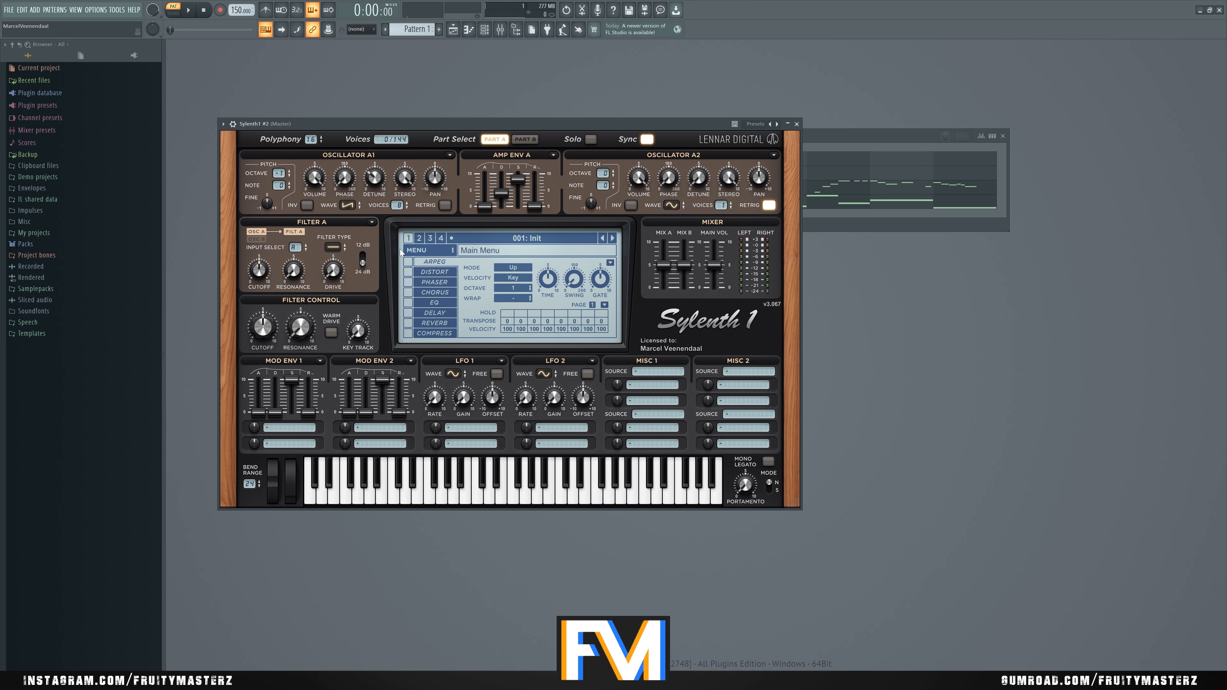
Step: Set filter A to low-pass with a drive of 1.5 and play the bassline
click(336, 248)
key(space)
scroll(335, 277, up, 3)
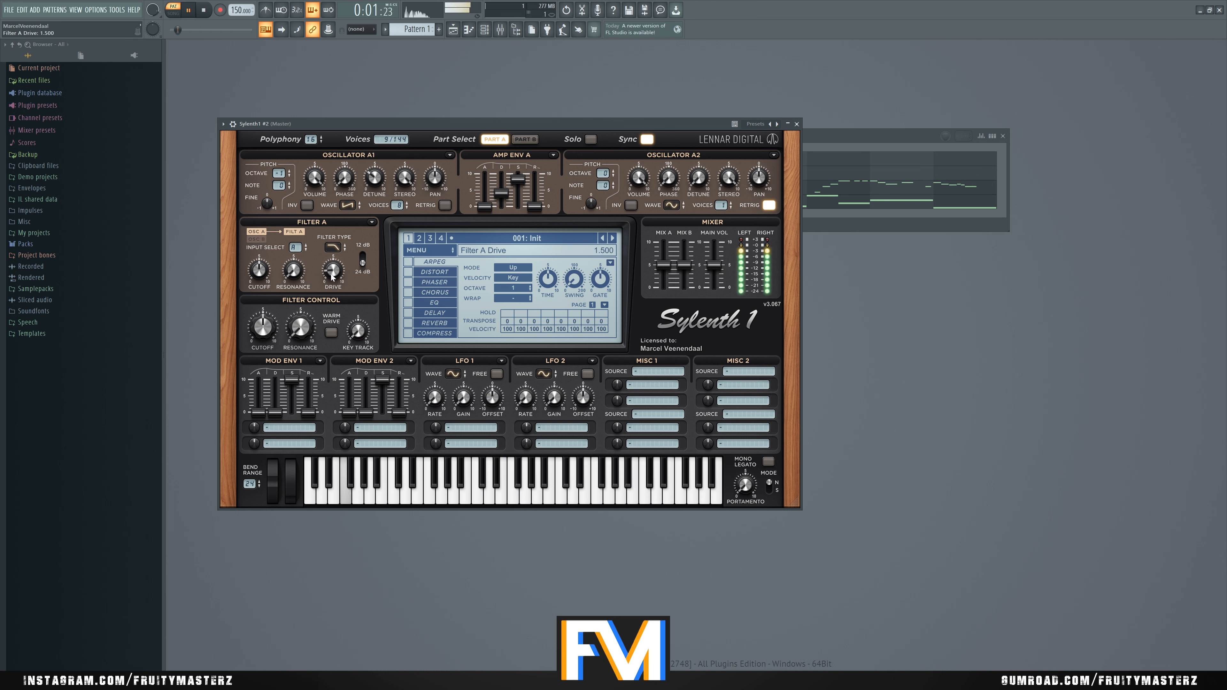
key(space)
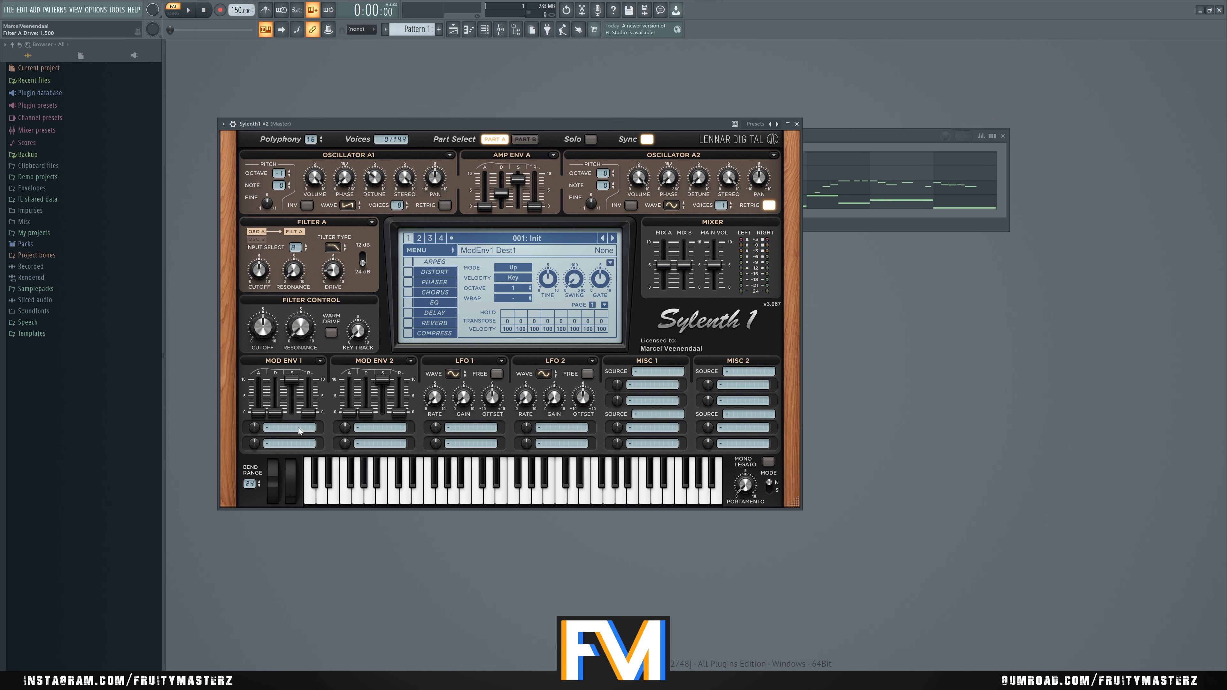
Step: Route modulation envelope 1 to Cutoff AB and set its decay to about 6.41
click(300, 430)
click(382, 463)
drag(275, 412, 285, 384)
Step: While the bassline plays, set modulation envelope 1's Cutoff AB amount to about 1.47 and the filter control cutoff to 6.25
key(space)
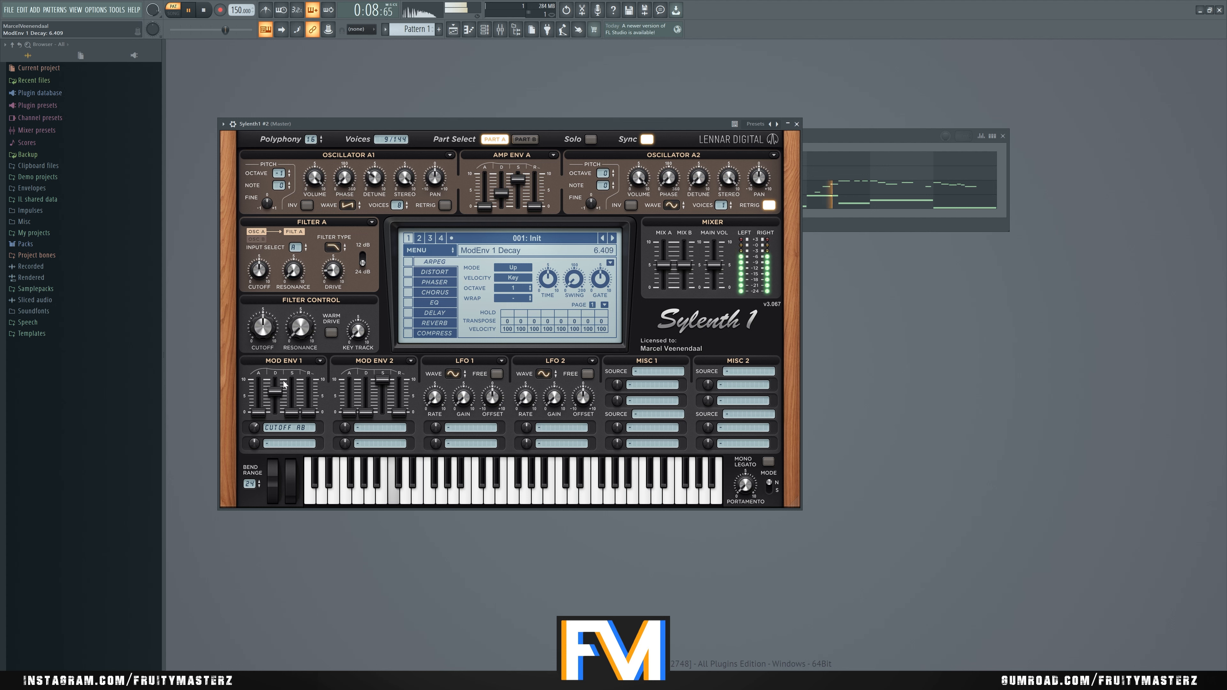
drag(254, 426, 253, 439)
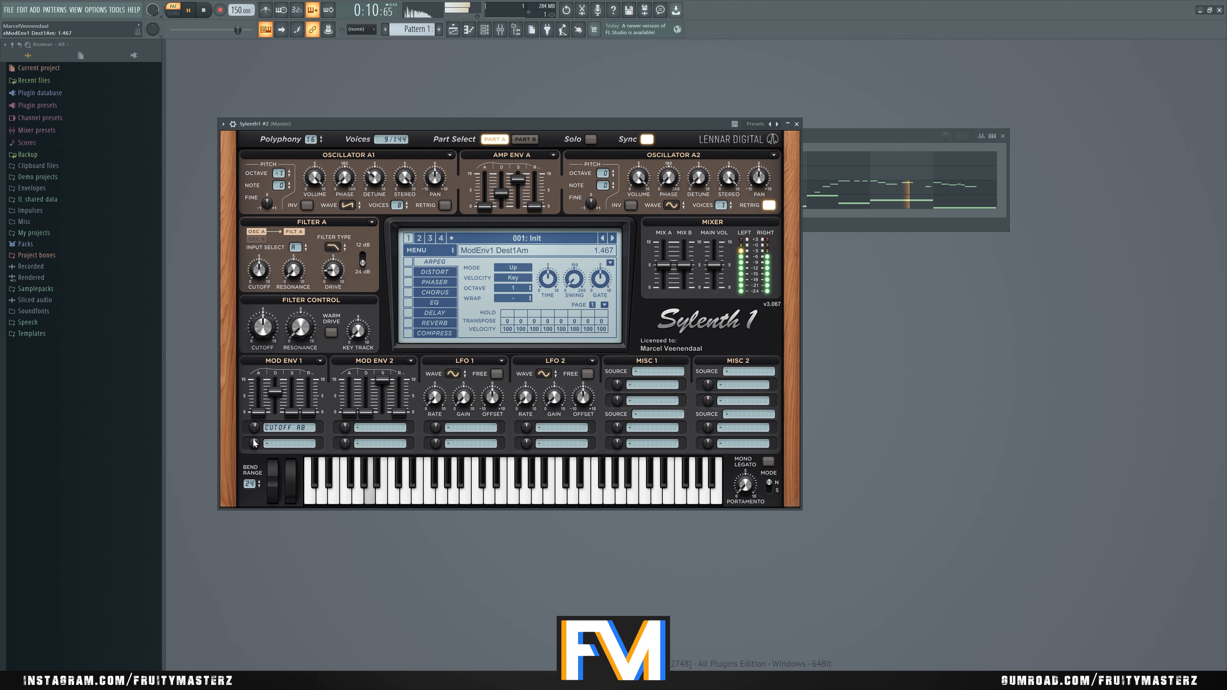
drag(269, 331, 281, 320)
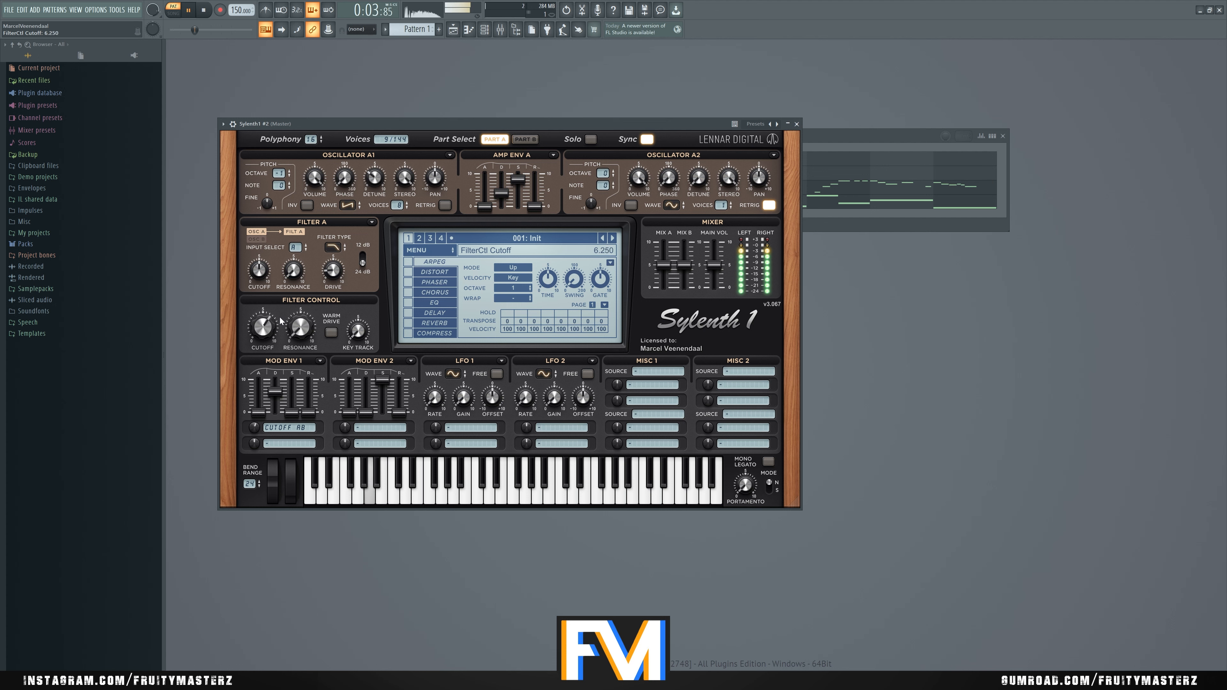
Step: Turn on mono legato with portamento in slide mode on the bass Sylenth1 and audition the bassline briefly
key(space)
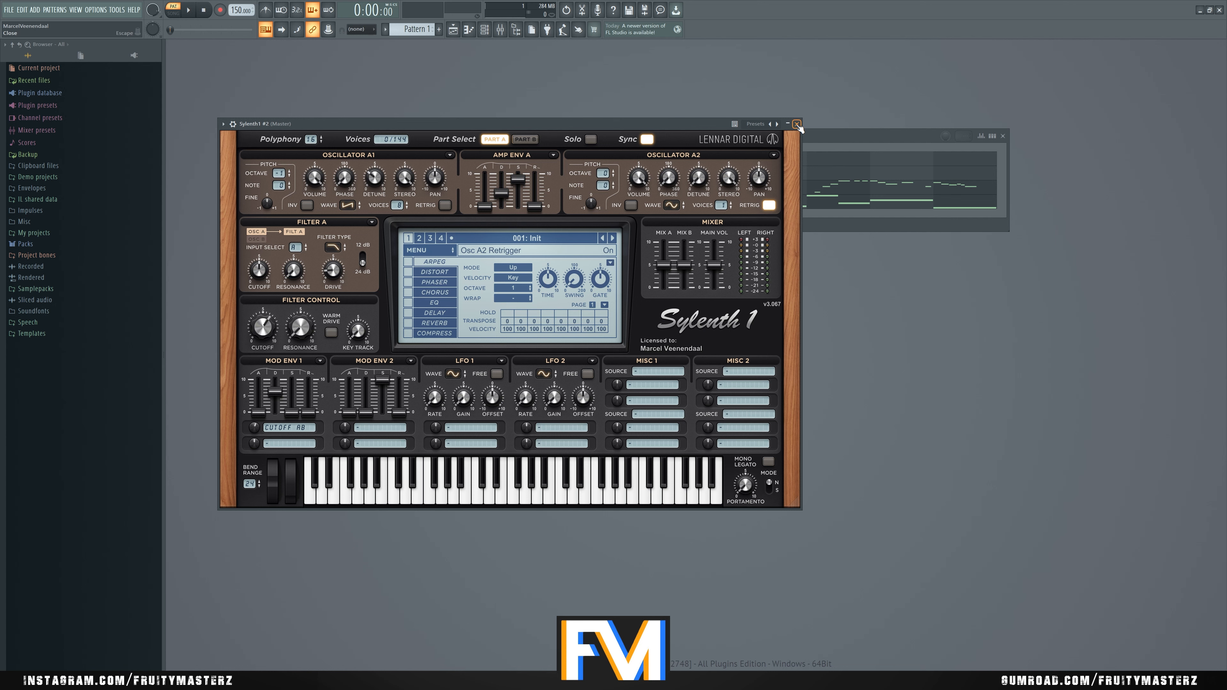
click(797, 125)
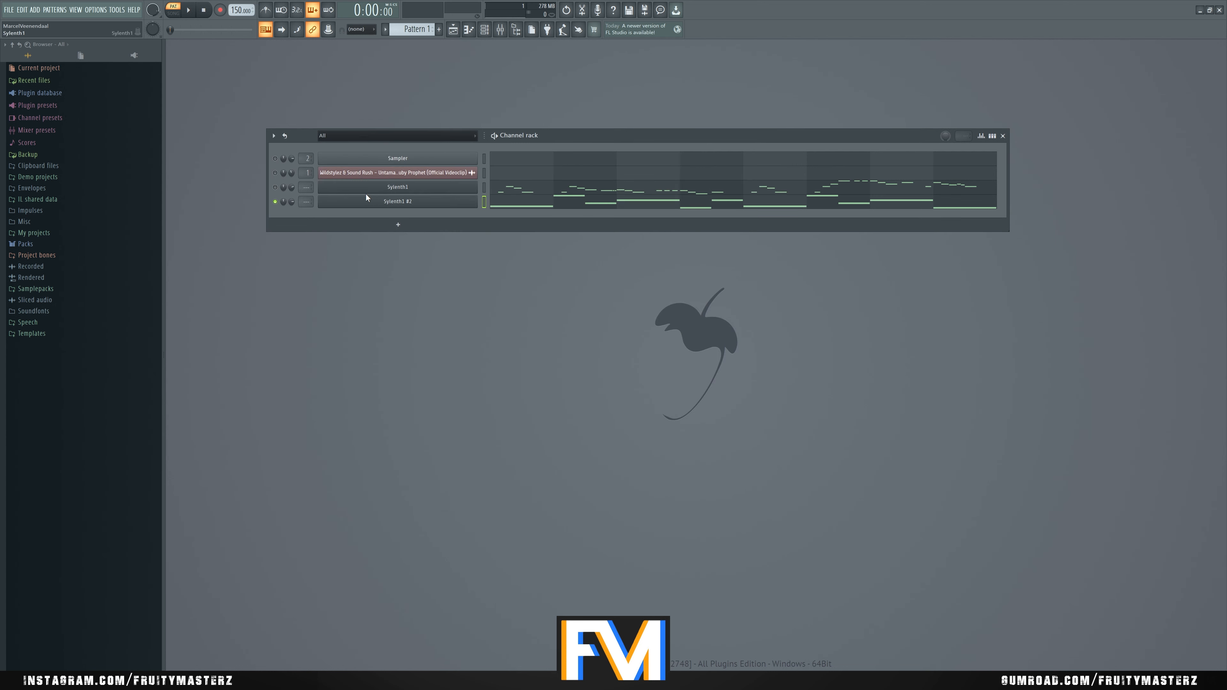
click(392, 211)
click(768, 462)
click(769, 487)
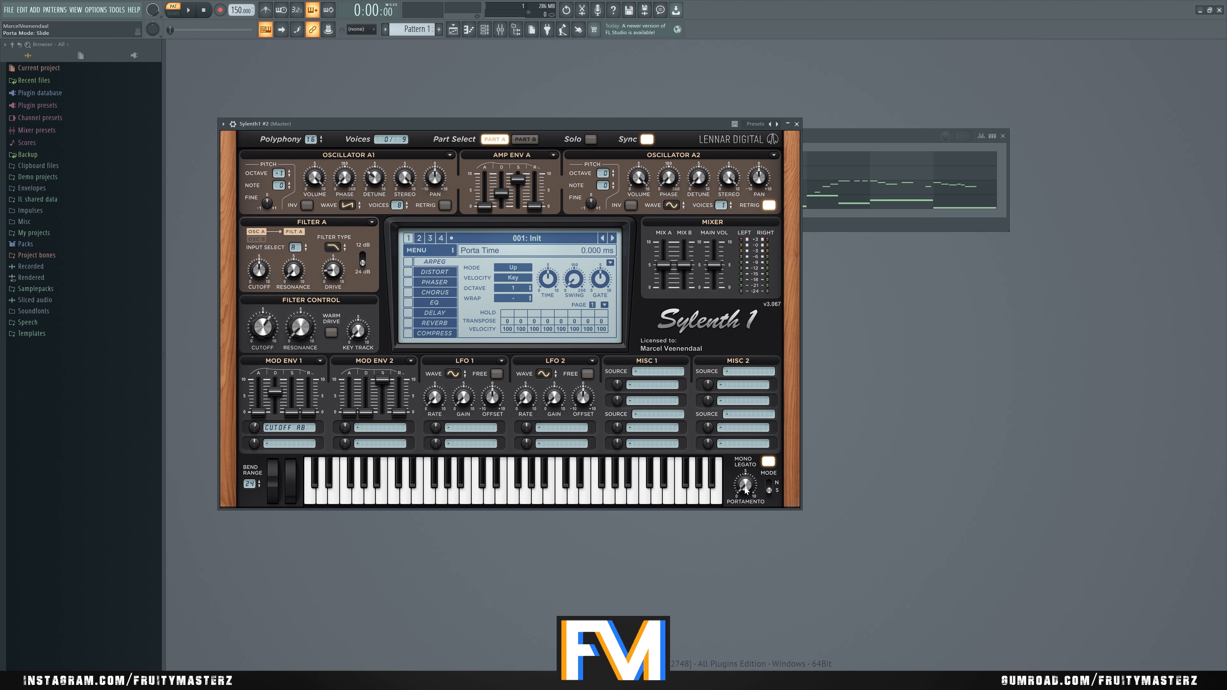
drag(746, 490, 746, 484)
key(space)
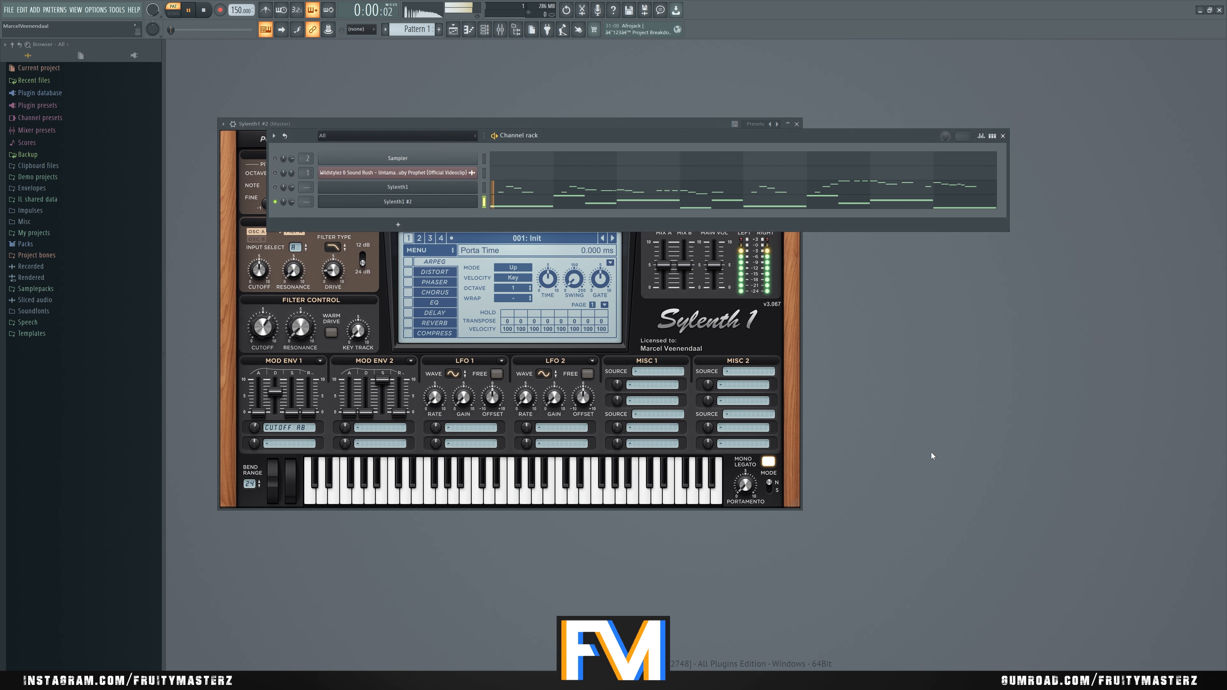
key(space)
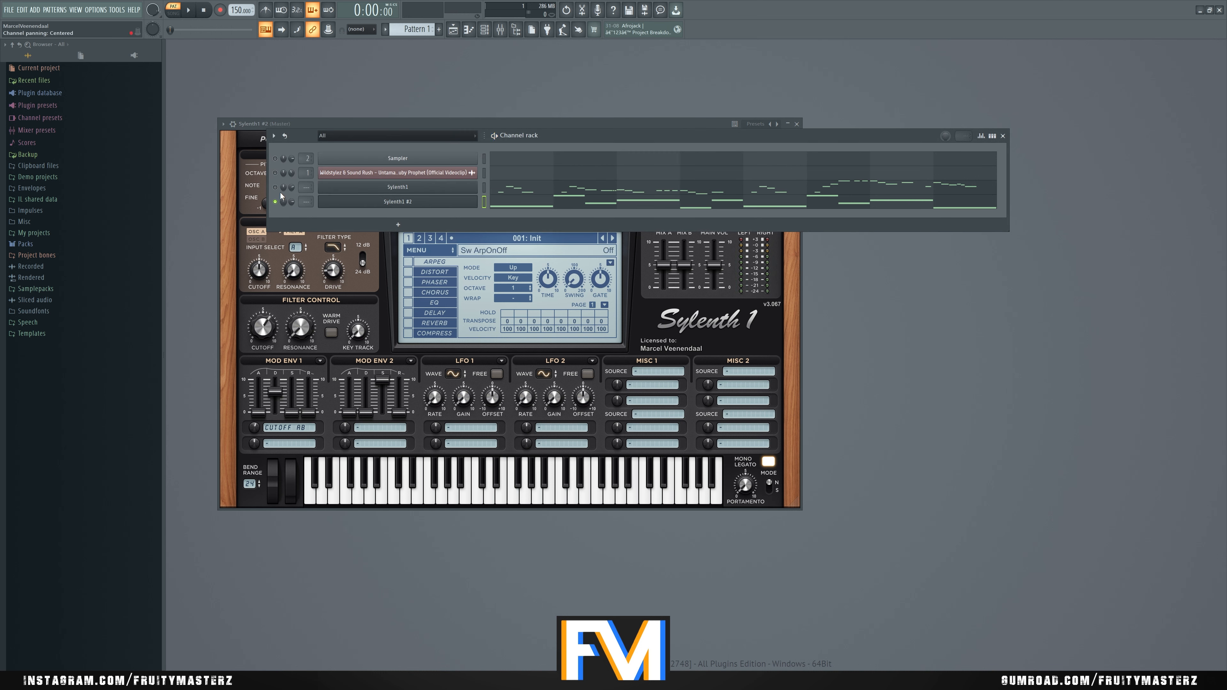
Step: Solo the reference song's channel, switch playback to song mode and listen to the song with the playlist open
right_click(276, 173)
click(177, 9)
key(space)
click(82, 11)
click(85, 30)
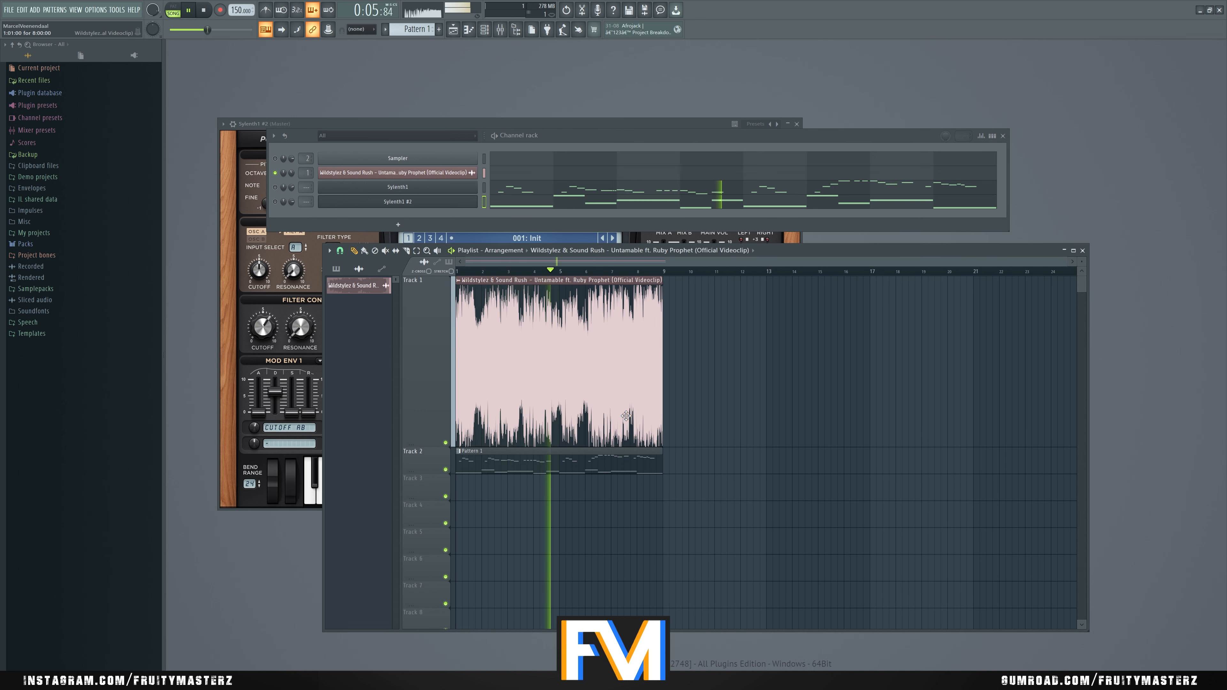
key(space)
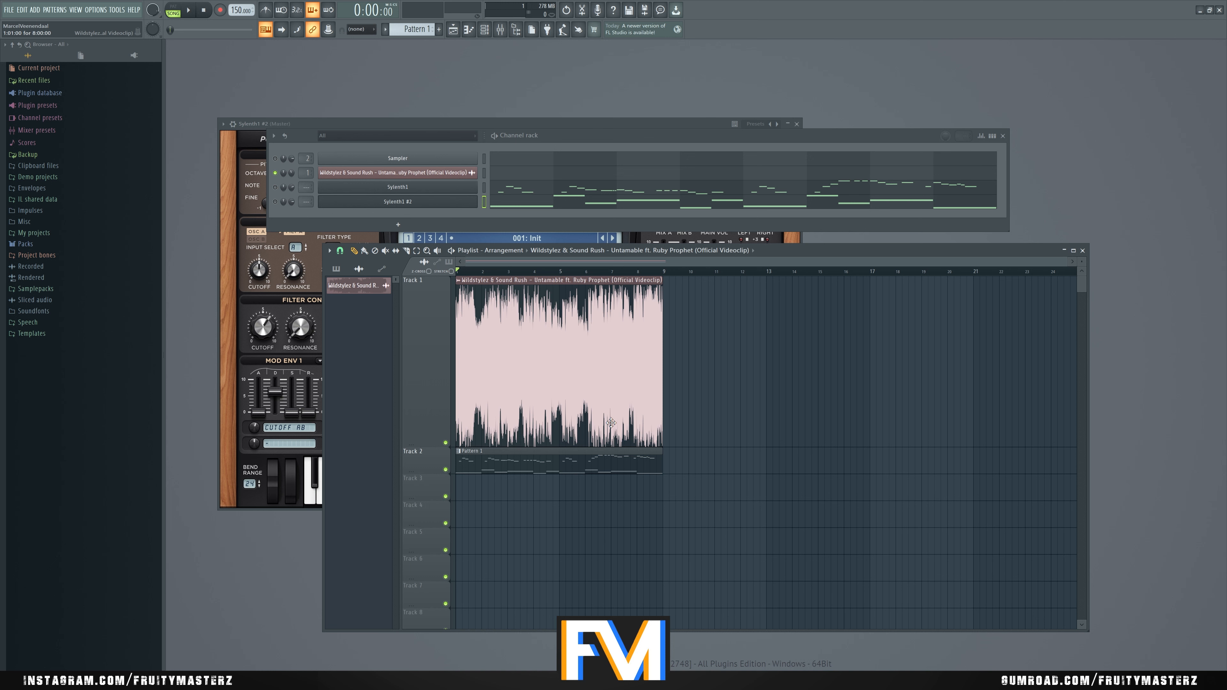
Step: Save the project and play the reference song once more to study its lead sound
key(ctrl+s)
key(space)
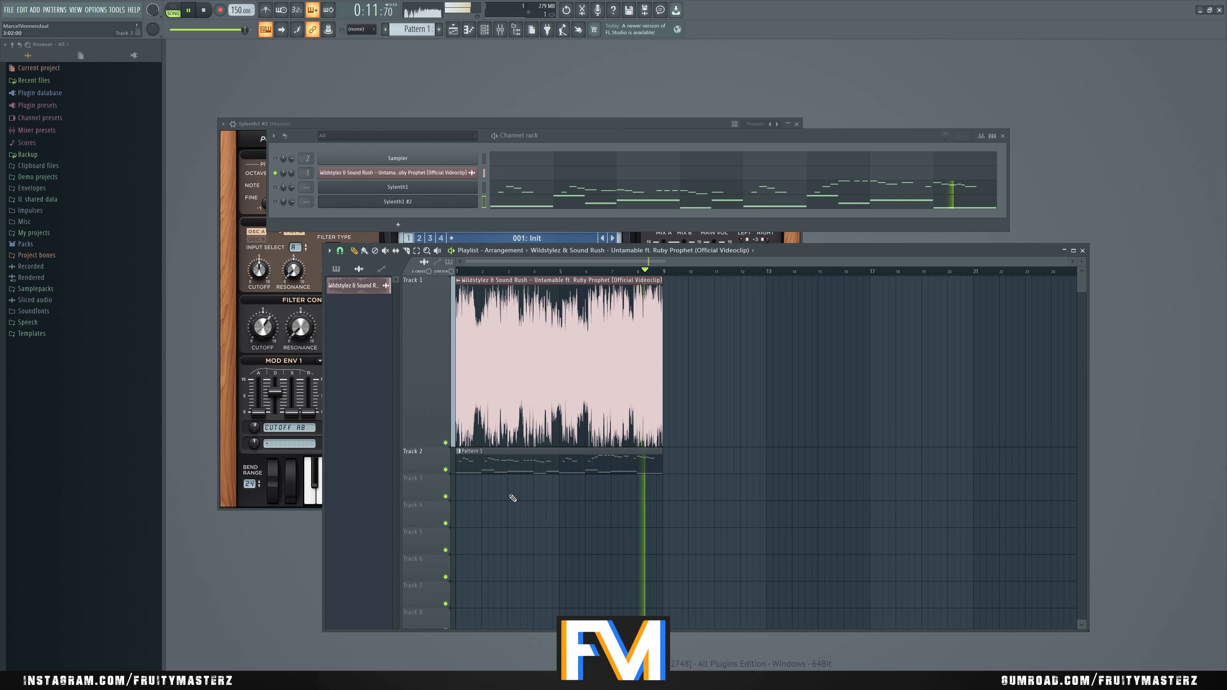
key(space)
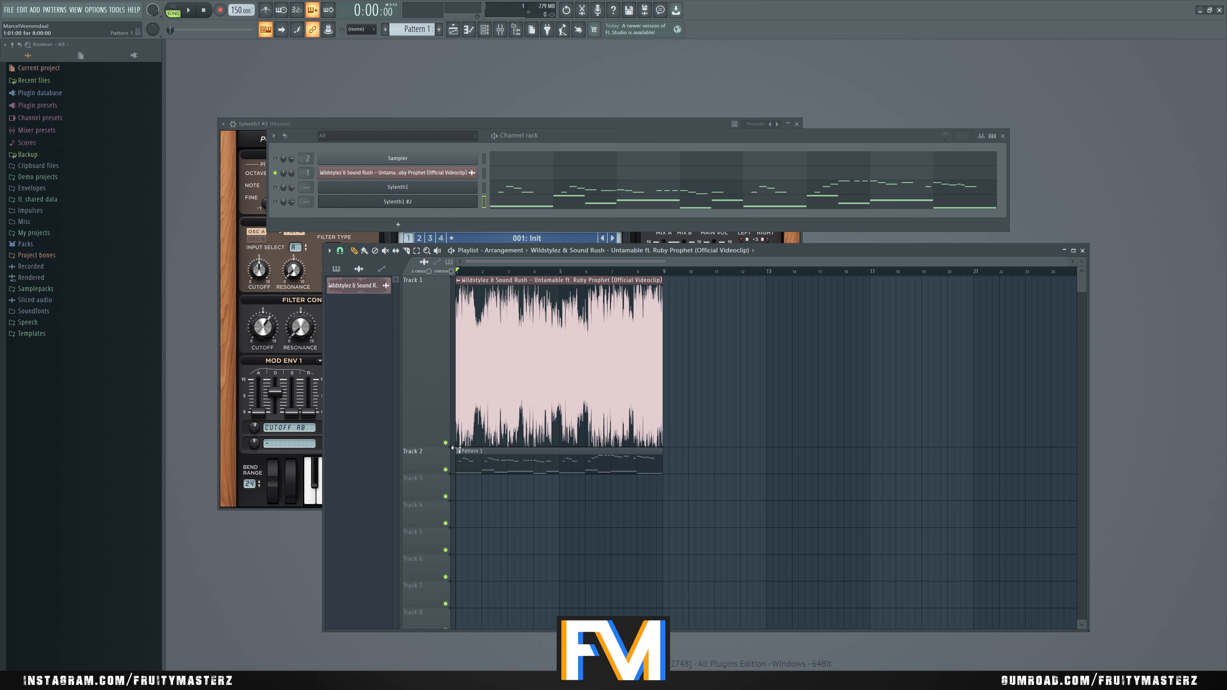
Step: In the first Sylenth1, give LFO 1 a sawtooth-type wave and route it to Pitch A and B with an amount of about -1.167
click(379, 187)
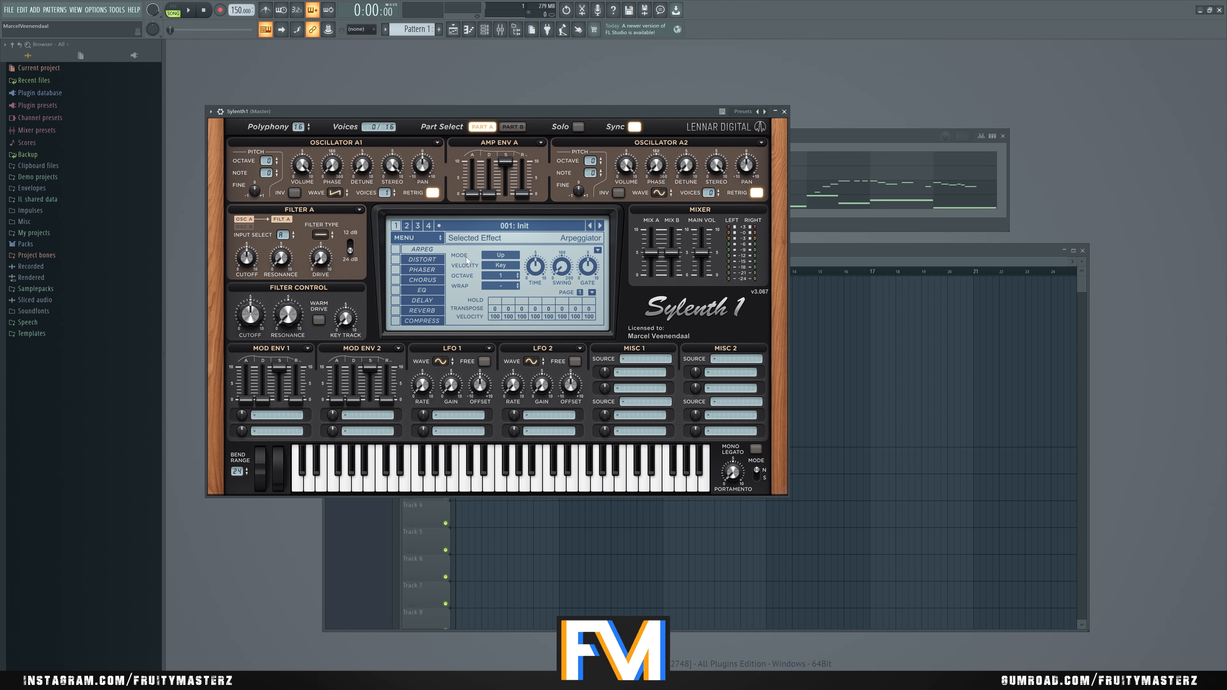
key(space)
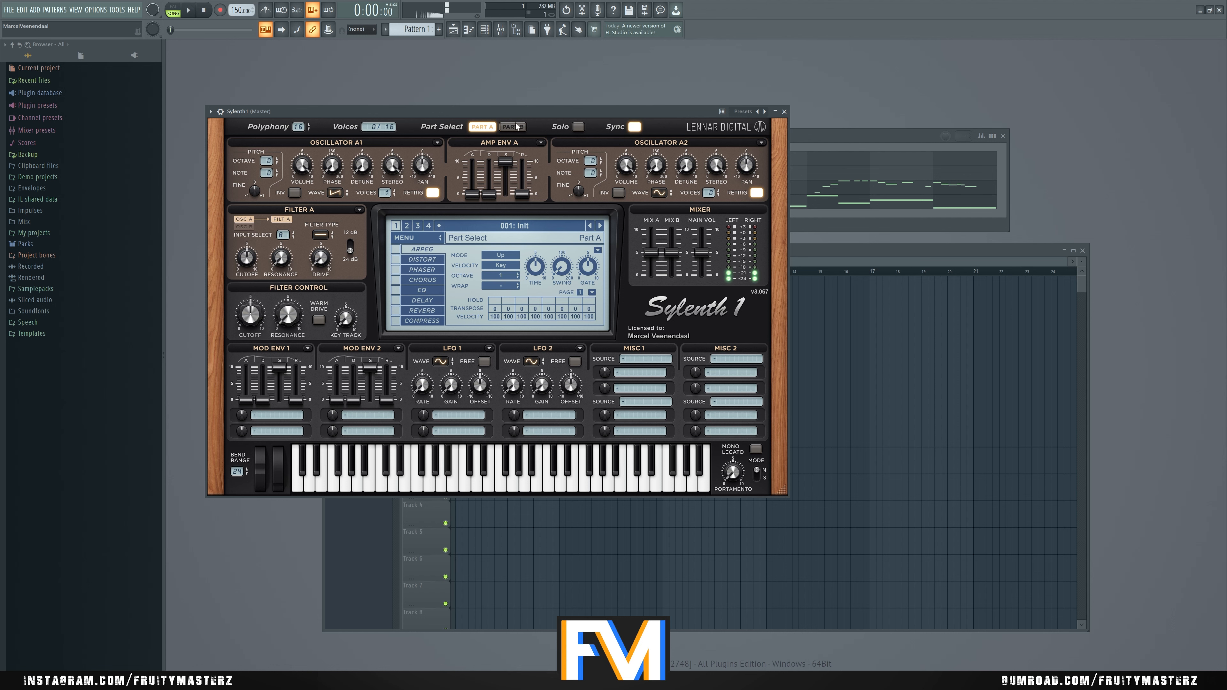
click(463, 415)
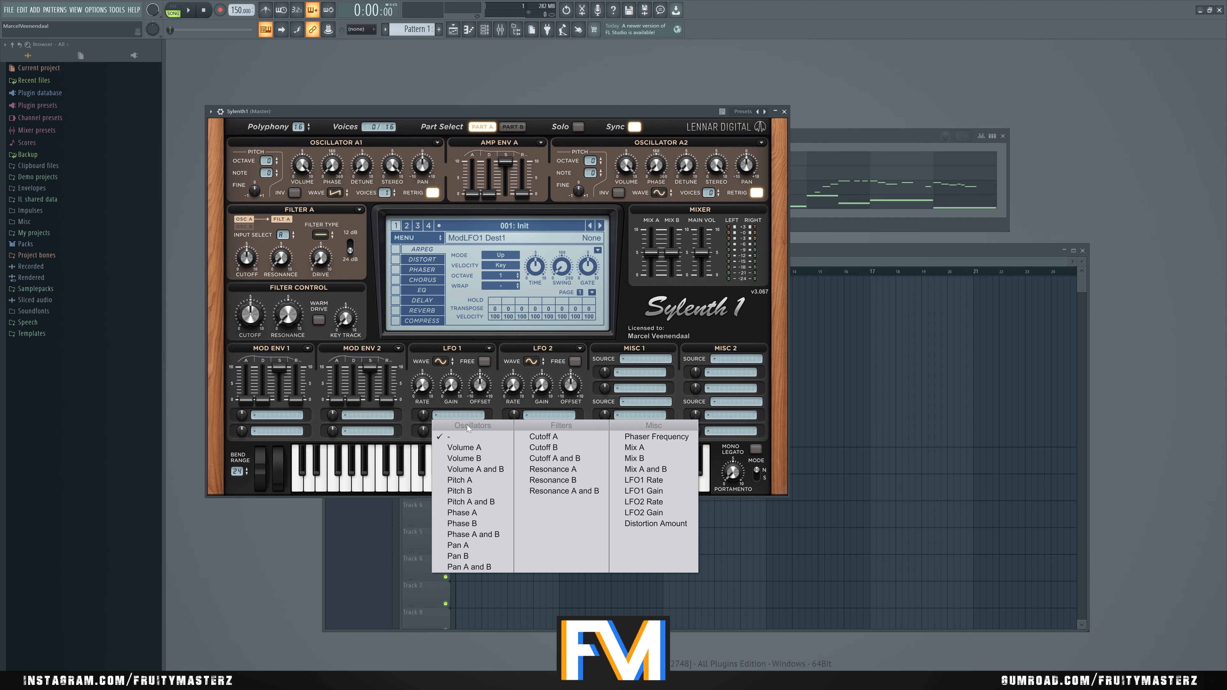
click(465, 502)
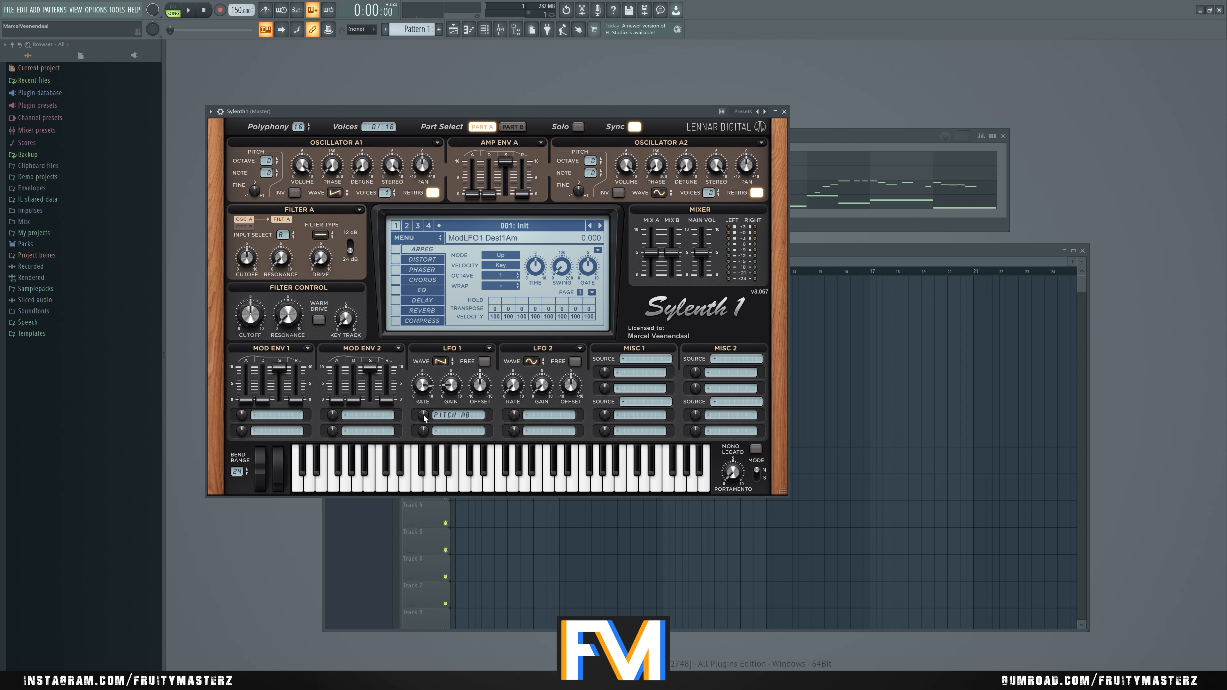
drag(424, 416, 427, 430)
Step: Audition the melody with the pitch modulation and set LFO 1's rate to 1/64T
key(space)
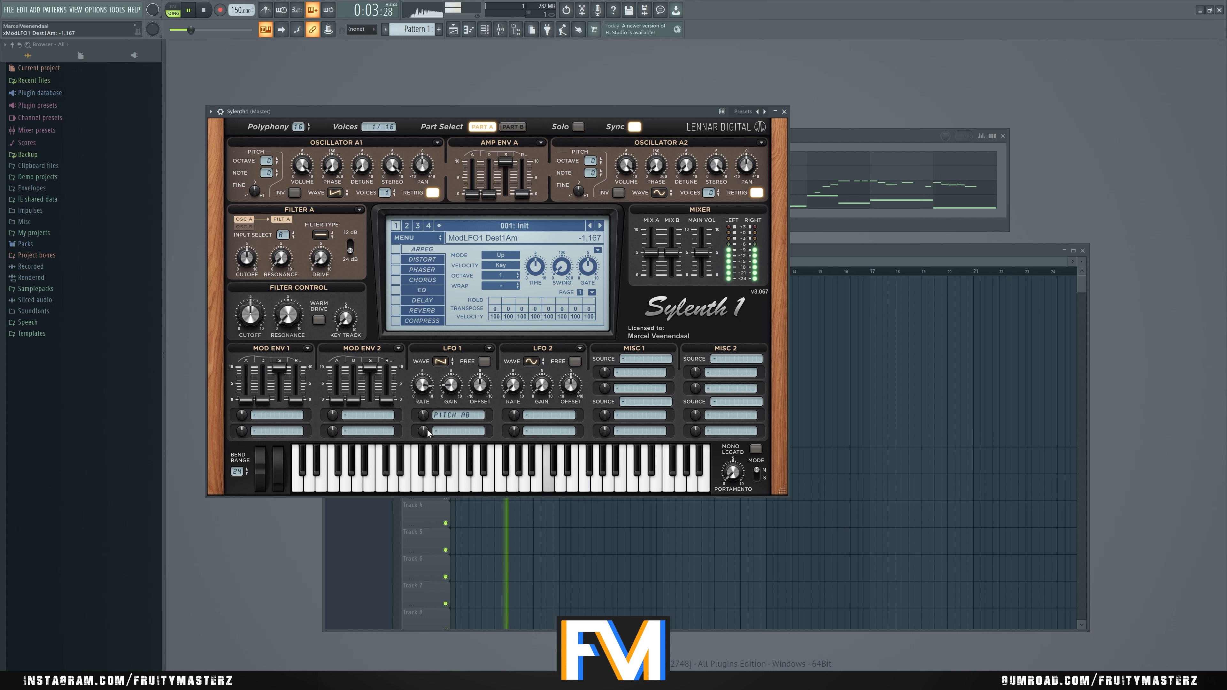
drag(427, 415, 427, 418)
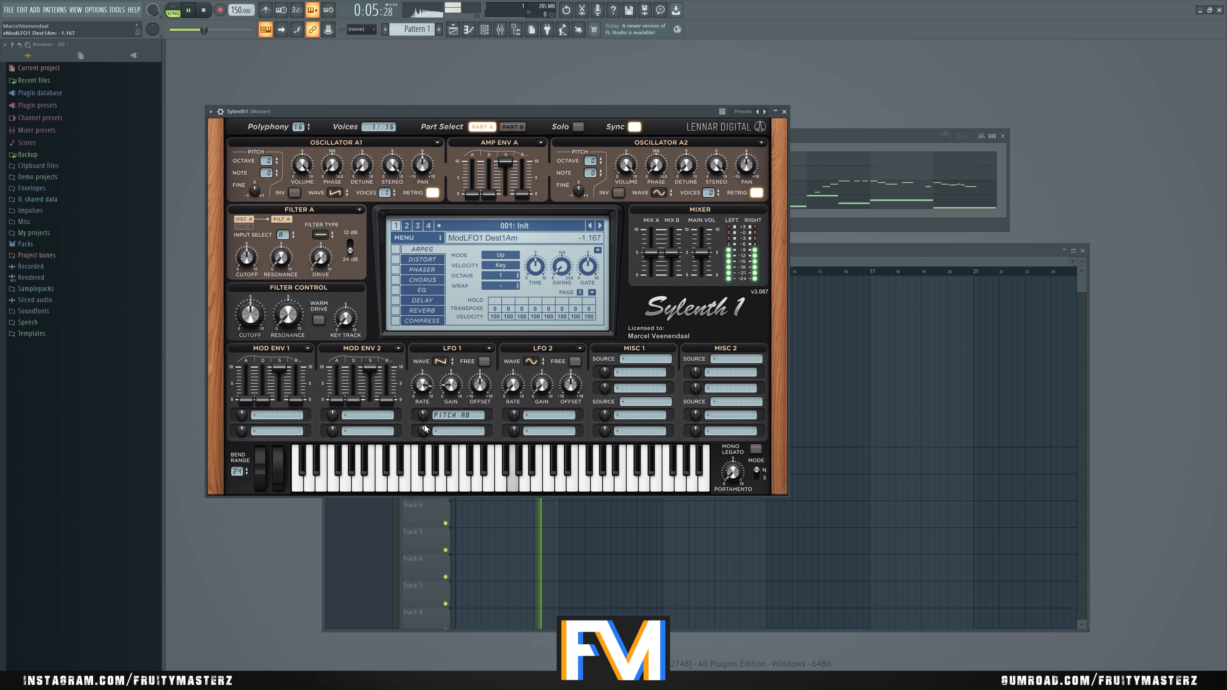
key(space)
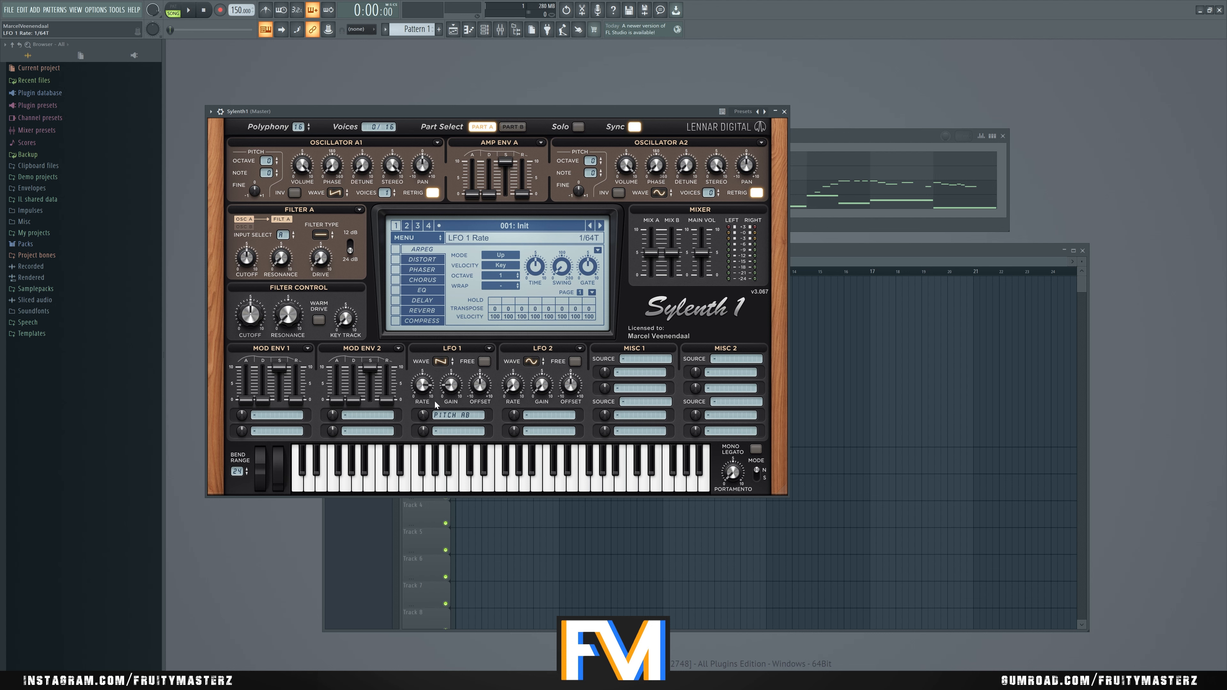
key(space)
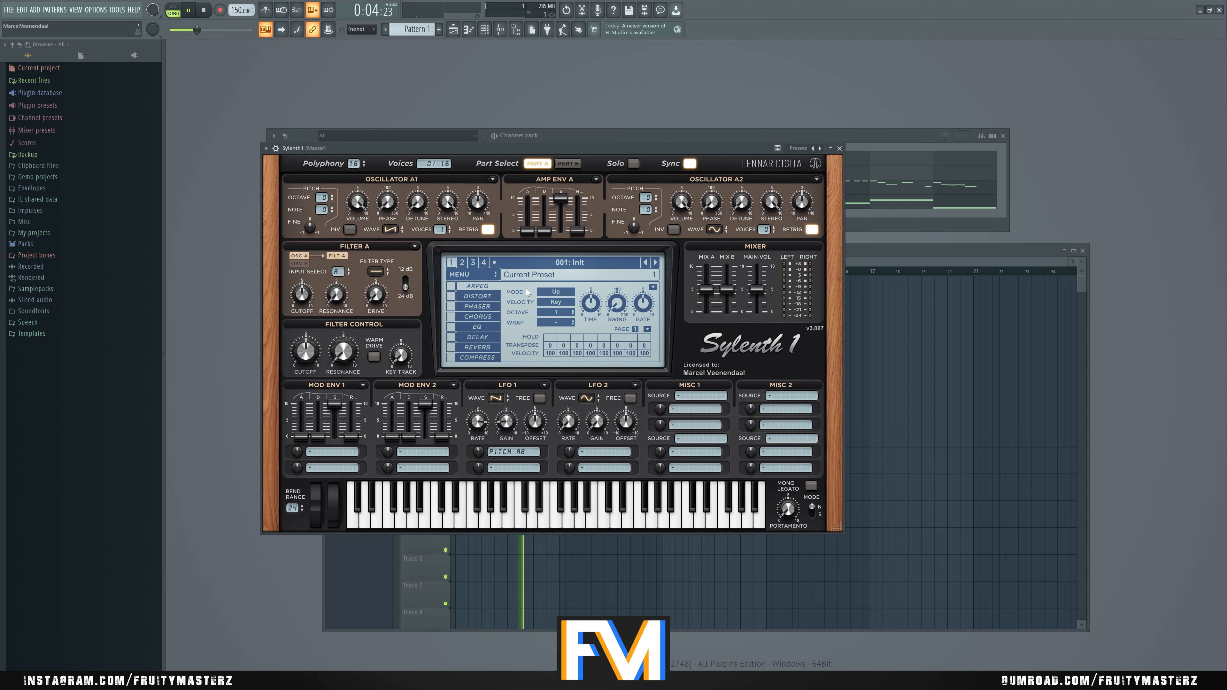
key(space)
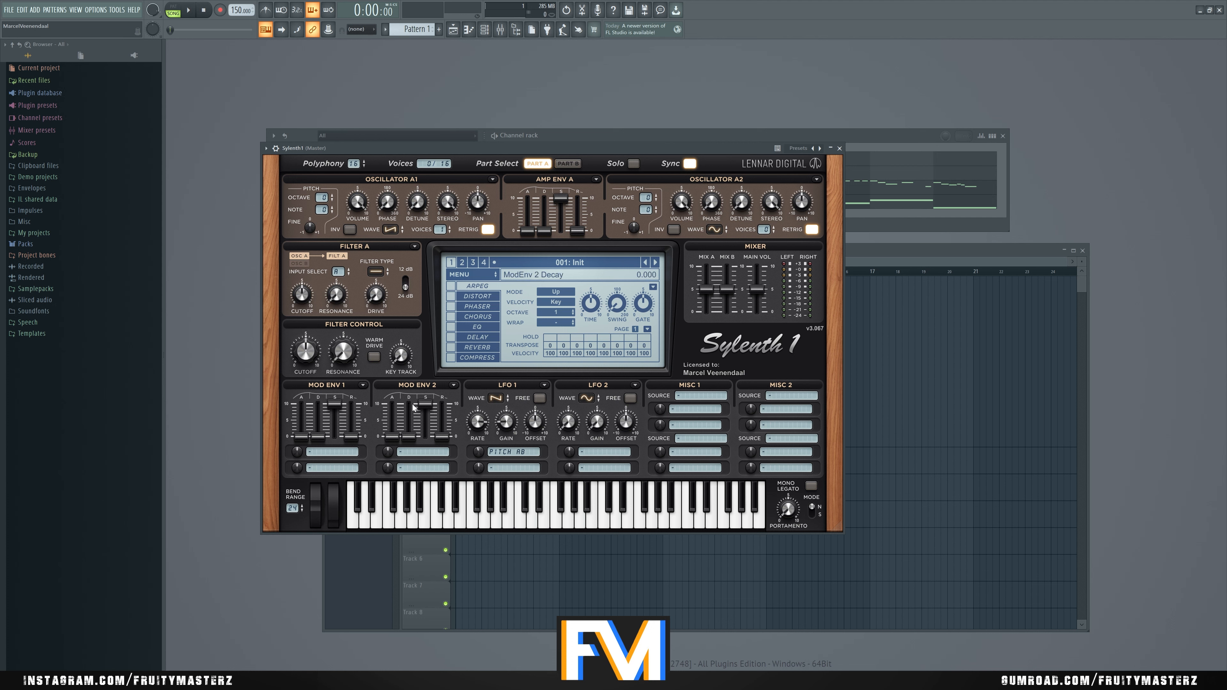
Step: Route modulation envelope 1 to Pitch A and B, raise its attack slightly and set its release to about 1.568 during playback
click(352, 450)
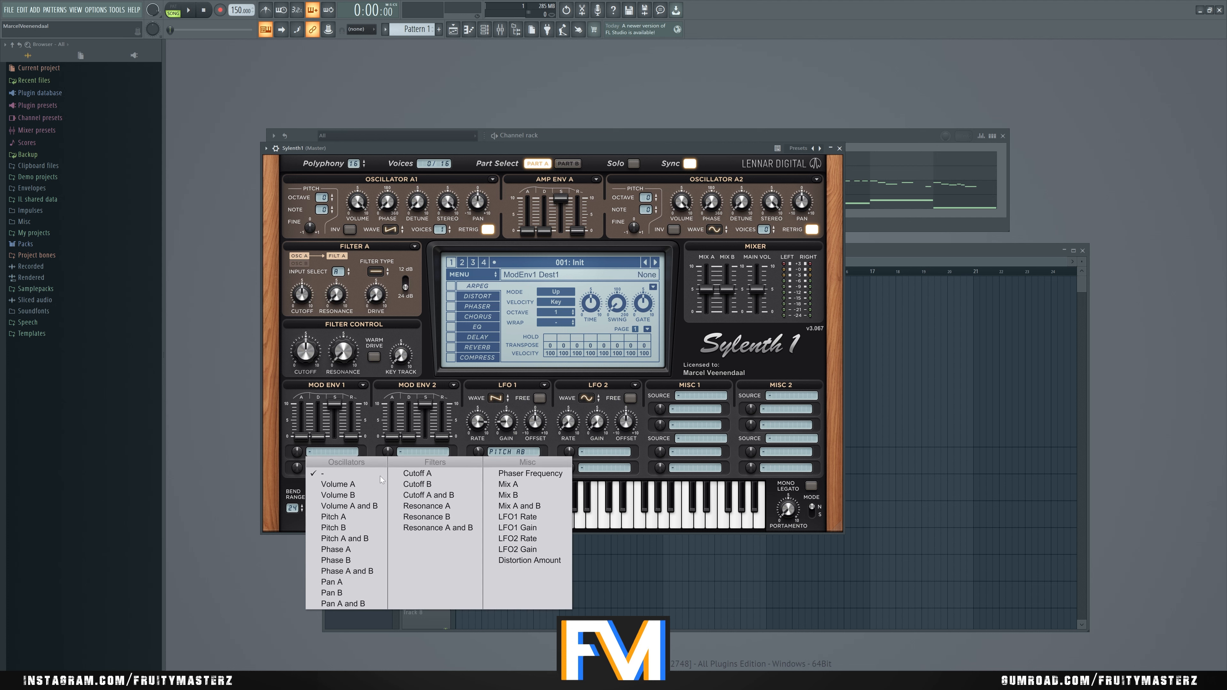
click(370, 539)
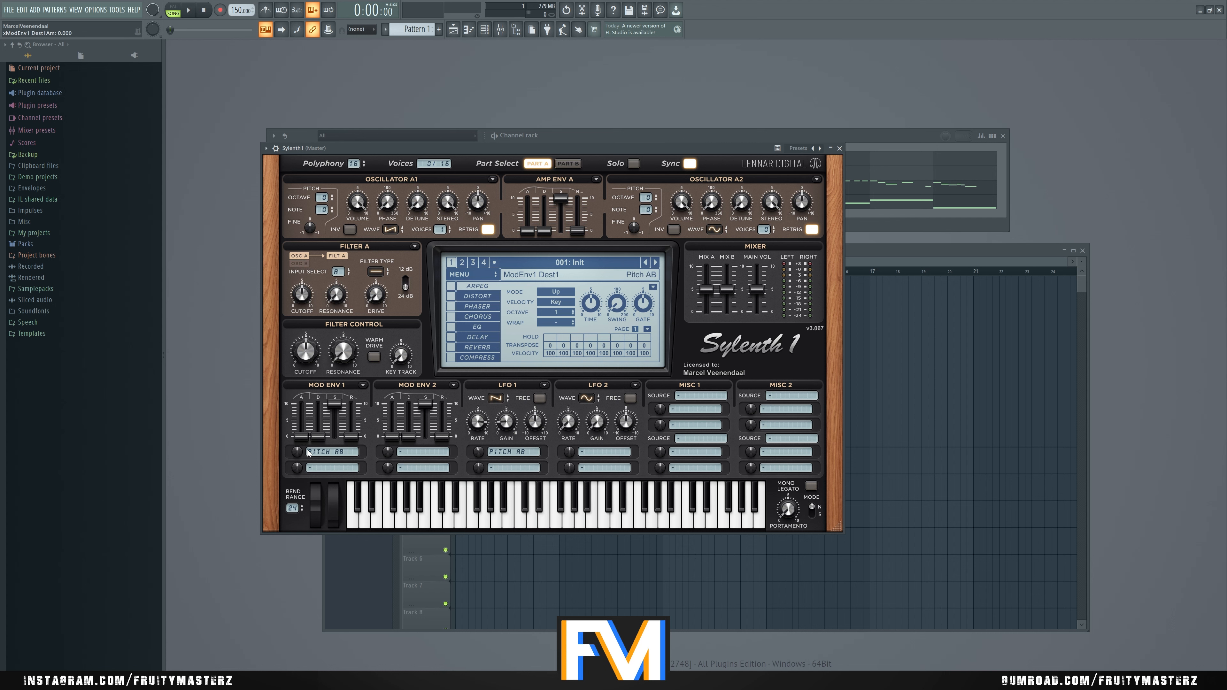
key(space)
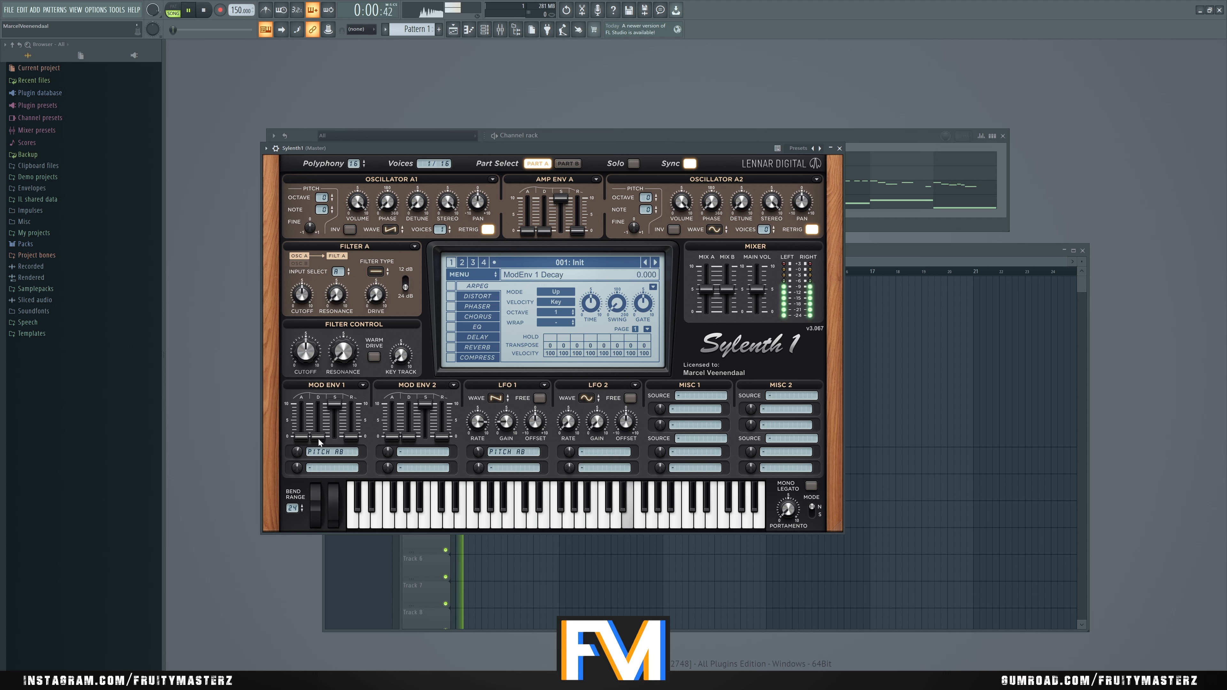
drag(334, 406, 360, 309)
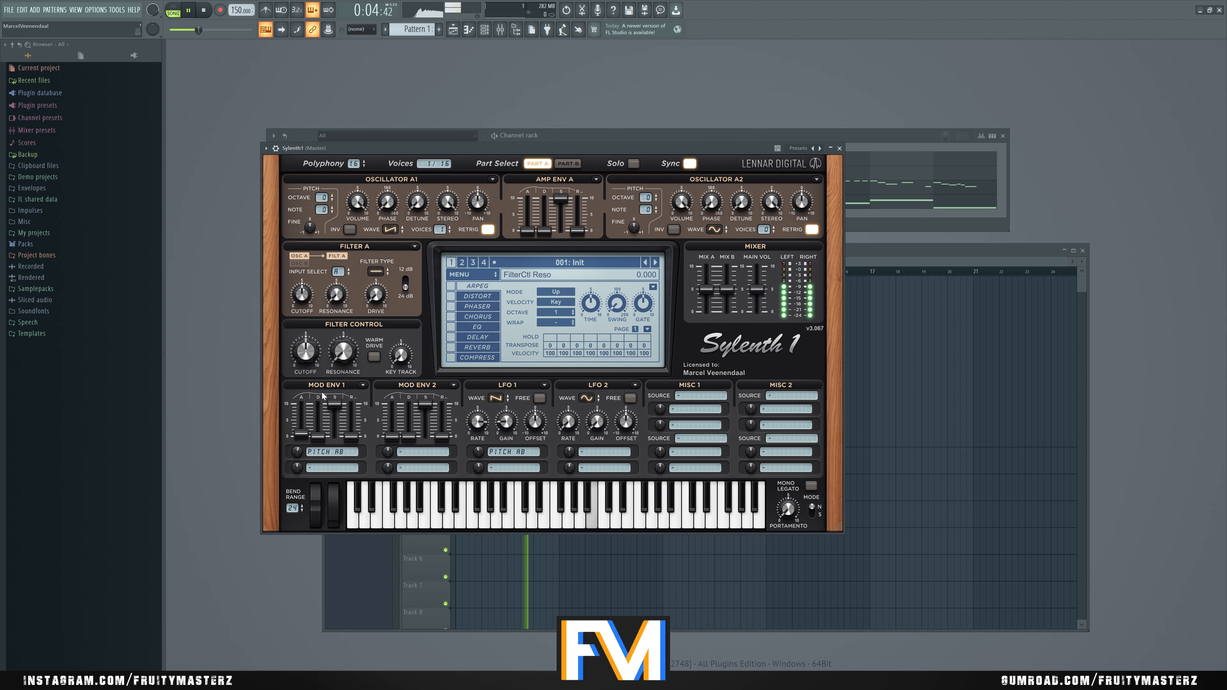
drag(302, 434, 356, 424)
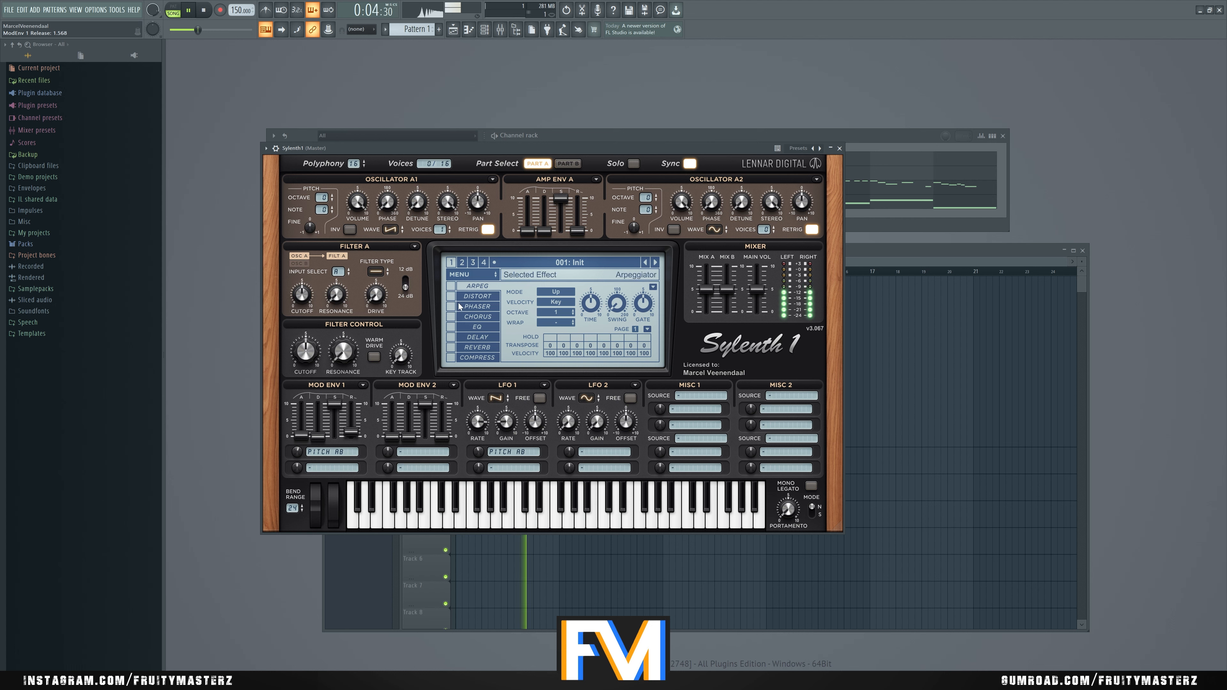
key(space)
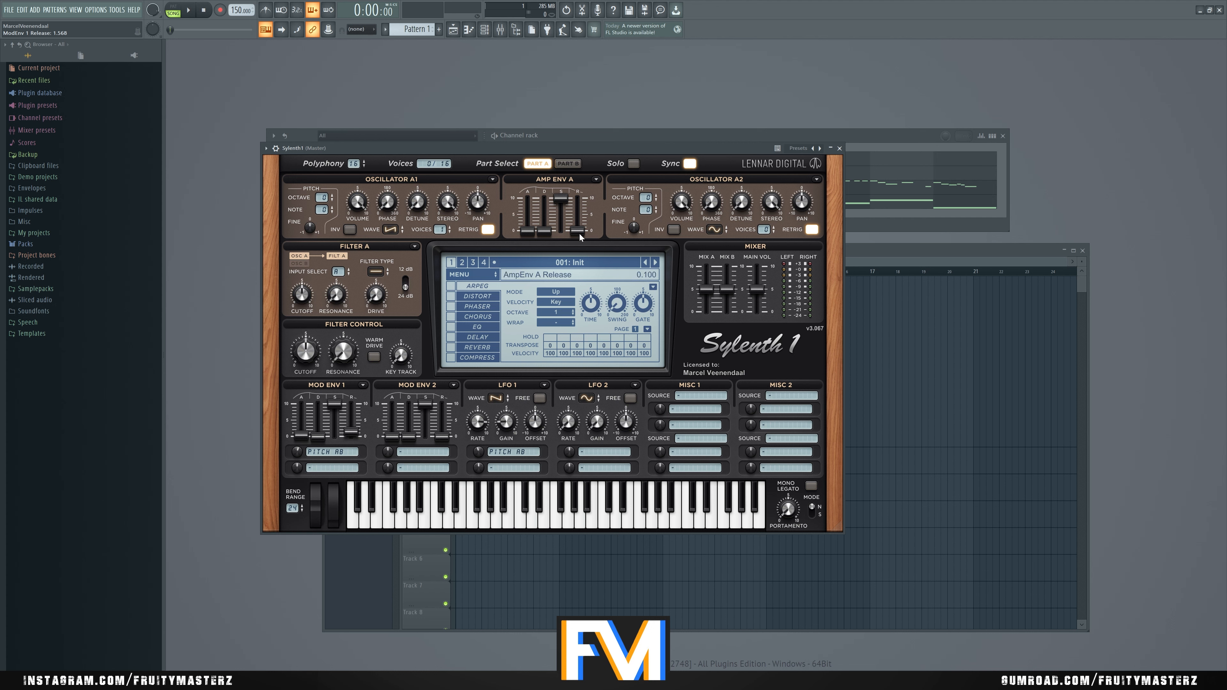
Step: Set amp envelope A's release to about 0.941 while the melody plays and drop oscillator A1's octave to -1
key(space)
drag(580, 237, 584, 226)
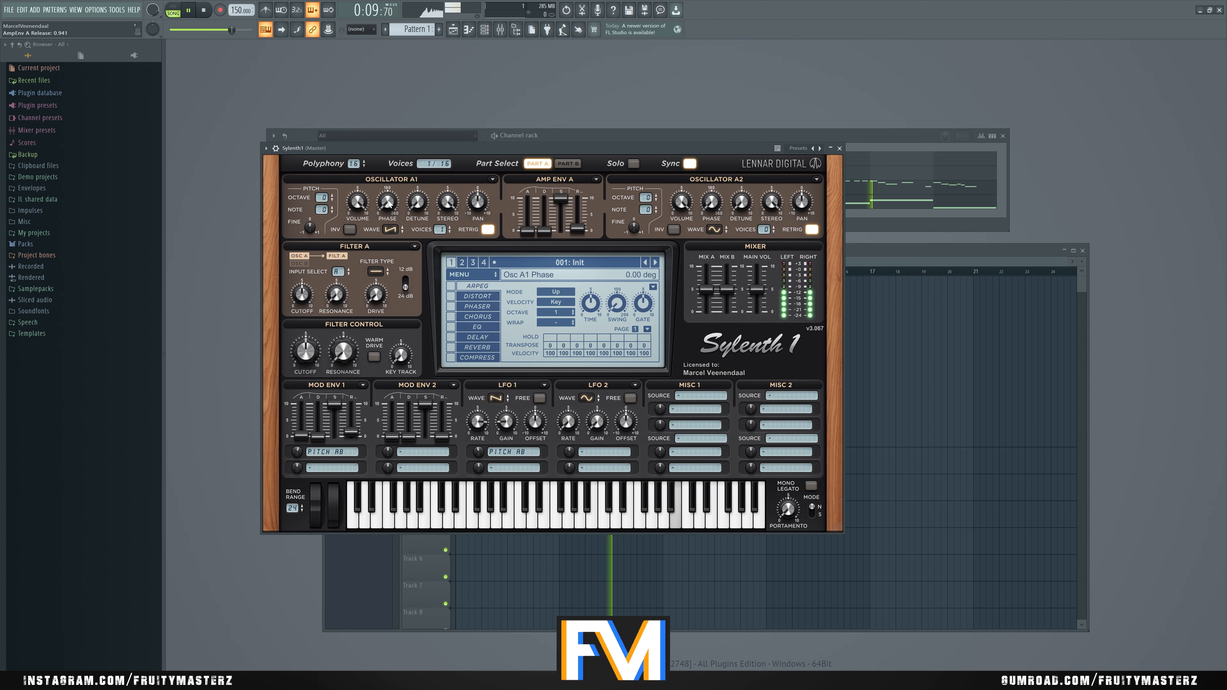
key(space)
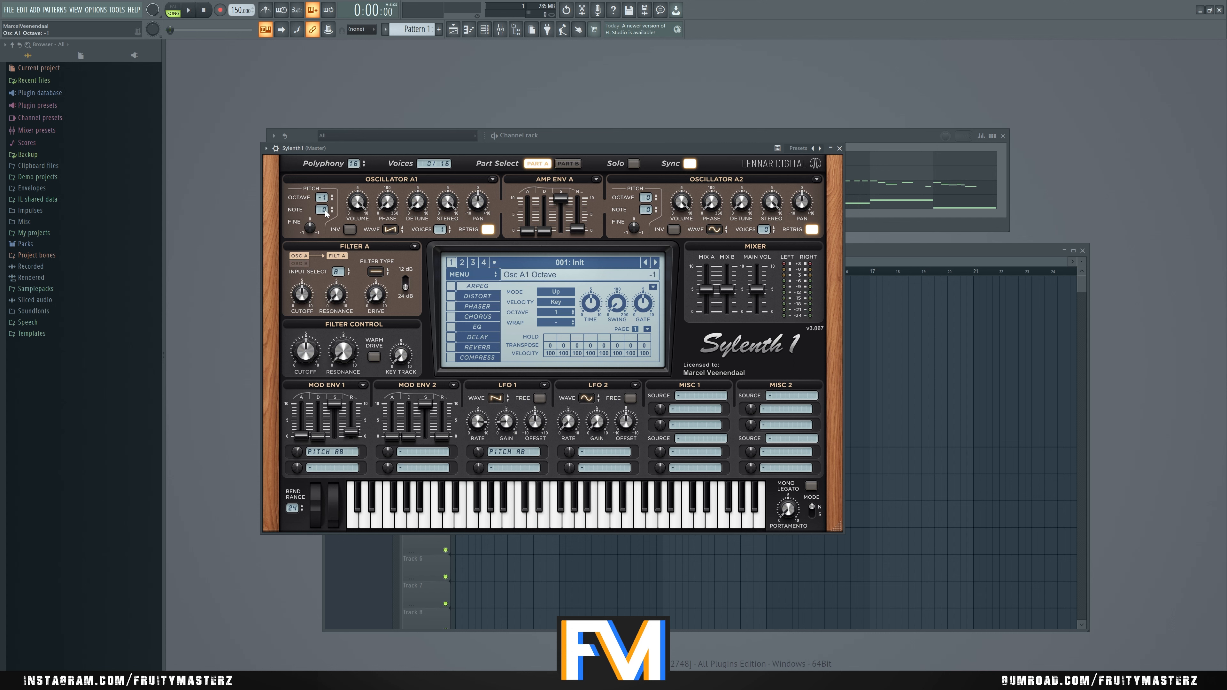
Step: While the melody plays, lower LFO 1's gain and set modulation envelope 1's attack to about 0.591
key(space)
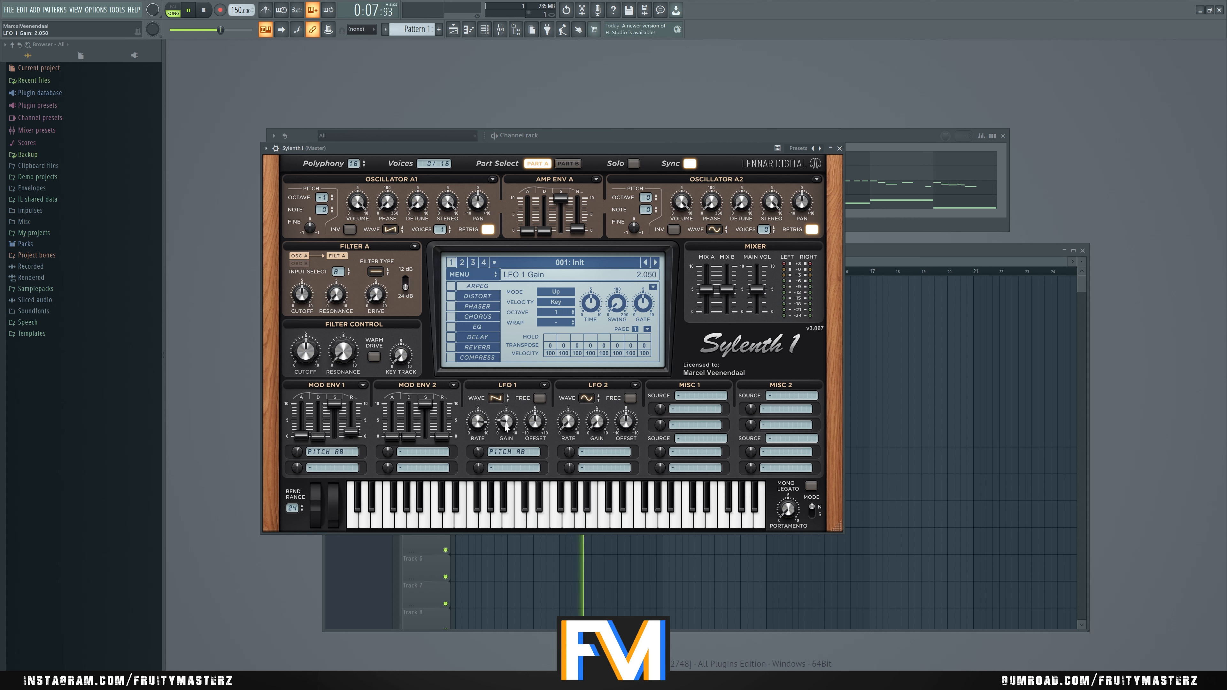
drag(506, 427, 506, 433)
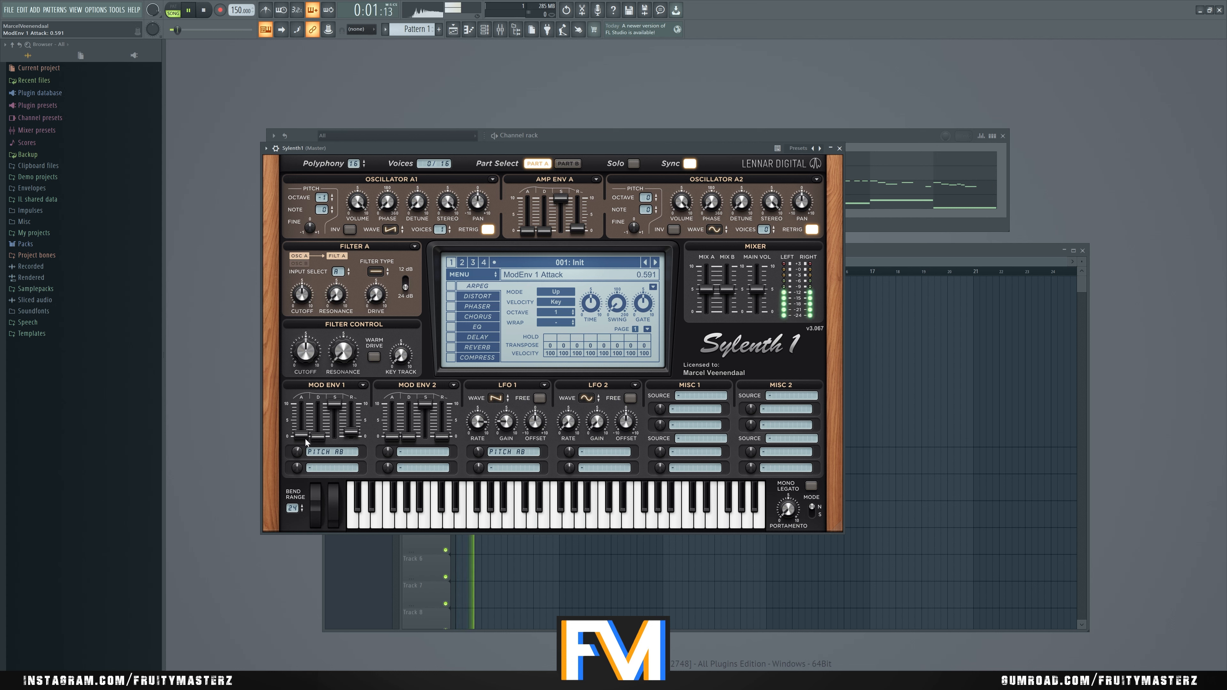
key(space)
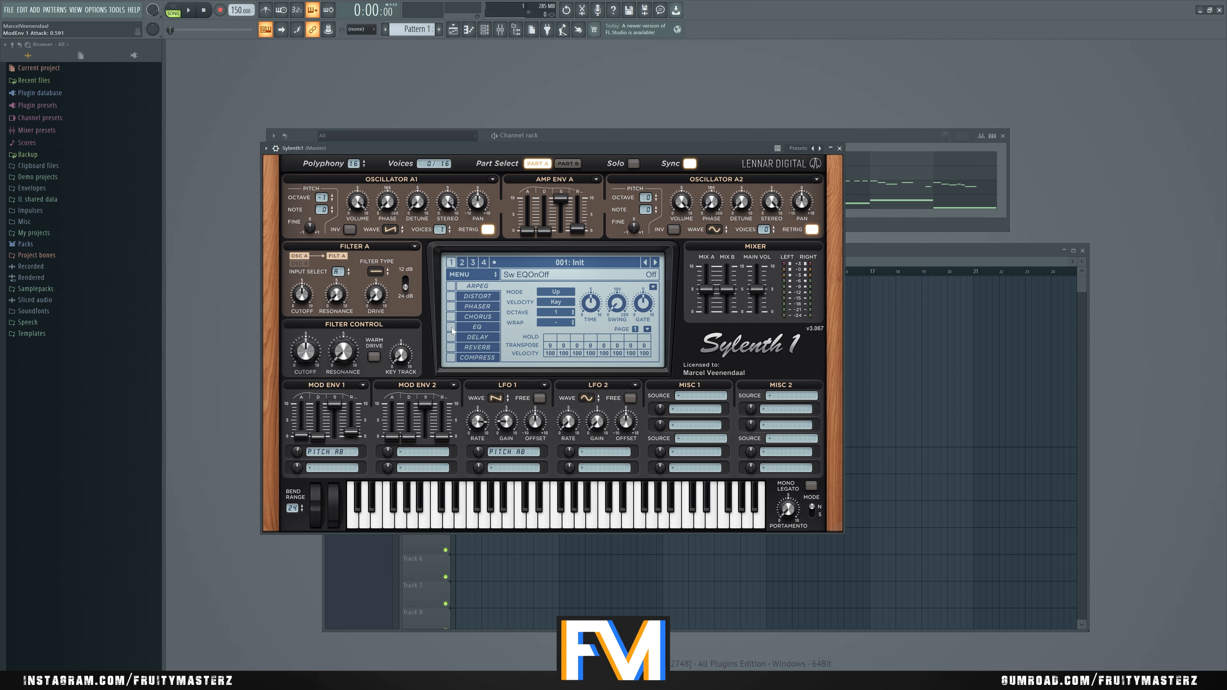
Step: Enable the chorus effect on the first Sylenth1 and play the melody with it
click(477, 317)
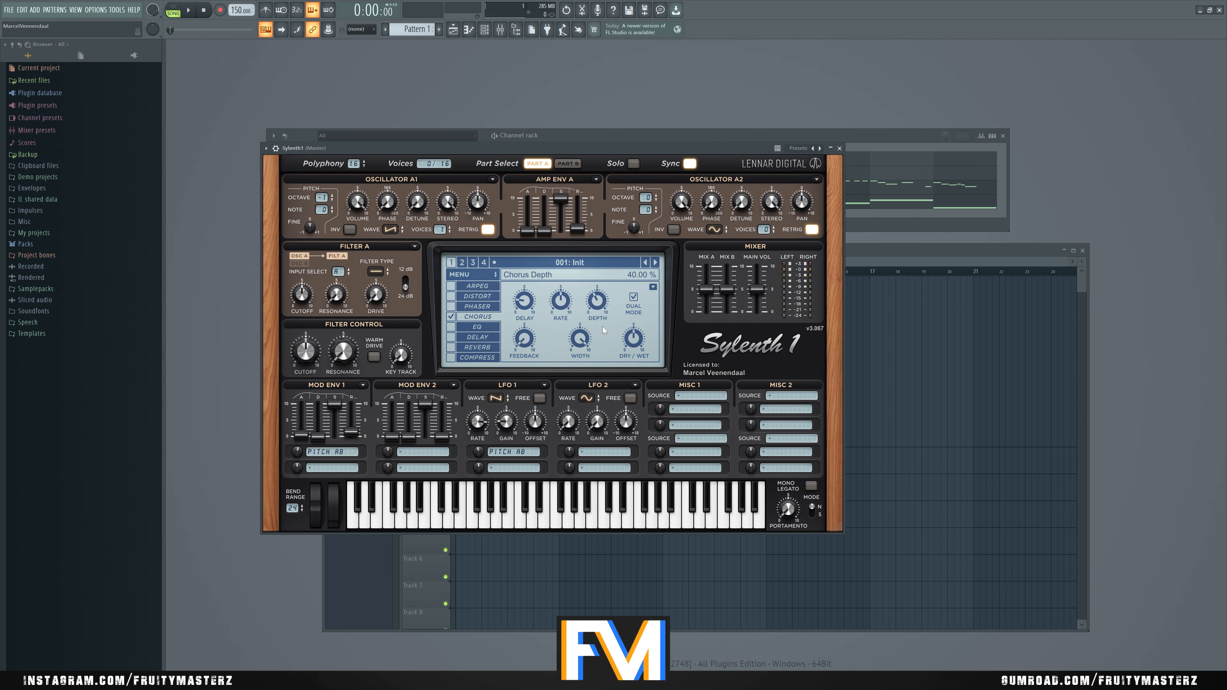
key(space)
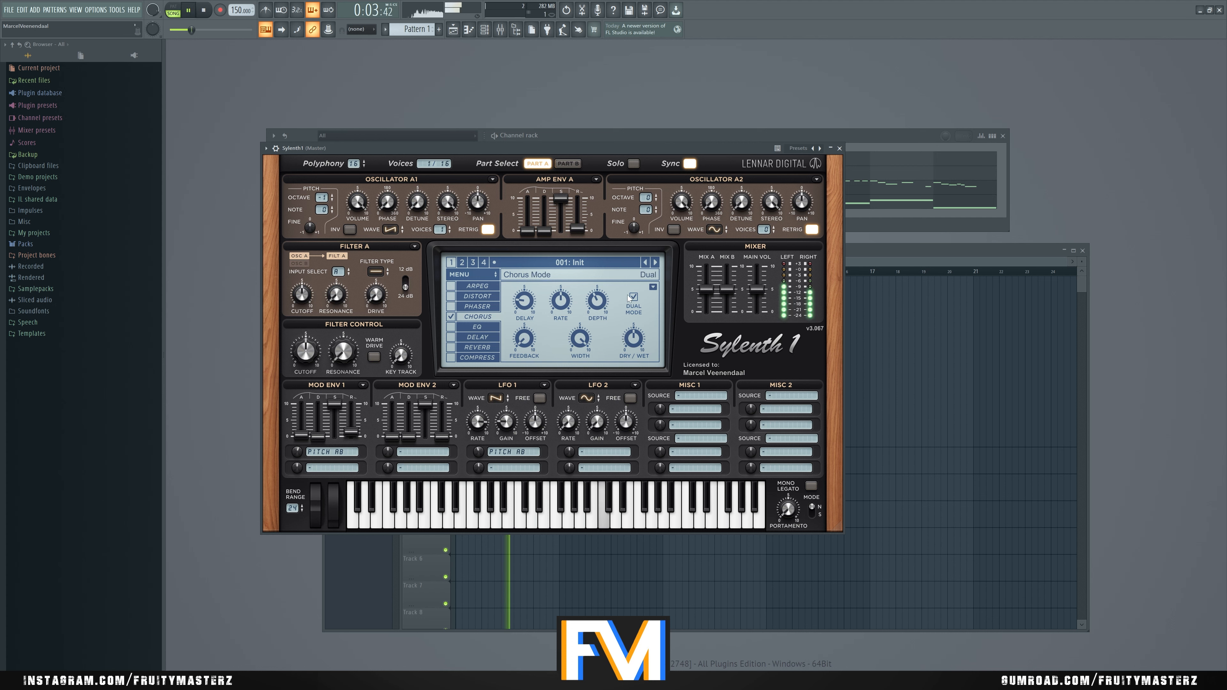
Step: Unmute the second Sylenth1 channel and play the bassline and melody together in song mode
click(980, 224)
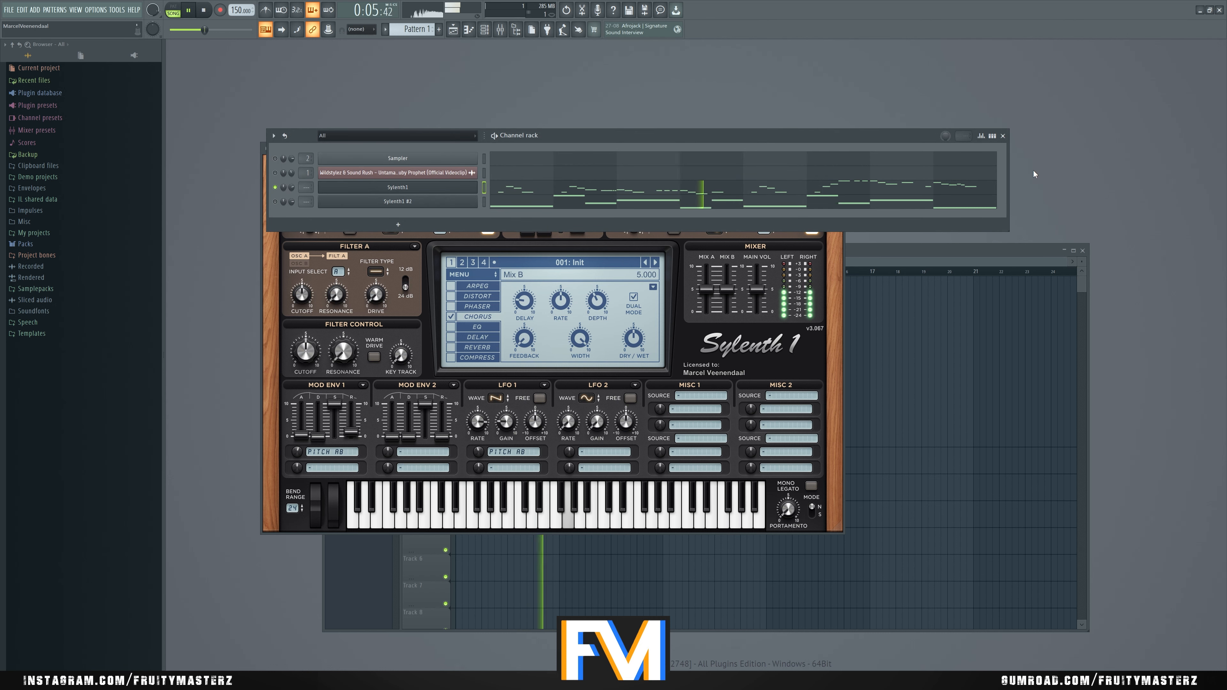
key(space)
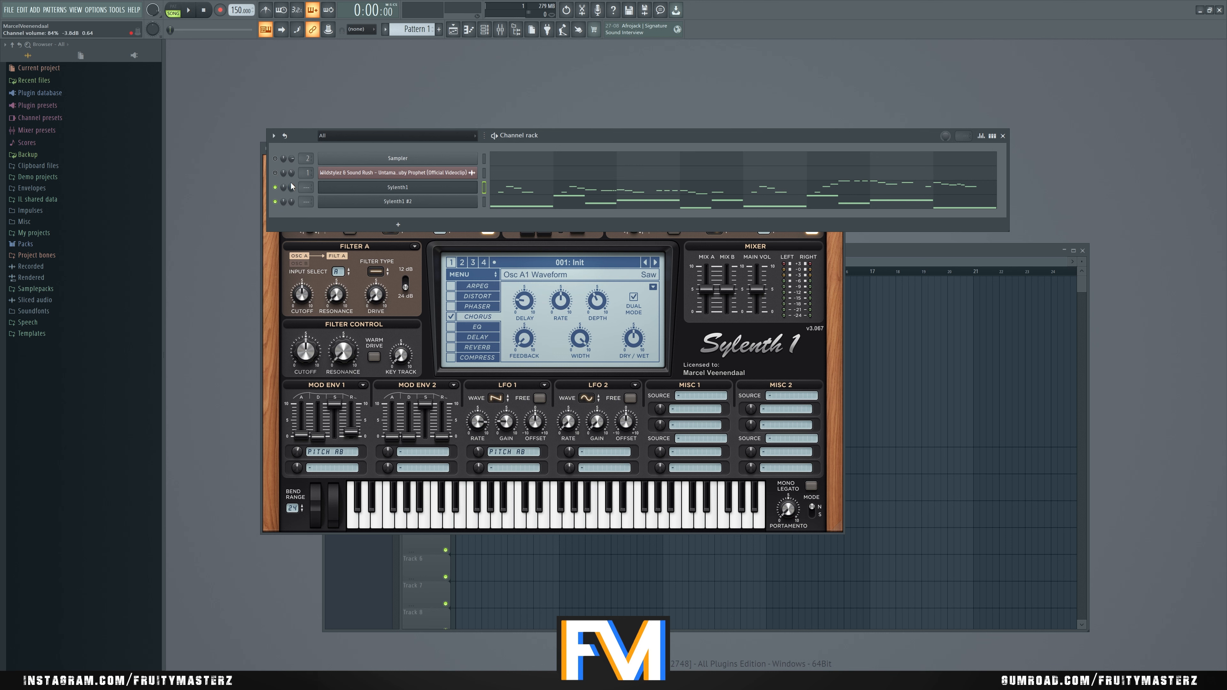
key(space)
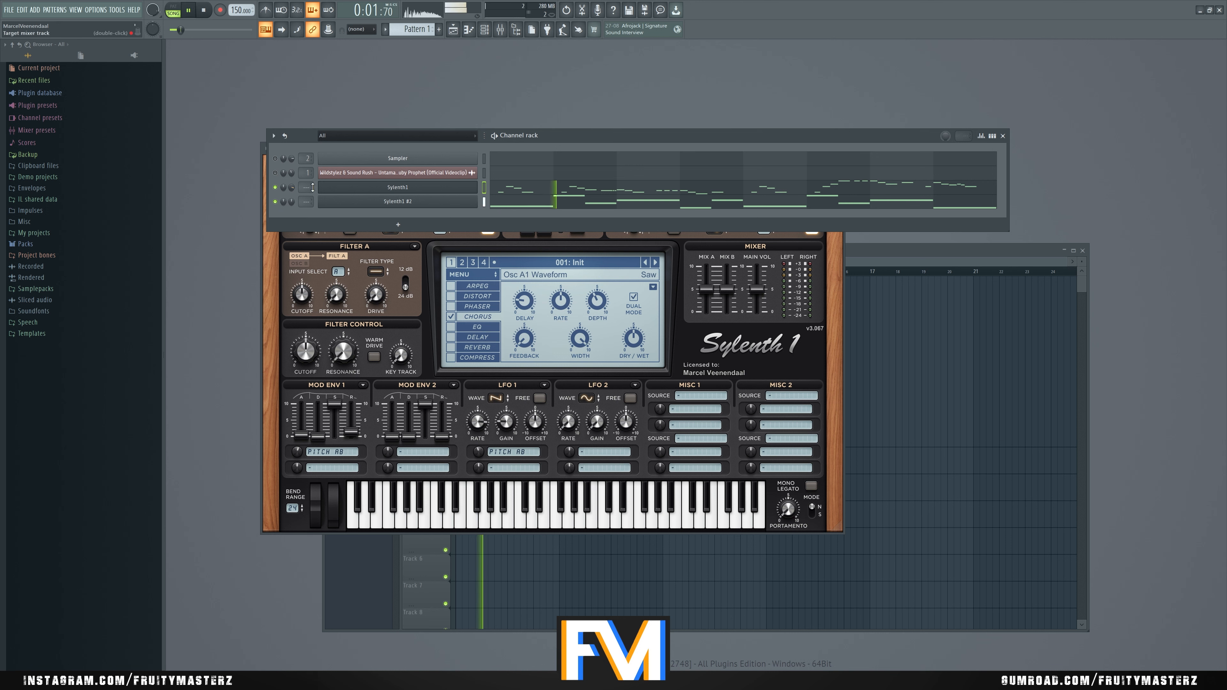
Step: Unmute the reference song's channel, stop playback and mute playlist track 2 holding Pattern 1
click(275, 174)
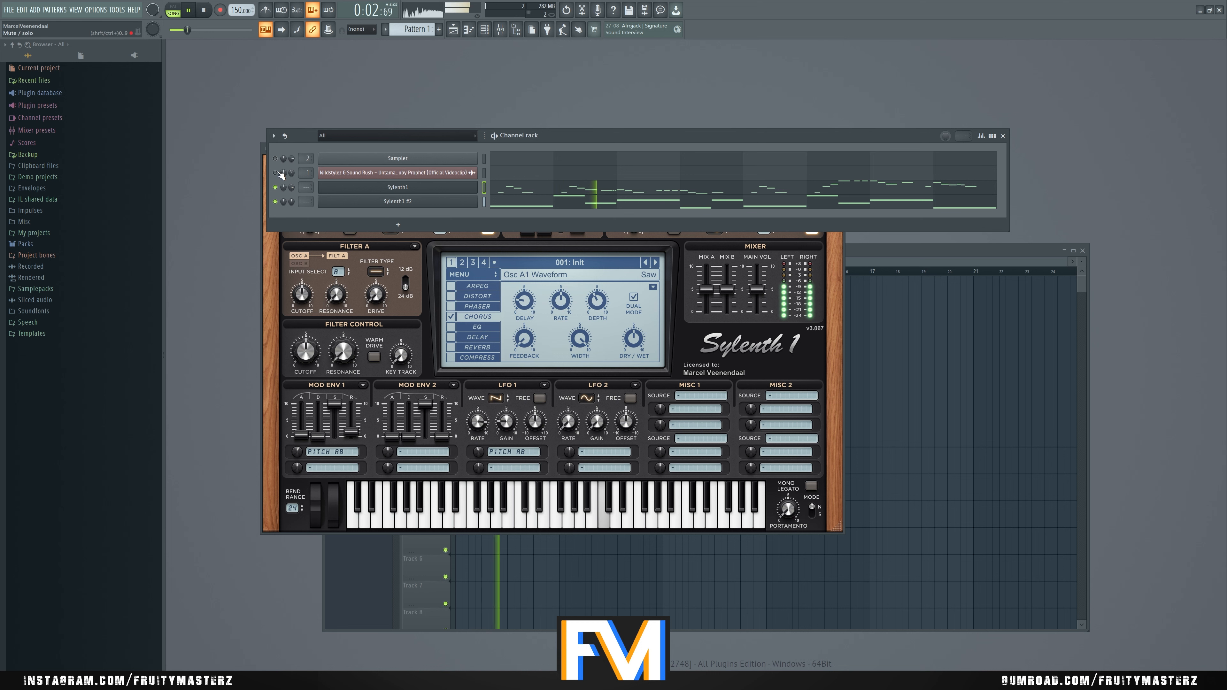
click(982, 254)
key(space)
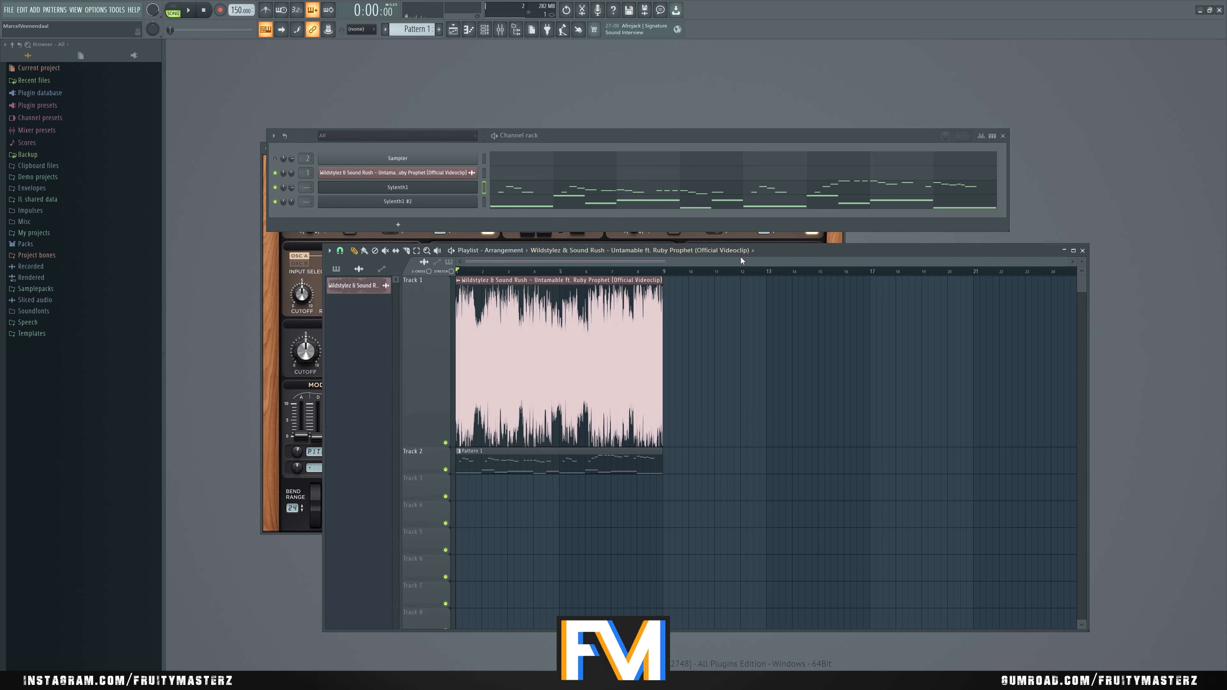
click(445, 469)
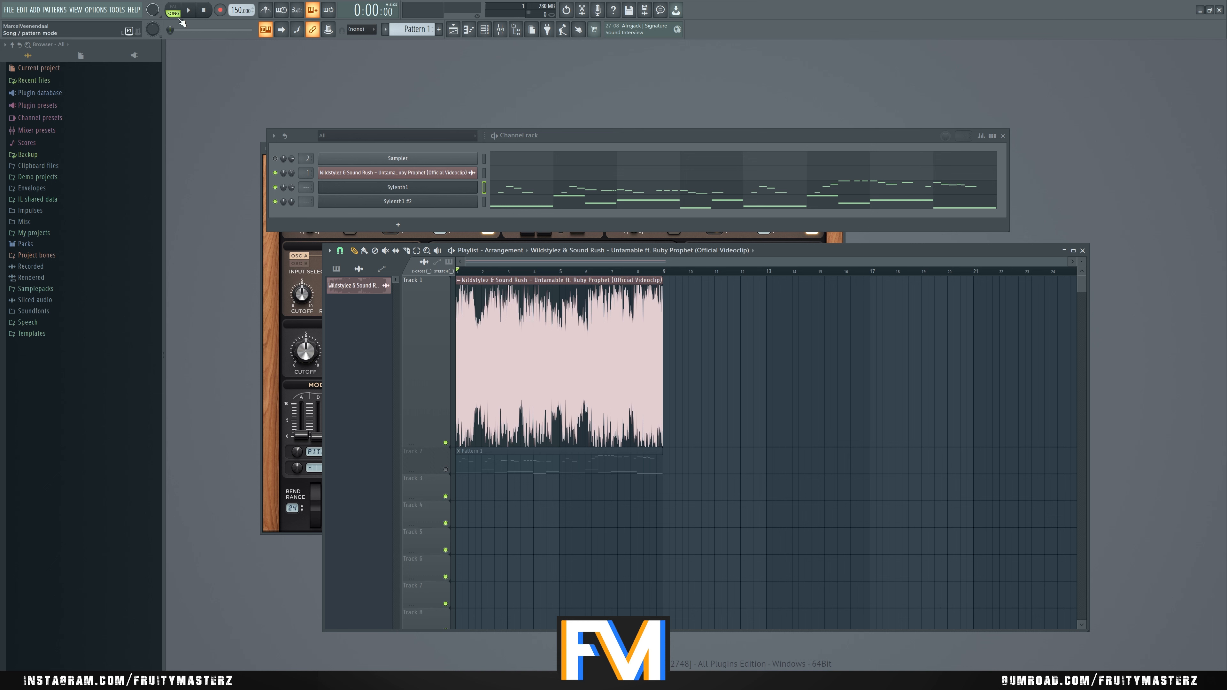
Step: Alternate playback between the synth pattern and the reference song in the playlist to compare their sounds
key(space)
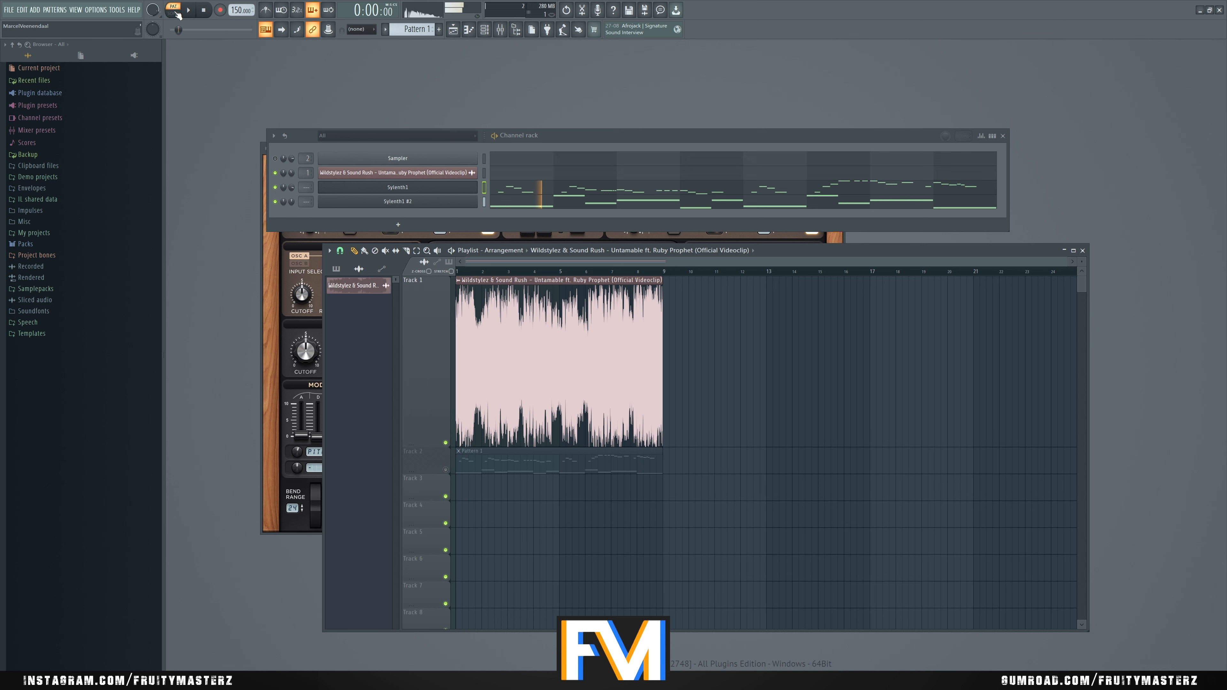
click(177, 13)
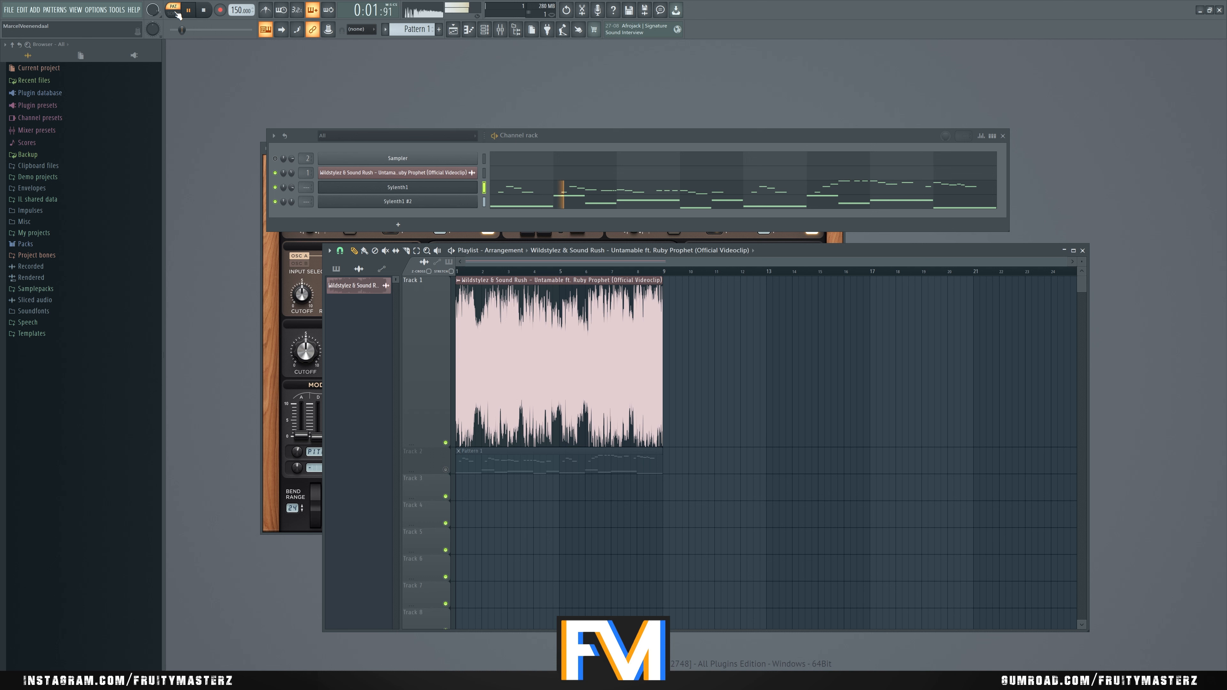
click(177, 14)
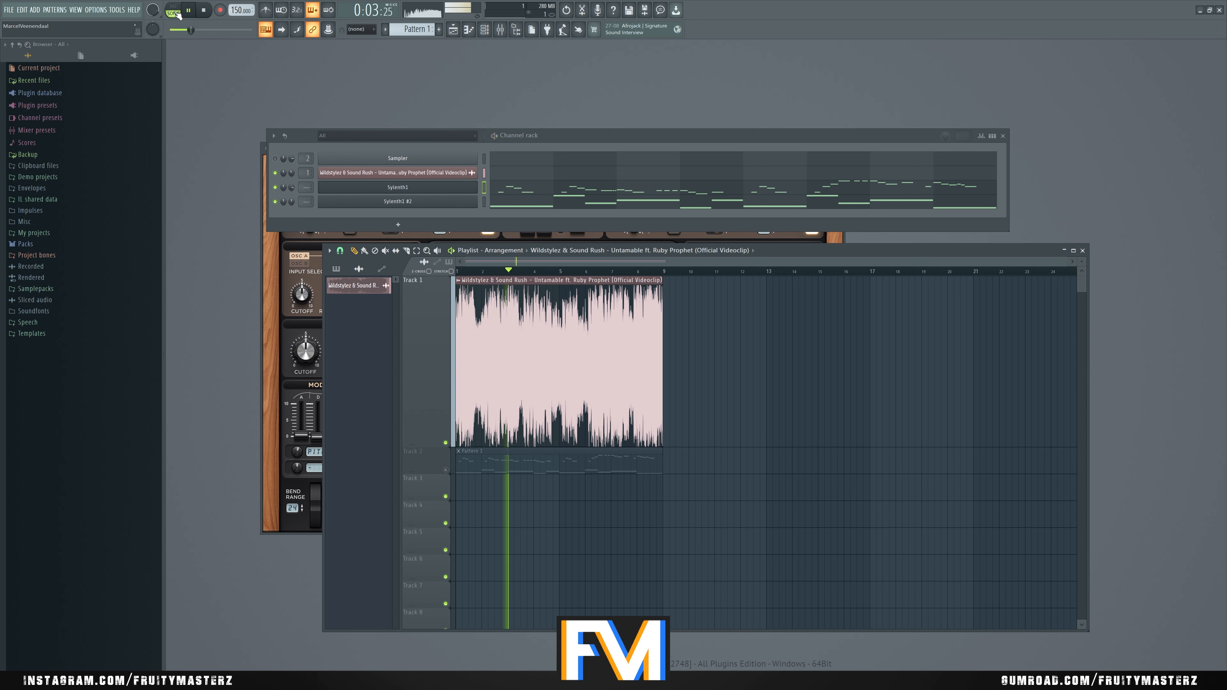
click(176, 14)
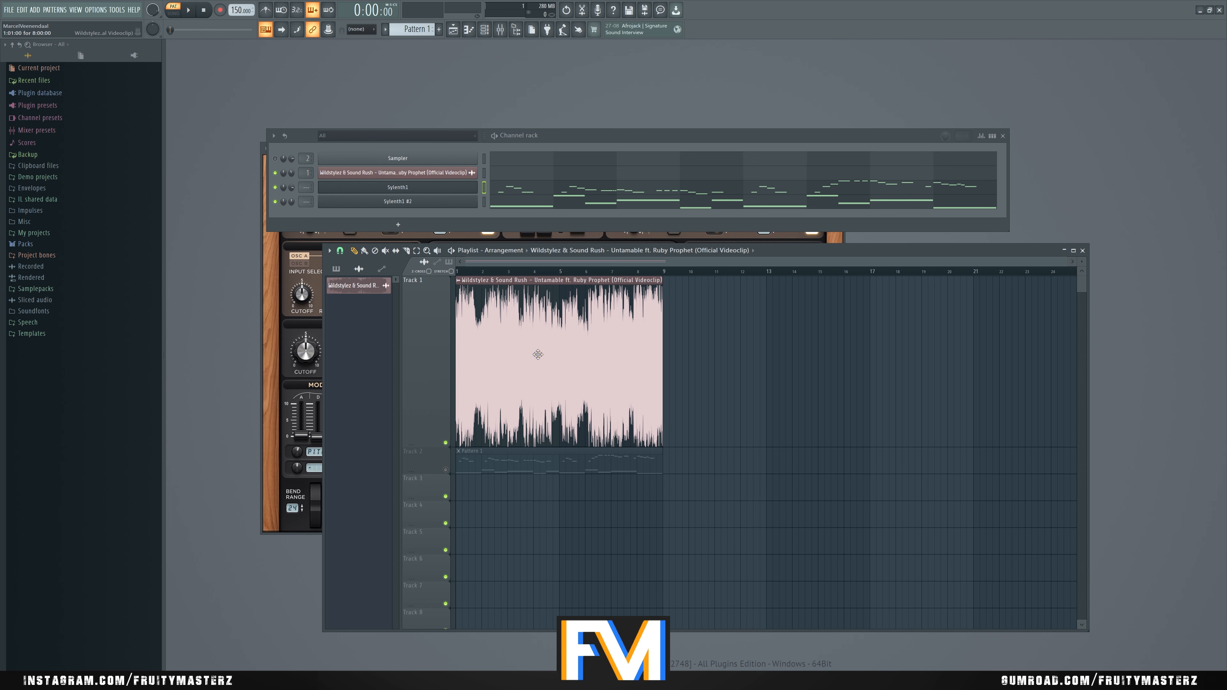
key(space)
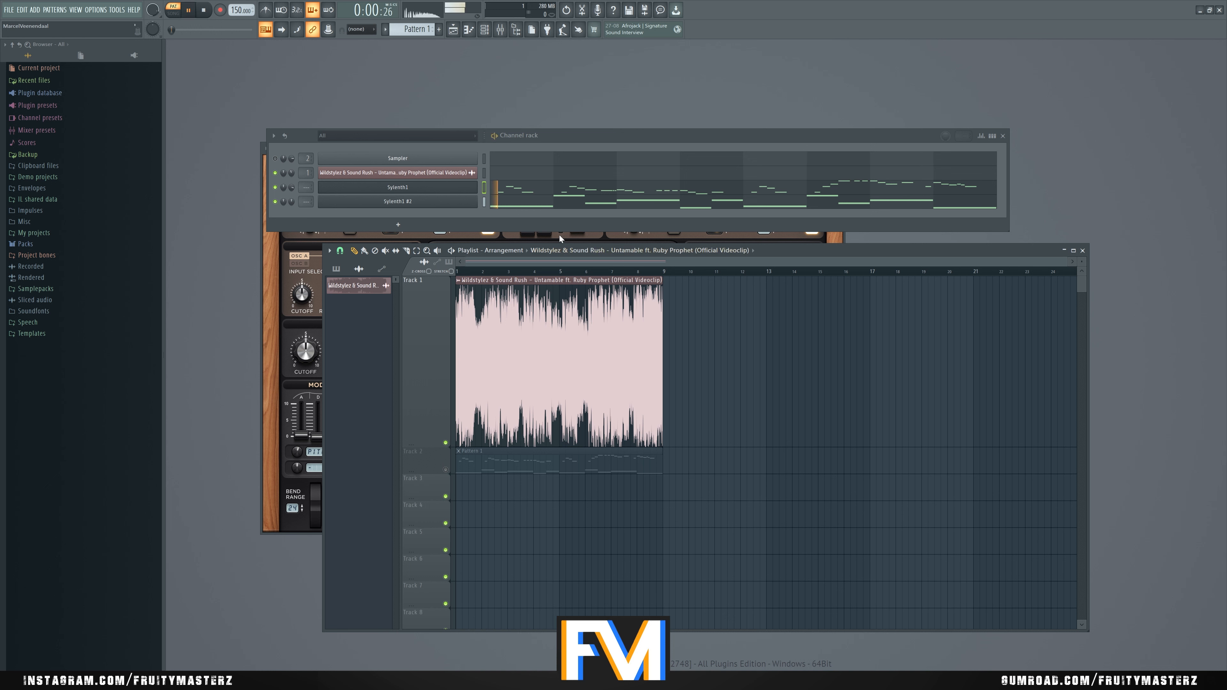
Step: Unmute all channels and compare the combined synths with the reference song again, switching repeatedly between pattern and song mode
right_click(276, 188)
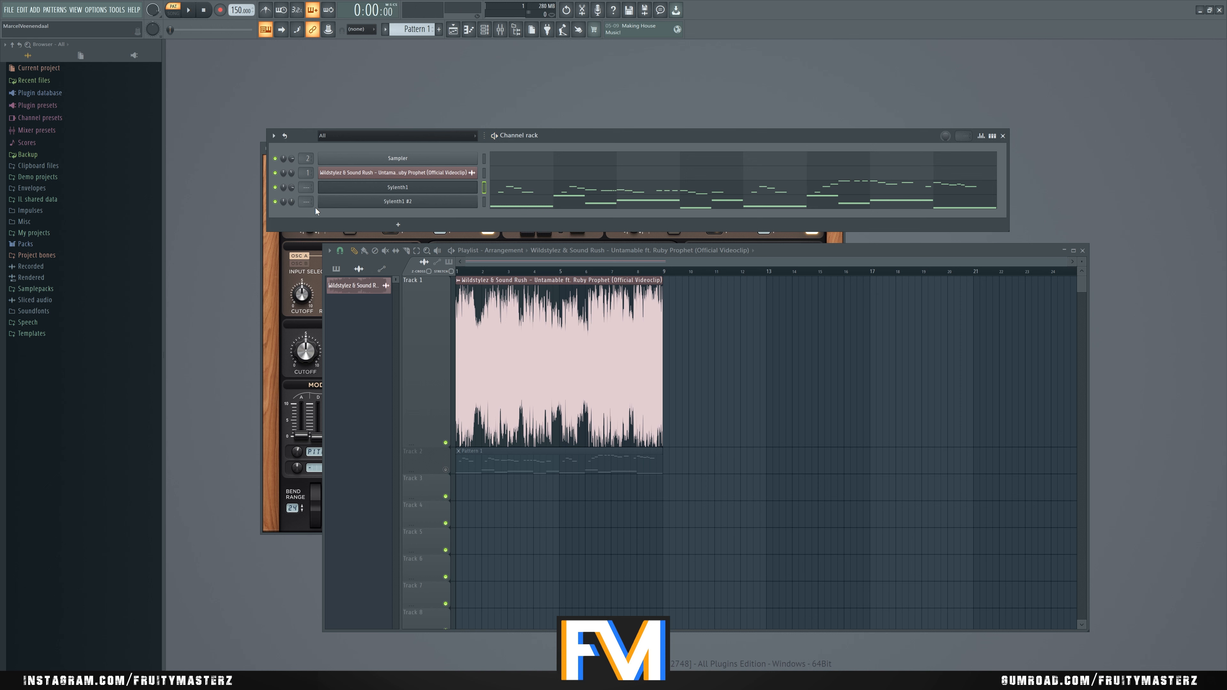
click(175, 12)
key(space)
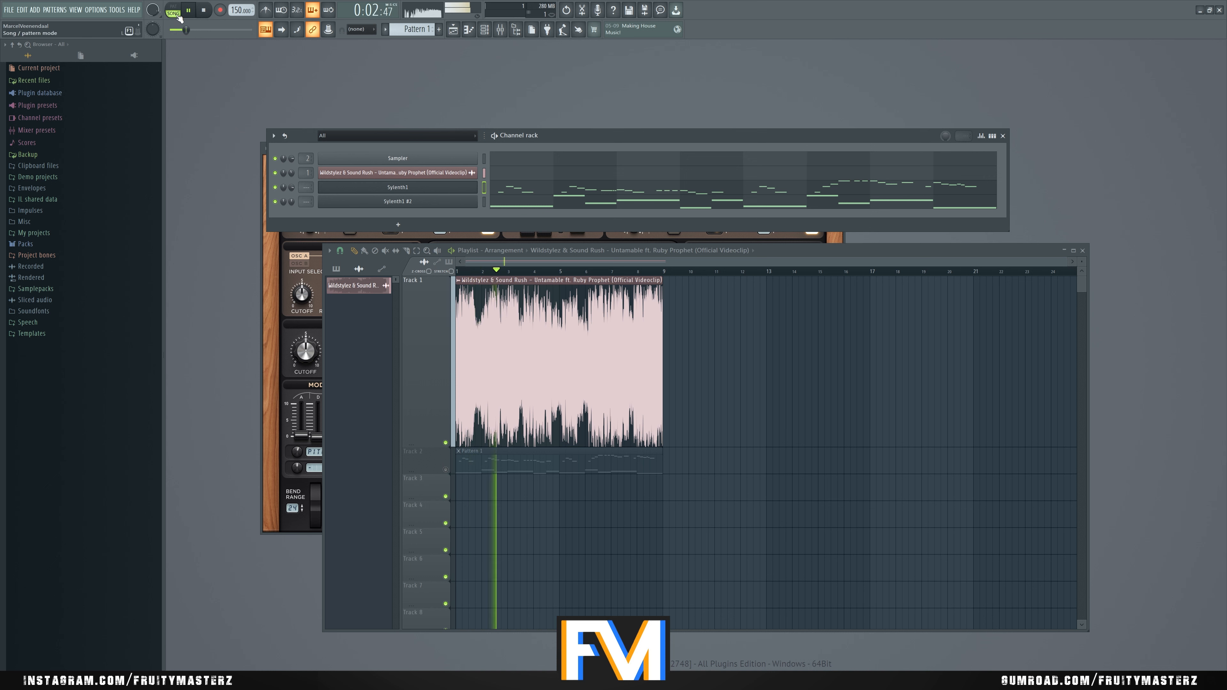
click(174, 12)
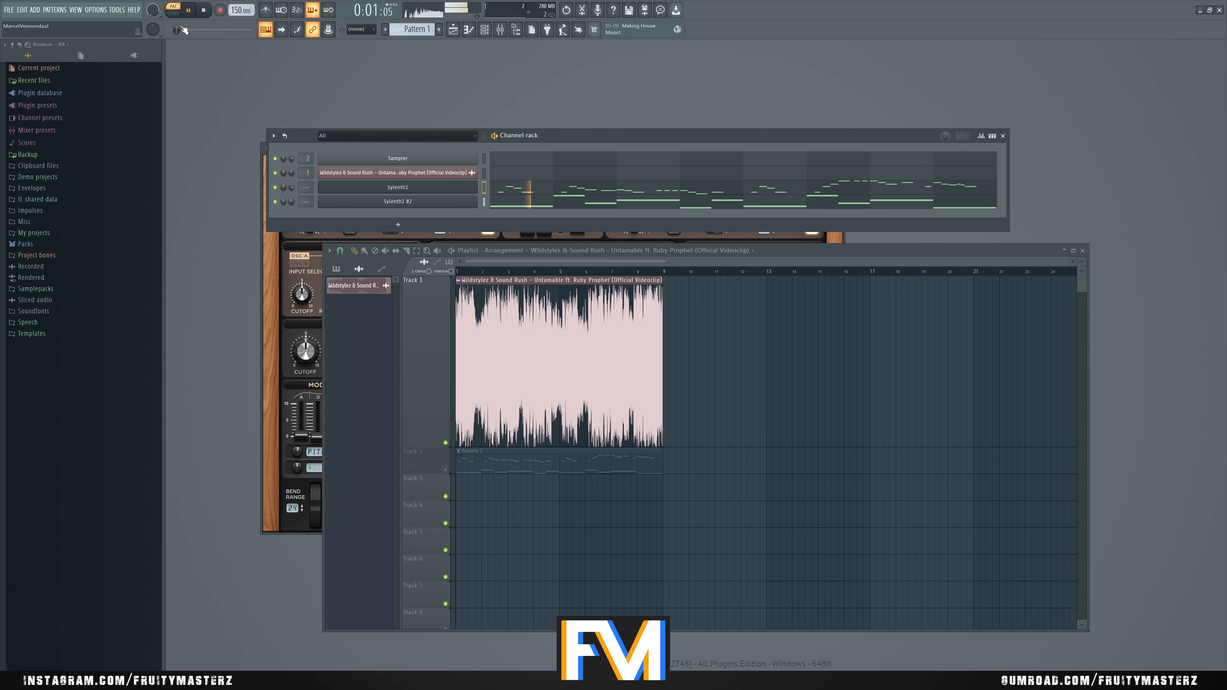
click(181, 12)
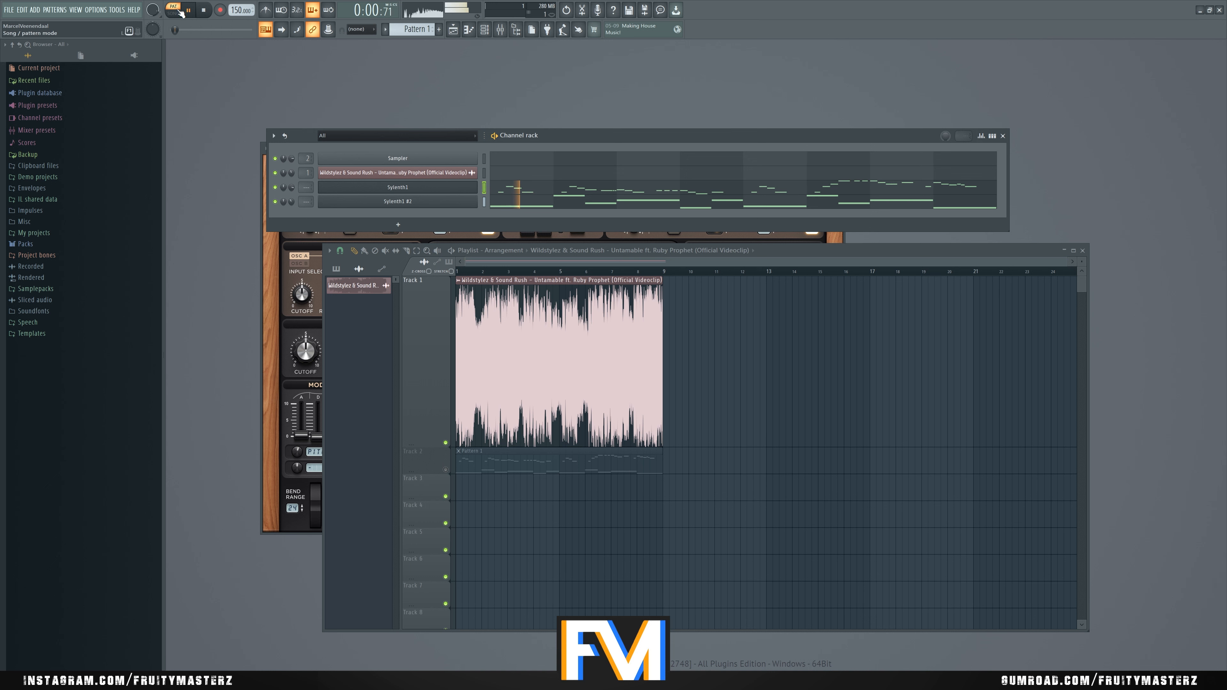
key(space)
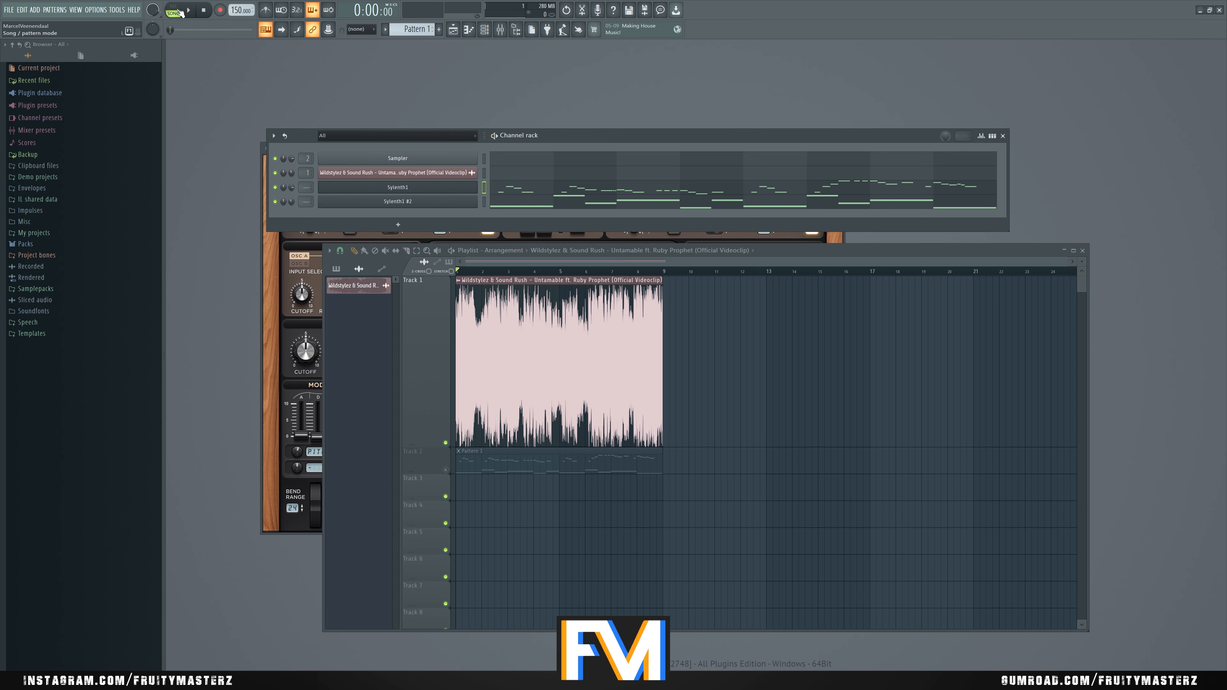
click(182, 12)
key(space)
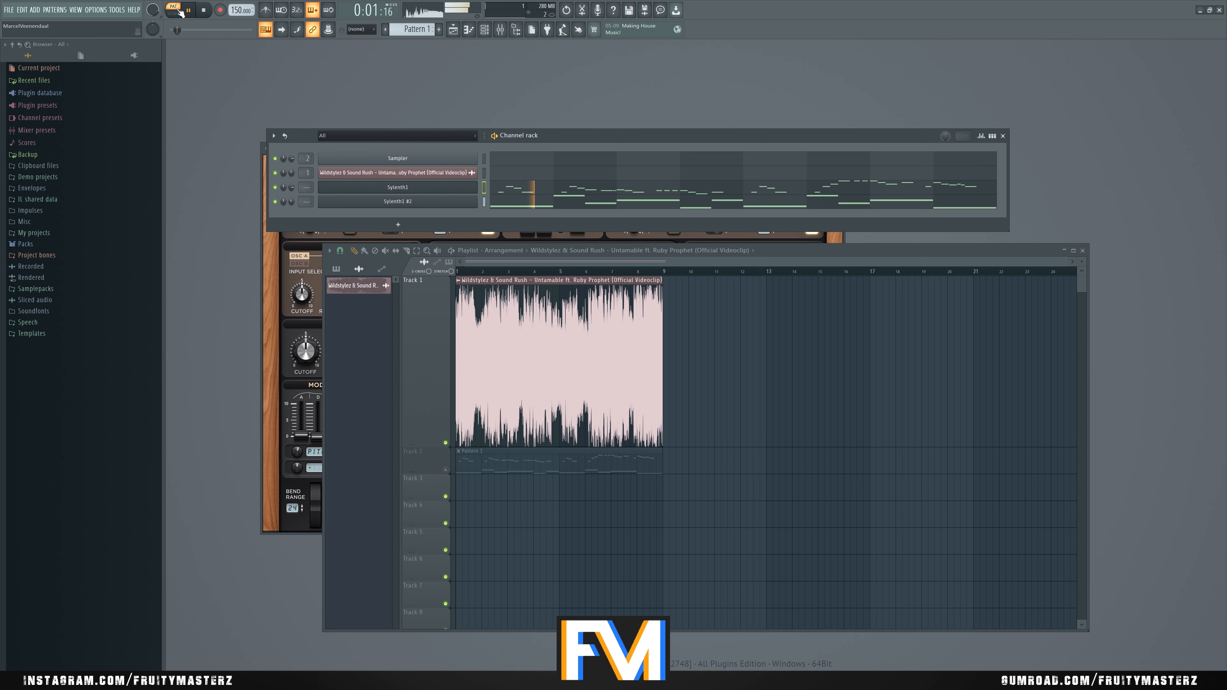
click(181, 13)
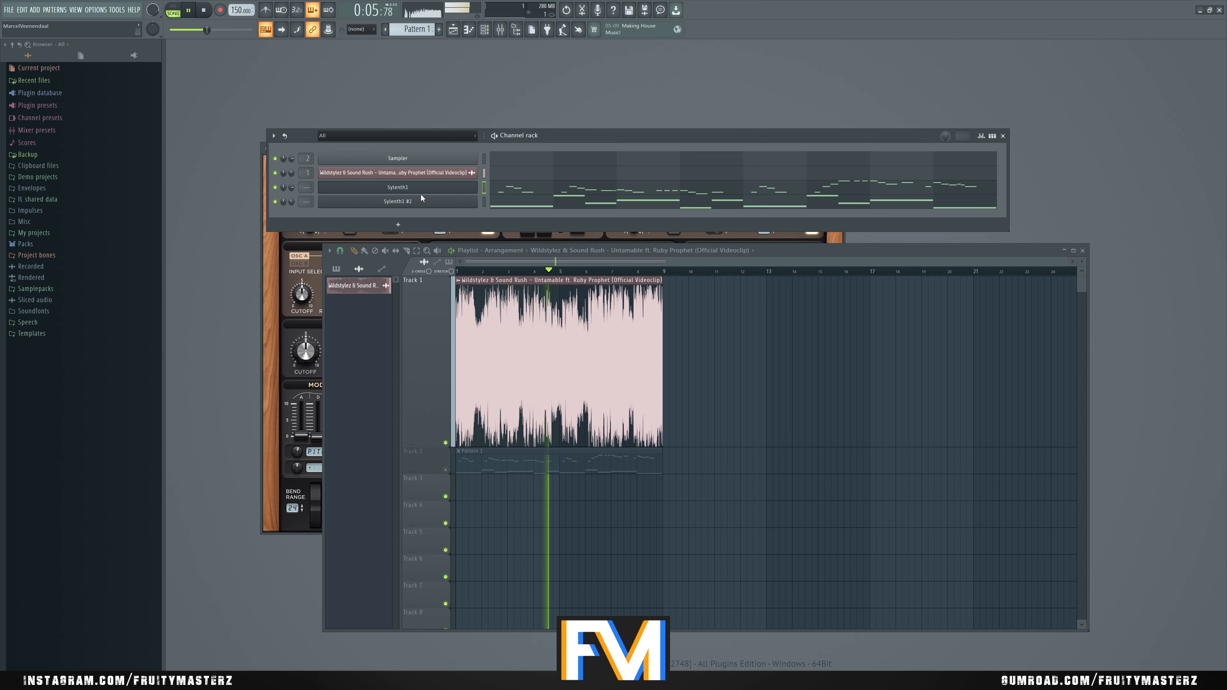
key(space)
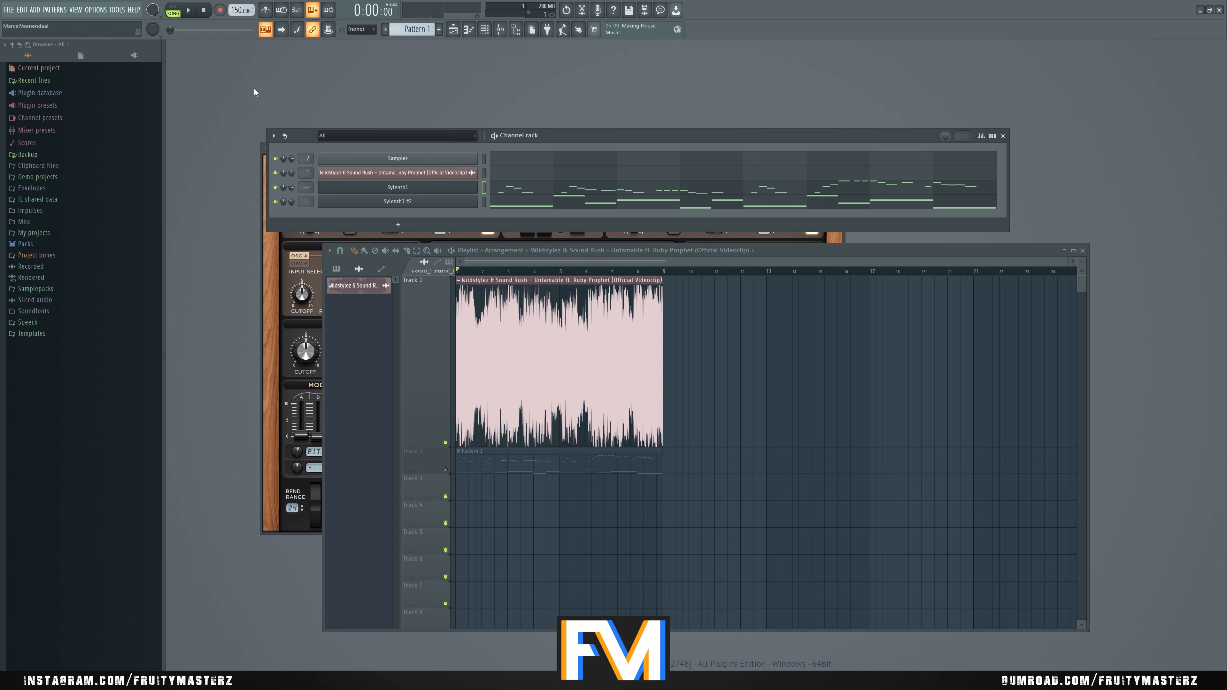
Step: Solo the second Sylenth1 in pattern mode and raise its modulation envelope 1 amount on Cutoff A and B to about 2.100
click(178, 12)
key(space)
click(398, 202)
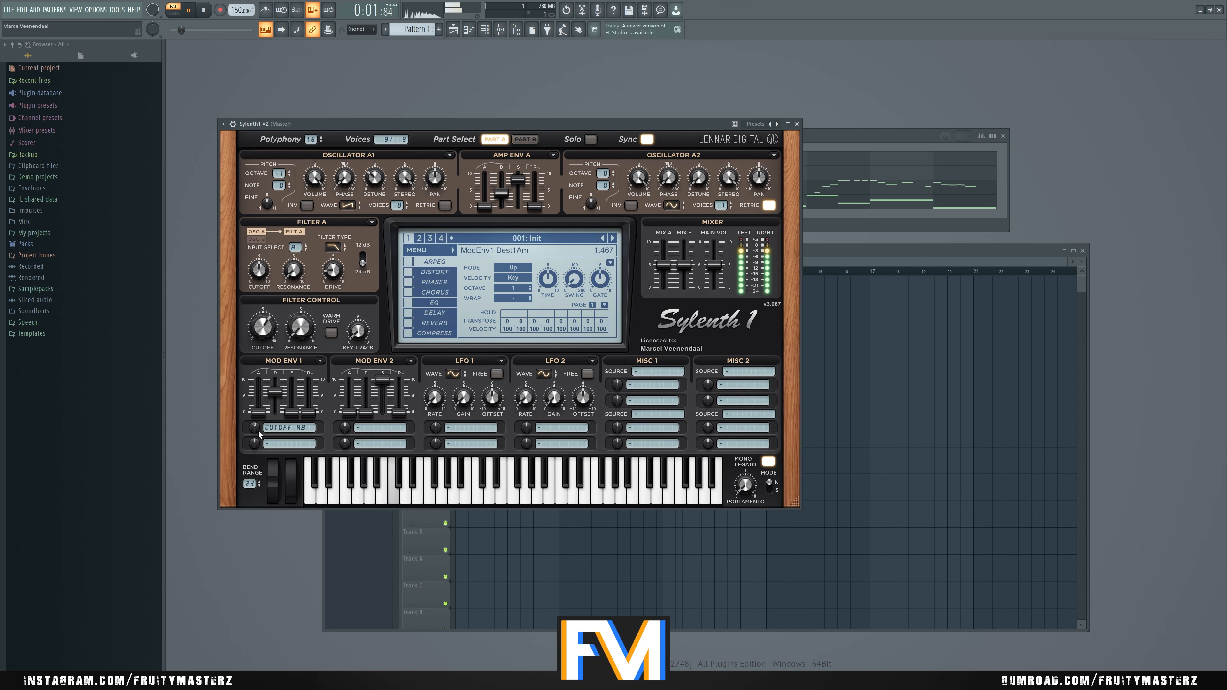
drag(258, 431, 261, 428)
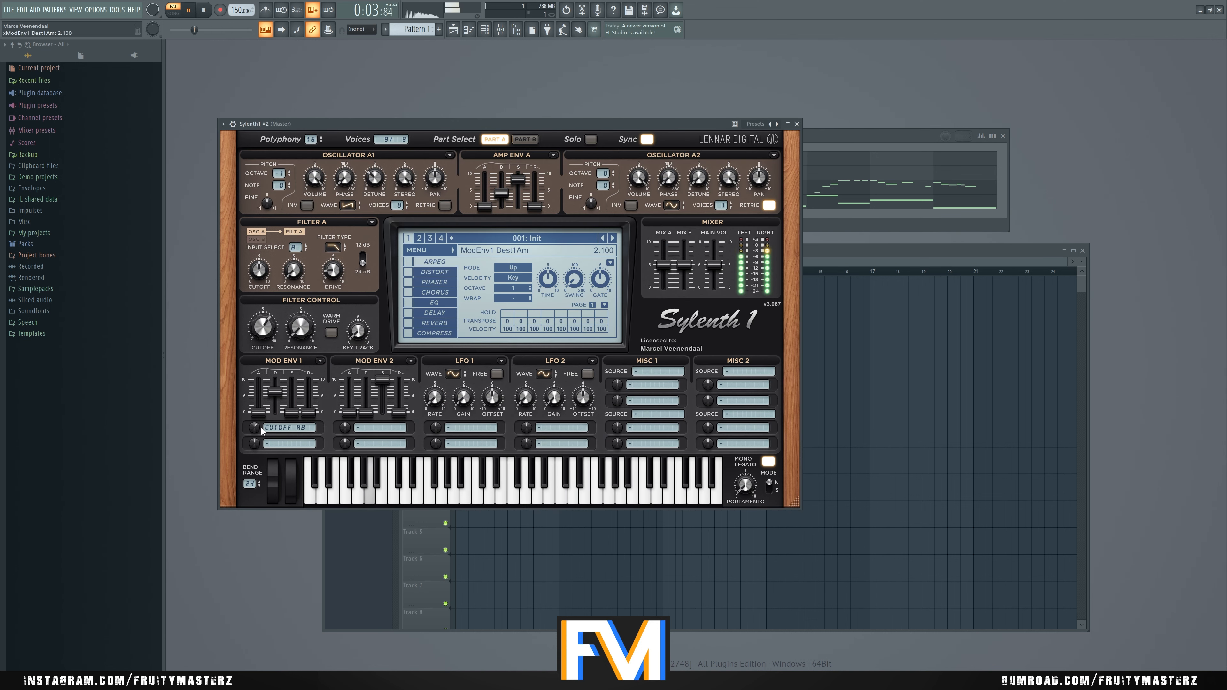
click(797, 124)
key(space)
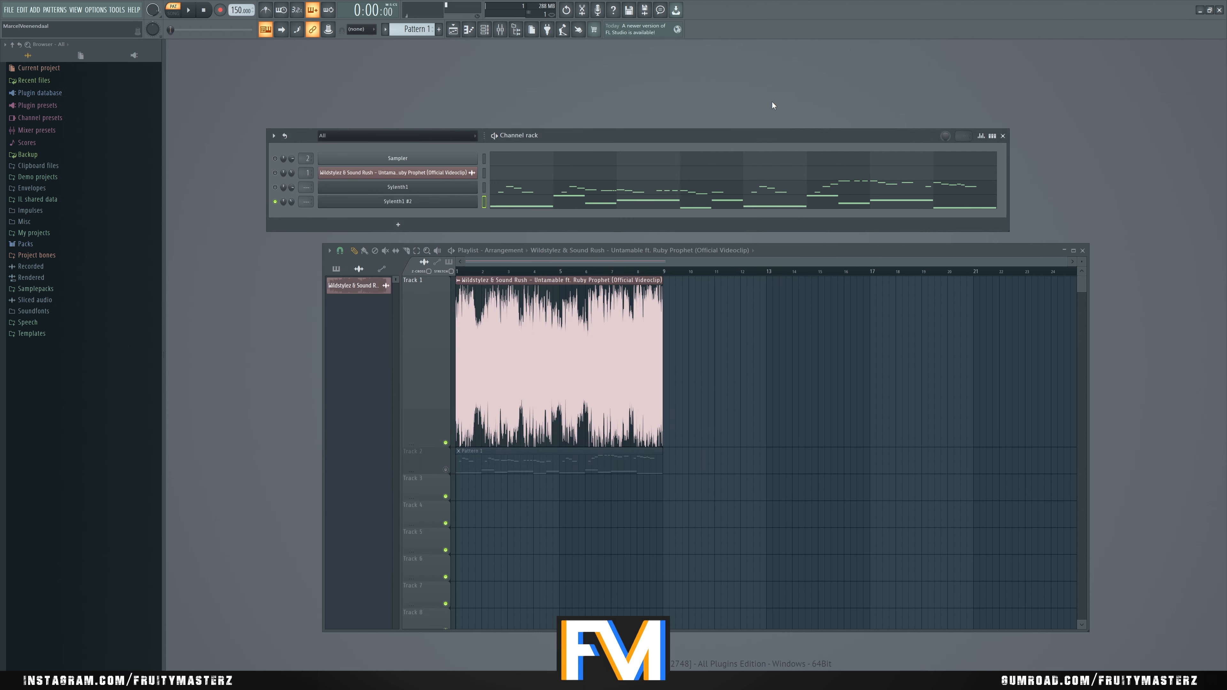
Step: Solo the first Sylenth1 channel and rename it LD 2
right_click(276, 188)
key(space)
right_click(427, 193)
click(496, 215)
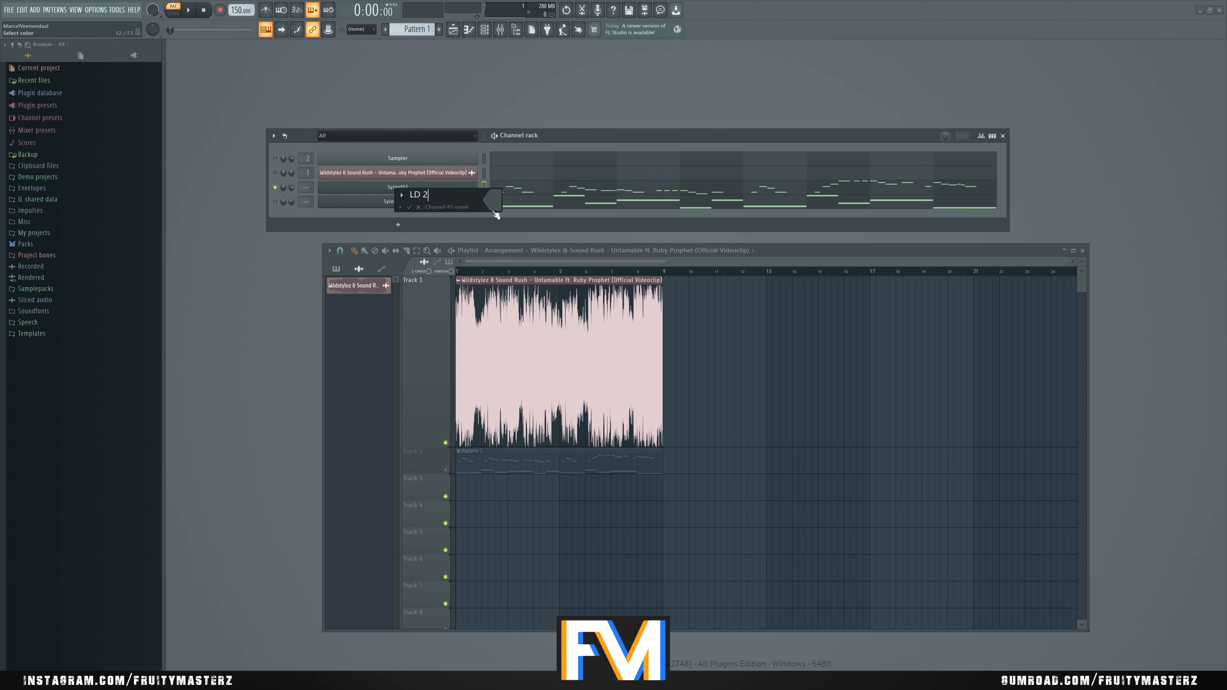
key(Return)
Step: Rename the Sylenth1 #2 channel as BASS
right_click(423, 203)
click(492, 222)
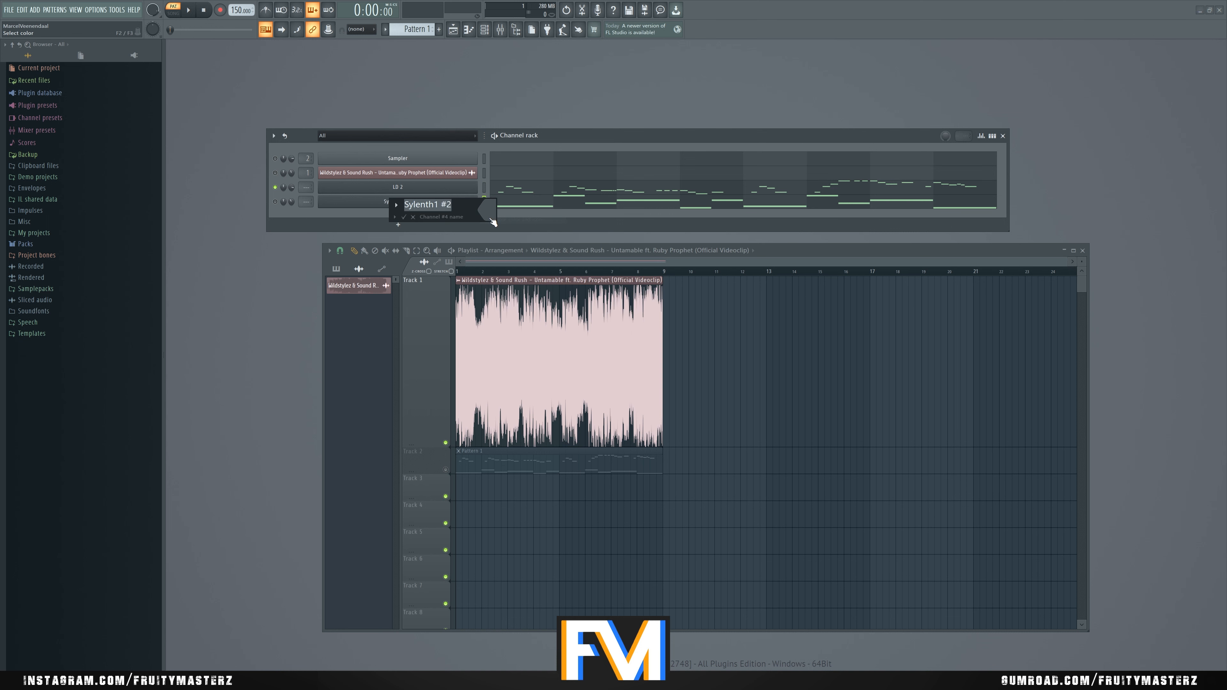
text(BASS)
key(Return)
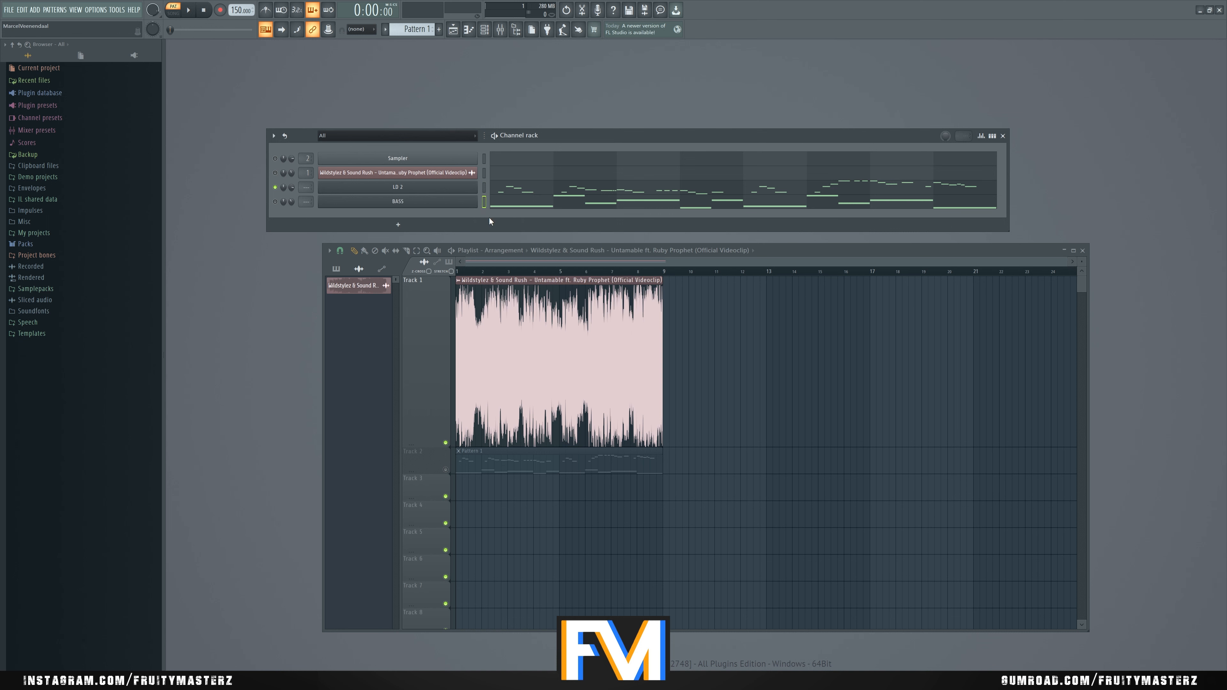
Step: Insert a Kontakt instrument channel from the LD 2 channel in the channel rack
right_click(445, 189)
mouse_move(515, 240)
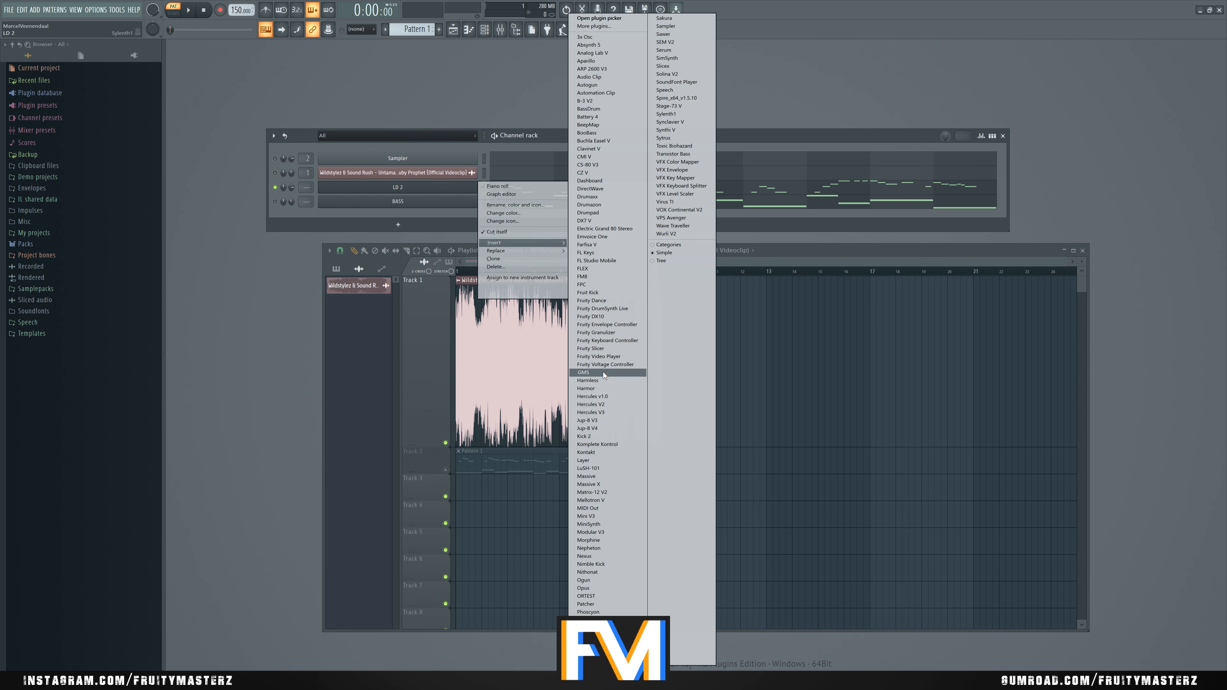
key(k)
click(604, 452)
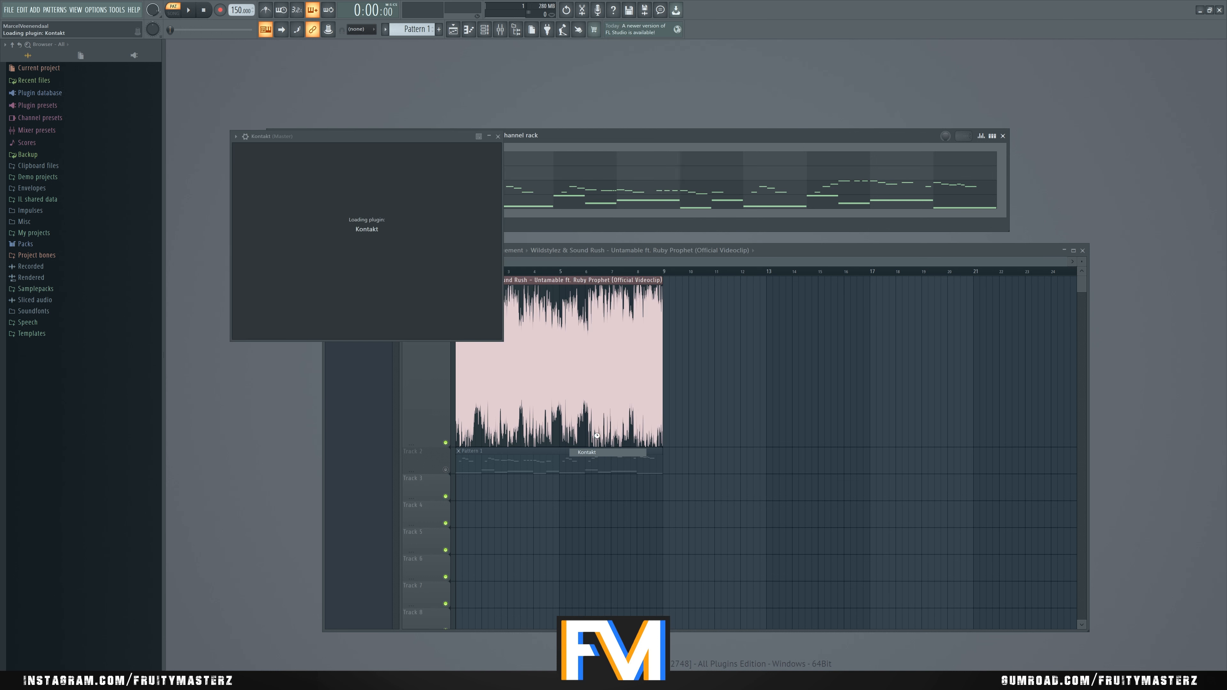
Step: Load the patch "FMz Virus Ti2 (LD) Deeper Lead" into Kontakt from the Virus Ti2 Leads & Synths Vol. 1 Kontakt folder
click(519, 160)
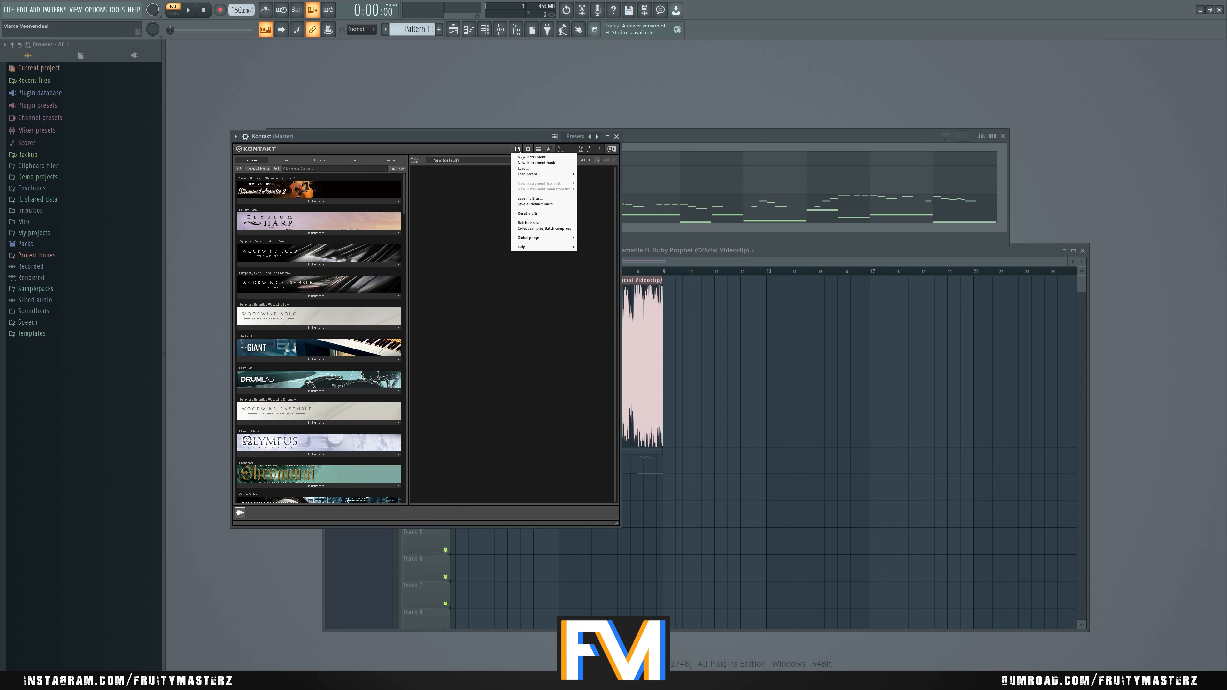
click(530, 170)
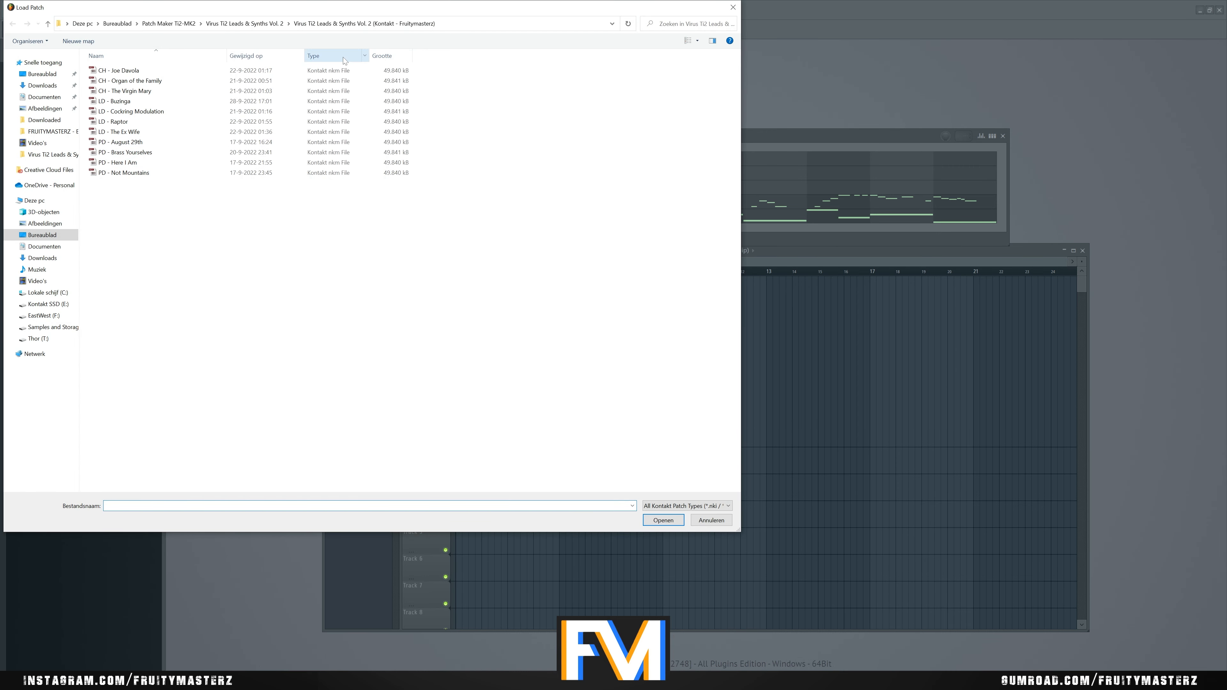
click(226, 24)
click(174, 23)
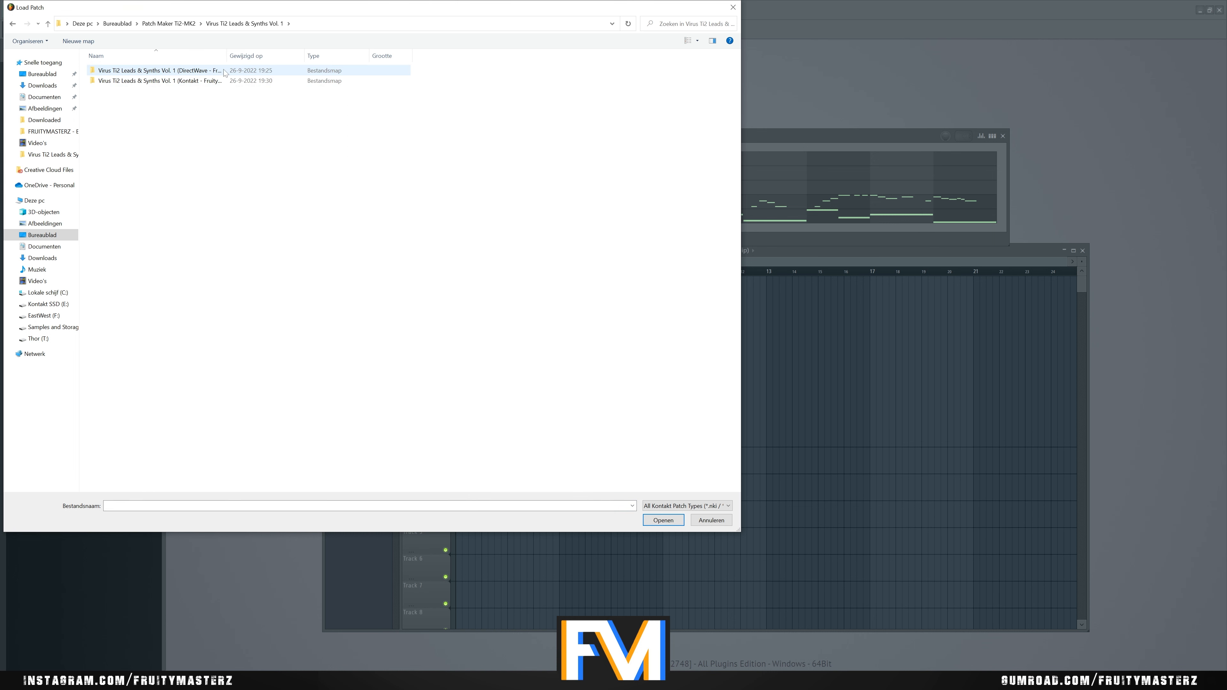
double_click(213, 81)
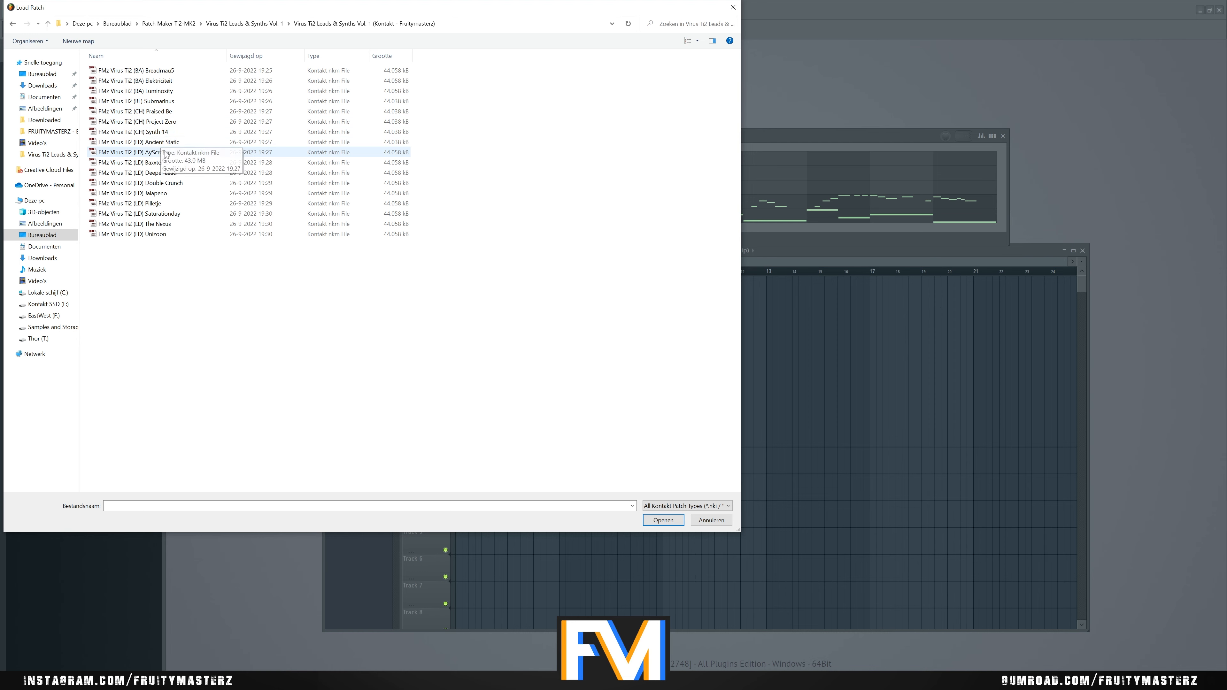
double_click(173, 172)
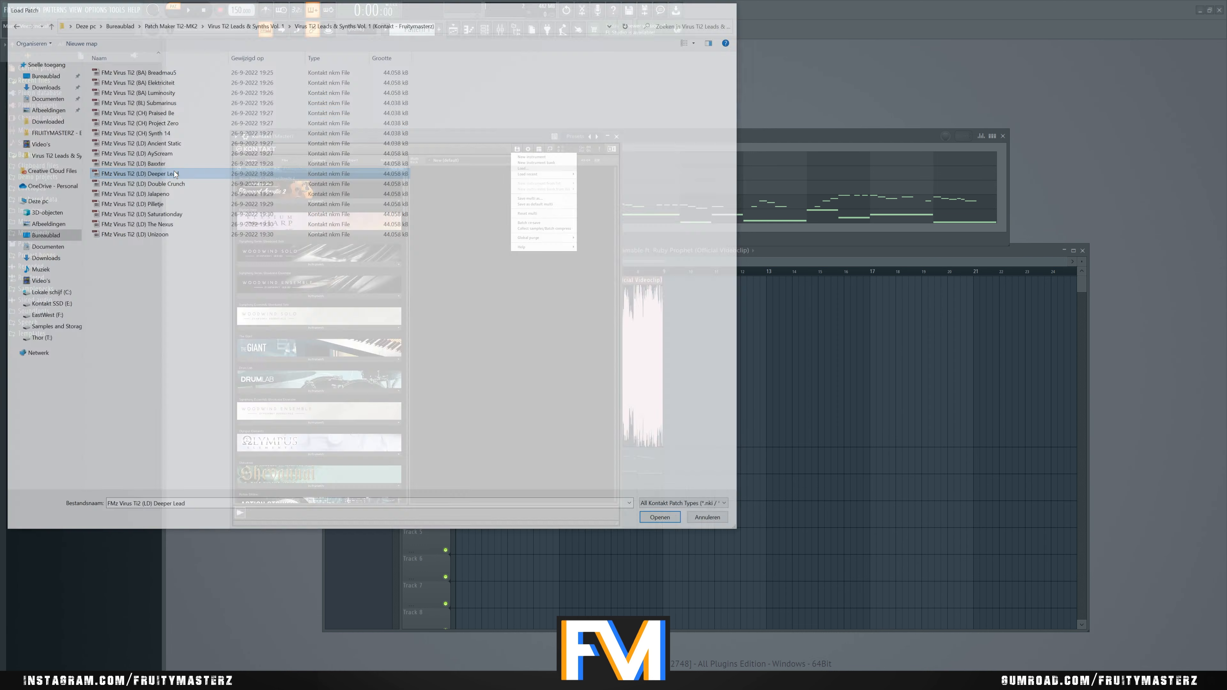
click(623, 370)
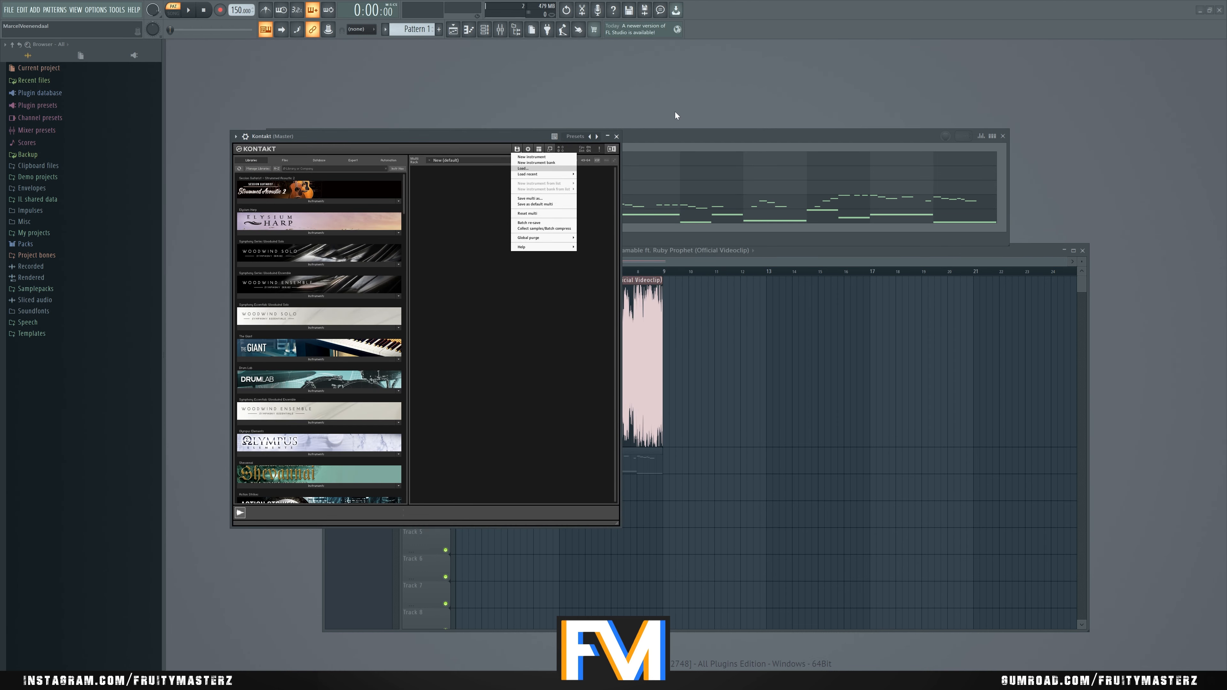
Step: Copy the LD 2 melody into the Kontakt channel, leaving only Kontakt unmuted
click(706, 82)
key(space)
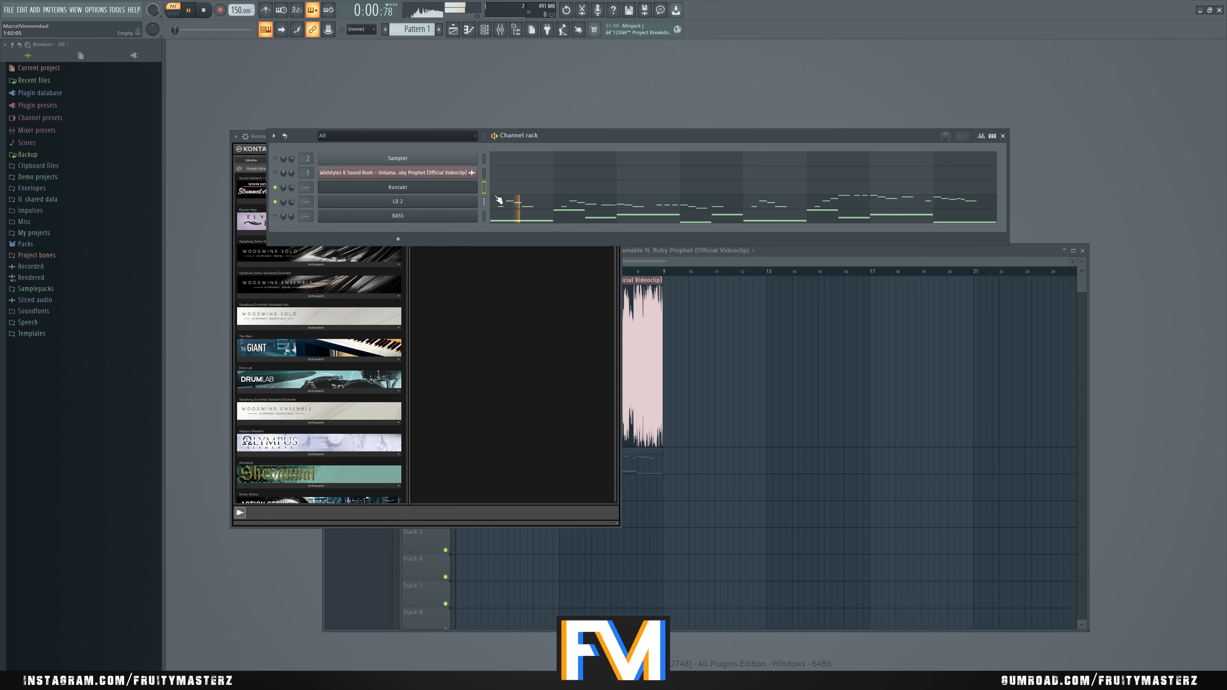
key(space)
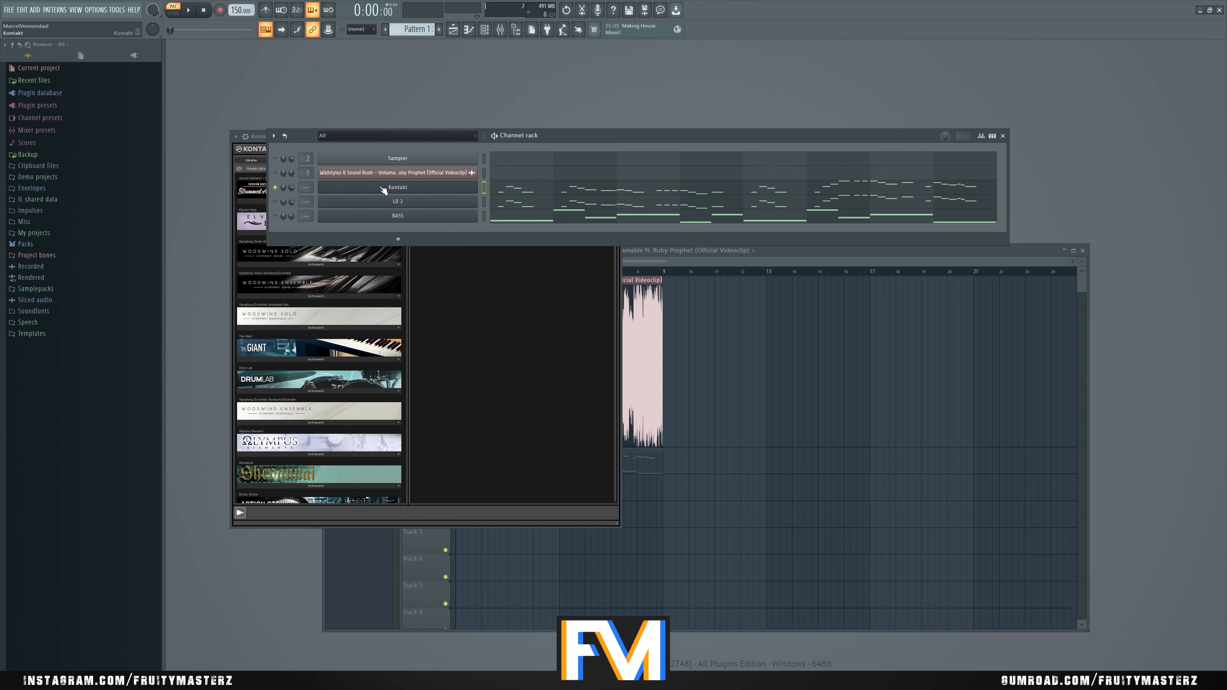
Step: Adjust the release of the volume envelope in the Kontakt lead patch and audition the melody
click(414, 189)
click(415, 193)
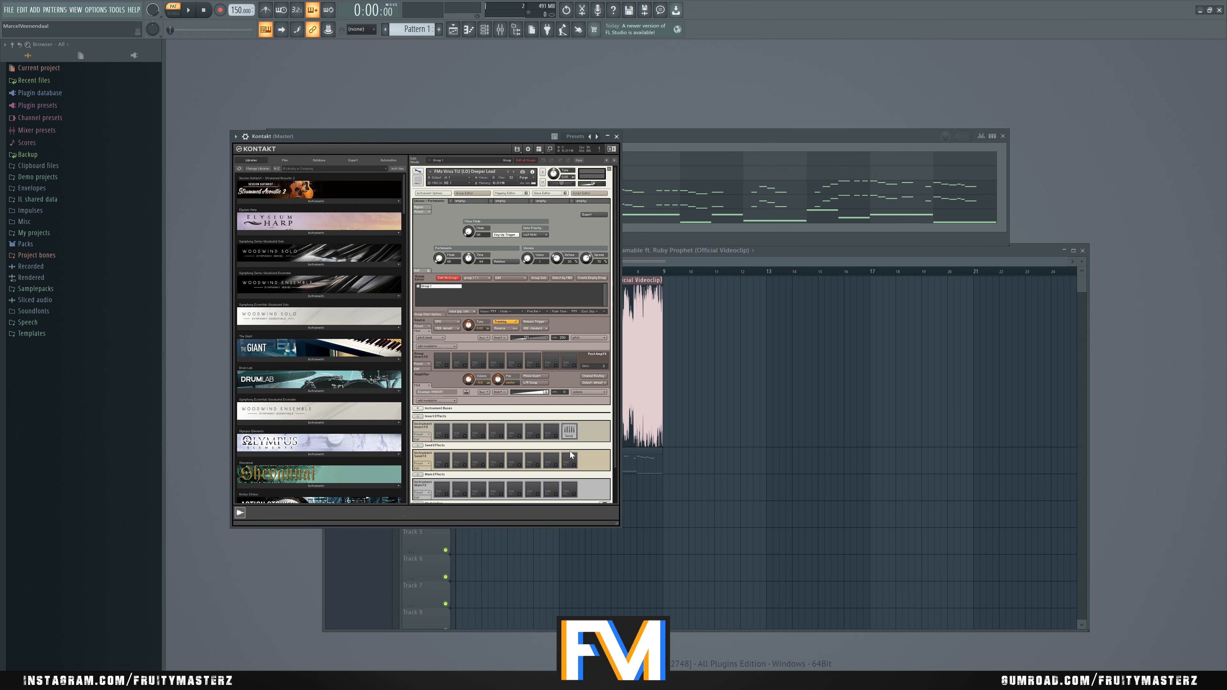
scroll(580, 442, down, 1)
scroll(592, 440, down, 1)
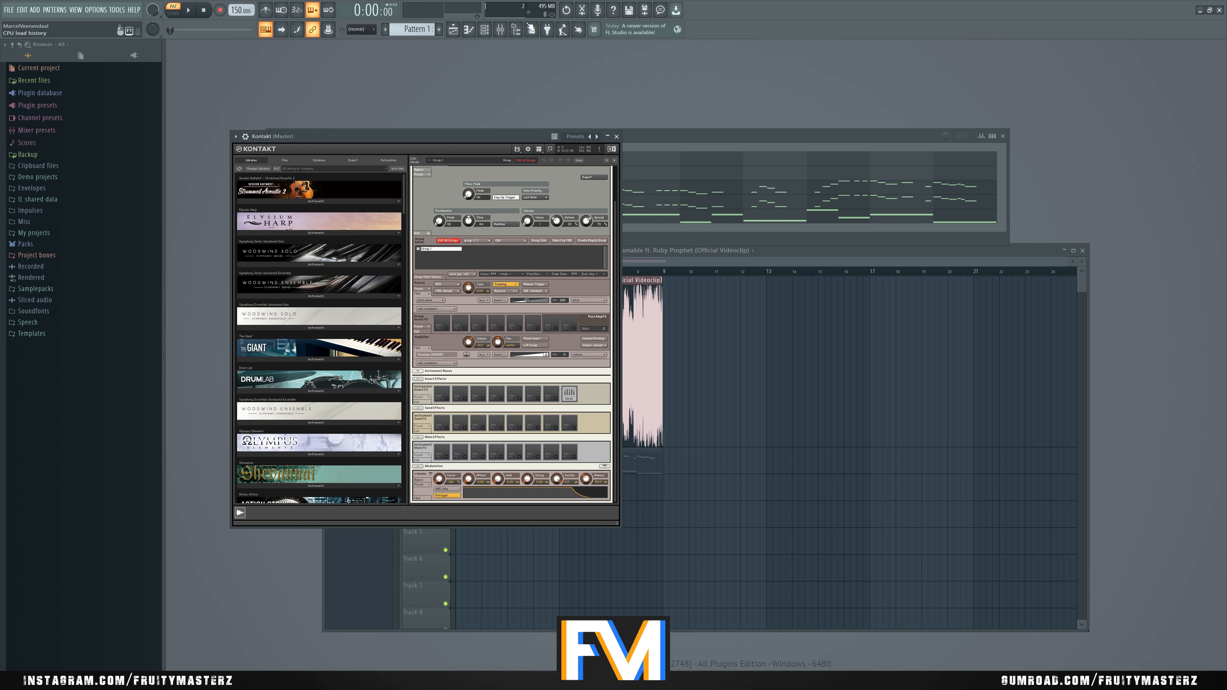
click(527, 118)
key(space)
key(space)
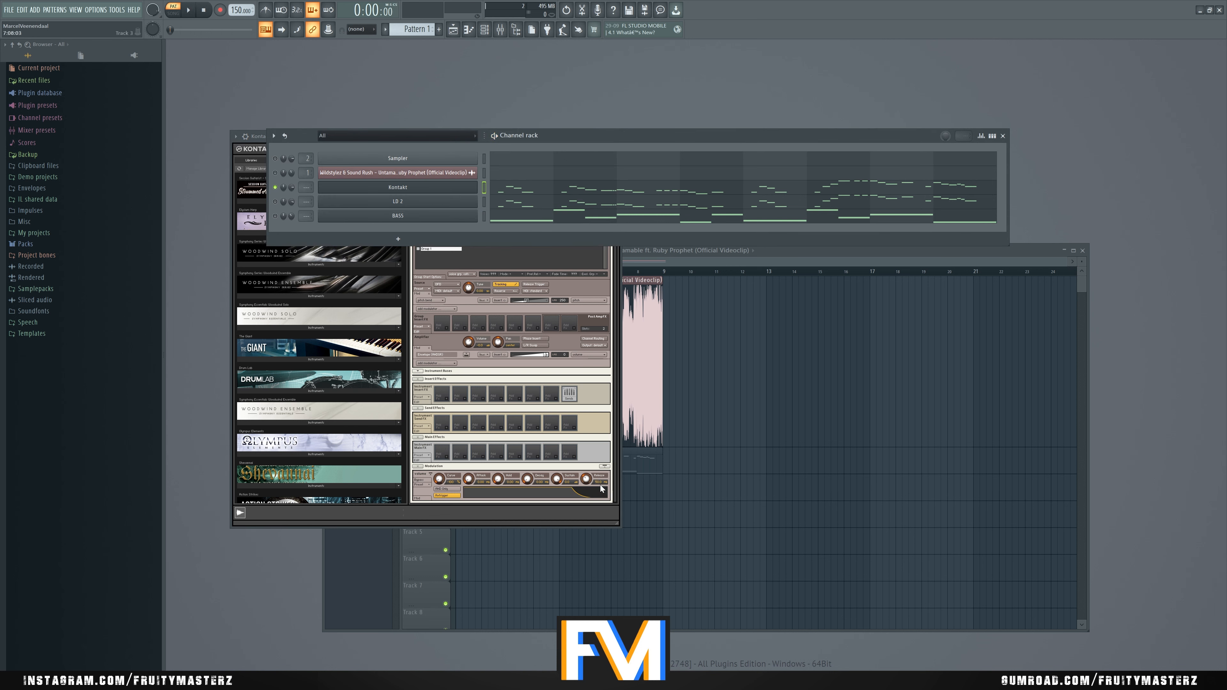
click(601, 489)
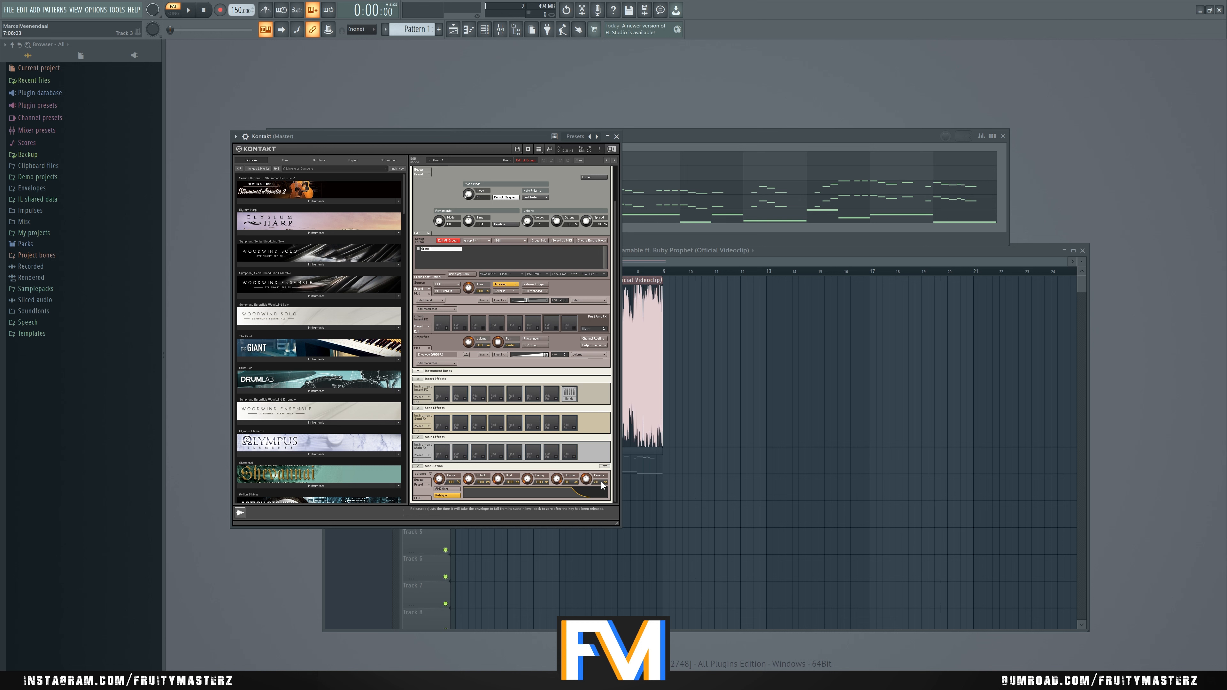
click(601, 104)
key(space)
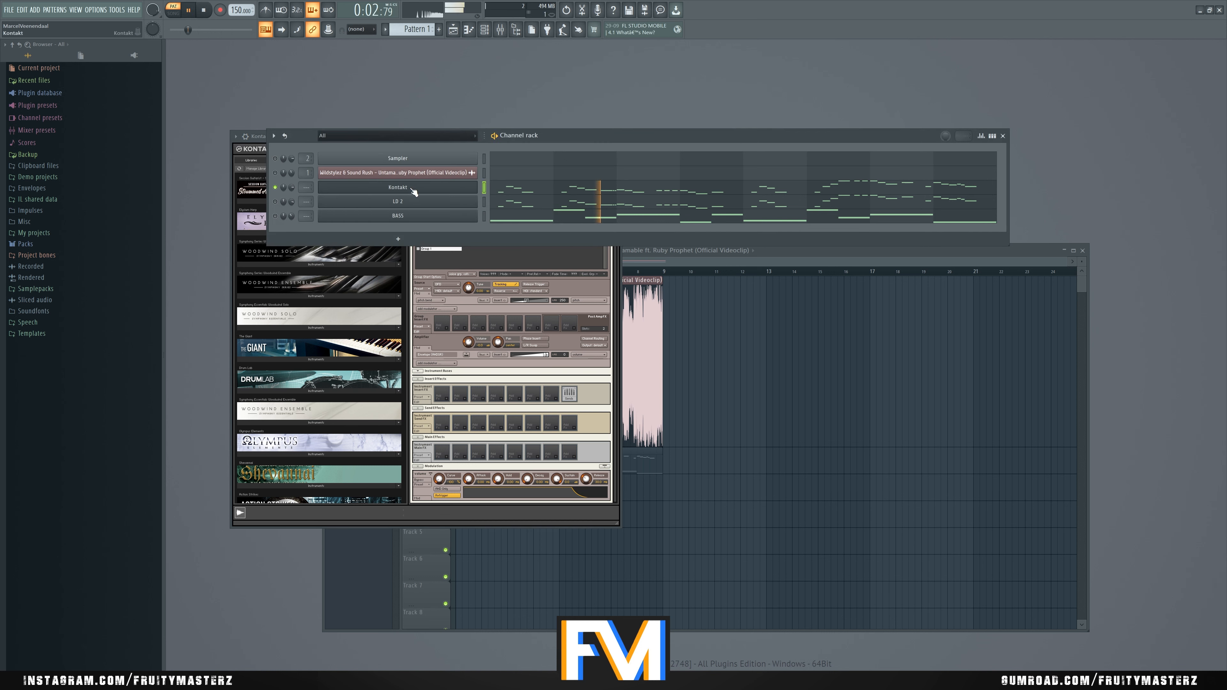
key(space)
Step: Rename the Kontakt channel as LD 1
right_click(450, 190)
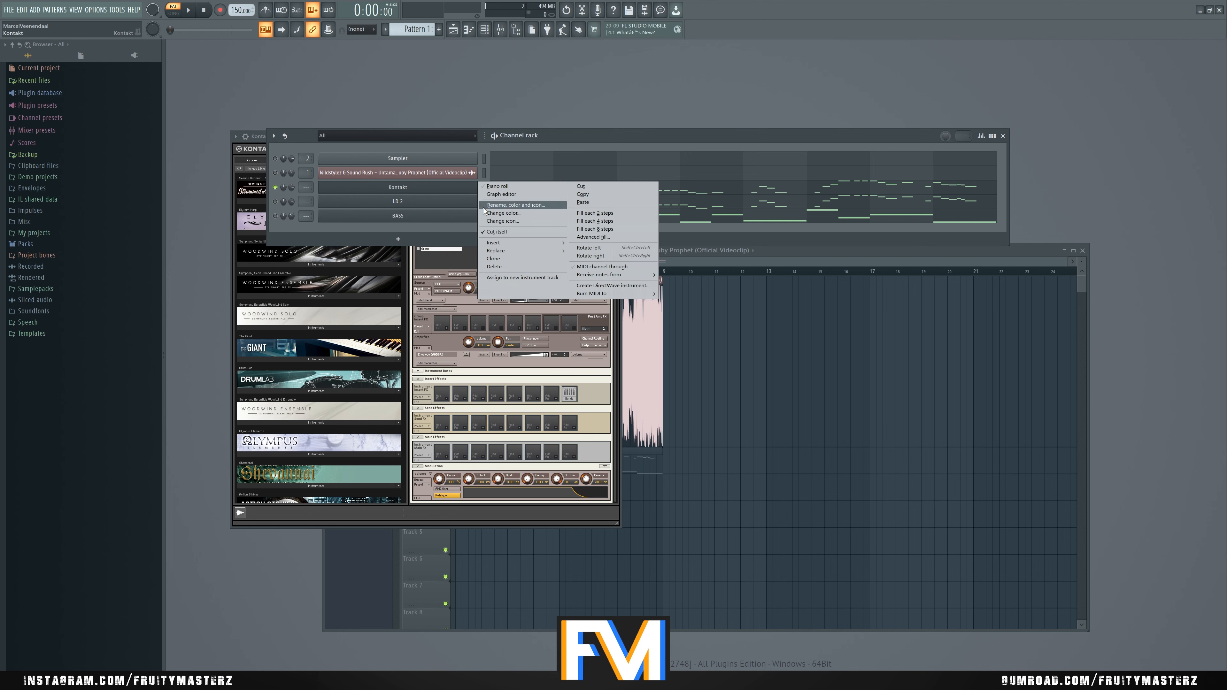
click(484, 206)
text(LD 1)
key(Return)
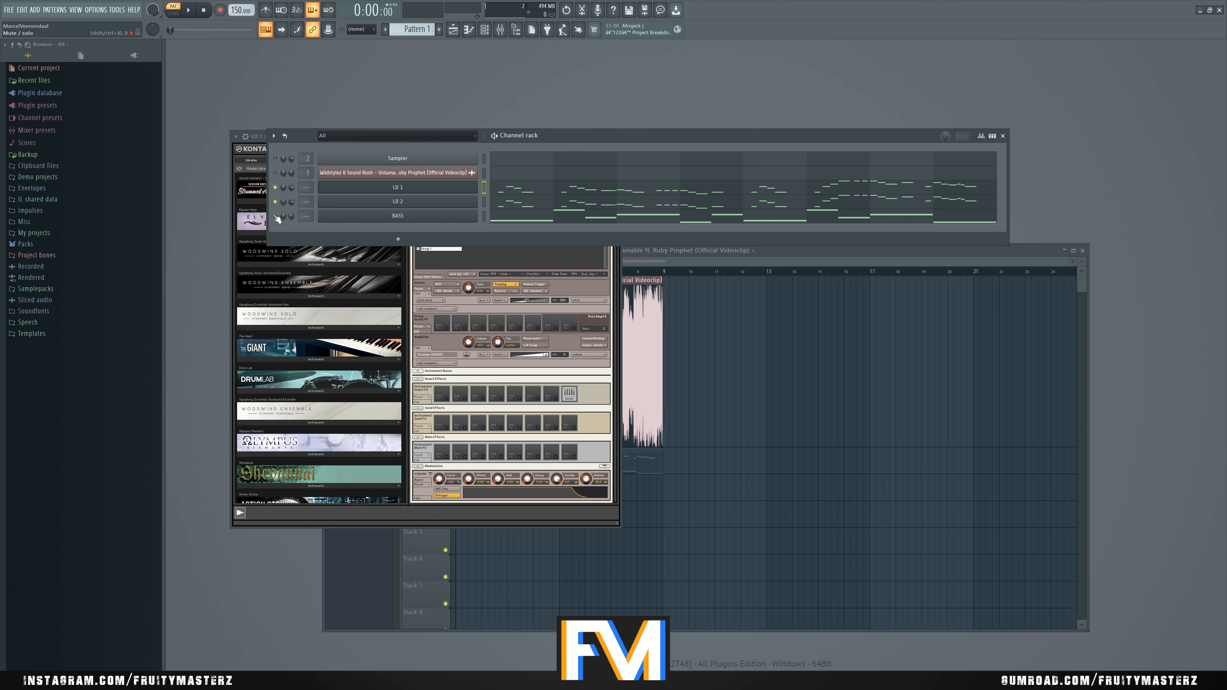
Step: Play the pattern with LD 1, LD 2 and BASS, and set the LD 1 channel volume to about 69%
key(space)
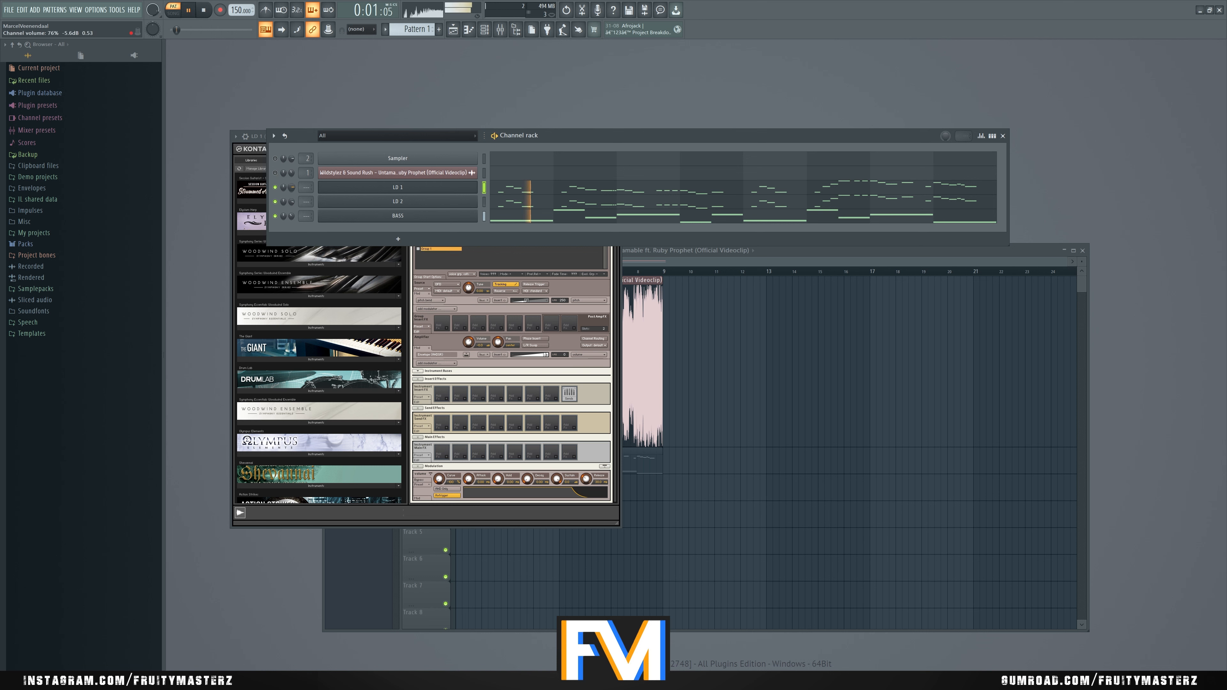
drag(292, 194, 293, 189)
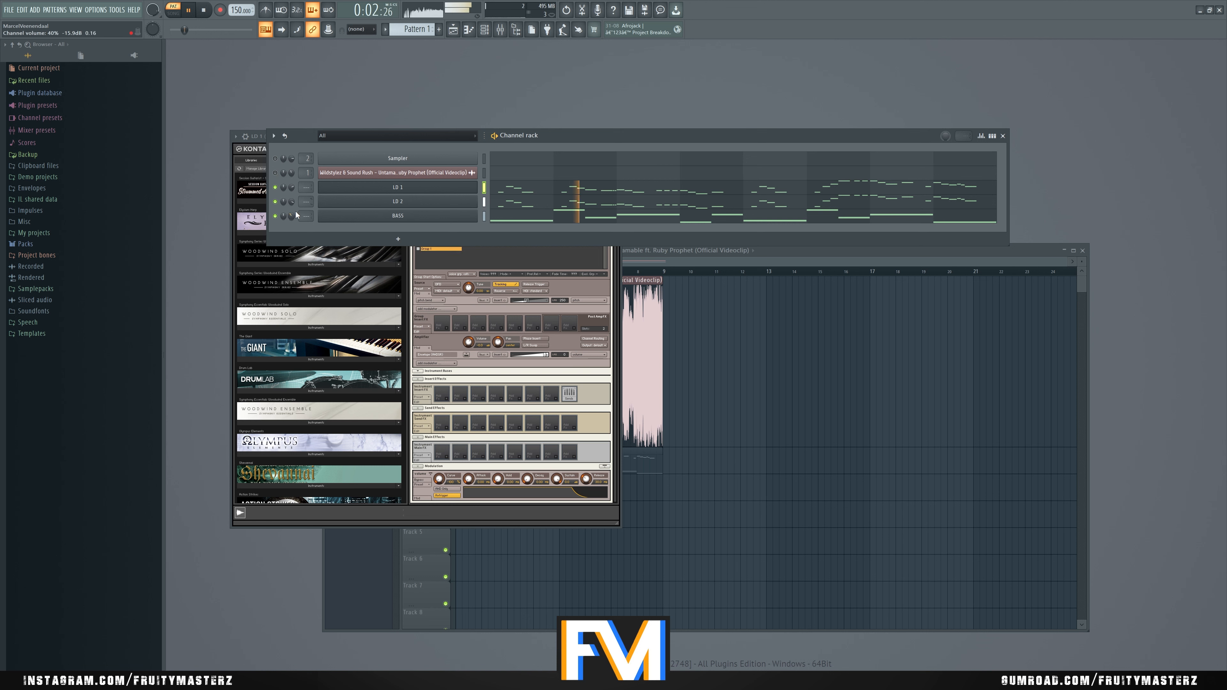
key(space)
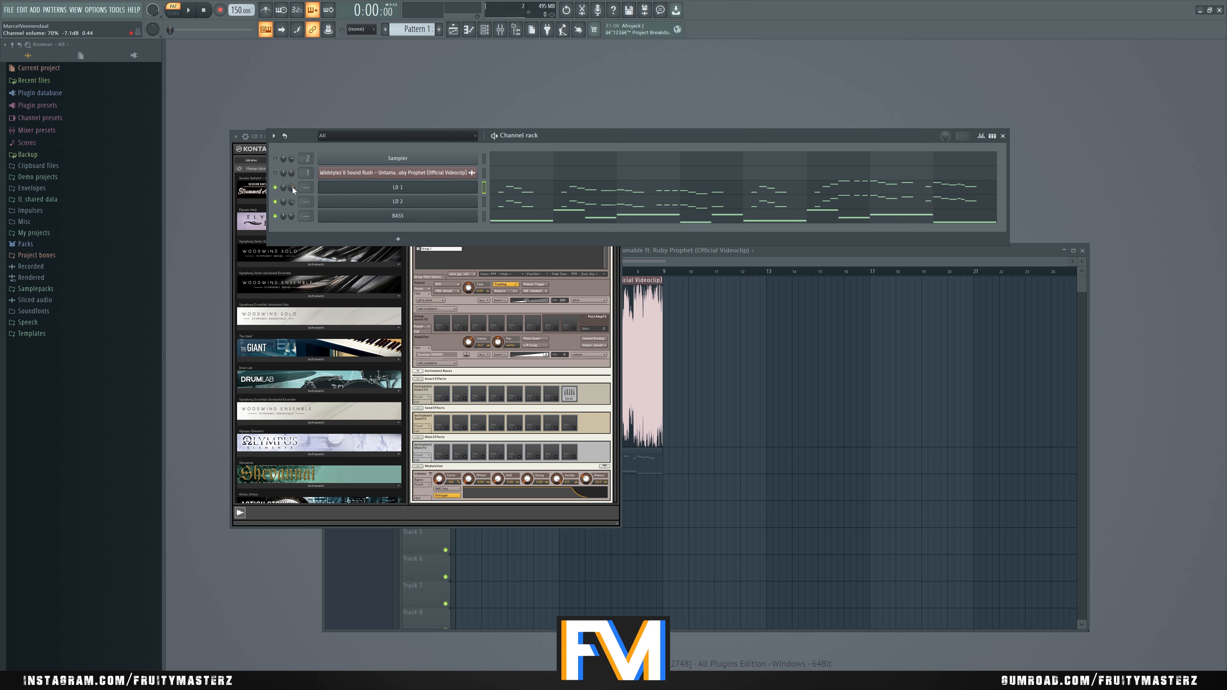
drag(292, 187, 292, 193)
key(space)
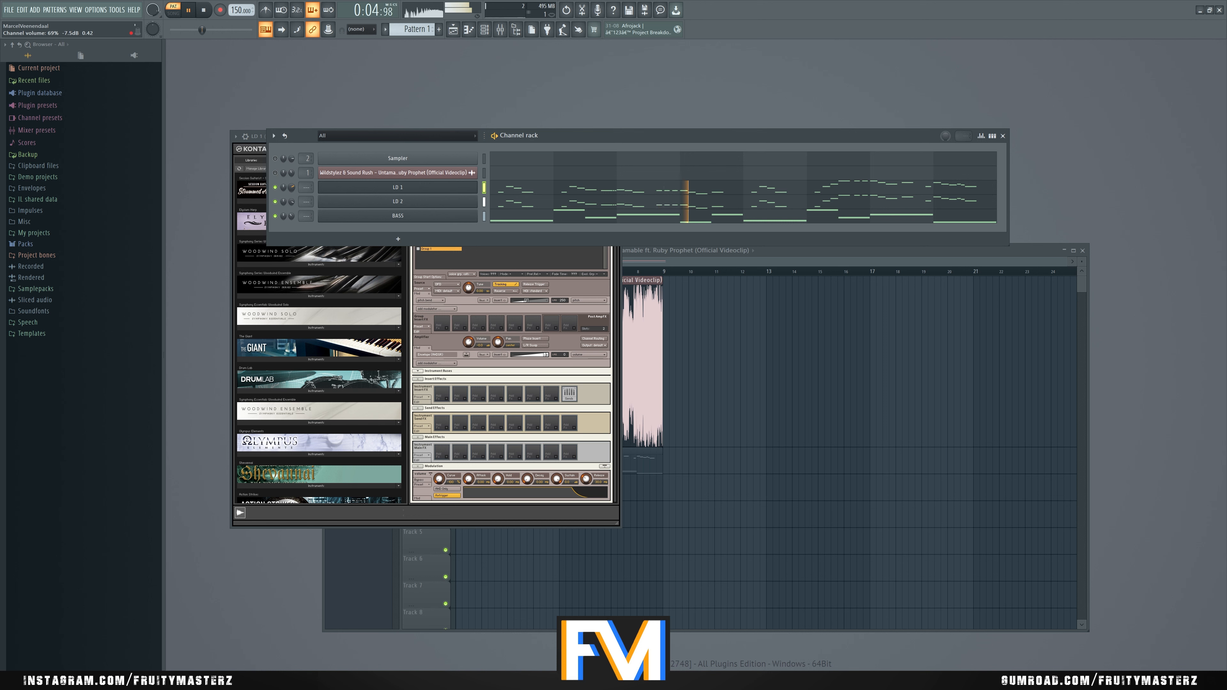
key(space)
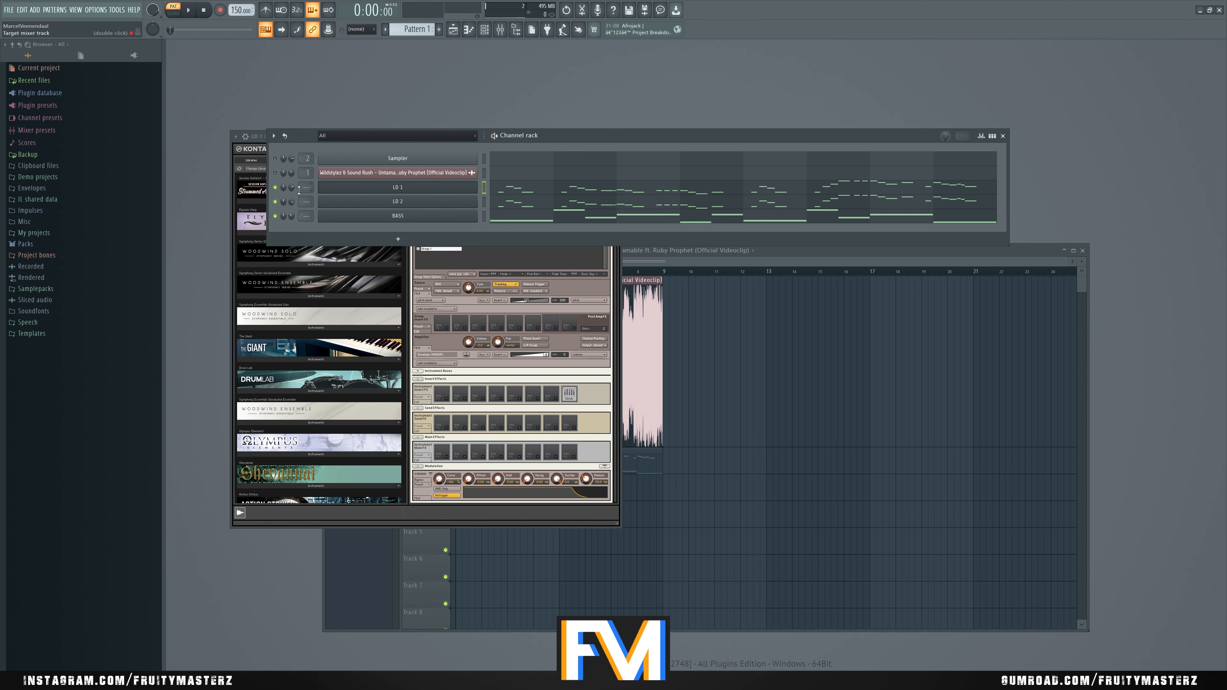
Step: Insert a Sylenth1 channel above BASS, paste the lead melody notes into it and play the pattern
right_click(429, 217)
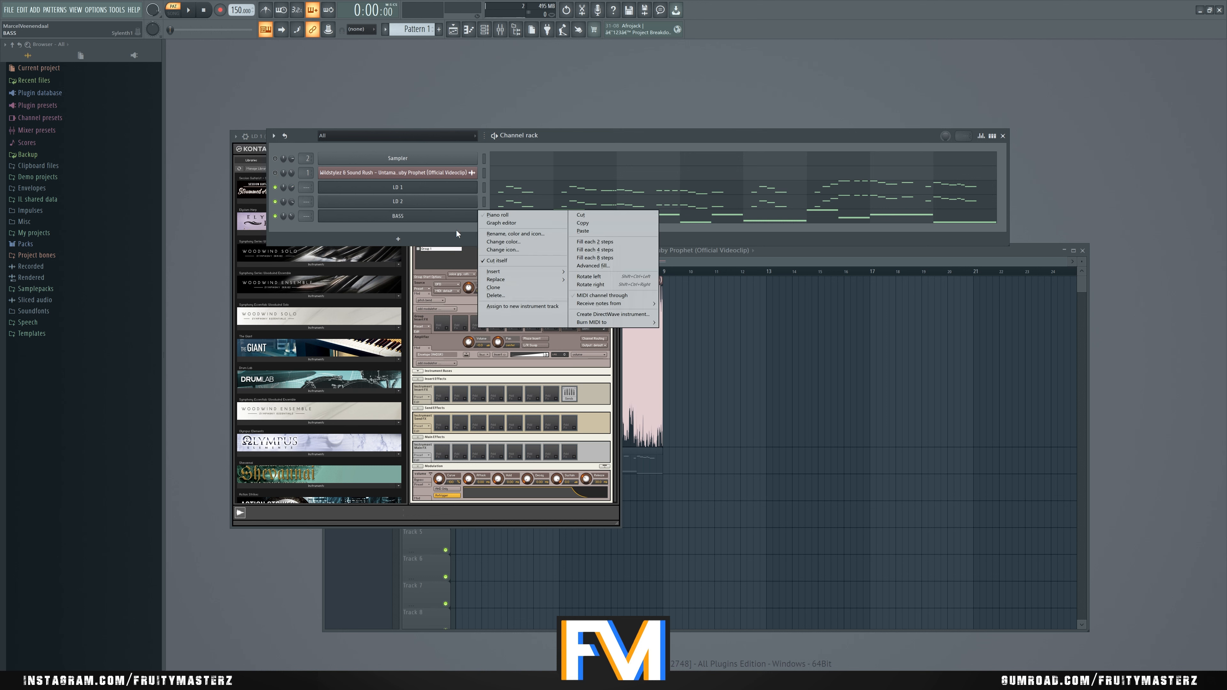
mouse_move(495, 270)
key(s)
key(s)
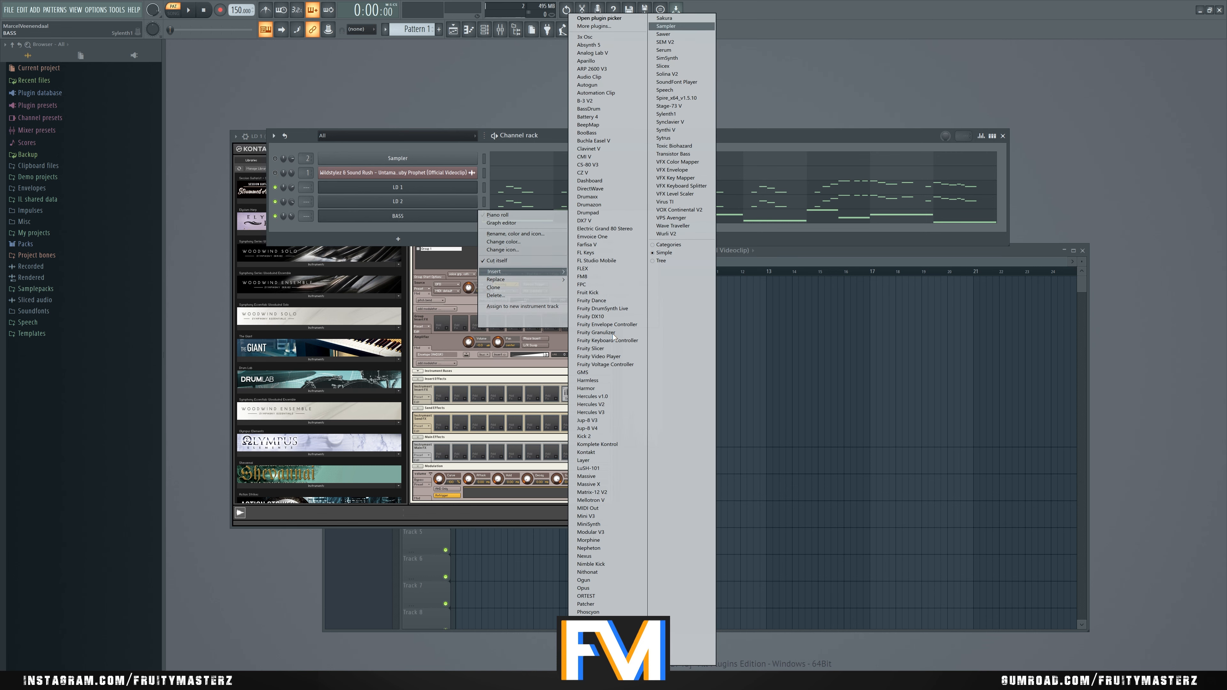
click(686, 114)
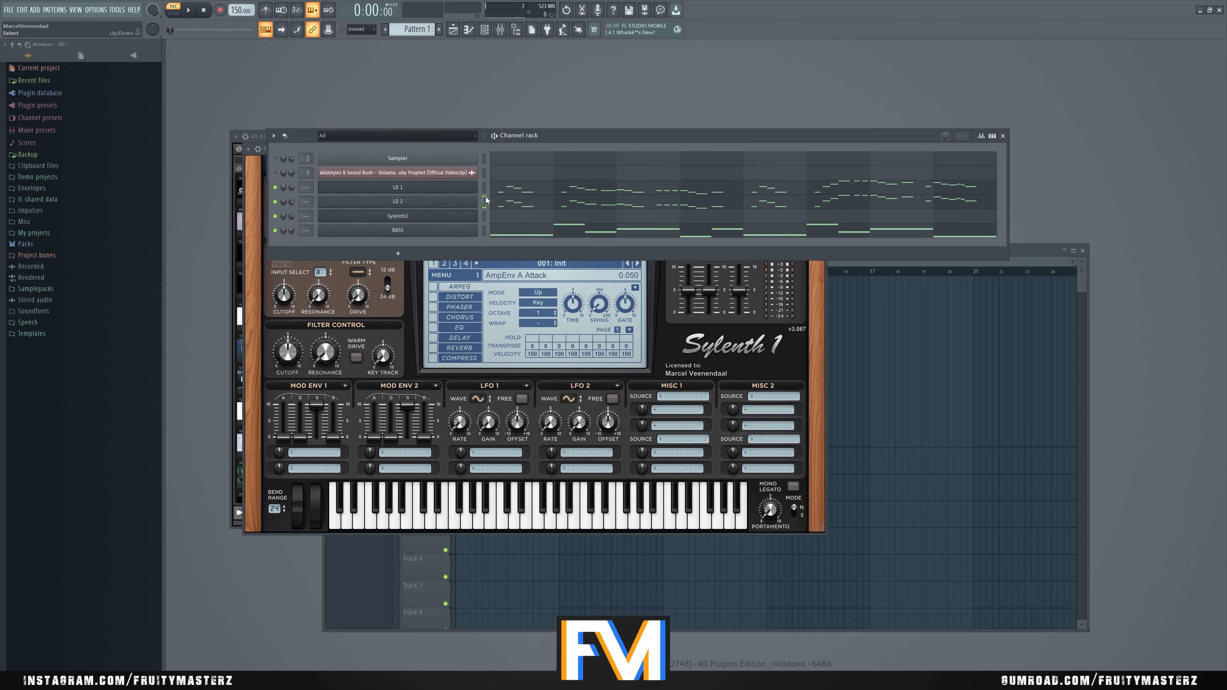
key(ctrl+v)
key(space)
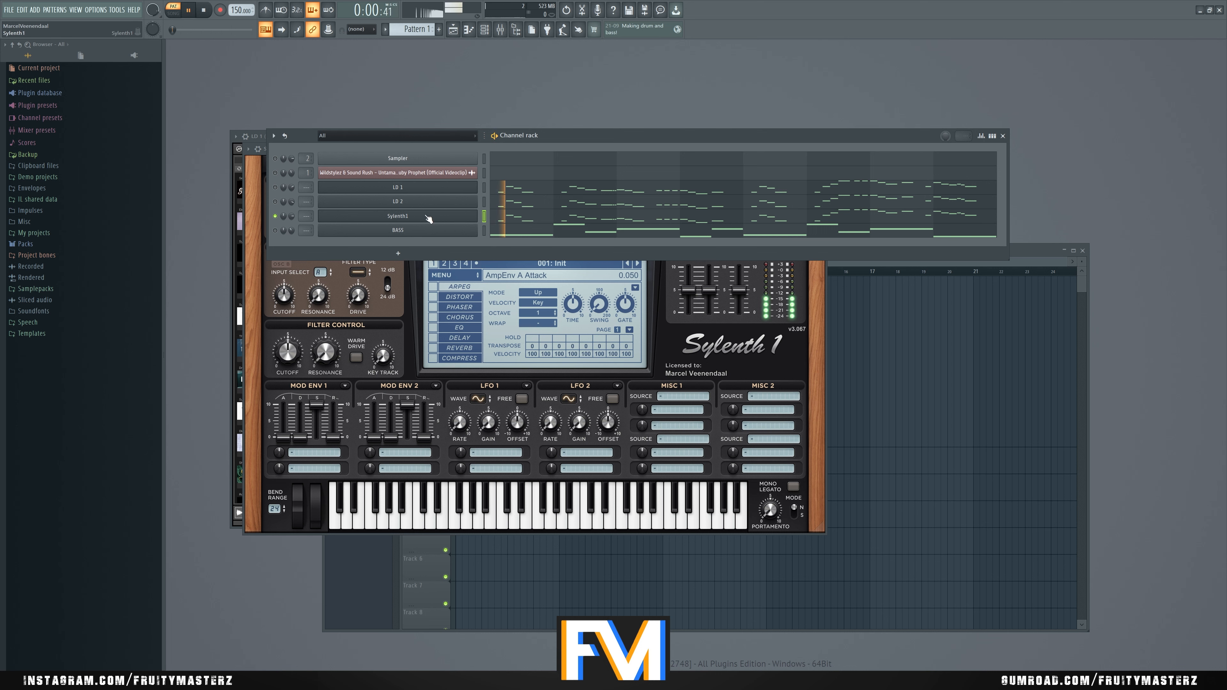
Step: Rename the new Sylenth1 channel to "LD 3" and stop playback
right_click(475, 213)
click(486, 235)
text(LD 3)
key(Return)
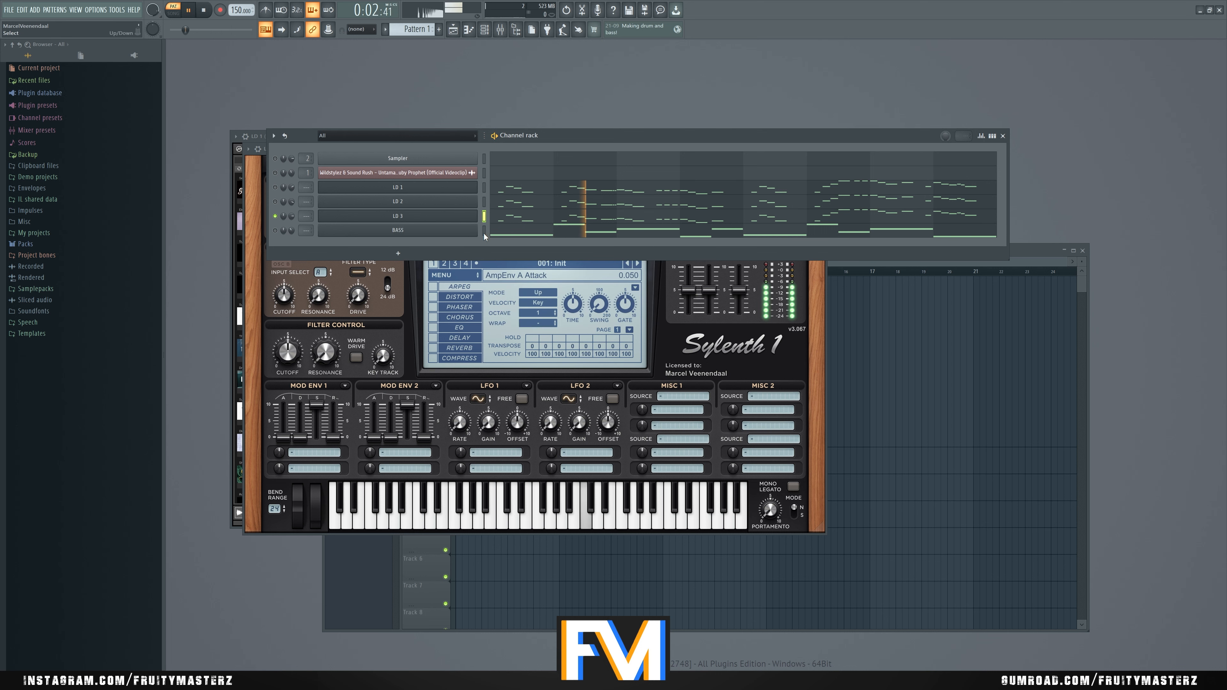
key(space)
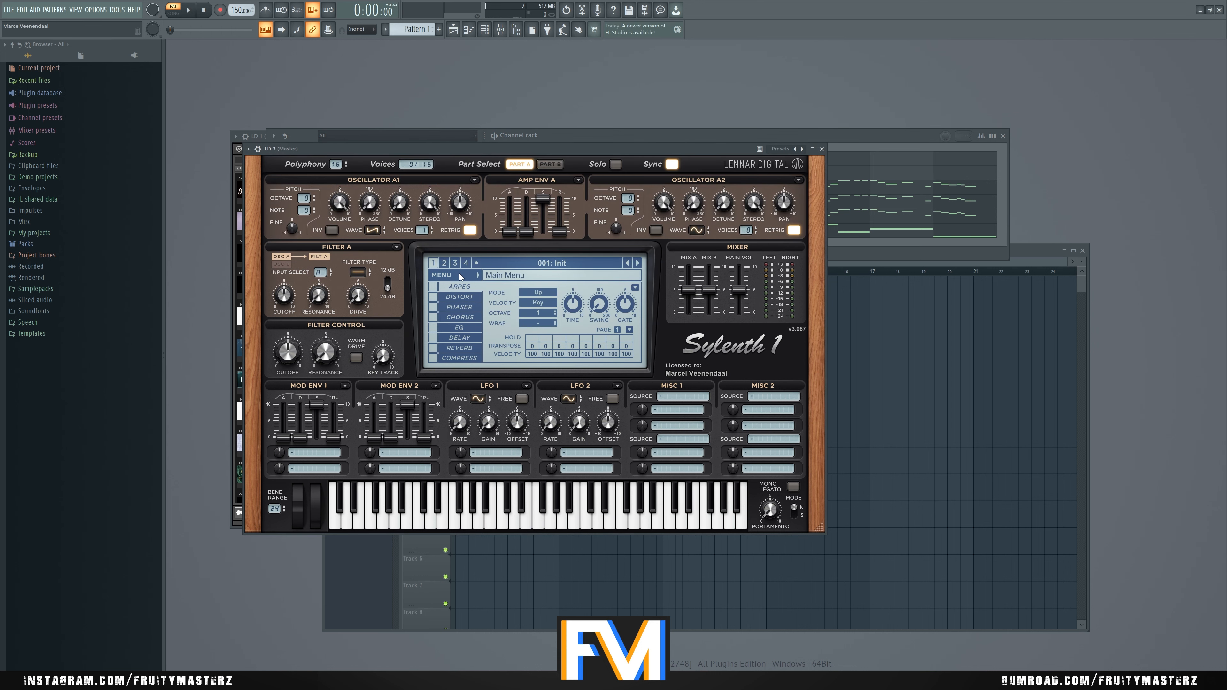
Step: Load the "LD - Ultimate Saw.fxp" preset into LD 3's Sylenth1 and audition it briefly
click(460, 277)
mouse_move(468, 288)
click(615, 289)
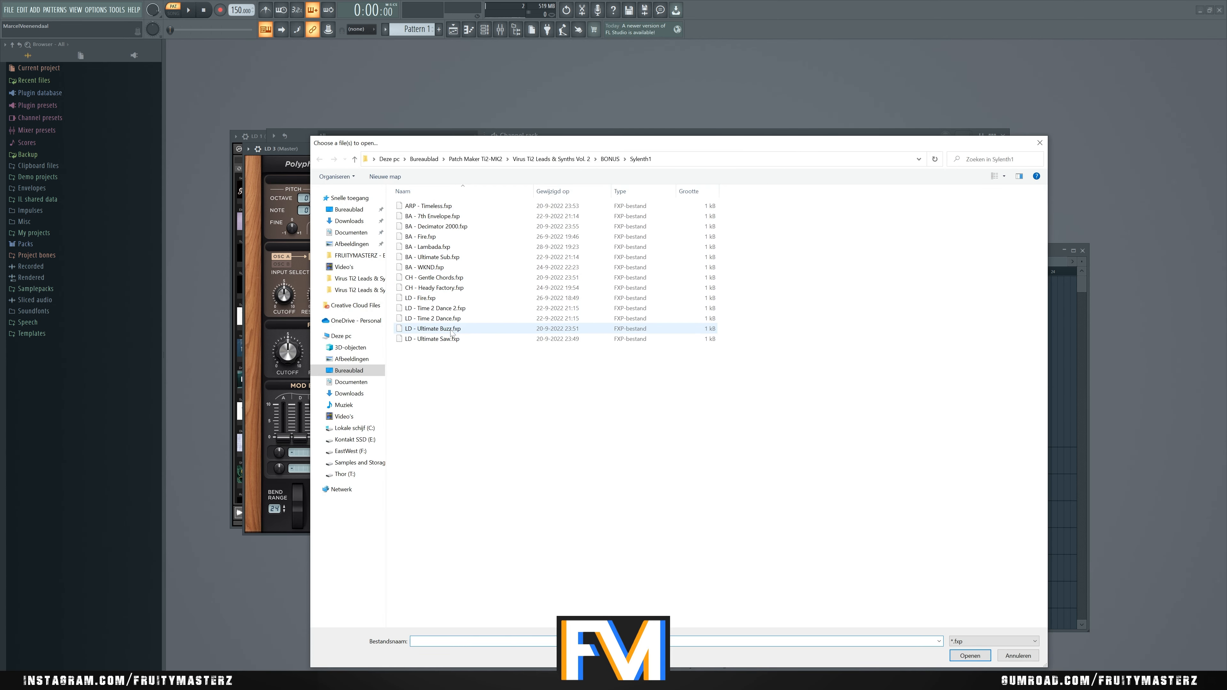
double_click(435, 339)
key(space)
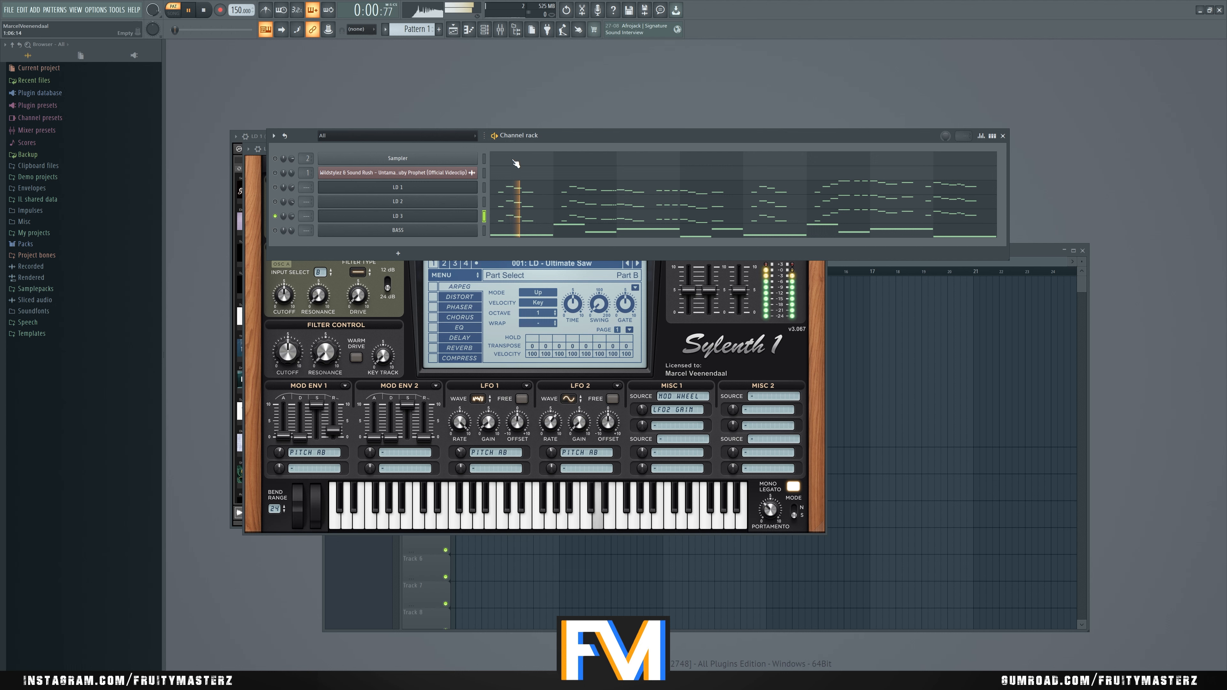
key(space)
Step: Shorten Part B's amp envelope release, then select Part A and set the Mod Env 1 release to 0 during playback
drag(573, 134, 656, 74)
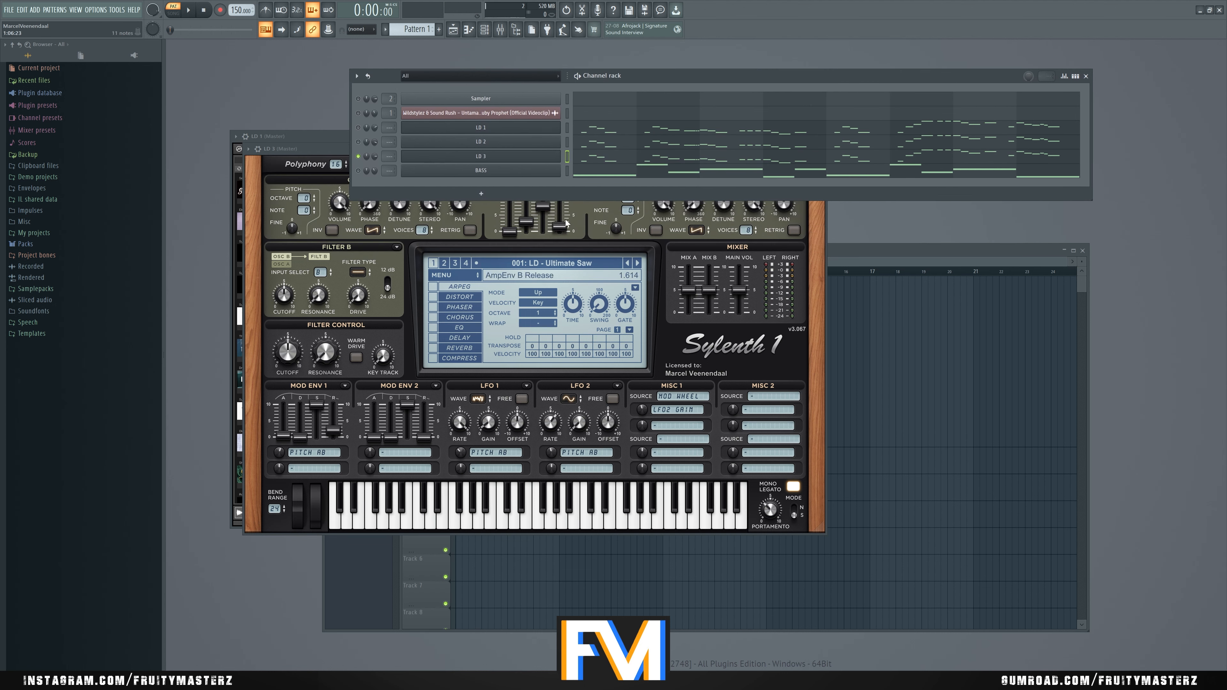
drag(566, 222, 562, 239)
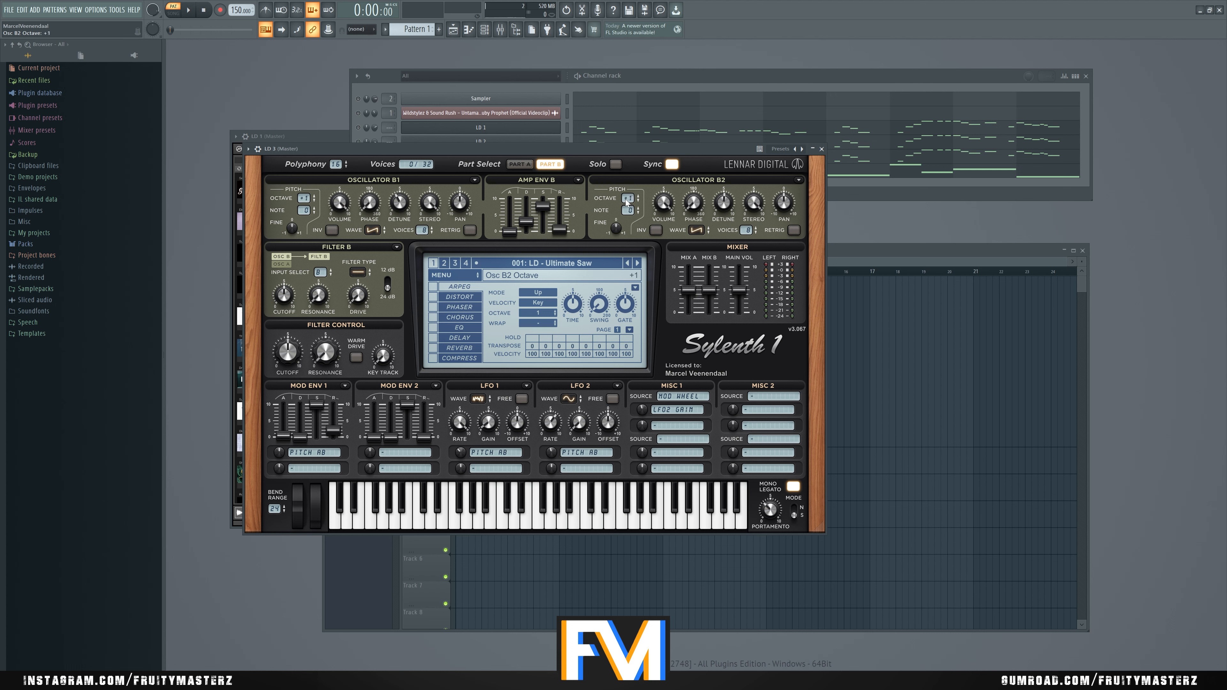
click(520, 164)
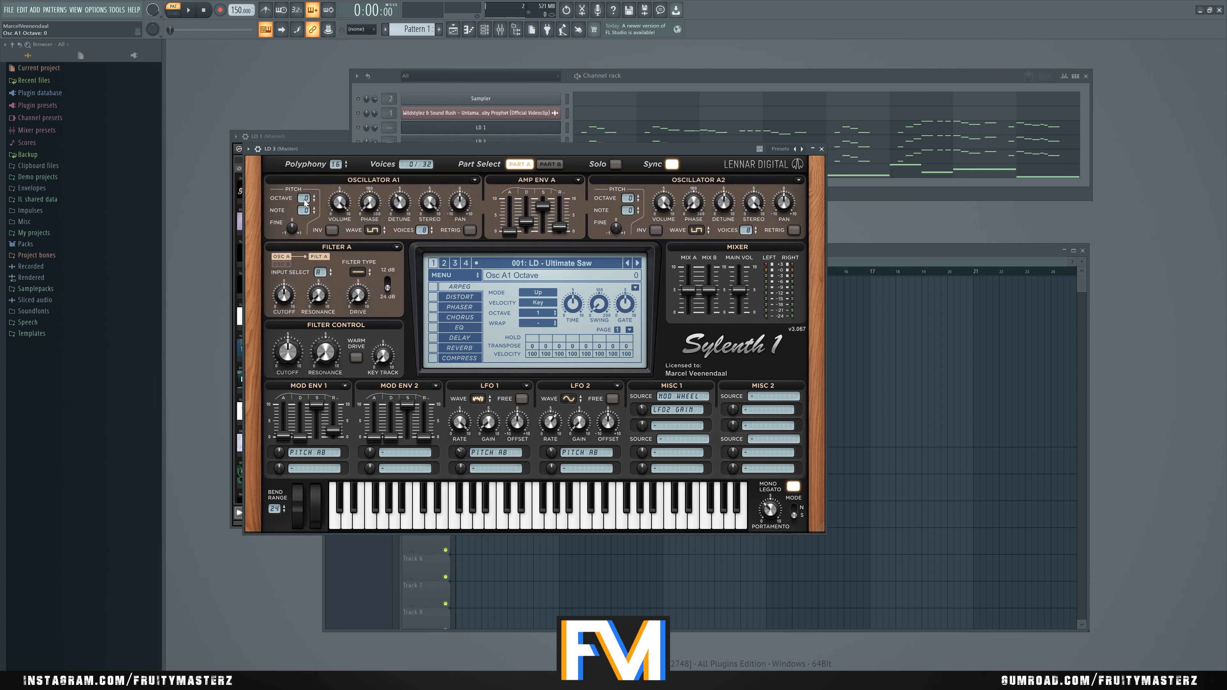
click(304, 88)
key(space)
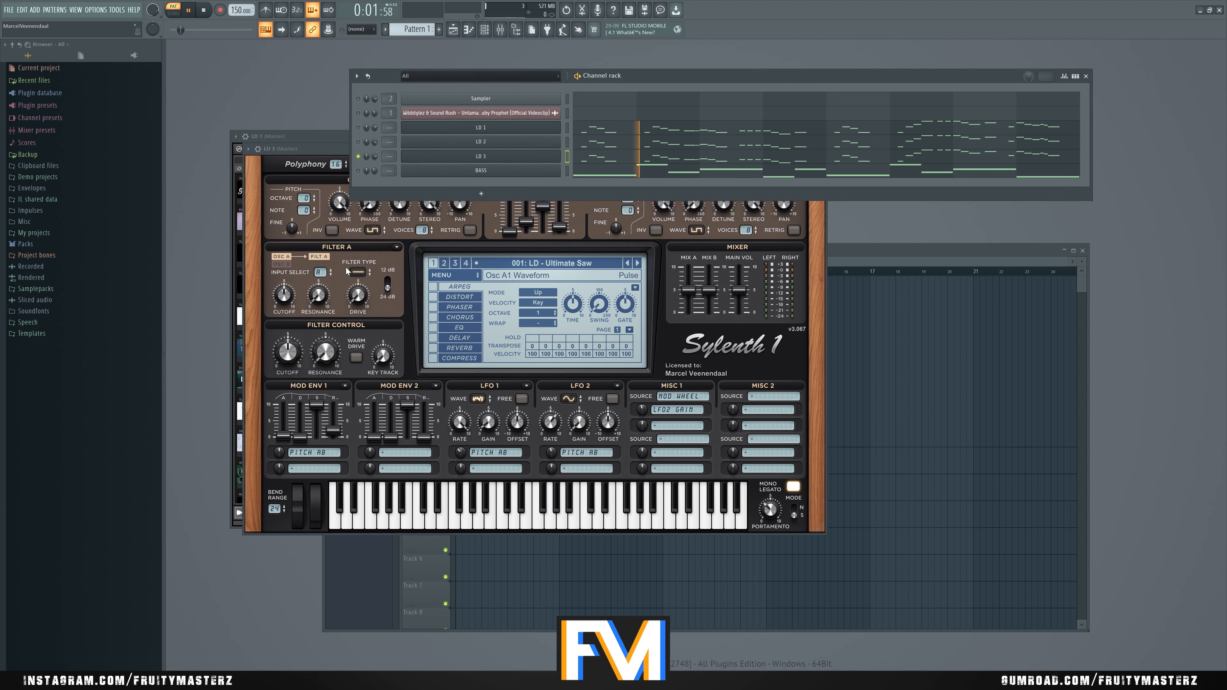
drag(284, 436, 332, 494)
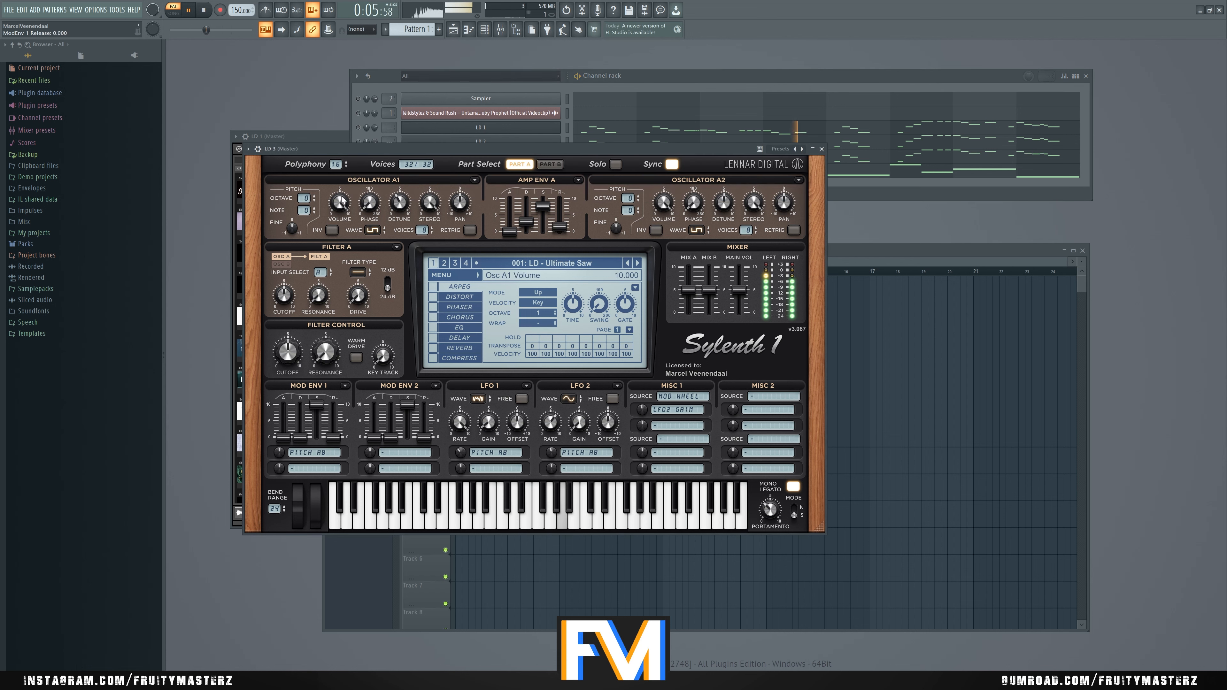
key(space)
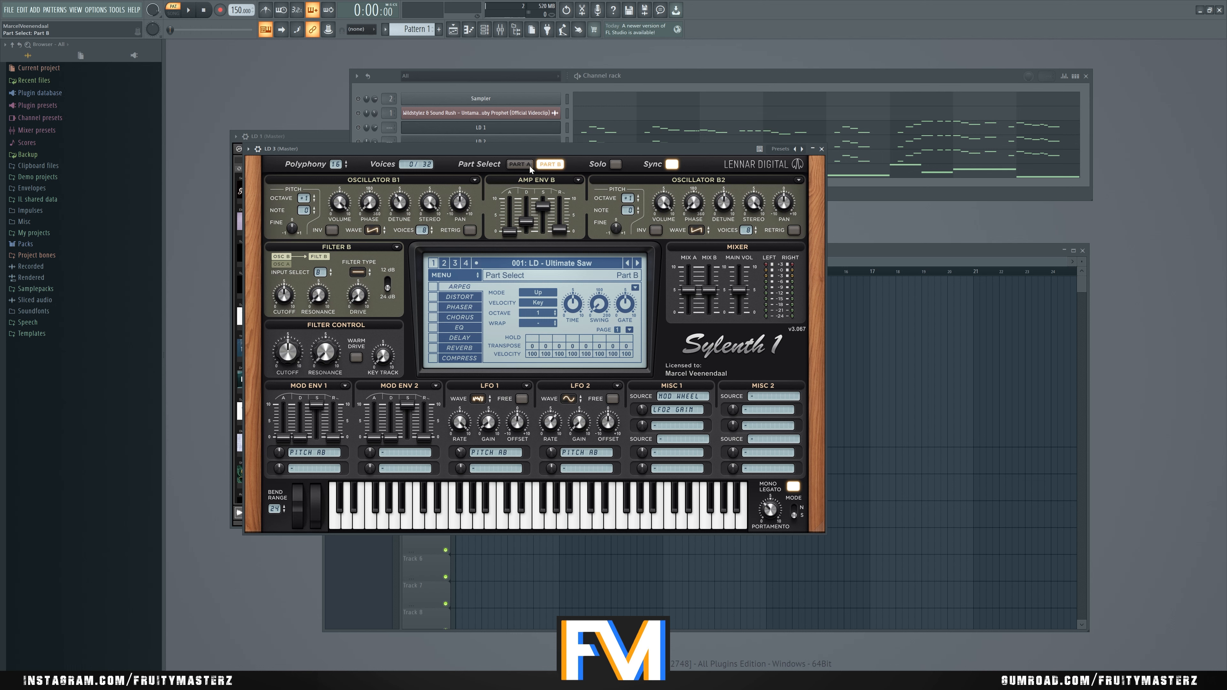
Step: Check the amp envelope options in Part B and Part A, and listen to LD 3 again
click(549, 165)
click(579, 180)
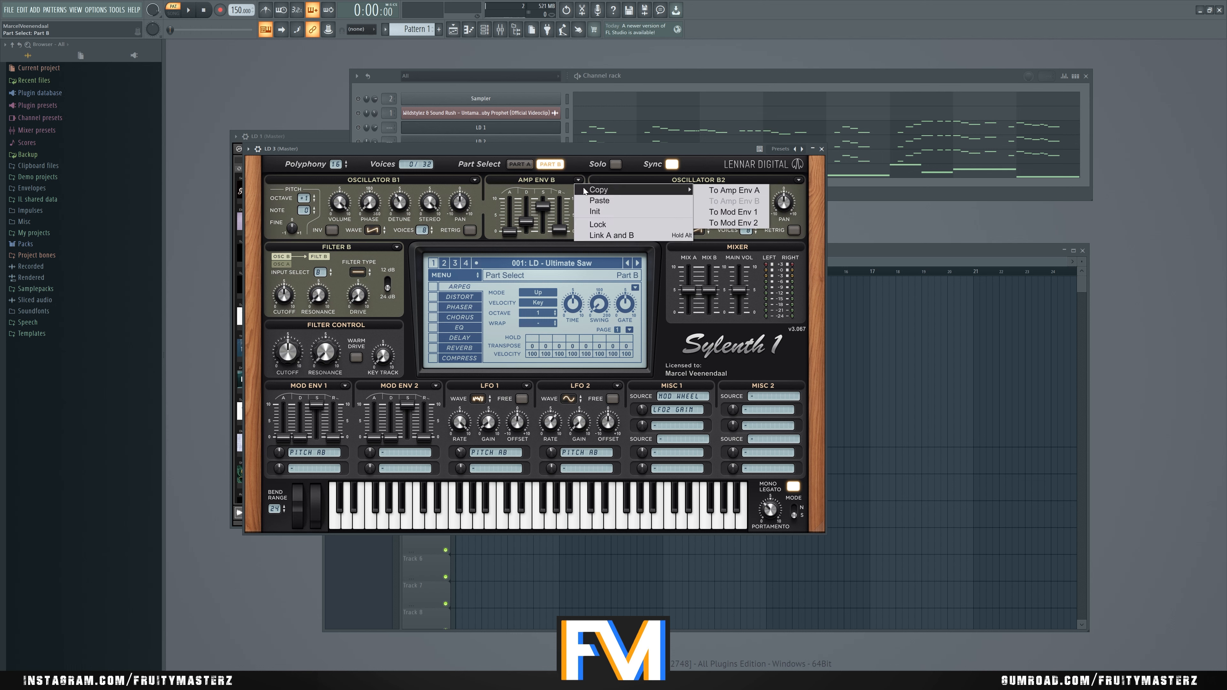
click(531, 165)
click(580, 181)
click(366, 141)
key(space)
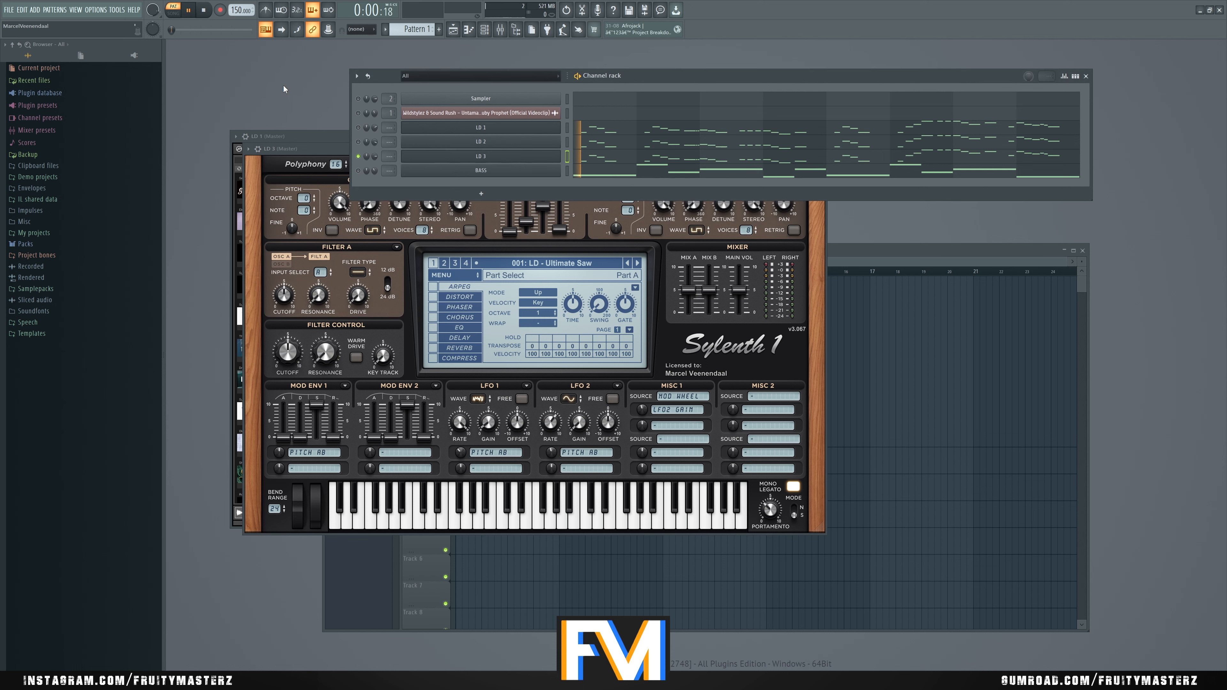
key(space)
Step: Unmute LD 1 and LD 2 and balance the lead channel volumes against LD 3 during playback
click(358, 142)
click(358, 127)
key(space)
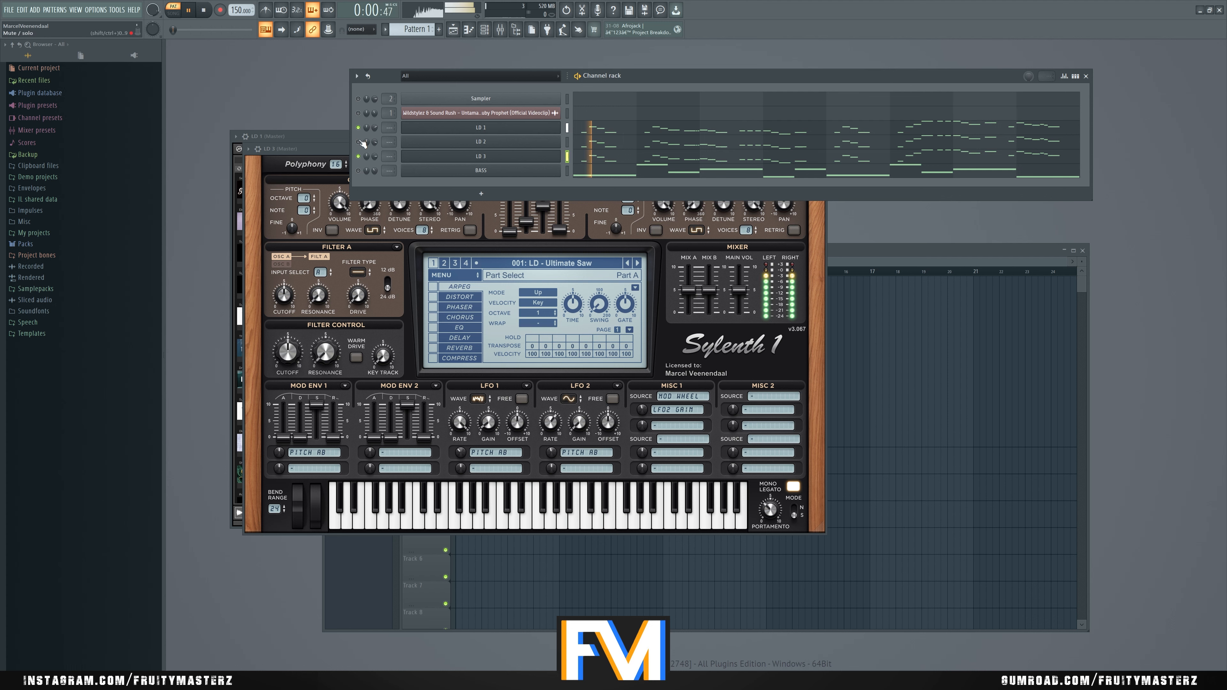
mouse_move(373, 129)
mouse_down()
mouse_move(375, 165)
mouse_move(376, 153)
mouse_up()
key(space)
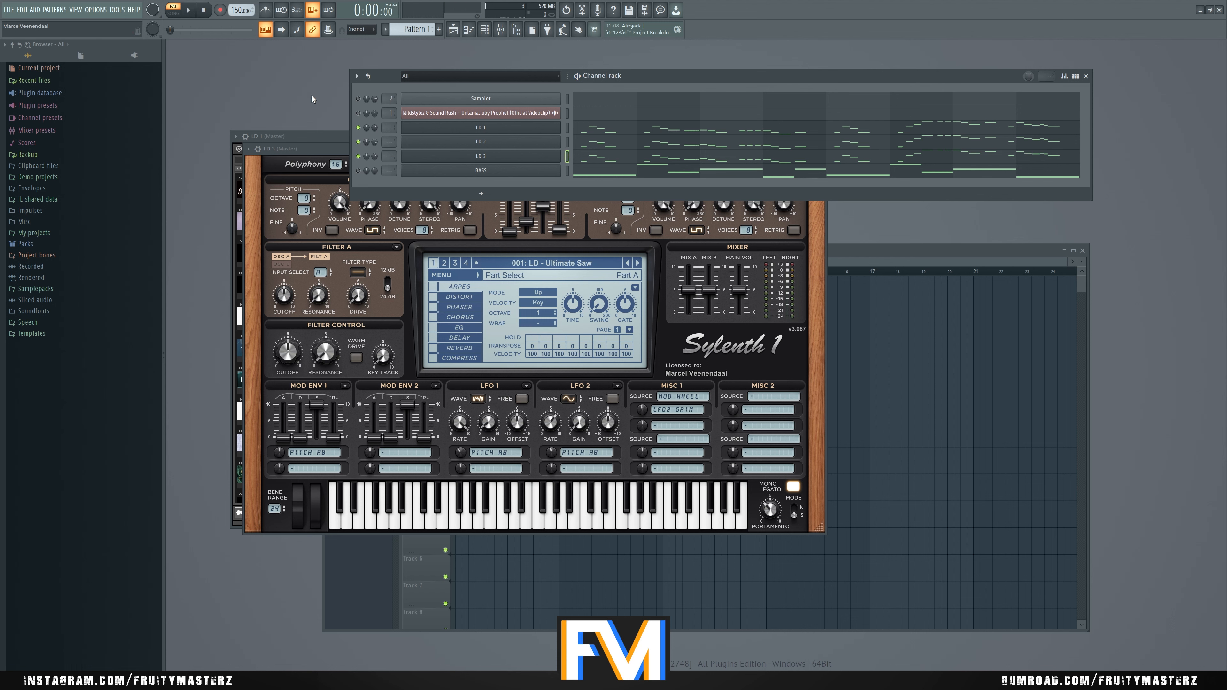
Step: Unmute the reference track and listen to it in song mode, then return to pattern mode for comparison
key(l)
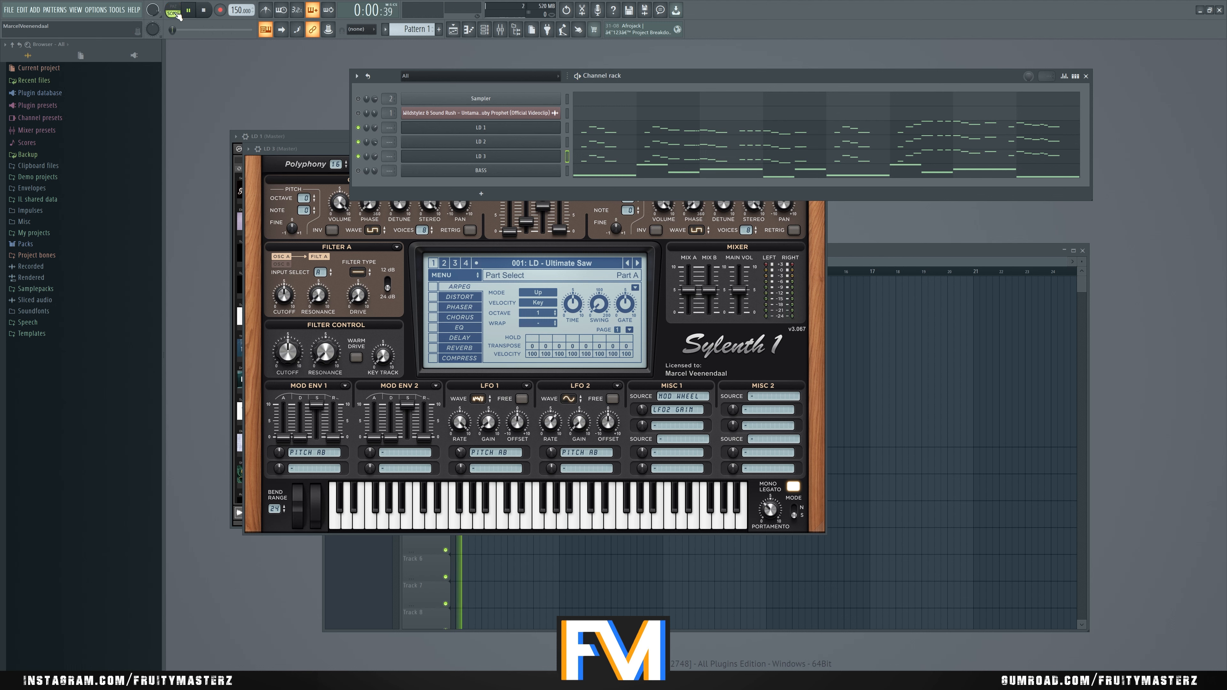
click(360, 112)
key(space)
click(180, 14)
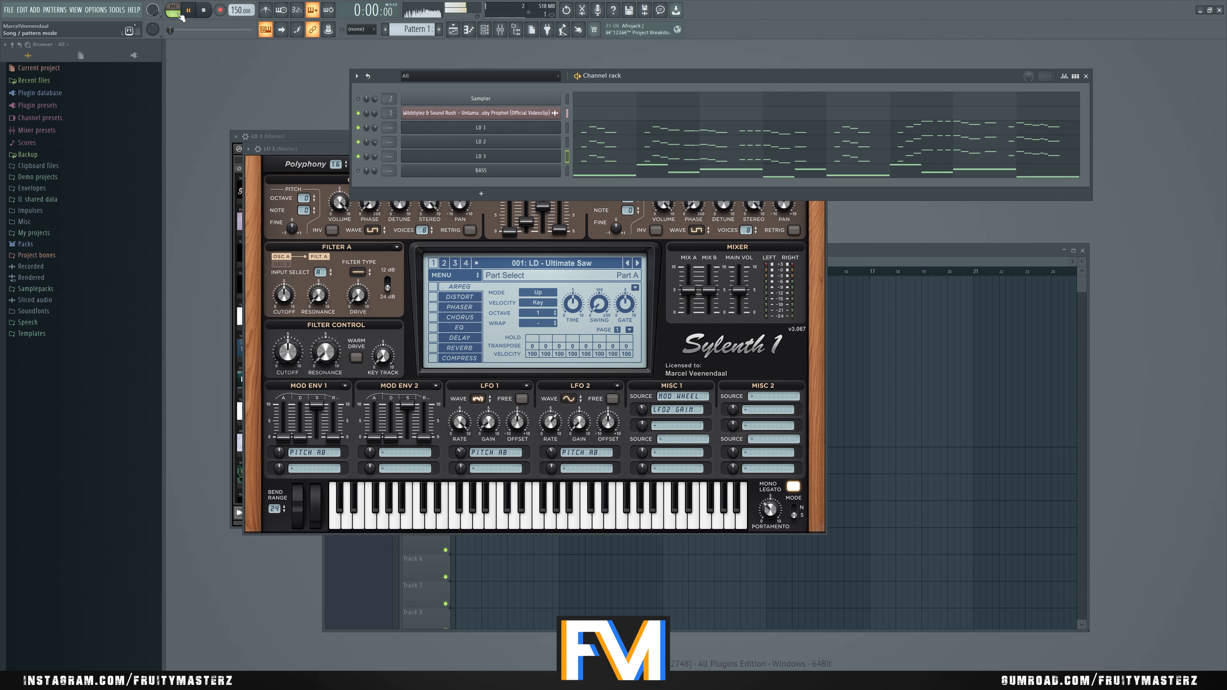
key(space)
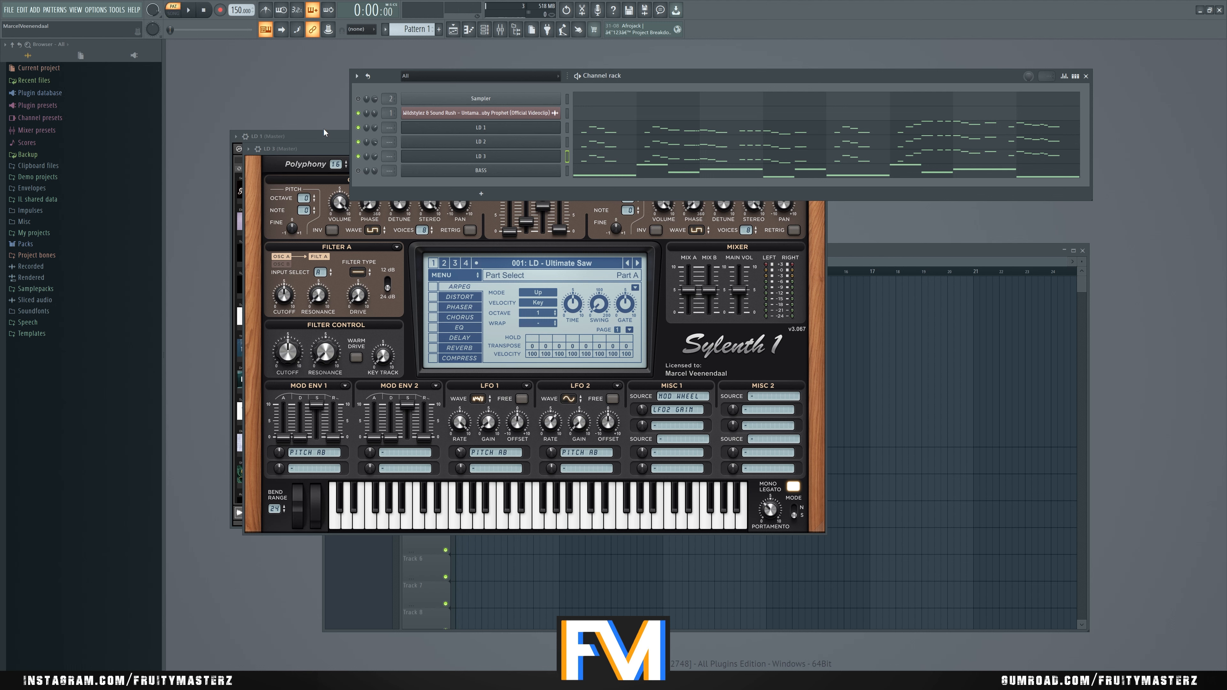
Step: Solo LD 3, lower its volume to about 63%, and adjust its LFO 1 gain with mono legato switched off
right_click(360, 156)
key(space)
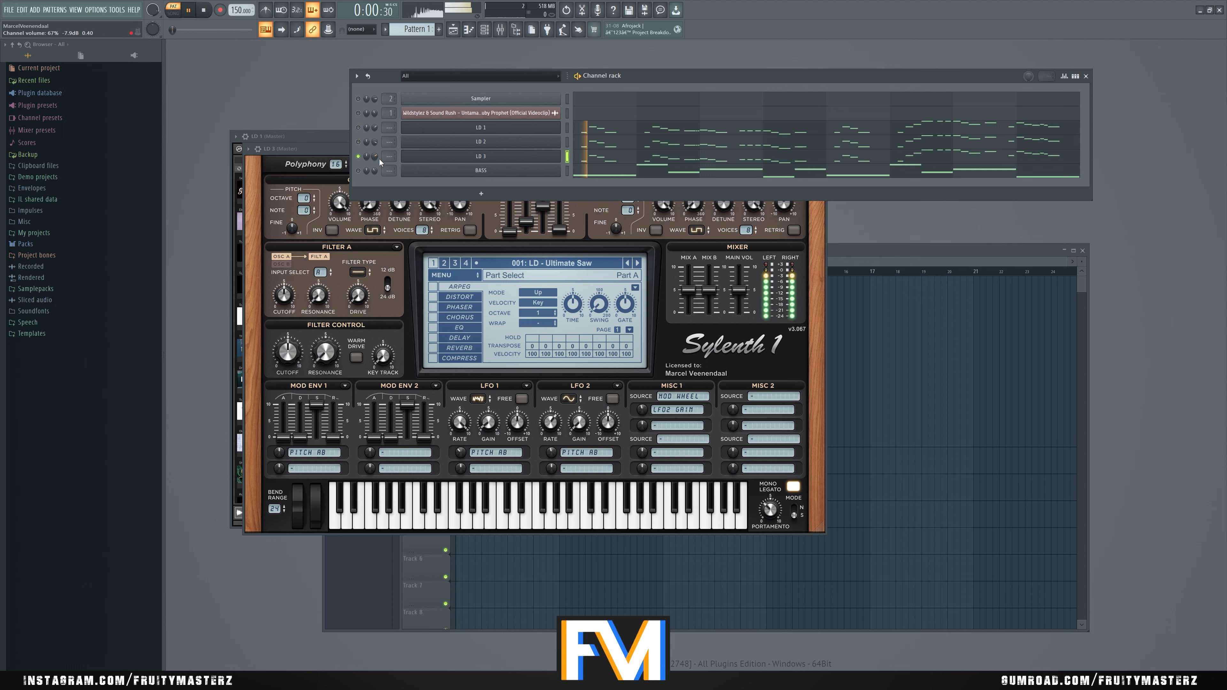
key(space)
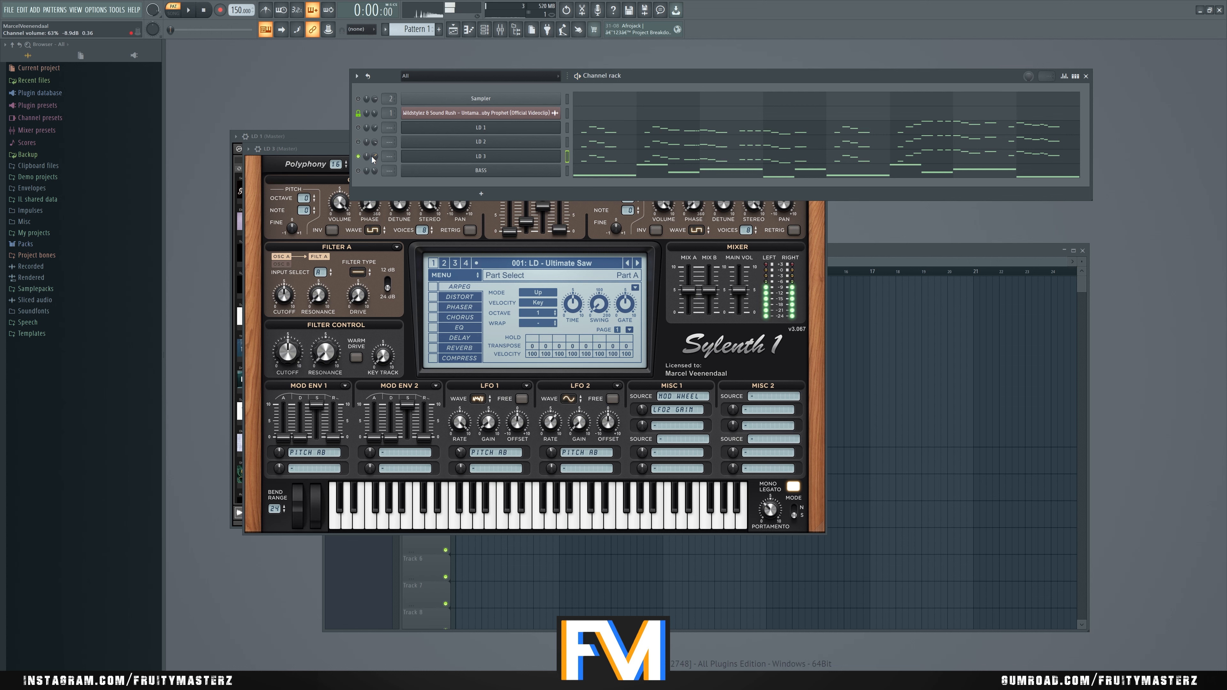
click(430, 156)
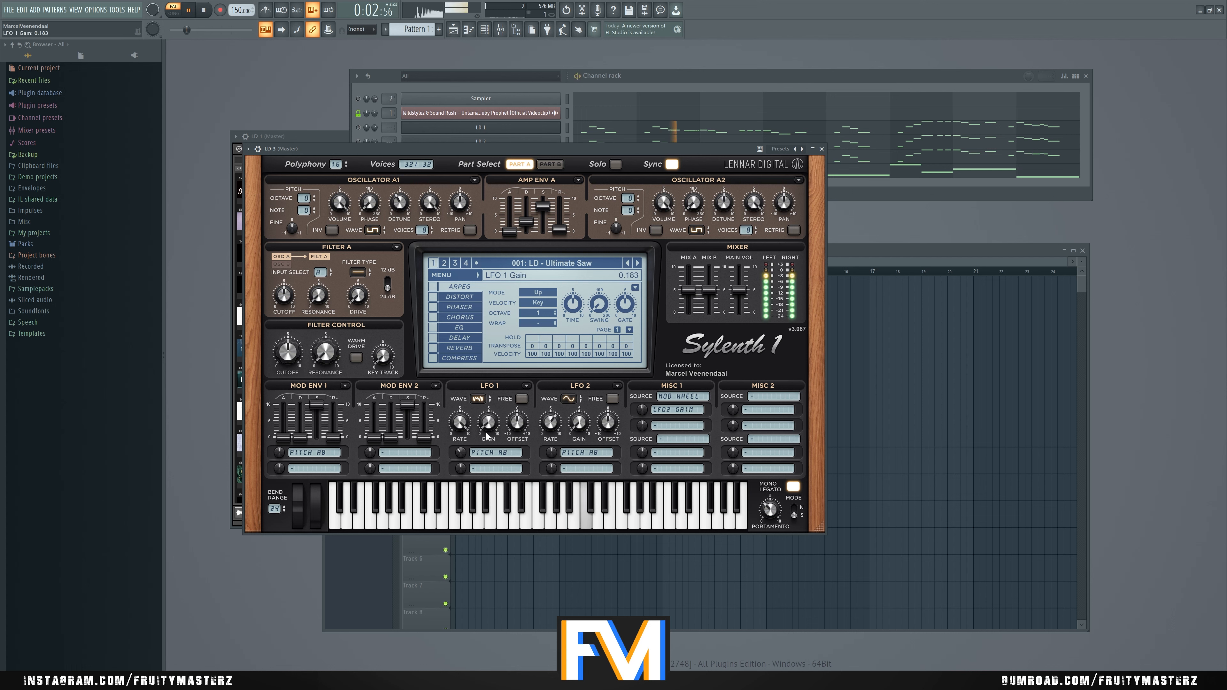
mouse_move(487, 437)
mouse_down()
mouse_move(489, 423)
mouse_move(491, 437)
mouse_up()
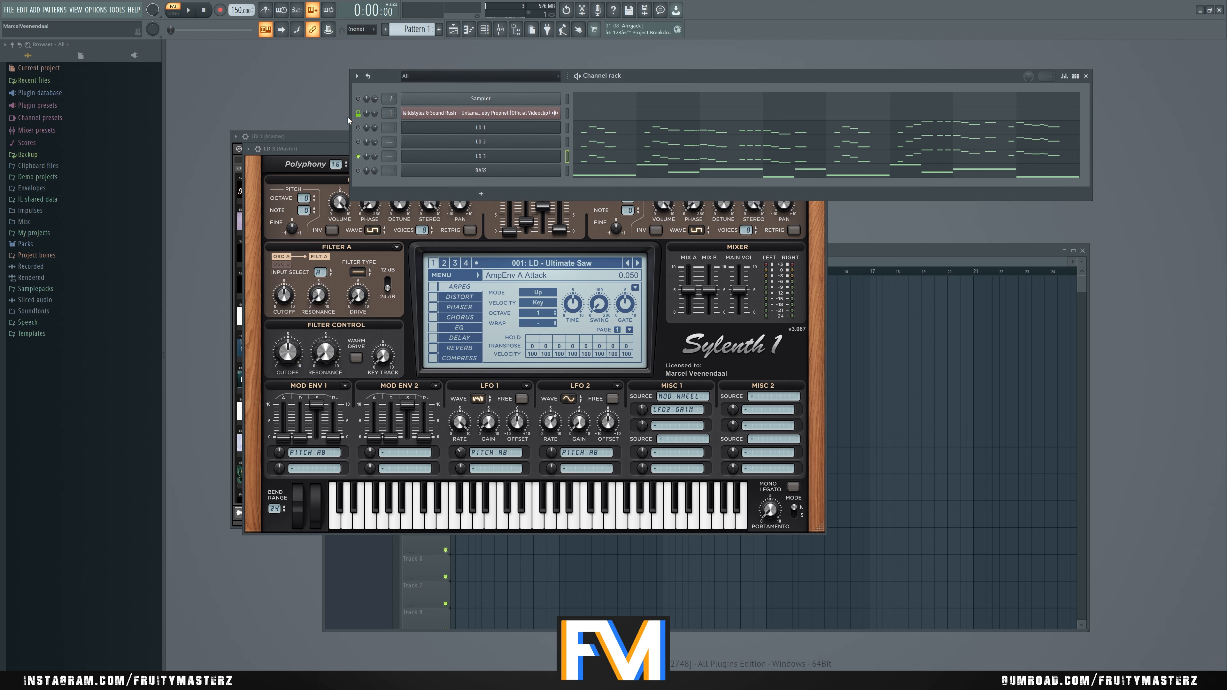
Step: Audition LD 2 and LD 1 separately in solo, and set the LD 1 channel volume to 66%
right_click(359, 142)
key(space)
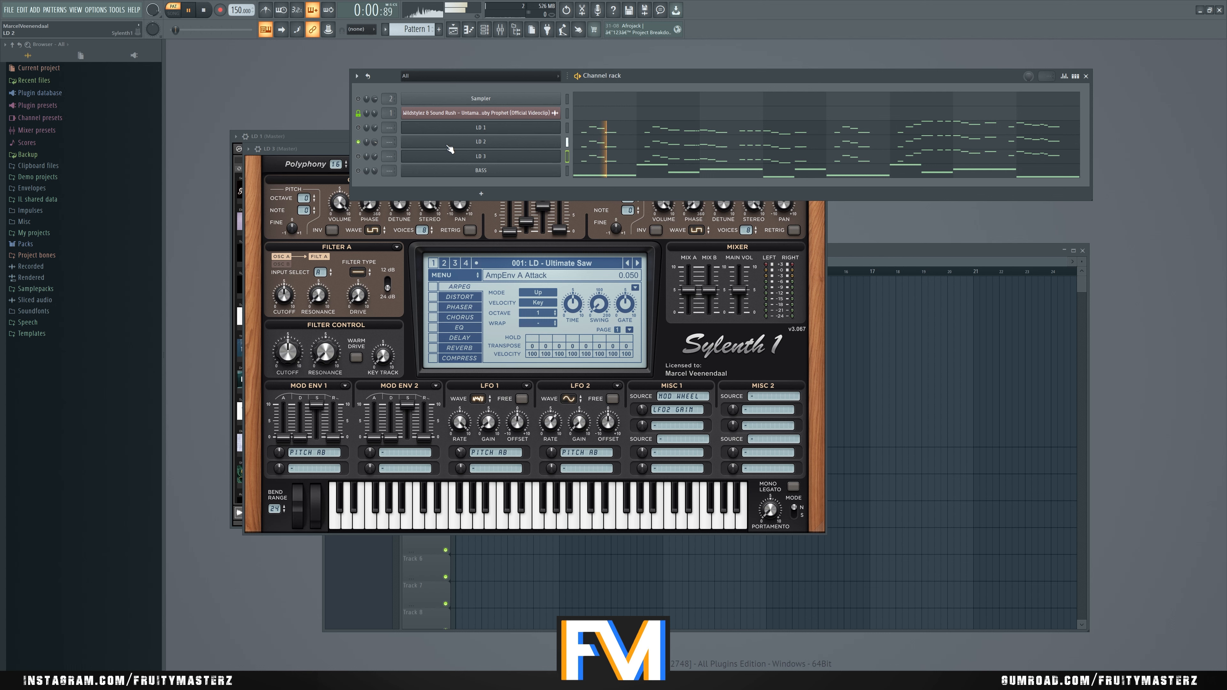
key(space)
right_click(359, 127)
key(space)
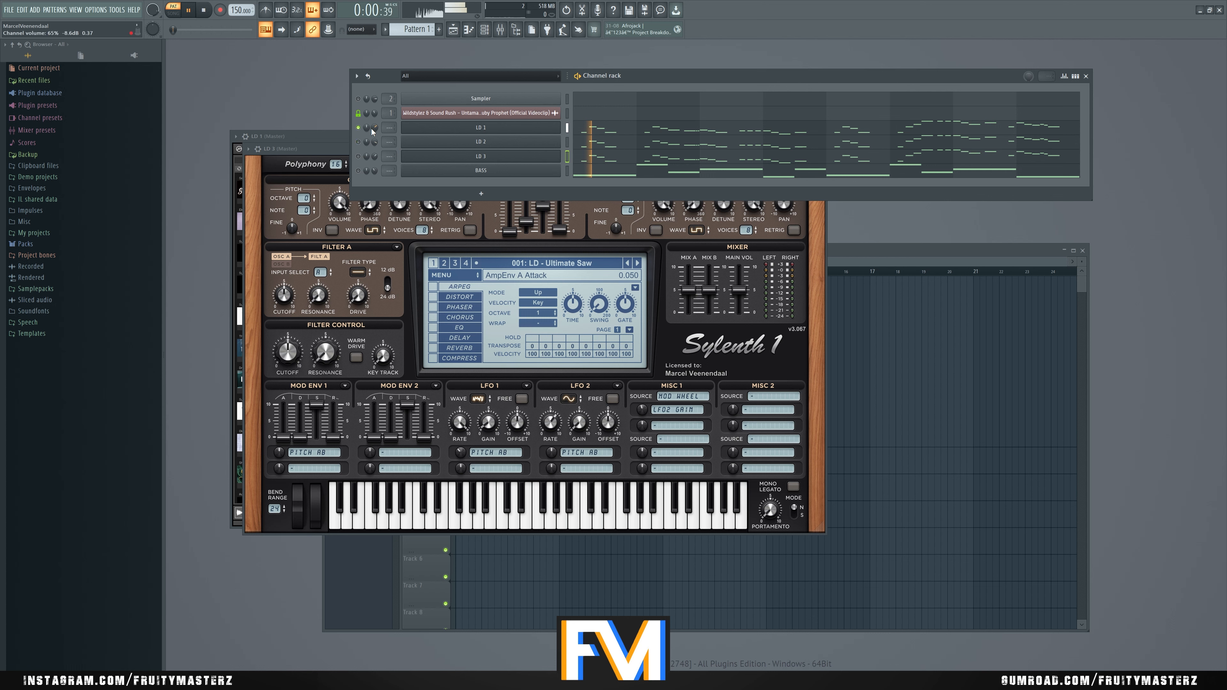
drag(373, 128, 373, 126)
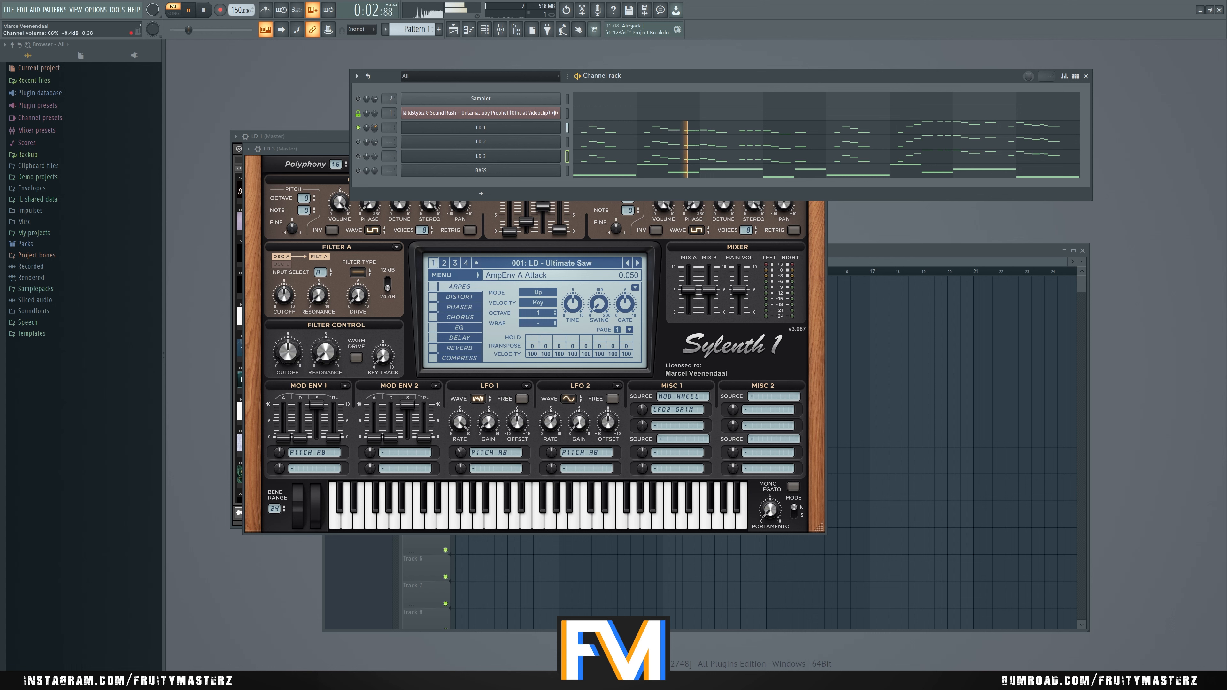
Step: Unmute LD 3 and LD 2 alongside LD 1, setting LD 3's volume to about 54% and LD 2's to about 82%
click(358, 156)
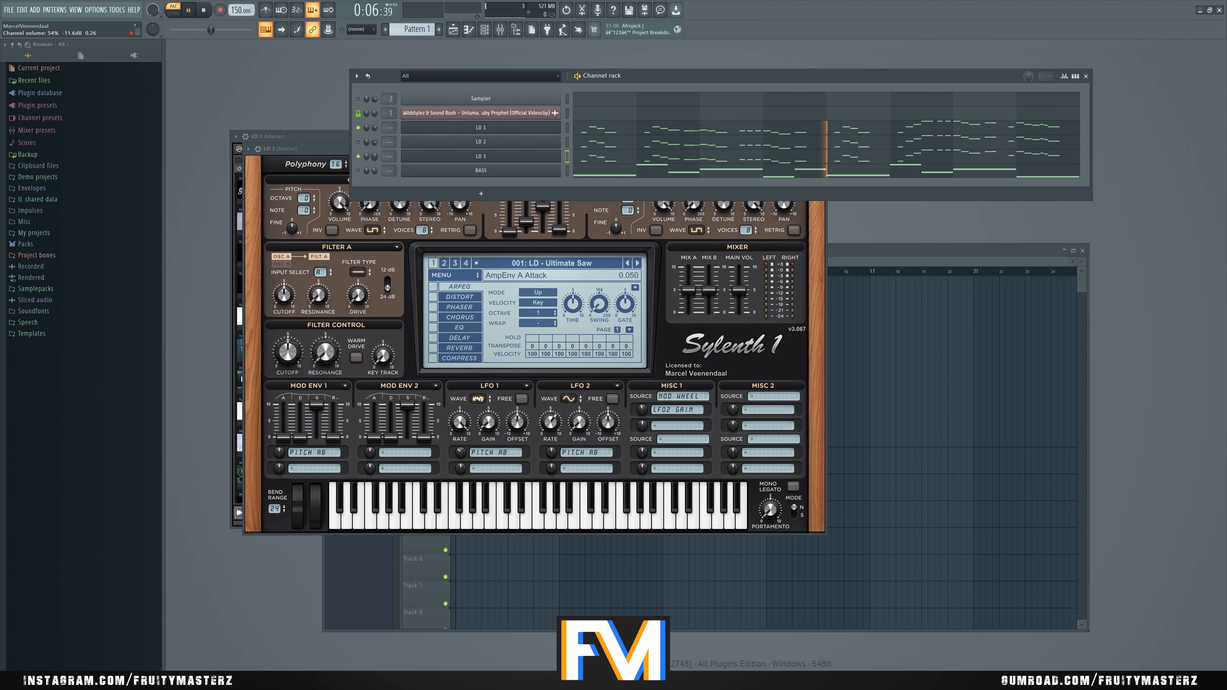
click(358, 142)
drag(376, 144, 376, 148)
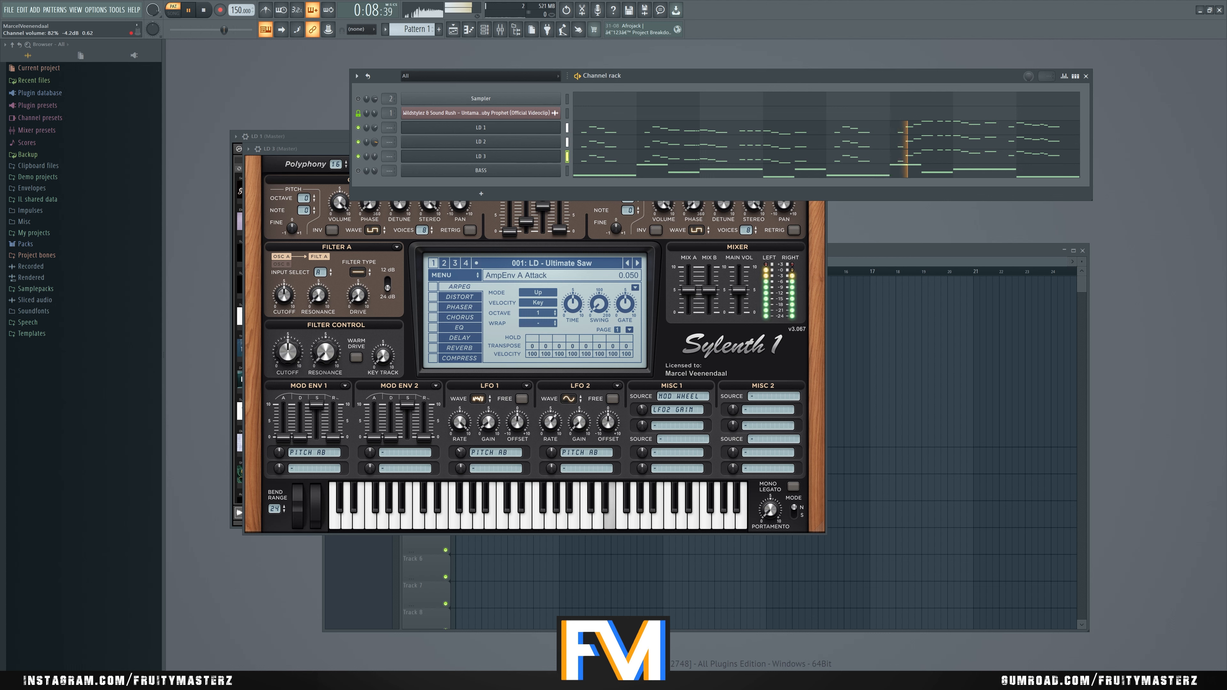
Step: Unmute the BASS channel and play the pattern from the start to hear it with the three leads
click(358, 170)
key(space)
key(space)
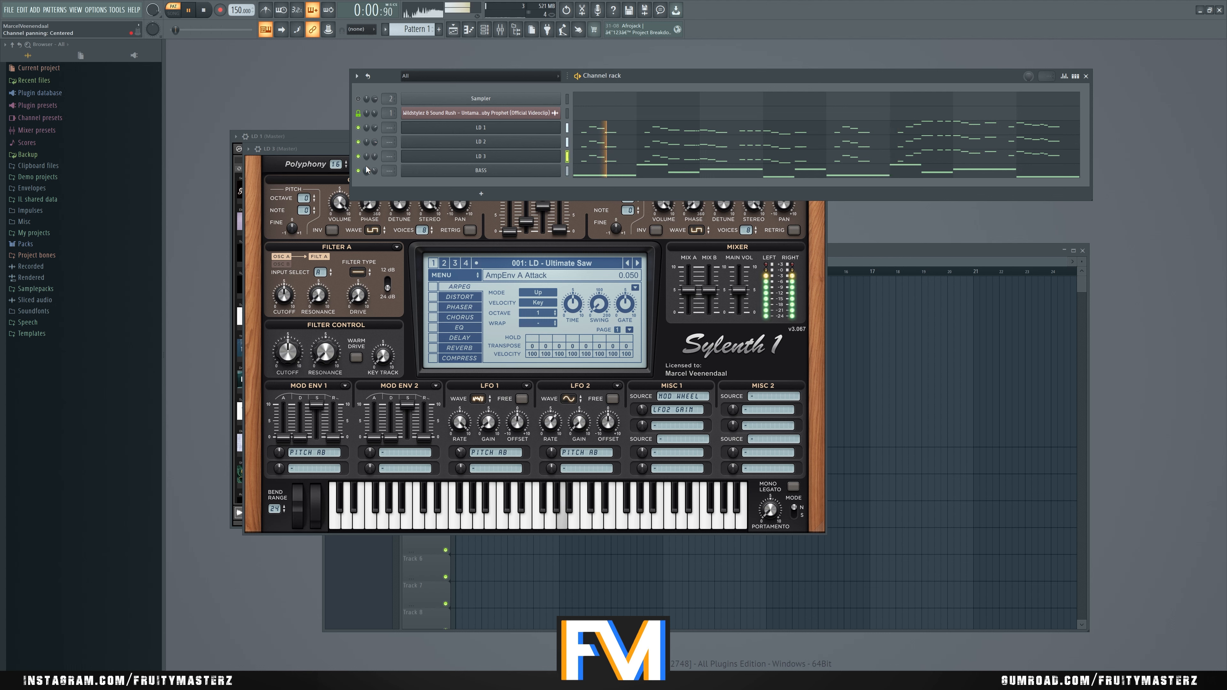
key(space)
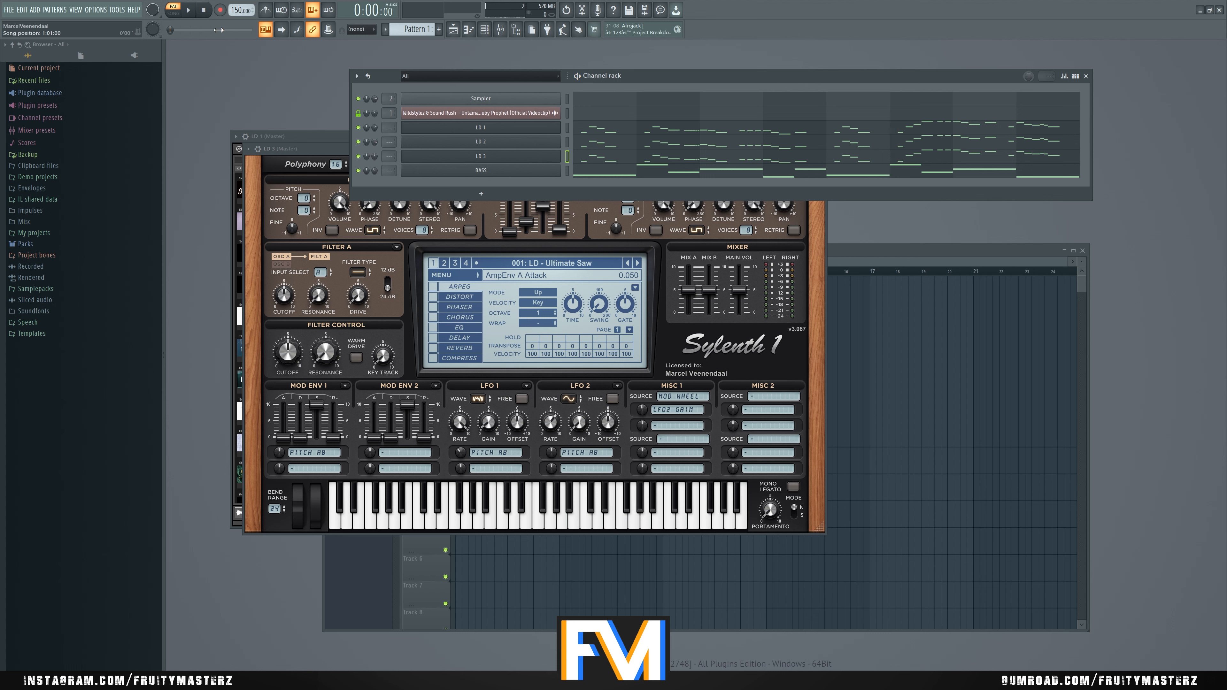
key(space)
Step: Compare the layered leads and bass with the reference track by alternating between song and pattern mode
click(182, 16)
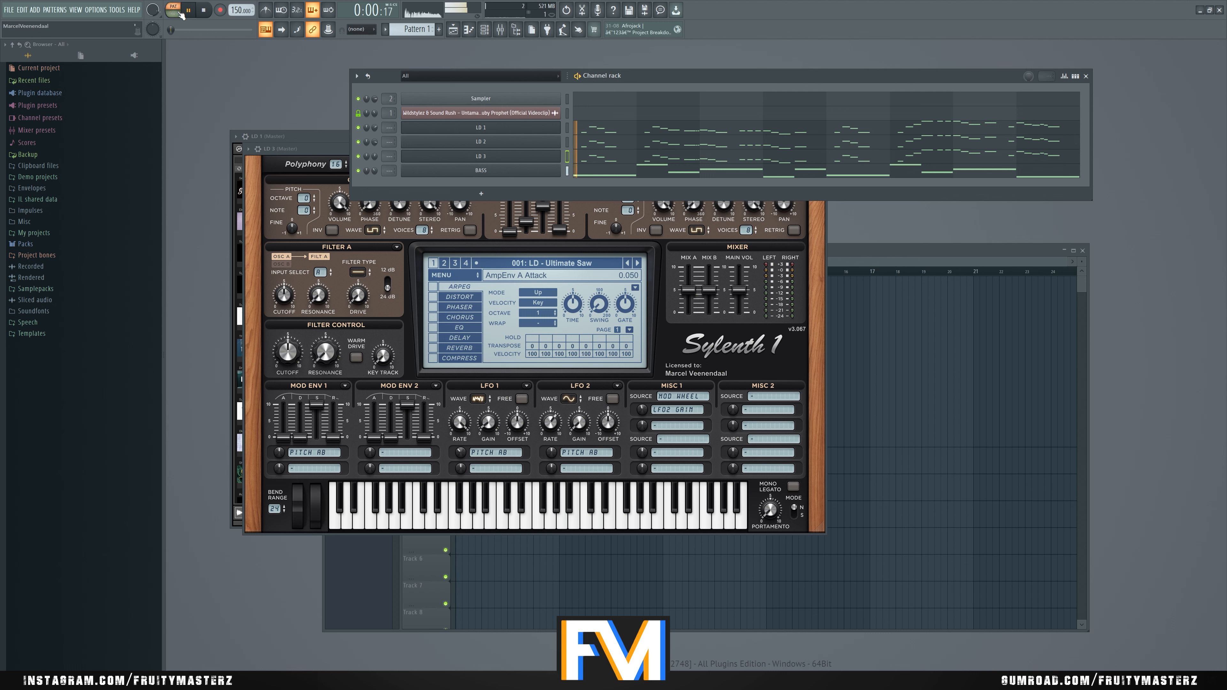
click(182, 15)
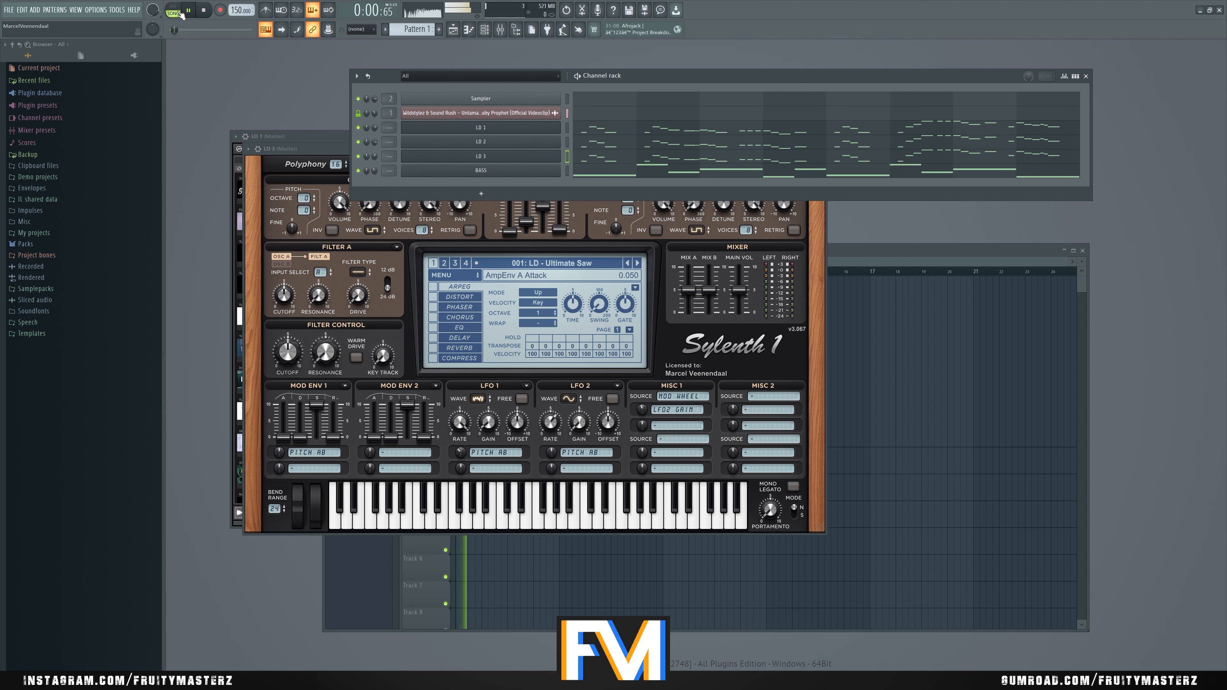
click(182, 15)
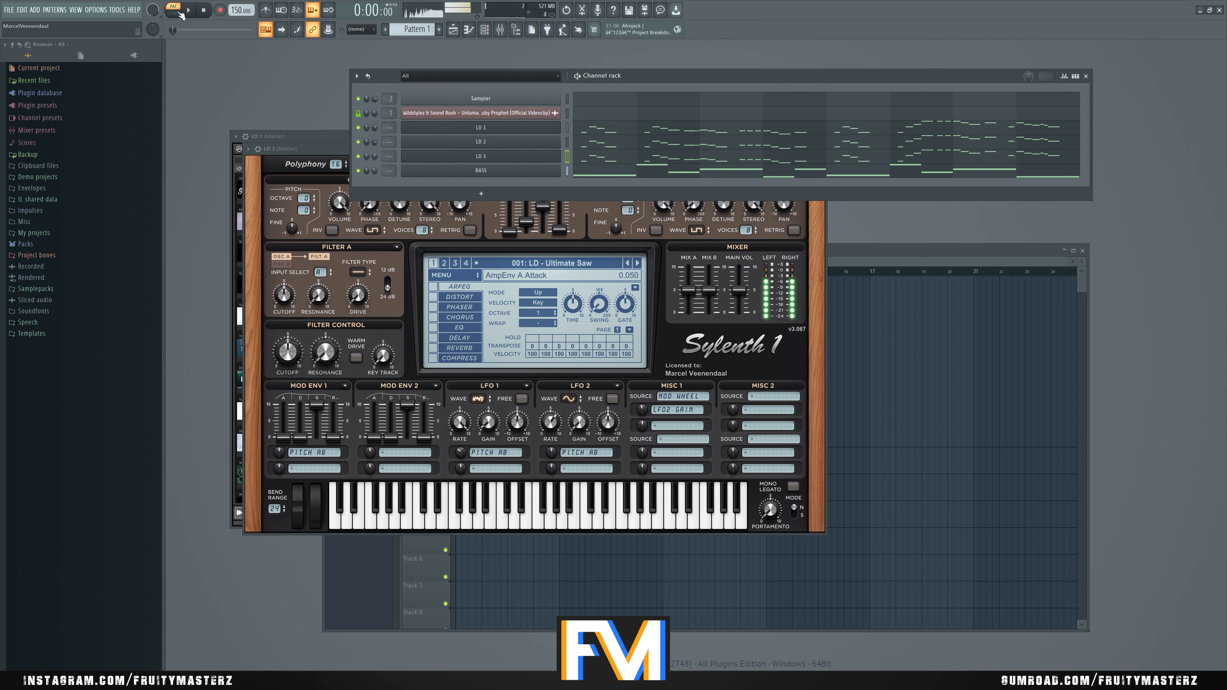
Step: Set the LD 2 channel volume to about 87% during playback and fine-tune its LFO 1 gain in Sylenth1
key(space)
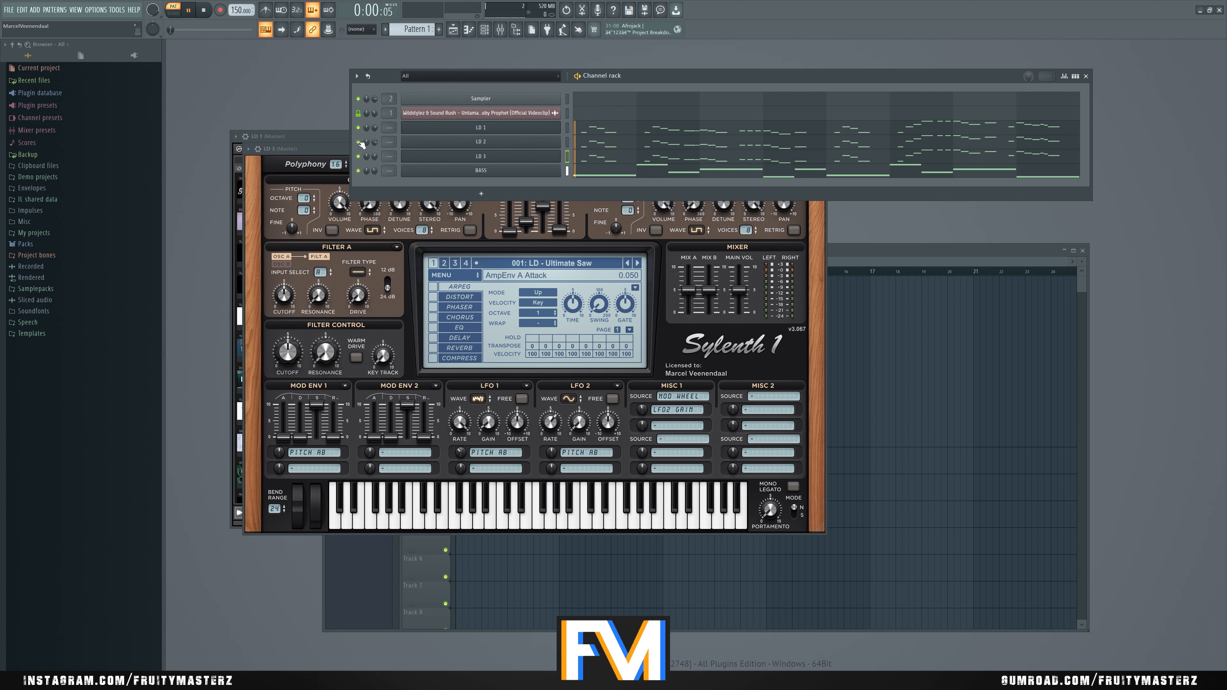
drag(375, 142, 375, 137)
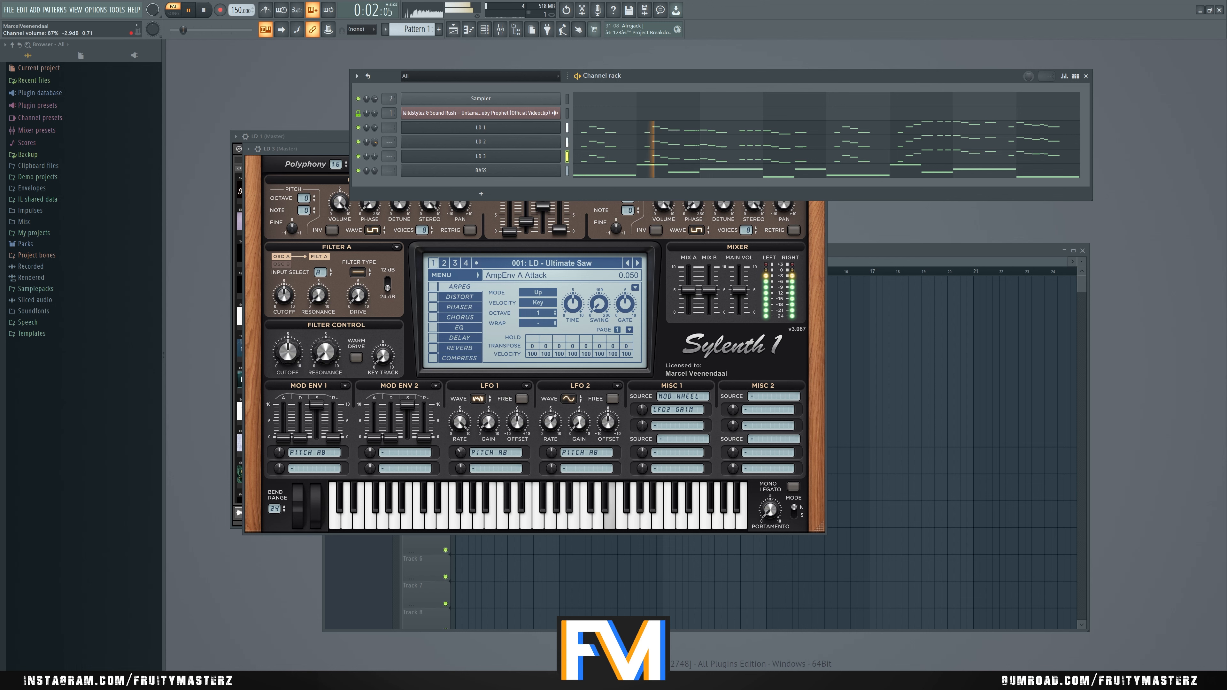
click(481, 141)
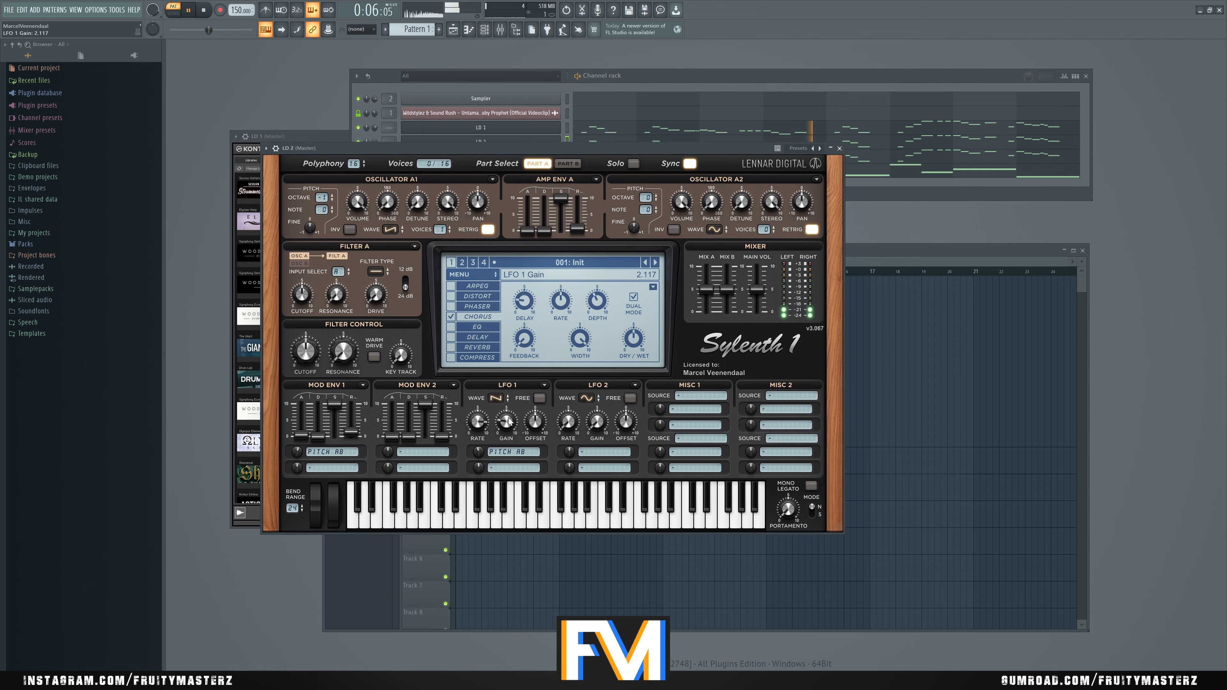
drag(509, 418, 508, 420)
Step: Close all open plugin windows, bring the playlist back alongside the channel rack, and stop playback
click(385, 77)
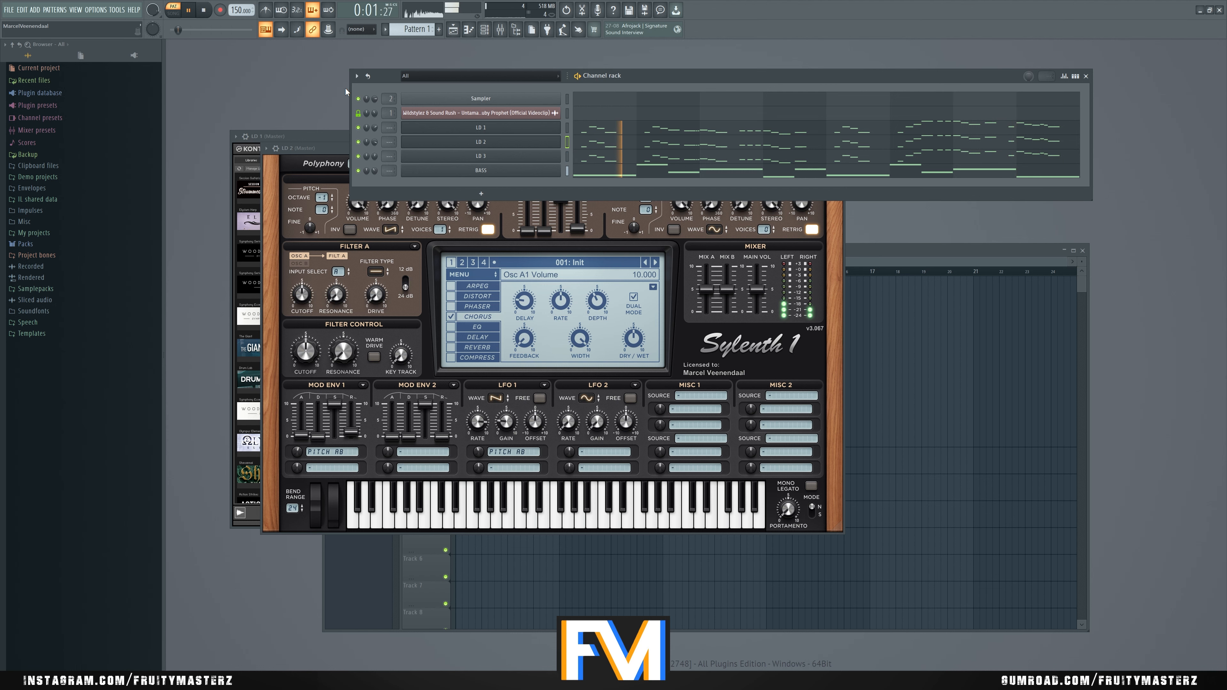
key(F12)
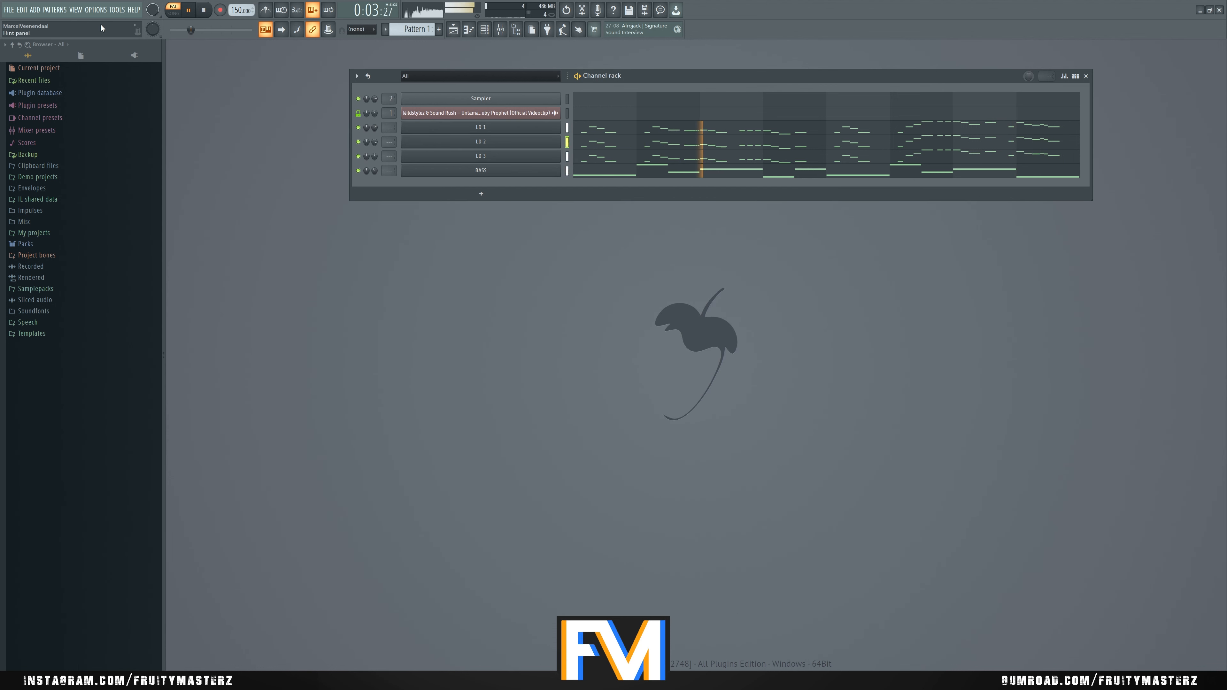
click(76, 11)
click(86, 30)
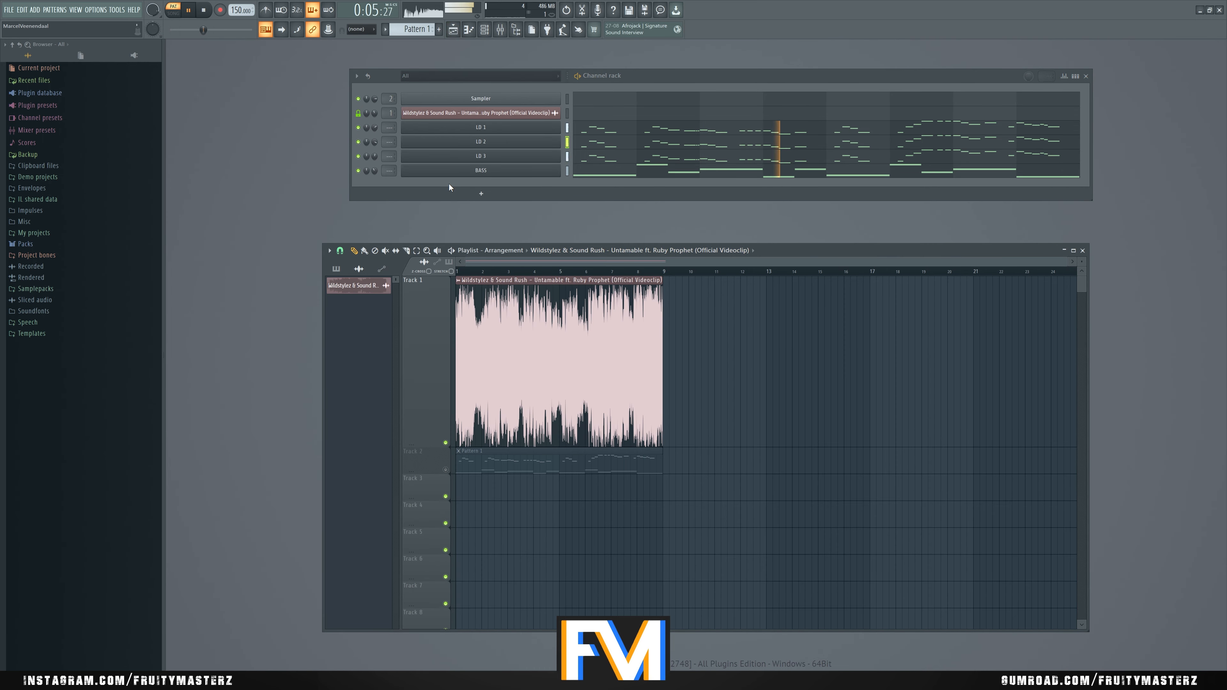
key(space)
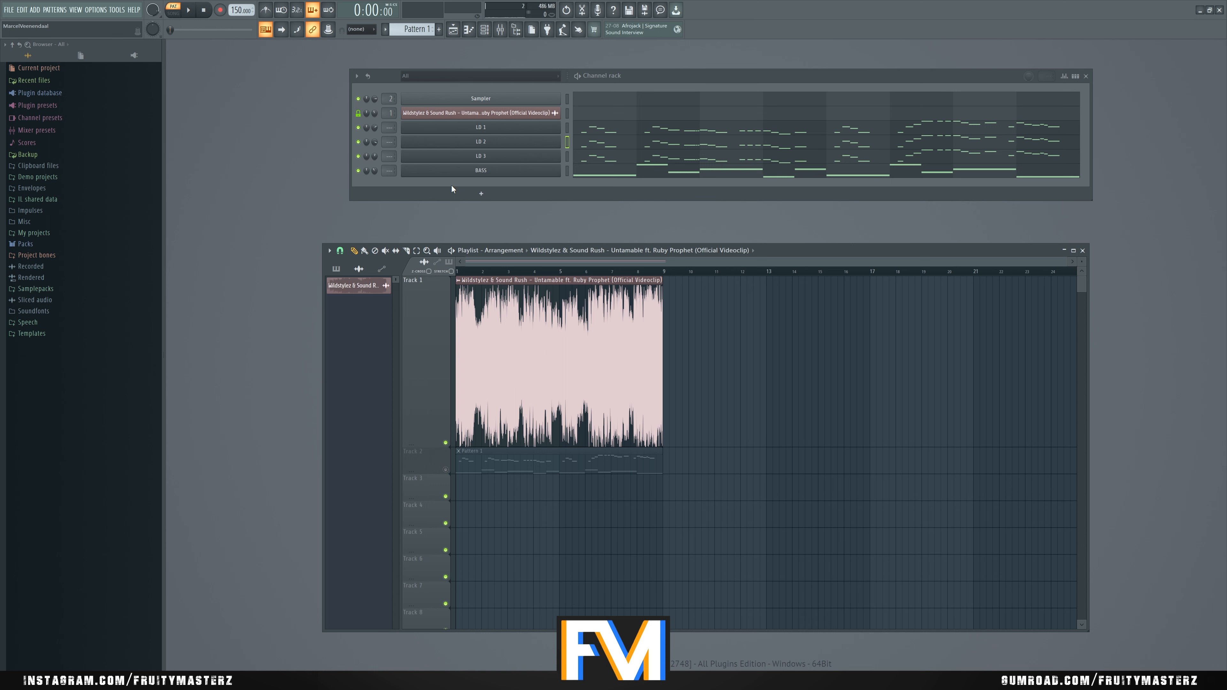
Step: Add a Layer channel, place it between the reference track and LD 1, and rename it "Main Melody"
click(481, 194)
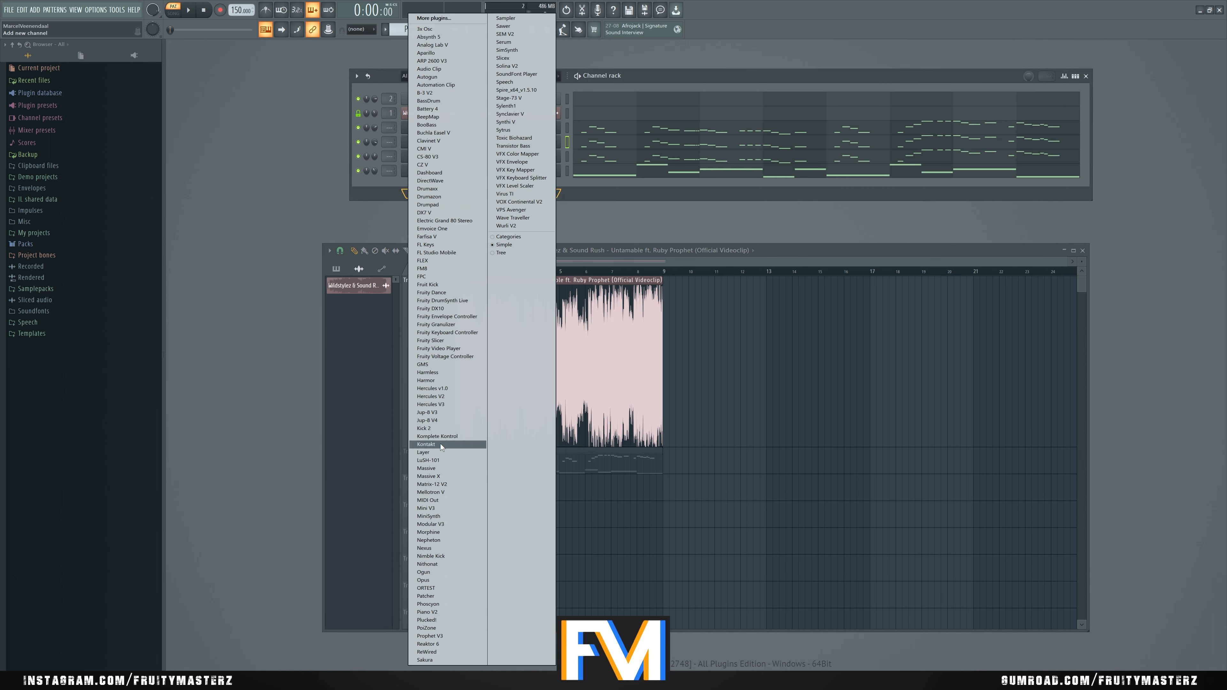
click(440, 452)
drag(535, 147, 531, 130)
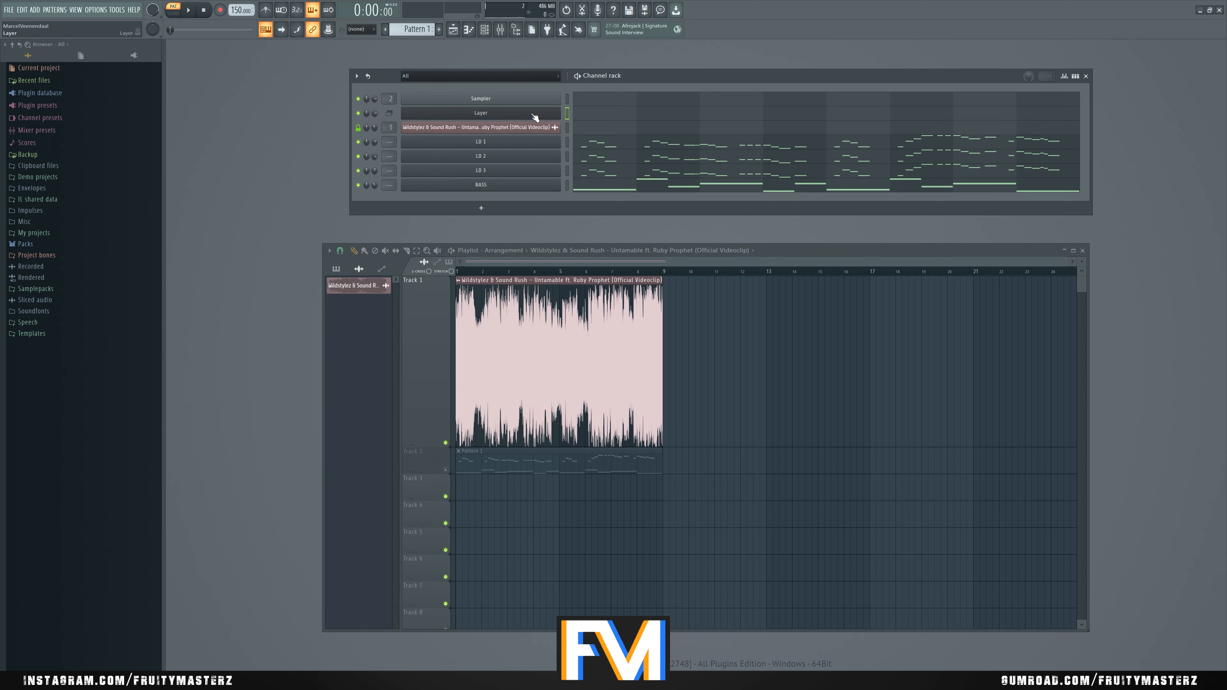
right_click(531, 127)
click(600, 146)
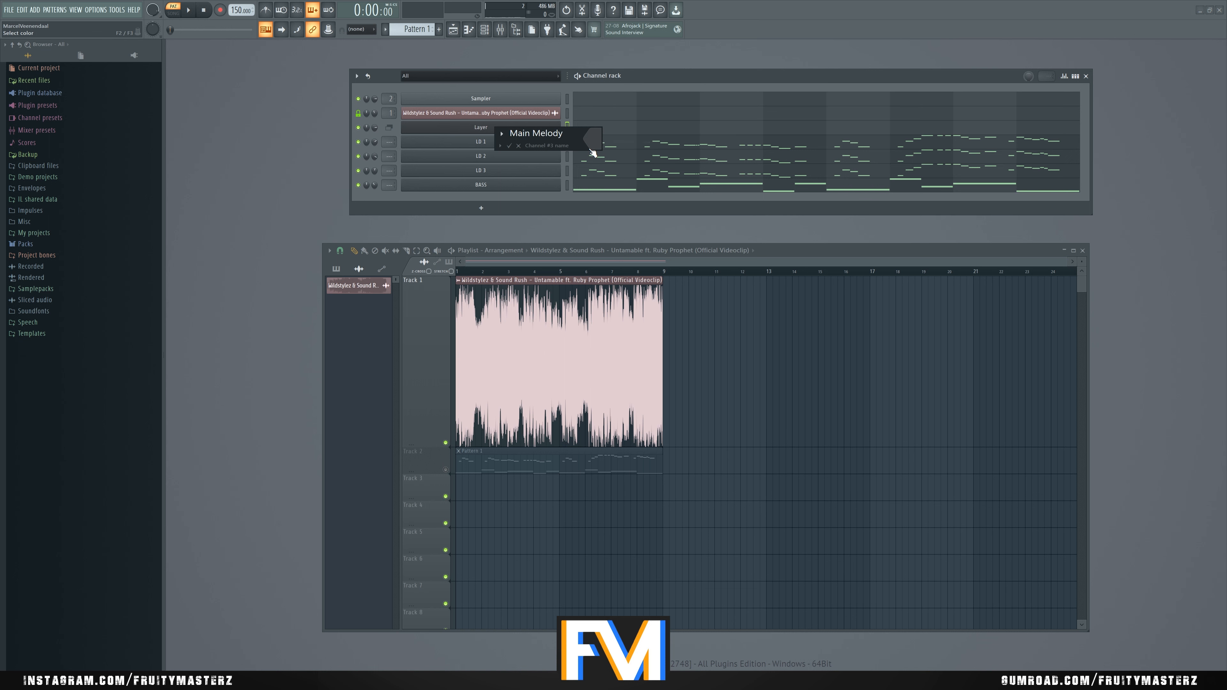
key(Return)
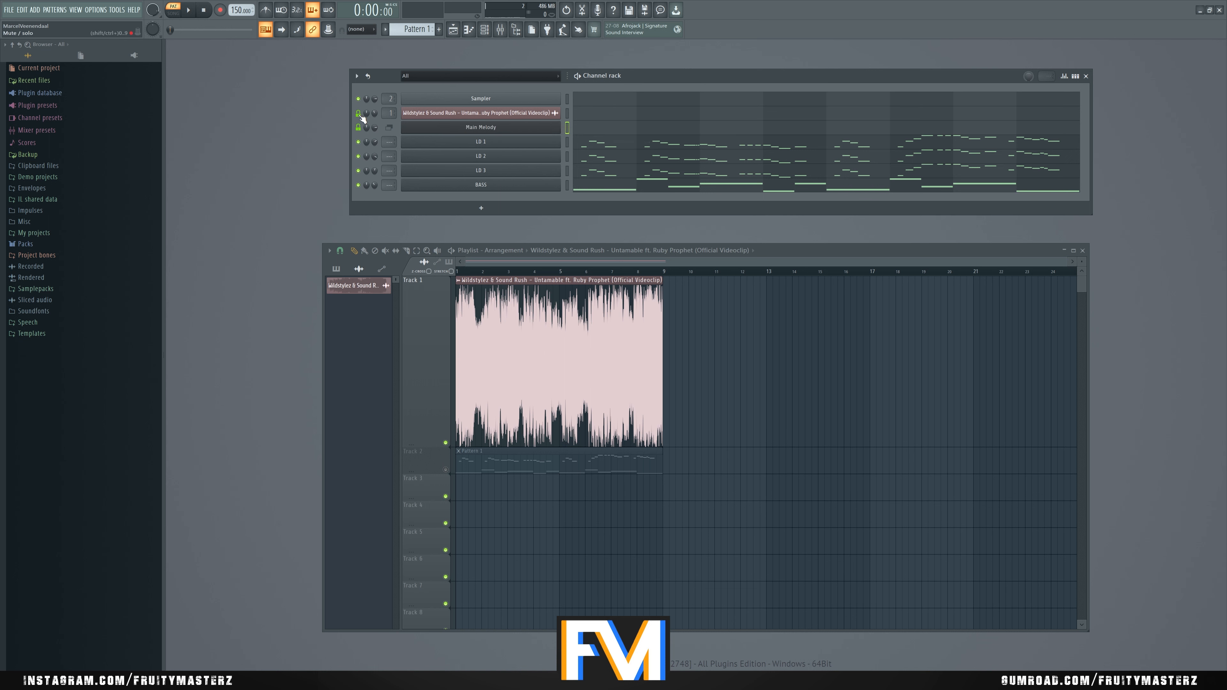
Step: Open the Main Melody layer settings and assign LD 1, LD 2 and LD 3 as its children
click(545, 130)
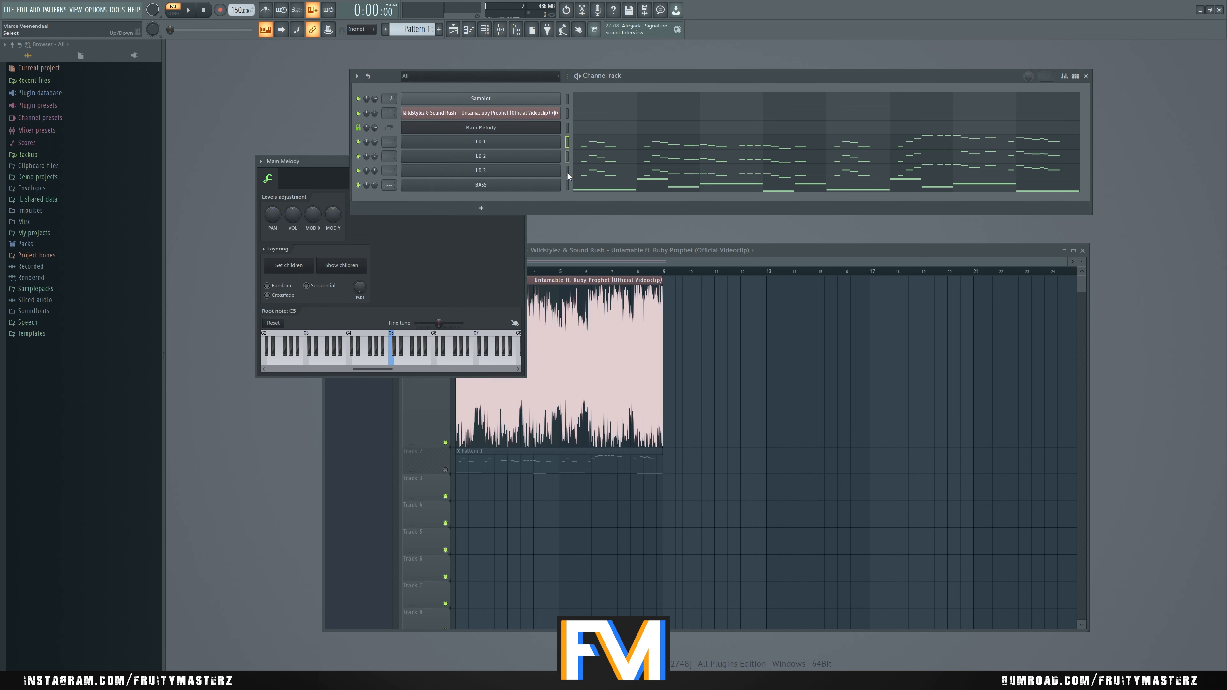
click(543, 131)
click(546, 131)
click(546, 130)
click(546, 130)
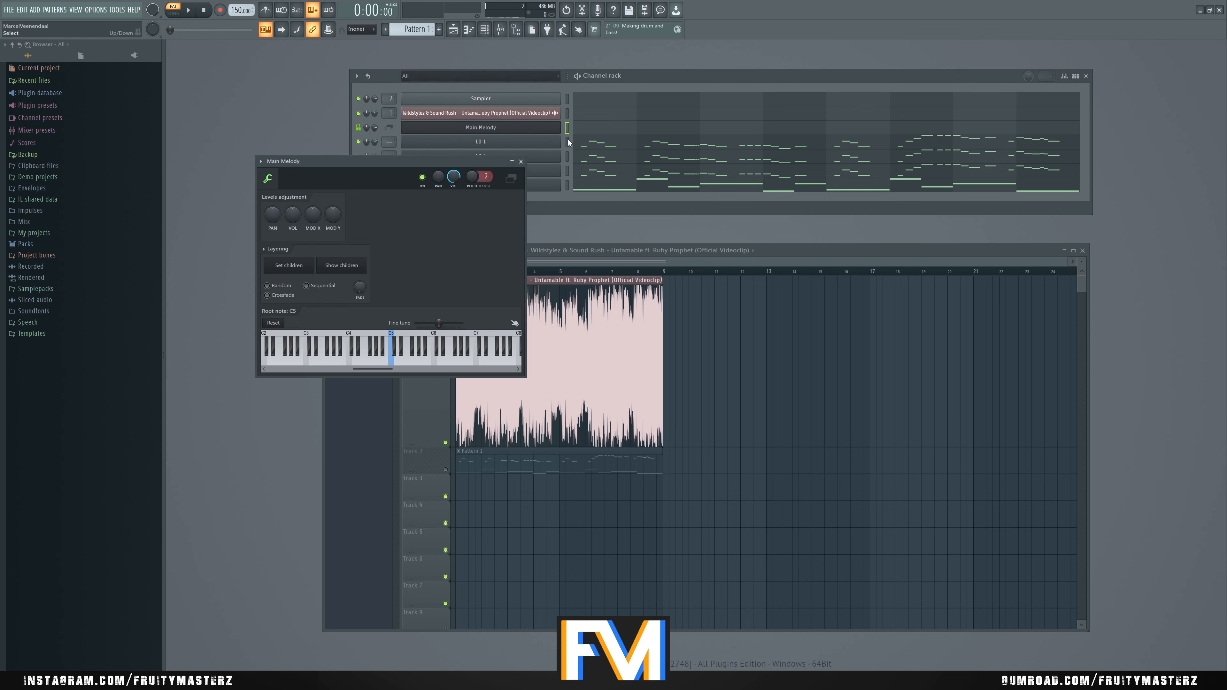
drag(567, 140, 567, 168)
click(293, 266)
Step: Move the melody notes from LD 1 to the Main Melody layer and cut the duplicate notes from LD 2 and LD 3
click(561, 140)
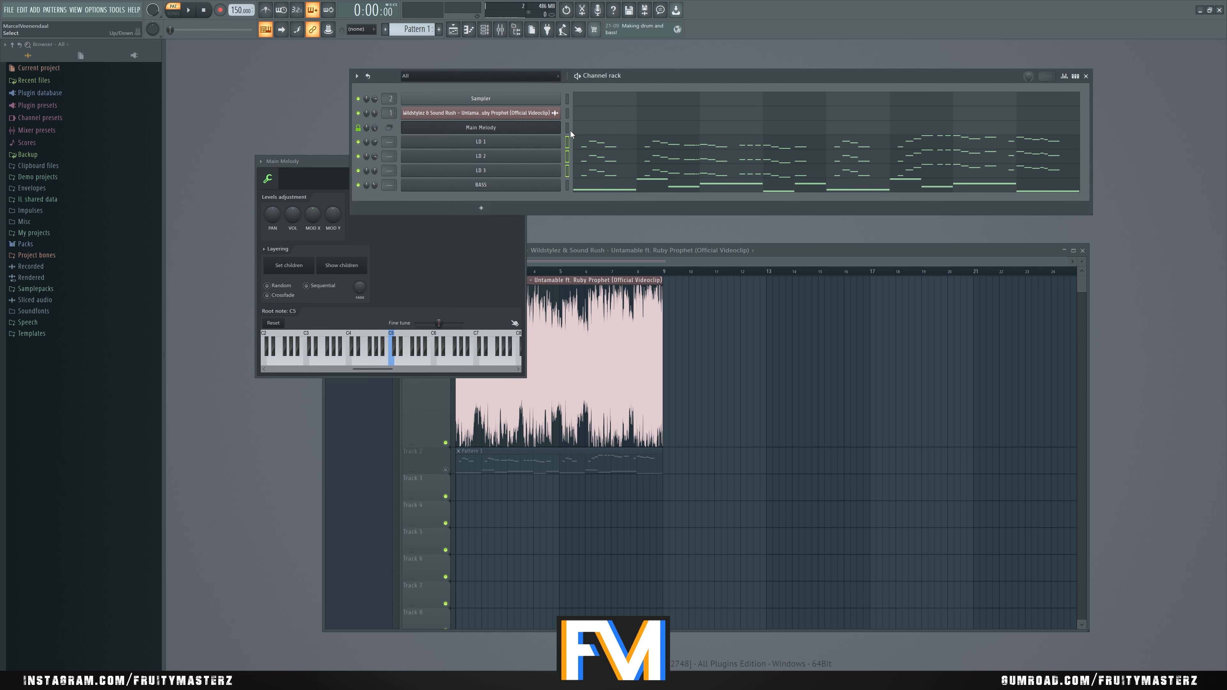
key(ctrl+x)
key(Up)
key(ctrl+v)
key(ctrl+x)
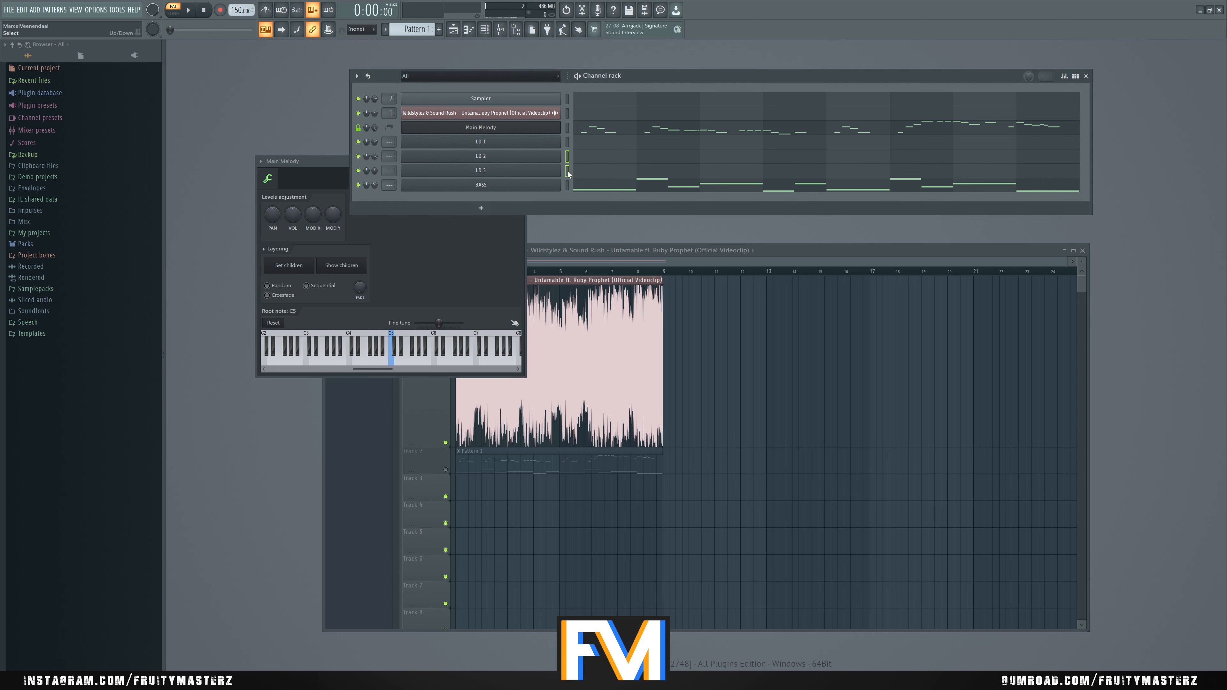
Step: Play the pattern through the Main Melody layer and check its notes in the piano roll
key(space)
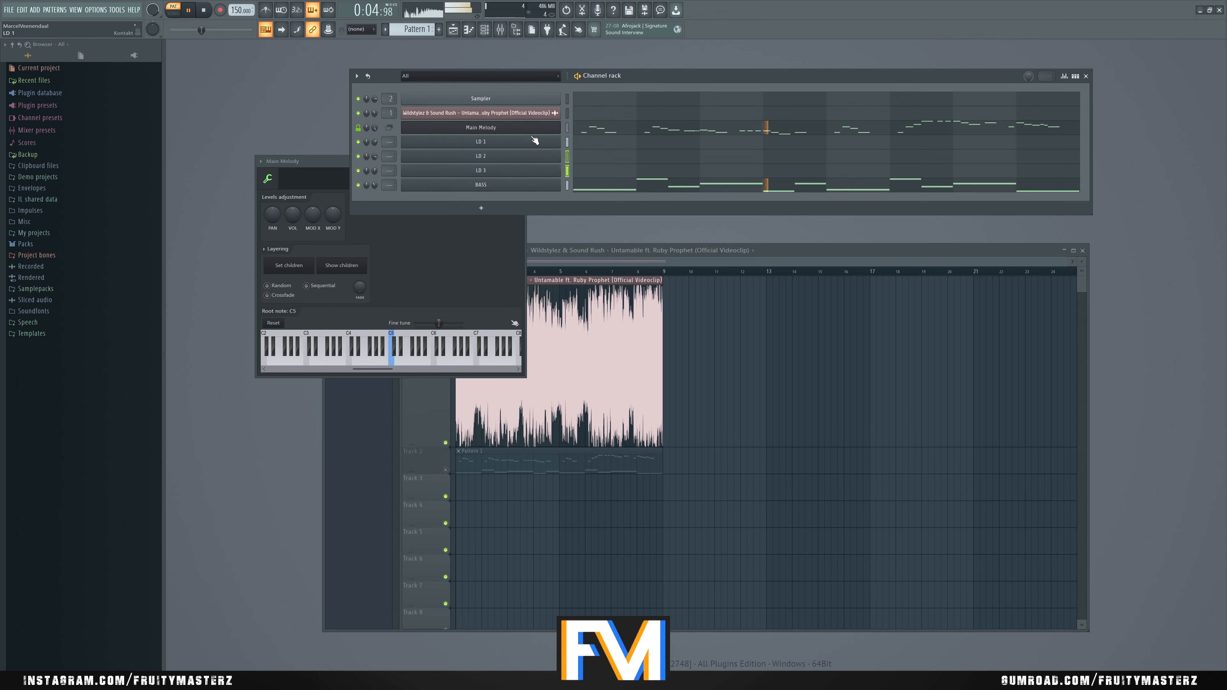
key(space)
click(572, 130)
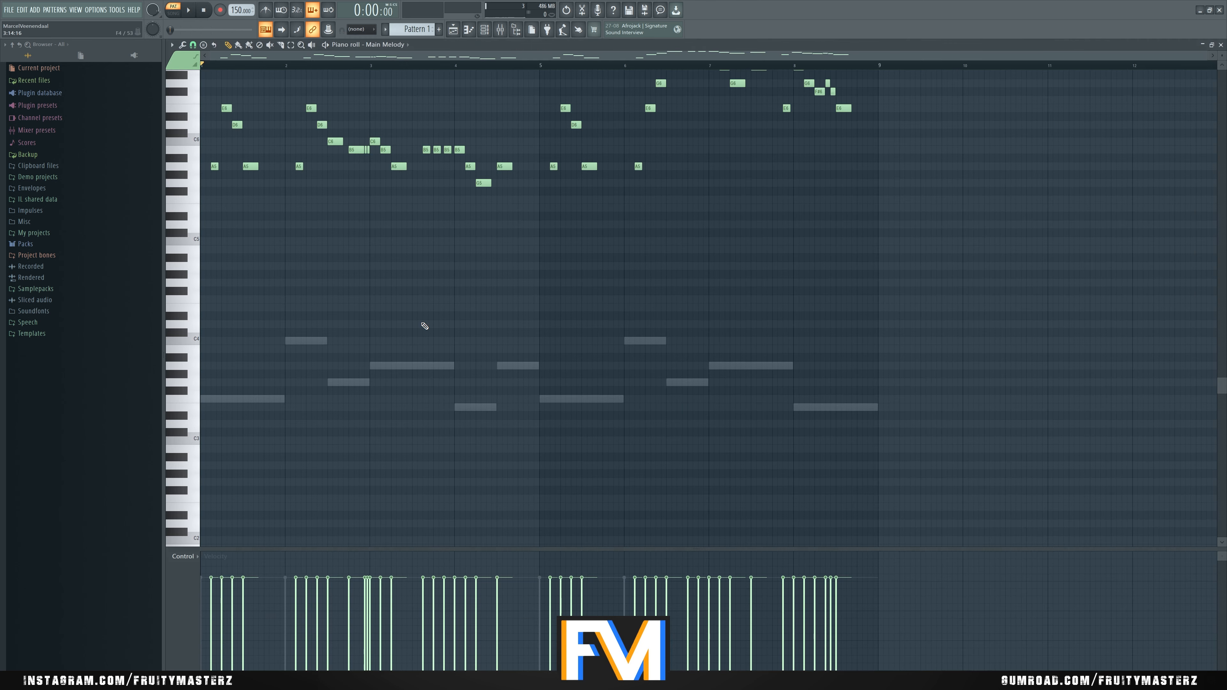
click(1220, 43)
Step: Compare the layered melody with the reference track by switching repeatedly between pattern and song mode during playback
key(space)
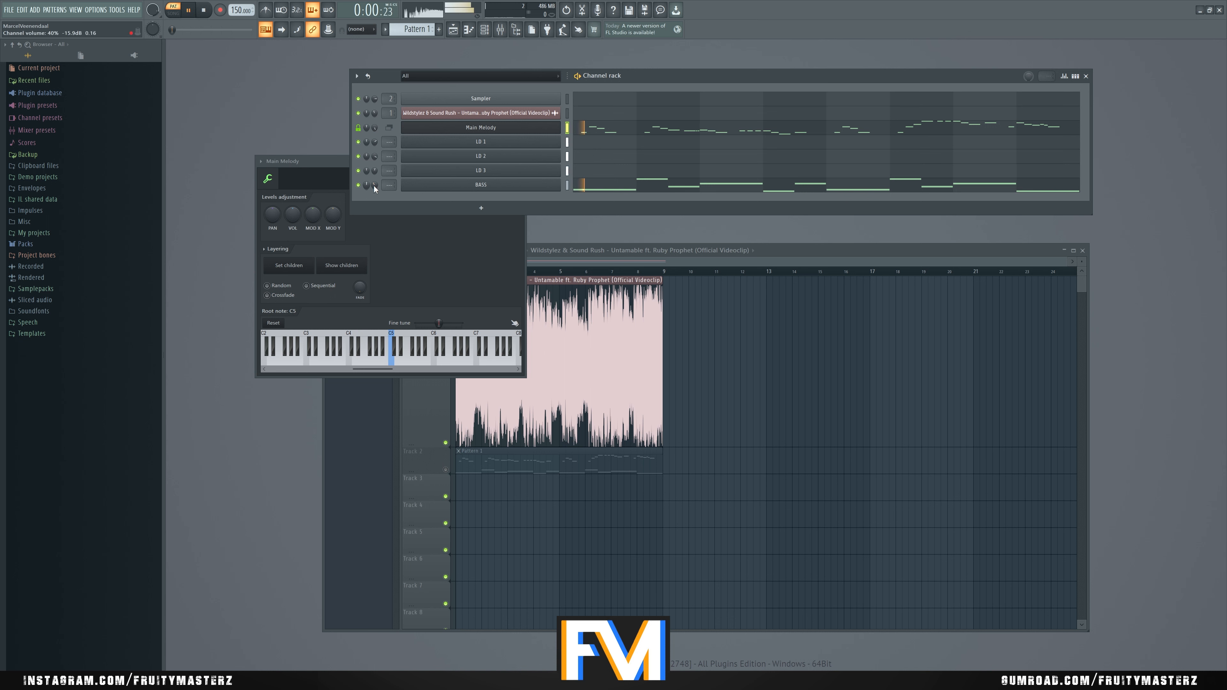
click(173, 9)
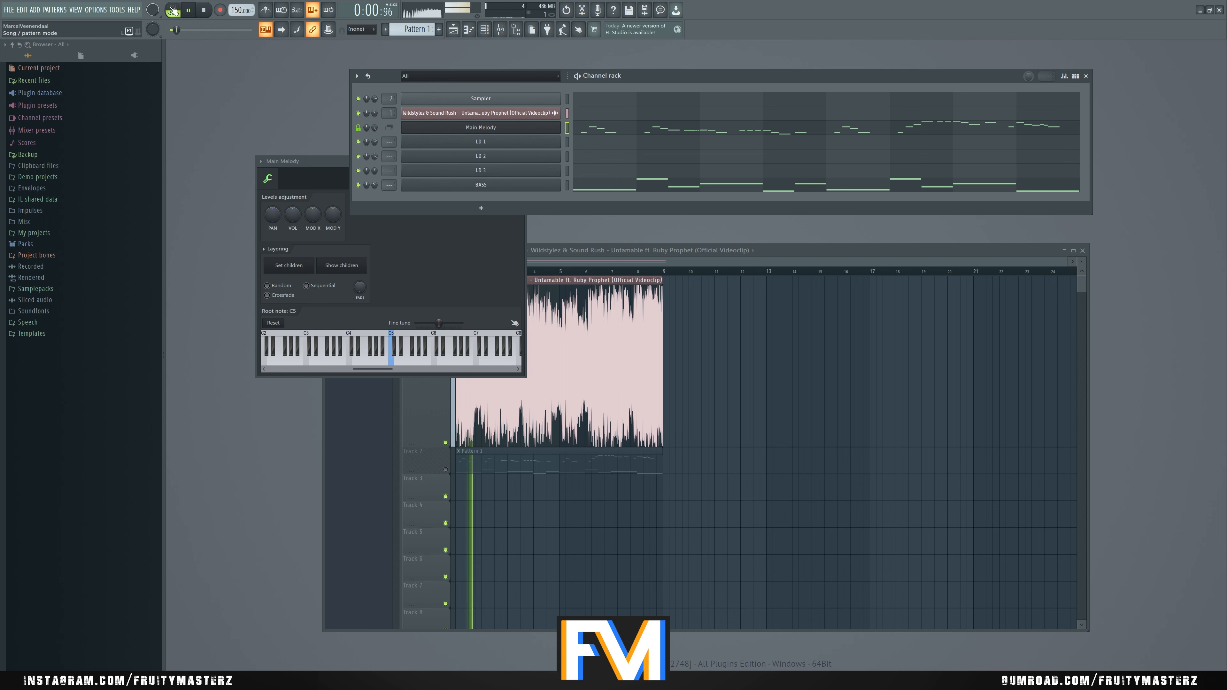
click(173, 10)
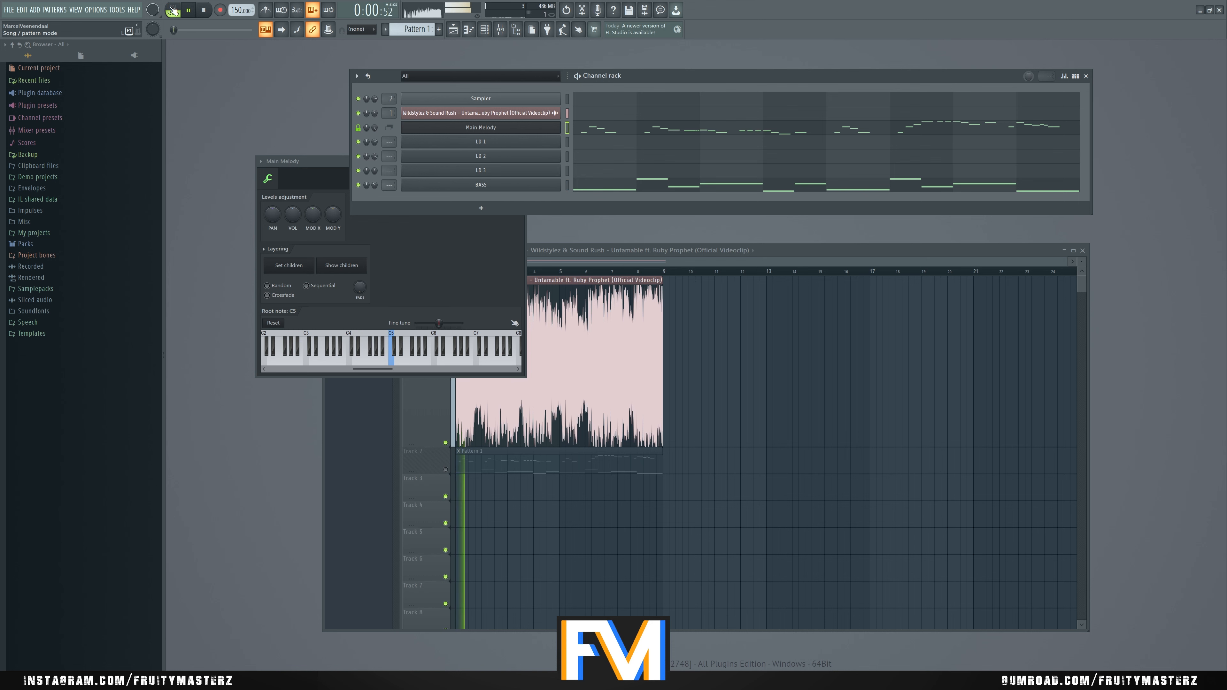
click(173, 9)
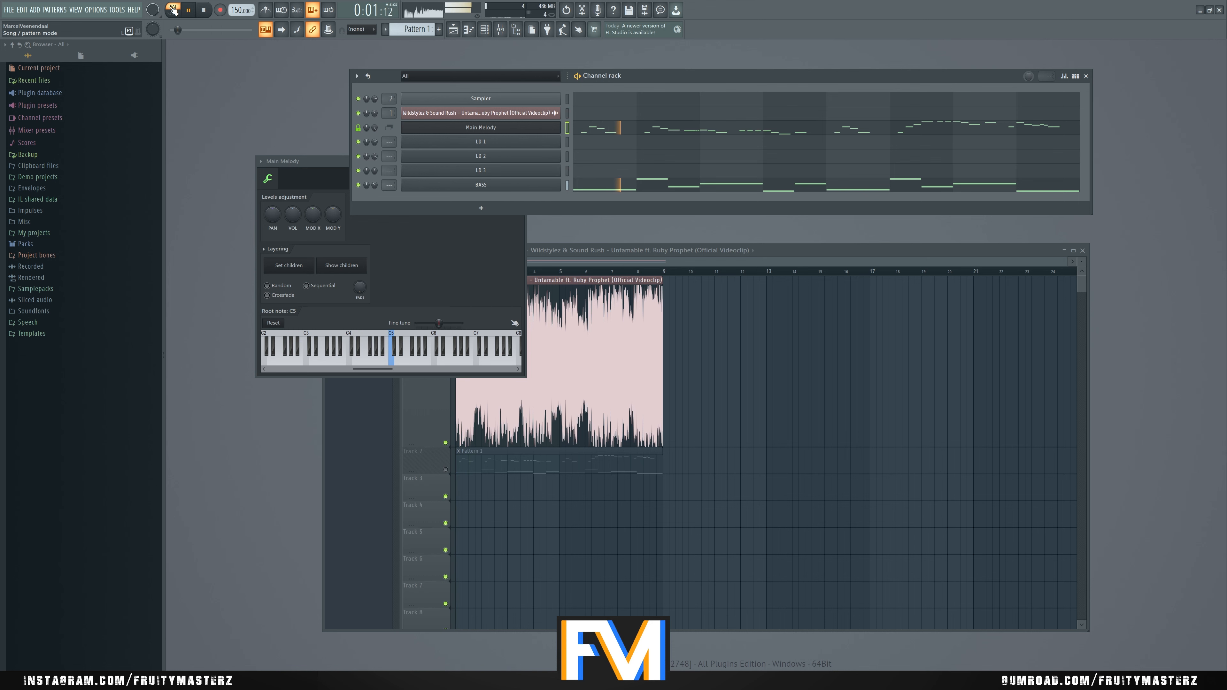
key(space)
Step: Examine the Main Melody notes up close in the piano roll, and replay the pattern from the start
click(621, 129)
scroll(335, 167, up, 6)
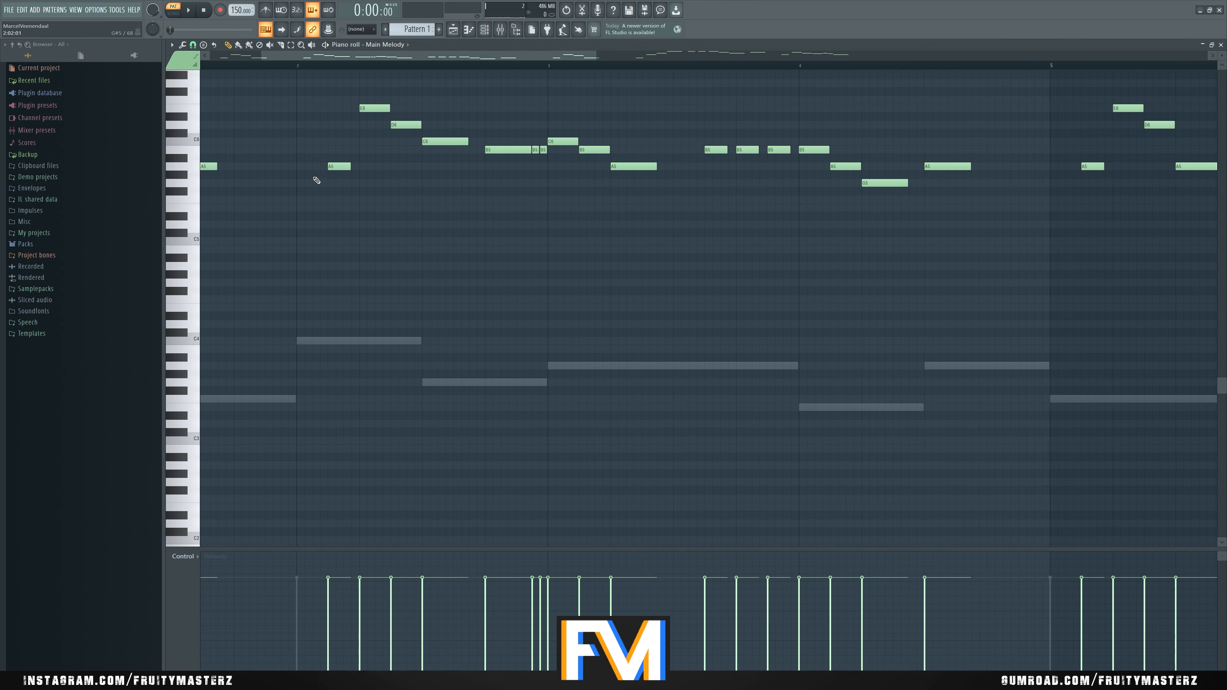
scroll(452, 168, down, 5)
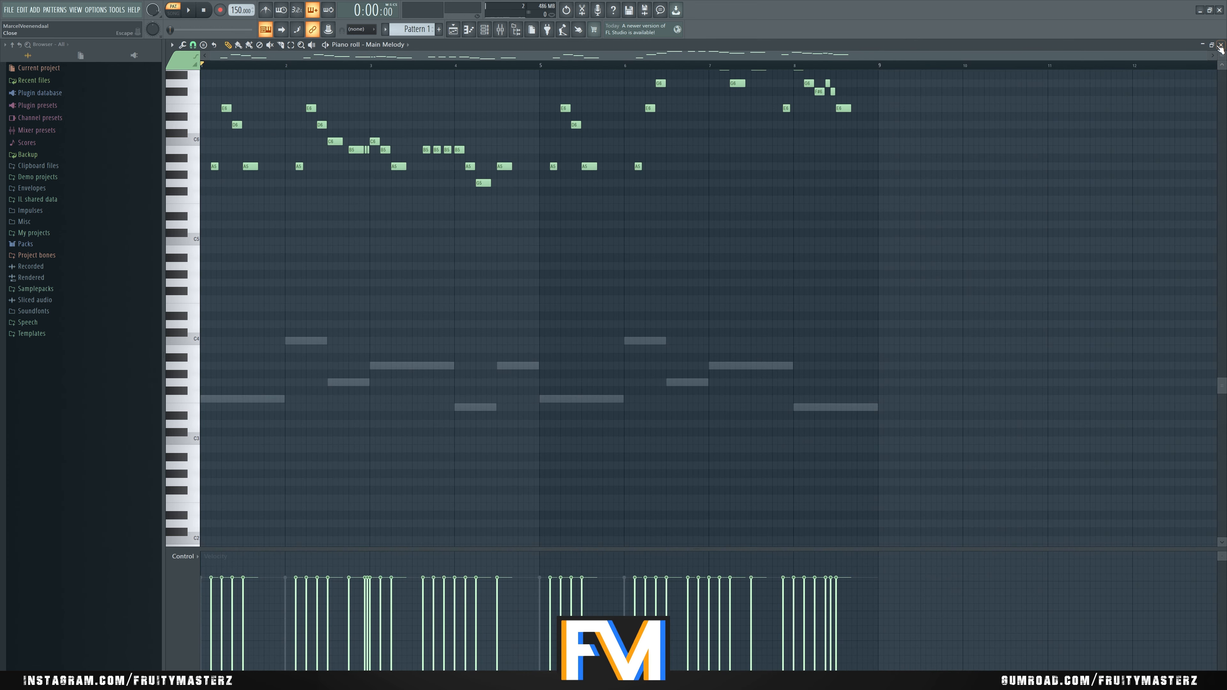
click(1221, 44)
key(space)
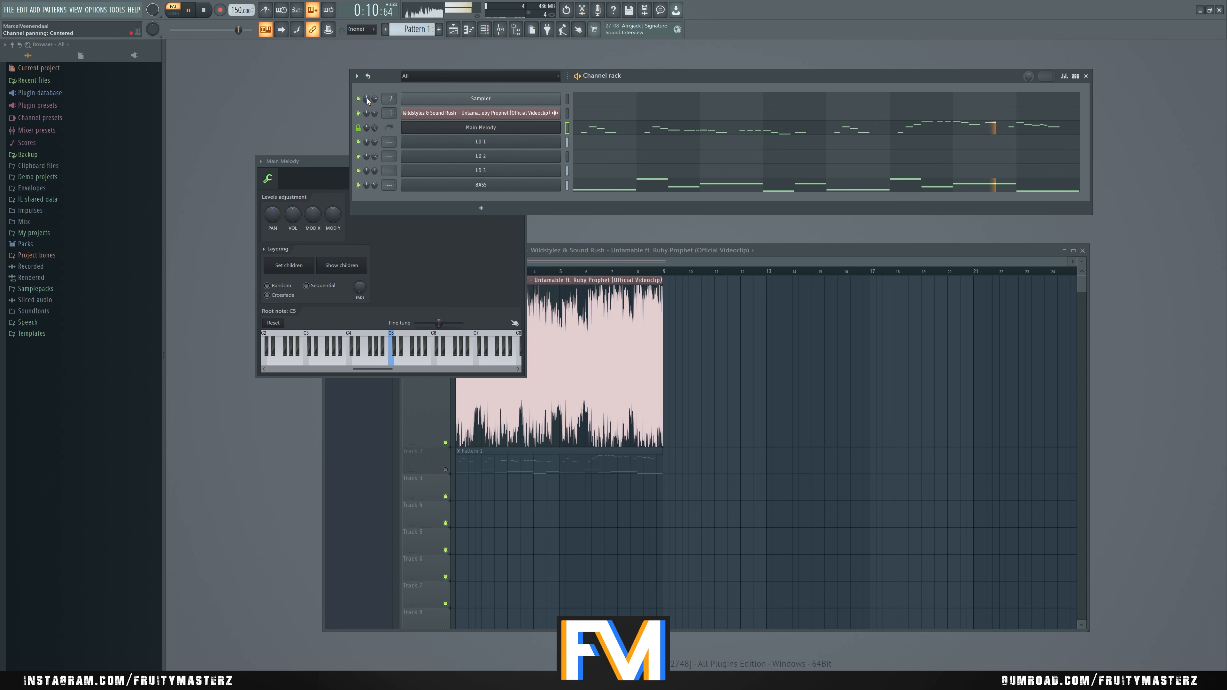
key(space)
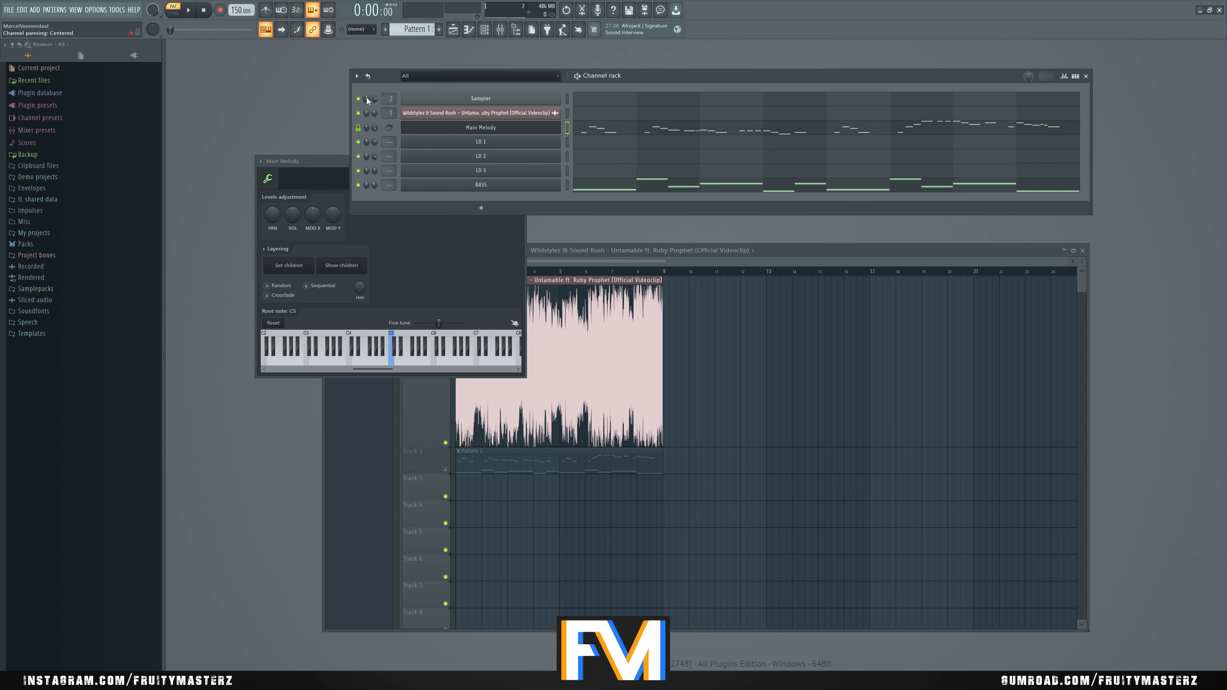
Step: Listen to Main Melody in the piano roll starting from bar 3, then close the piano roll
click(751, 133)
click(396, 66)
key(space)
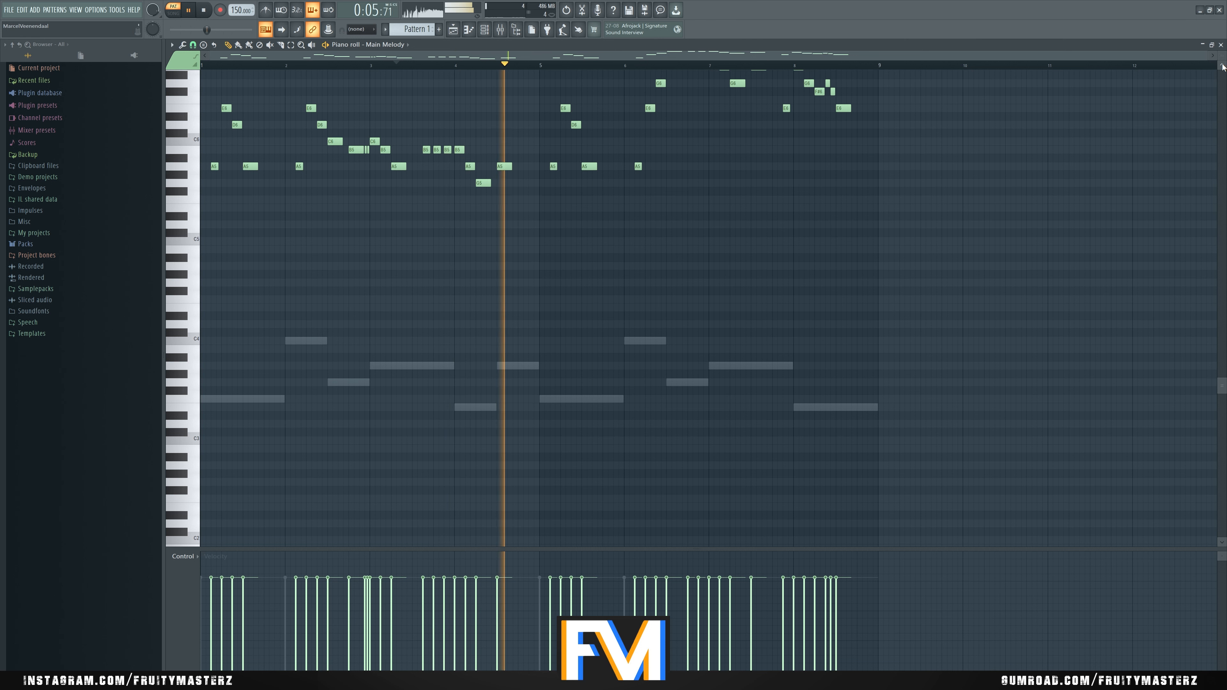
key(space)
click(1221, 44)
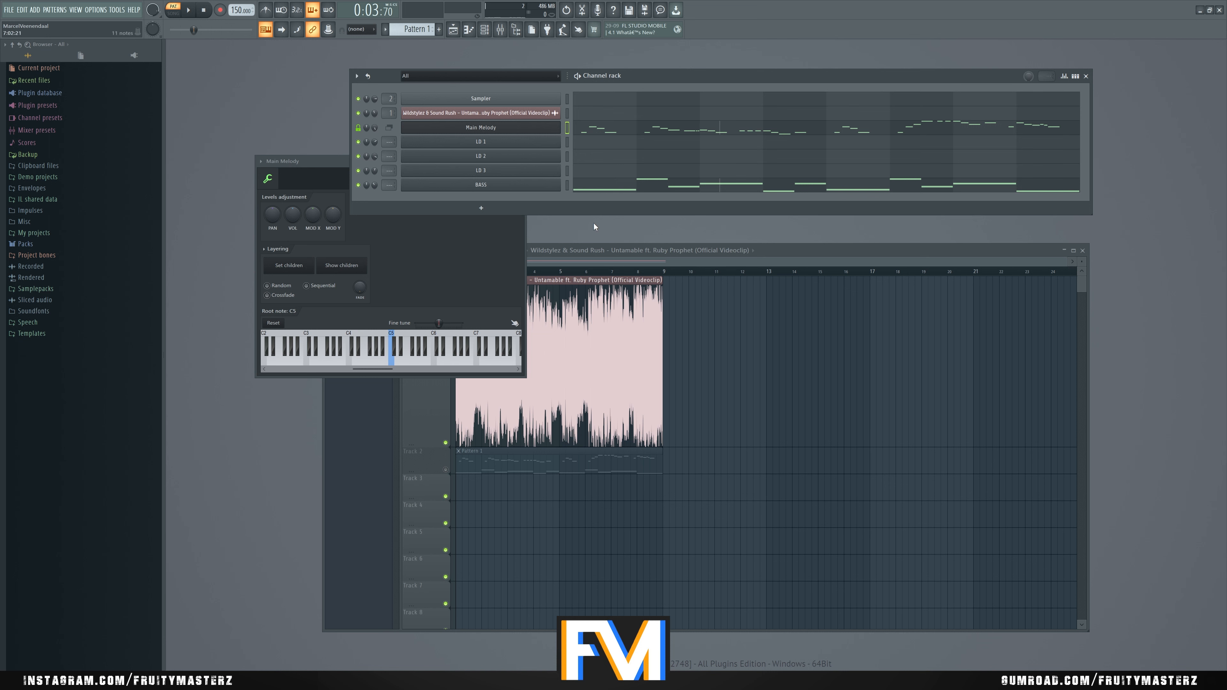
Step: Close the Main Melody layer settings and play the reference track in song mode
click(522, 161)
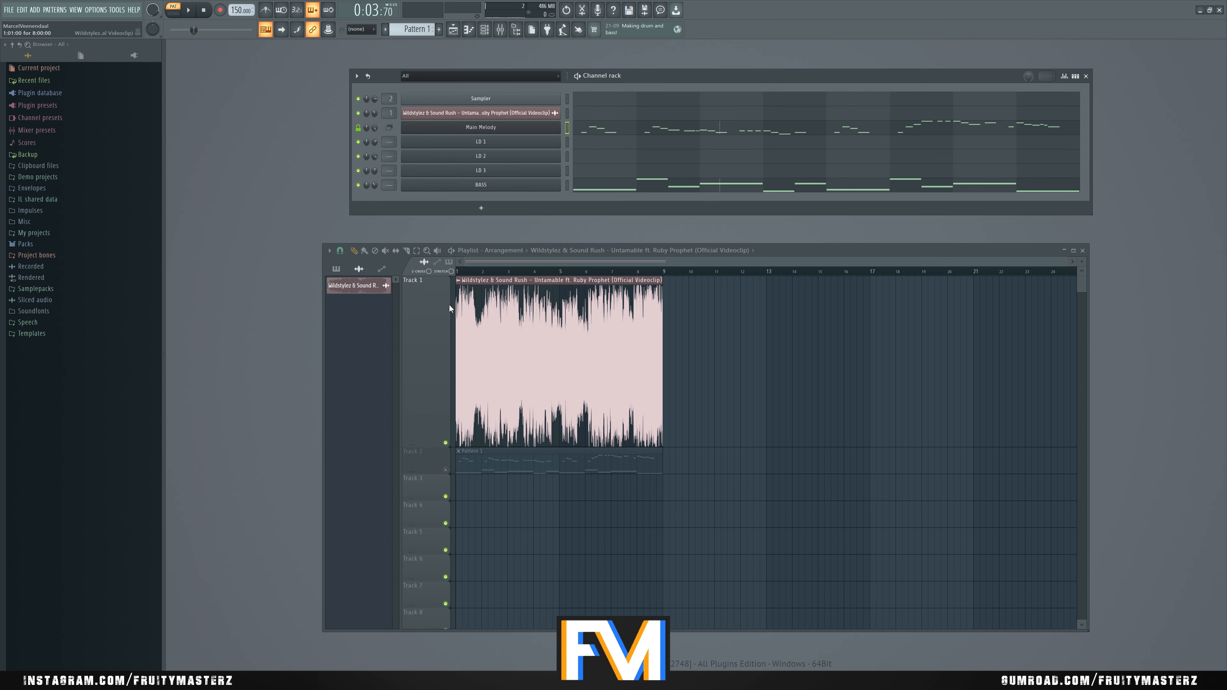
scroll(447, 307, up, 2)
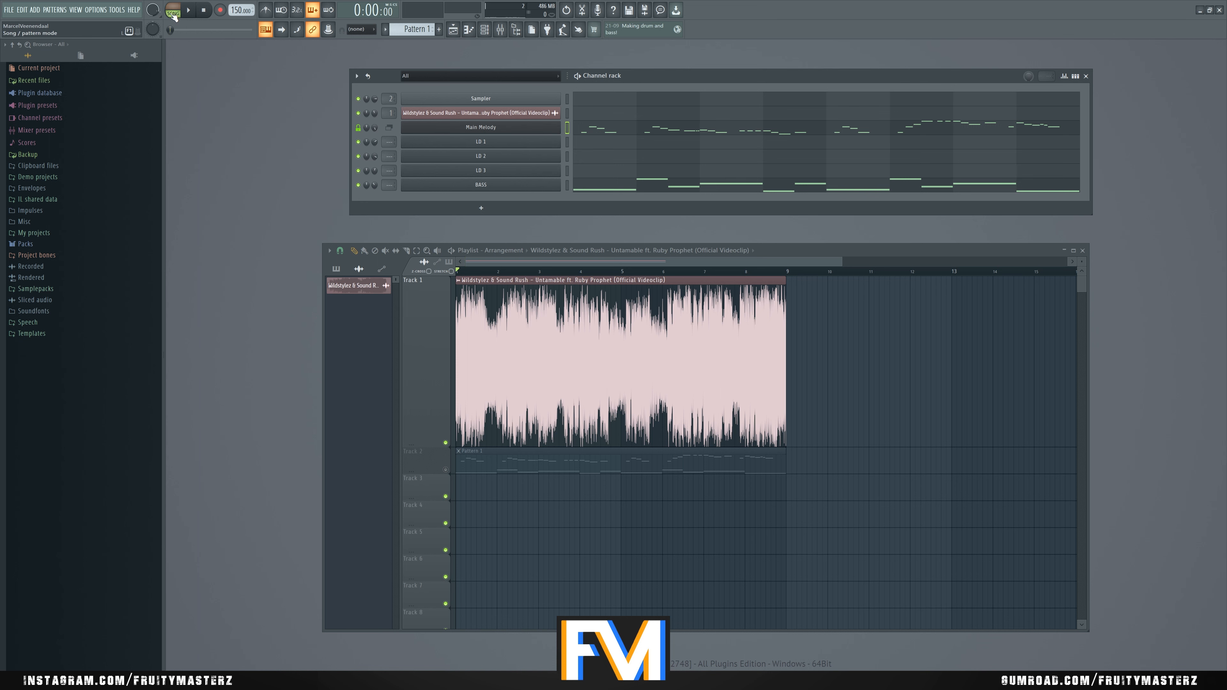
key(space)
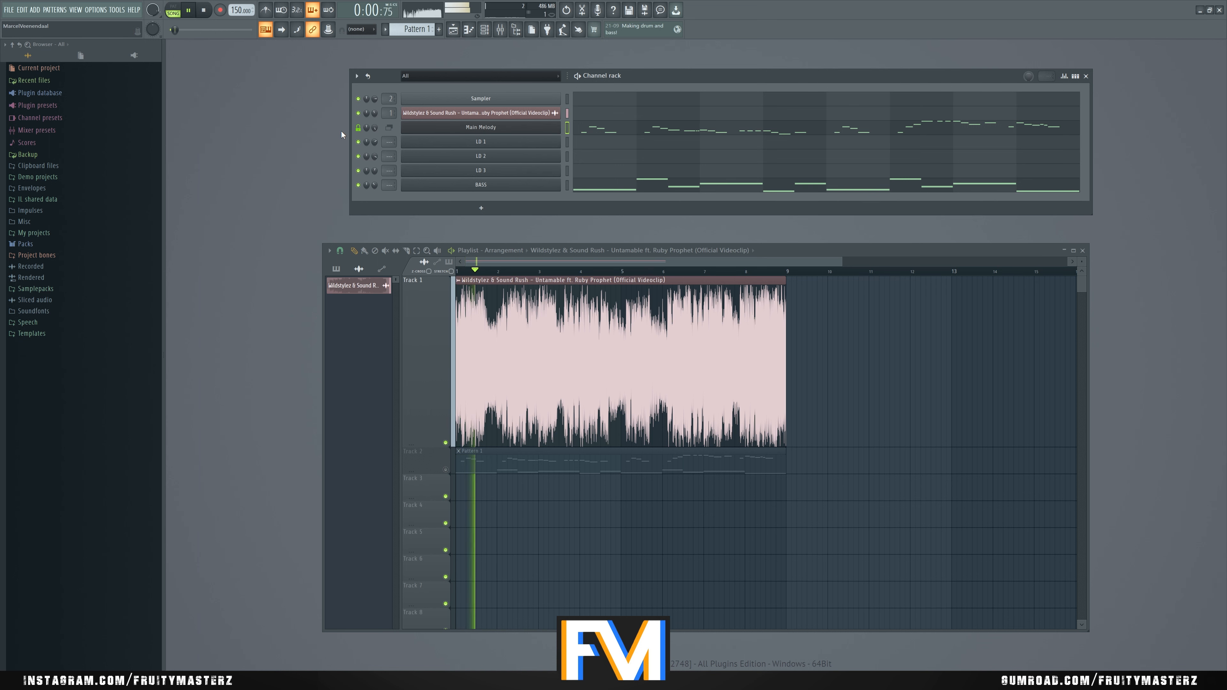
Step: Open the mixer and compare the reference track with the pattern by switching between song and pattern mode during playback
key(space)
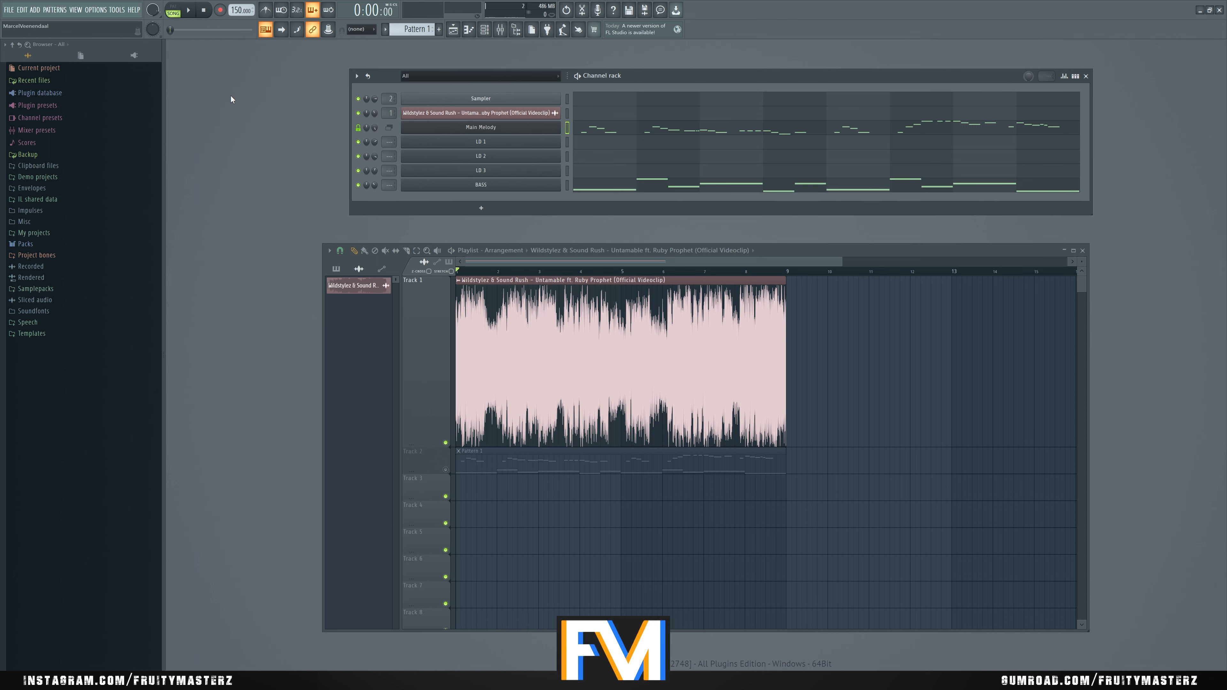
key(F9)
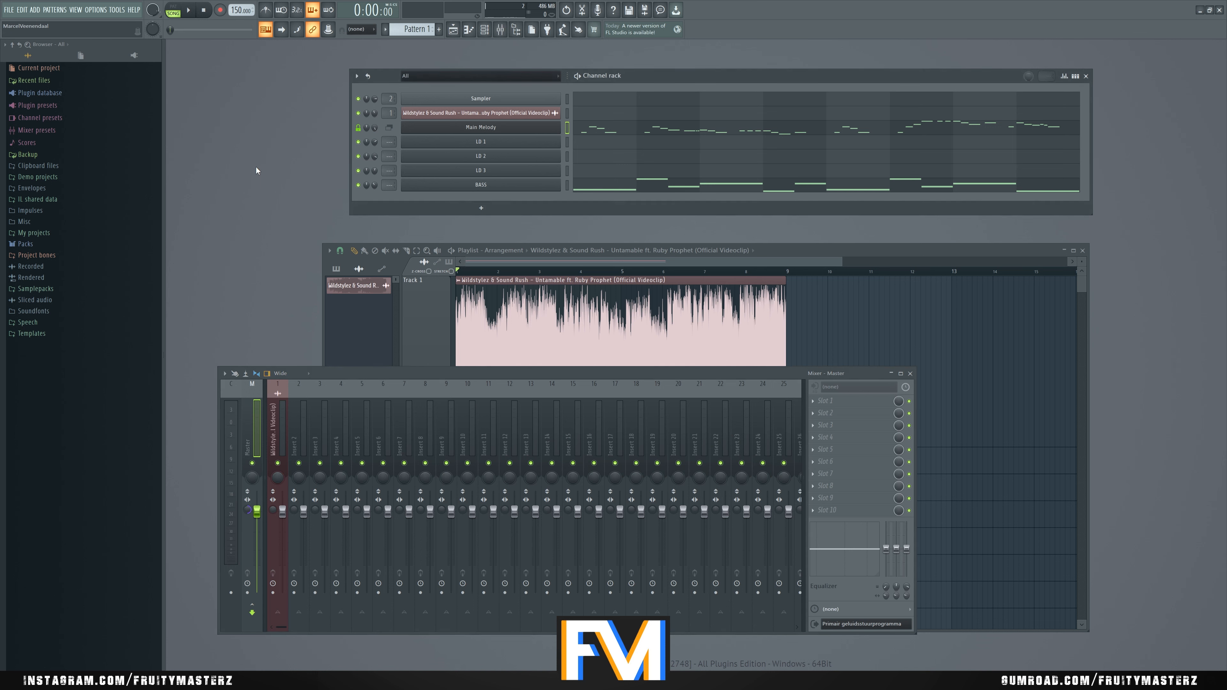
key(space)
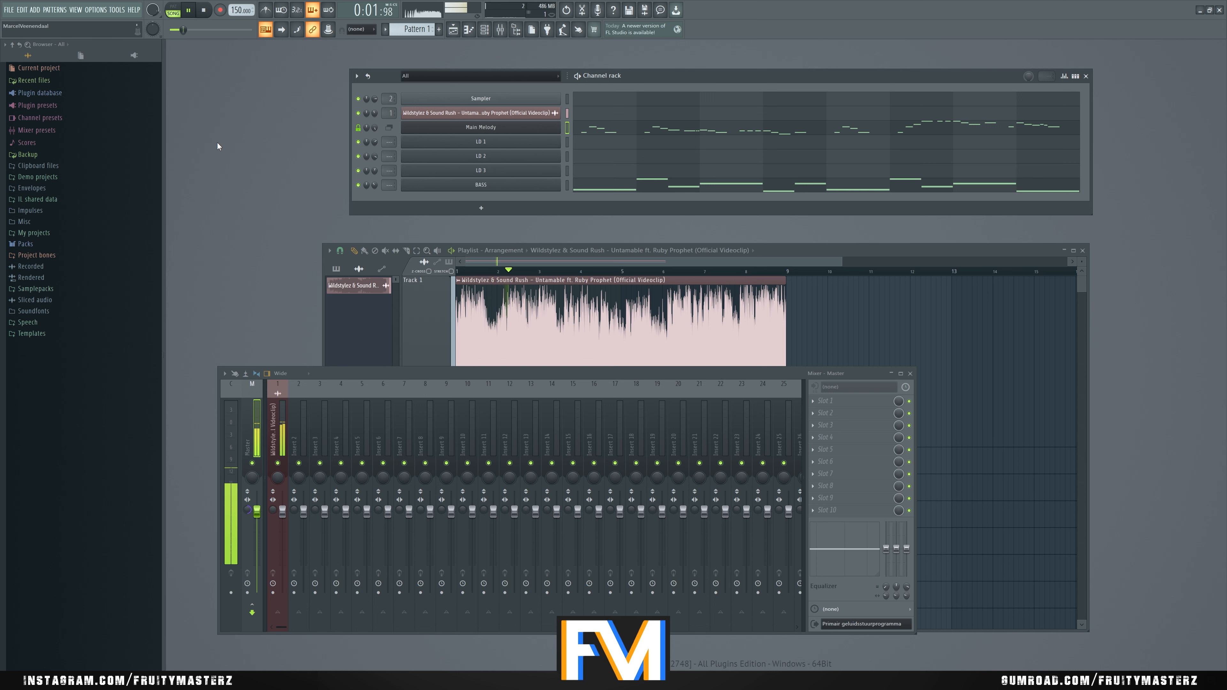
click(173, 8)
click(176, 13)
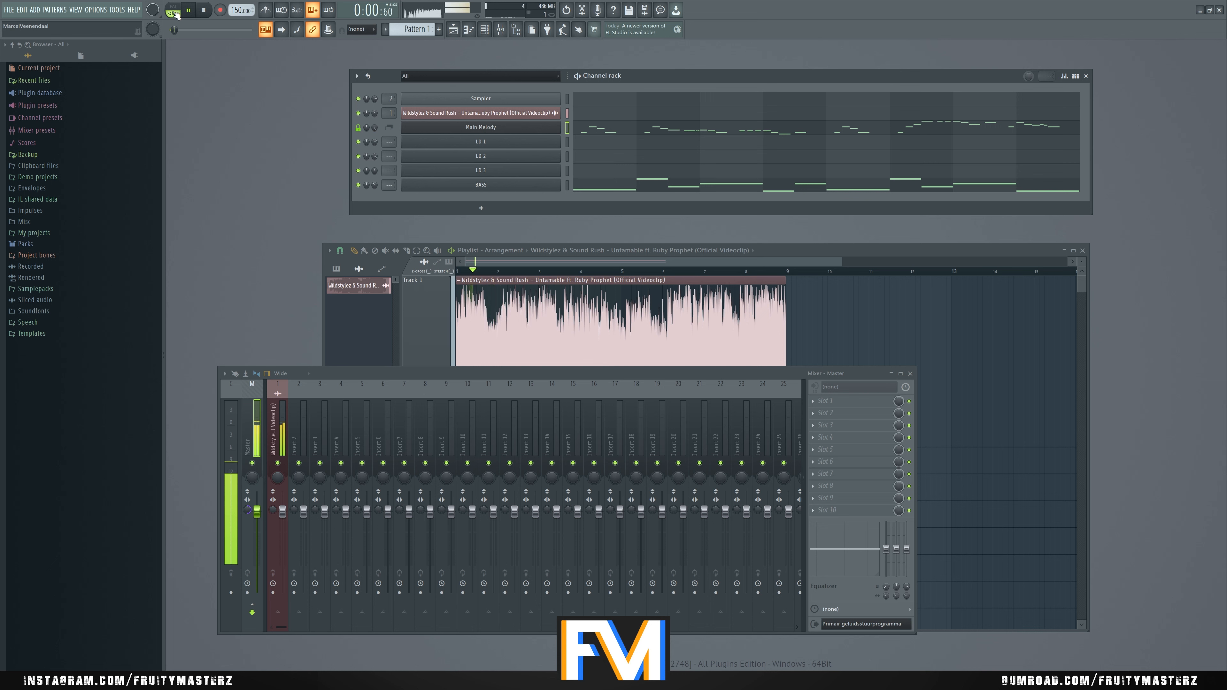
click(176, 13)
key(space)
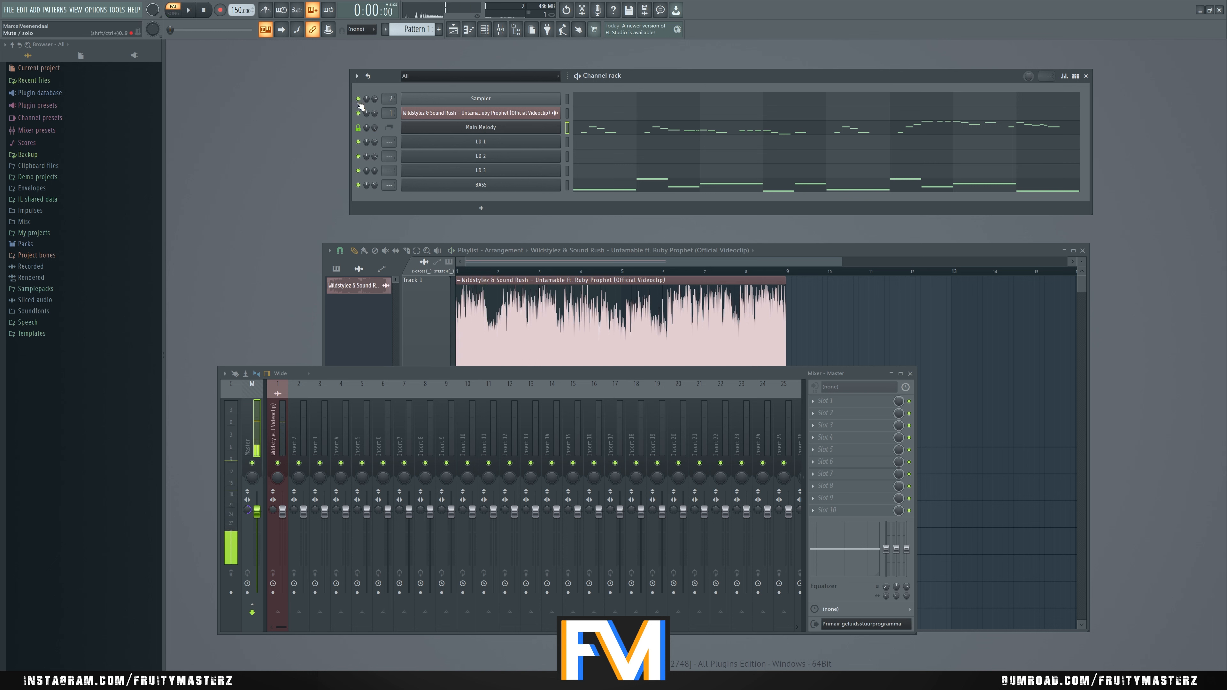
Step: Listen to the LD 2 channel soloed, restore the other channels, and adjust LD 2's volume during playback
right_click(358, 156)
key(space)
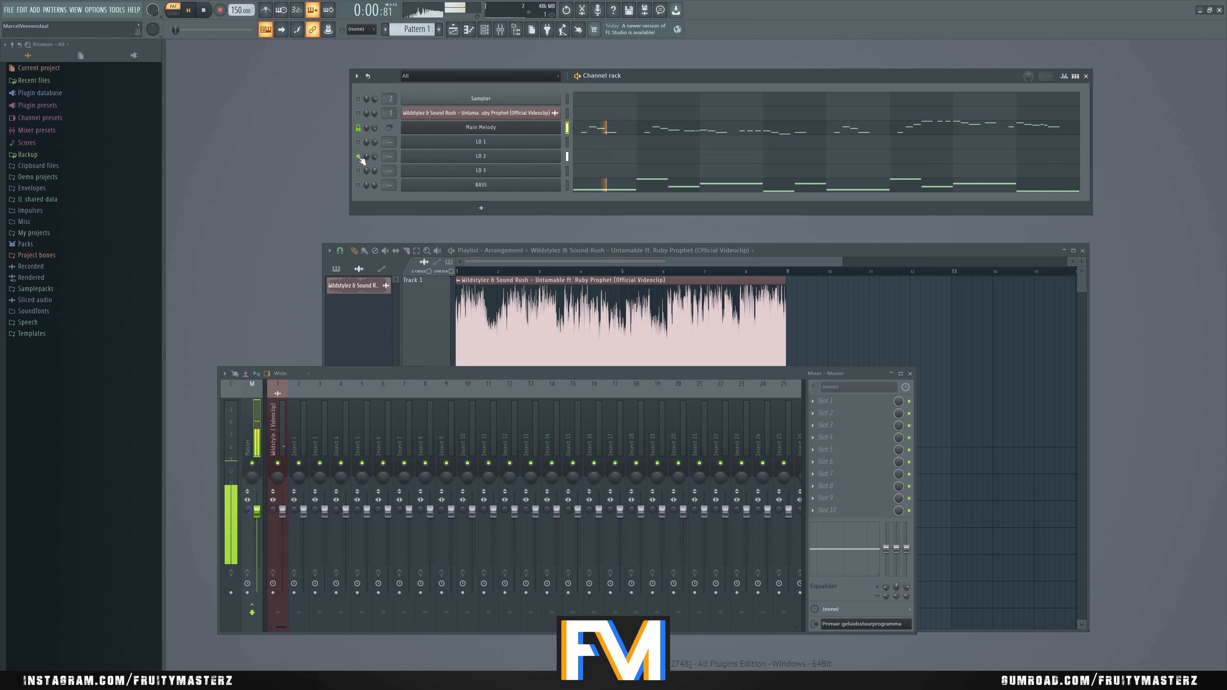
right_click(358, 156)
key(space)
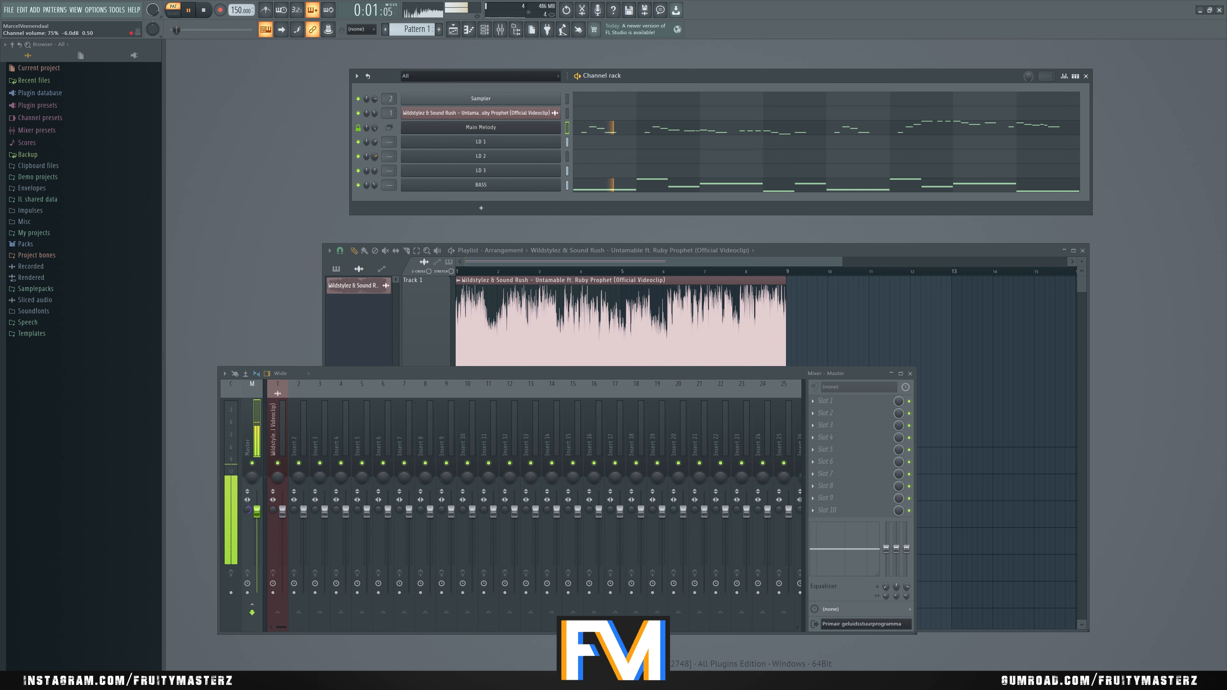
drag(375, 156, 375, 174)
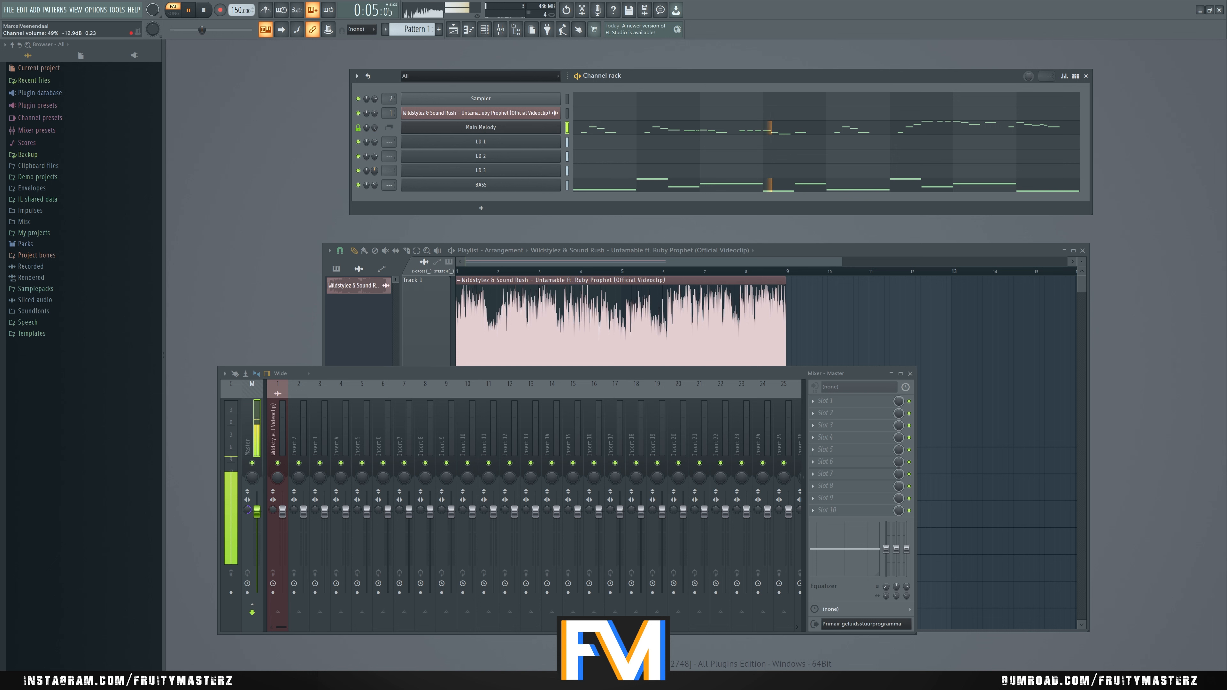
Step: Compare the pattern with the reference track and set LD 3's channel volume to 64%
click(181, 13)
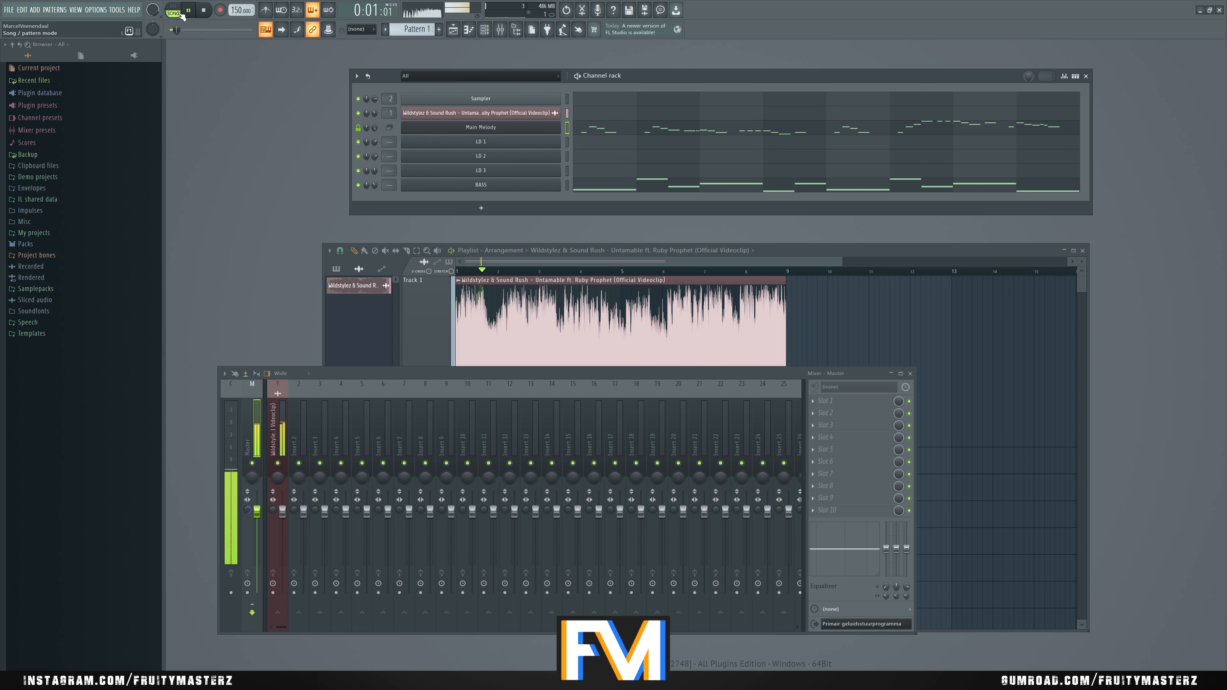
click(181, 14)
drag(375, 171, 376, 143)
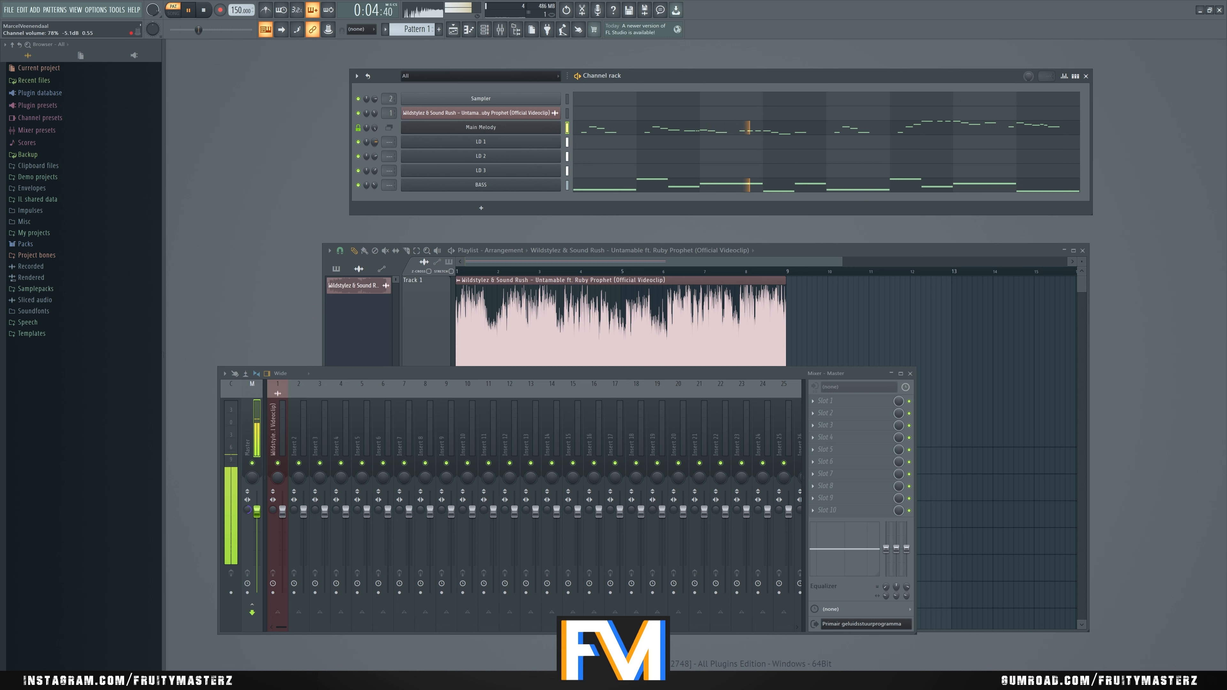
click(174, 14)
click(175, 13)
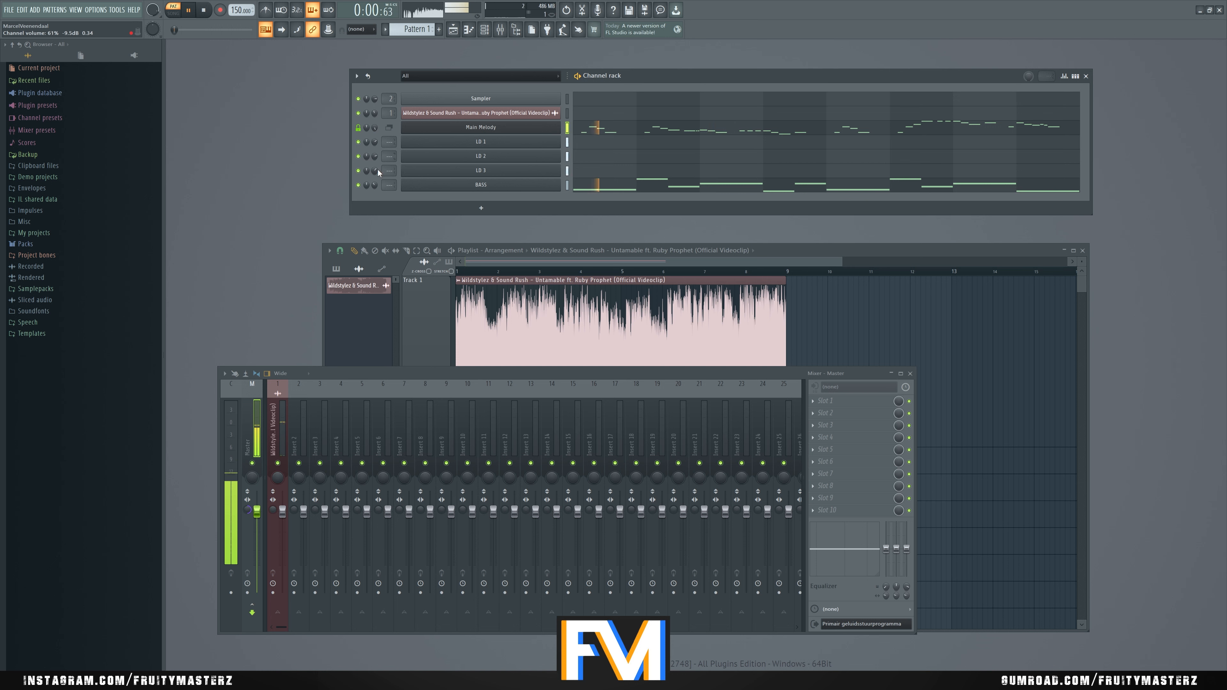
drag(375, 171, 374, 170)
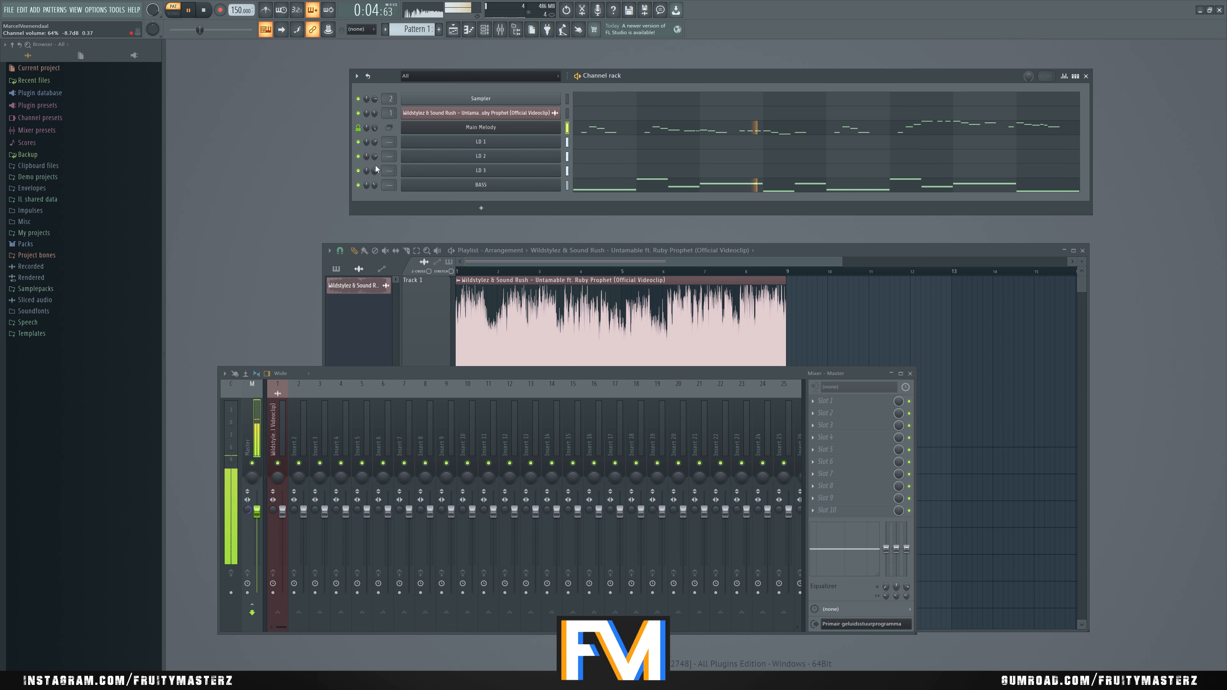
Step: Audition the leads with LD 1 muted and unmuted, and compare the mix with the reference track in song mode
click(359, 142)
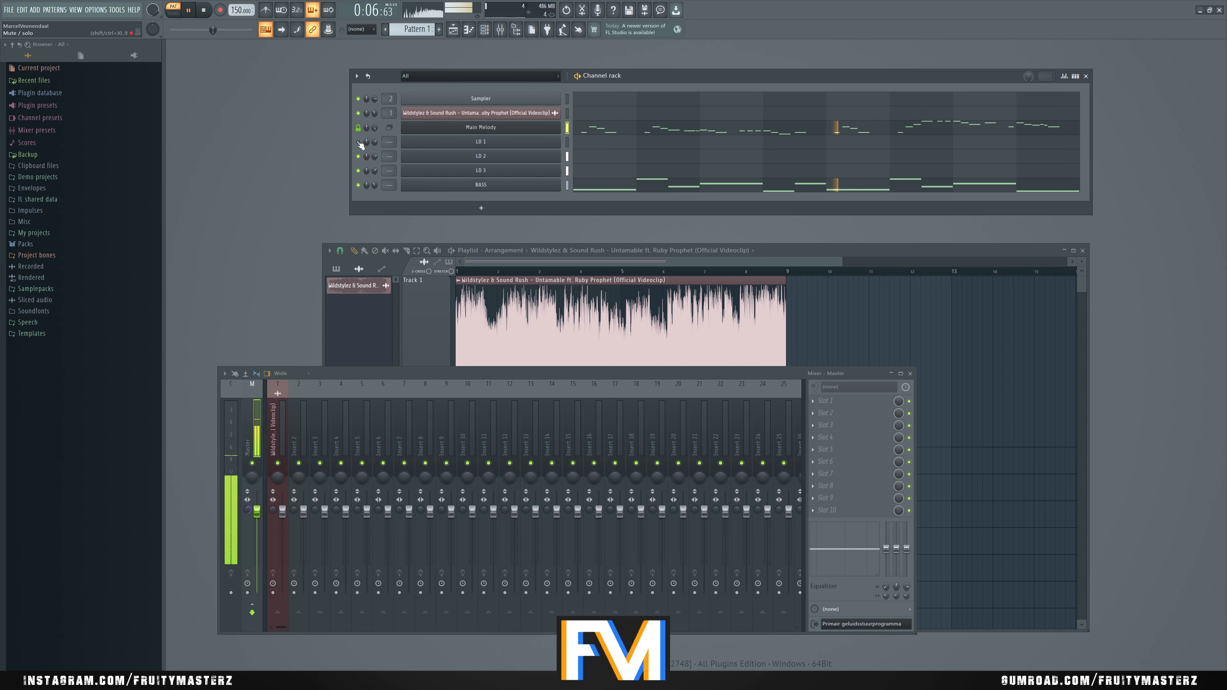
click(359, 142)
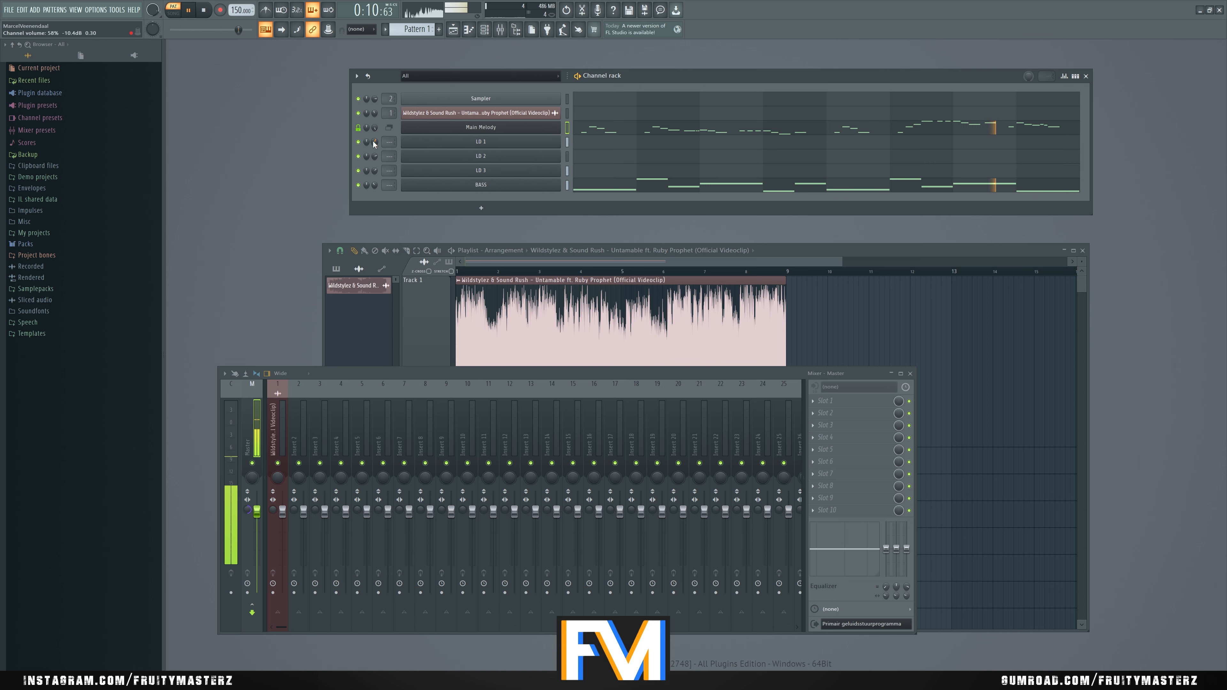
click(178, 14)
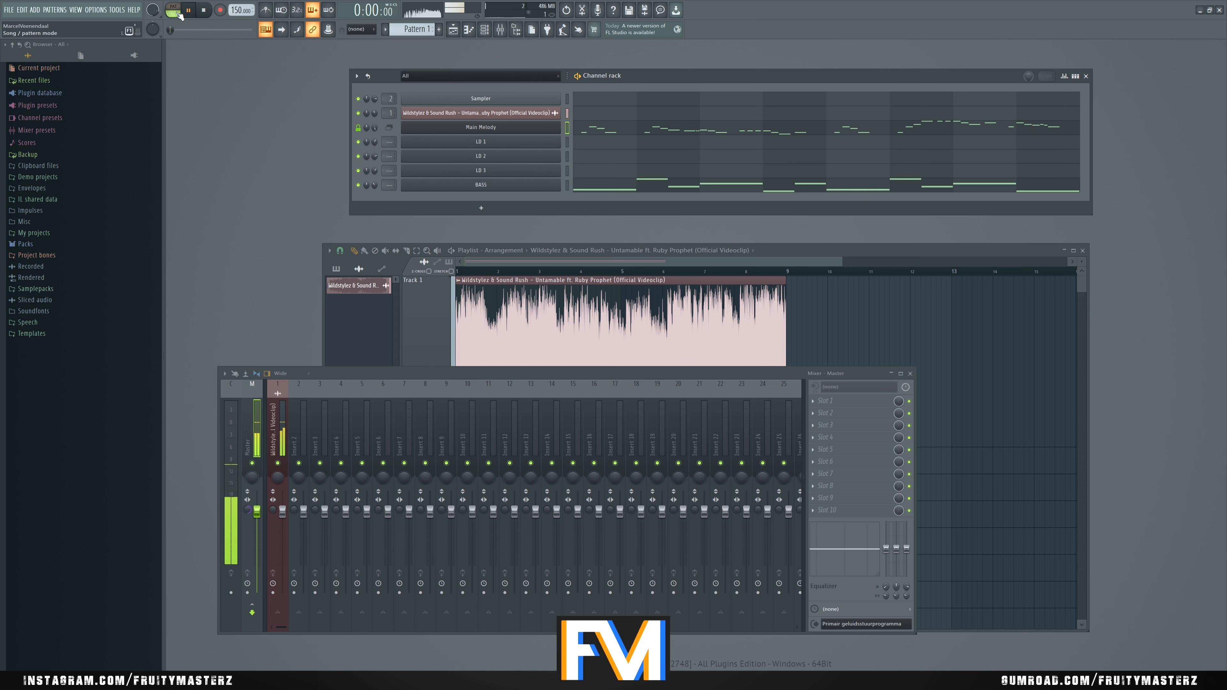
click(178, 13)
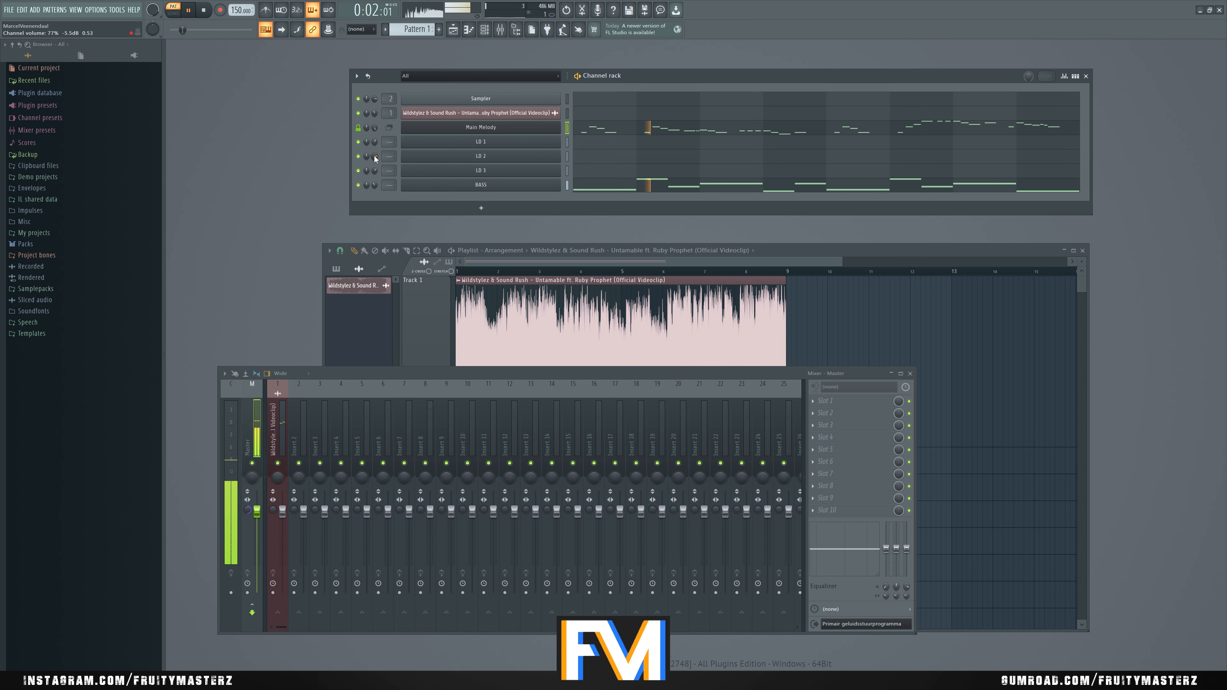
Step: Inspect LD 2's Sylenth1 settings, close them, and play the reference track against the pattern once more
click(427, 156)
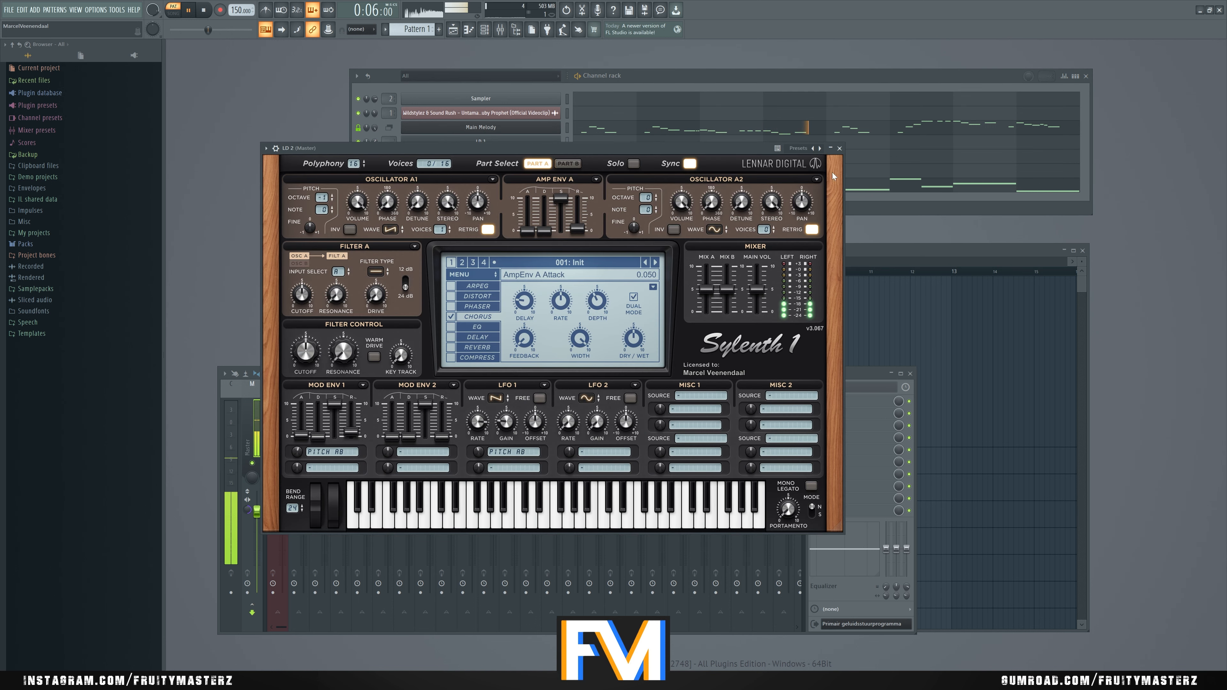
key(space)
click(840, 148)
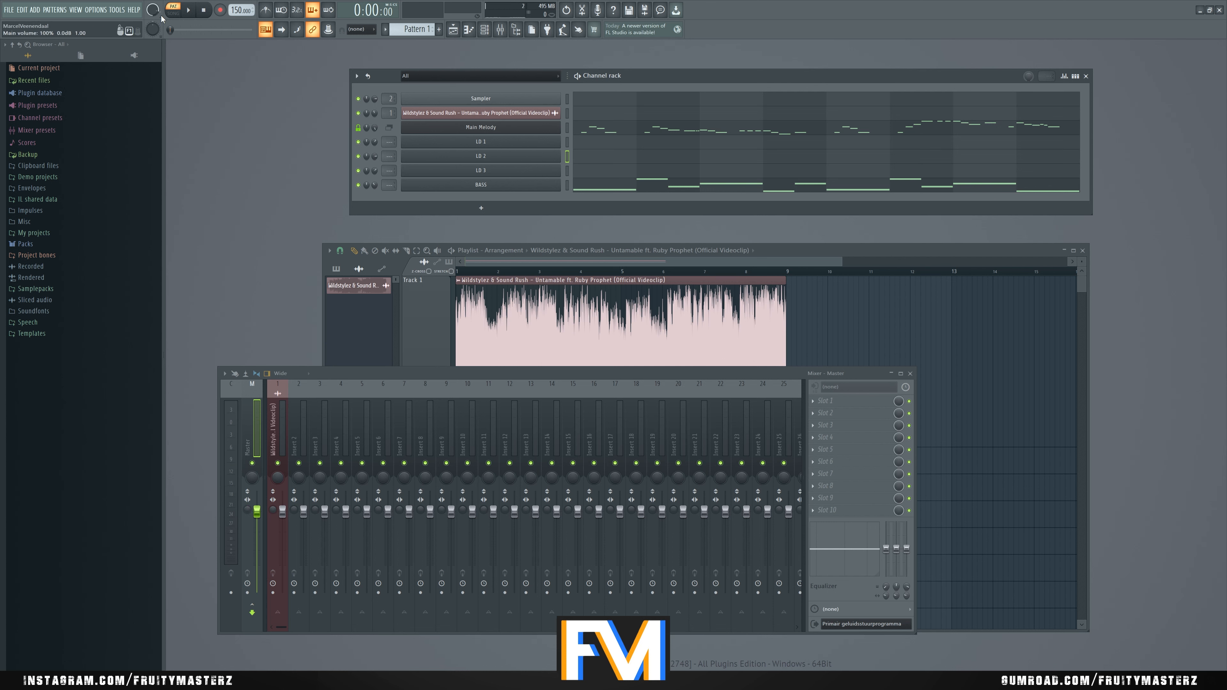
click(174, 13)
key(space)
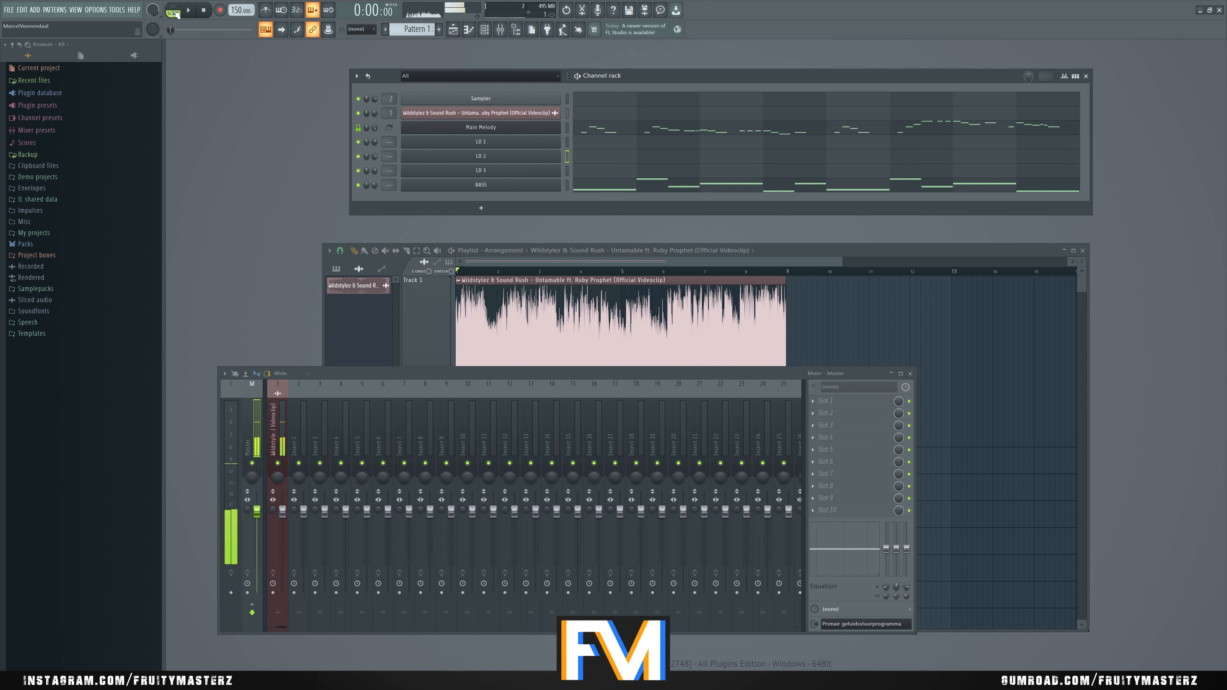
click(174, 13)
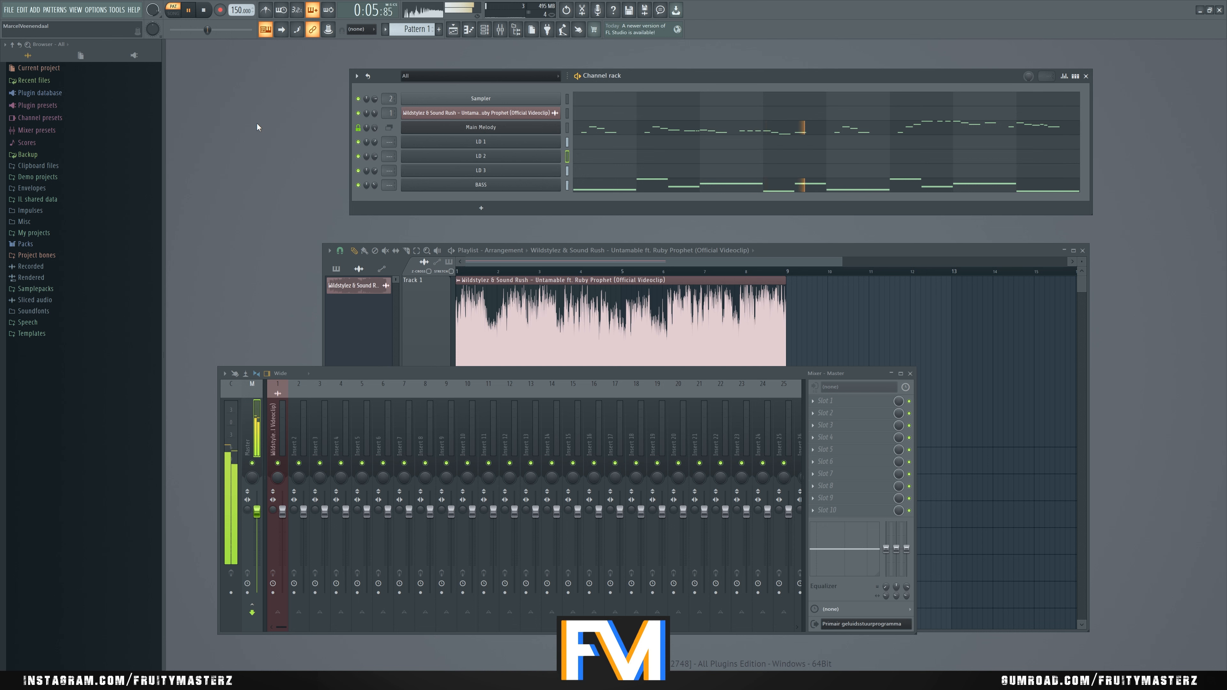
key(space)
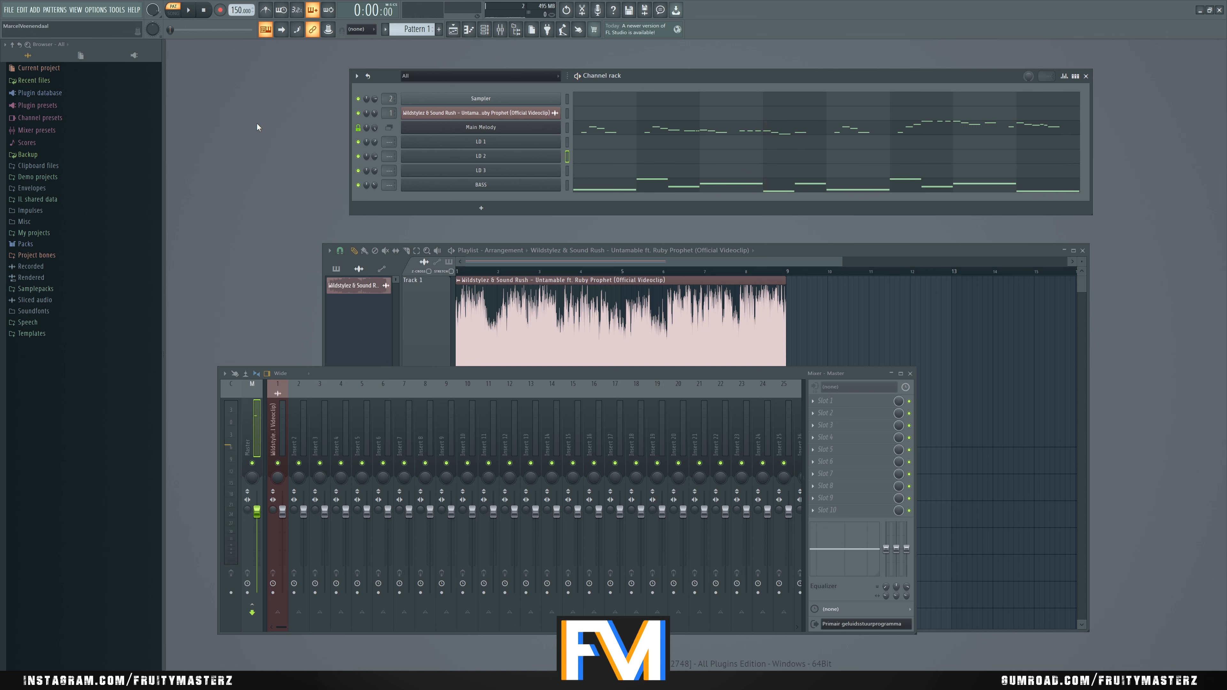
Step: Add a new Sylenth1 channel and rename it "CH 1"
click(481, 208)
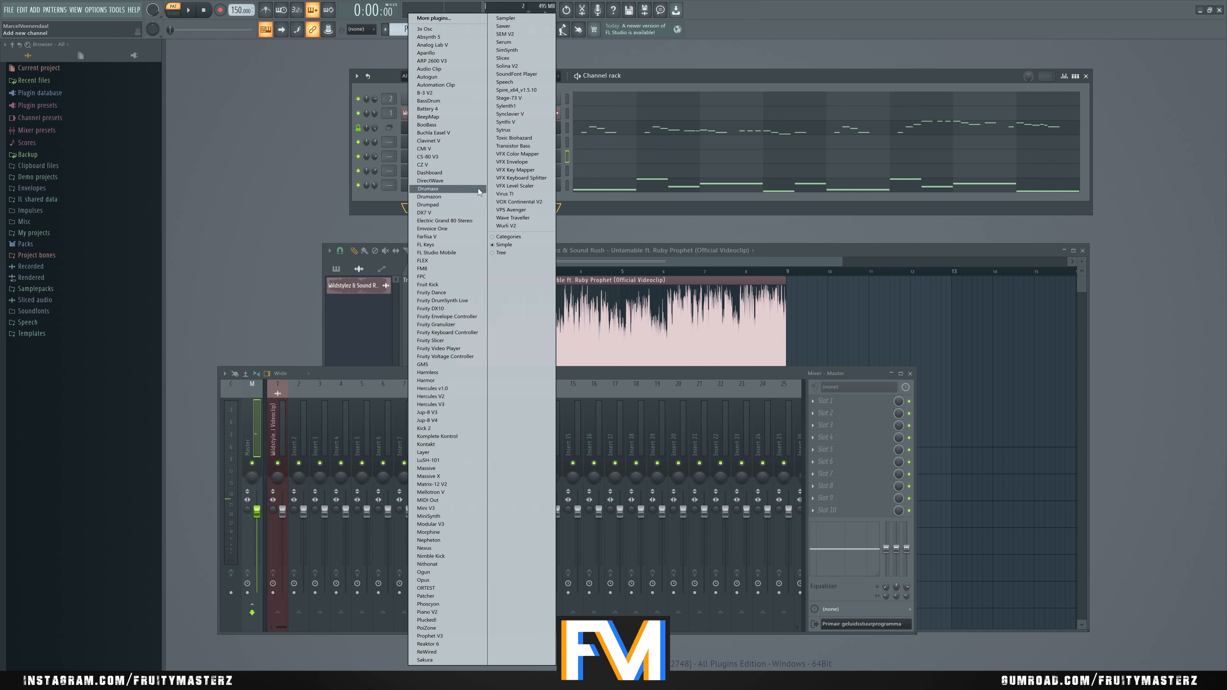
click(531, 104)
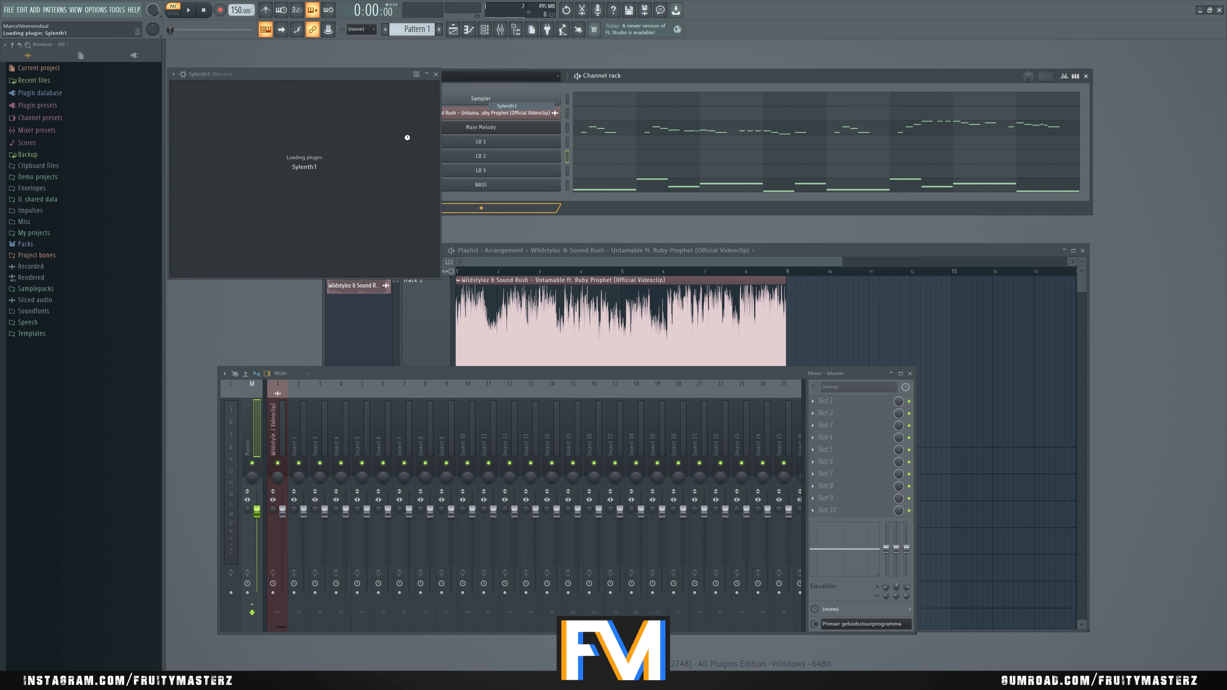
right_click(510, 204)
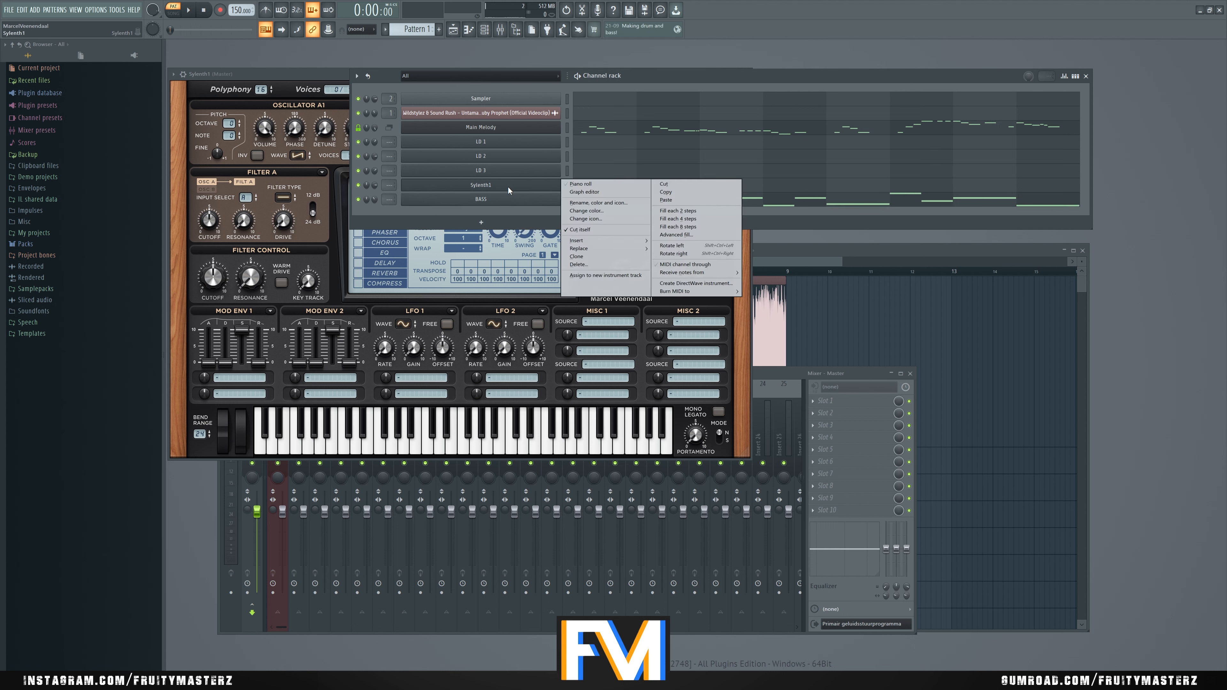
click(594, 206)
text(CH 1)
key(Return)
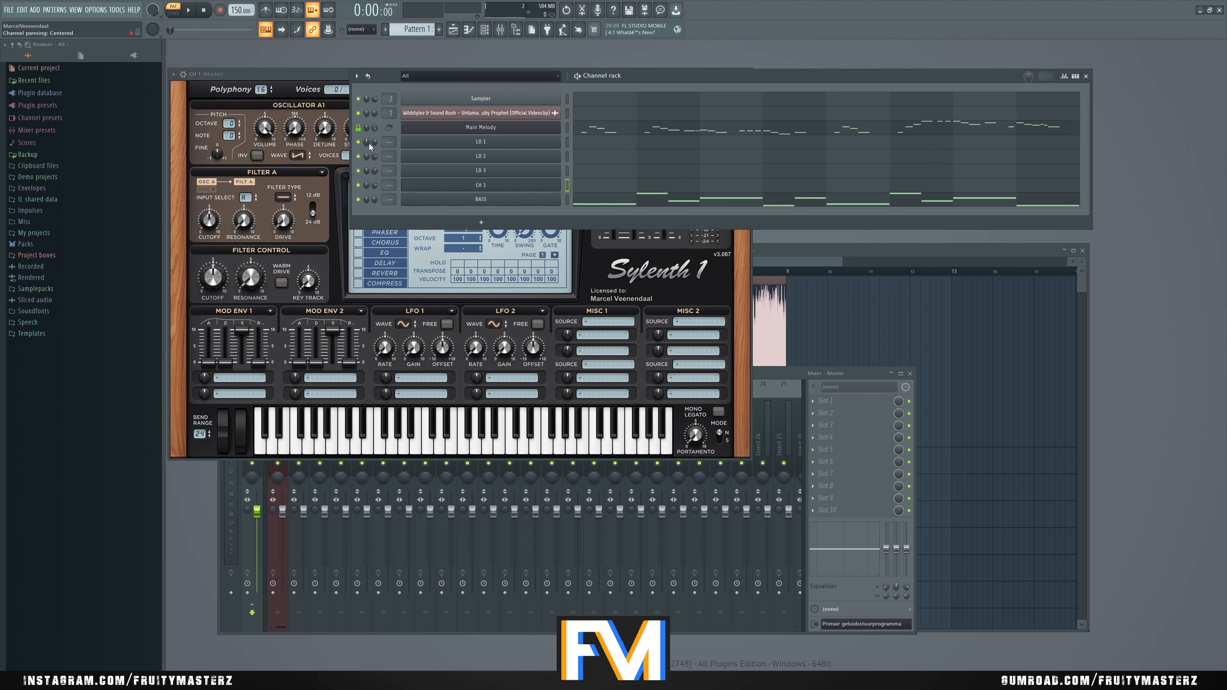
Step: Mute the LD 1, LD 2, LD 3 and BASS channels and copy the Main Melody notes into CH 1's piano roll
click(358, 141)
click(615, 129)
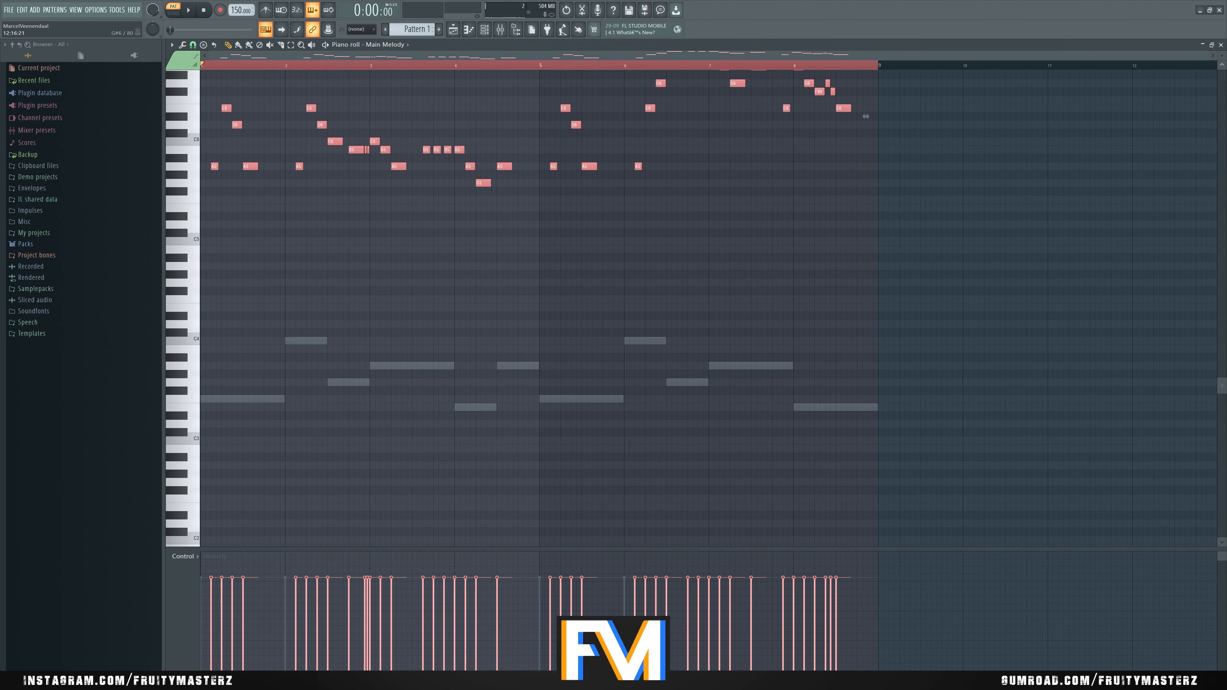
click(1222, 45)
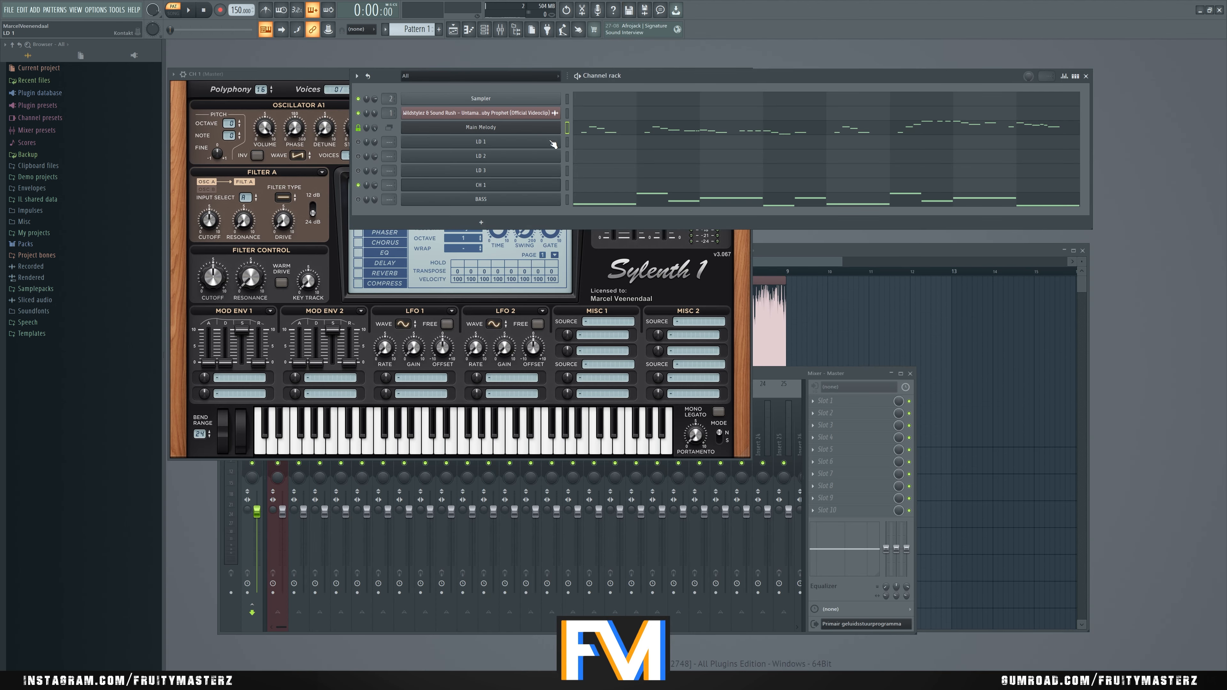
click(596, 191)
key(ctrl+v)
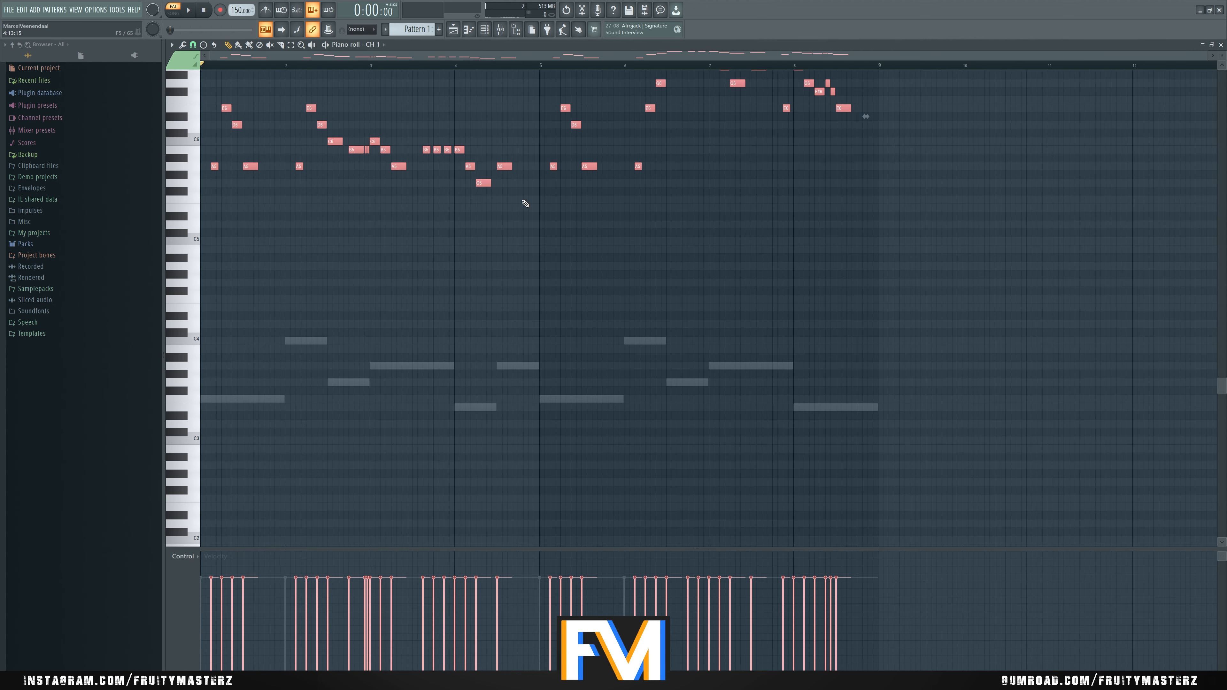
Step: Lower the pasted CH 1 notes by two octaves and shift the higher-pitched notes down toward the lower ones
key(ctrl+Down)
key(ctrl+Down)
key(ctrl+d)
drag(896, 231, 180, 327)
key(shift+Down)
key(shift+Down)
key(shift+Down)
key(shift+Down)
key(shift+Down)
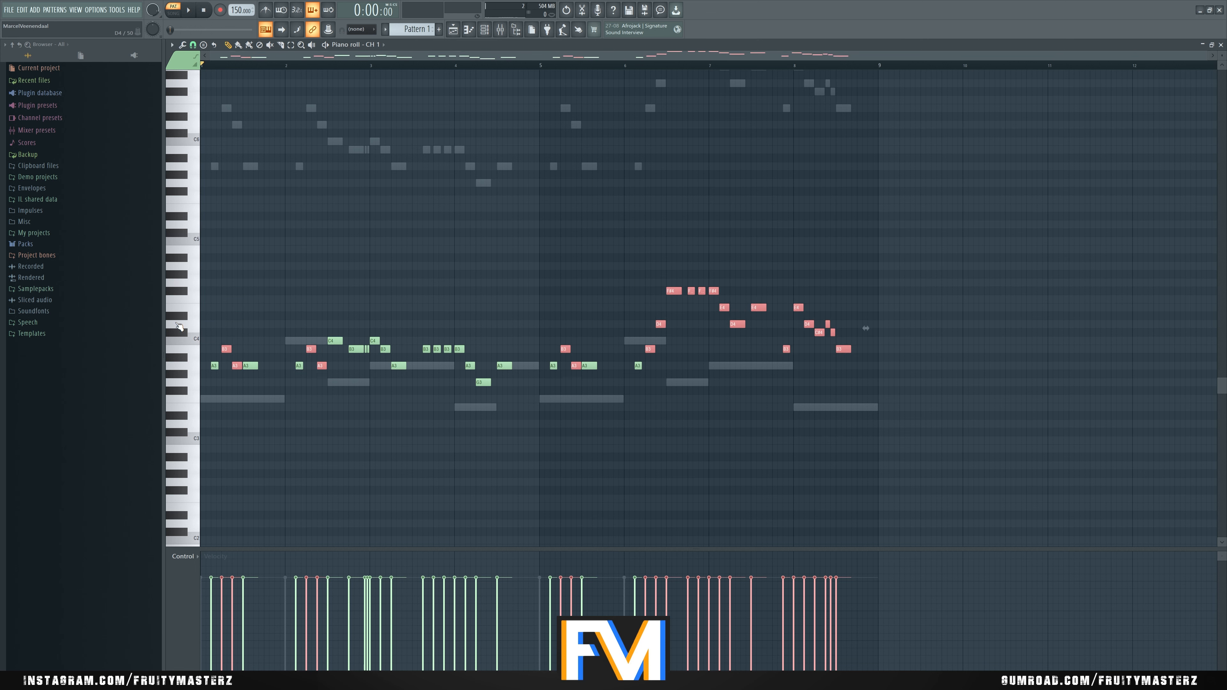
key(shift+Down)
key(shift+Down)
Step: Raise the remaining lower CH 1 notes in groups until the whole rhythm sits on the single pitch E4
drag(1049, 494, 109, 337)
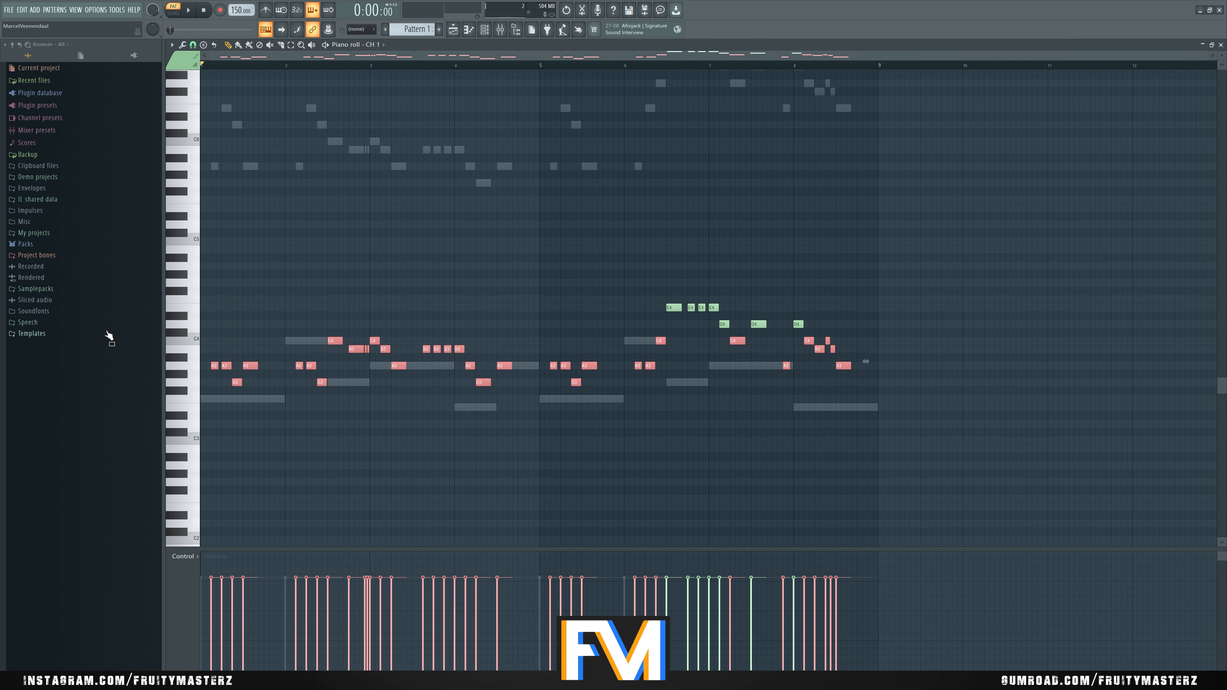
key(shift+Up)
key(shift+Up)
key(shift+Up)
key(shift+Up)
key(ctrl+d)
drag(927, 451, 123, 323)
key(shift+Up)
key(shift+Up)
drag(1007, 412, 164, 324)
key(shift+Up)
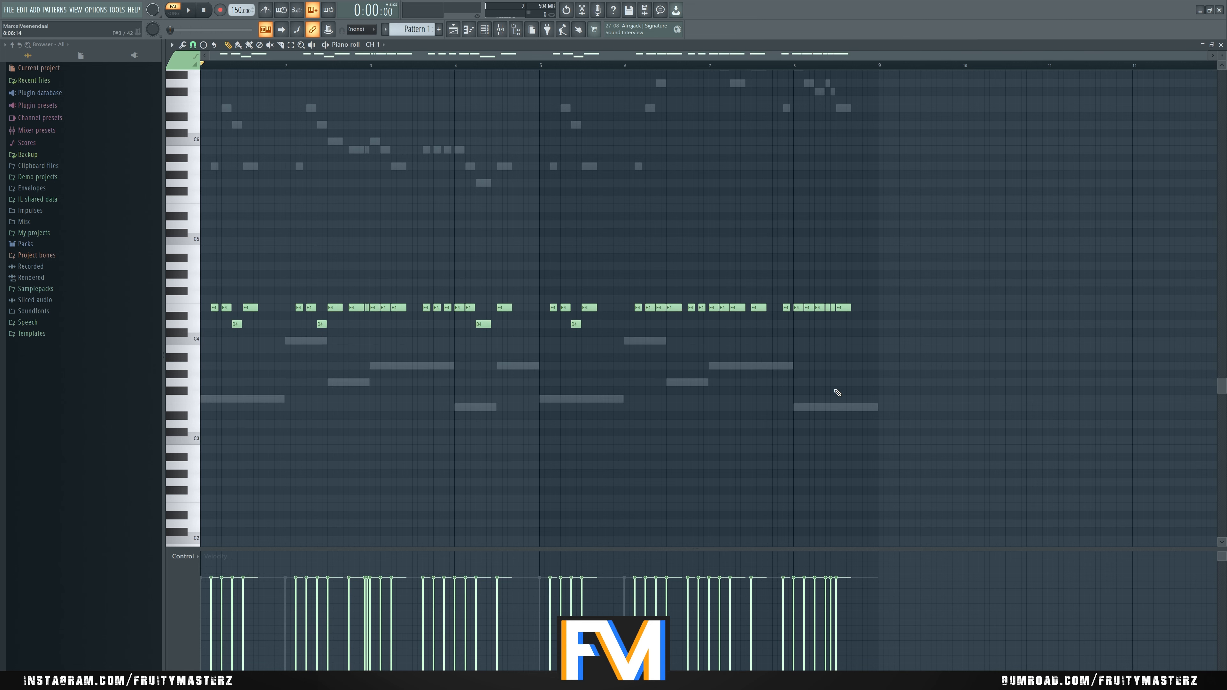
drag(835, 392, 217, 318)
key(shift+Up)
key(shift+Up)
Step: Lower all CH 1 notes by an octave and align them with the first bass note on F3
key(ctrl+a)
key(ctrl+Down)
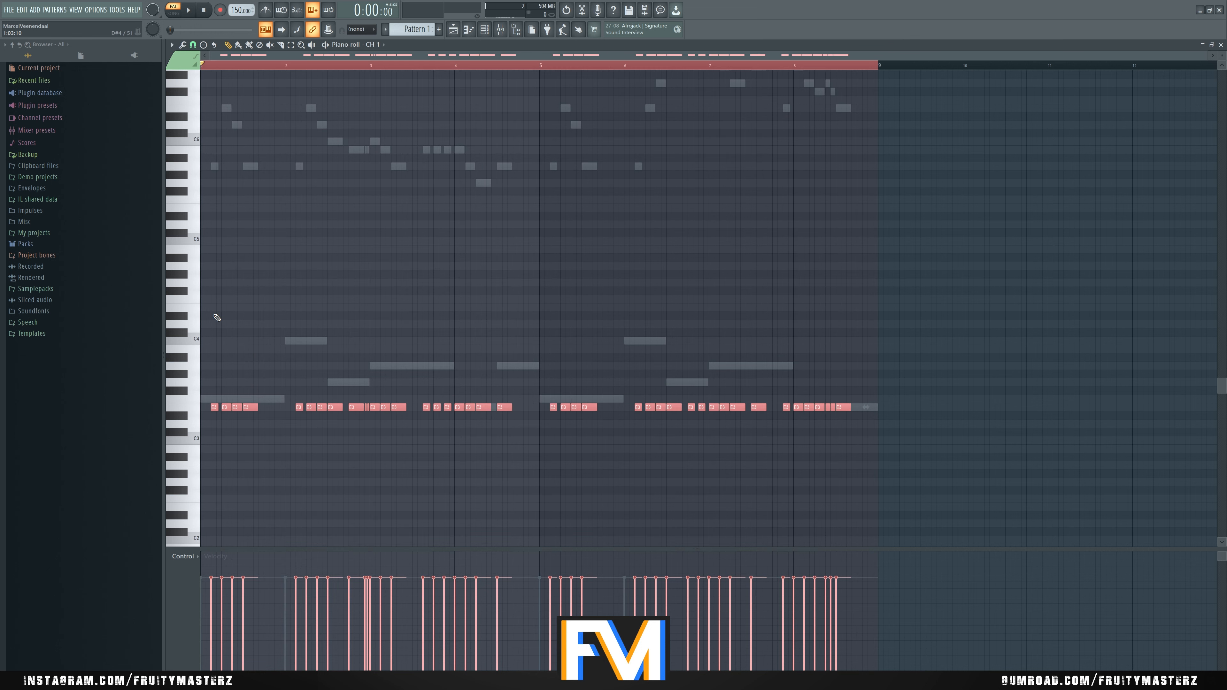
key(shift+Up)
key(shift+Up)
key(shift+Down)
click(217, 318)
Step: Transpose CH 1's notes to follow the bass: C4 and G3 in bar 2, A3 in bar 3, E3 and A3 in bar 4
drag(289, 358, 485, 408)
key(shift+Up)
key(shift+Up)
key(shift+Up)
key(shift+Up)
key(shift+Up)
key(shift+Up)
key(shift+Up)
key(shift+Up)
key(shift+Up)
key(shift+Up)
key(shift+Up)
key(shift+Up)
key(shift+Up)
key(shift+Down)
click(480, 407)
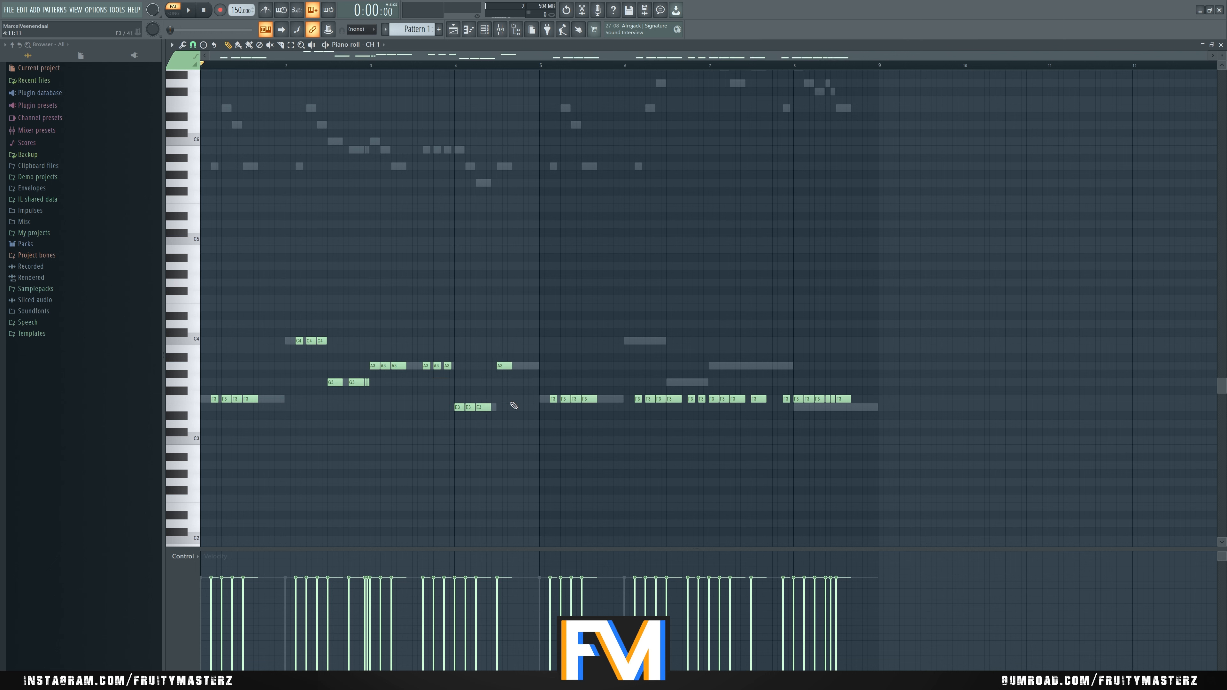
Step: Move the CH 1 notes in the first half of bar 6 to C4 to match the bass
drag(623, 391, 660, 425)
key(ctrl+Up)
key(shift+Down)
key(shift+Down)
key(shift+Down)
key(shift+Down)
key(shift+Down)
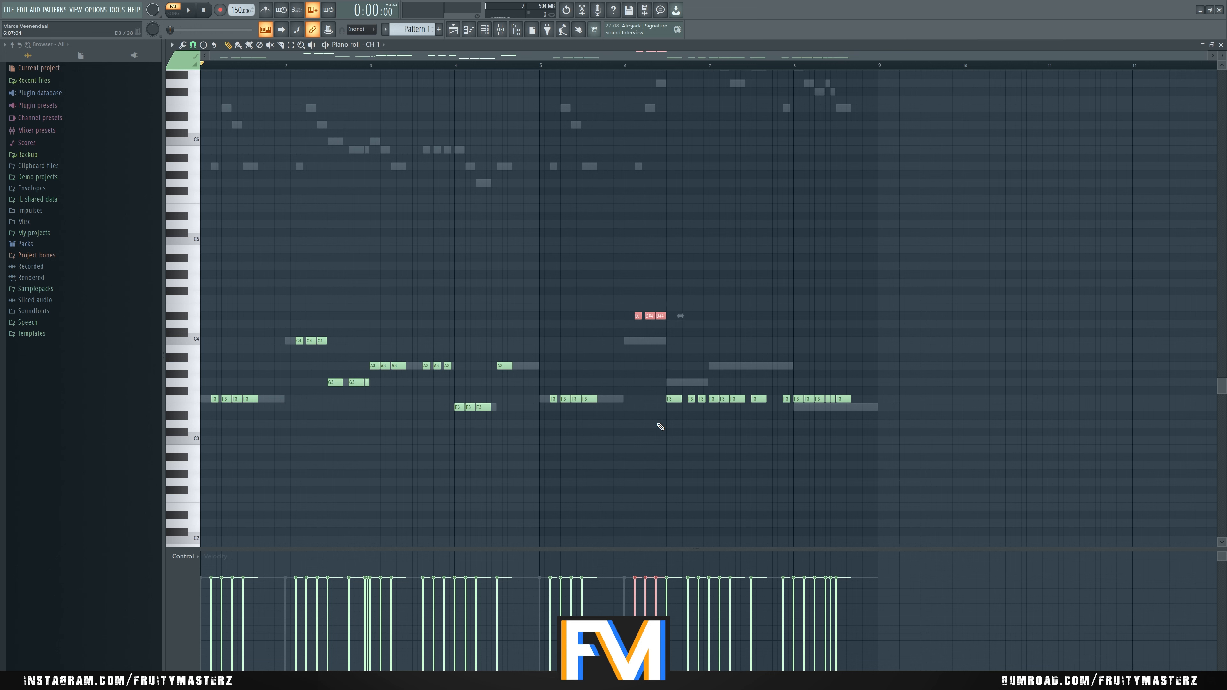
key(ctrl+d)
Step: Transpose the remaining CH 1 notes to the bass: G3 in bar 6's second half, A3 in bar 7 and E3 in bar 8
drag(655, 379, 907, 411)
key(shift+Up)
key(shift+Up)
key(ctrl+d)
key(shift+Up)
key(shift+Up)
key(shift+Up)
key(shift+Up)
key(ctrl+d)
key(shift+Down)
key(ctrl+d)
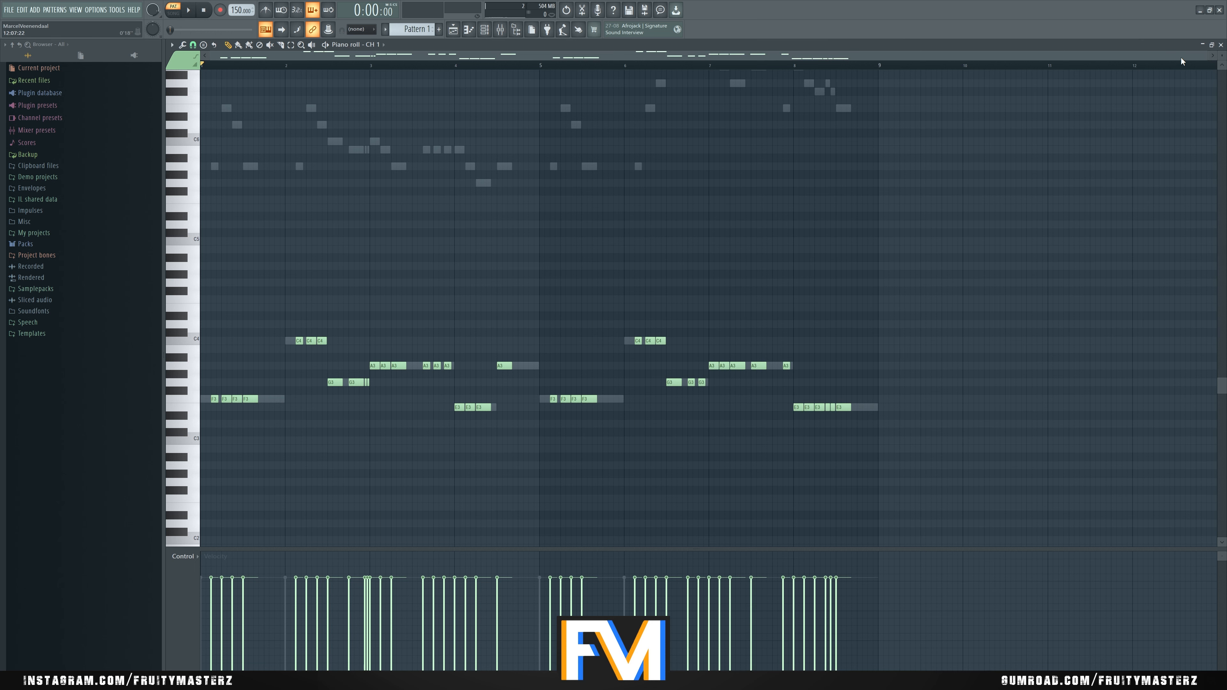
Step: Play Pattern 1 to check how the transposed CH 1 notes sound
click(1221, 45)
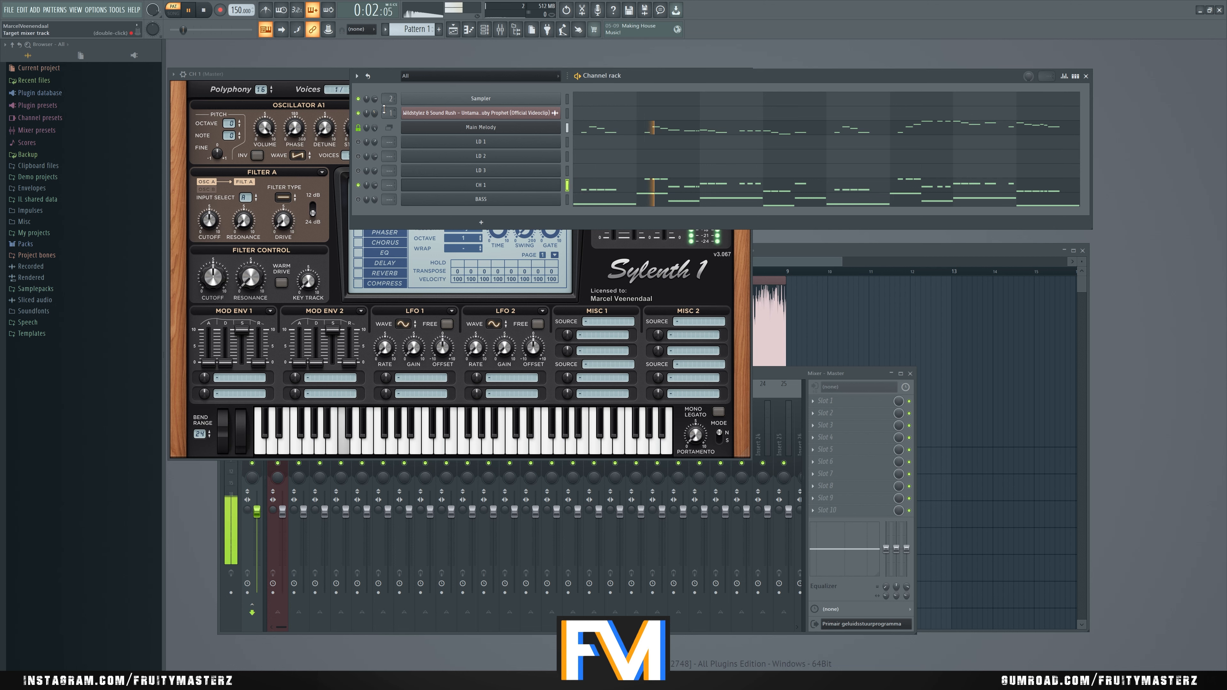
key(space)
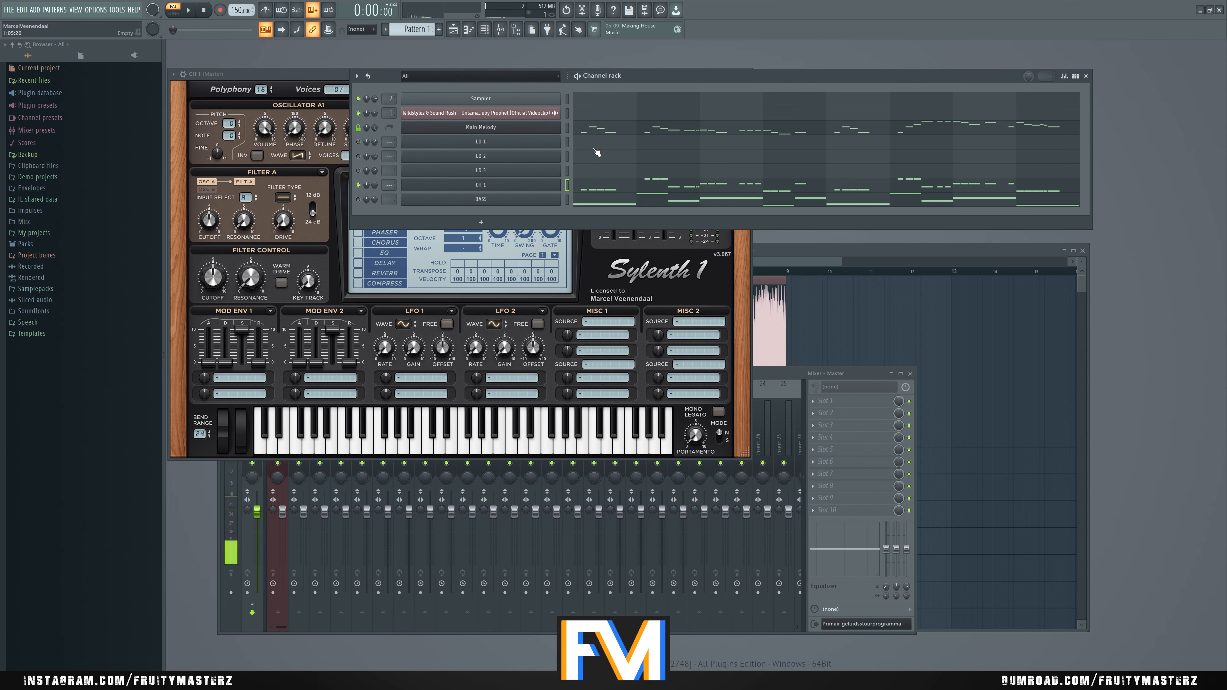
click(683, 188)
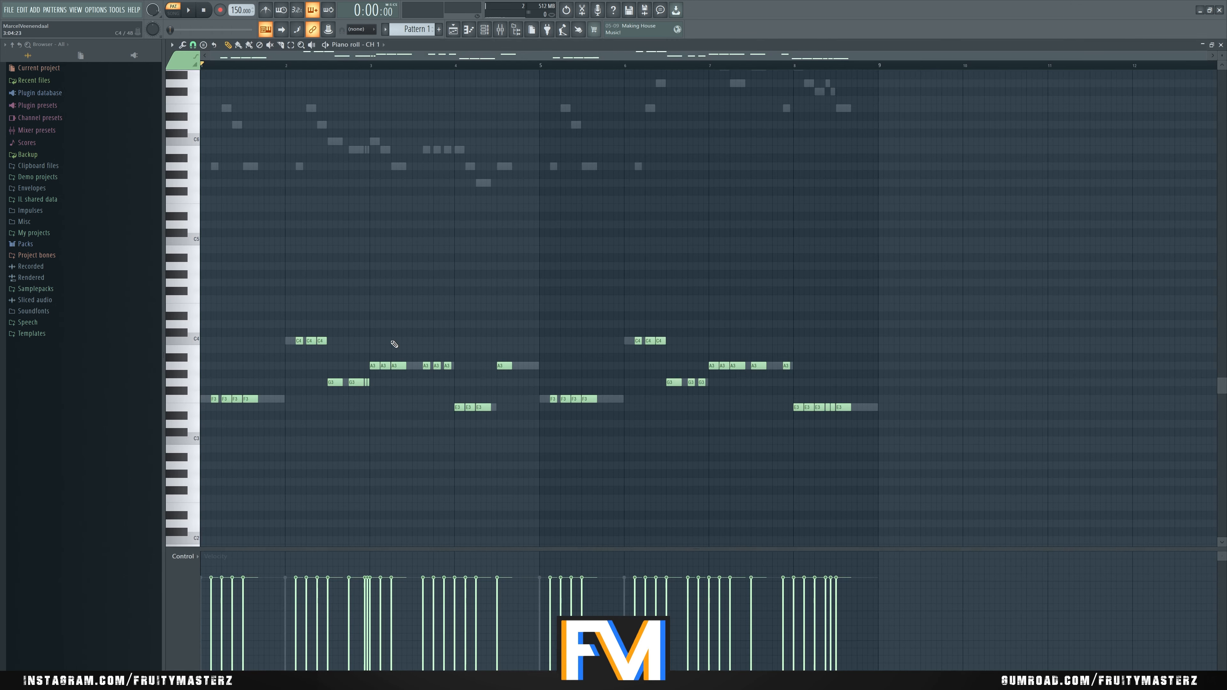
click(1213, 45)
Step: Unmute Track 2 in the playlist and play the arrangement with the reference track from the start
click(1021, 249)
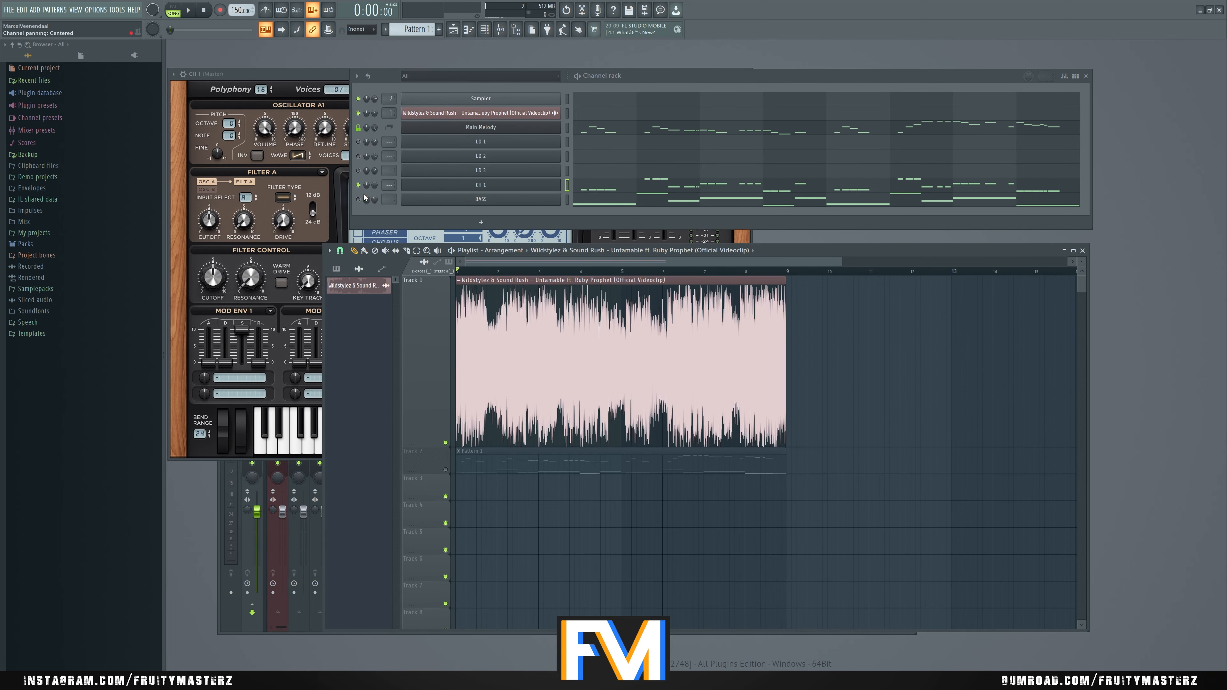
click(446, 470)
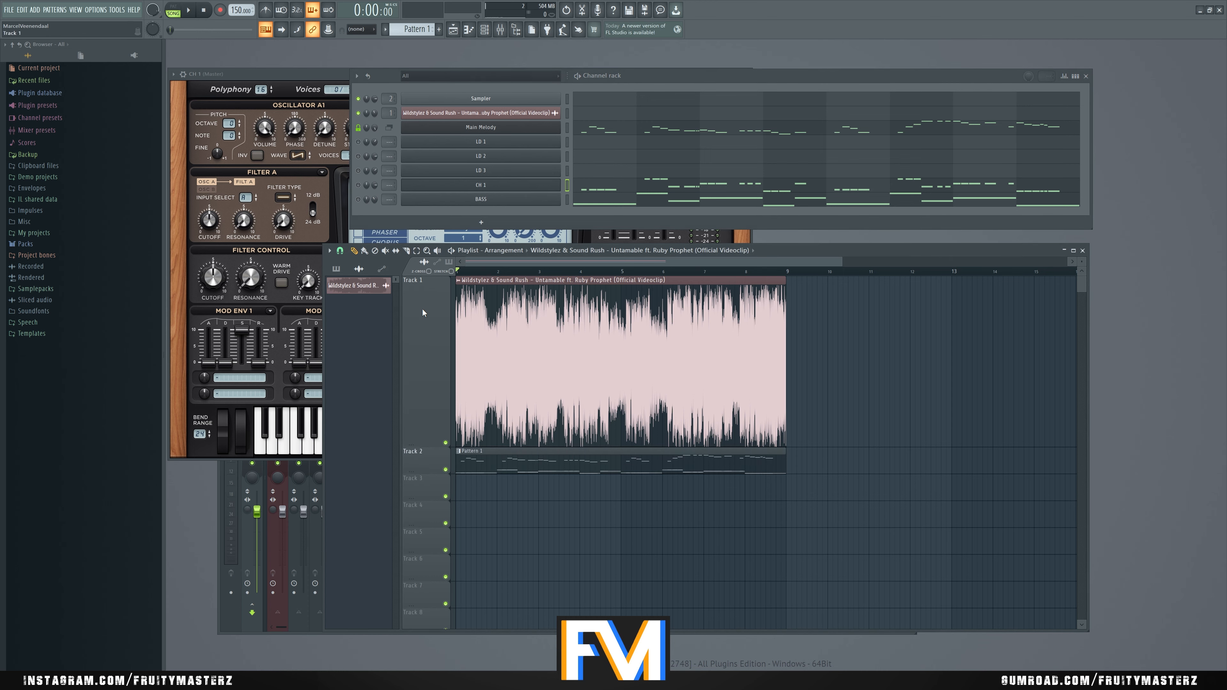
scroll(428, 382, up, 4)
scroll(430, 386, down, 3)
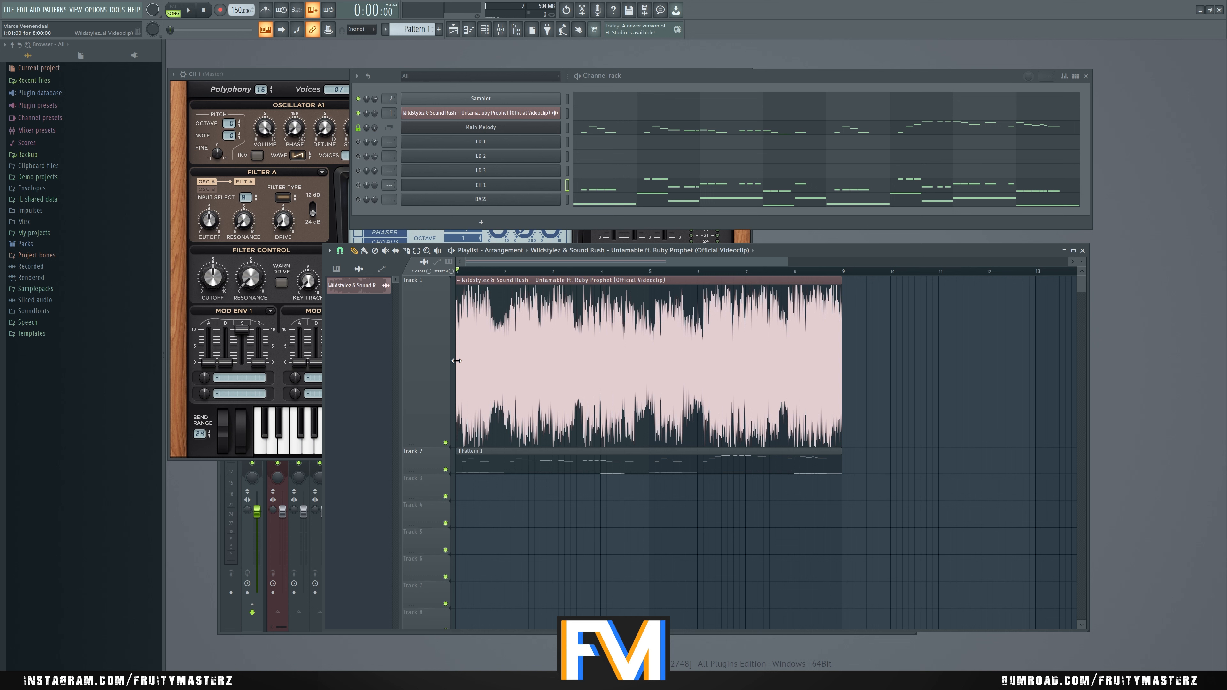
key(space)
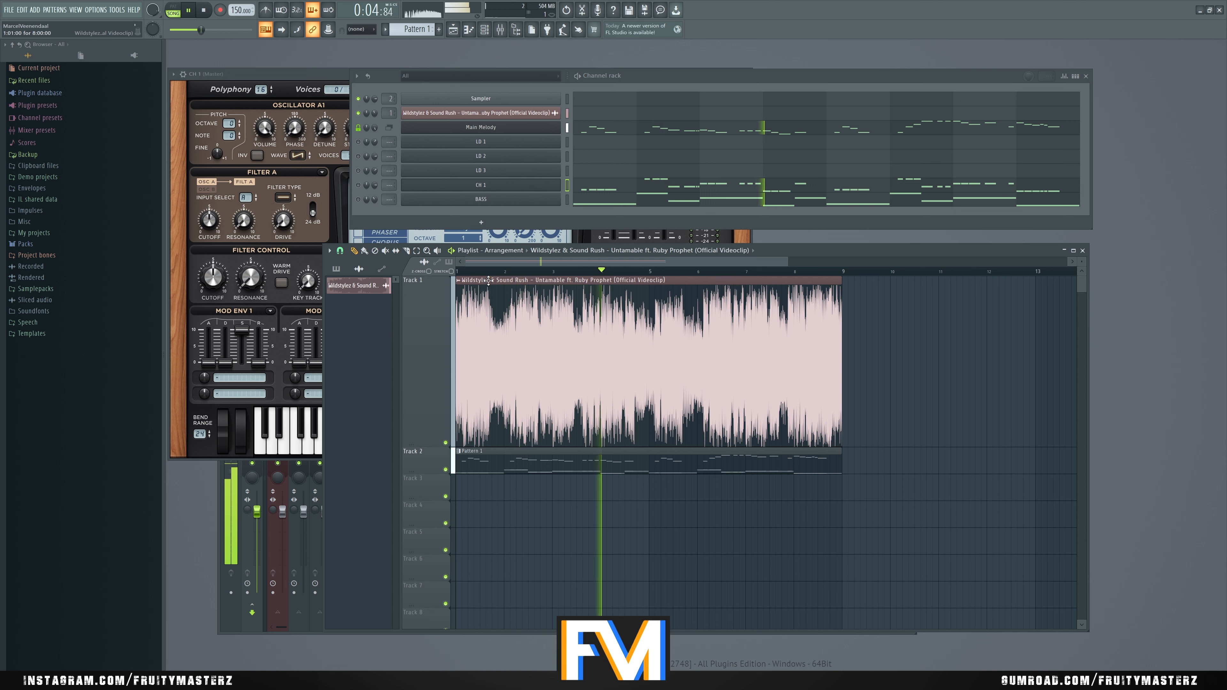
key(space)
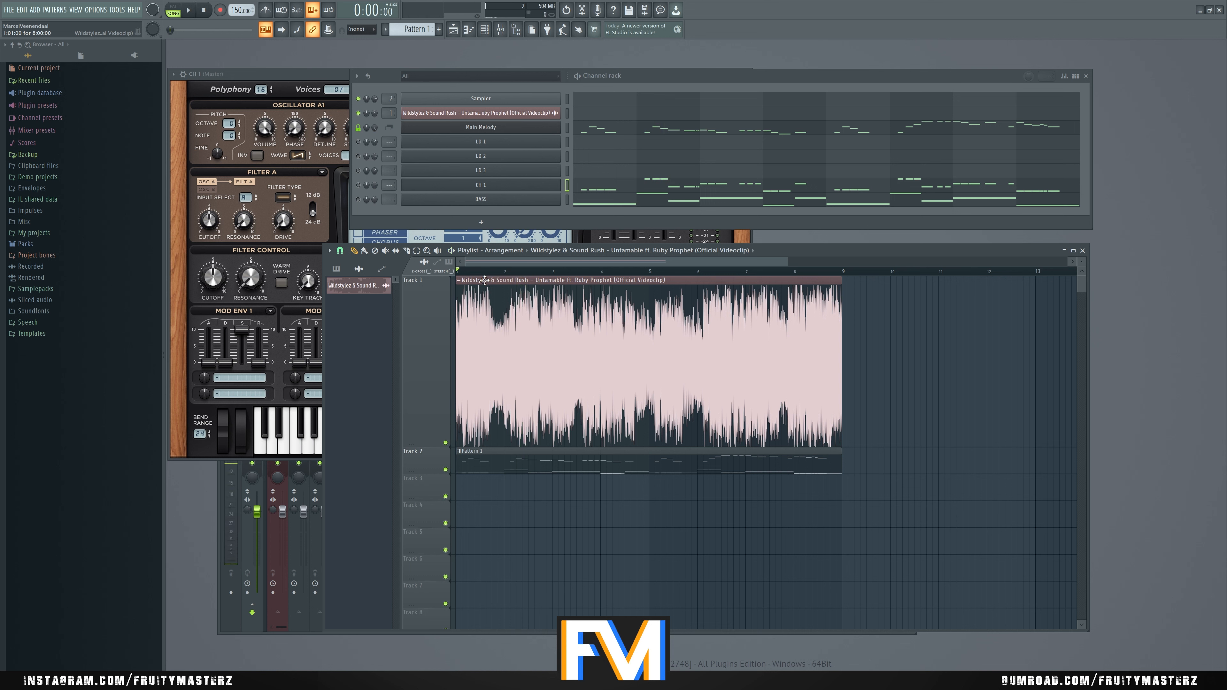
Step: Insert FabFilter Pro-Q 3 in the first effect slot of the Master mixer track
key(F9)
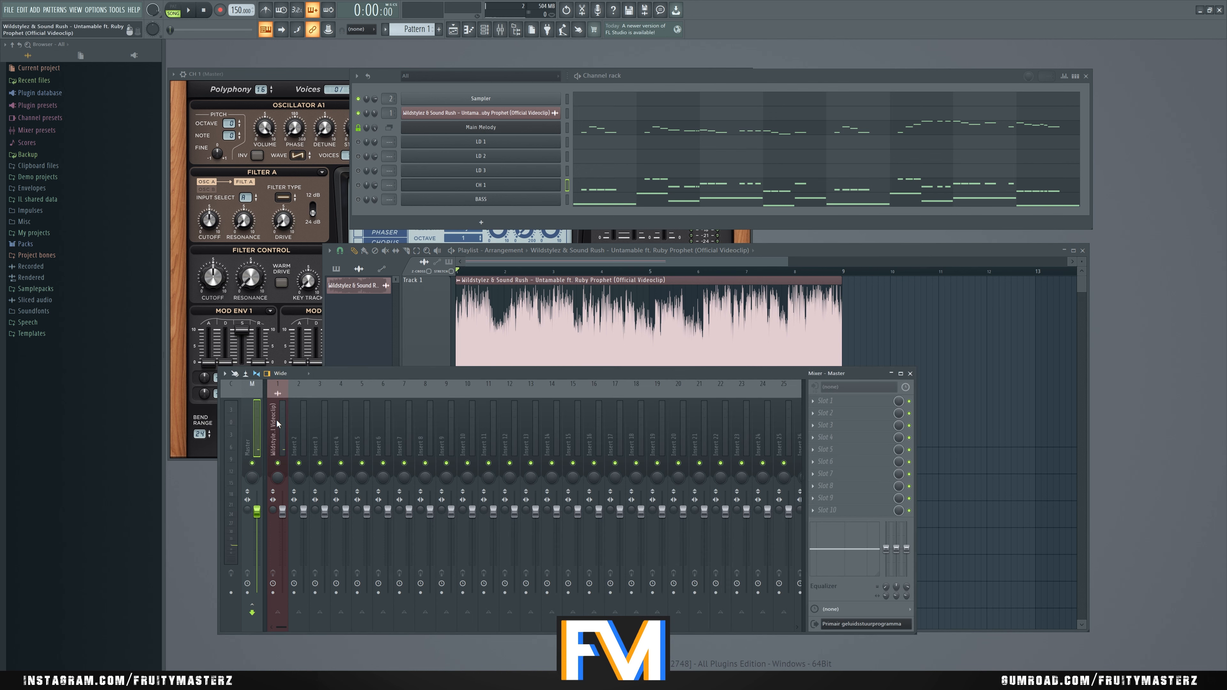
click(823, 404)
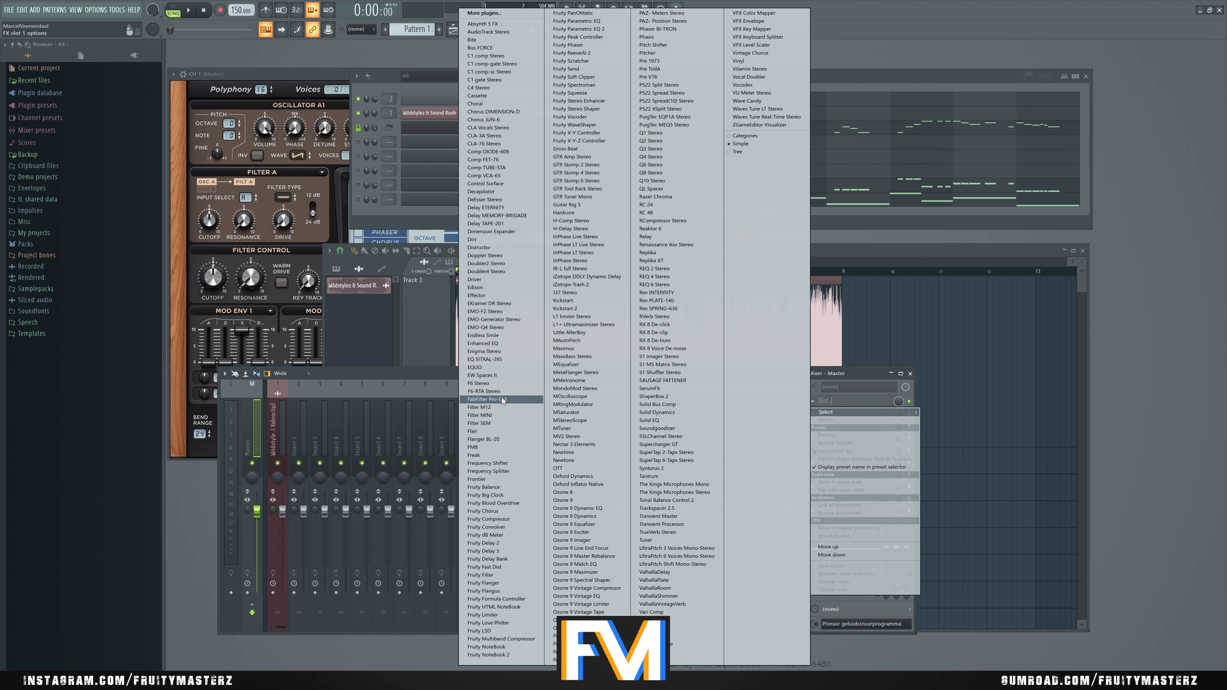
click(480, 401)
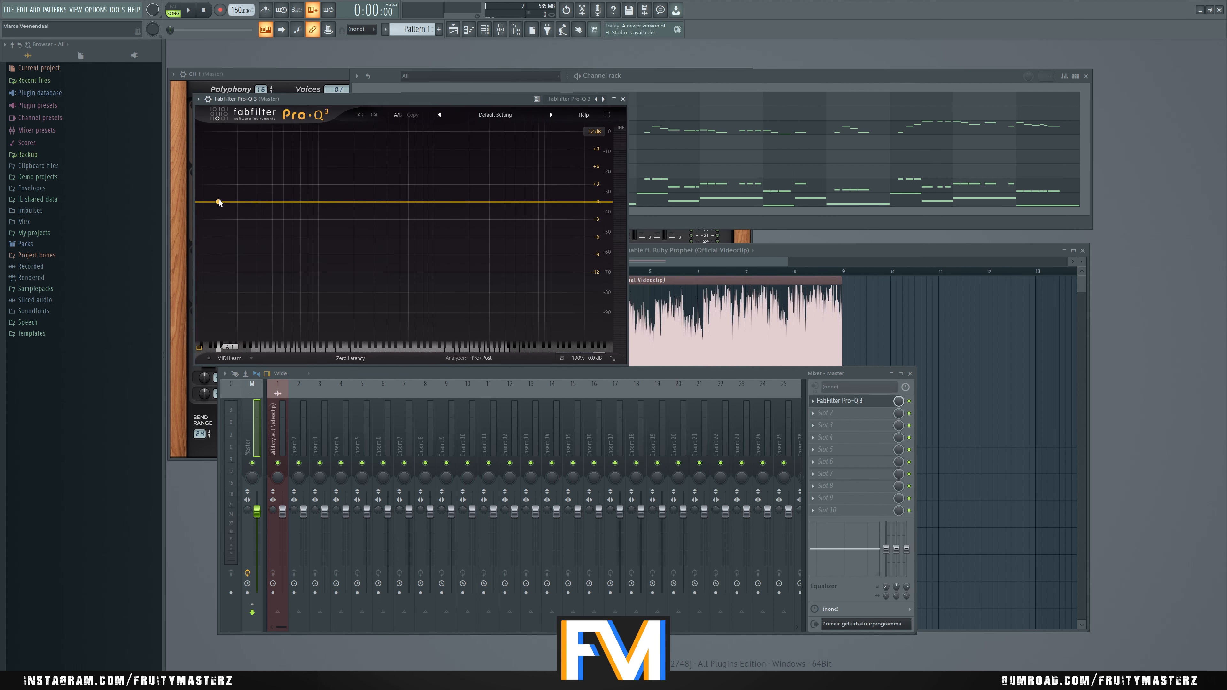
Step: Add a Mid-only low-cut band at 30000 Hz in Pro-Q 3 and play the reference to hear only its sides
click(218, 202)
drag(214, 200, 582, 212)
right_click(582, 211)
mouse_move(616, 247)
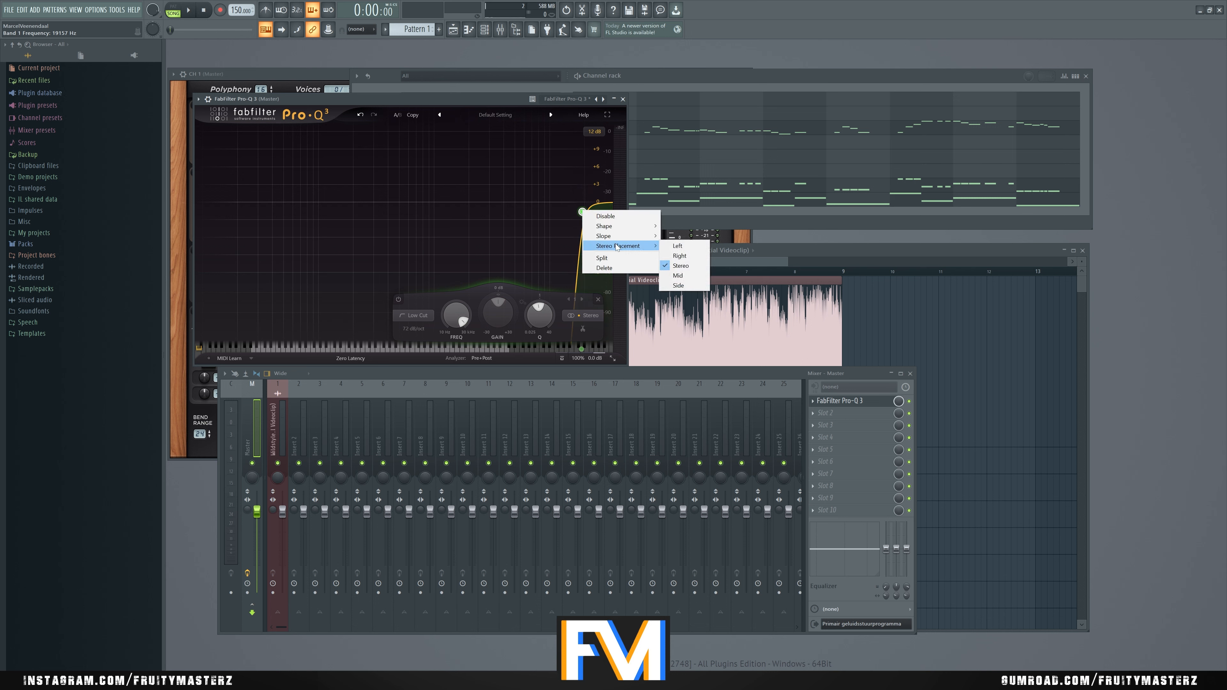
click(678, 276)
drag(582, 212, 613, 214)
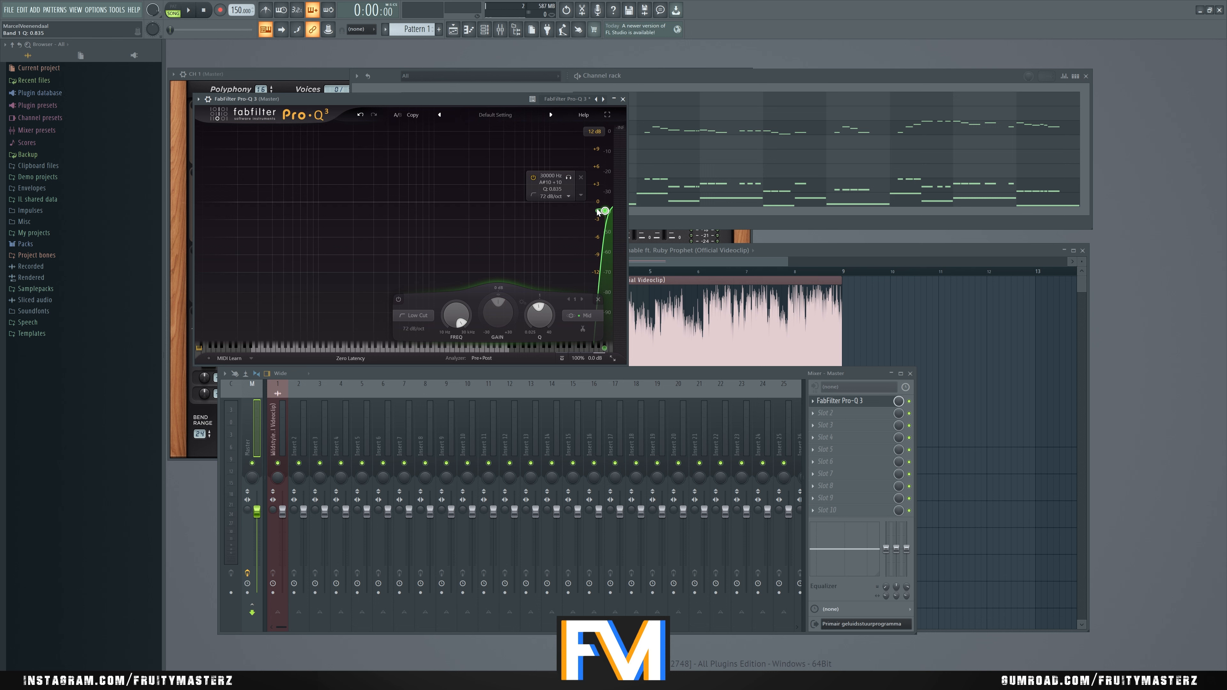
key(space)
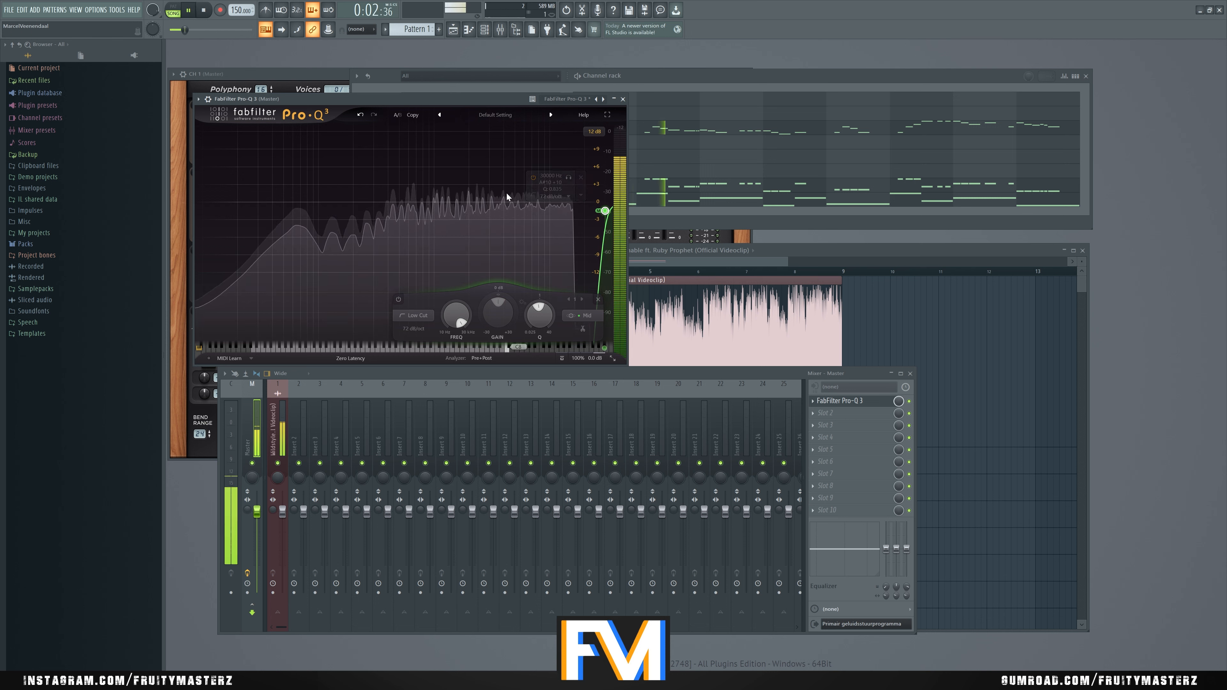
key(space)
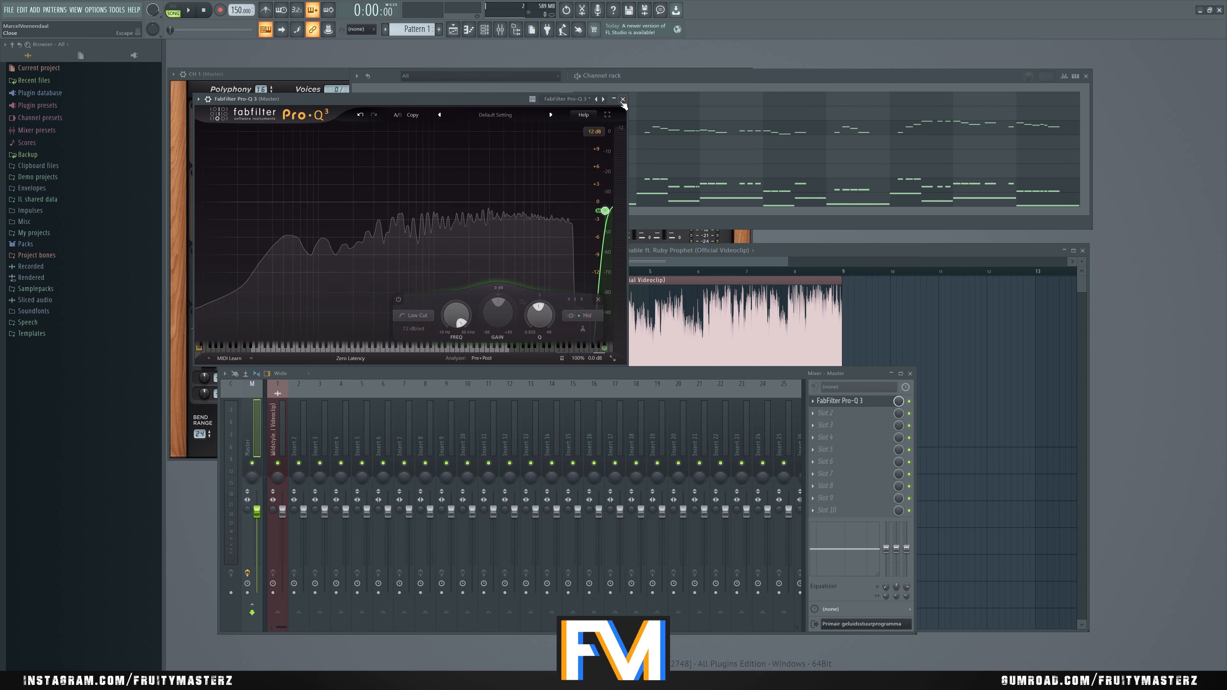
Step: Raise all CH 1 notes by two octaves in the piano roll
click(652, 77)
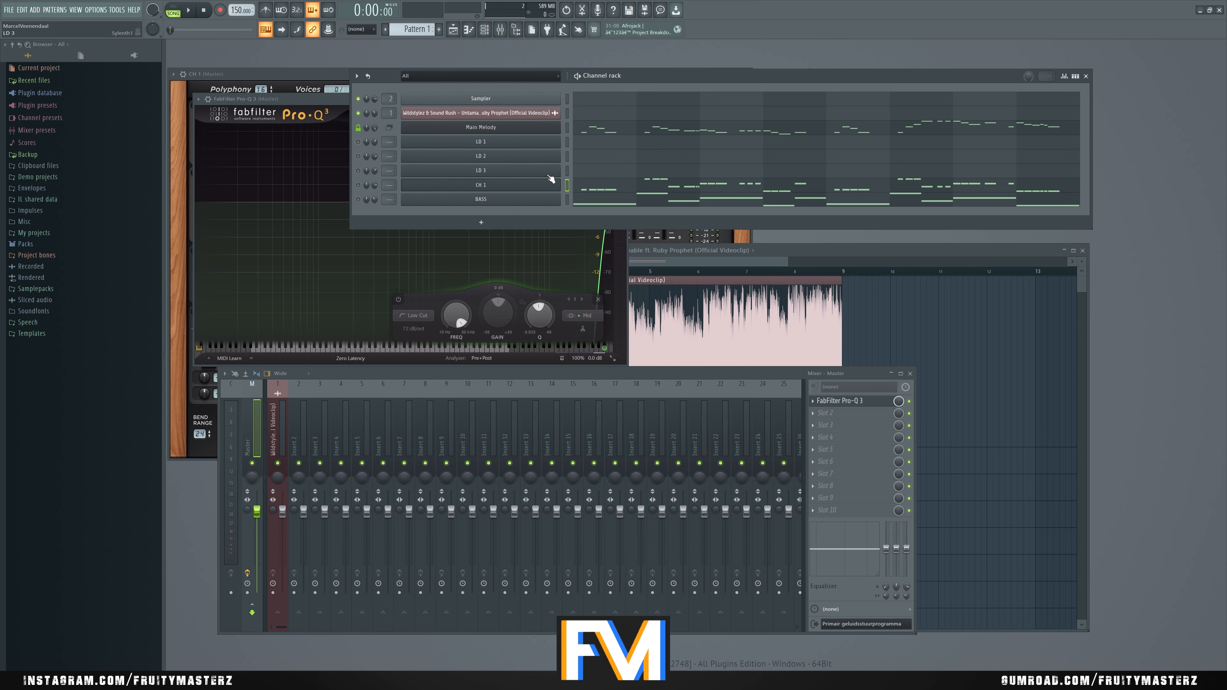
click(605, 190)
key(space)
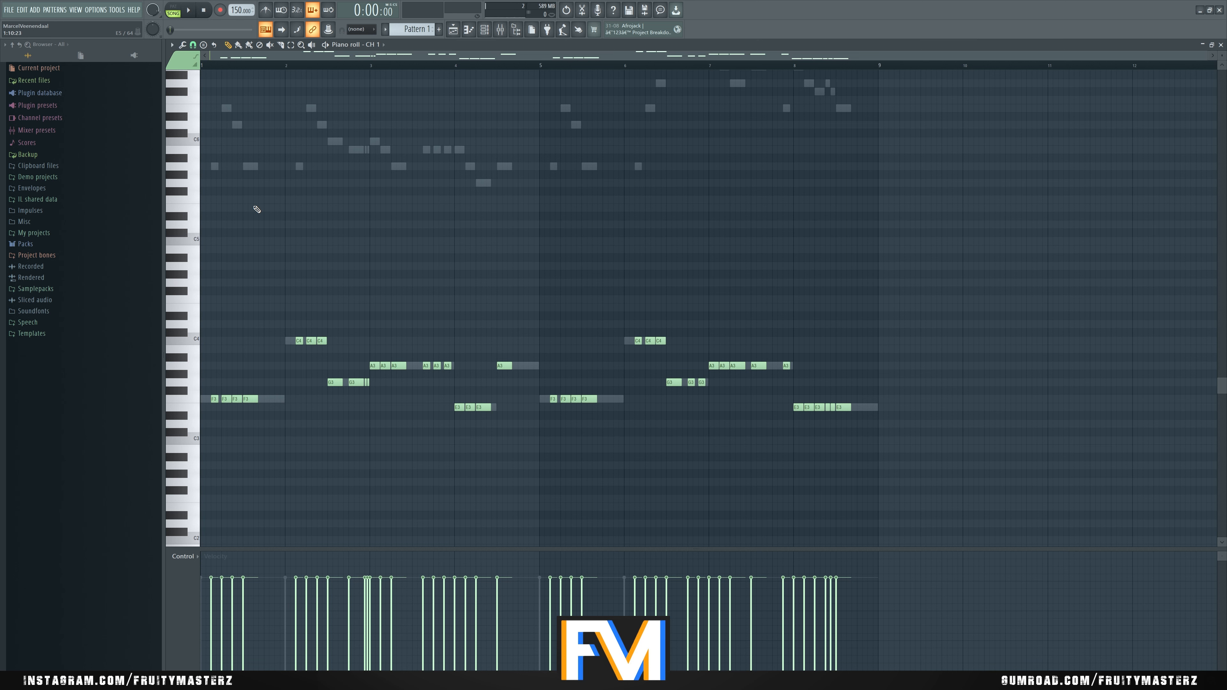
scroll(227, 215, up, 4)
key(ctrl+a)
key(ctrl+Up)
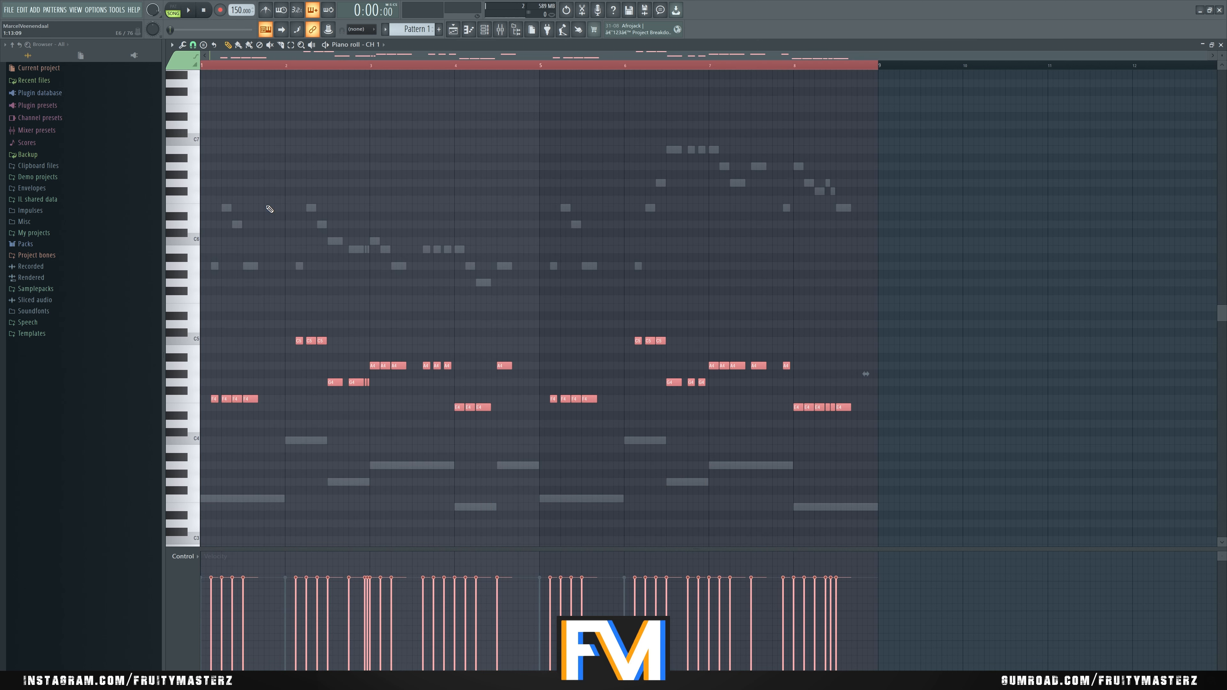
key(ctrl+Up)
scroll(270, 209, up, 4)
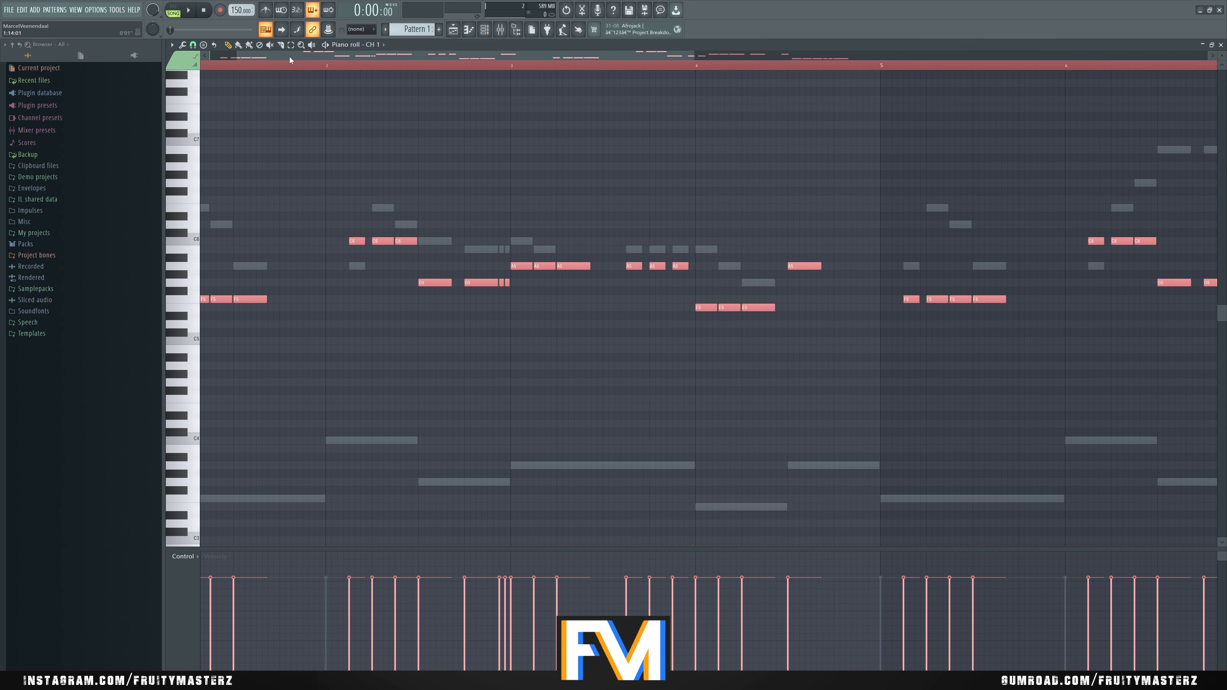
scroll(213, 144, up, 1)
Step: Play the arrangement repeatedly, comparing the raised CH 1 notes with the reference's side signal
key(space)
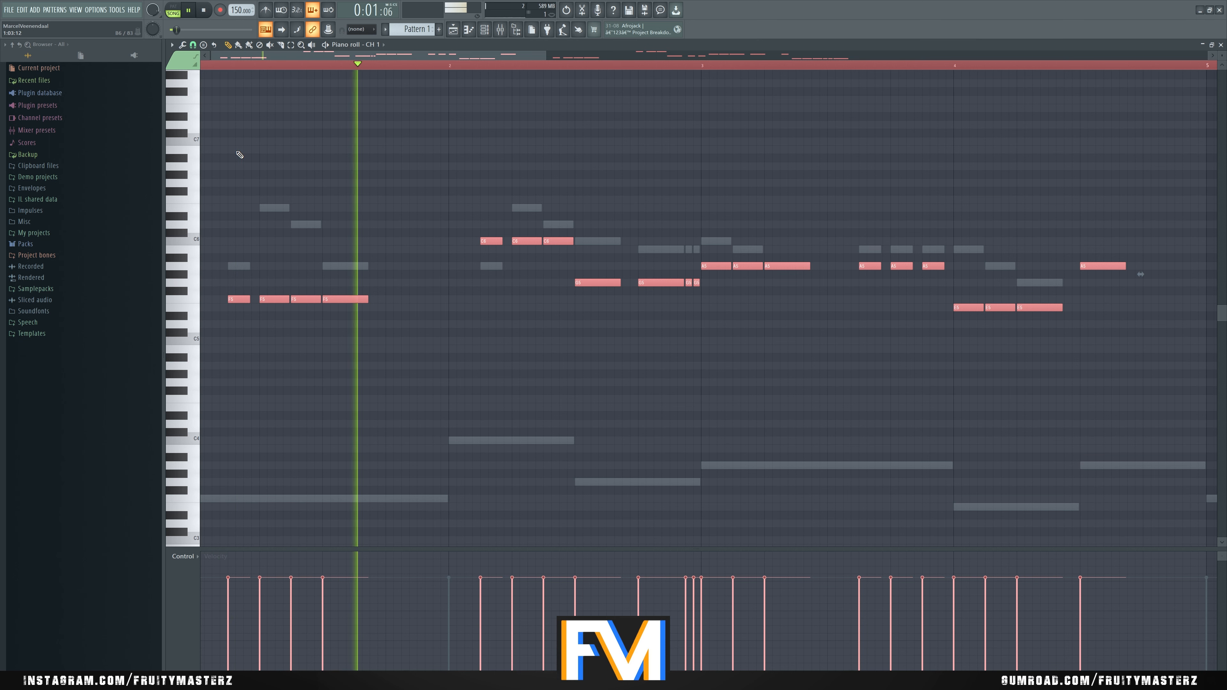
key(space)
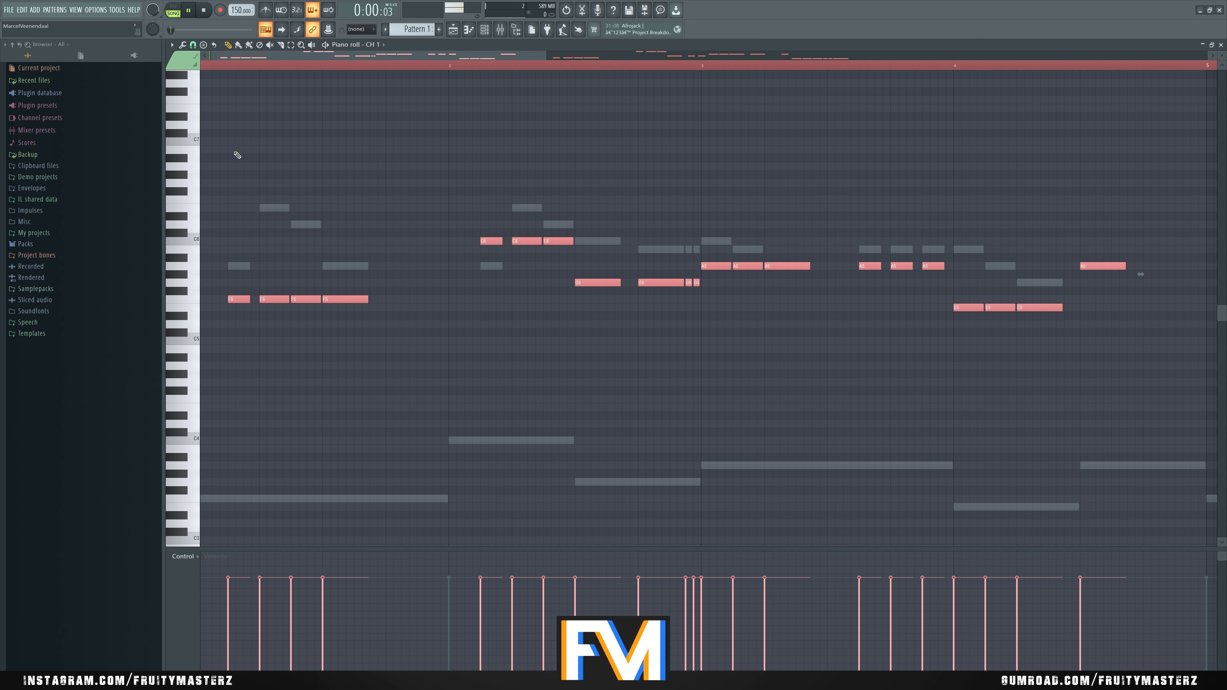
scroll(296, 159, down, 3)
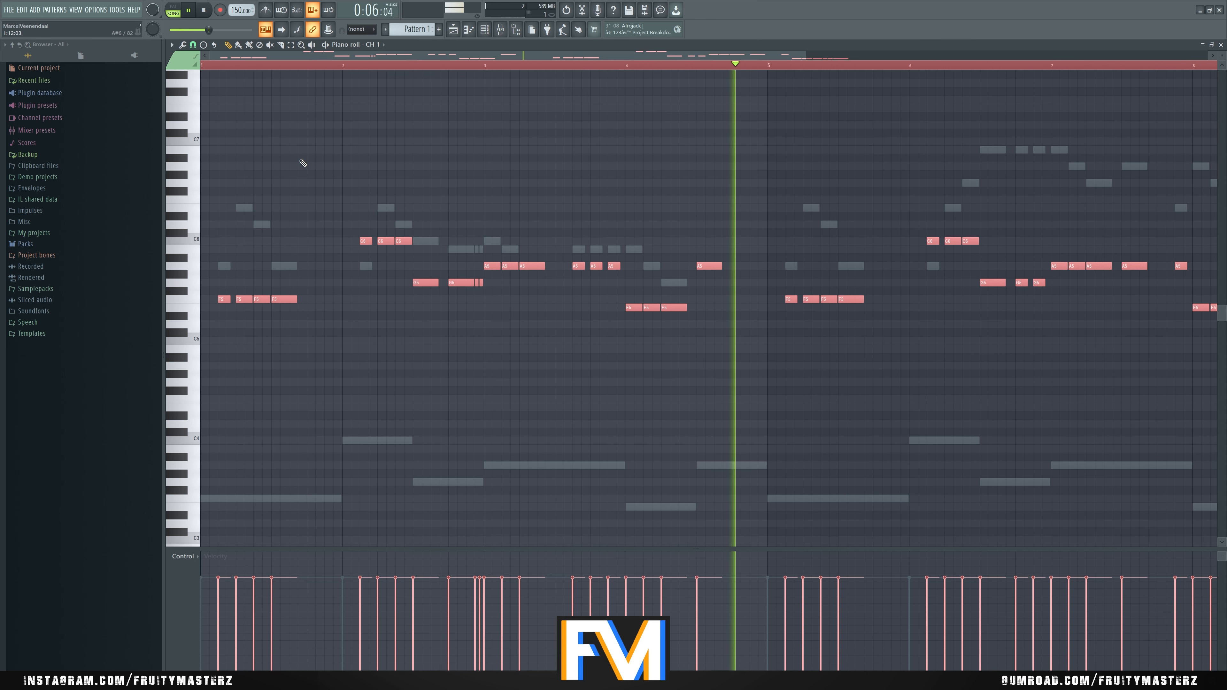
scroll(303, 163, down, 2)
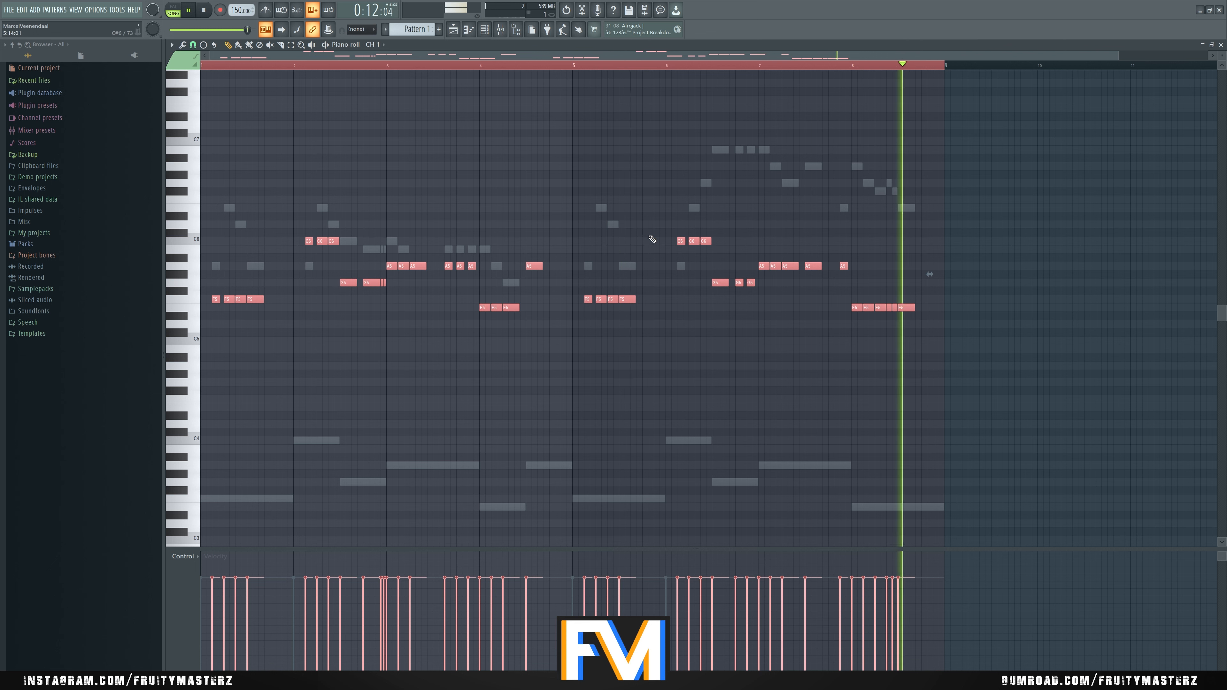
key(space)
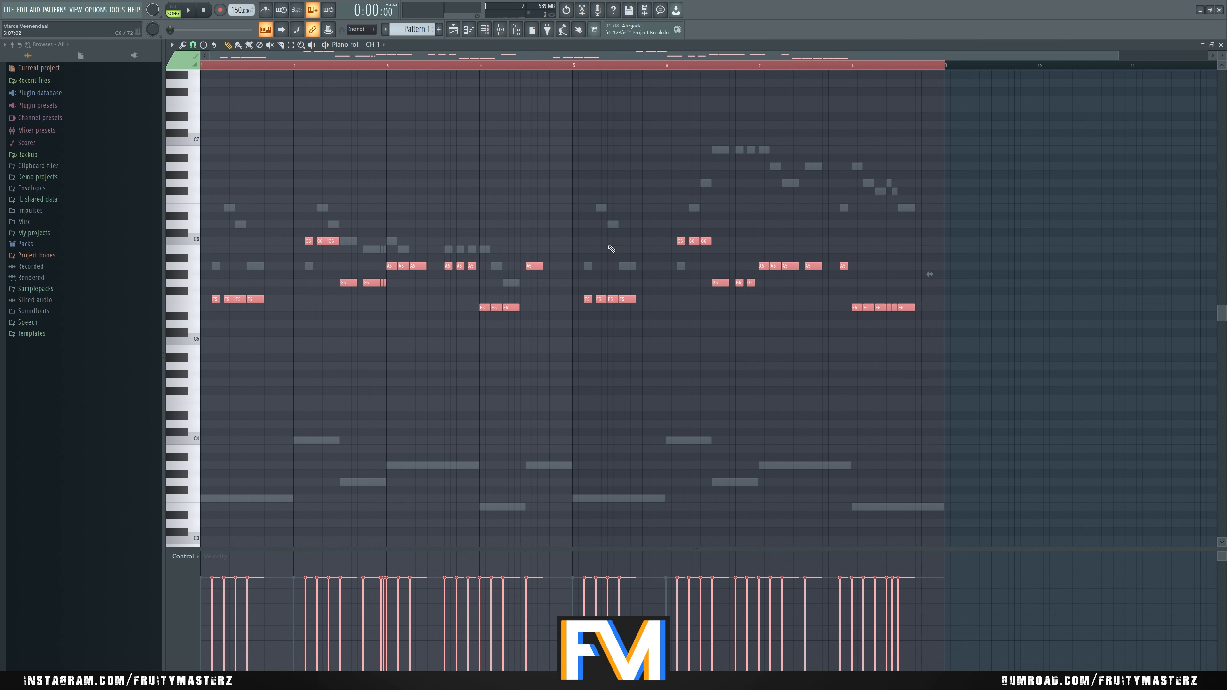
key(space)
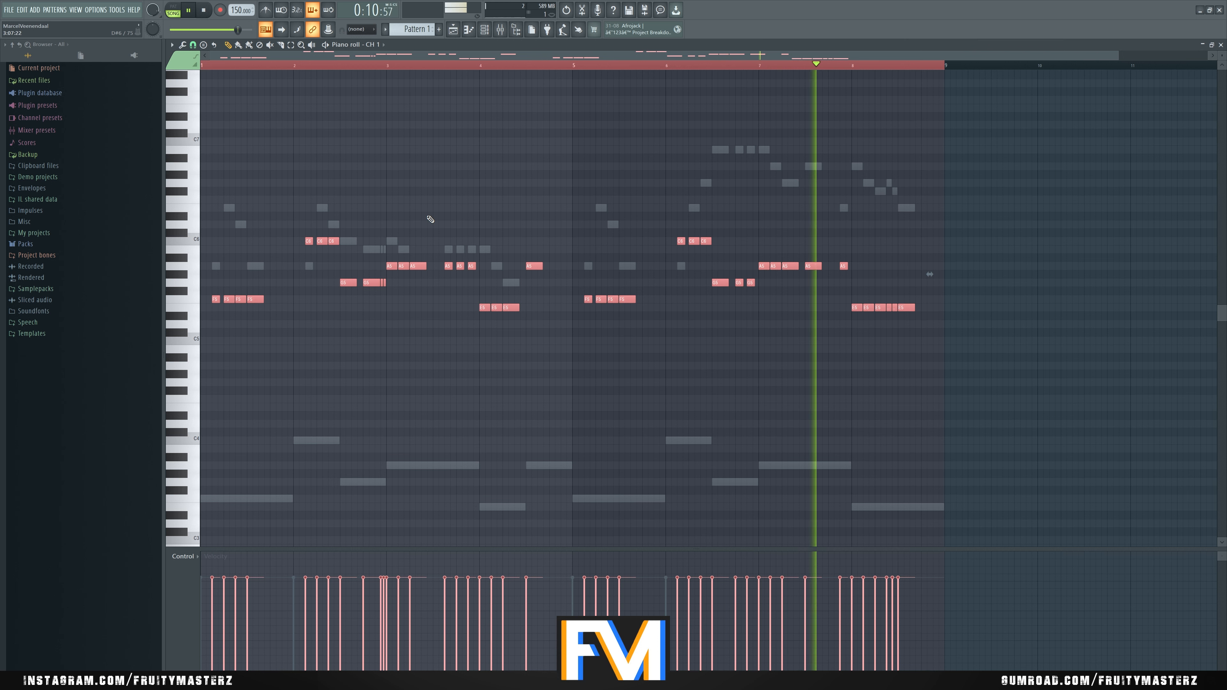
key(space)
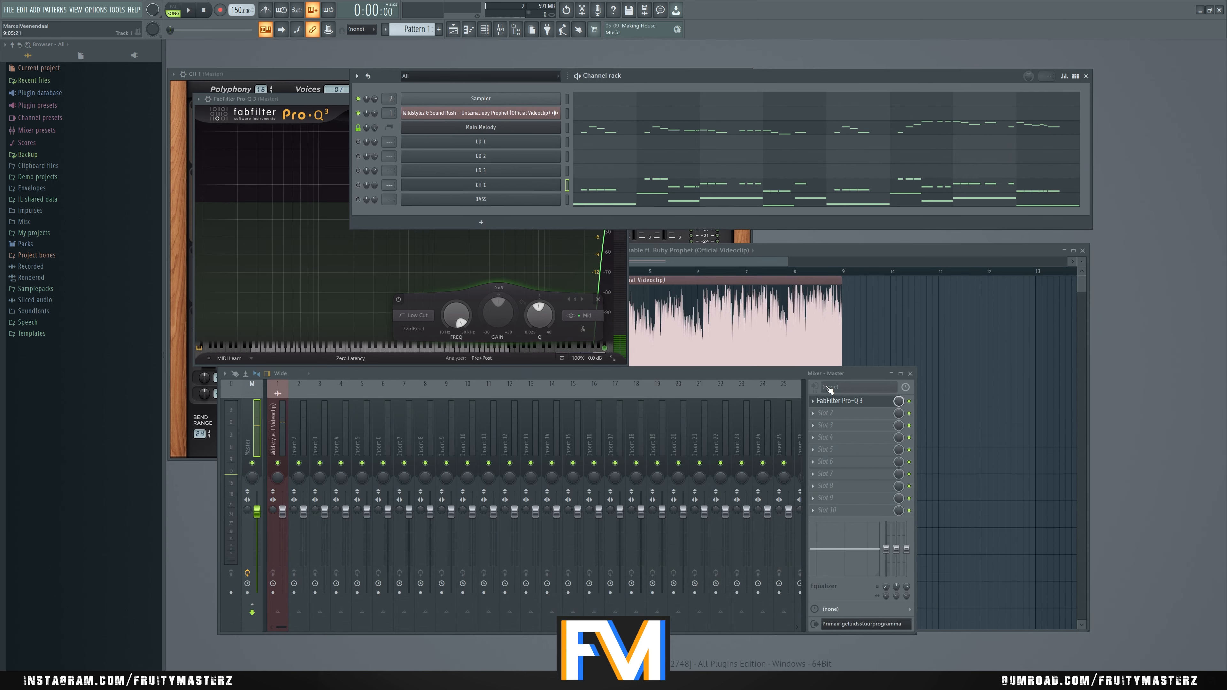
Step: Delete FabFilter Pro-Q 3 from the Master and play the arrangement briefly without it
click(813, 402)
click(827, 420)
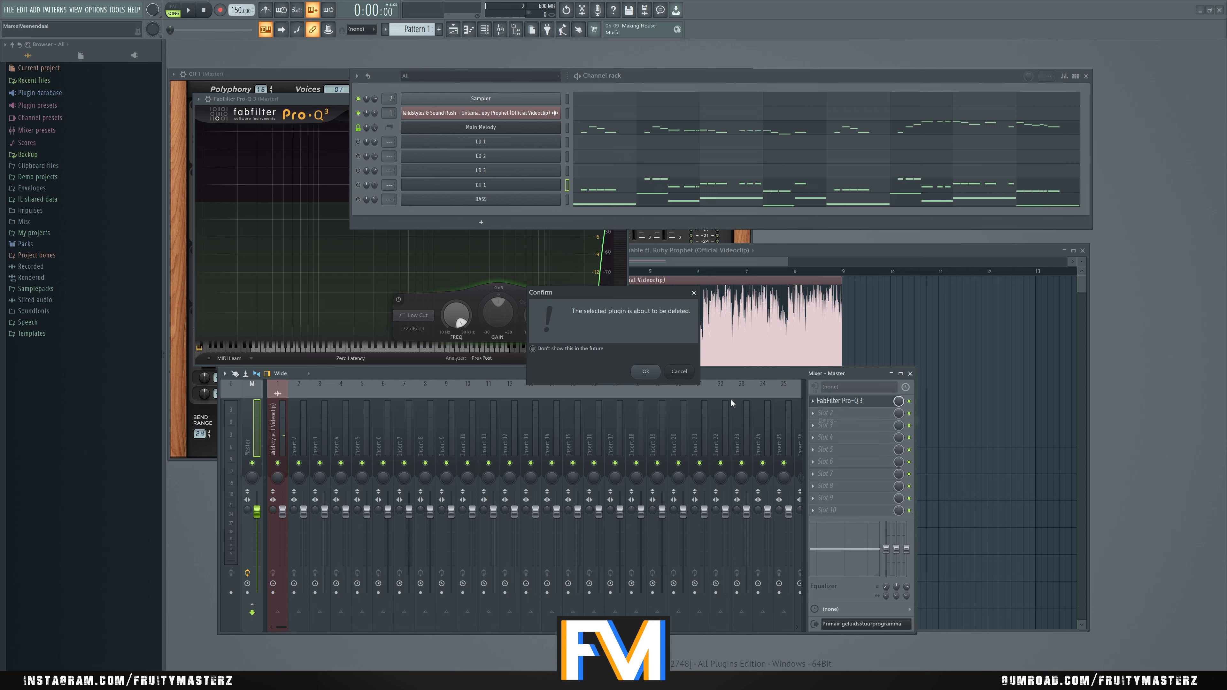
click(645, 371)
key(space)
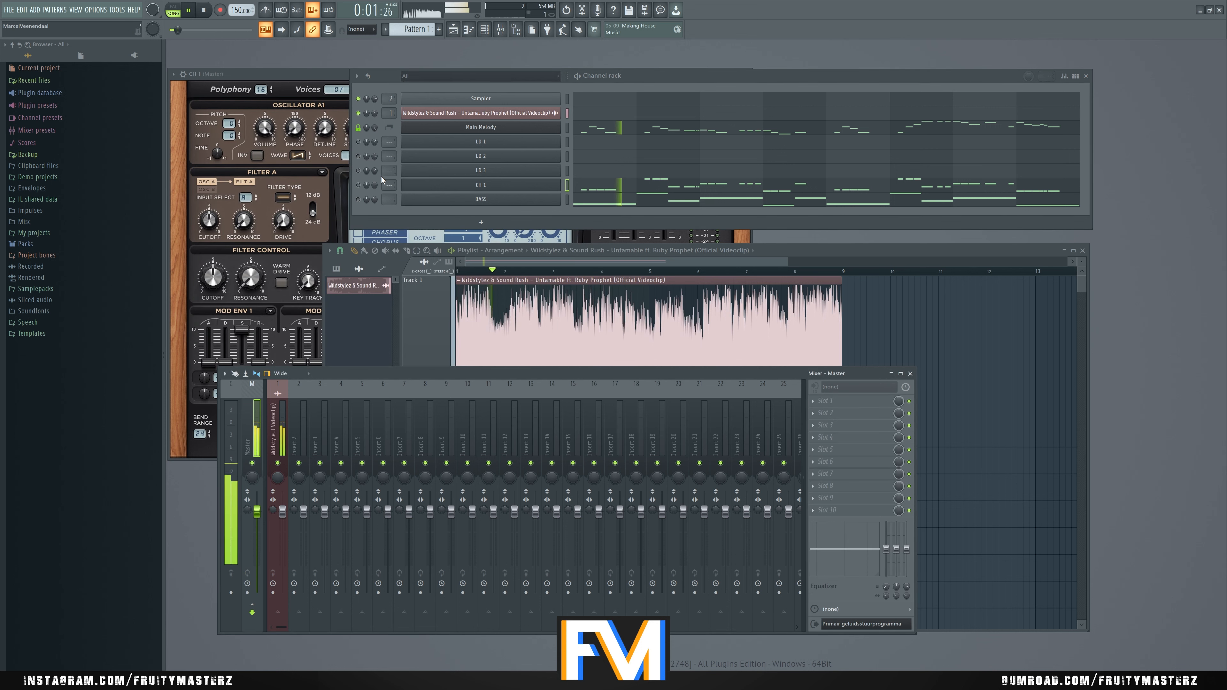
key(space)
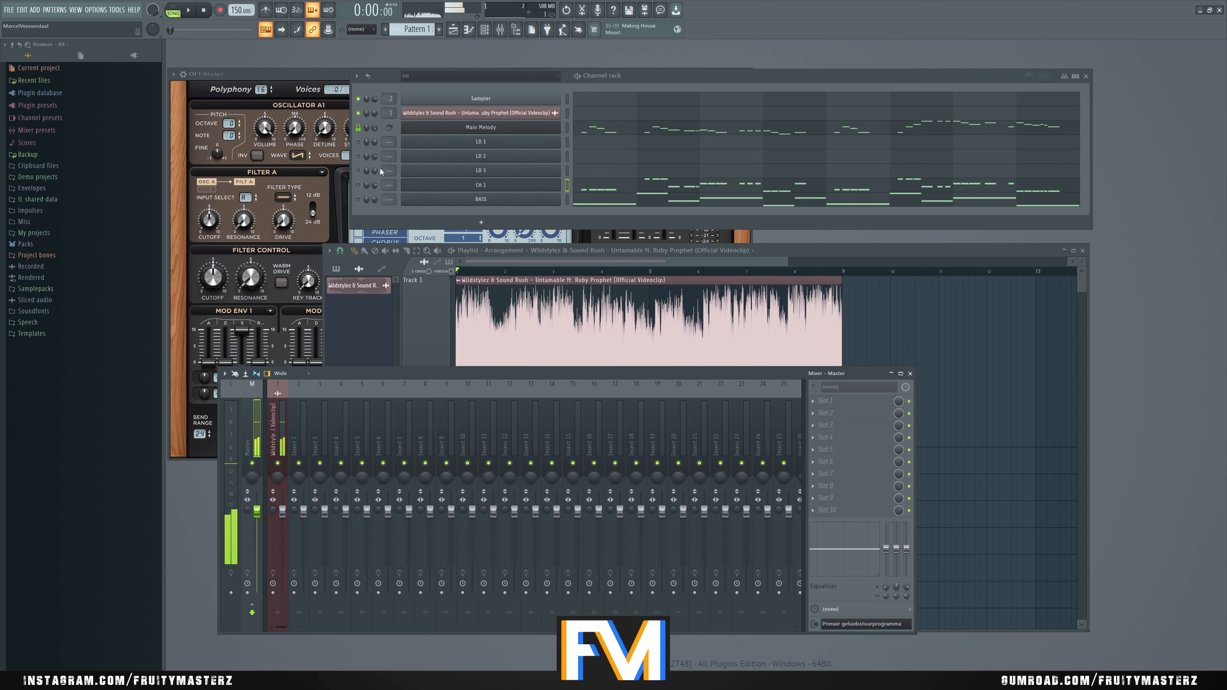
Step: Lower all CH 1 notes by two octaves, back onto the bass notes
key(F7)
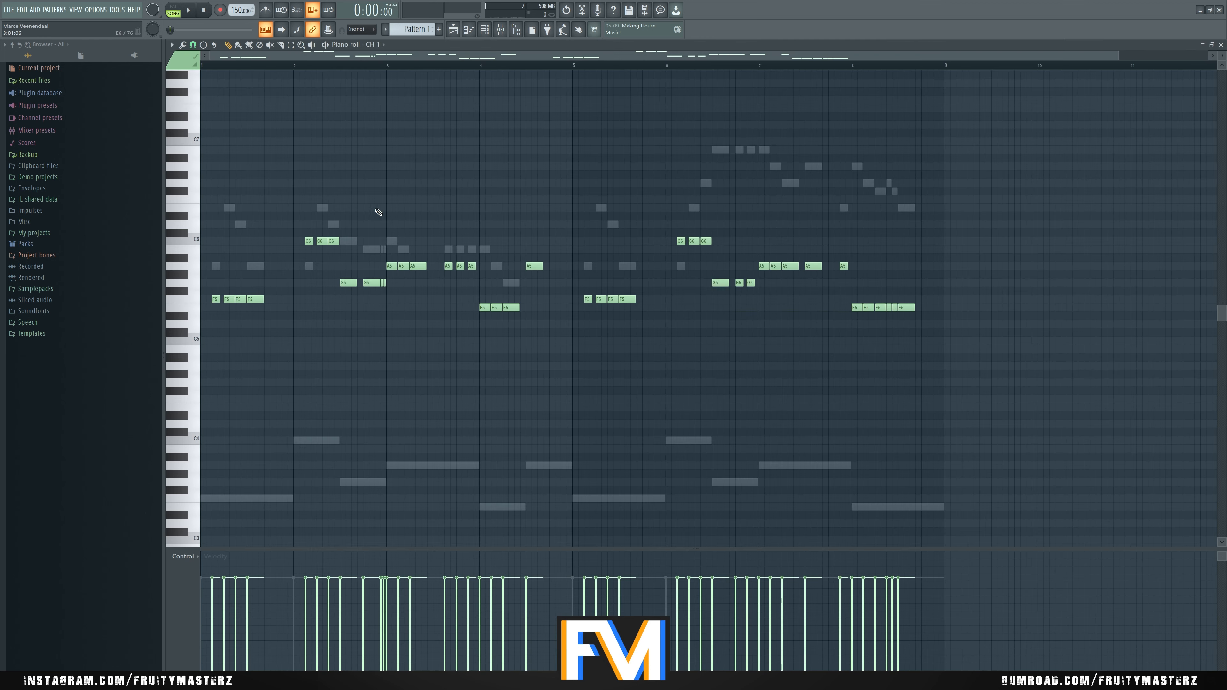
key(ctrl+a)
key(ctrl+Down)
key(ctrl+Down)
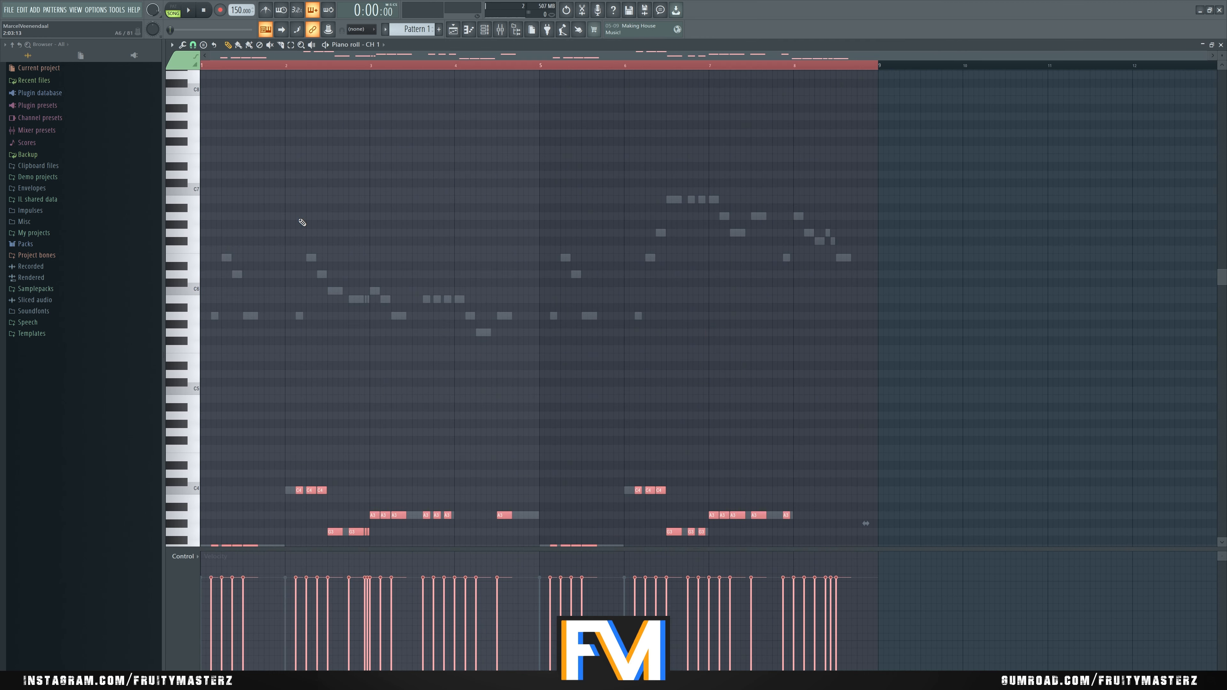
Step: Layer a copy of the main melody's notes above the bass-following notes in CH 1
scroll(261, 308, down, 2)
drag(250, 473, 269, 266)
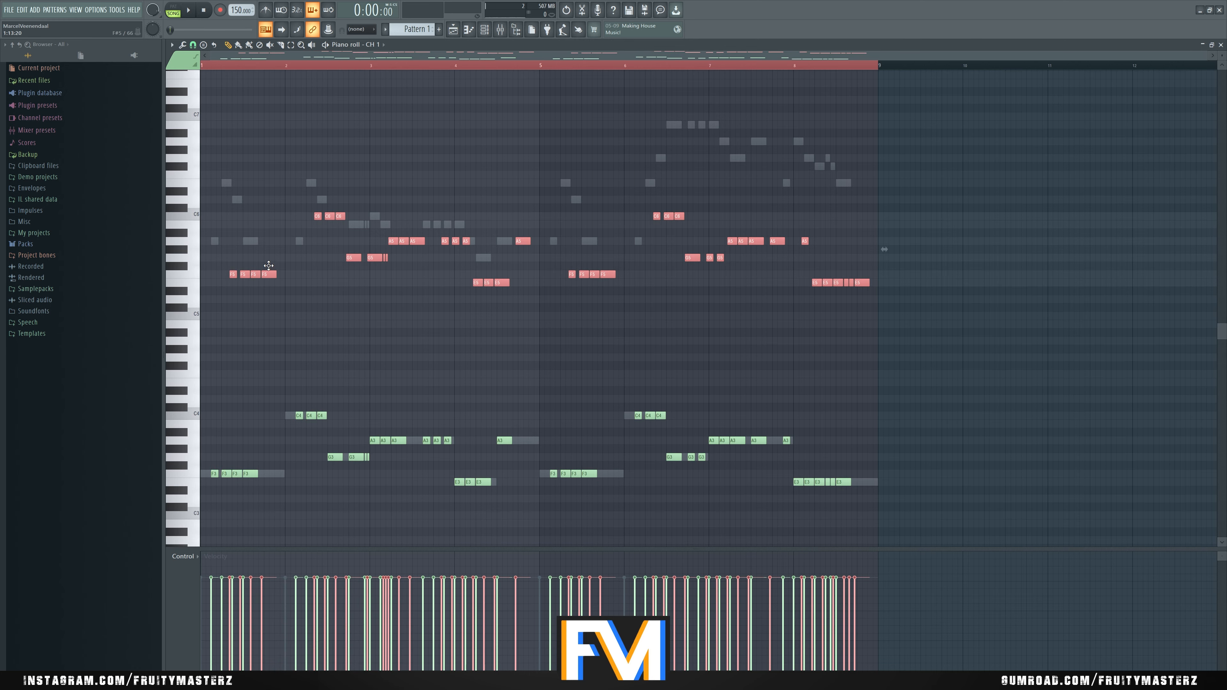
double_click(256, 242)
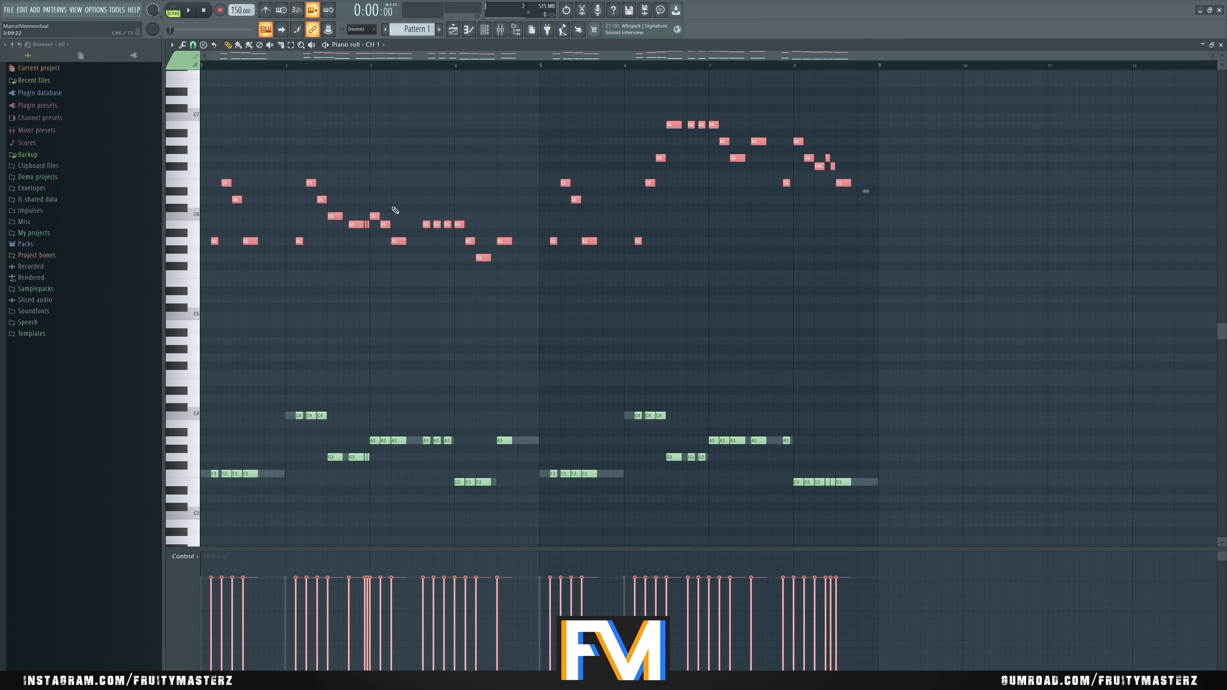
scroll(272, 202, up, 2)
drag(322, 56, 115, 92)
Step: Play the first bar to check the melody layered over the low notes in CH 1
key(space)
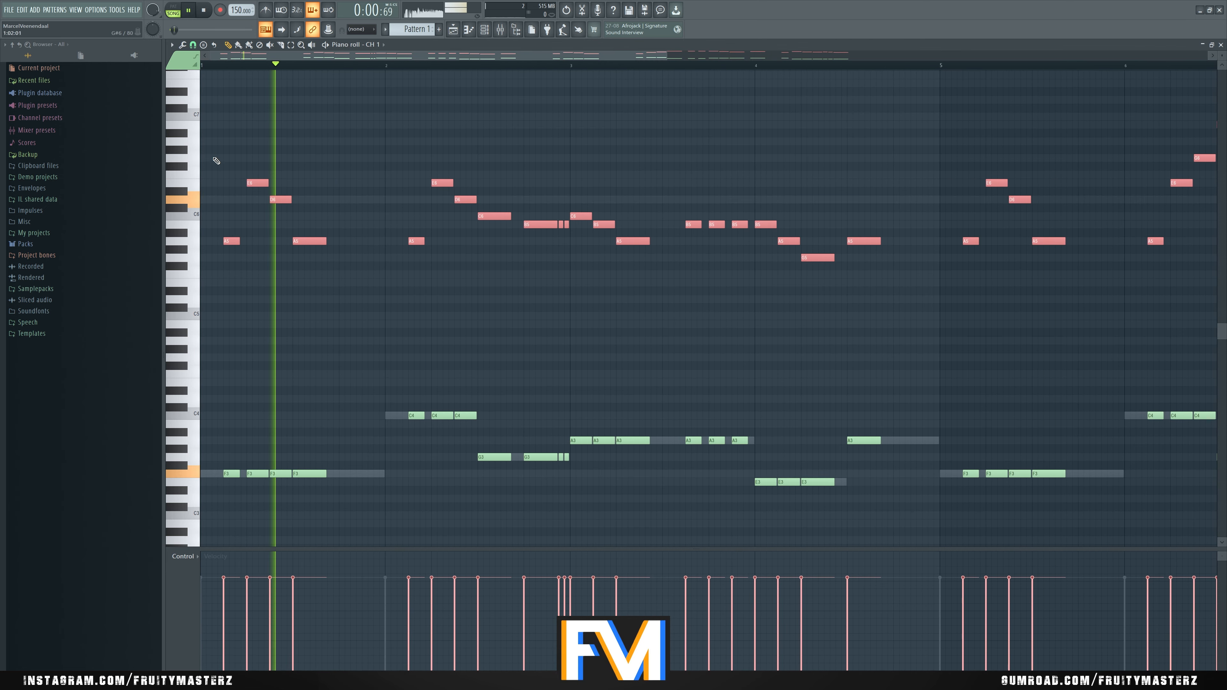
key(space)
key(space)
key(space)
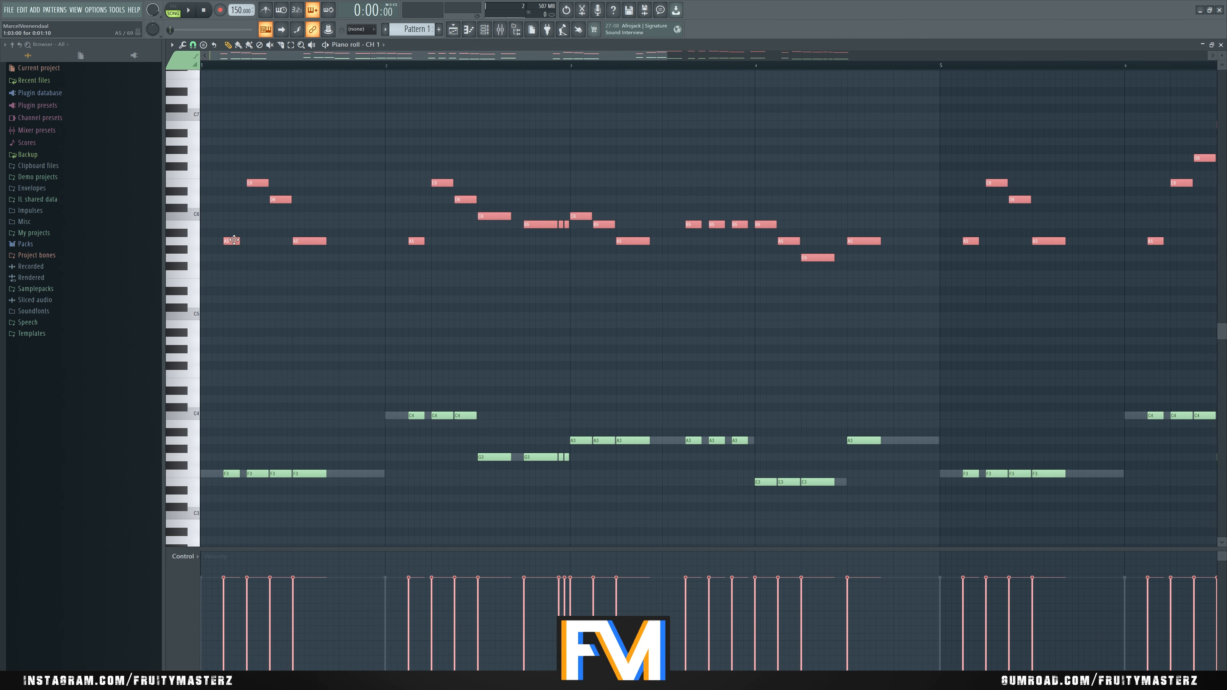
Step: Turn the CH 1 melody into three-note chords by layering copies four and nine semitones lower
drag(234, 241, 233, 316)
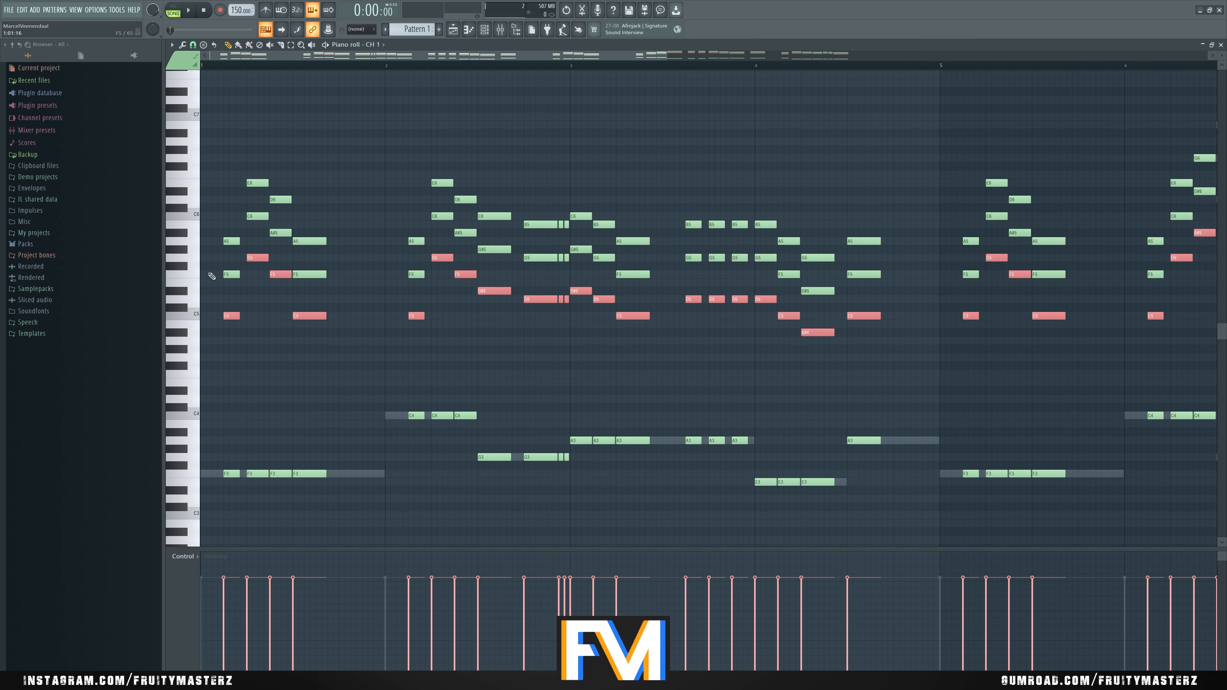
ctrl+click(247, 292)
scroll(247, 291, down, 2)
scroll(270, 275, down, 2)
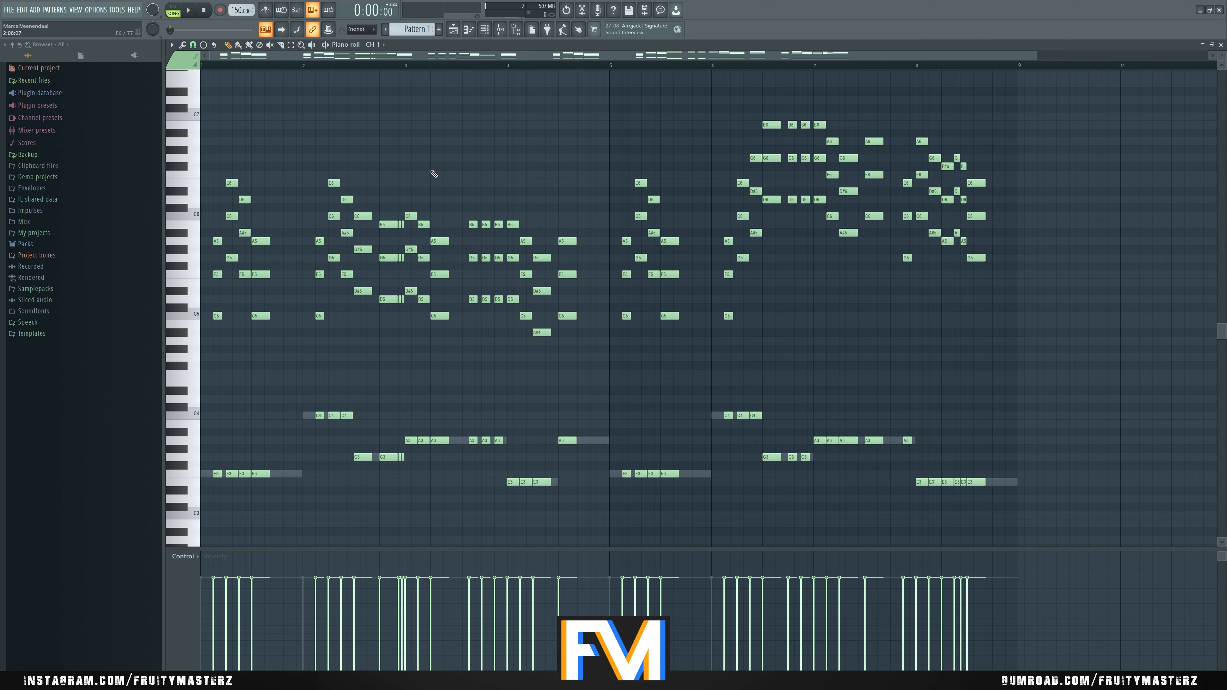
scroll(198, 300, up, 5)
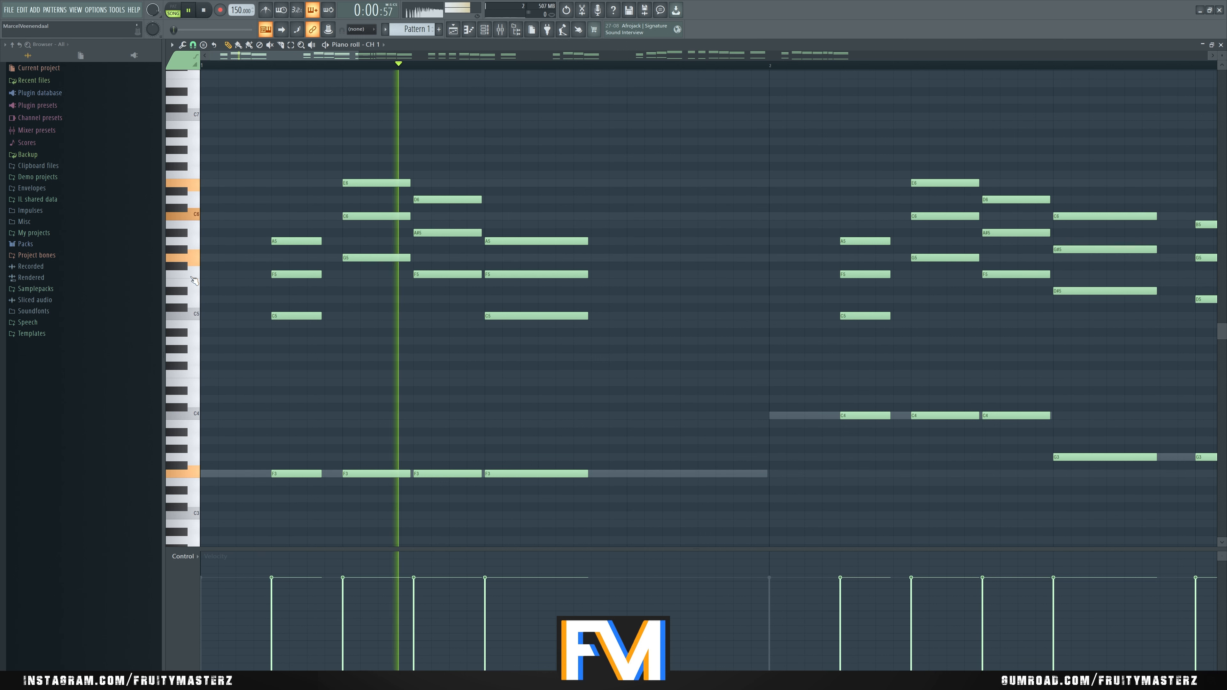
Step: Set the lowest note of bar 1's second chord and the middle note of its third chord to A5, checking by playback
key(space)
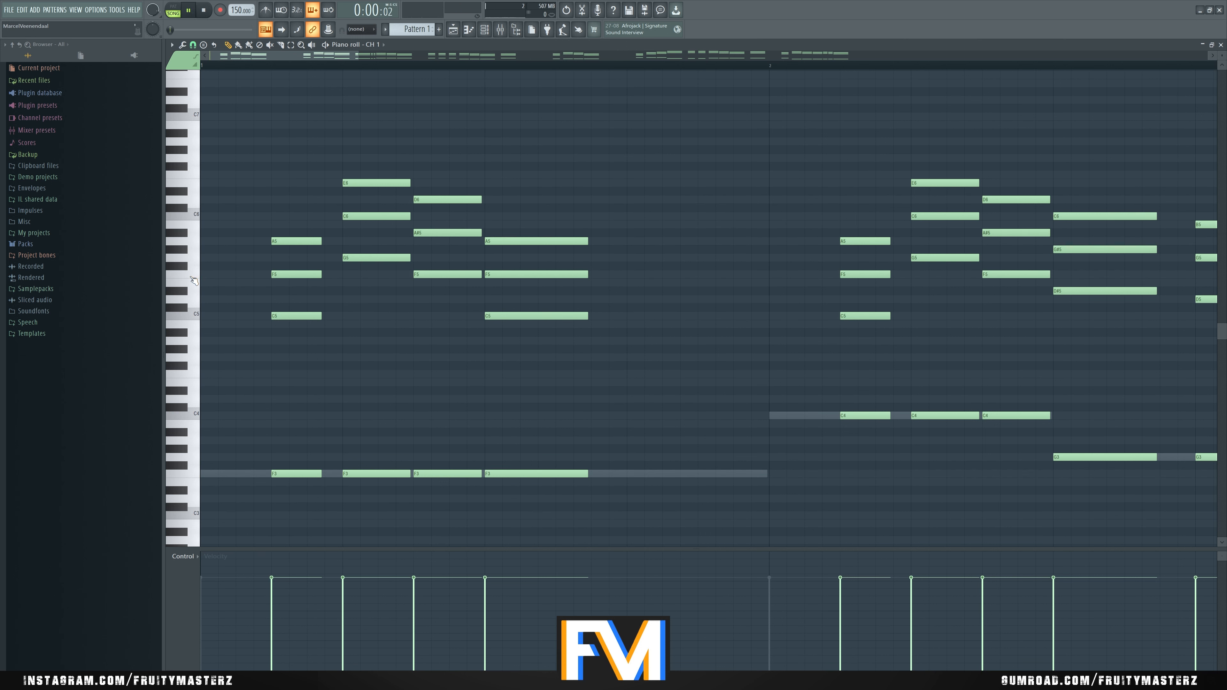
key(space)
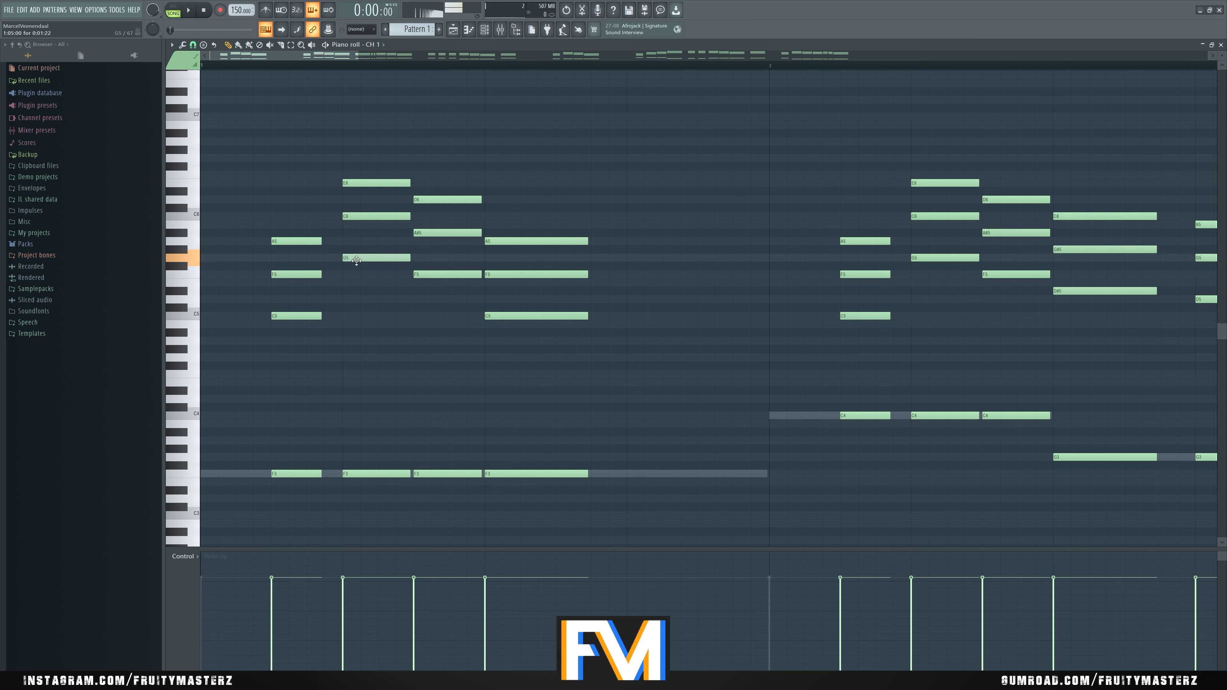
drag(356, 261, 363, 239)
key(space)
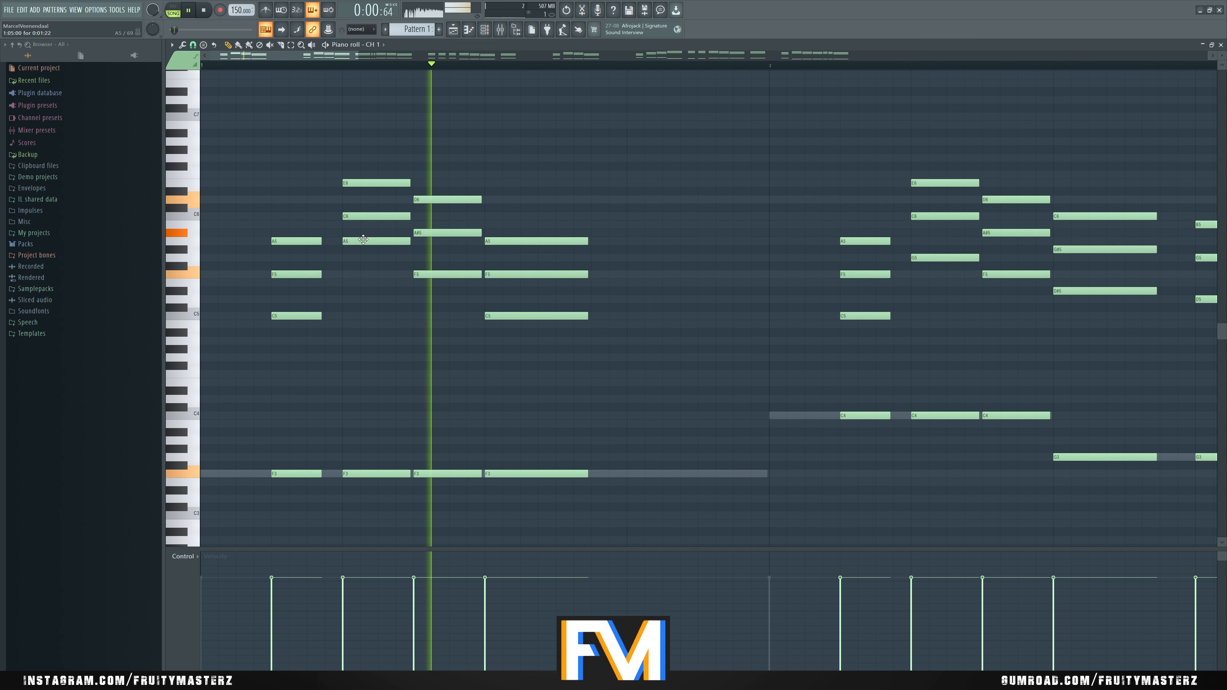
key(space)
drag(435, 232, 435, 244)
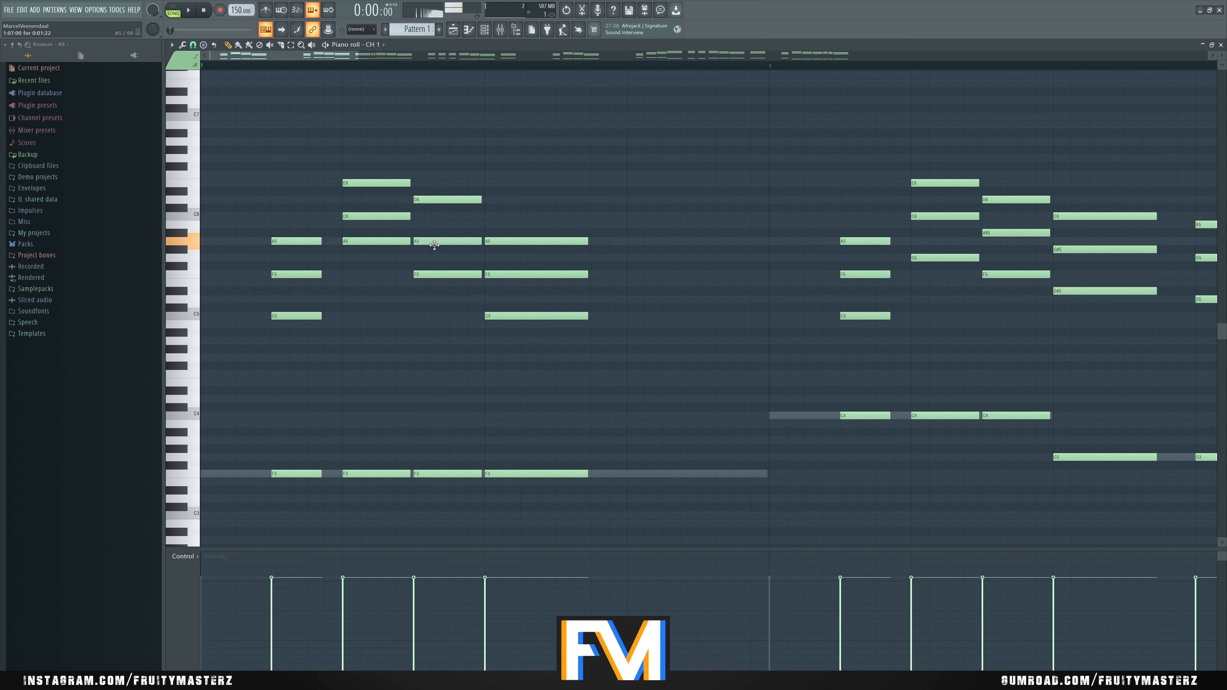
key(space)
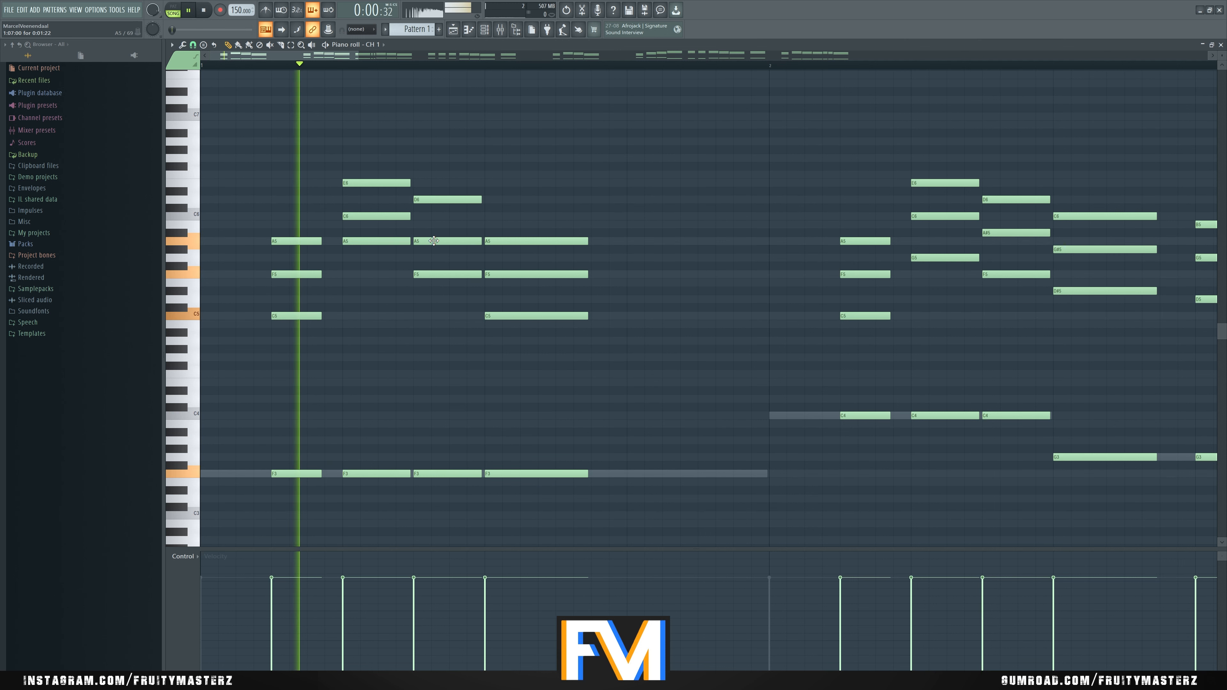
key(space)
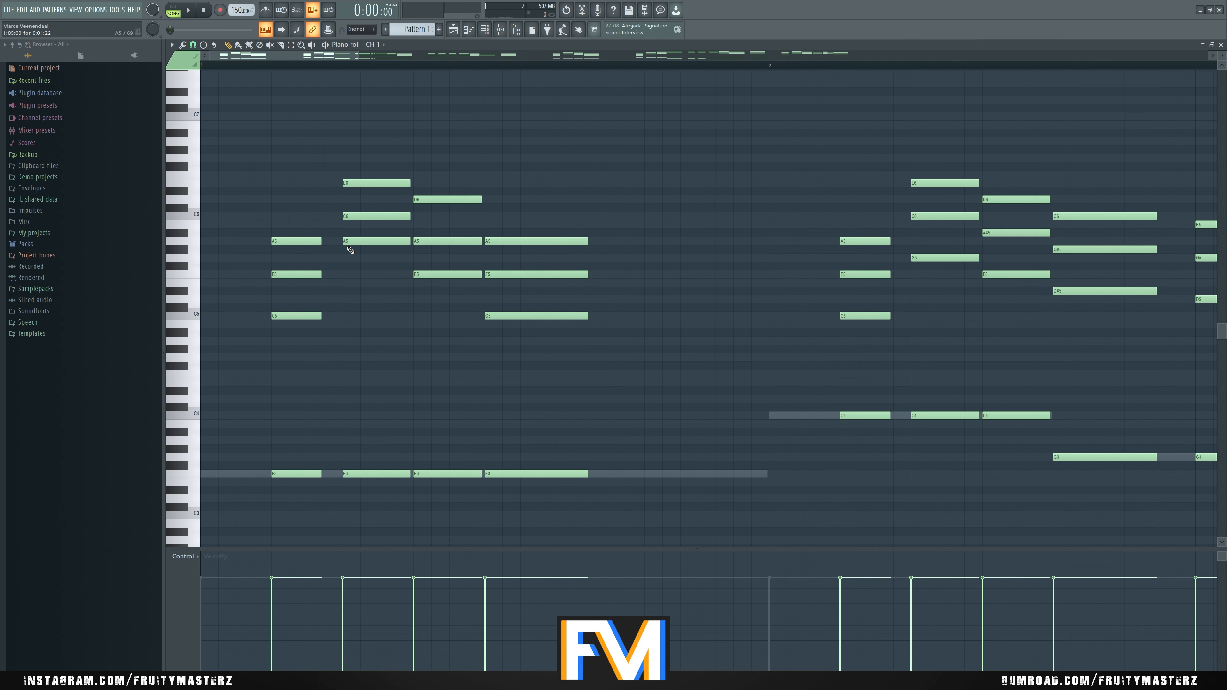
Step: Try extra notes around the second and third chords of bar 1, removing each one
mouse_move(333, 310)
mouse_down()
mouse_move(340, 319)
mouse_move(344, 252)
mouse_move(364, 272)
mouse_up()
right_click(364, 272)
click(439, 309)
right_click(444, 310)
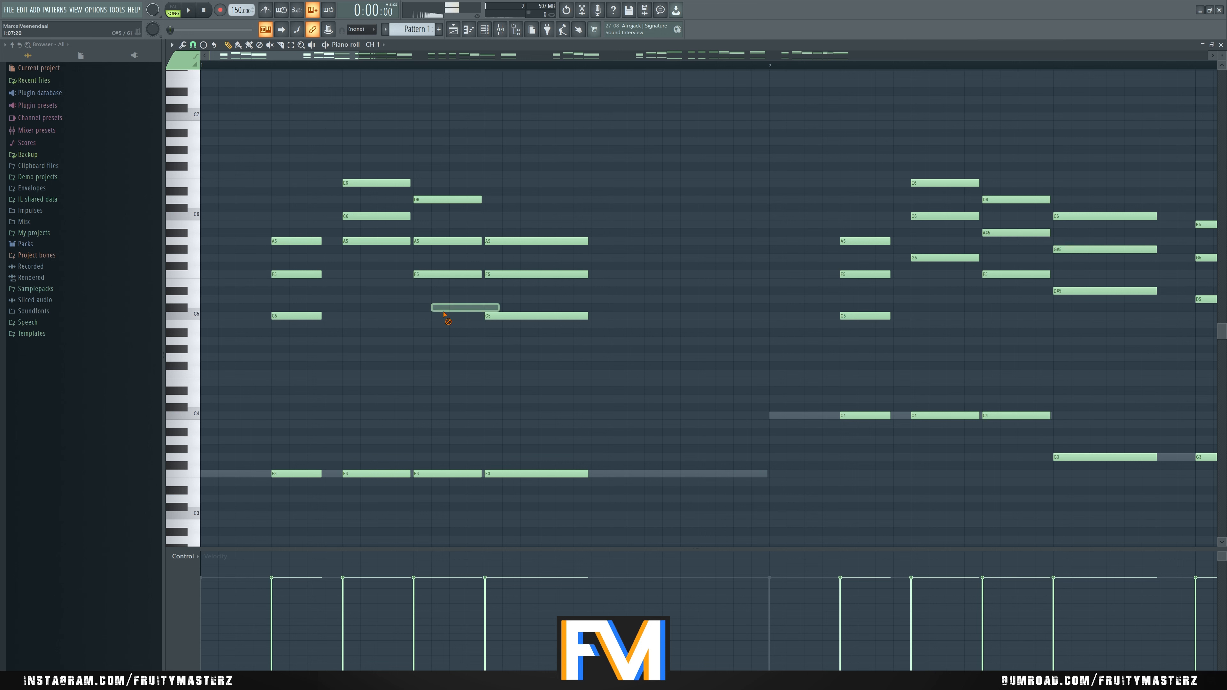
click(358, 274)
right_click(362, 274)
click(326, 217)
right_click(329, 216)
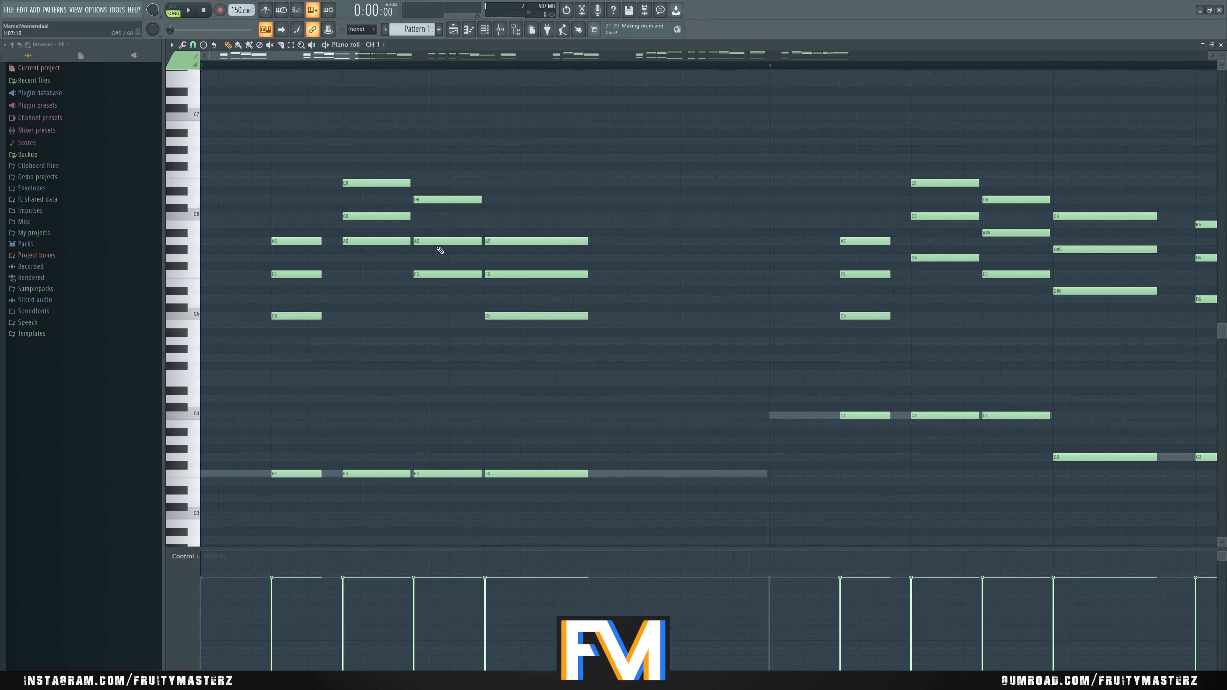
Step: Play the first bar to check the adjusted chords
key(space)
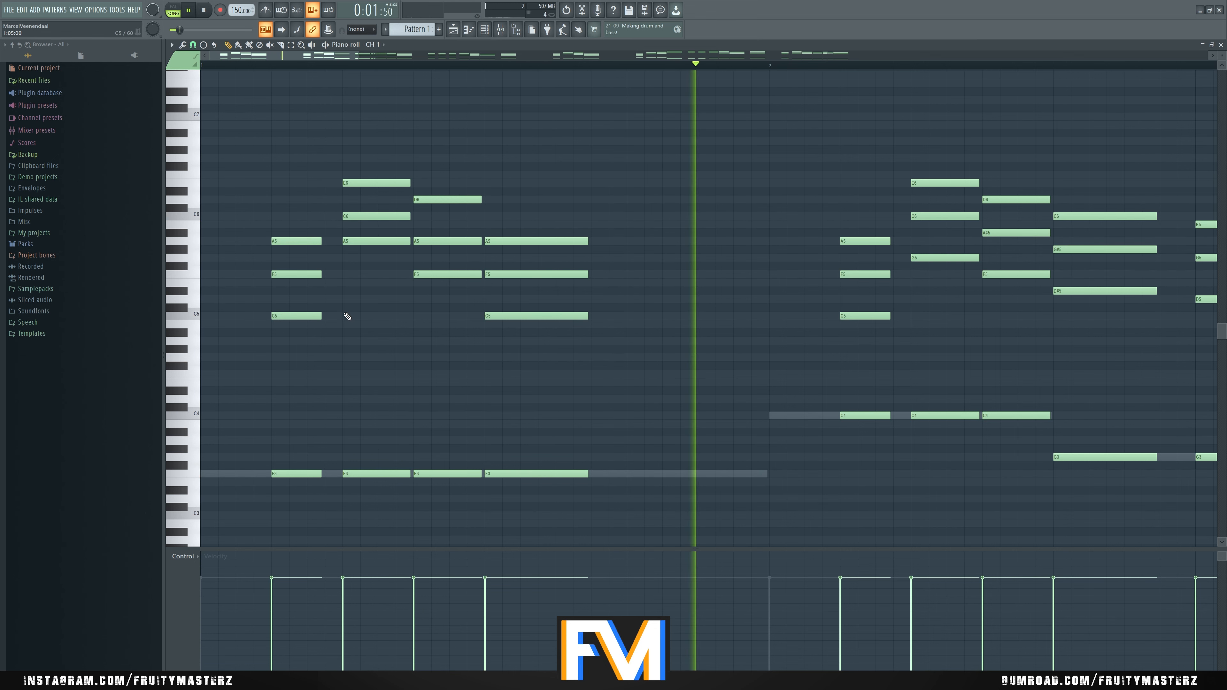
key(space)
scroll(518, 290, down, 3)
key(space)
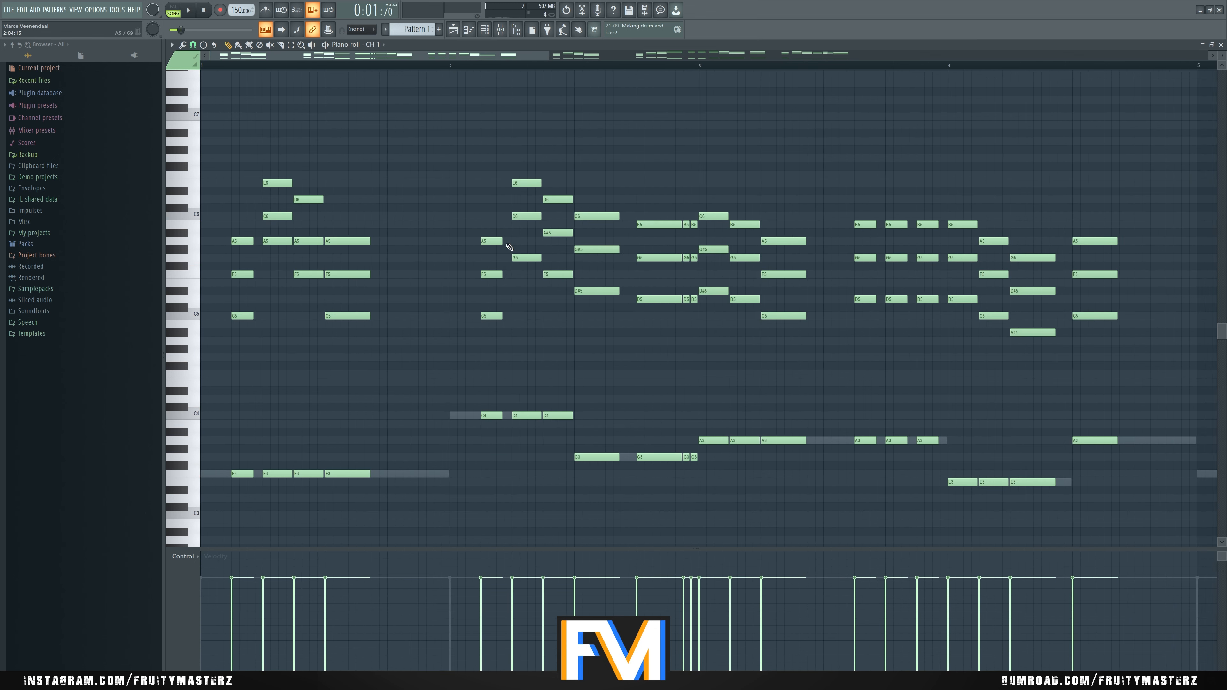
Step: Lower the middle note of bar 2's first chord to E5
mouse_move(438, 415)
mouse_down()
mouse_move(474, 273)
mouse_move(507, 282)
mouse_move(483, 282)
mouse_move(493, 273)
mouse_up()
mouse_move(449, 415)
mouse_down()
mouse_move(472, 310)
mouse_move(469, 240)
mouse_move(468, 286)
mouse_move(481, 285)
mouse_up()
mouse_move(543, 447)
mouse_down()
mouse_move(579, 300)
mouse_move(584, 357)
mouse_up()
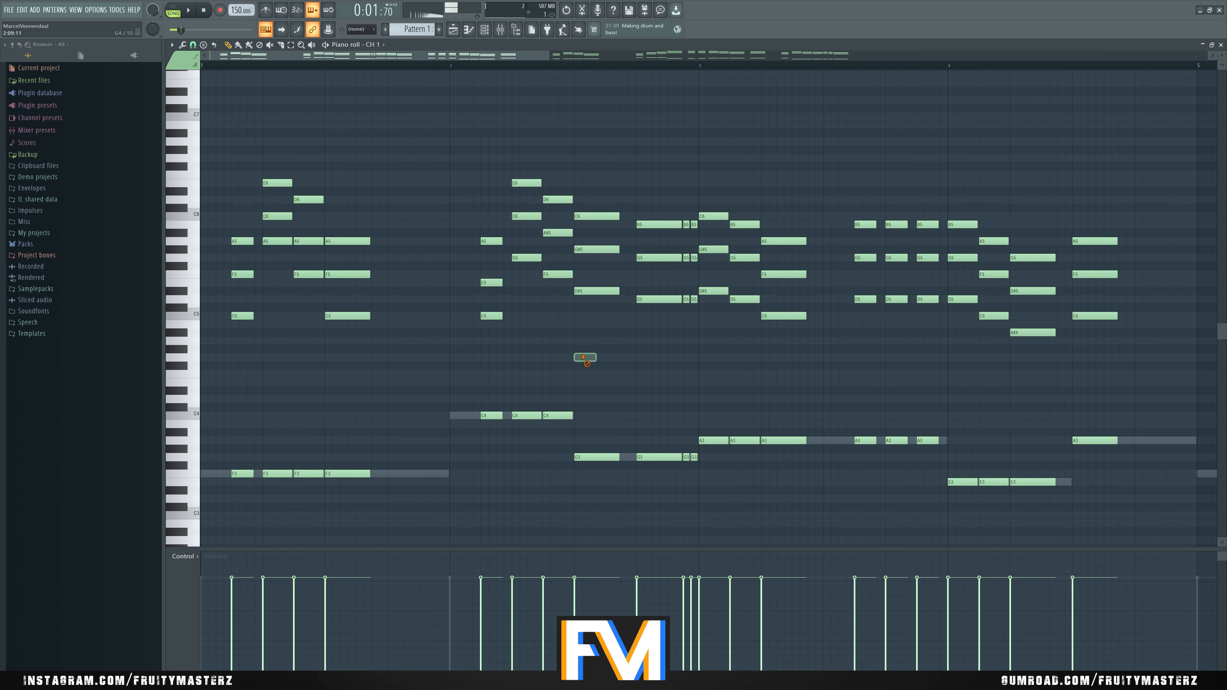
Step: Try an additional G5 note in the fourth chord of bar 2
drag(552, 450, 578, 255)
right_click(592, 255)
key(ctrl+z)
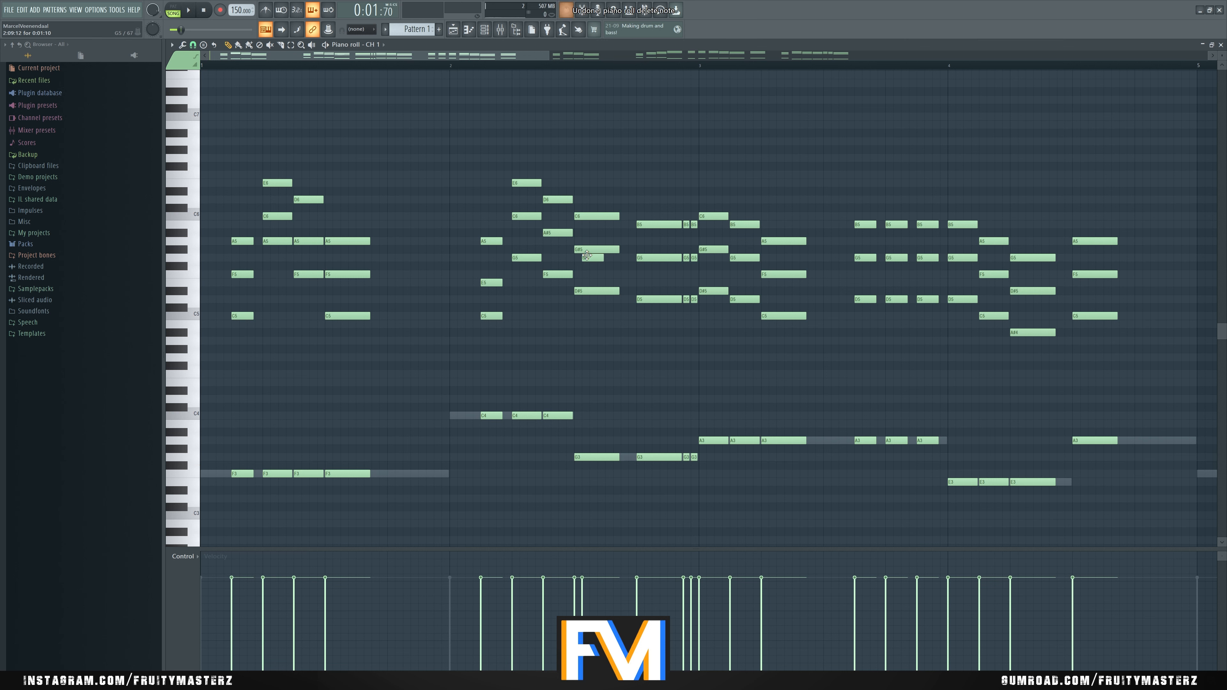
right_click(592, 257)
click(593, 255)
right_click(593, 256)
Step: Set the two lower notes of bar 2's fourth chord to G5 and E5, checking them by playback
key(space)
key(space)
key(space)
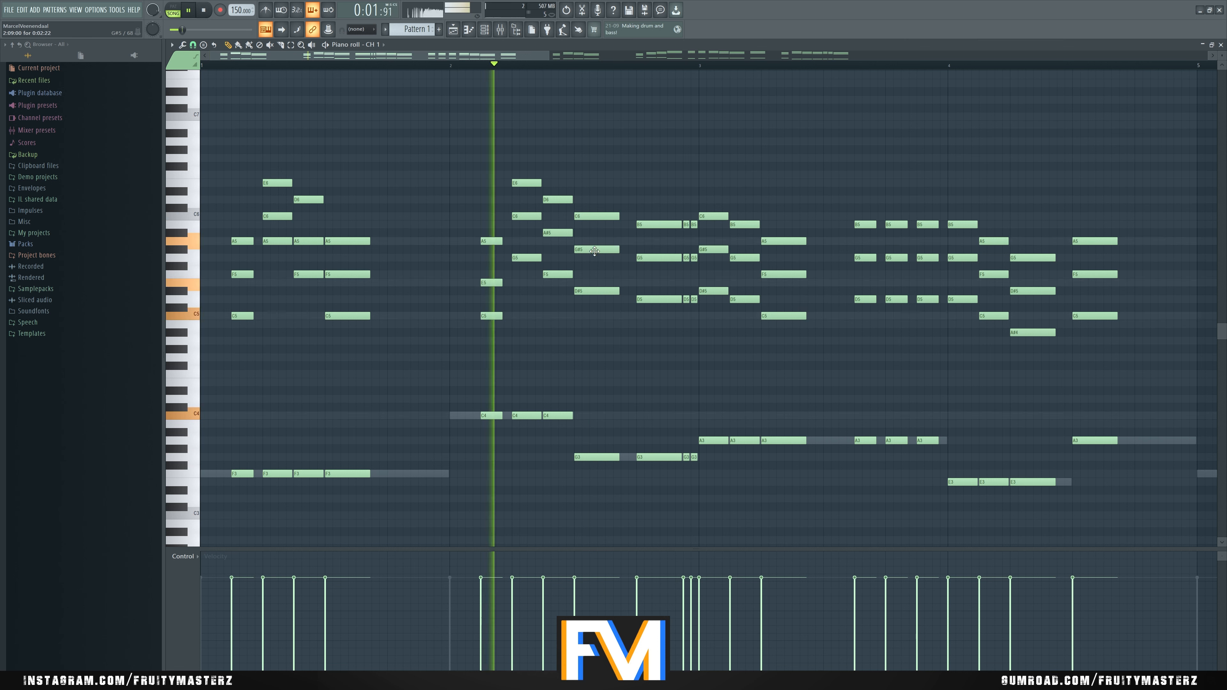
drag(595, 251, 582, 289)
key(space)
key(space)
key(space)
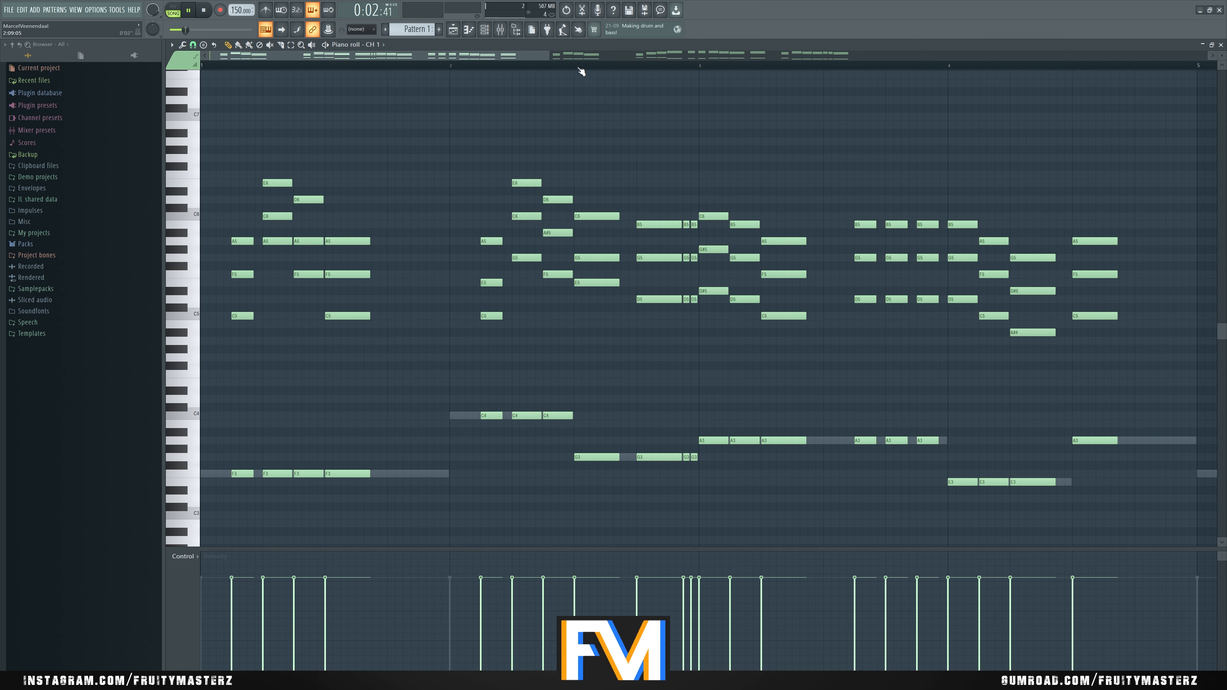
Step: Lower the bottom note of bar 2's fourth chord to D5 and play the change
drag(591, 258, 593, 306)
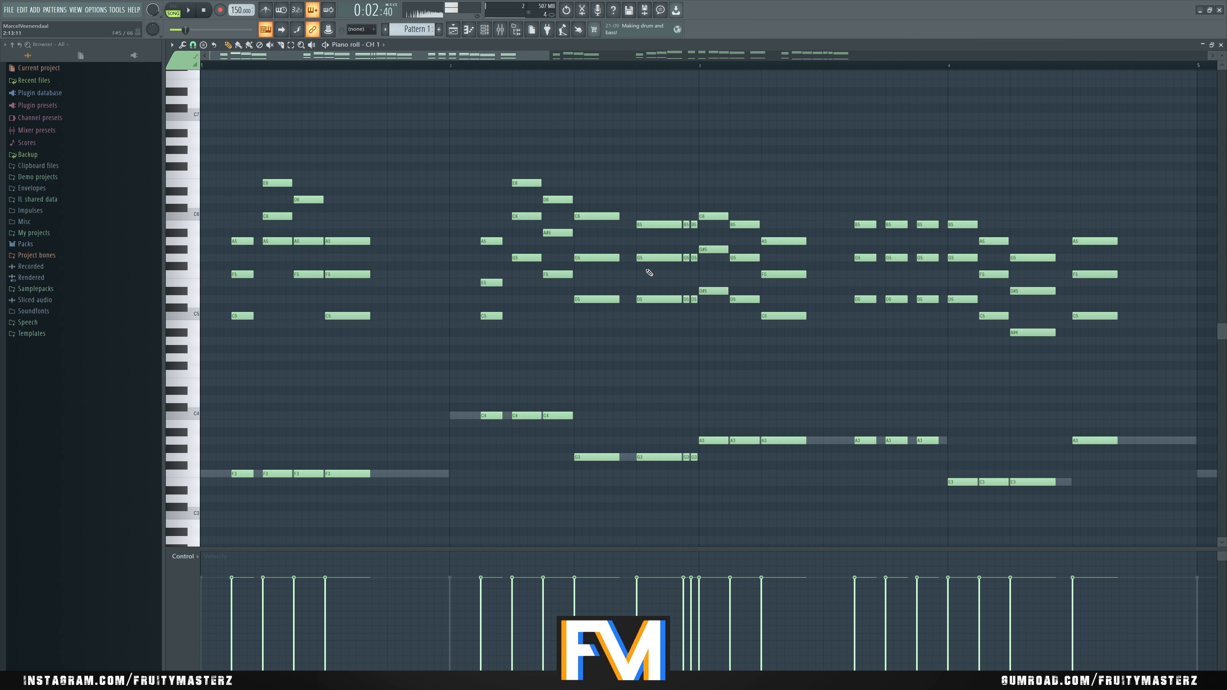
key(space)
key(space)
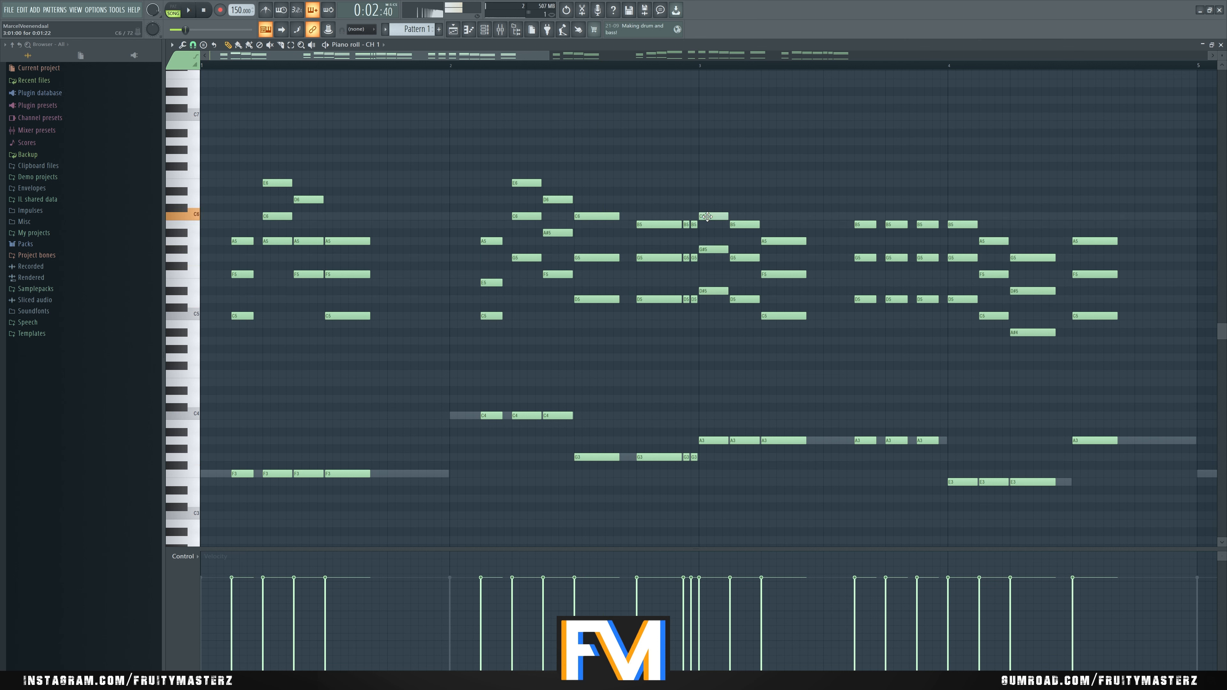
Step: Set the lower notes of bar 3's first chord to A5 and E5, and the middle note of its third chord to E5
drag(712, 249, 713, 241)
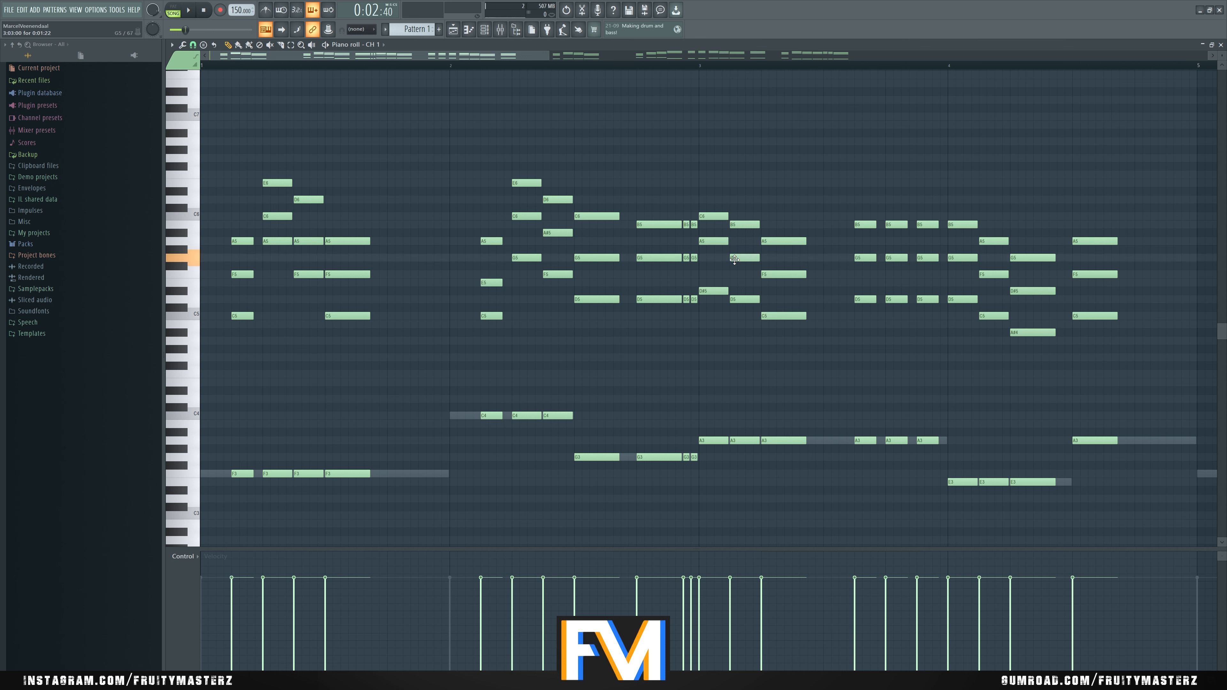
drag(770, 274, 715, 291)
key(space)
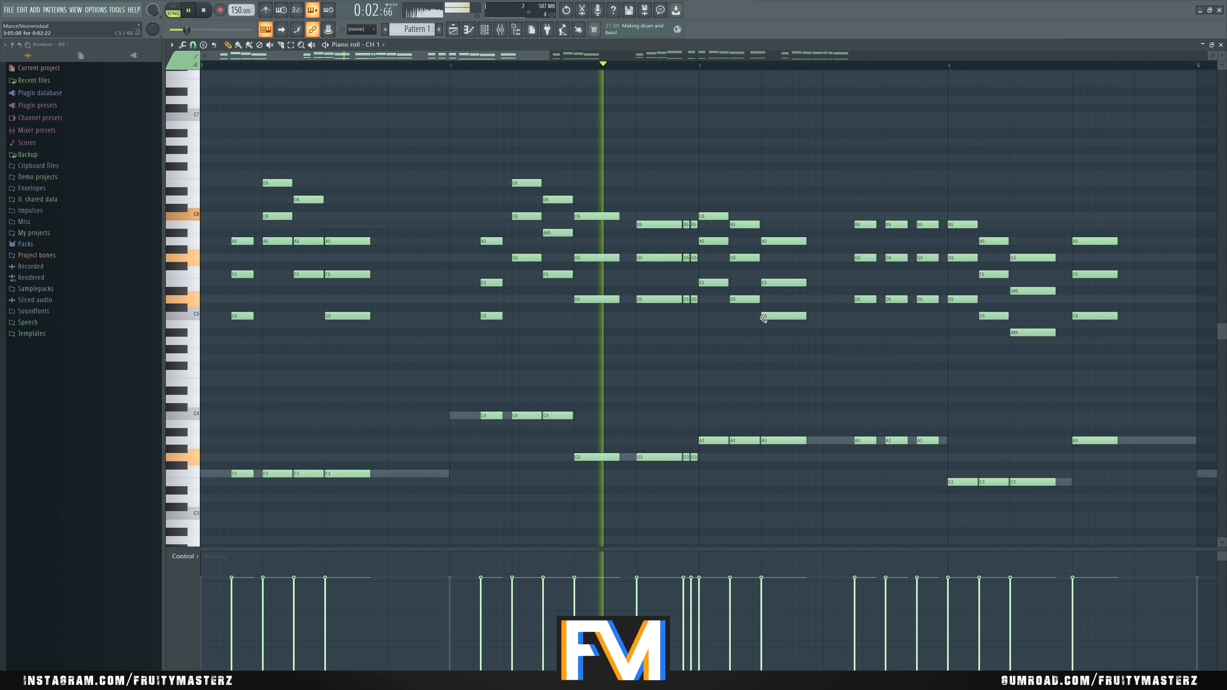
key(space)
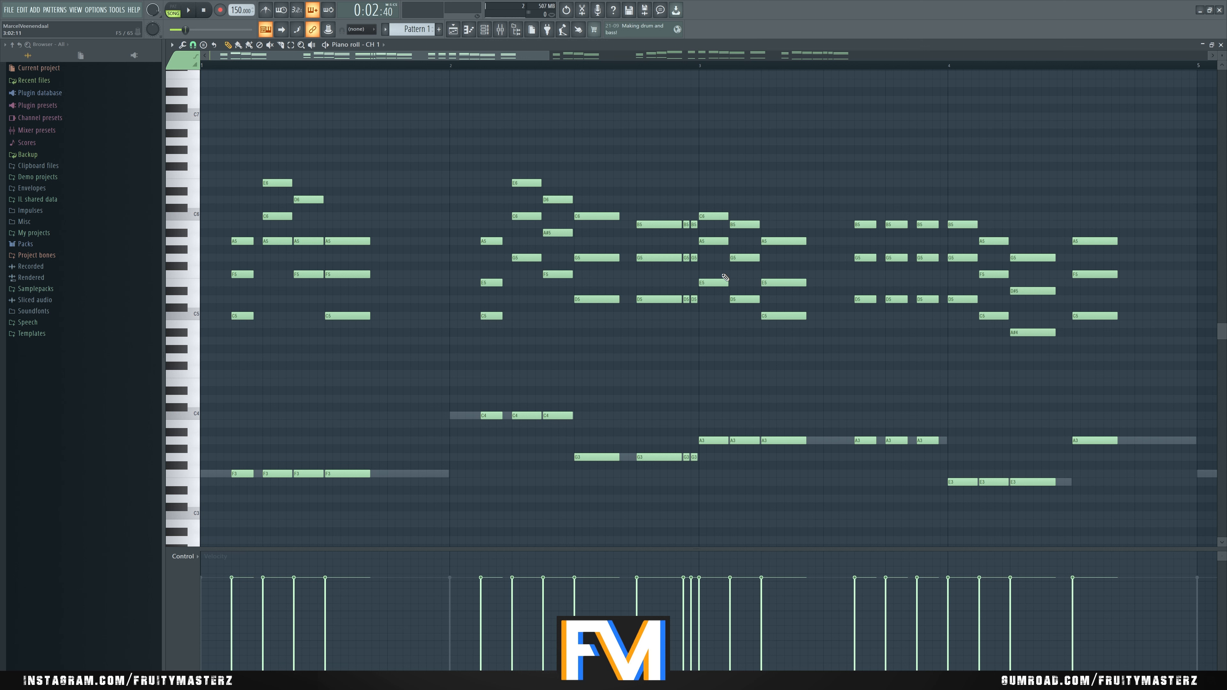
Step: Play the chords from the start of the pattern
drag(310, 67, 193, 90)
key(space)
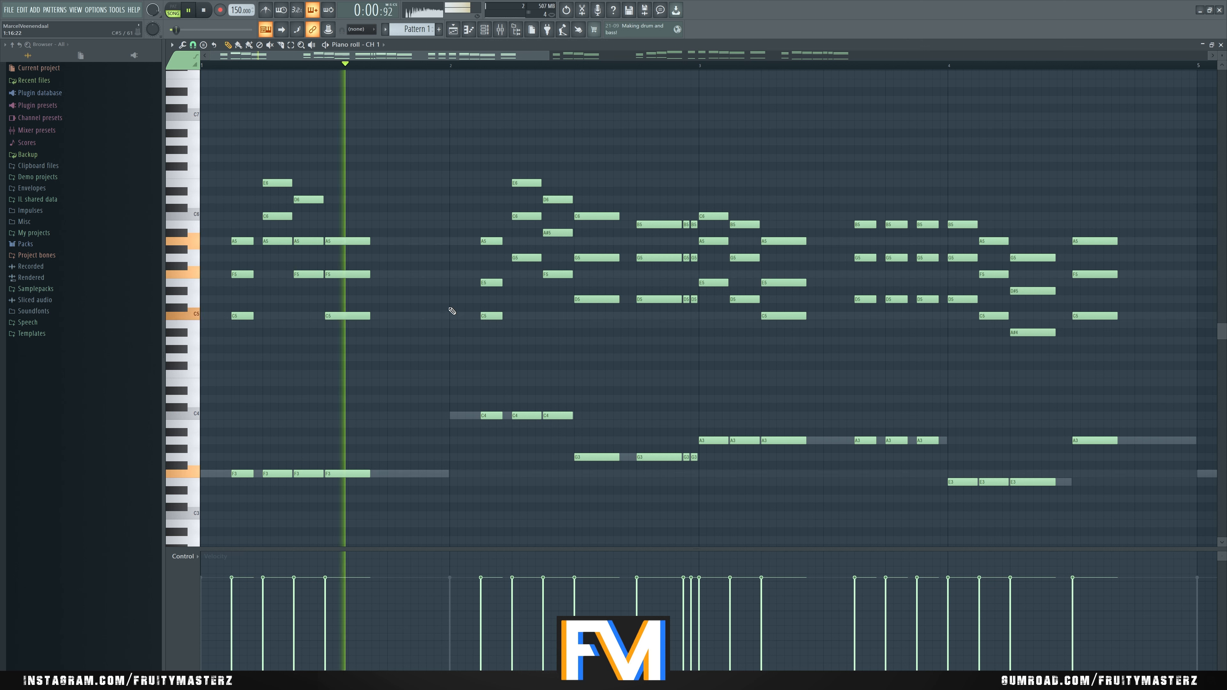
key(space)
Step: Try an additional low note under the second chord of bar 1
drag(266, 322, 292, 319)
right_click(293, 319)
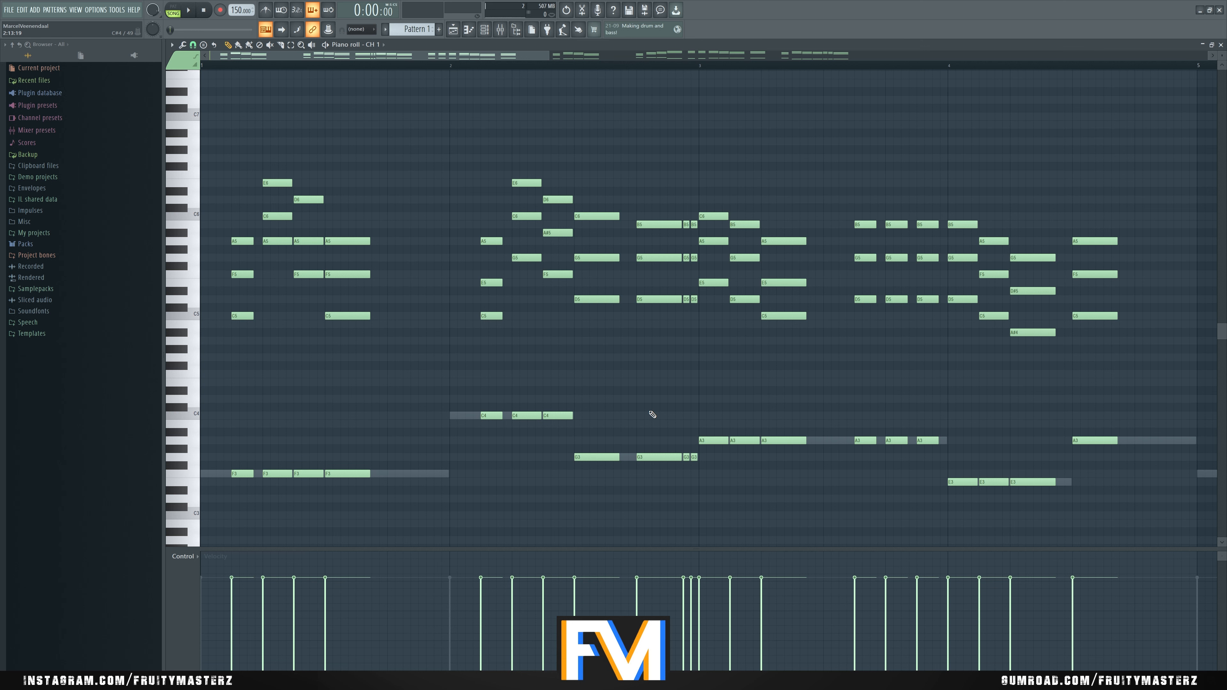
click(247, 273)
key(space)
key(space)
click(272, 317)
right_click(272, 317)
Step: Replace the A5 in bar 1's second chord with G5, comparing both versions by playback
drag(265, 270, 281, 259)
right_click(270, 258)
key(space)
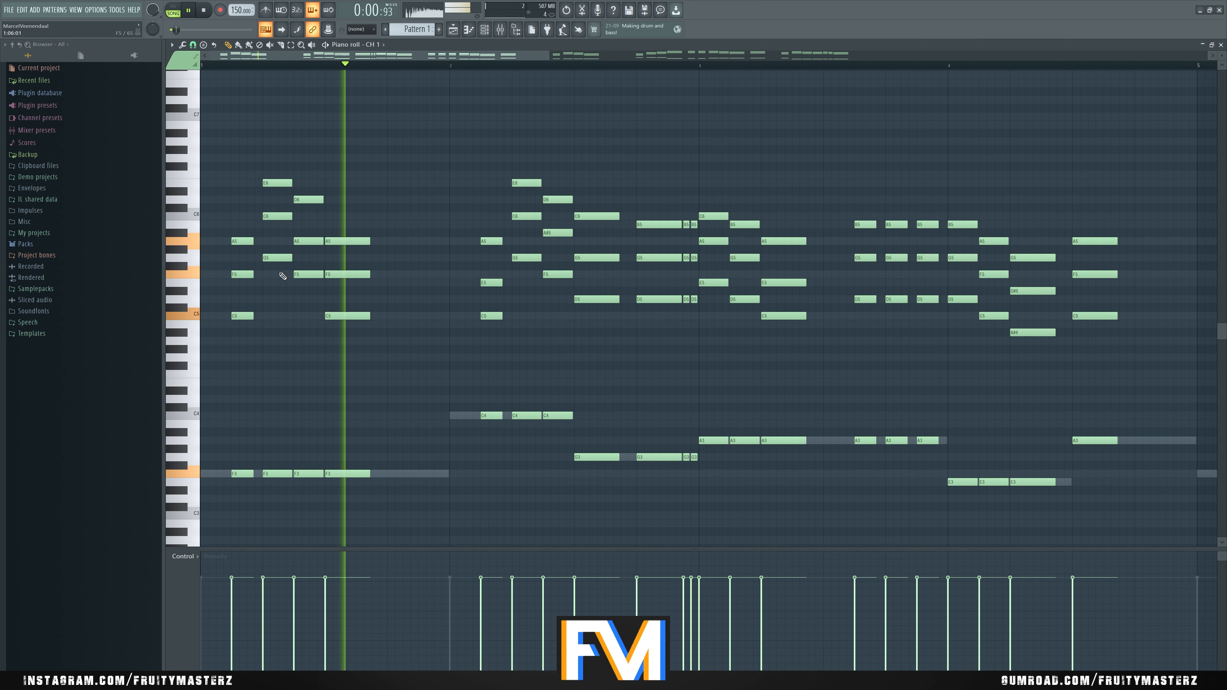
key(space)
key(ctrl+z)
key(space)
key(space)
key(ctrl+z)
key(space)
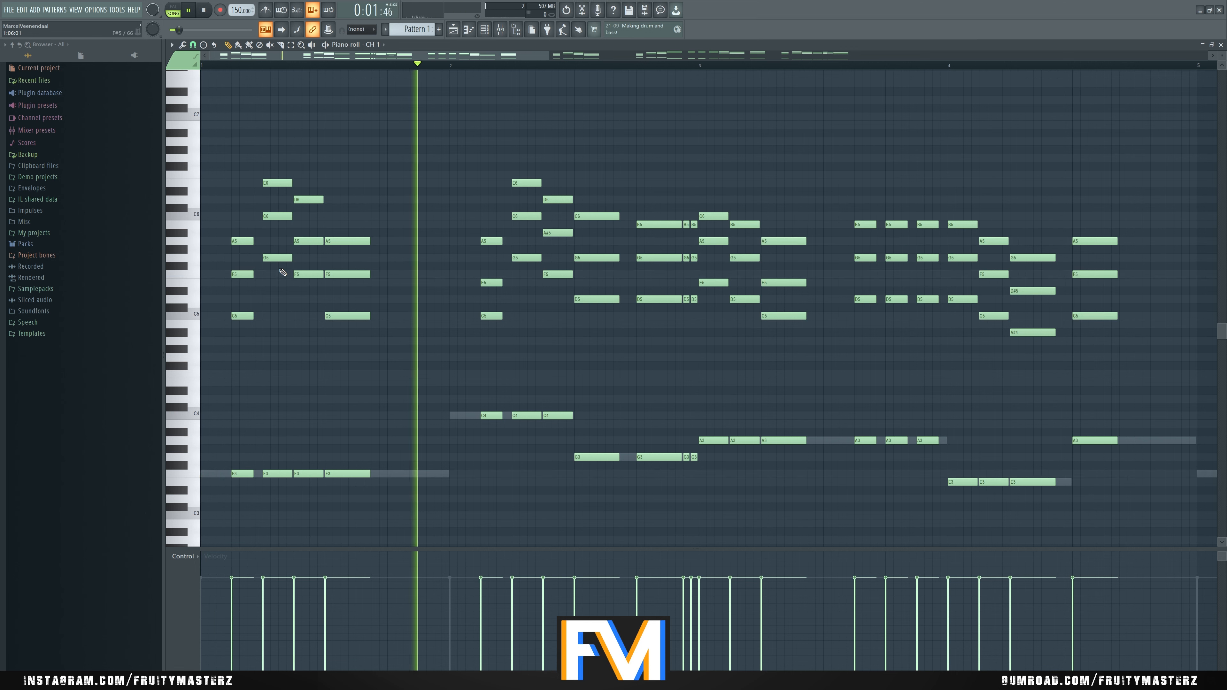
key(space)
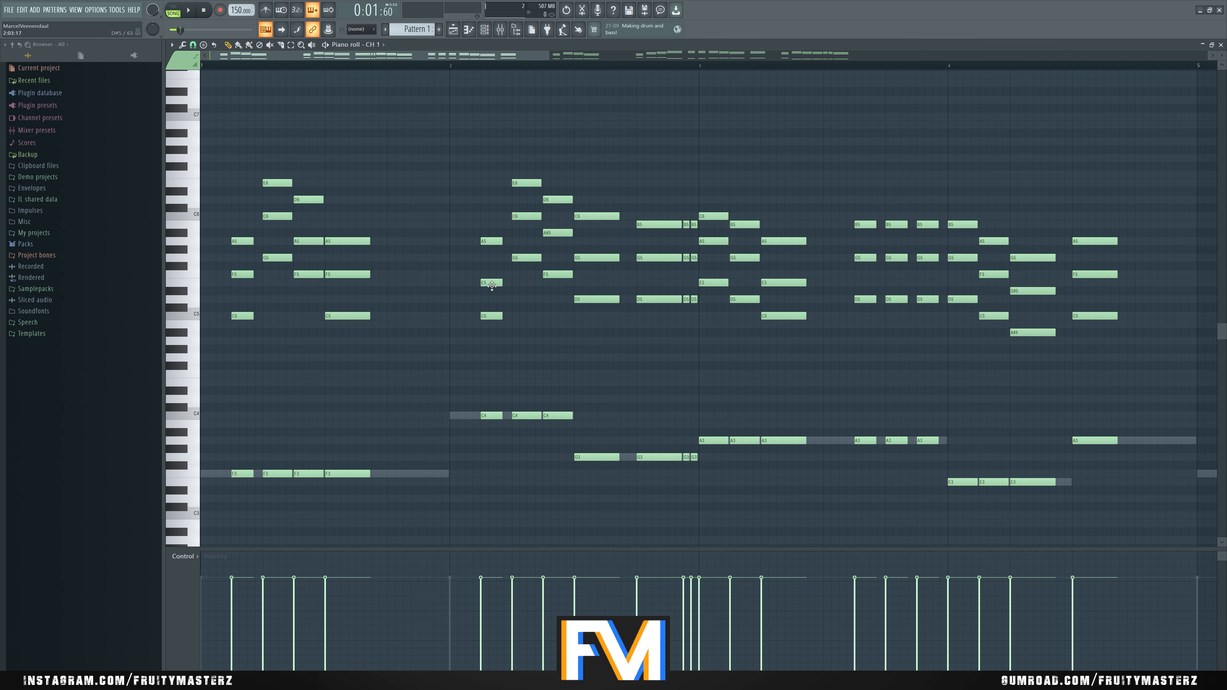
Step: Try removing the C5 from bar 2's first chord, and try an added G5 in the same chord
mouse_move(492, 286)
mouse_down()
mouse_move(492, 309)
mouse_move(492, 272)
mouse_move(492, 284)
mouse_up()
key(space)
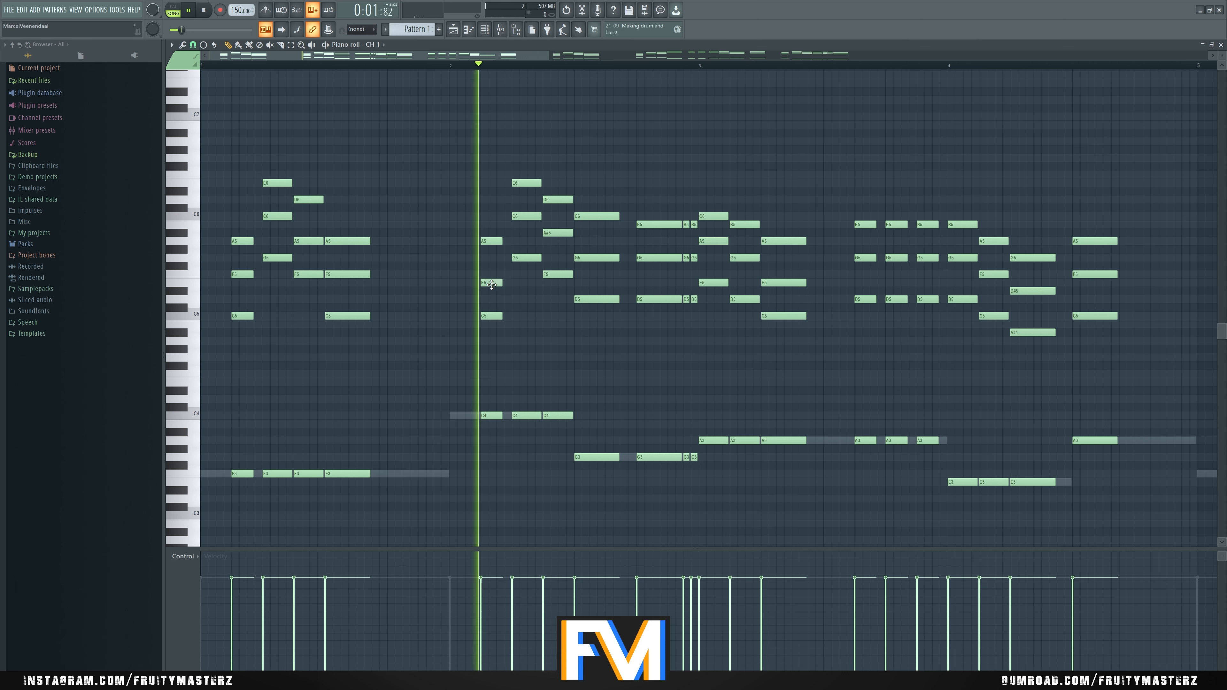
key(space)
right_click(490, 317)
key(ctrl+z)
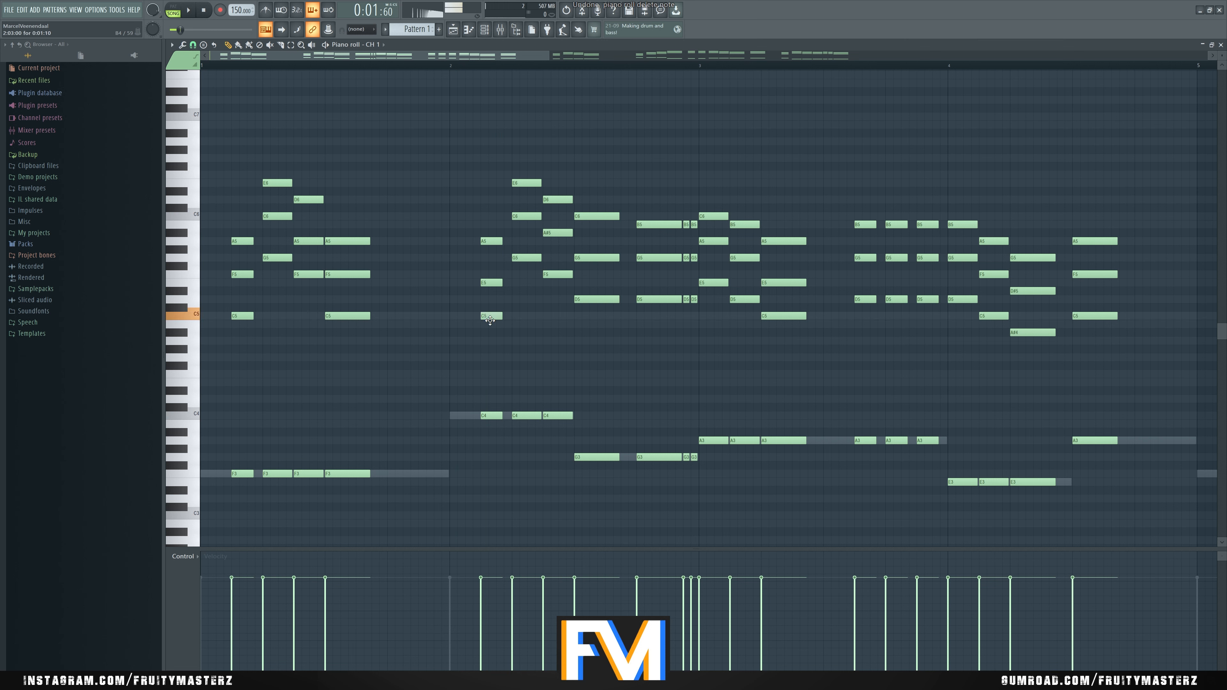
click(488, 258)
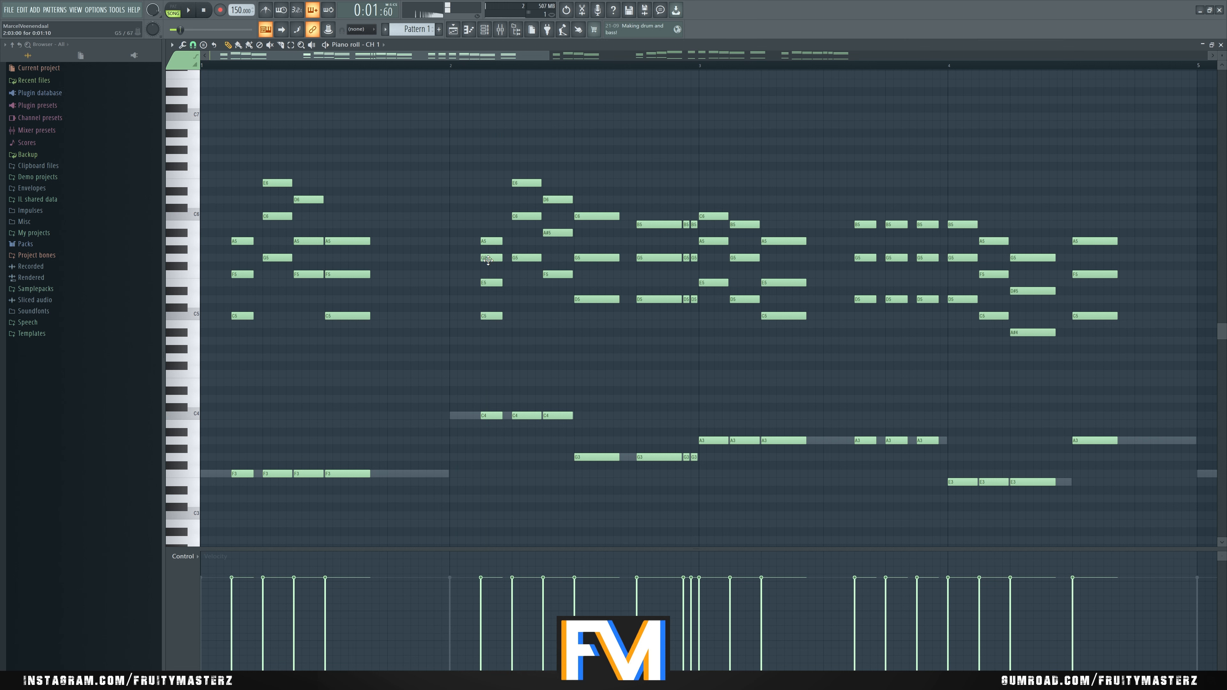
right_click(488, 259)
key(space)
key(space)
Step: Play up to bar 2's first chord repeatedly and audition its individual notes
mouse_move(492, 244)
mouse_down()
mouse_move(491, 260)
mouse_move(491, 243)
mouse_up()
key(space)
key(space)
key(space)
key(space)
mouse_move(492, 313)
mouse_down()
mouse_move(491, 332)
mouse_move(492, 270)
mouse_move(493, 291)
mouse_up()
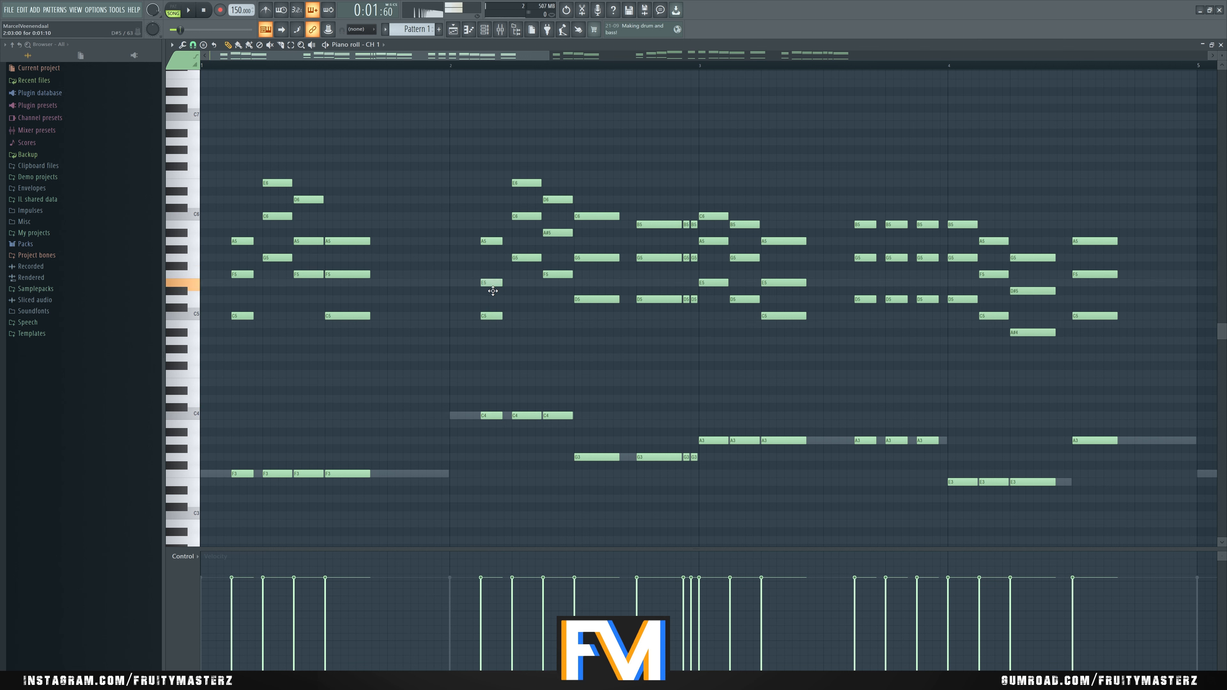
Step: Try a G4 note near bar 2's first chord and a G5 in place of the chord's middle note
drag(468, 405, 464, 353)
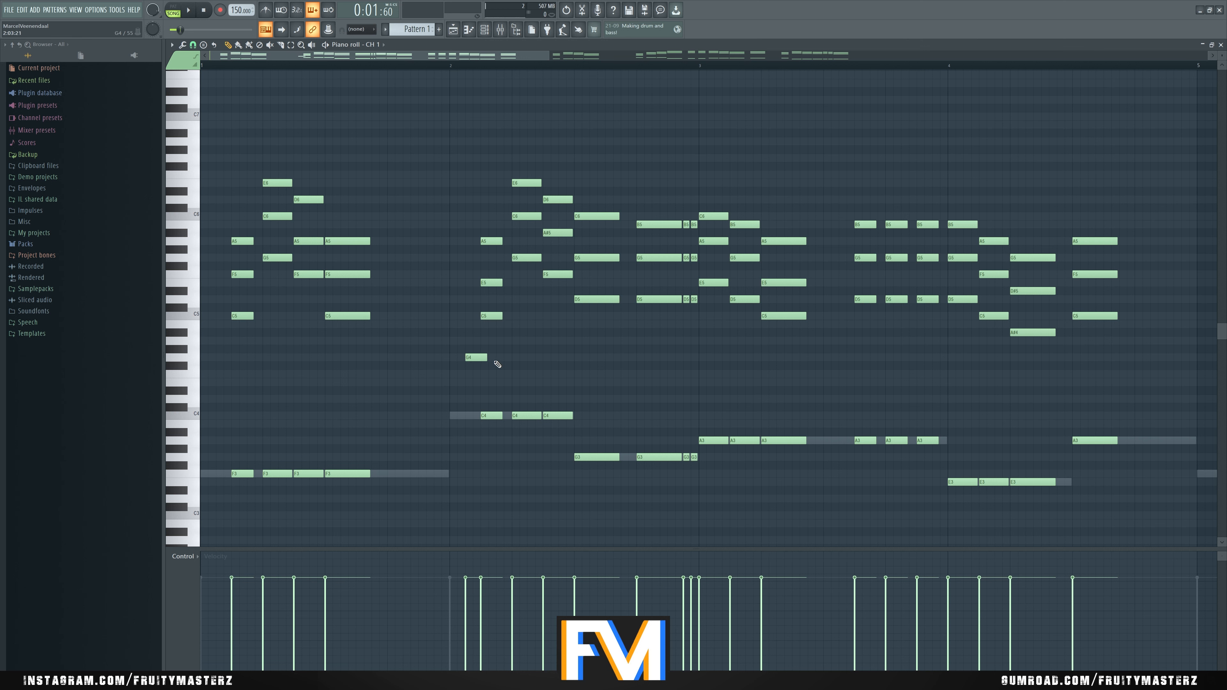
right_click(467, 360)
mouse_move(493, 296)
mouse_down()
mouse_move(479, 263)
mouse_move(491, 261)
mouse_up()
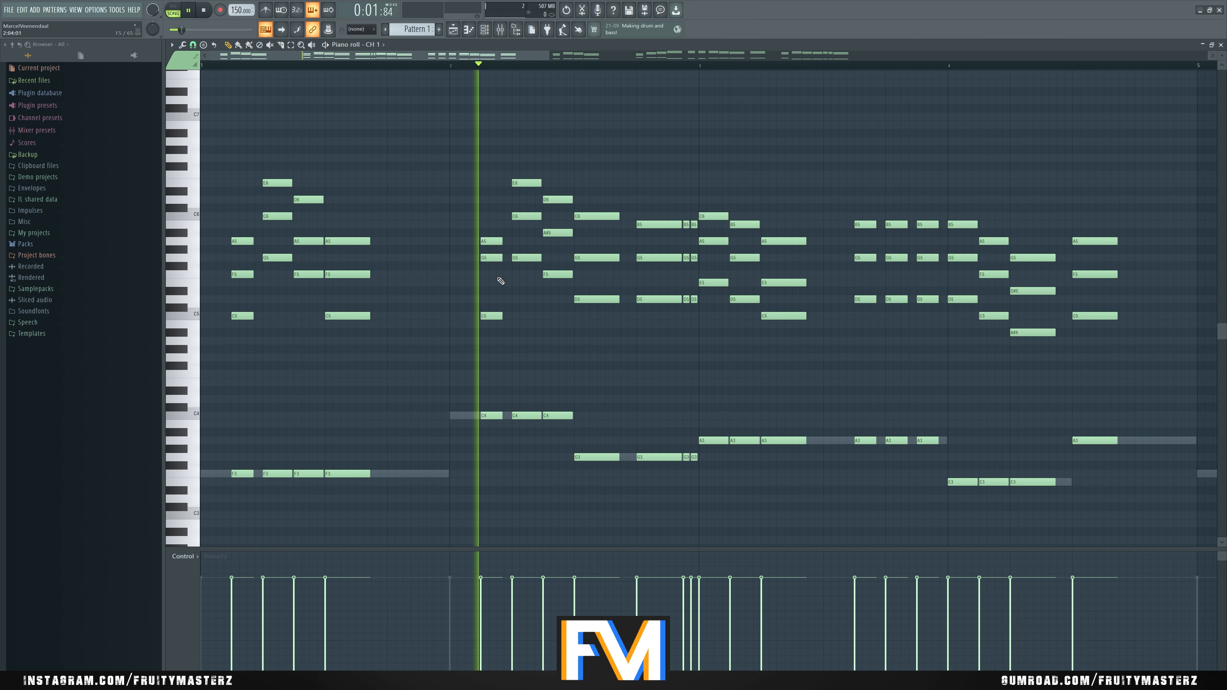
right_click(492, 258)
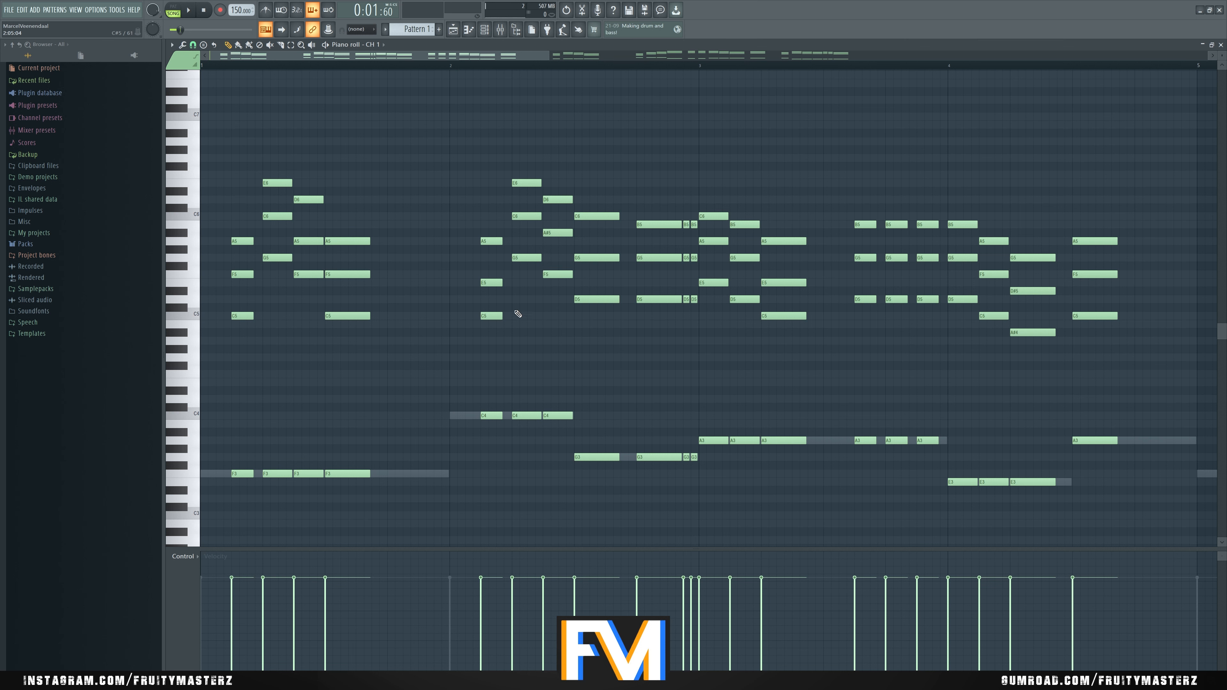
Step: Raise the lowest note of bar 2's fourth chord to E5 and play the bar
drag(518, 314, 525, 258)
drag(584, 296, 586, 277)
key(space)
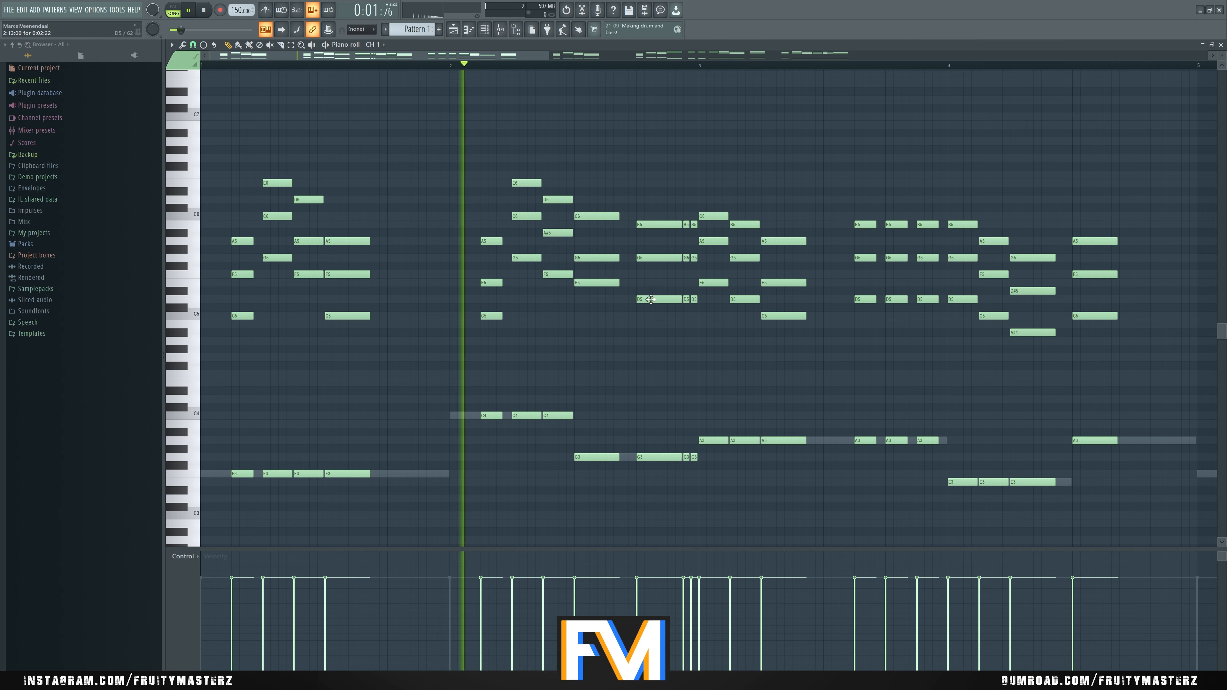
Step: Lower the middle note of bar 2's third chord to A5 and play the bar repeatedly
key(space)
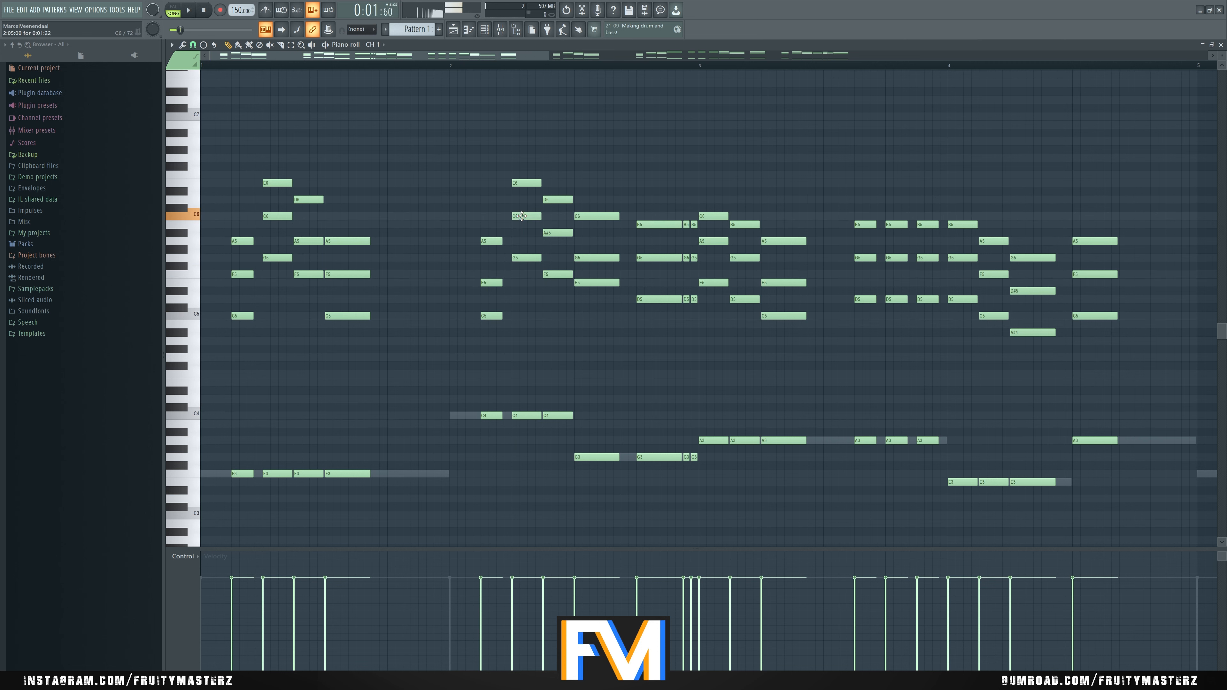
mouse_move(554, 228)
mouse_down()
mouse_move(542, 227)
mouse_move(564, 247)
mouse_up()
key(space)
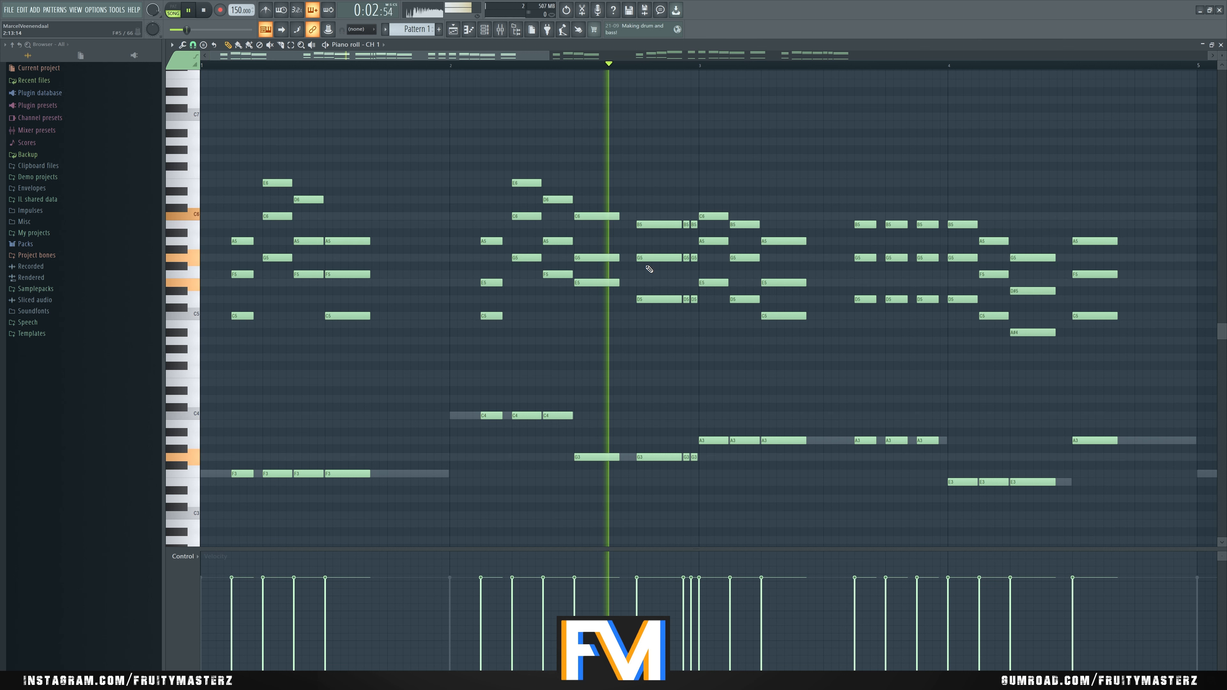
key(space)
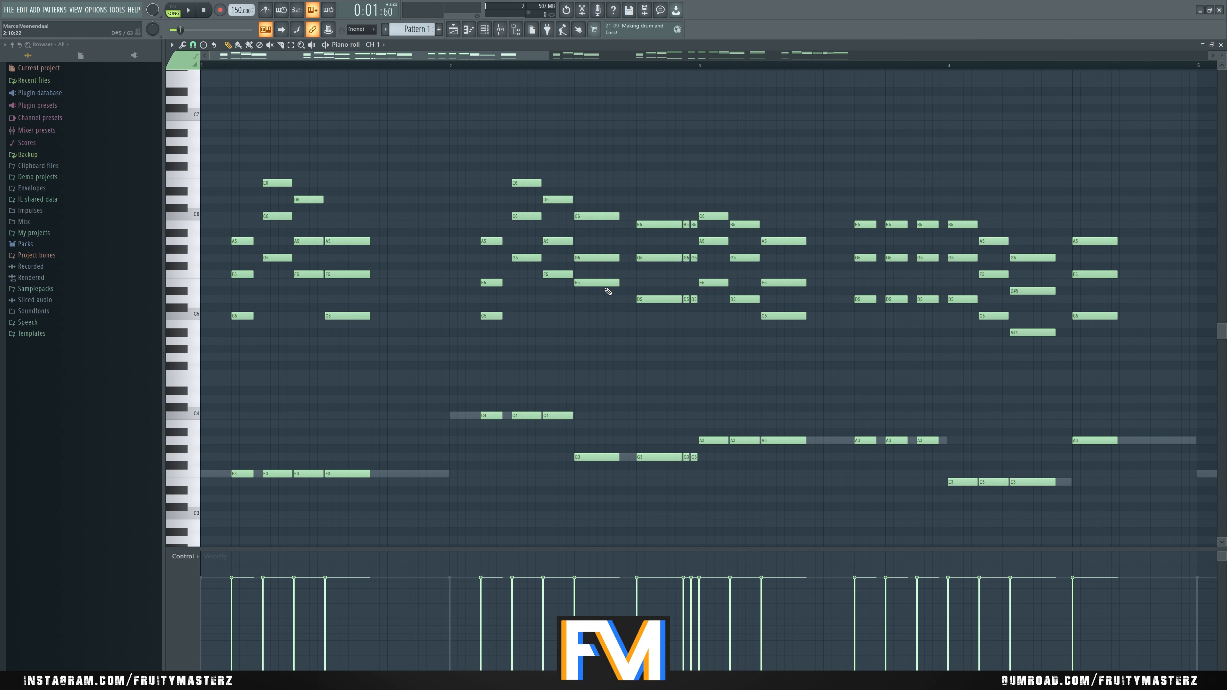
key(space)
key(space)
Step: Lower the bottom notes of bar 2's third and fourth chords to E5 and D5, and play the bar
drag(596, 283, 566, 284)
key(space)
key(space)
key(space)
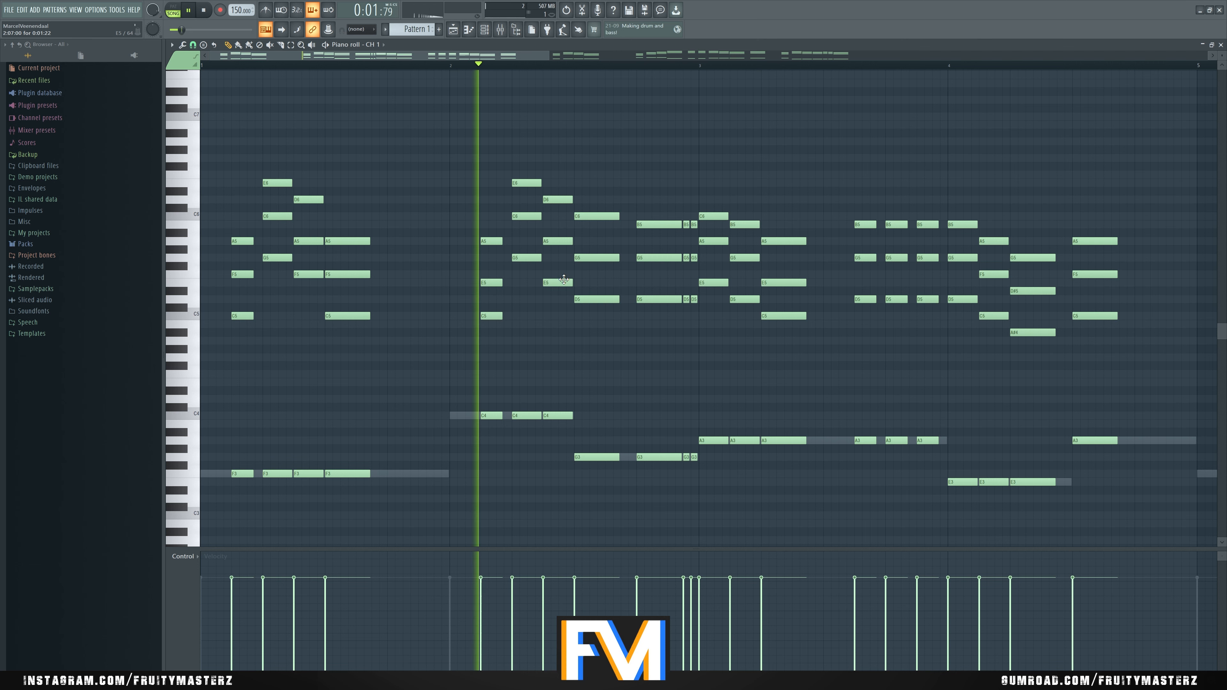
key(space)
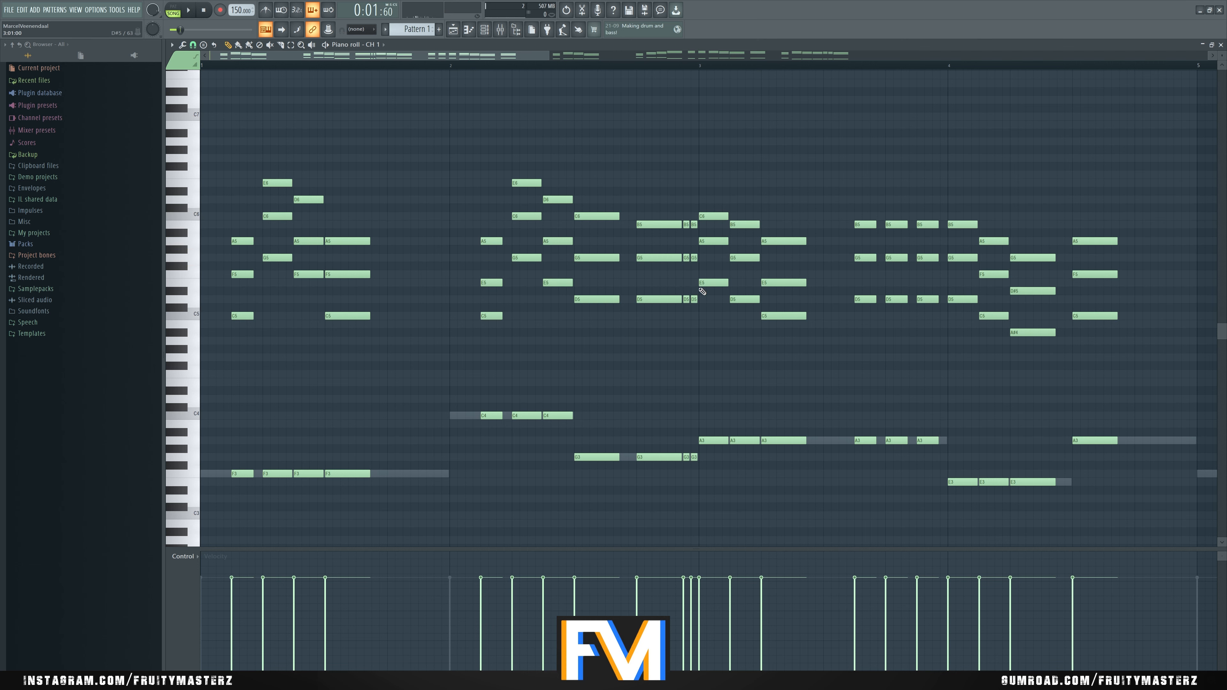
Step: Play the melody from its opening bars several times to check the revised chords against the bass
ctrl+scroll(535, 165, down, 3)
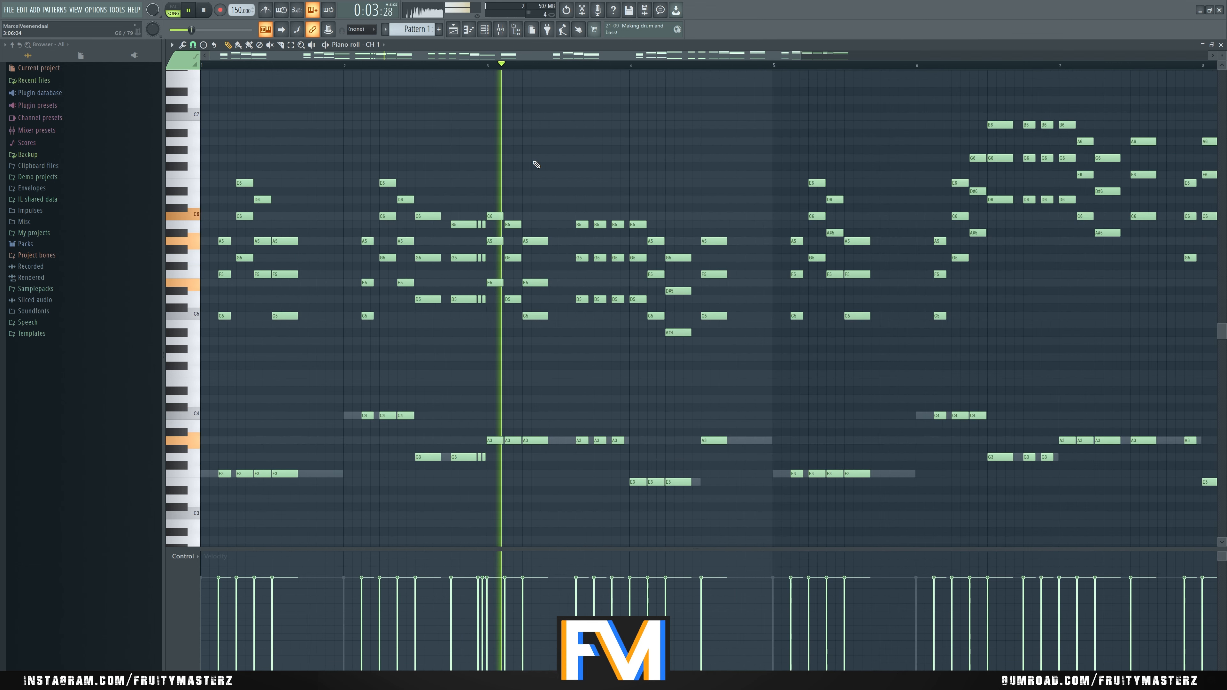
key(space)
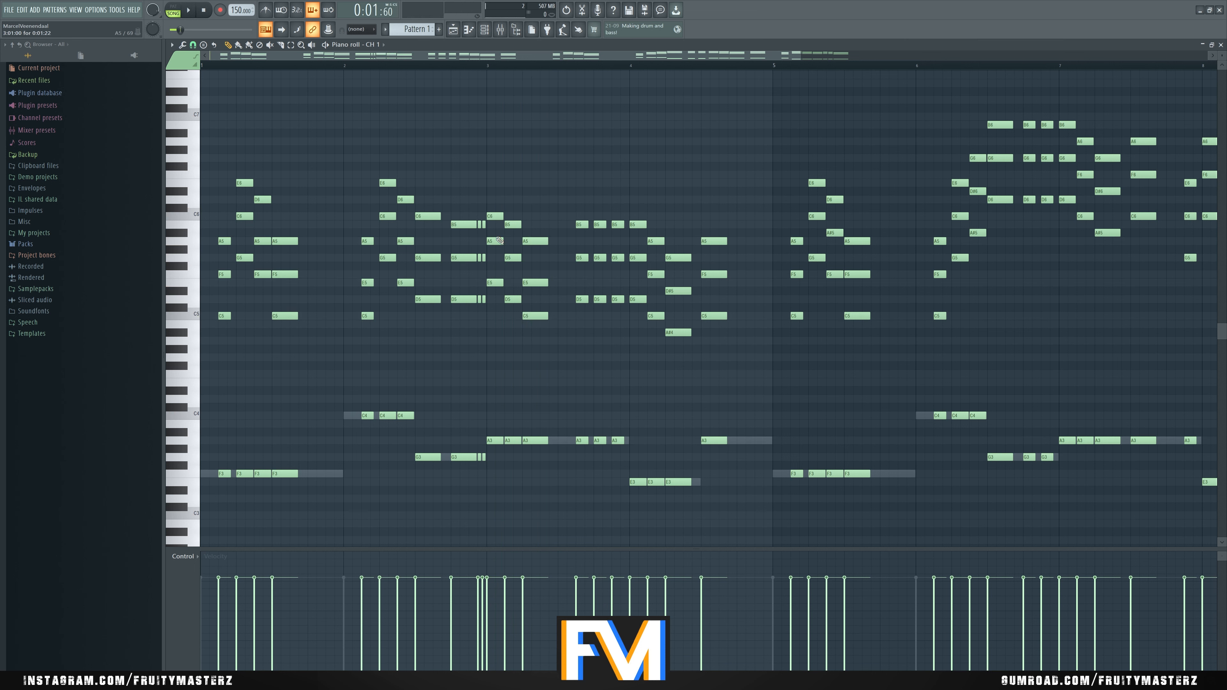
key(space)
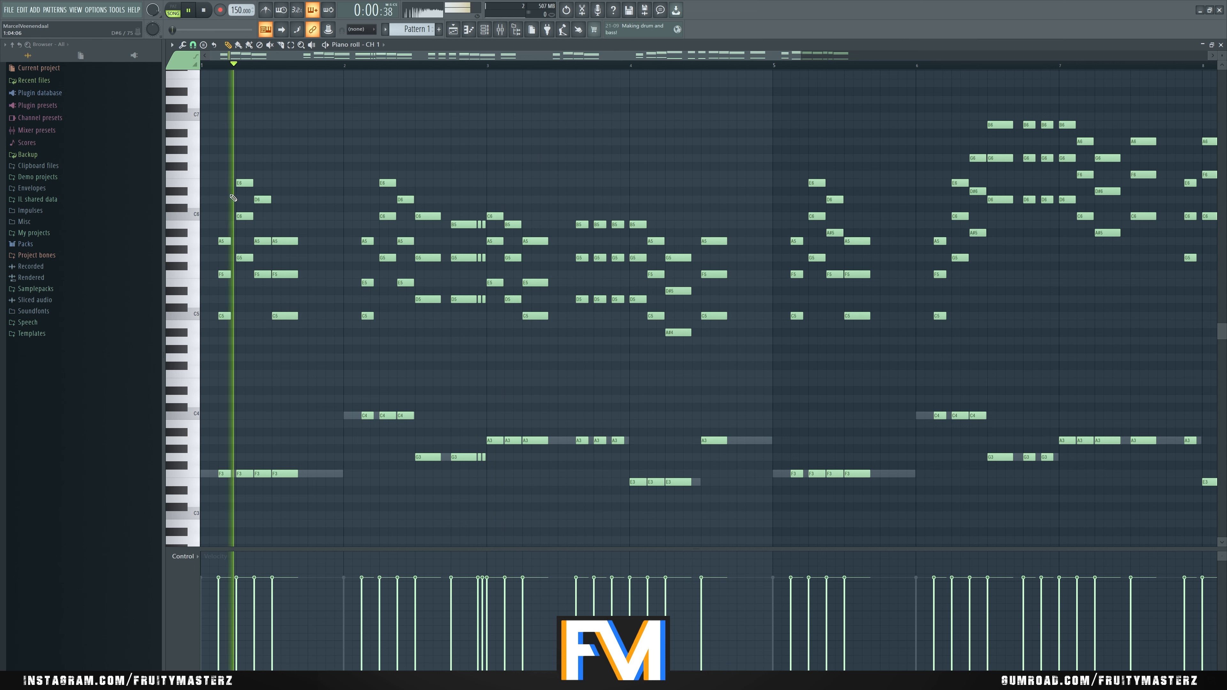
key(space)
key(space)
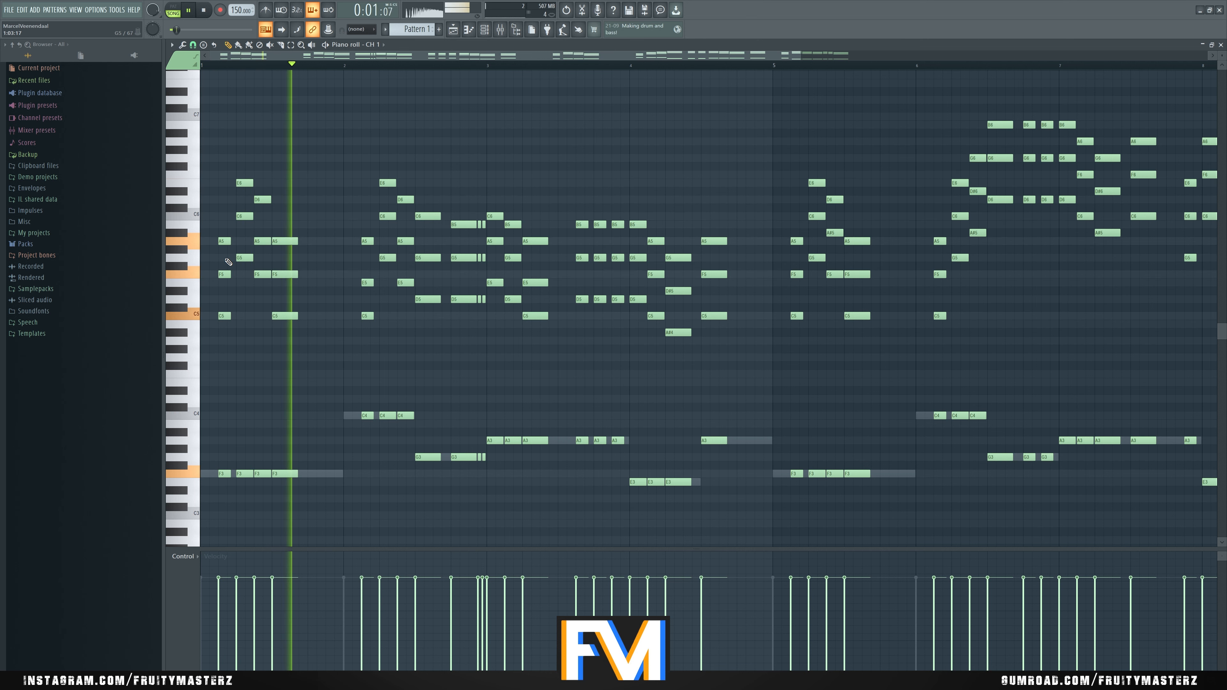
key(space)
Step: Audition bar 2's first chord, raise its middle note to G5 and play the bar
scroll(340, 272, up, 3)
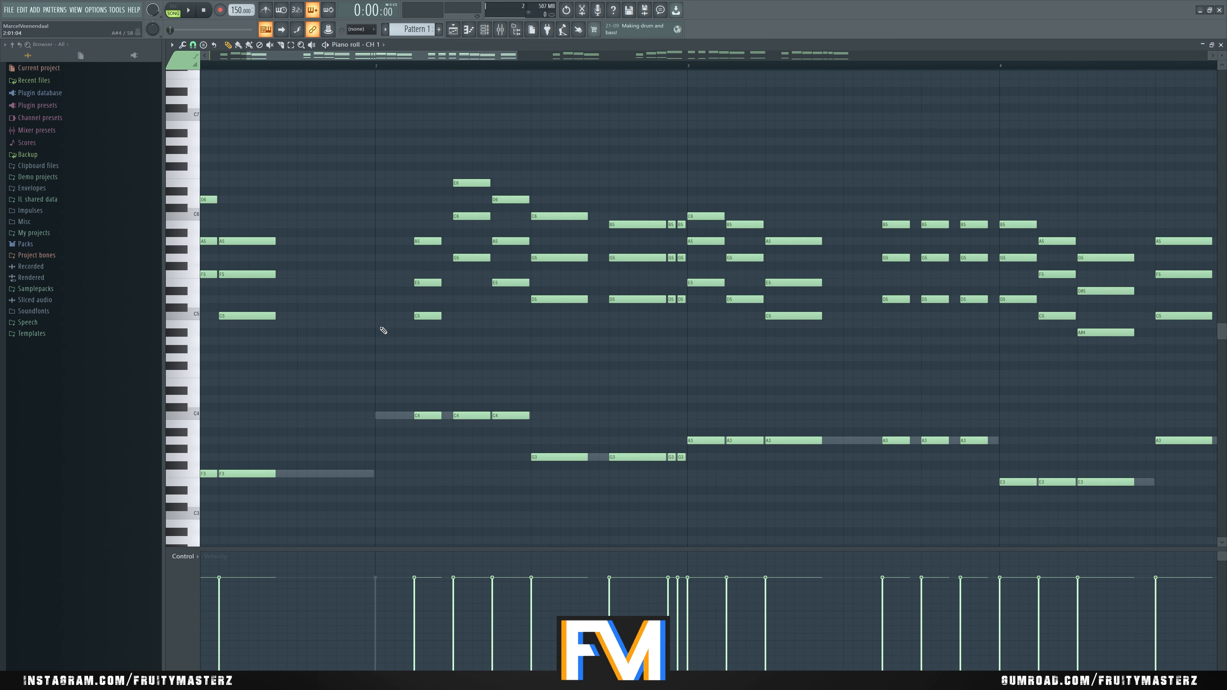
mouse_move(417, 316)
mouse_down()
mouse_move(423, 350)
mouse_move(423, 315)
mouse_up()
click(431, 283)
key(space)
click(382, 66)
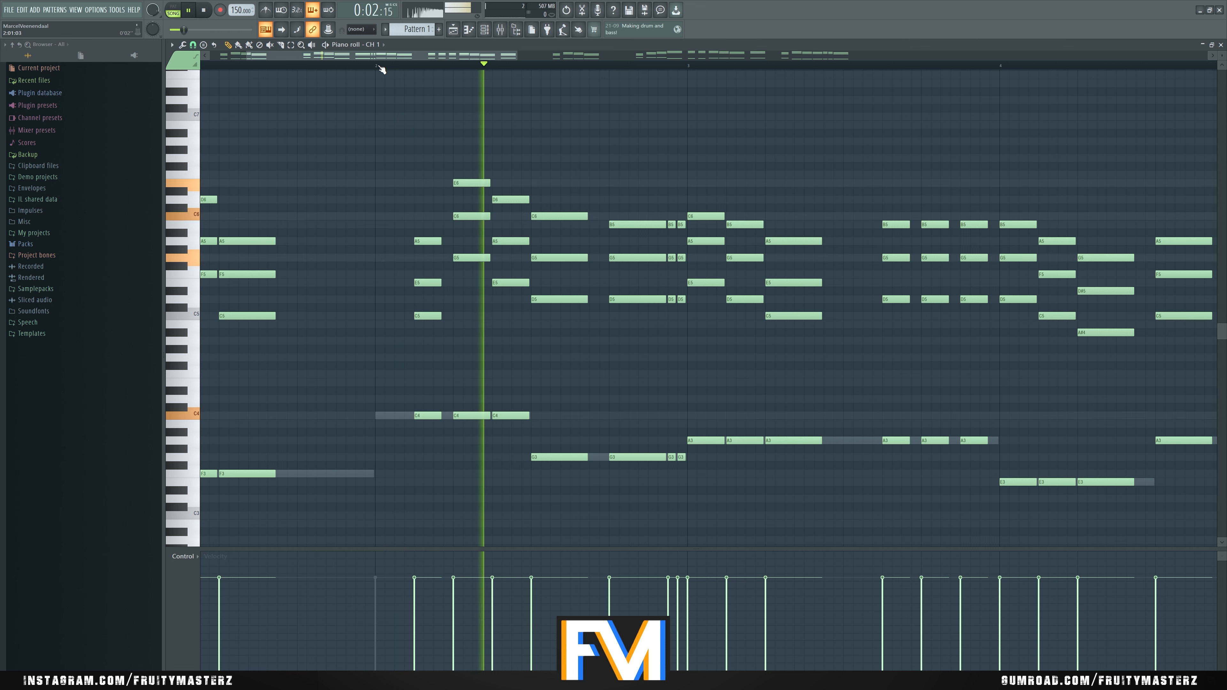
key(space)
key(space)
key(space)
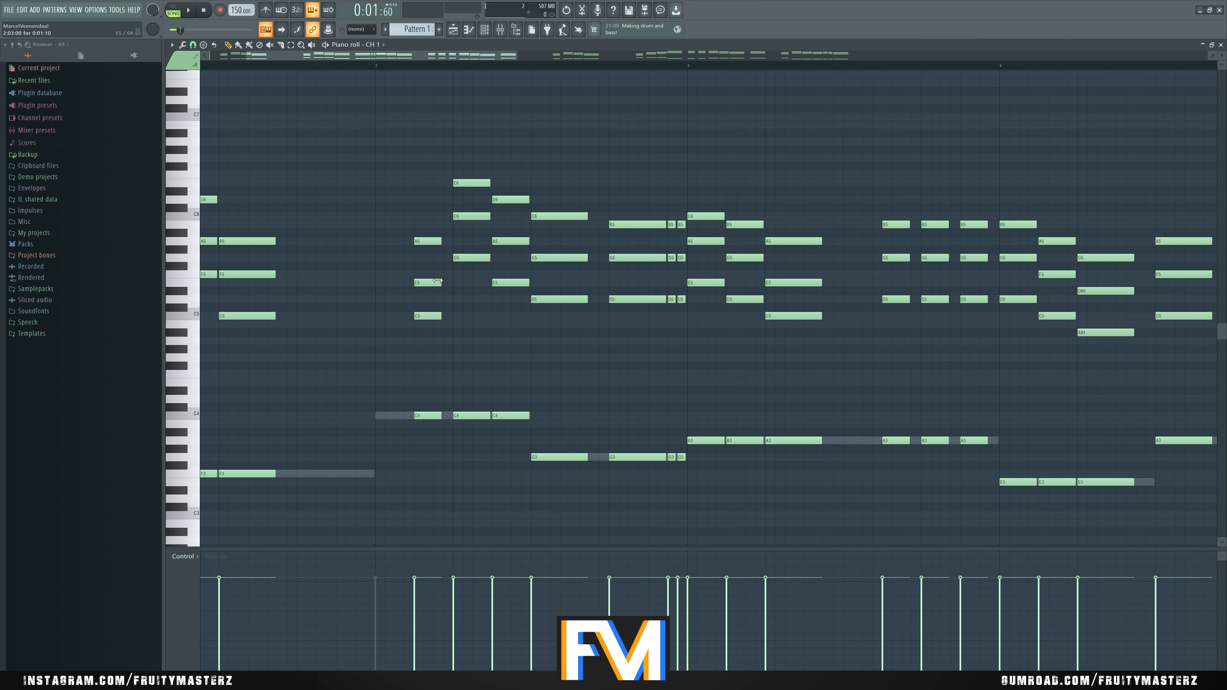
drag(431, 315, 423, 255)
key(space)
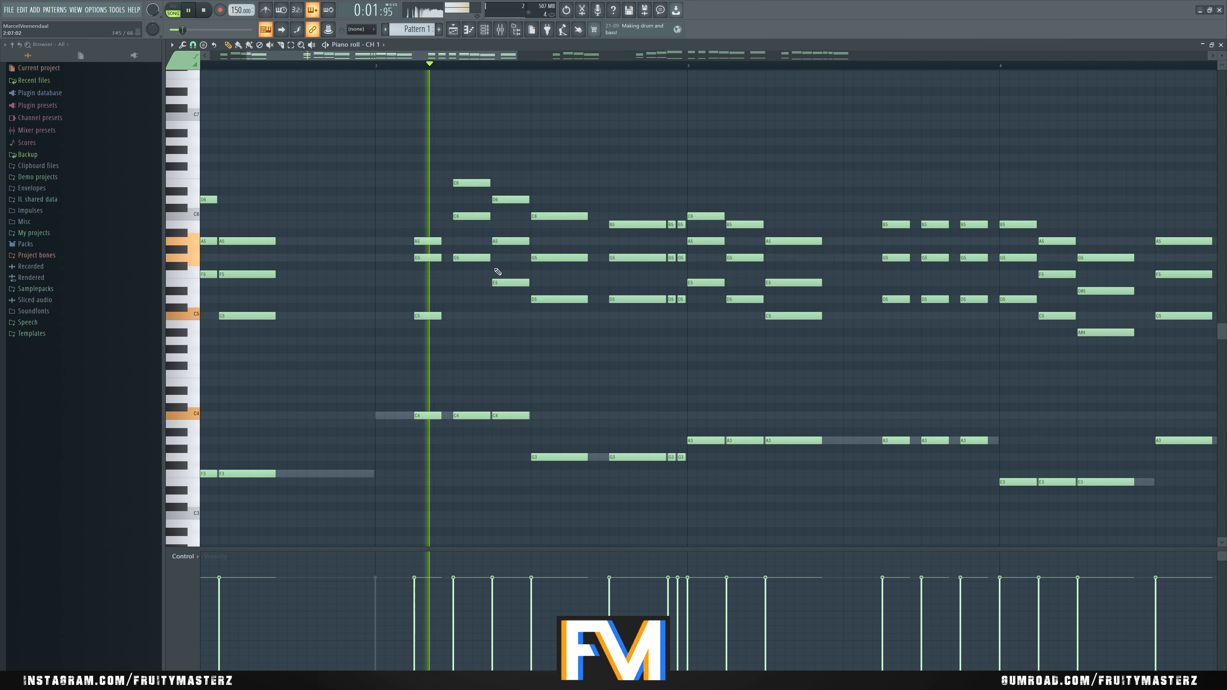
Step: Audition the lowest note of bar 2's third chord and replay the bar repeatedly
key(space)
key(space)
mouse_move(500, 283)
mouse_down()
mouse_move(502, 300)
mouse_move(510, 257)
mouse_move(508, 299)
mouse_move(507, 279)
mouse_up()
key(space)
key(space)
key(space)
key(space)
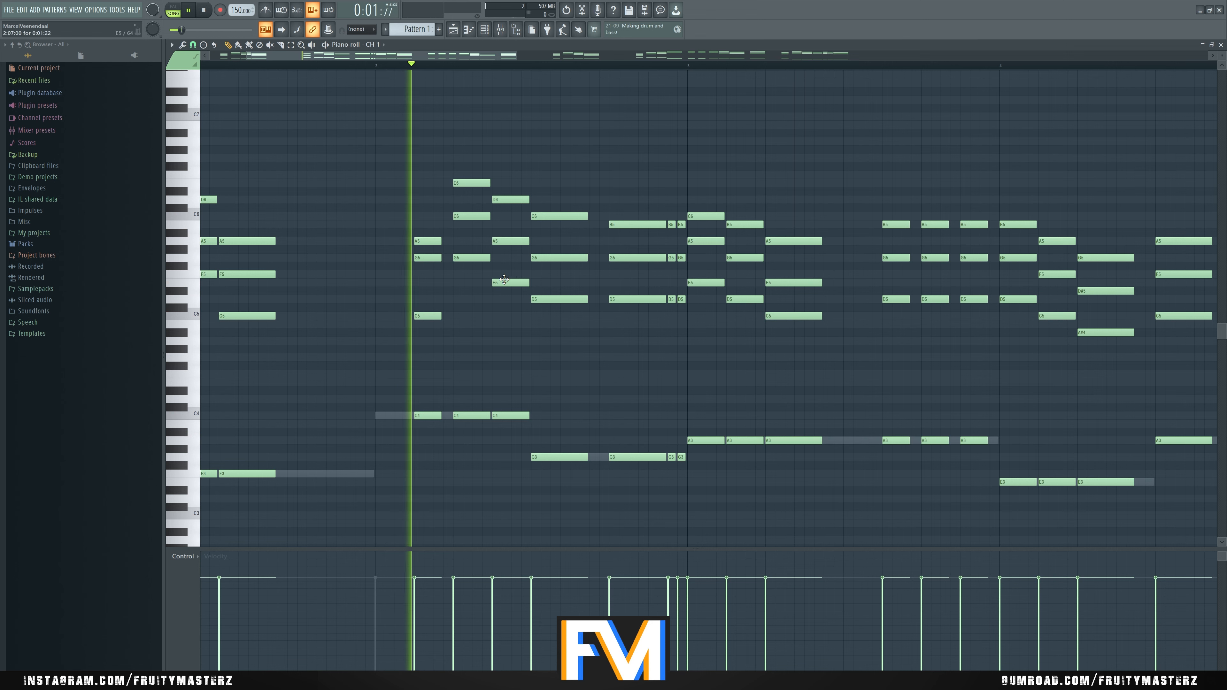
Step: Play through bars 2 and 3, undo the last note edit and replay them
scroll(380, 279, down, 1)
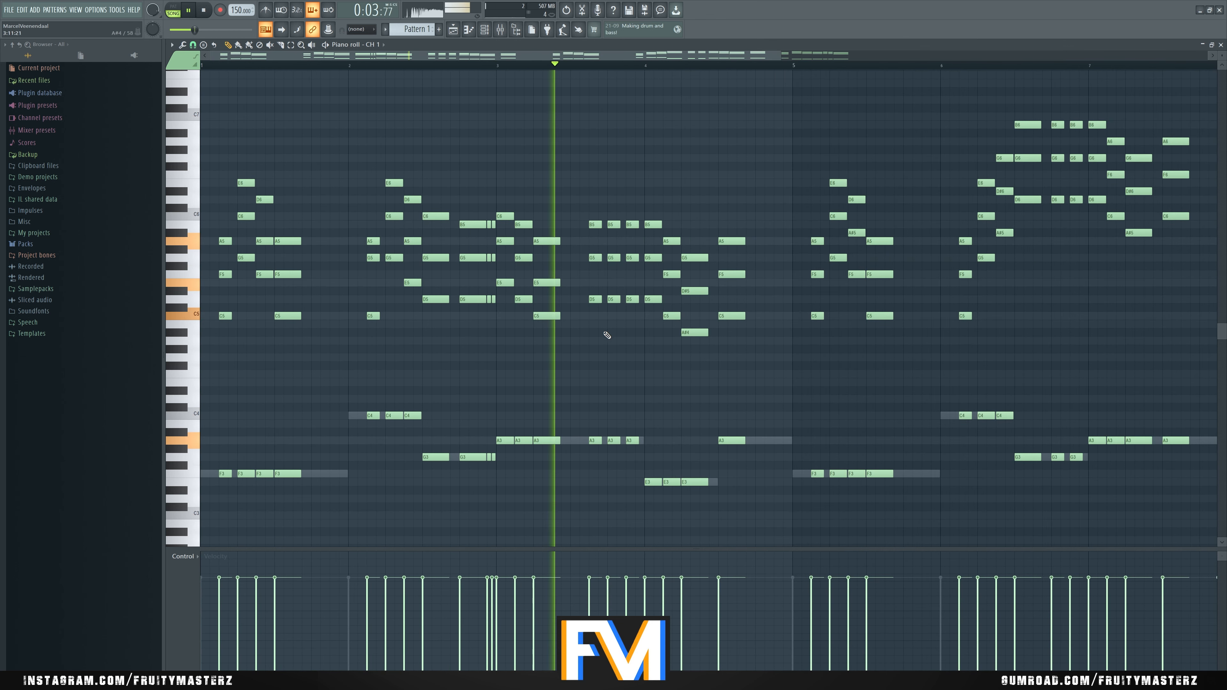
key(space)
scroll(647, 337, up, 2)
scroll(597, 335, down, 2)
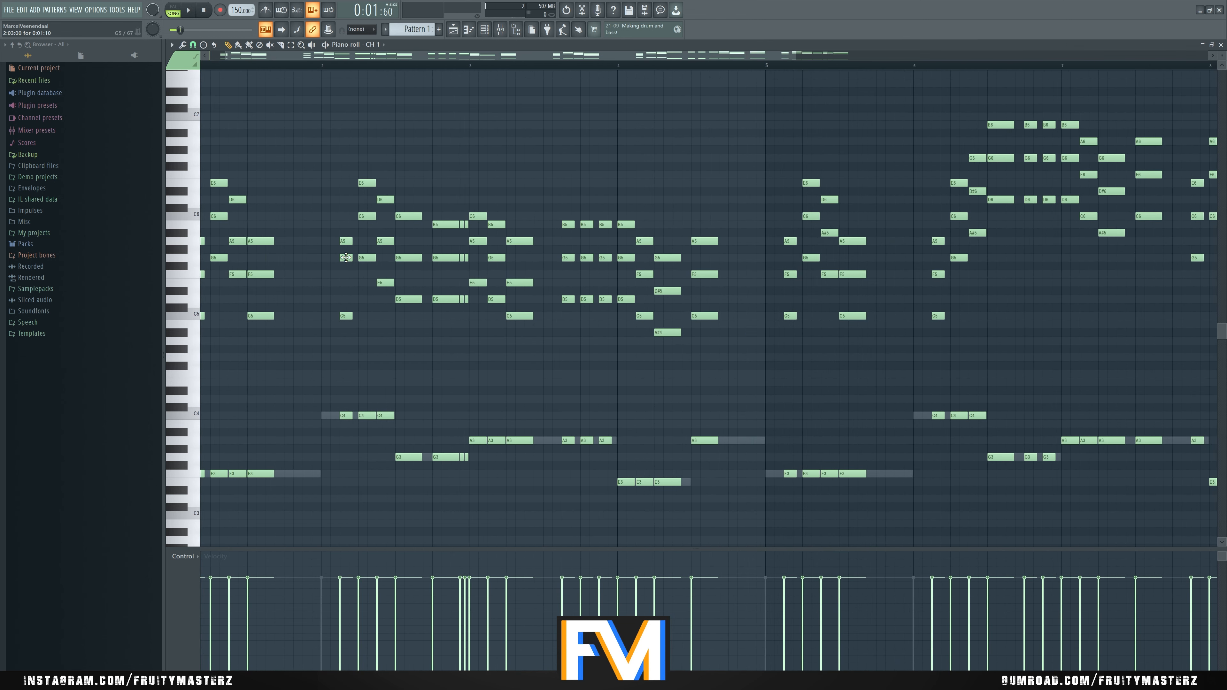
key(space)
key(space)
key(ctrl+z)
key(space)
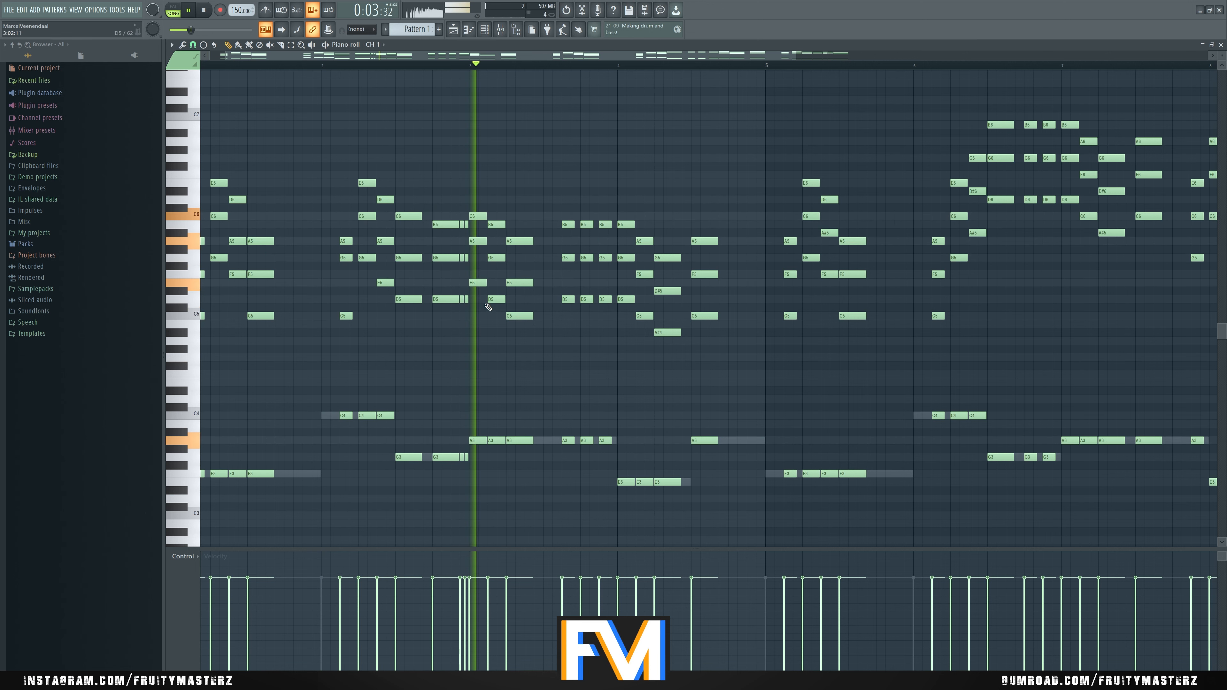
Step: Set the lower notes of bar 4's third chord to D5 and B4, and its last chord's middle note to E5
scroll(603, 357, down, 1)
scroll(603, 356, up, 2)
key(space)
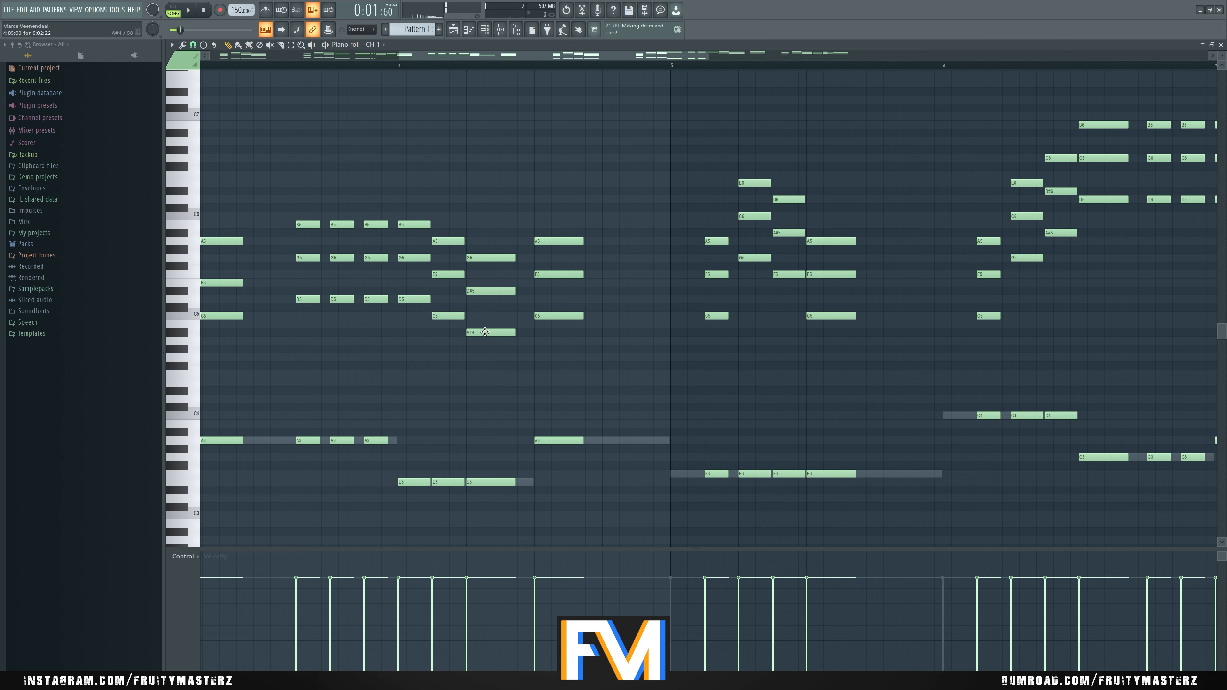
drag(485, 332, 486, 321)
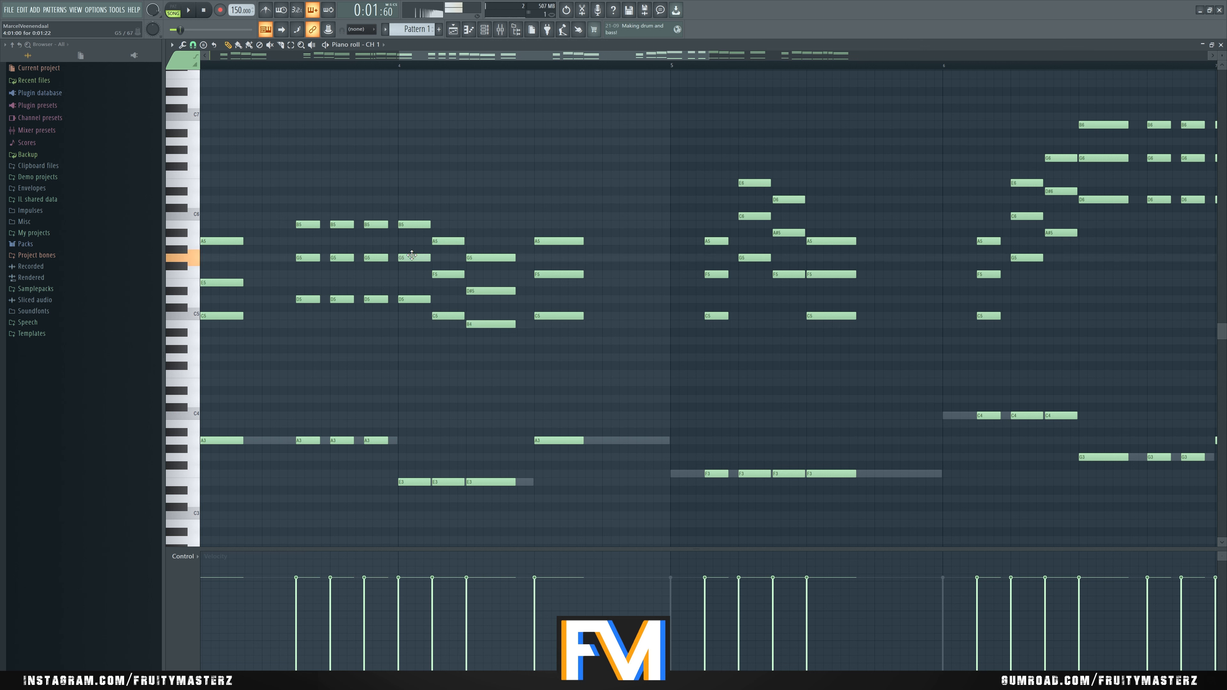
drag(489, 290, 489, 303)
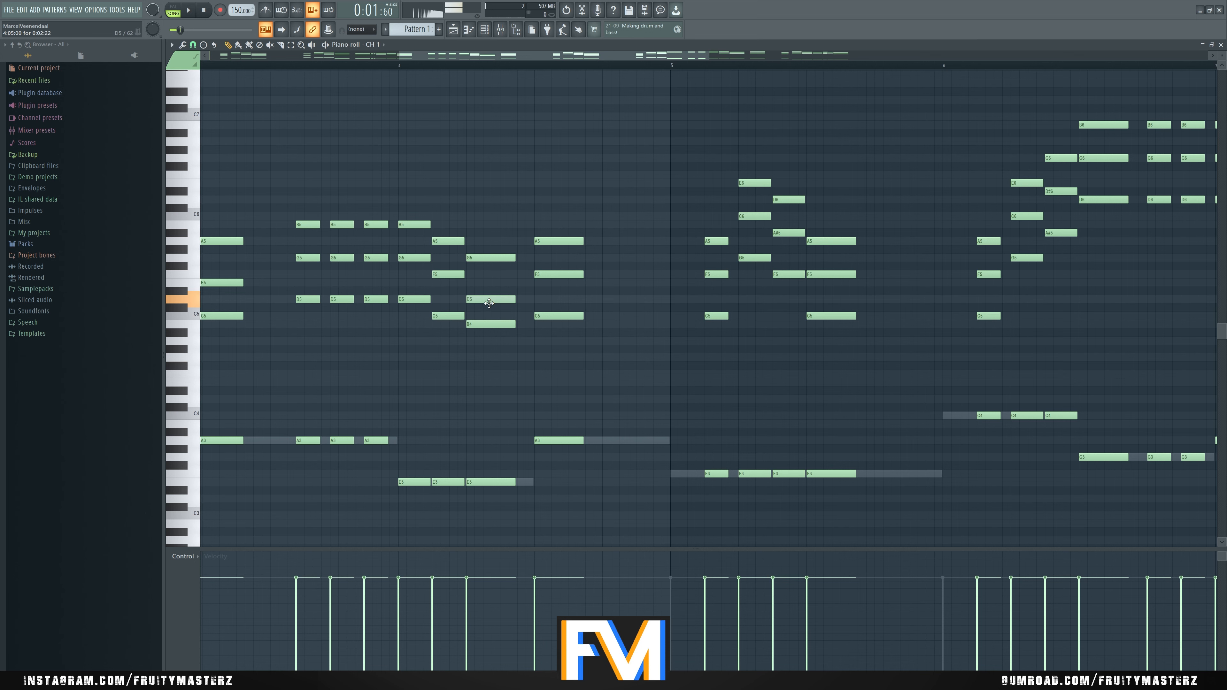
scroll(550, 275, down, 2)
key(space)
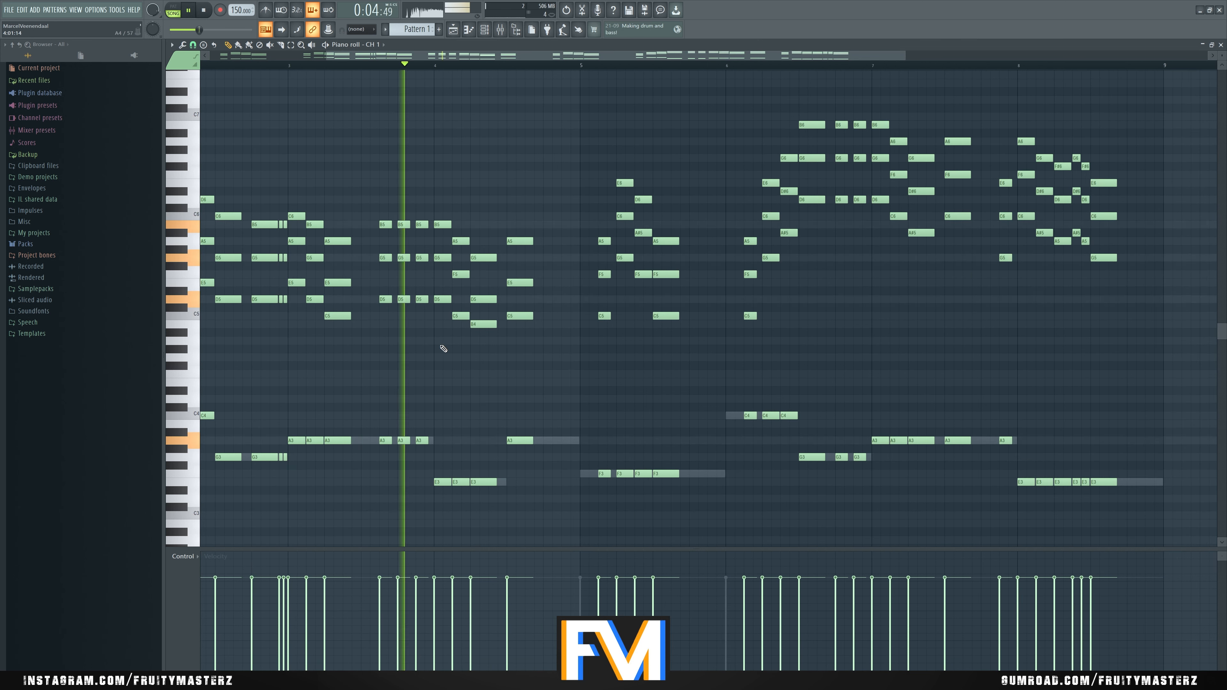
key(space)
Step: Lower the middle note of bar 4's second chord to E5 and replay the passage
scroll(457, 358, up, 1)
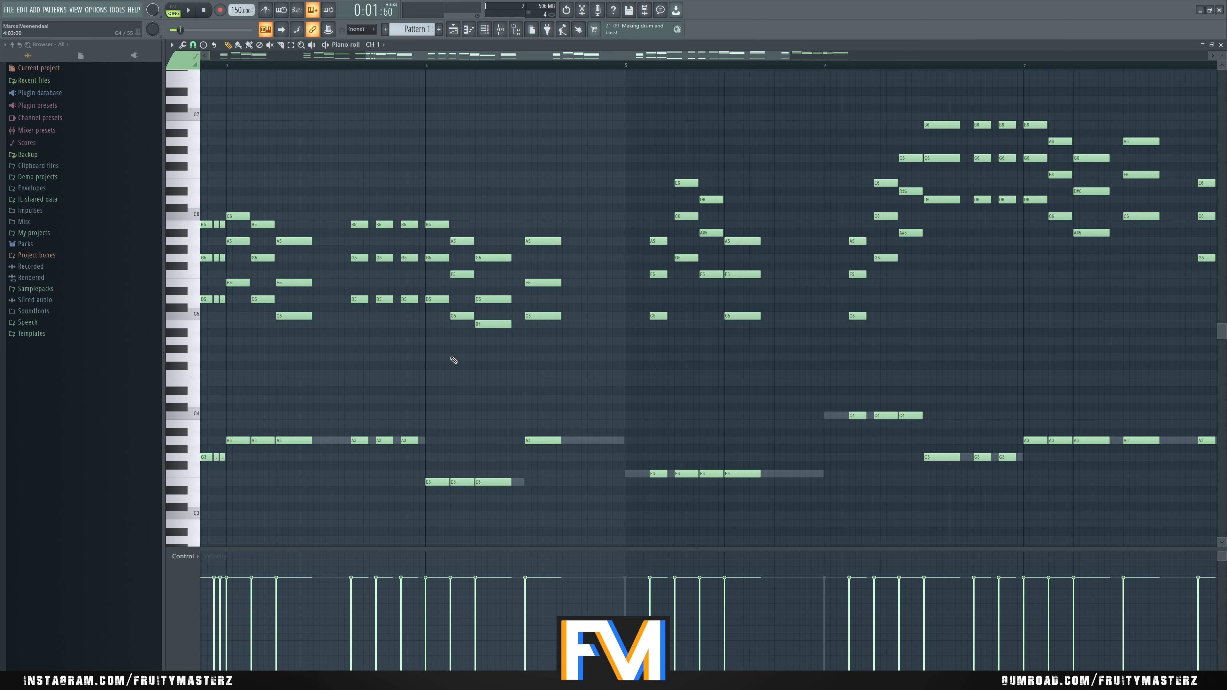
key(space)
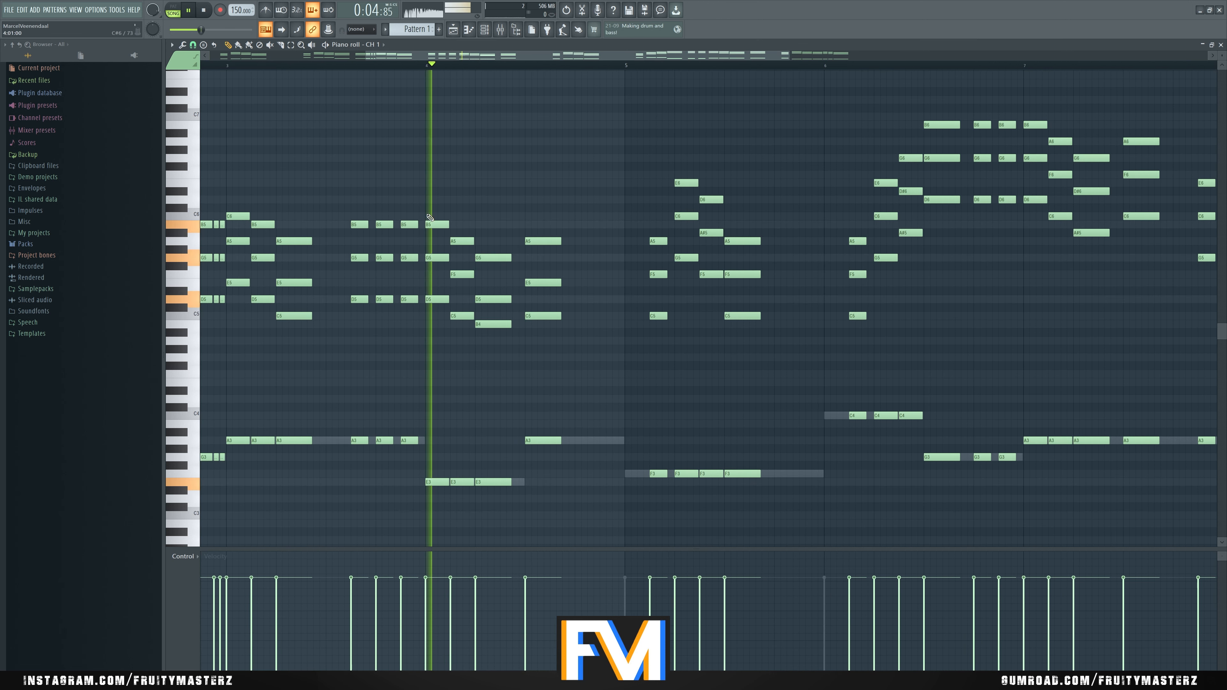
key(space)
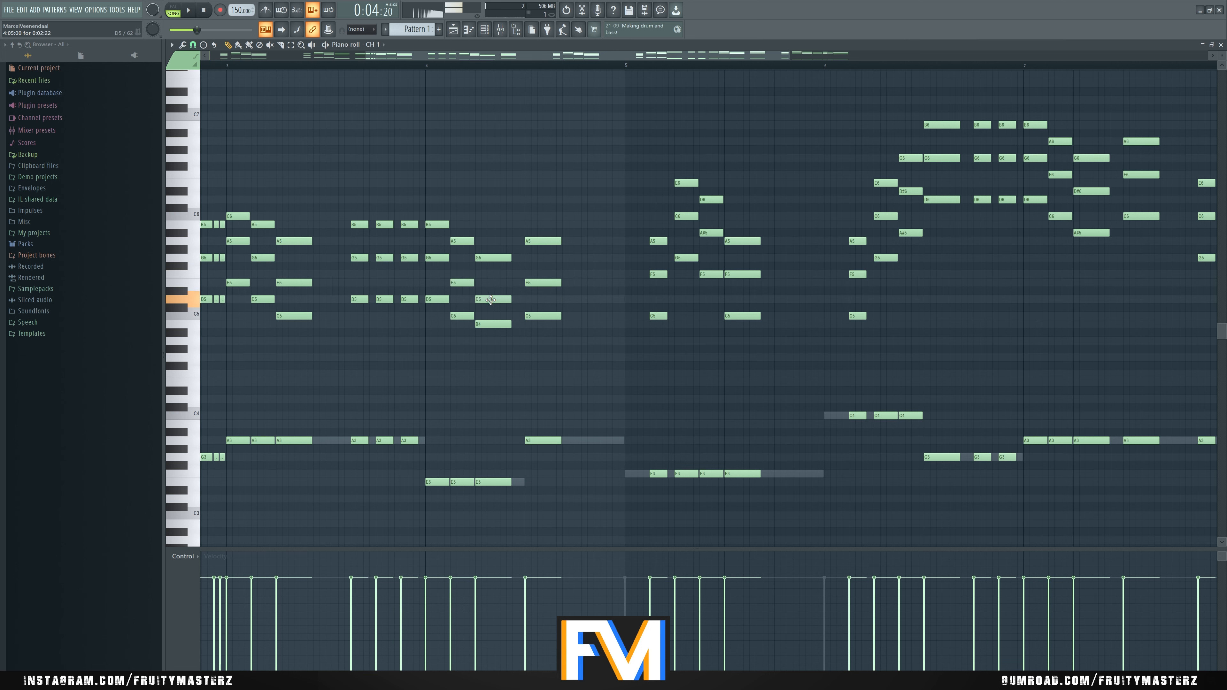
key(space)
key(space)
key(space)
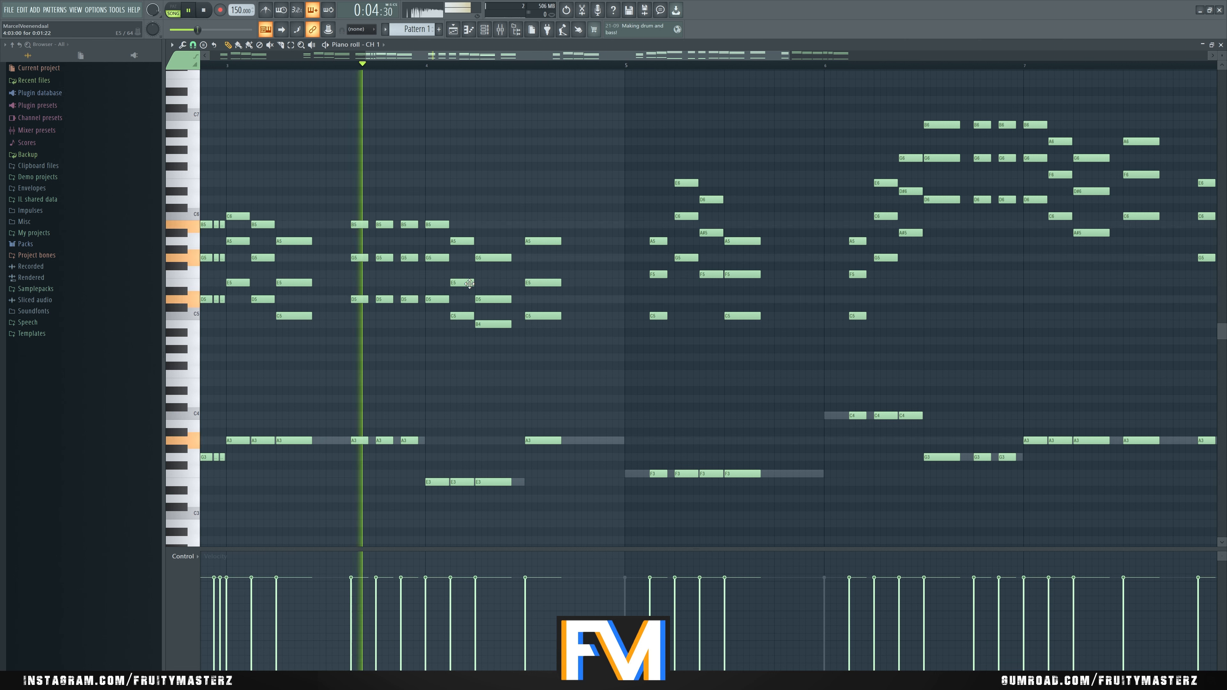
key(space)
Step: Set the middle notes of bar 4's first and third chords to E5 and replay the passage
drag(439, 261, 486, 281)
key(space)
key(space)
key(space)
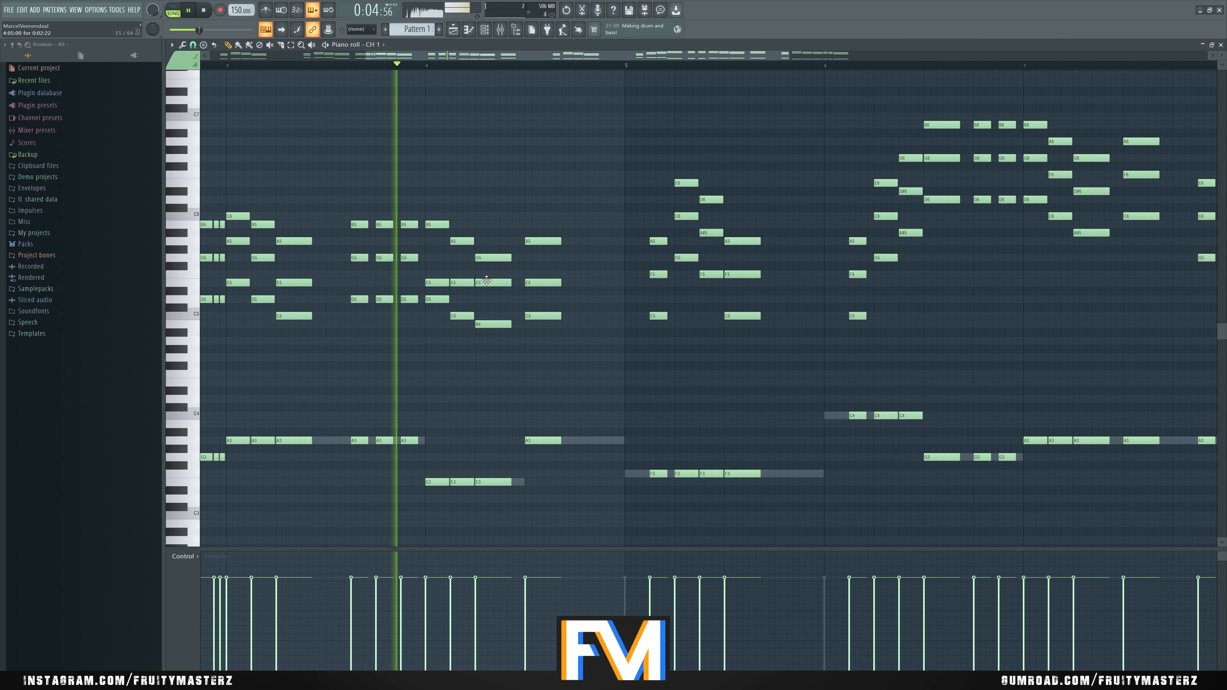
key(space)
key(space)
key(space)
Step: Raise the middle notes of bar 4's first two chords to G5 and replay them
drag(456, 283, 437, 258)
key(space)
key(space)
key(space)
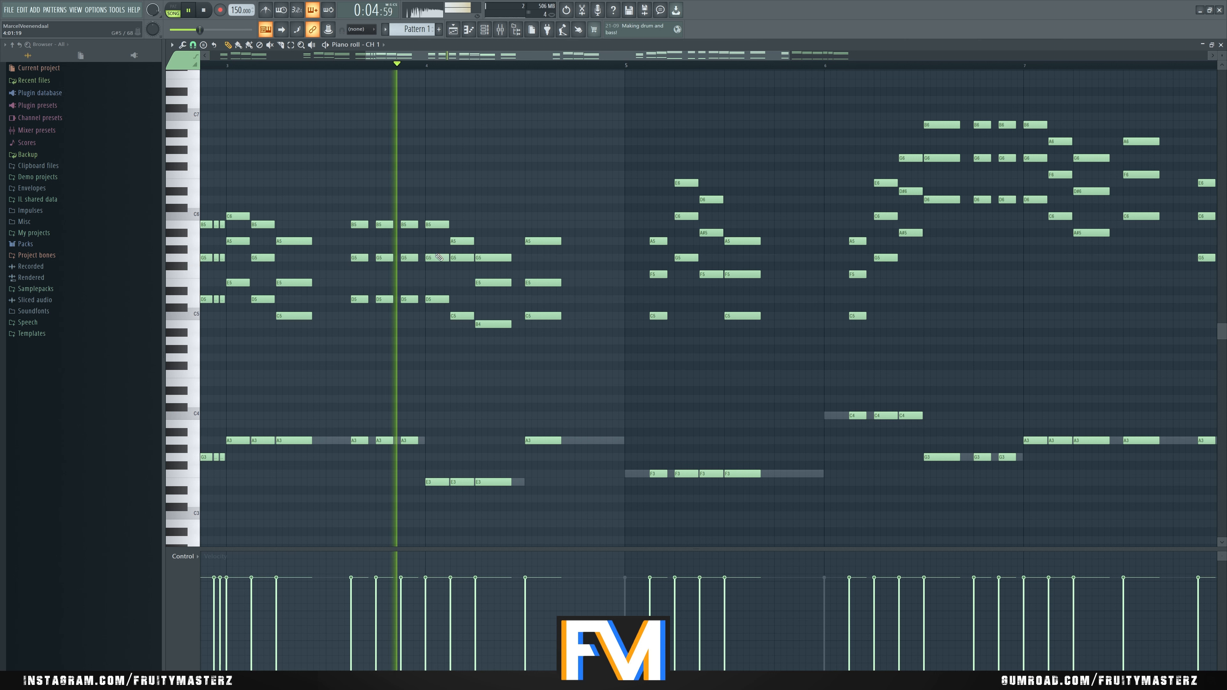
key(space)
Step: Raise the lowest note of bar 4's second chord to D5, and try G4 as the third chord's lowest note
drag(460, 319, 500, 360)
key(space)
key(space)
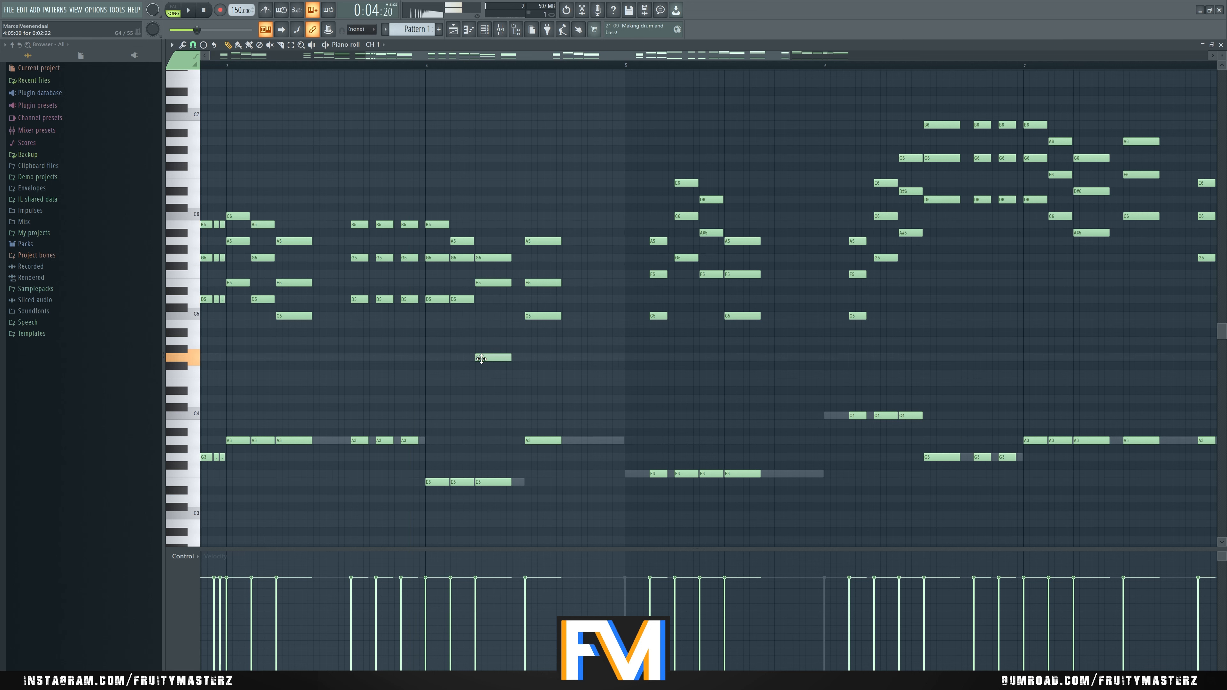
key(space)
key(space)
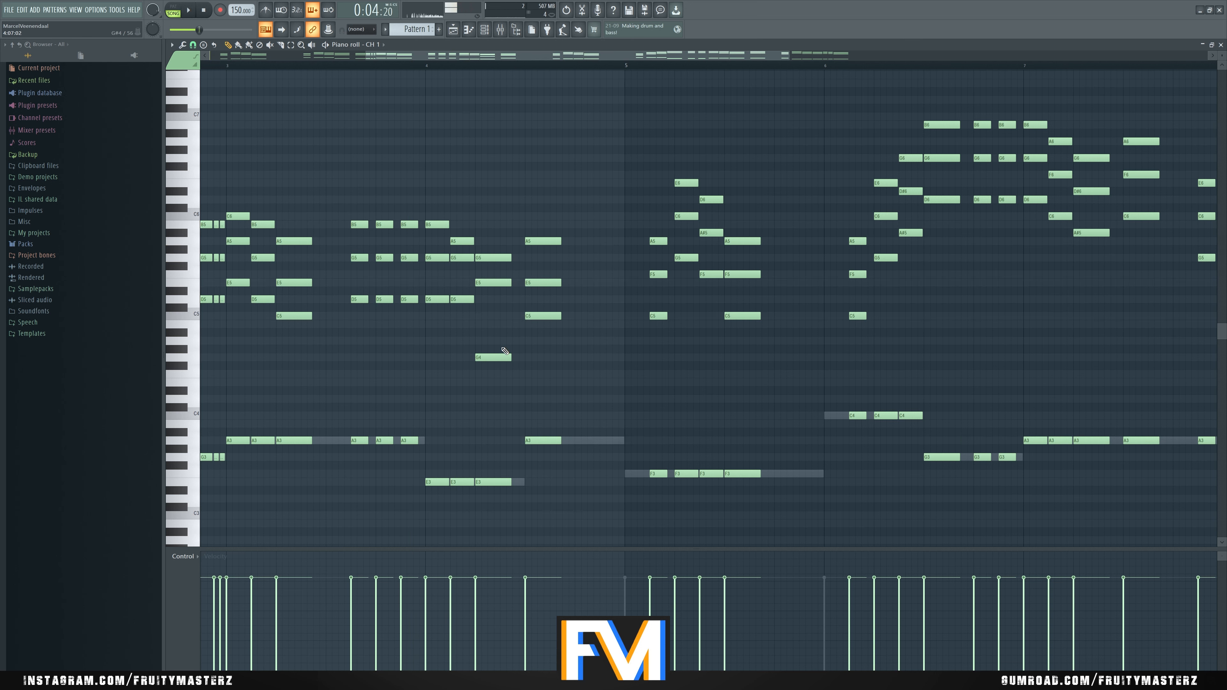
key(ctrl+z)
Step: Raise the lowest notes of bar 4's first two chords together to E5 and play the bar
mouse_move(480, 439)
mouse_down()
mouse_move(480, 484)
mouse_move(448, 327)
mouse_move(418, 360)
mouse_move(422, 392)
mouse_move(422, 279)
mouse_move(459, 303)
mouse_up()
right_click(437, 284)
drag(458, 298, 458, 282)
key(space)
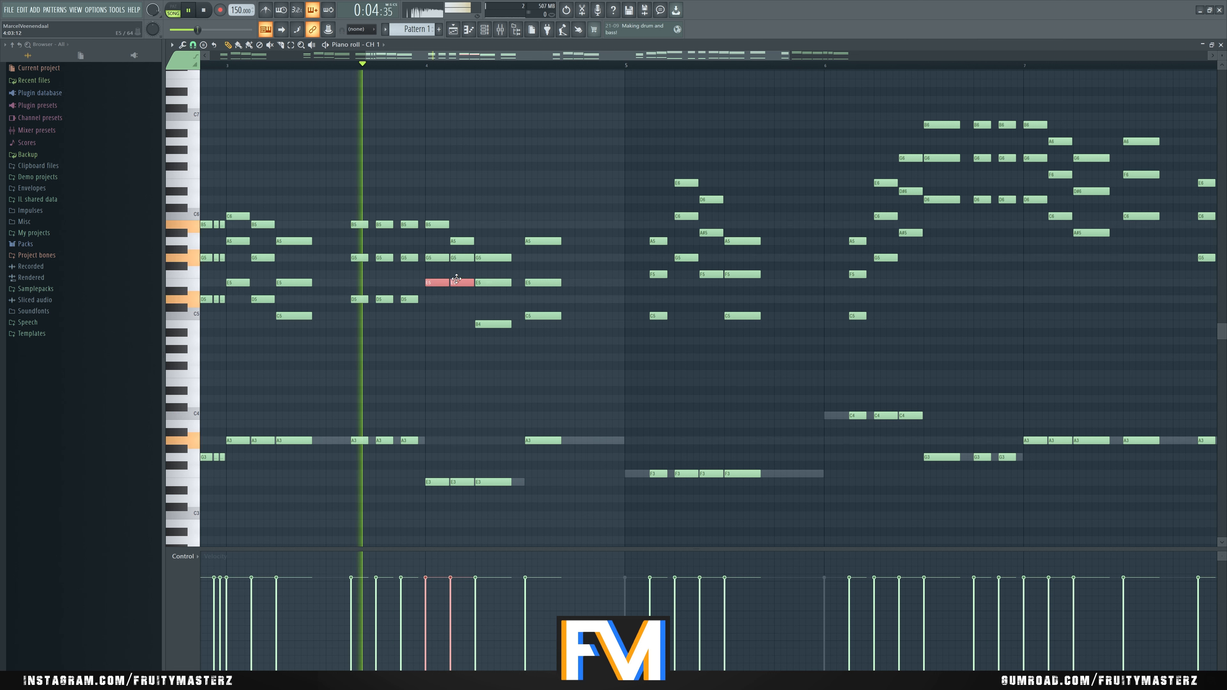
key(ctrl+d)
key(space)
click(427, 66)
key(space)
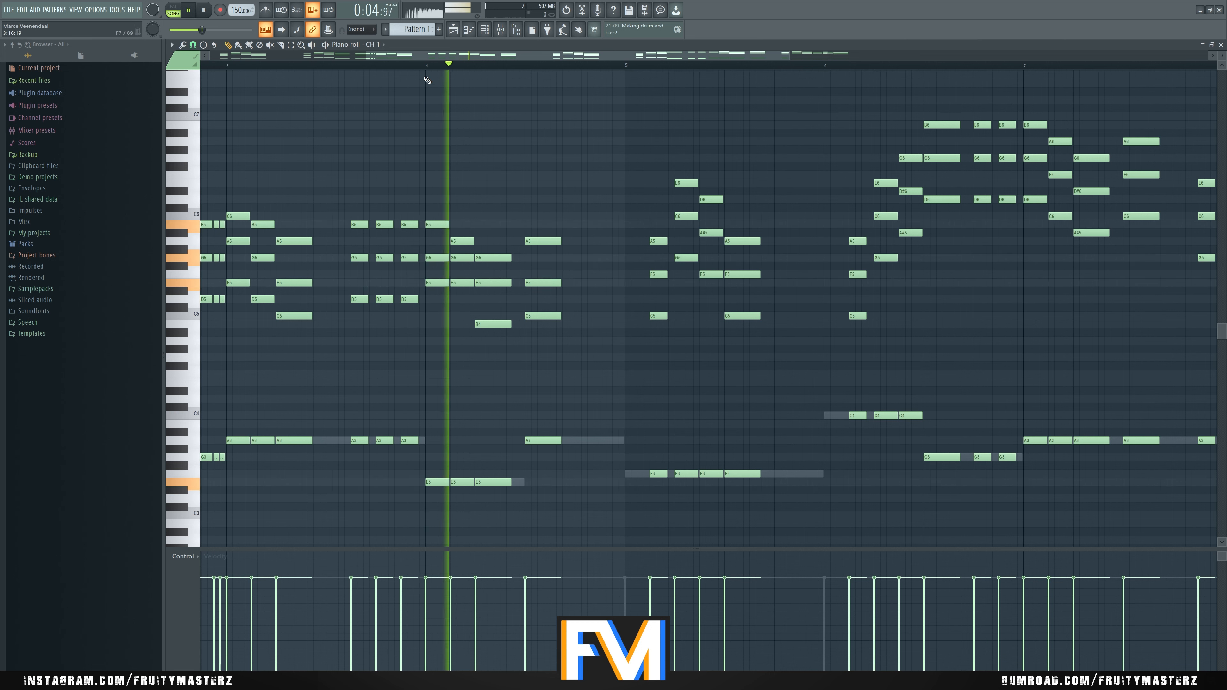
key(space)
key(space)
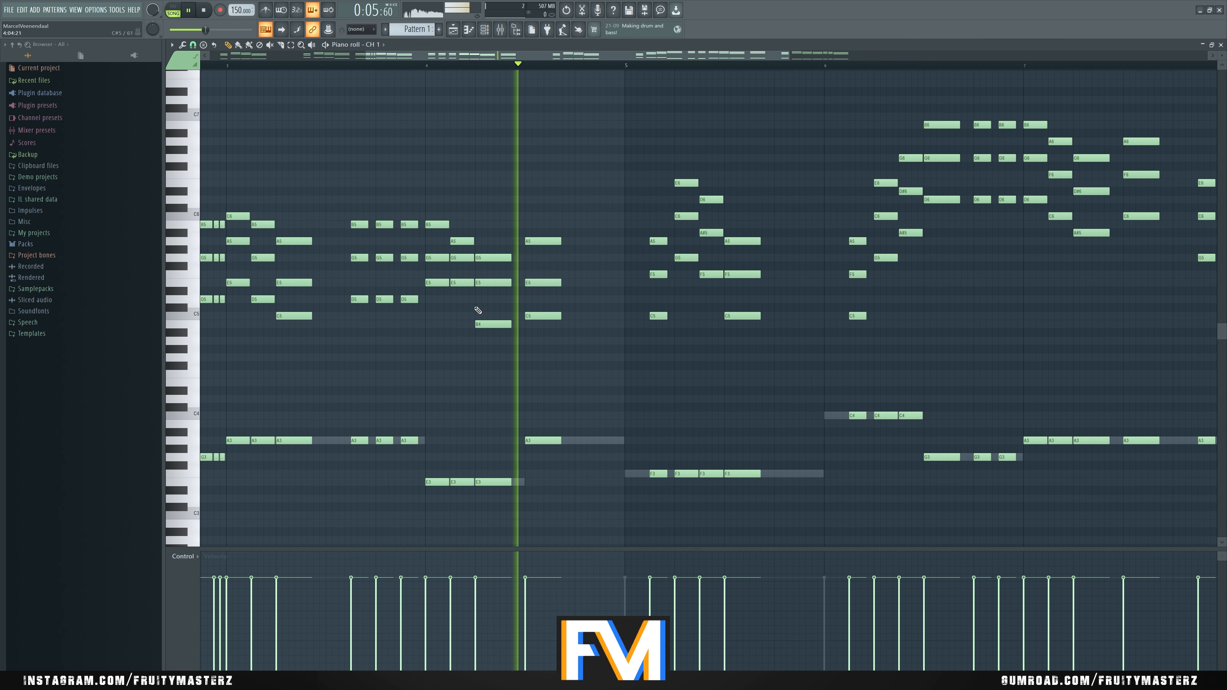
key(space)
Step: Lower the bottom note of bar 4's second chord to D5 and replay the bar
drag(461, 283, 467, 291)
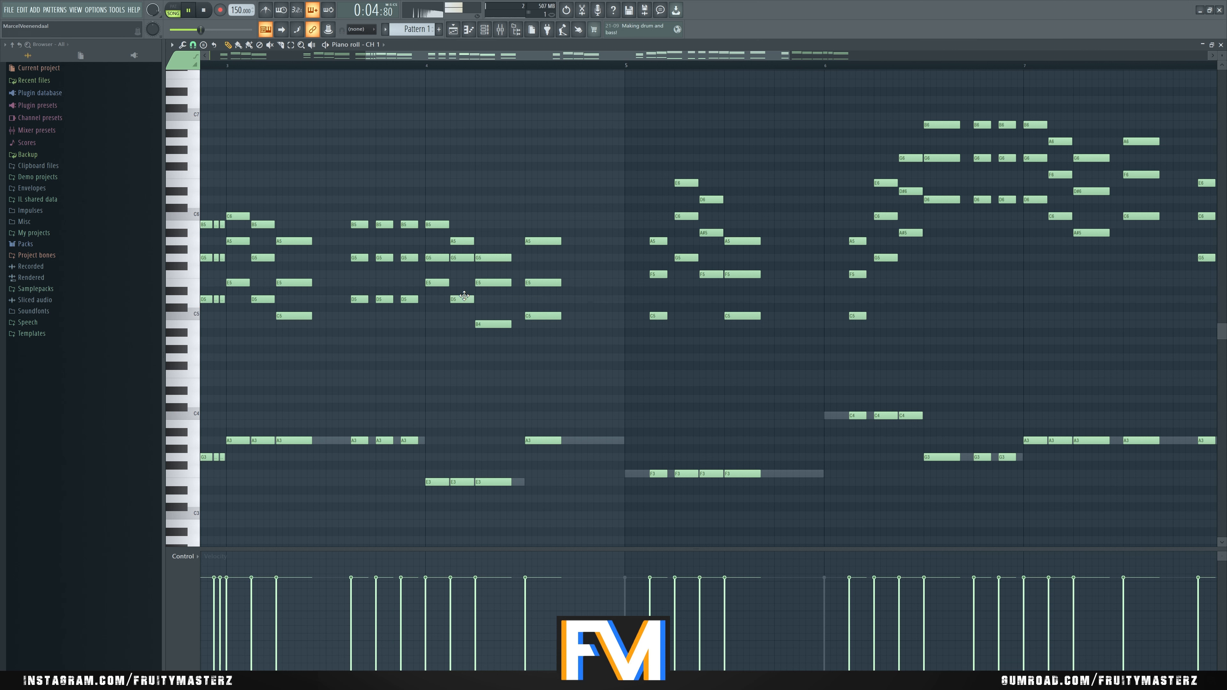
key(space)
key(space)
Step: Play the passage again and lower the middle note of bar 4's second chord to E5
scroll(446, 254, down, 2)
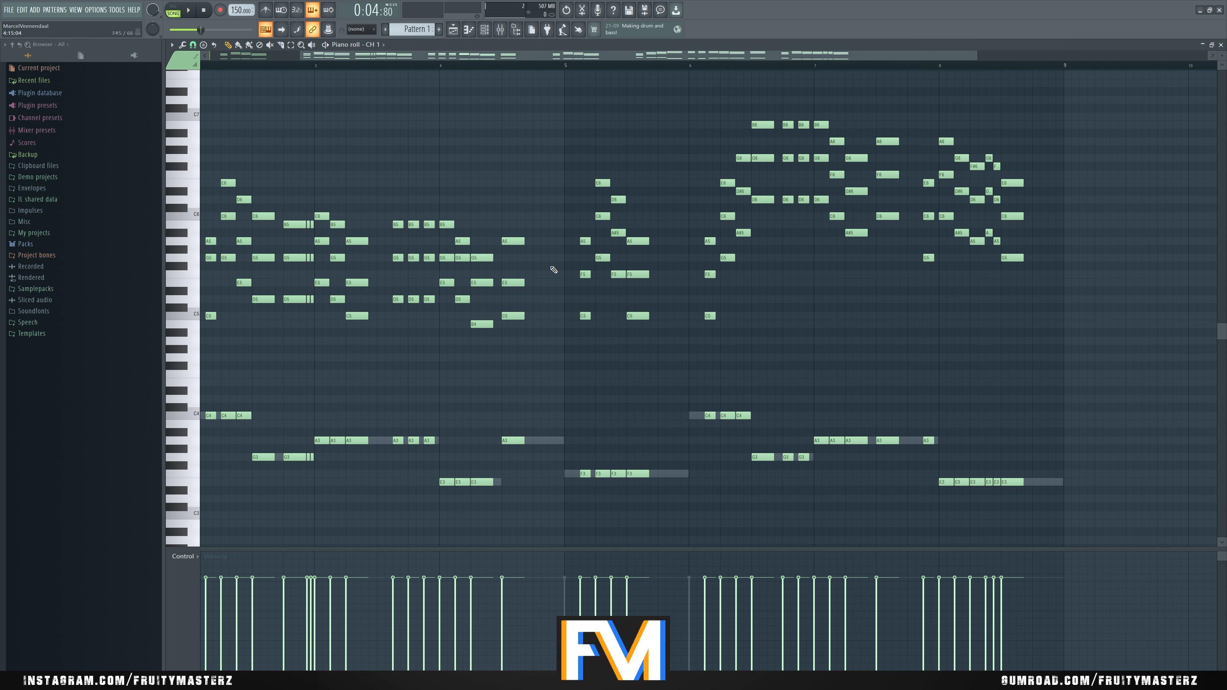
key(space)
key(space)
scroll(489, 261, up, 2)
drag(437, 264, 434, 286)
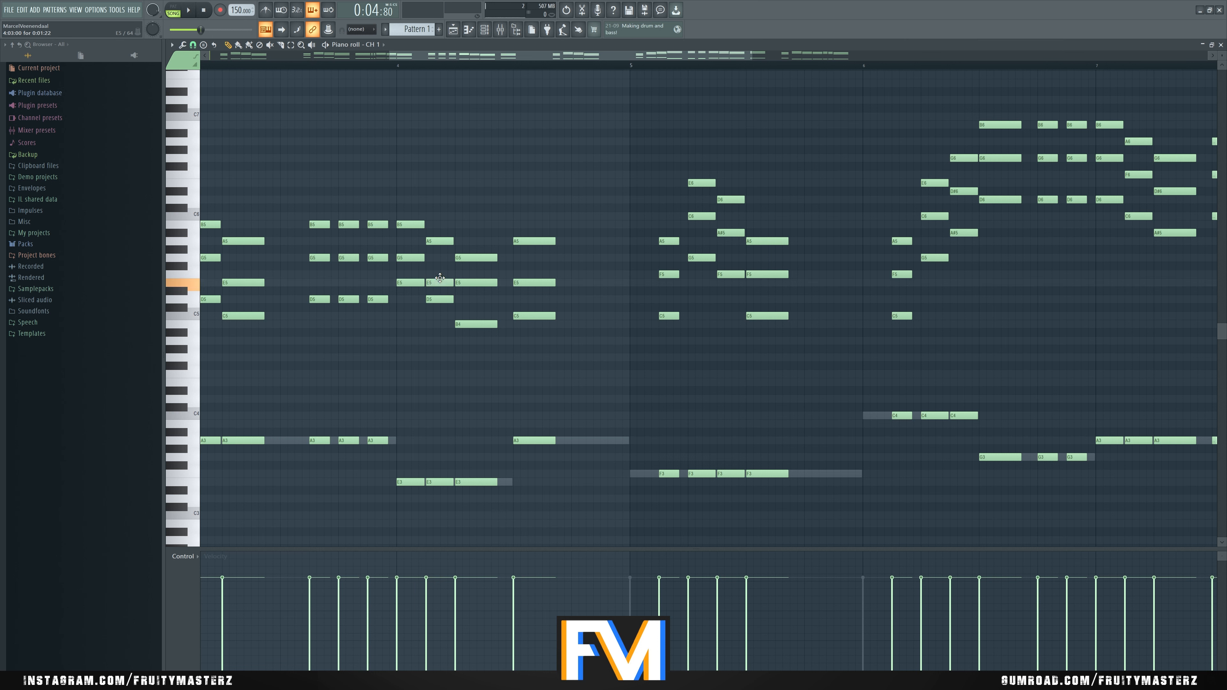
Step: Replay bar 4's opening and try B4 as the bottom note of its second chord
key(space)
drag(440, 279, 440, 283)
key(space)
key(space)
key(space)
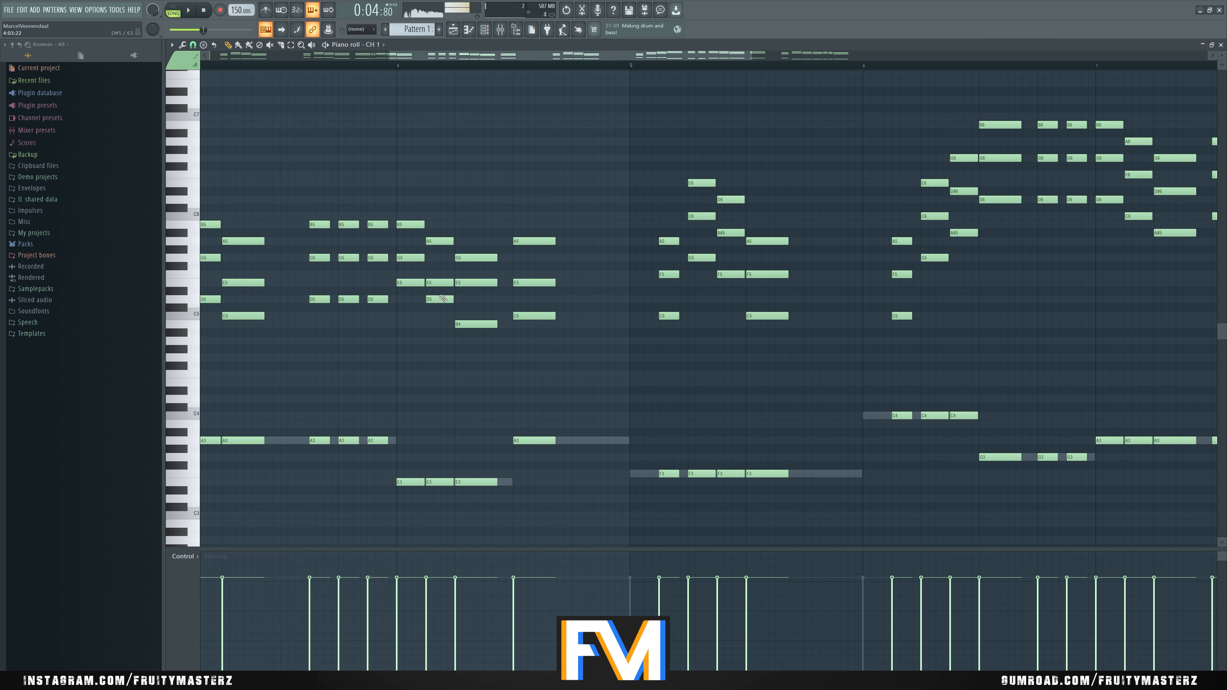
key(space)
key(space)
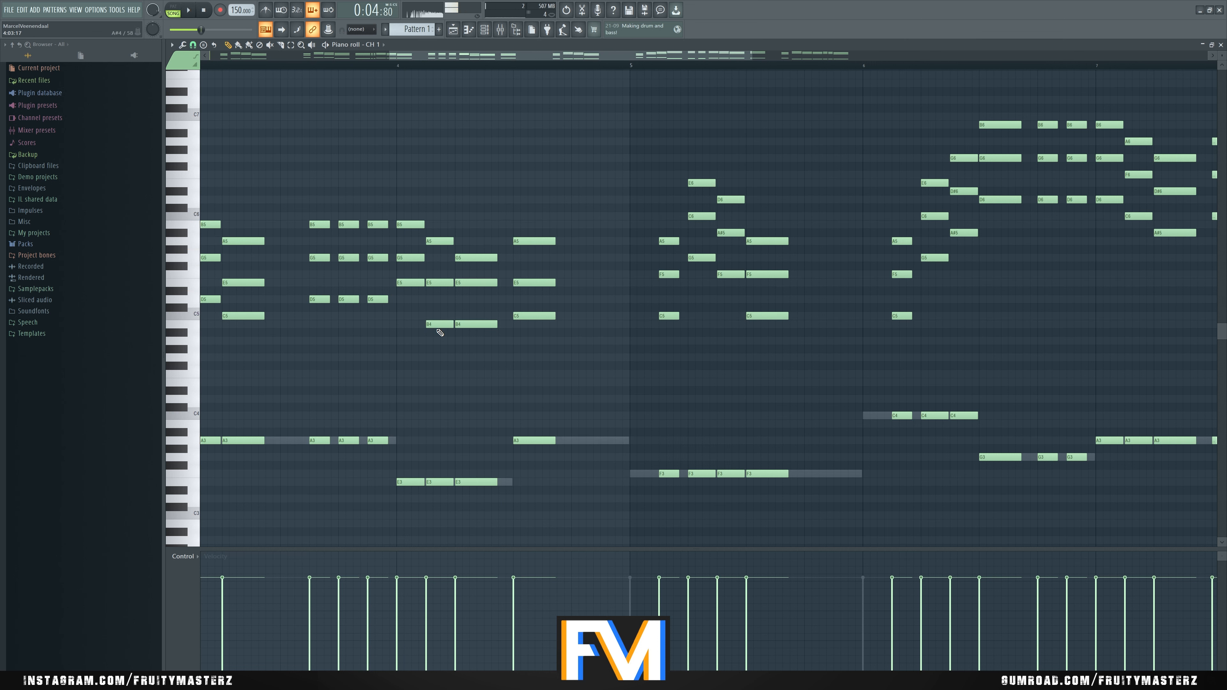
Step: Set the bottom note of bar 4's second chord to C5 and play the change
key(space)
key(space)
drag(438, 324, 437, 319)
key(space)
key(space)
key(space)
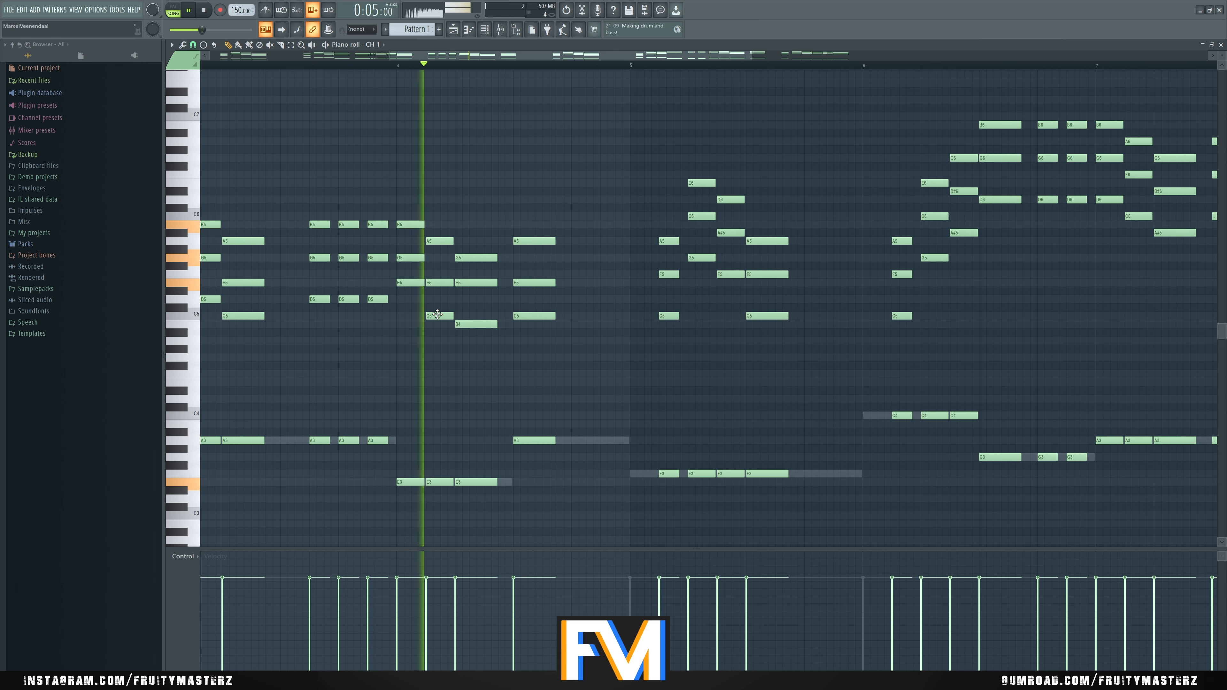
key(space)
Step: Try D#5 as the middle note of bar 4's second chord and play it
ctrl+scroll(436, 284, down, 2)
mouse_move(436, 271)
mouse_down()
mouse_move(438, 260)
mouse_move(436, 290)
mouse_up()
key(space)
key(space)
key(space)
key(space)
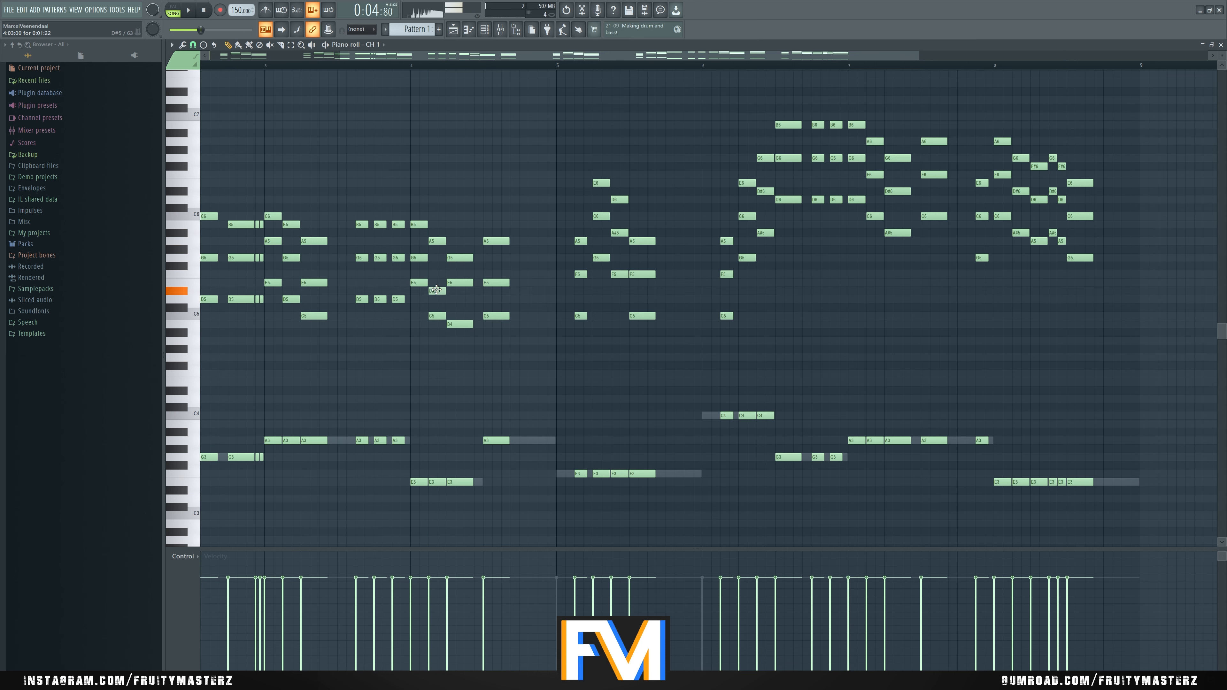
key(space)
key(space)
Step: Play the melody from the start of bar 5 to check its chords
ctrl+scroll(519, 362, down, 2)
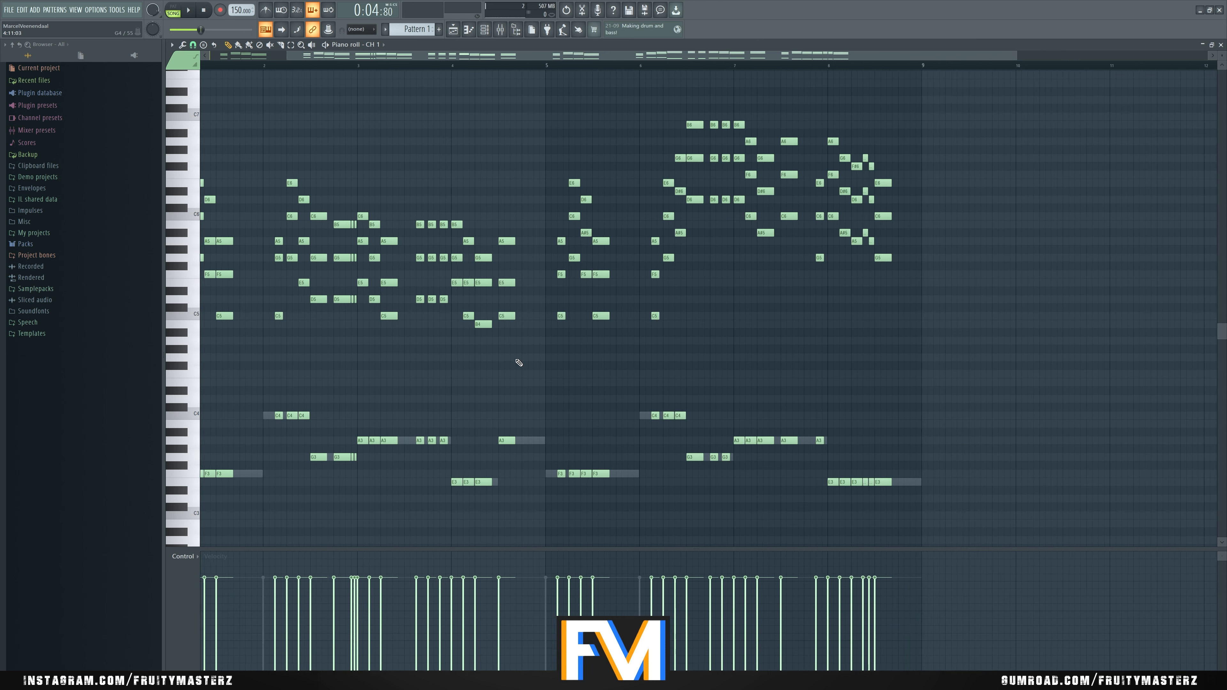
ctrl+scroll(690, 337, up, 4)
click(516, 68)
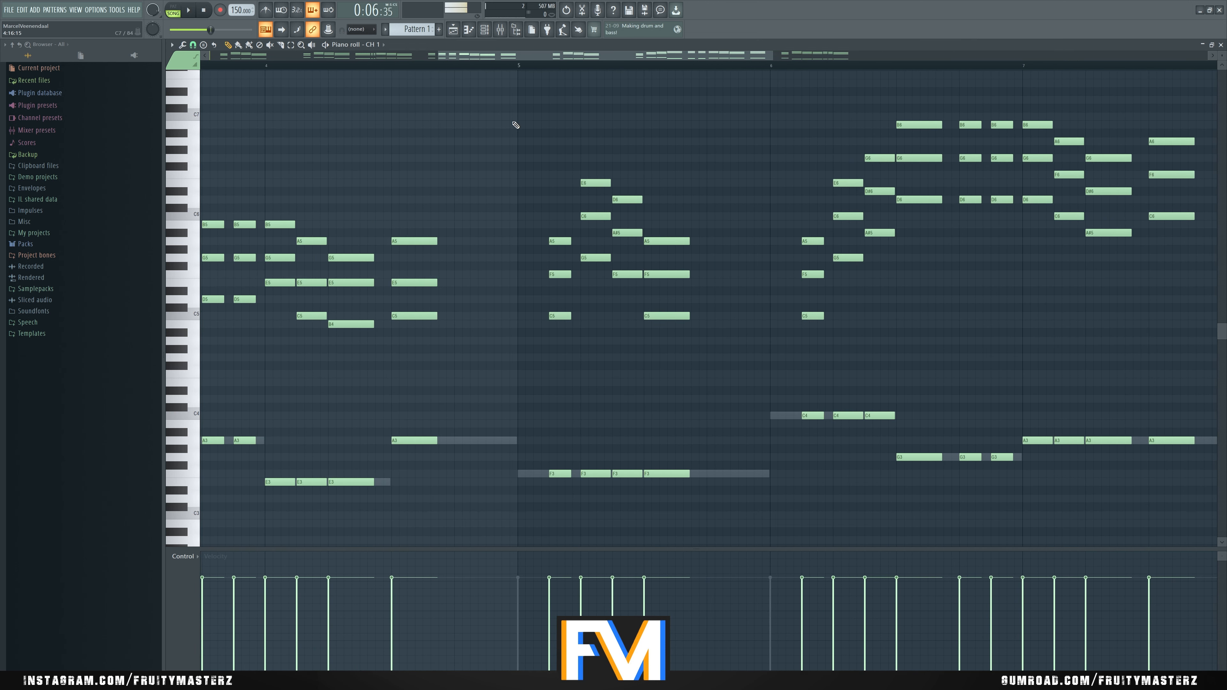
key(space)
ctrl+scroll(592, 391, down, 4)
key(space)
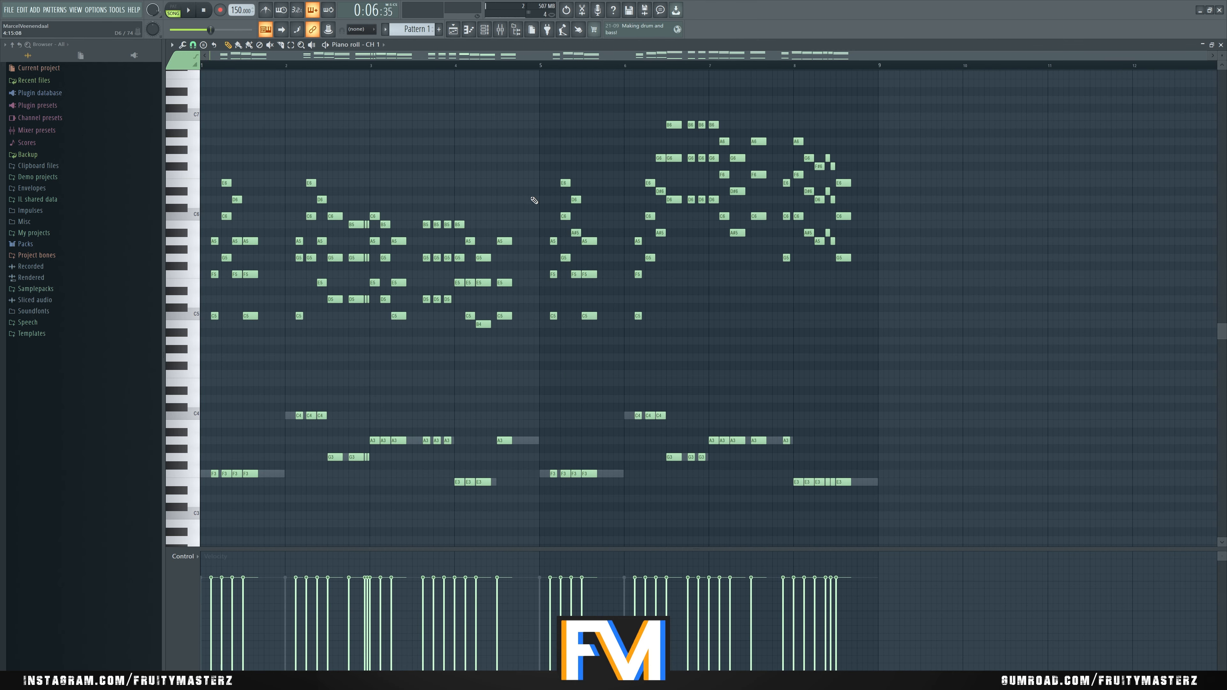
Step: Replace bar 5's notes with a copy of bar 1's chords and bass notes, and play the bar
drag(523, 146, 609, 504)
key(Delete)
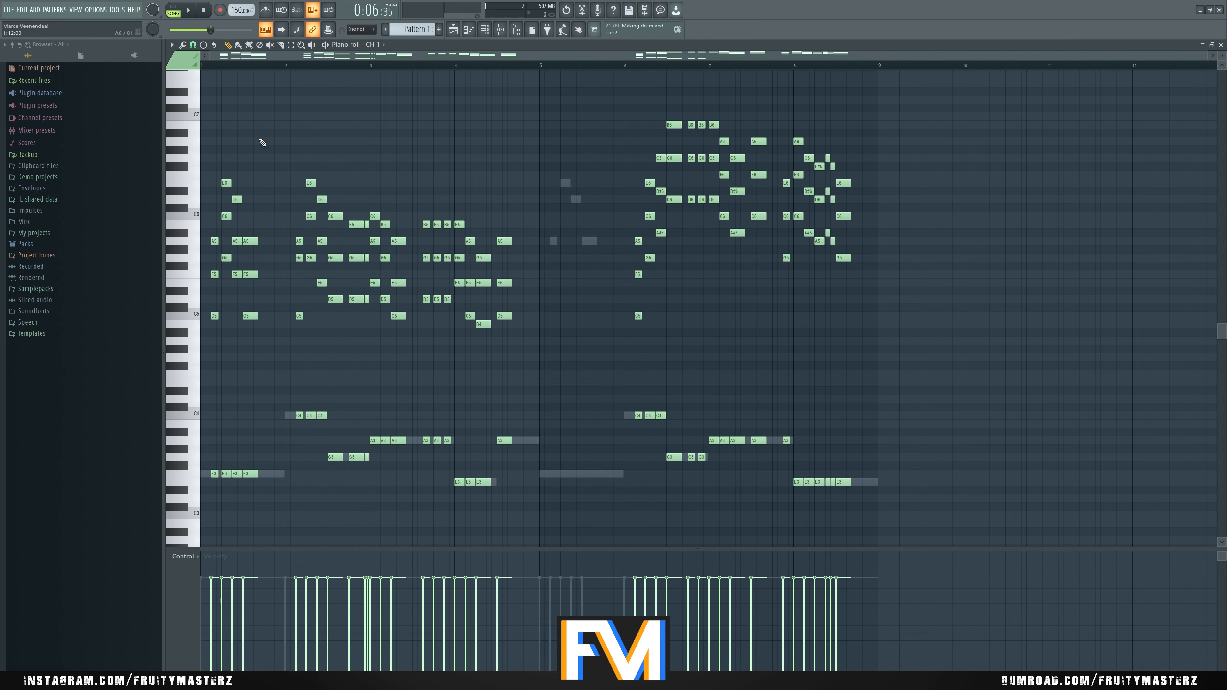
drag(266, 136, 202, 549)
drag(250, 454, 594, 454)
click(545, 66)
key(space)
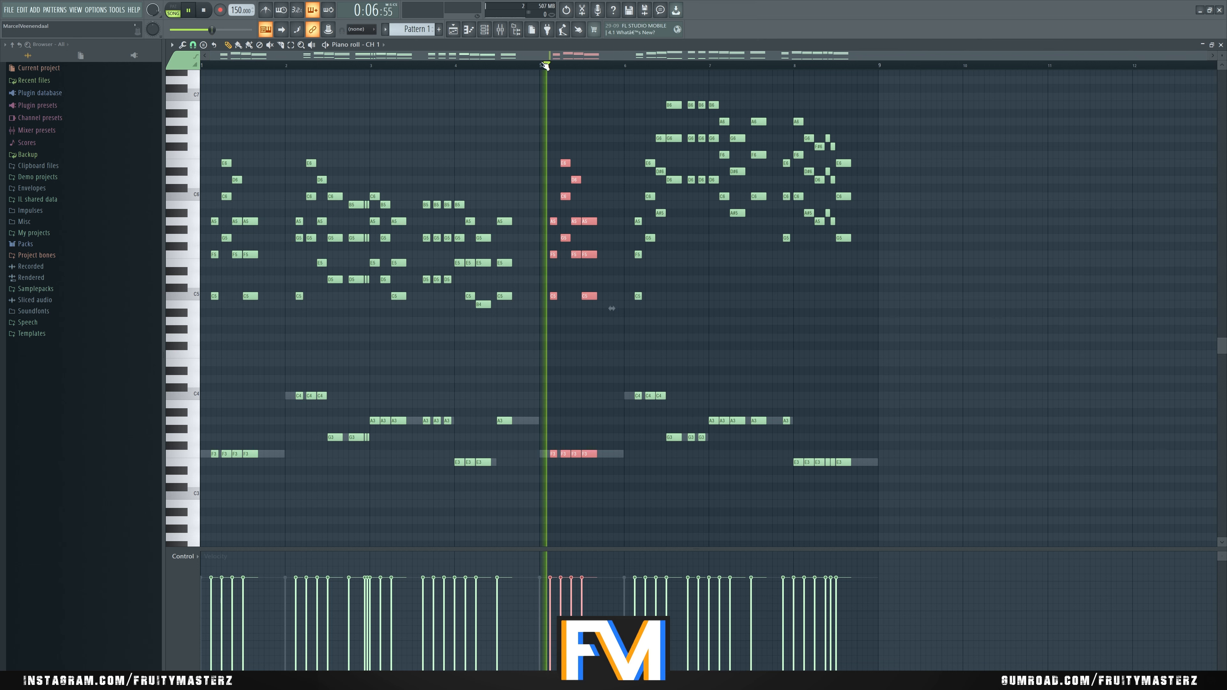
ctrl+click(679, 166)
scroll(680, 217, up, 3)
key(space)
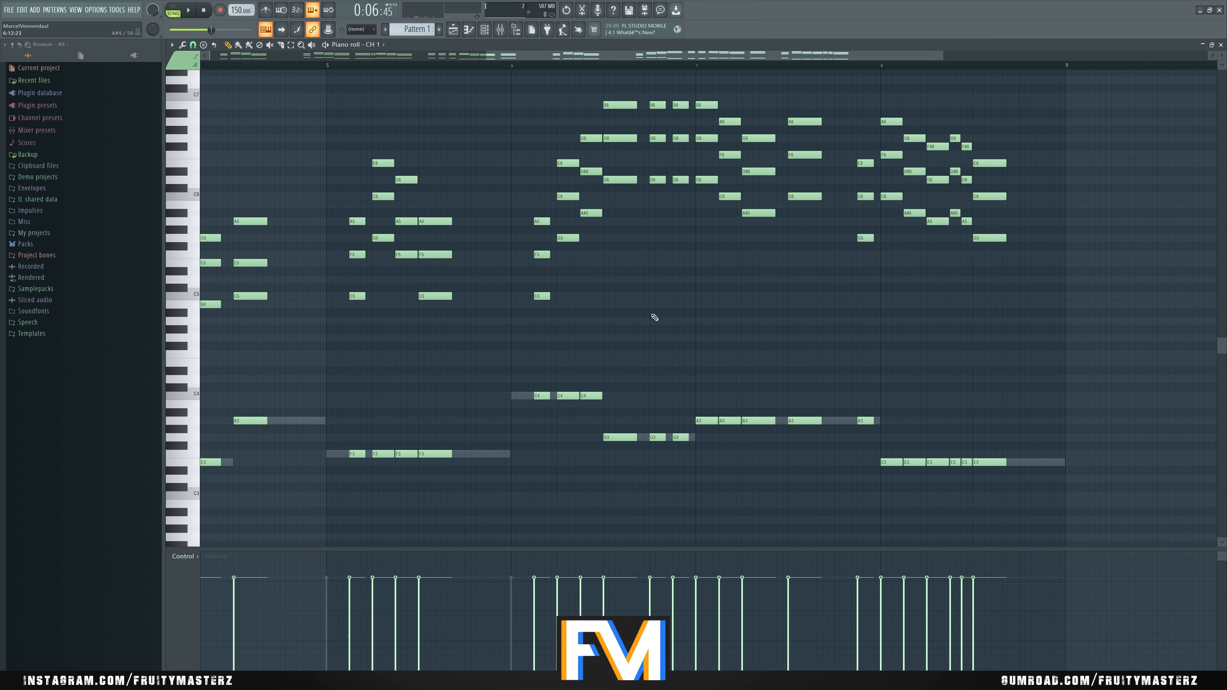
Step: Raise the middle note of bar 6's first chord to G5 and play from bar 5
scroll(641, 295, down, 3)
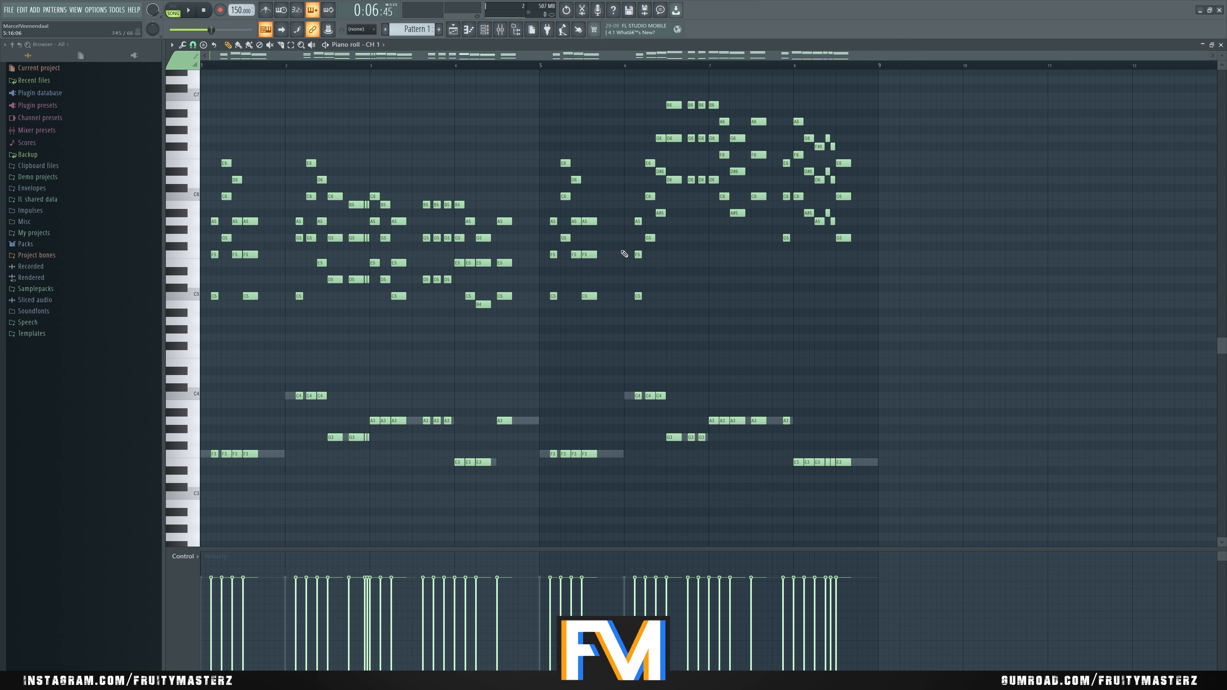
key(space)
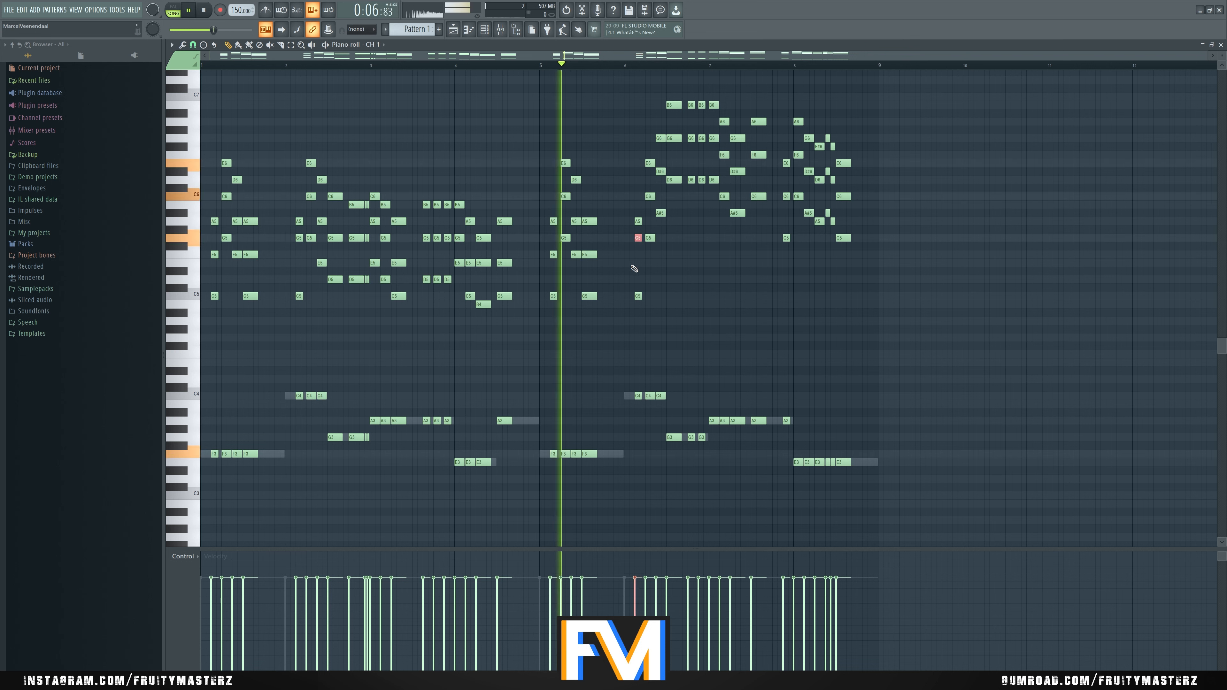
key(space)
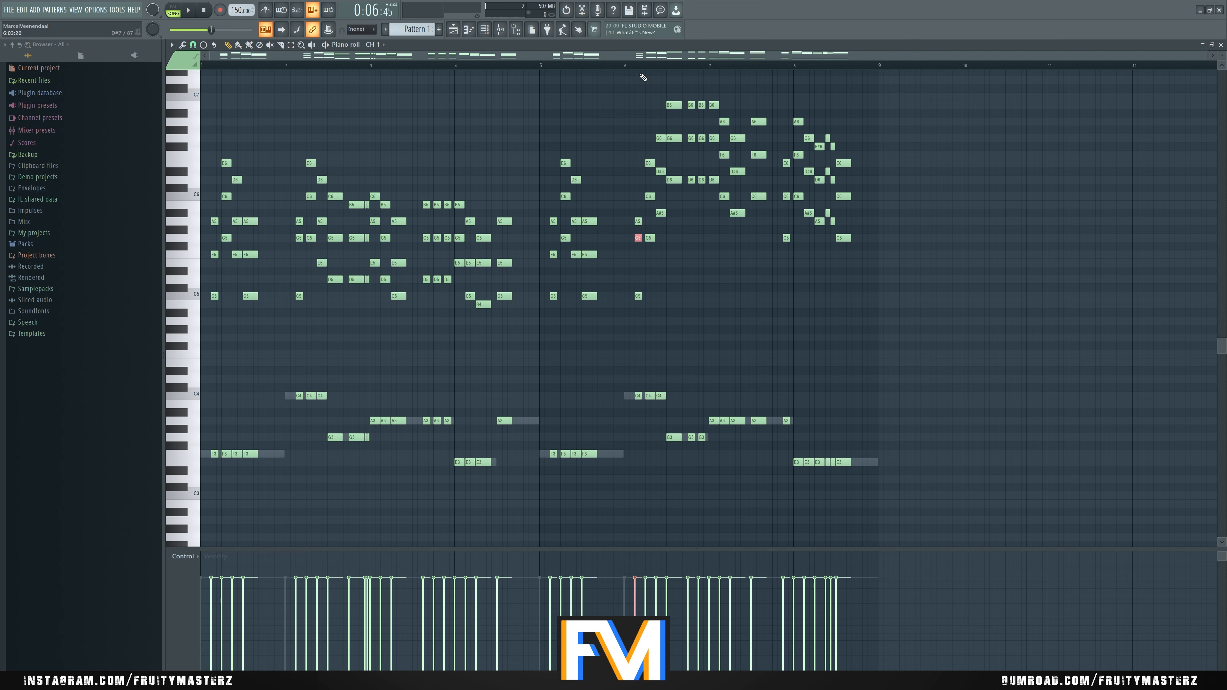
Step: Play the opening chords of bar 6 to check how they fit the bass
scroll(648, 120, up, 3)
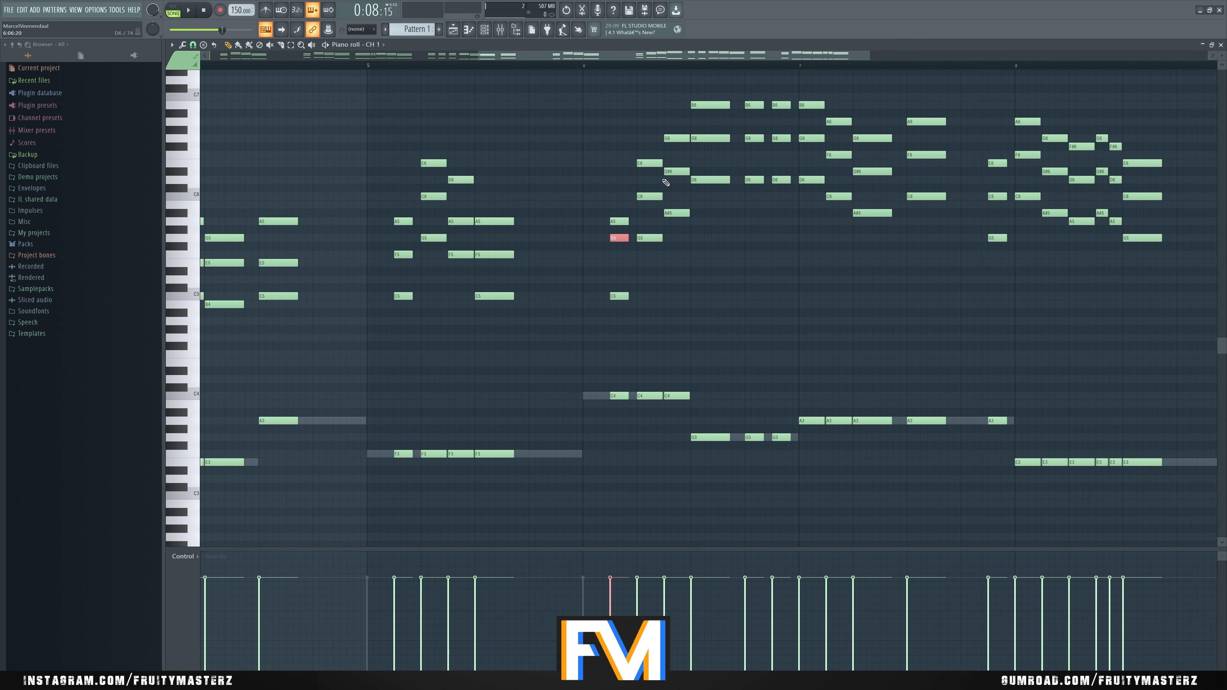
key(space)
key(space)
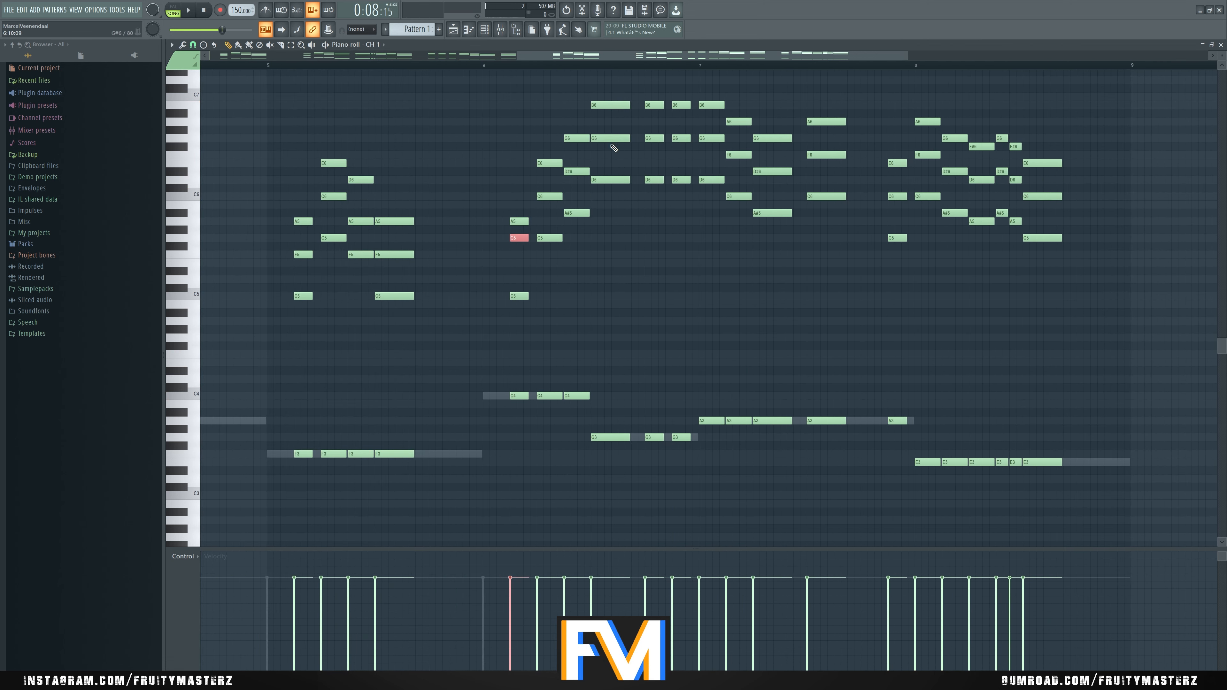
drag(541, 437, 547, 105)
right_click(555, 105)
key(space)
key(space)
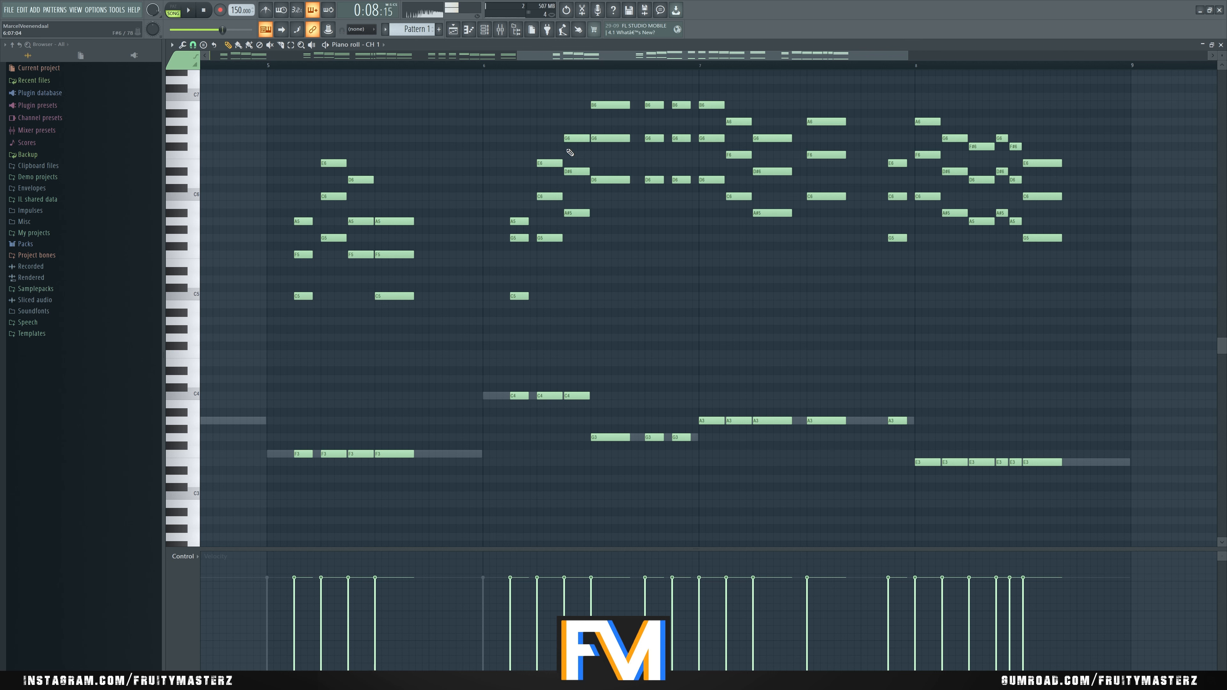
Step: Set the two lower notes of bar 6's third chord to E6 and C6, and replay the bar
drag(581, 210, 577, 162)
key(space)
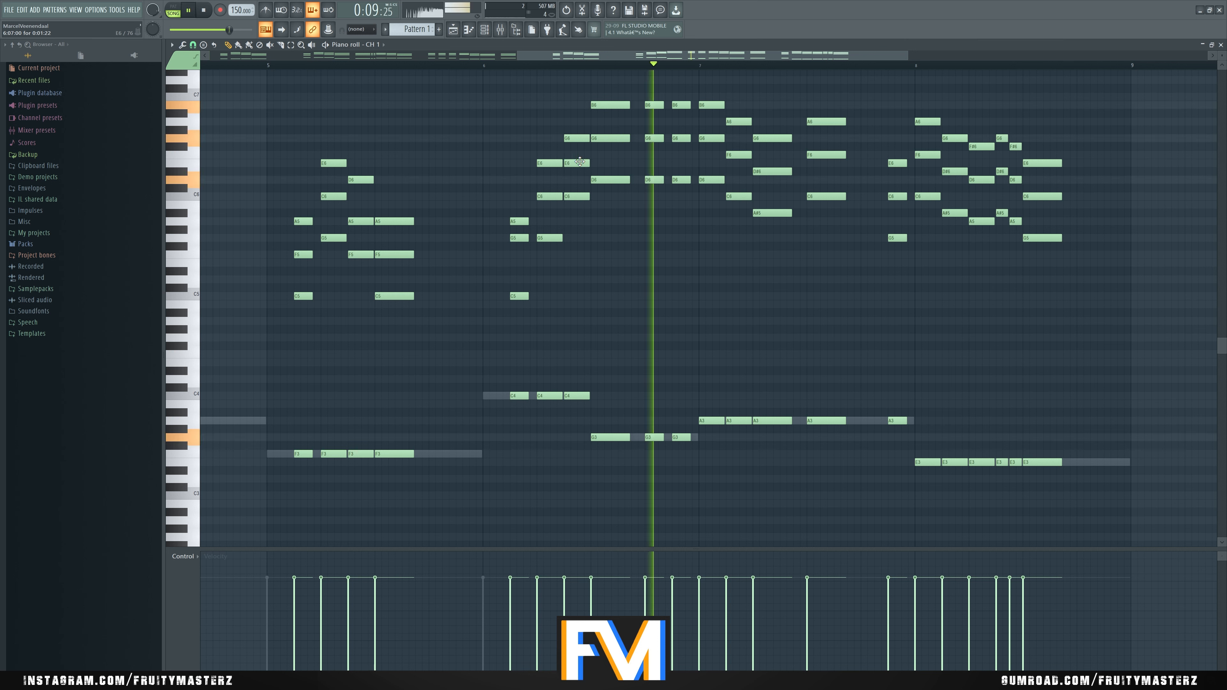
key(space)
key(space)
key(space)
scroll(566, 241, down, 4)
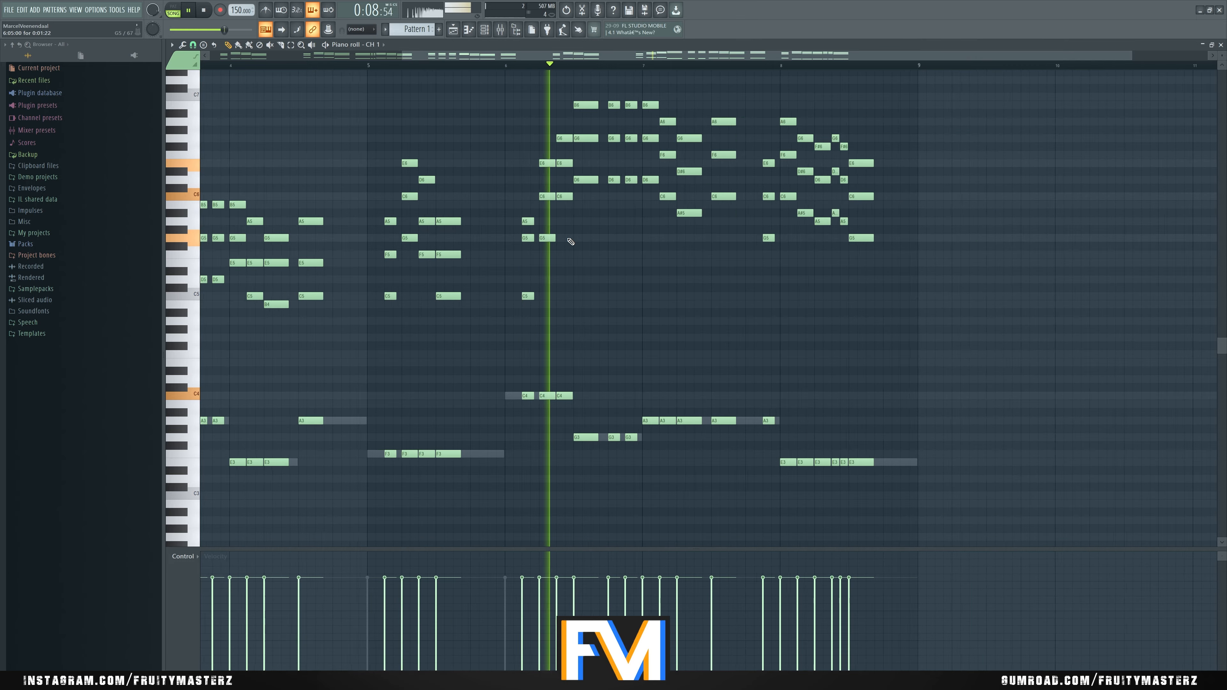
scroll(660, 267, up, 3)
scroll(663, 269, up, 1)
key(space)
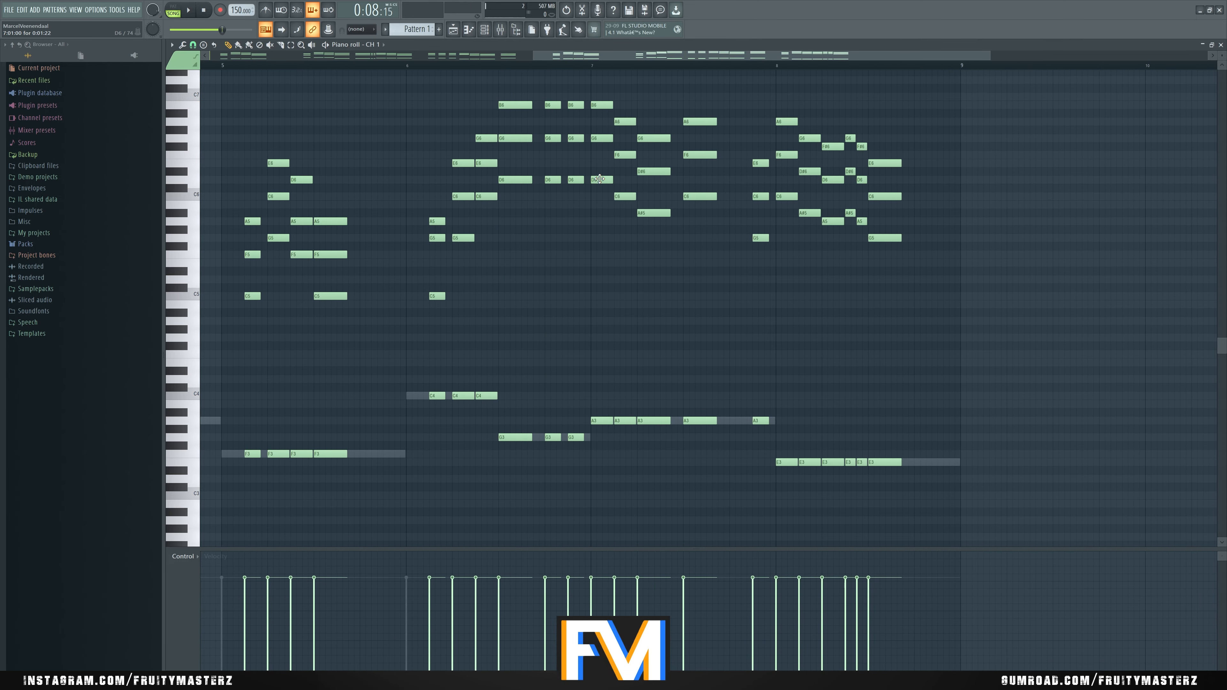
Step: In bar 7, set the second and fourth chords' middle notes to E6 and the third chord's lower notes to D6 and B5, and play the result
click(617, 68)
drag(643, 204, 645, 205)
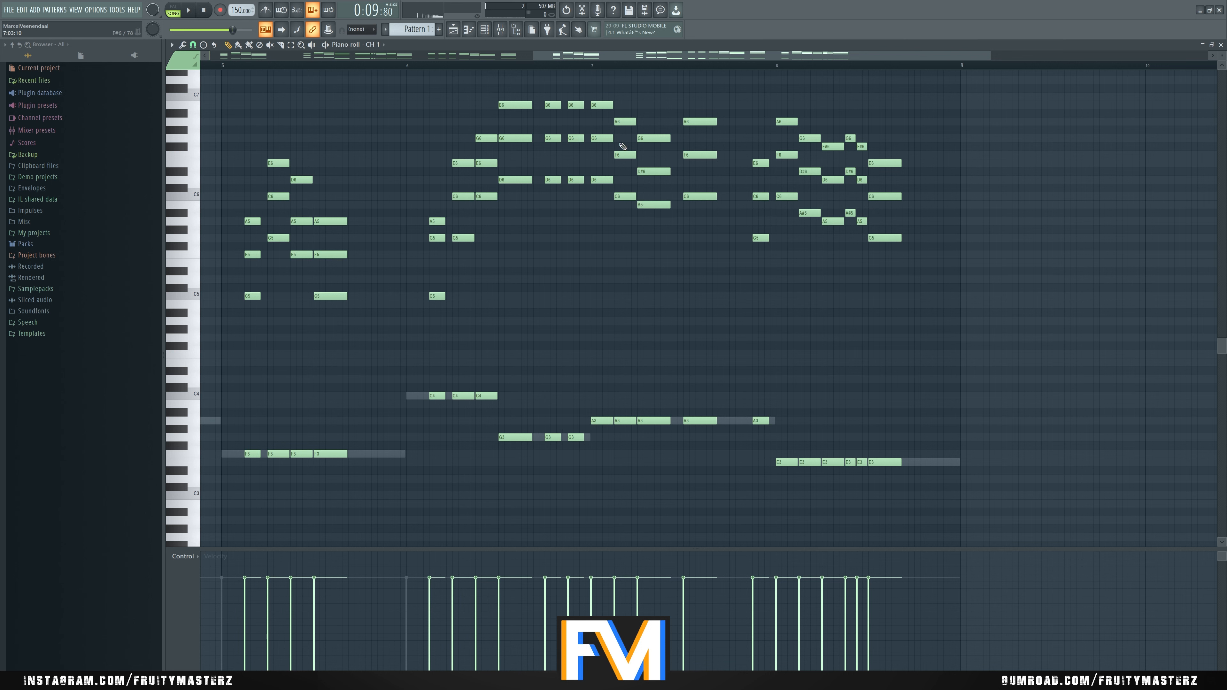
drag(623, 156, 700, 163)
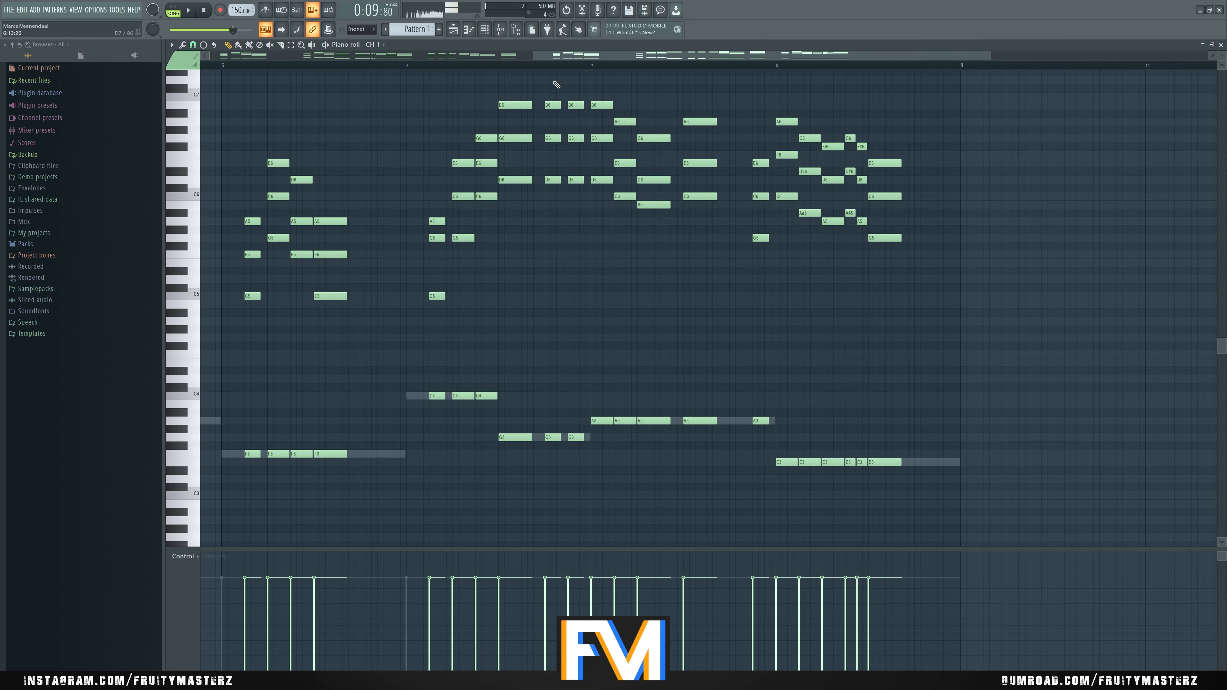
click(503, 64)
key(space)
scroll(696, 281, down, 3)
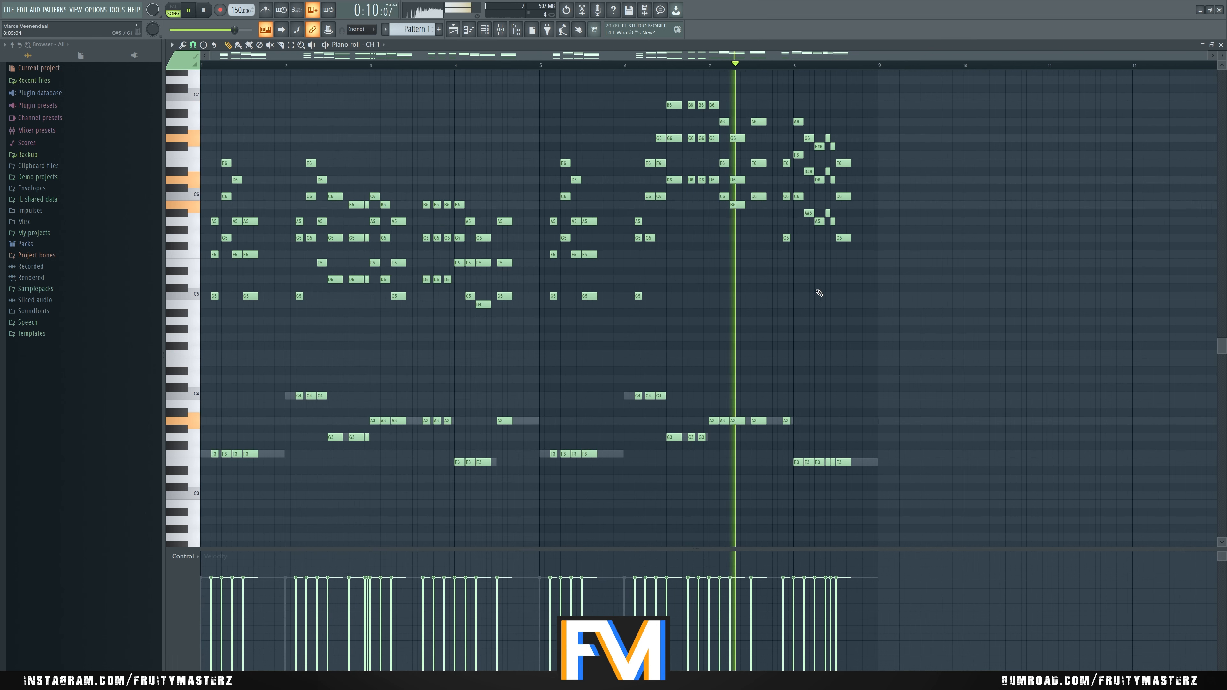
scroll(862, 297, up, 3)
key(space)
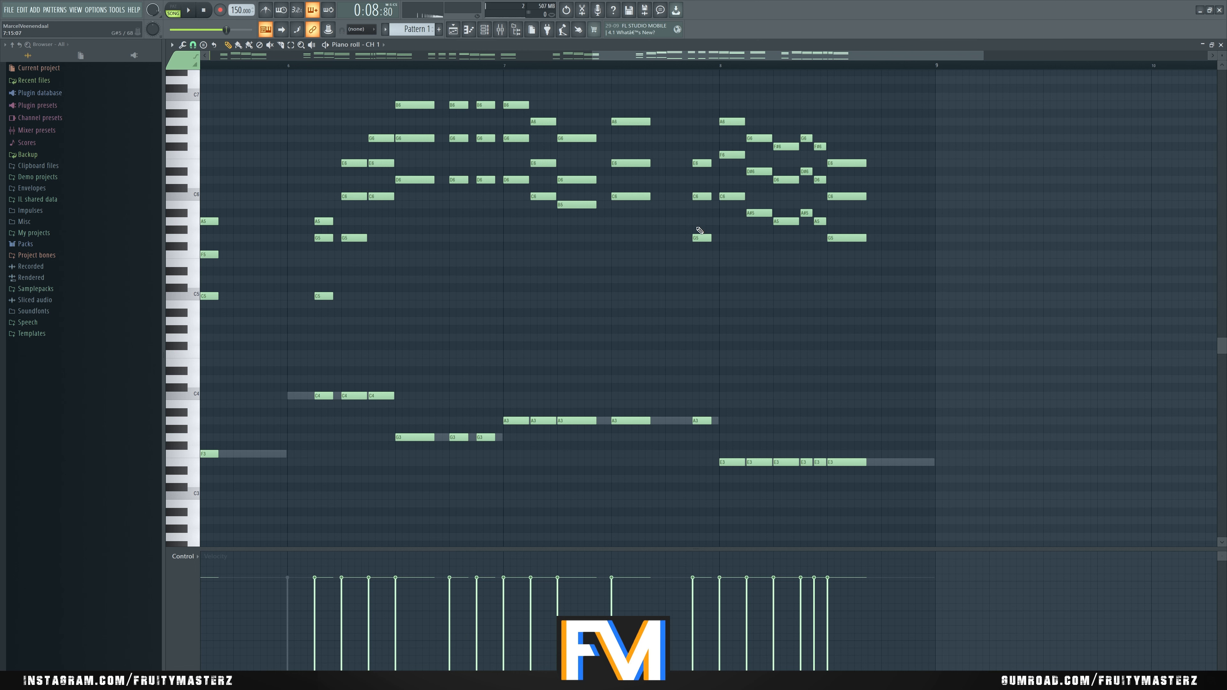
Step: Raise the lowest note of bar 7's last chord to A5 and play the passage
drag(700, 237, 700, 221)
key(space)
scroll(707, 246, down, 1)
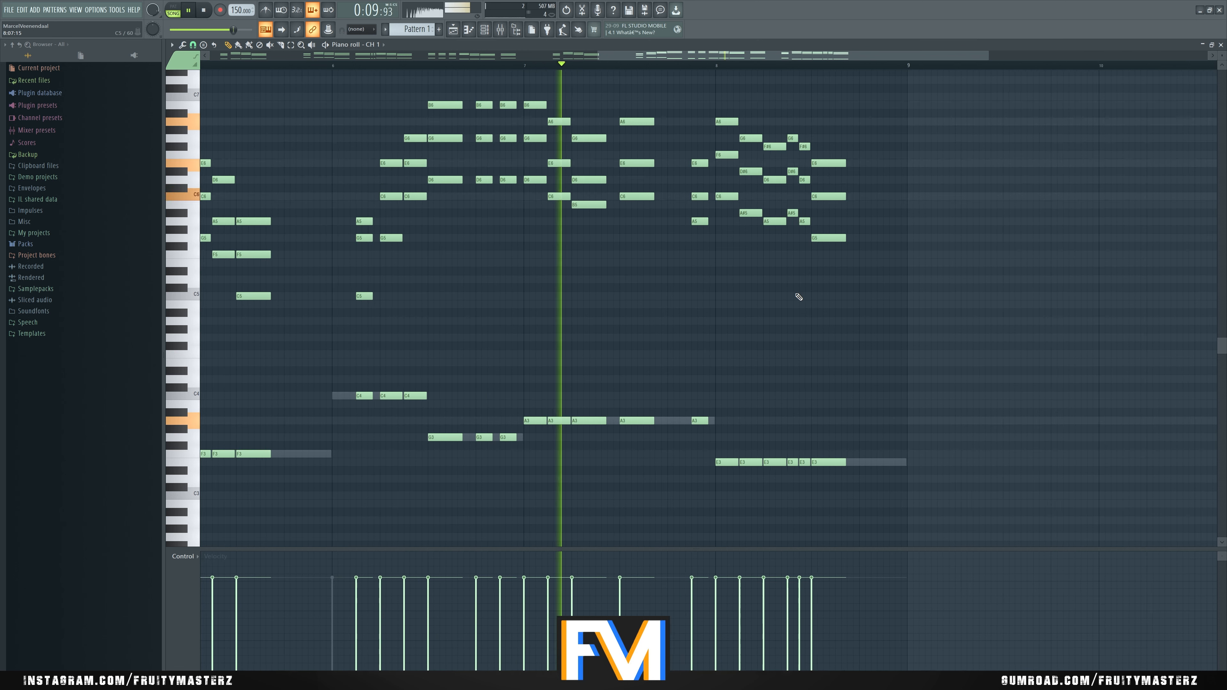
scroll(798, 297, up, 2)
key(space)
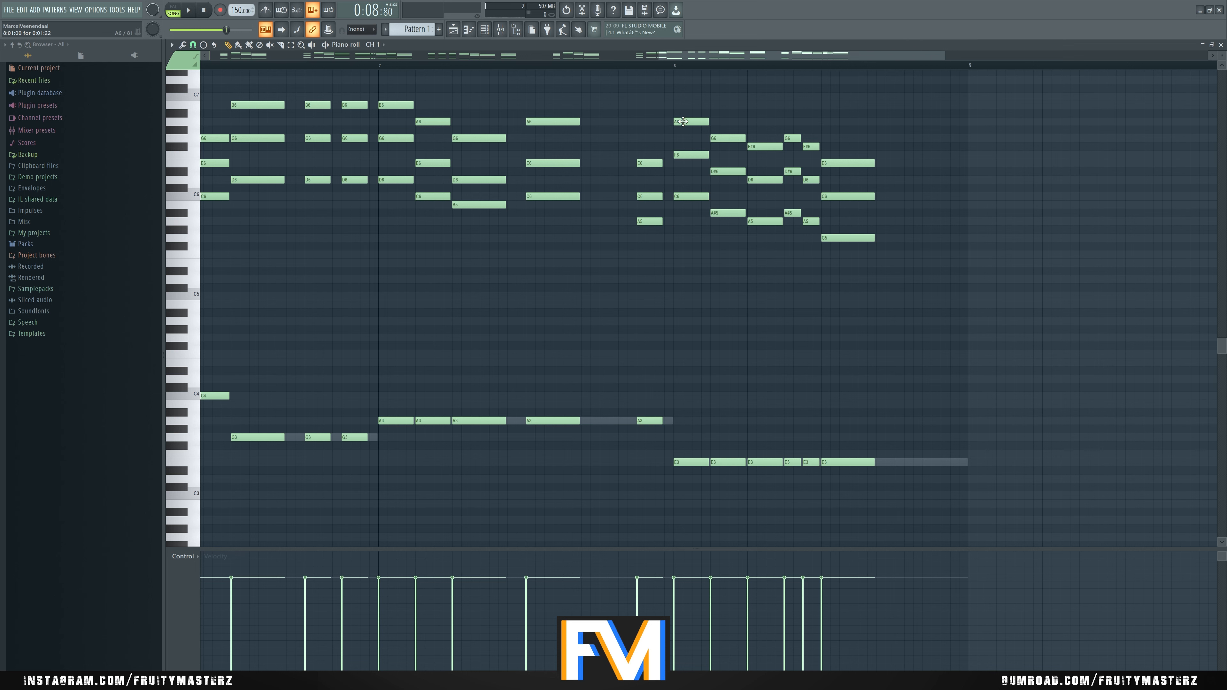
Step: Retune bar 8's middle notes to E6, D6, D6, E6, D6, C6 and its last five lowest notes to B5, B5, C6, B5, A5
drag(693, 154, 773, 180)
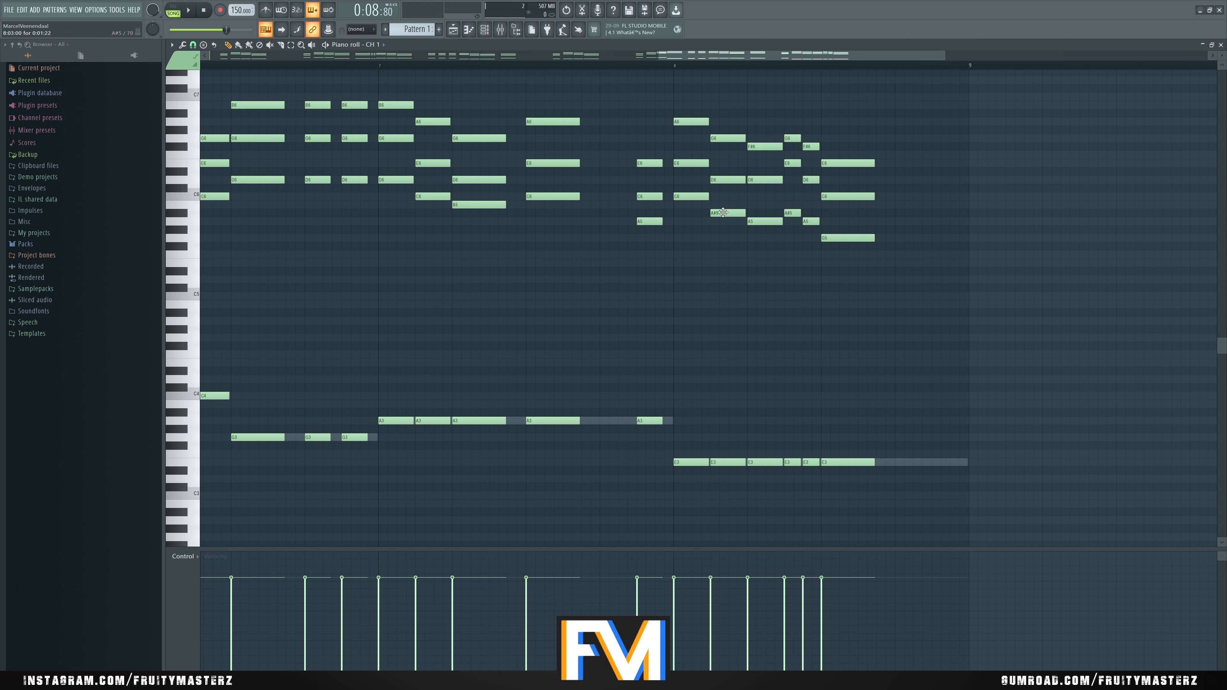
drag(723, 213, 723, 204)
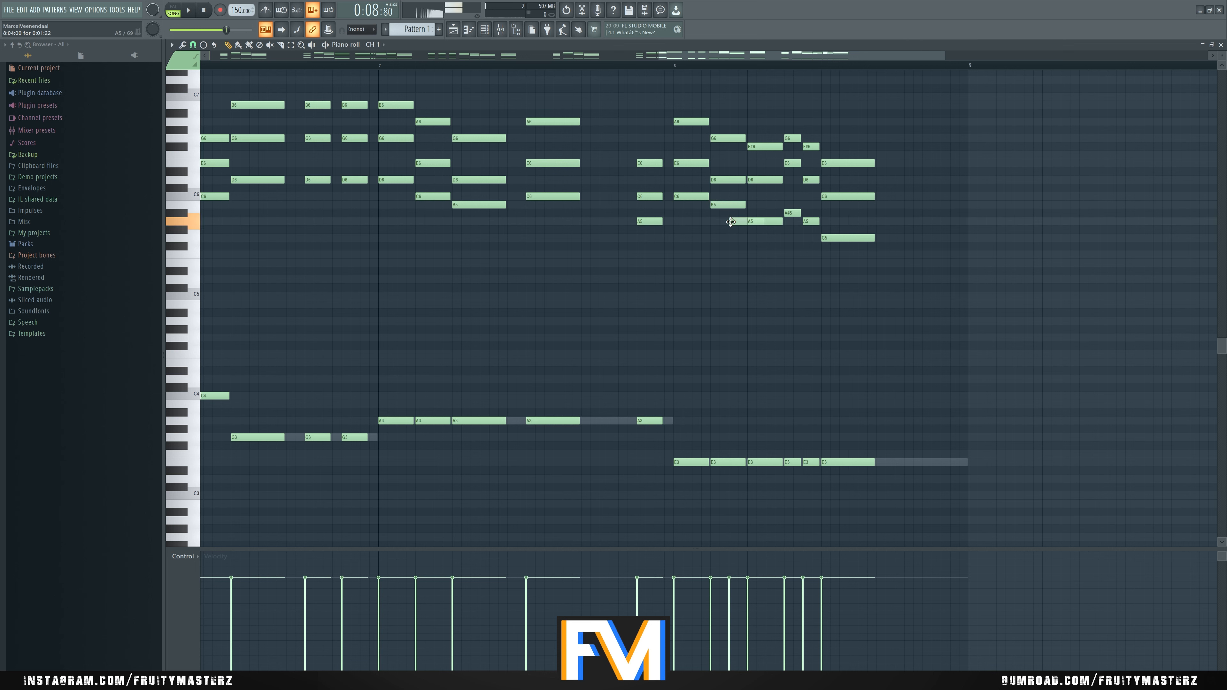
click(767, 222)
drag(848, 238, 772, 205)
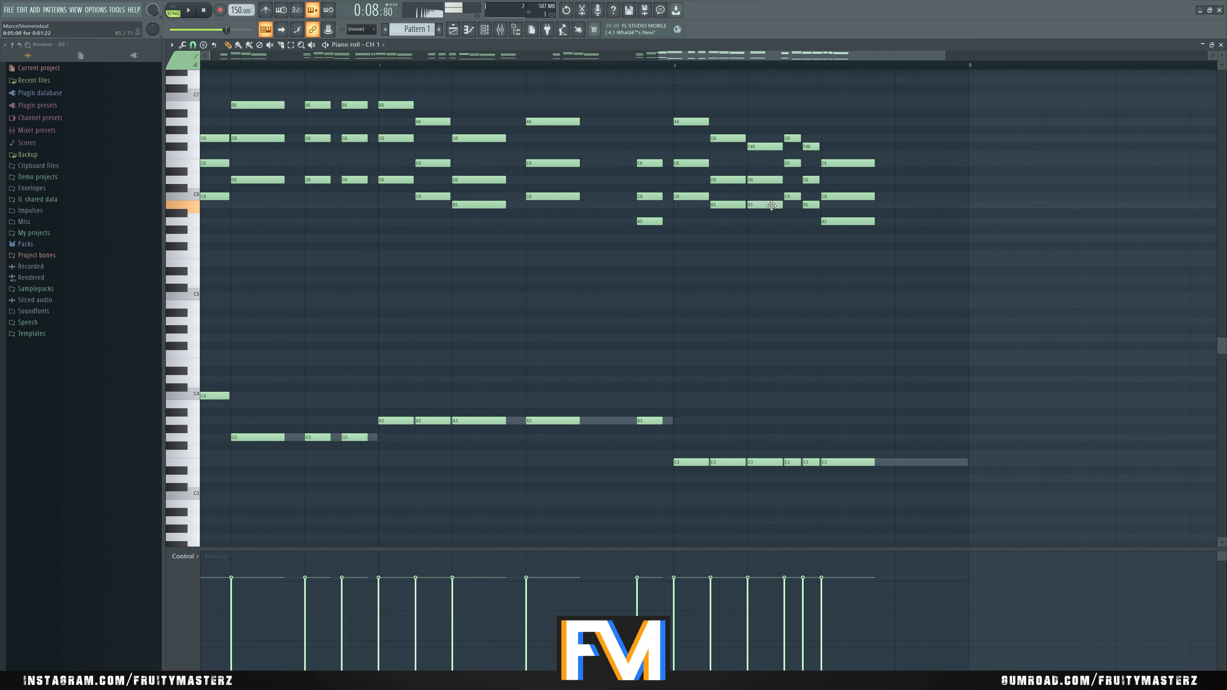
Step: Play from the middle of bar 6 through bar 8 to check the retuned chords
key(space)
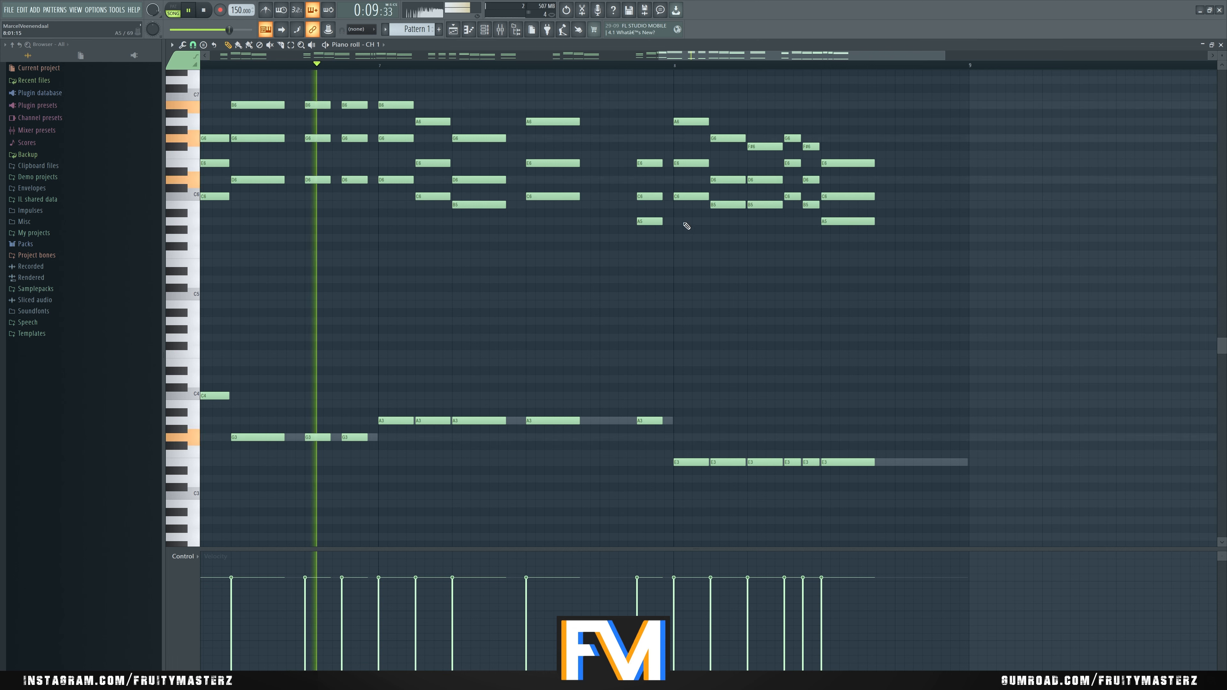
scroll(743, 261, down, 2)
scroll(720, 264, up, 1)
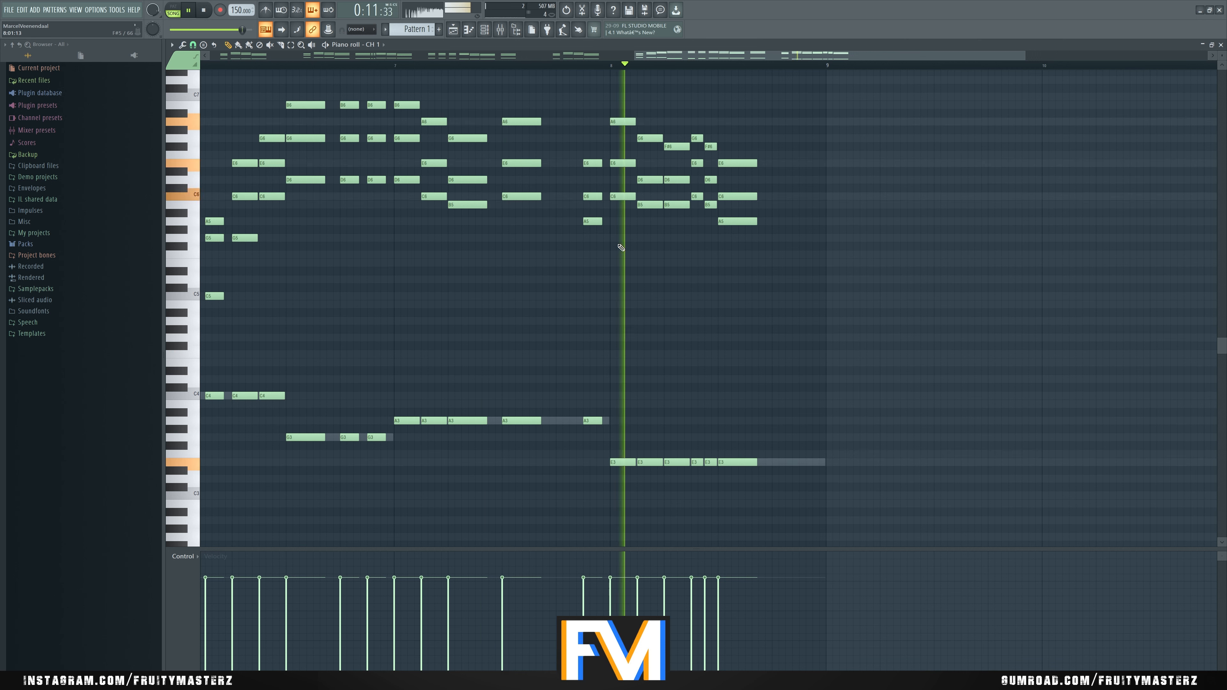
key(space)
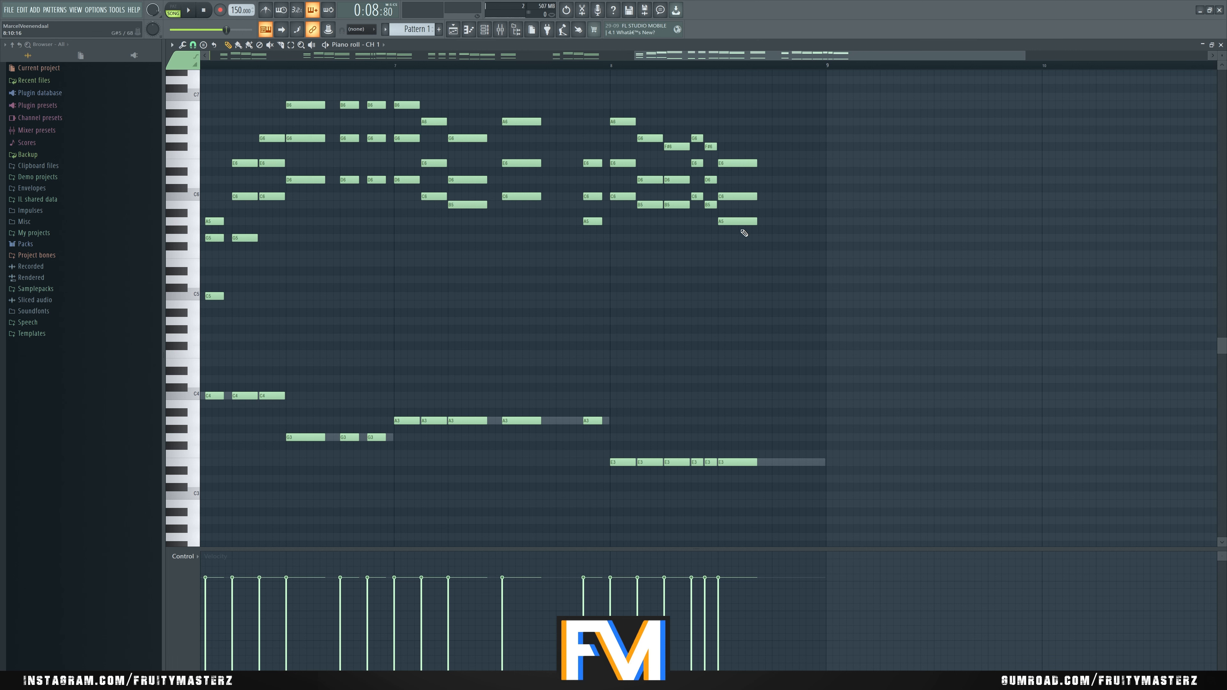
Step: Play the whole eight-bar CH 1 melody from the beginning and close the piano roll
ctrl+scroll(853, 218, down, 3)
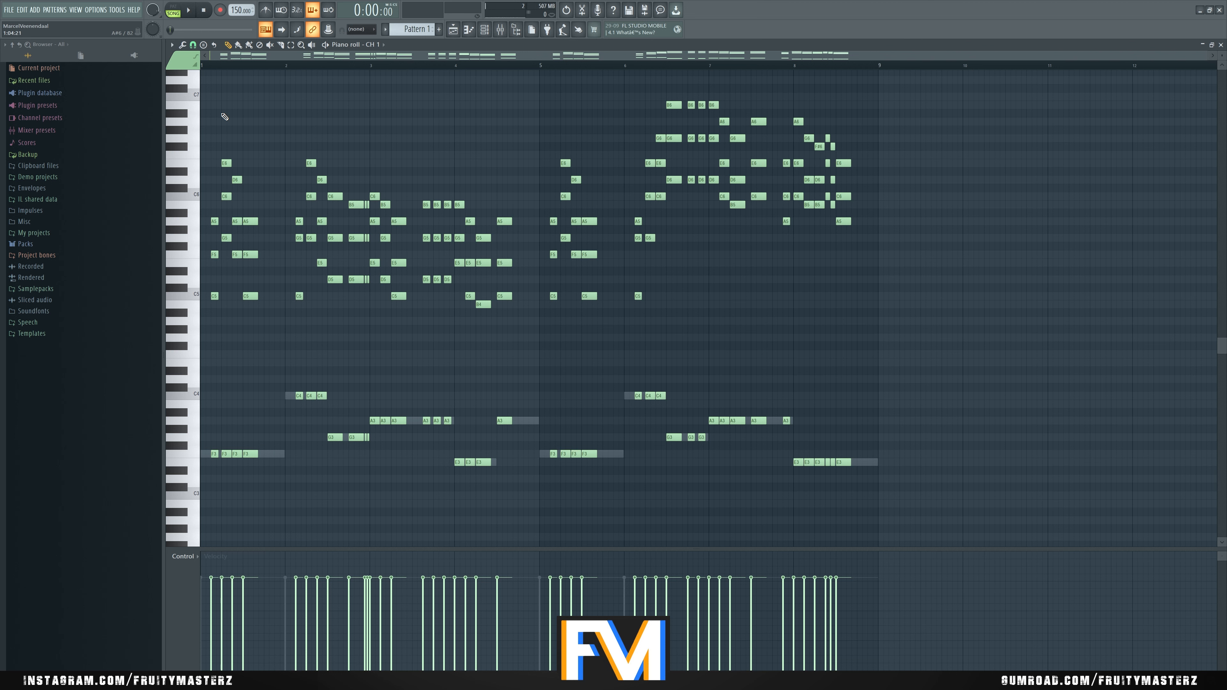
key(space)
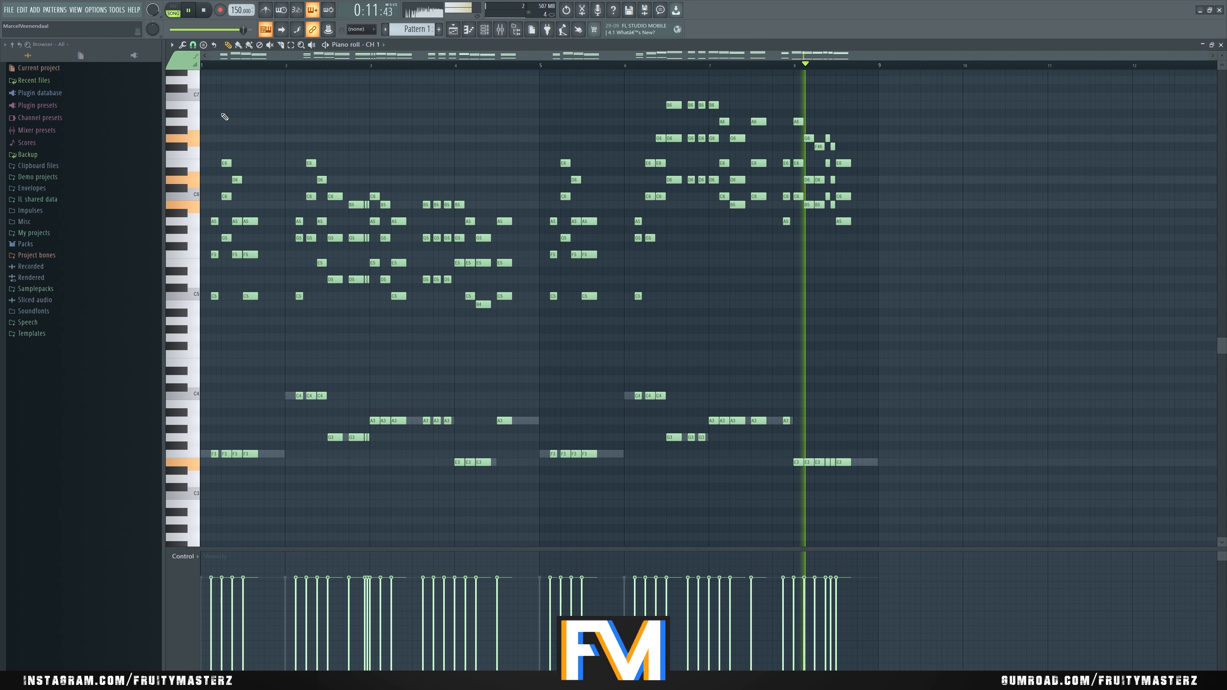
key(space)
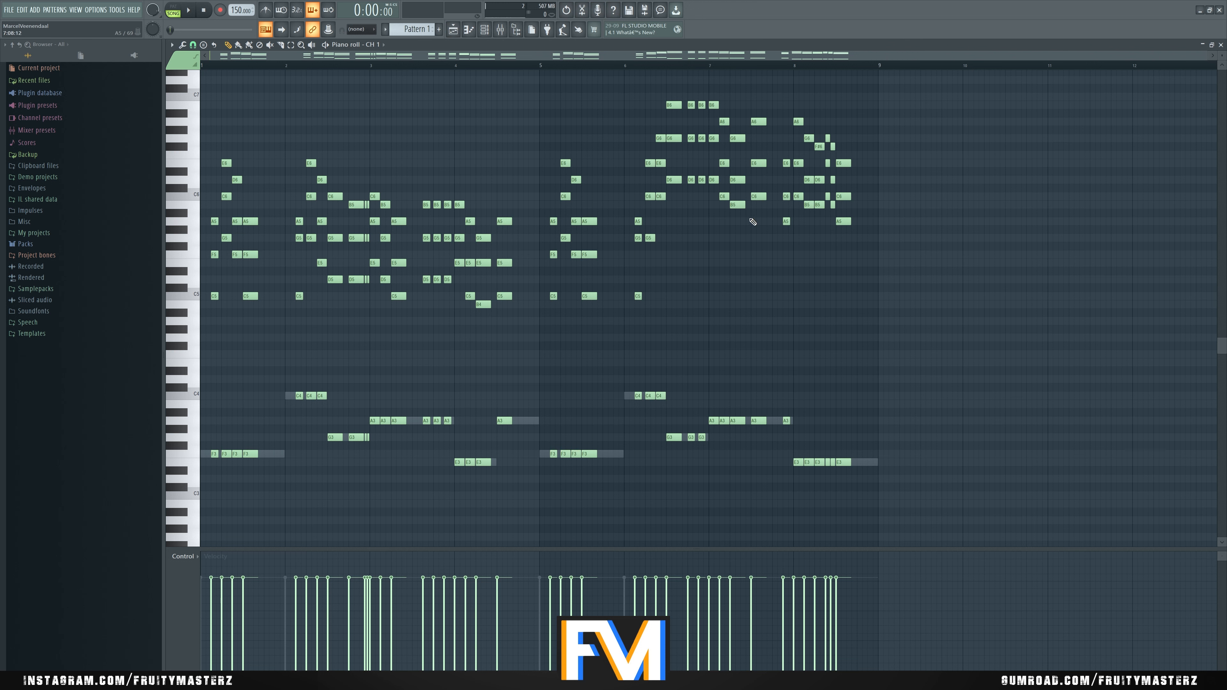
click(1222, 45)
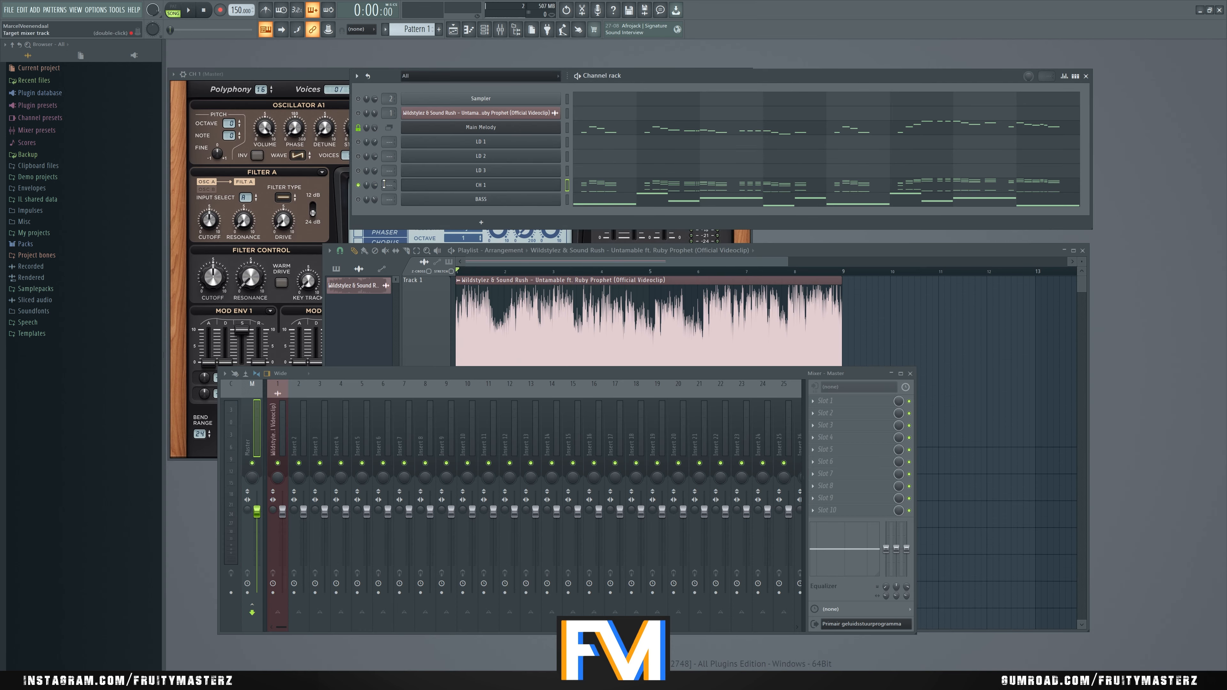
Step: Replace the CH 1 channel's instrument with Kontakt
right_click(559, 183)
mouse_move(604, 248)
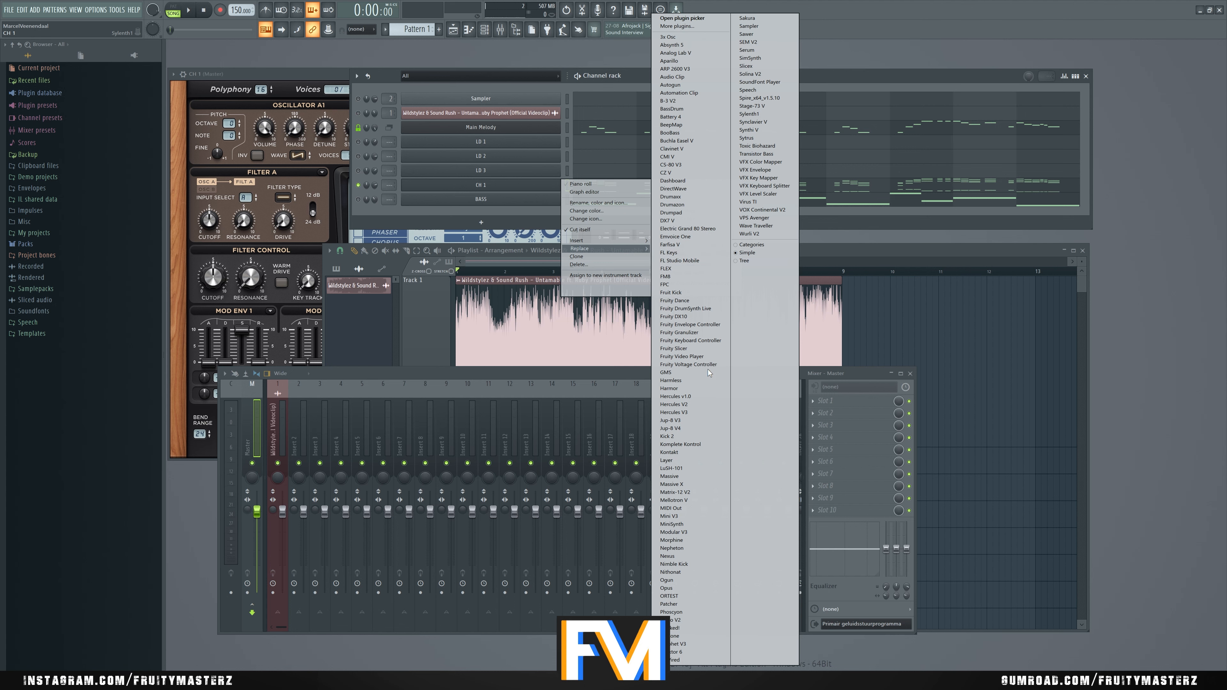
click(685, 452)
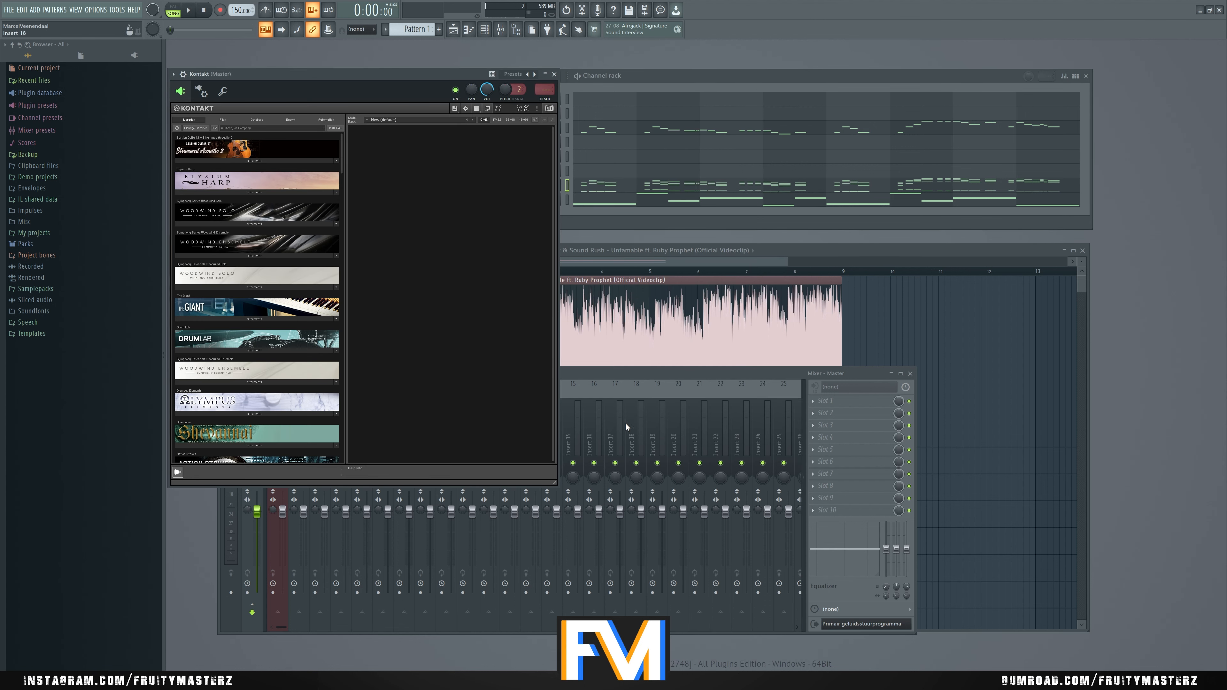
Step: Load the CH - Organ of the Family patch from the Virus Ti2 Leads & Synths Vol. 2 Kontakt folder, merging it into the multi
click(454, 108)
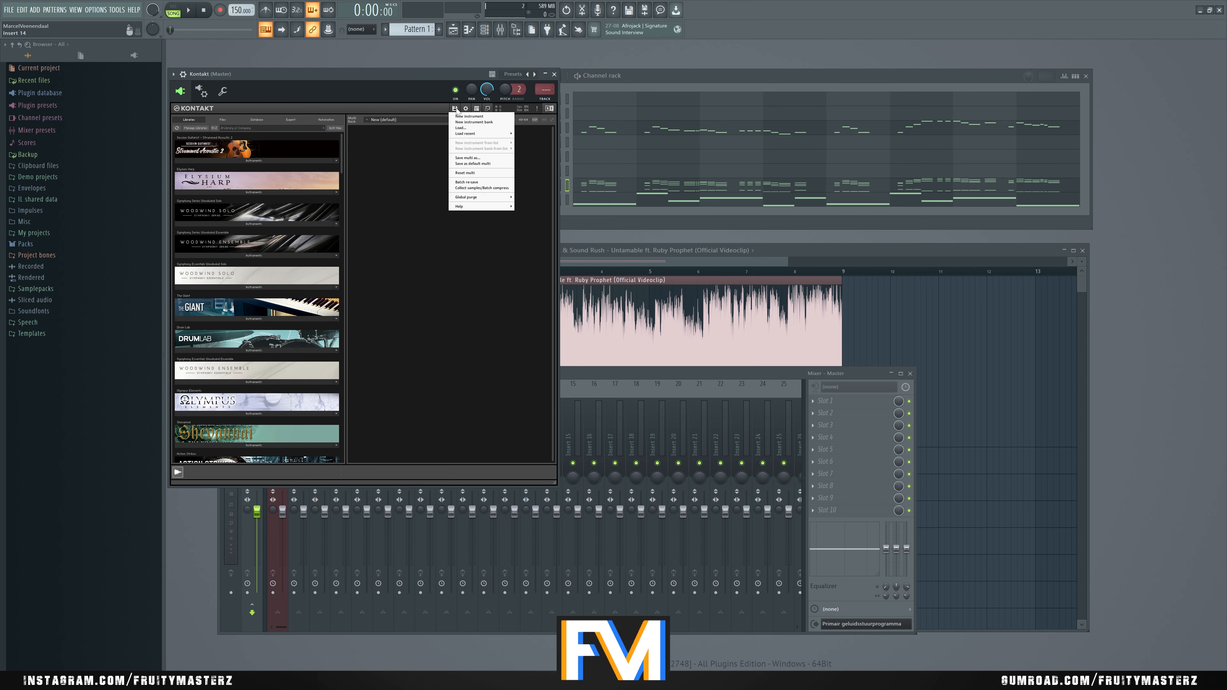
click(472, 129)
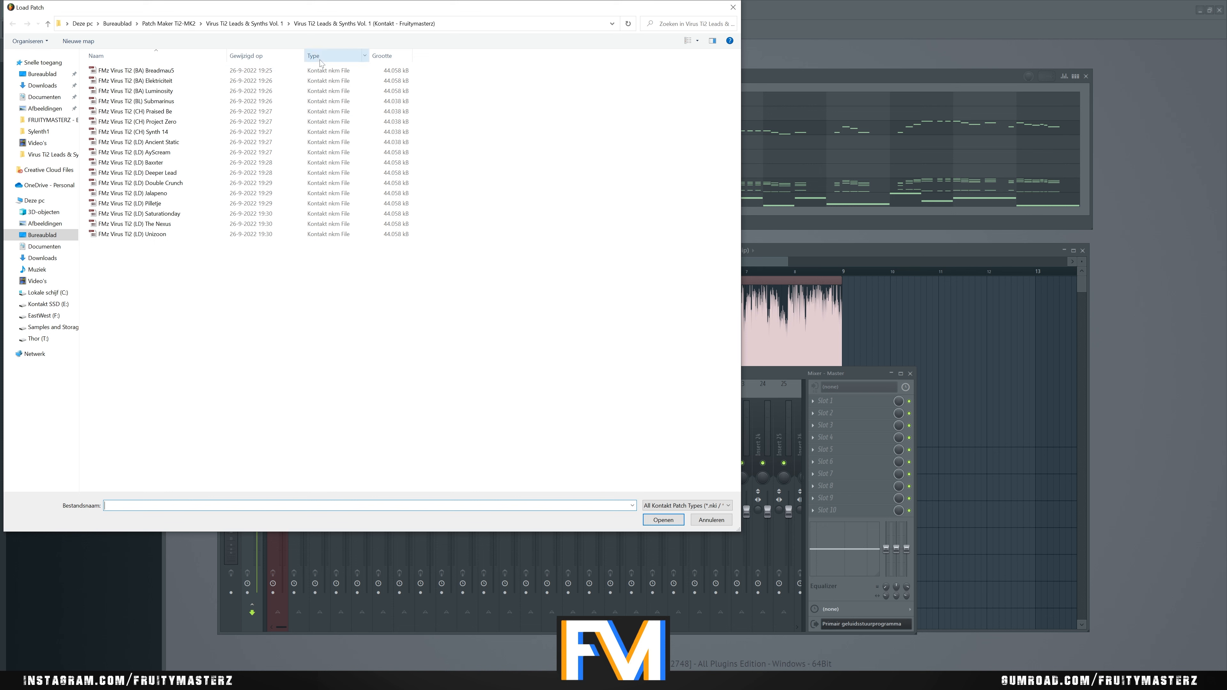
click(243, 23)
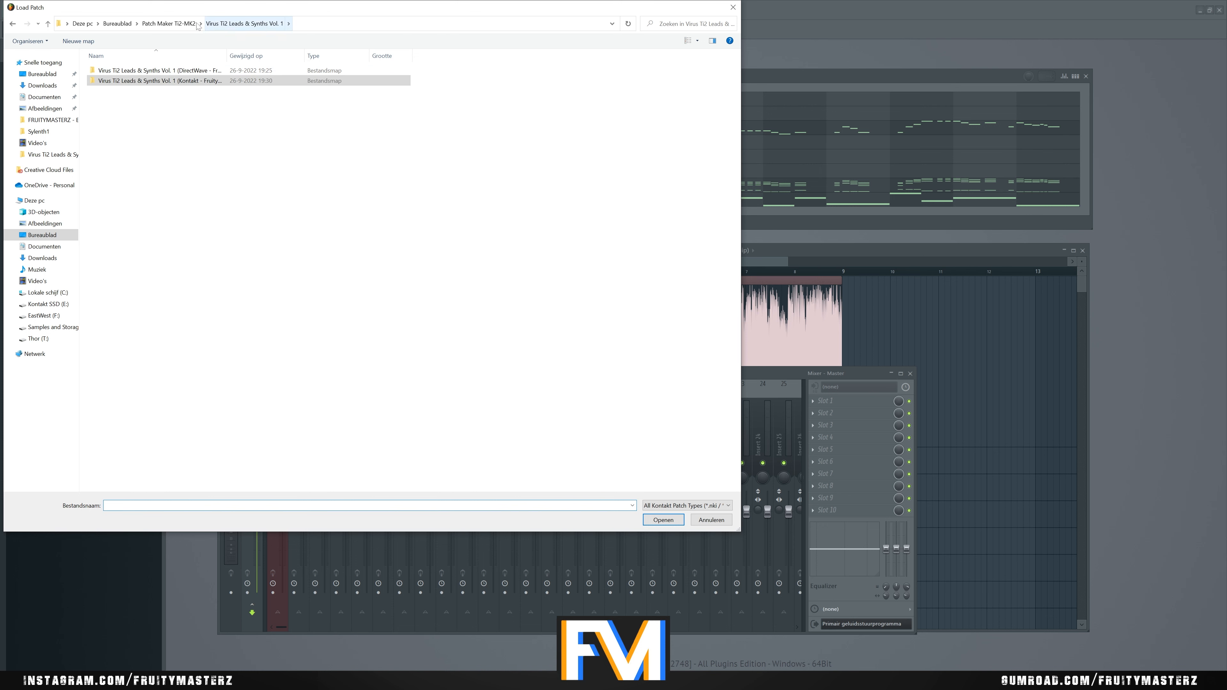
click(181, 25)
double_click(205, 89)
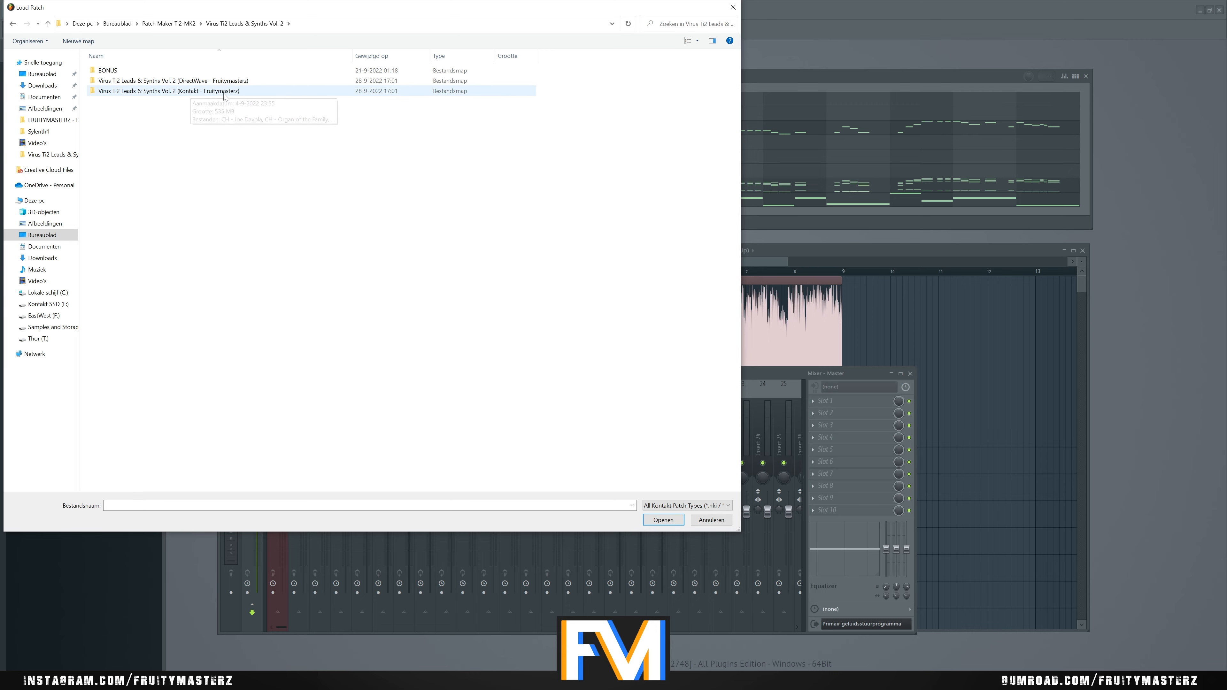
double_click(196, 93)
double_click(162, 81)
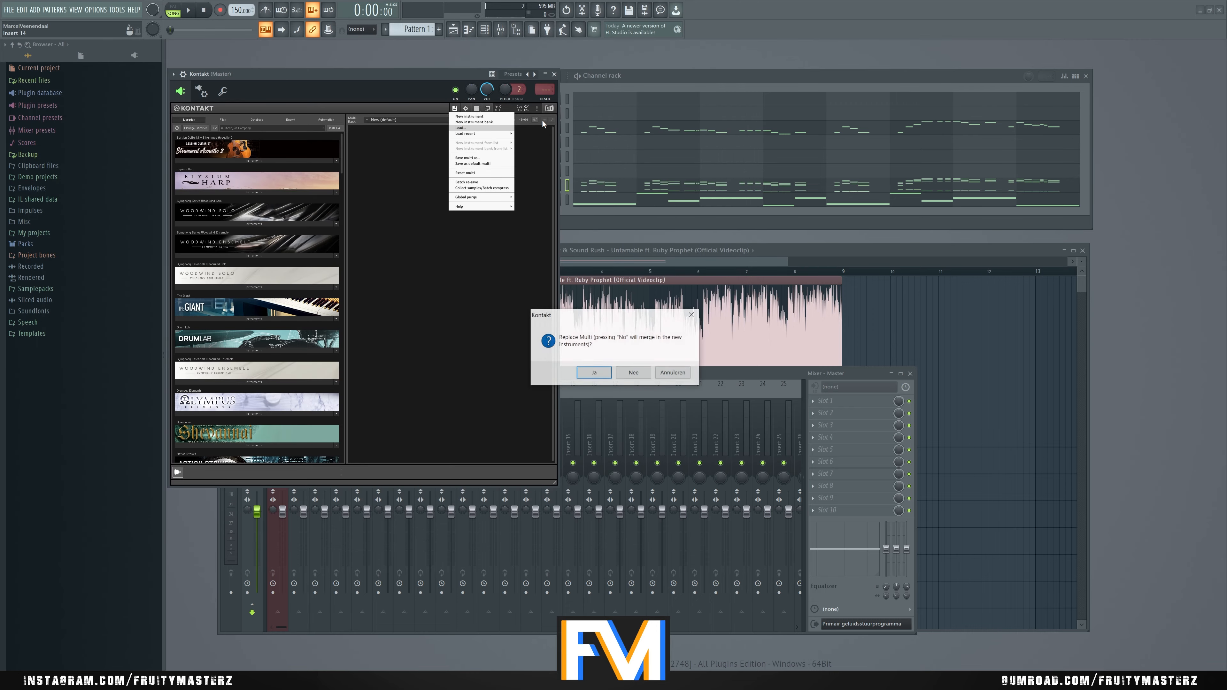
click(634, 373)
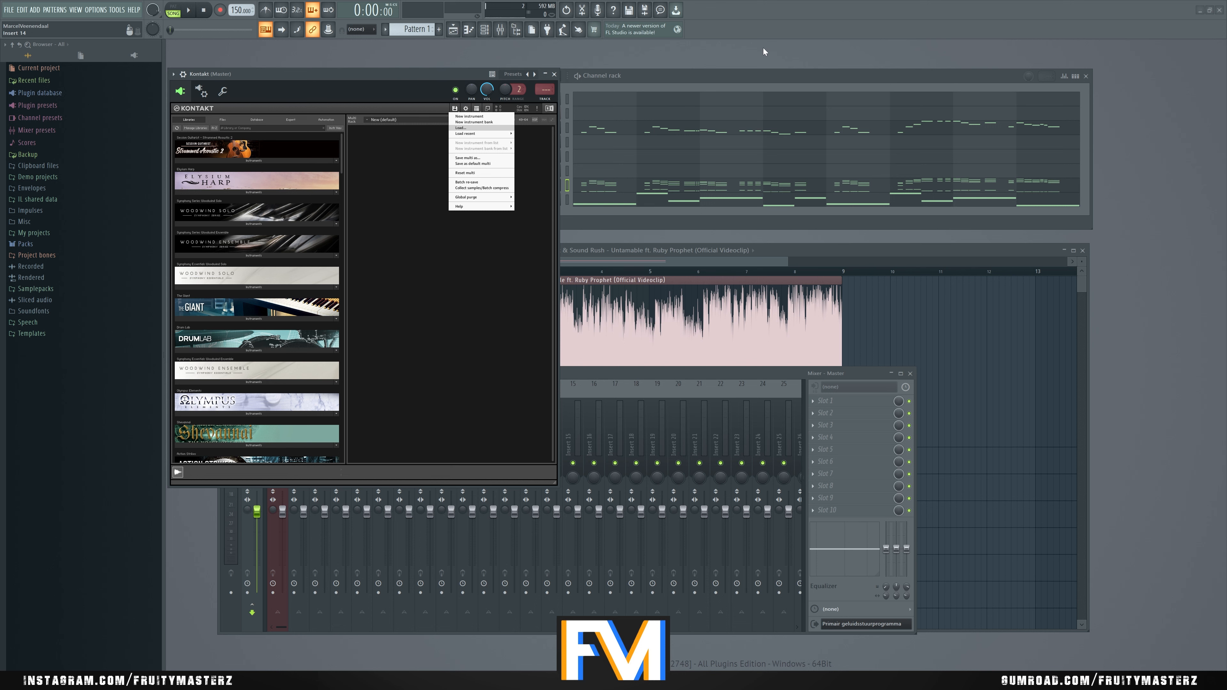
Step: Rename the Kontakt channel to CH 1 and play its melody with the loaded organ patch
drag(677, 74, 794, 67)
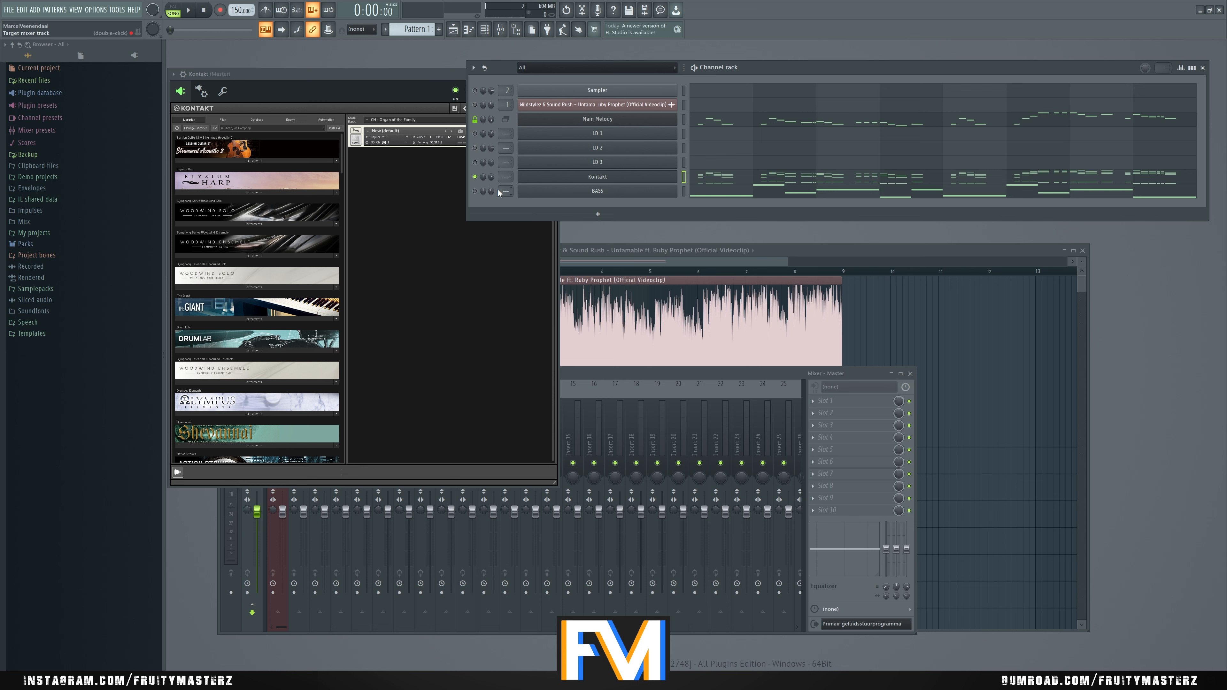
right_click(582, 180)
click(691, 195)
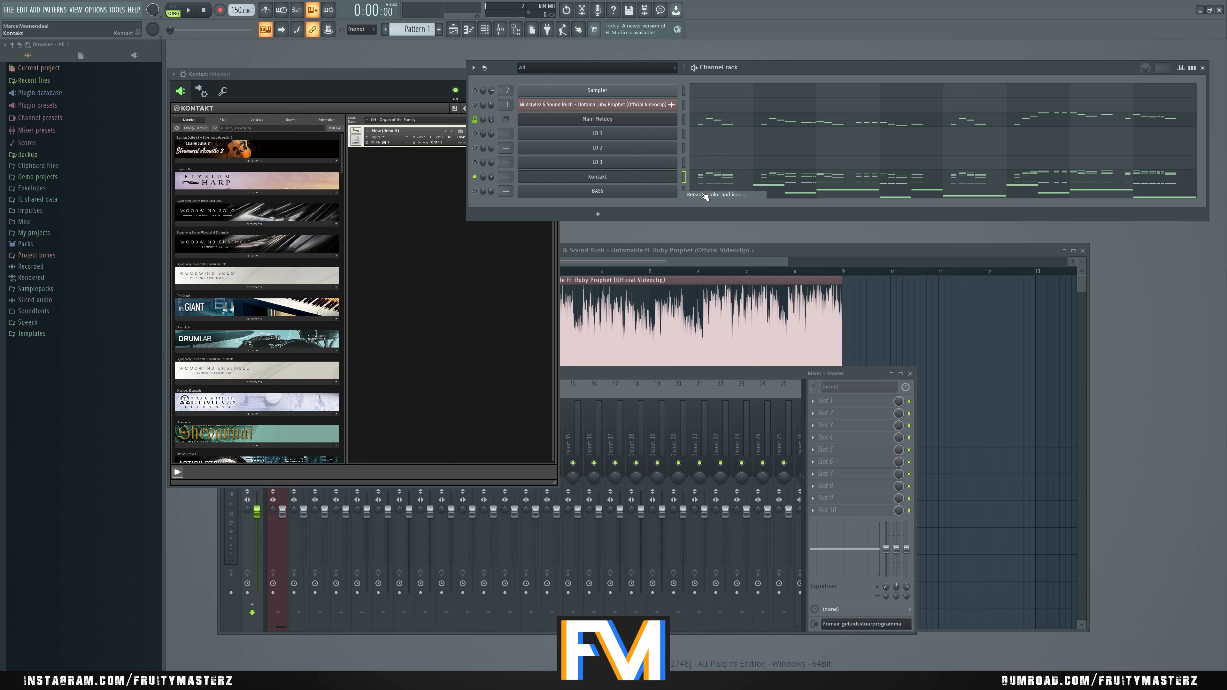
text(CH 1)
key(Return)
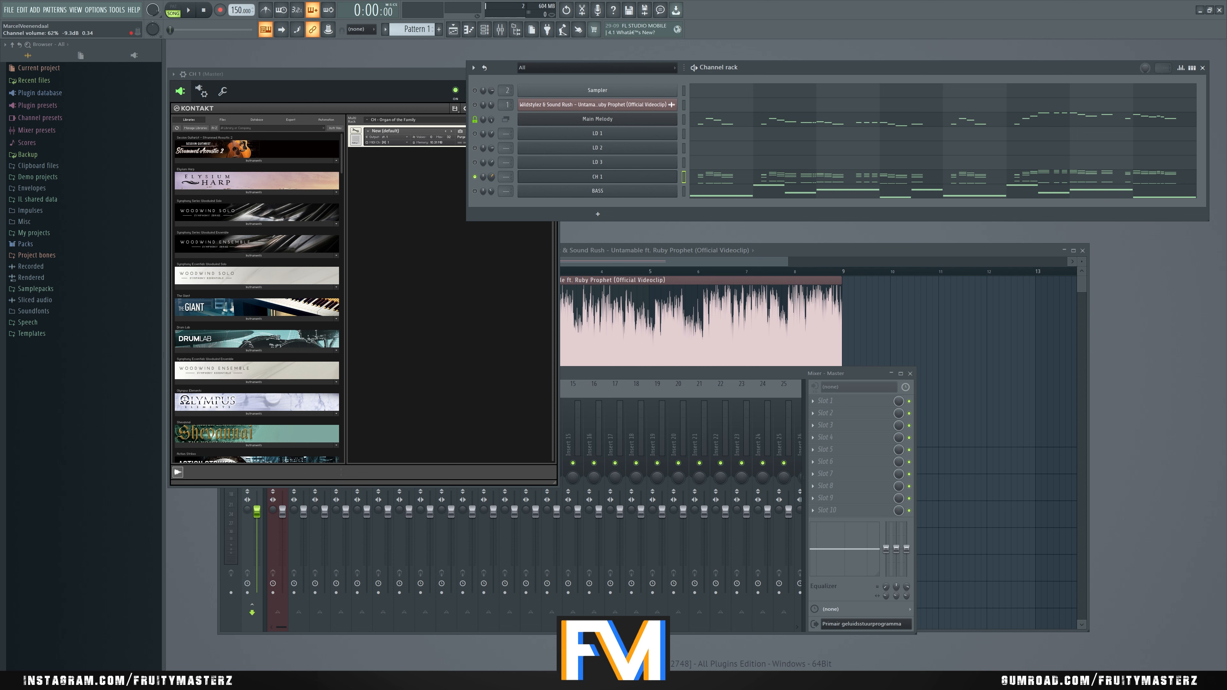
key(space)
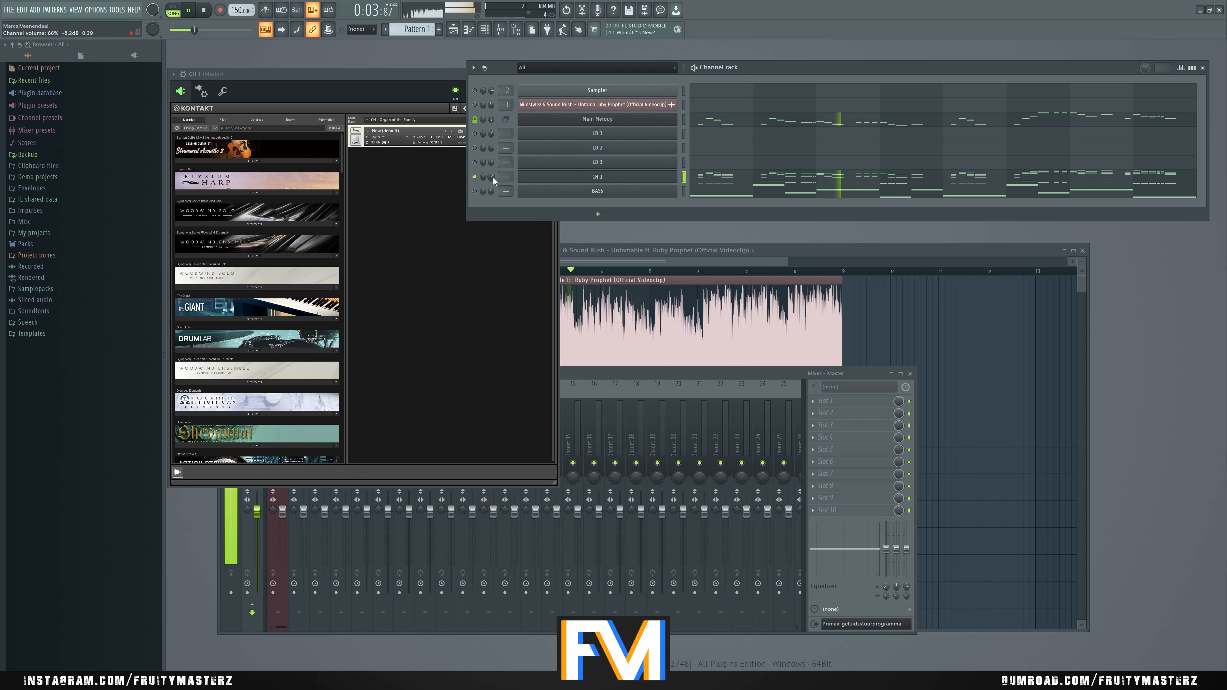
key(space)
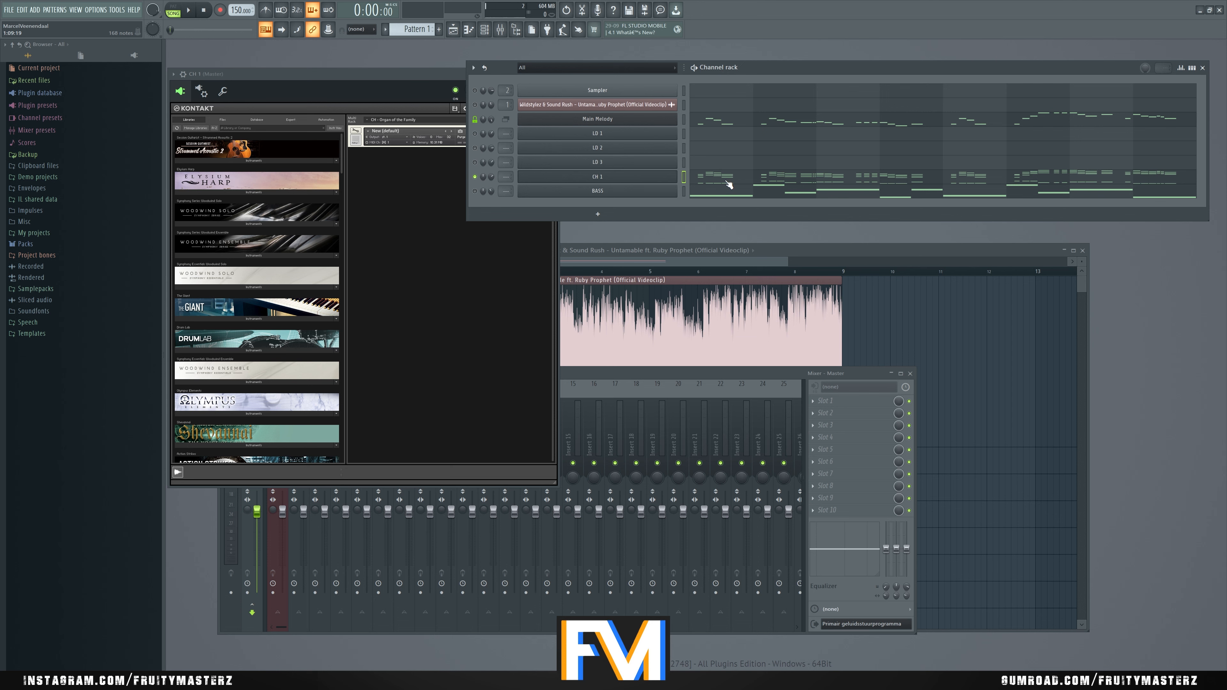
Step: Remove the organ instrument from Kontakt and merge in the CH - The Virgin Mary patch instead
drag(432, 83, 468, 100)
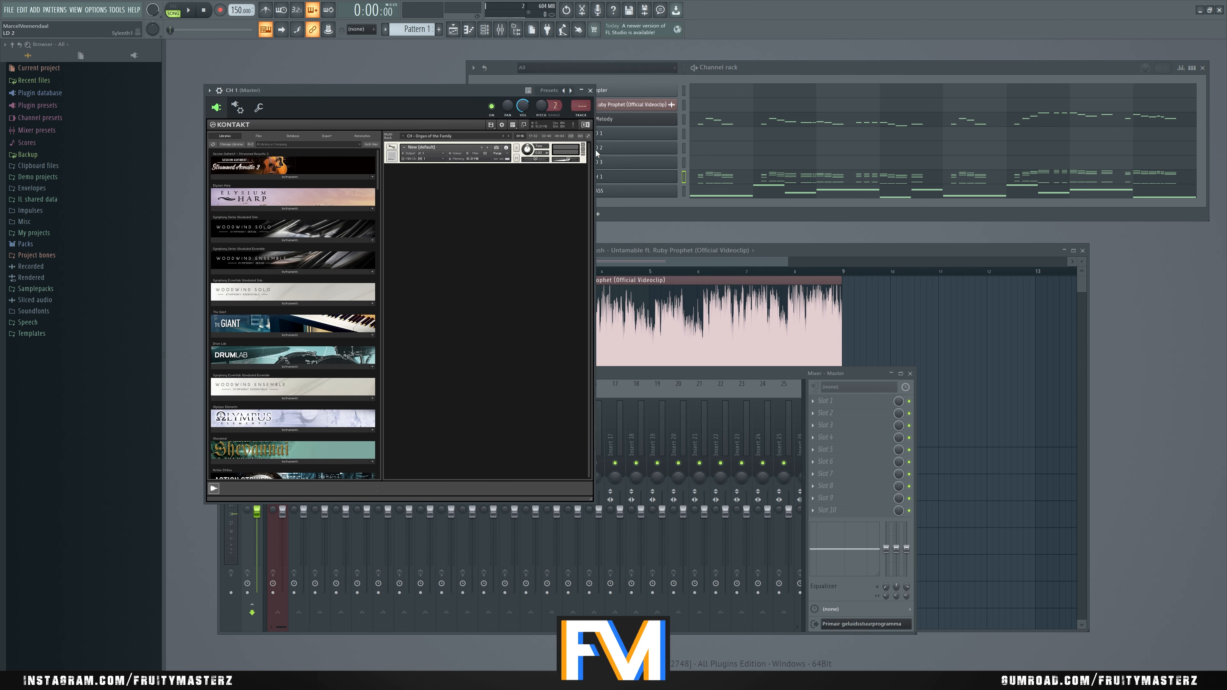
click(583, 144)
click(491, 125)
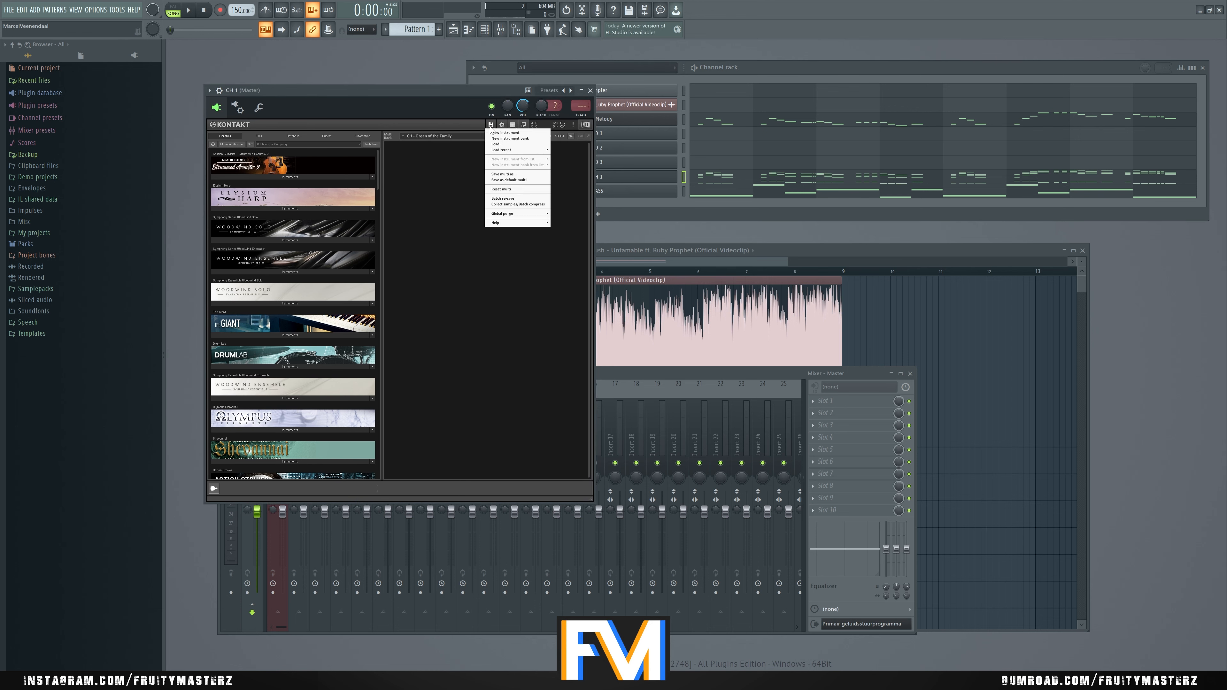
click(498, 144)
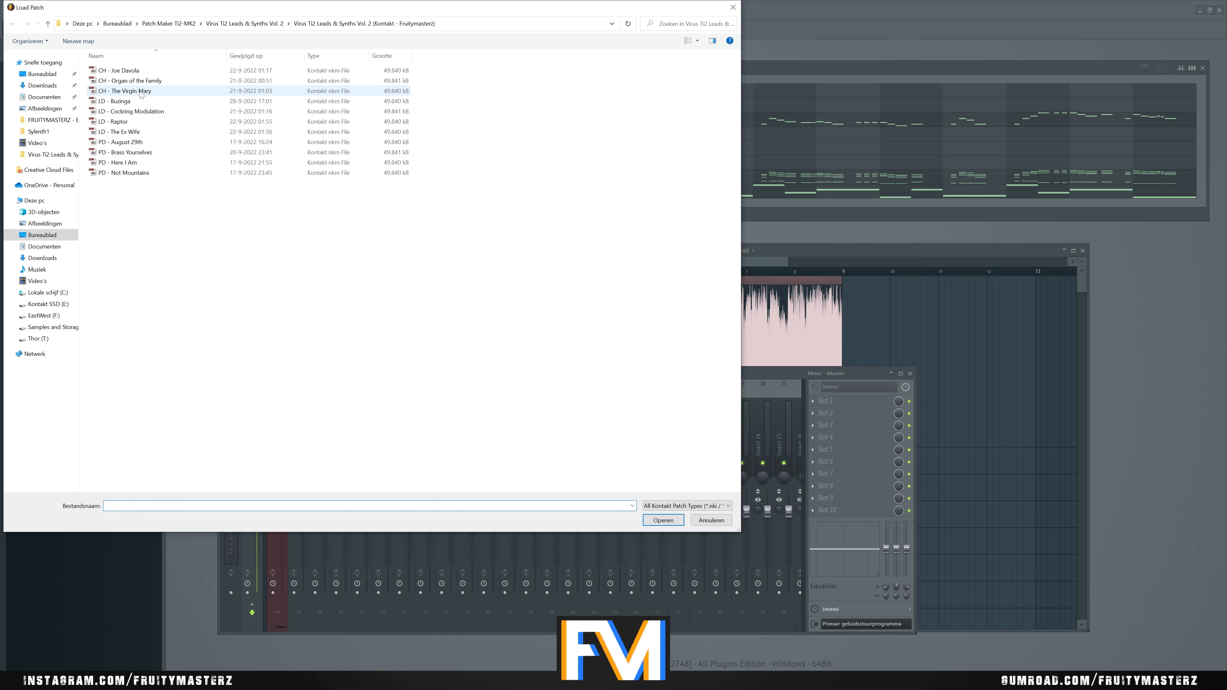
double_click(129, 80)
click(634, 373)
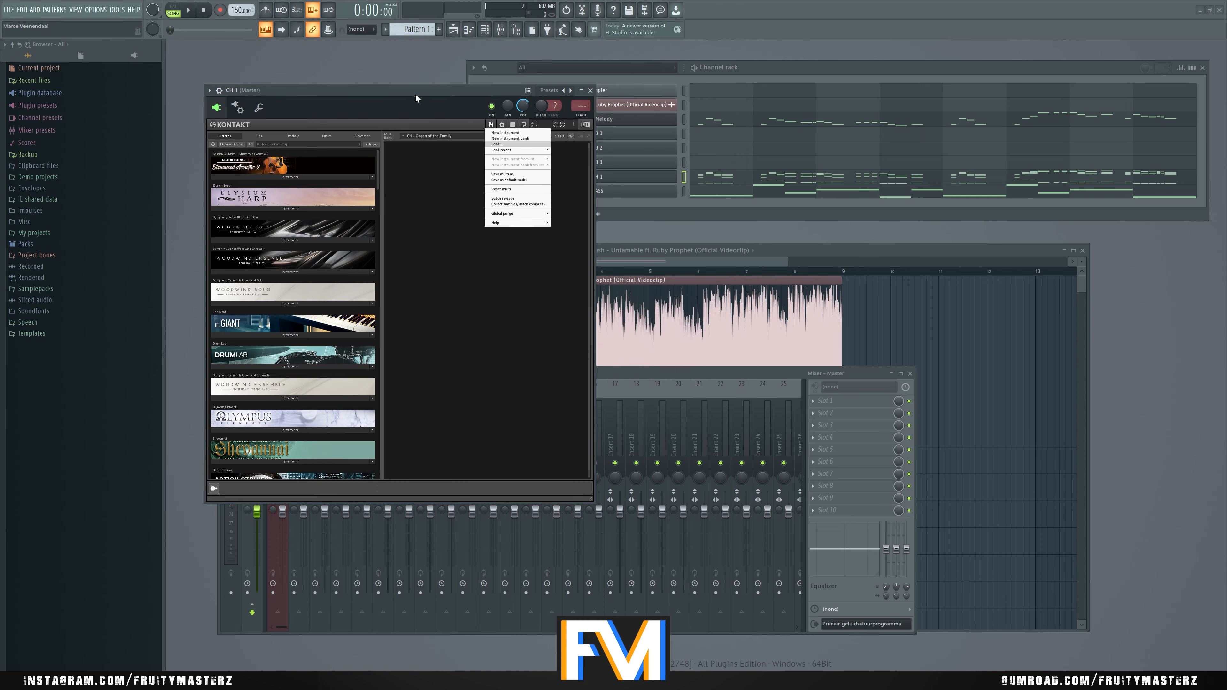
Step: Play the CH 1 melody with The Virgin Mary patch while adjusting the channel's volume
click(412, 68)
key(space)
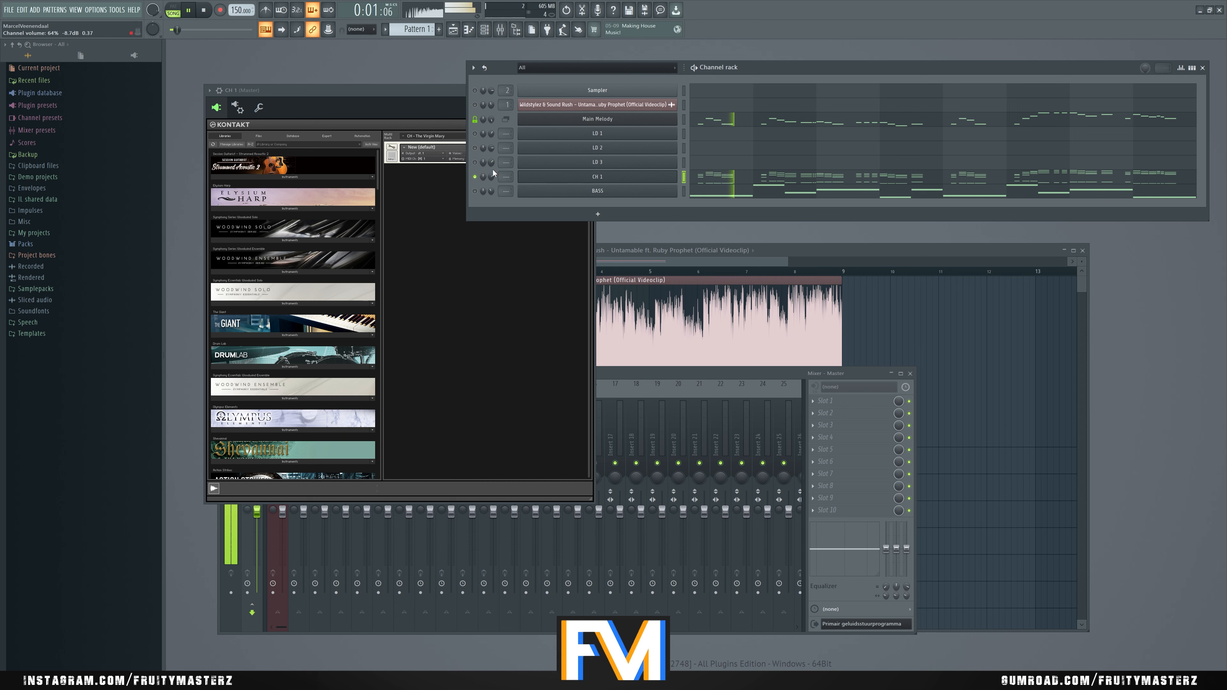
drag(493, 175, 493, 175)
key(space)
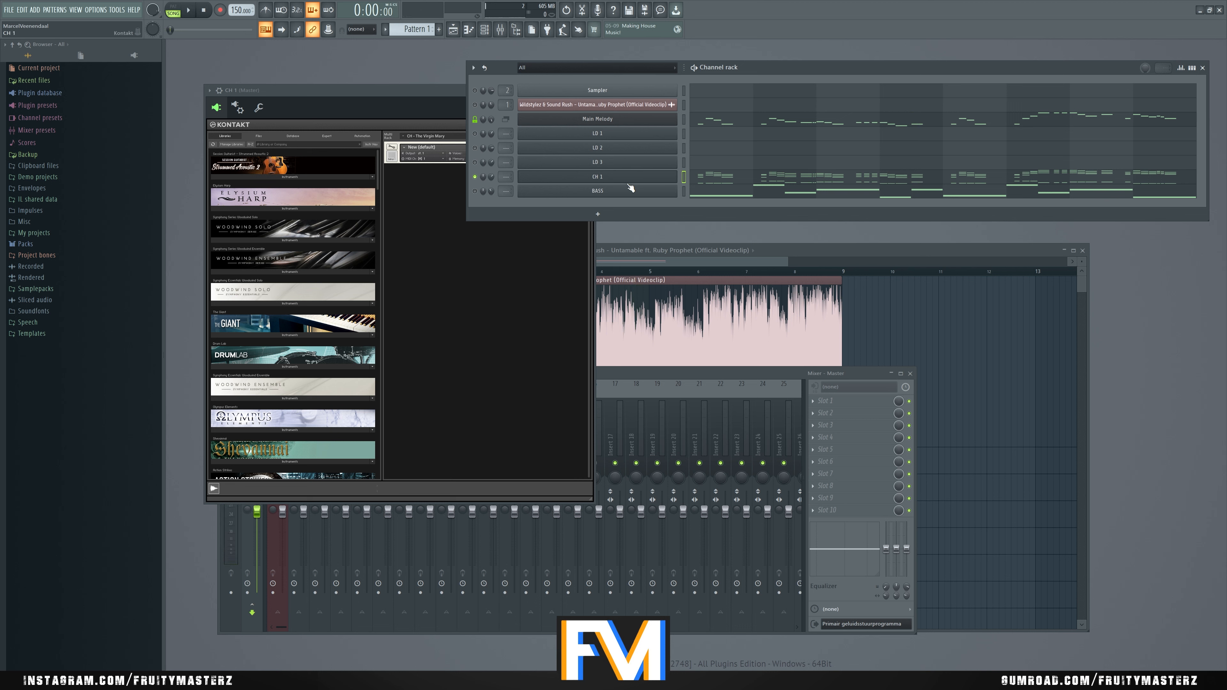
Step: Enable the BASS channel and play it together with CH 1 while rebalancing CH 1's volume
click(476, 191)
key(space)
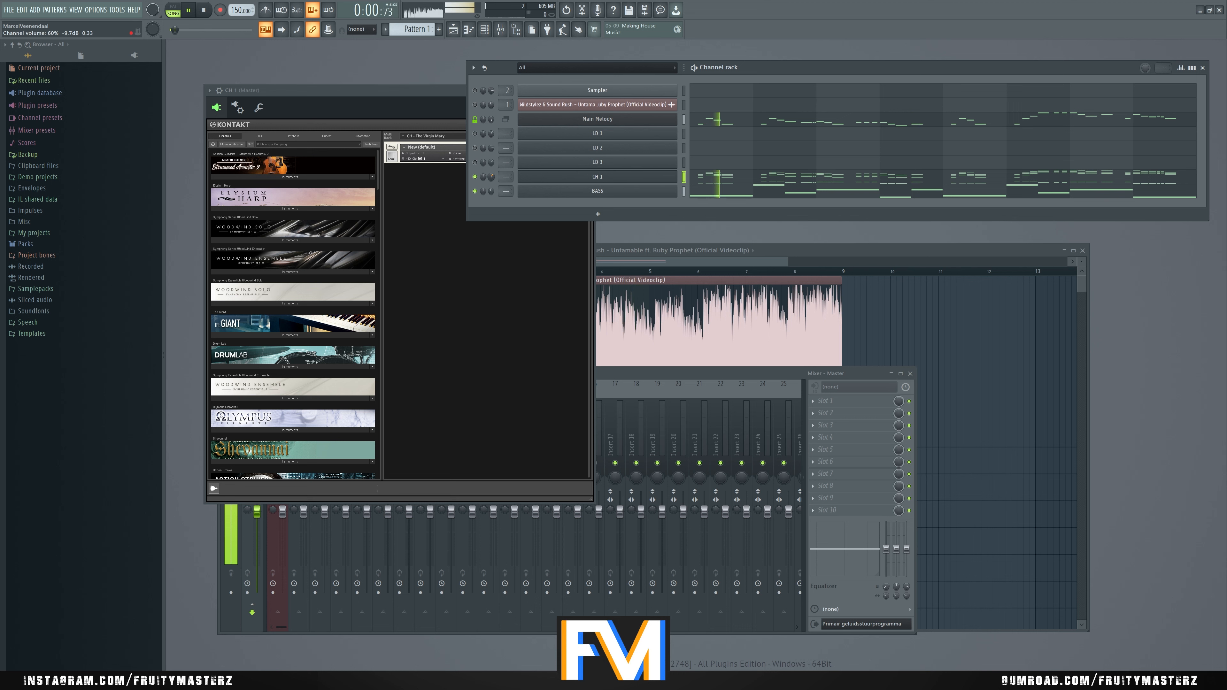
drag(492, 176, 492, 180)
key(space)
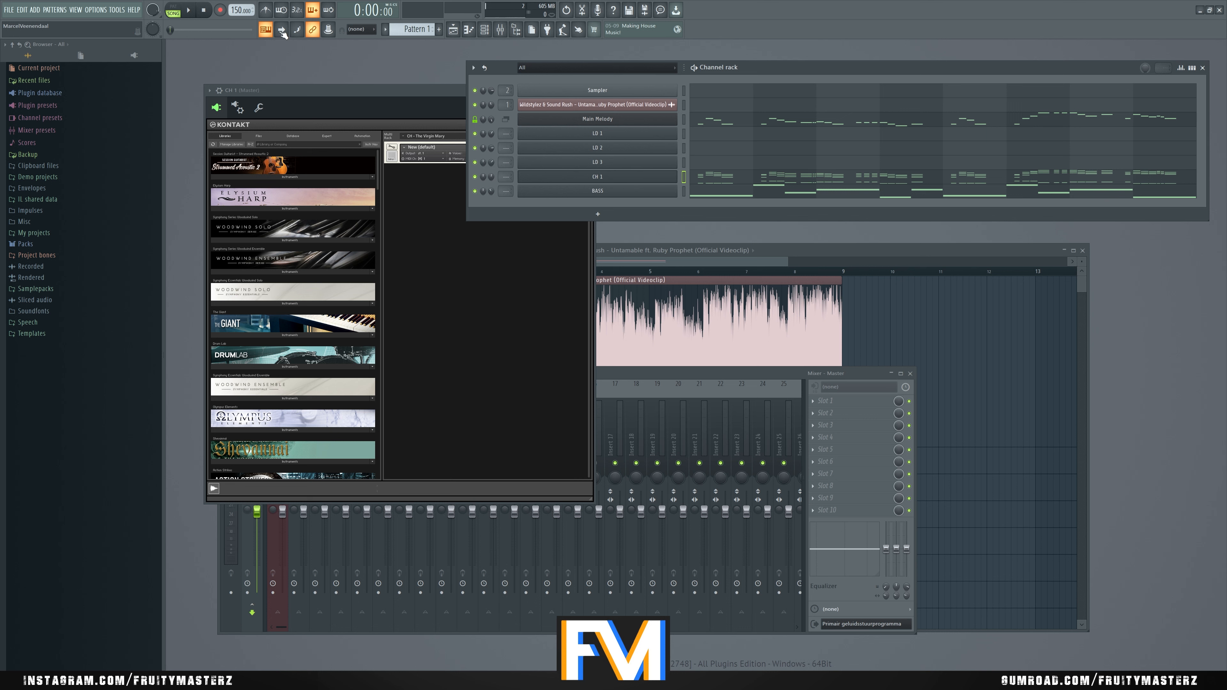
Step: Play the full pattern in pattern mode and set CH 1's volume to 56%
click(173, 13)
key(space)
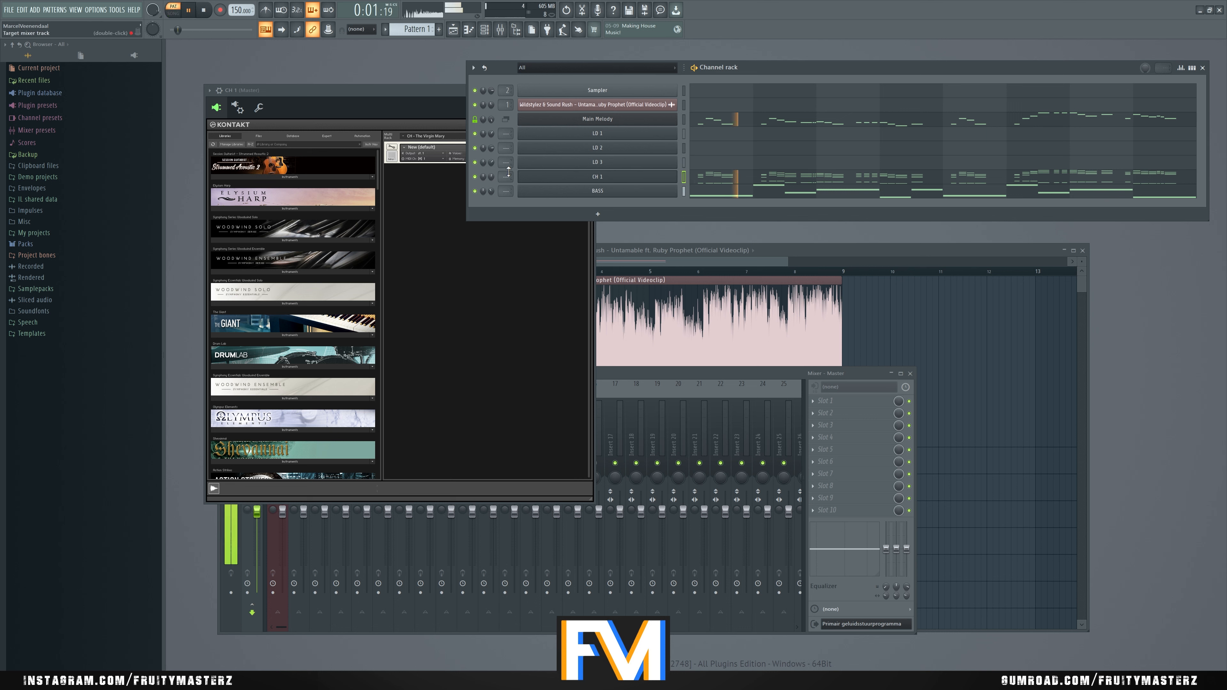
drag(493, 175, 493, 173)
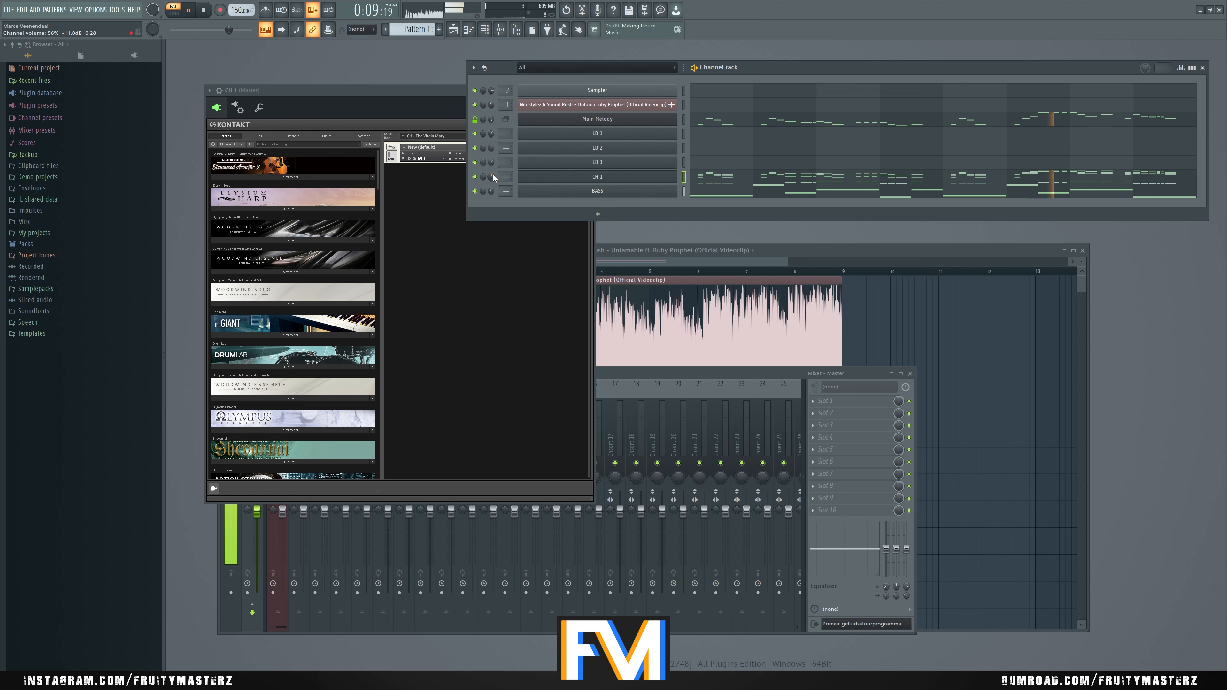
Step: Mute playlist Track 2 holding the Pattern 1 clip and adjust the BASS channel's volume
click(791, 248)
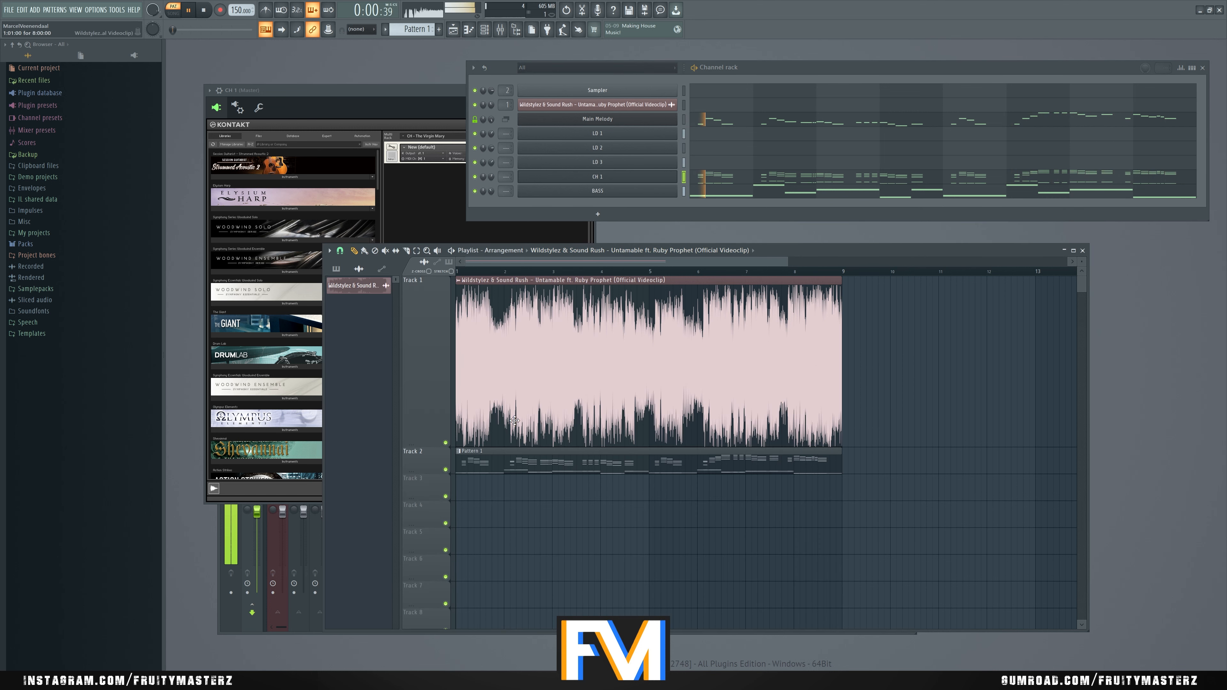
click(446, 469)
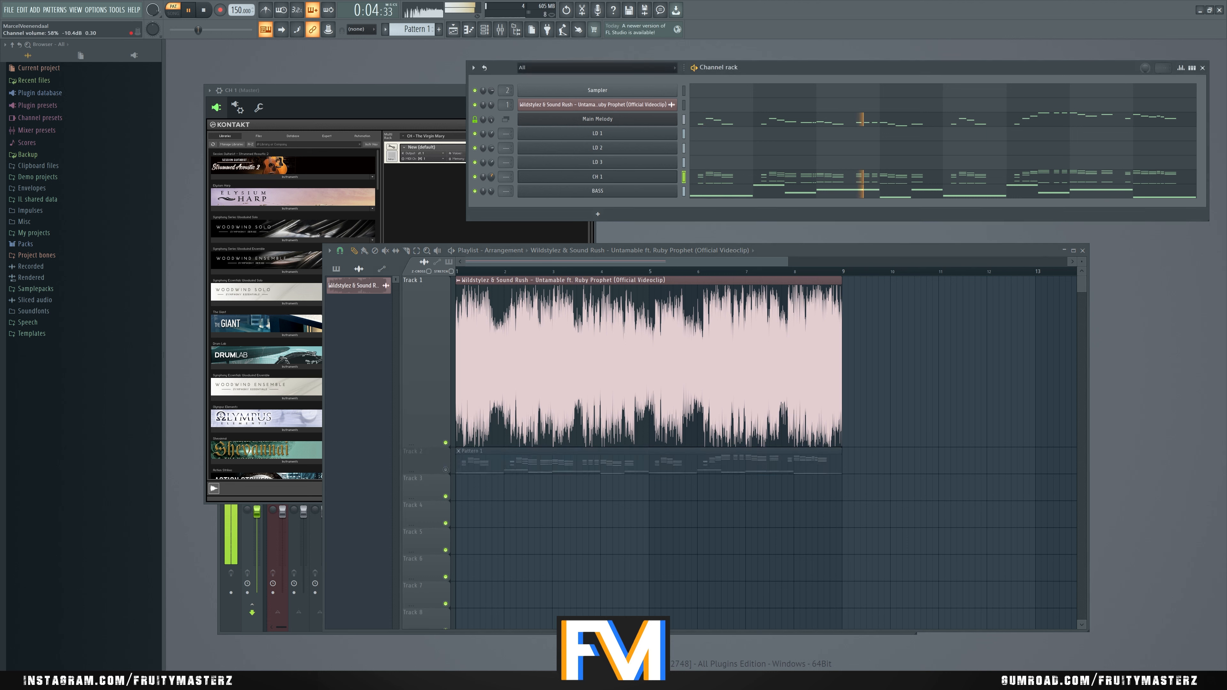
drag(491, 191, 491, 188)
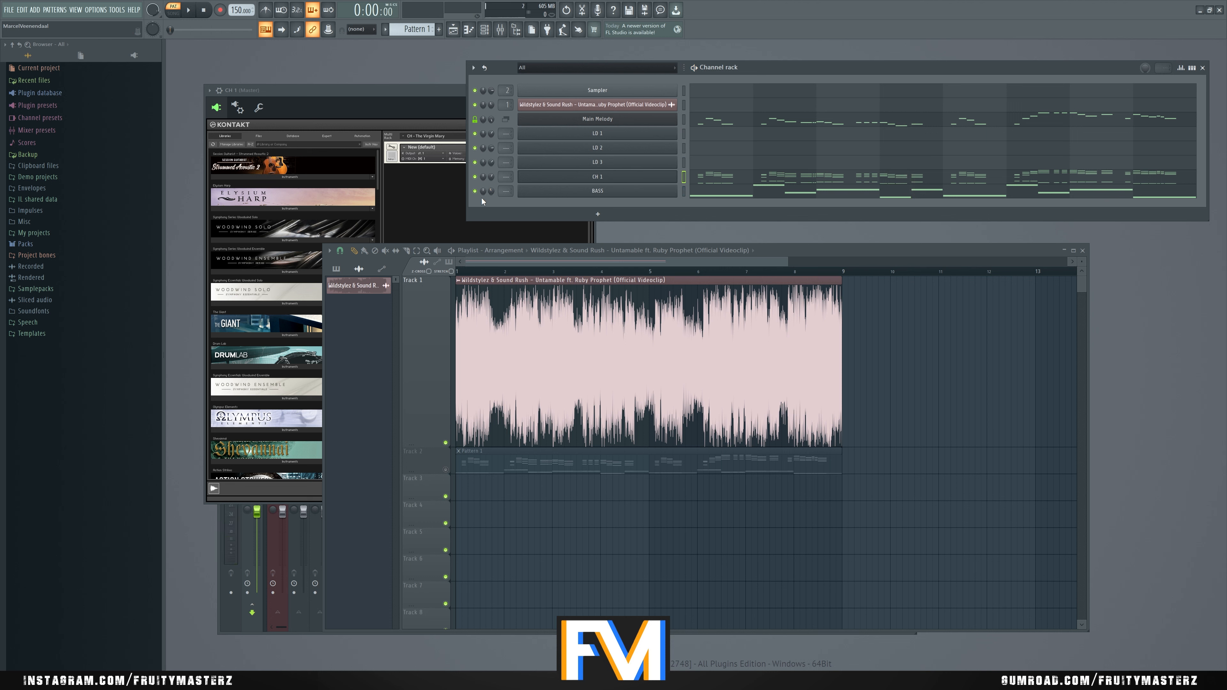
Step: Alternate playback between song mode and pattern mode to compare the reference track with the layered pattern
key(l)
key(space)
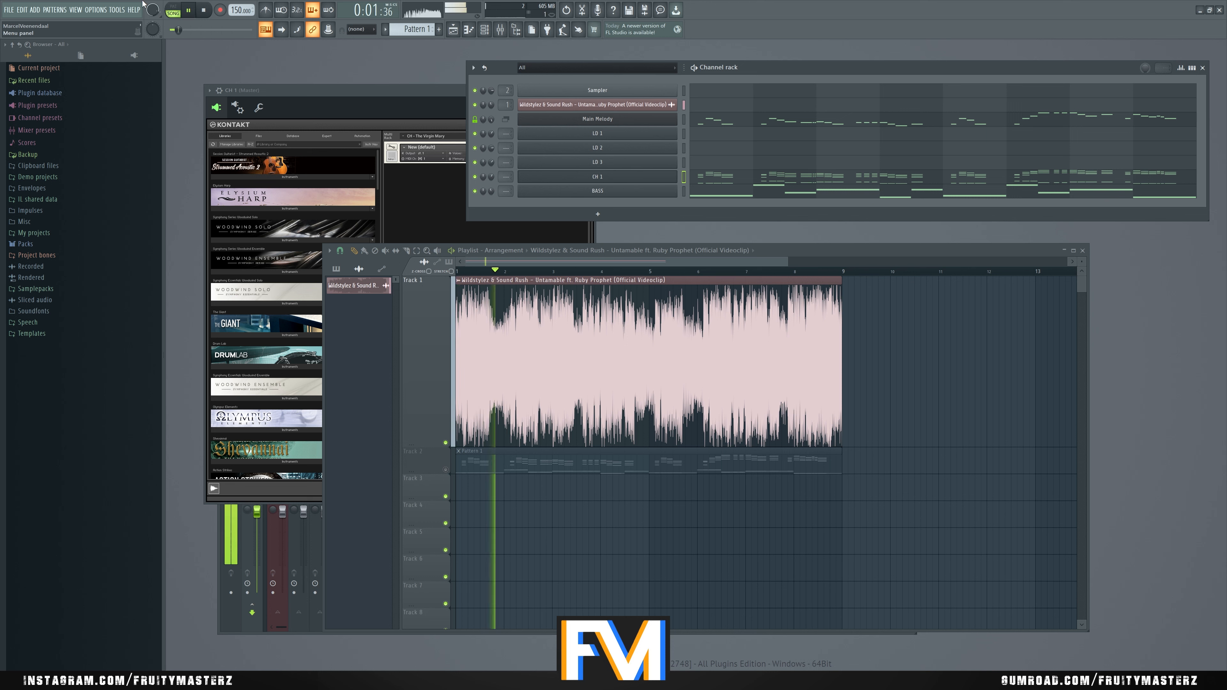
click(173, 11)
key(space)
click(174, 12)
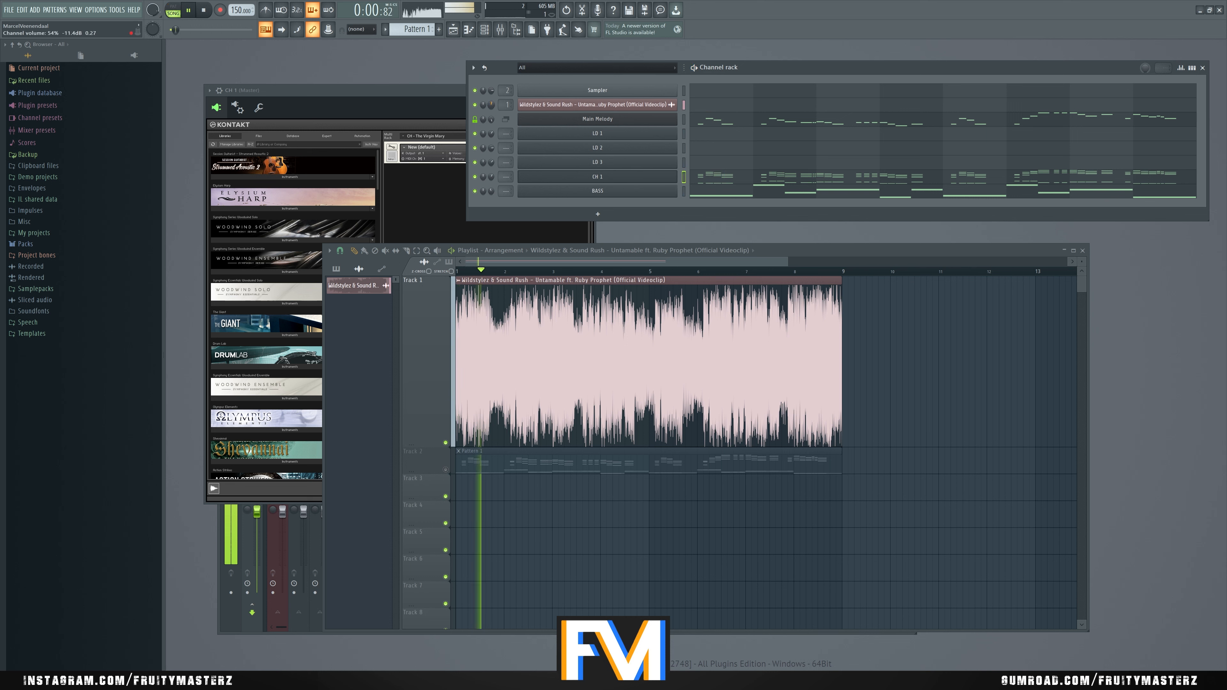
click(174, 10)
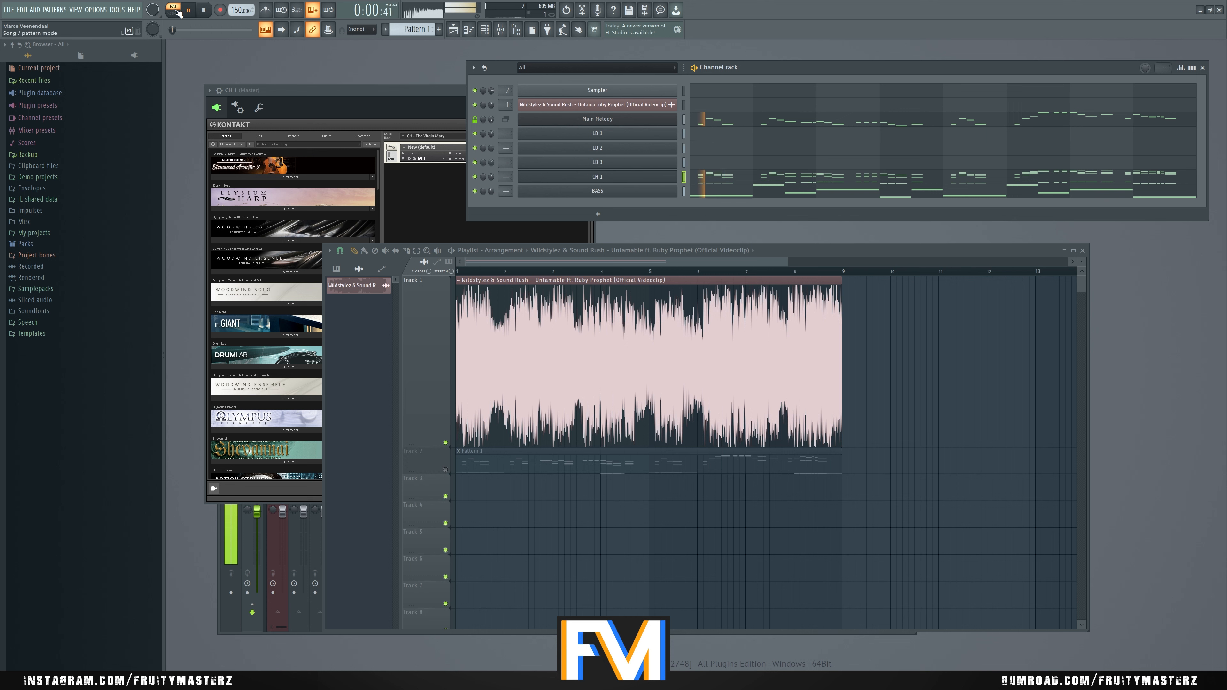
click(178, 12)
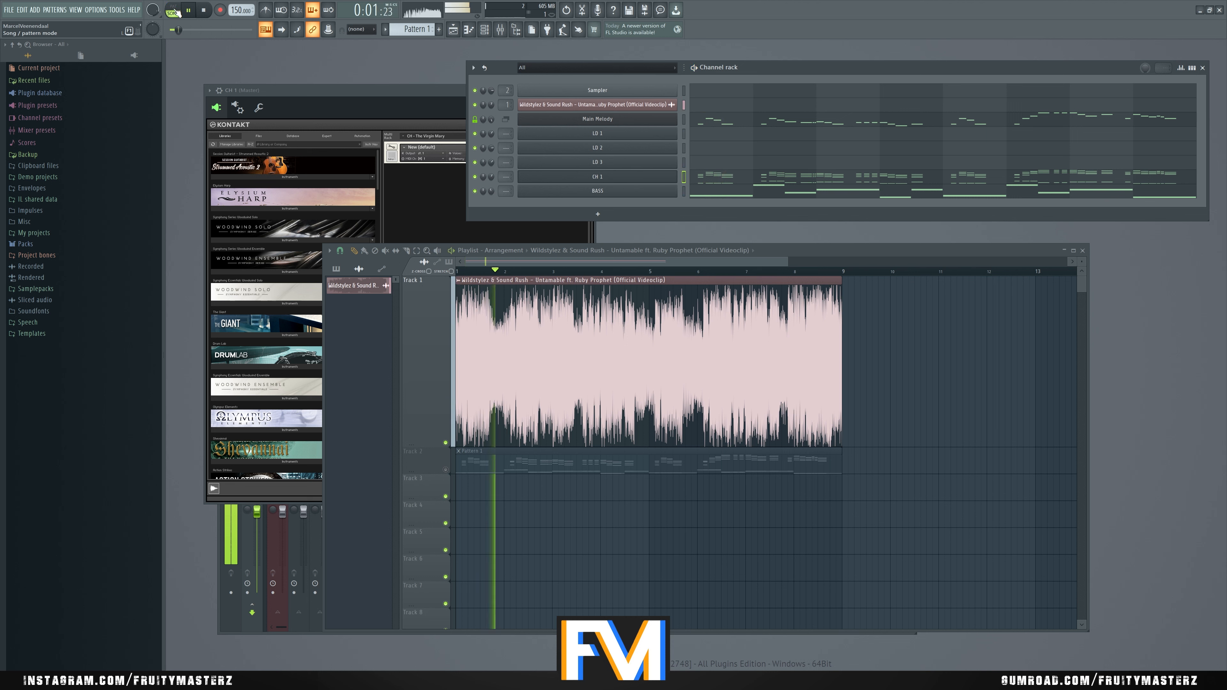
key(space)
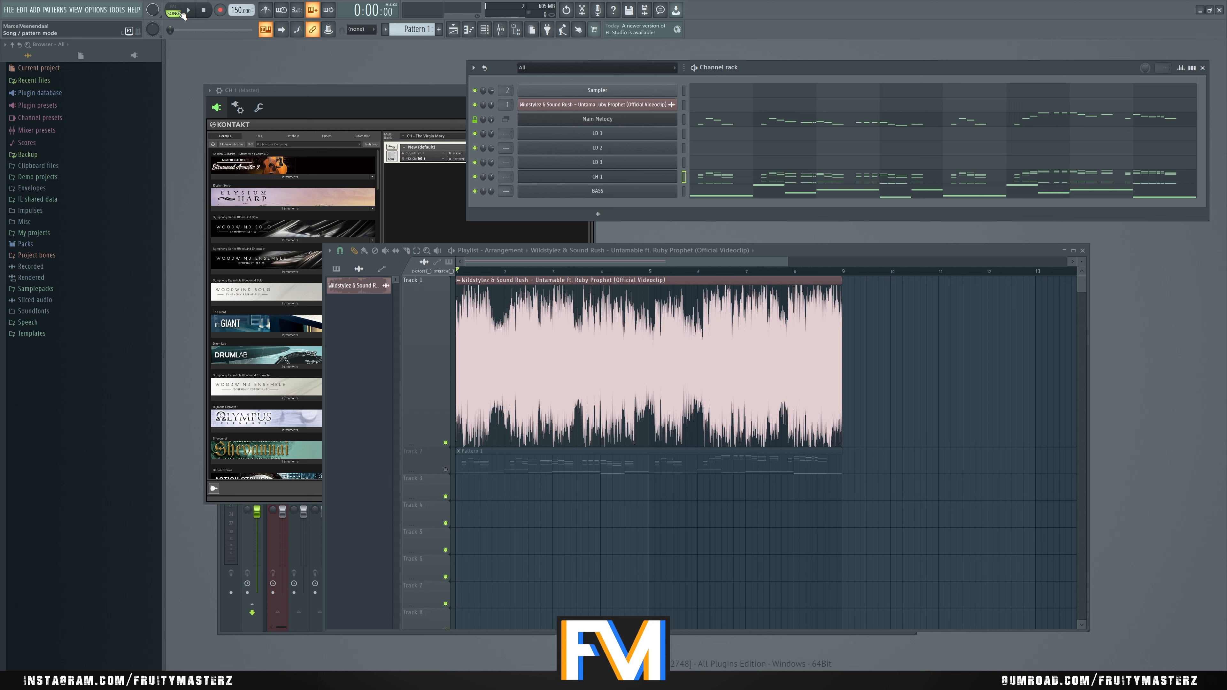
key(space)
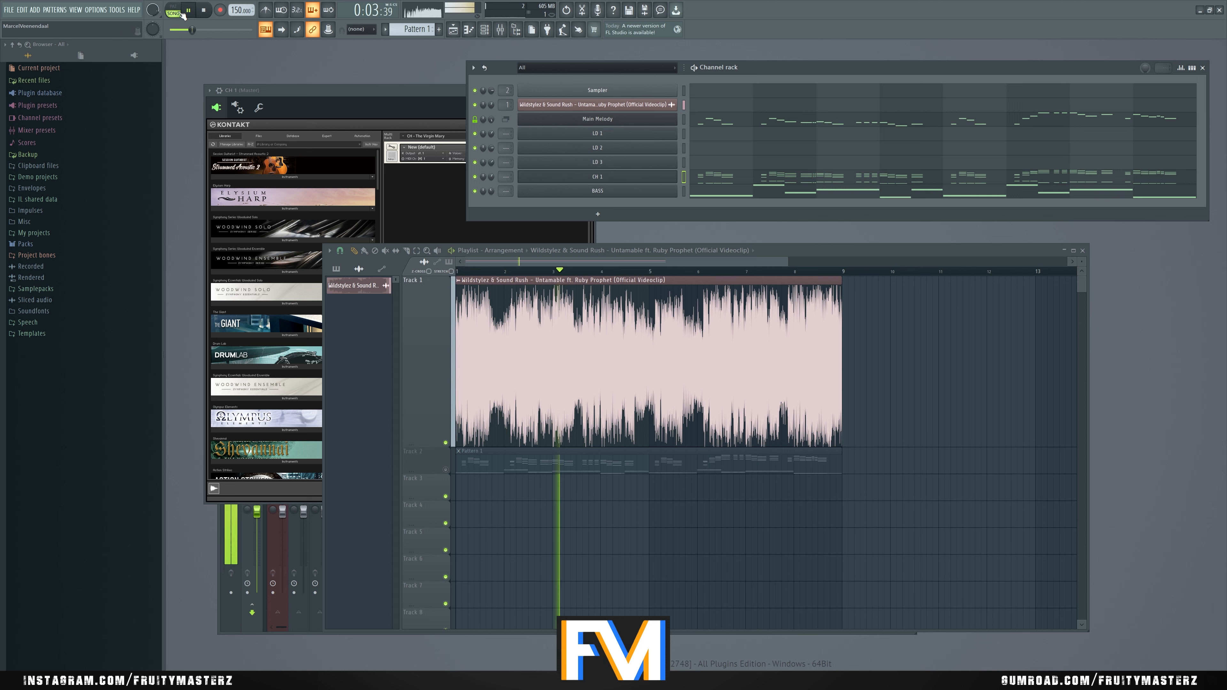
key(space)
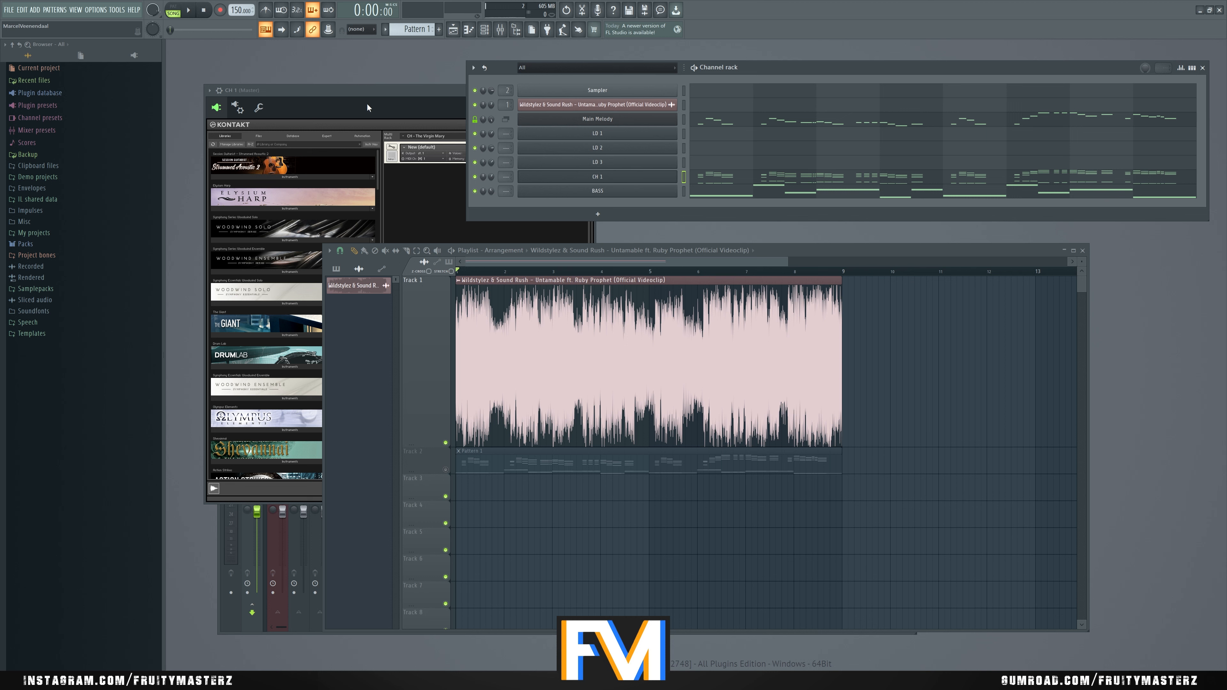
Step: Play the pattern in pattern mode, solo the CH 1 channel and fine-tune its volume
click(173, 11)
key(space)
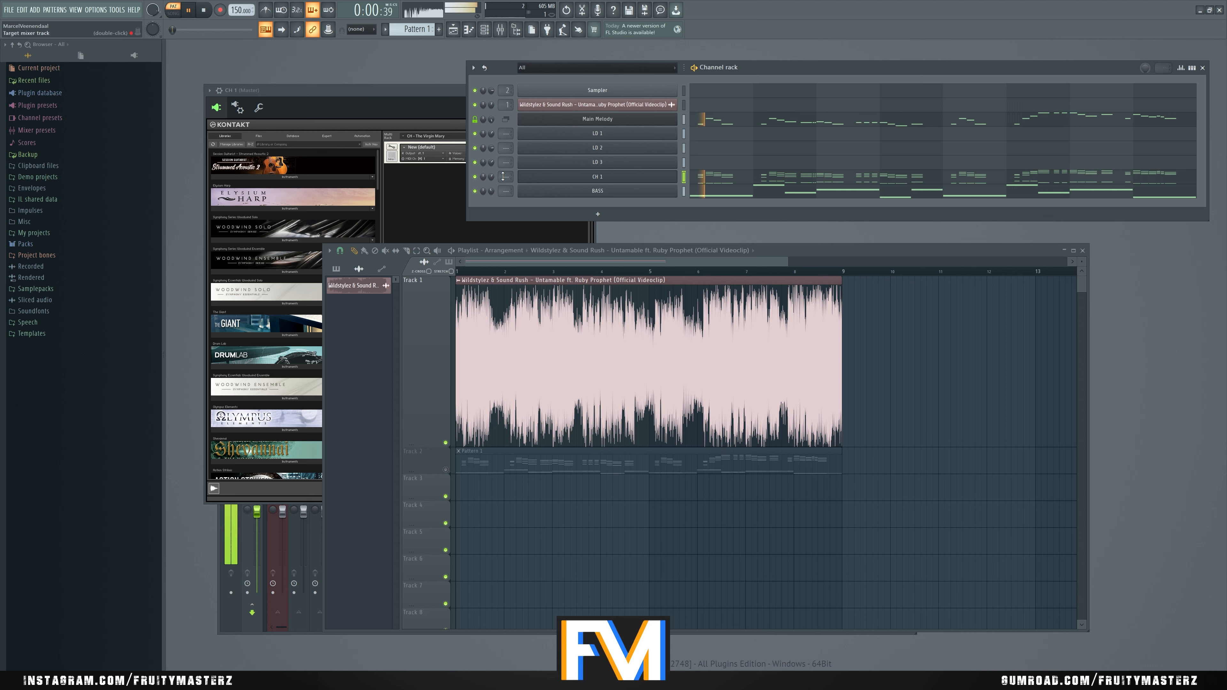
right_click(475, 177)
drag(491, 177, 491, 174)
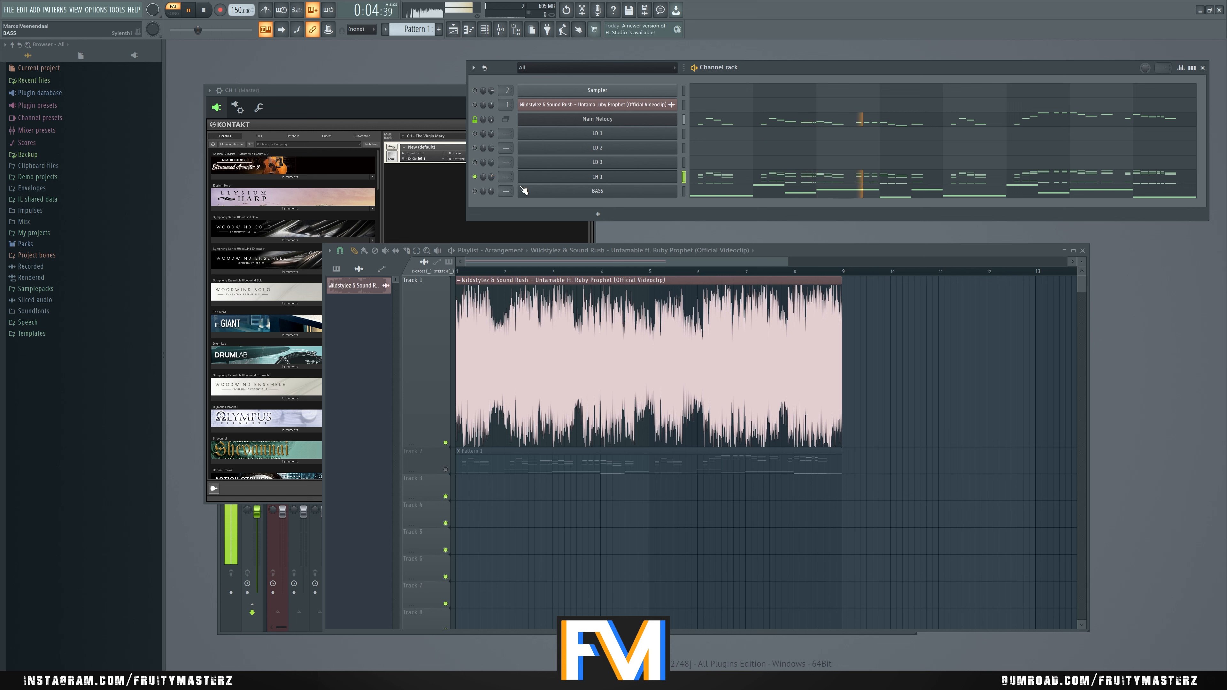
Step: Stop playback, insert a Sylenth1 channel between CH 1 and BASS, and paste the chord notes into it
key(space)
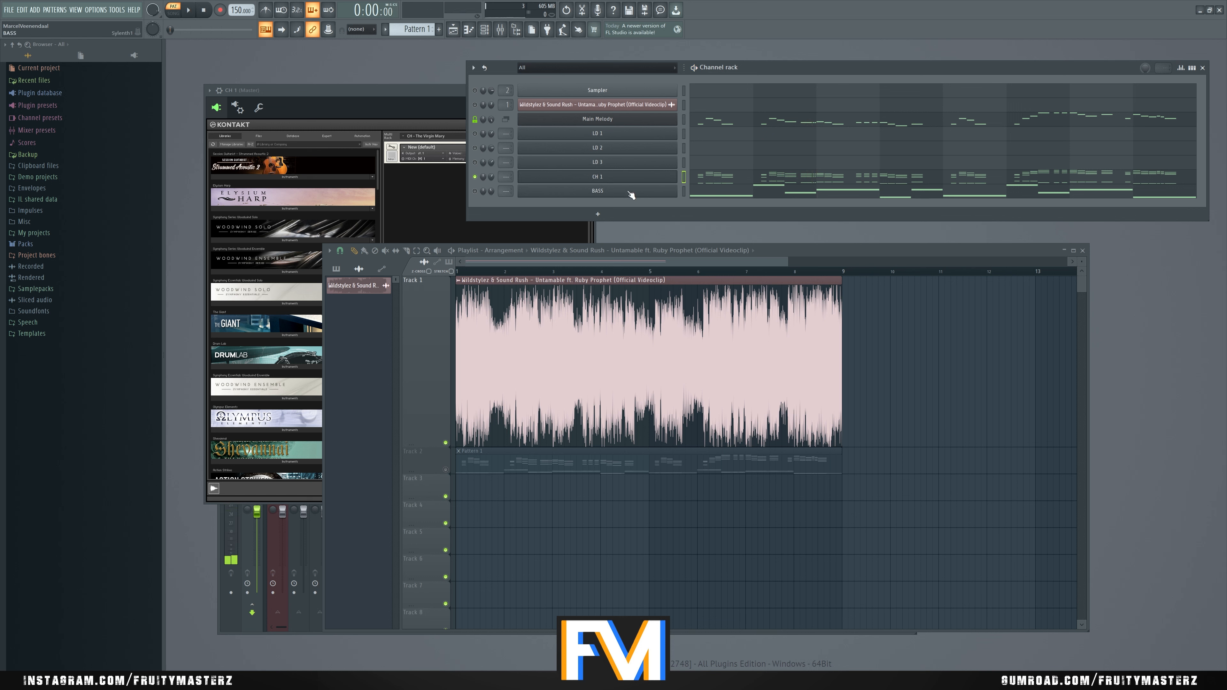
right_click(642, 191)
mouse_move(716, 247)
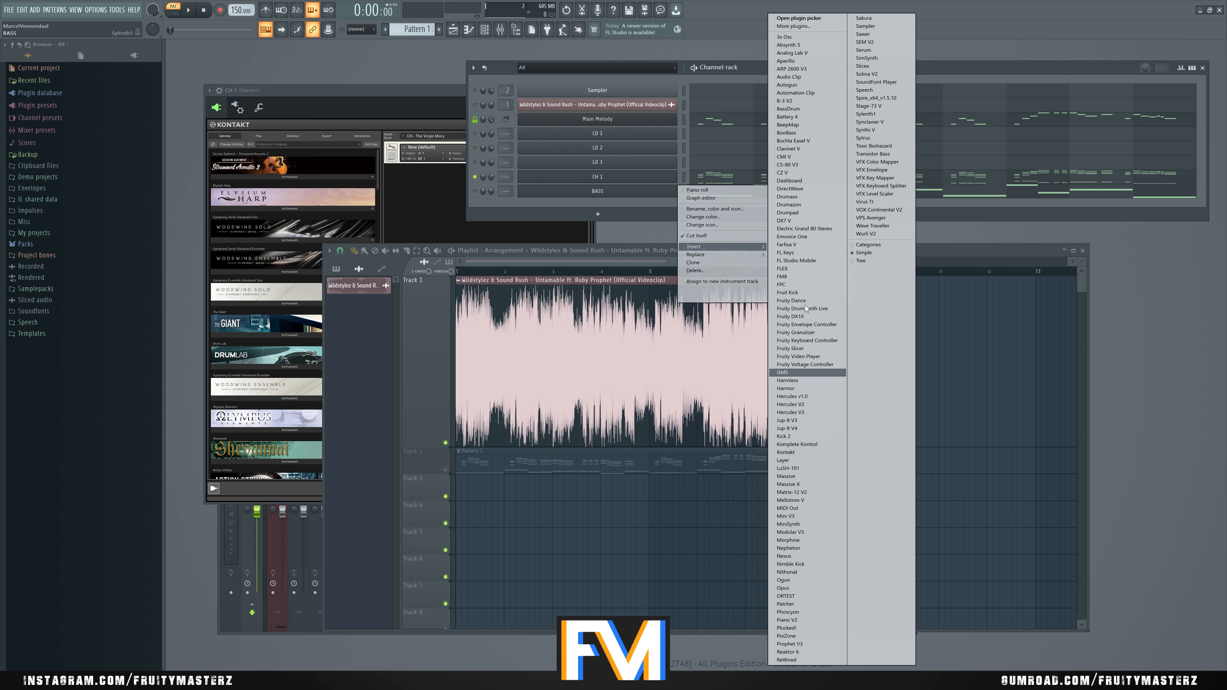
click(869, 114)
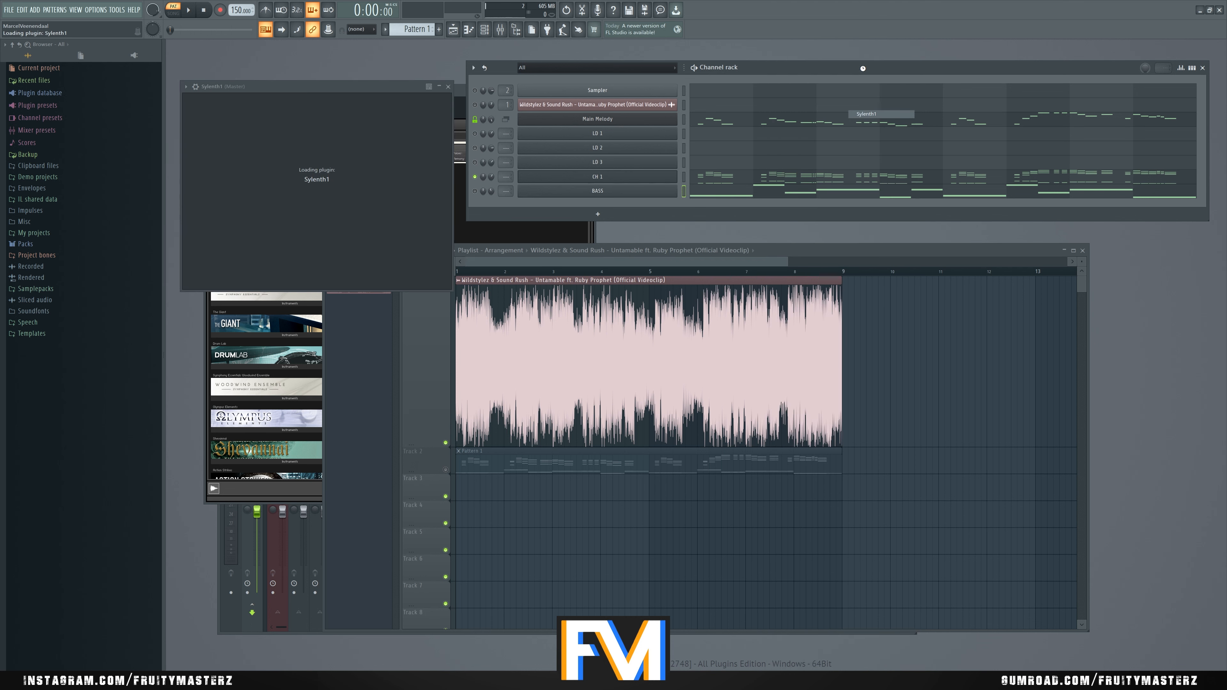
click(684, 190)
key(ctrl+v)
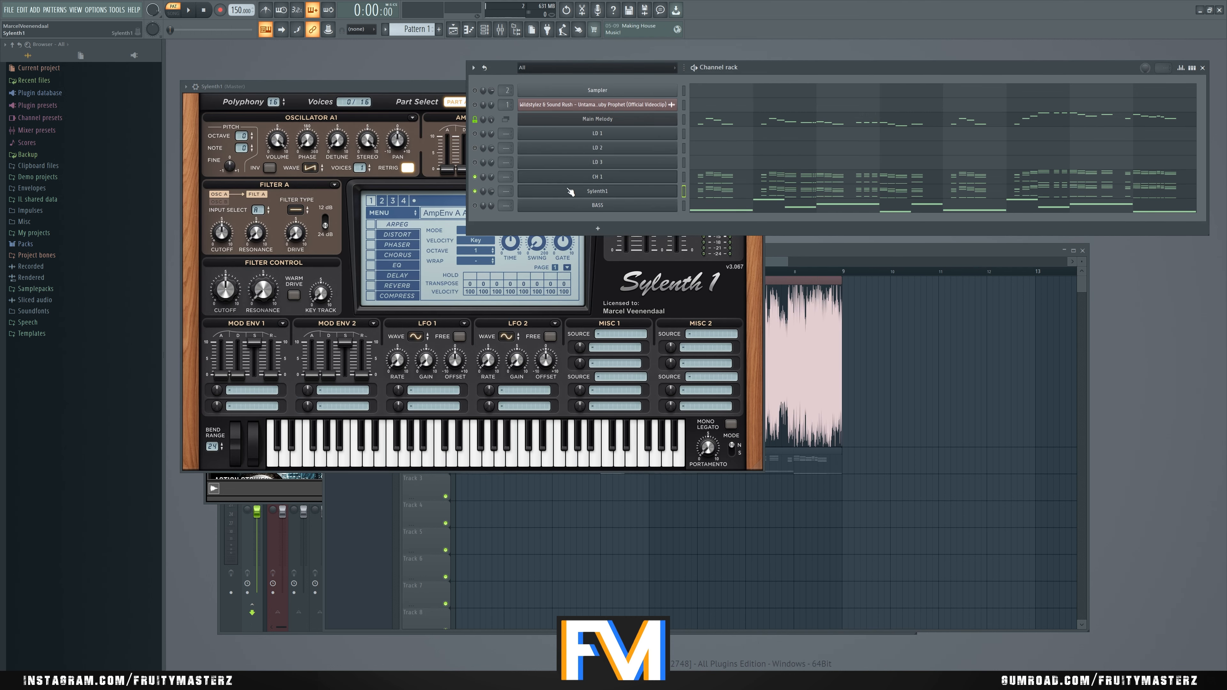
Step: Rename the new Sylenth1 channel to CH 2
right_click(618, 200)
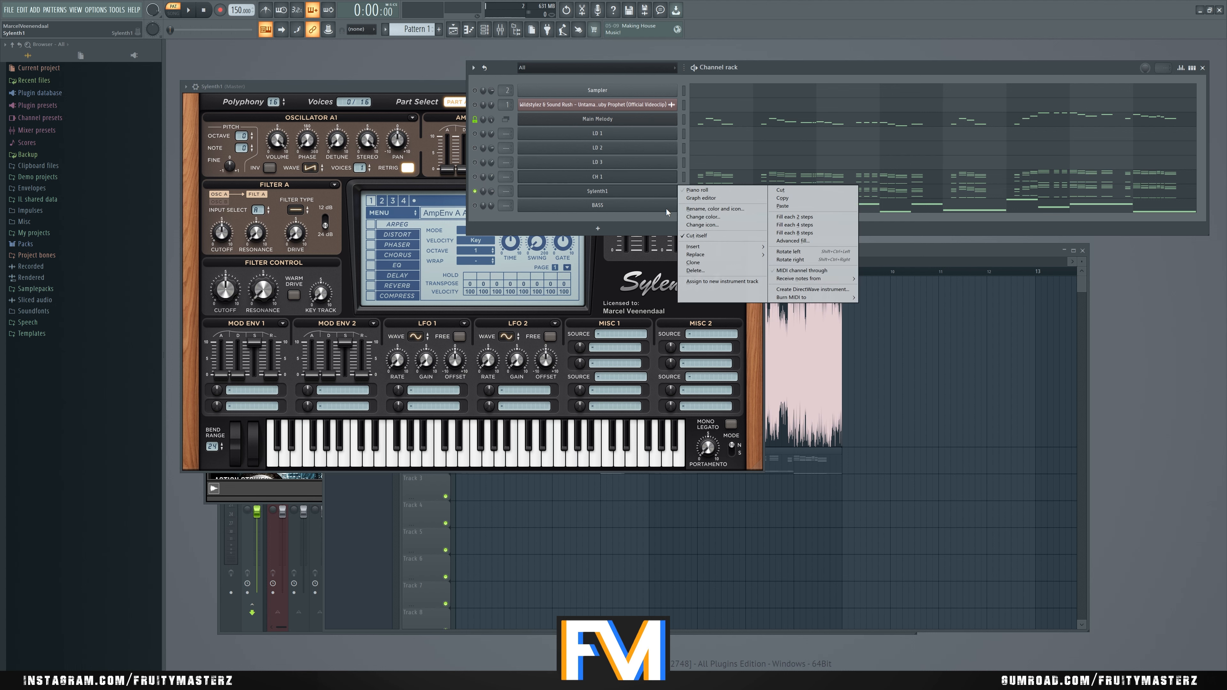
click(682, 198)
text(CH 2)
key(Return)
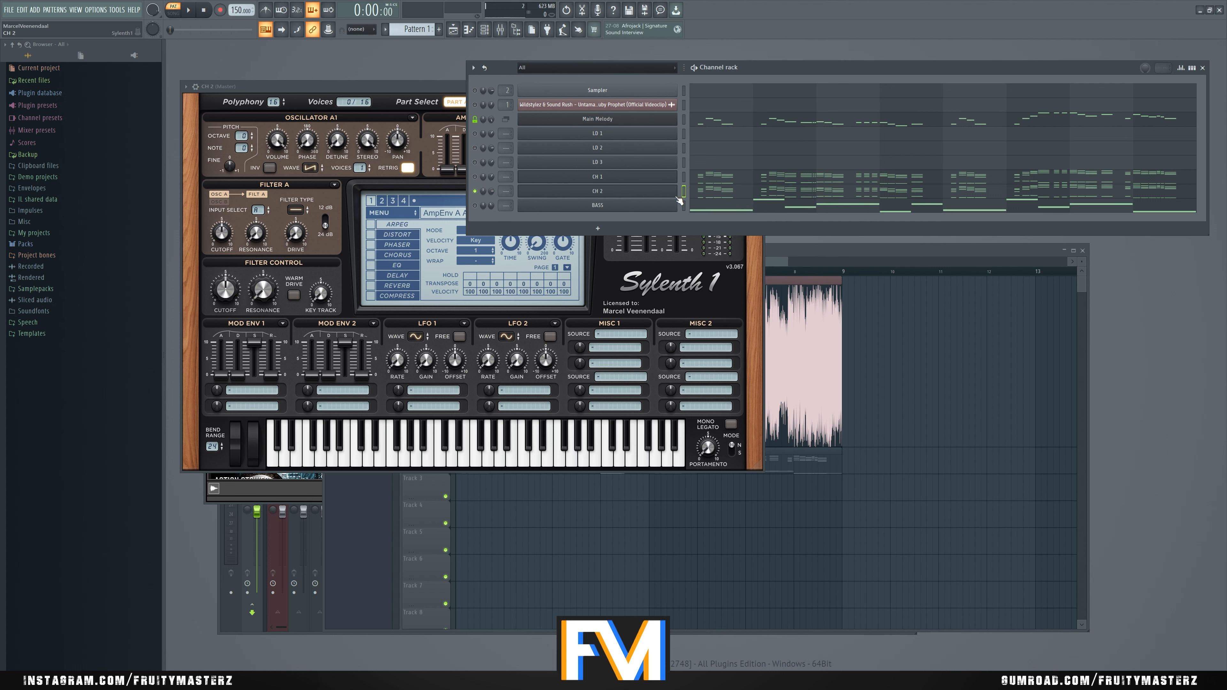
Step: Try to load a Sylenth1 bank for CH 2 from the Virus Ti2 Leads & Synths Vol. 2 BONUS folder under Patch Maker Ti2-MK2 on the desktop
click(631, 191)
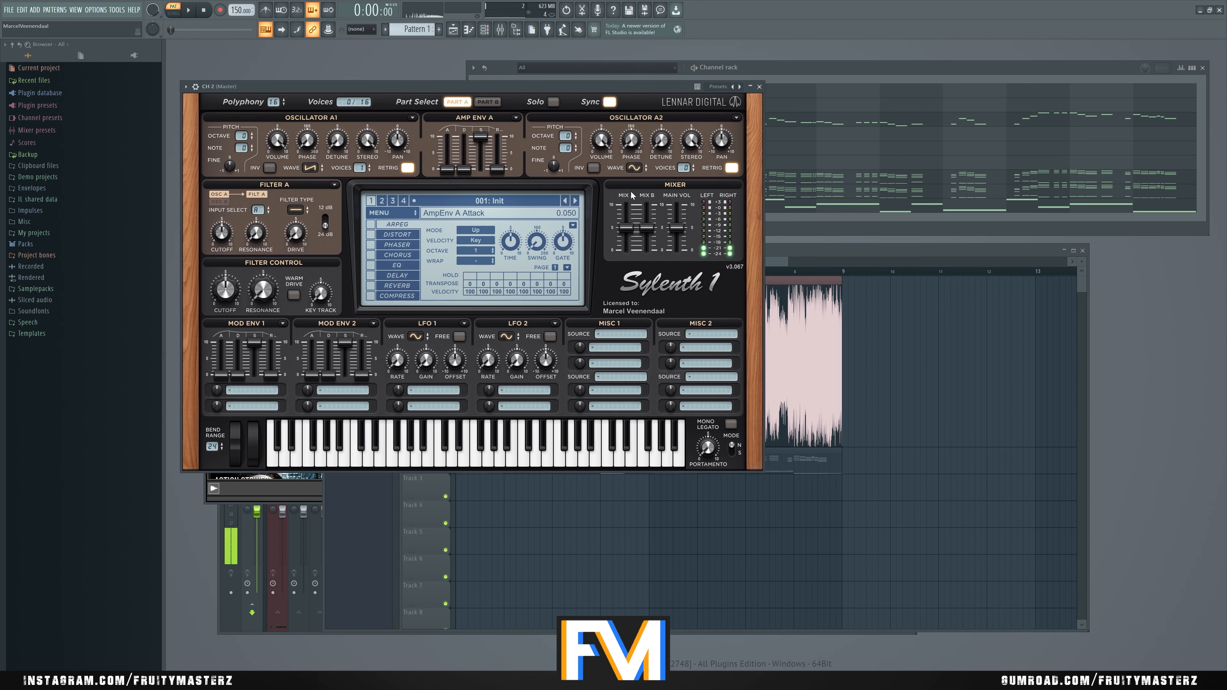
click(408, 214)
mouse_move(413, 235)
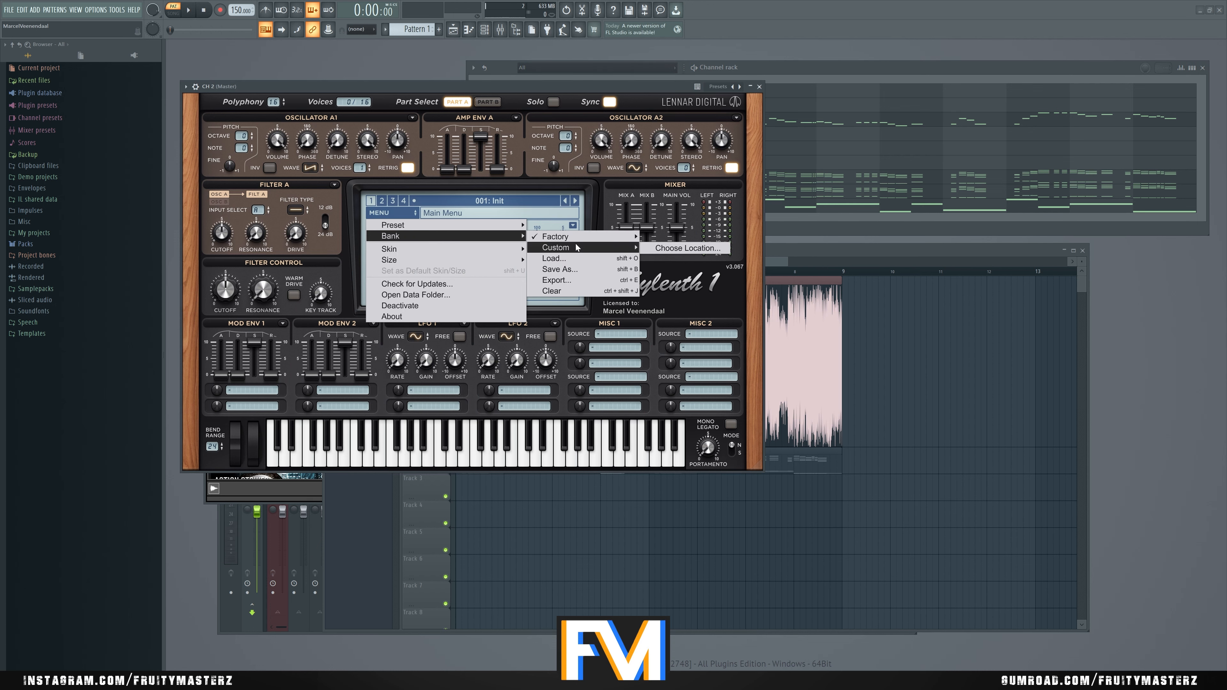
click(571, 259)
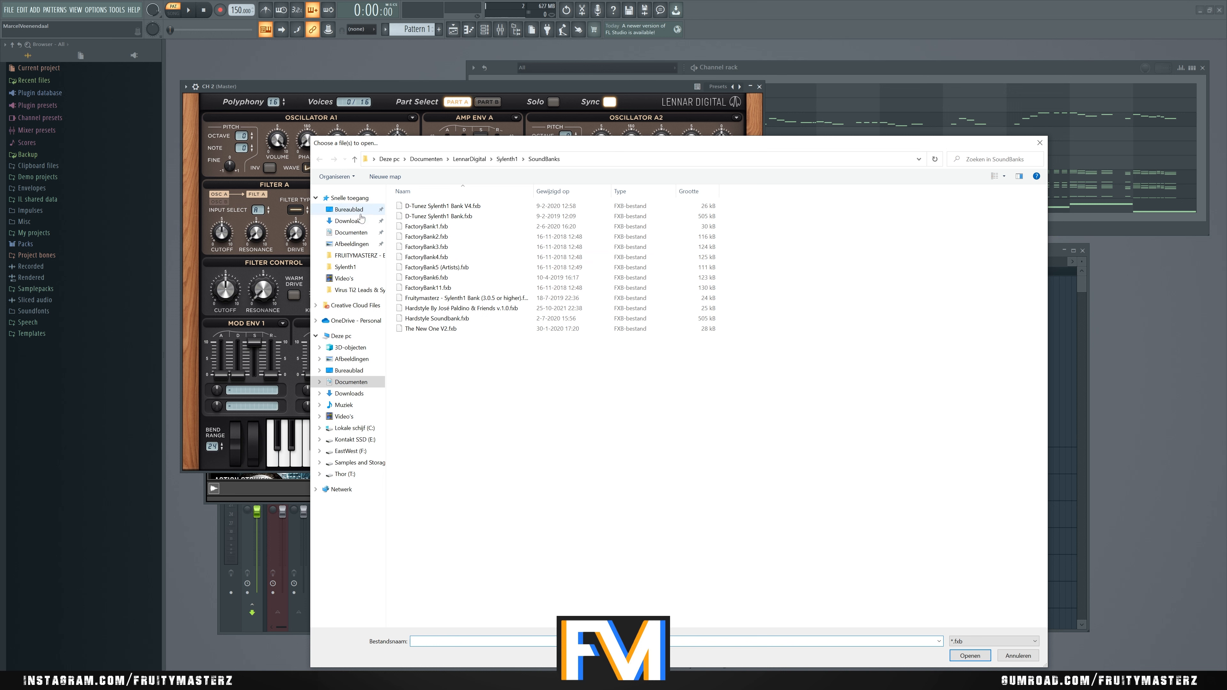
click(350, 212)
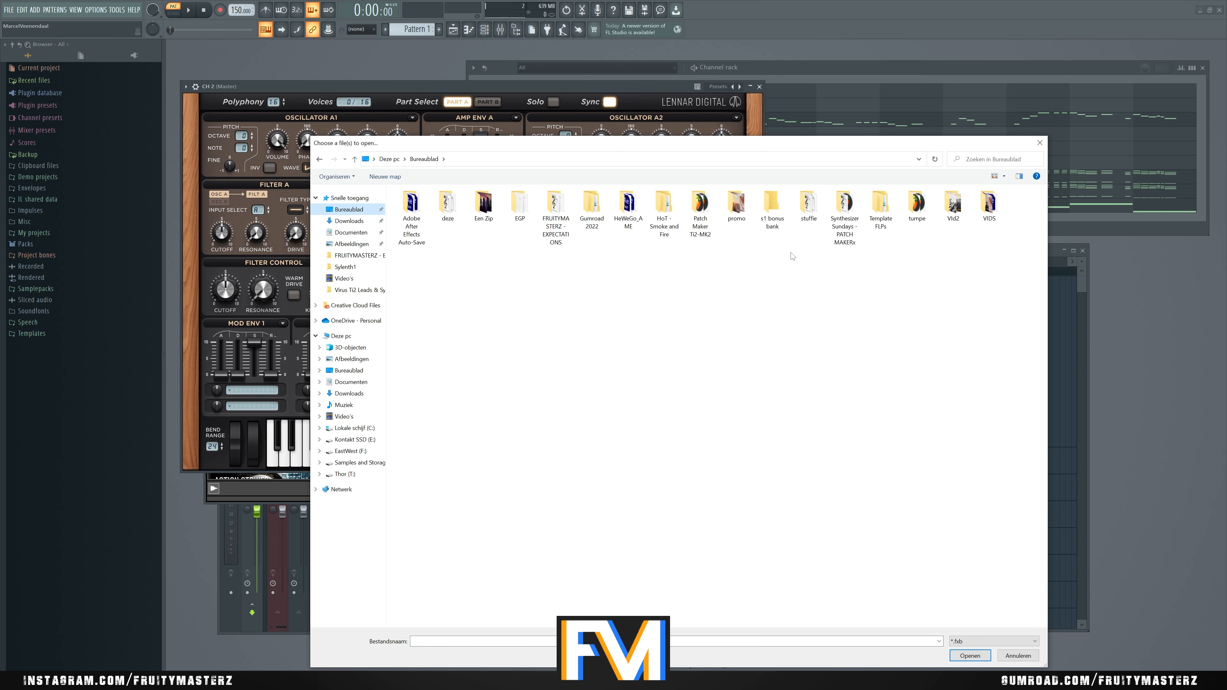
double_click(693, 221)
double_click(457, 226)
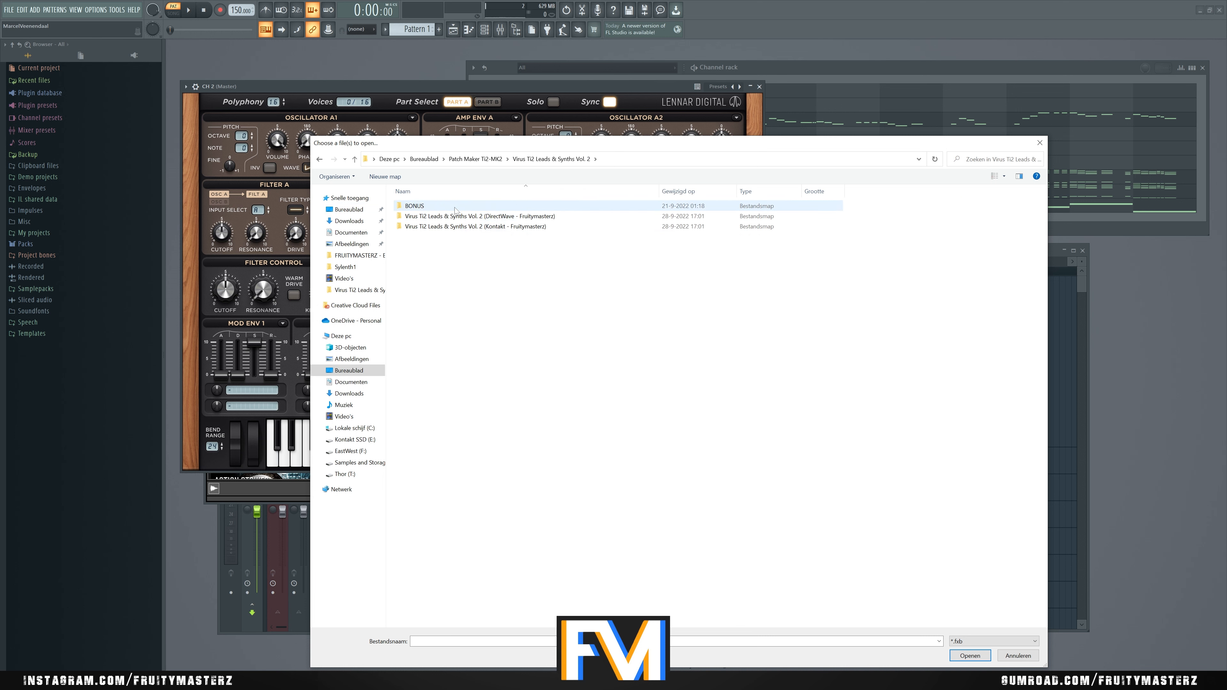
double_click(457, 206)
double_click(470, 208)
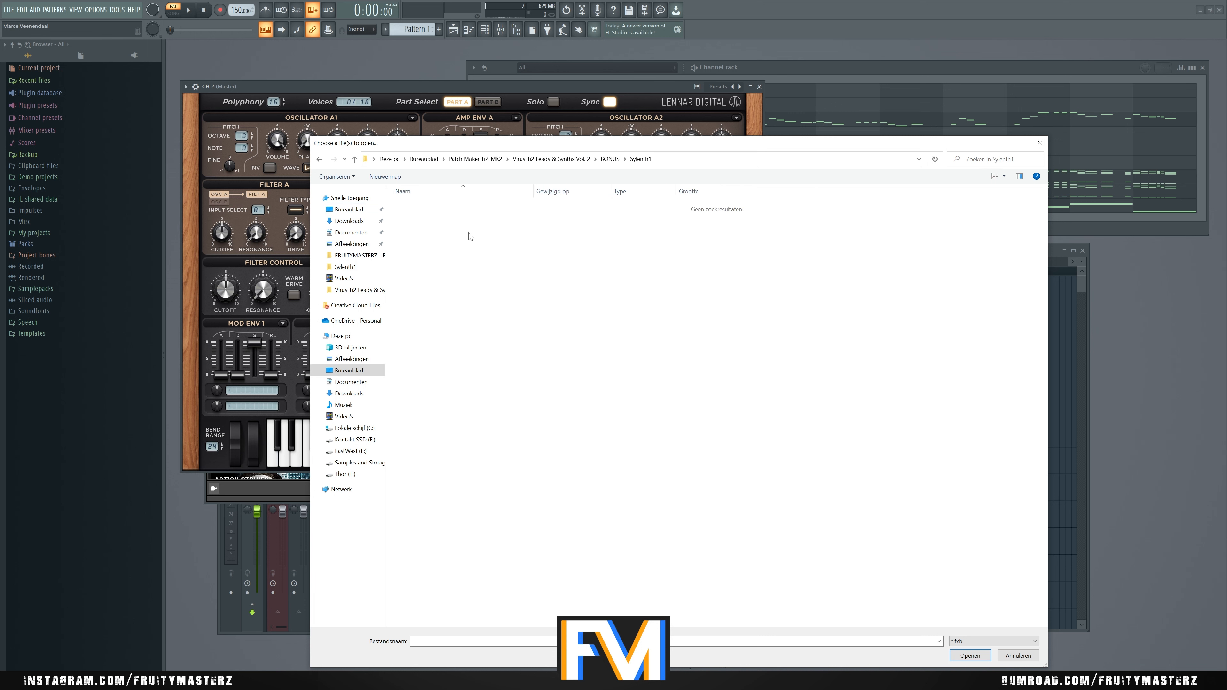
drag(1029, 149, 1029, 147)
click(1039, 141)
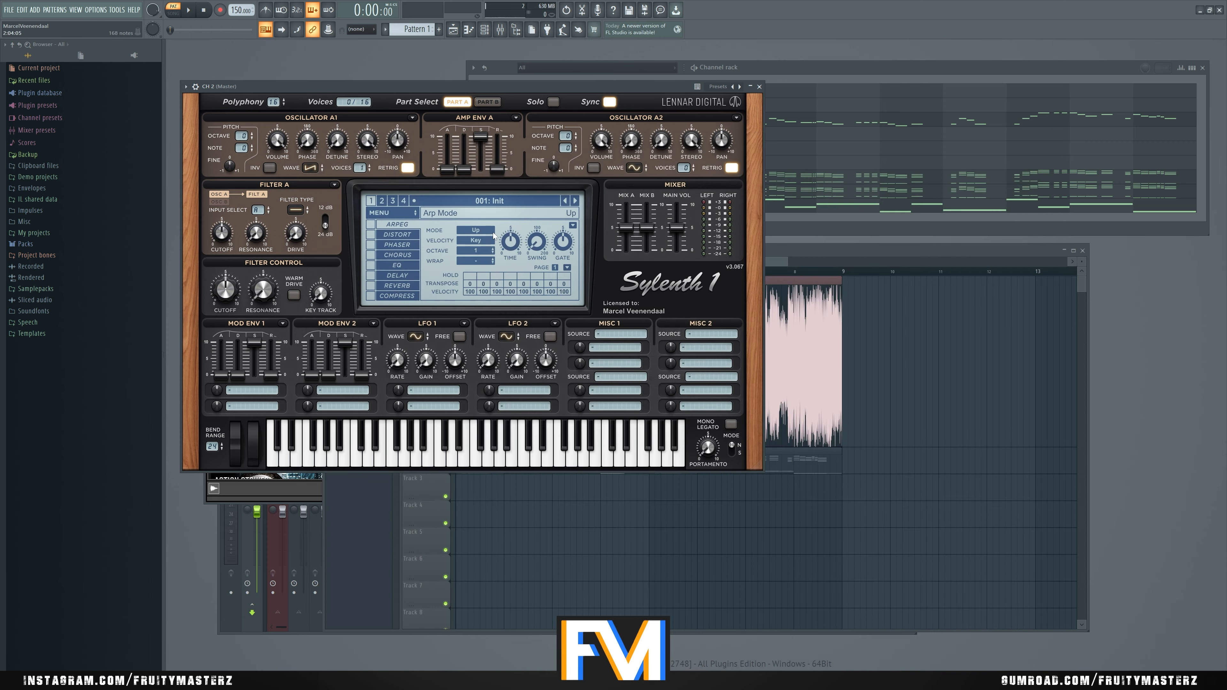
Step: Load the preset file CH - Gentle Chords.fxp into CH 2's Sylenth1
click(387, 214)
mouse_move(400, 236)
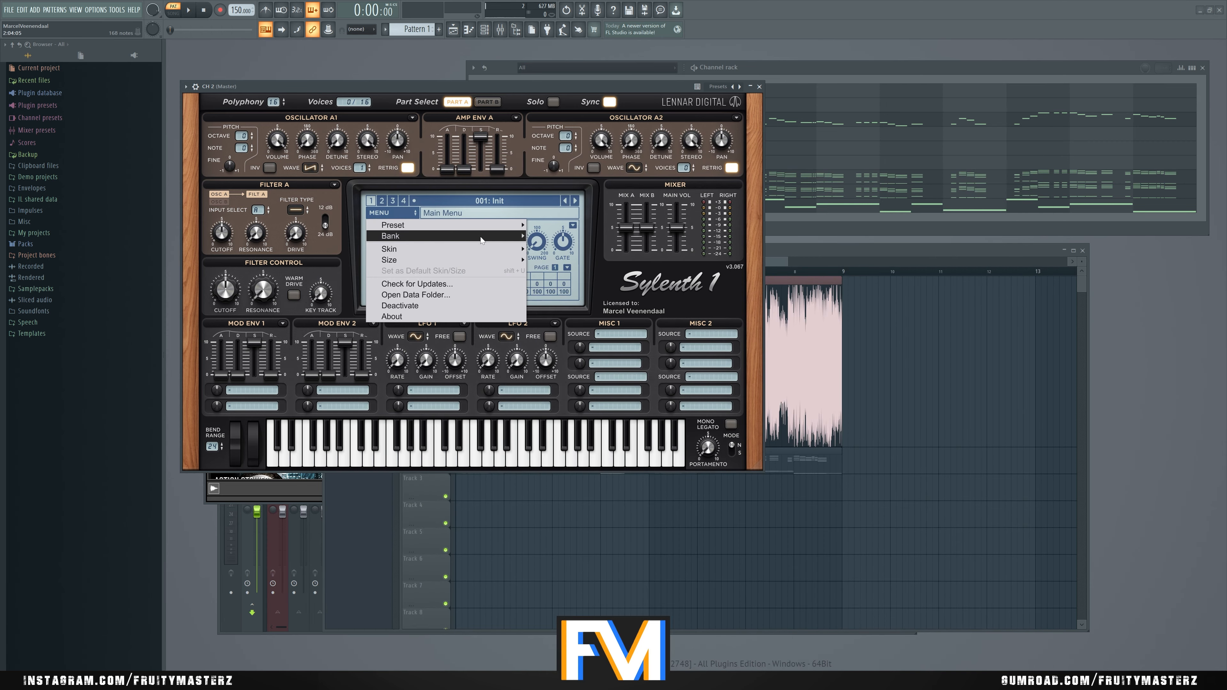
mouse_move(493, 226)
click(555, 225)
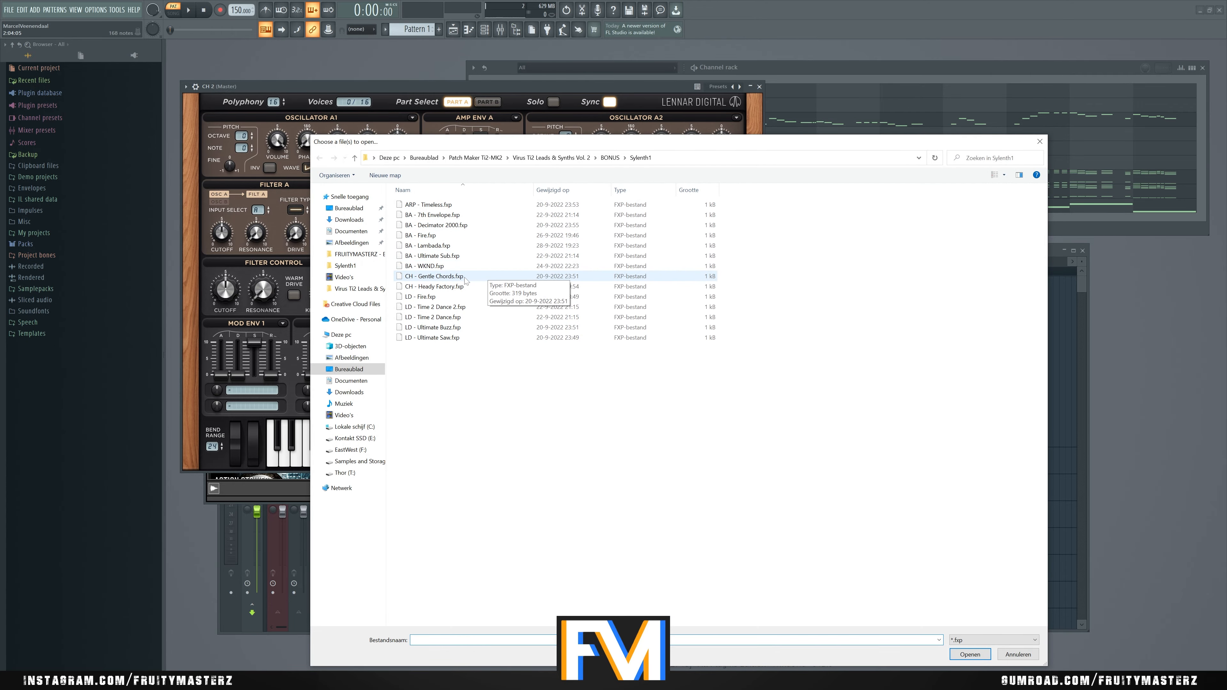
double_click(456, 277)
Step: Play the pattern with CH 2 alone and together with CH 1, setting CH 2's volume to 50%
key(F6)
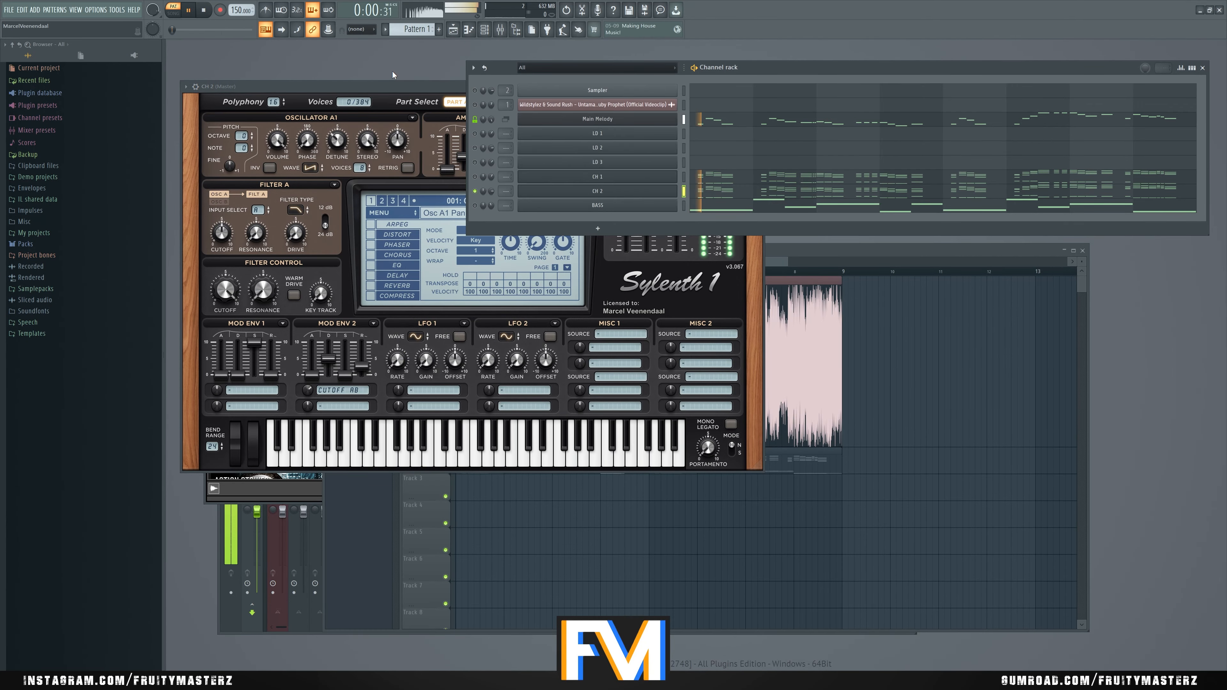
drag(491, 191, 491, 205)
click(475, 177)
key(space)
key(space)
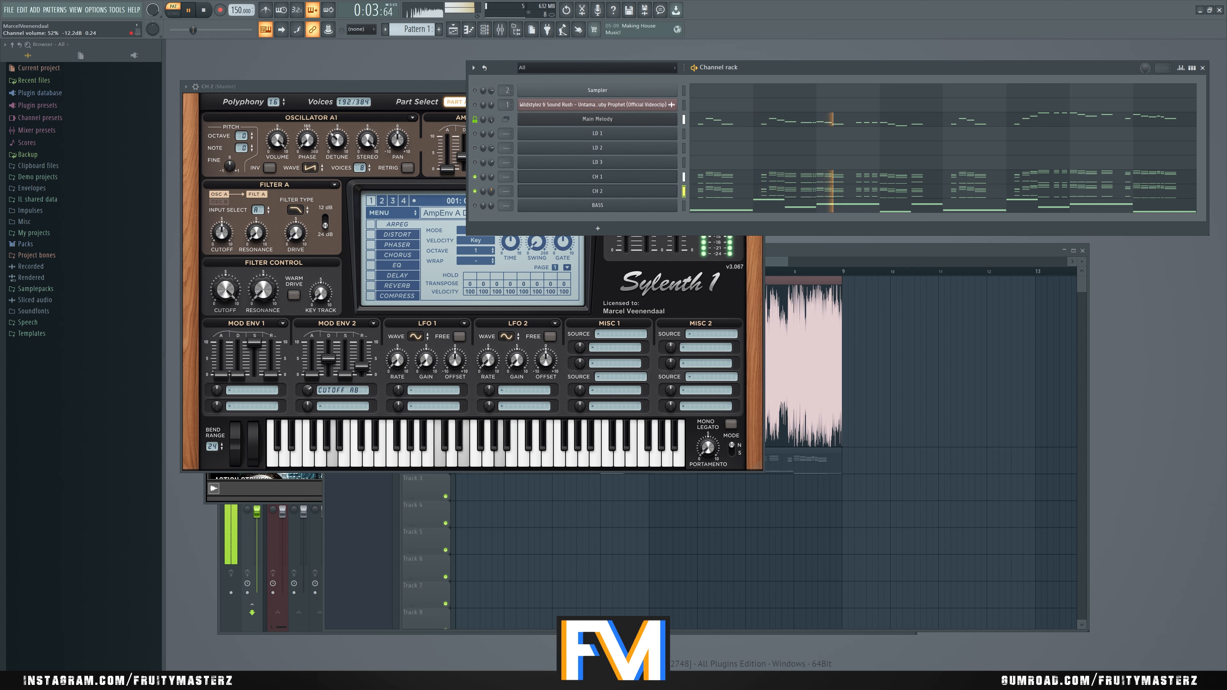
key(space)
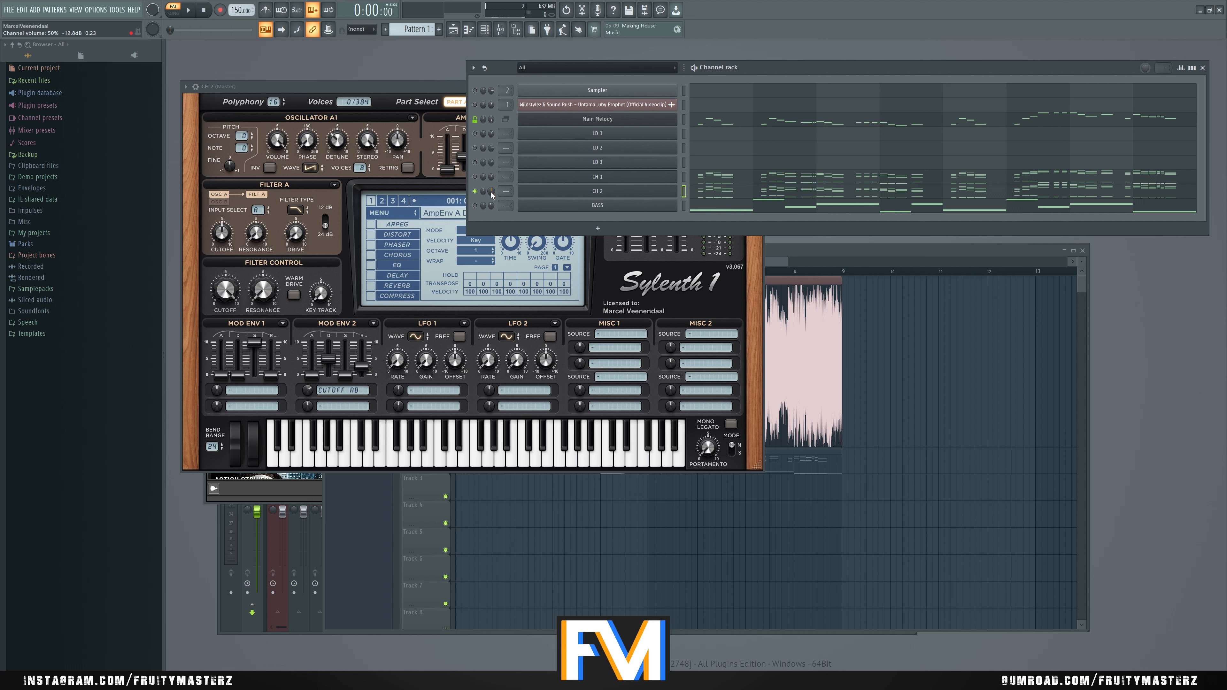
Step: Re-enable all channels, play the full pattern and fine-tune CH 2's volume in the mix
click(476, 191)
key(space)
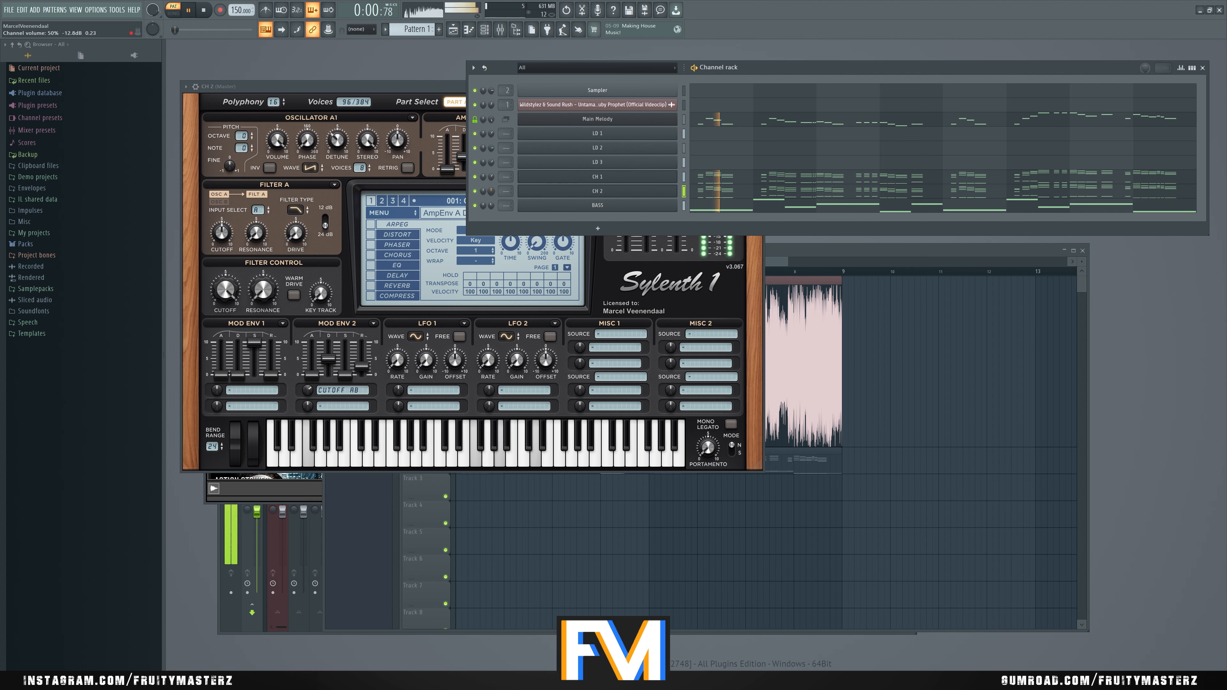
drag(493, 189, 493, 188)
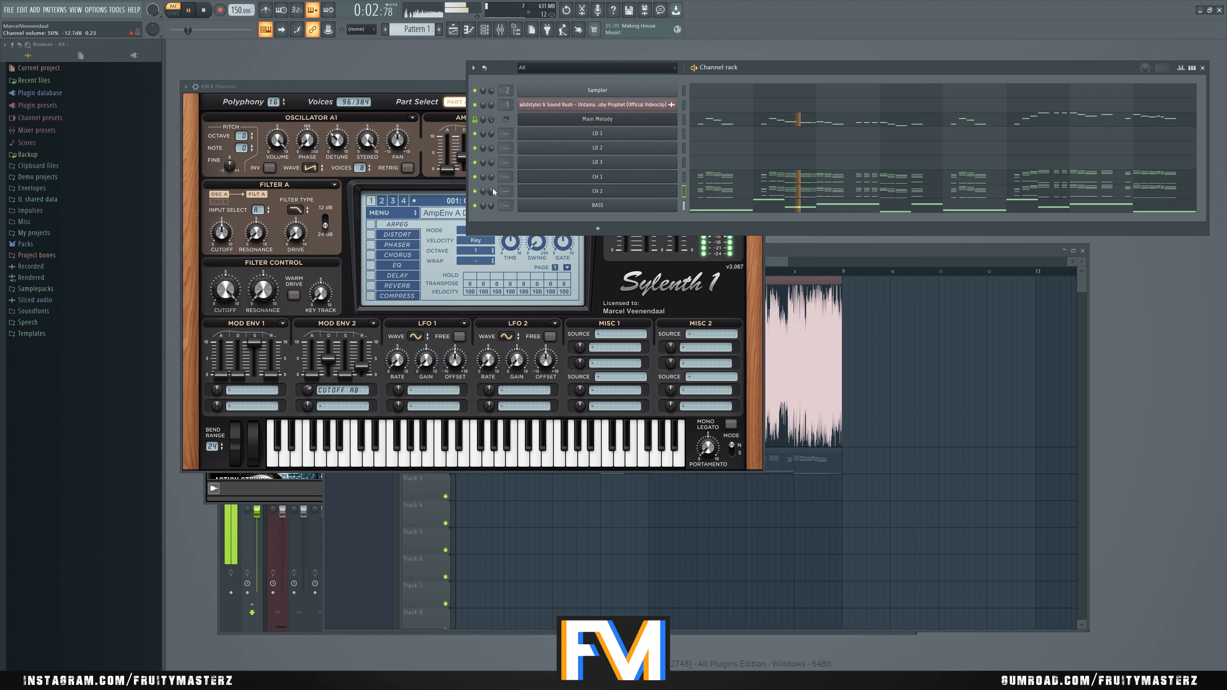
drag(490, 190, 491, 191)
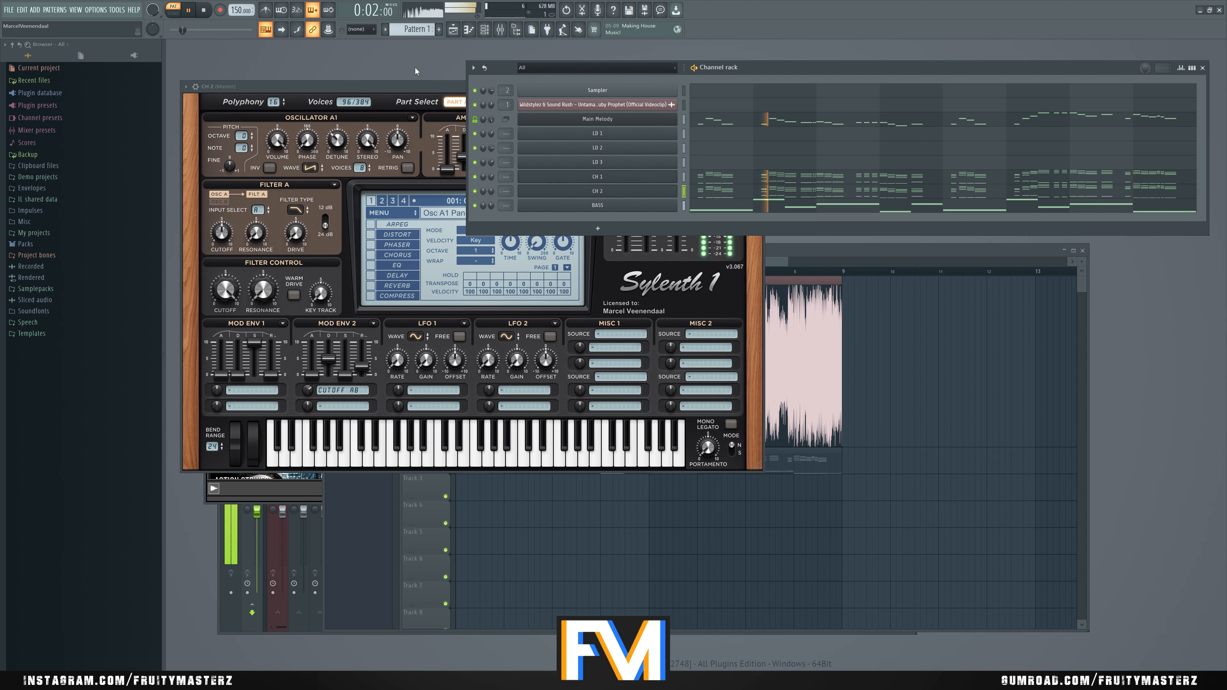
key(space)
Step: Play CH 2 soloed and adjust its Sylenth1 amp envelope release in Part A and Part B, with Part B at 2.282
key(space)
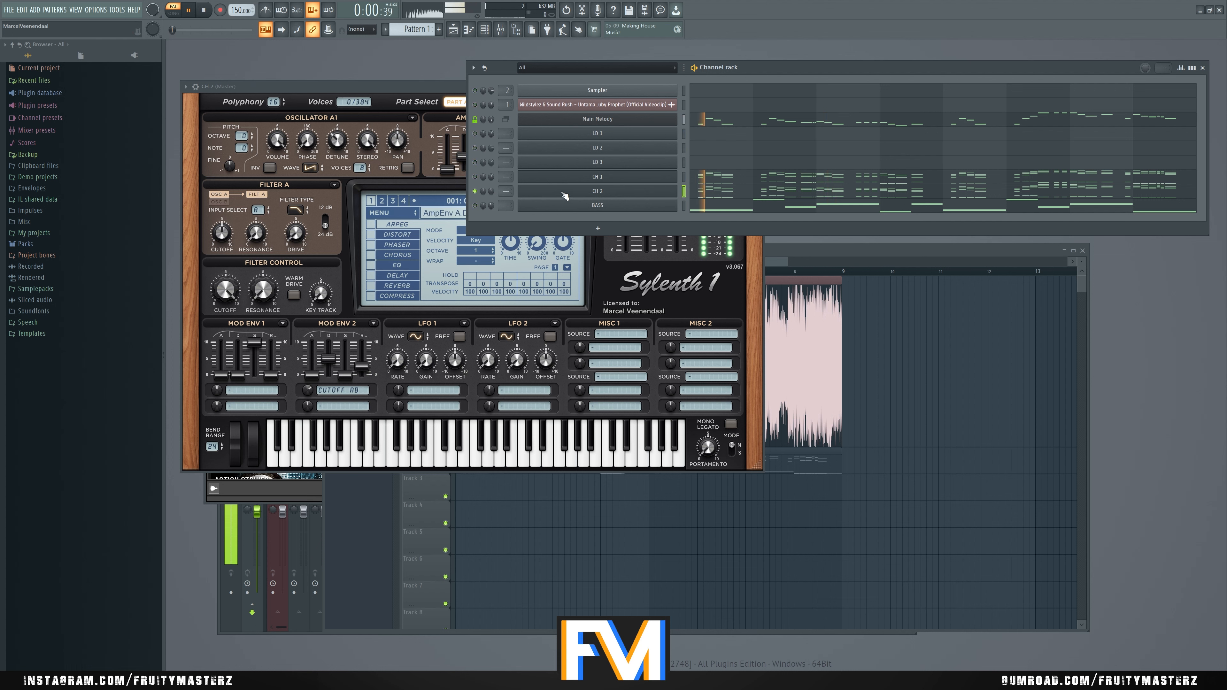
click(454, 118)
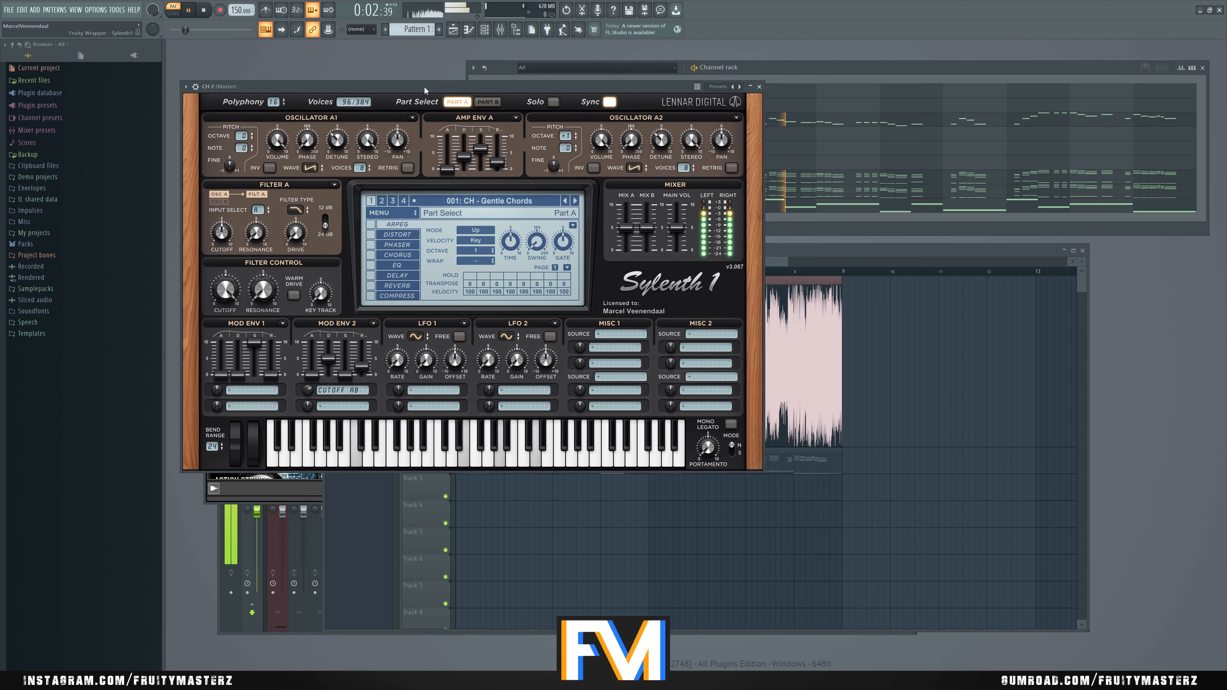
drag(502, 169, 494, 205)
click(485, 103)
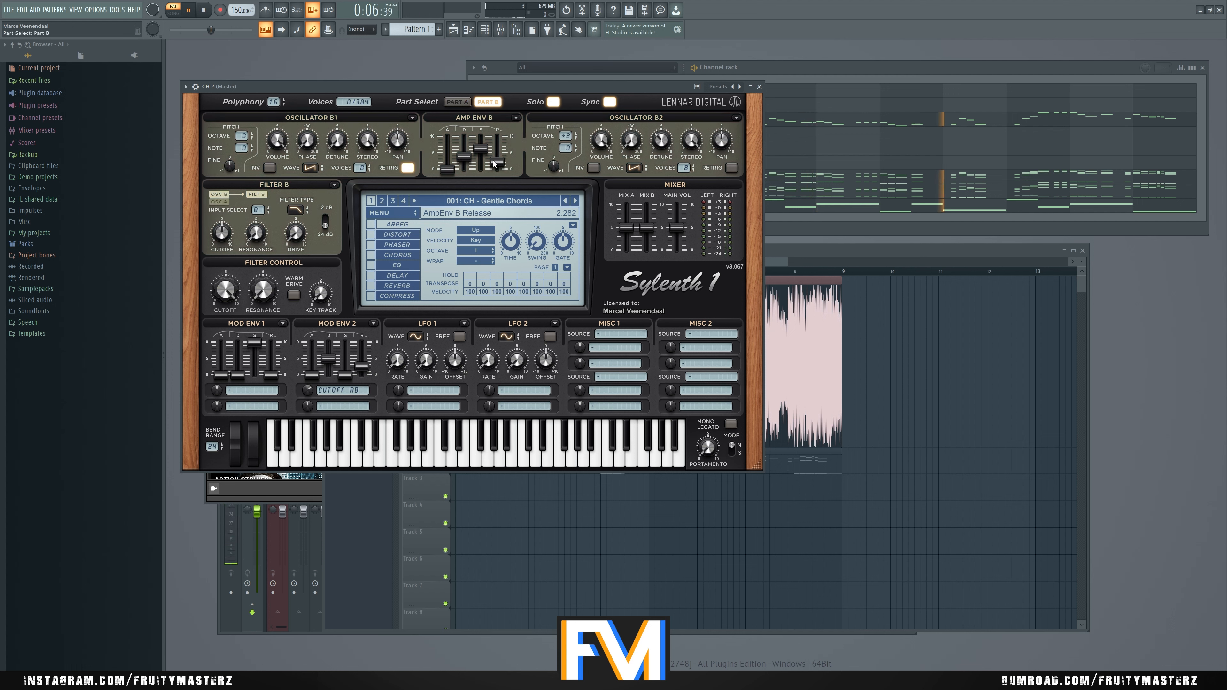
click(552, 103)
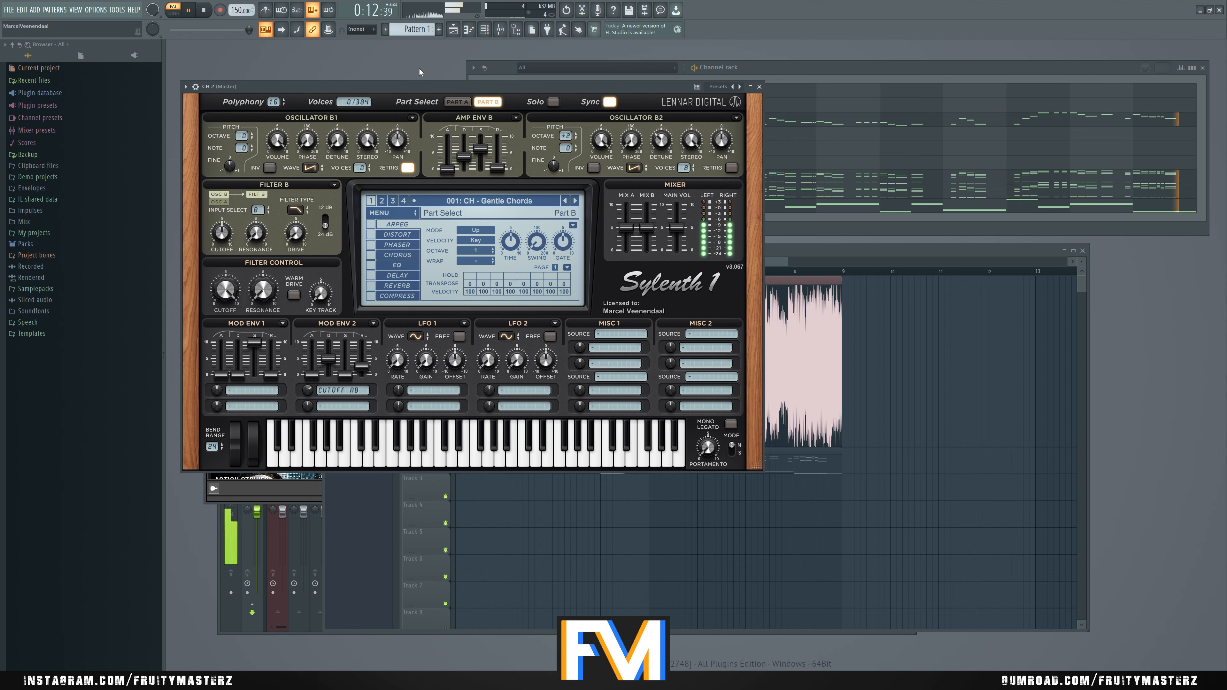
Step: Replay CH 2 together with CH 1 and lower CH 2's channel volume to blend the chords
key(F6)
key(space)
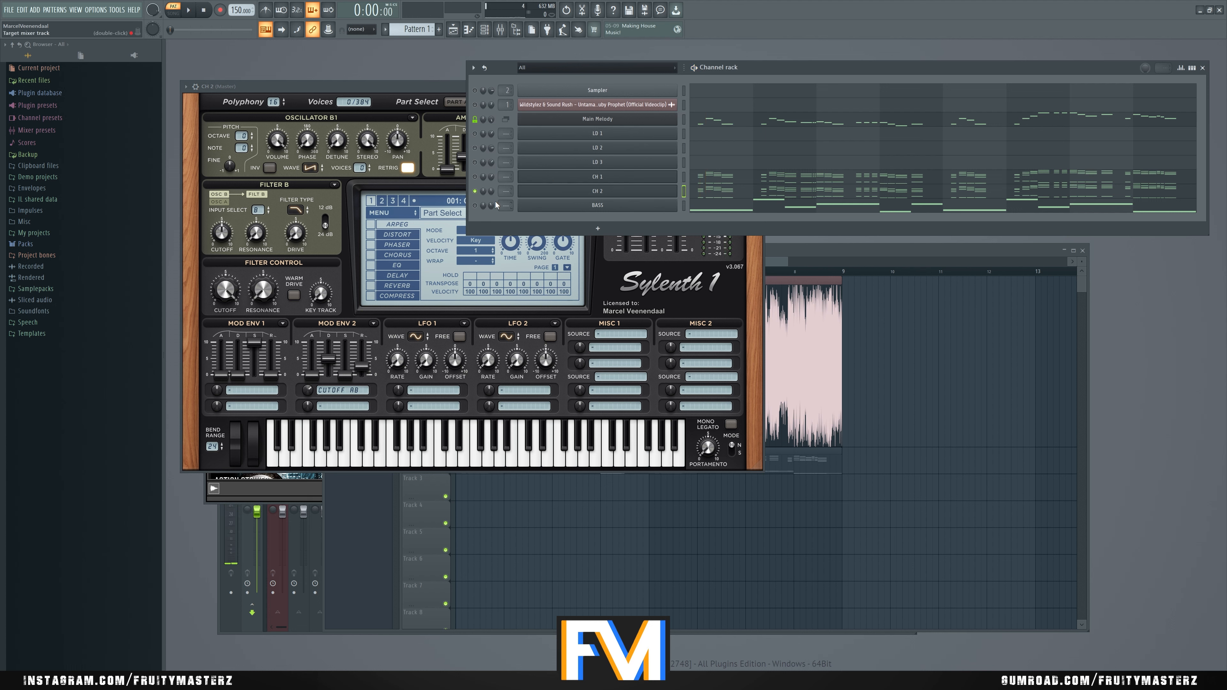
key(space)
click(475, 205)
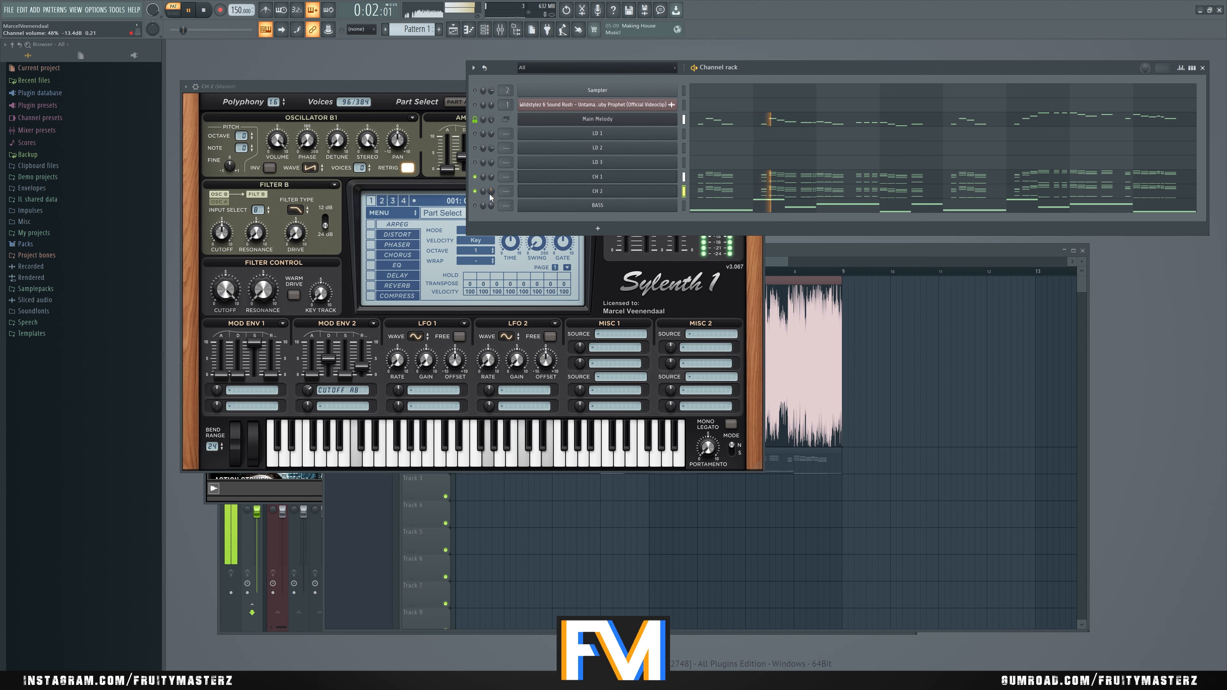
drag(492, 192, 492, 197)
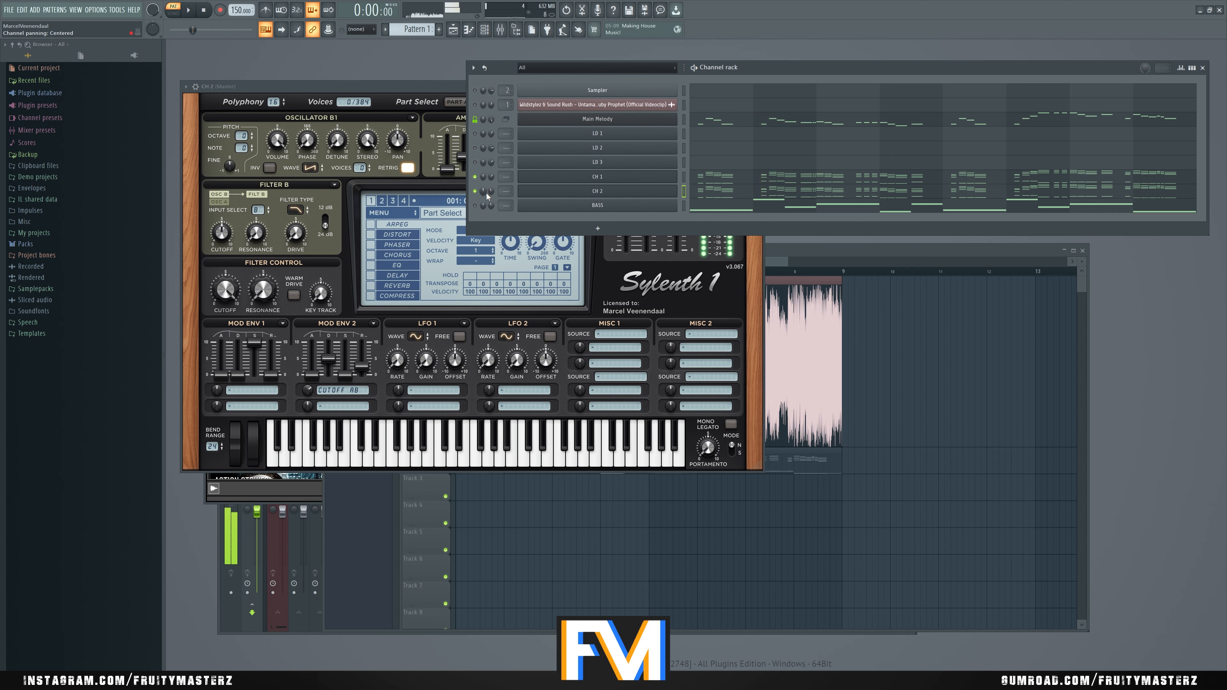
key(space)
Step: Check both parts of CH 2's Sylenth1 patch and lower Mix A to 3.864 in its mixer
click(526, 195)
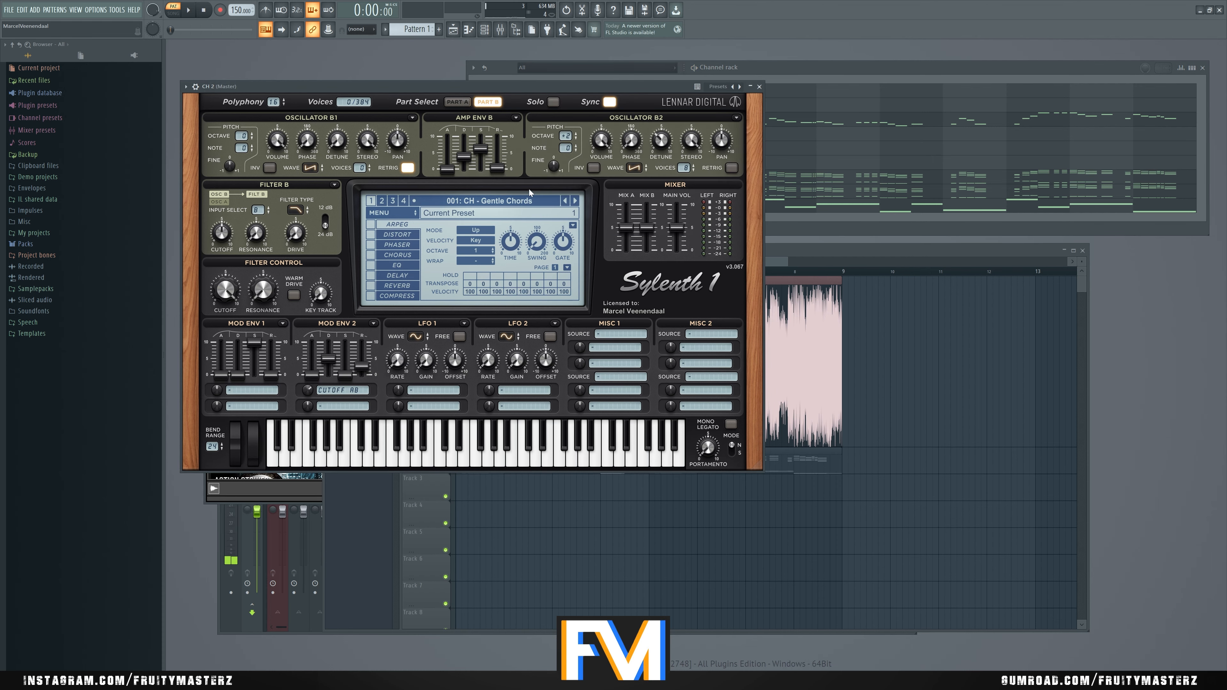
click(466, 103)
click(490, 104)
mouse_move(626, 227)
mouse_down()
mouse_move(622, 248)
mouse_move(646, 226)
mouse_up()
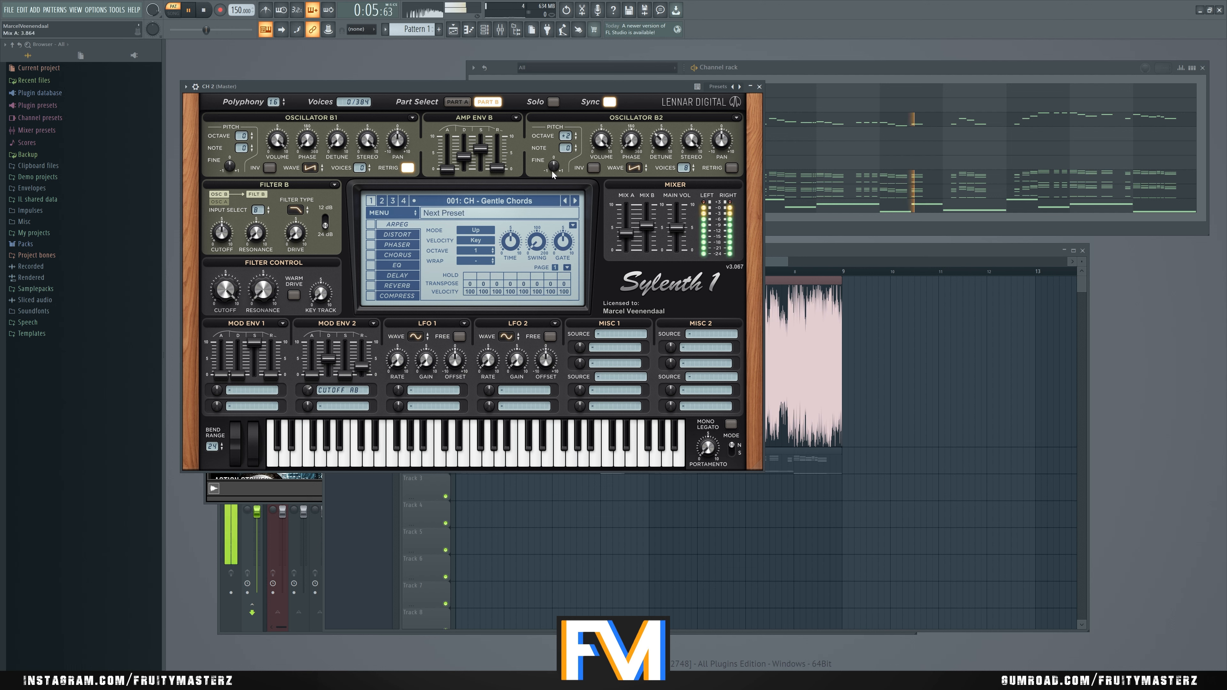
Step: Play CH 1 and CH 2 together again and set CH 2's volume to 46%
key(F6)
click(475, 178)
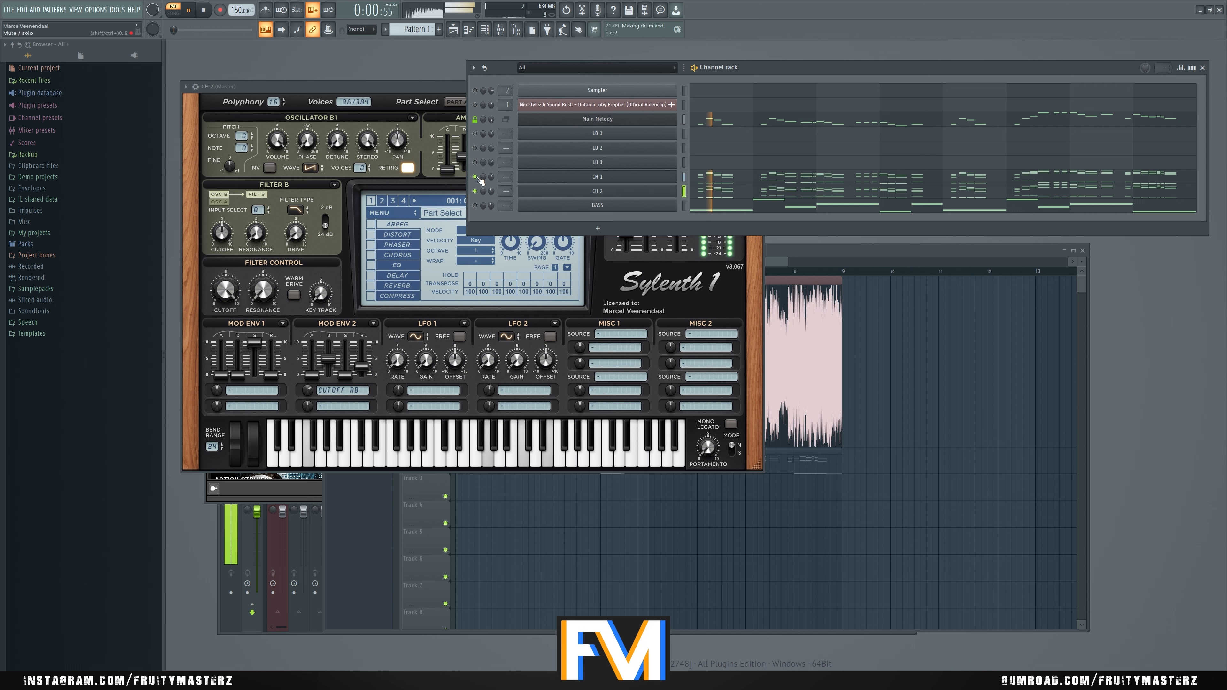
drag(491, 191, 491, 189)
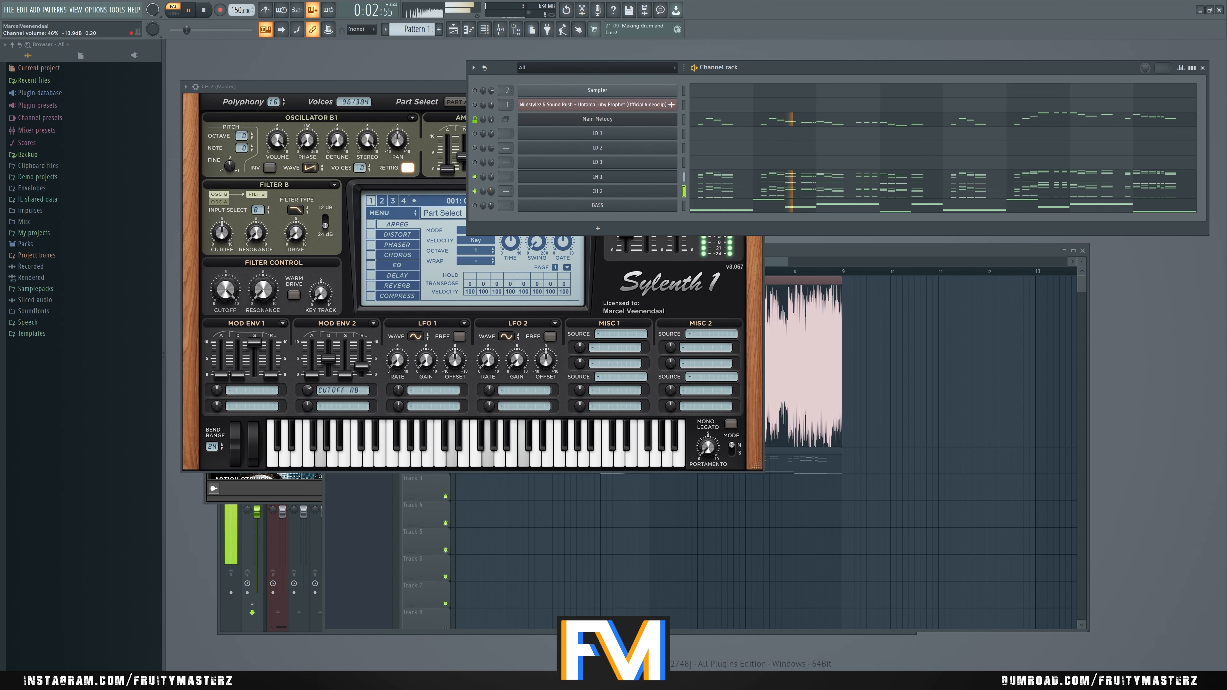
key(space)
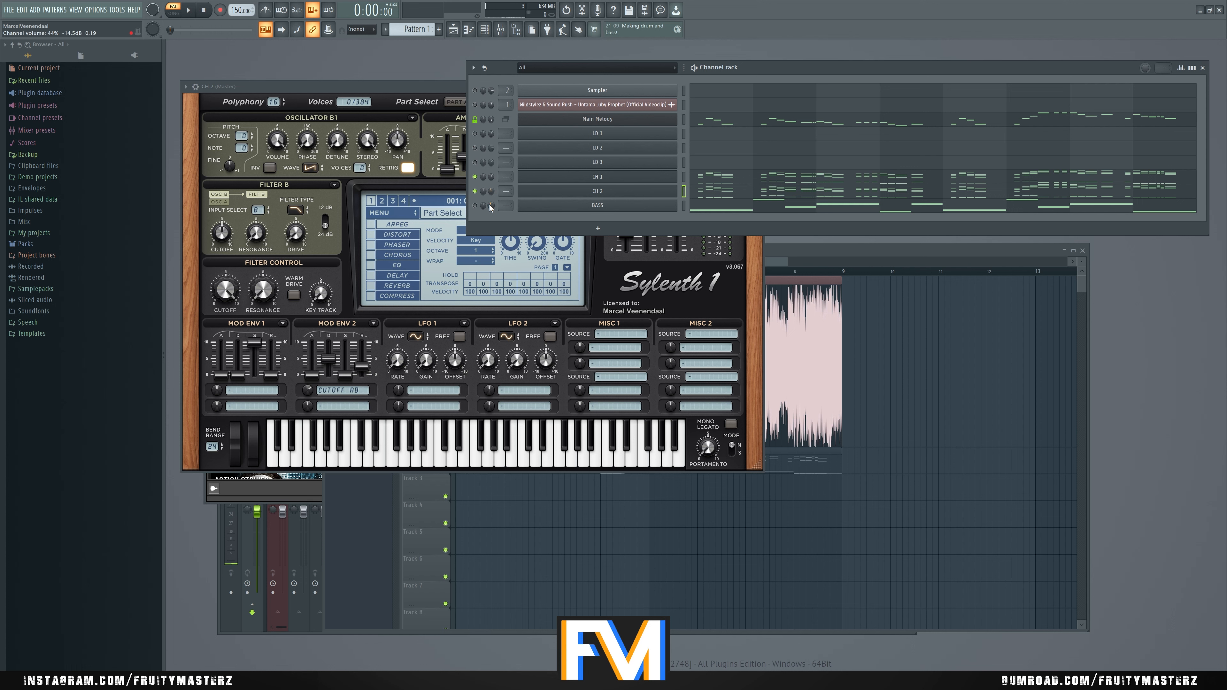
Step: Play the two chord channels with BASS enabled and set CH 2's volume to 43%
key(space)
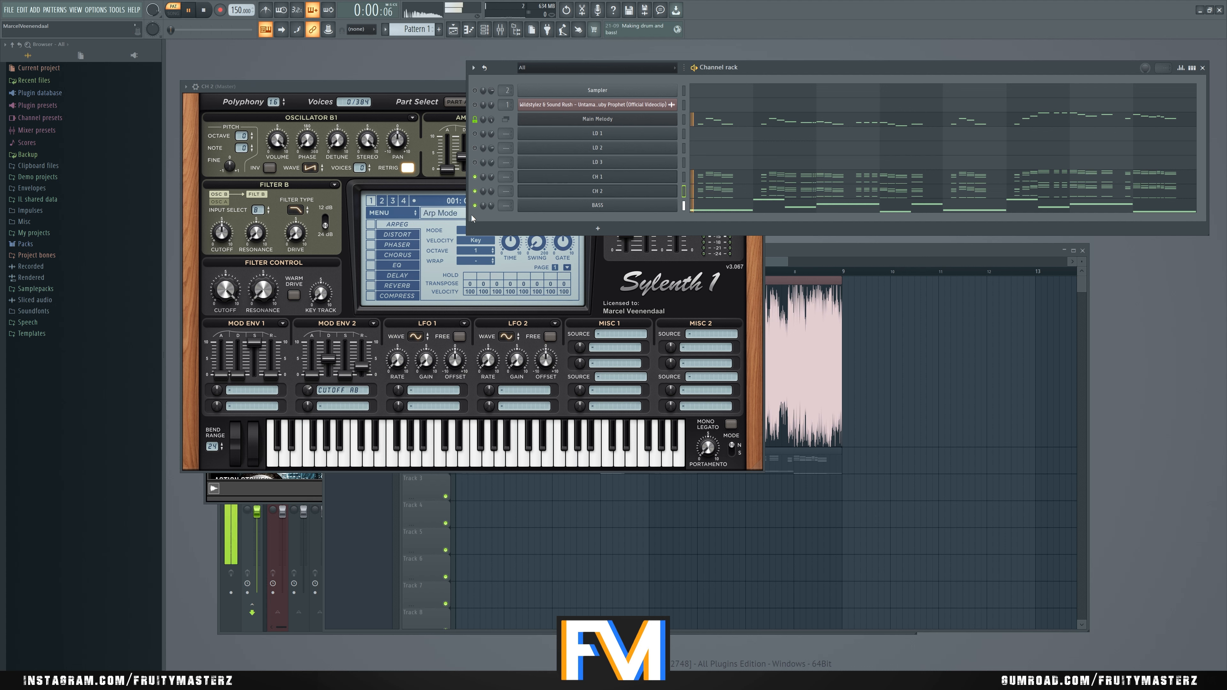
click(475, 206)
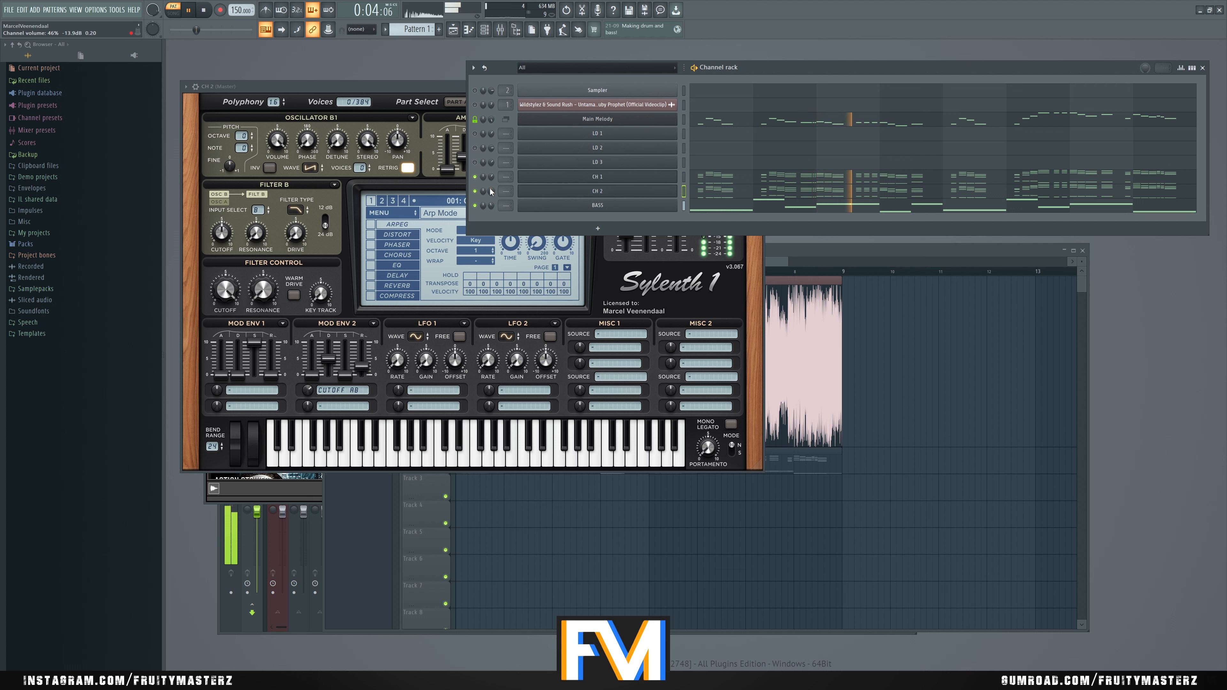
drag(490, 188, 490, 188)
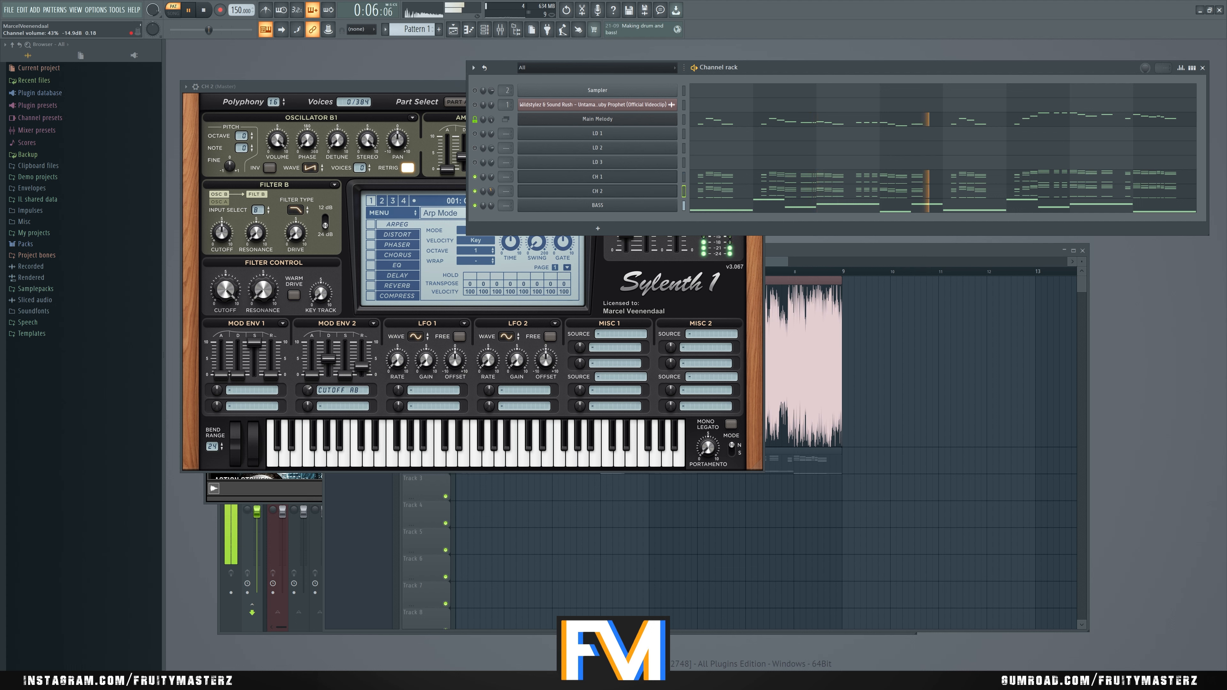
key(space)
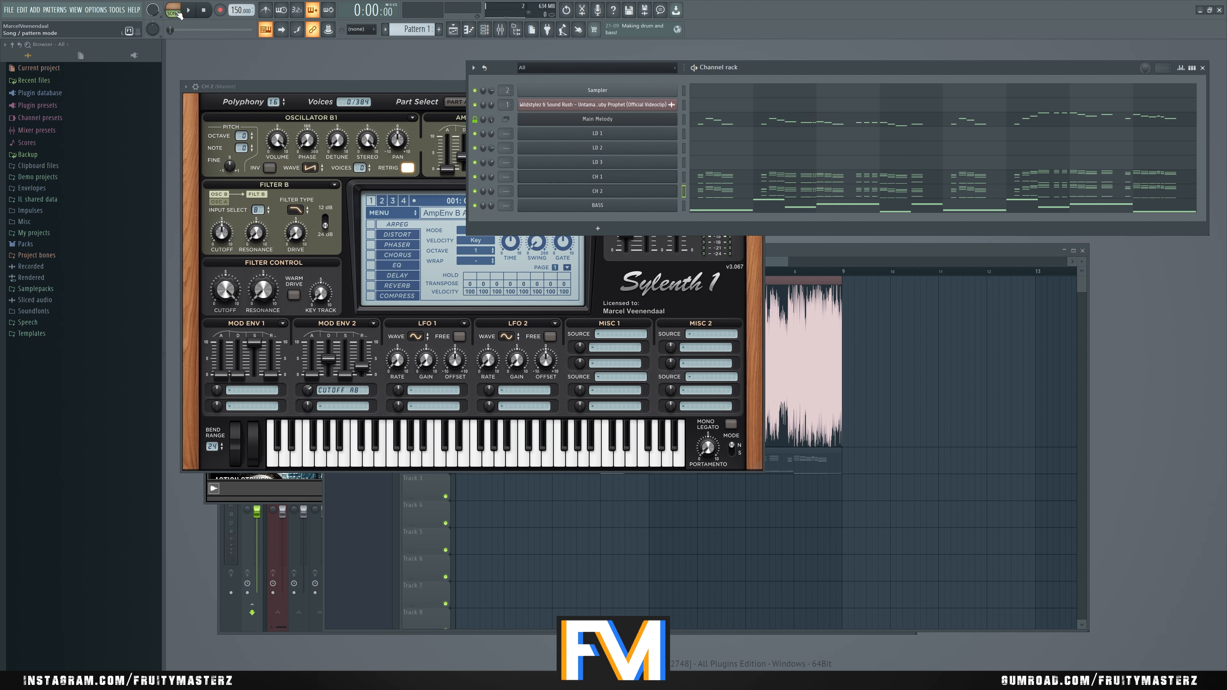
Step: Switch playback to pattern mode and set the CH 2 channel volume to 42% while the pattern plays
key(space)
click(179, 14)
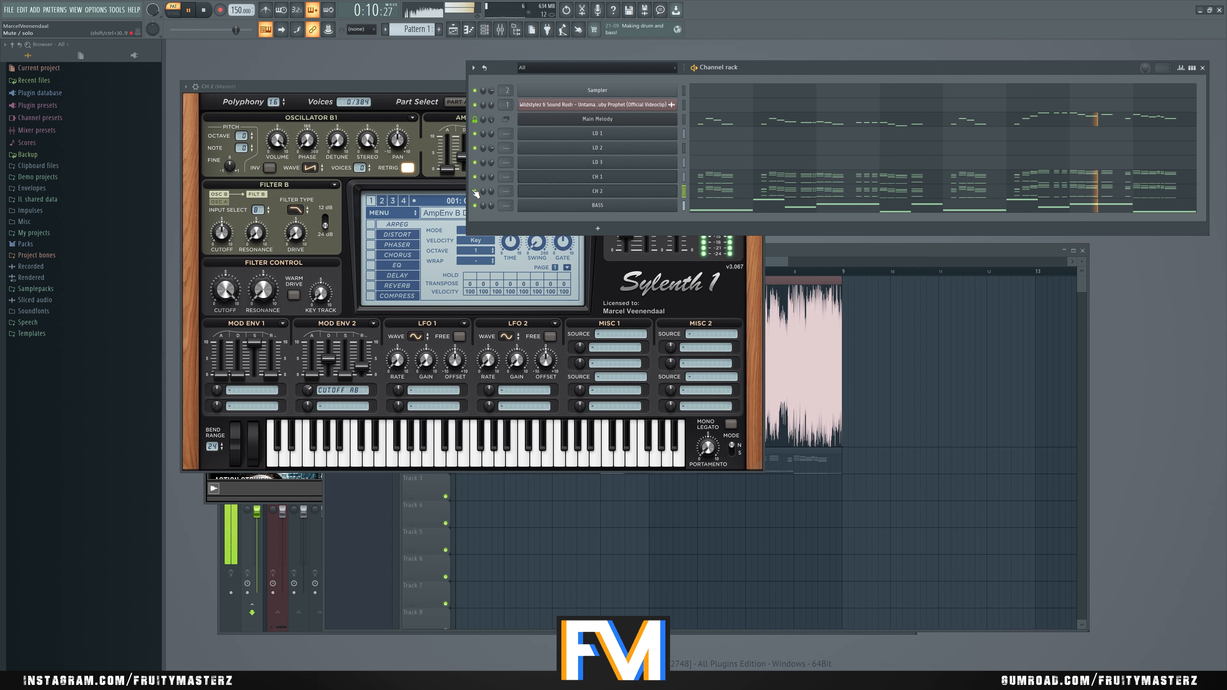
drag(491, 192, 491, 195)
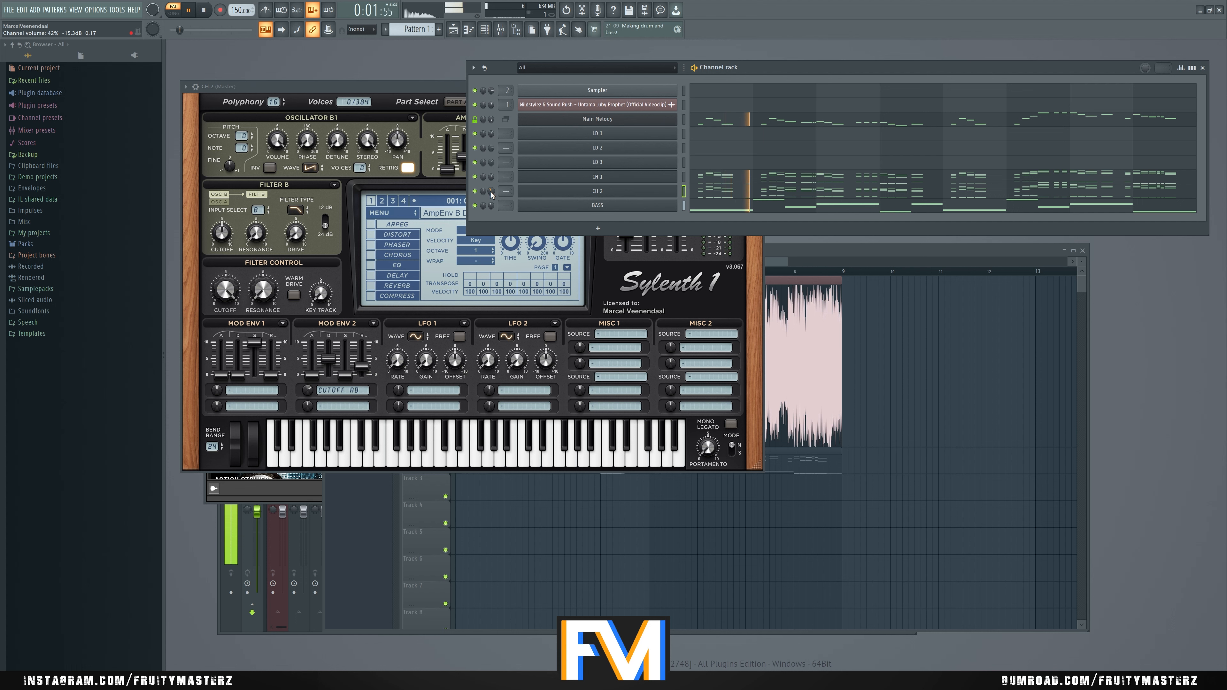
key(space)
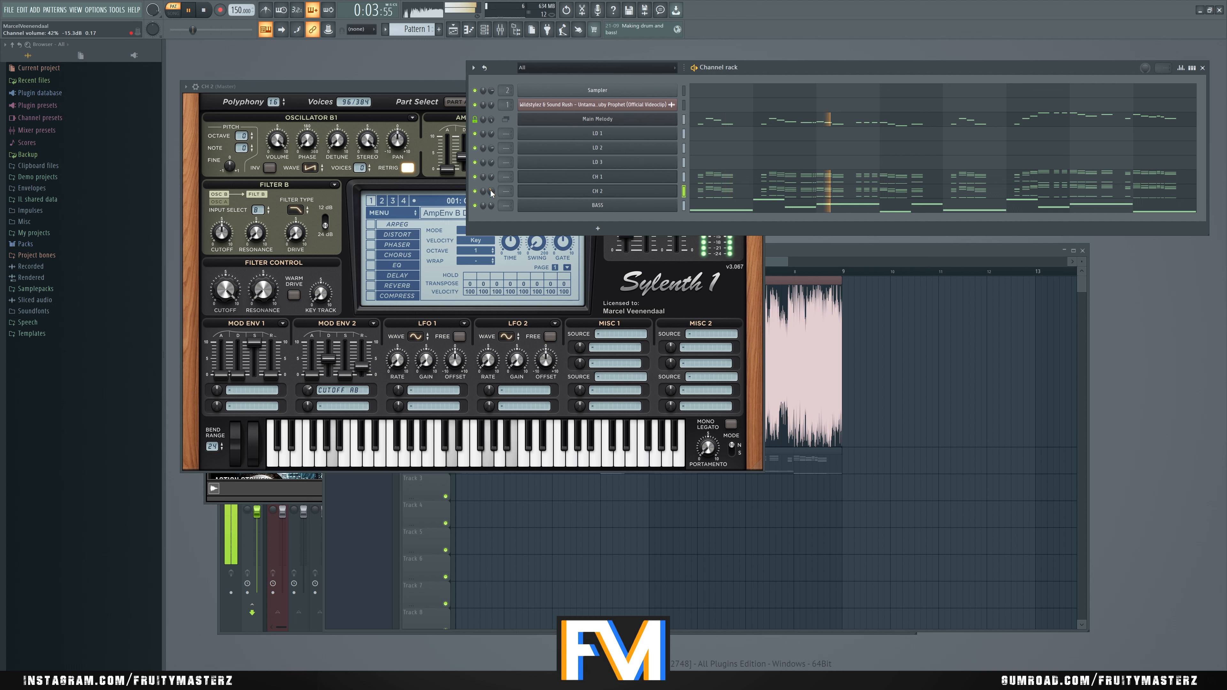
key(space)
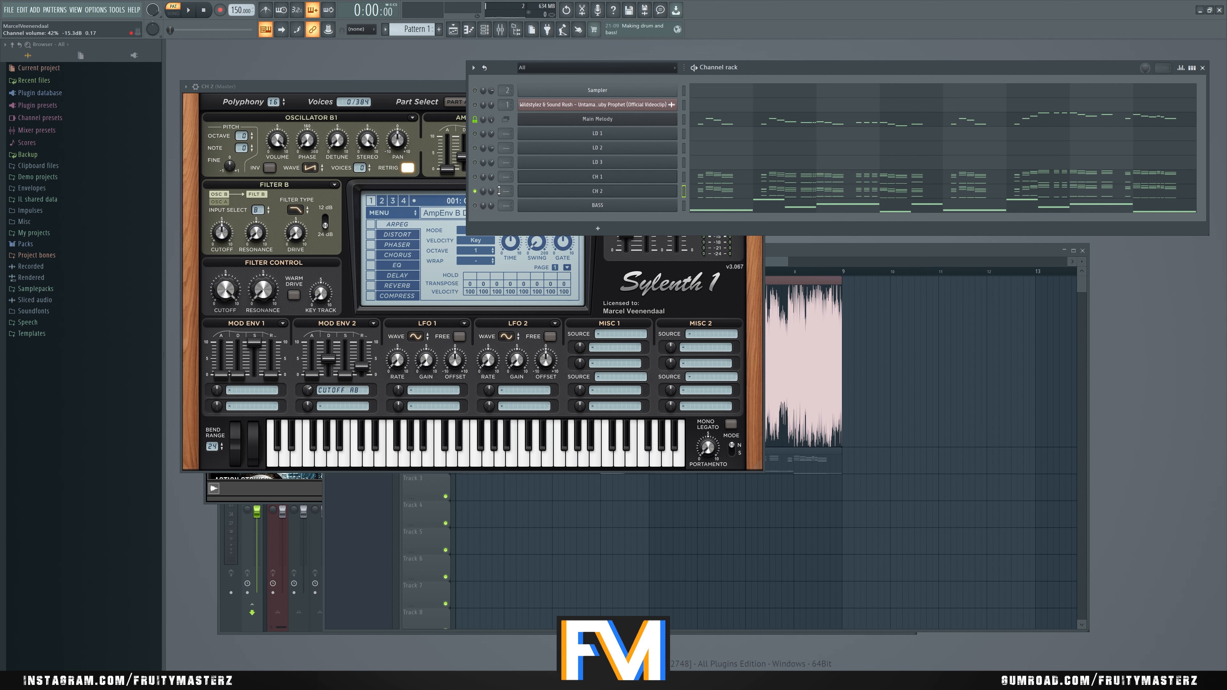
Step: Open the soloed CH 2 synth and set the Part B amp envelope sustain to 7.841, checking Part A for comparison
click(575, 191)
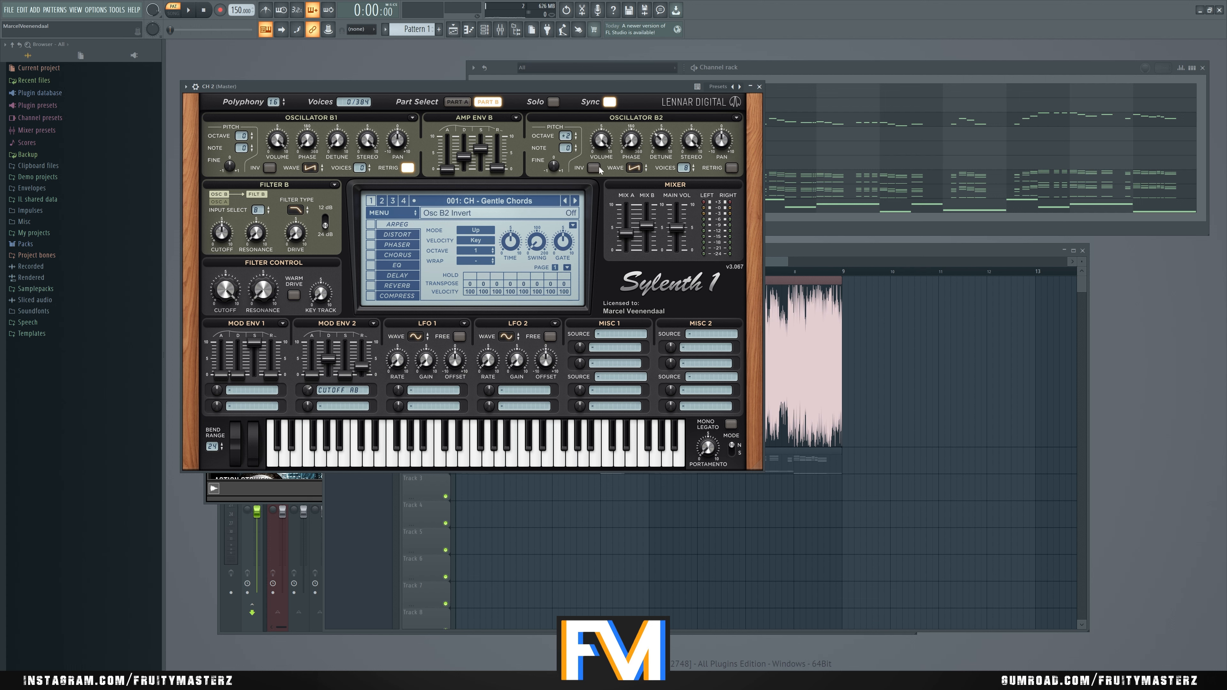
mouse_move(647, 226)
mouse_down()
mouse_move(635, 237)
mouse_move(636, 214)
mouse_up()
drag(482, 149, 485, 140)
click(517, 118)
mouse_move(551, 127)
click(646, 129)
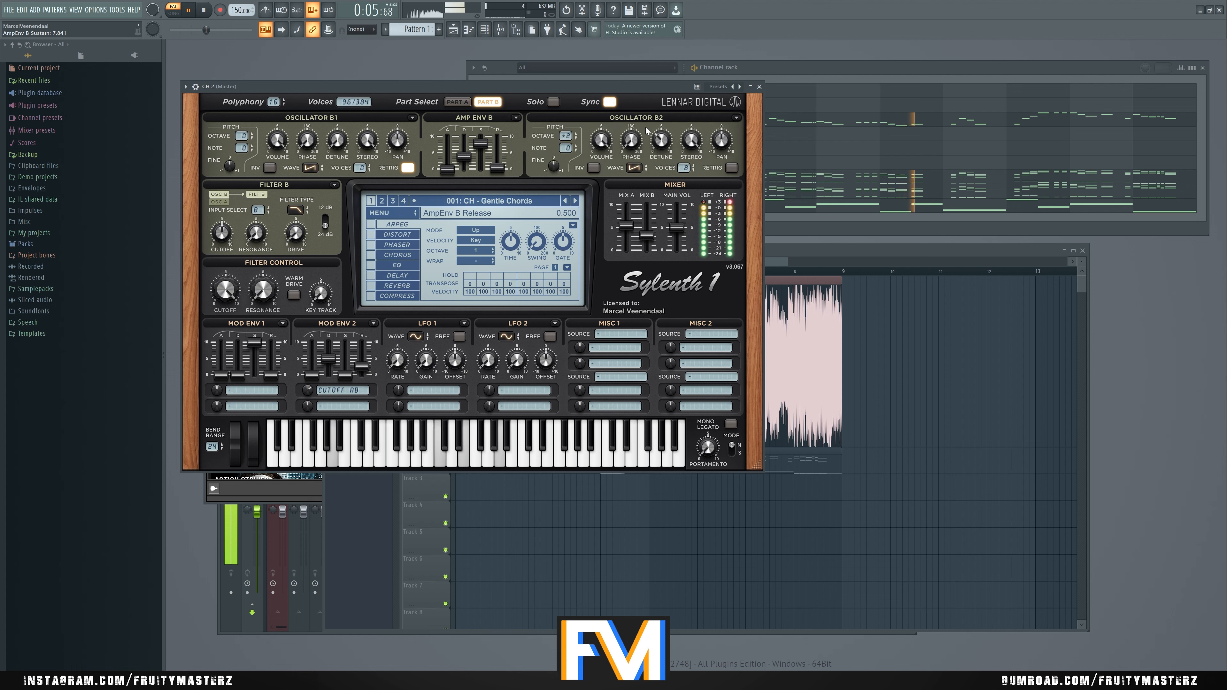
click(461, 102)
click(486, 103)
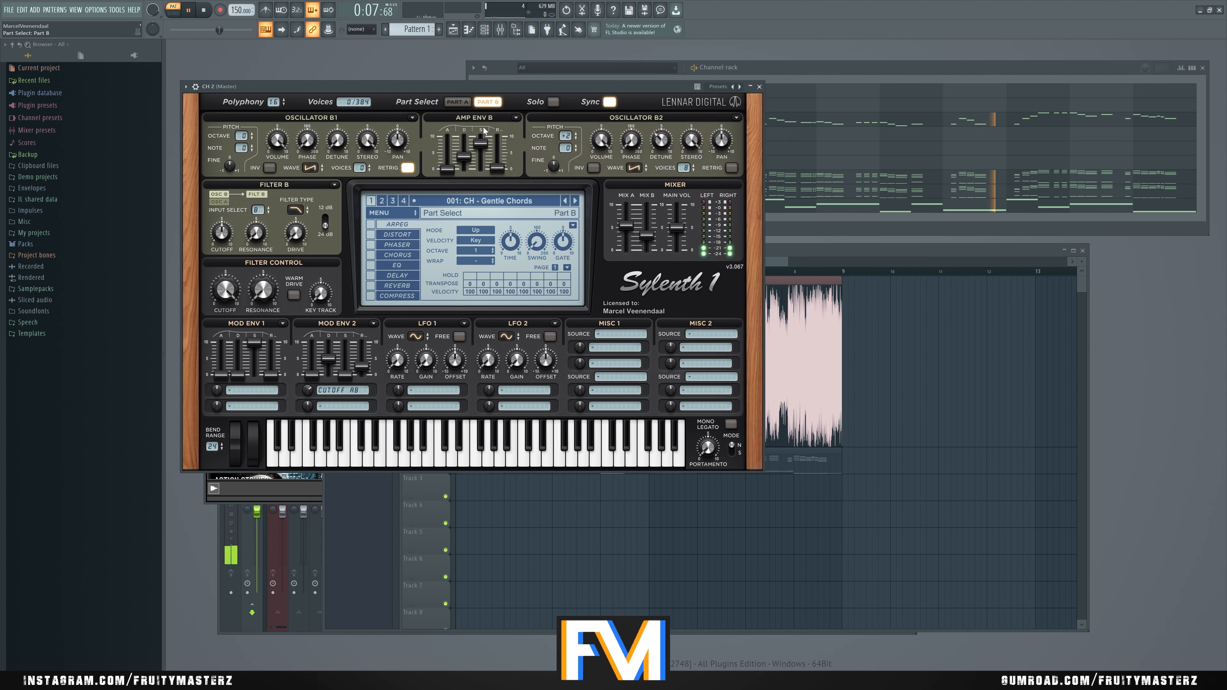
key(space)
Step: Audition CH 1 together with CH 2, and the full mix of all channels
key(F6)
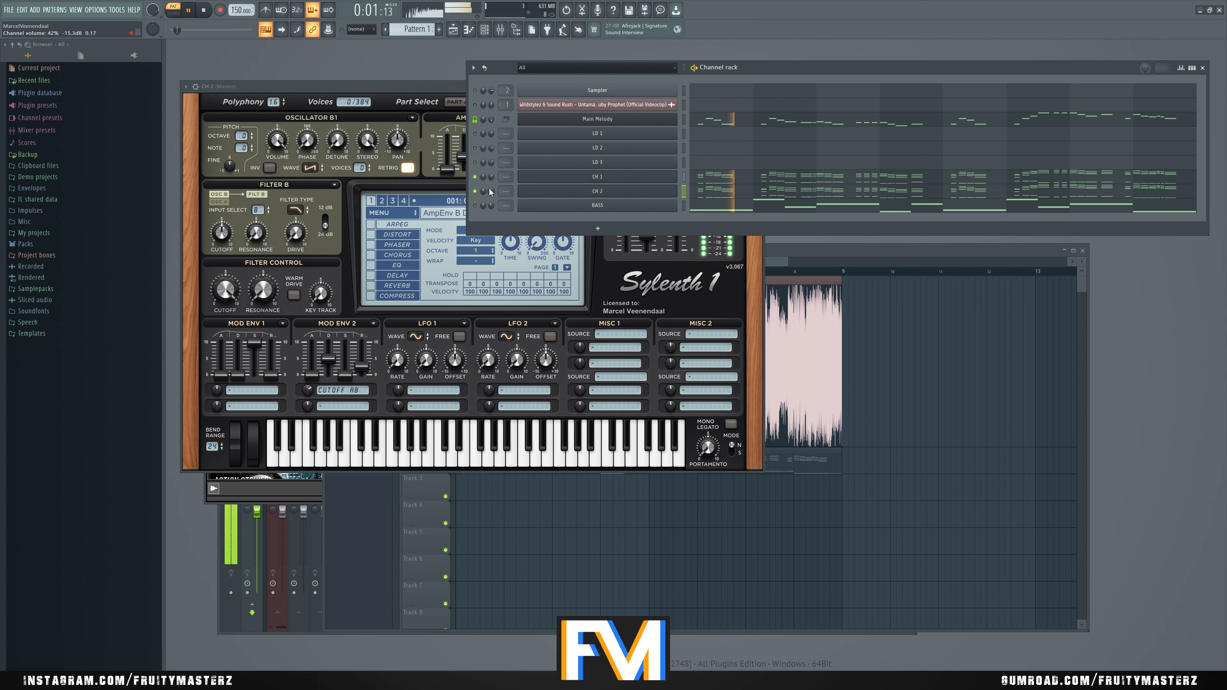
key(space)
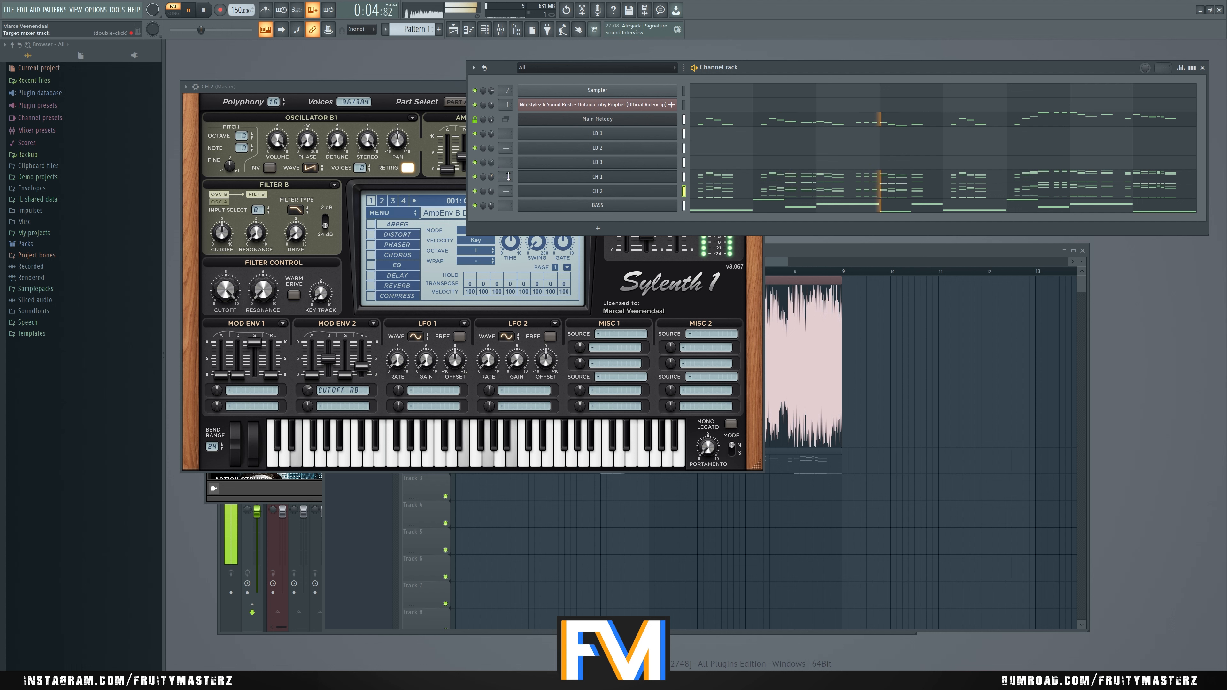
key(space)
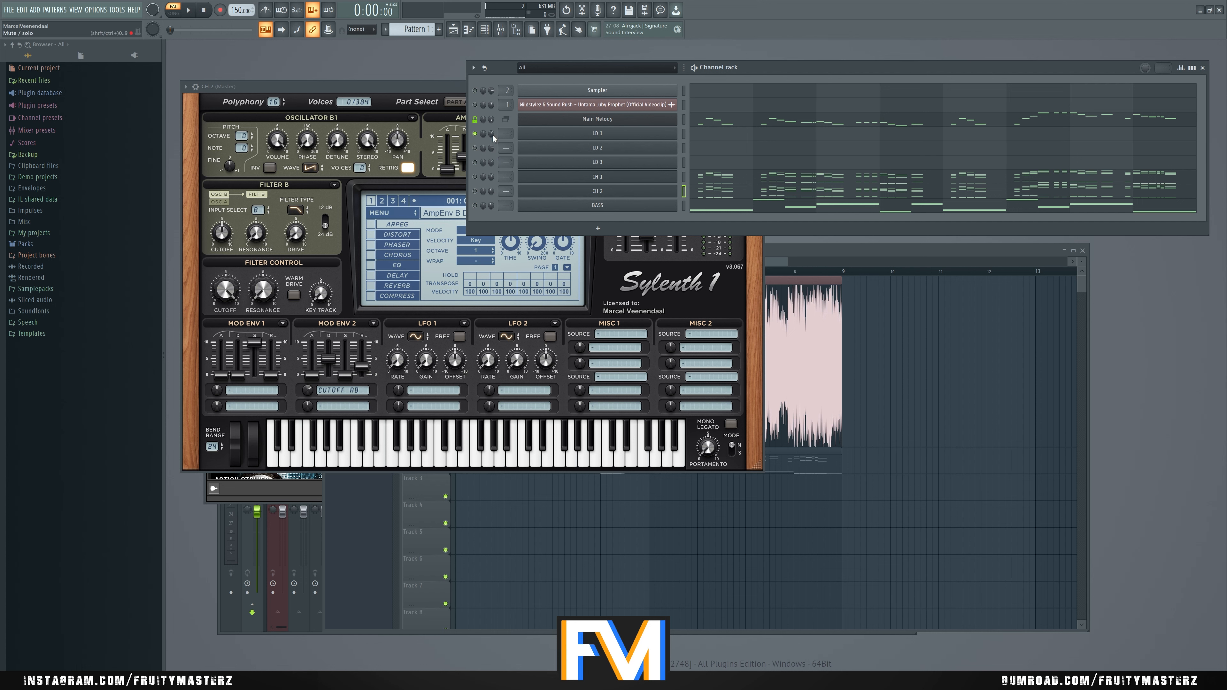
Step: Open the soloed LD 1 Kontakt instrument, examine its volume envelope and listen to the lead on its own
click(575, 139)
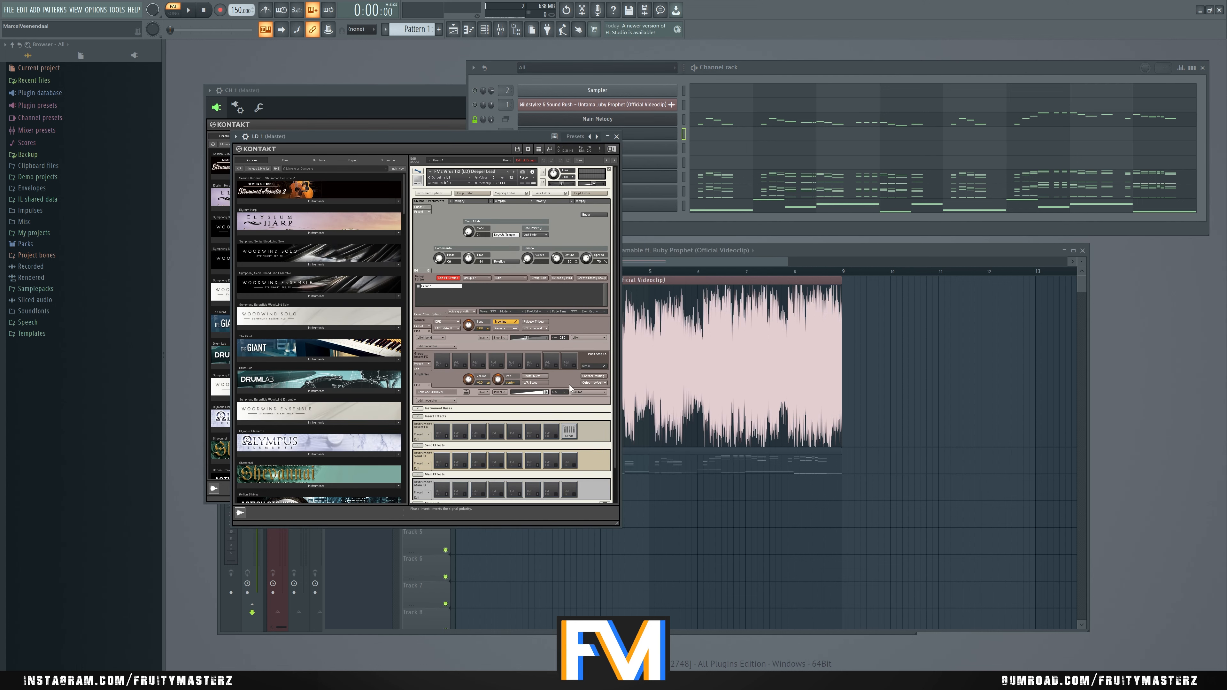
scroll(588, 416, down, 2)
key(space)
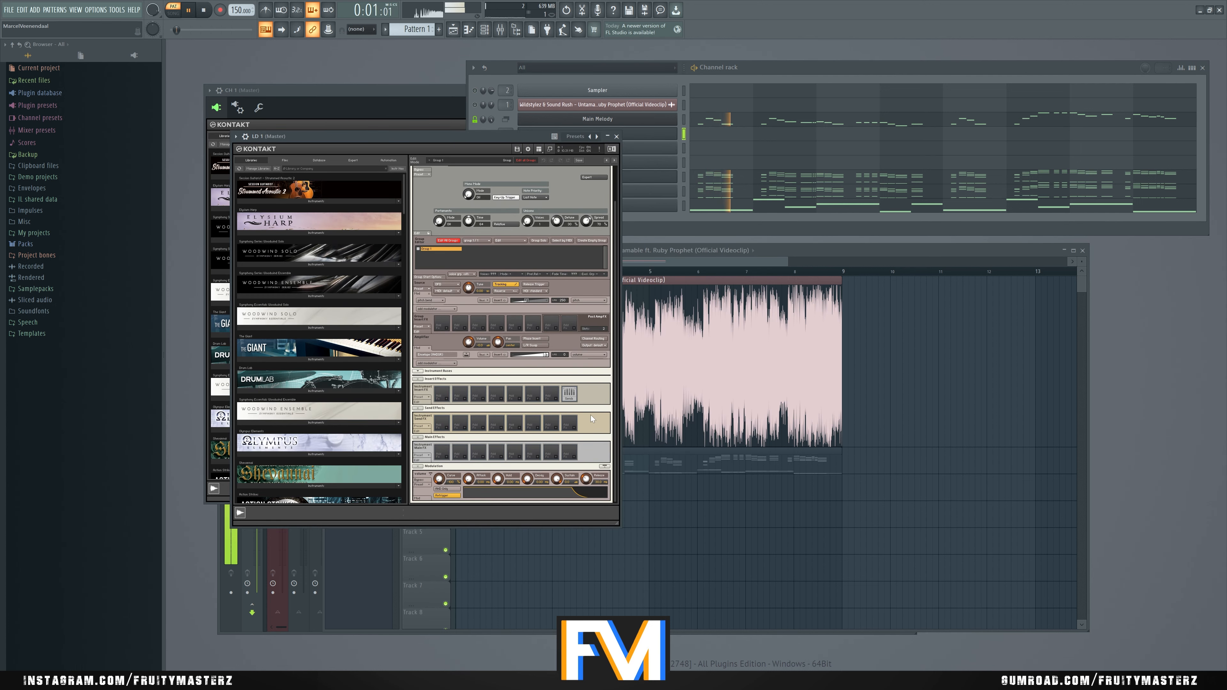
key(space)
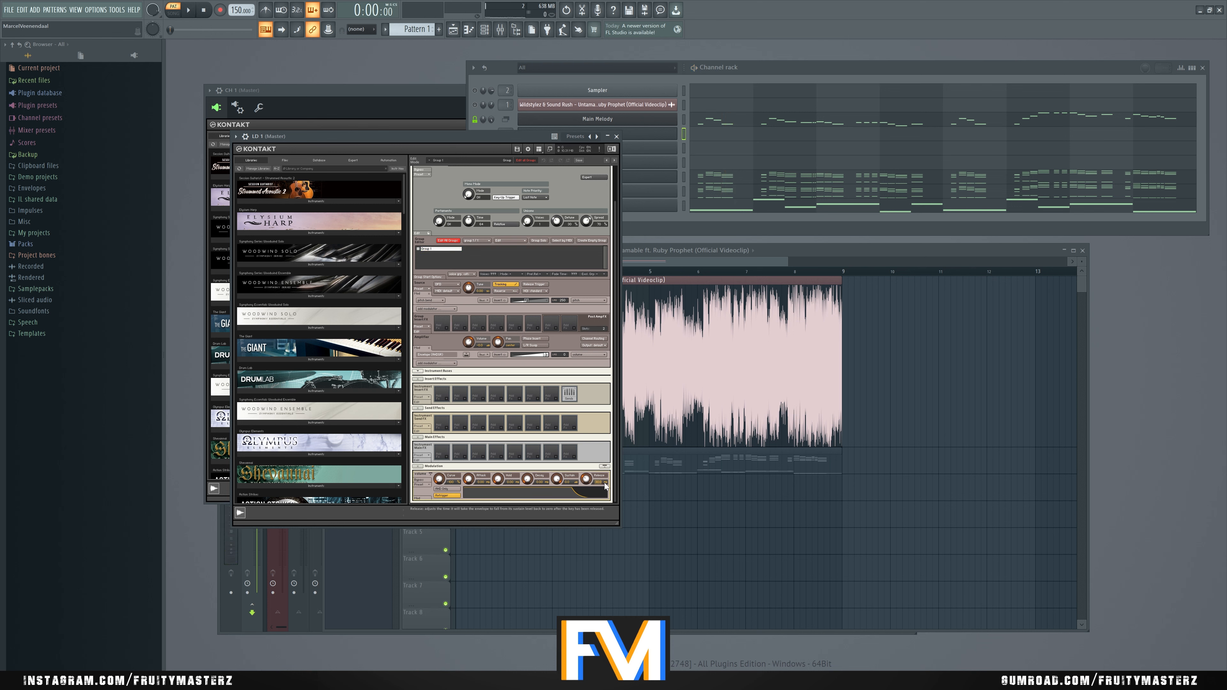
key(F6)
key(space)
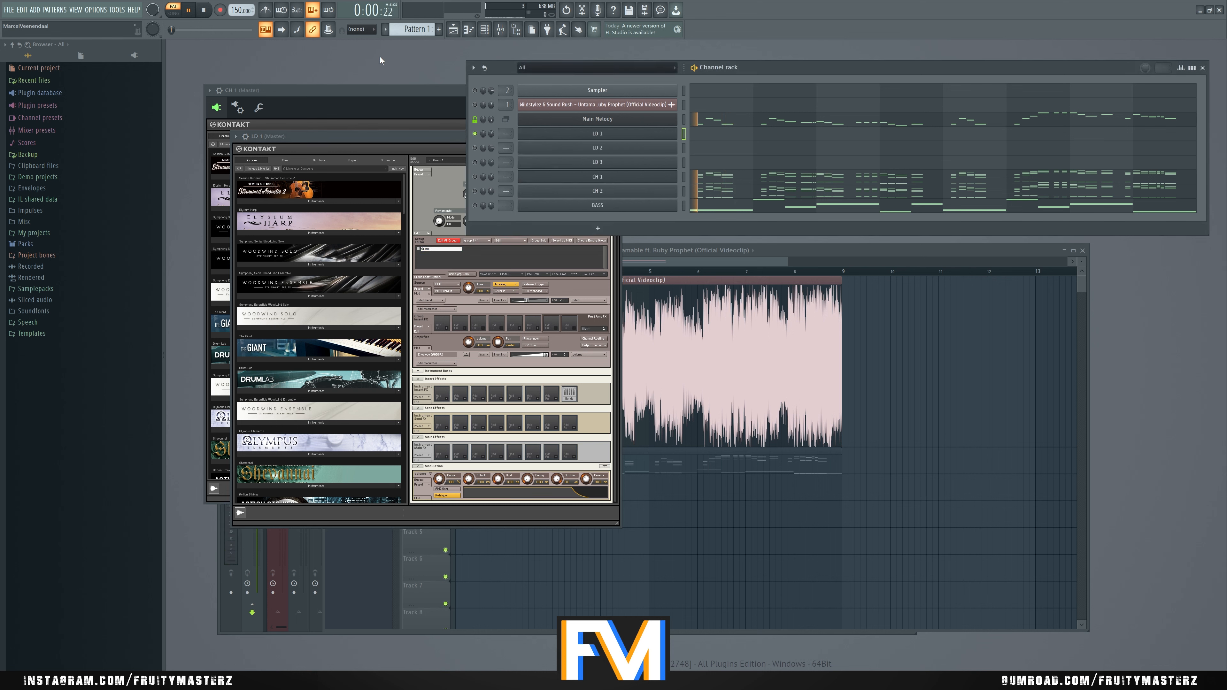
key(space)
Step: Solo LD 2, turn on Part A solo in its synth and set the Mod Env 1 release to 2.068 while auditioning
click(475, 148)
click(542, 152)
key(space)
click(629, 166)
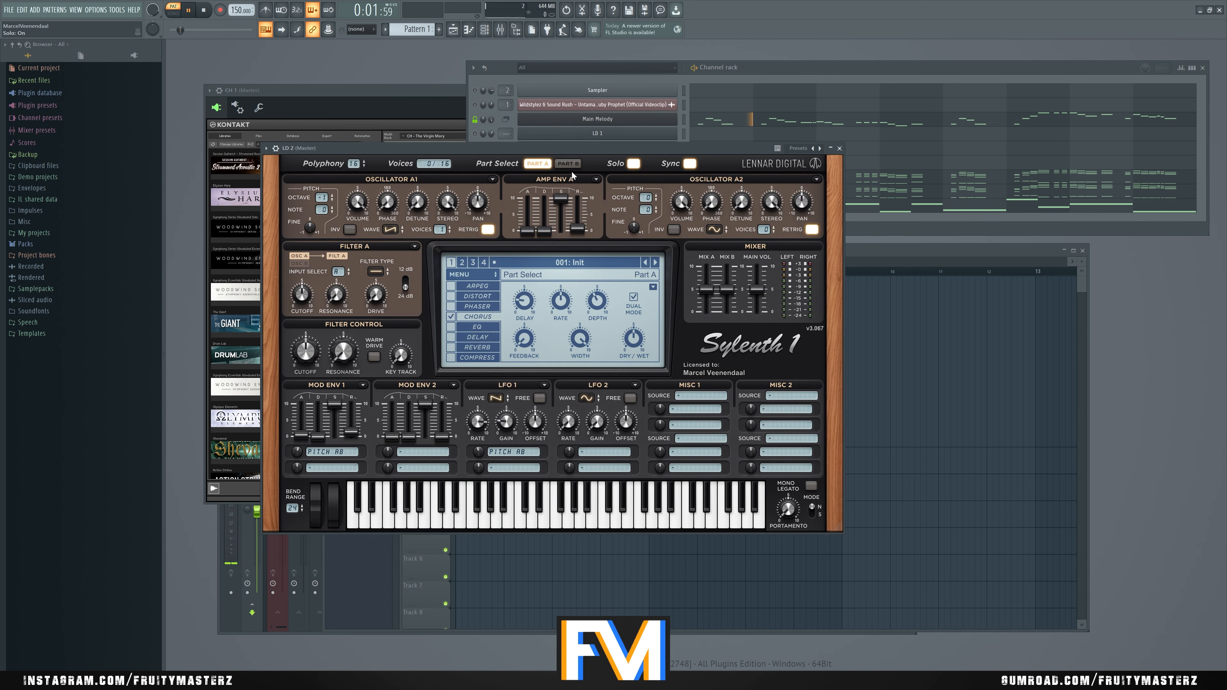
click(577, 228)
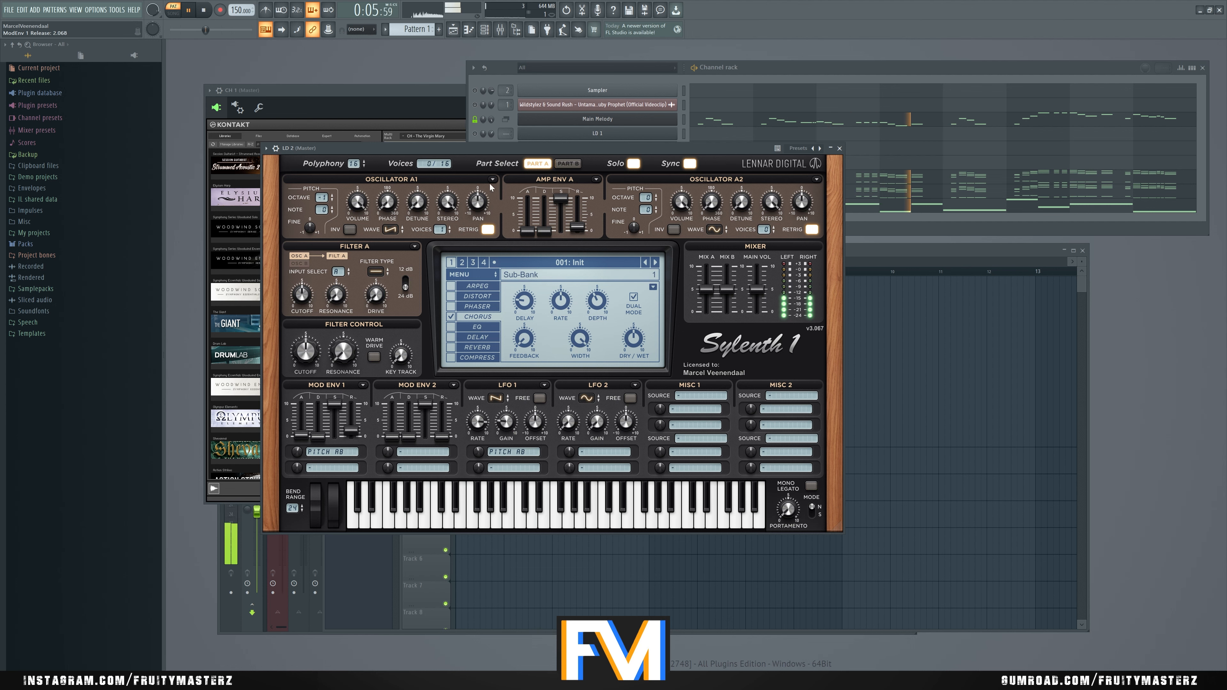
click(840, 148)
key(space)
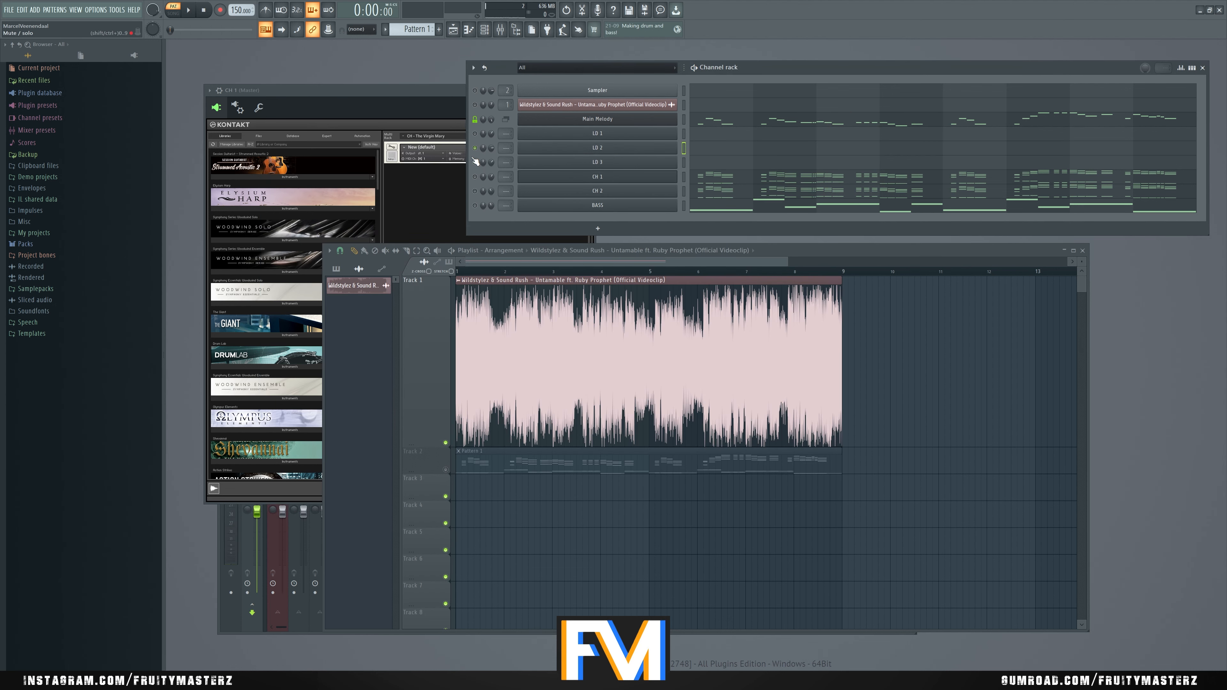
Step: Open the LD 3 synth, enable its Part A solo and set the Part A amp envelope release to 1.841 during playback
click(566, 165)
drag(591, 148, 612, 152)
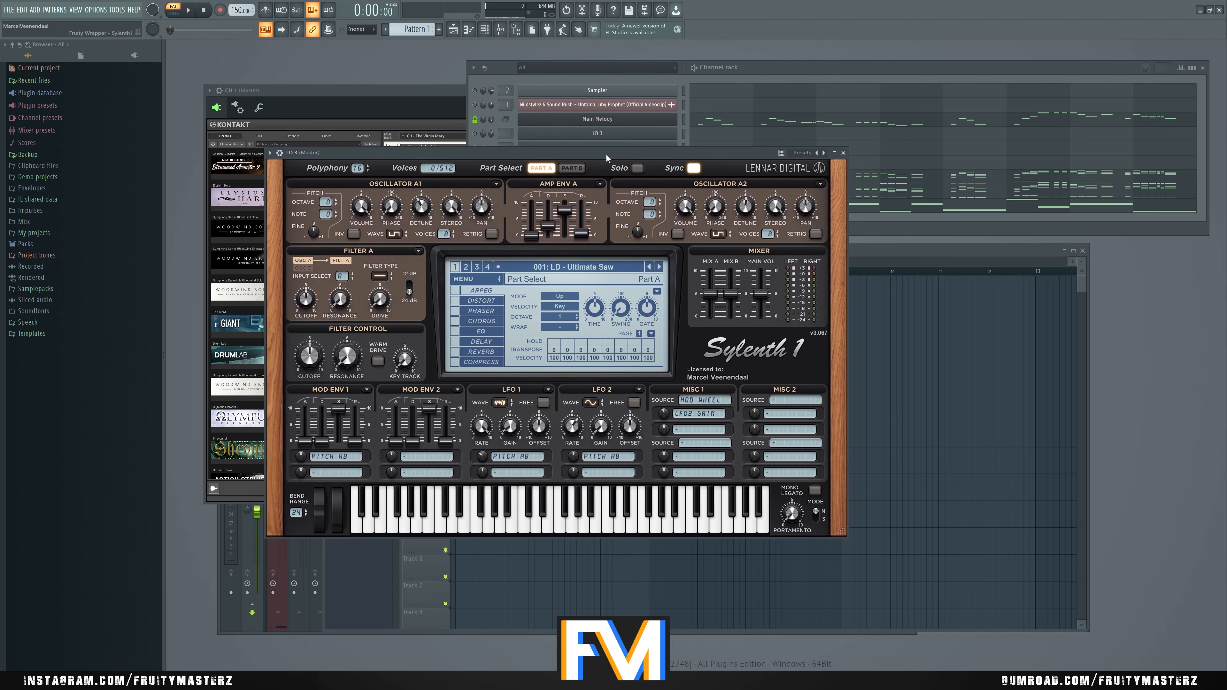
key(space)
click(637, 168)
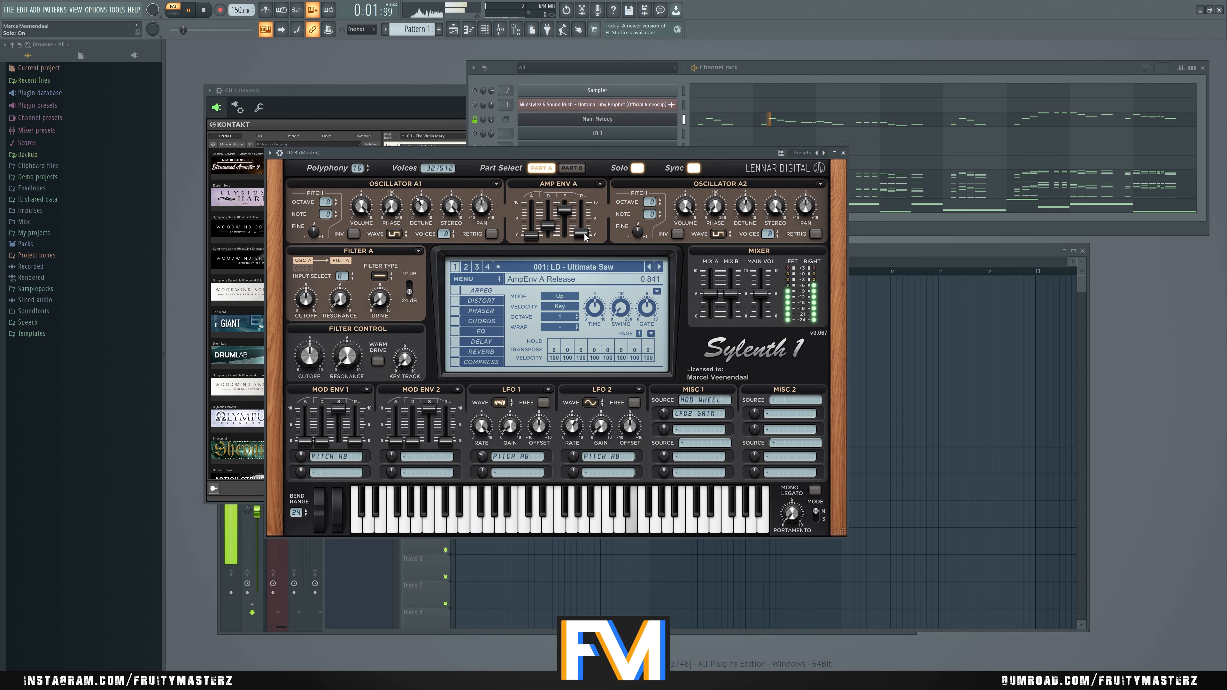
scroll(584, 236, up, 3)
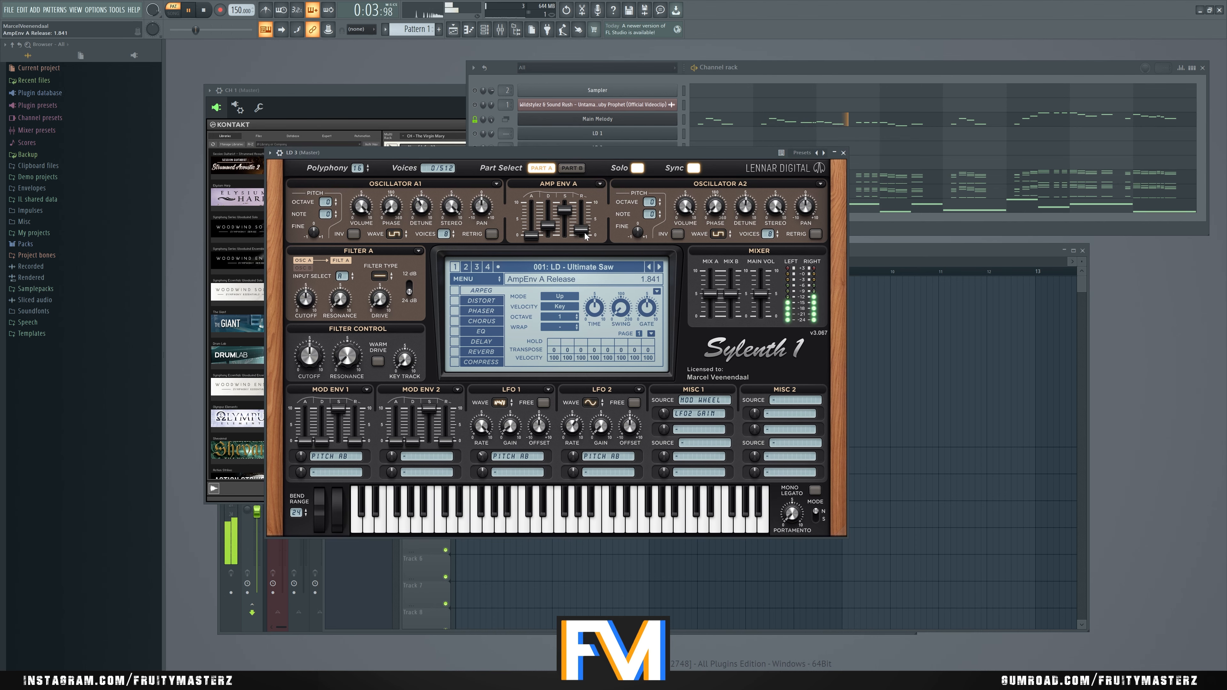
Step: Set the LD 3 synth's Part B amp envelope release to 1.841 and turn off its part solo
click(572, 169)
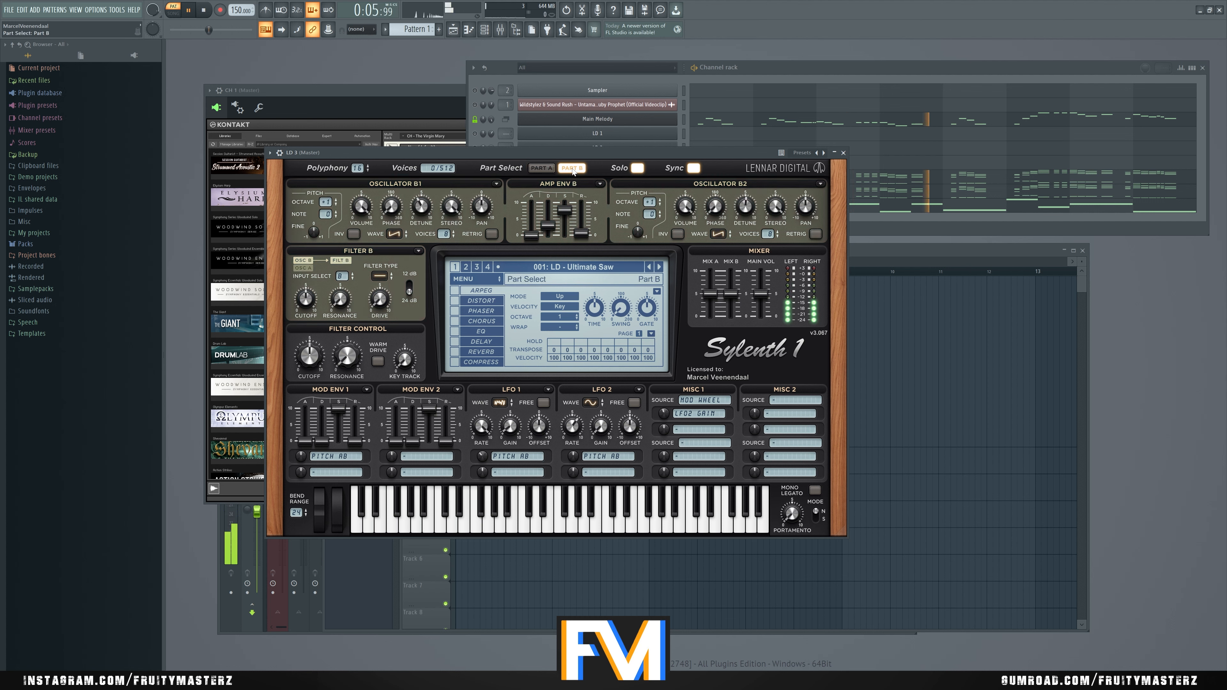
scroll(582, 233, up, 3)
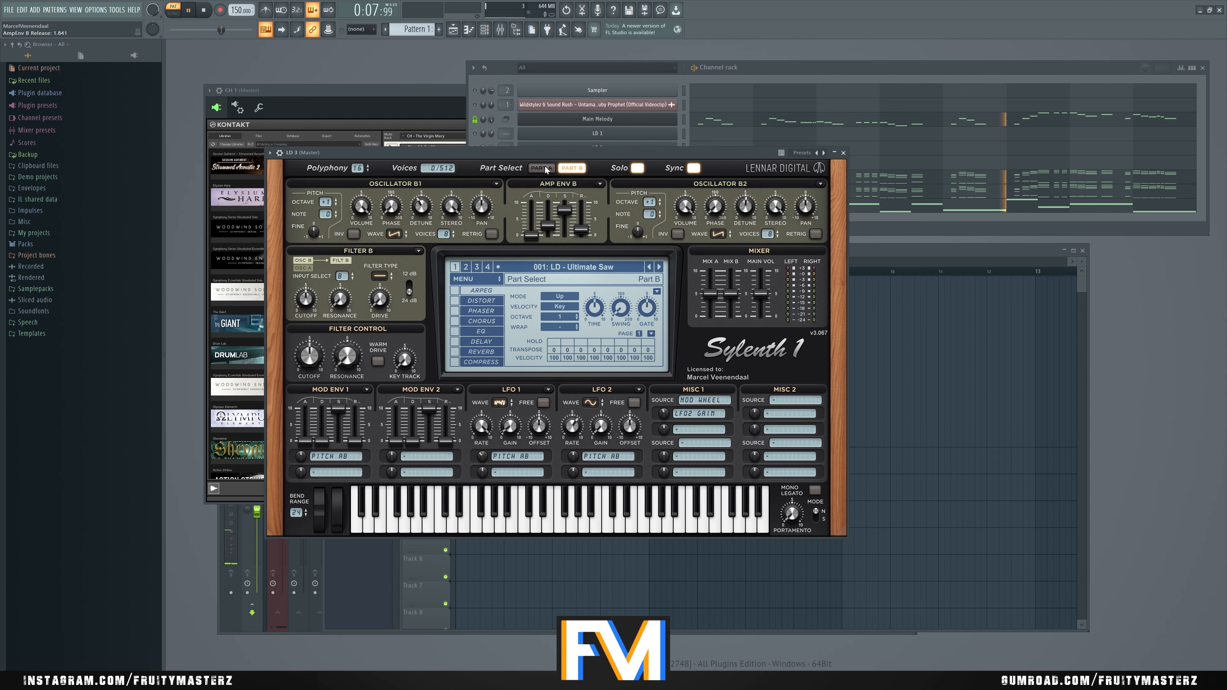
click(543, 169)
click(637, 168)
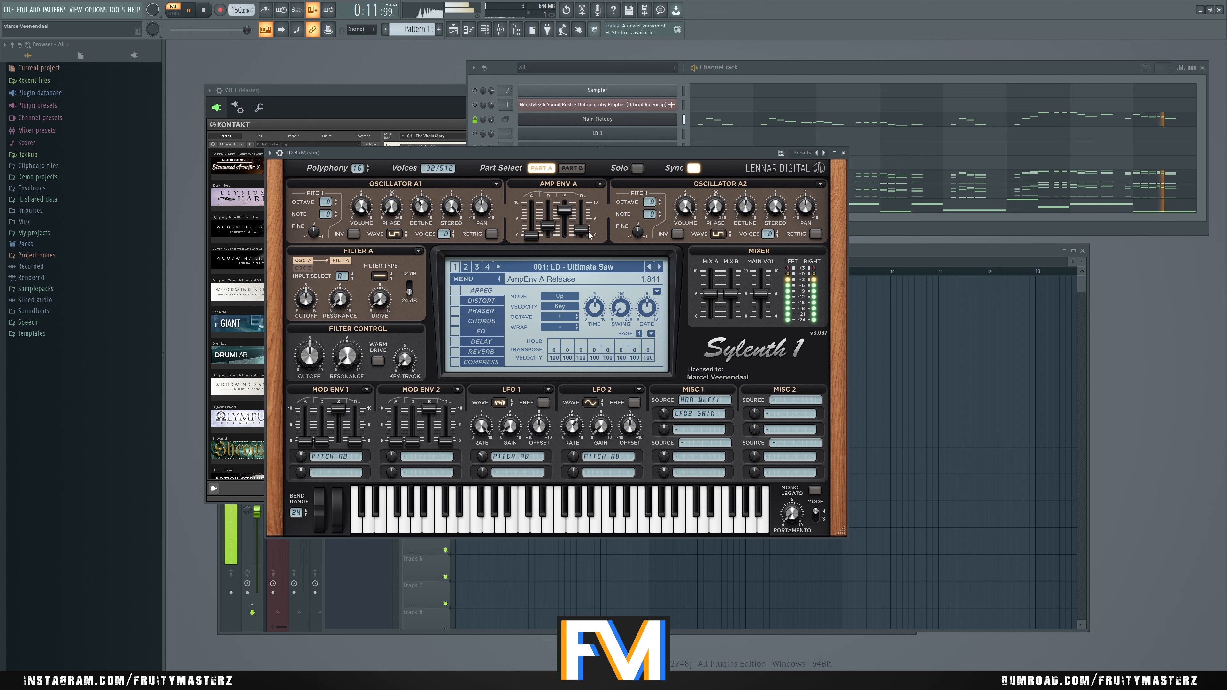
key(space)
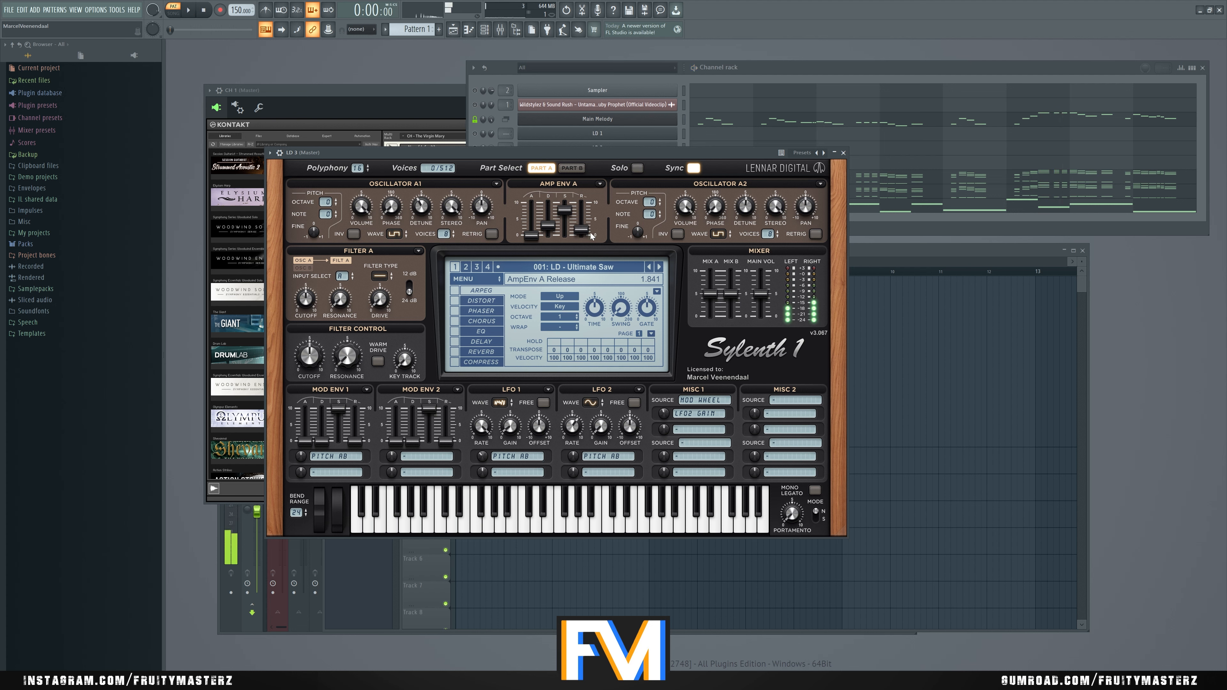
Step: Compare the oscillator and envelope settings of Part A and Part B in the LD 3 synth
click(573, 169)
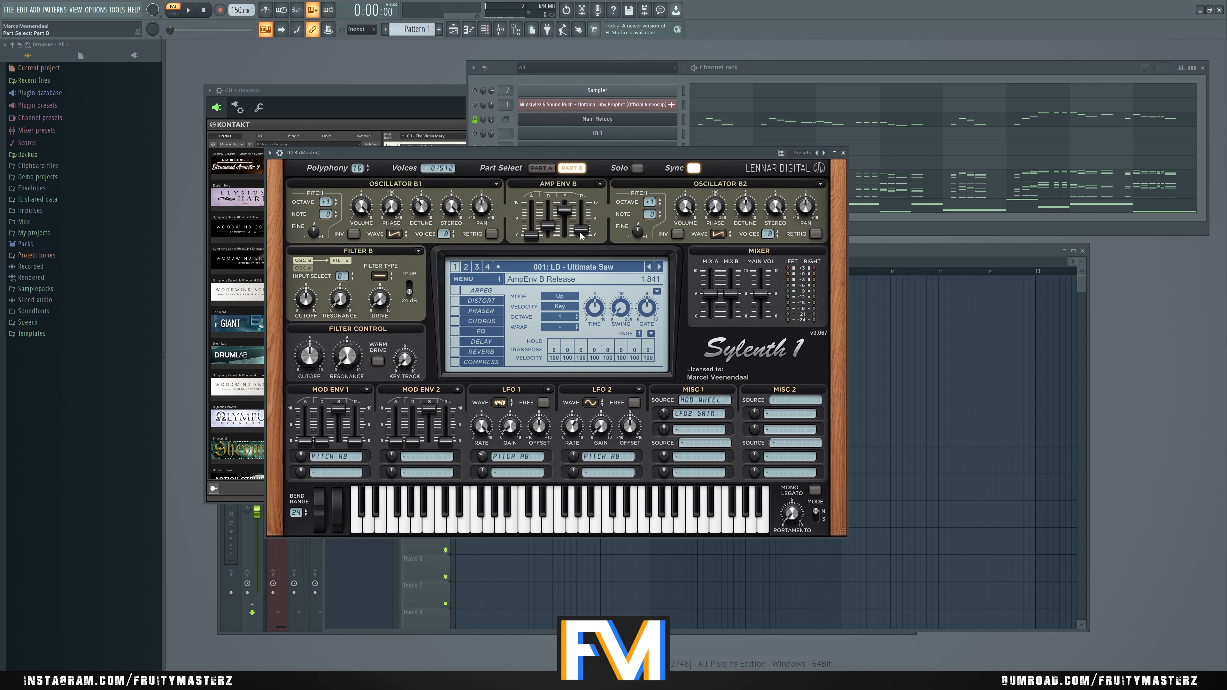
click(554, 169)
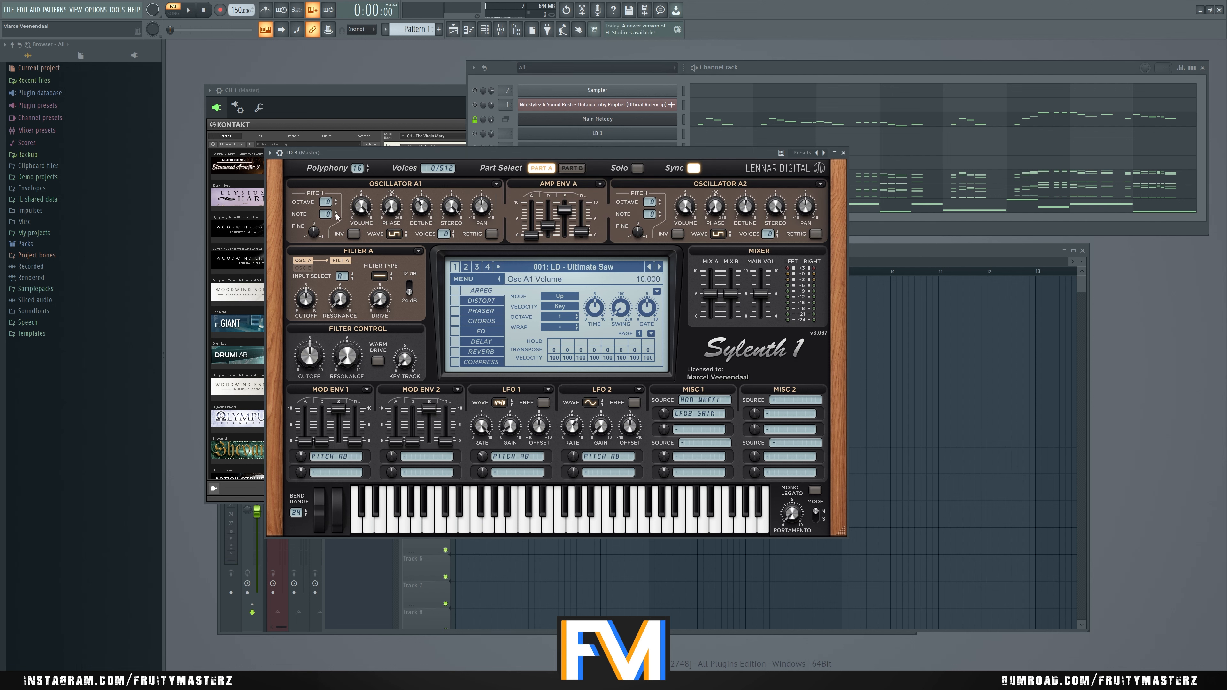
click(572, 169)
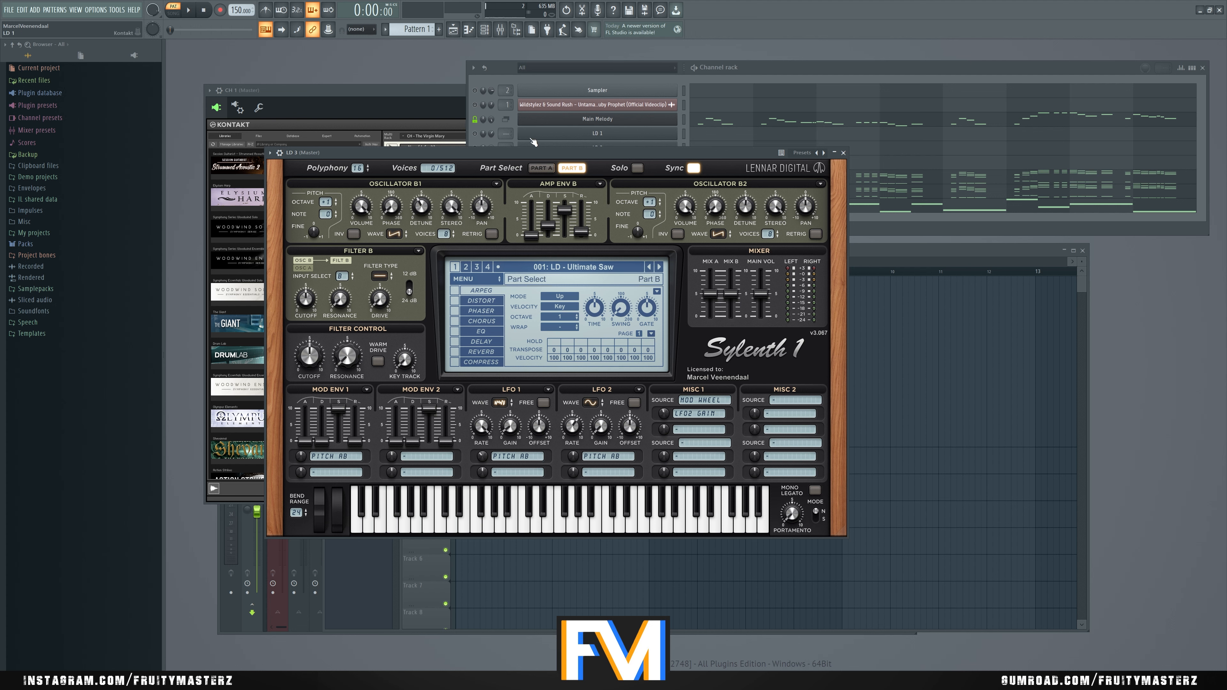
Step: Audition LD 3 alone, unsolo it and listen to the full mix of channels
key(F6)
key(space)
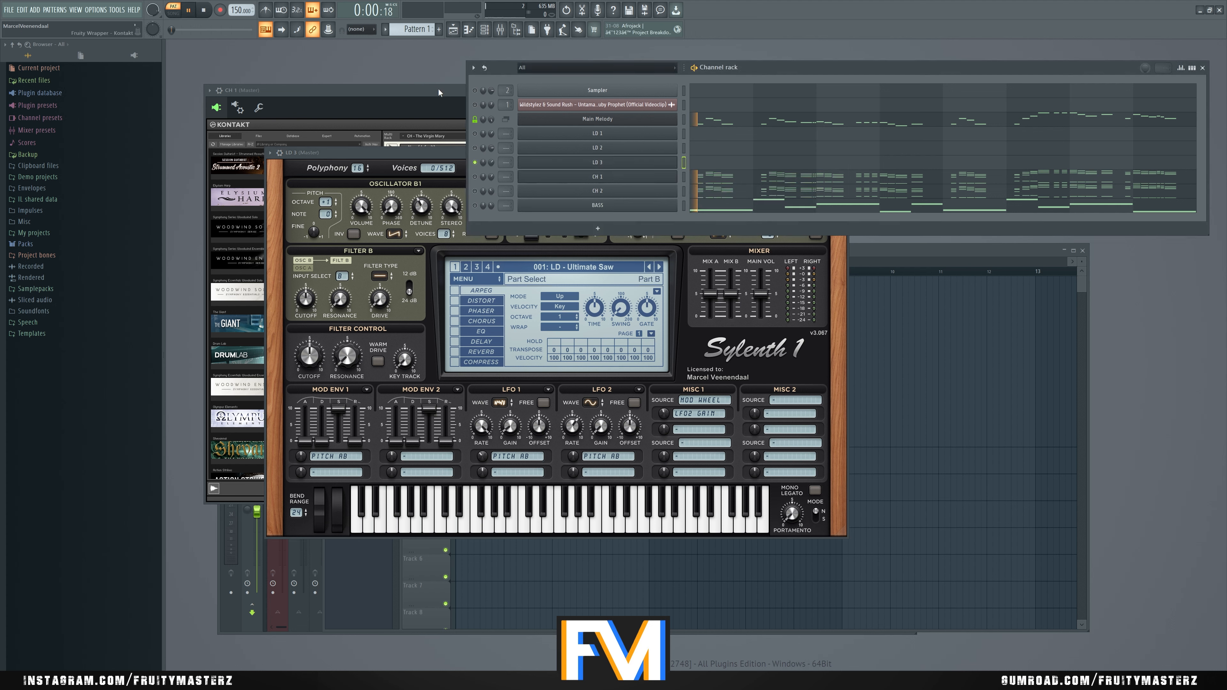
key(space)
right_click(476, 163)
key(space)
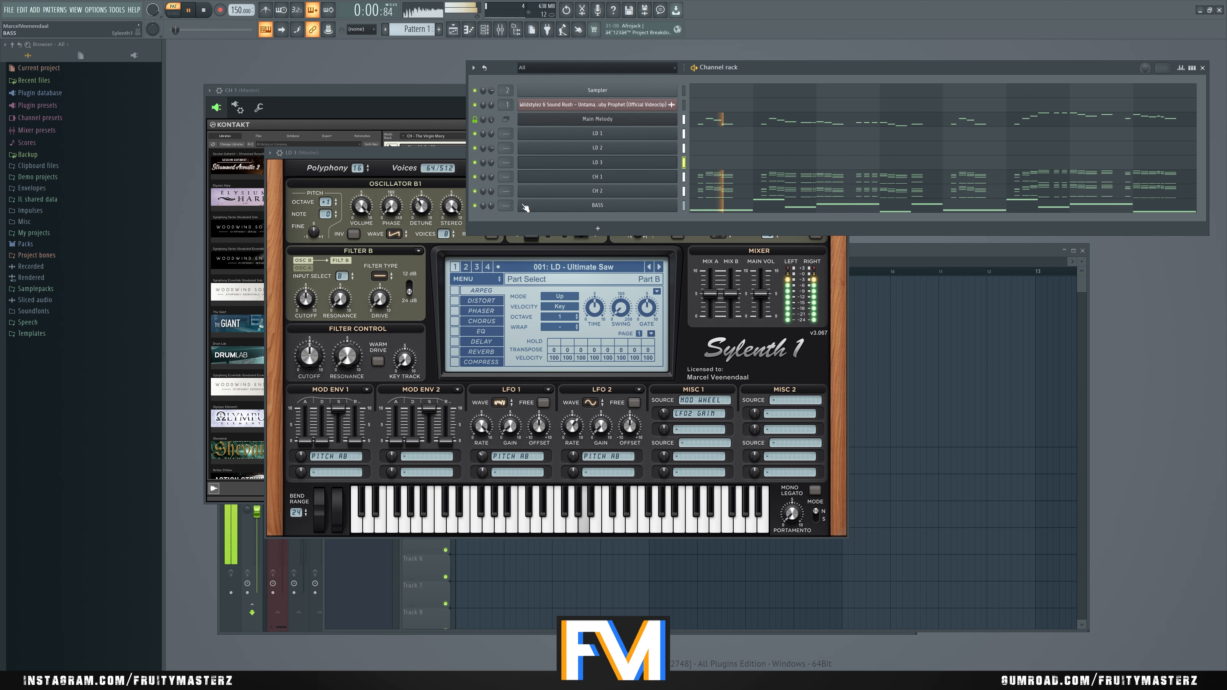
key(space)
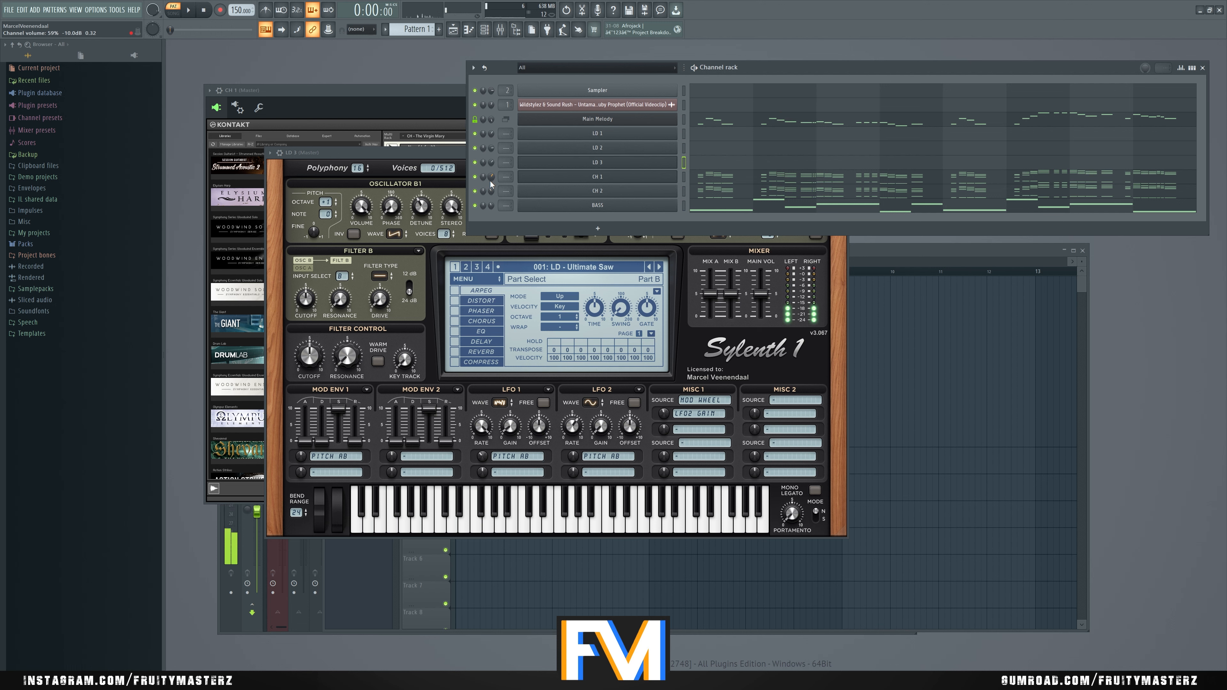
Step: Solo CH 1 for a listen and open its Kontakt instrument's edit view to inspect the volume envelope
right_click(476, 177)
key(space)
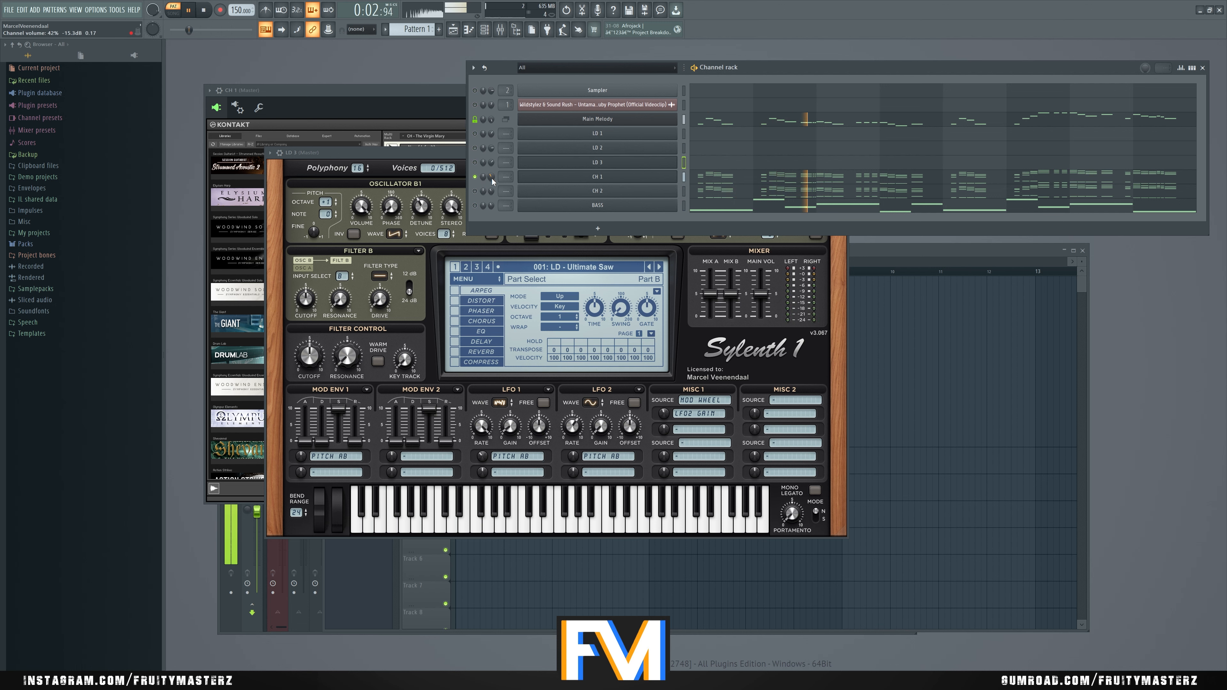
key(space)
click(562, 179)
click(562, 179)
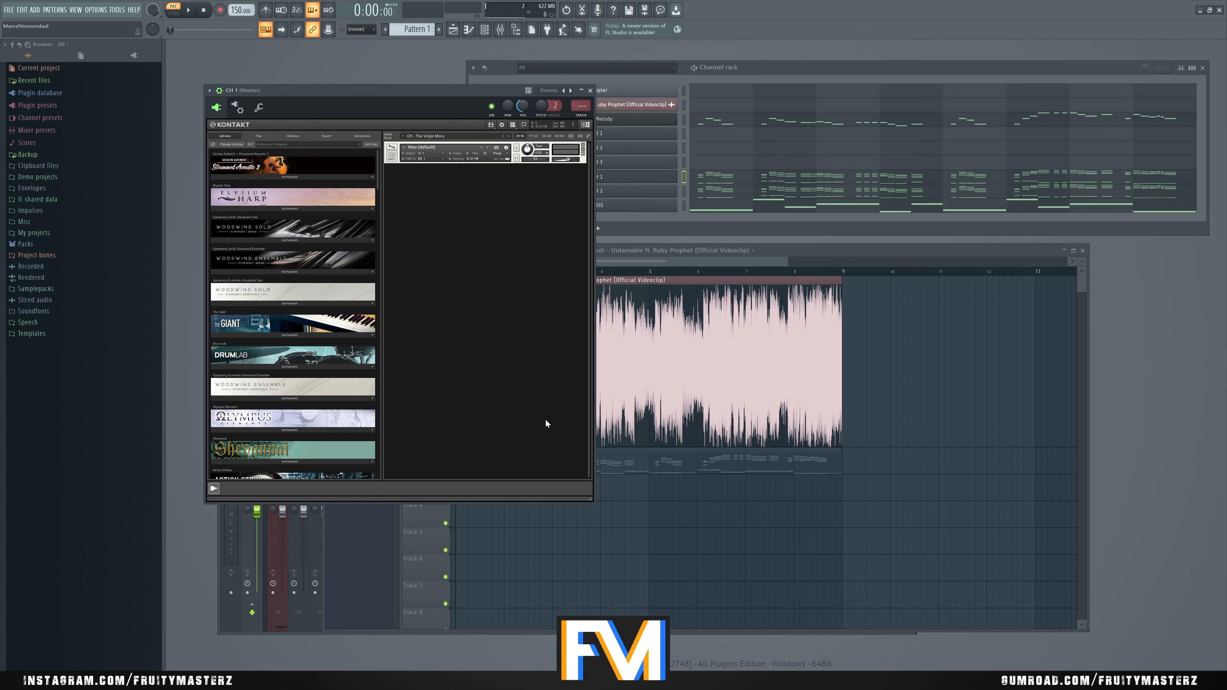
click(392, 147)
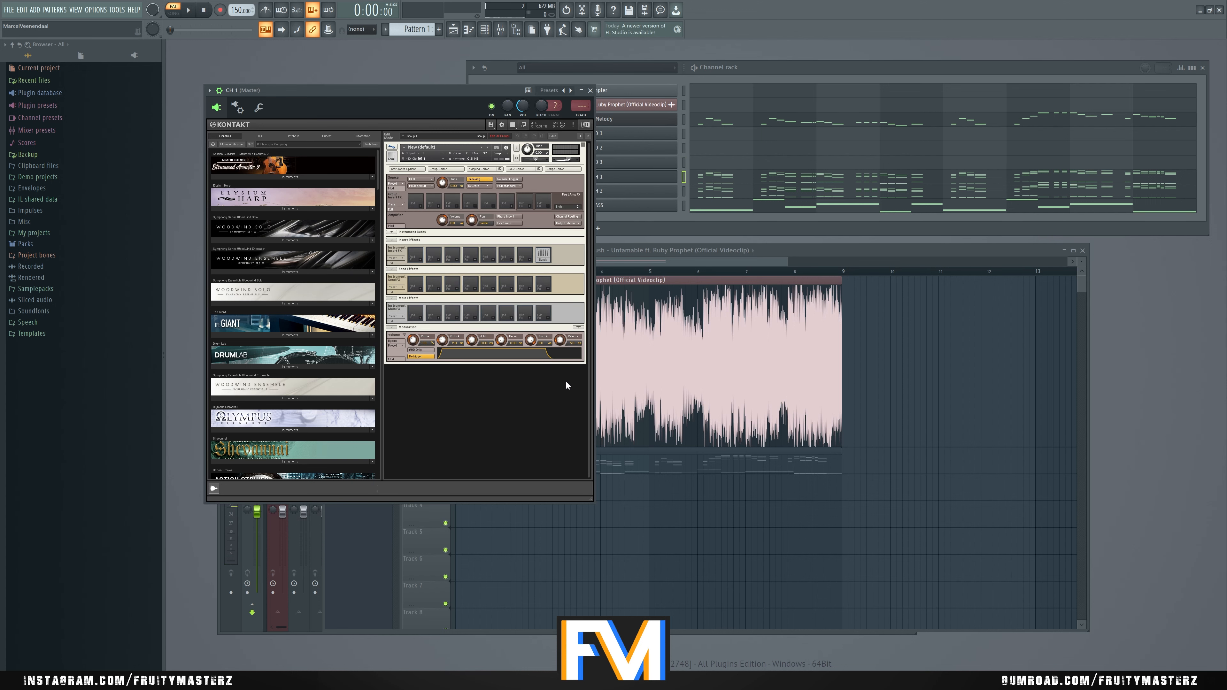
double_click(575, 343)
Step: Set the CH 1 channel volume to 64%, and solo CH 2 and set its volume to 36% while auditioning
click(407, 71)
key(space)
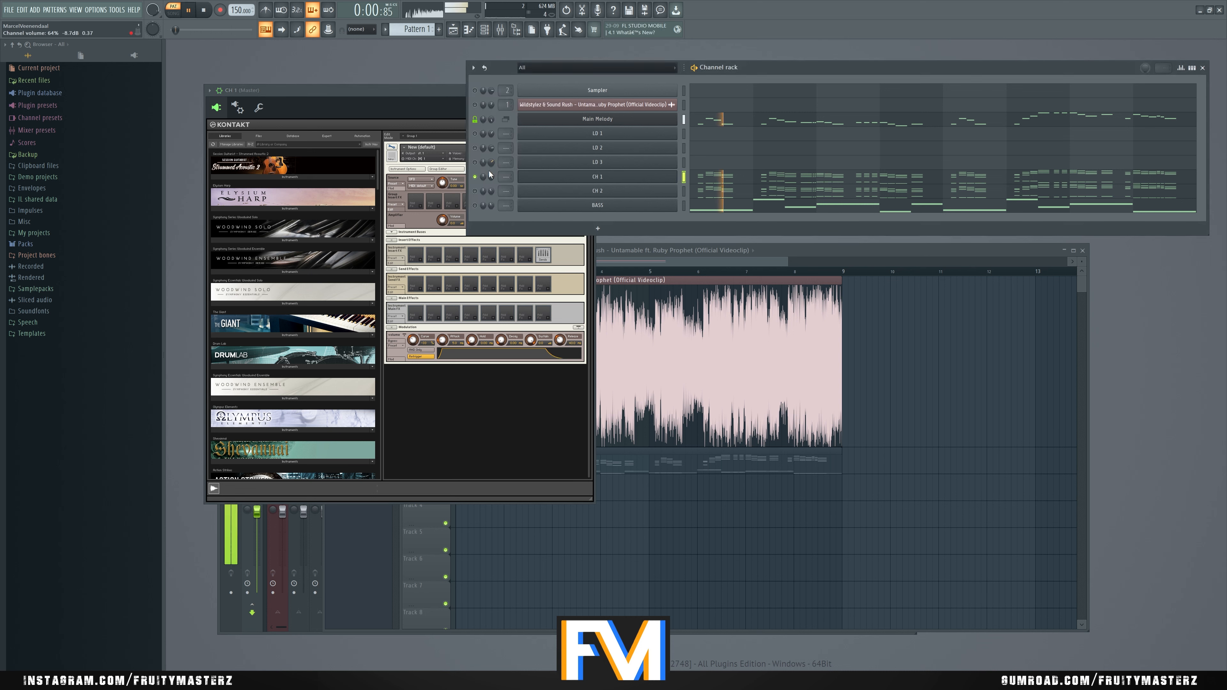
key(space)
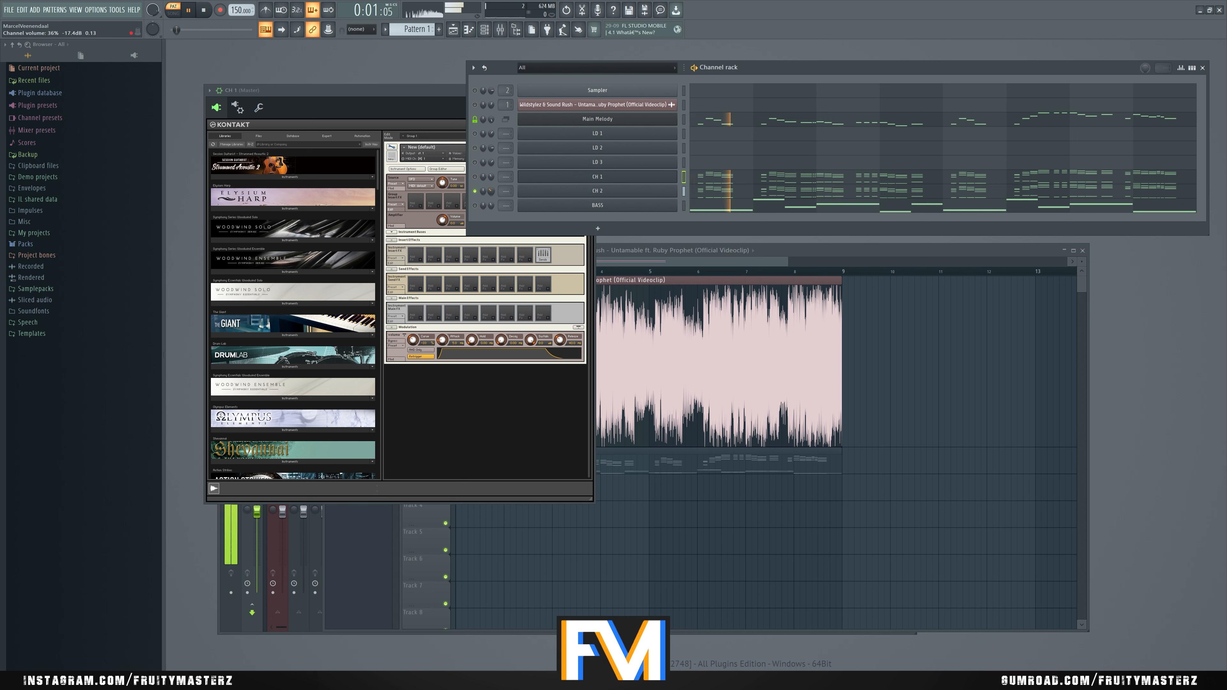
Step: Unsolo CH 2 so every channel plays, and fine-tune the CH 1 channel volume against the full mix
key(space)
right_click(475, 177)
key(space)
right_click(475, 177)
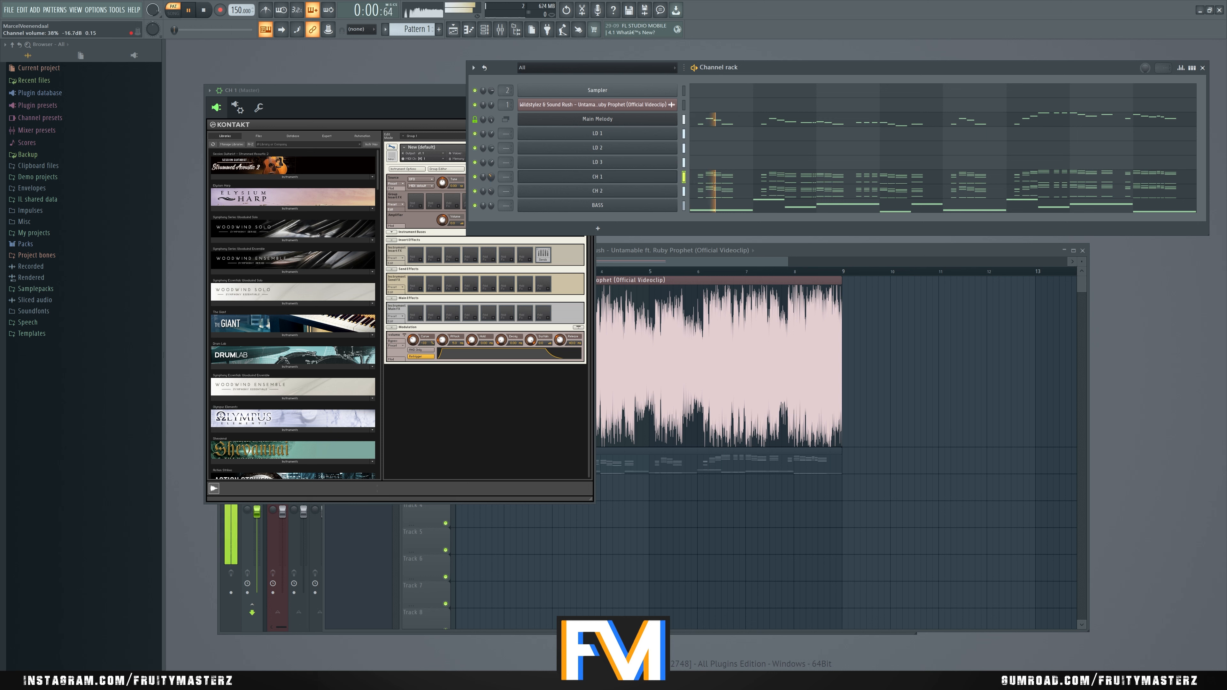
drag(491, 177, 491, 176)
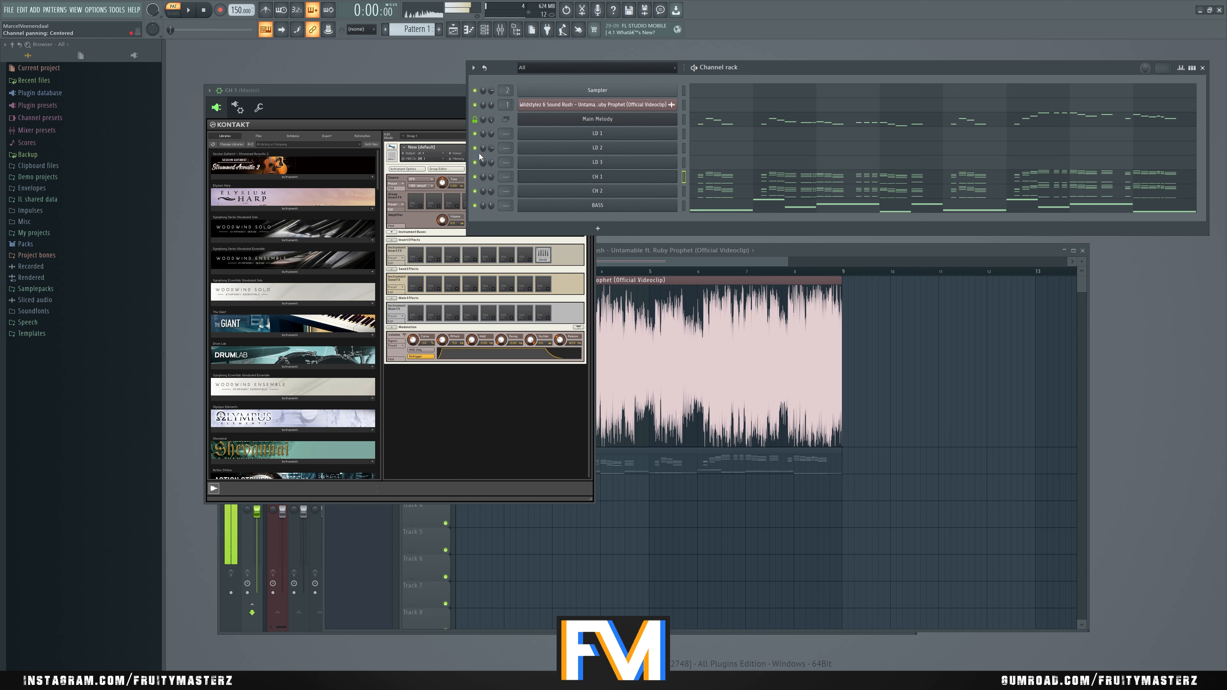
Step: Check LD 3 in solo, restore all channels, and adjust the LD 2 and BASS channel volumes during playback
key(space)
right_click(475, 163)
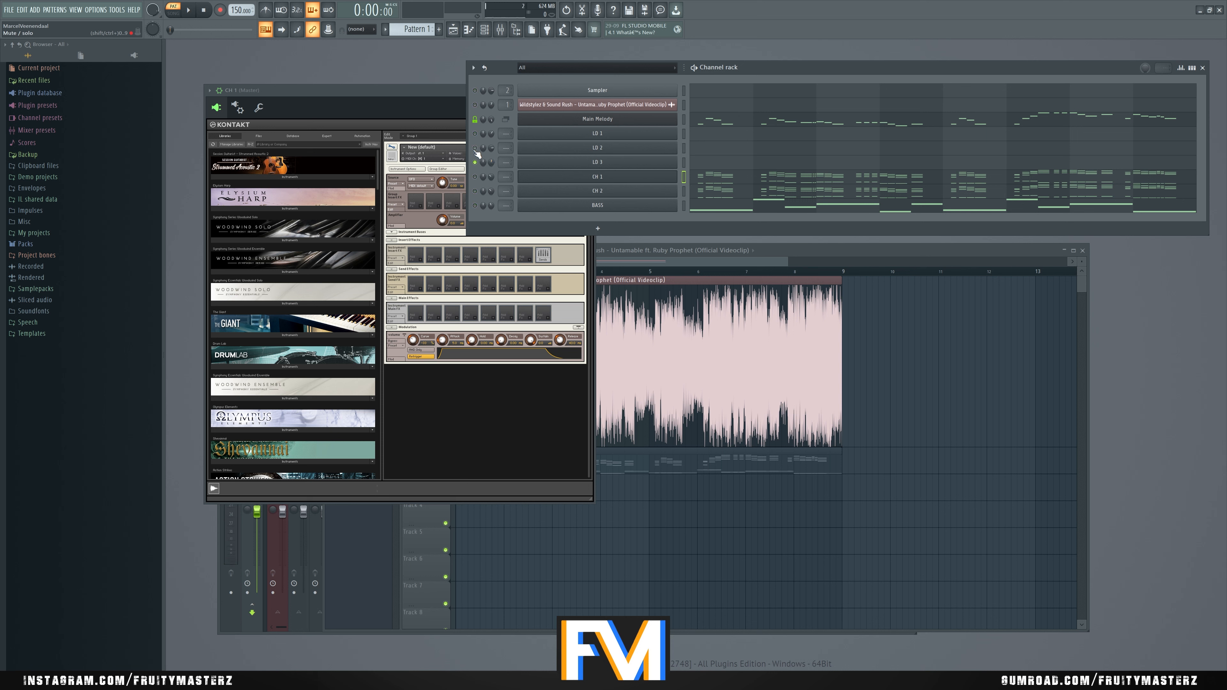
right_click(475, 150)
key(space)
mouse_move(491, 148)
mouse_down()
mouse_move(491, 133)
mouse_move(491, 165)
mouse_move(491, 131)
mouse_up()
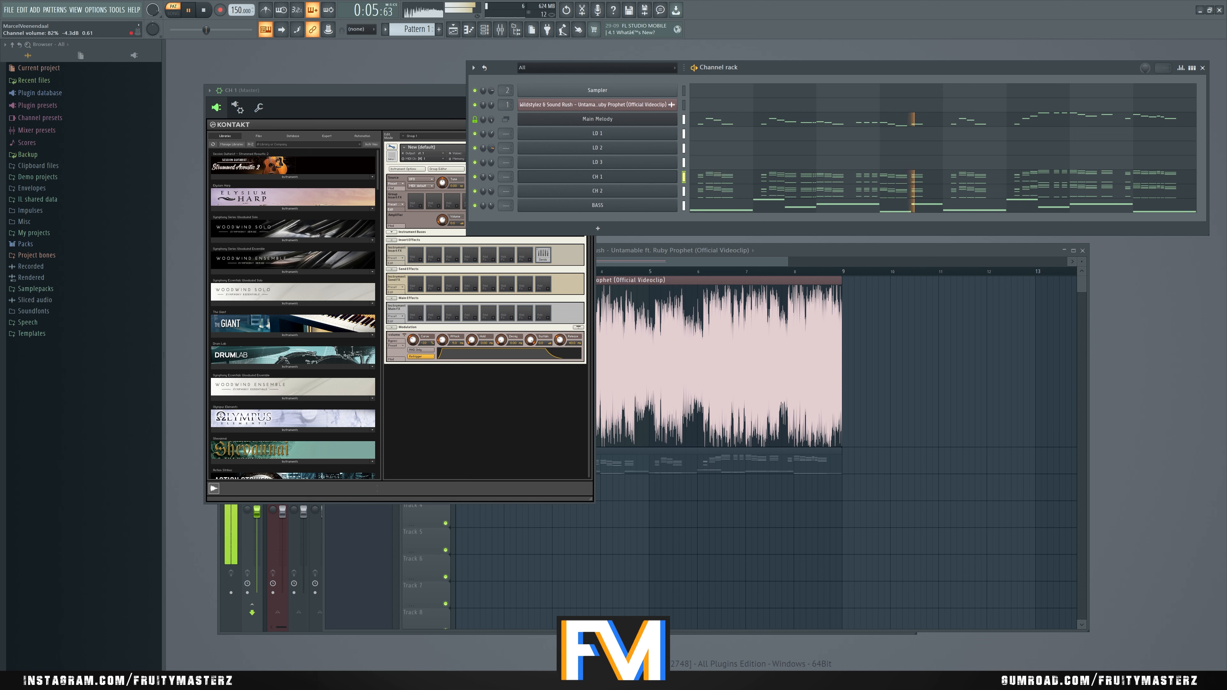
drag(491, 206, 491, 208)
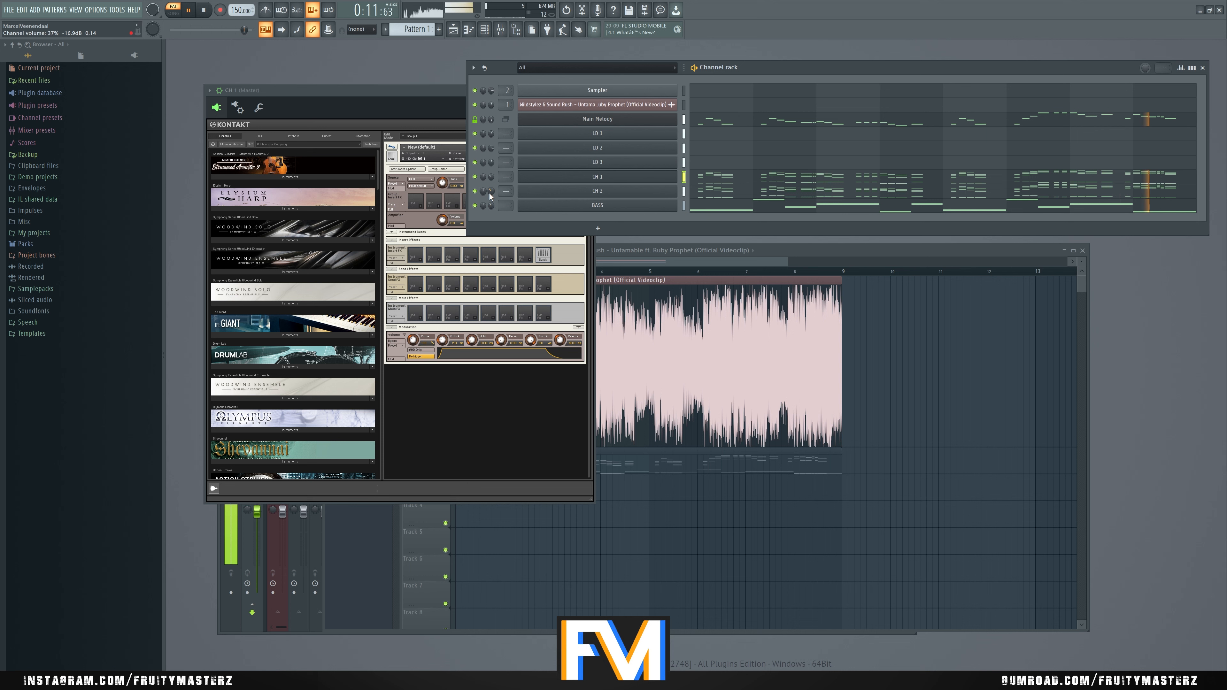
key(space)
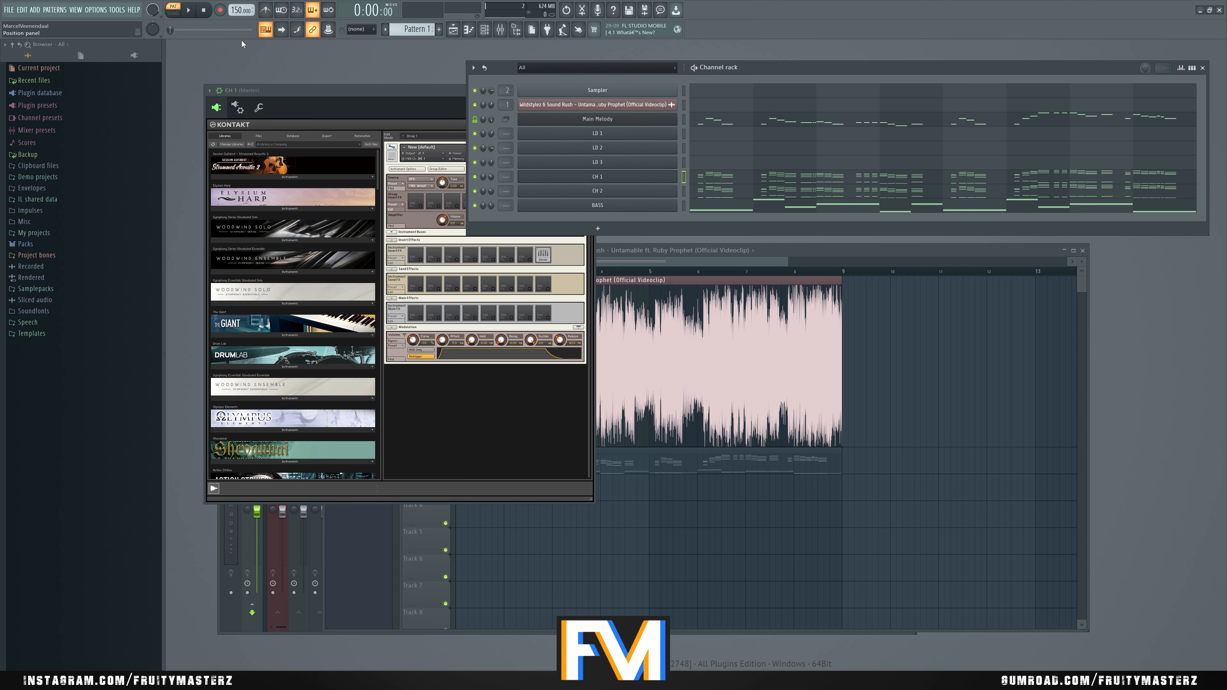
Step: Close all open windows, reopen the playlist, and play the reference track in song mode
key(F12)
click(77, 10)
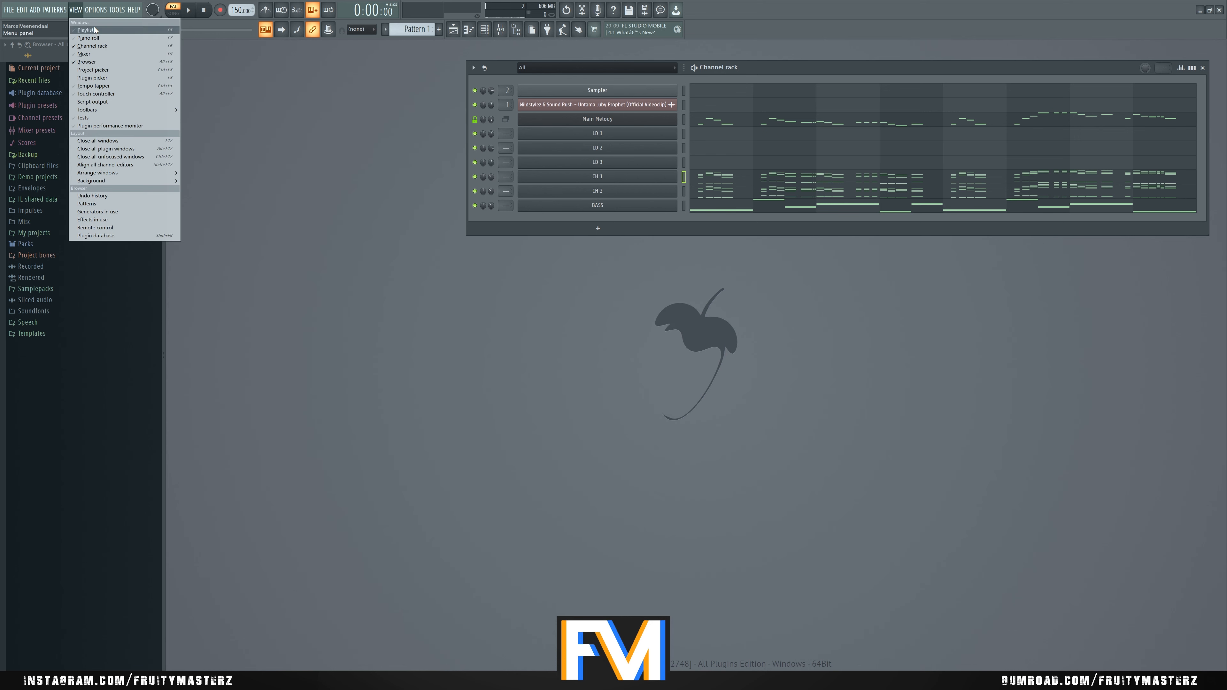
click(94, 31)
click(175, 15)
key(space)
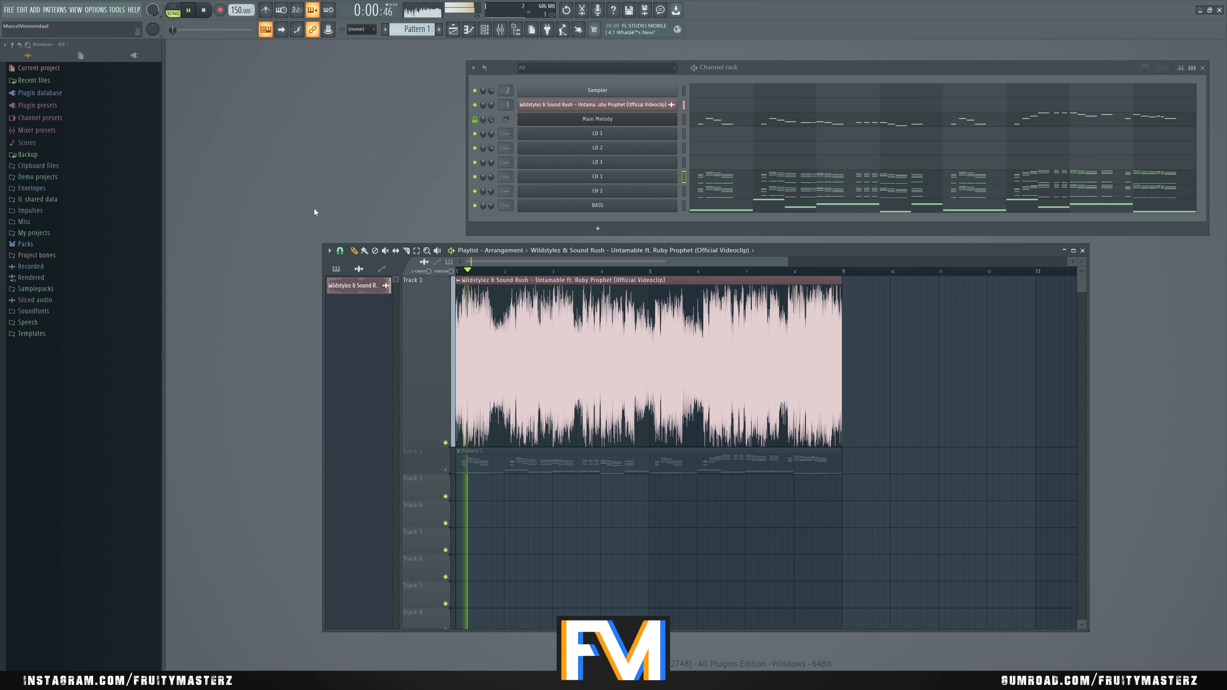
key(space)
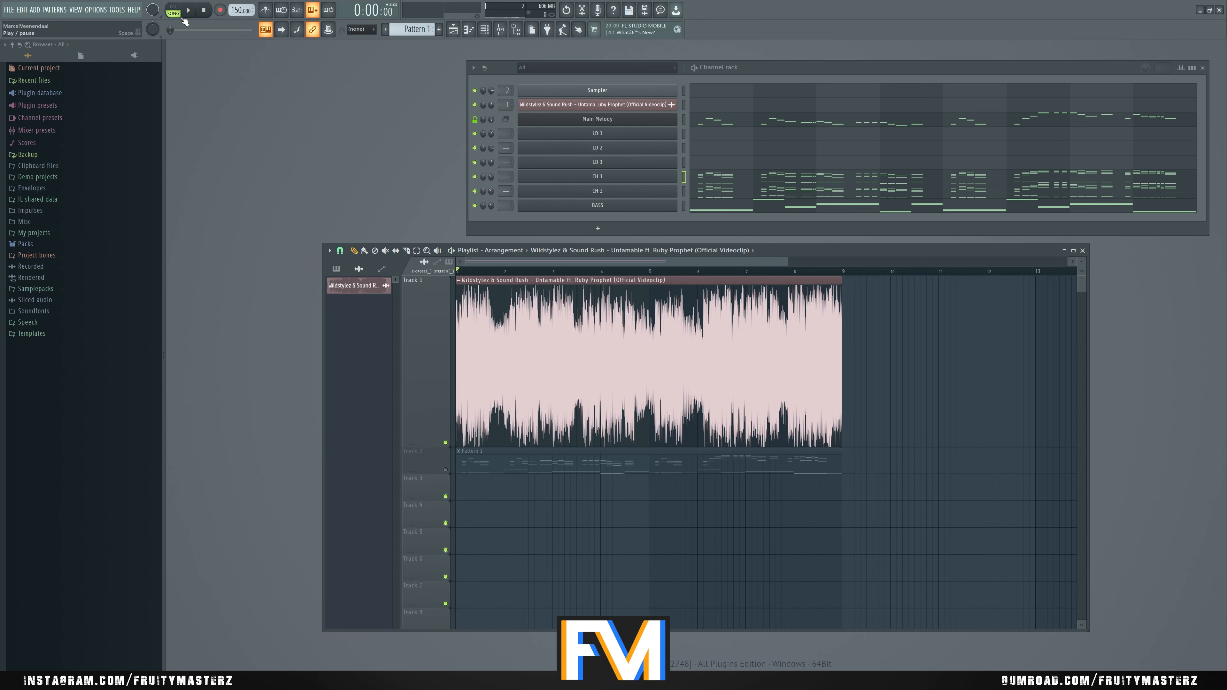
Step: Inspect CH 1's notes in the piano roll and play the pattern from around bar 8
click(870, 190)
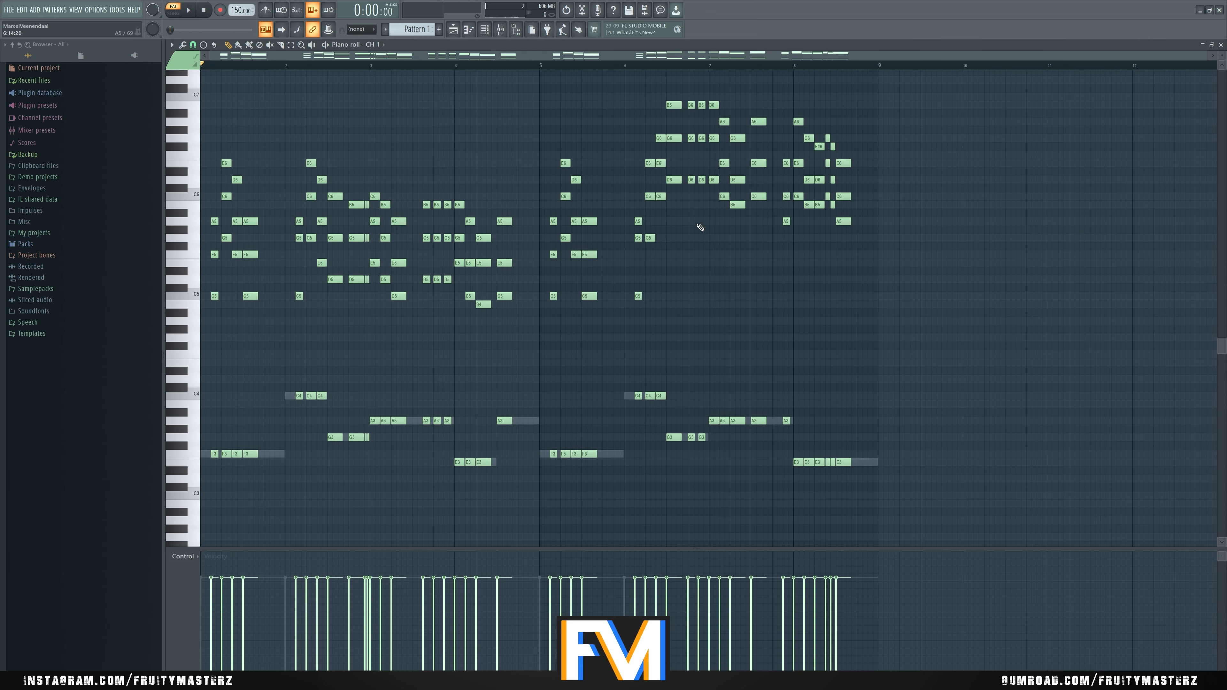
click(796, 66)
key(space)
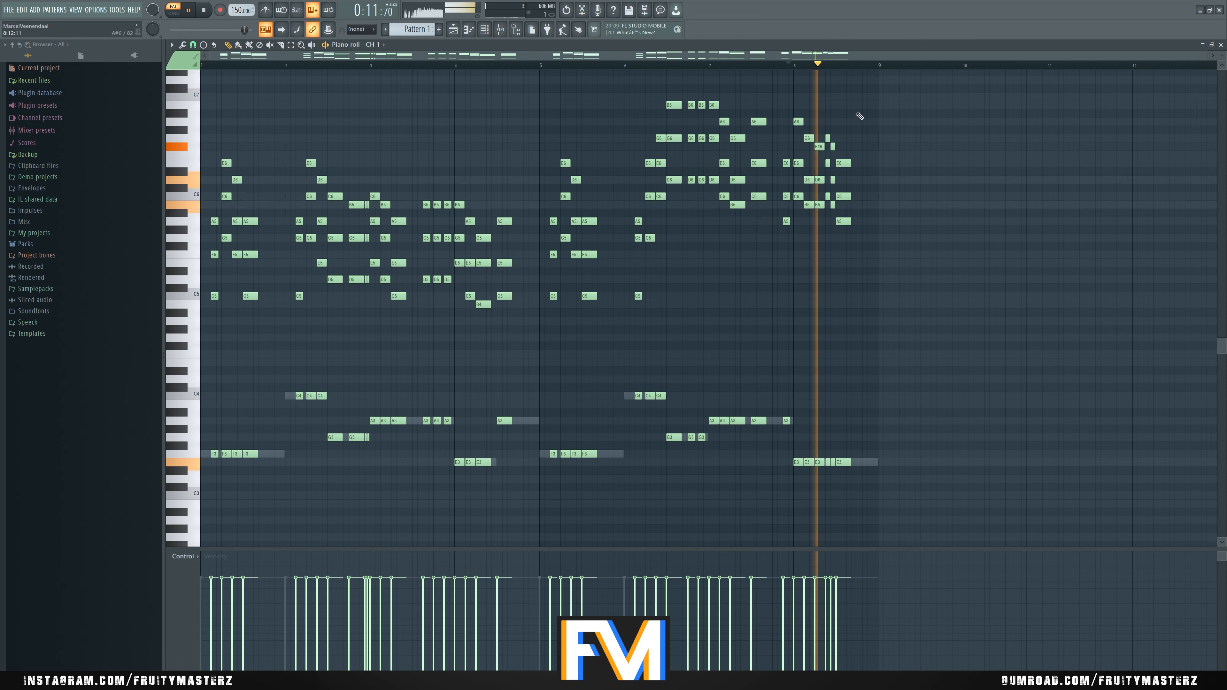
key(space)
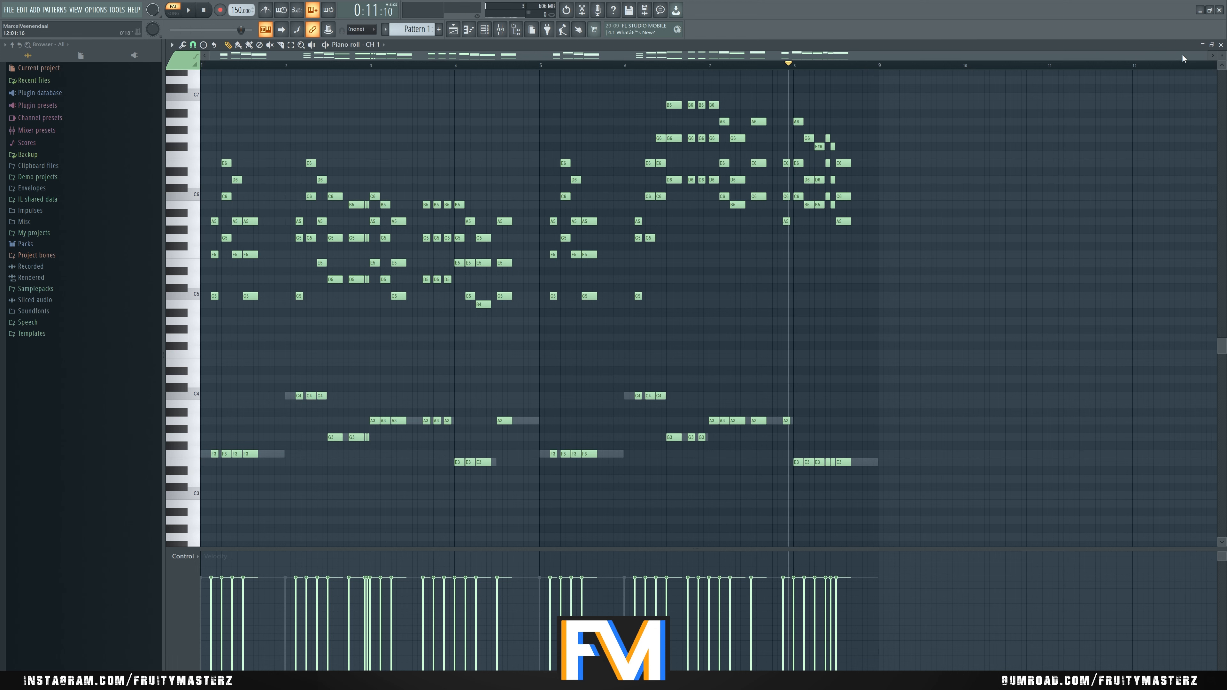
click(1221, 45)
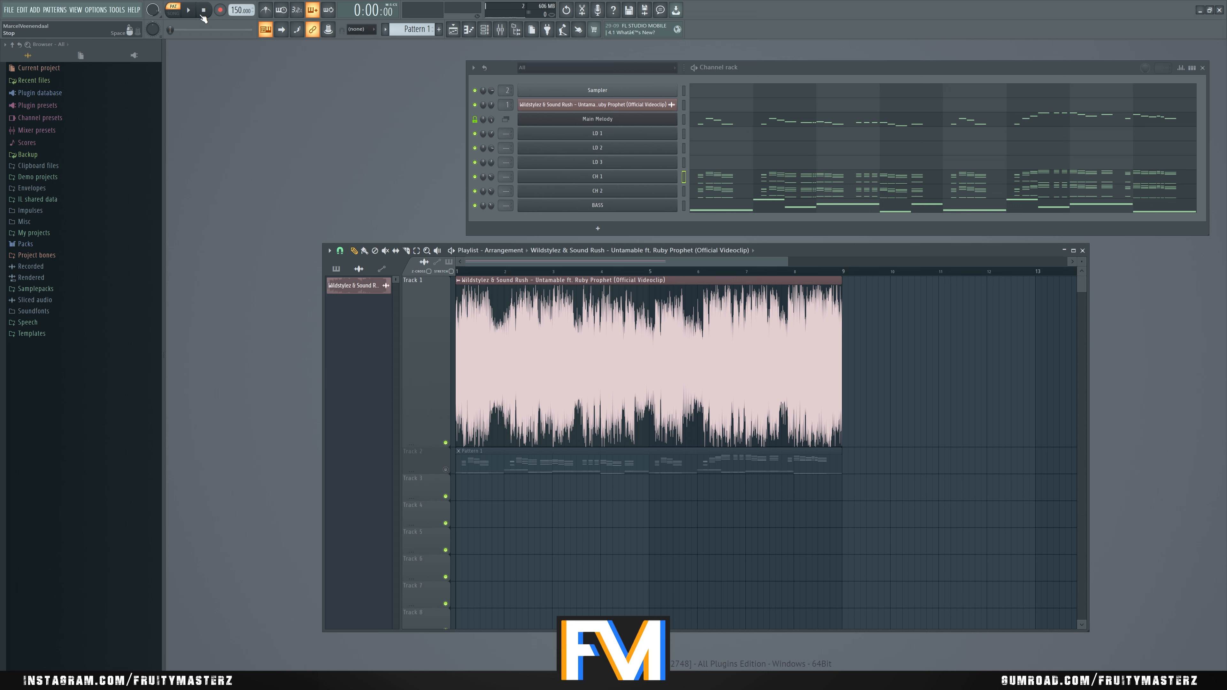
Step: Play the full pattern and adjust the LD 2 channel volume by ear
key(space)
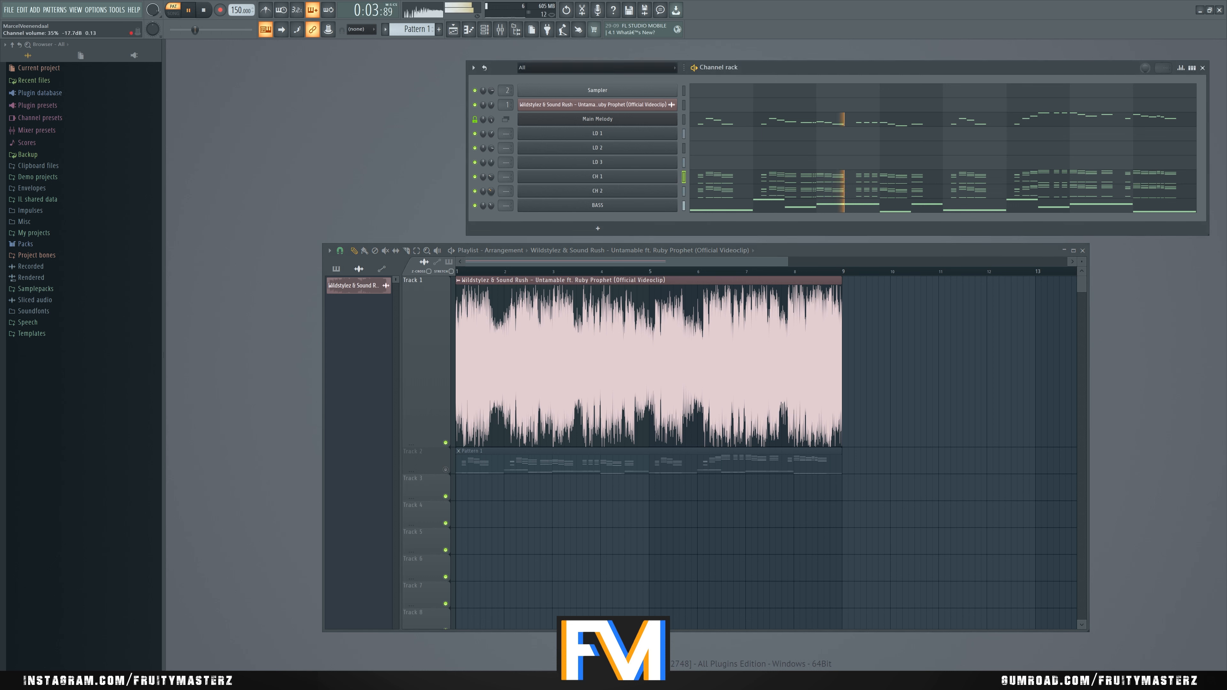
drag(491, 148, 491, 140)
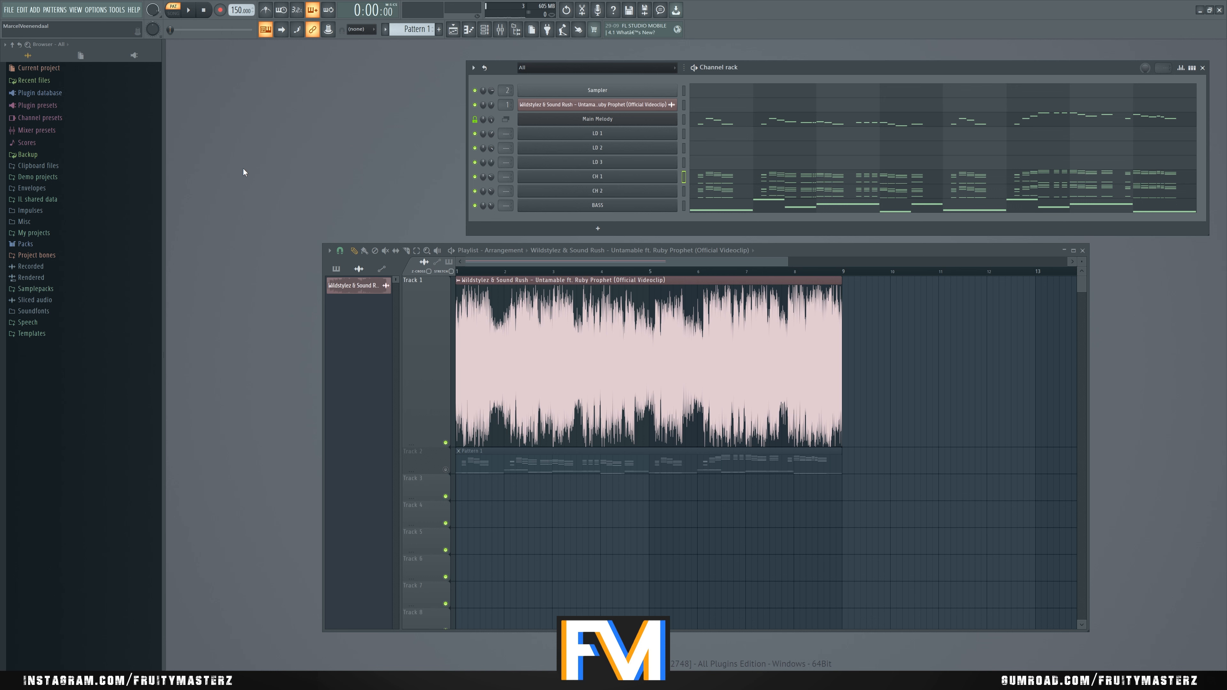
Step: Show the mixer and compare the pattern with the reference track by alternating between pattern and song playback
key(F9)
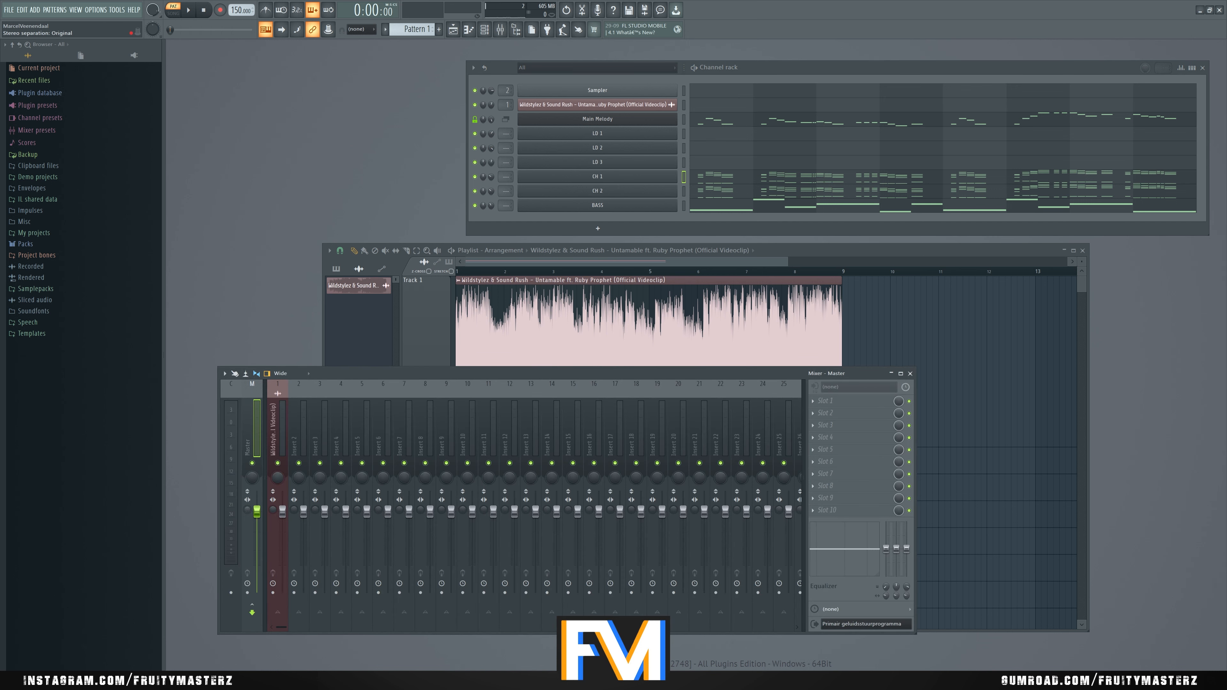
click(439, 298)
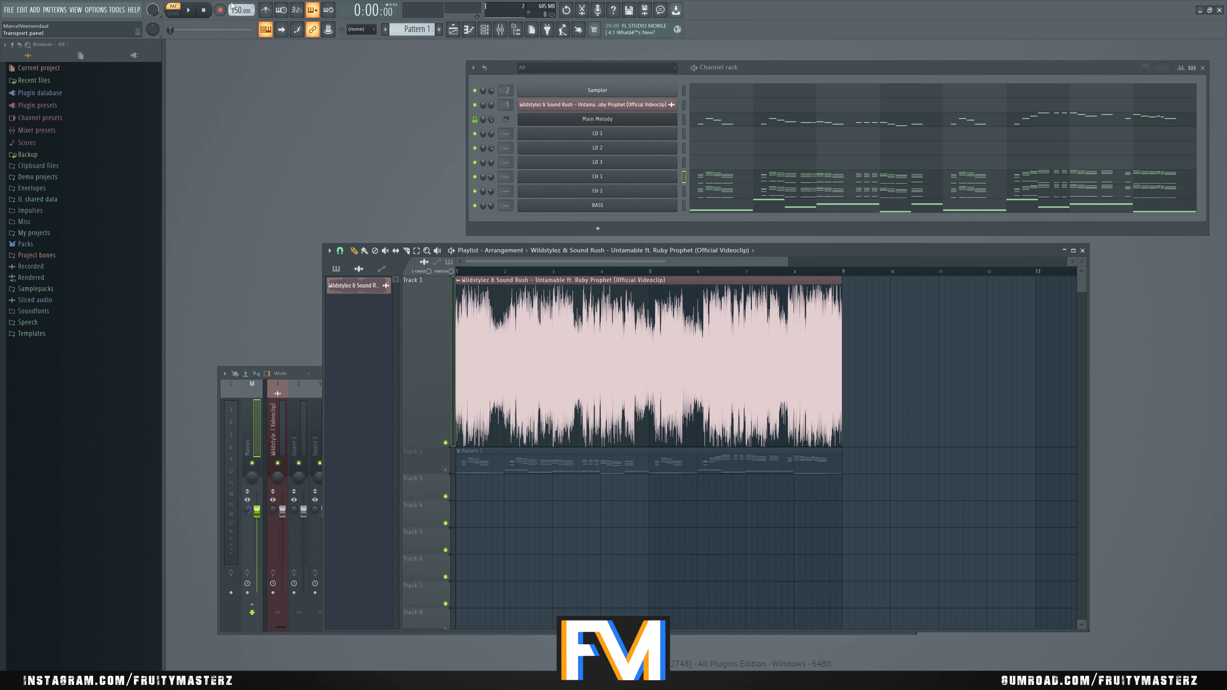
key(space)
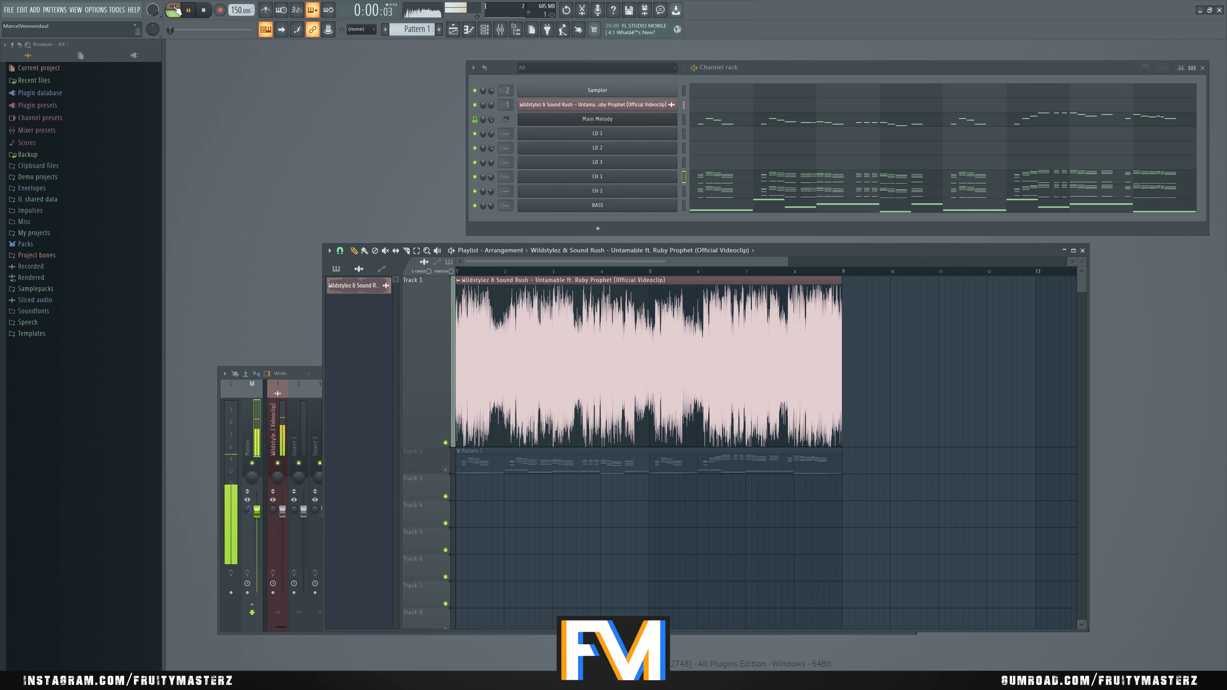
click(174, 10)
click(177, 9)
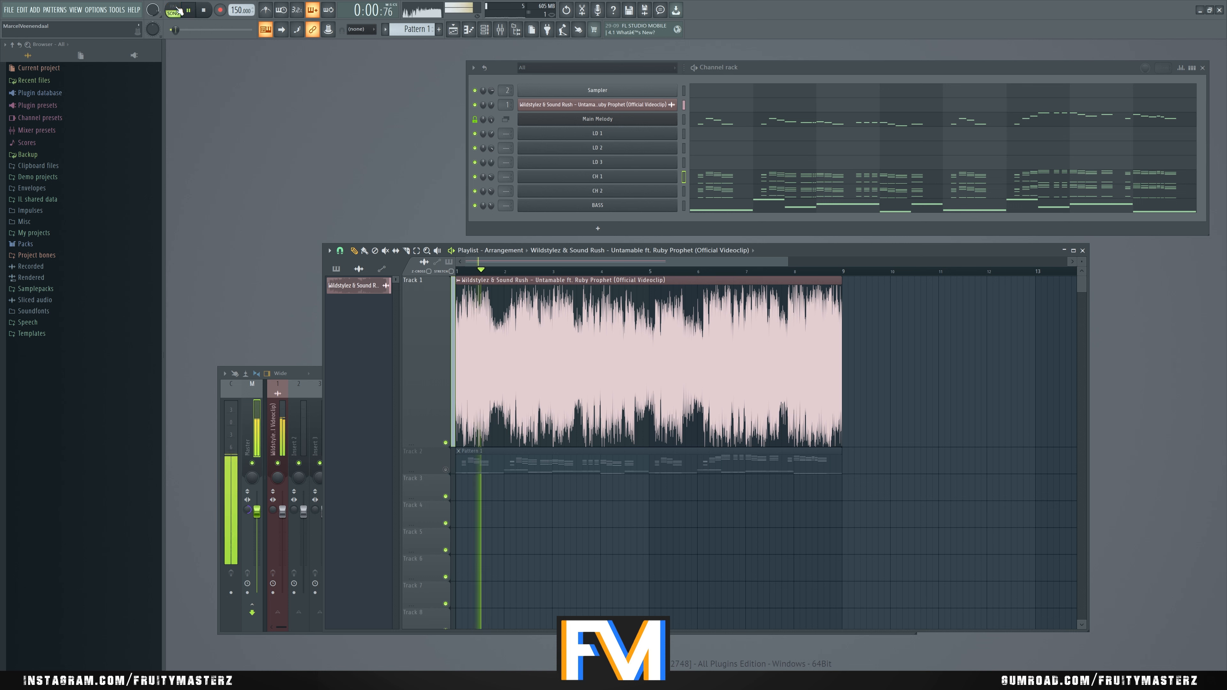
click(176, 10)
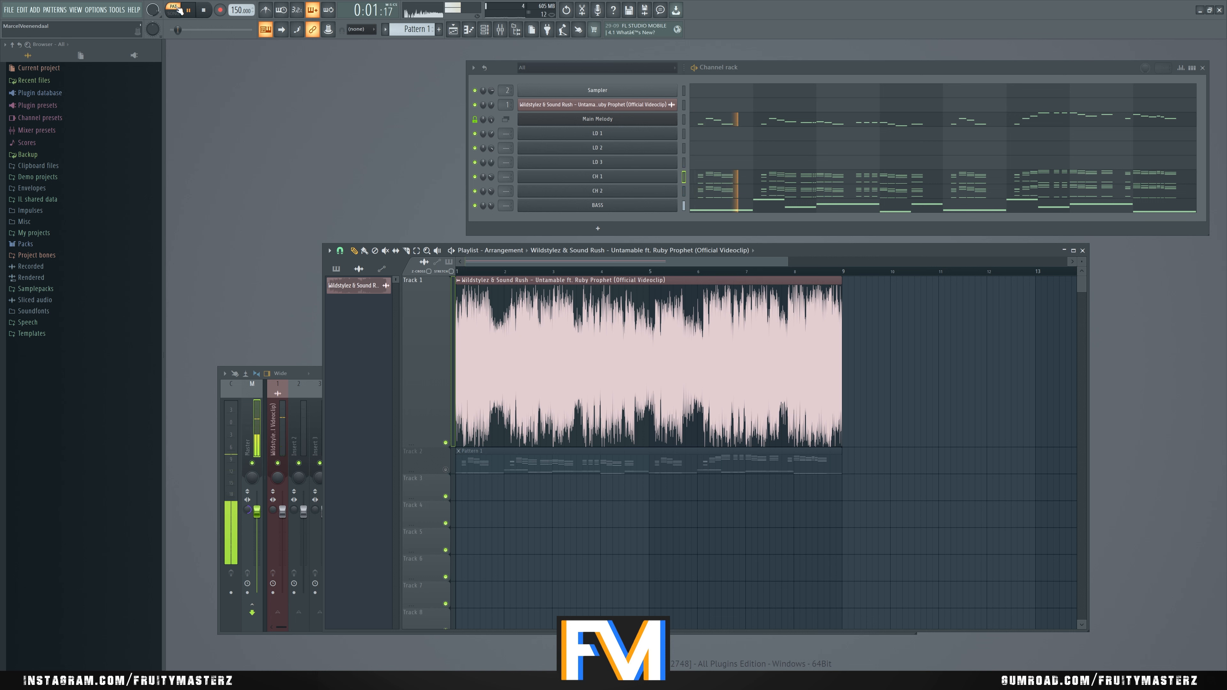
click(177, 9)
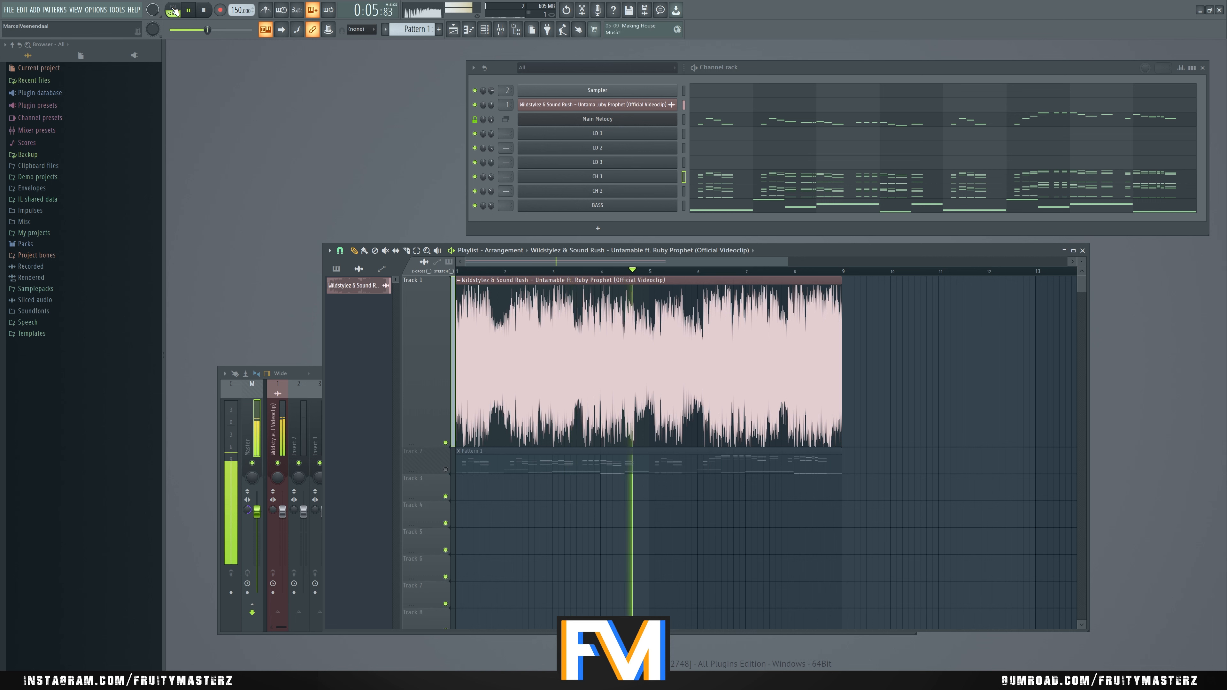
click(174, 10)
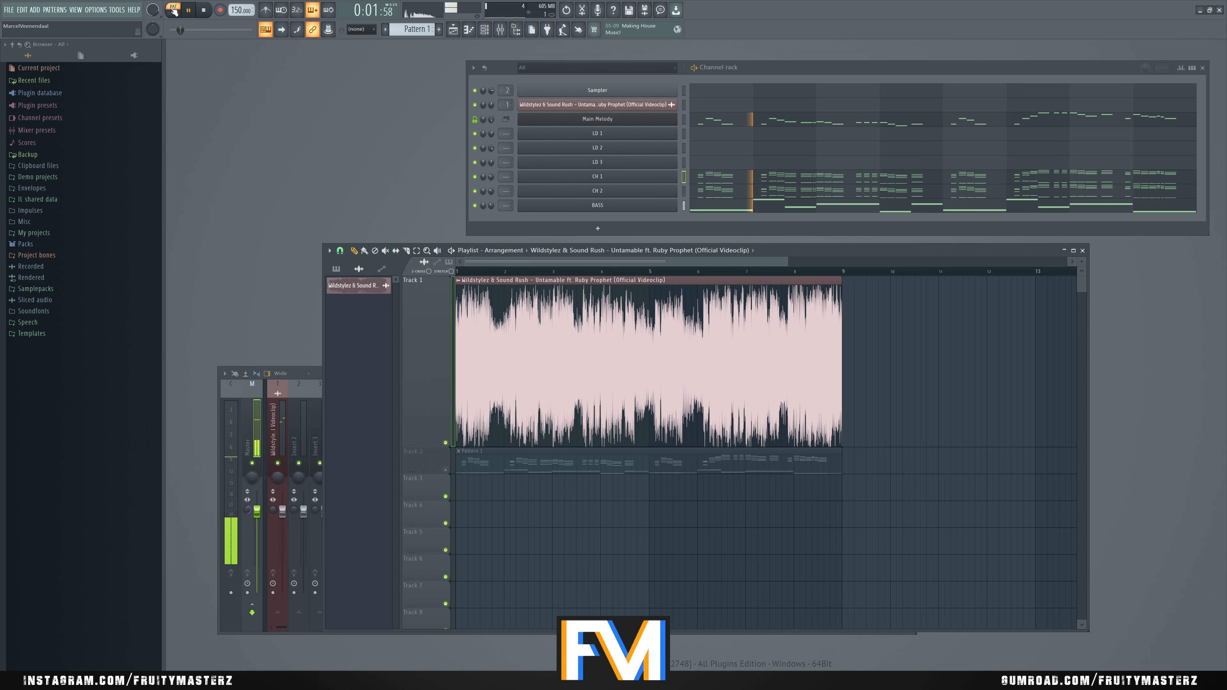
key(space)
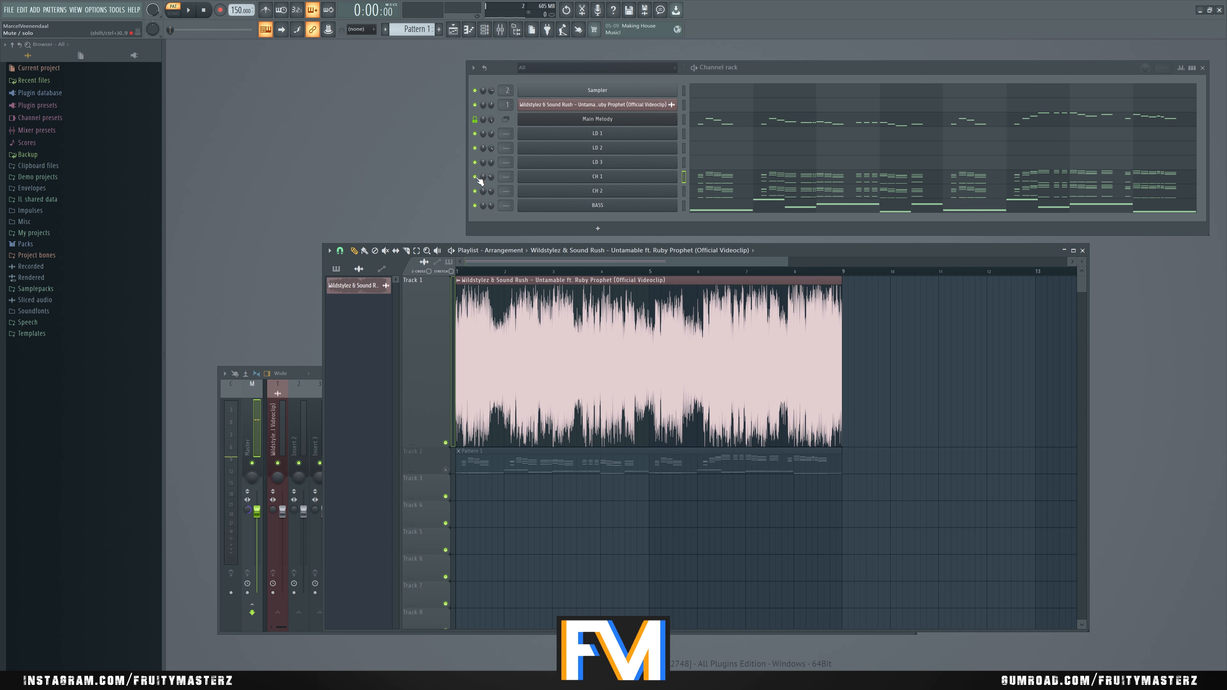
Step: Set the CH 1 channel volume to 40% and compare the pattern with the reference track again
click(476, 177)
key(space)
drag(491, 177, 493, 180)
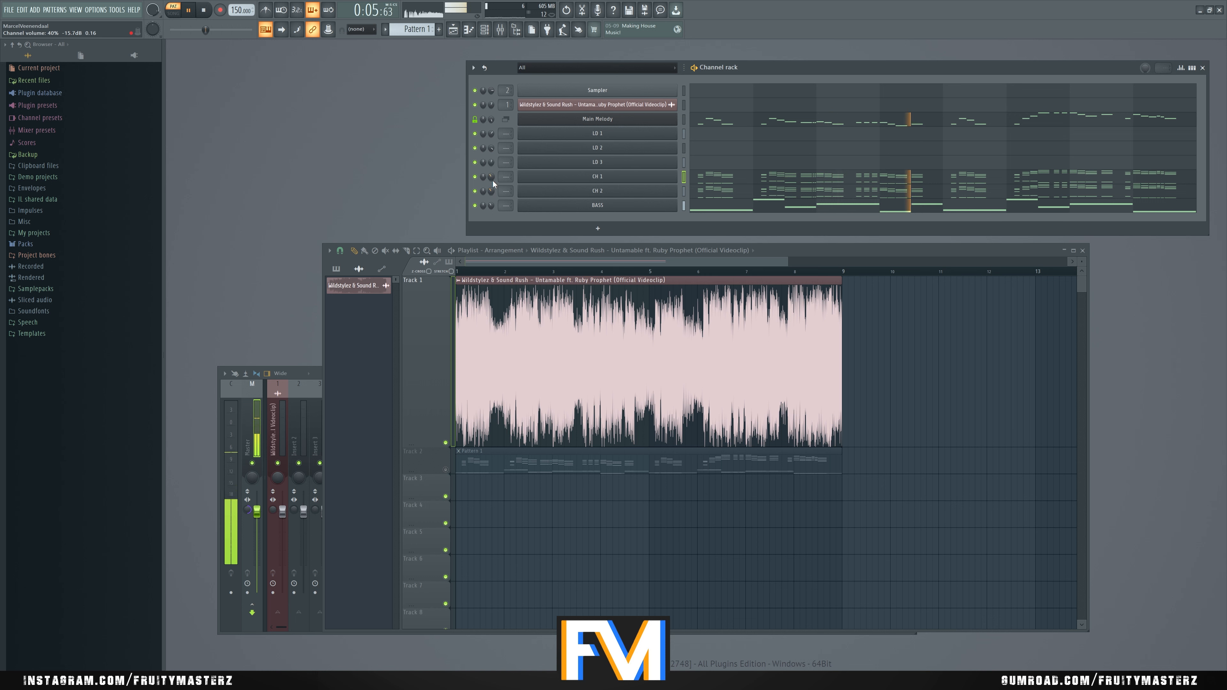
click(174, 14)
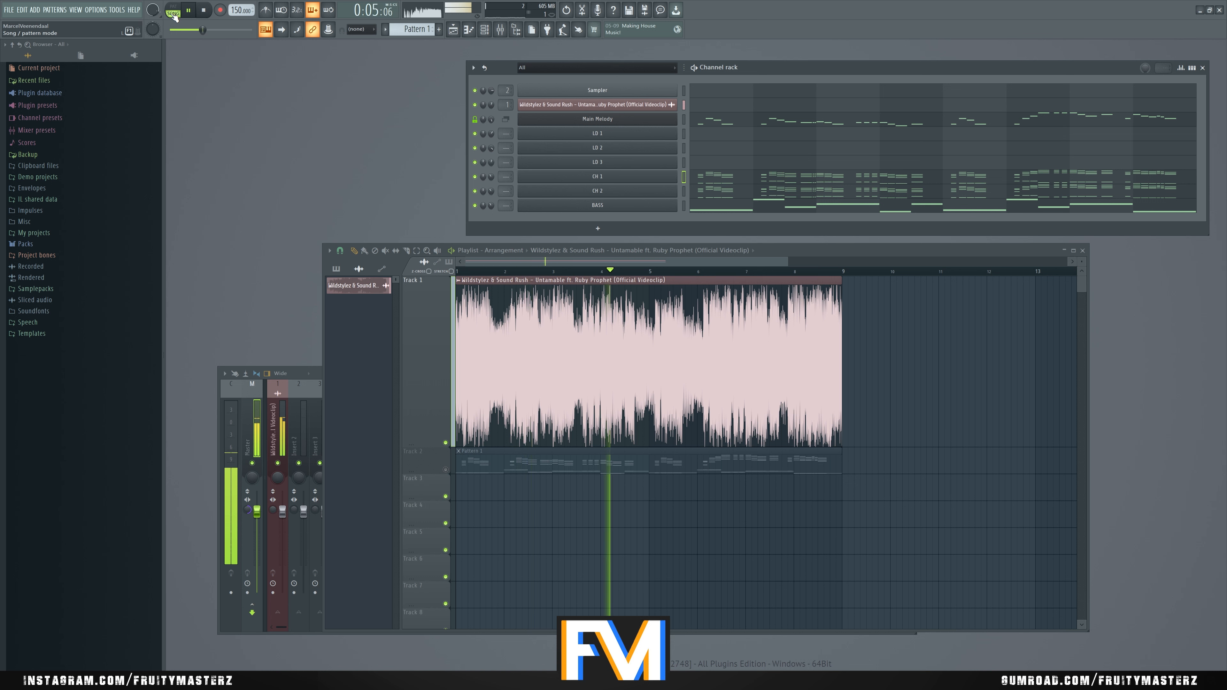
click(173, 13)
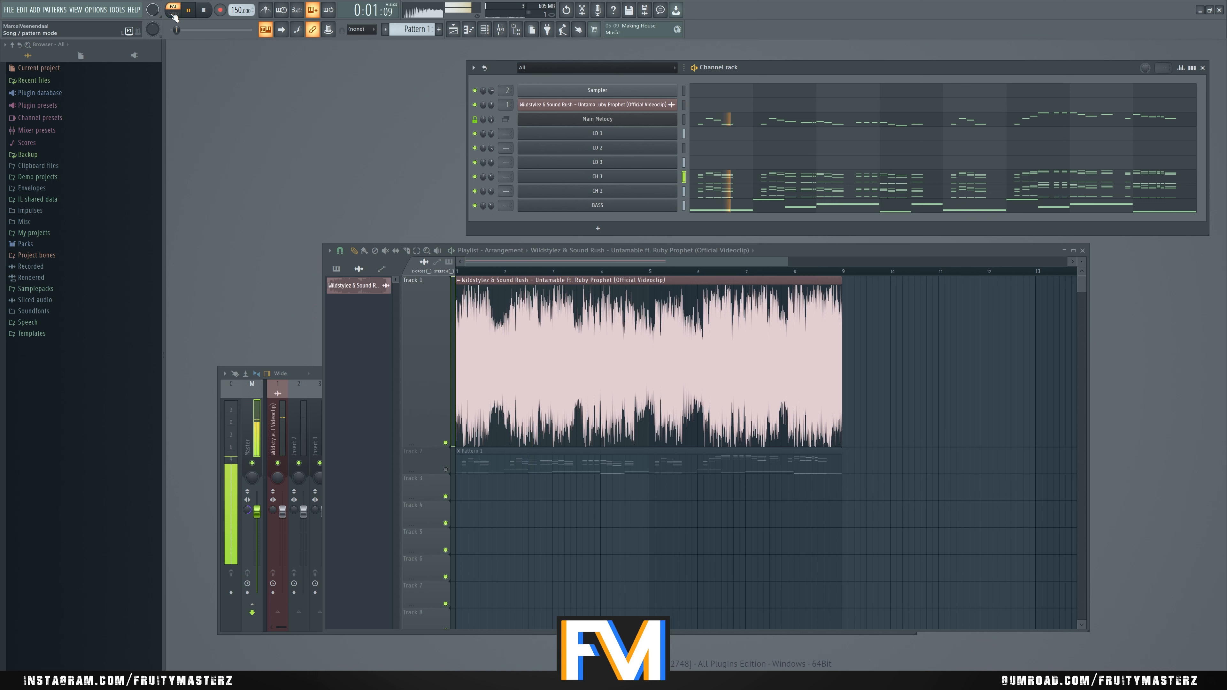
key(space)
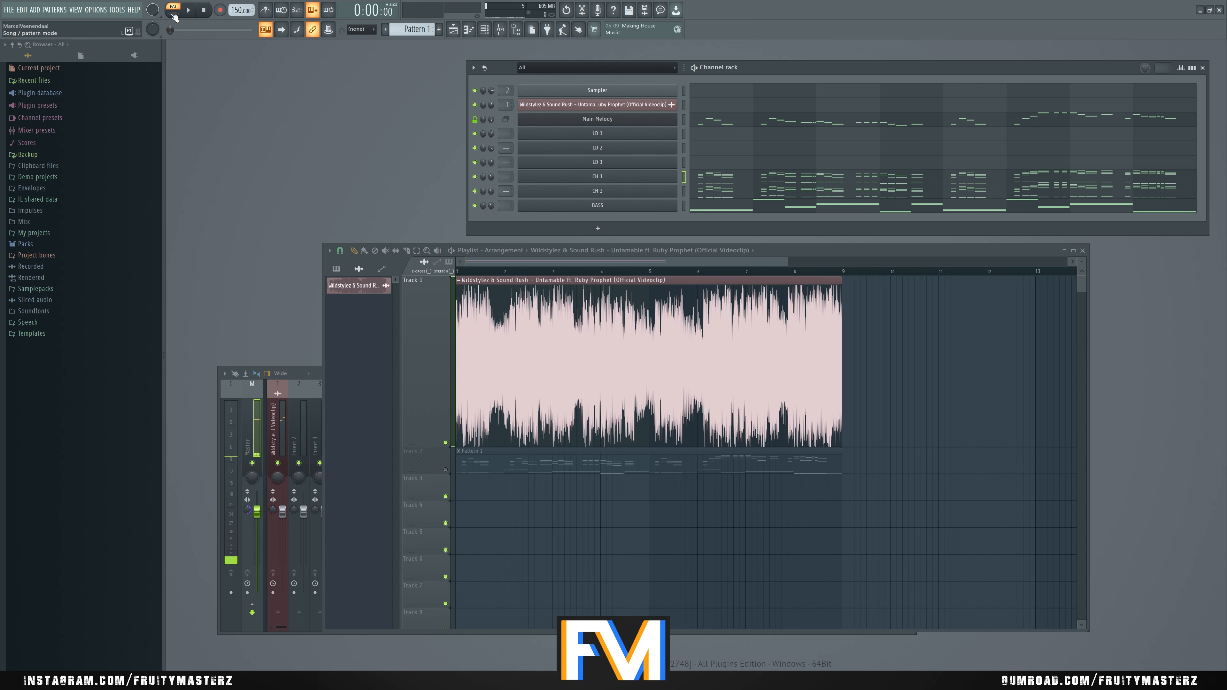
Step: Bring the mixer forward, compare the pattern's master level with the reference track, and readjust the CH 1 channel volume
right_click(248, 510)
click(263, 515)
key(space)
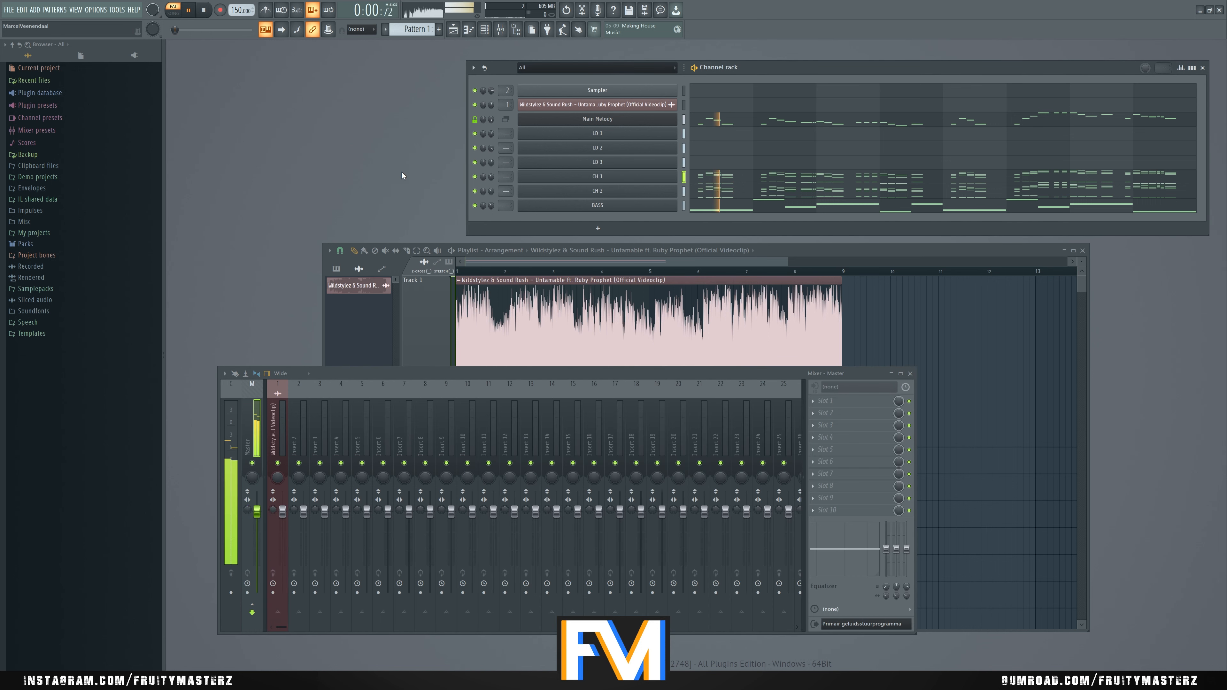
click(174, 12)
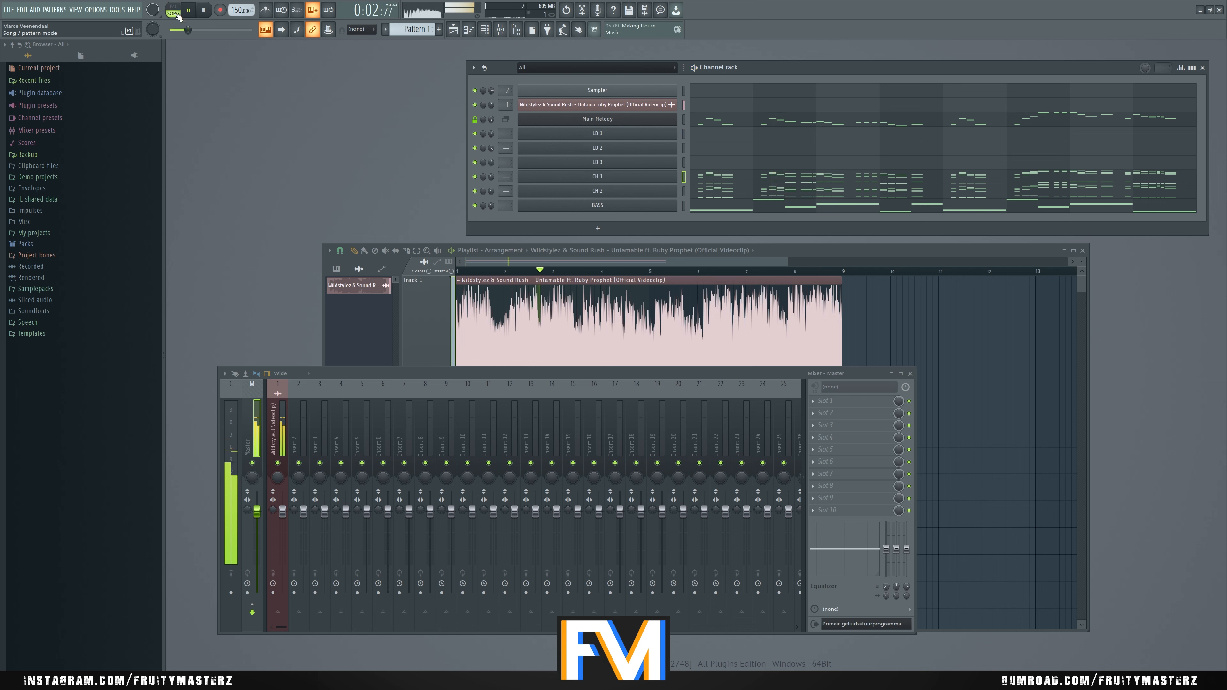
click(173, 12)
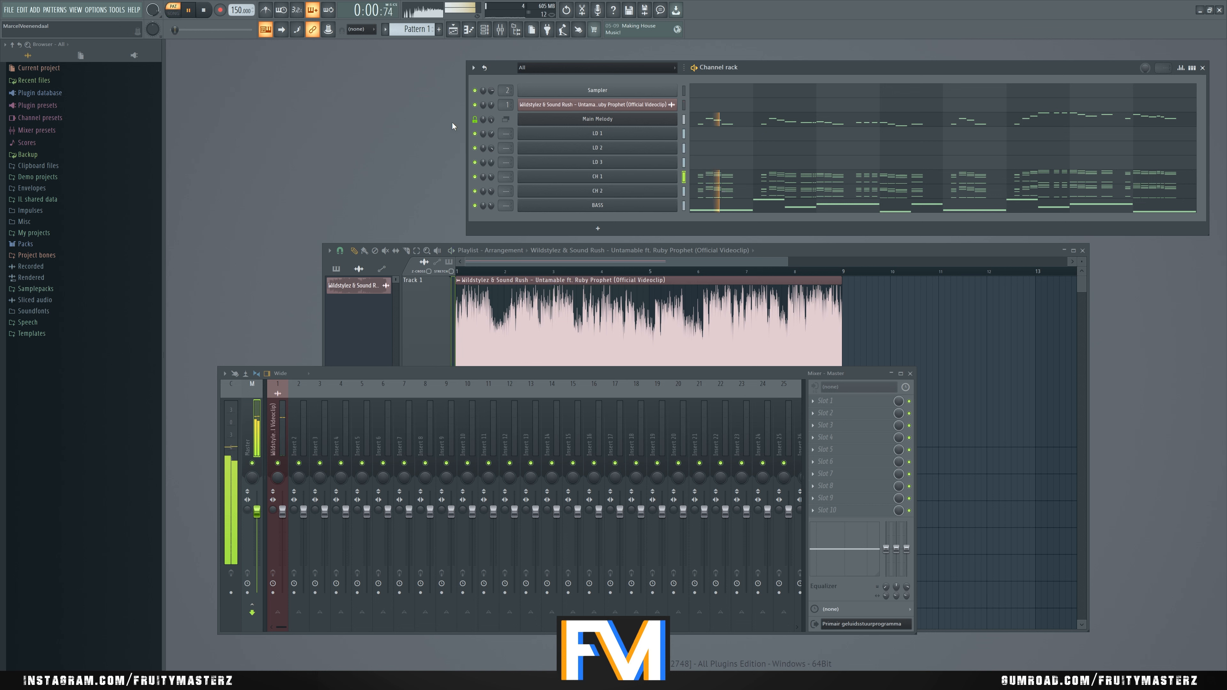
drag(492, 178, 489, 177)
key(space)
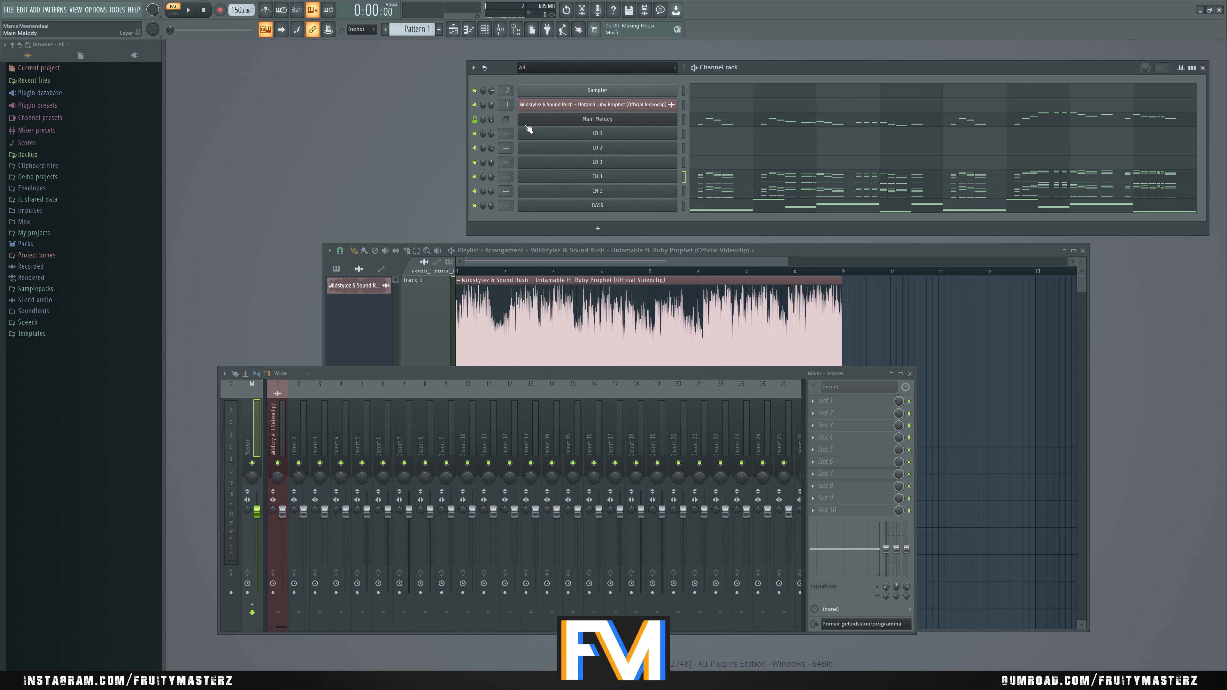
Step: Solo the BASS channel for a listen and open its Sylenth1 synth
right_click(474, 204)
key(space)
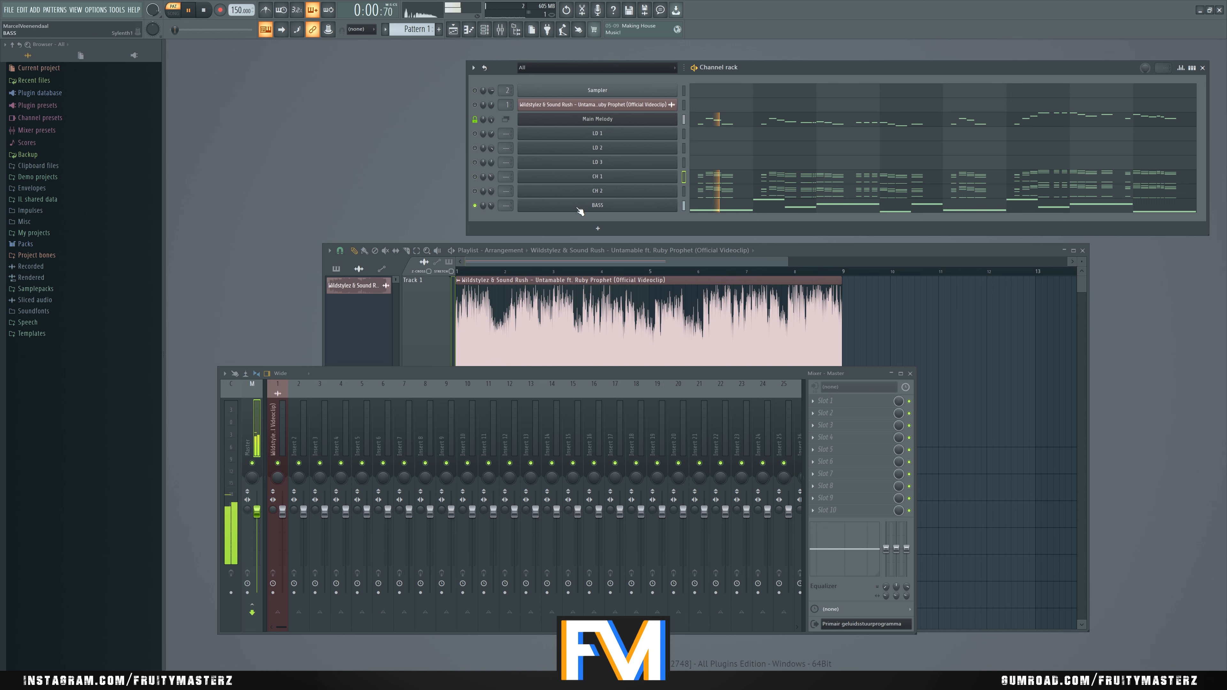
key(space)
click(603, 208)
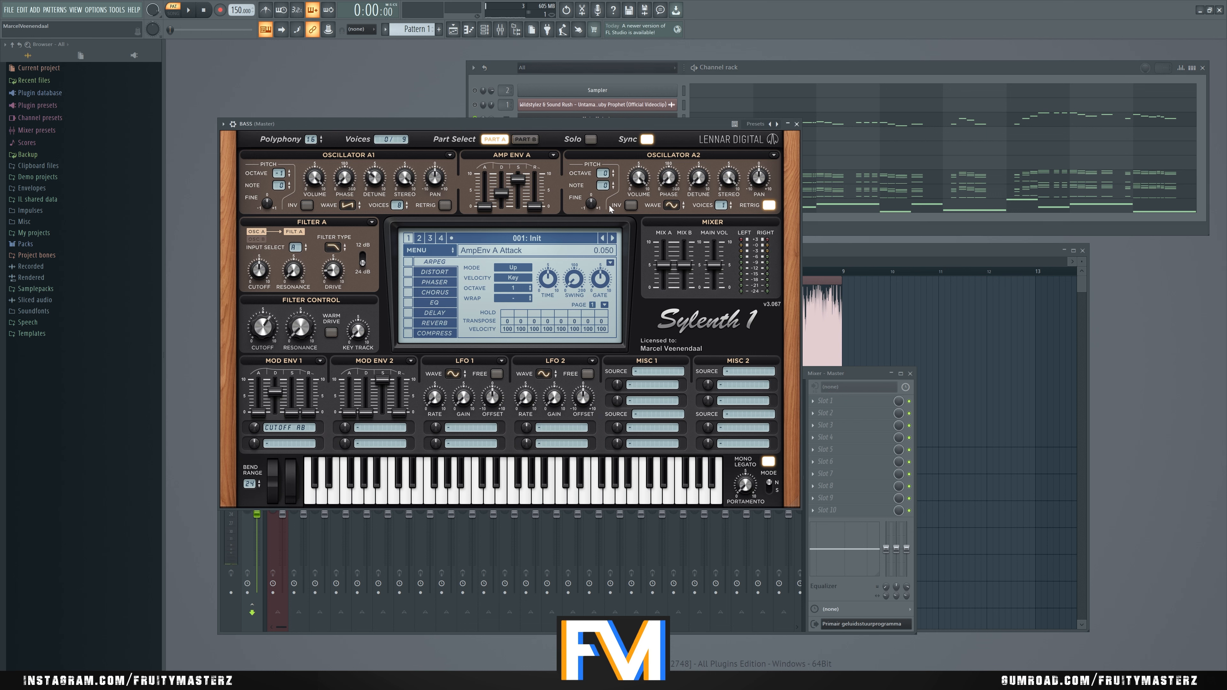
key(space)
Step: Copy the AMP ENV A settings of the BASS synth and paste them into Part B's amp envelope
click(553, 155)
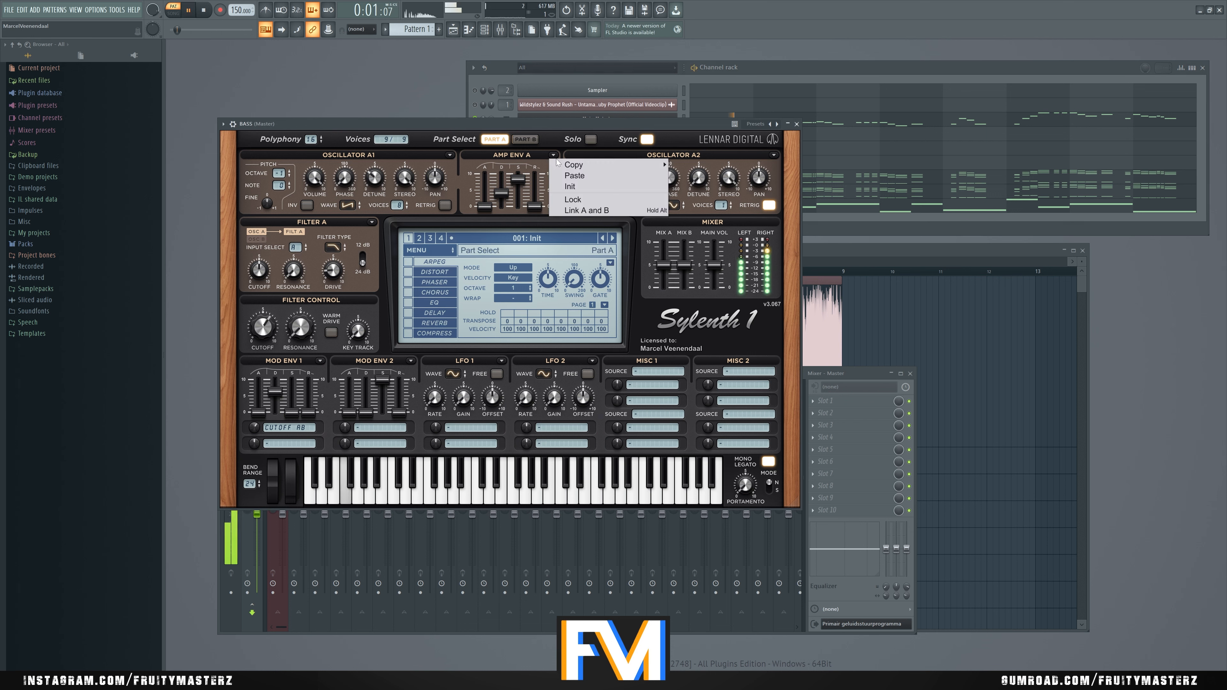
click(573, 165)
click(526, 139)
click(553, 156)
click(571, 177)
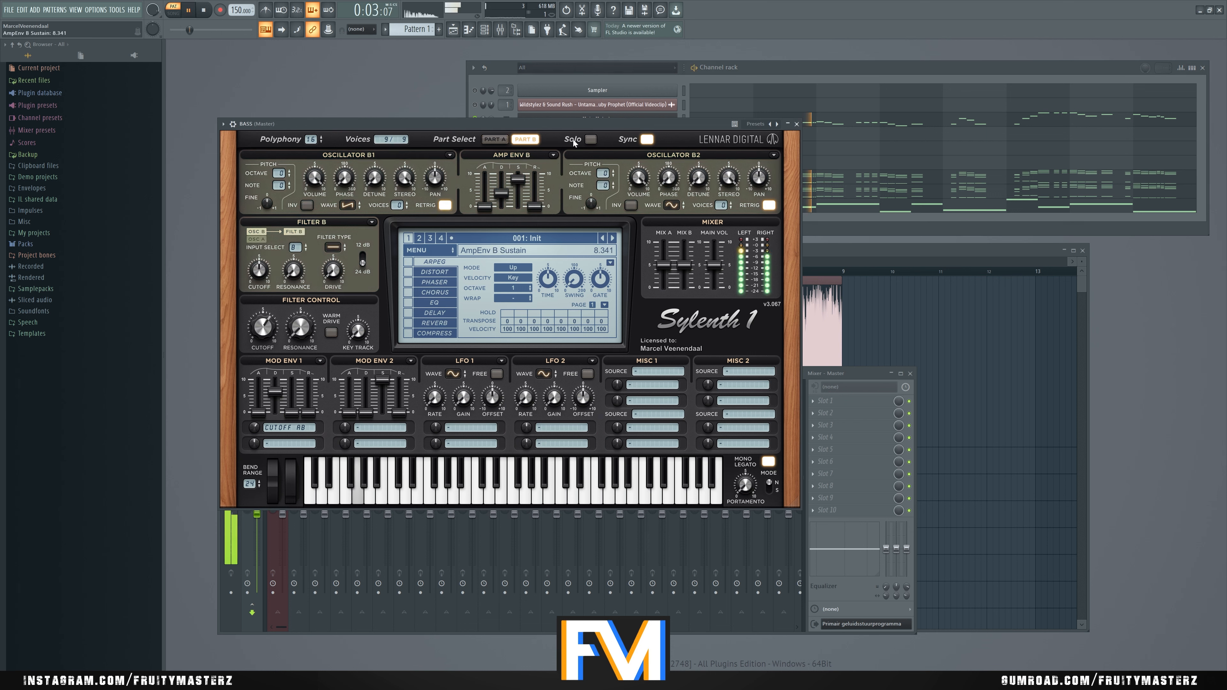
Step: Solo Part B of the BASS synth, add voices to Oscillator B1, and set its note to +7 during playback
click(590, 140)
key(space)
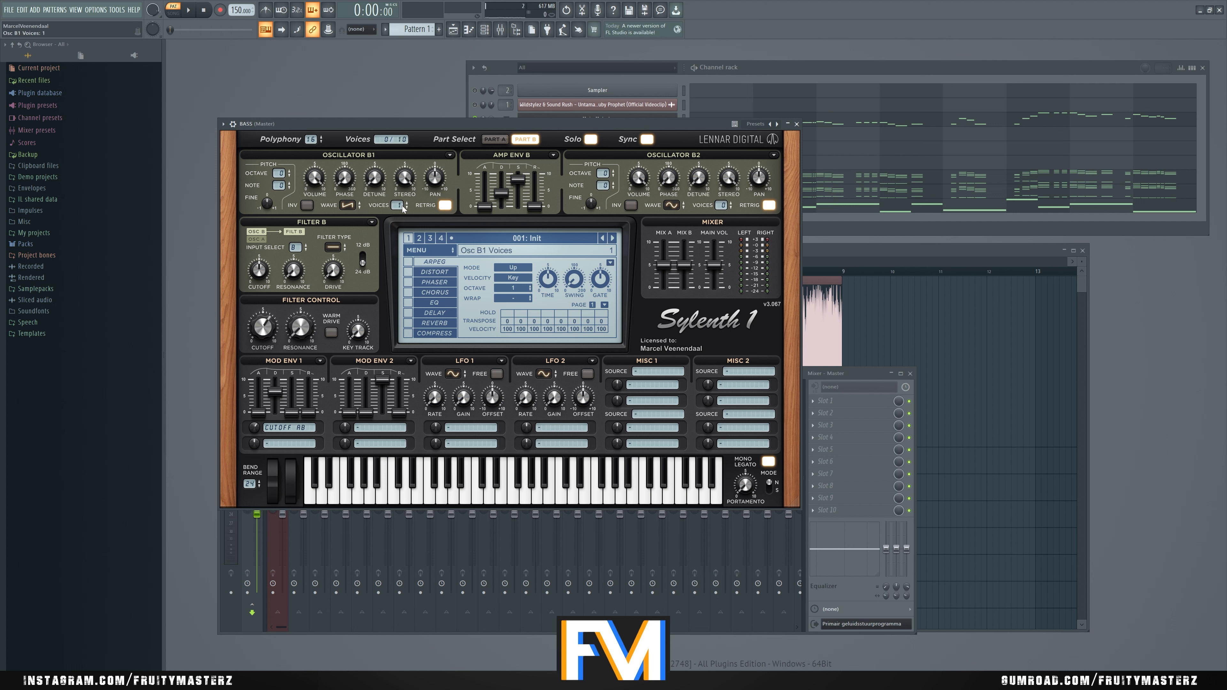
key(space)
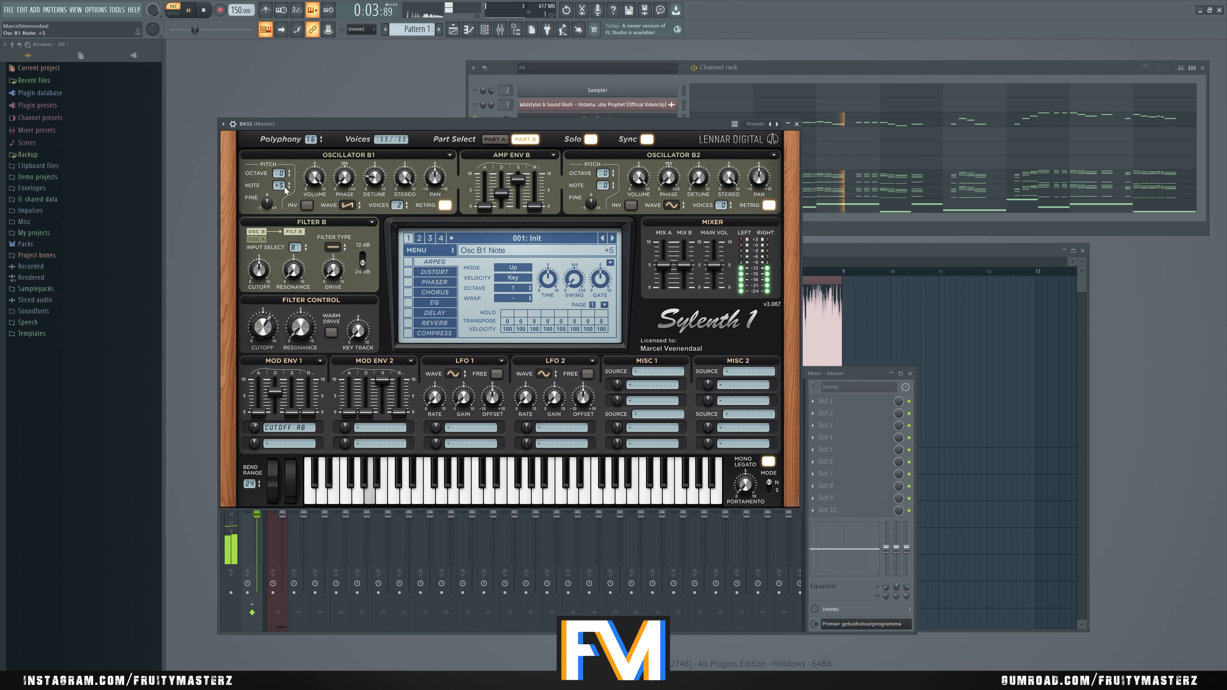
scroll(285, 188, up, 7)
key(space)
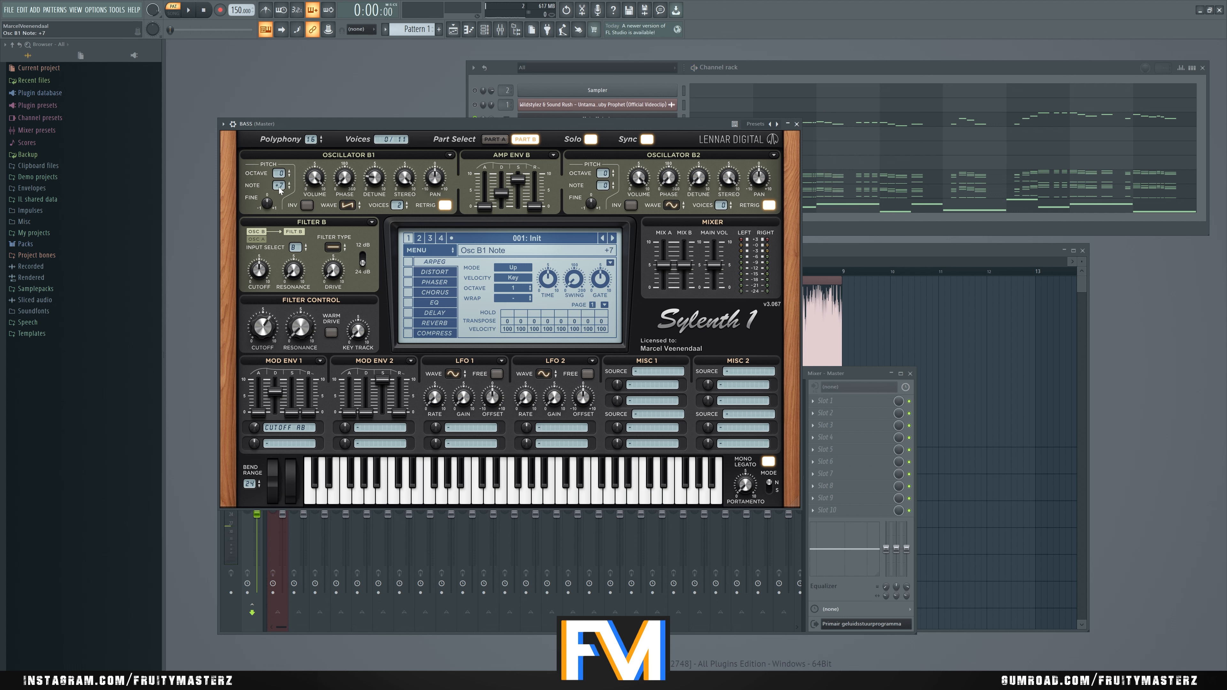
Step: Turn Part B's solo off and listen to both parts of the BASS synth together
click(590, 141)
key(space)
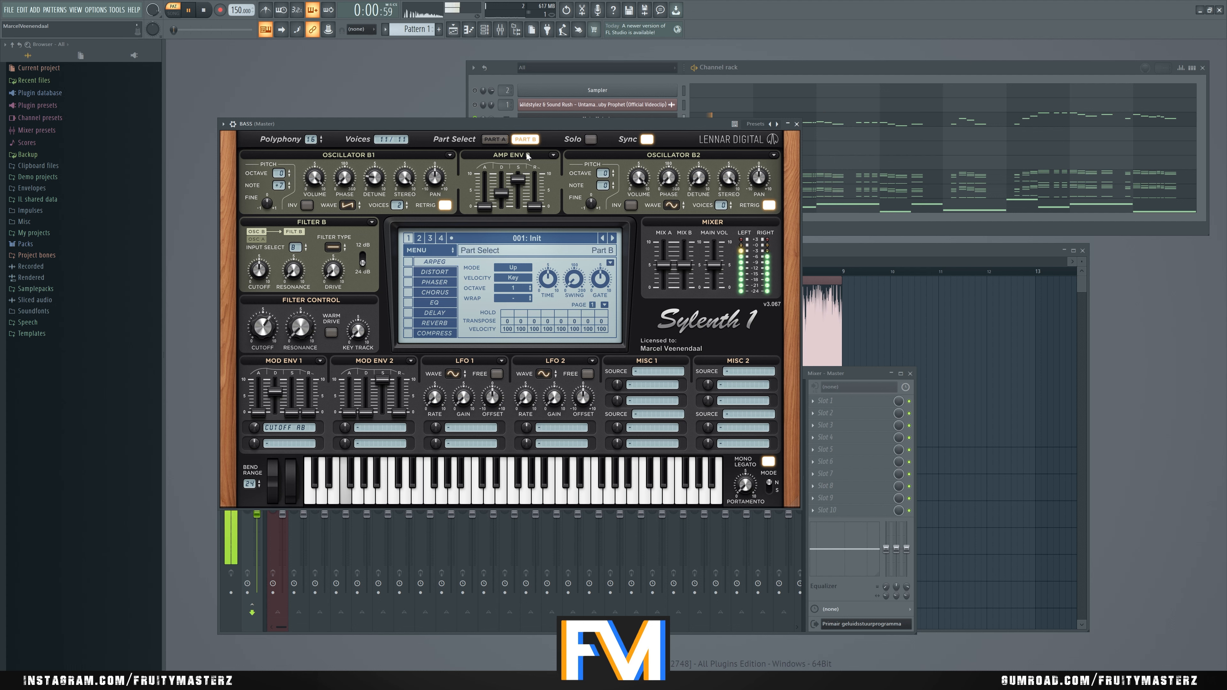
key(space)
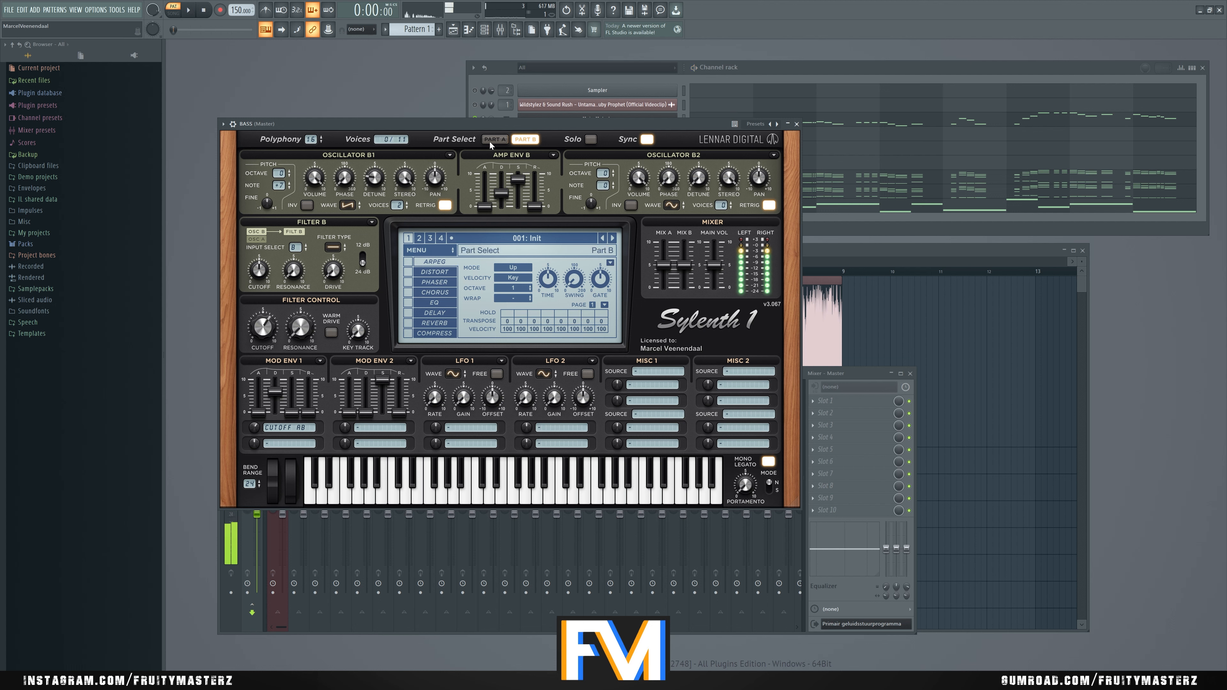
Step: Set Oscillator B1 to 8 voices with retrigger off, raise its octave with the note at +7, and lower its volume to about 4
click(528, 140)
click(528, 141)
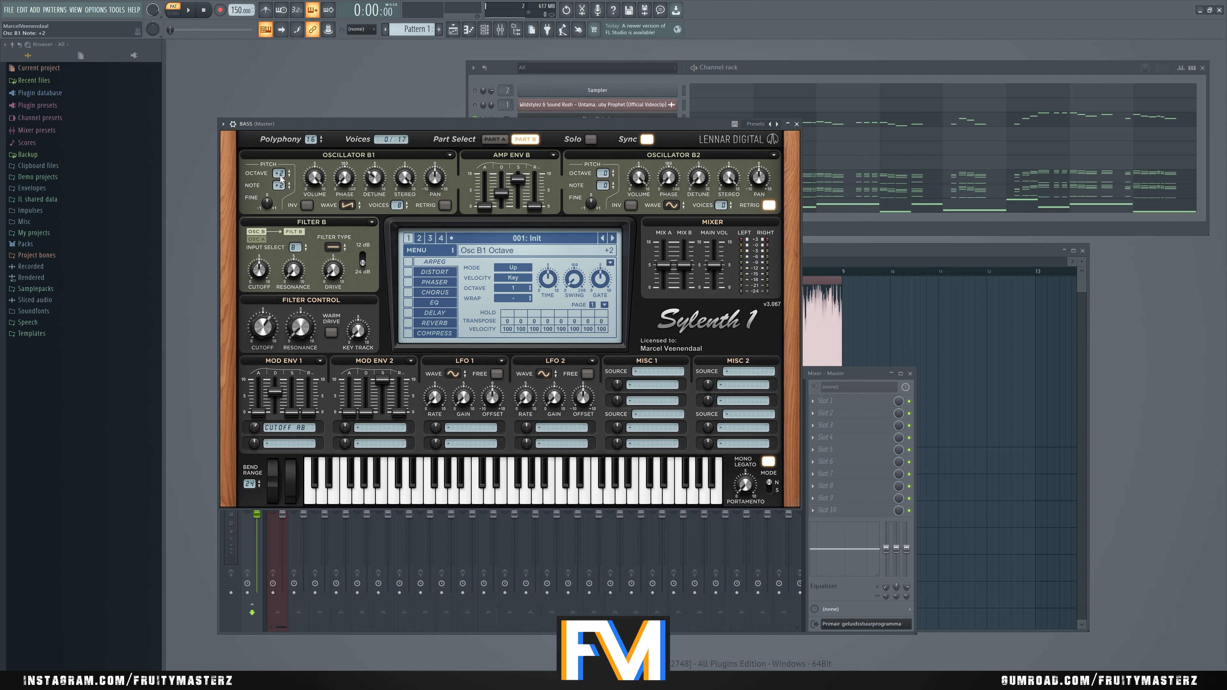
scroll(281, 185, up, 5)
key(space)
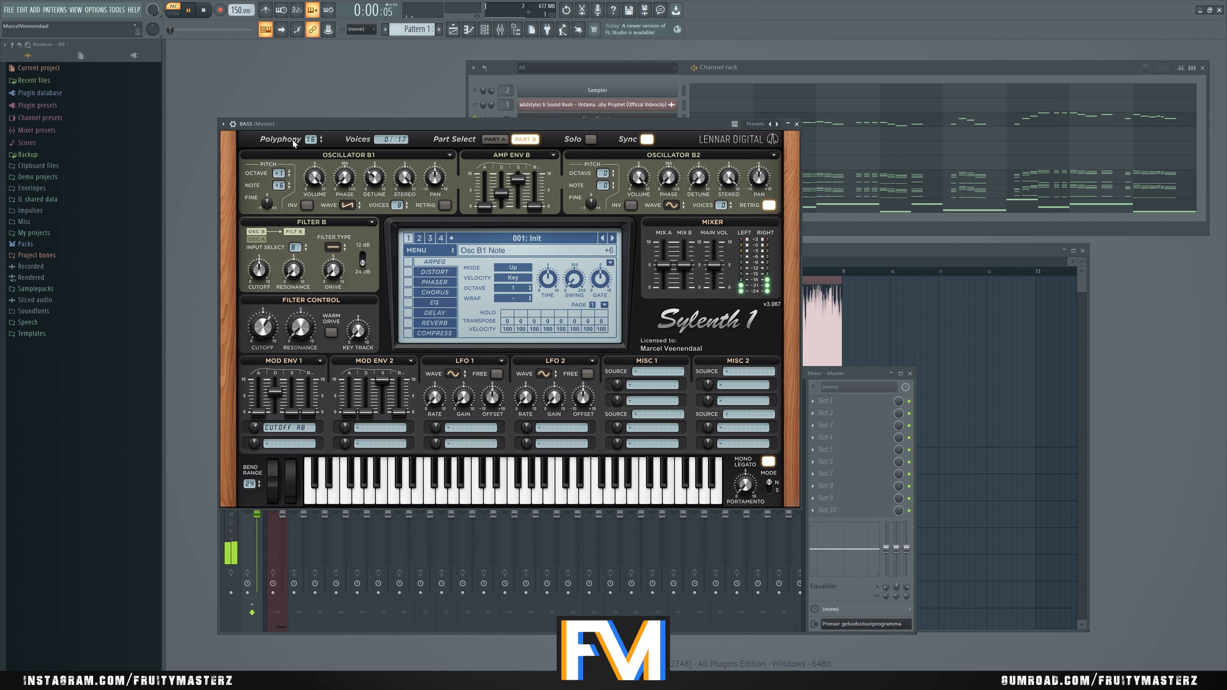
drag(301, 268, 301, 284)
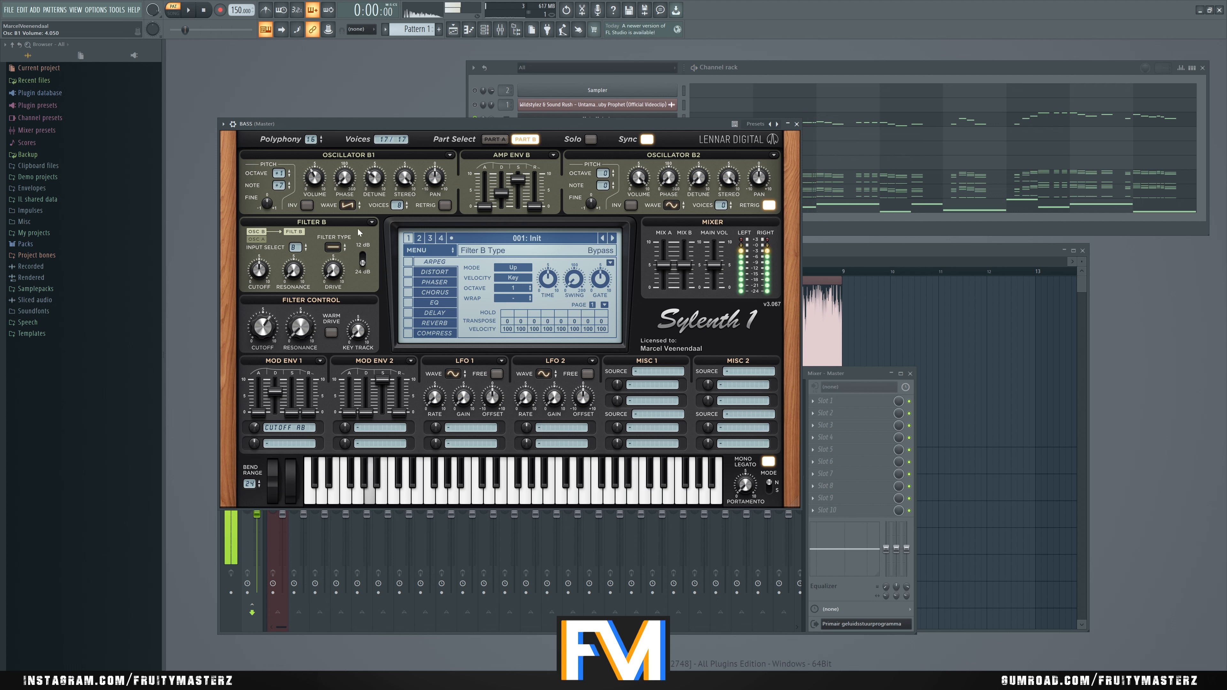
Step: Copy the Filter A settings and paste them into Filter B of the BASS synth
click(494, 140)
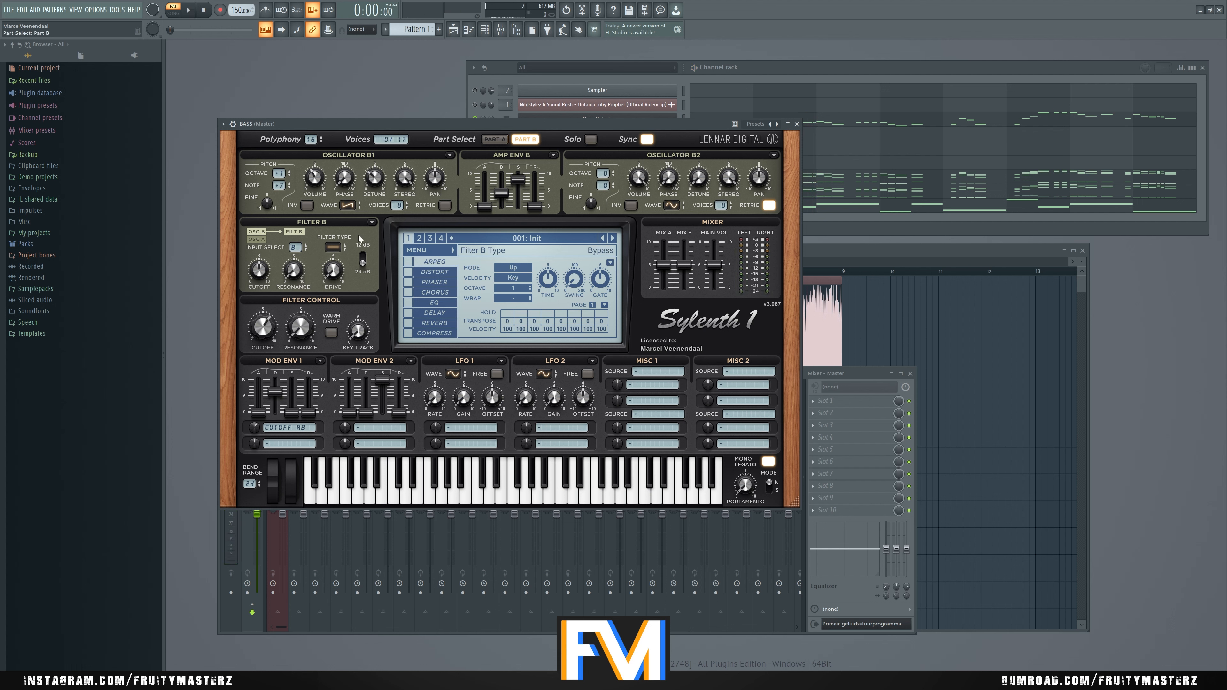
click(372, 223)
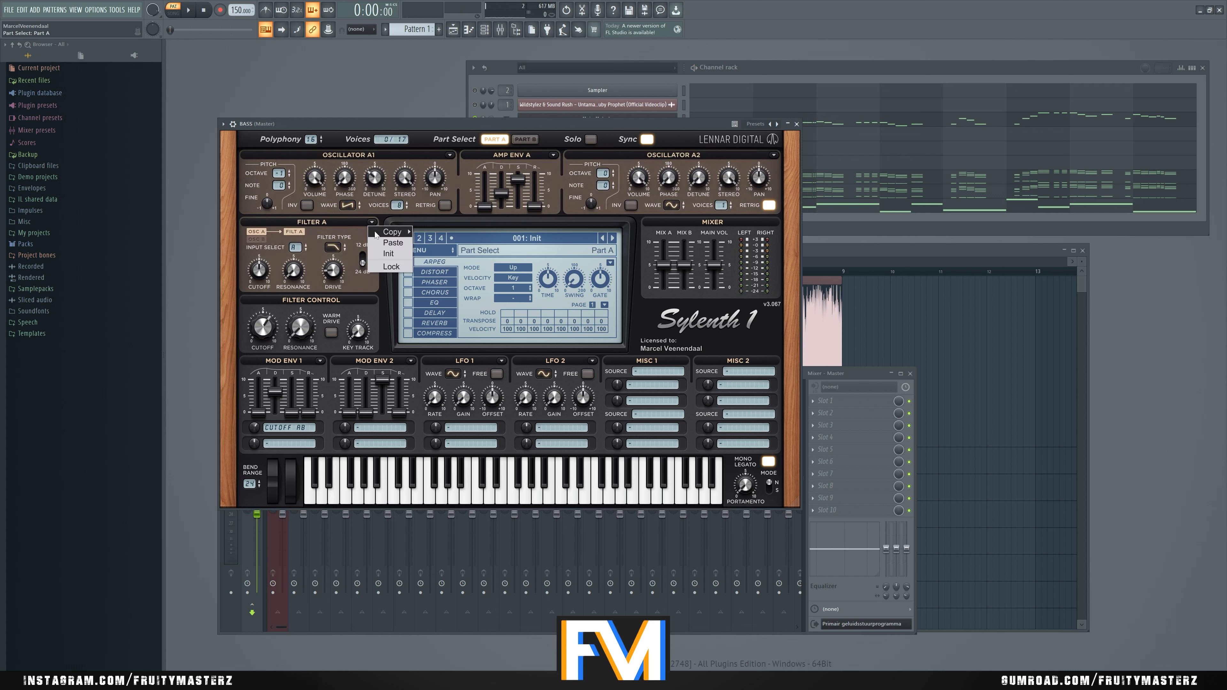
click(379, 244)
click(372, 223)
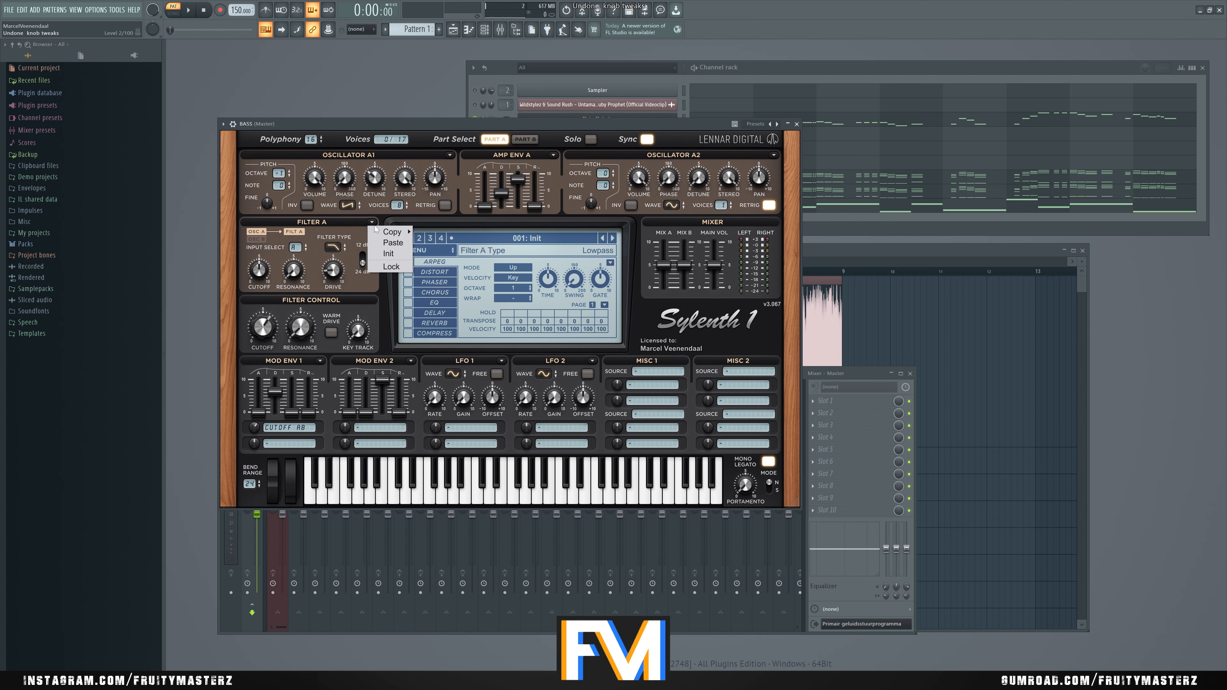
click(381, 233)
click(525, 140)
click(372, 222)
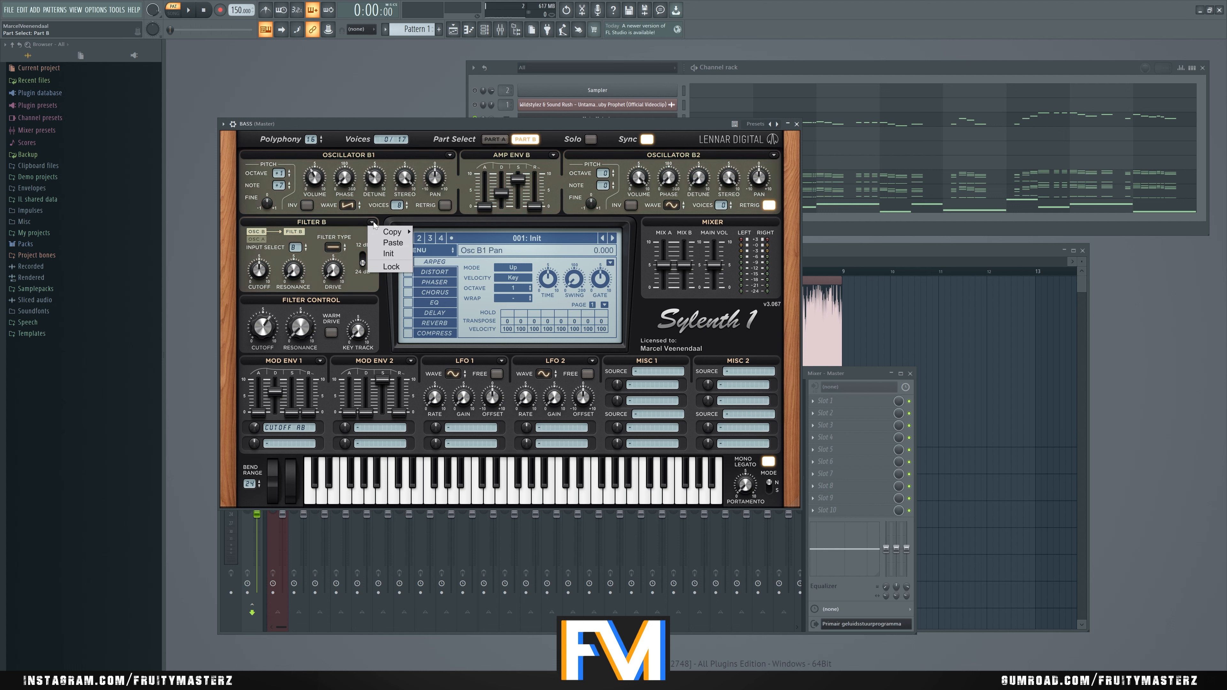
click(382, 244)
Step: Play the BASS pattern and lower Oscillator B1's volume to about 1.9
click(363, 77)
key(space)
click(367, 142)
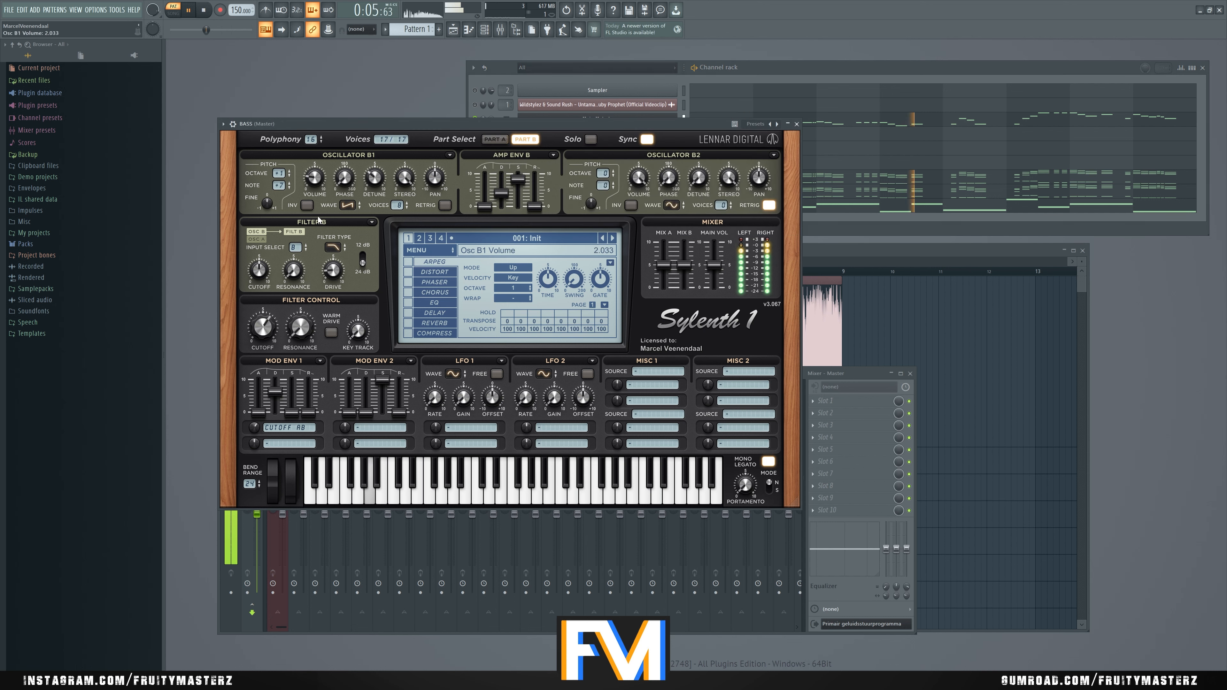
drag(321, 181, 321, 179)
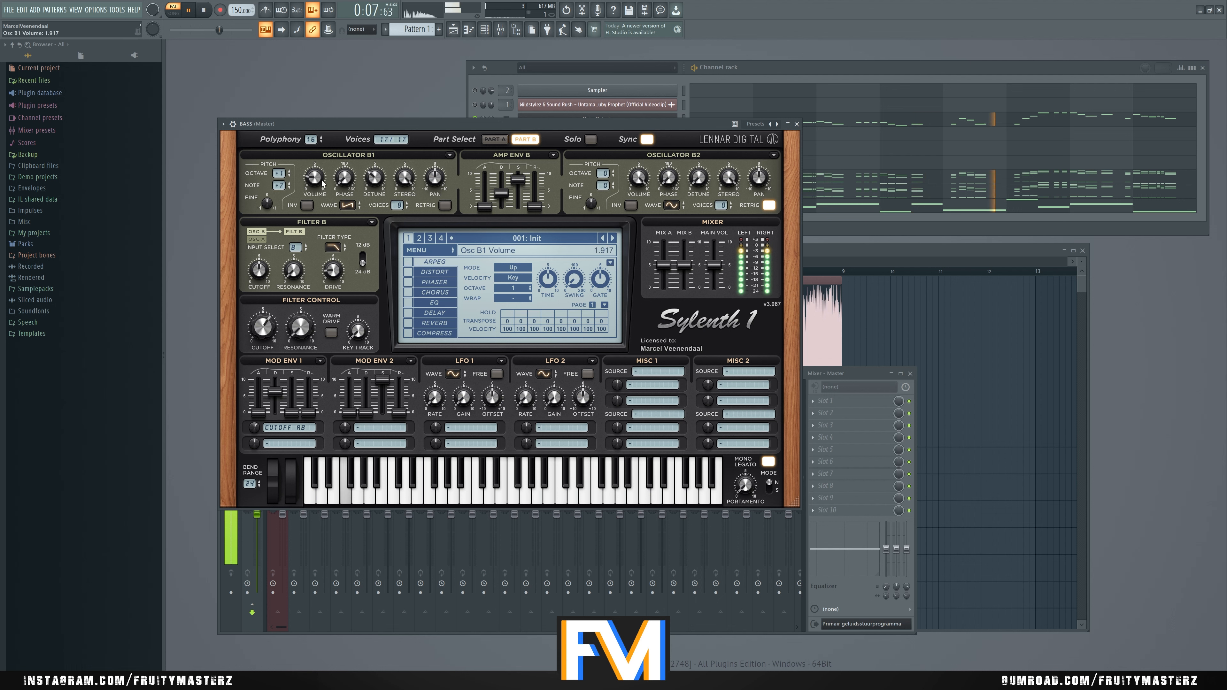
Step: Unsolo the BASS channel, close the other windows, and compare the reference track with the full pattern
click(648, 75)
key(space)
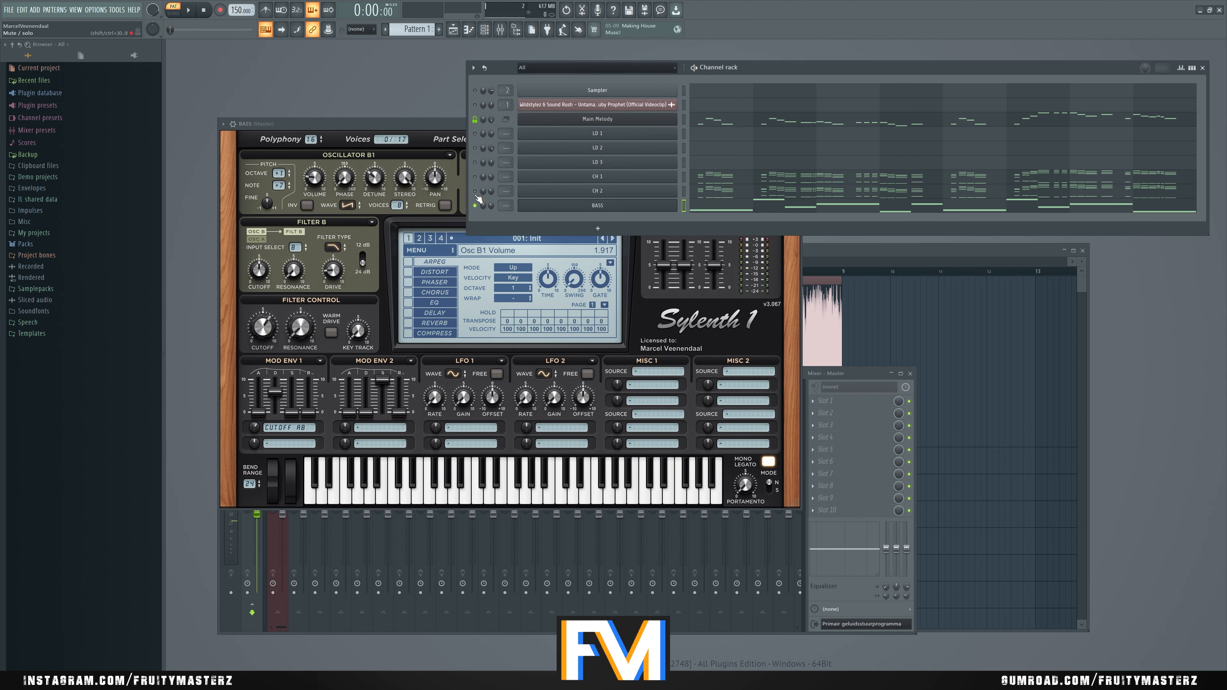
key(F12)
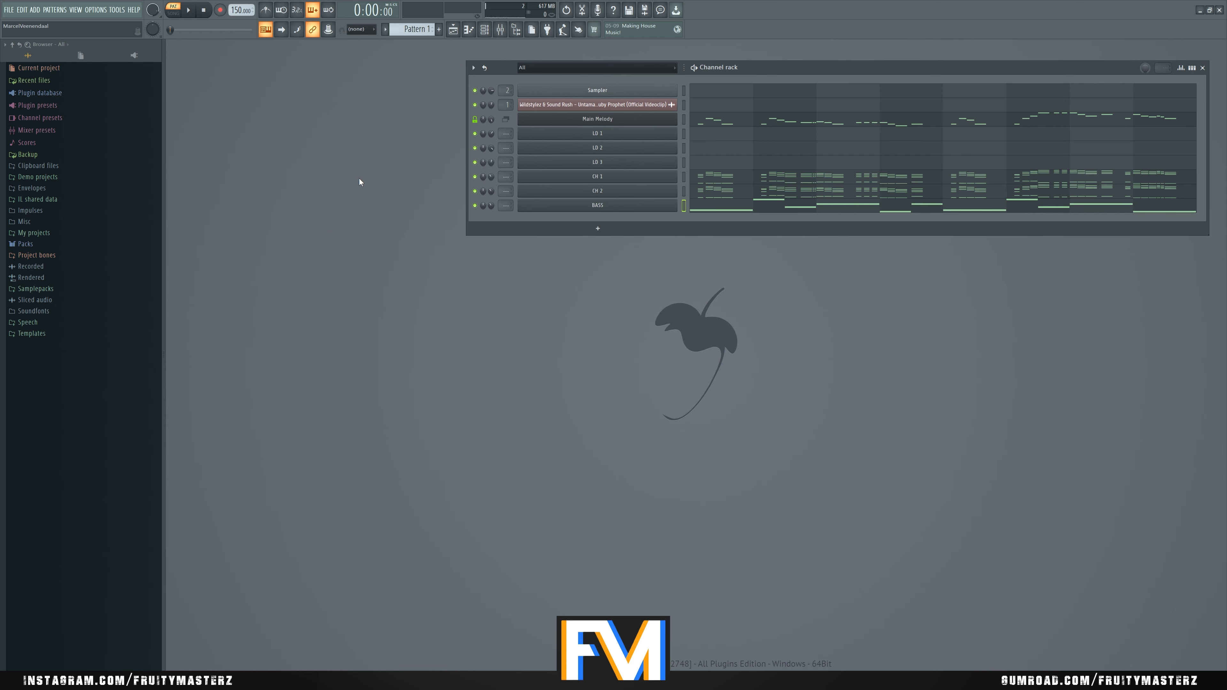
click(176, 15)
key(space)
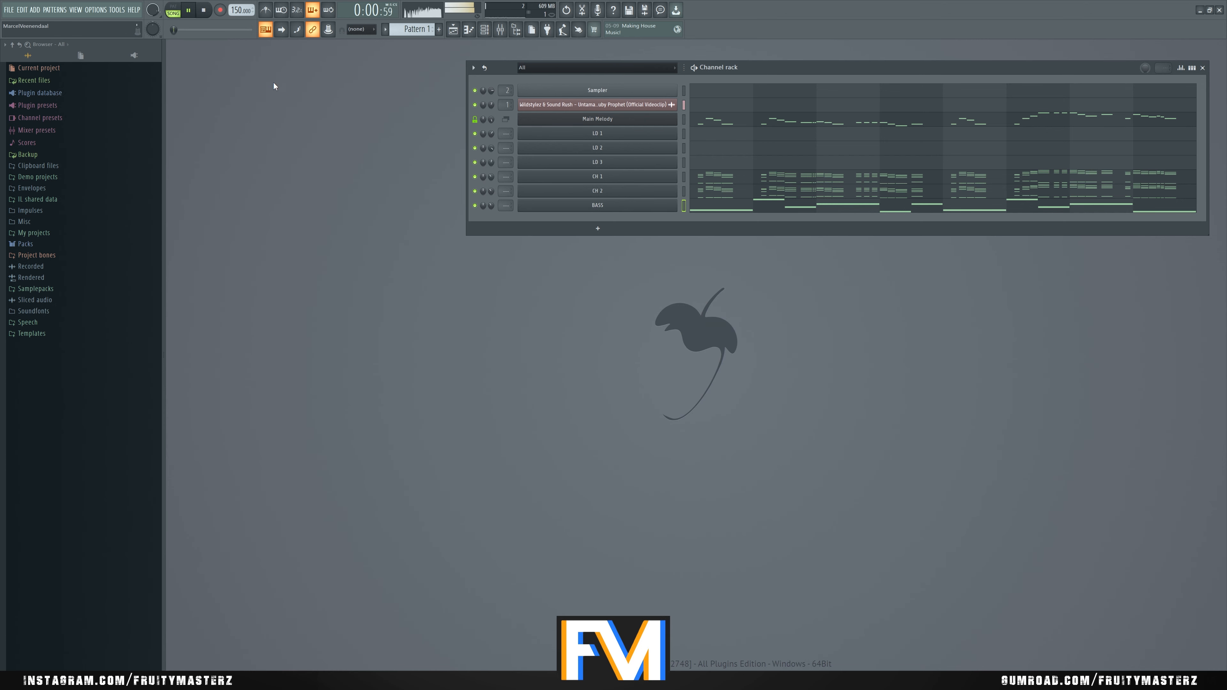
click(181, 14)
key(space)
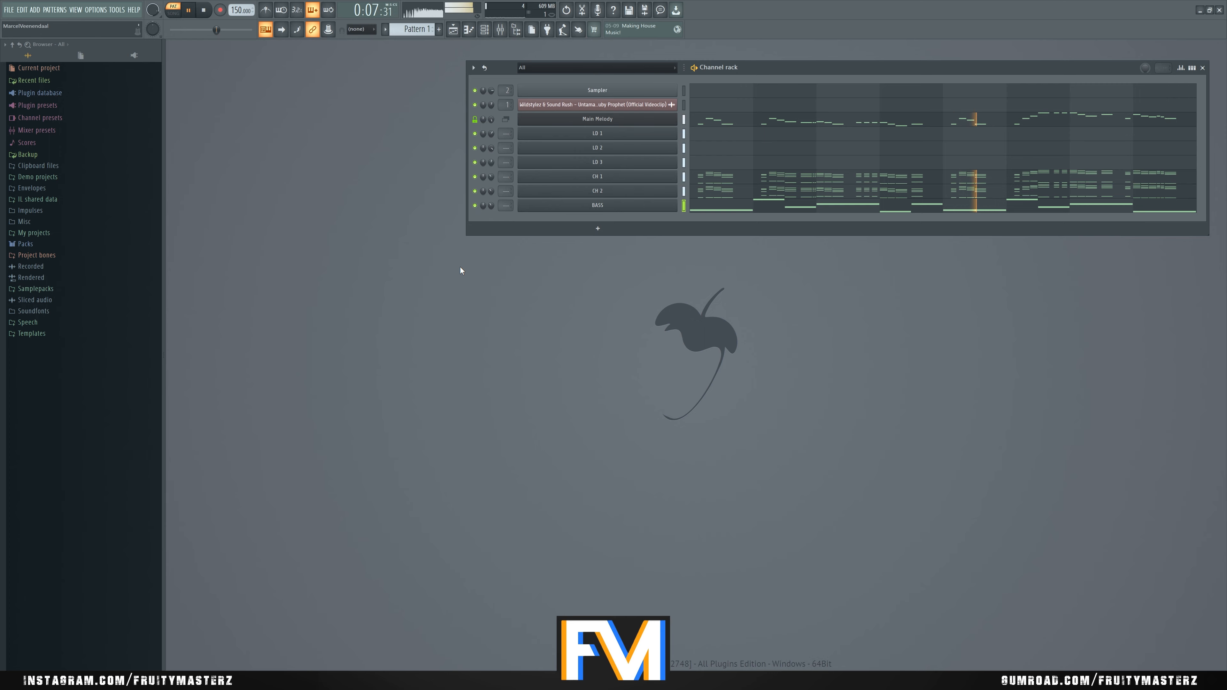
Step: Lower the BASS synth's Oscillator B1 volume to 1.333 and compare the pattern with the reference track again
click(562, 207)
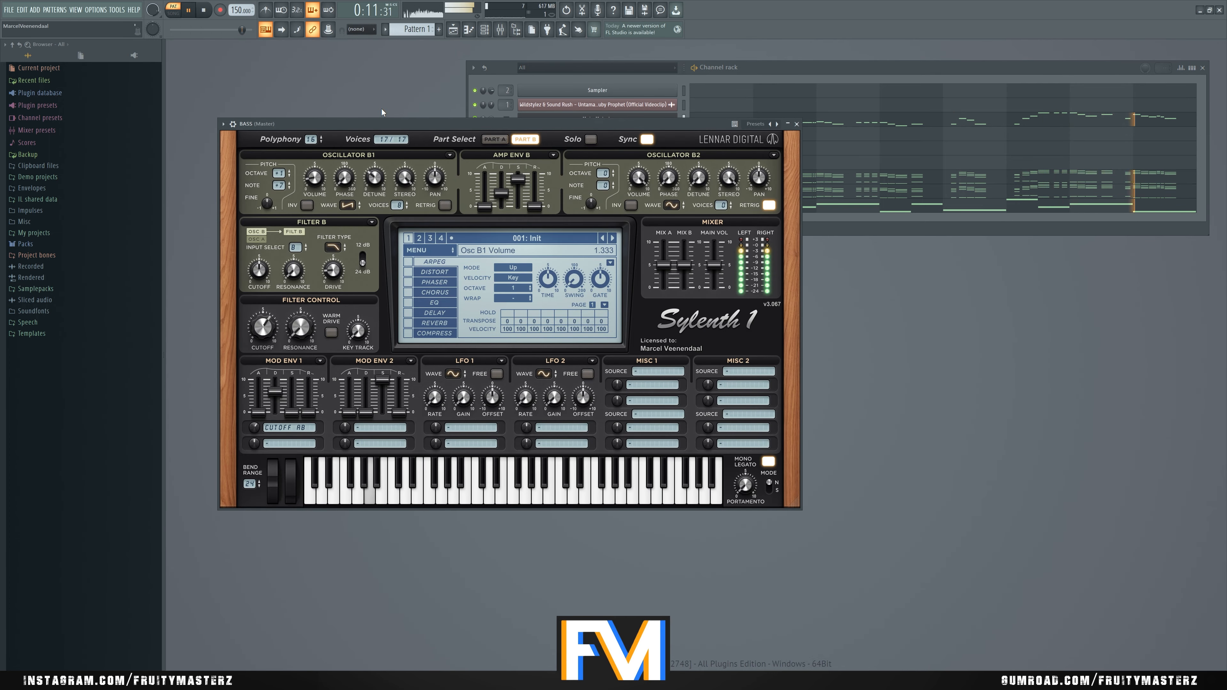
click(493, 78)
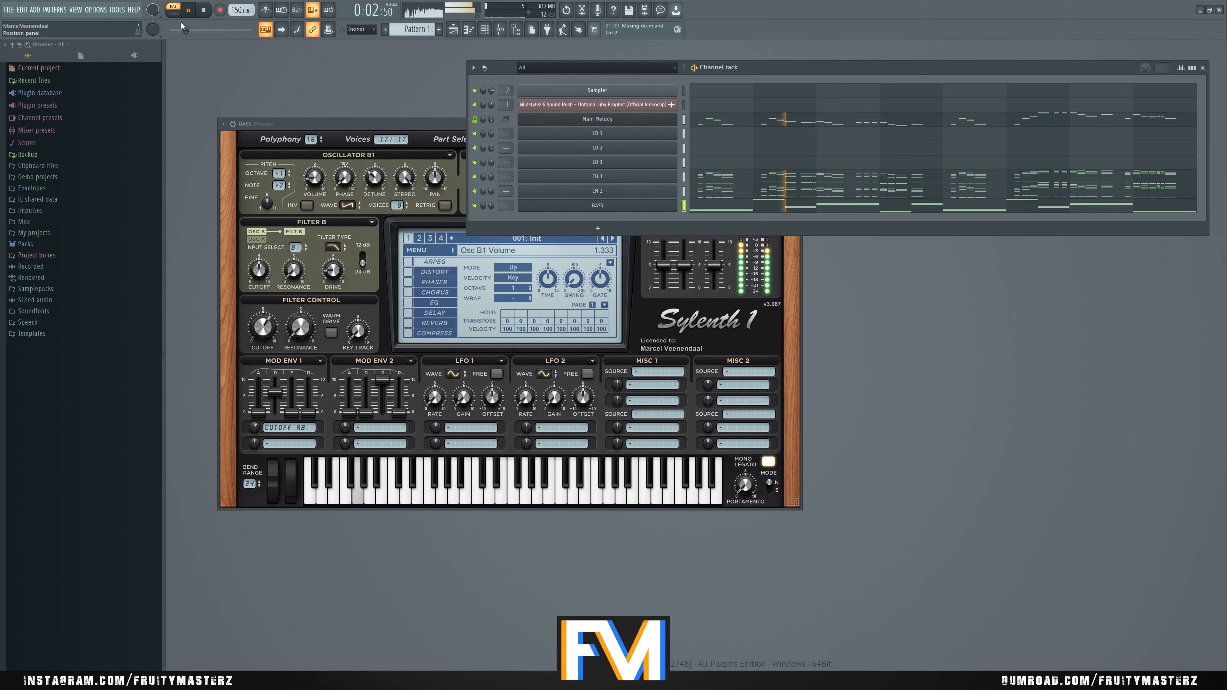
click(173, 14)
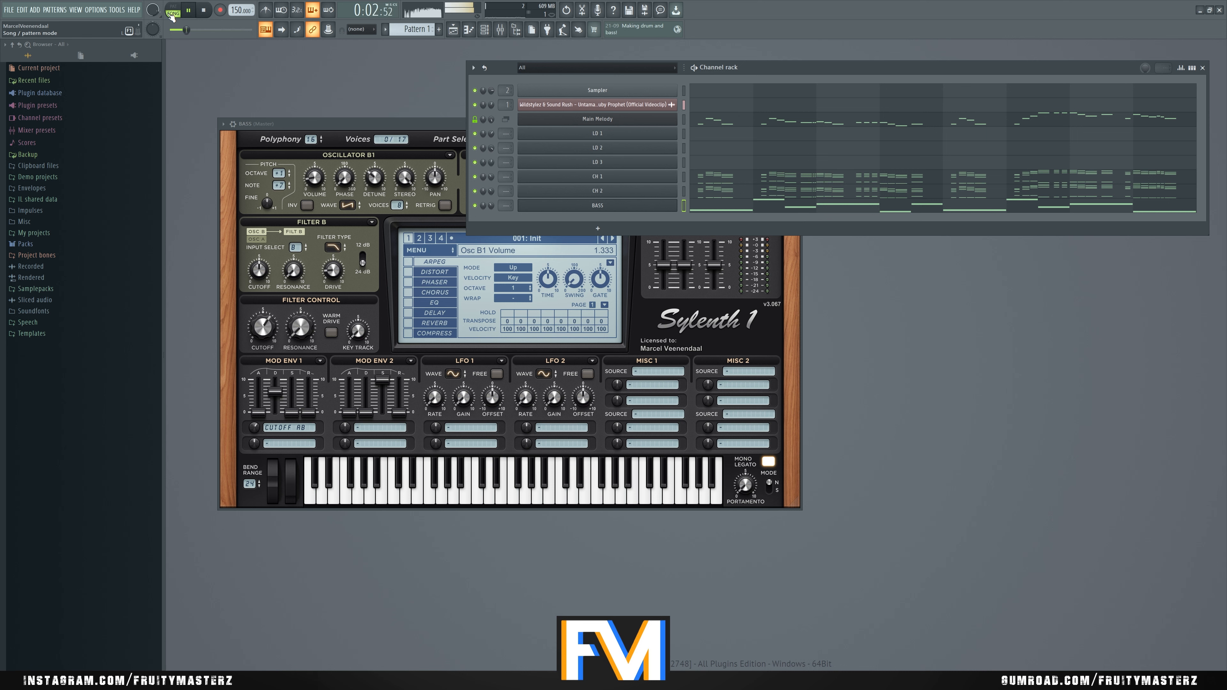
click(172, 12)
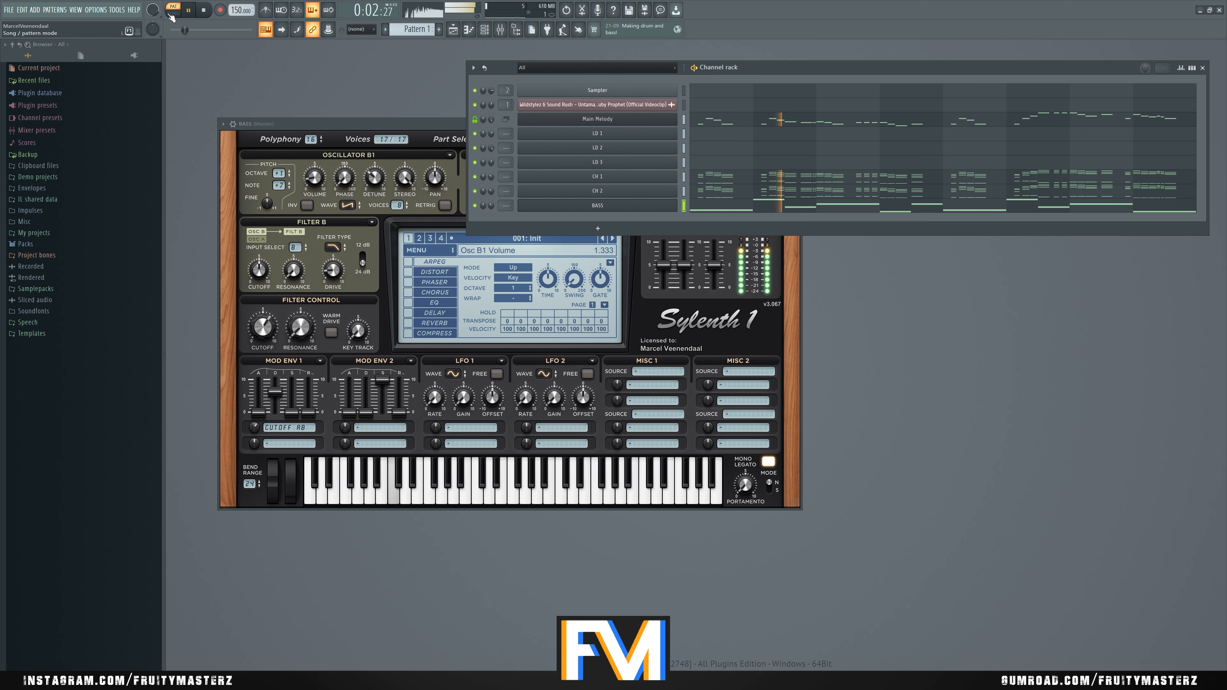
key(space)
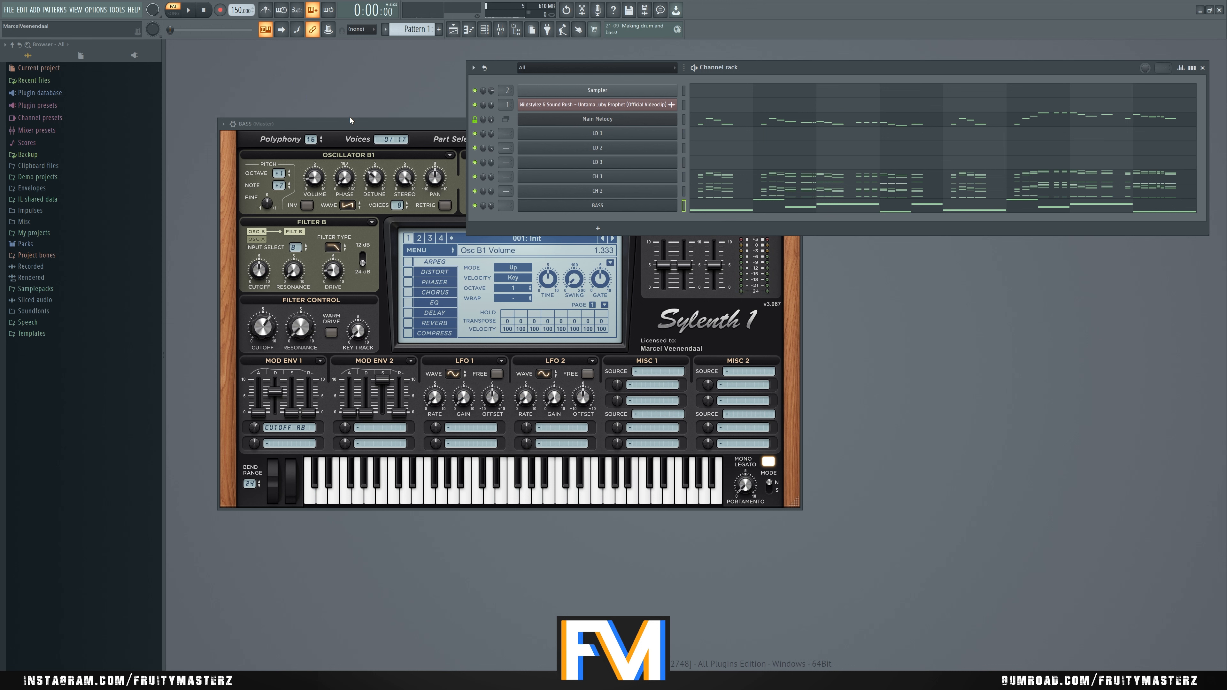
Step: In the Playlist, shift the clips to bar 9, extend the reference clip back to bar 1, and play the added section
click(75, 10)
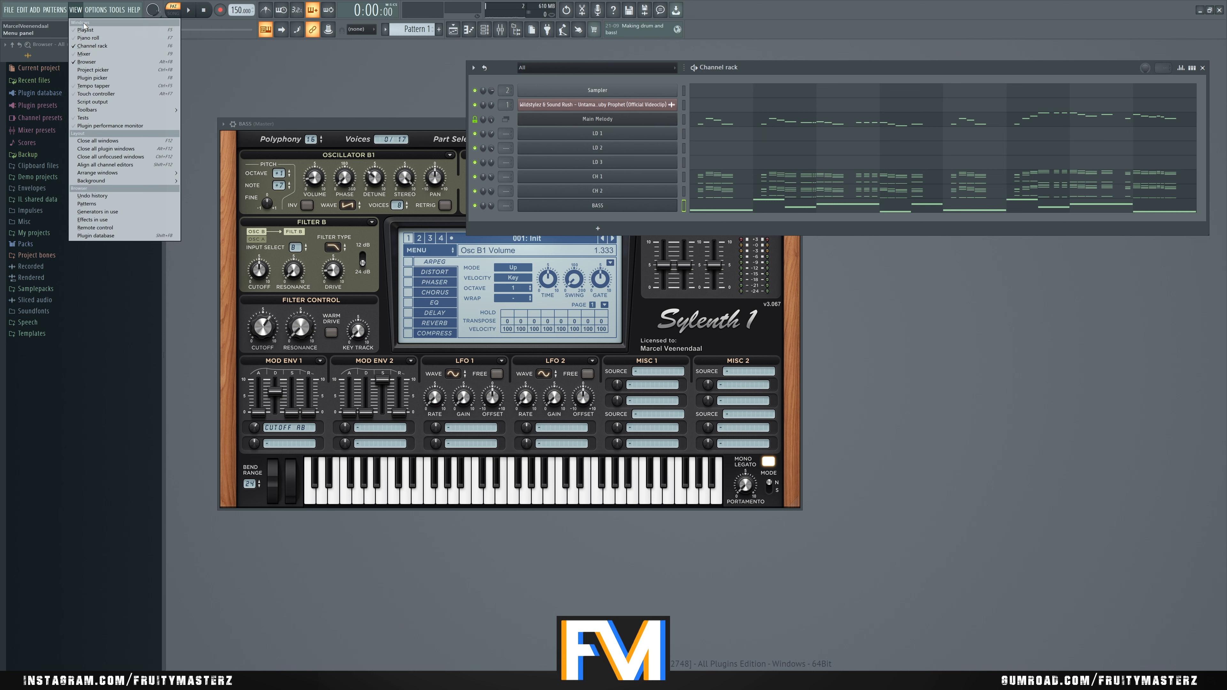
click(87, 30)
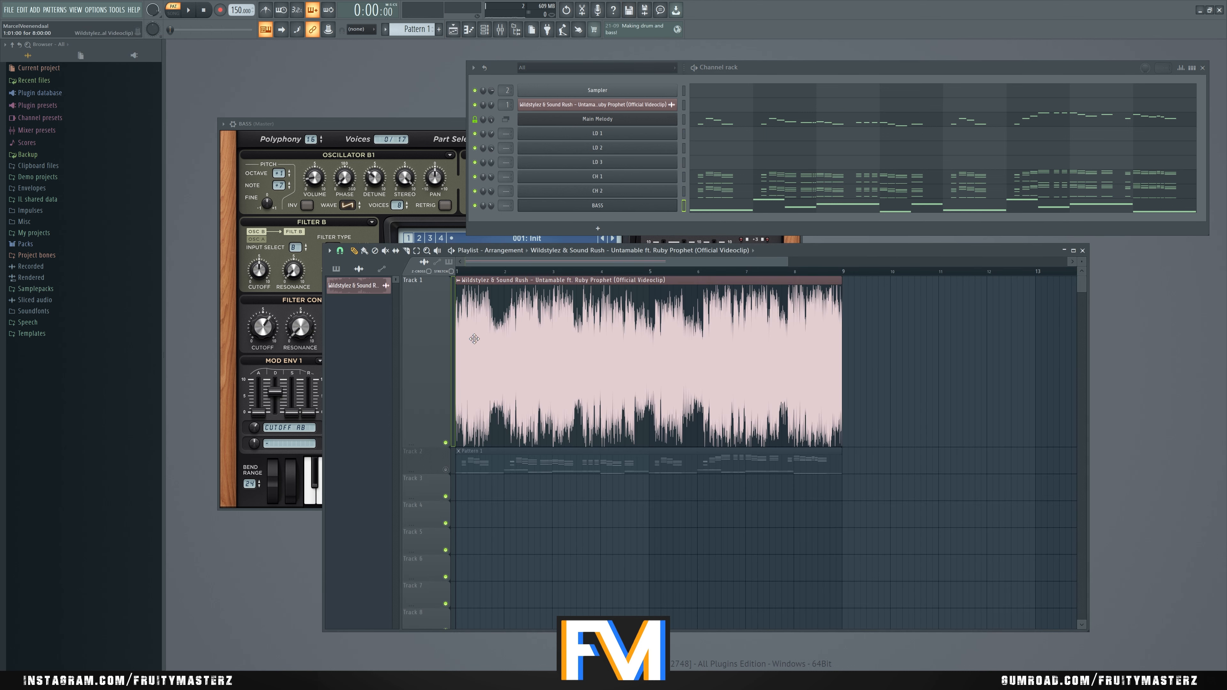
key(ctrl+a)
mouse_move(474, 339)
mouse_down()
mouse_move(866, 370)
mouse_move(460, 354)
mouse_up()
click(844, 355)
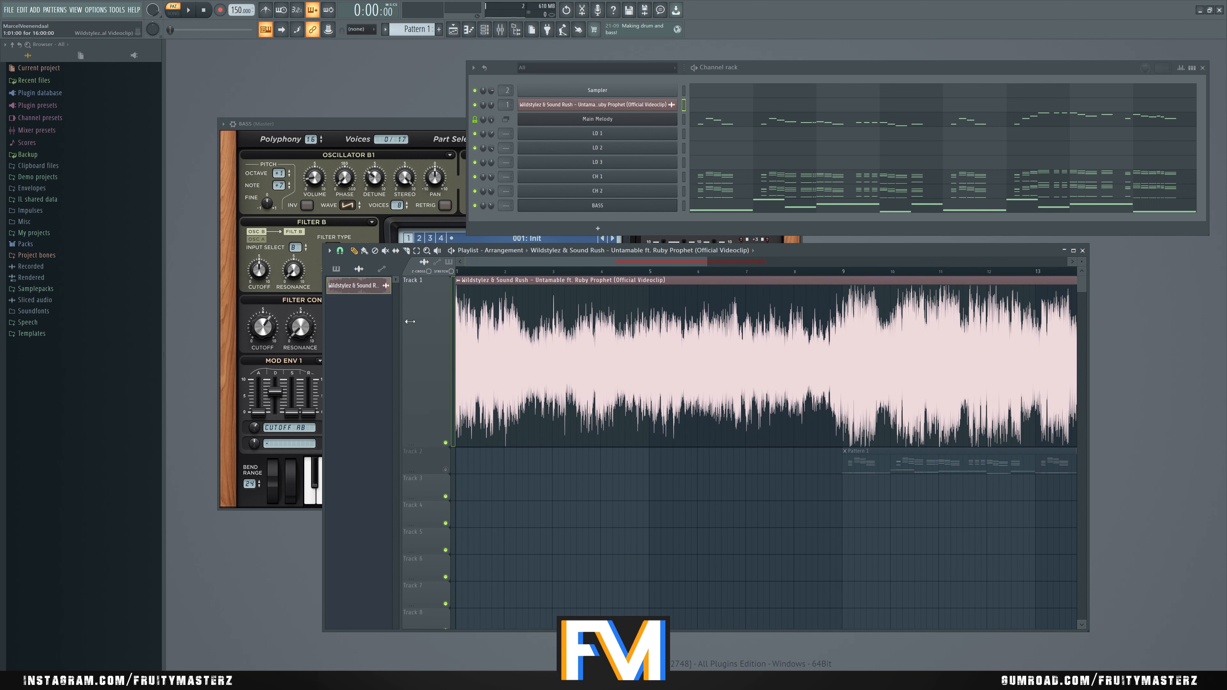
scroll(613, 296, down, 3)
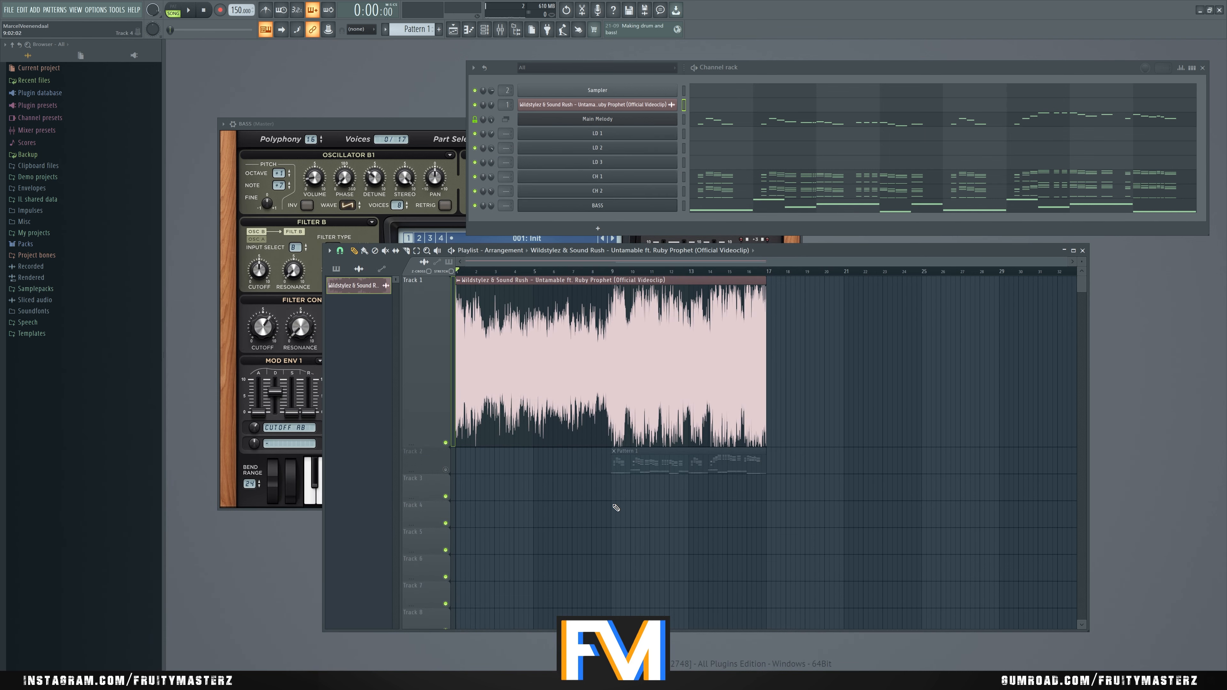
key(space)
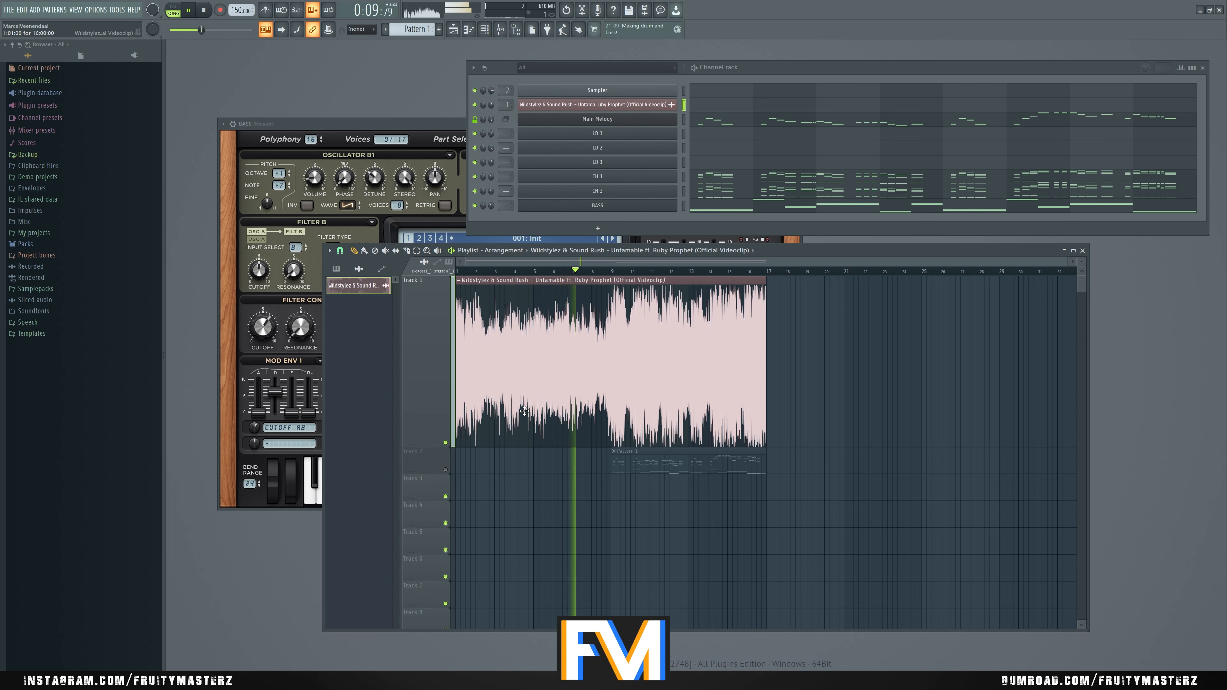
key(space)
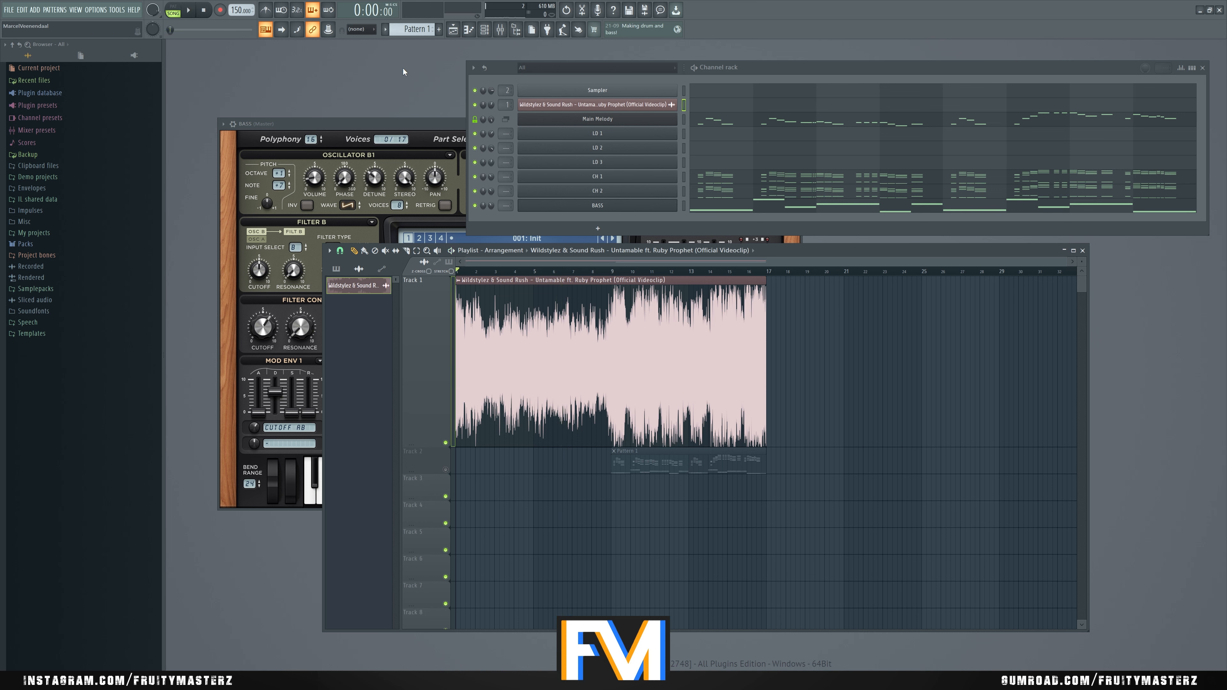
Step: Create Pattern 2 and add a new Sylenth1 channel to it
click(439, 29)
click(605, 225)
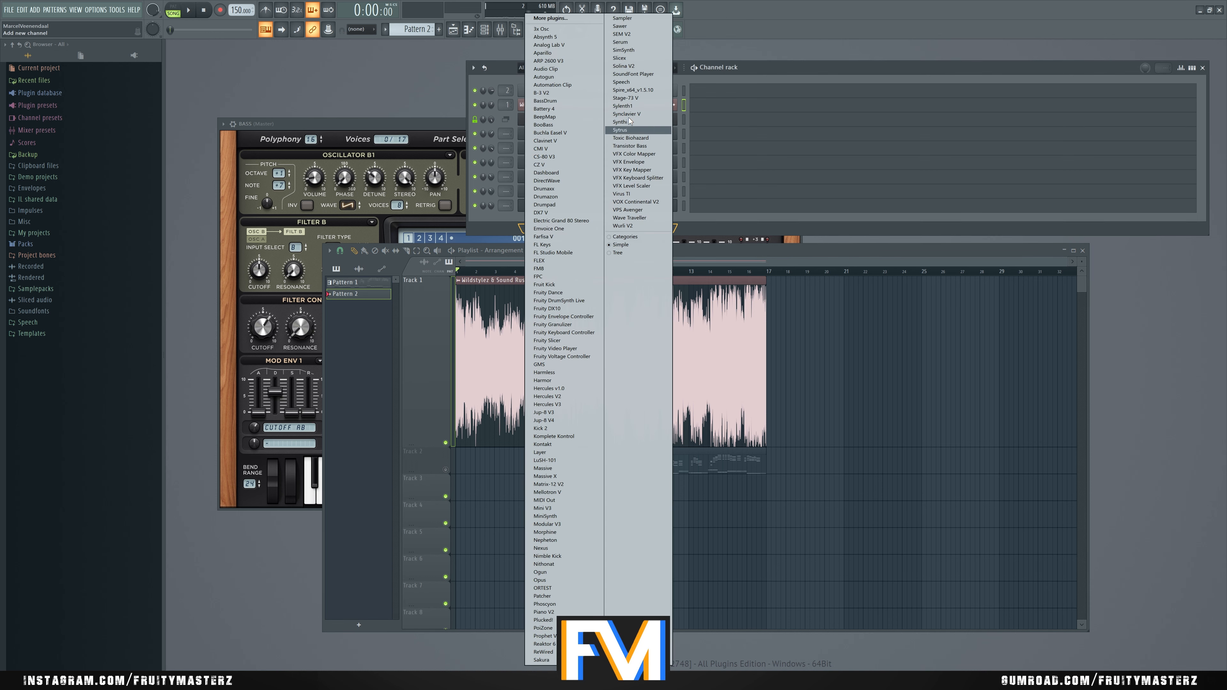
click(638, 109)
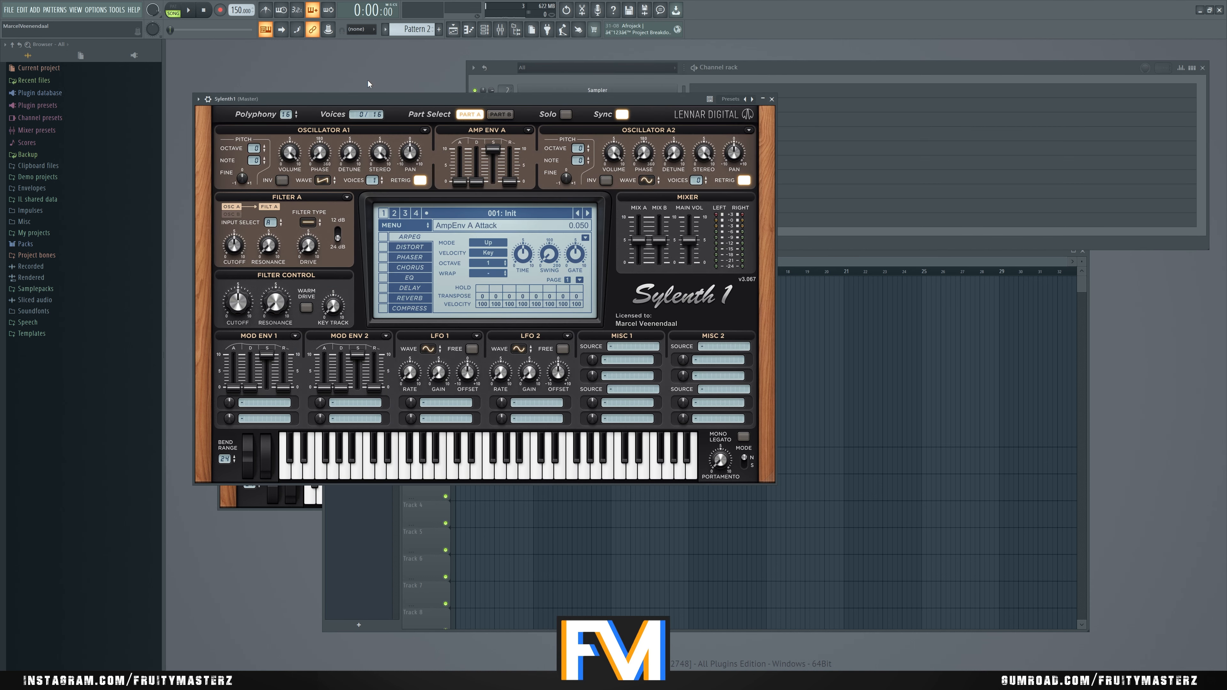
Step: Draw a D#4 note at the start of the new Sylenth1 channel's piano roll
key(F6)
click(712, 224)
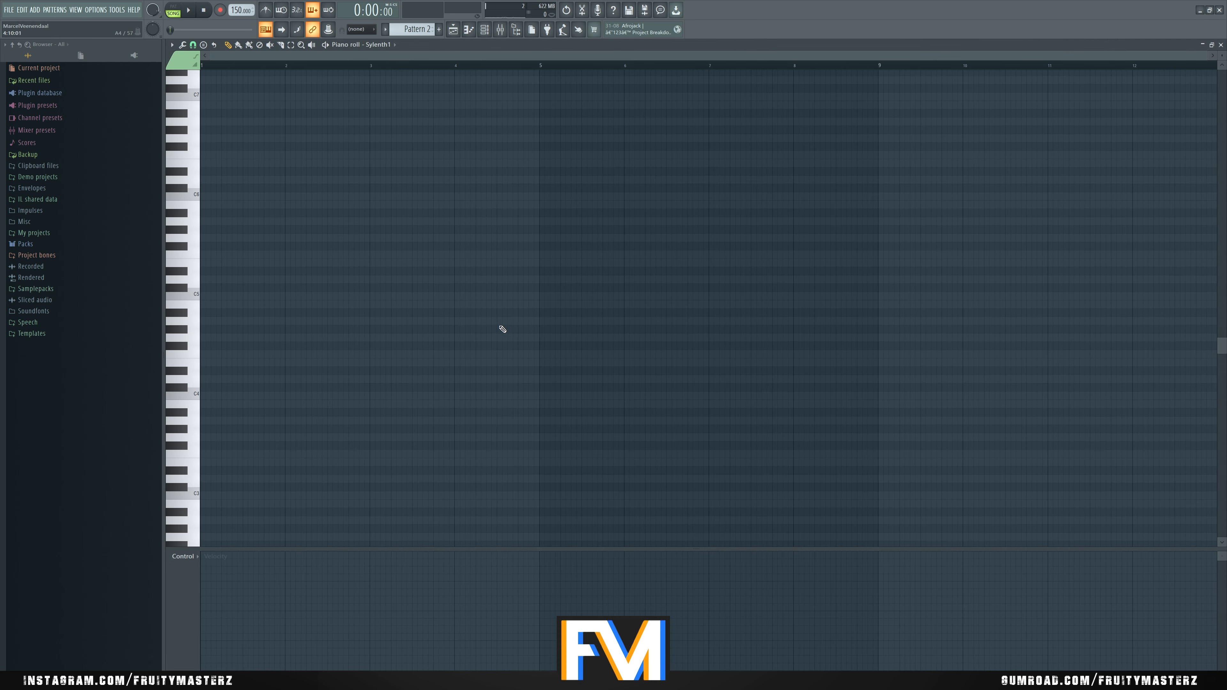
click(204, 371)
click(1222, 45)
Step: Place Pattern 2 on Track 3 of the Playlist at bar 1 and start song playback
key(F5)
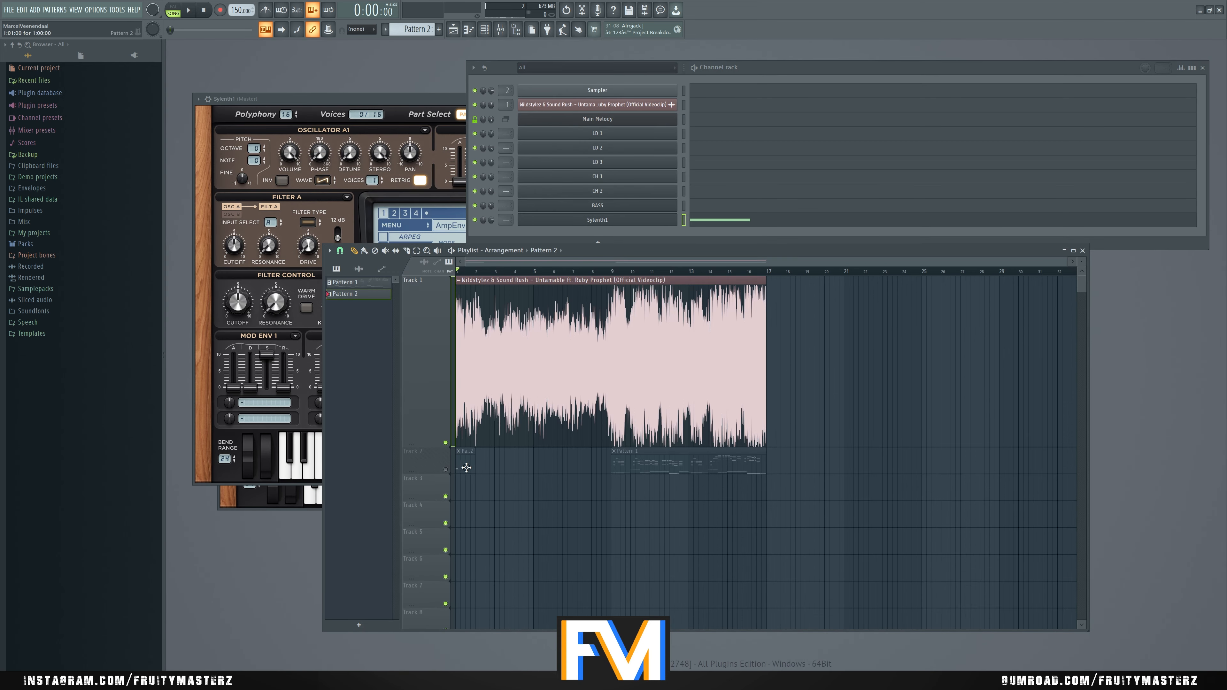
drag(466, 467, 457, 493)
key(space)
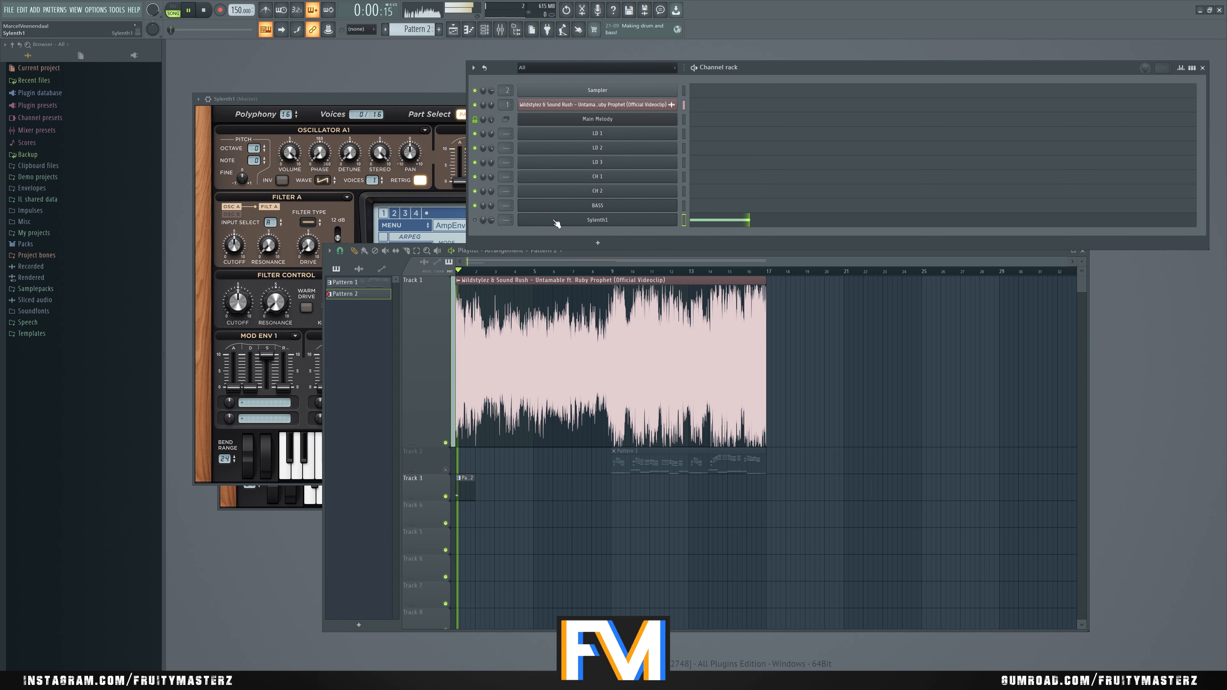
Step: In the Sylenth1 channel's piano roll, replace the D#4 note with an F6, A6 and C7 chord at the start of bar 1
click(712, 221)
key(space)
key(space)
key(space)
scroll(212, 194, up, 5)
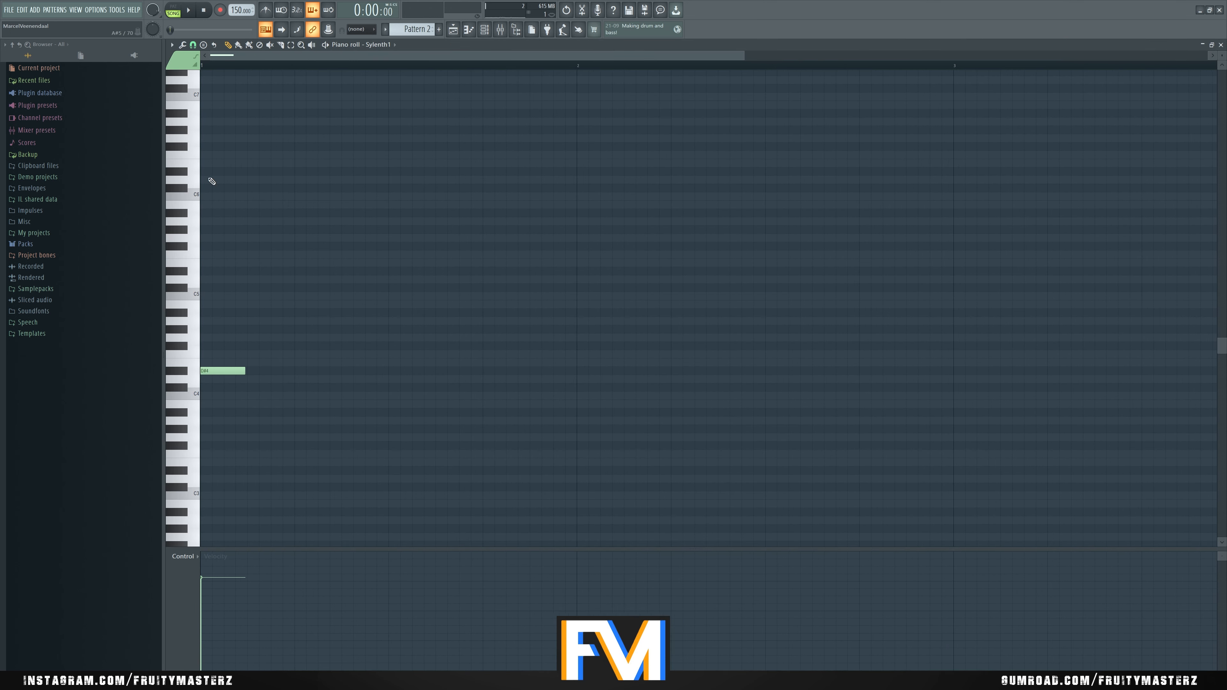
key(space)
key(space)
mouse_move(282, 142)
mouse_down()
mouse_move(202, 117)
mouse_move(183, 174)
mouse_up()
scroll(244, 135, up, 3)
right_click(223, 446)
key(space)
key(space)
click(215, 230)
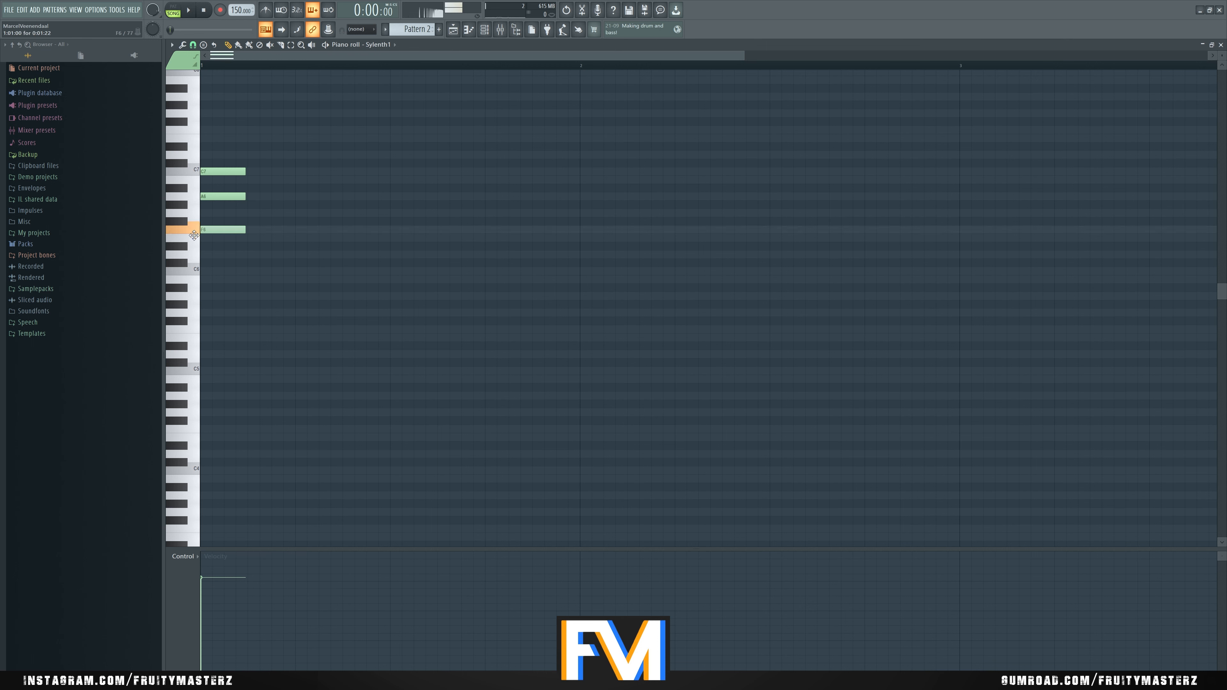
Step: Add three more A6 notes in a row after the opening chord, playing the song to compare with the reference
key(space)
key(space)
click(261, 196)
right_click(261, 196)
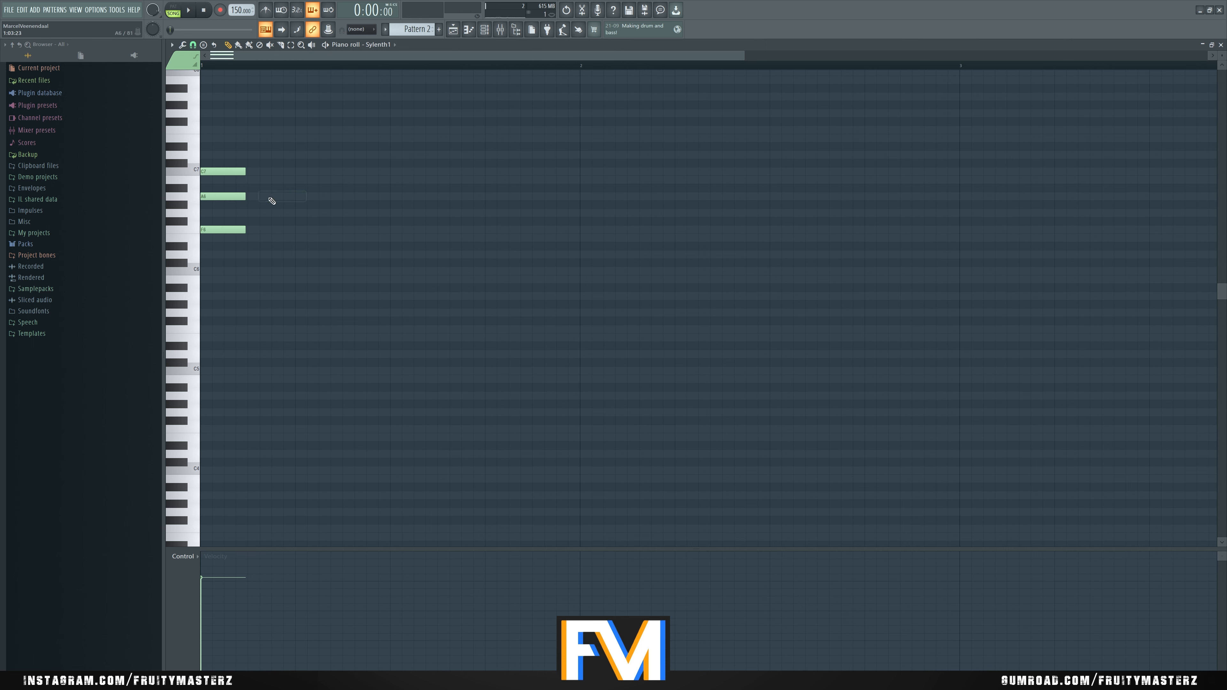
click(259, 198)
key(space)
key(space)
key(space)
key(space)
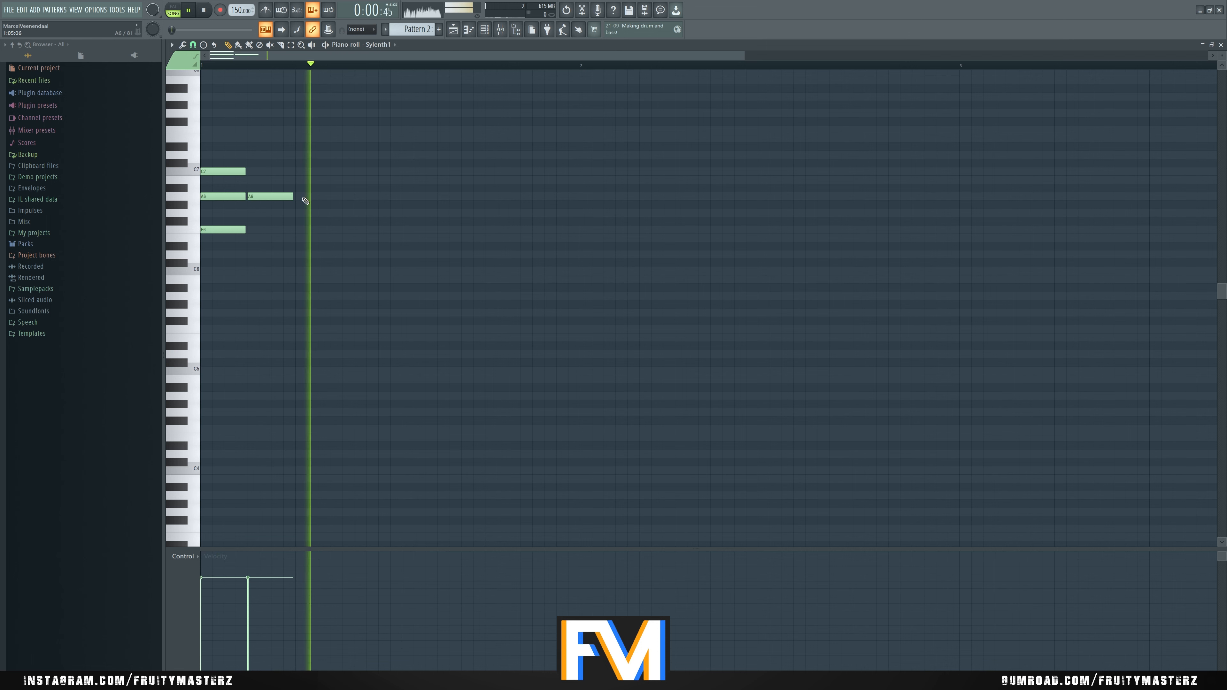
key(space)
click(299, 172)
key(space)
right_click(316, 173)
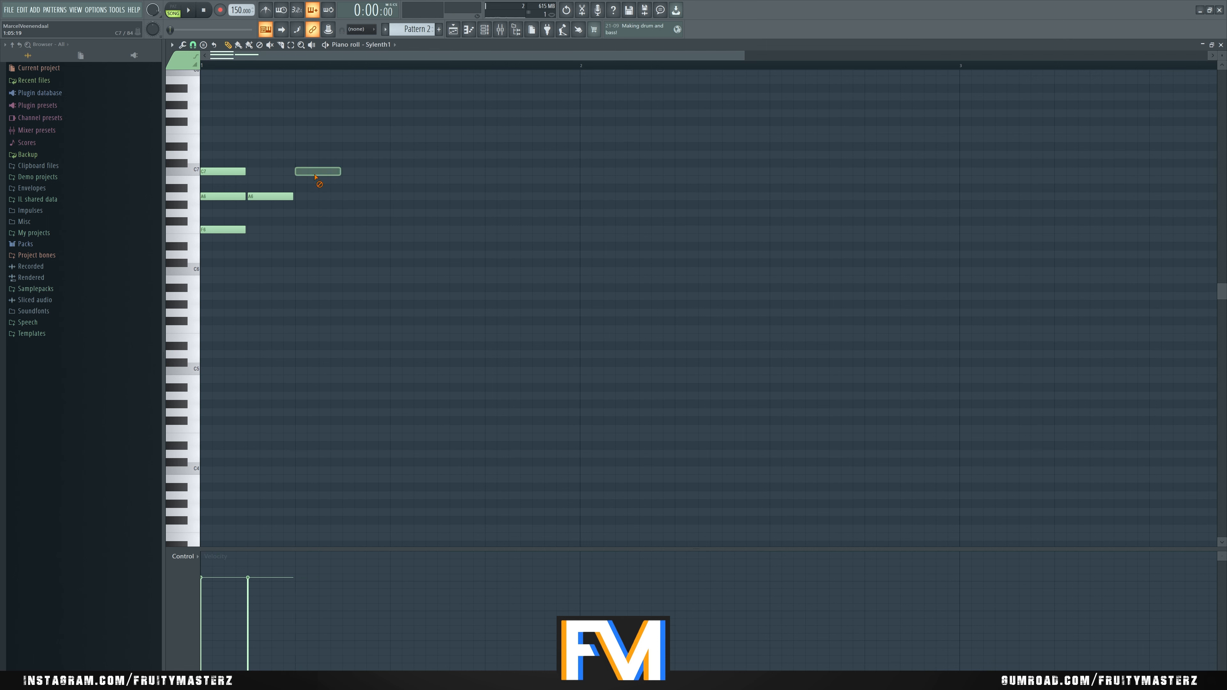
key(space)
click(310, 197)
key(space)
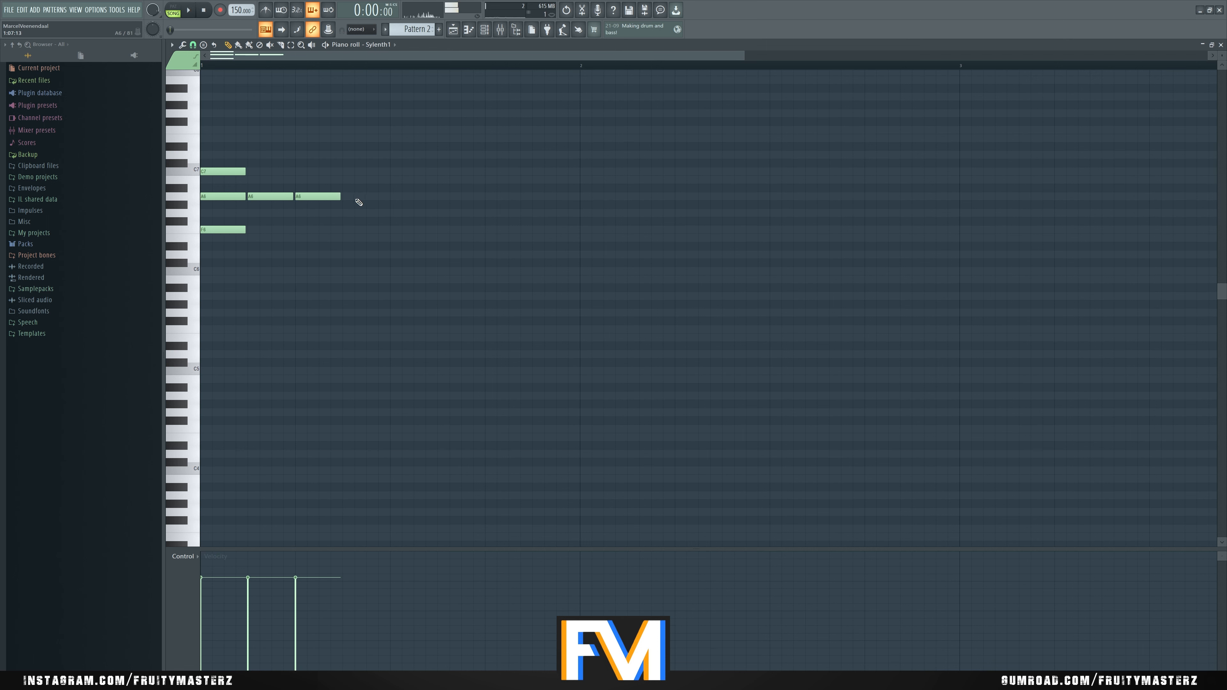
click(346, 197)
key(space)
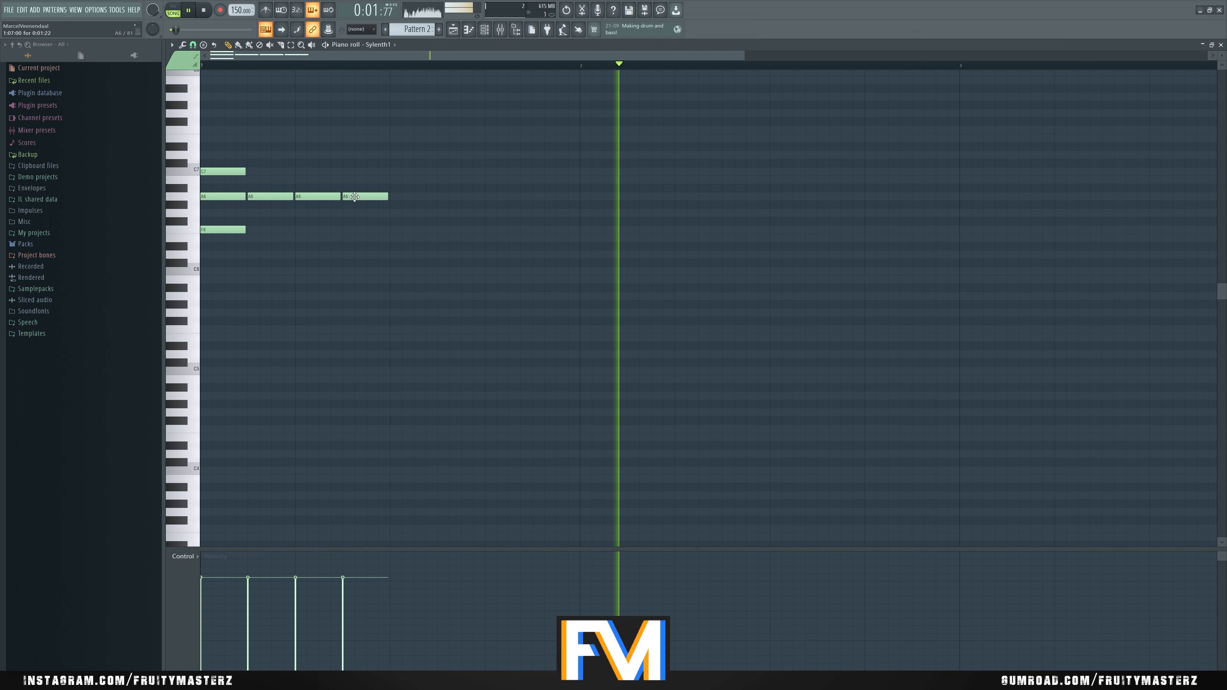
key(space)
key(space)
key(space)
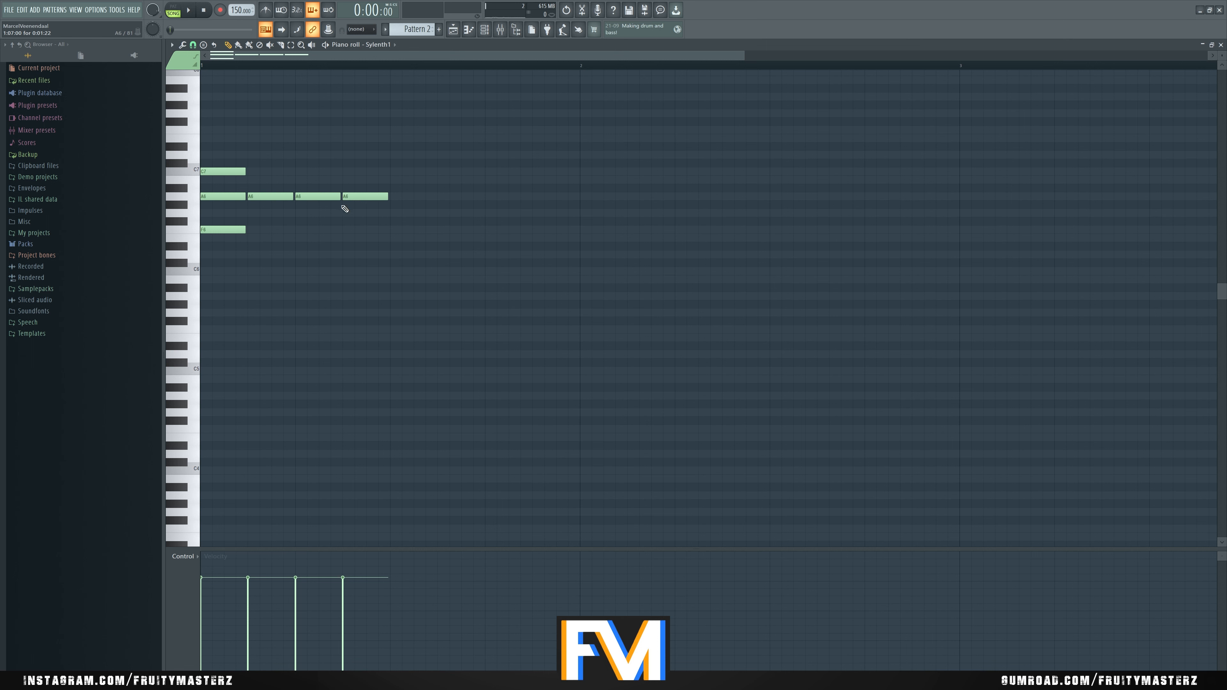
Step: Add an F6 note beneath each of the three repeated A6 notes and listen to the result
click(271, 229)
click(319, 230)
drag(319, 229, 310, 229)
click(362, 229)
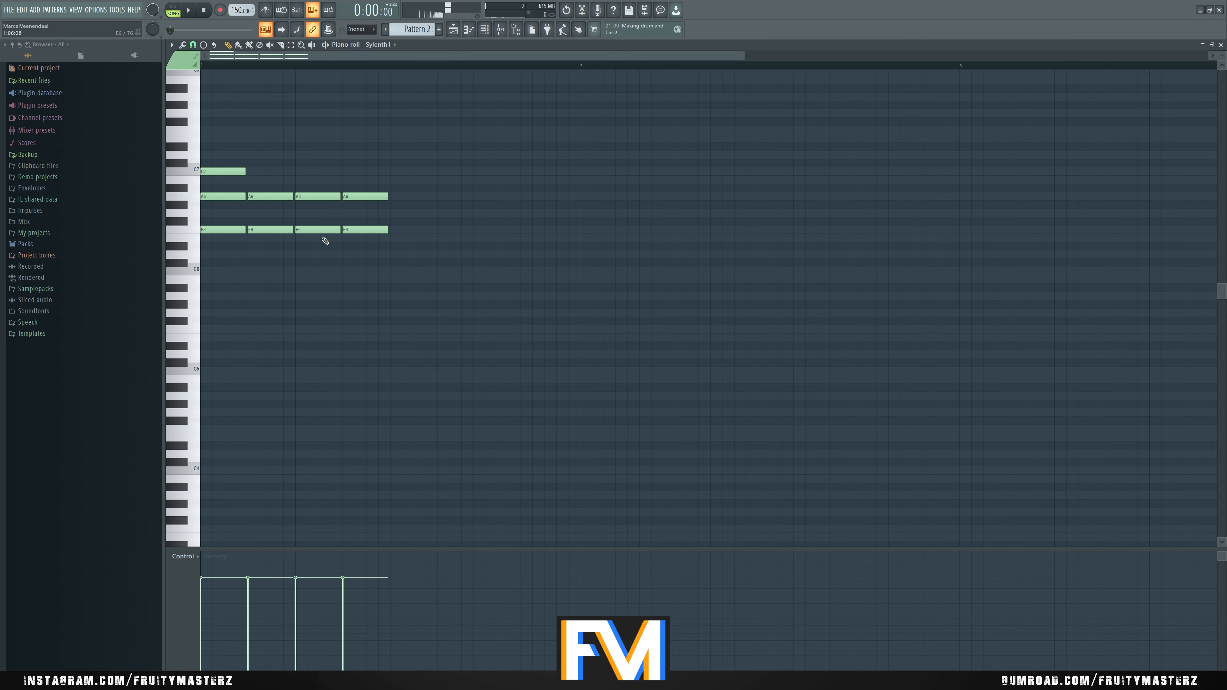
key(space)
key(space)
Step: Copy the half-bar phrase to the second half of bar 1 and add an E7 note above the copied C7
key(ctrl+a)
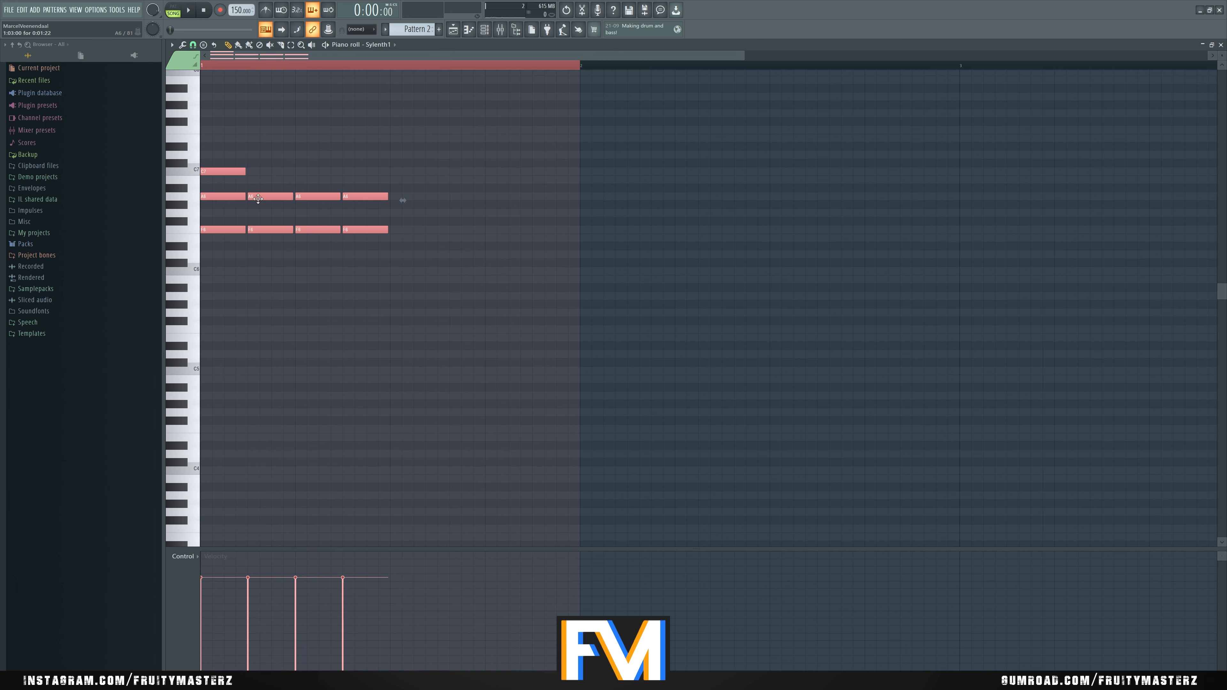
drag(223, 196, 422, 184)
key(space)
key(space)
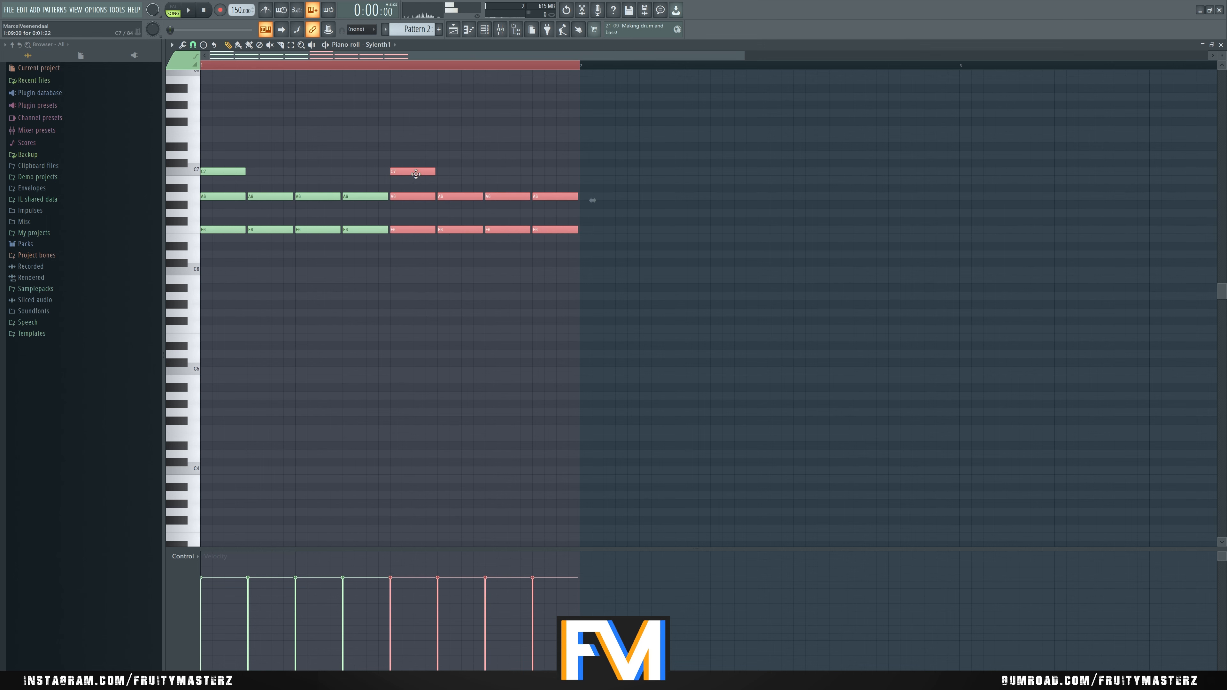
ctrl+click(407, 150)
key(space)
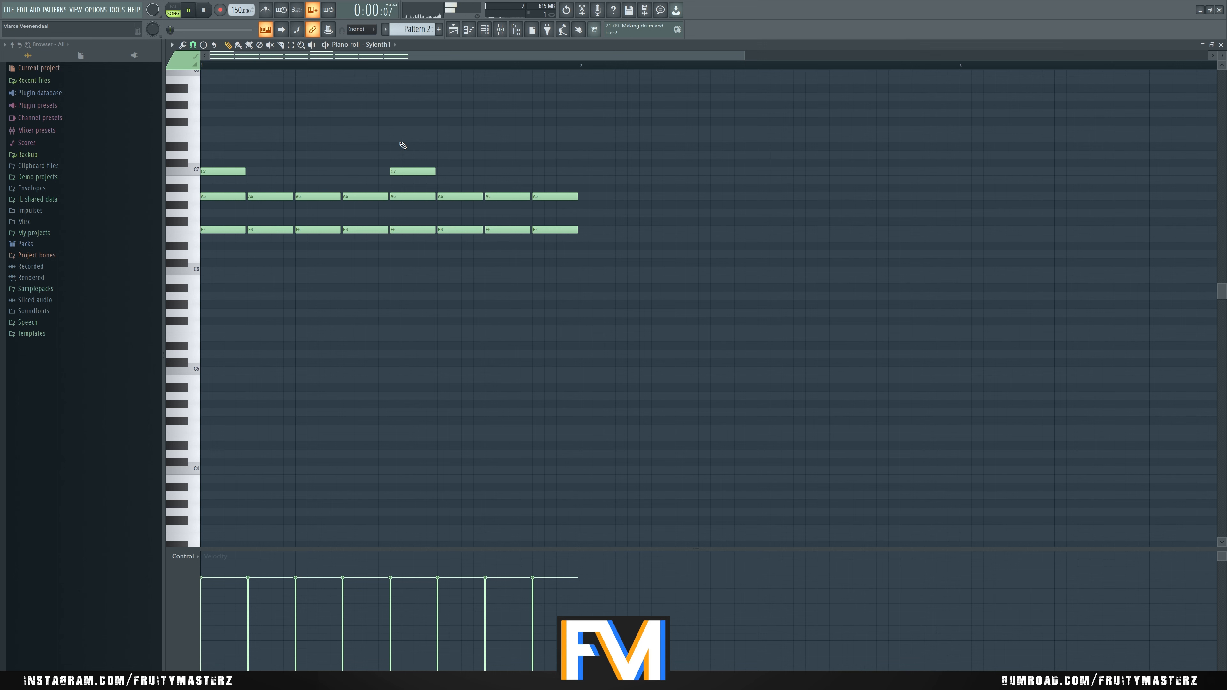
key(space)
drag(402, 147, 397, 139)
key(space)
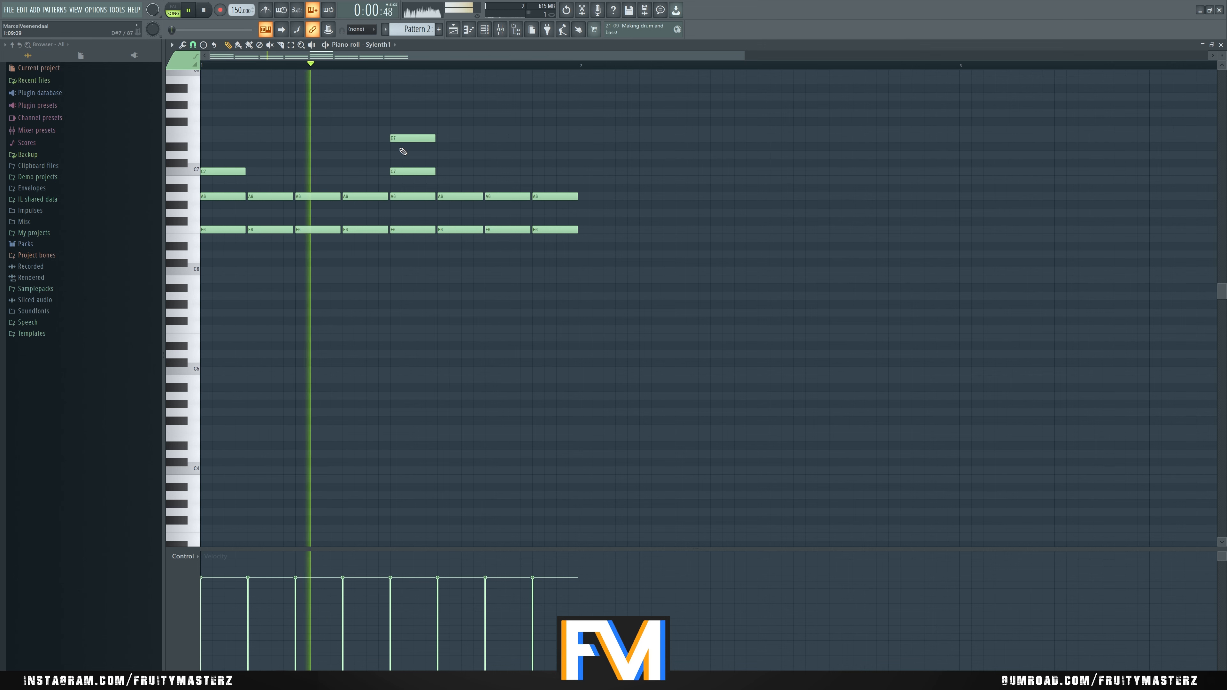
Step: Add a G6, B6 and D7 chord at the start of bar 2, play it, and close the piano roll
scroll(355, 153, down, 3)
key(space)
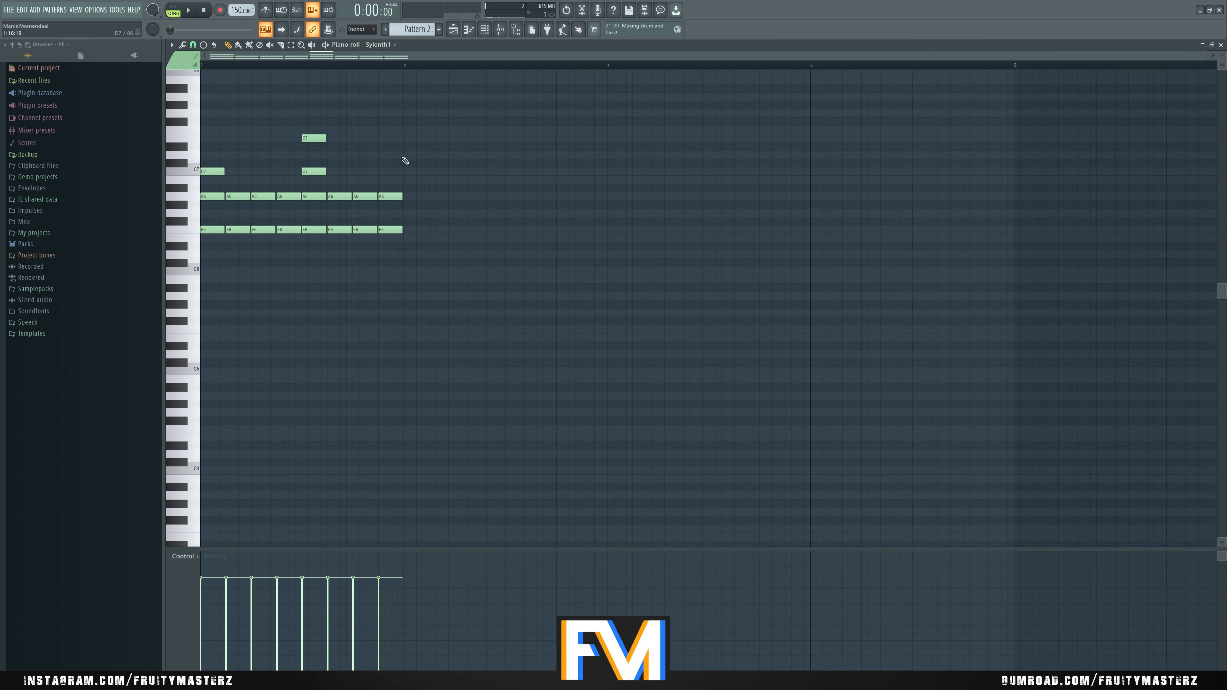
click(406, 154)
click(406, 180)
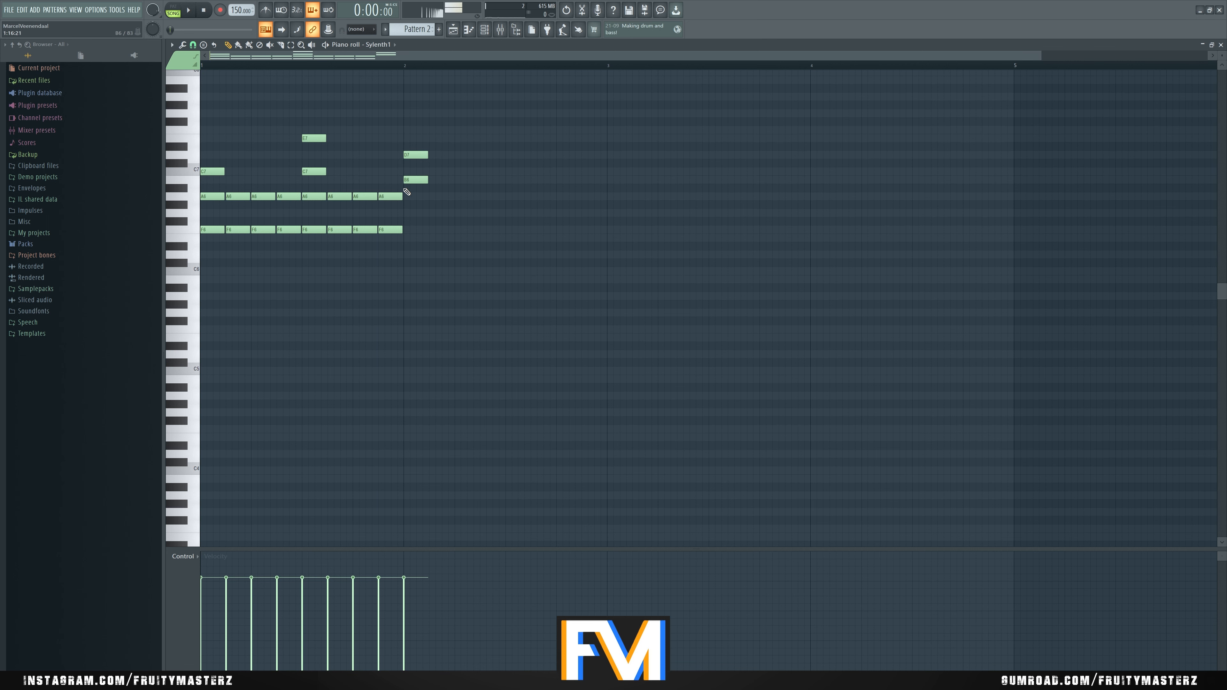
click(405, 214)
key(space)
drag(438, 239, 419, 145)
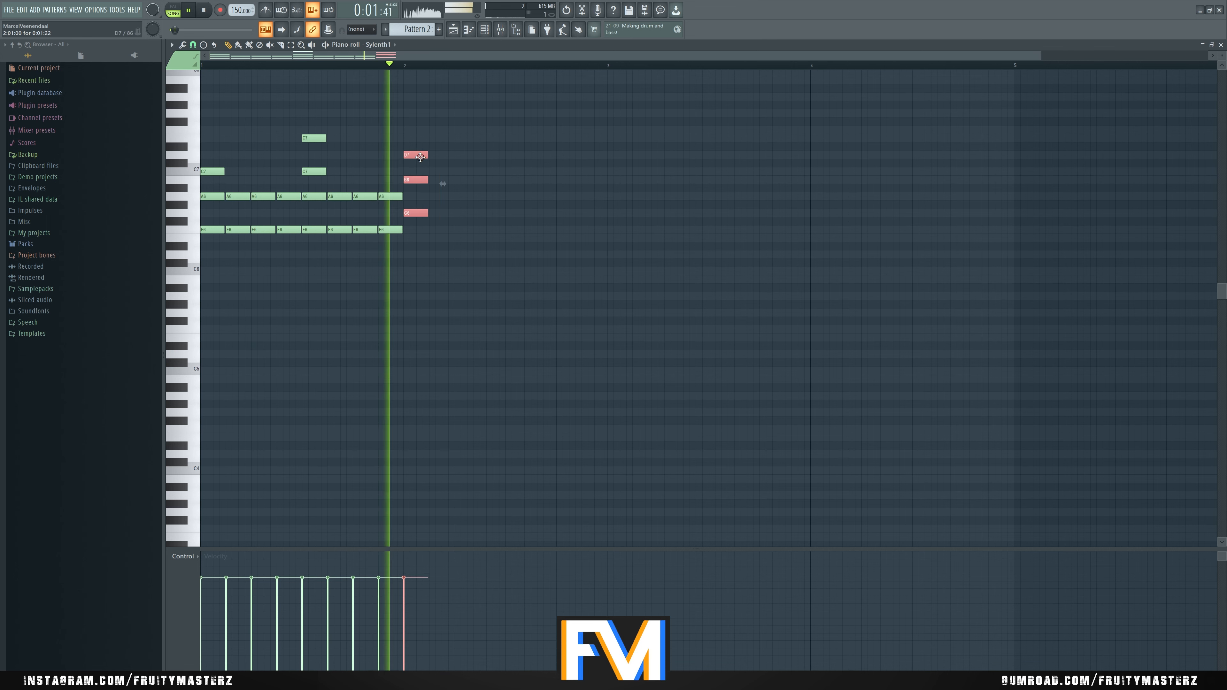
scroll(421, 157, down, 1)
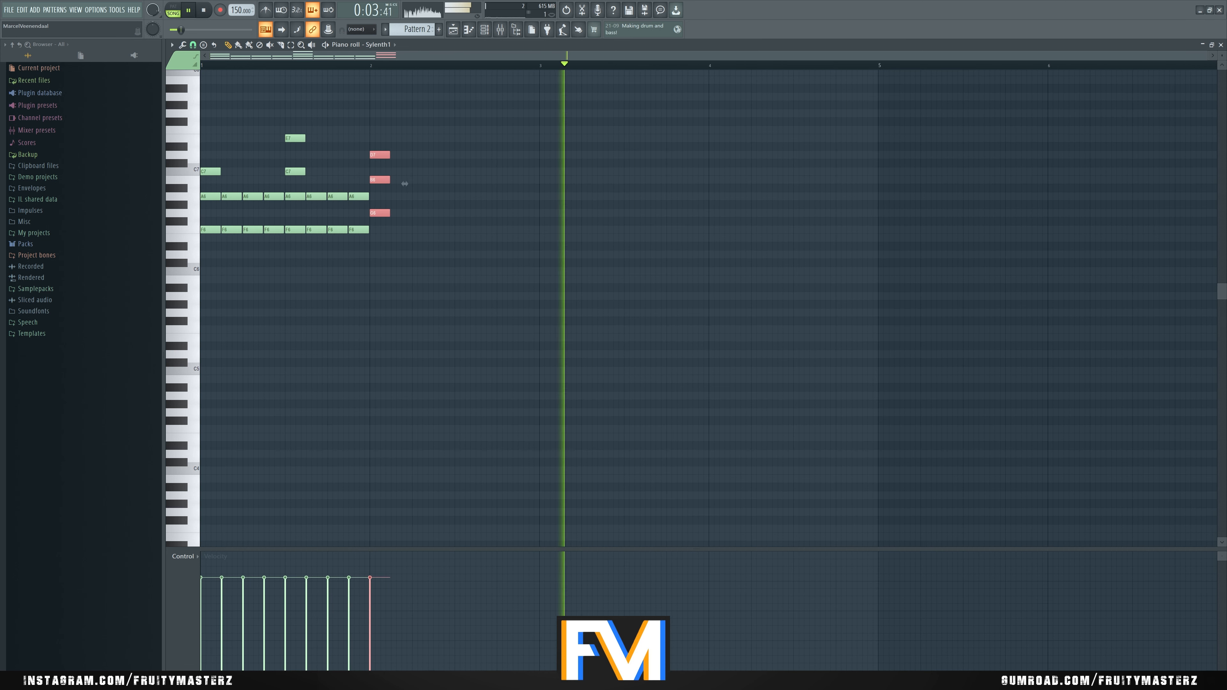
click(1222, 44)
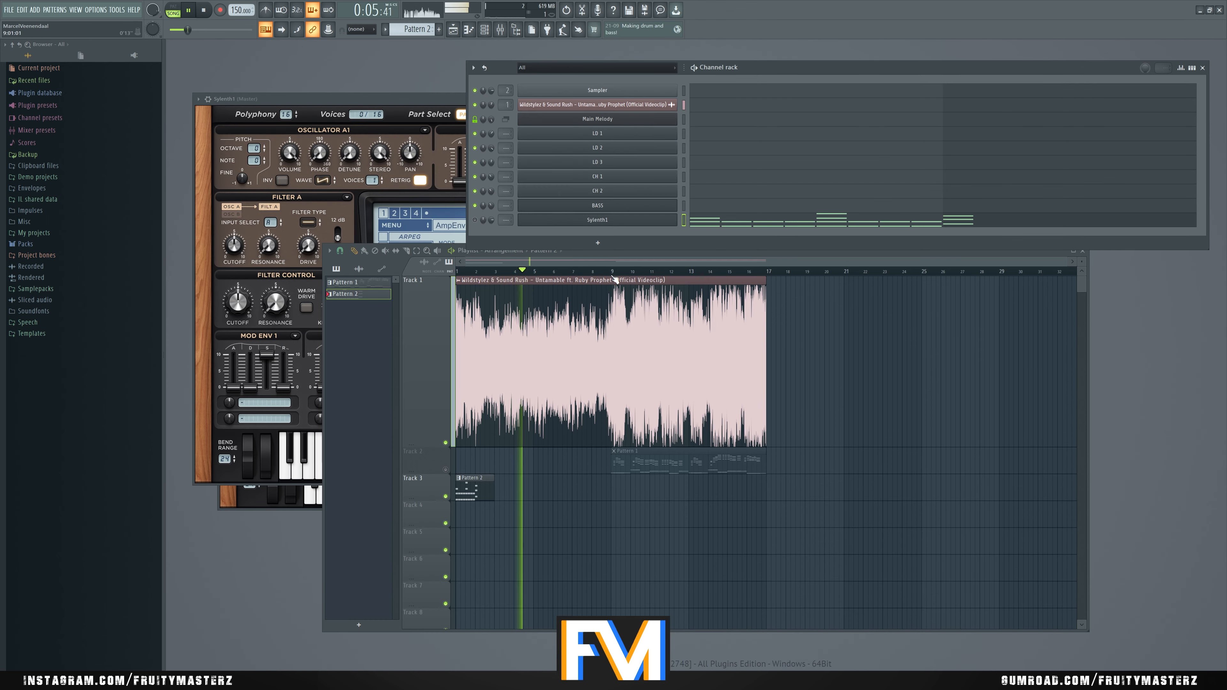
Step: Cut all the Sylenth1 notes from Pattern 2 and play the reference section again
key(space)
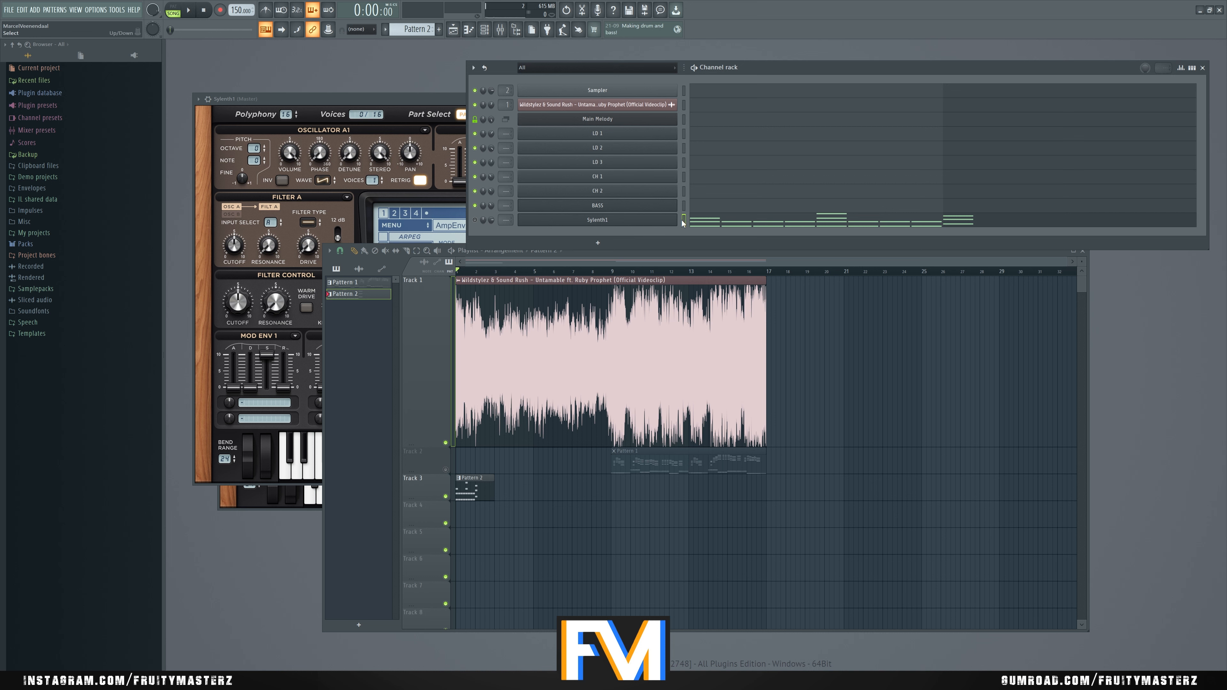
key(ctrl+x)
key(space)
key(space)
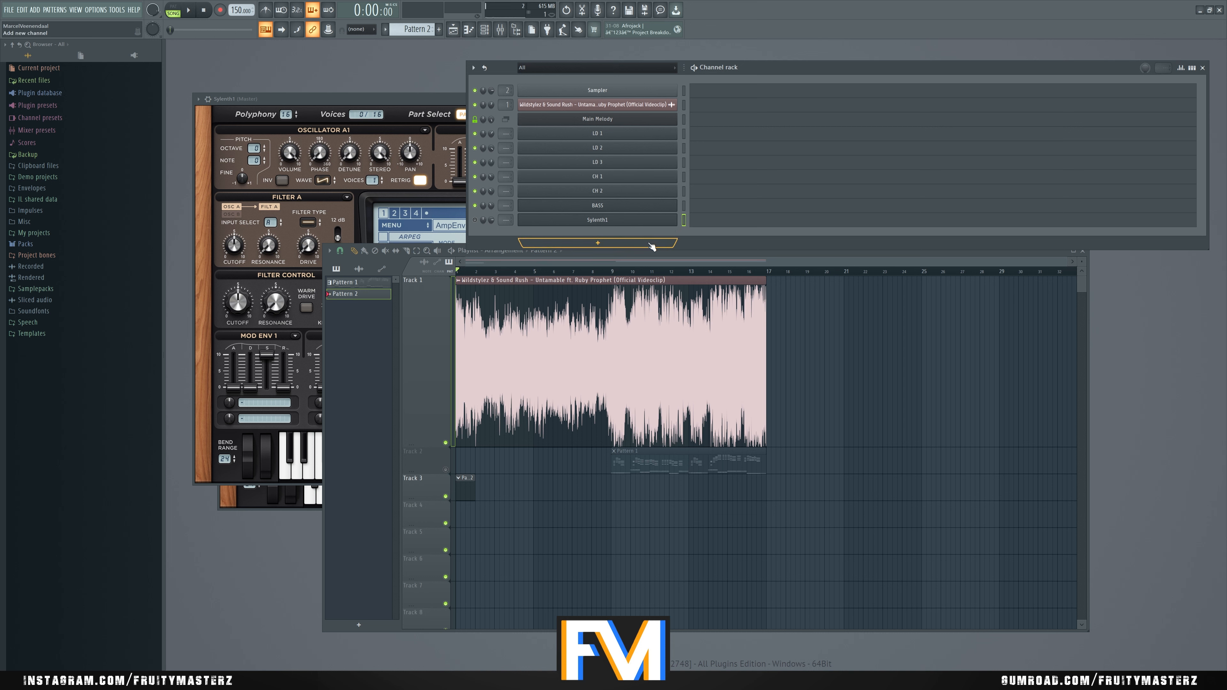
key(space)
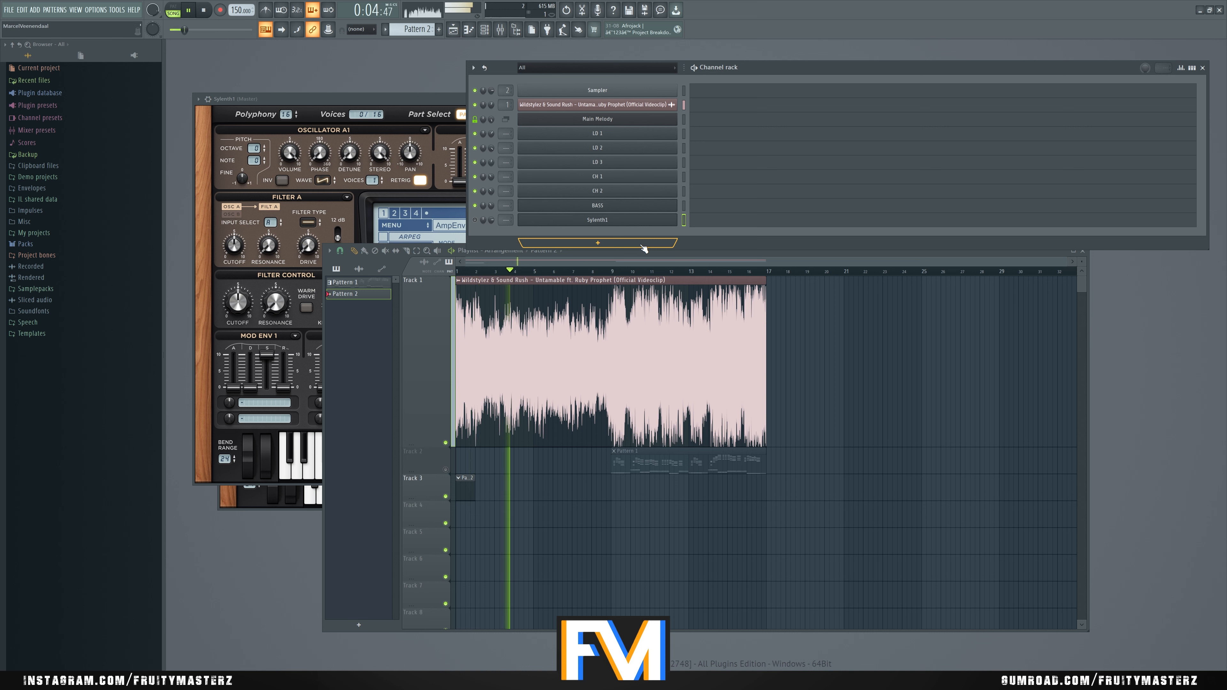
key(space)
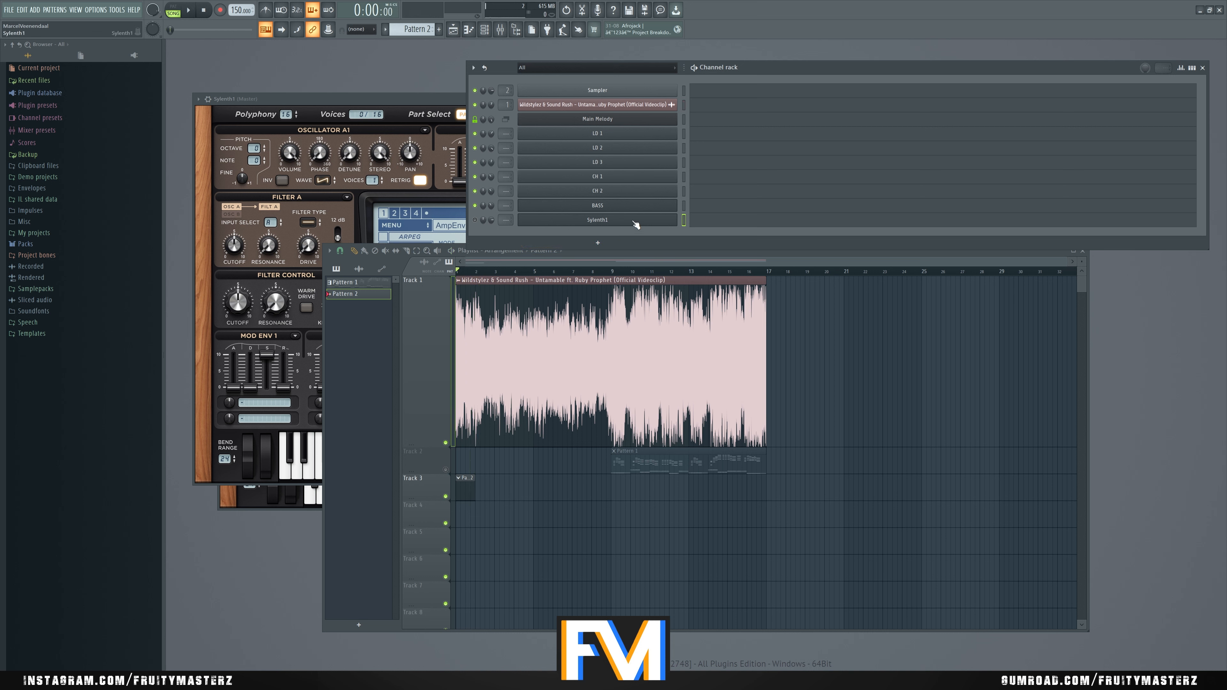
Step: Replace the new Sylenth1 channel's instrument with Kontakt
right_click(636, 224)
mouse_move(747, 281)
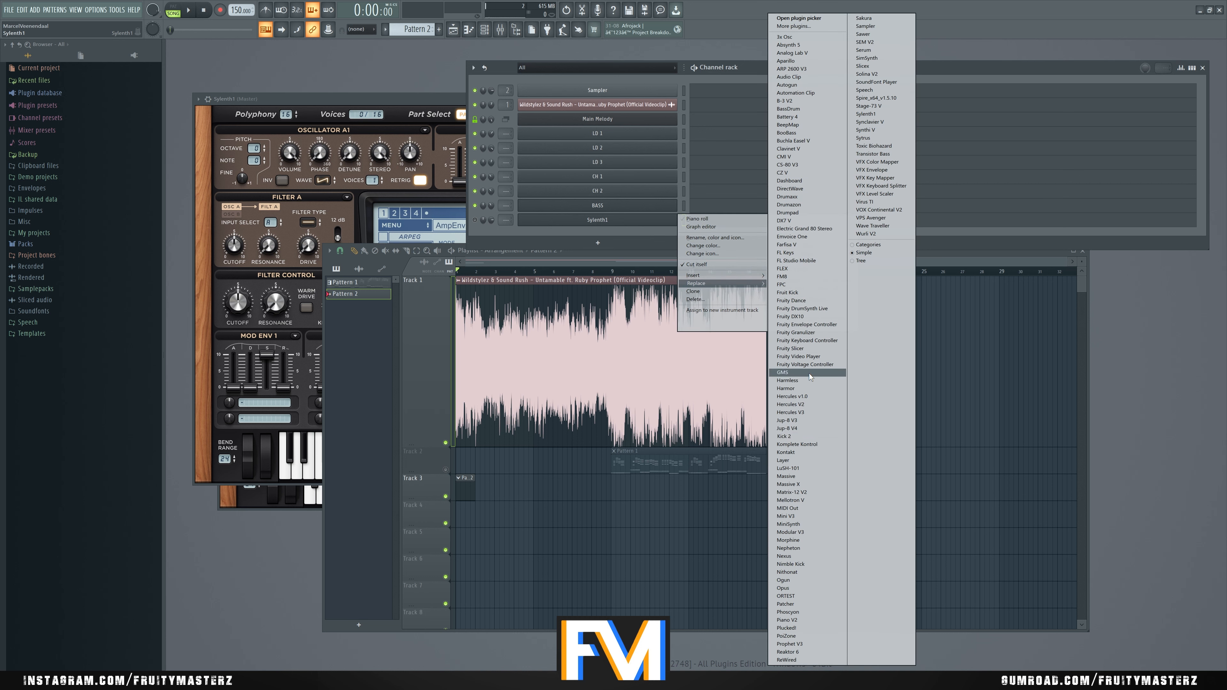
click(793, 452)
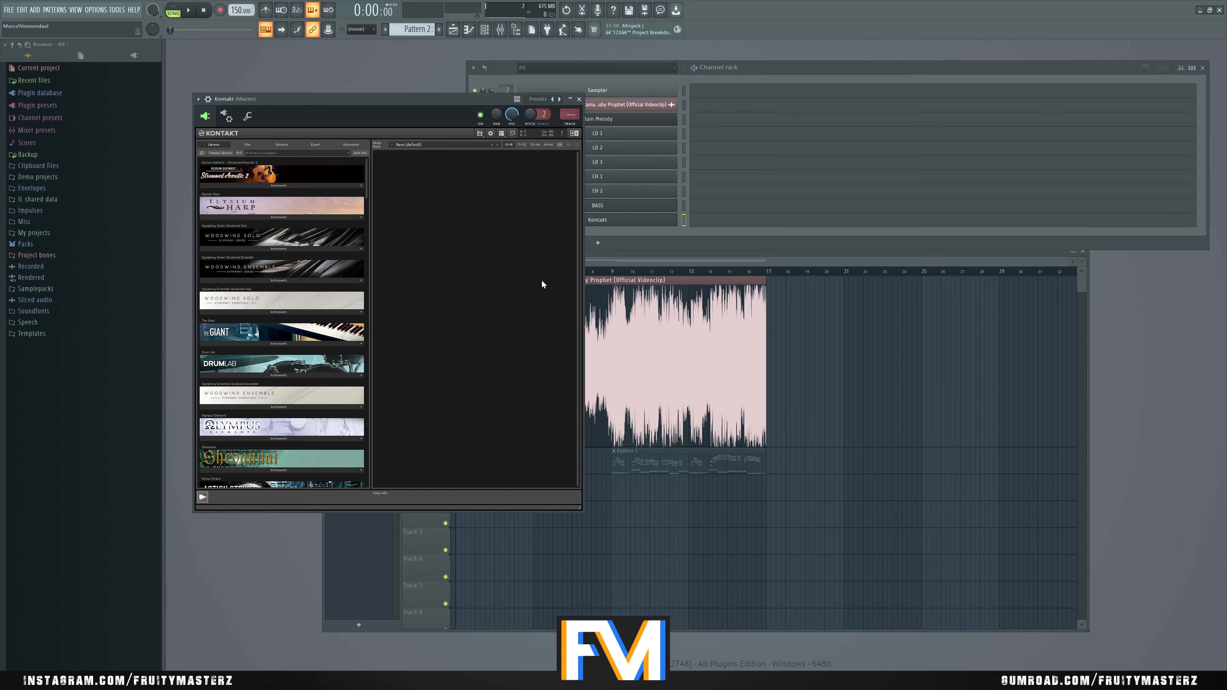
Step: Load a PD patch from disk into Kontakt, merging it rather than replacing the multi, and open its instrument editor
click(481, 133)
click(491, 143)
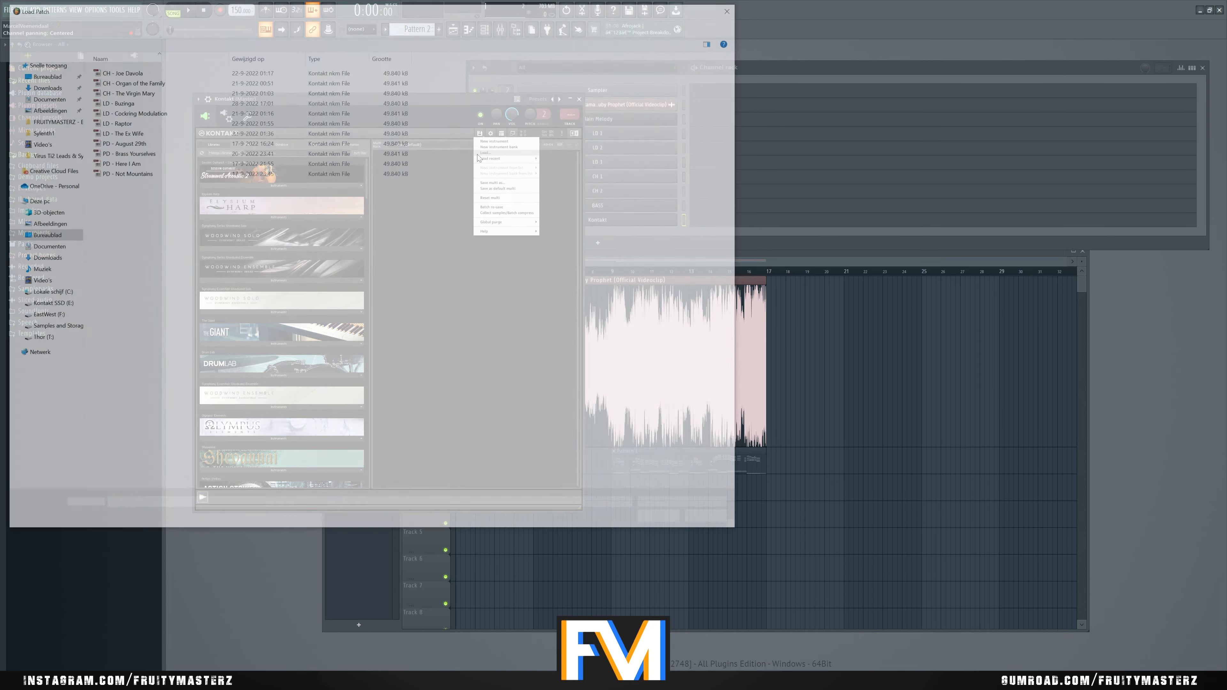
double_click(140, 152)
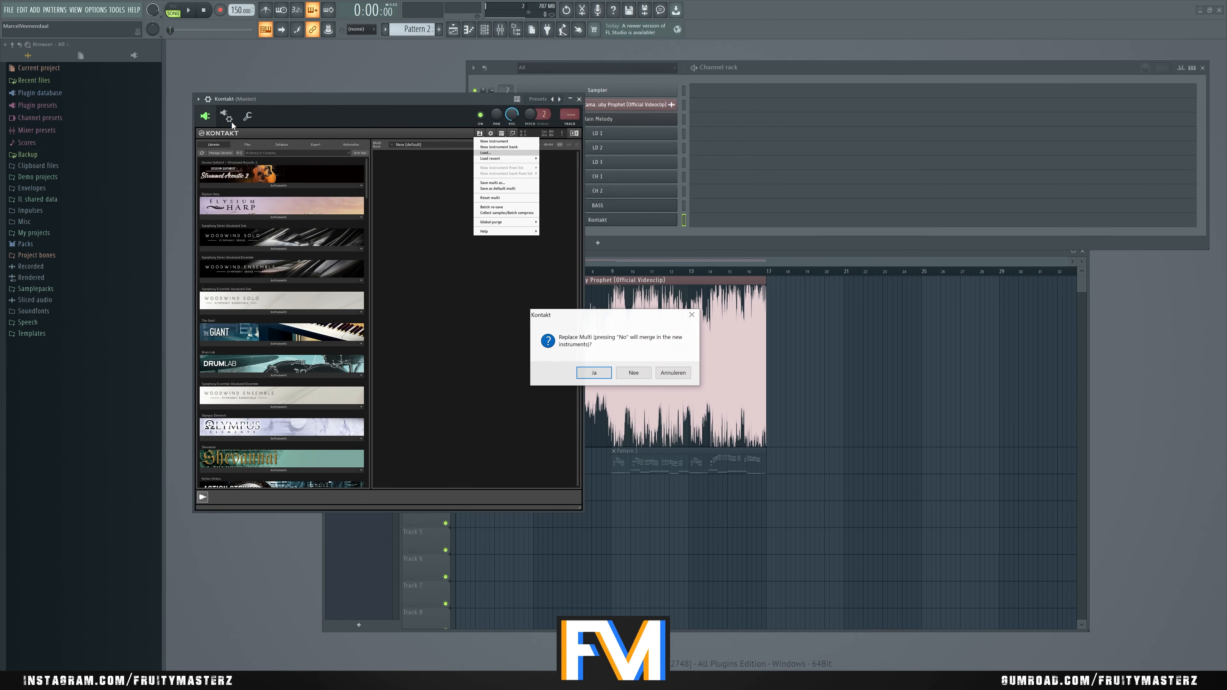
click(633, 373)
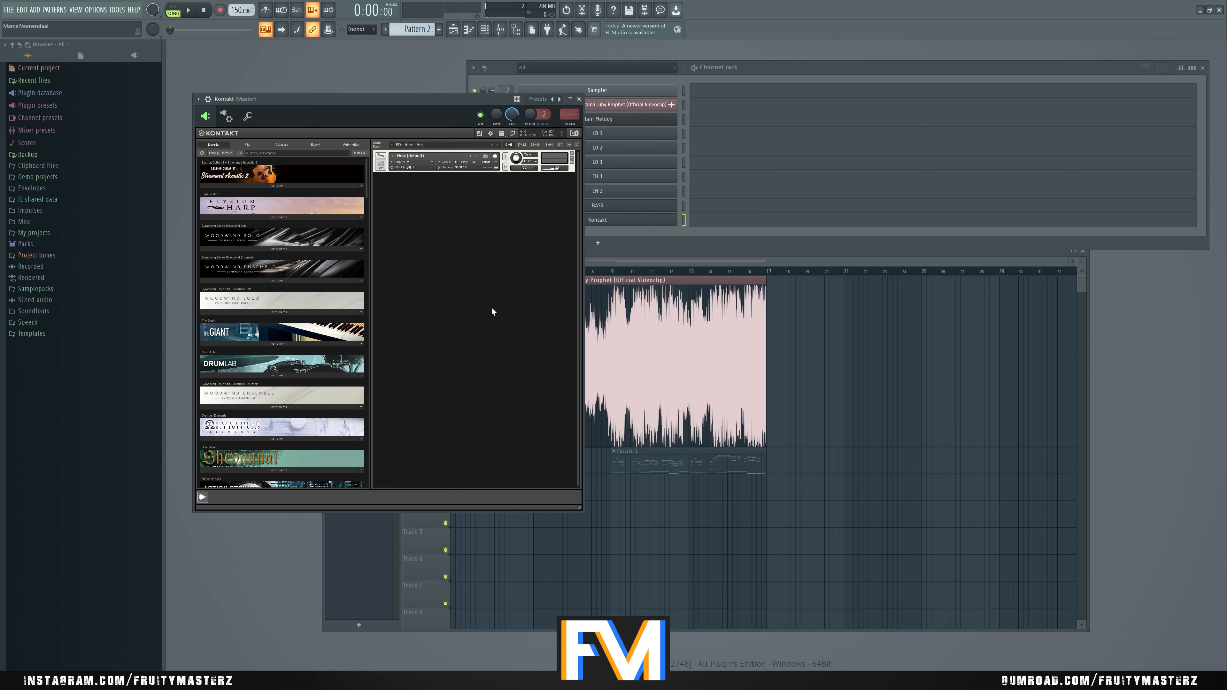
click(380, 156)
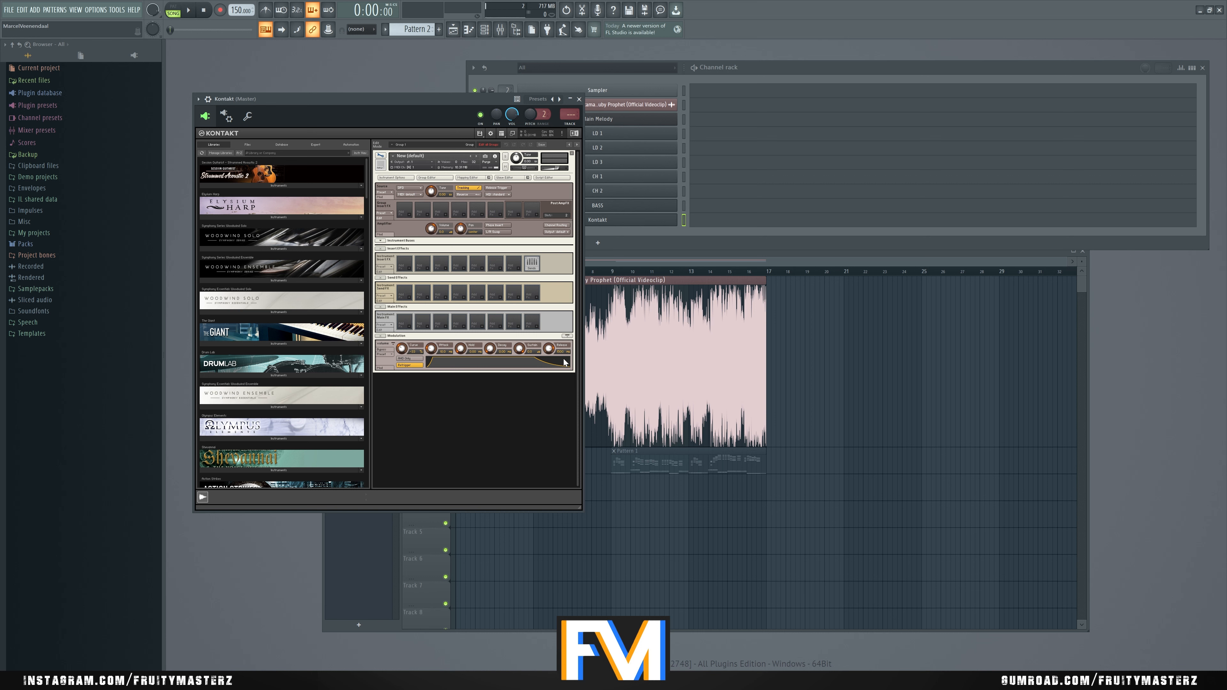
click(330, 86)
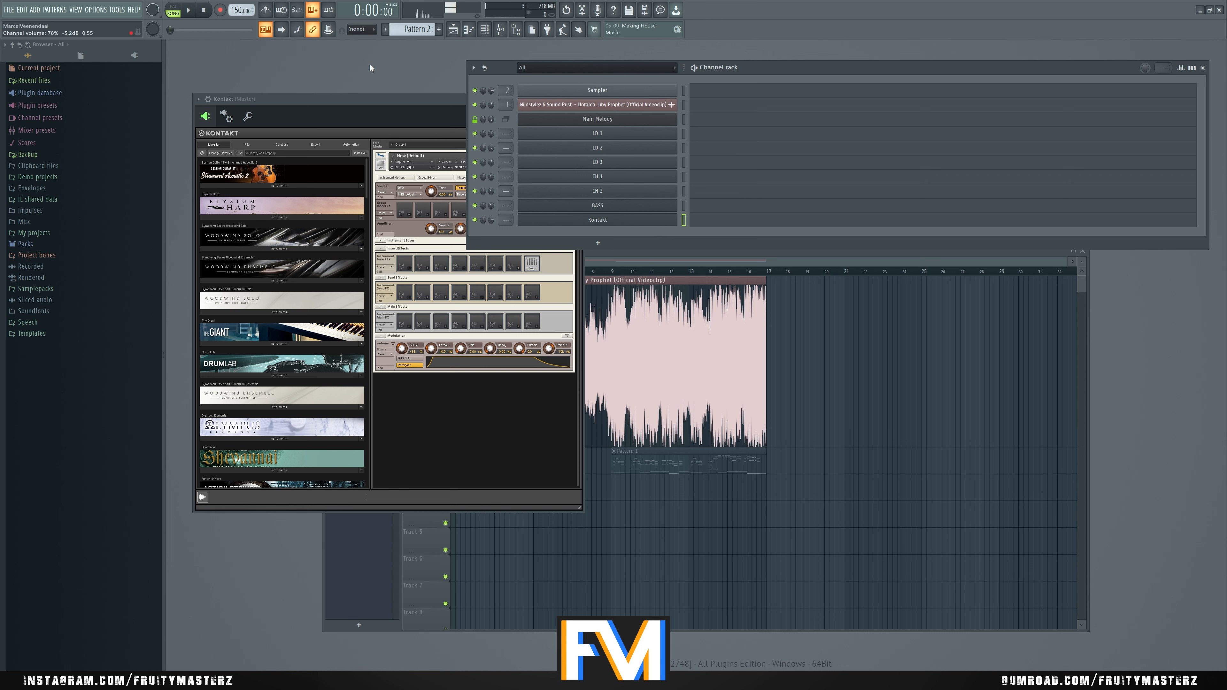
Step: In Pattern 1, paste the BASS channel's notes into the Kontakt channel and check them with playback
key(KP_Subtract)
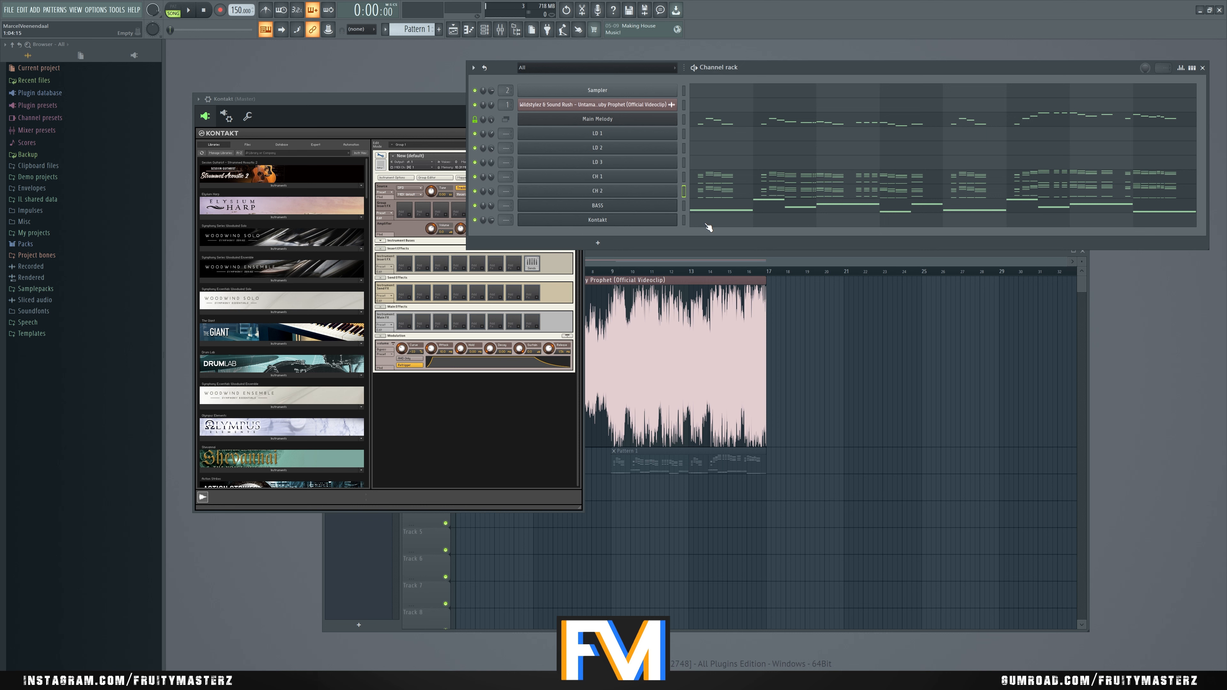
click(684, 220)
key(ctrl+v)
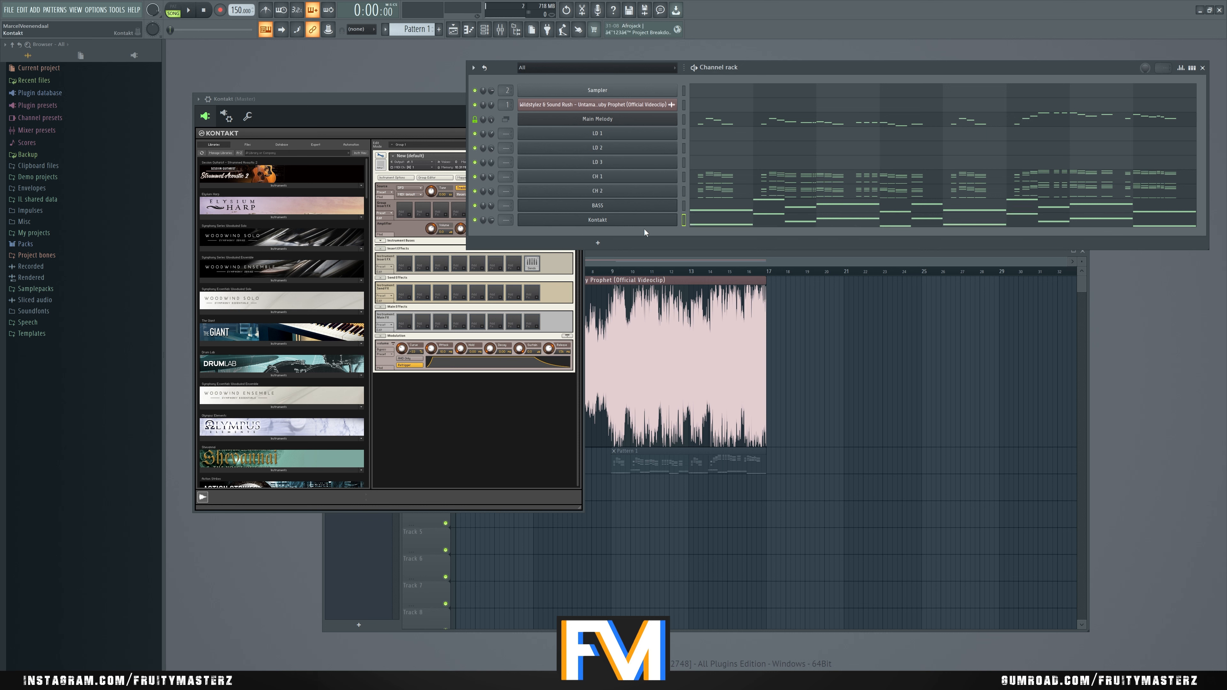
key(space)
Step: Copy the CH 2 and Kontakt notes from Pattern 1 into the same channels of Pattern 2
right_click(686, 194)
key(ctrl+x)
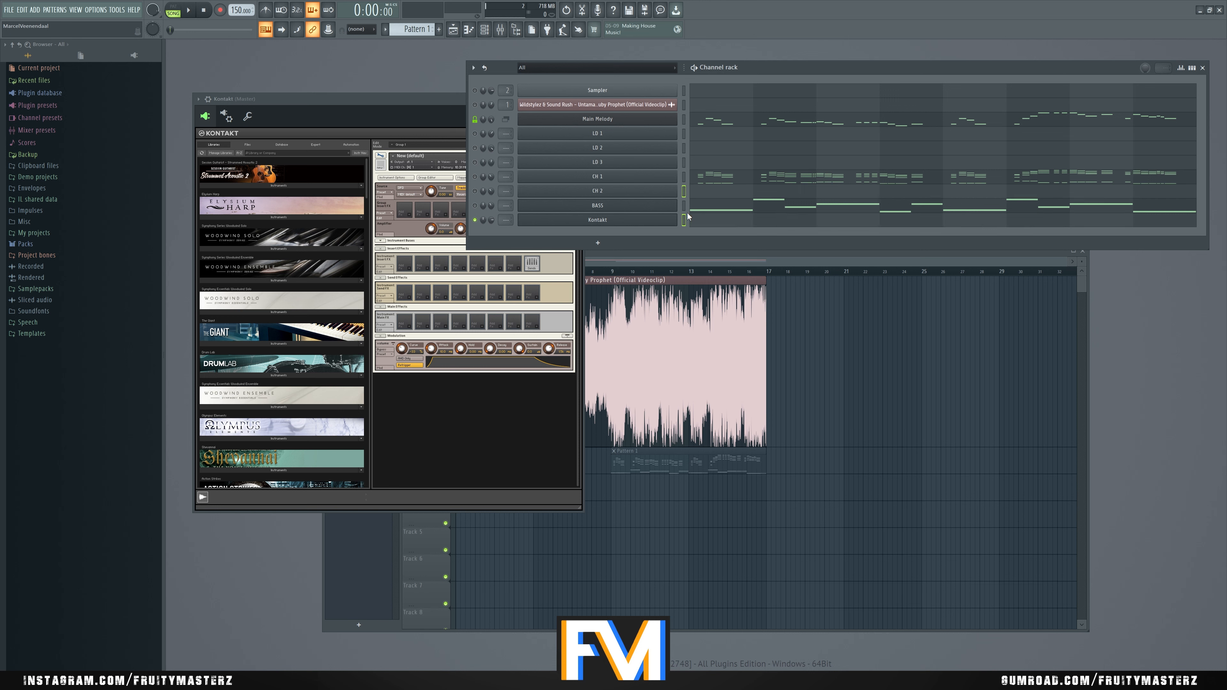
key(ctrl+v)
key(KP_Add)
key(ctrl+v)
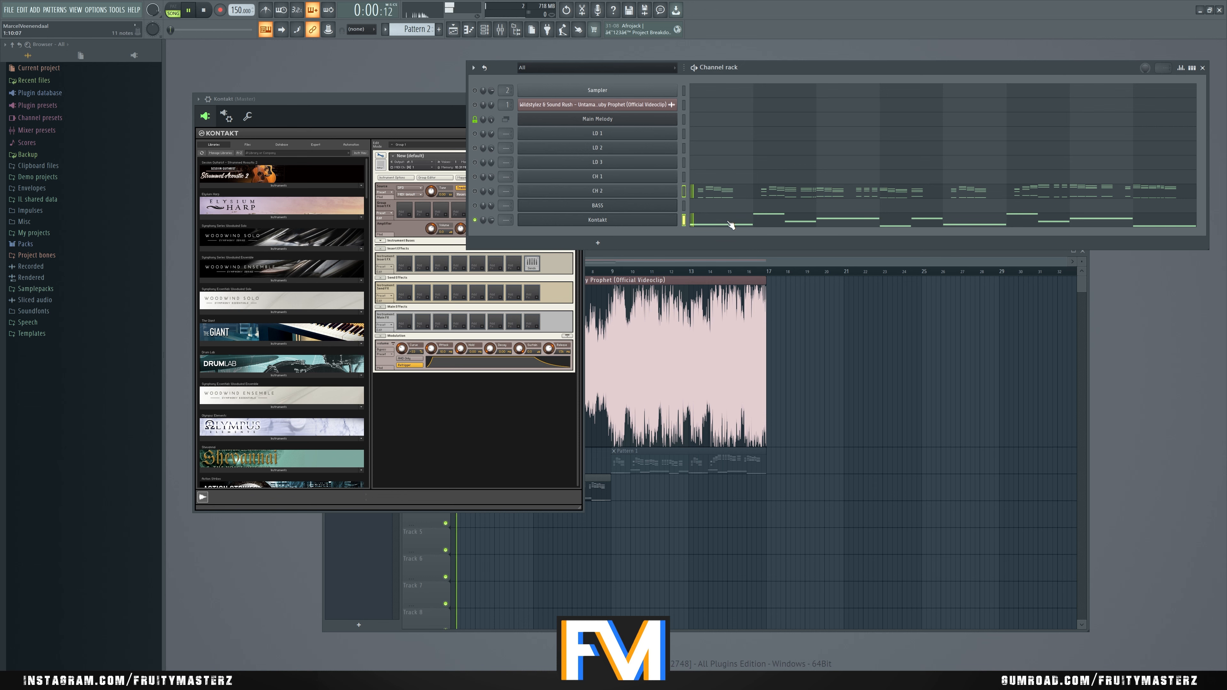
Step: In Kontakt's Pattern 2 piano roll, stack sustained chords above the bass notes, starting with C5, F5 and A5 over F3, and play them
click(705, 220)
key(ctrl+a)
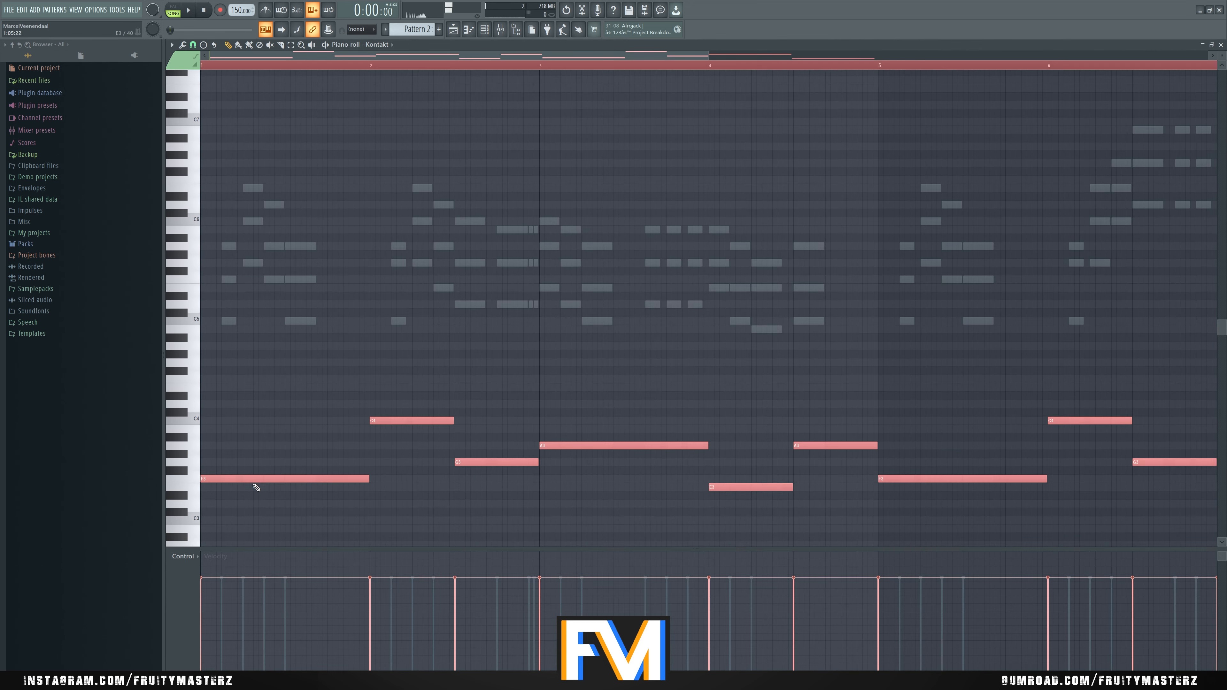
mouse_move(251, 480)
mouse_down()
mouse_move(251, 193)
mouse_move(212, 187)
mouse_move(186, 248)
mouse_move(218, 282)
mouse_move(219, 326)
mouse_up()
key(space)
key(ctrl+d)
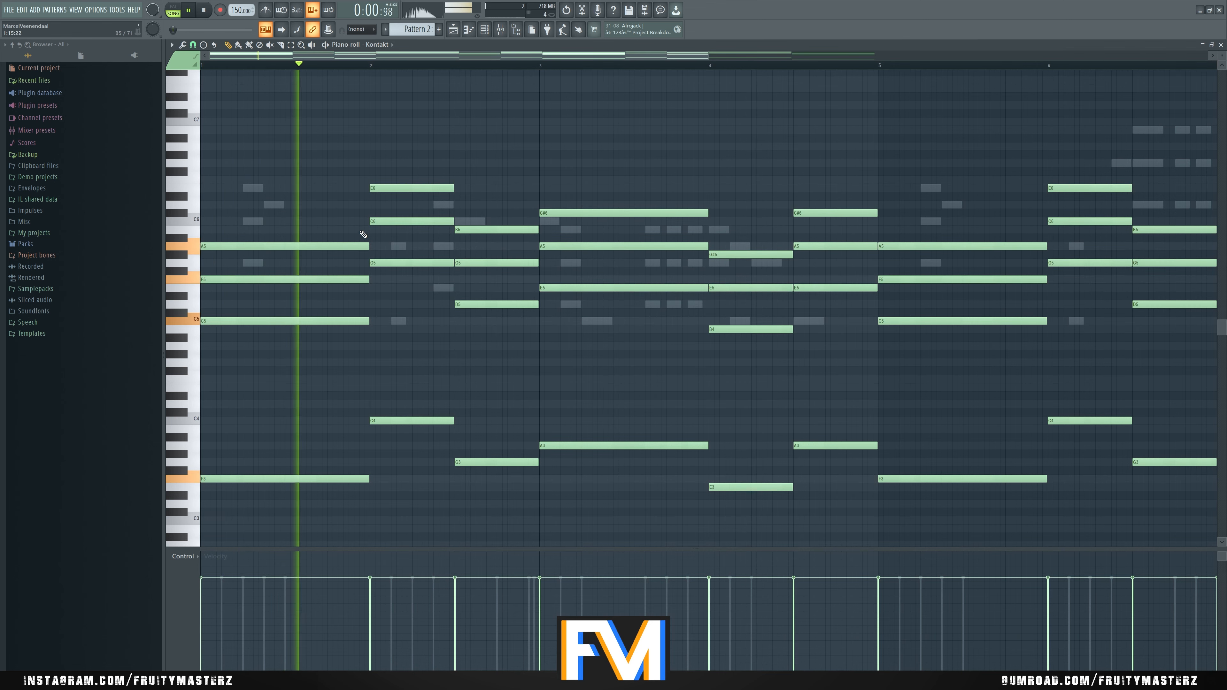
Step: Play the opening chords and try adding an E5 note to the first chord in bar 2
key(space)
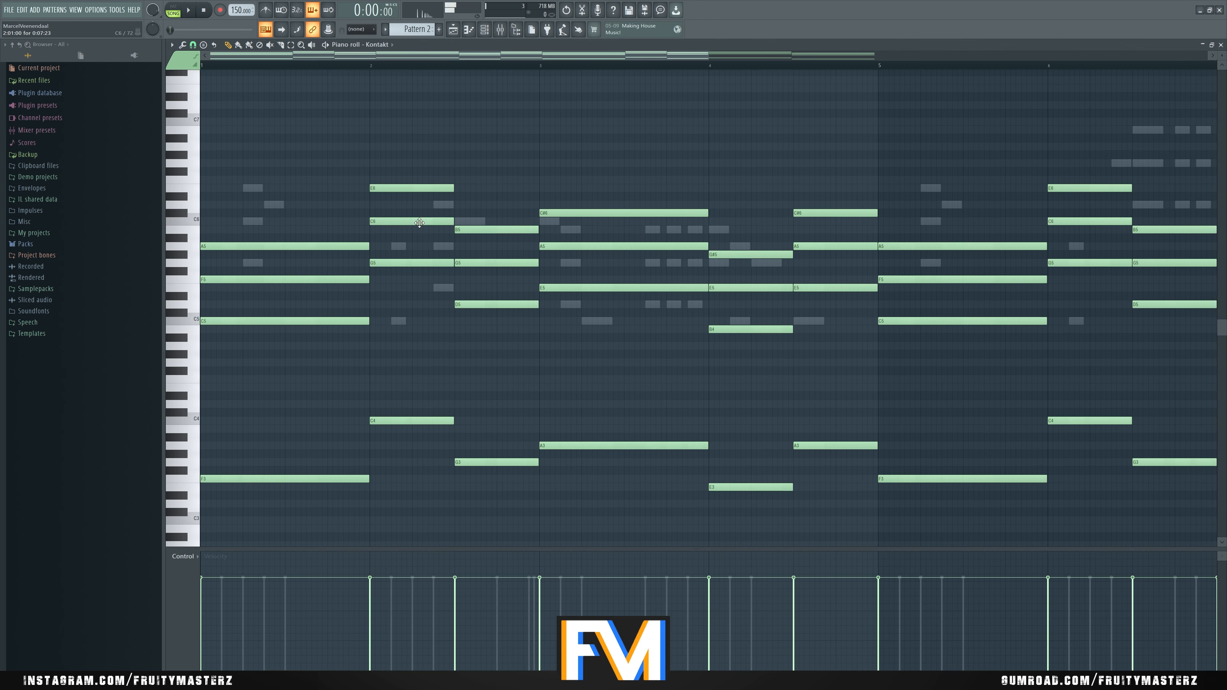
drag(420, 222, 414, 219)
mouse_move(405, 261)
mouse_down()
mouse_move(405, 247)
mouse_move(405, 262)
mouse_up()
click(372, 288)
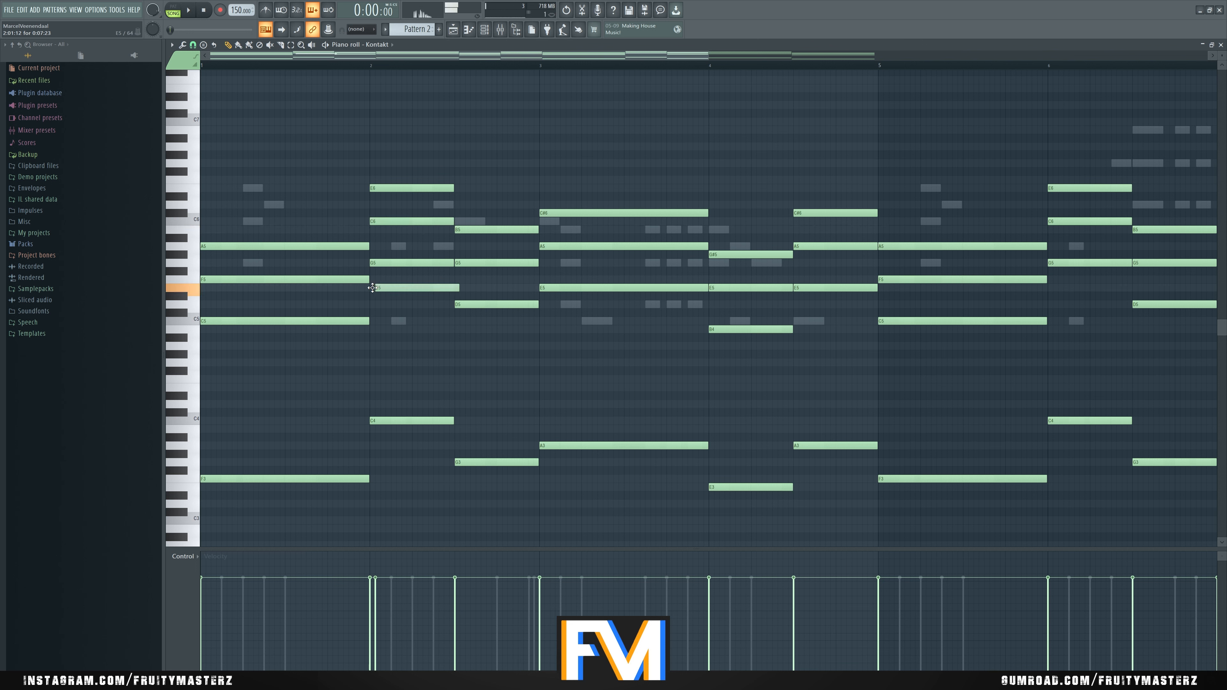
right_click(373, 288)
key(space)
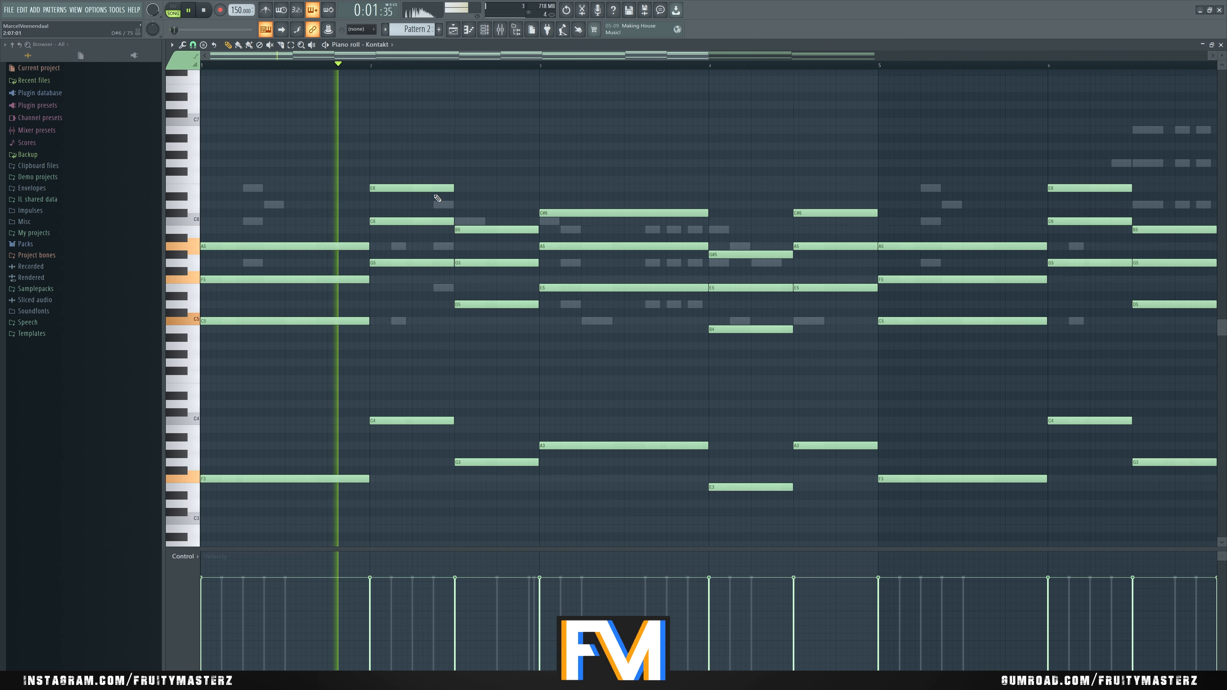
key(space)
Step: Lower the top note of the bar 3 chord to C6 and play the pattern to check it
click(420, 188)
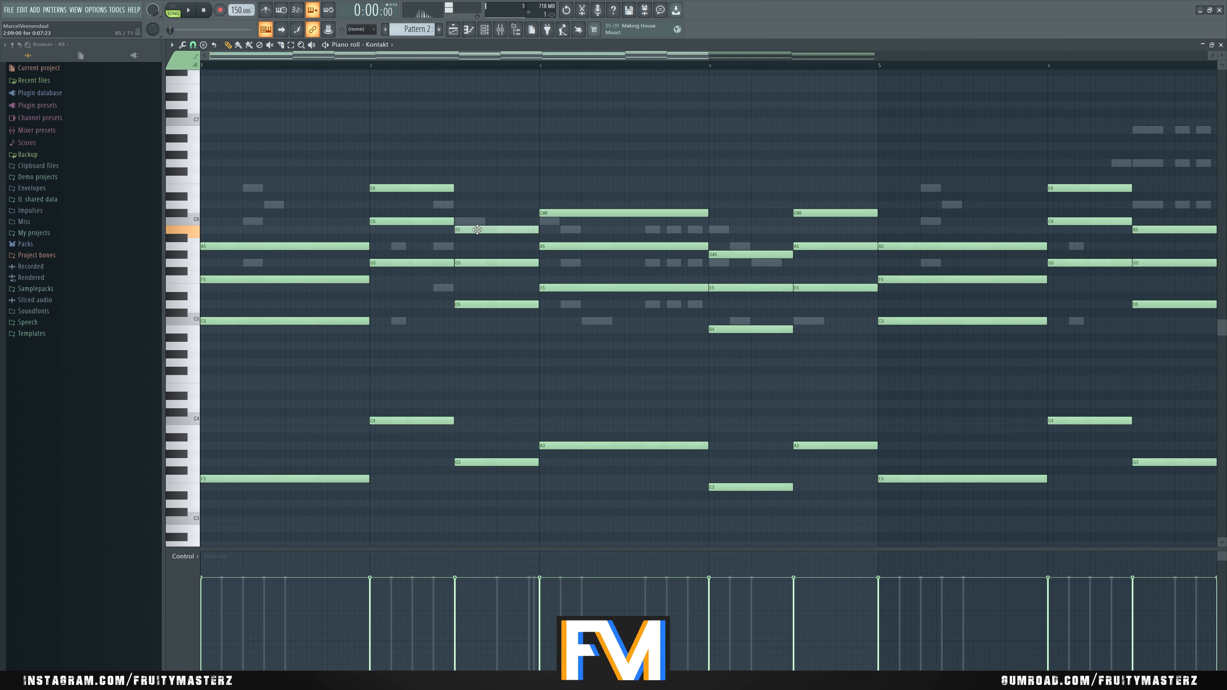
drag(563, 212, 565, 224)
key(space)
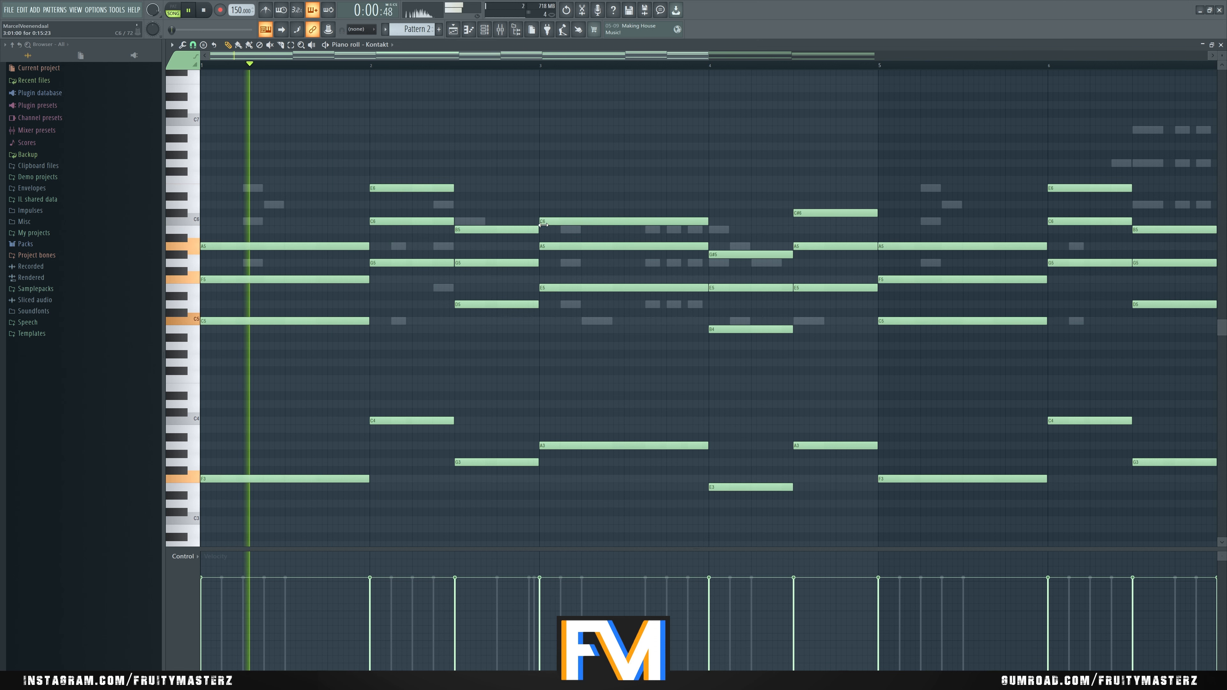
scroll(466, 267, down, 2)
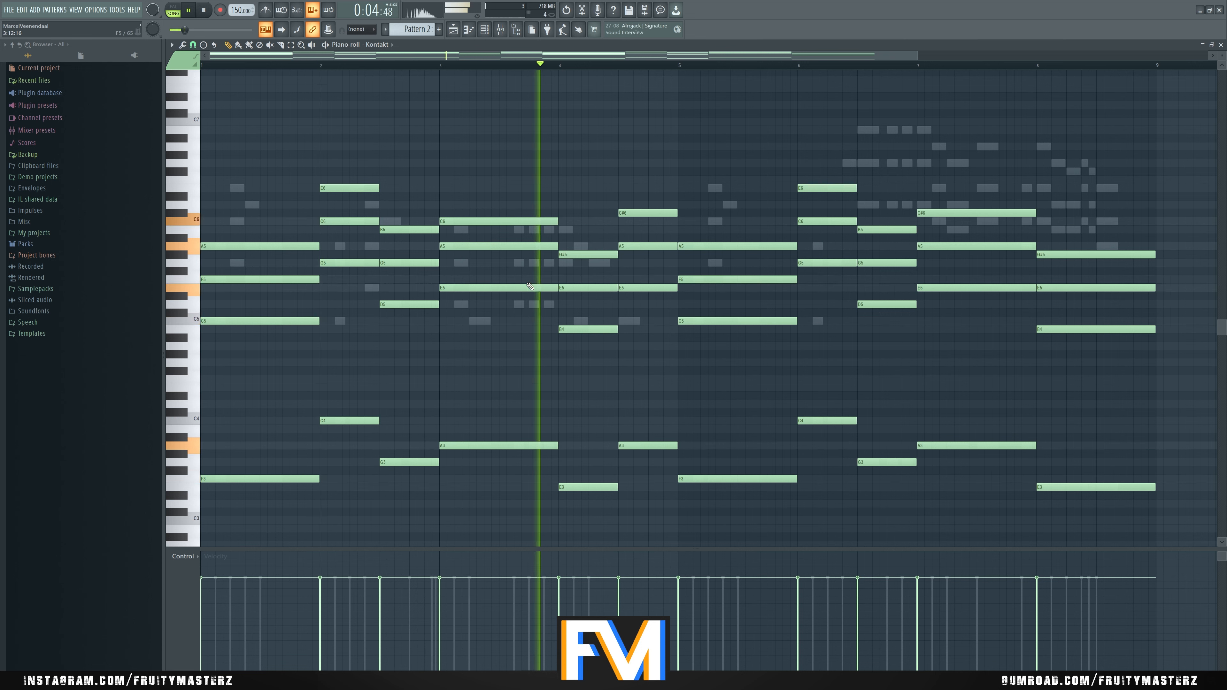
key(space)
Step: In bar 4, lower the G#5 note to G5 and the C#6 note to C6, and play the pattern through
drag(580, 262, 571, 265)
right_click(570, 264)
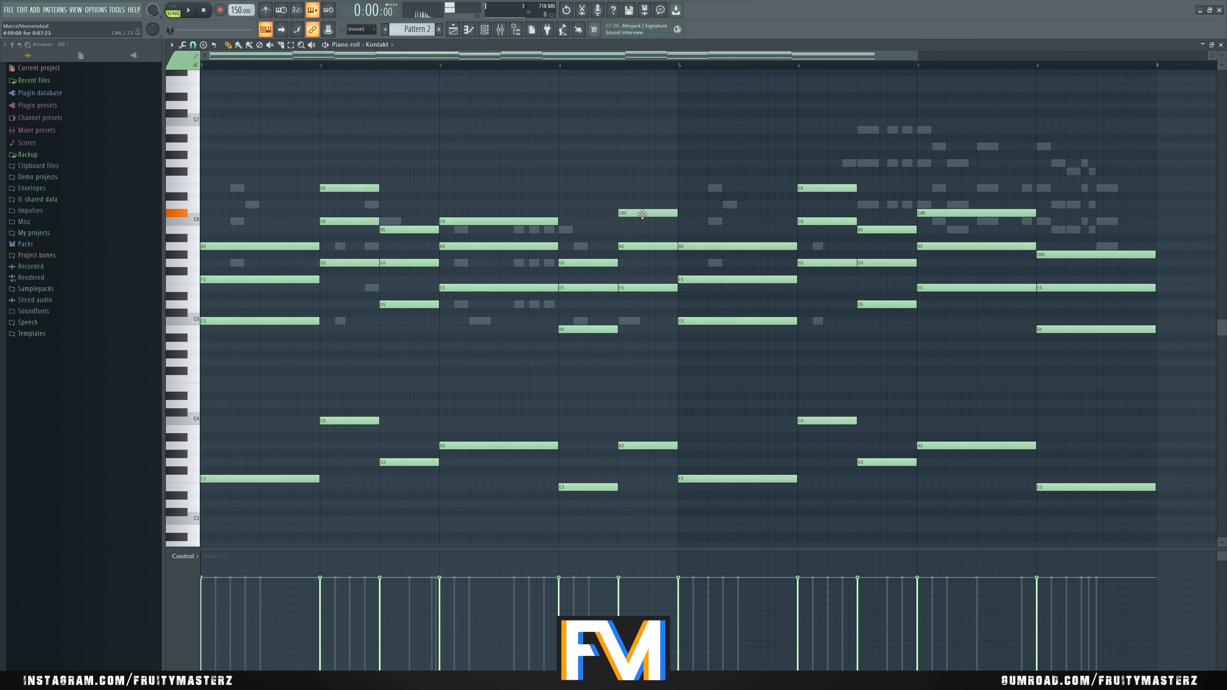
drag(643, 214, 643, 222)
key(space)
scroll(580, 208, down, 2)
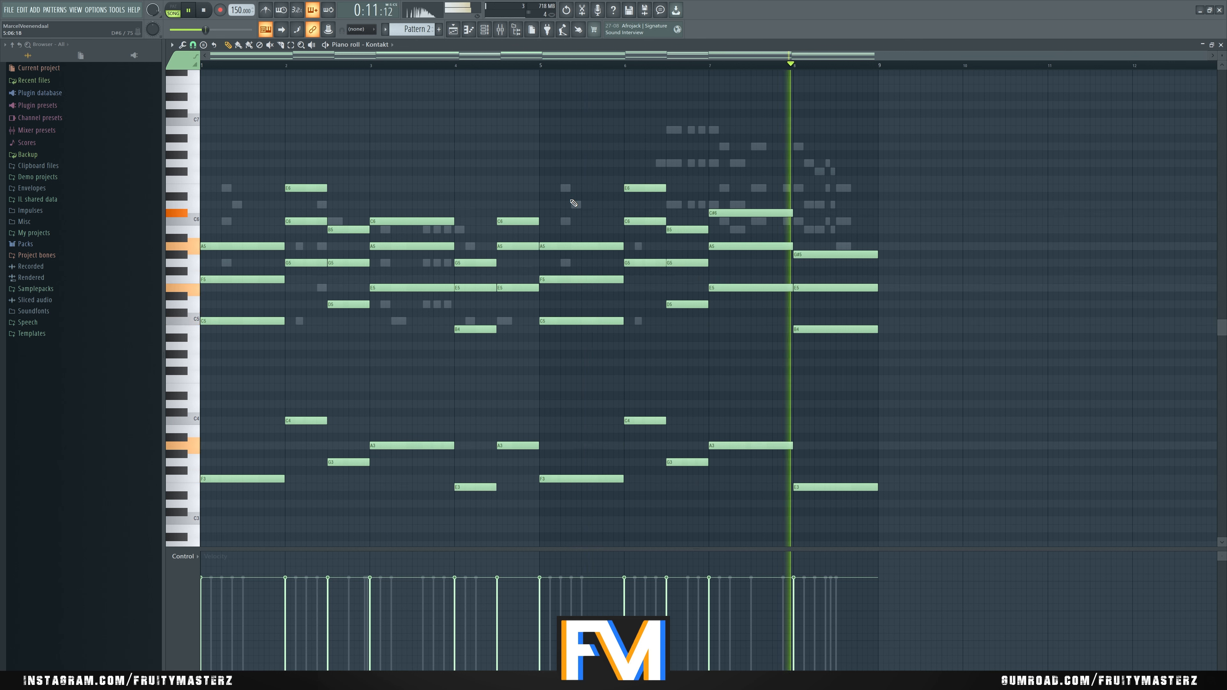
key(space)
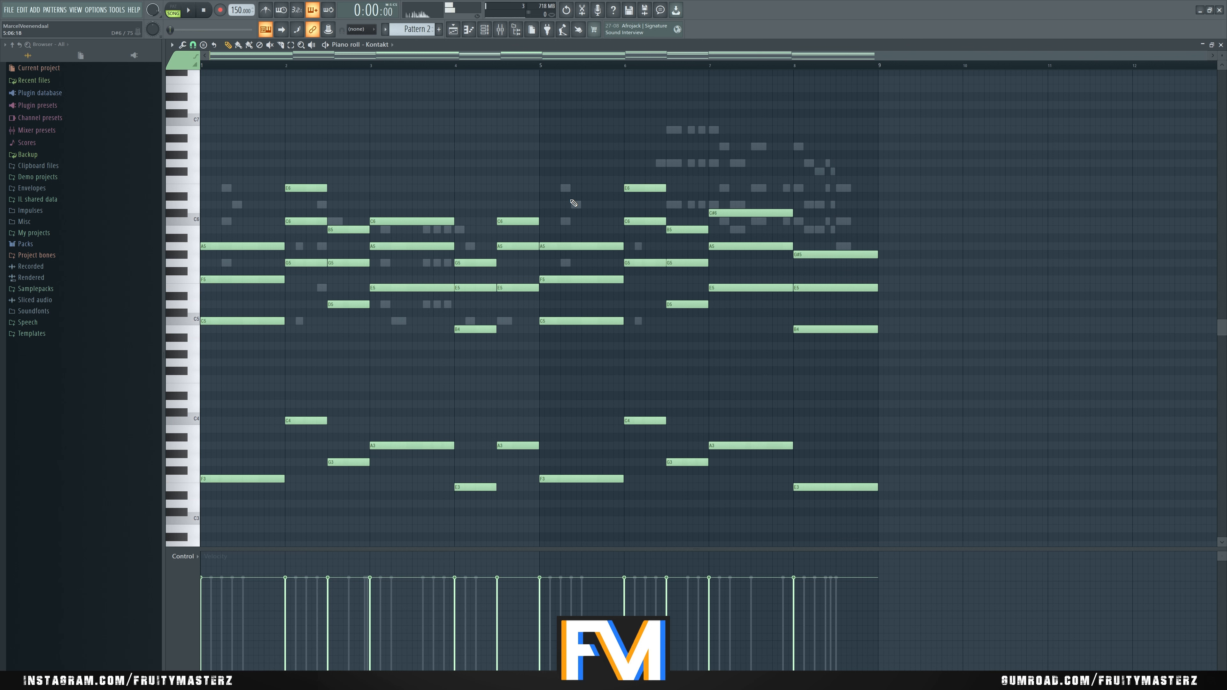
Step: While playing from bar 6, lower the C#6 note in bar 7 to C6 and the G#5 note in bar 8 to G5
click(671, 72)
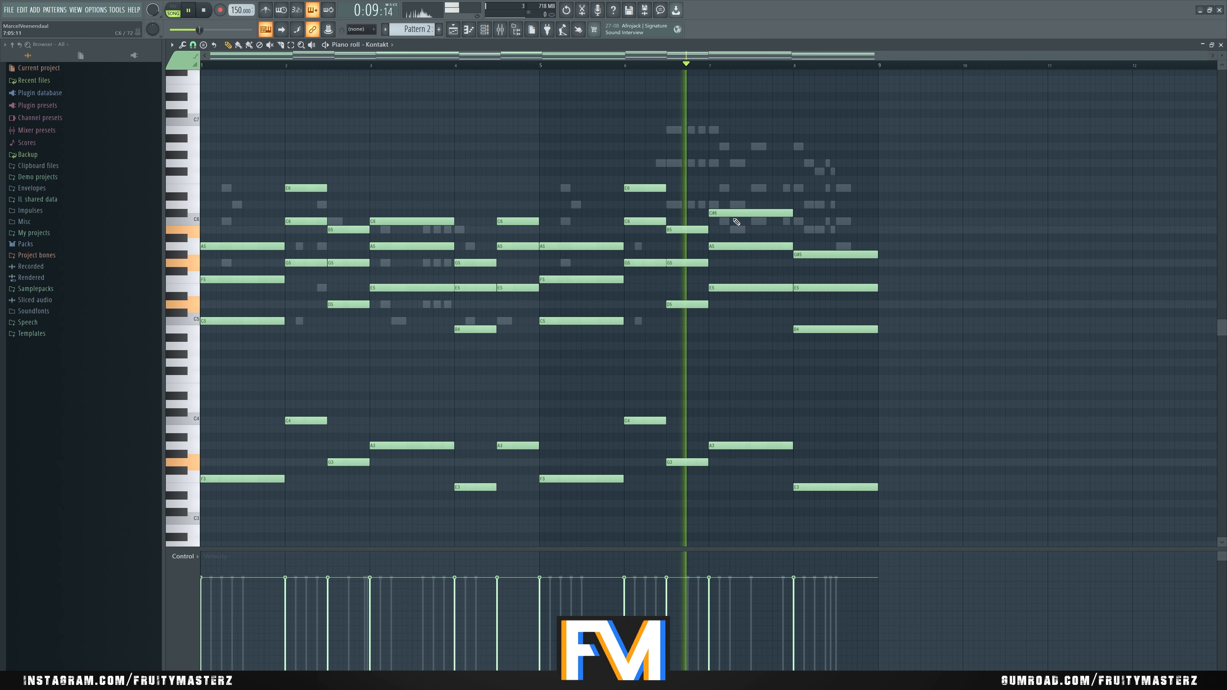
drag(730, 213, 755, 220)
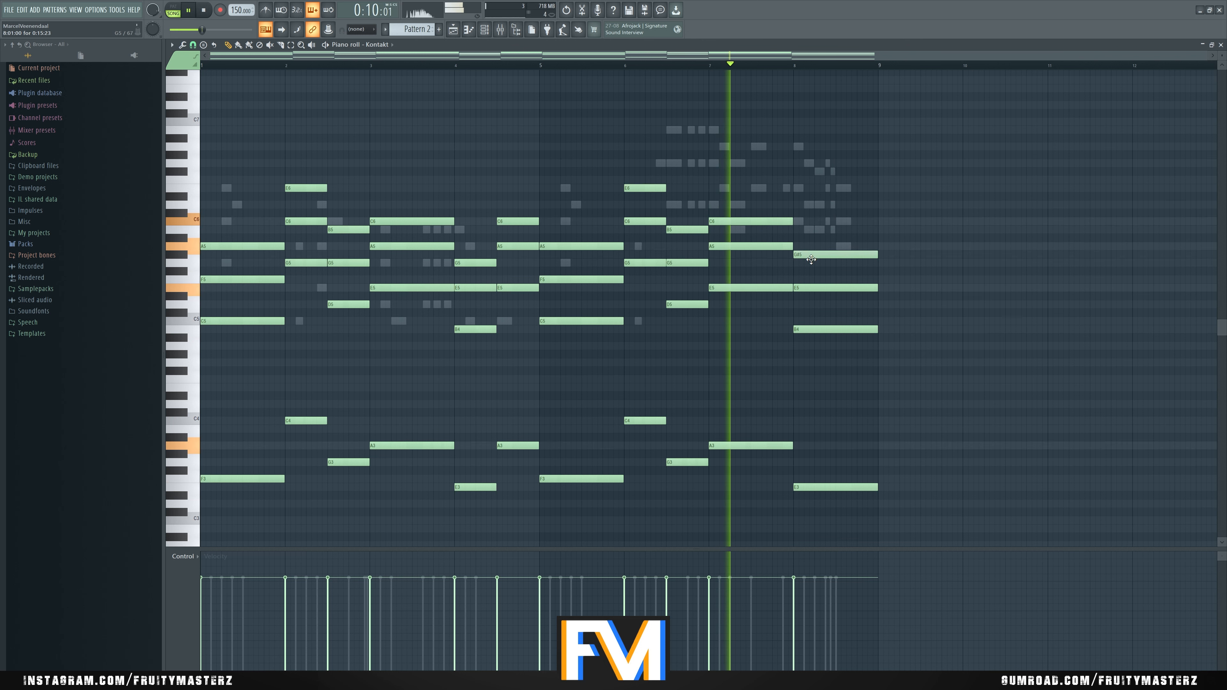
drag(813, 256, 812, 264)
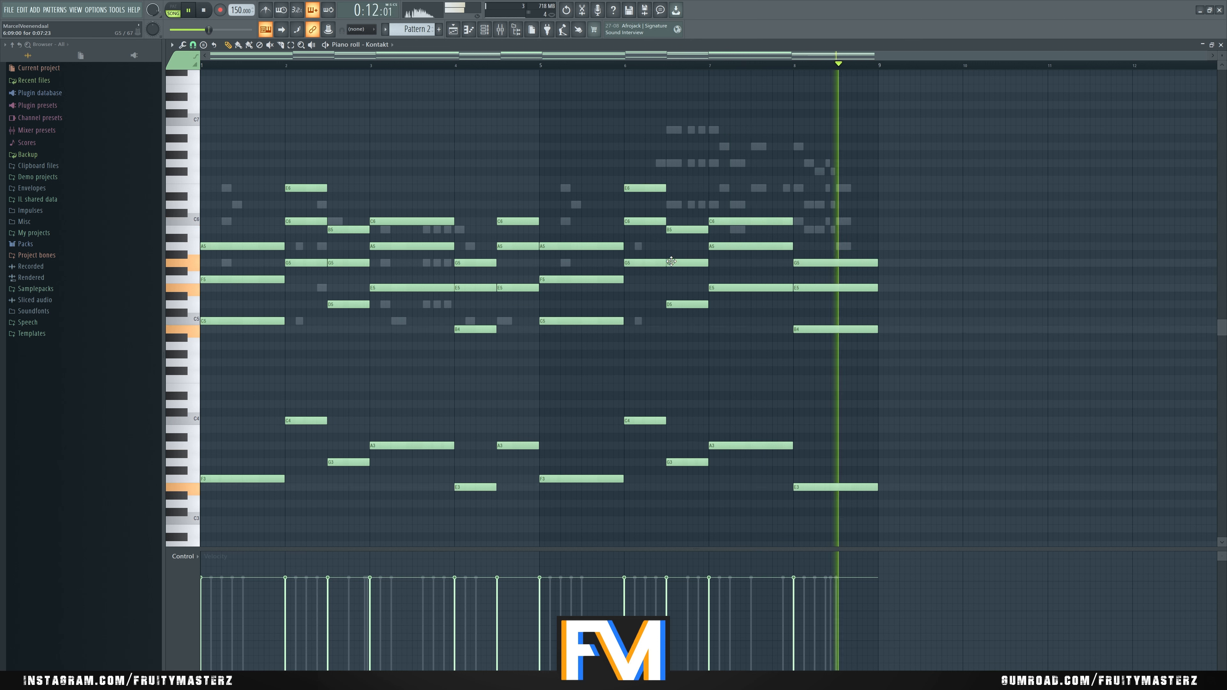
Step: Drop the two E6 notes in bars 2 and 6 by an octave, and raise the B4 note in bar 4 by an octave
drag(237, 136, 795, 193)
key(ctrl+Down)
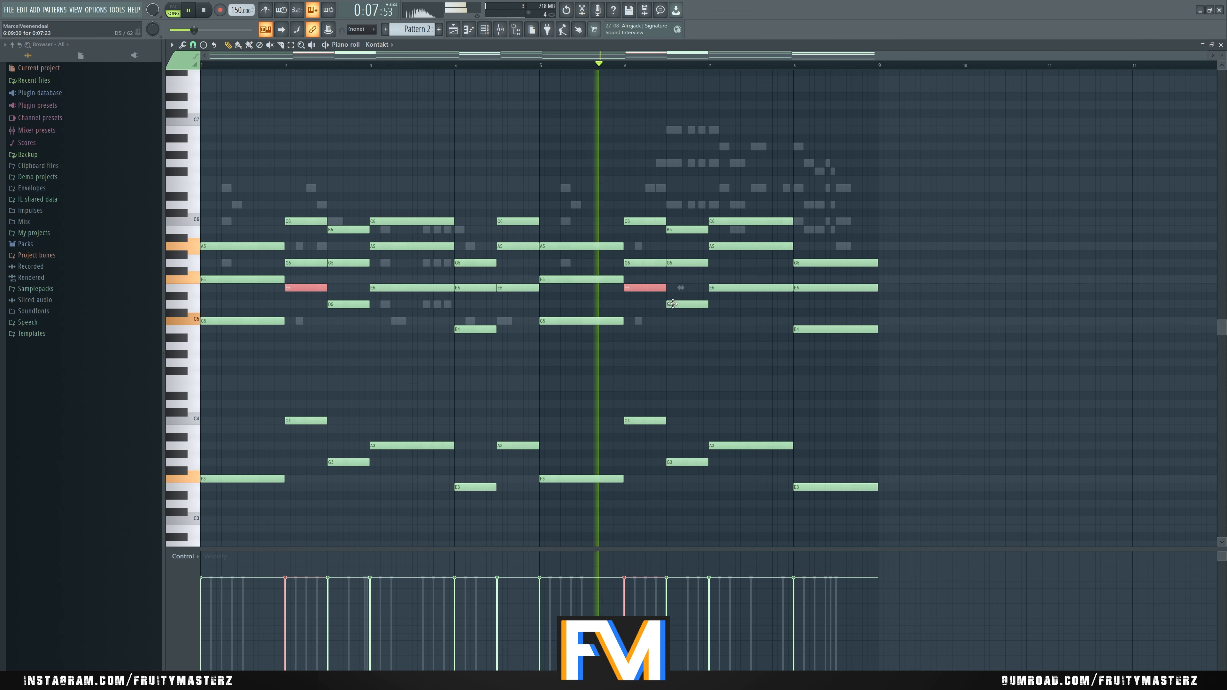
drag(459, 313, 486, 361)
key(ctrl+Up)
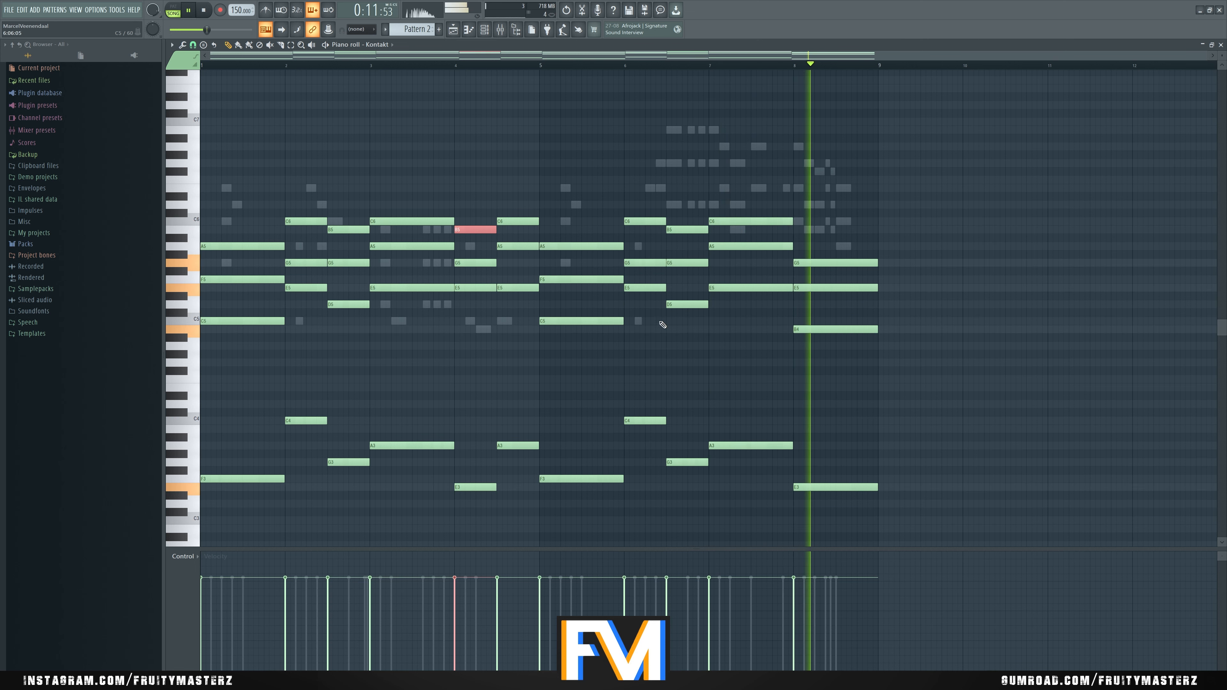
ctrl+click(944, 149)
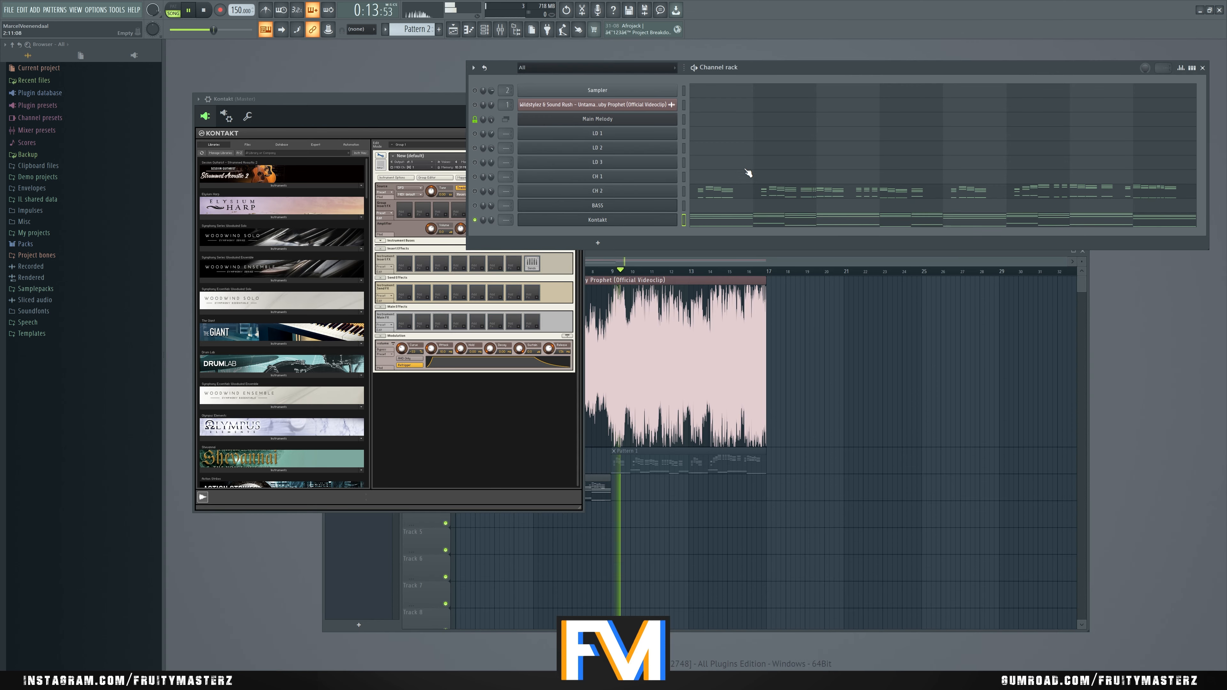
Step: Rename the Kontakt channel as PADS and move it above the BASS channel
right_click(583, 222)
click(735, 236)
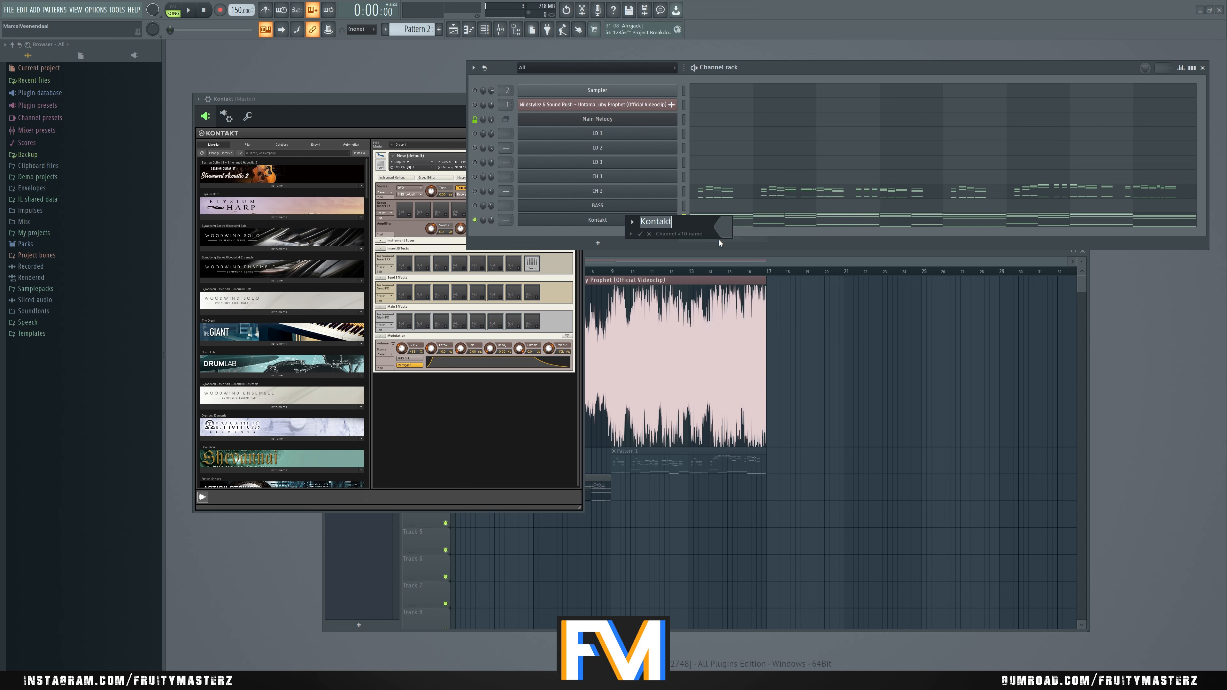
key(Return)
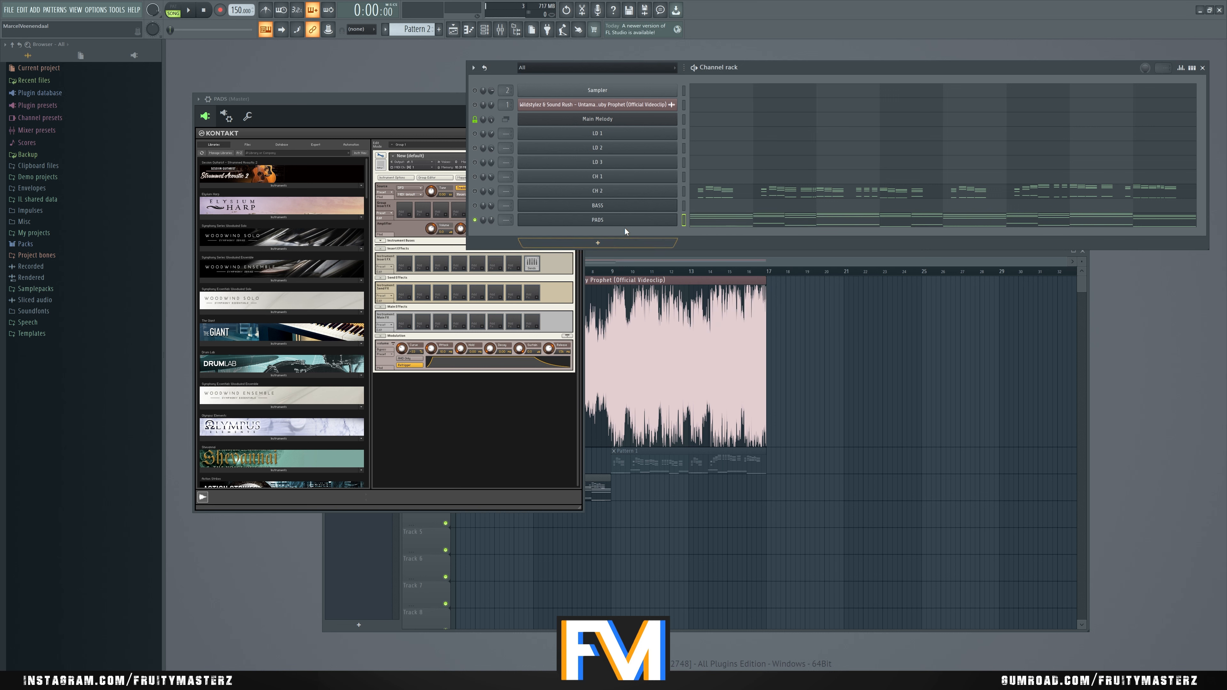
scroll(625, 221, up, 1)
click(677, 191)
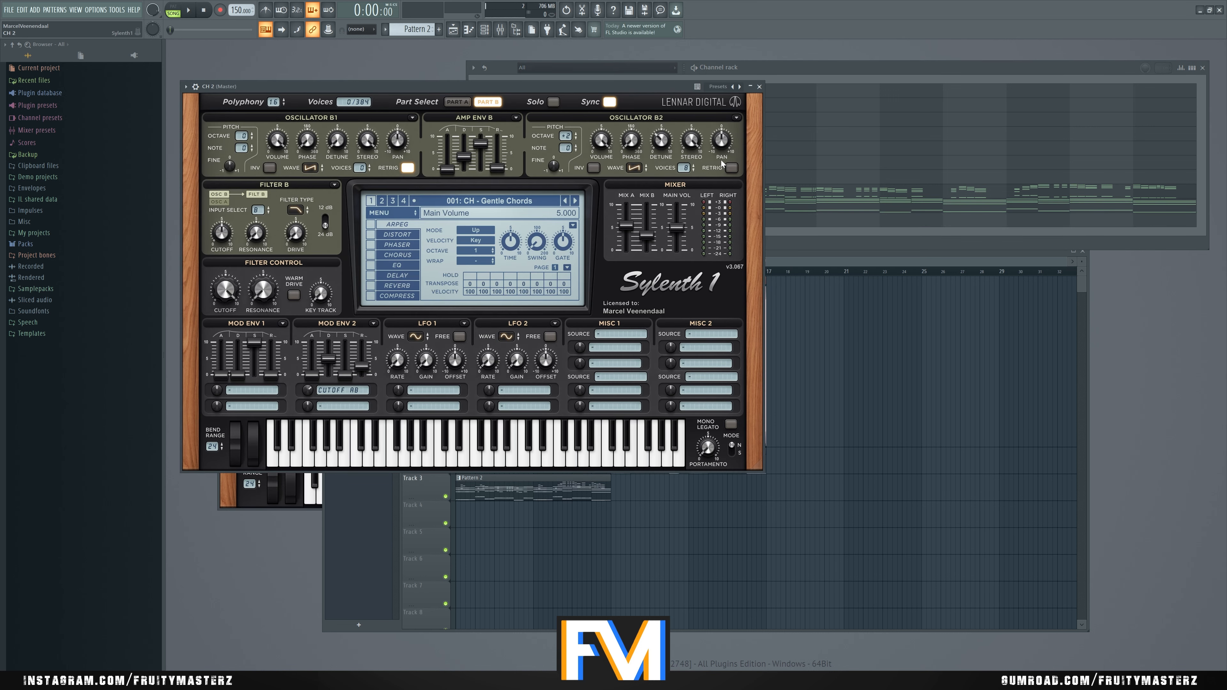
click(758, 88)
Step: Cut the PADS notes from Pattern 2 and paste them into the PADS channel of Pattern 1
right_click(684, 192)
key(ctrl+x)
key(KP_Subtract)
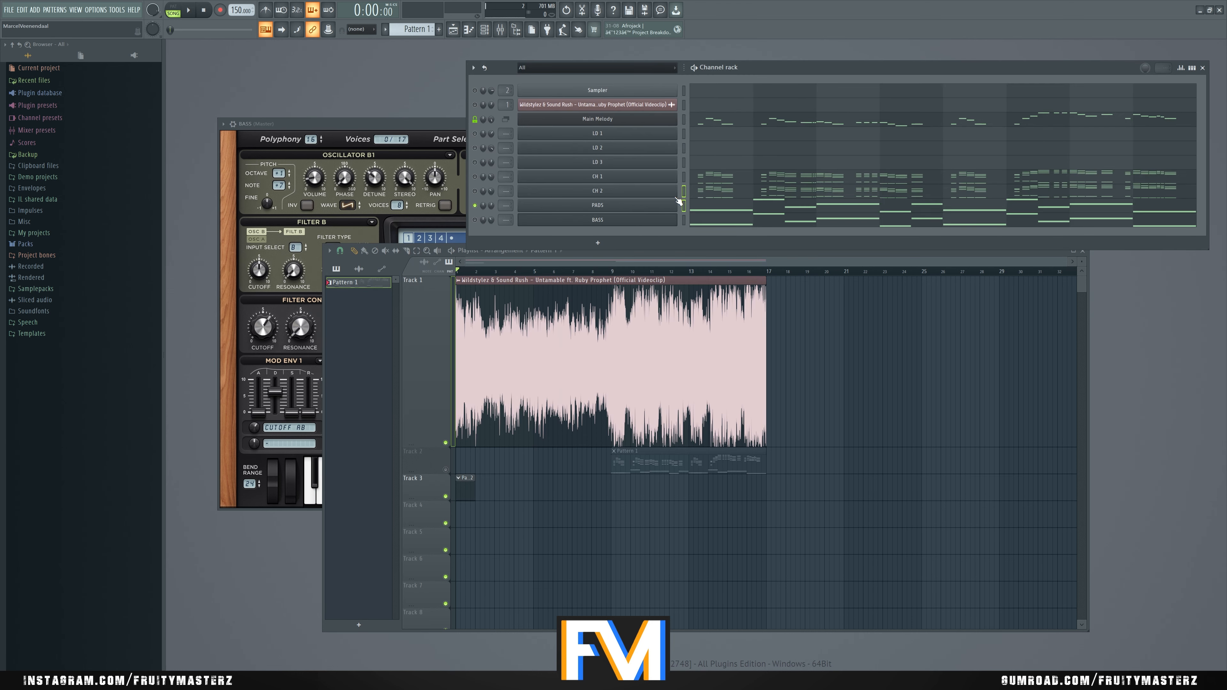
key(ctrl+v)
key(ctrl+z)
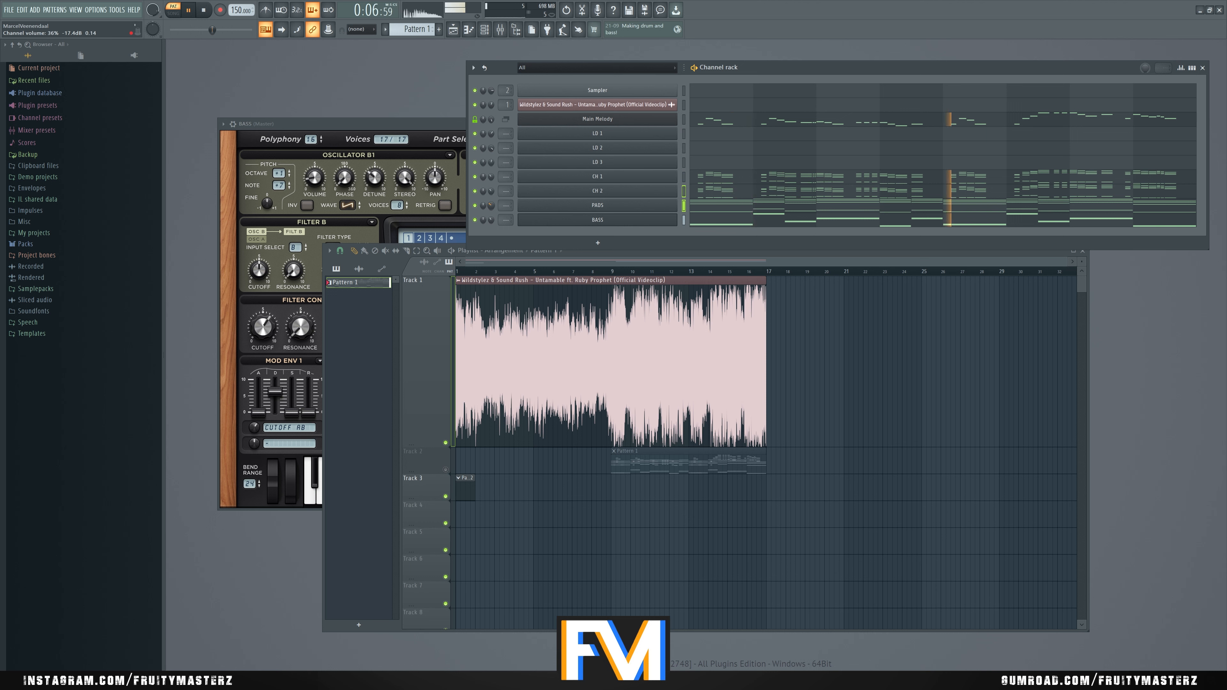
Step: In Pattern 1's PADS notes, lower the C6 late in bar 4 by an octave and raise the B4 in bar 8 by an octave
click(935, 215)
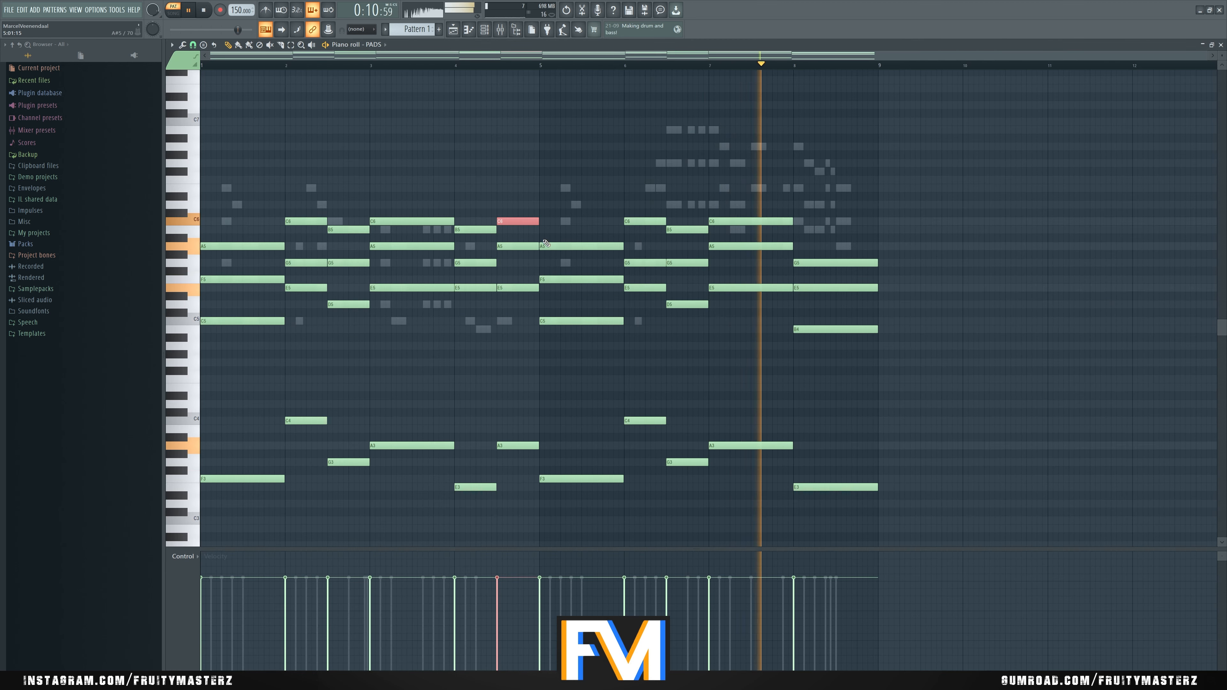
key(ctrl+Down)
ctrl+click(597, 256)
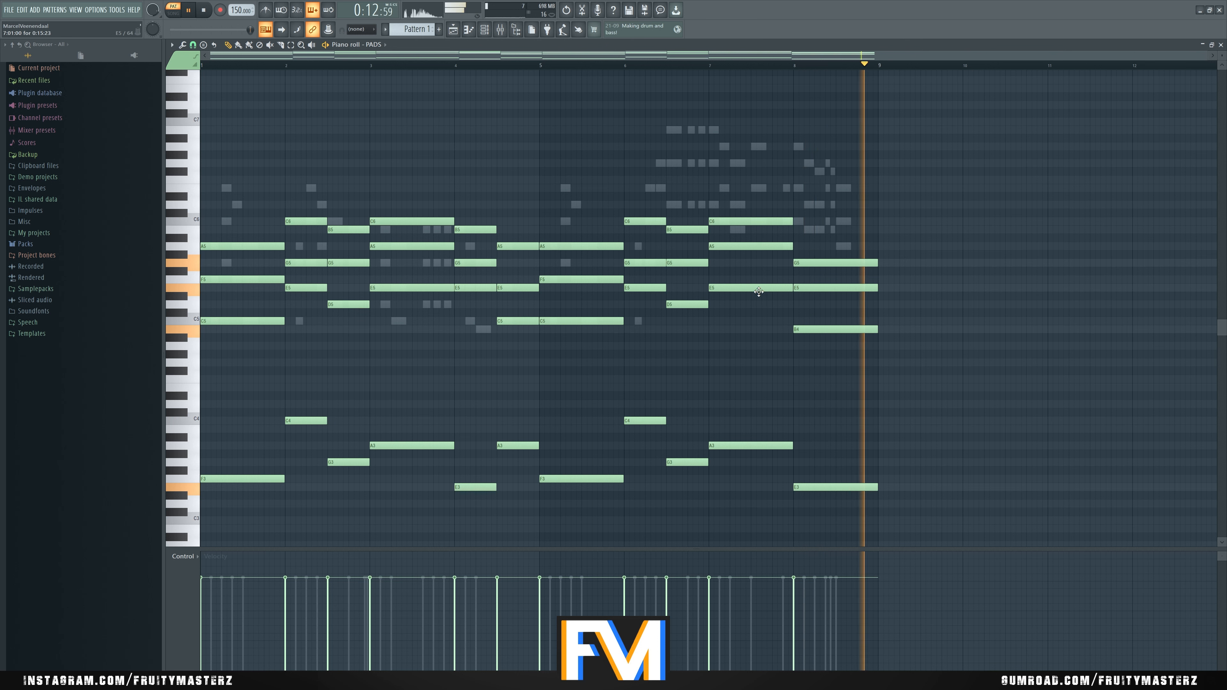
drag(788, 317, 880, 360)
key(ctrl+Up)
ctrl+click(912, 375)
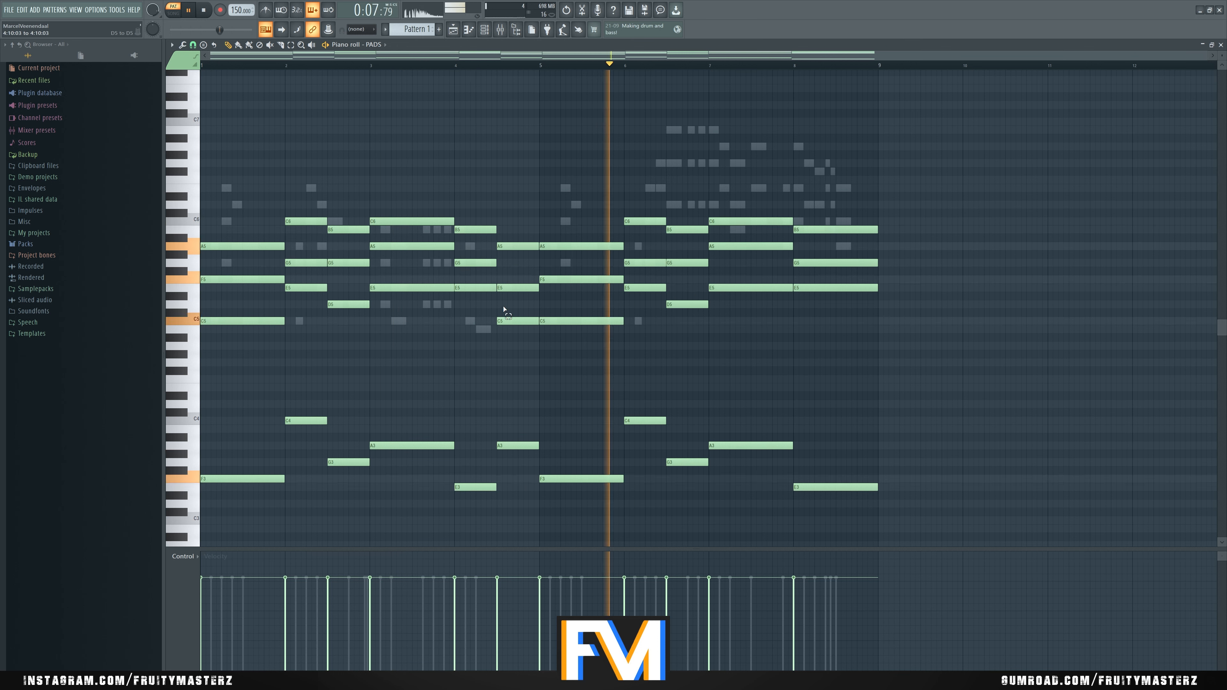
drag(503, 302, 575, 330)
drag(840, 213, 870, 245)
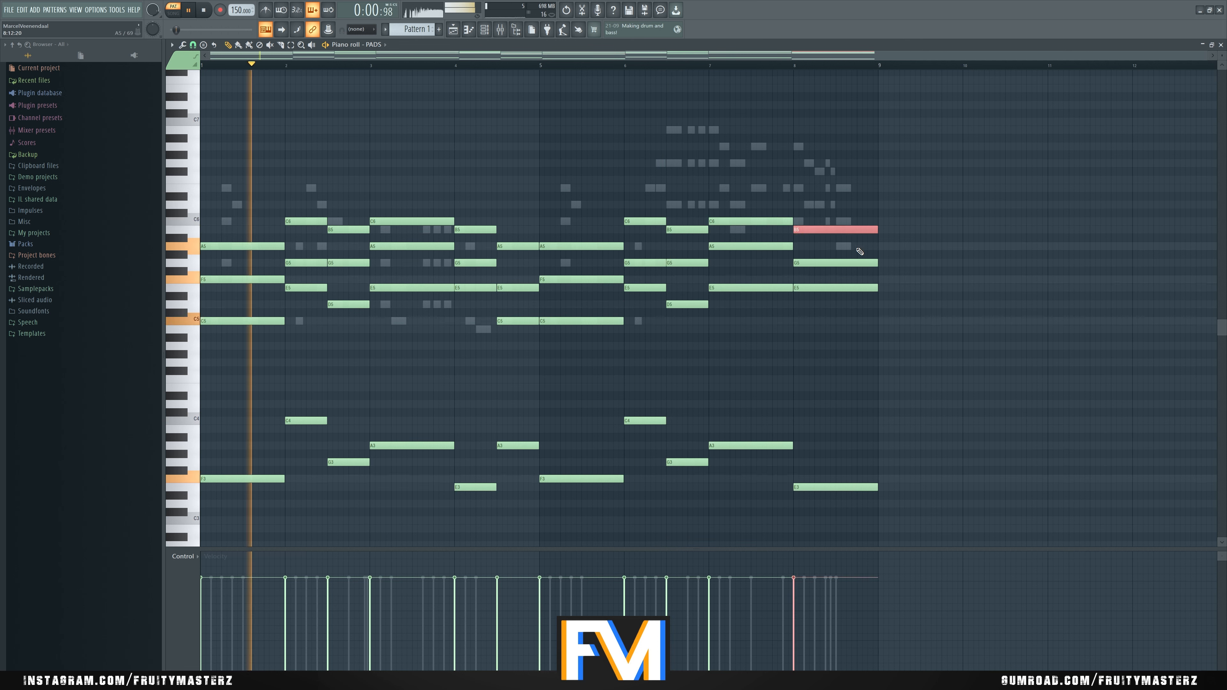
ctrl+click(900, 220)
click(1222, 45)
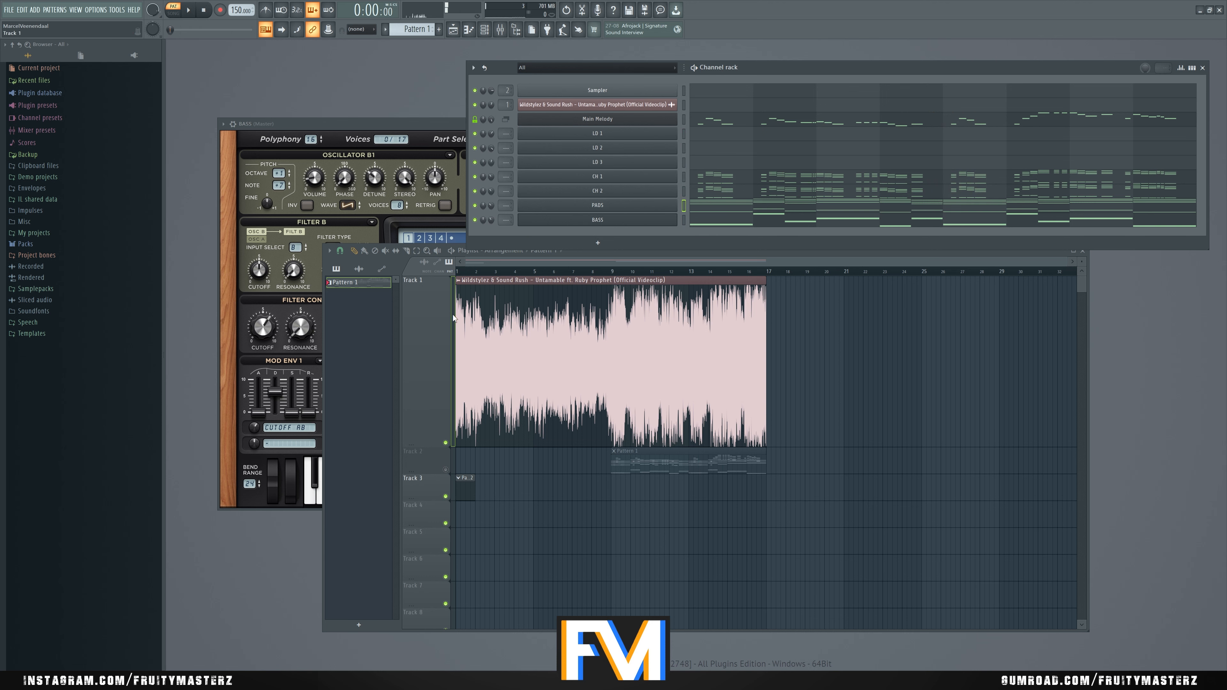
Step: Trim the reference audio clip so it starts at bar 9, and move it together with the Pattern 1 clip to bar 1
drag(453, 315, 608, 341)
scroll(611, 342, up, 5)
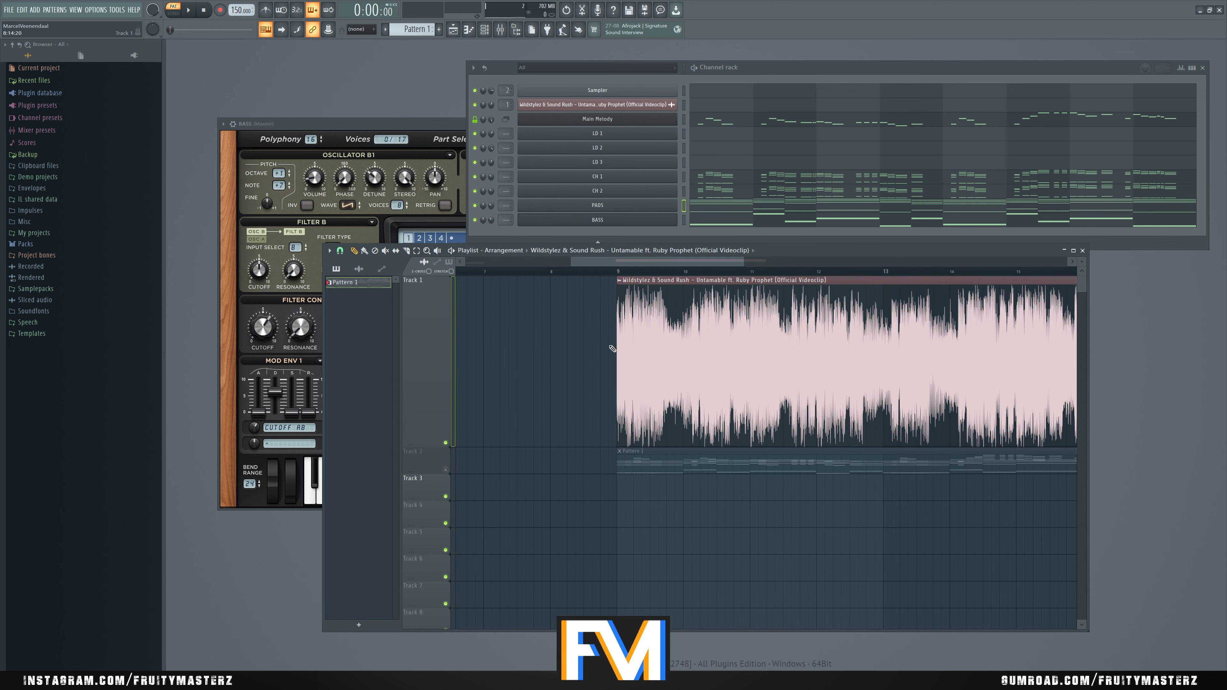
scroll(623, 347, down, 5)
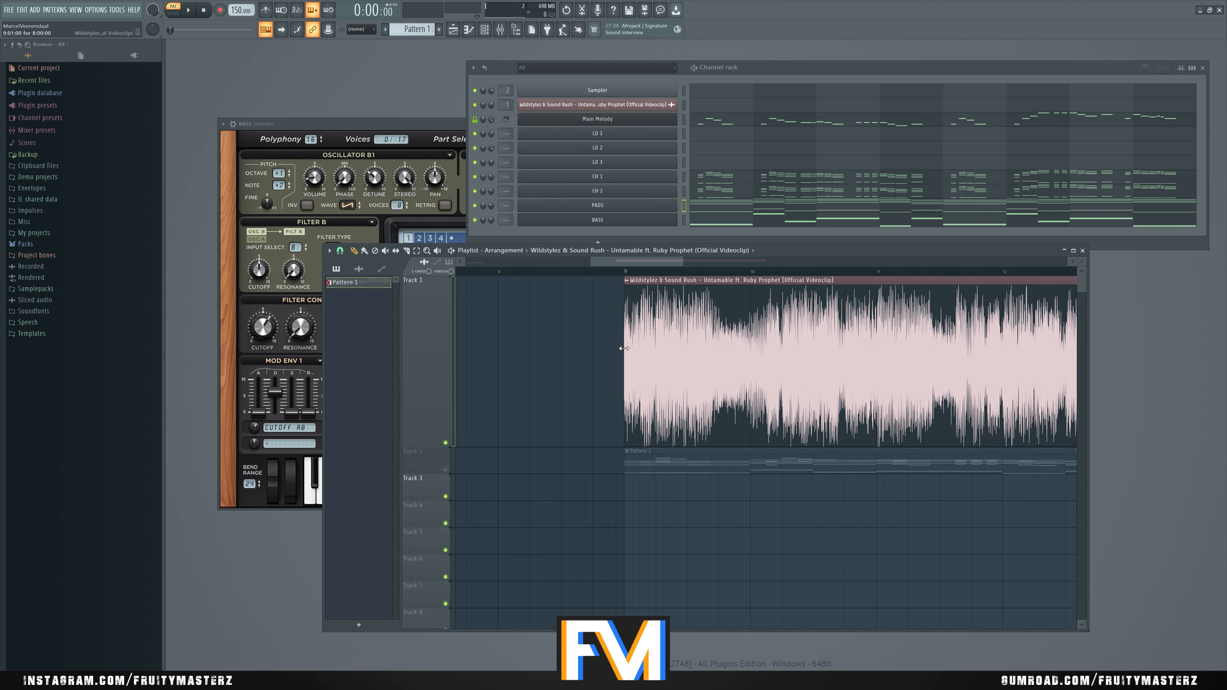
key(ctrl+a)
drag(690, 356, 450, 359)
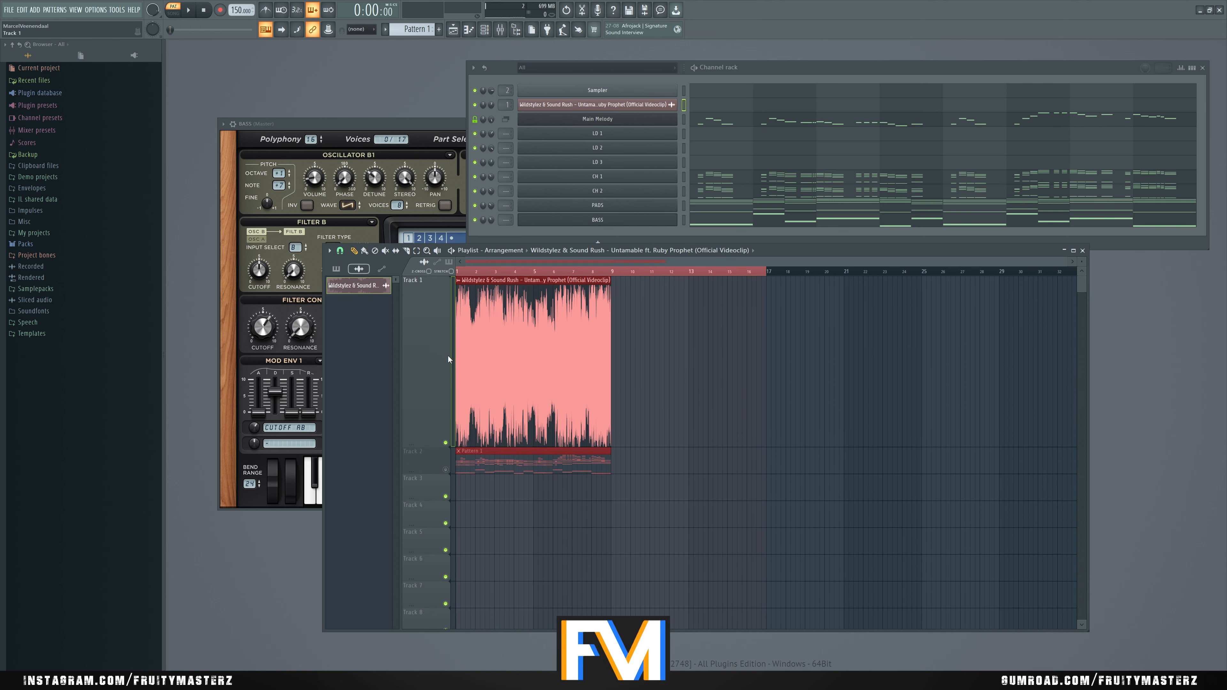
key(ctrl+d)
Step: Play the reference audio in song mode and compare it with Pattern 1 in pattern mode
right_click(446, 444)
click(445, 468)
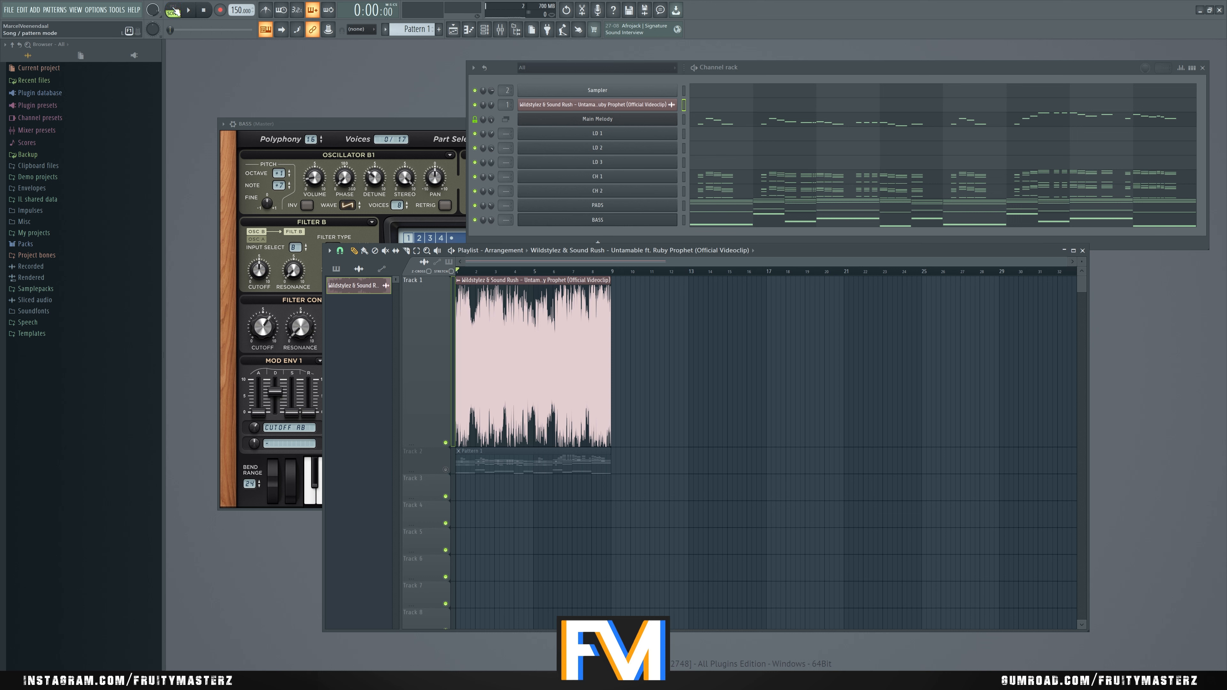
key(space)
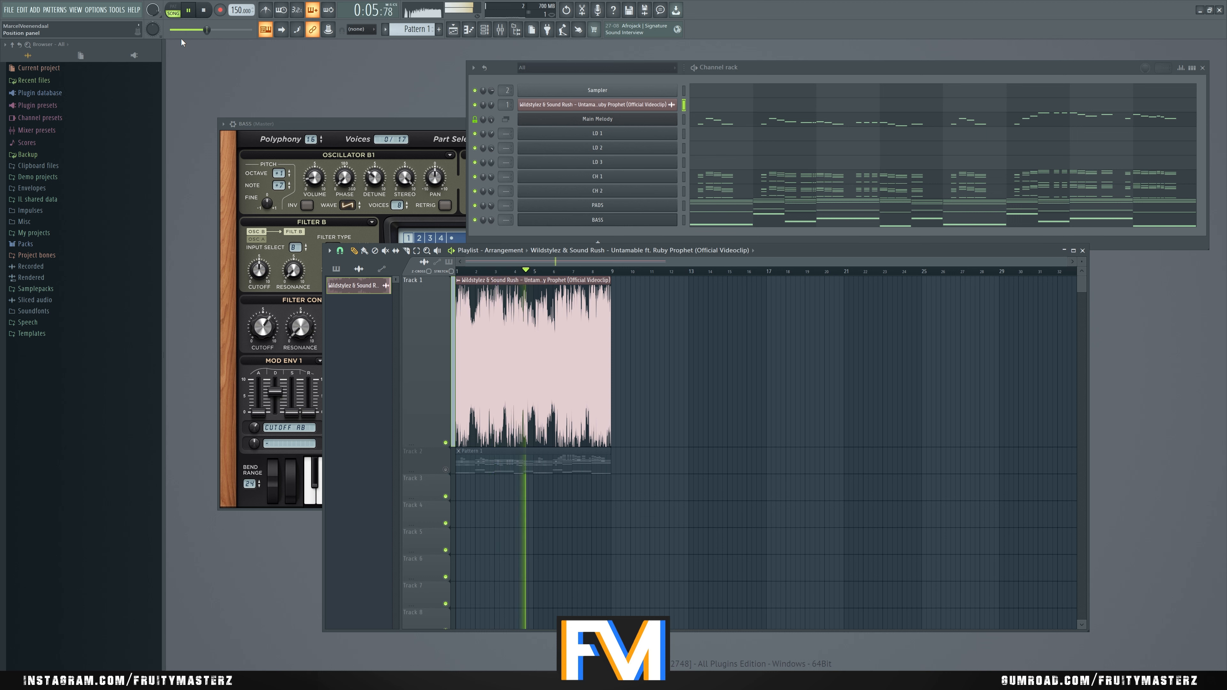
click(175, 12)
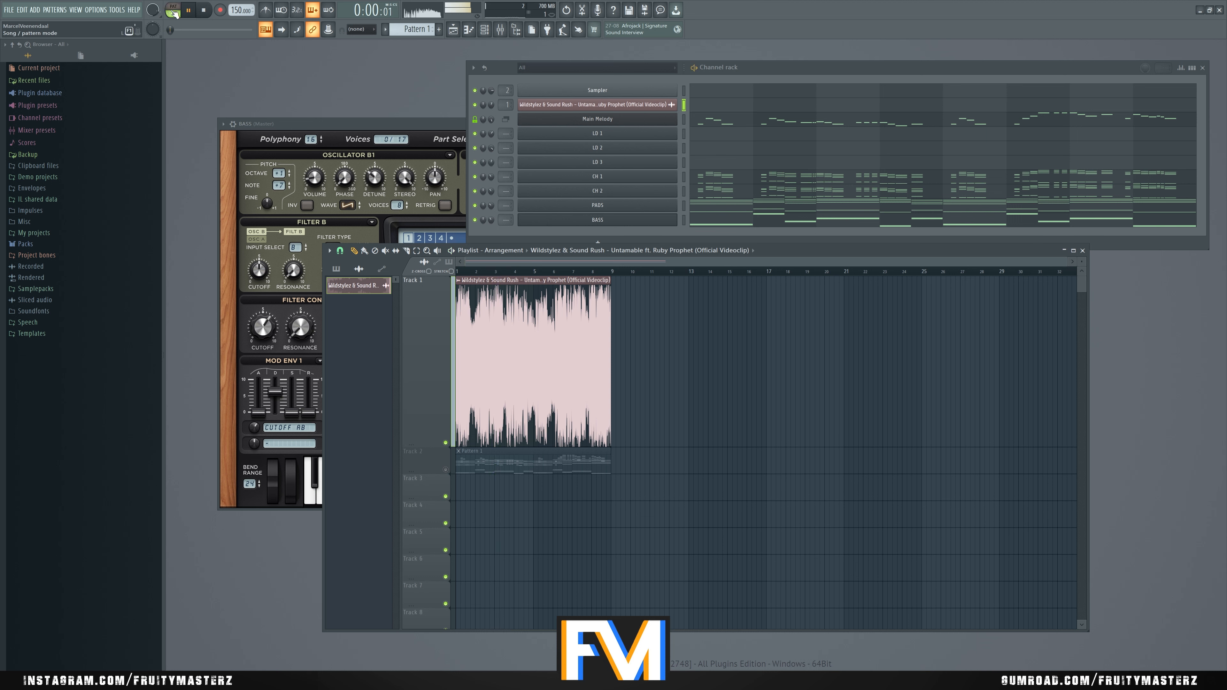
click(491, 220)
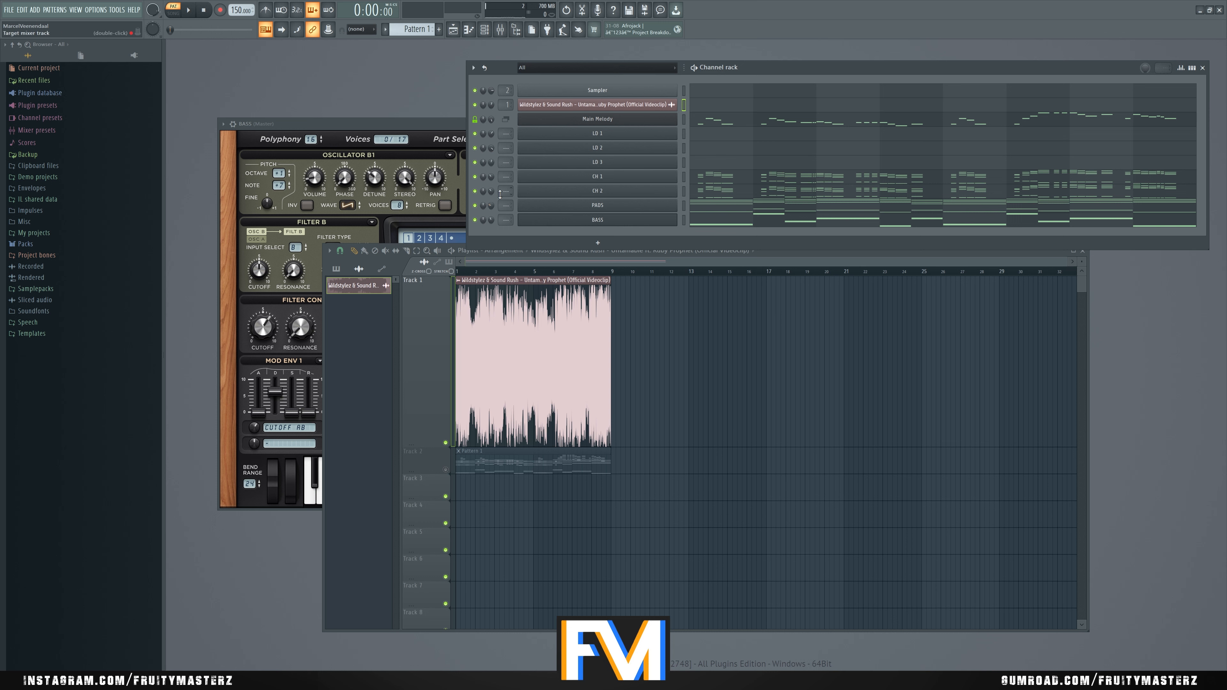
Step: Solo the CH 2 channel and listen to it in Pattern 1
right_click(475, 191)
right_click(633, 204)
mouse_move(709, 267)
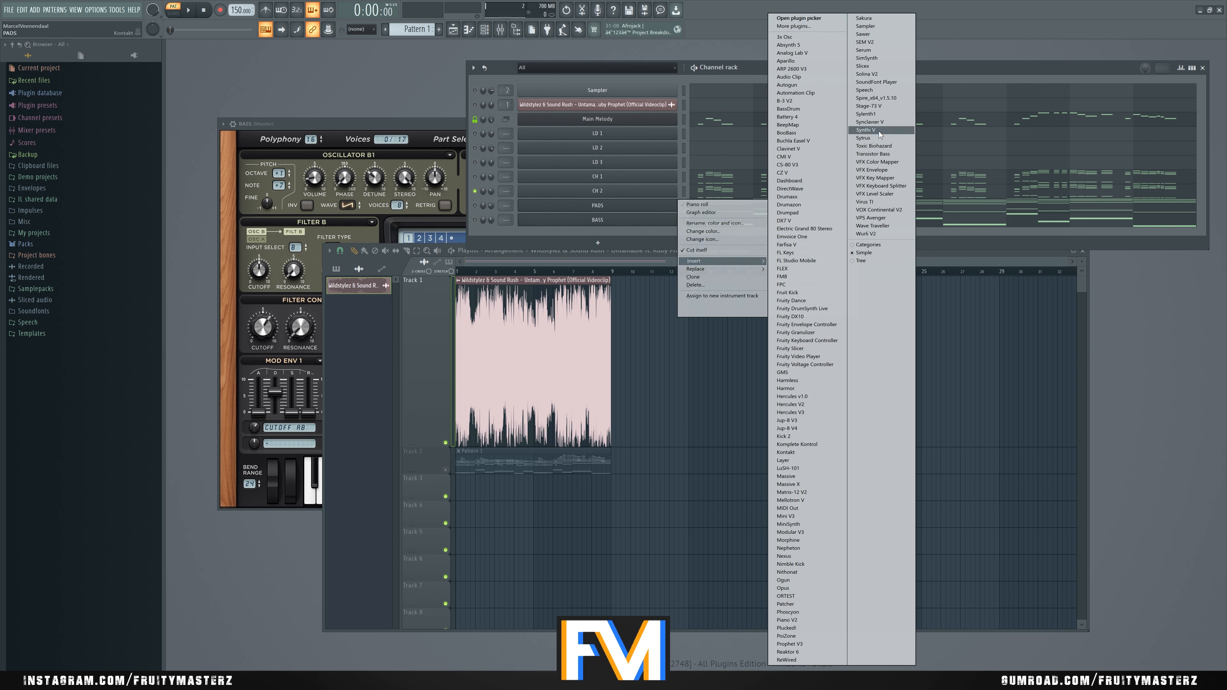
right_click(476, 191)
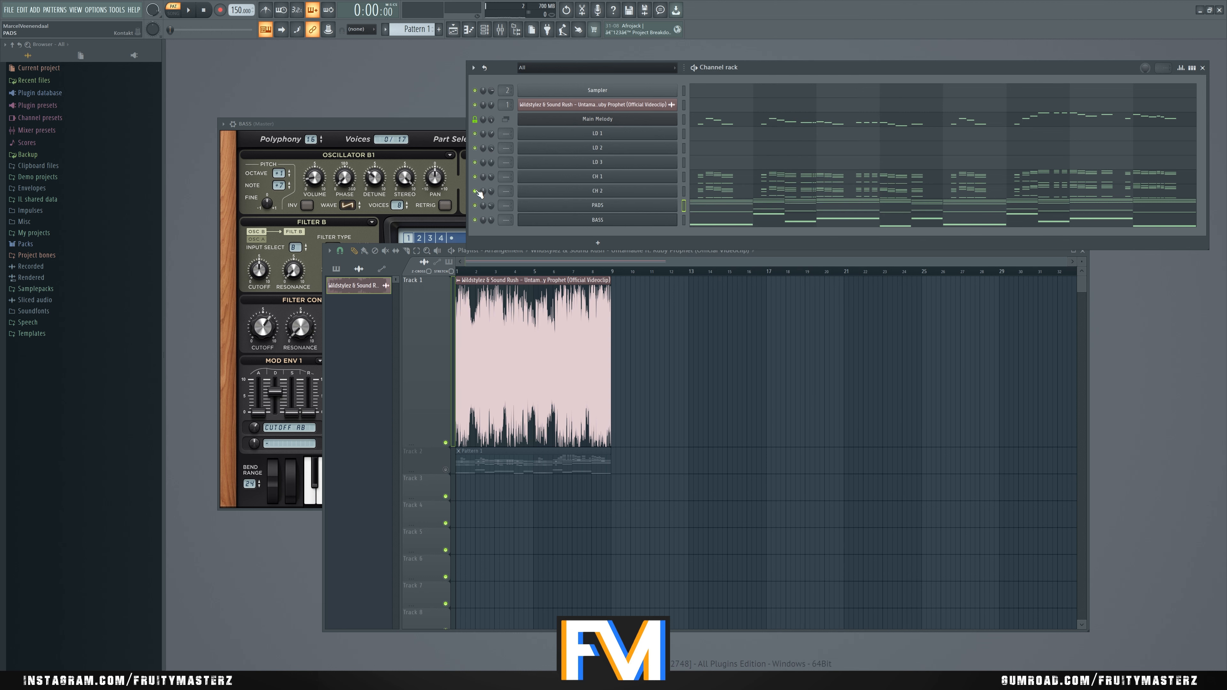
right_click(475, 177)
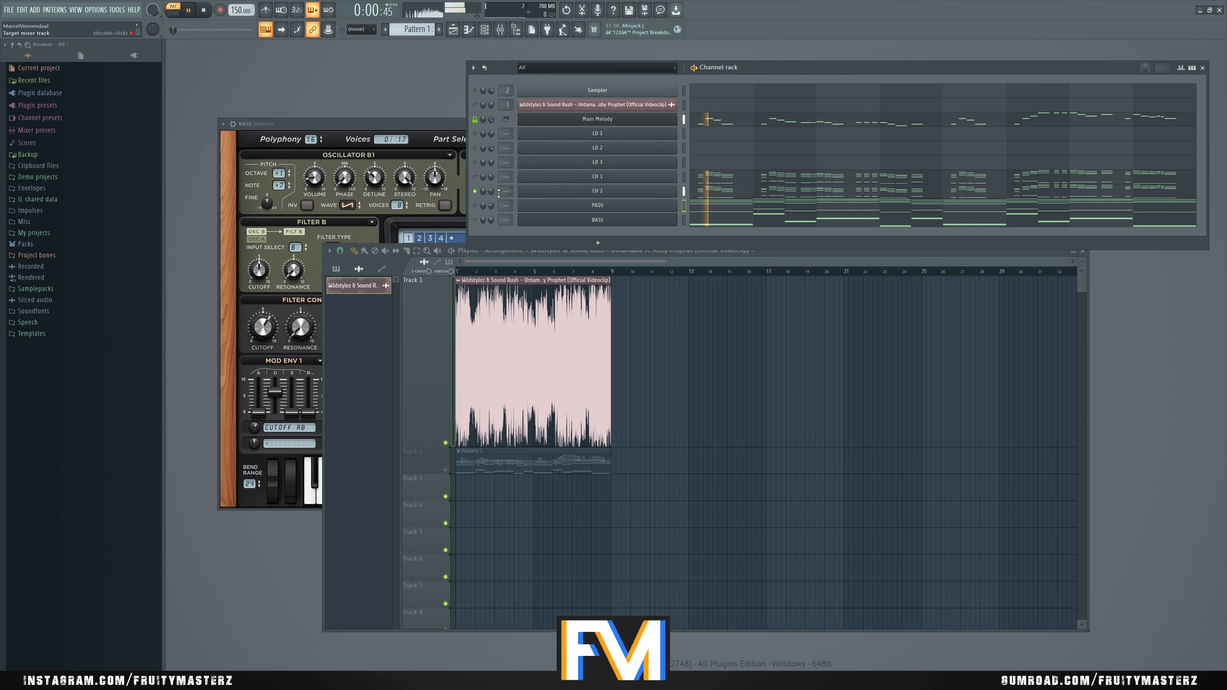
Step: Clone the CH 1 channel, placing the copy below CH 2 under the name CH 3
right_click(611, 180)
click(693, 248)
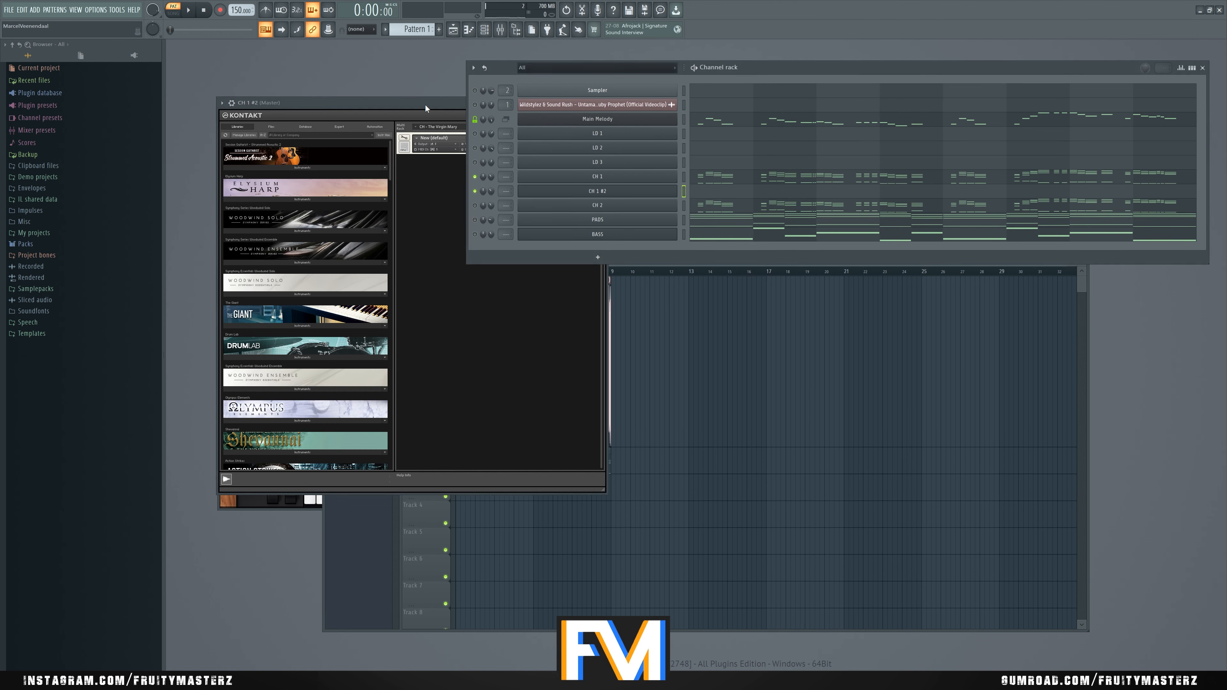
right_click(646, 209)
click(710, 224)
text(C)
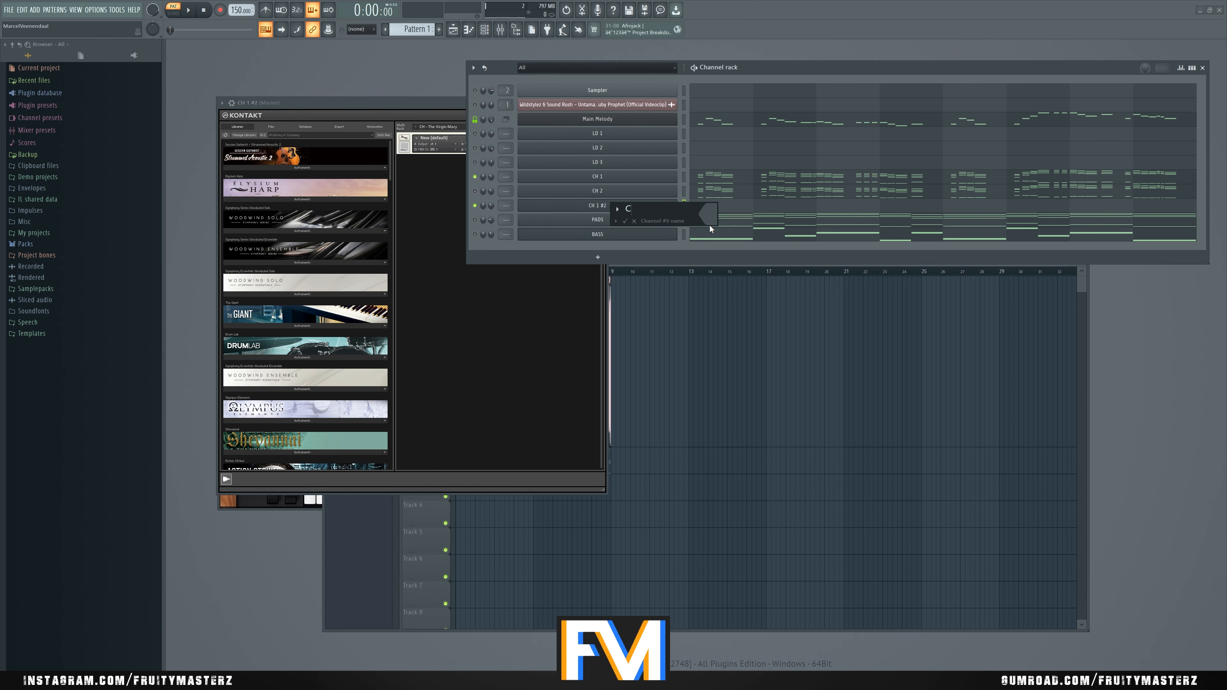
text(H 3)
key(Return)
Step: Copy CH 2's notes into CH 3 in Pattern 1 and listen to CH 3 soloed
right_click(475, 205)
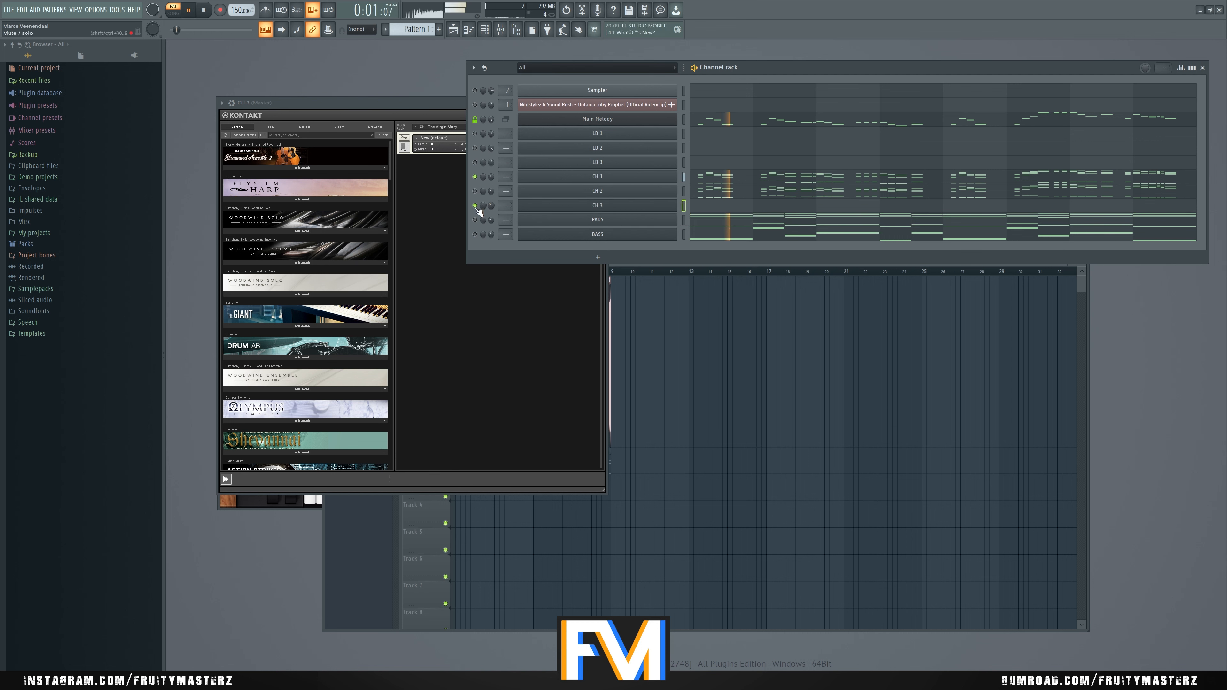
key(space)
click(683, 192)
key(ctrl+x)
key(ctrl+v)
click(684, 206)
key(ctrl+v)
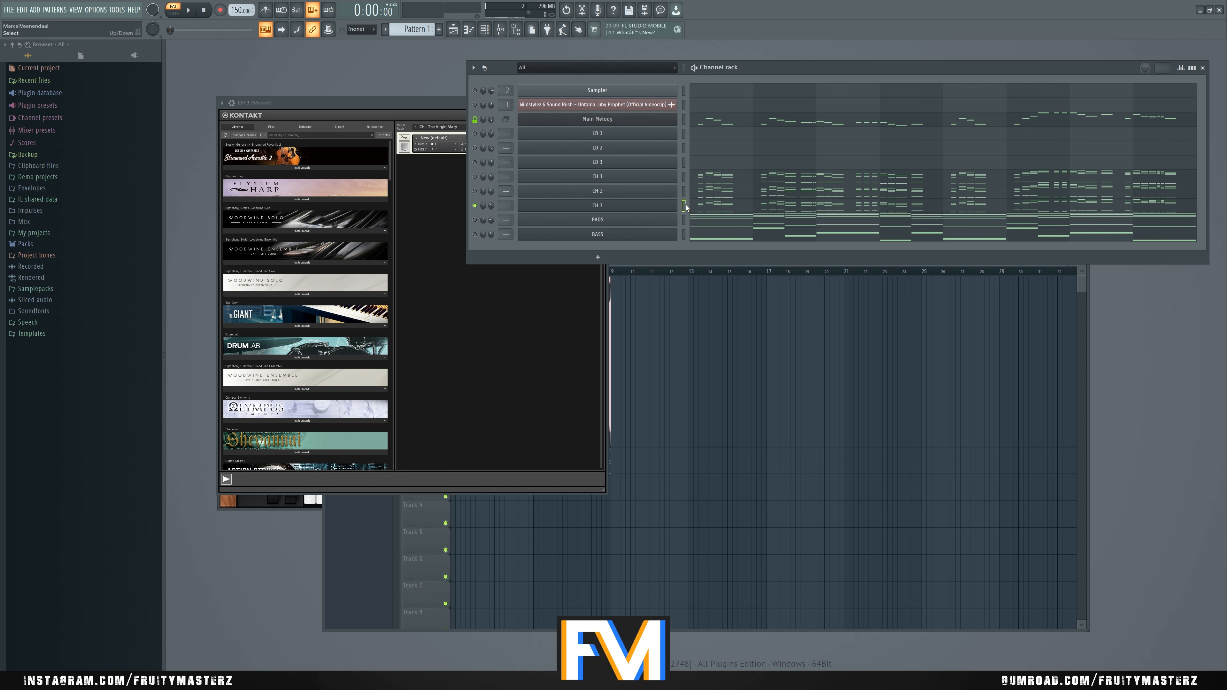
key(space)
click(428, 104)
key(space)
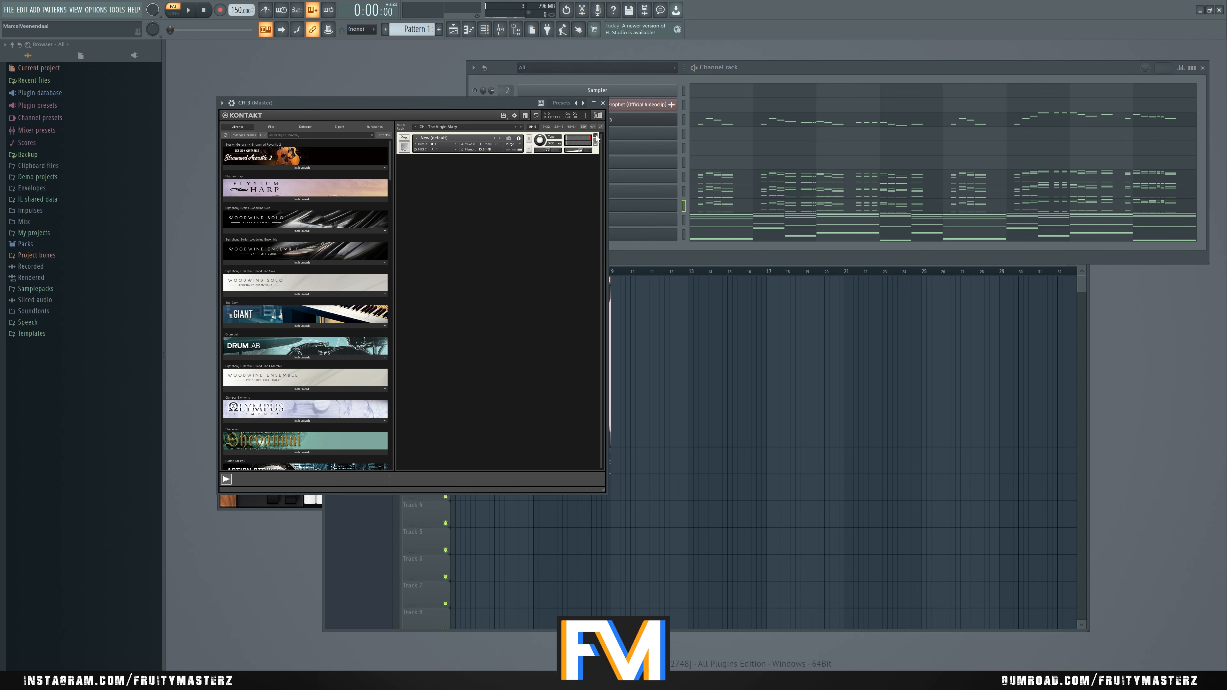
Step: Replace the instrument in CH 3's Kontakt with the patch "CH - Joe Davola"
click(596, 136)
click(504, 115)
click(509, 132)
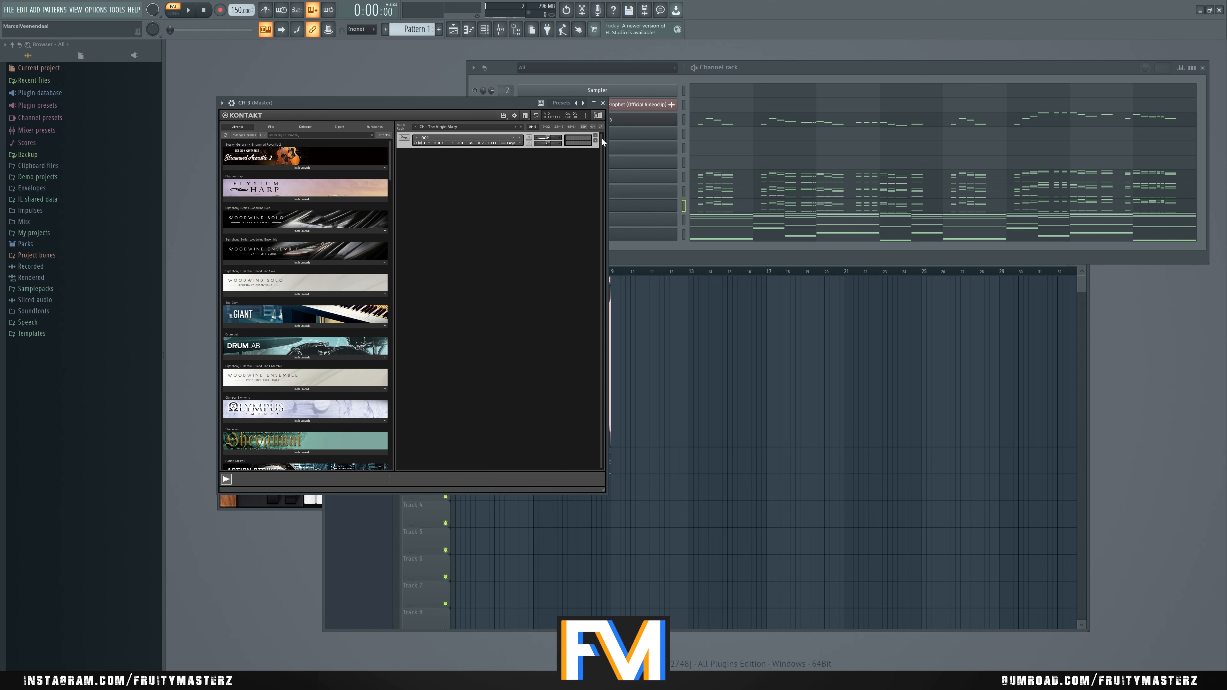
click(596, 135)
click(503, 115)
click(511, 136)
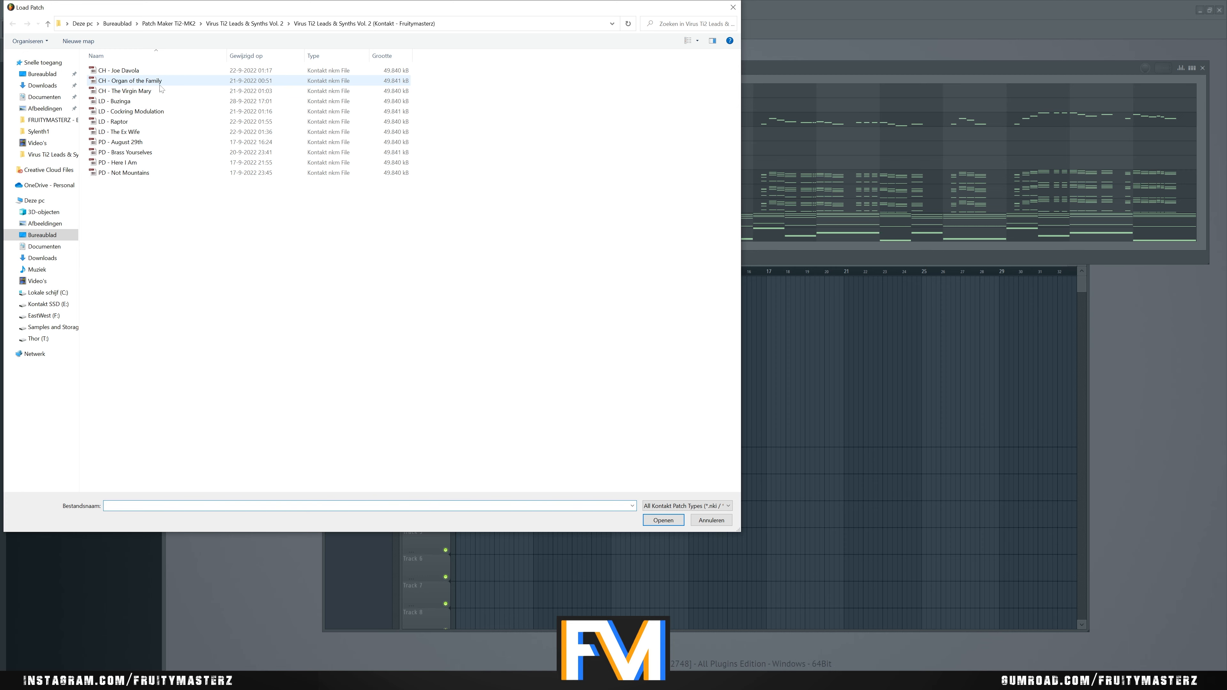
double_click(166, 72)
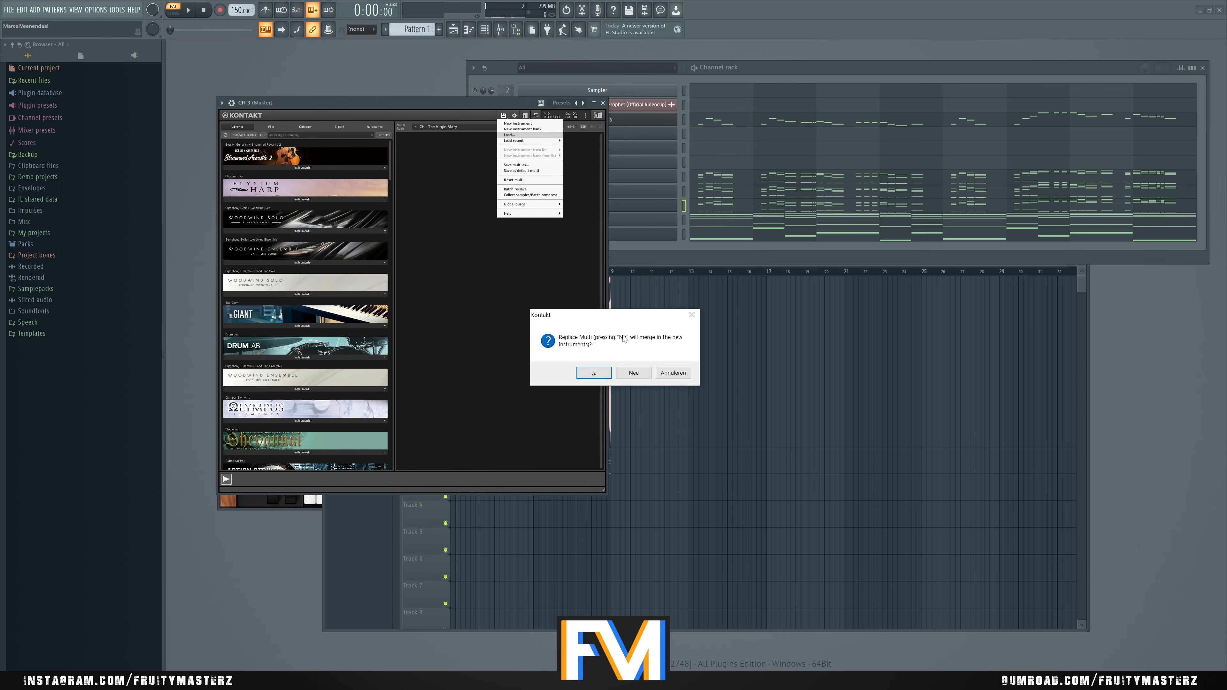
click(659, 373)
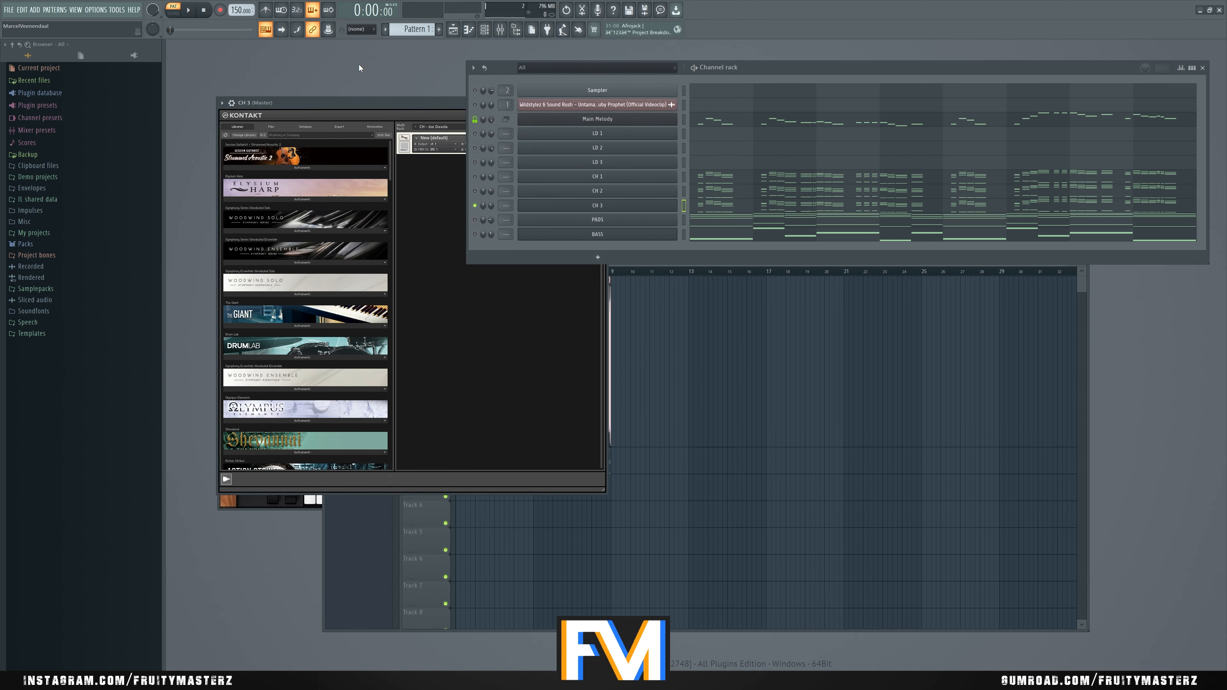
Step: Play CH 3's notes in the piano roll and try shifting them all down an octave
click(716, 212)
key(ctrl+a)
key(space)
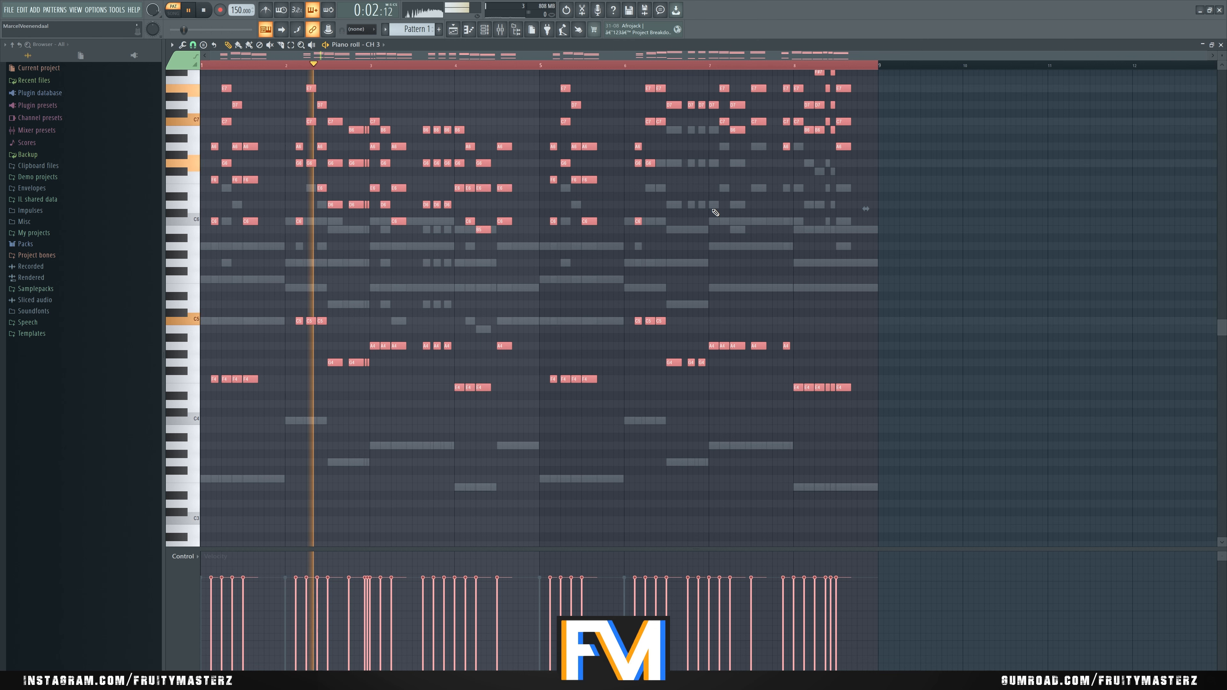
key(space)
key(ctrl+Down)
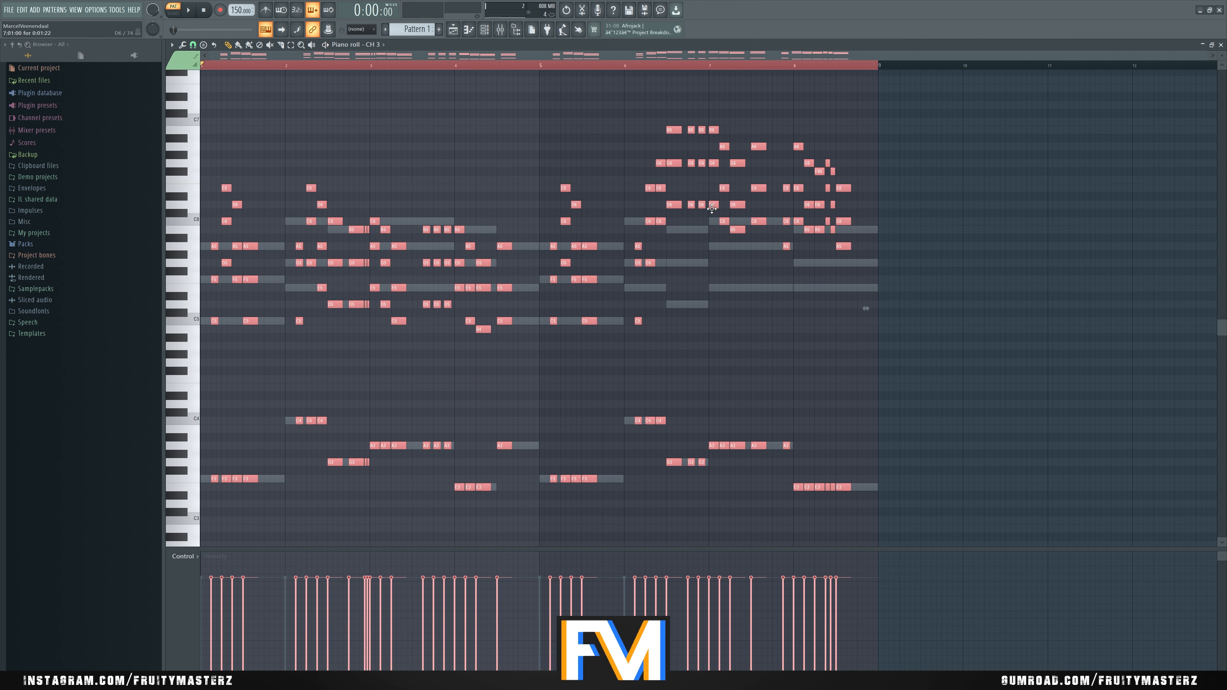
key(ctrl+Up)
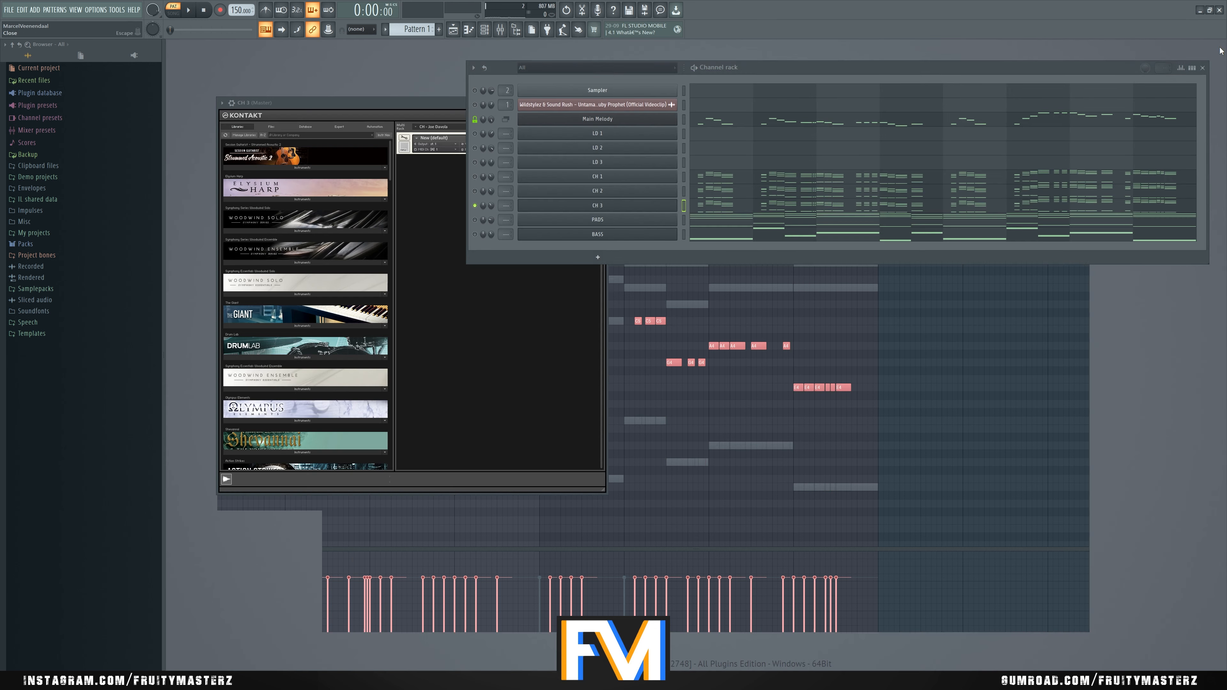
Step: Play Pattern 1 with every channel enabled and lower CH 3's channel volume to 28%
click(475, 206)
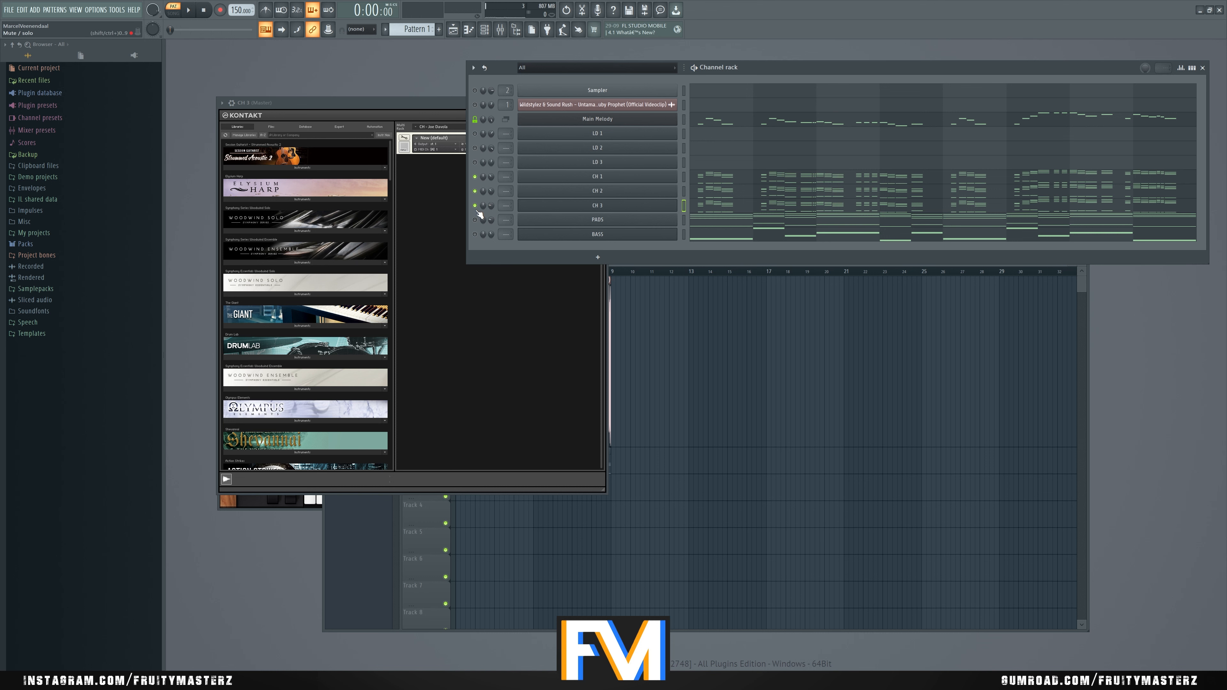
drag(372, 99, 326, 151)
click(370, 70)
key(space)
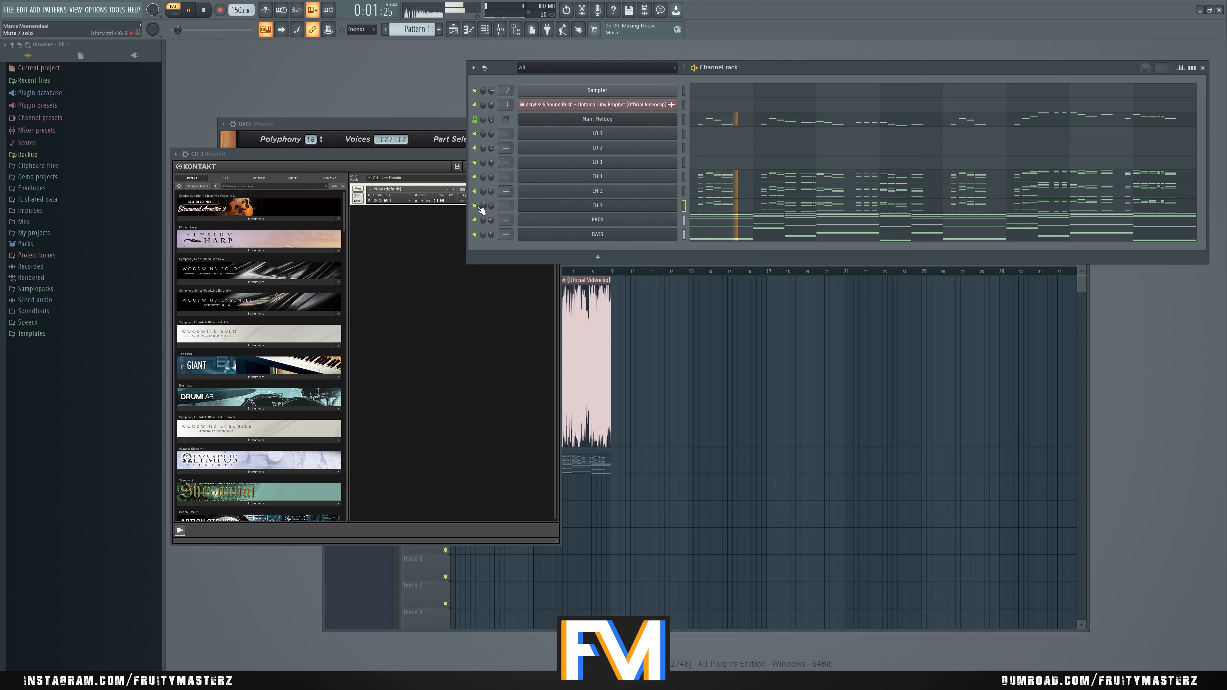
drag(491, 206, 490, 228)
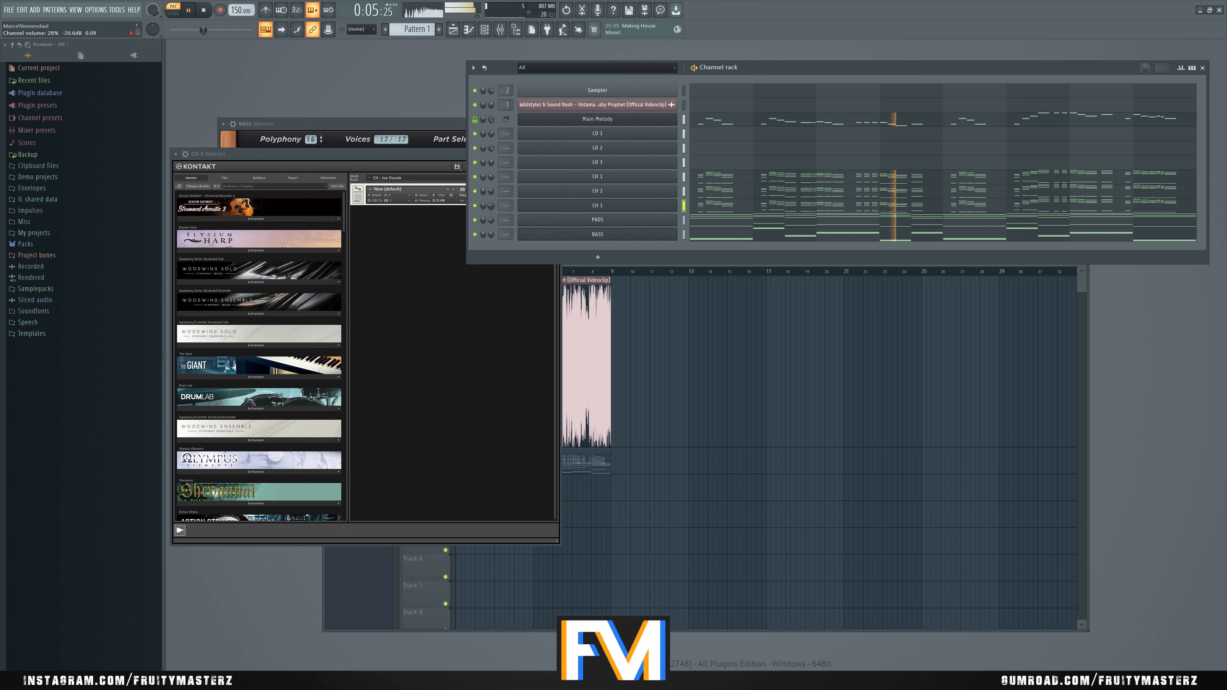
Step: Listen to CH 3 on its own in Pattern 1 and inspect its notes in the piano roll
key(space)
key(space)
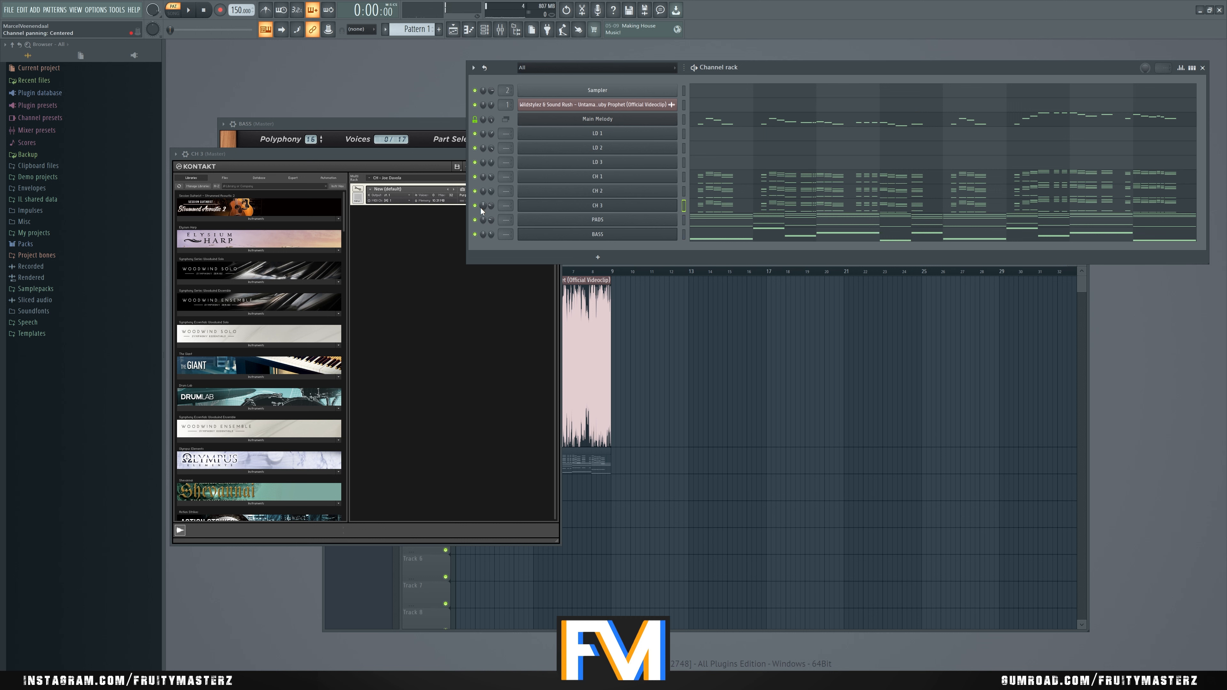
click(474, 205)
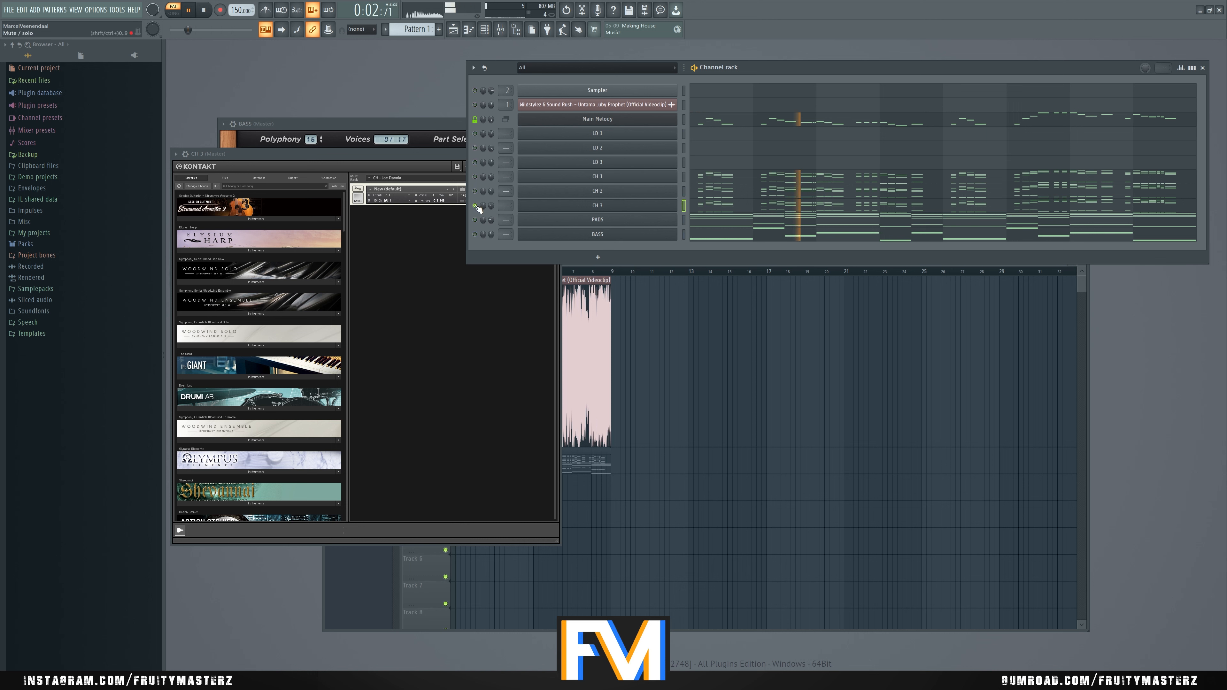
key(space)
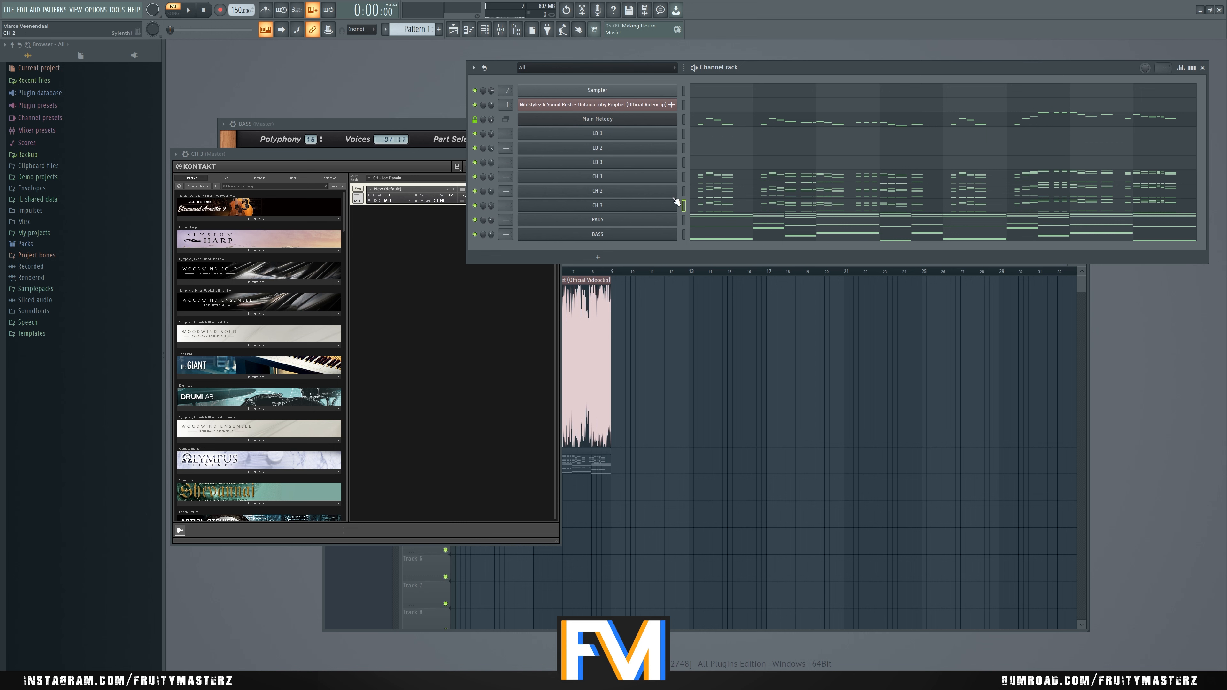
click(695, 207)
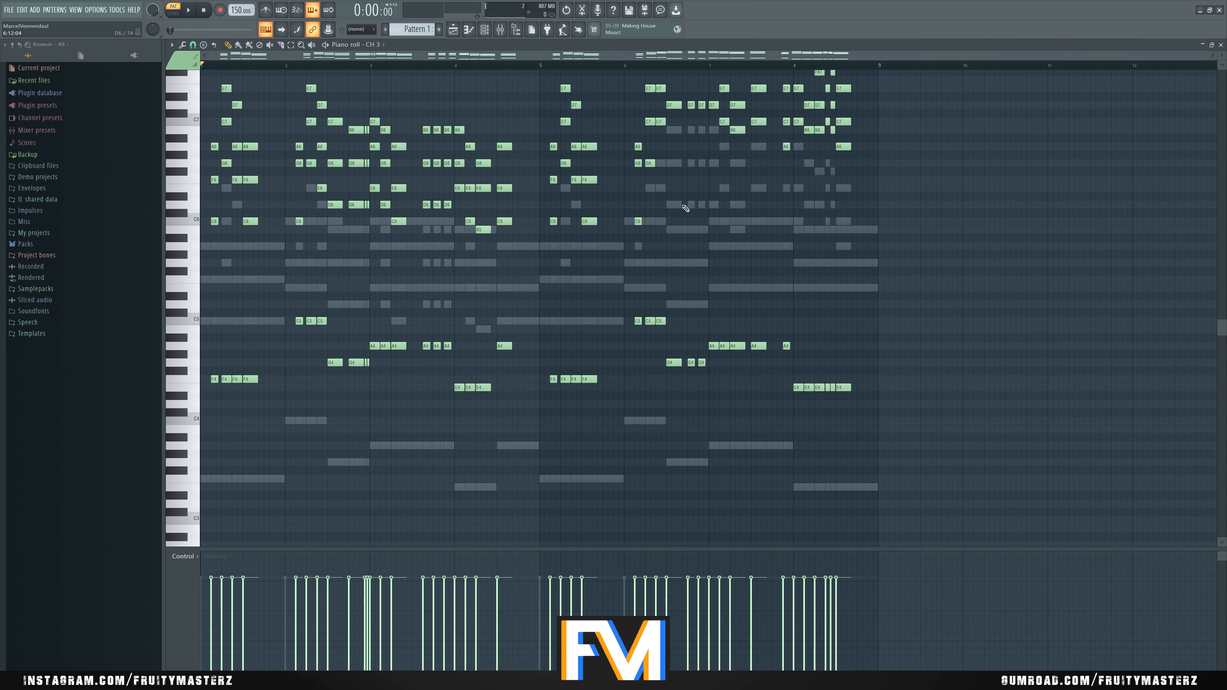
click(1221, 44)
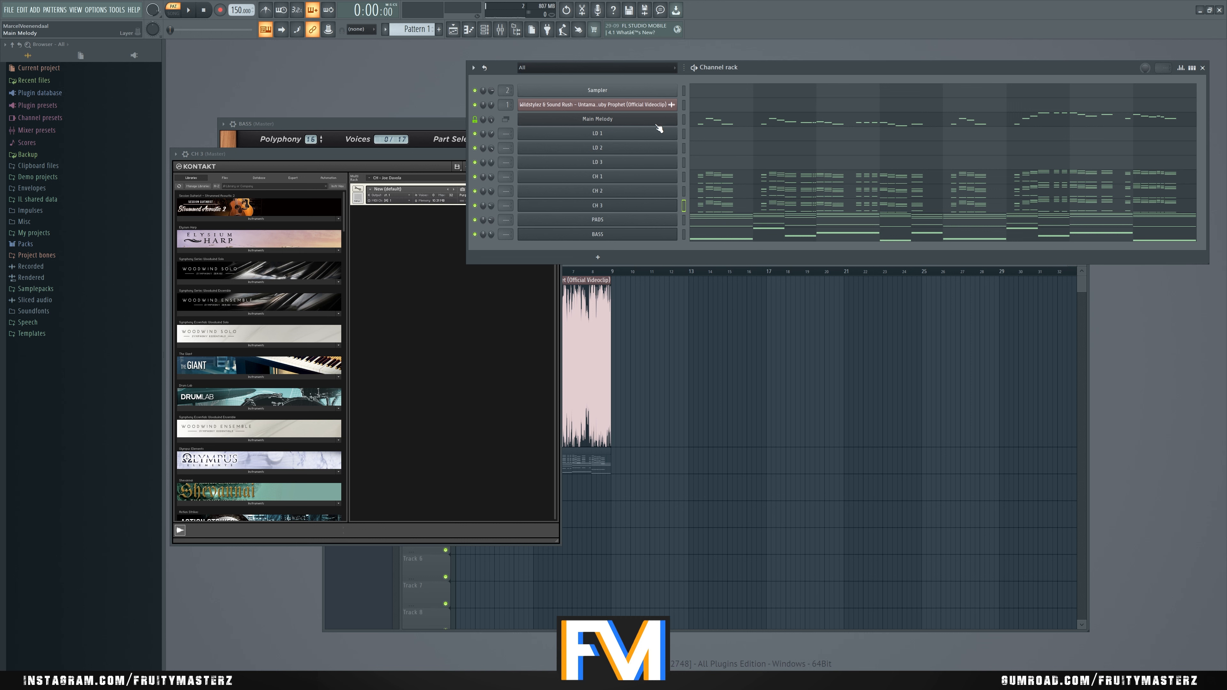
Step: Insert a Layer channel named "Chords" and place it directly above CH 1
right_click(626, 206)
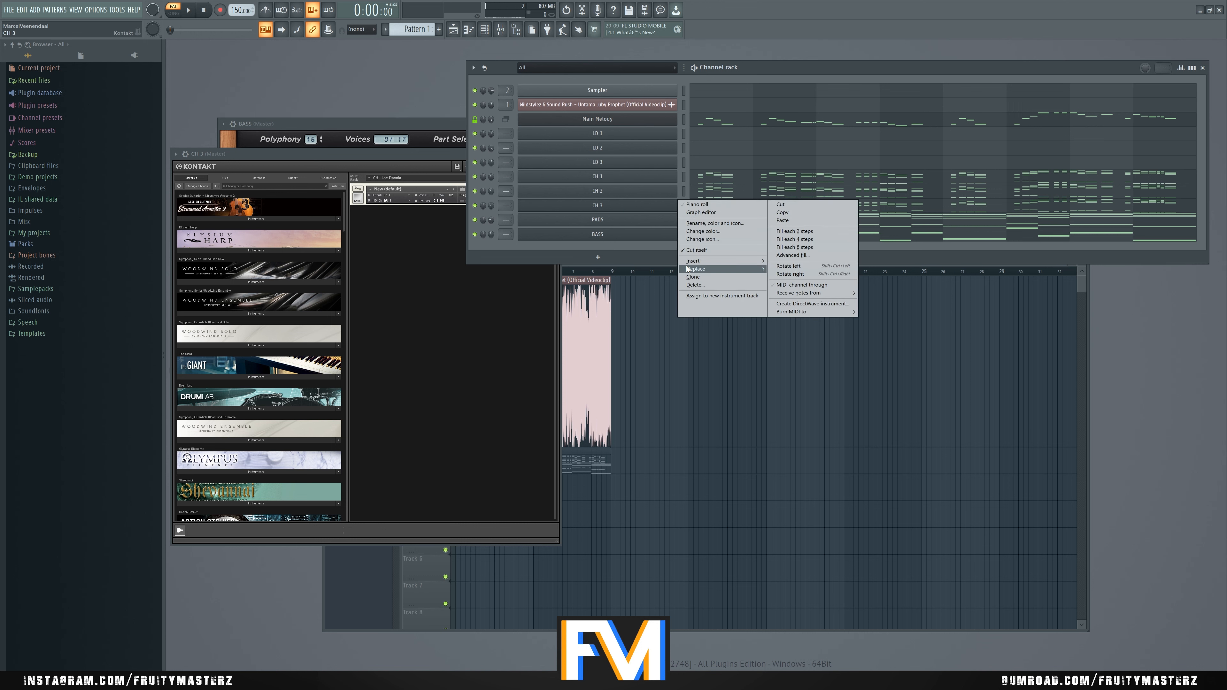
mouse_move(696, 261)
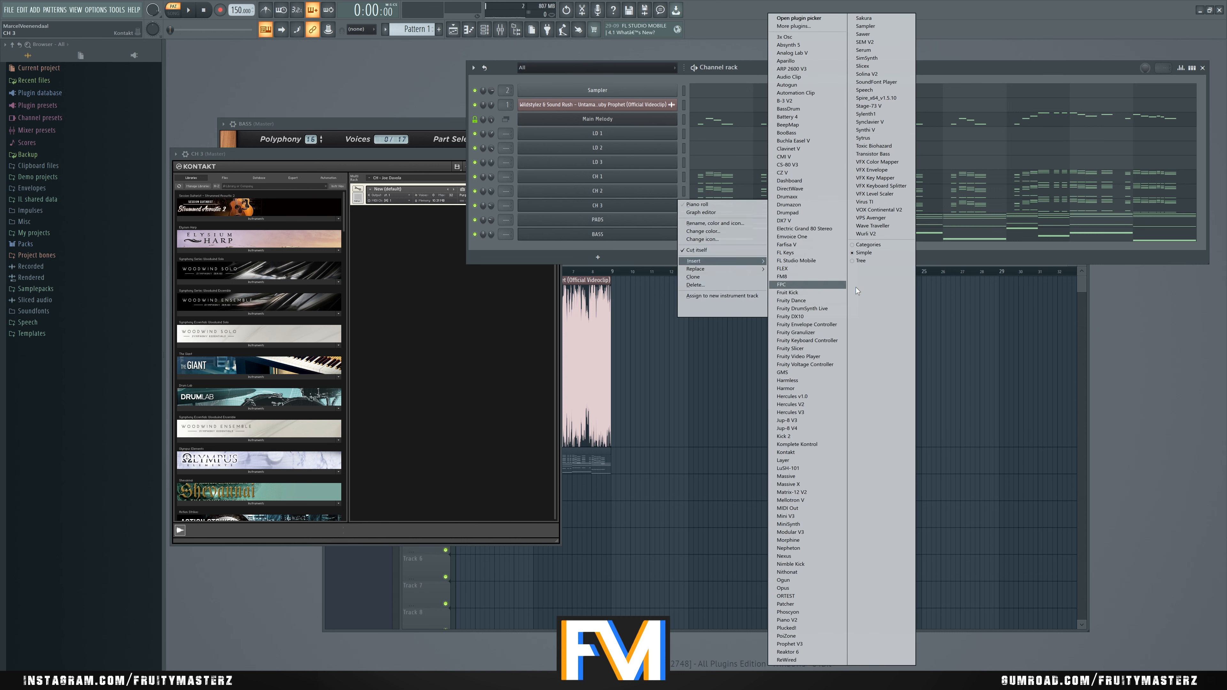
click(792, 461)
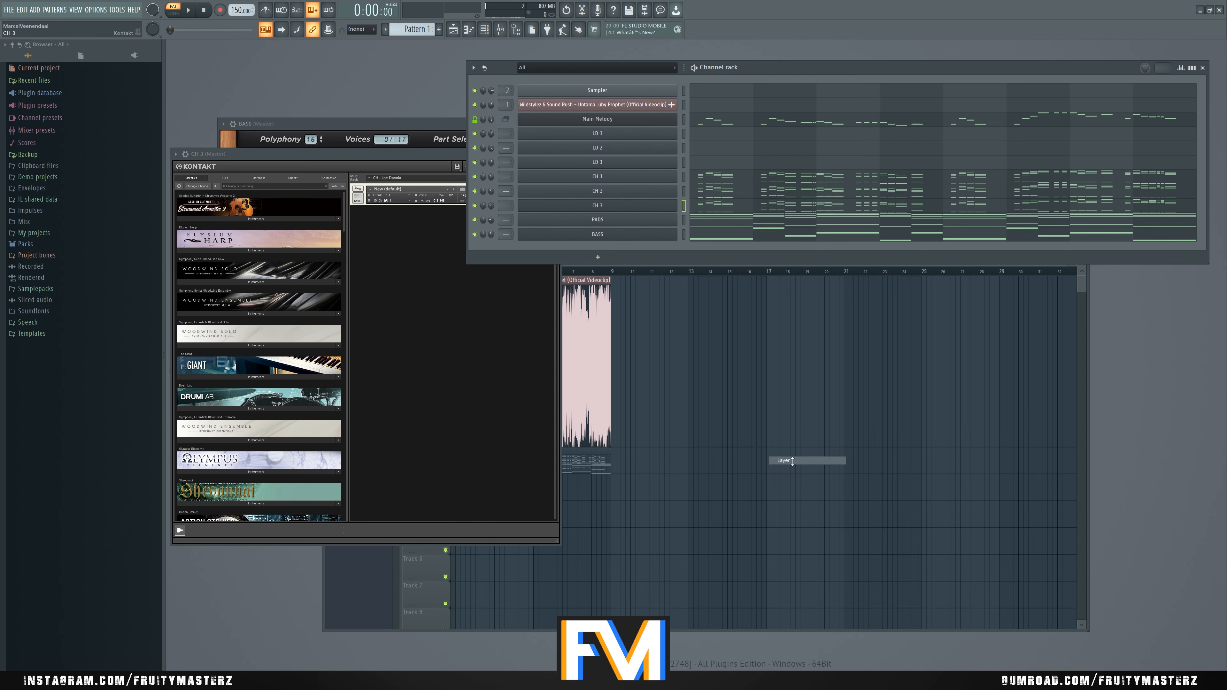
right_click(657, 192)
click(711, 207)
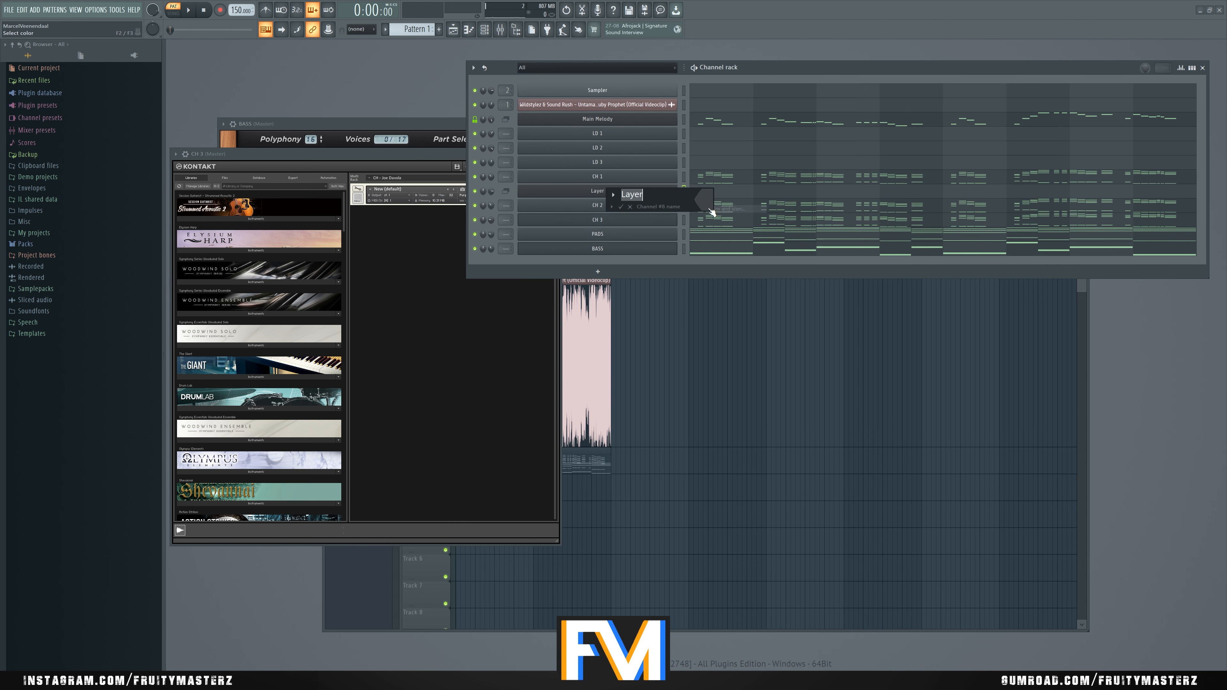
text(Chords)
key(Return)
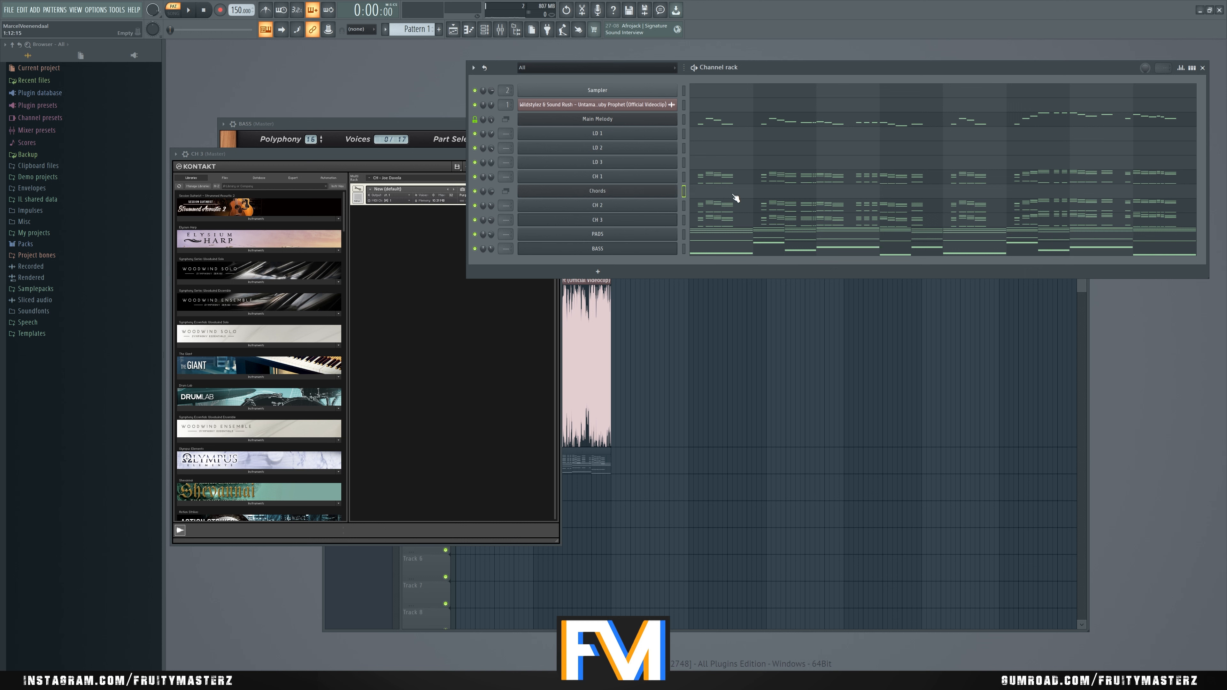
key(alt+Up)
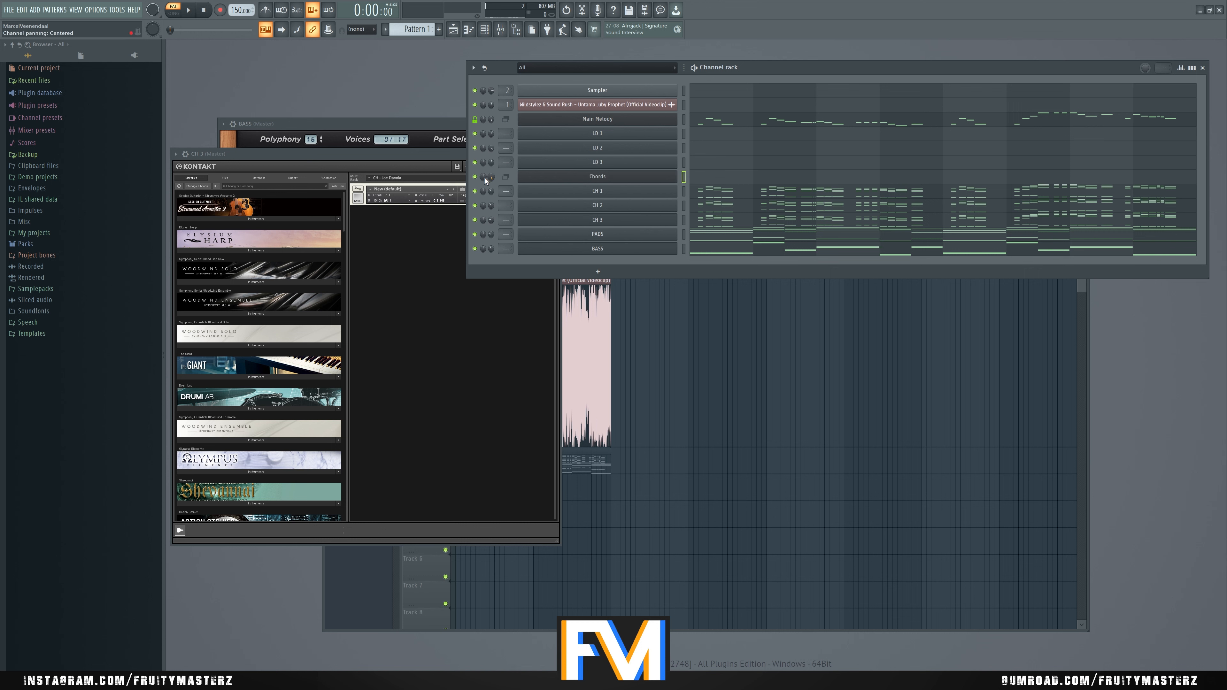
Step: Move CH 1's notes into the Chords layer channel and remove the notes from CH 2
click(595, 177)
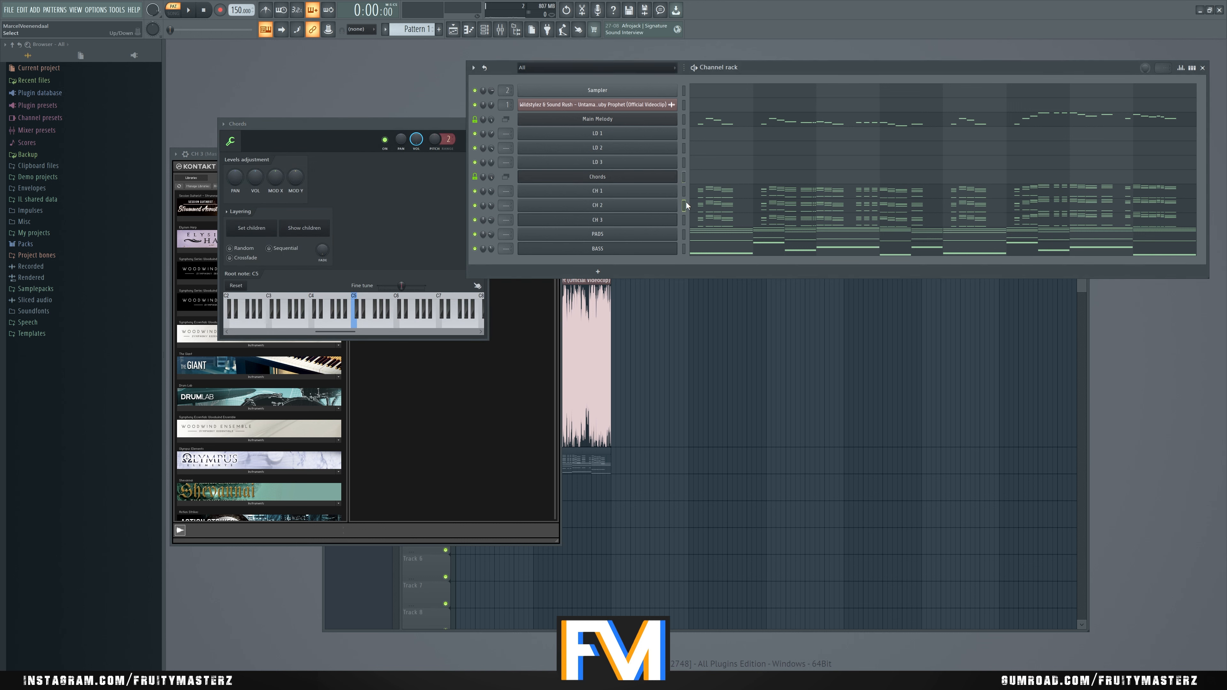
drag(684, 205, 683, 191)
click(683, 192)
key(ctrl+x)
click(684, 178)
key(ctrl+v)
click(685, 202)
key(ctrl+x)
Step: Play Pattern 1 with all channels and fine-tune CH 3's channel volume
key(space)
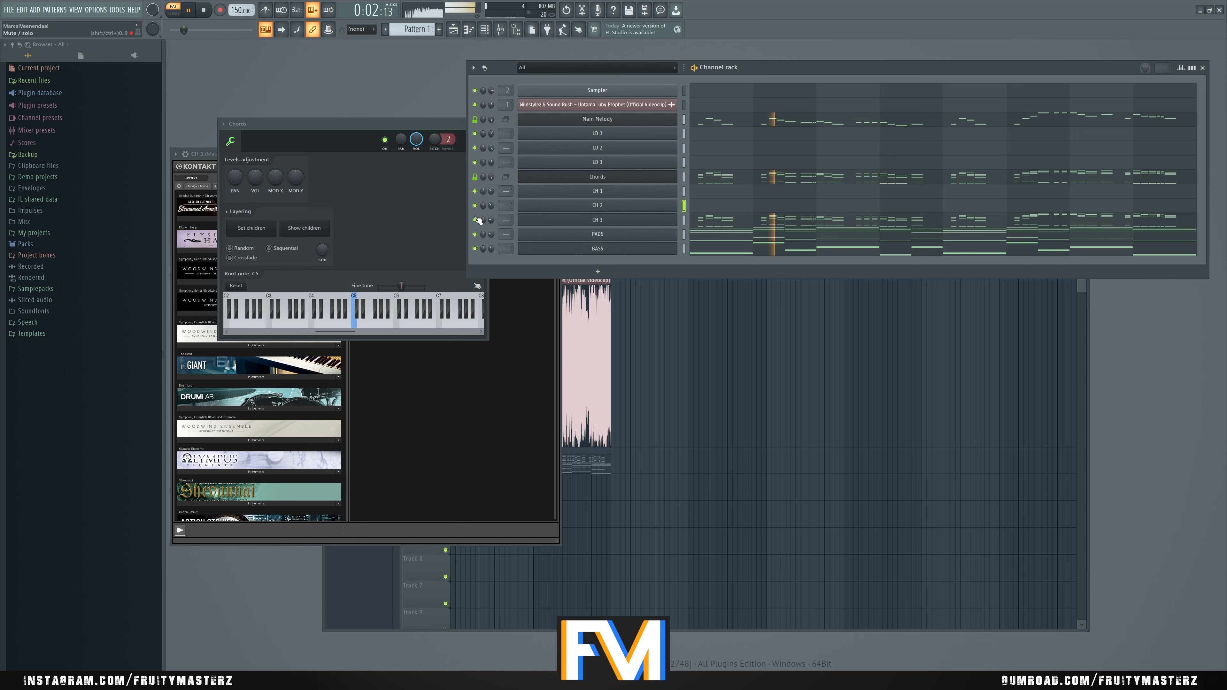
drag(492, 221, 493, 222)
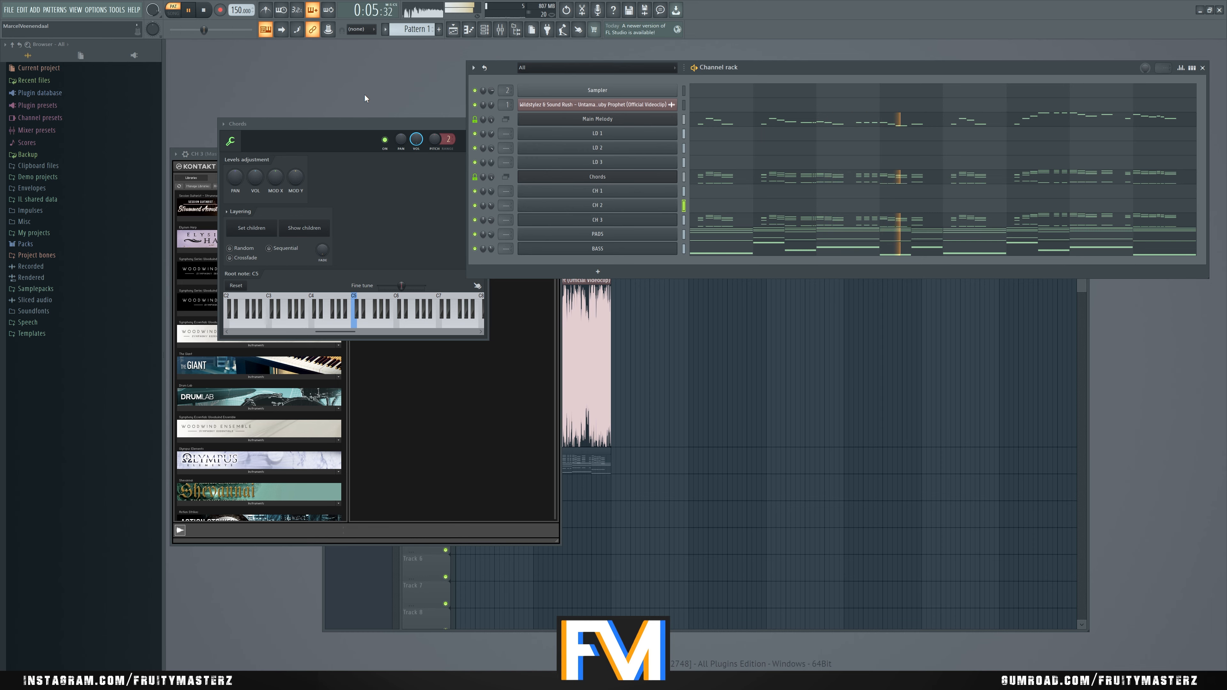
key(space)
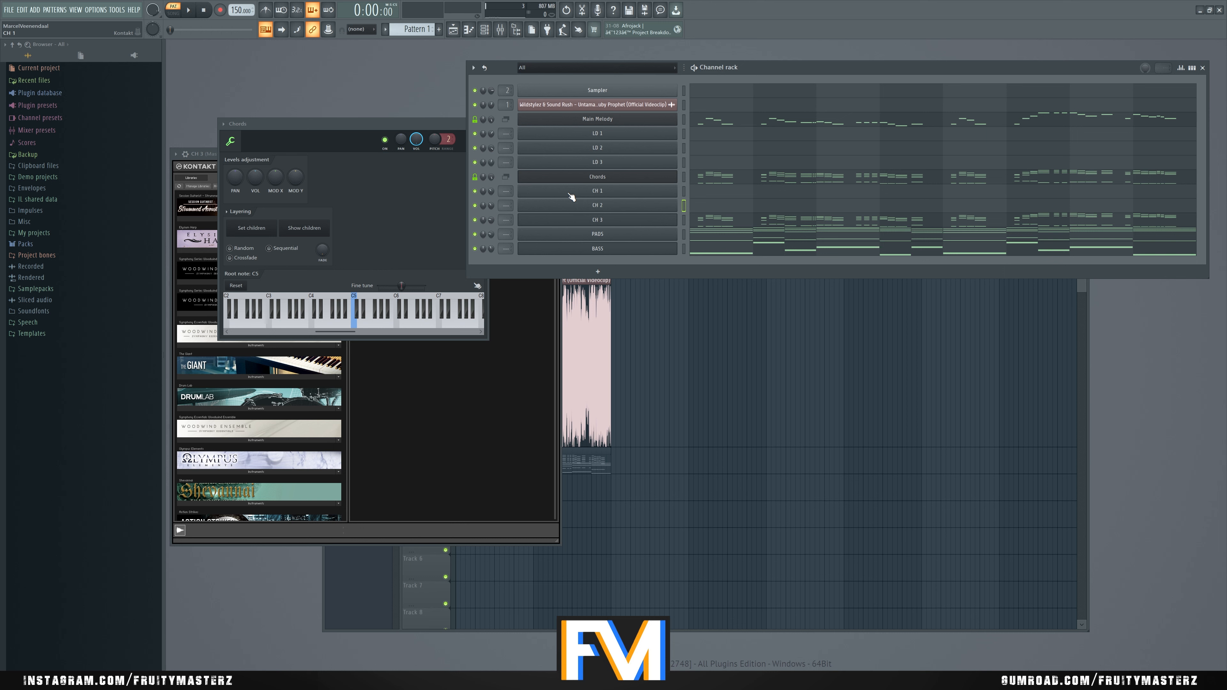
Step: Isolate the LD 1, LD 2 and LD 3 channels and listen to them together
ctrl+click(475, 135)
click(475, 149)
click(475, 163)
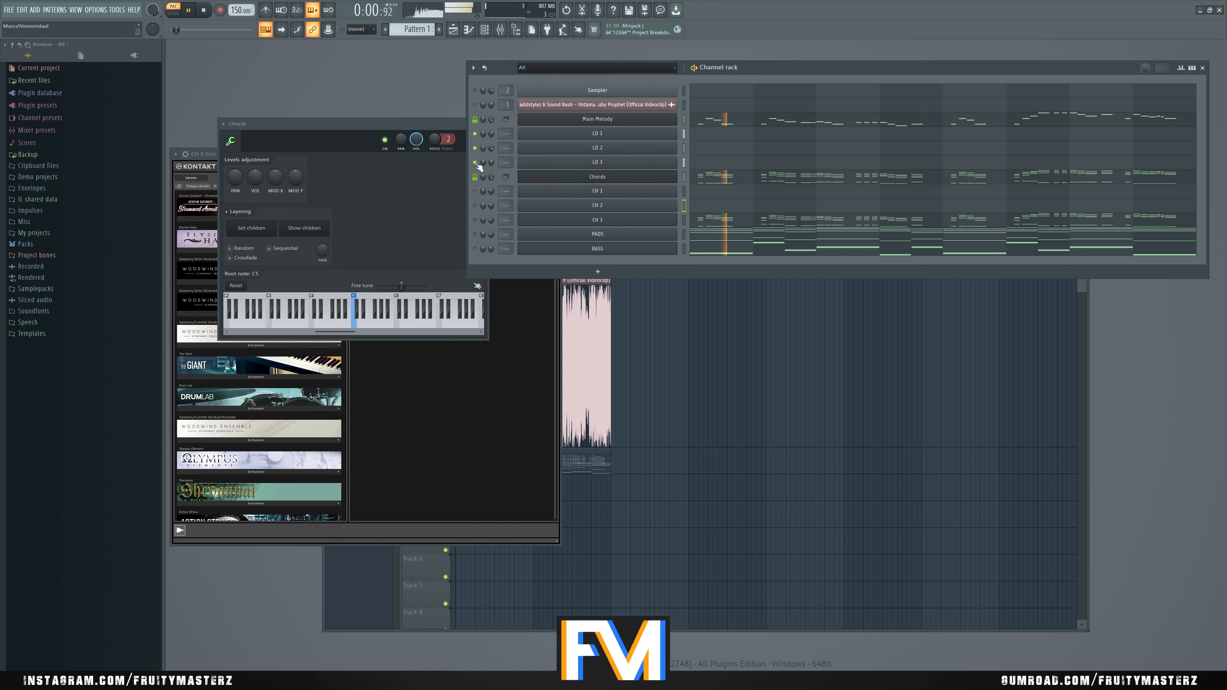
right_click(677, 175)
mouse_move(720, 223)
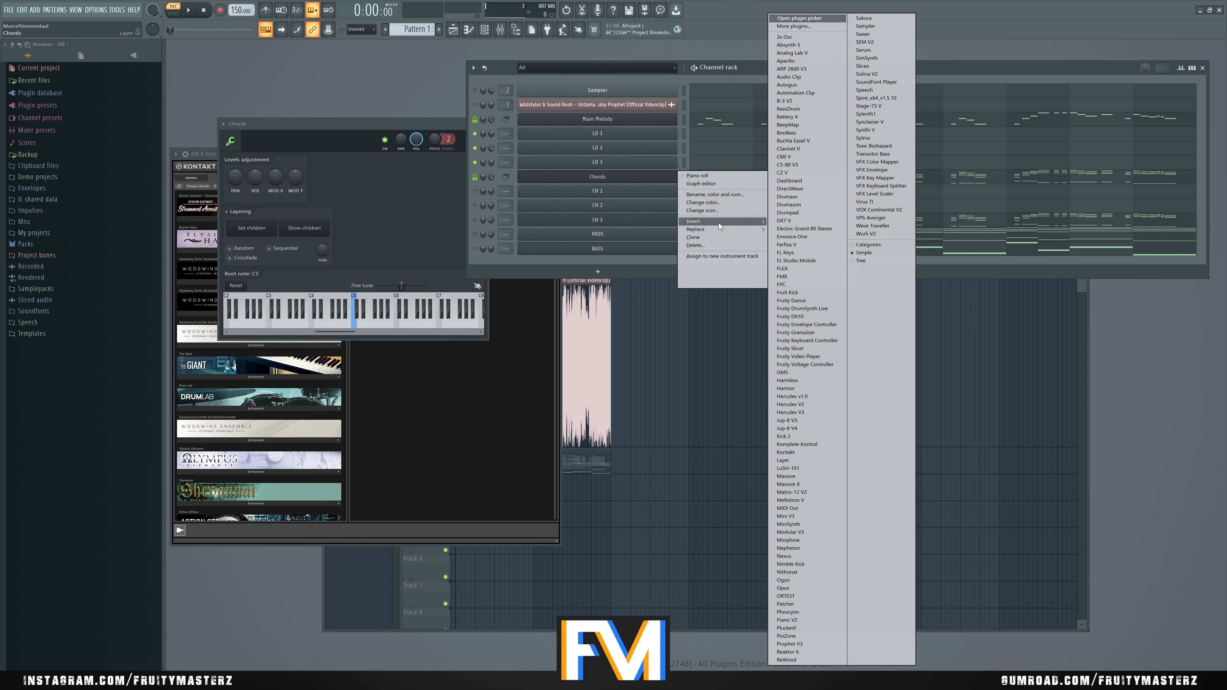
click(449, 74)
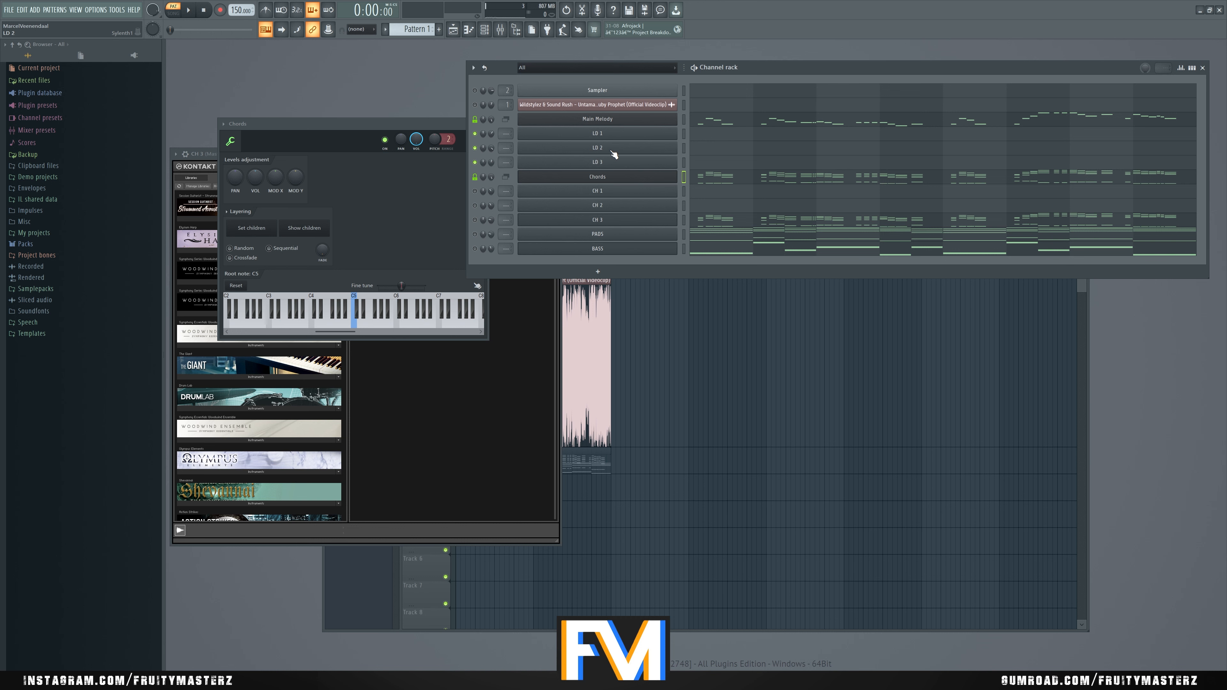
Step: Clone the LD 1 channel, move the copy directly below LD 3 and rename it LD 4
right_click(608, 138)
click(693, 205)
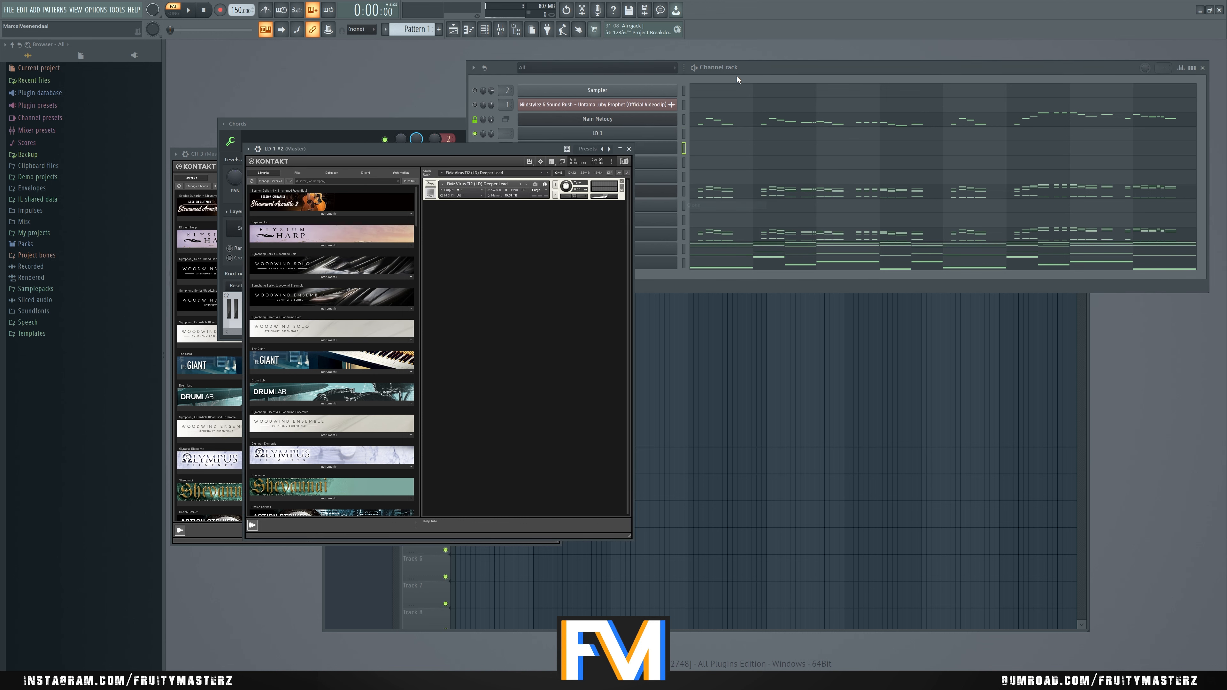
key(alt+Down)
right_click(642, 177)
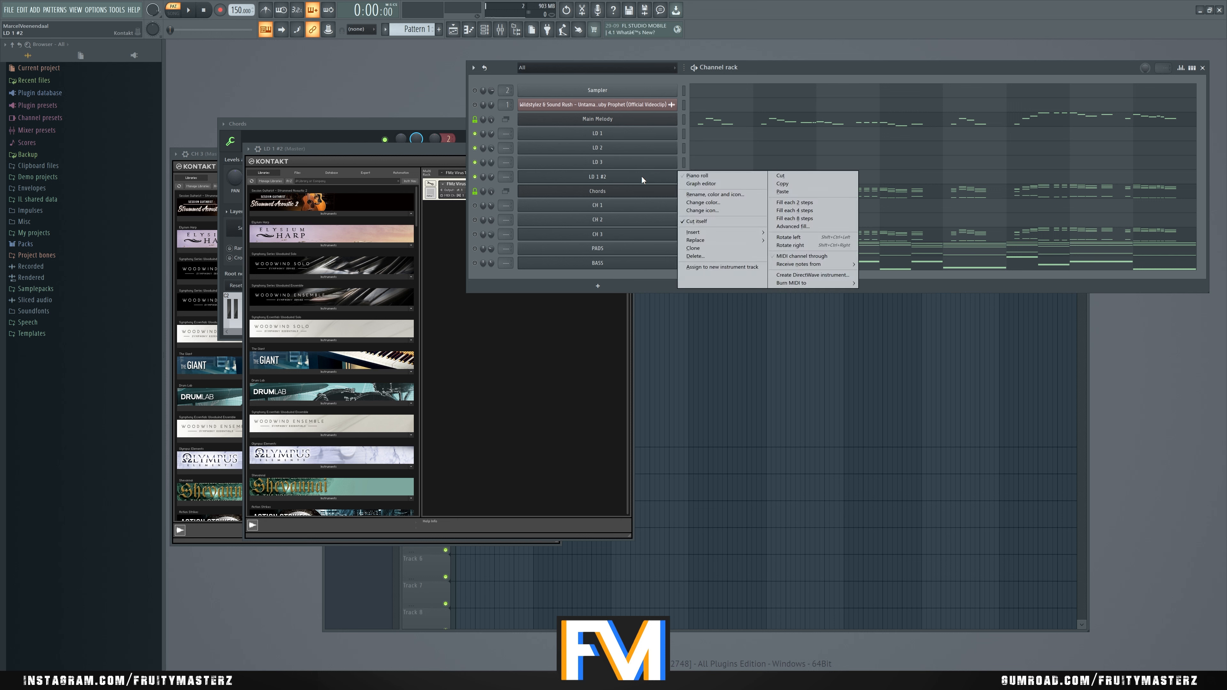
click(703, 198)
text(LD 4)
key(Return)
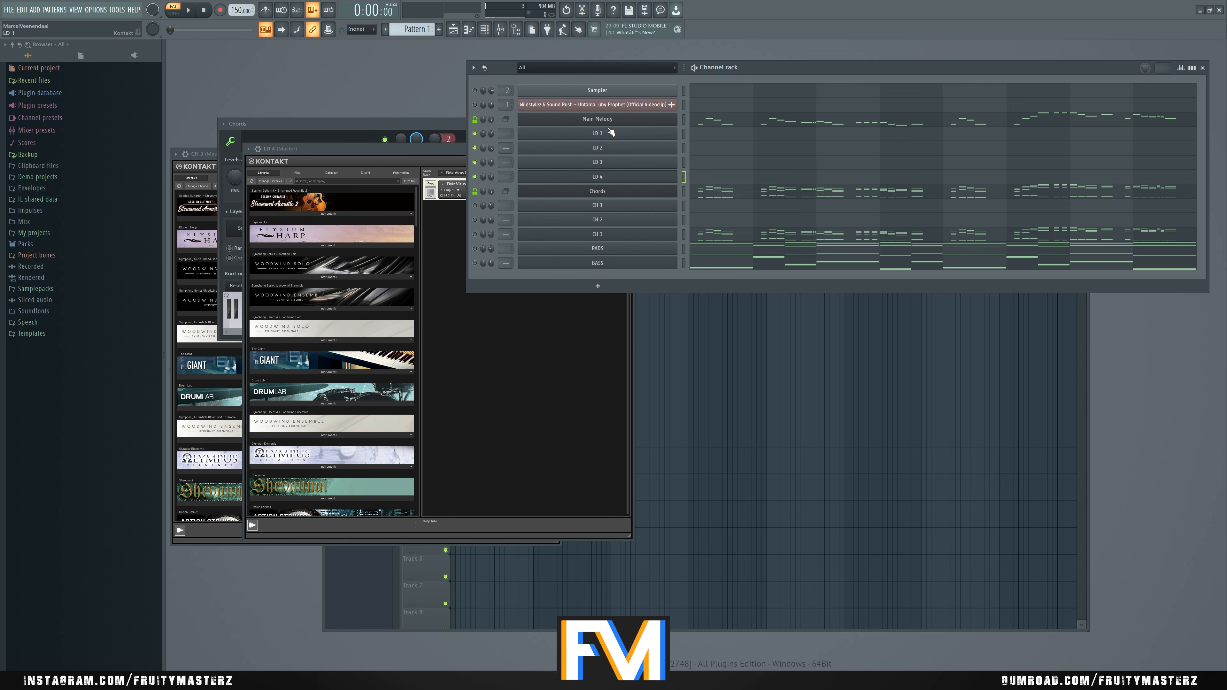
Step: Set the LD 1, LD 2, LD 3 and LD 4 channels as children of the Main Melody layer
key(space)
key(space)
click(663, 118)
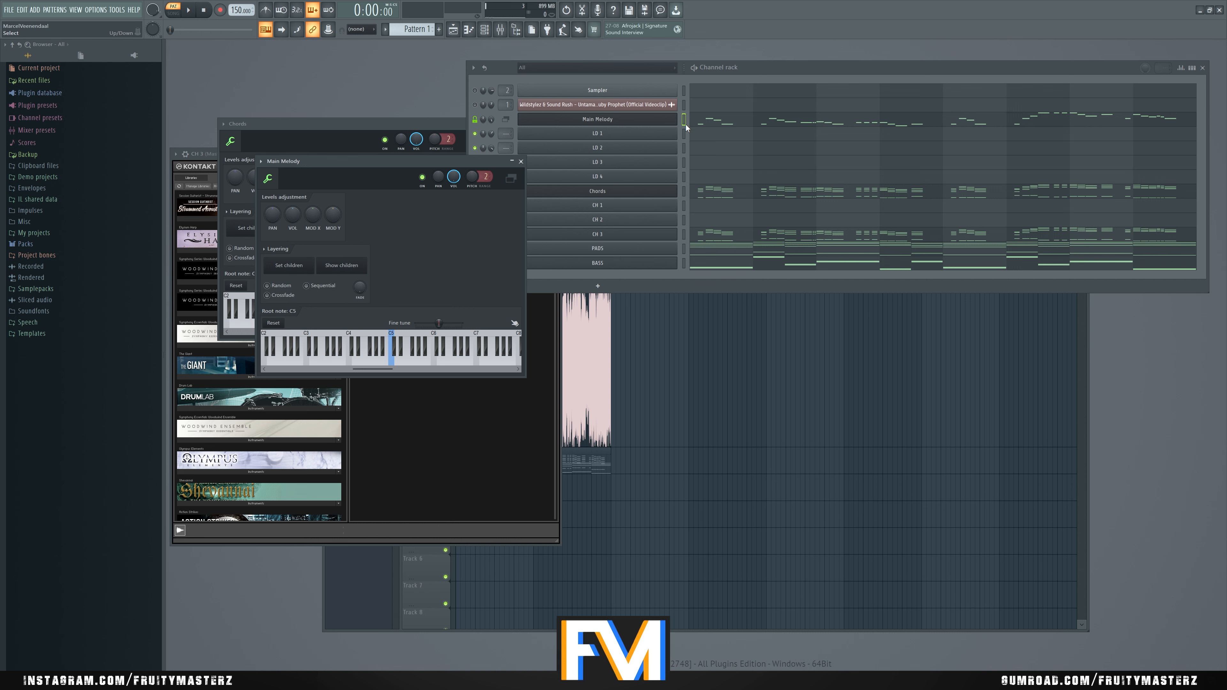
drag(685, 134, 685, 174)
click(303, 265)
key(space)
key(space)
Step: Solo the LD 4 channel and listen to it in Pattern 1
click(476, 126)
right_click(475, 177)
key(space)
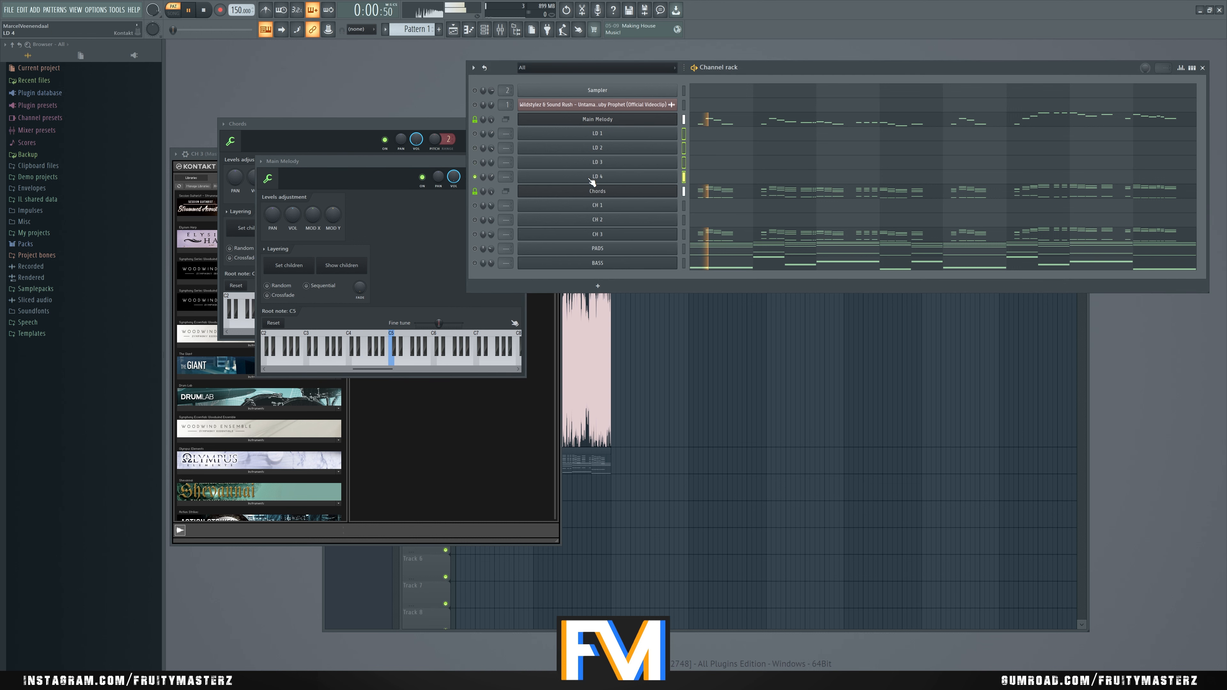
key(space)
Step: Replace LD 4's Kontakt instrument with the LD - Buzinga patch, merging it into the multi, and audition it
click(594, 178)
click(621, 181)
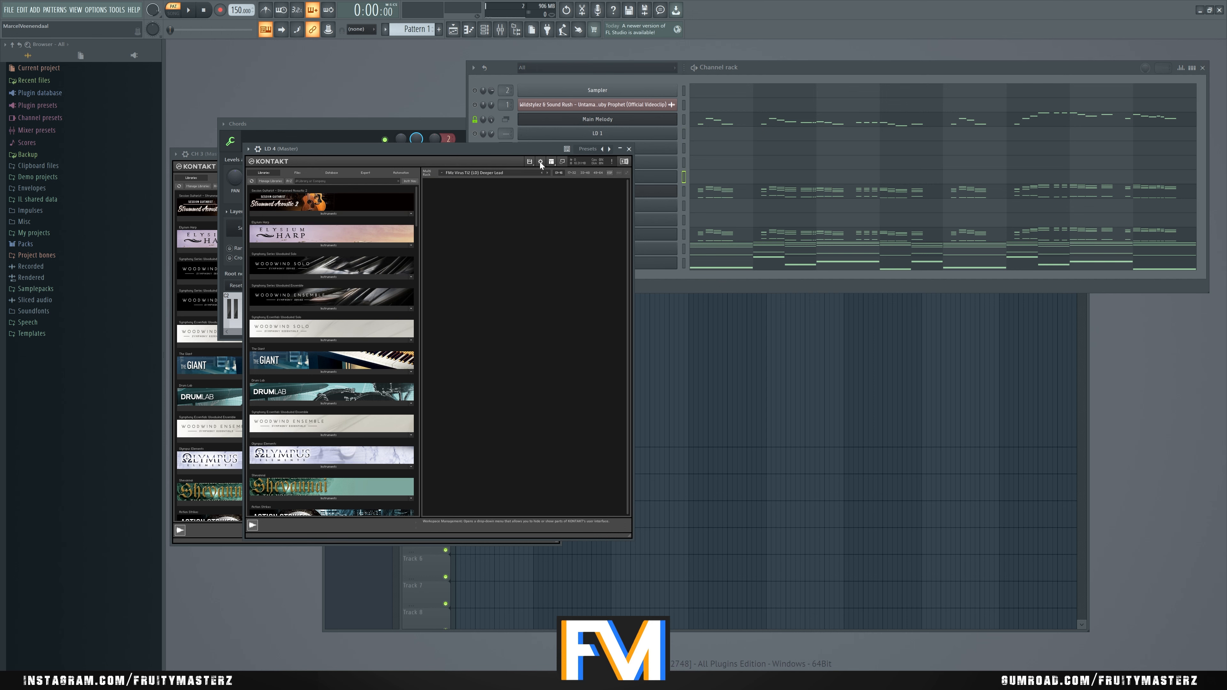
click(529, 161)
click(547, 183)
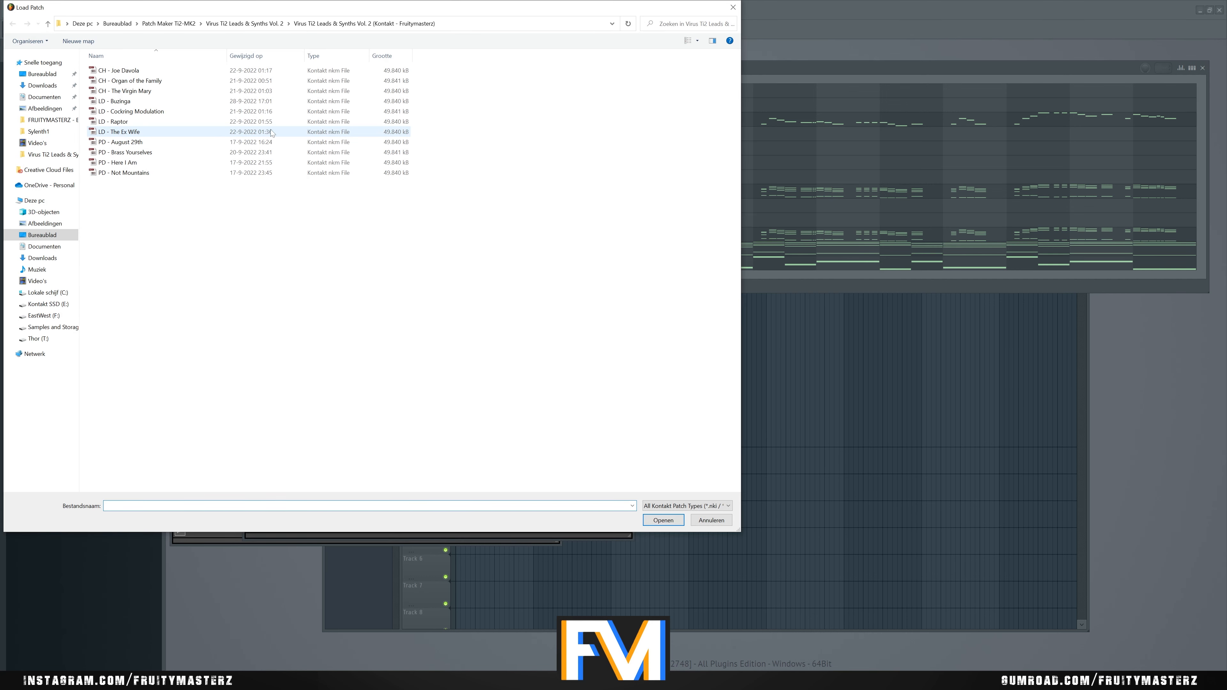
double_click(167, 99)
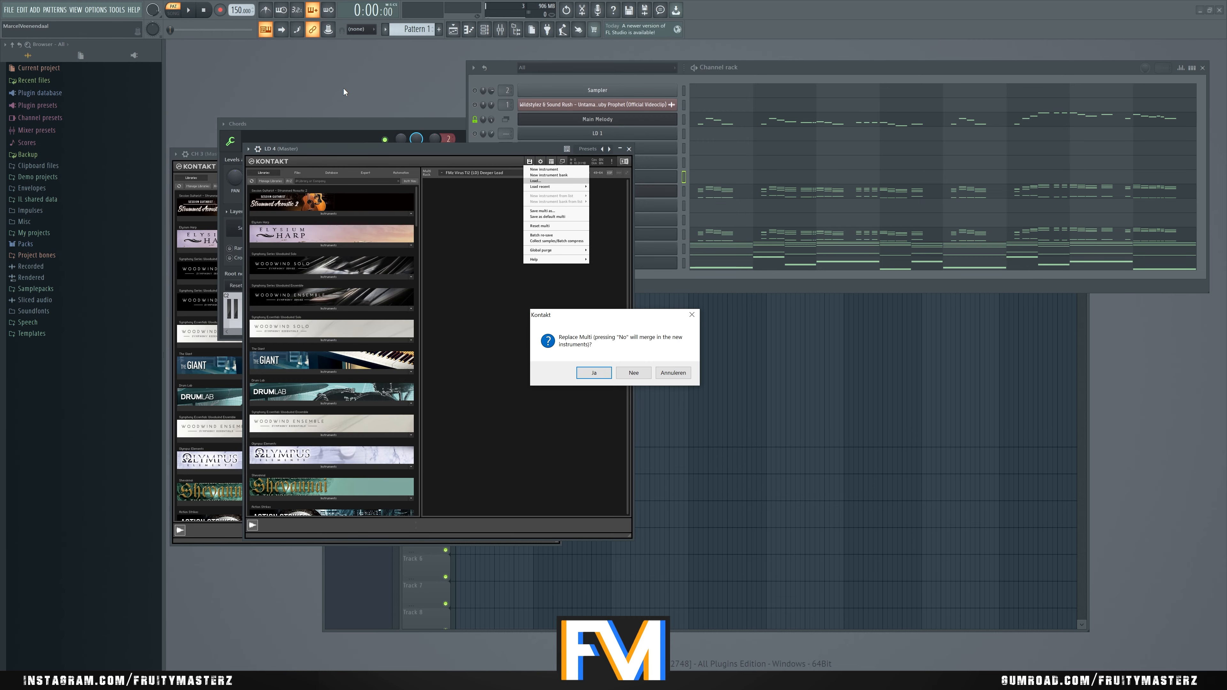
click(634, 371)
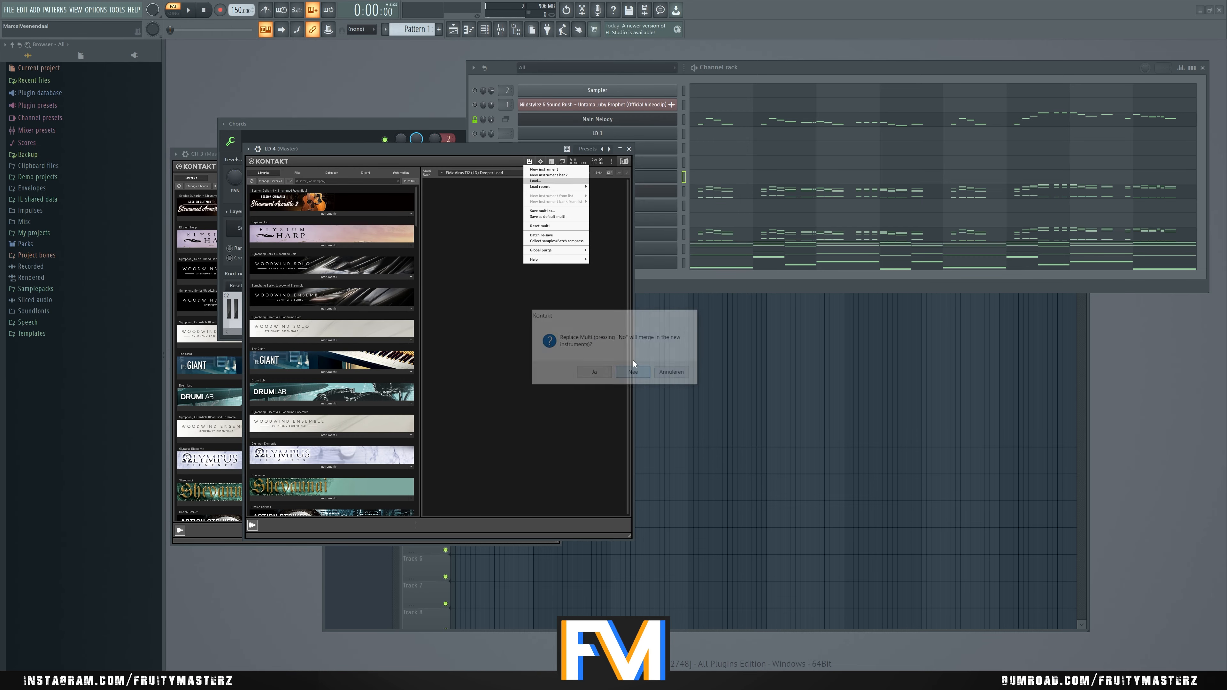
click(339, 71)
key(space)
click(414, 154)
key(space)
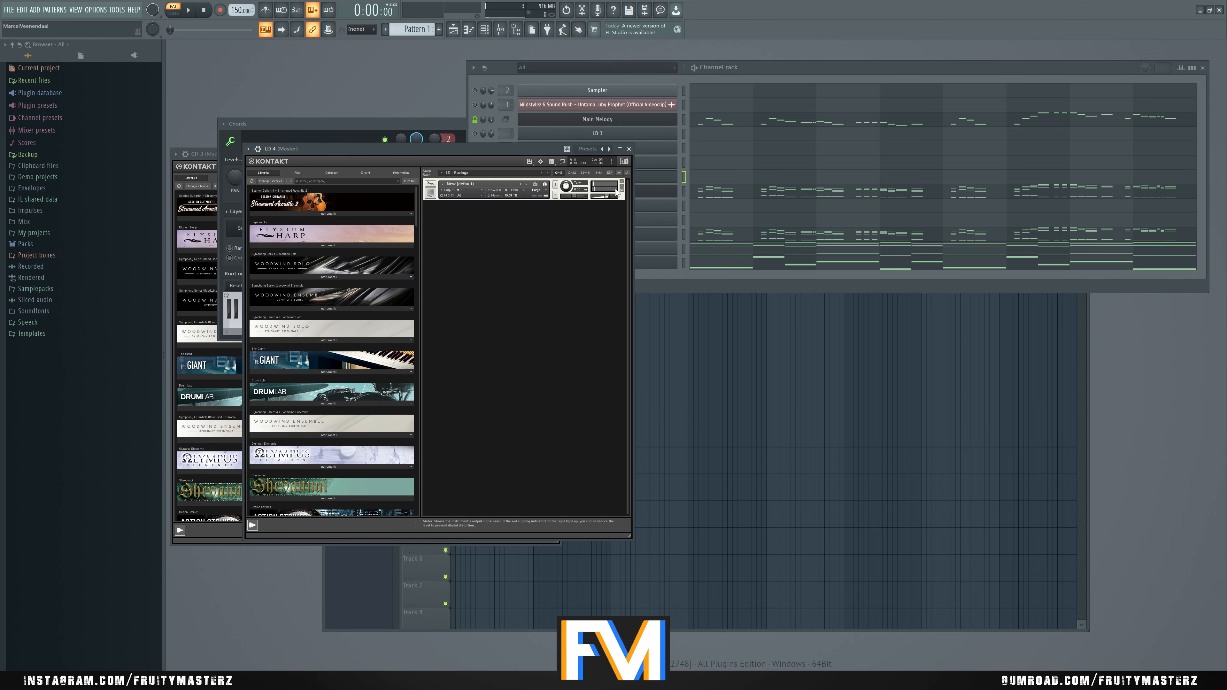
Step: Swap LD 4's Kontakt patch for LD - Cockring Modulation from the Vol. 2 folder and audition it
click(529, 162)
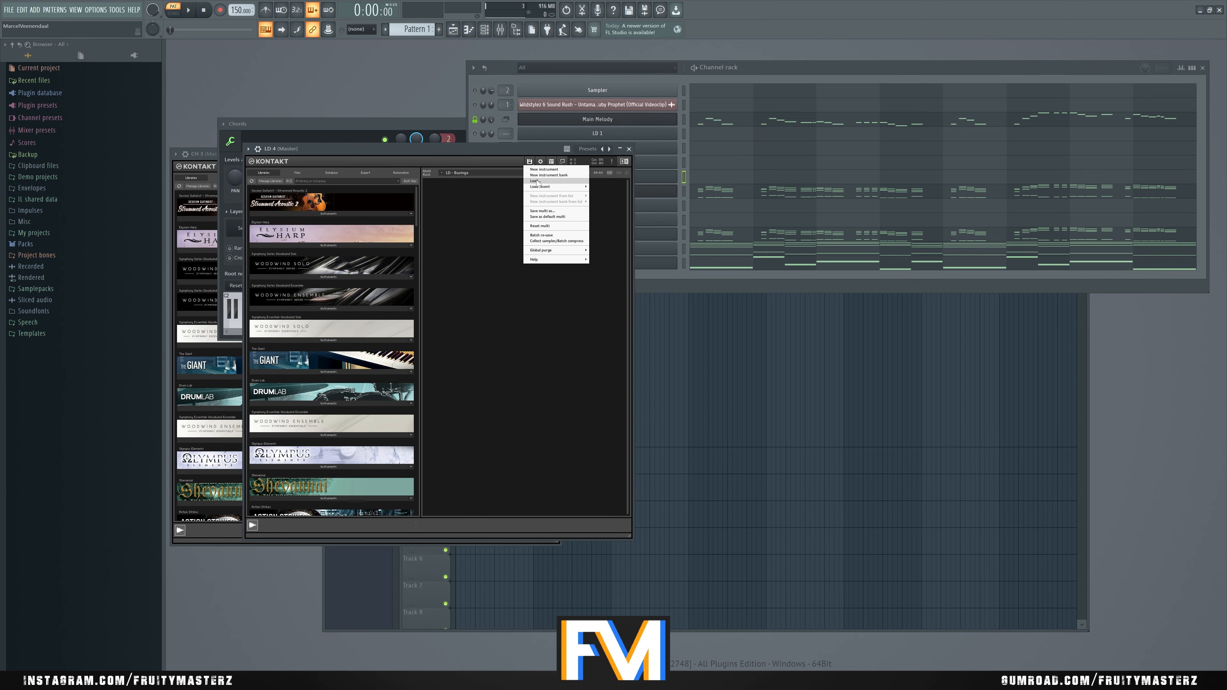
click(537, 178)
double_click(145, 112)
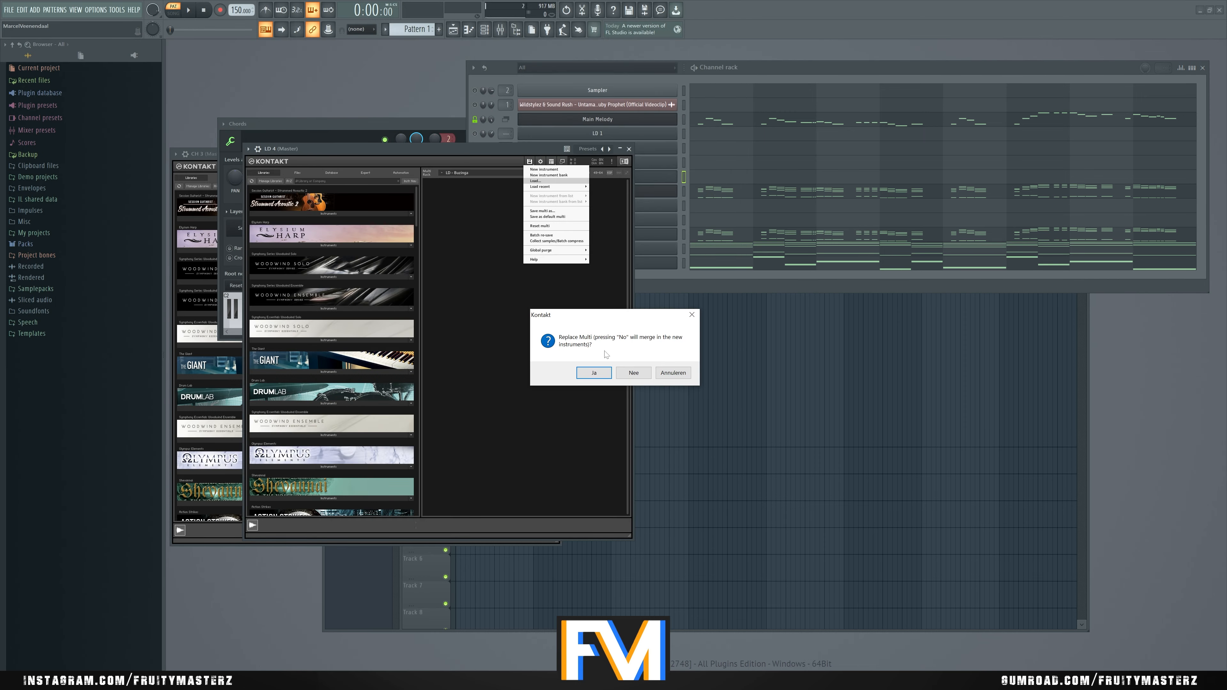
click(633, 372)
key(space)
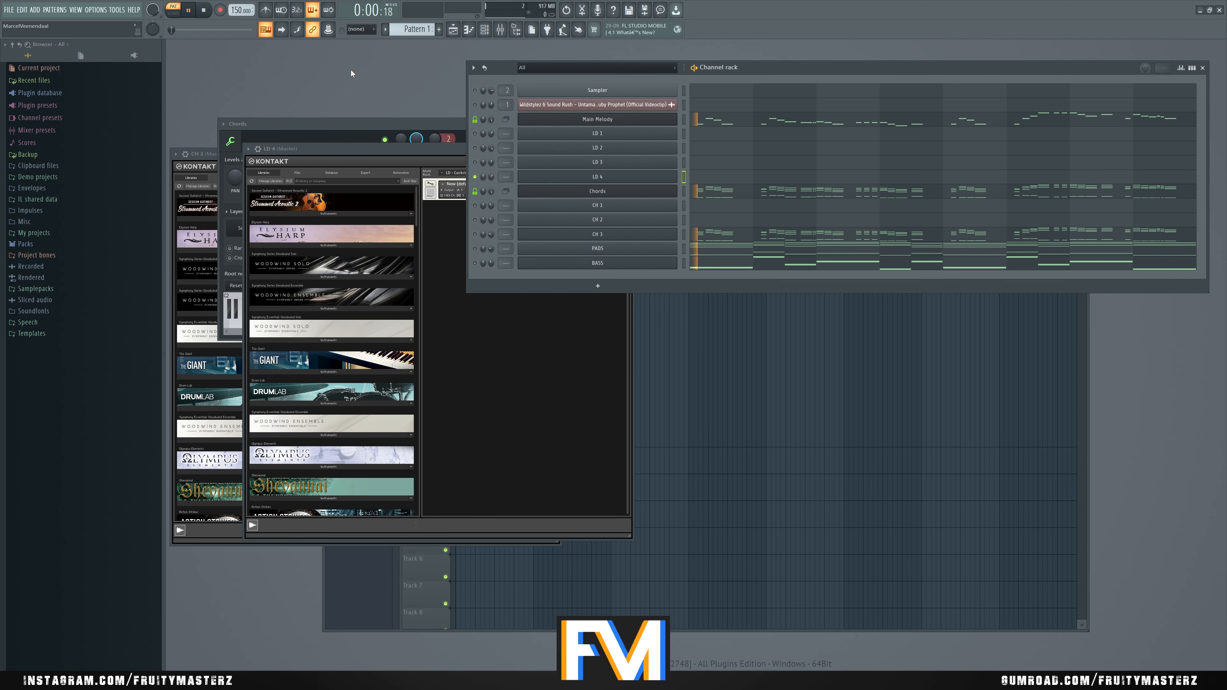
key(space)
Step: Remove LD 4's current instrument and load FMz Virus Ti2 (LD) Ancient Static from the Virus Ti2 Leads & Synths Vol. 1 folder
click(427, 149)
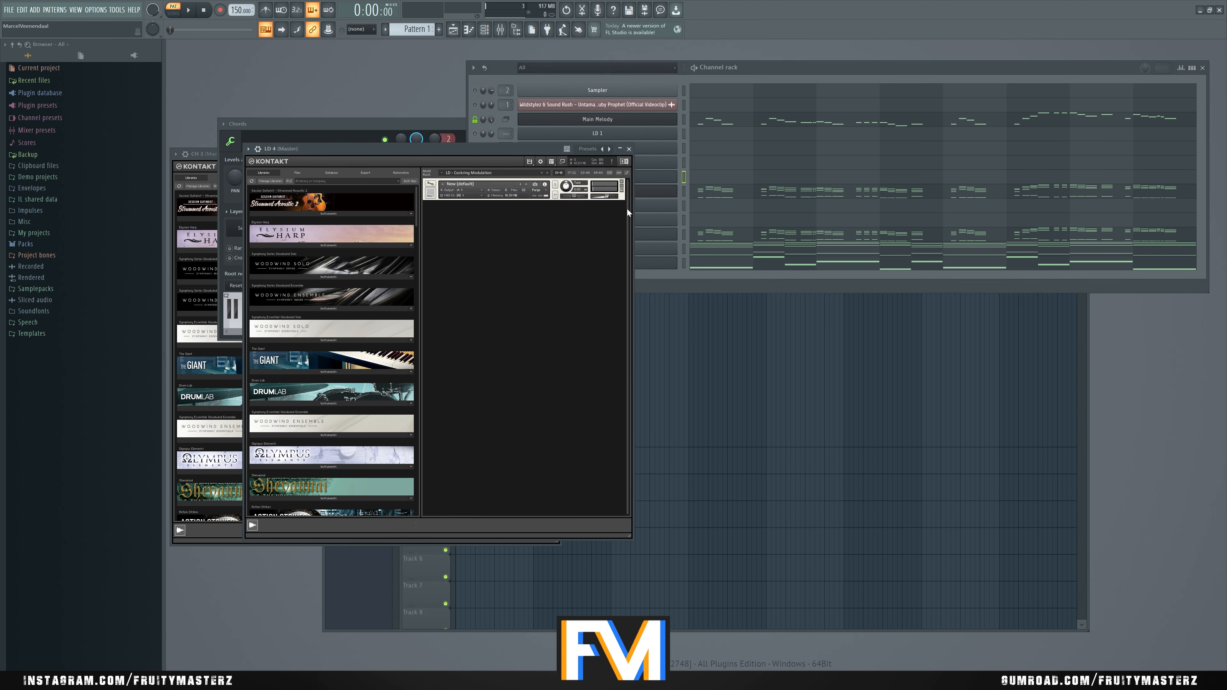
click(623, 184)
click(529, 162)
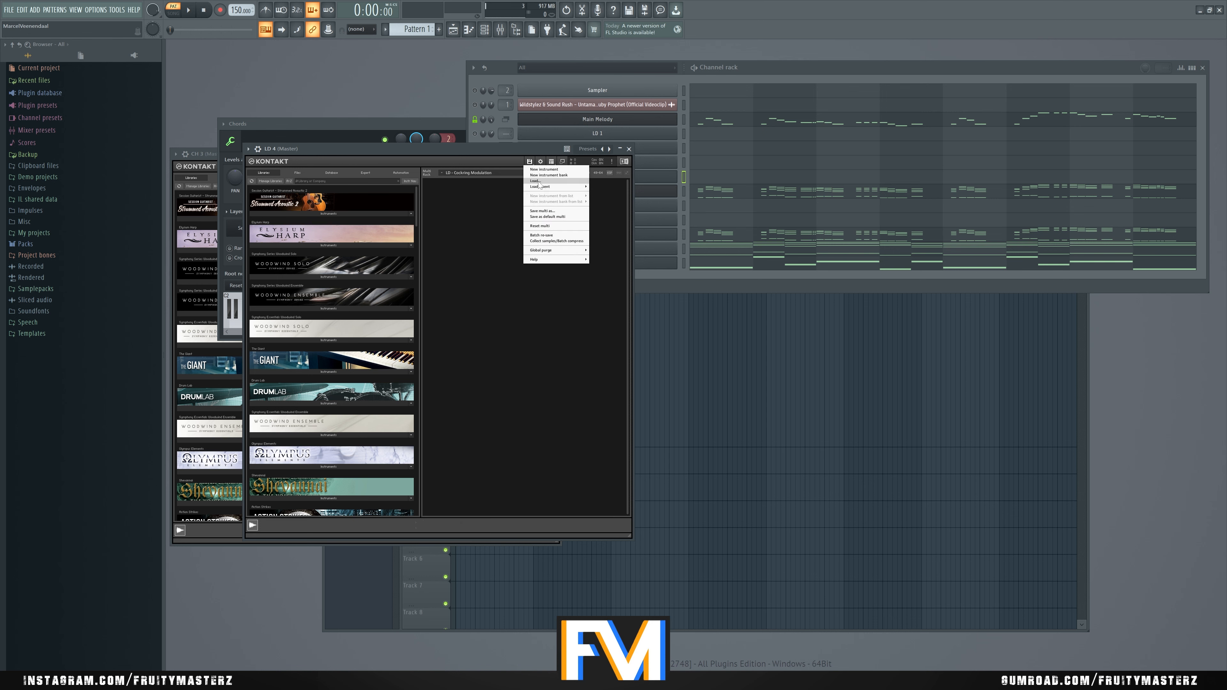
click(539, 181)
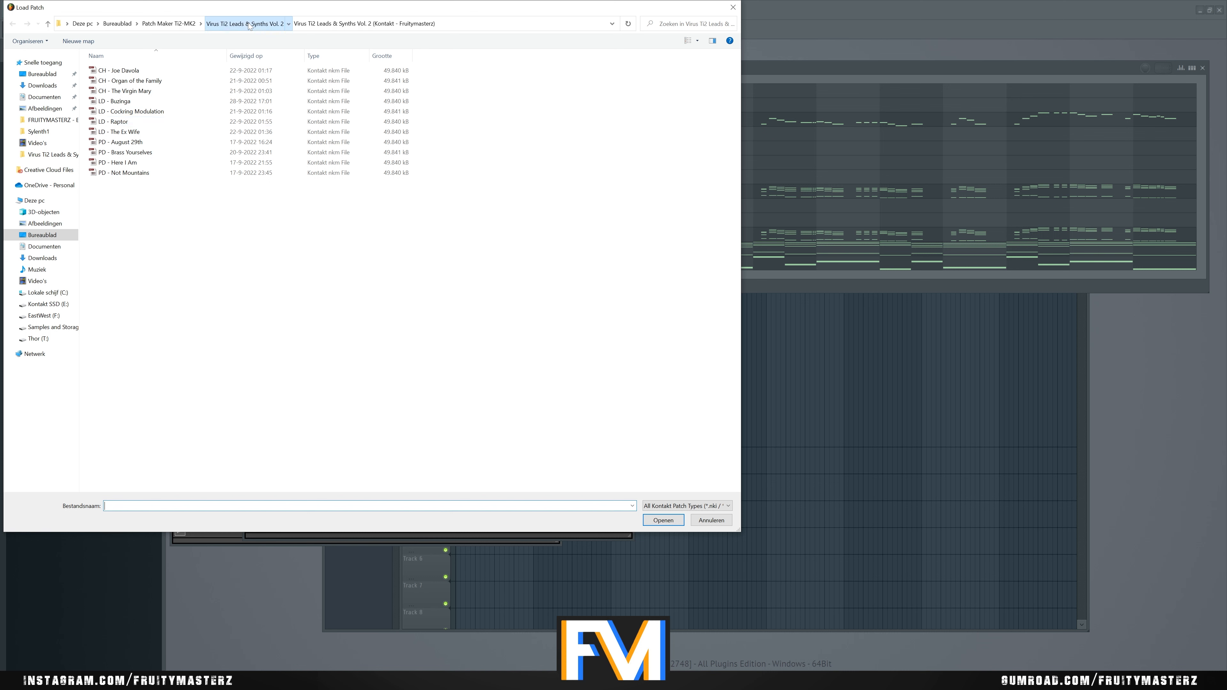
click(183, 23)
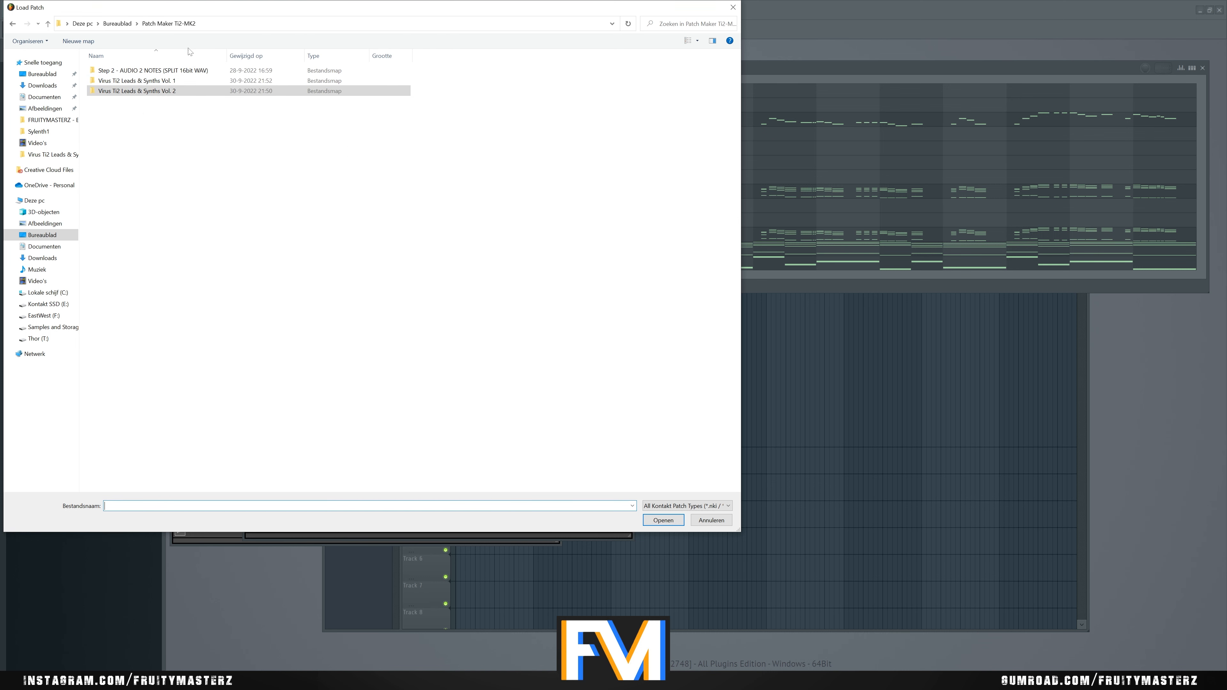
double_click(194, 81)
double_click(198, 83)
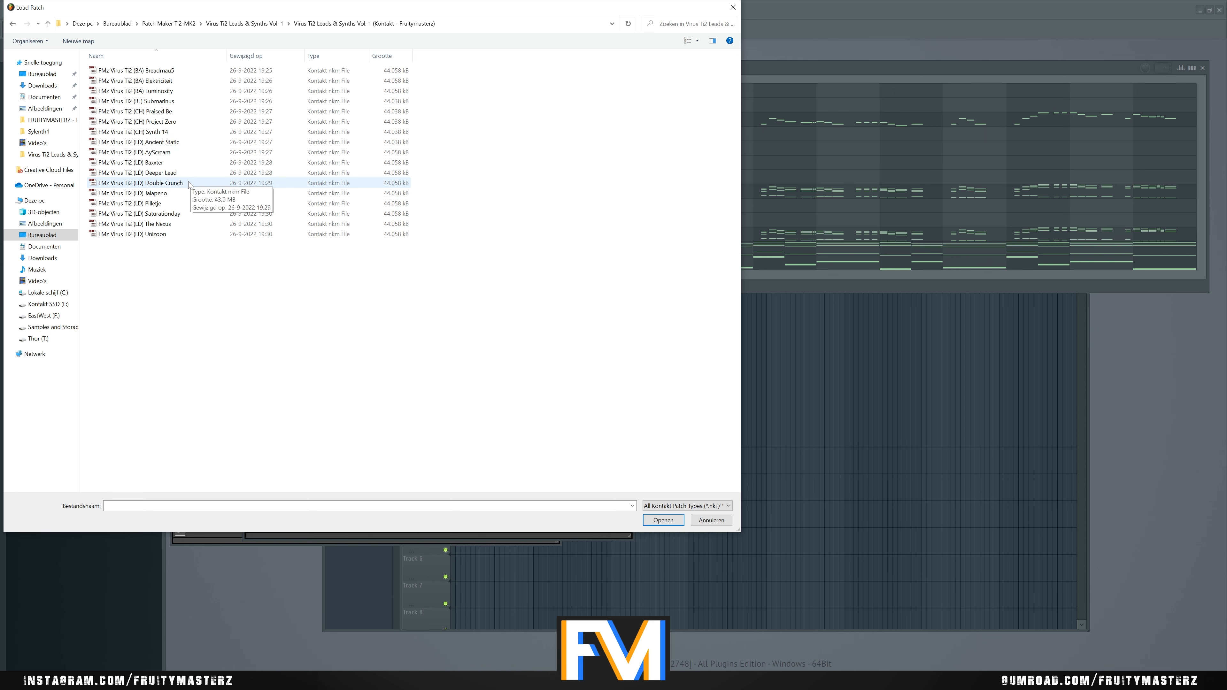
double_click(176, 145)
click(632, 373)
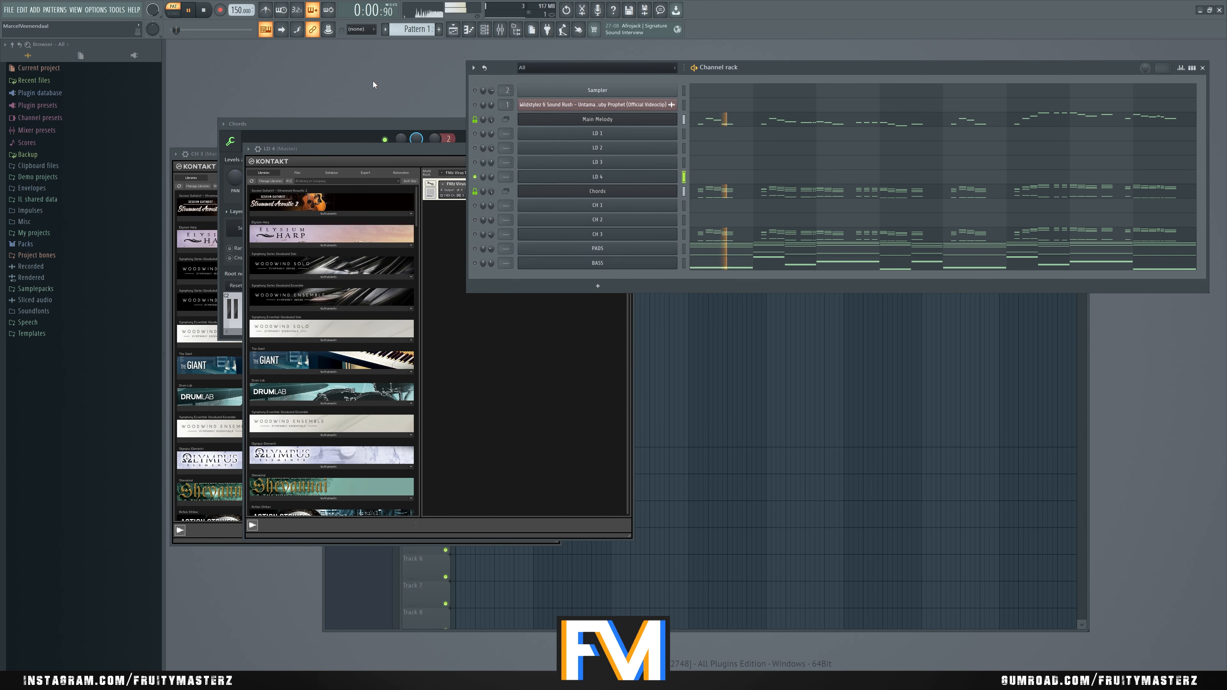
Step: Replace LD 4's Kontakt instrument with the FMz Virus Ti2 (LD) Unizoon patch and audition it
click(435, 178)
click(622, 182)
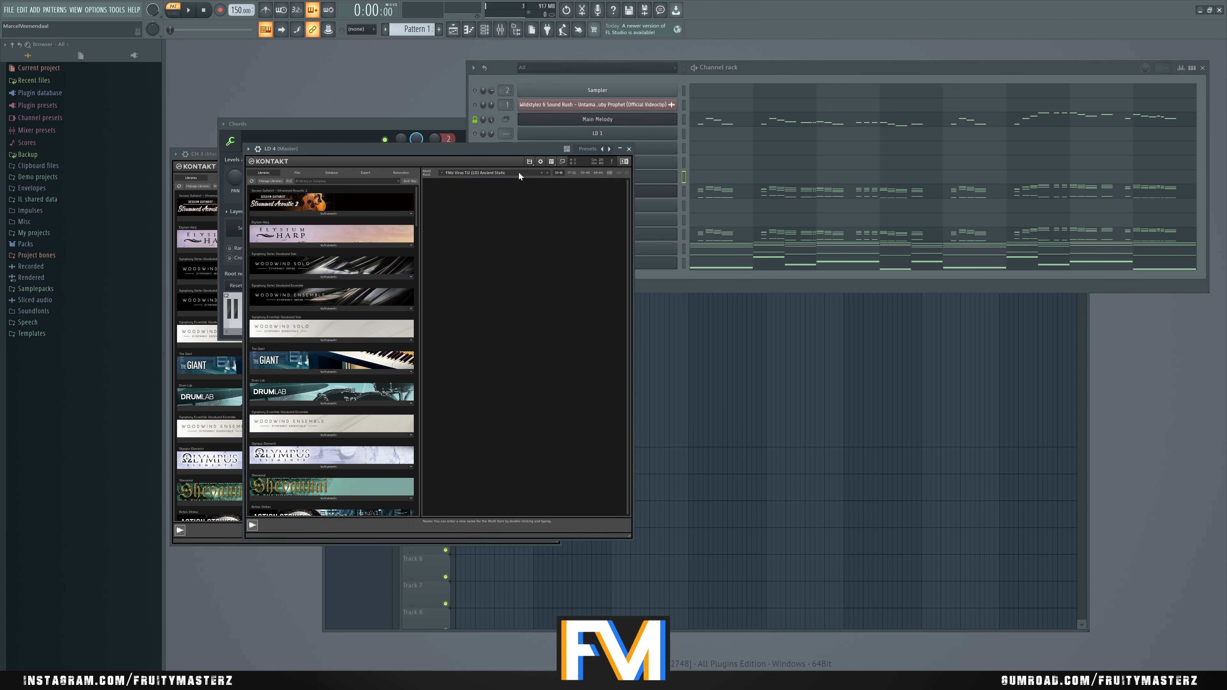
click(530, 162)
click(535, 177)
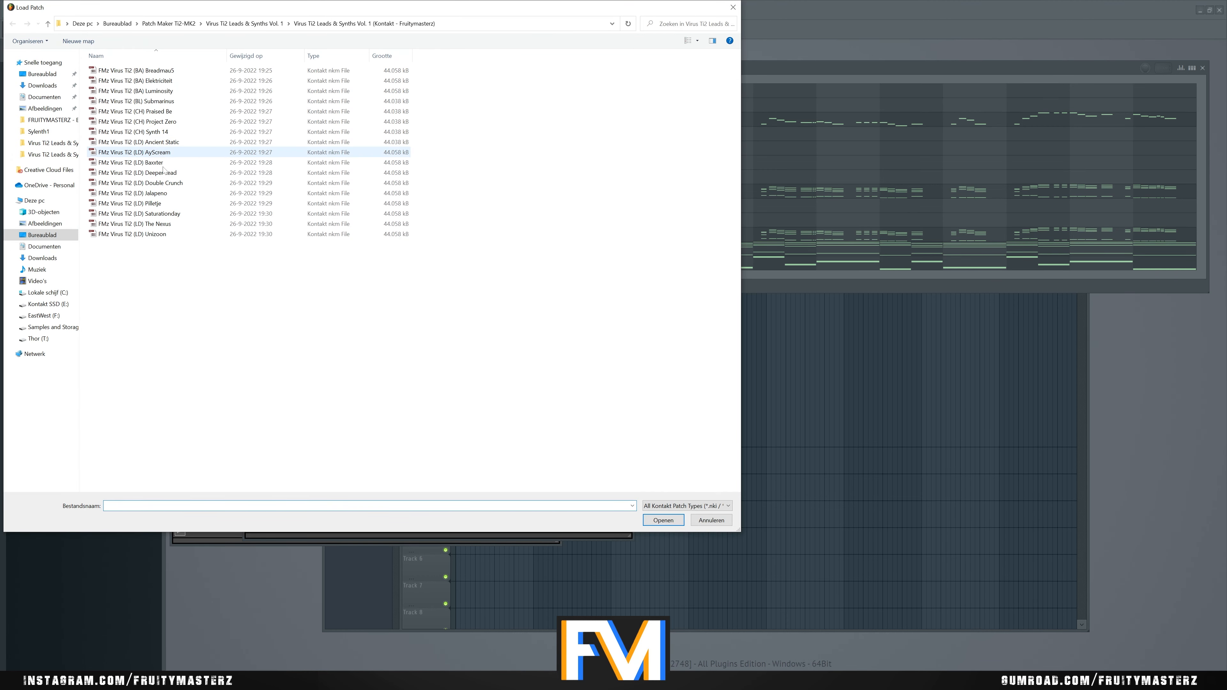
click(175, 235)
double_click(175, 234)
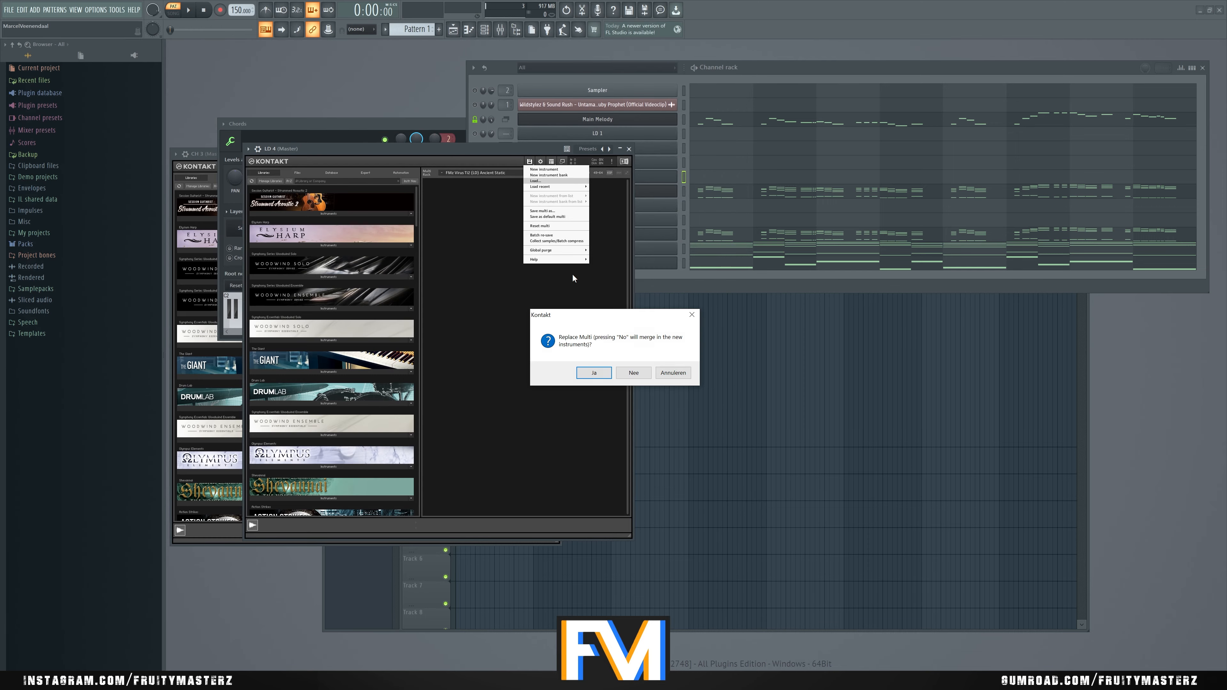
click(636, 376)
click(383, 86)
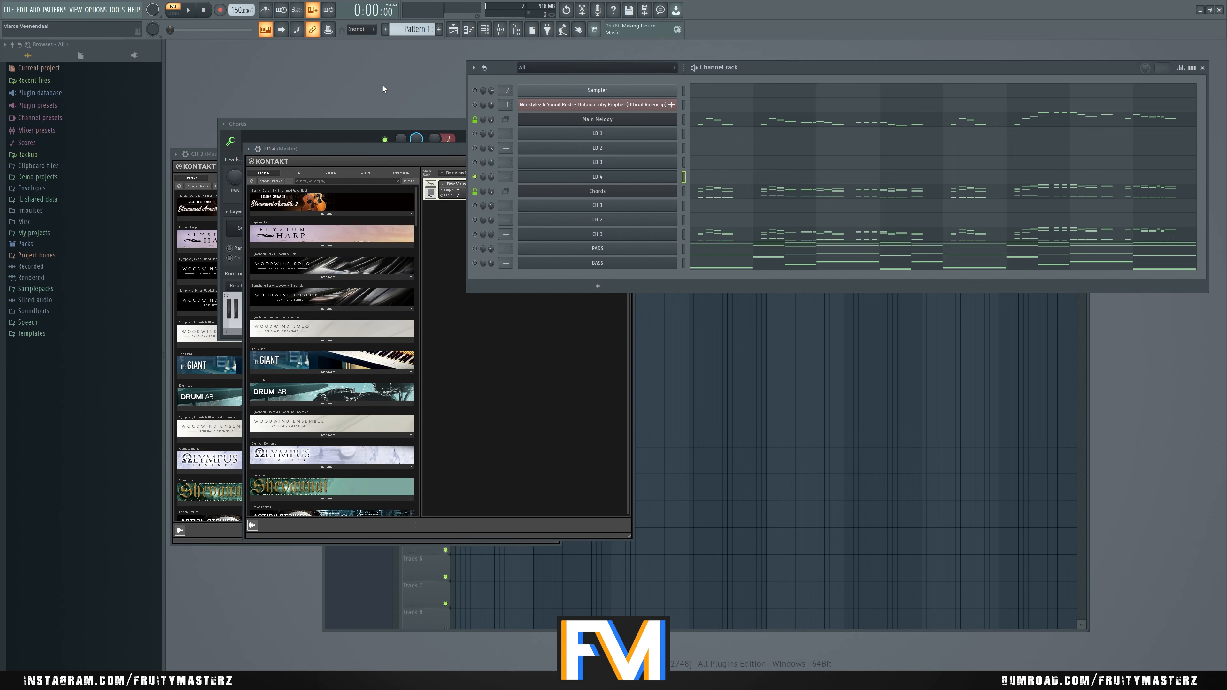
key(space)
key(space)
Step: Replace LD 4's Kontakt instrument with the FMz Virus Ti2 (LD) Double Crunch patch and audition it
click(438, 206)
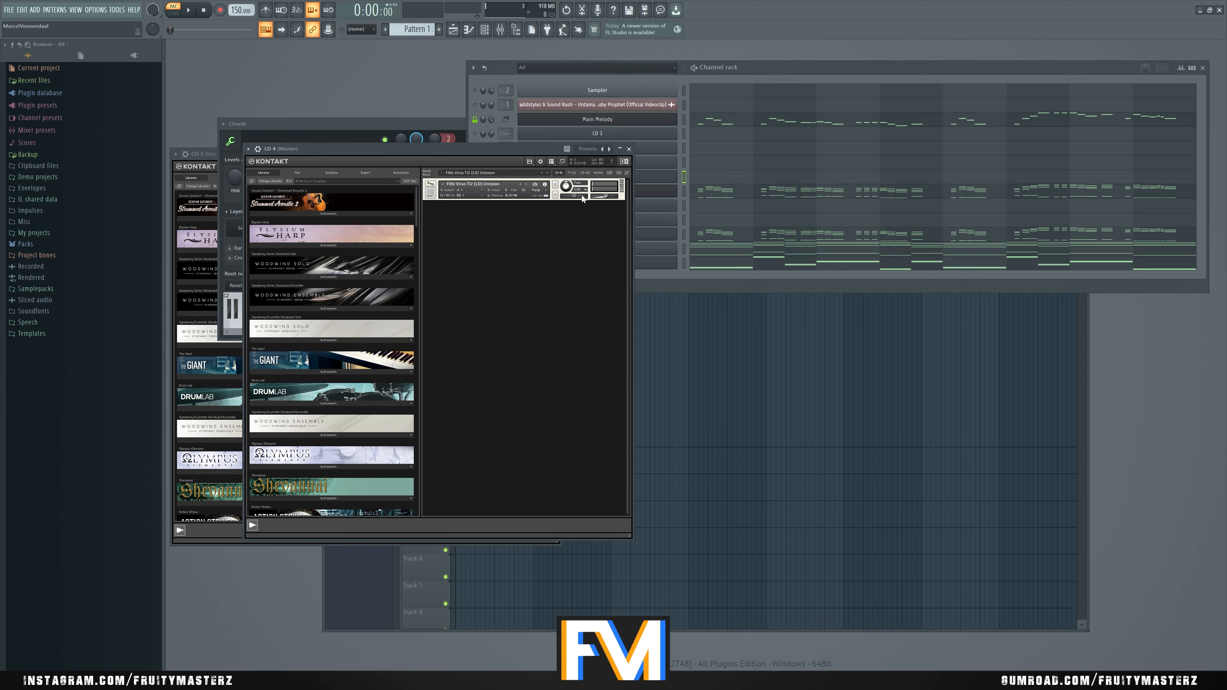
click(530, 161)
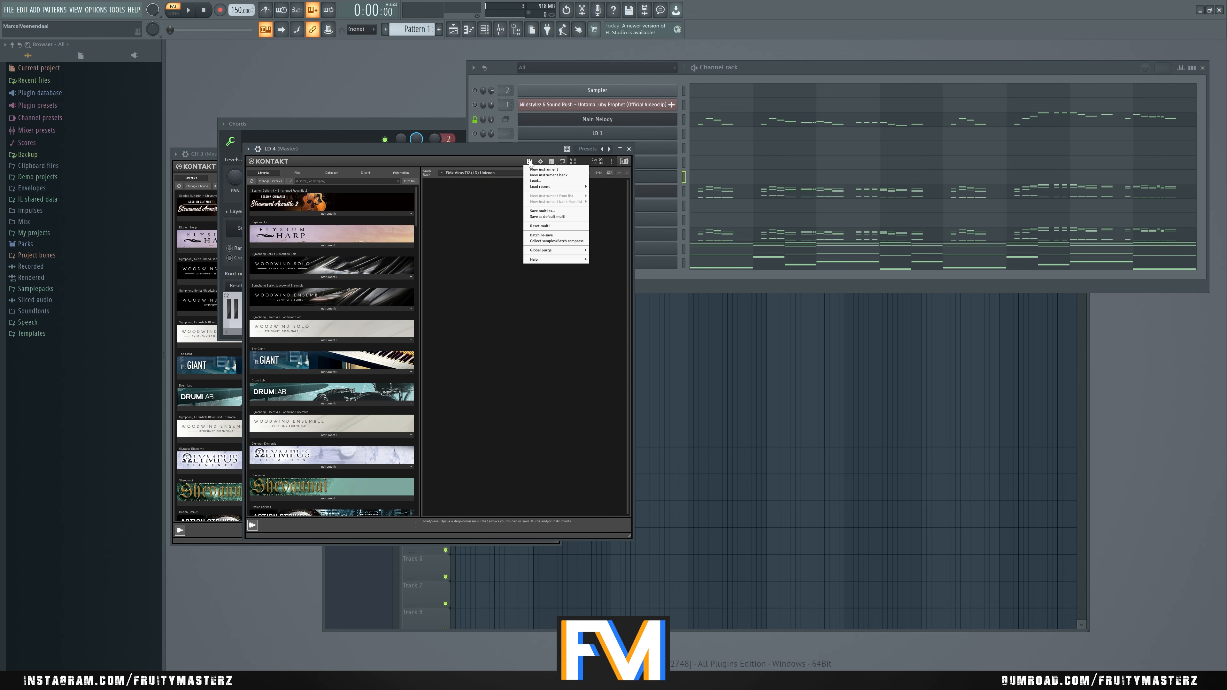
click(540, 181)
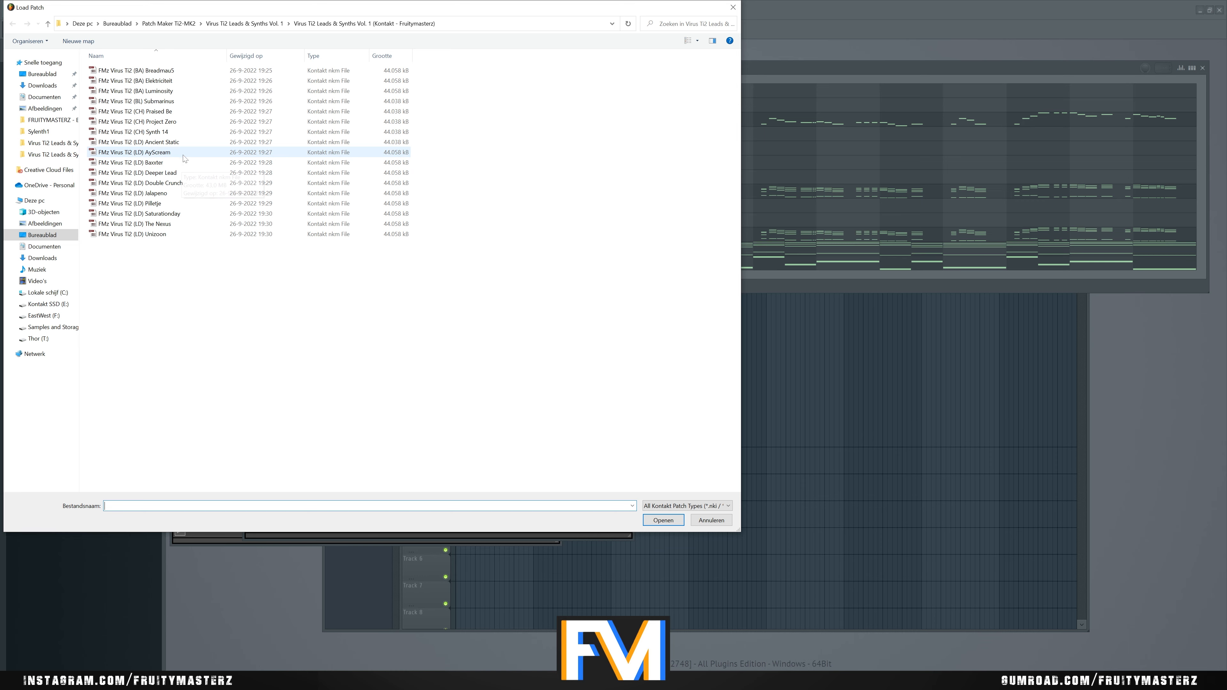
click(185, 183)
double_click(186, 183)
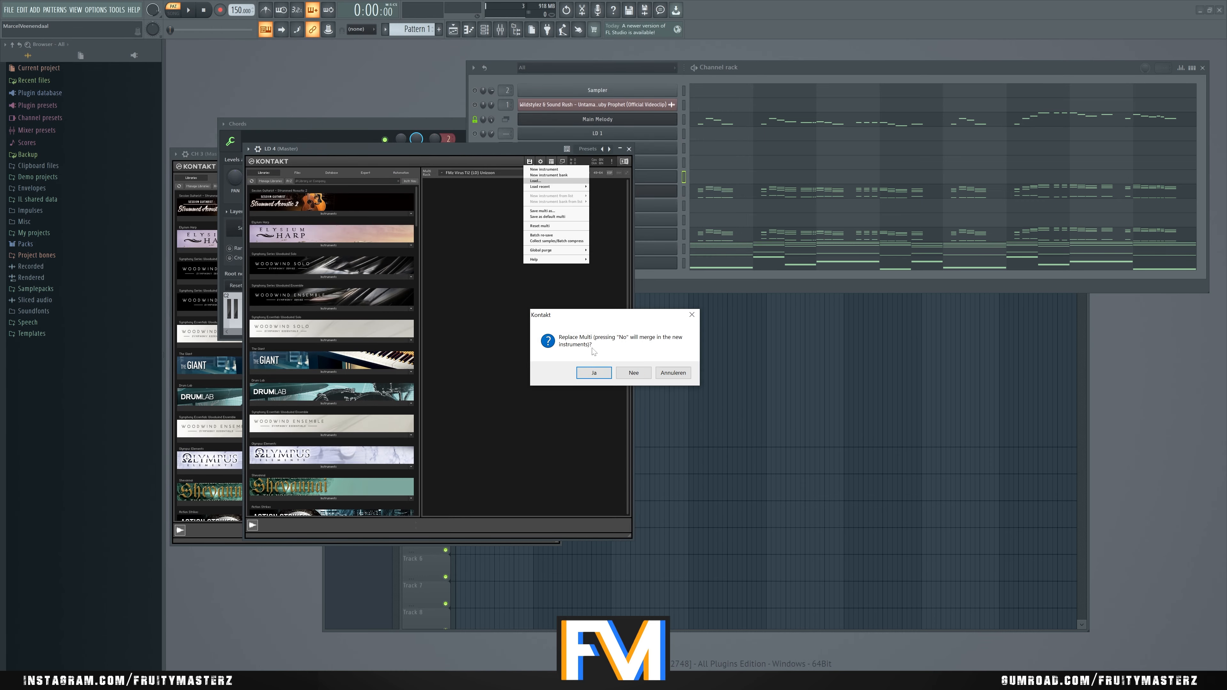
click(625, 368)
click(367, 86)
key(space)
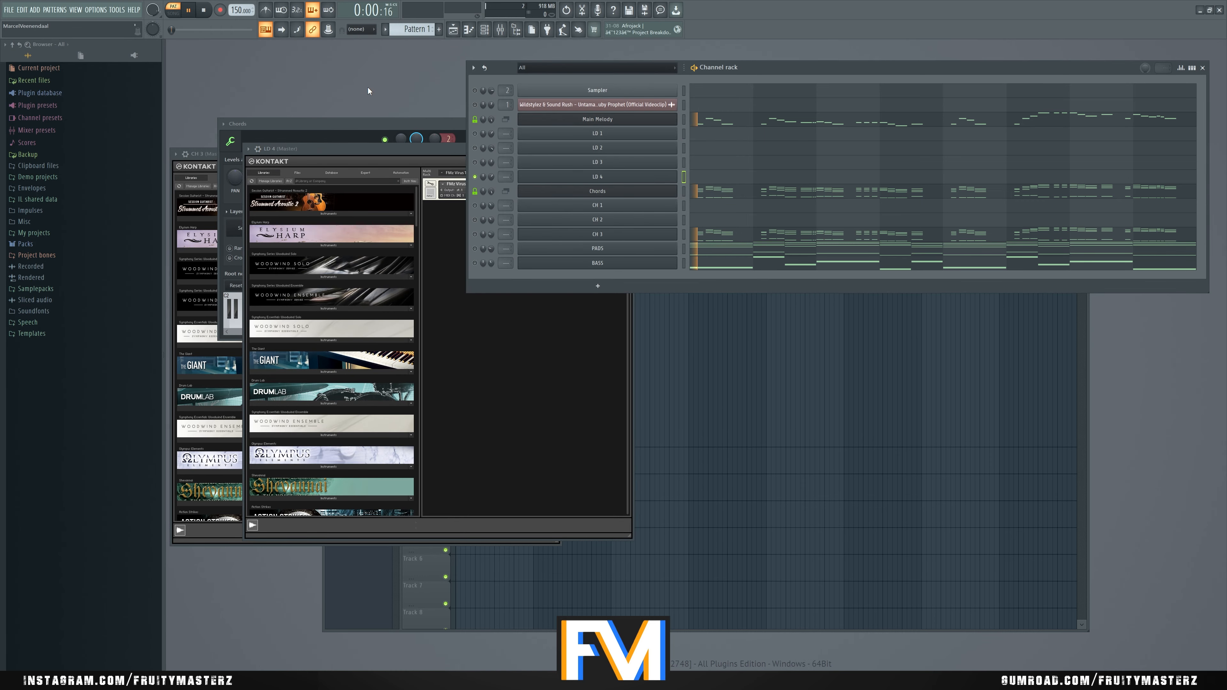
key(space)
Step: Unmute LD 1, LD 2 and LD 3, play them with LD 4 and set LD 4's channel volume to 59%
drag(475, 133, 475, 162)
key(space)
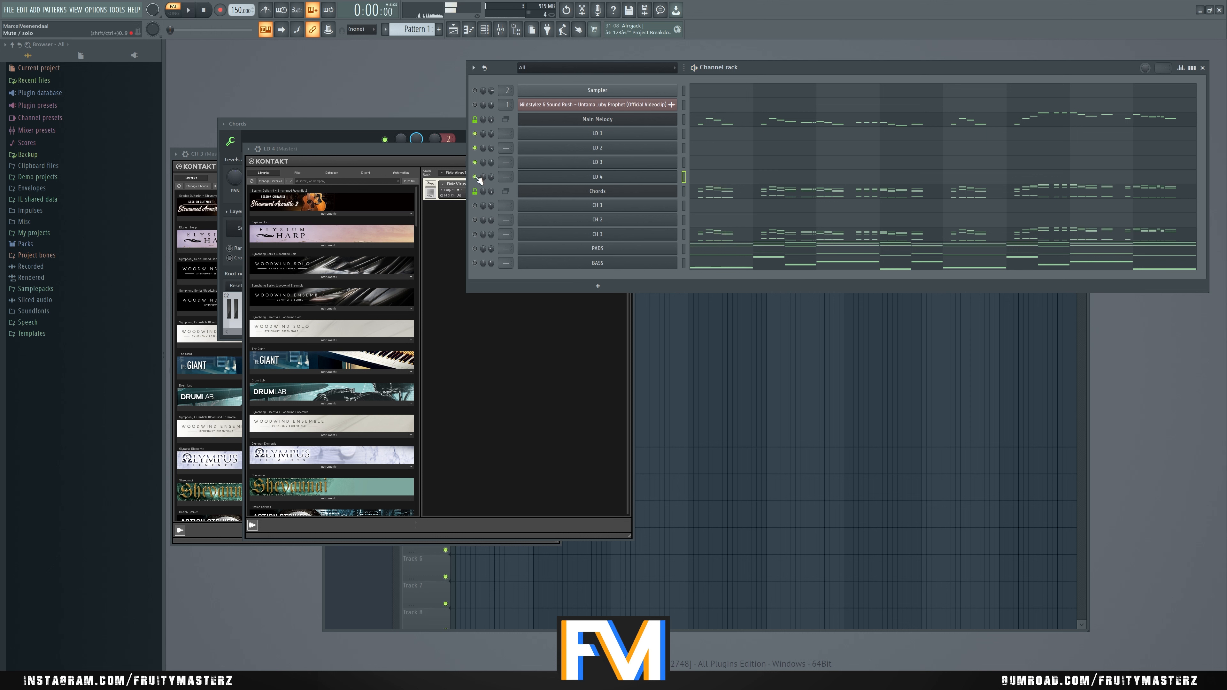
click(475, 177)
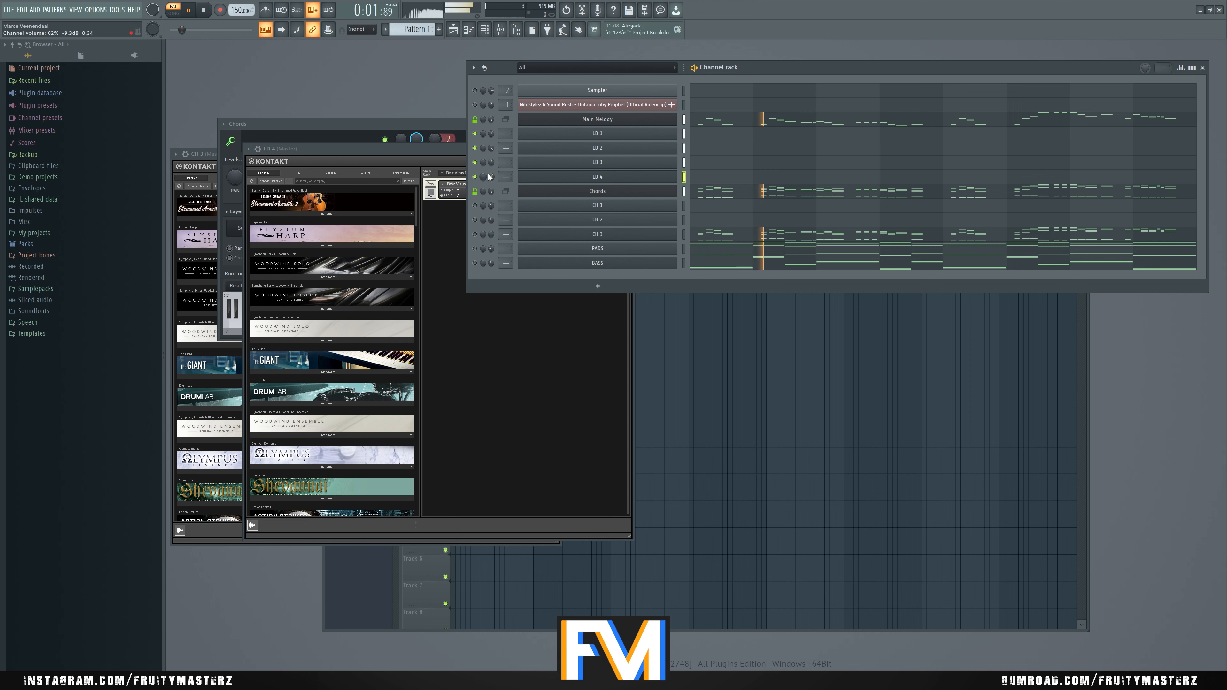
drag(491, 177, 491, 179)
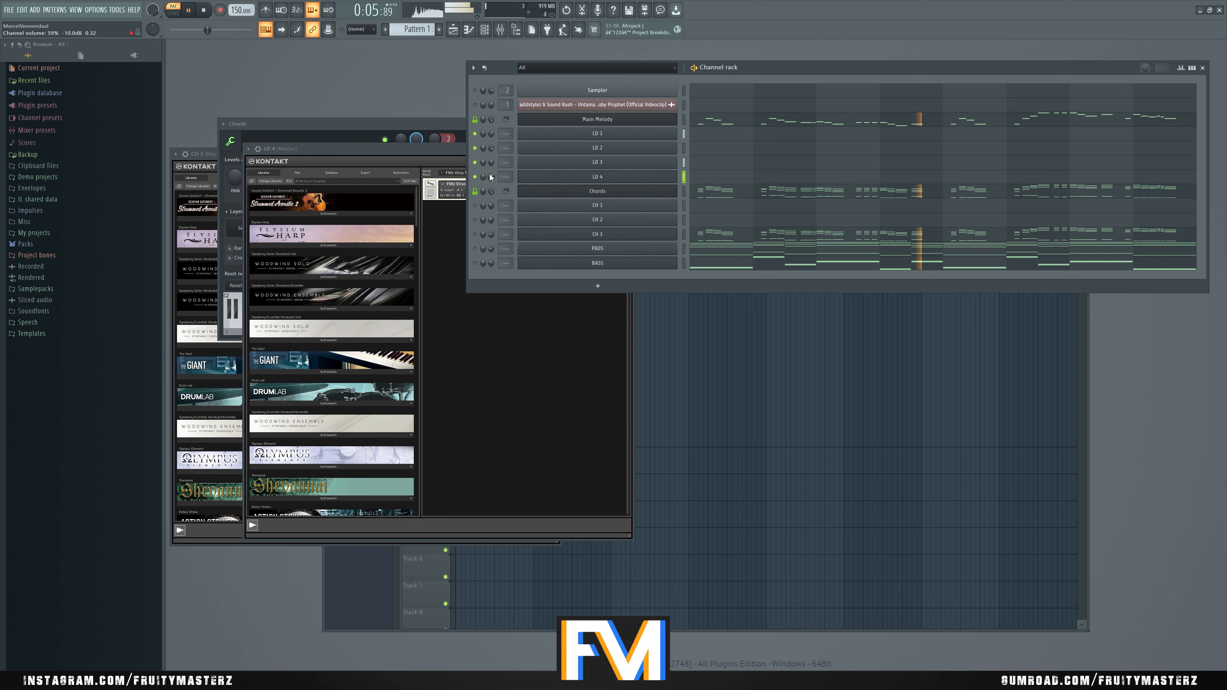
key(space)
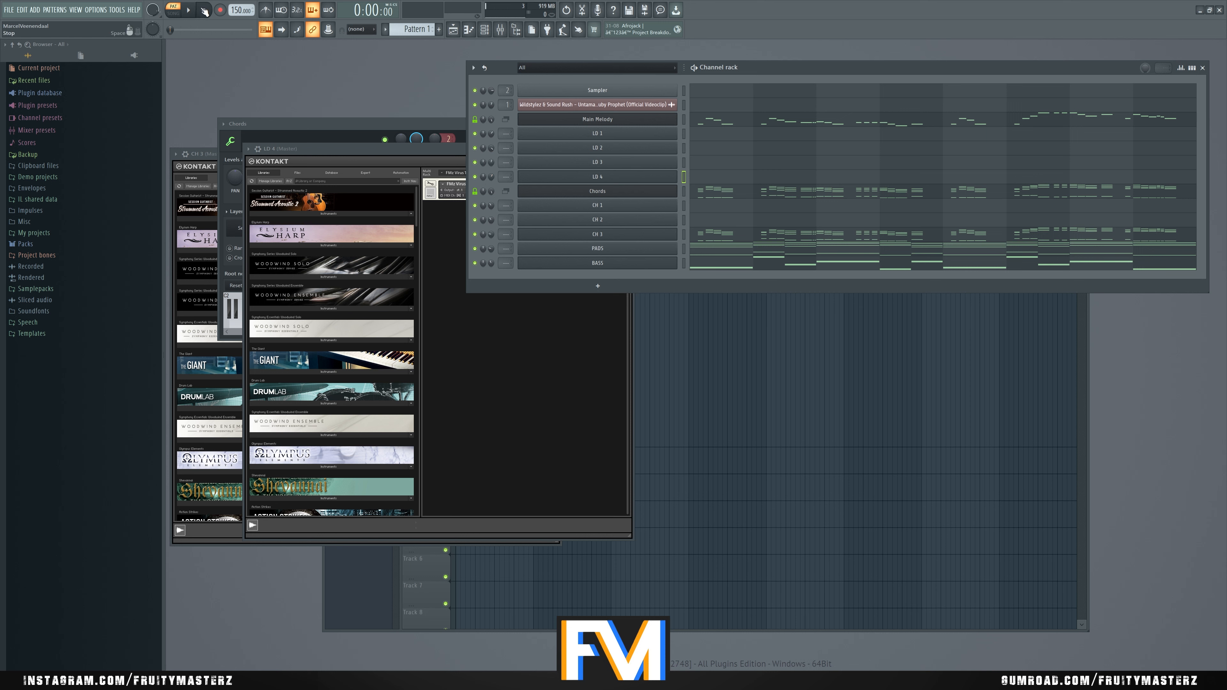
Step: Switch to song mode and listen to the reference track, removing the stray clip placed around bar 18 of Track 1
click(179, 15)
key(space)
click(792, 370)
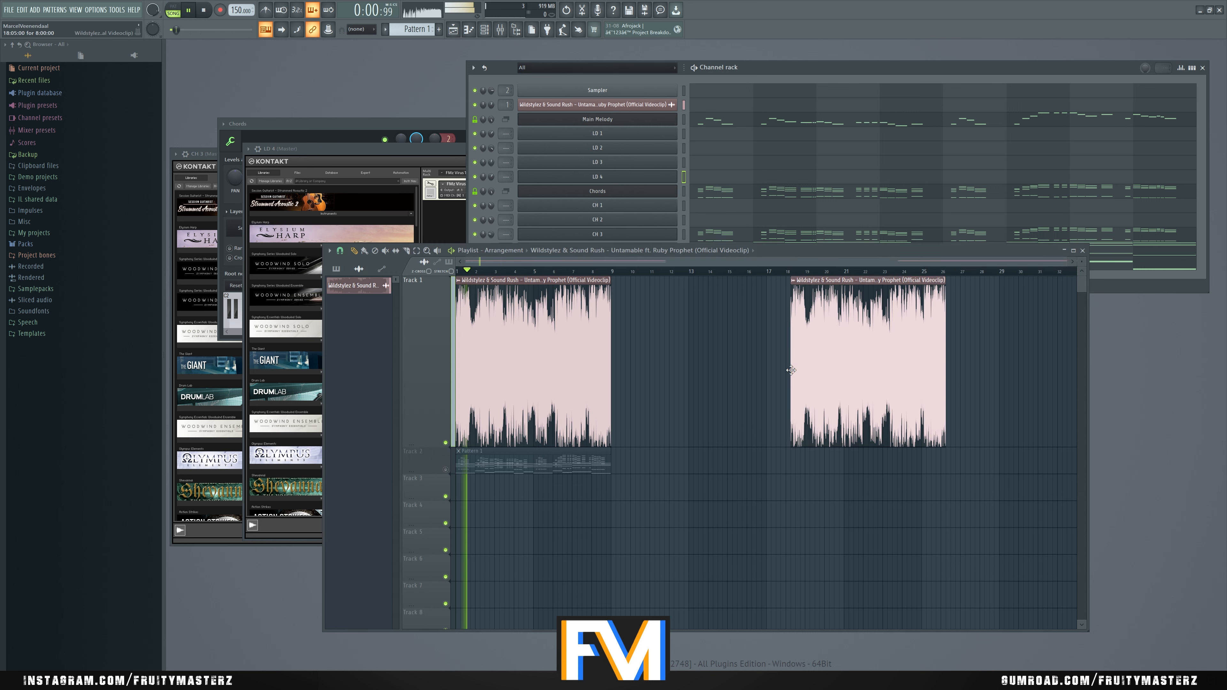
right_click(791, 370)
key(F6)
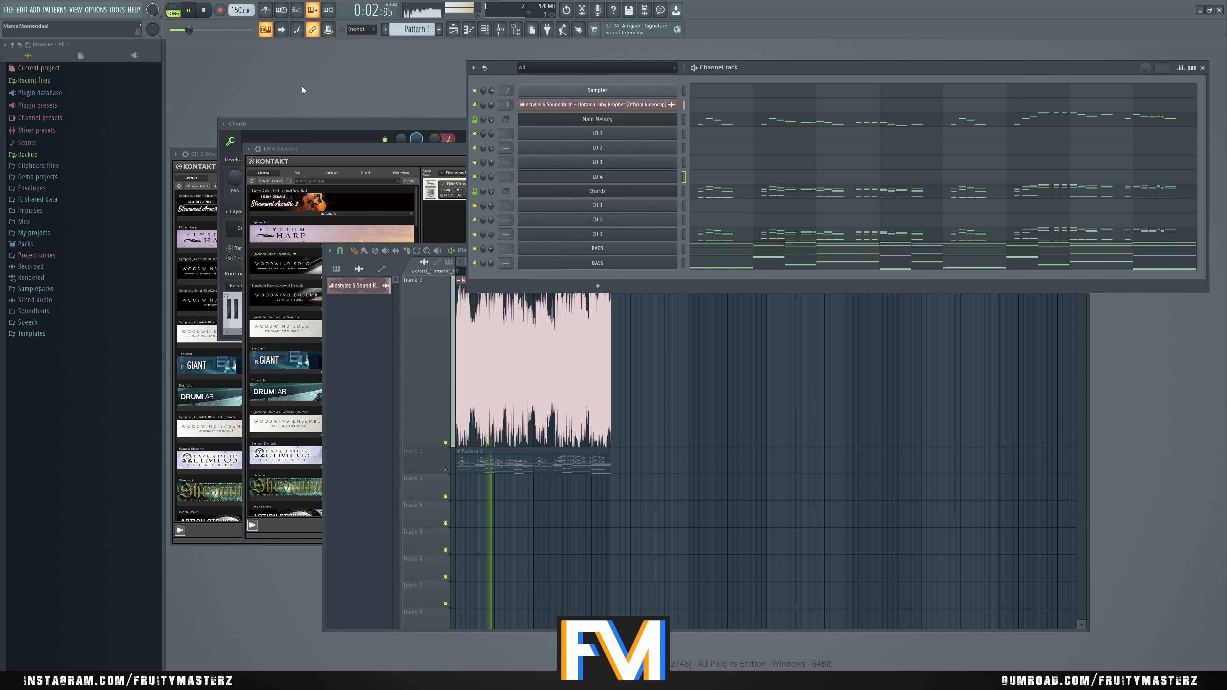
key(space)
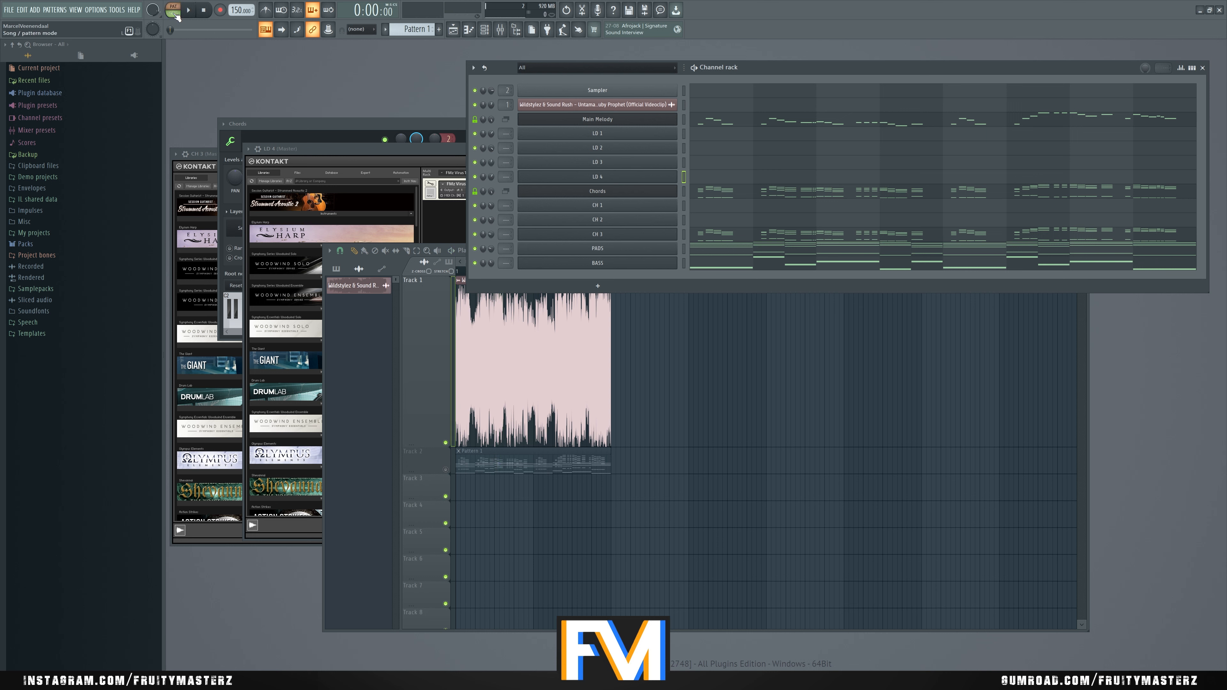
Step: Play Pattern 1 in pattern mode and raise the BASS channel volume to 45%
click(175, 14)
key(space)
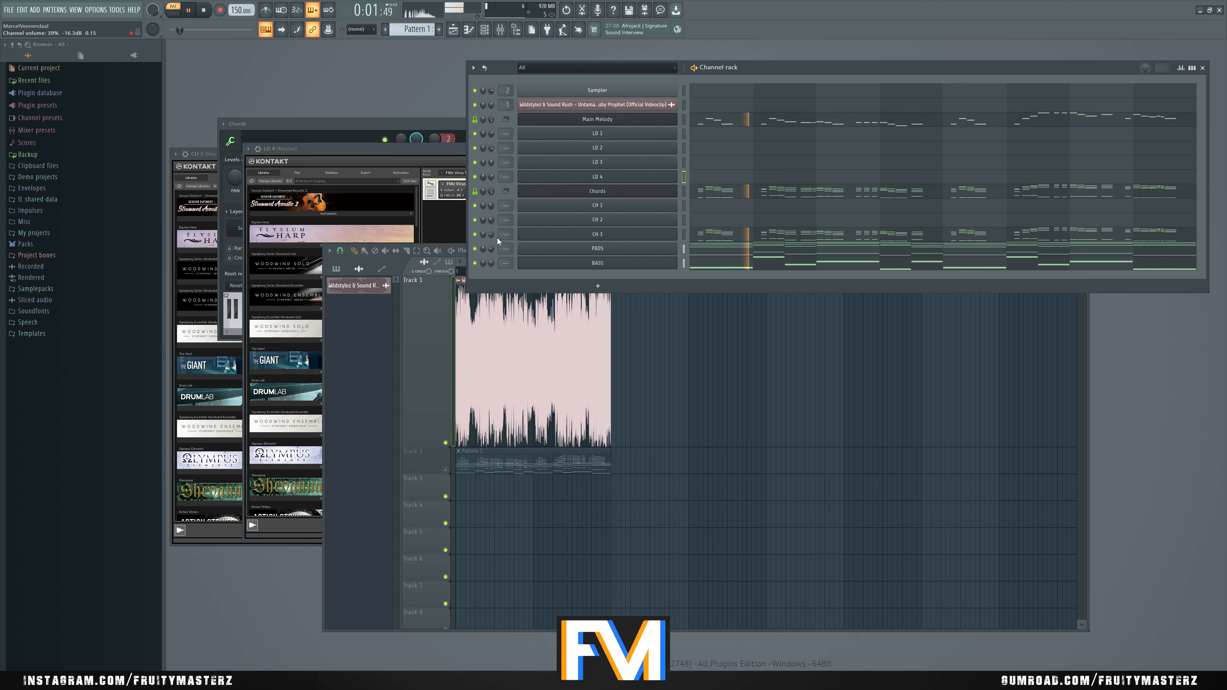
drag(490, 263, 492, 261)
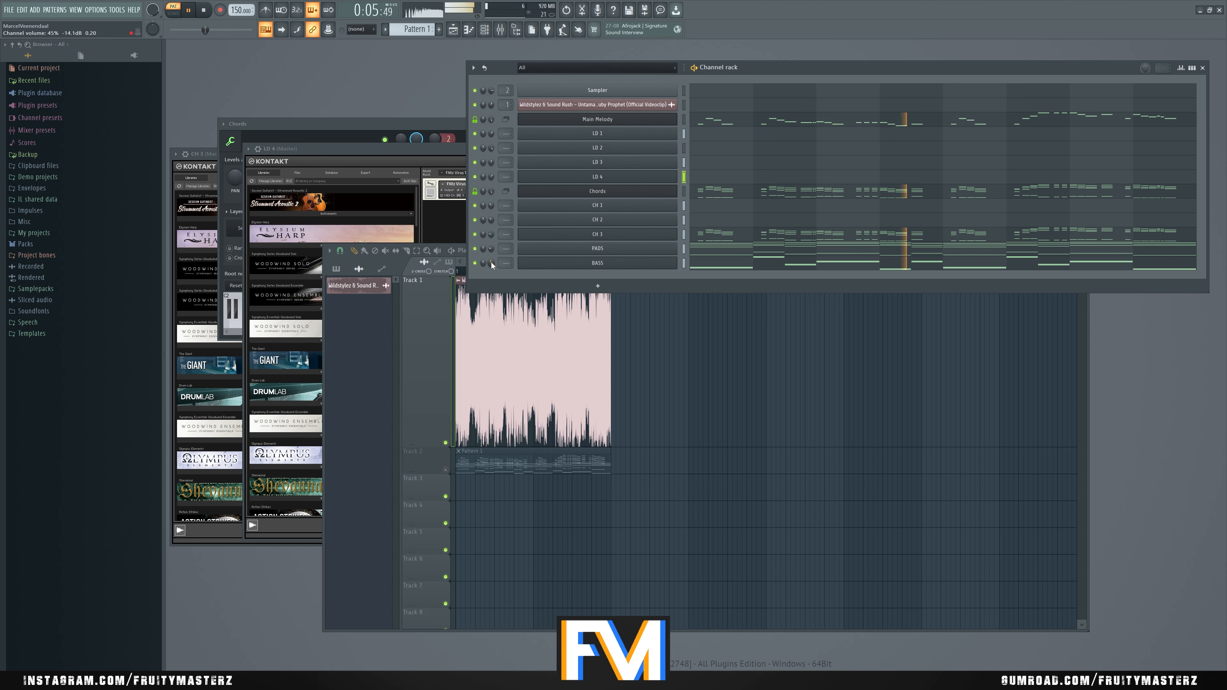
key(space)
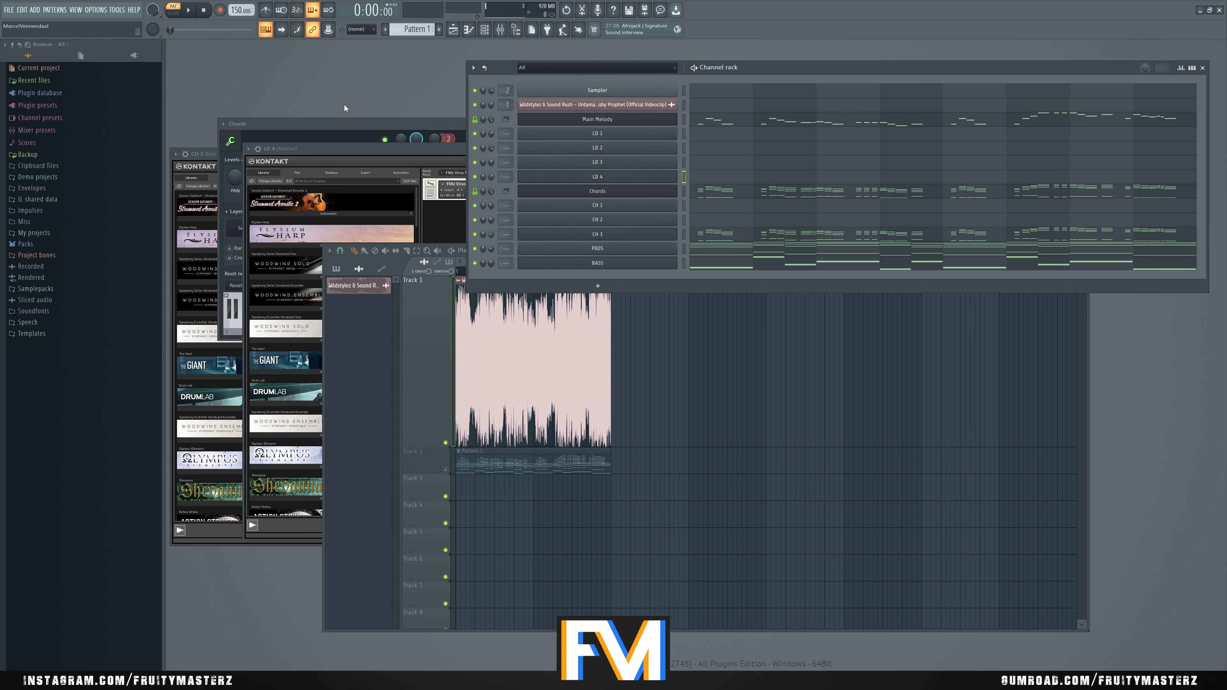
Step: Alternate between the reference track and Pattern 1 during playback, nudging the BASS channel volume to 47%
click(175, 14)
key(space)
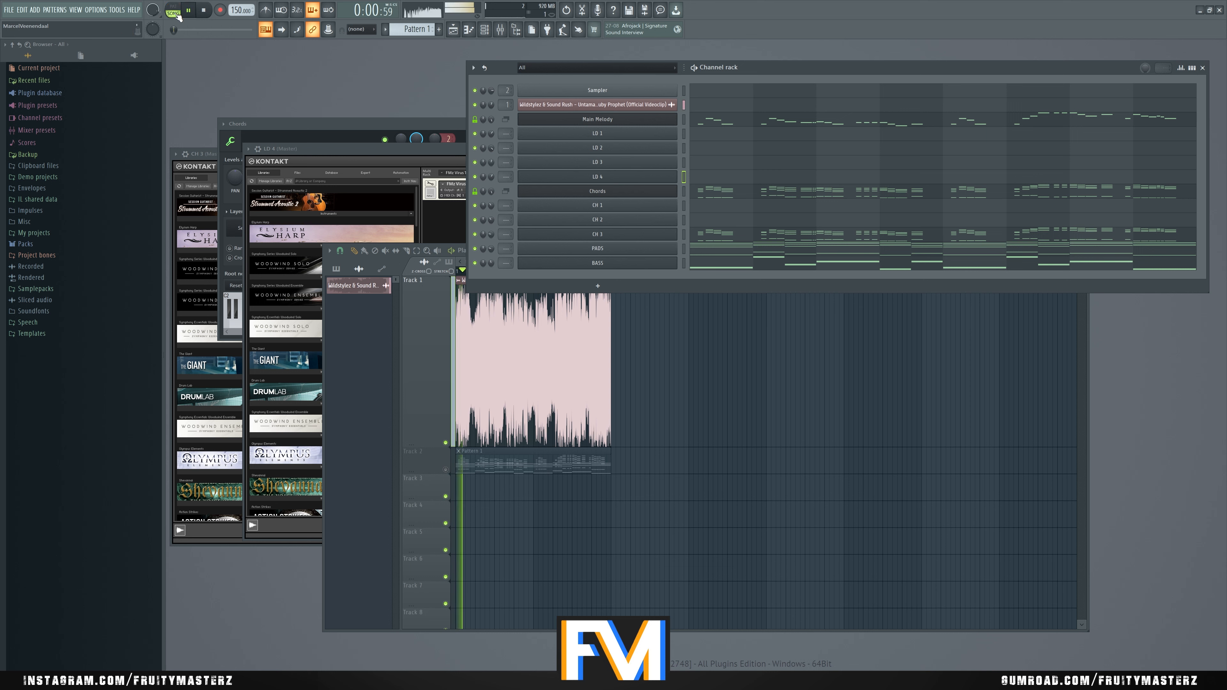
click(177, 16)
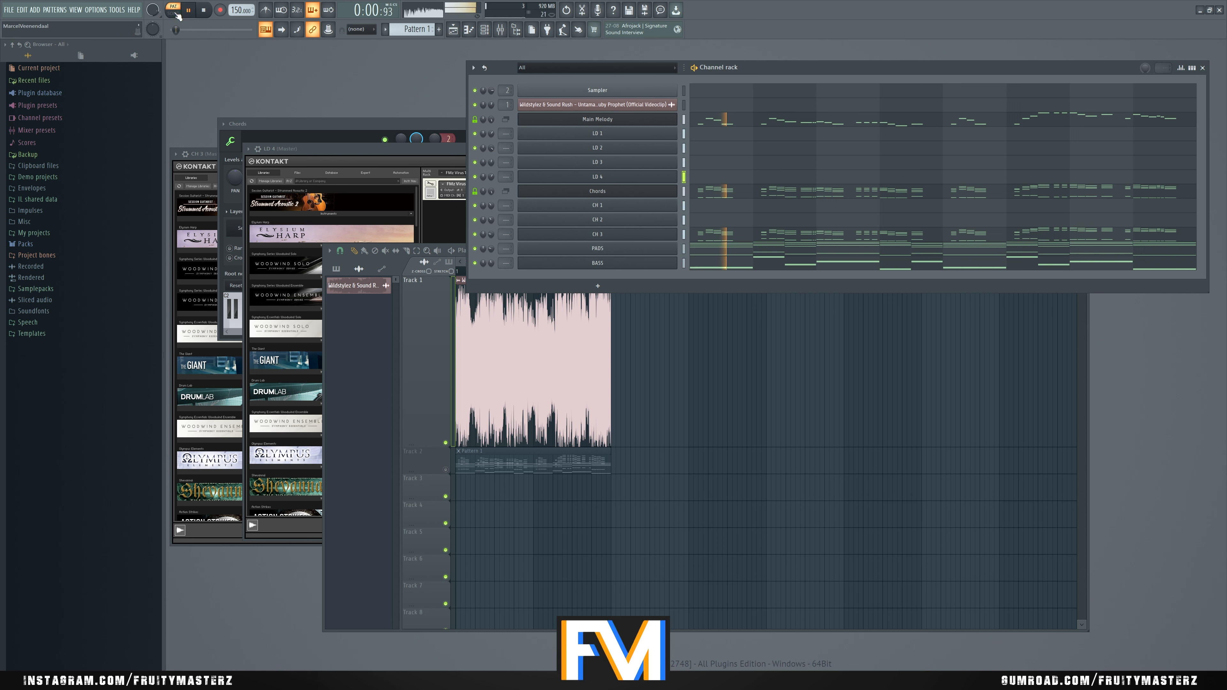
click(177, 16)
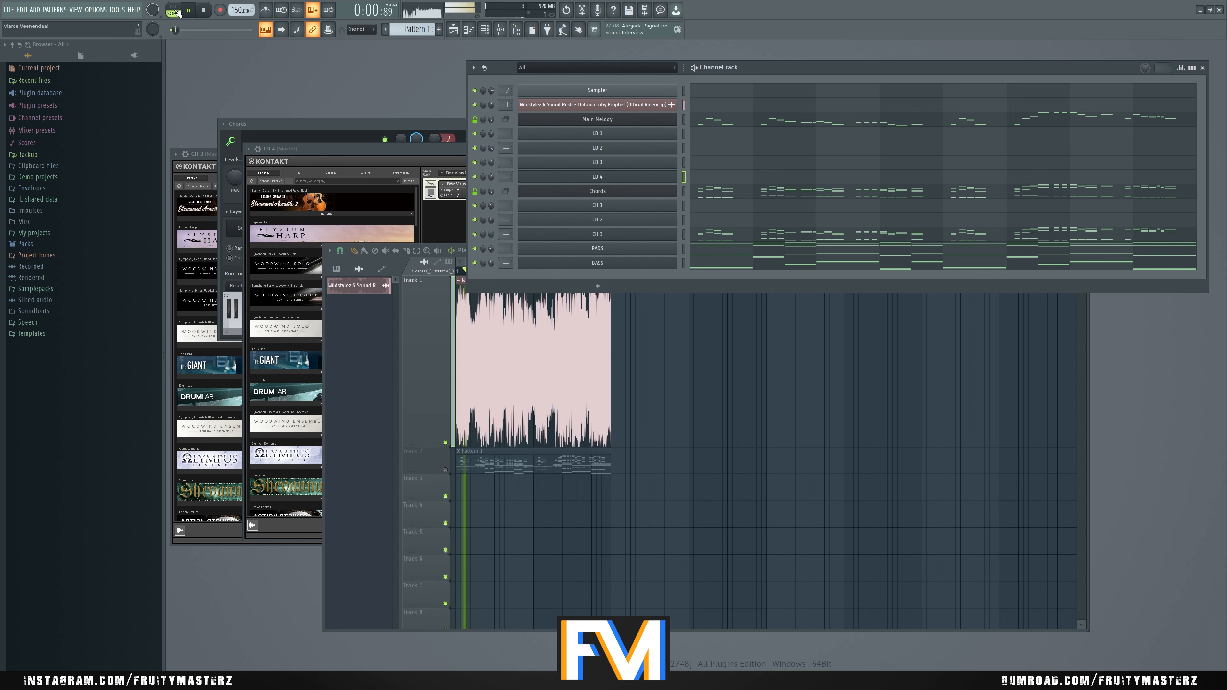
click(177, 15)
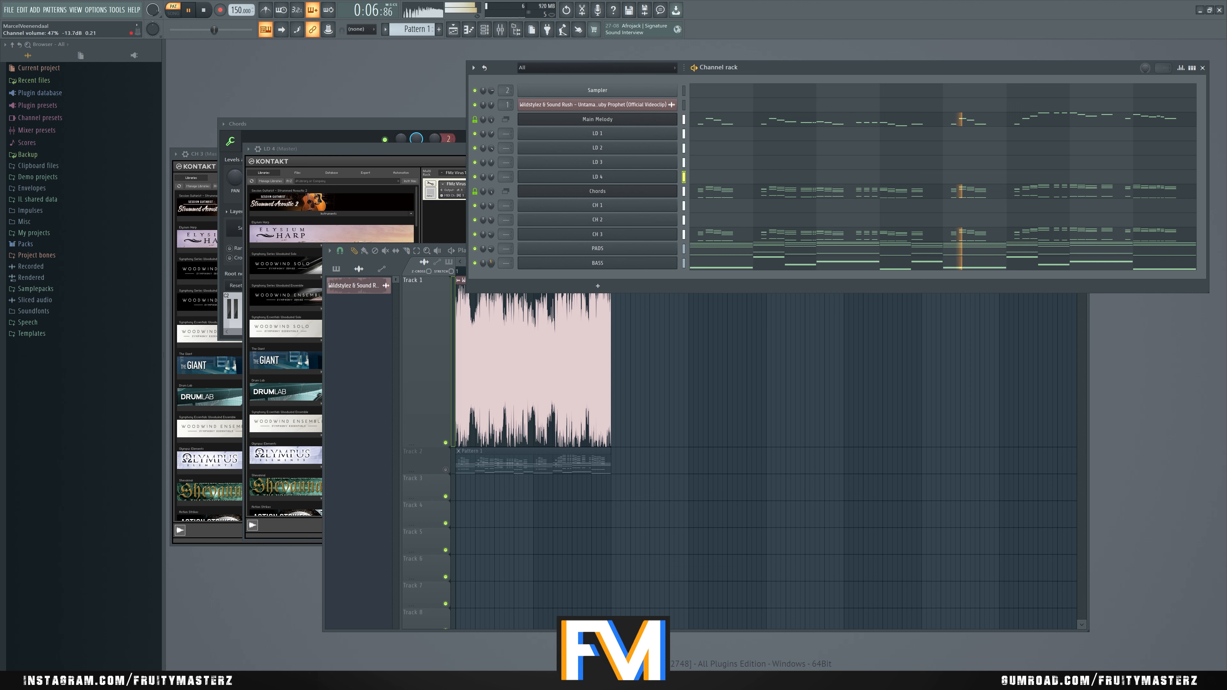
scroll(491, 263, up, 1)
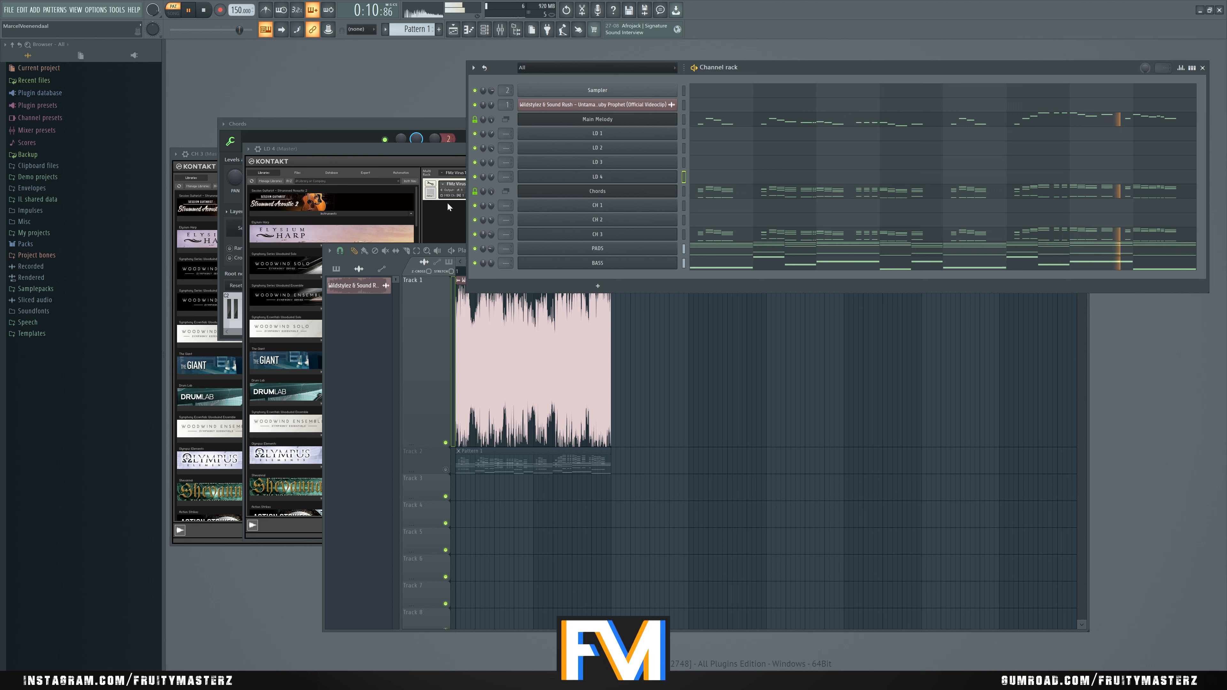
key(space)
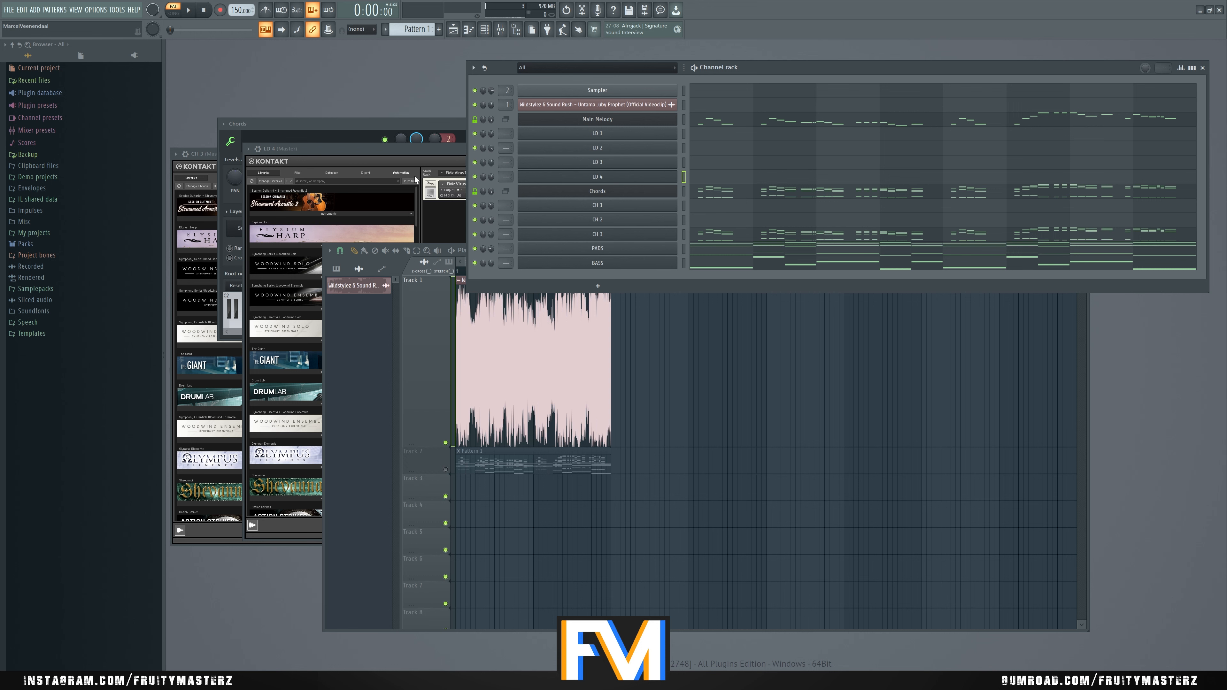
Step: Close all plugin windows and reopen the playlist
key(F12)
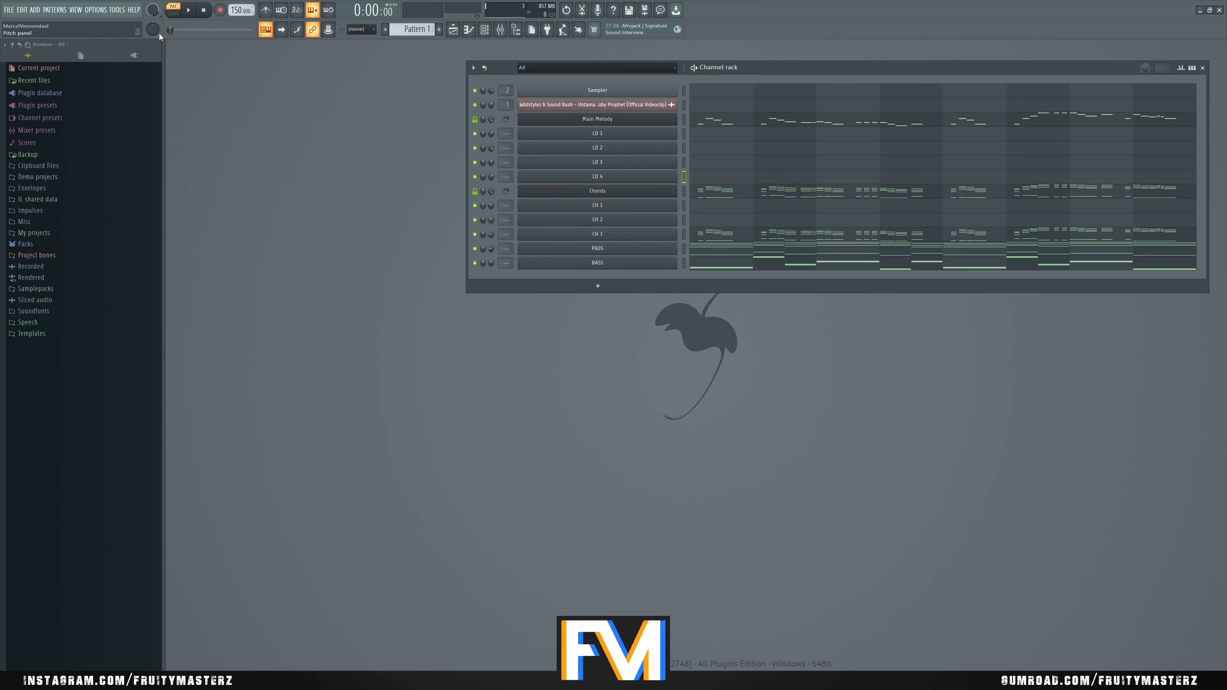
click(78, 9)
click(92, 25)
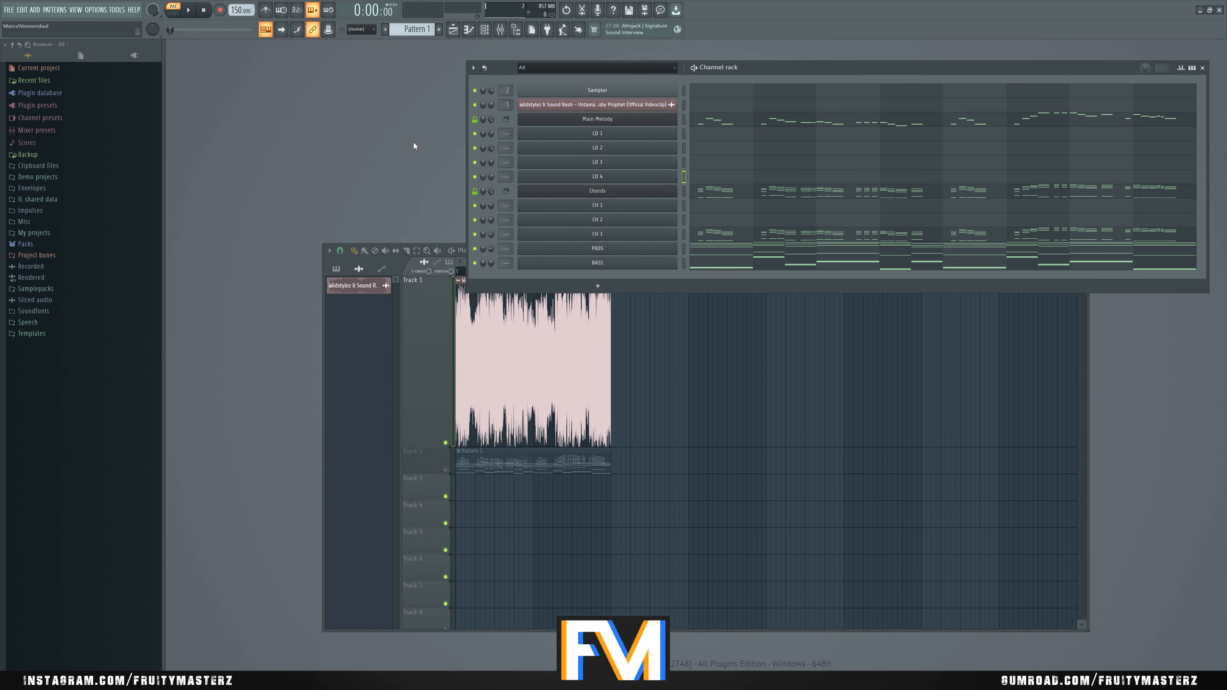
Step: Play the opening of the reference track against Pattern 1, switching repeatedly between song and pattern mode to compare them
key(space)
click(175, 9)
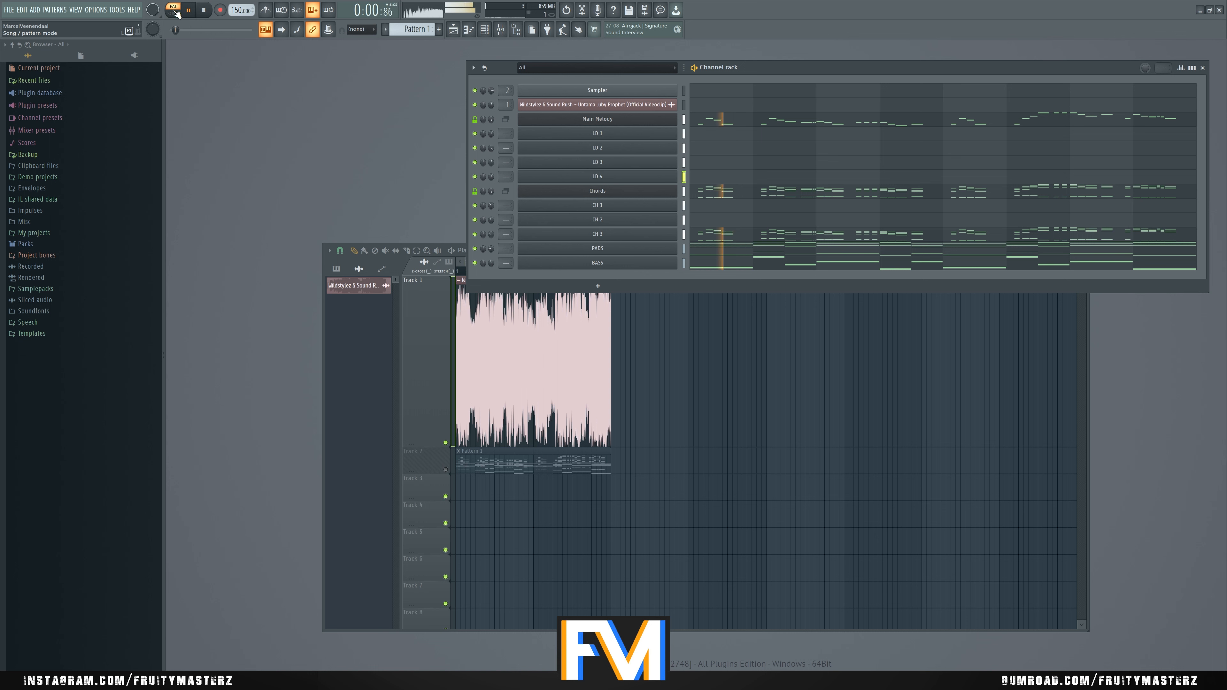
click(175, 12)
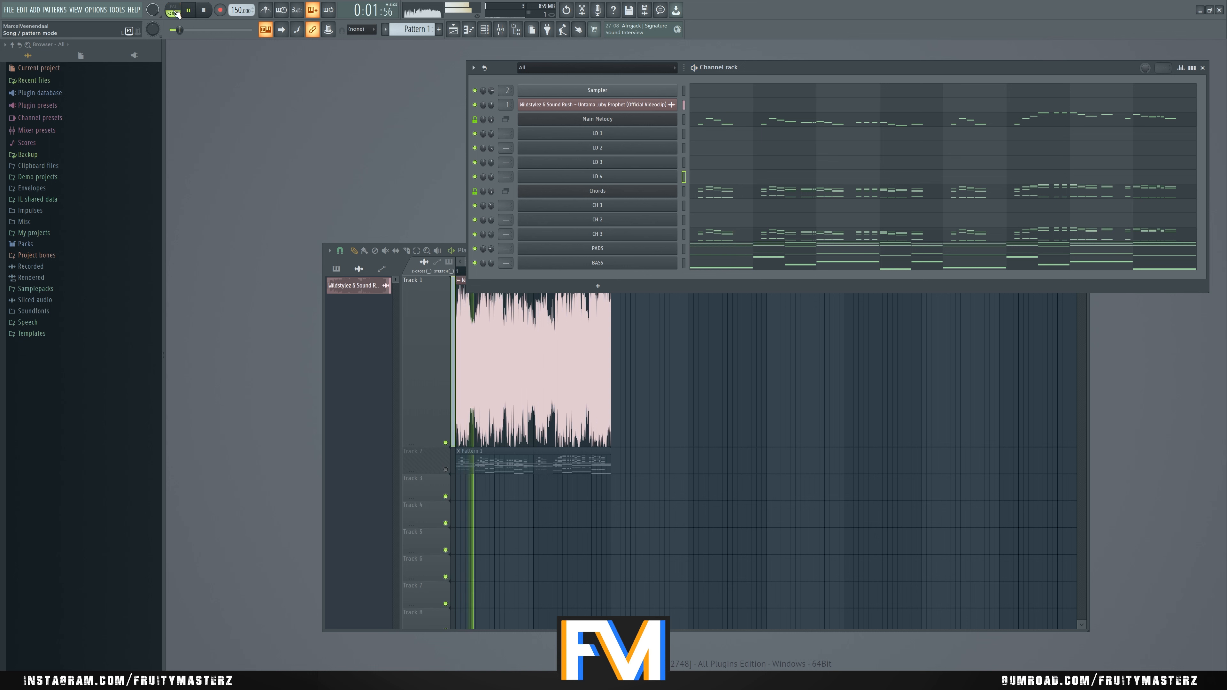
click(175, 12)
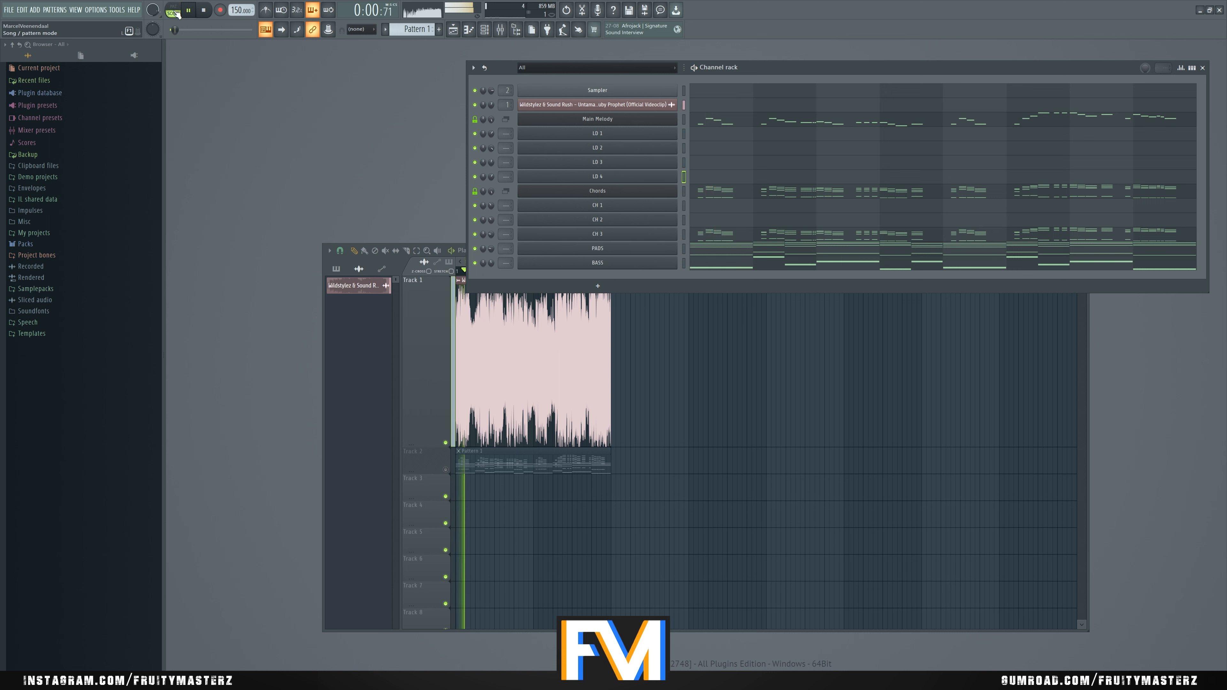
click(176, 12)
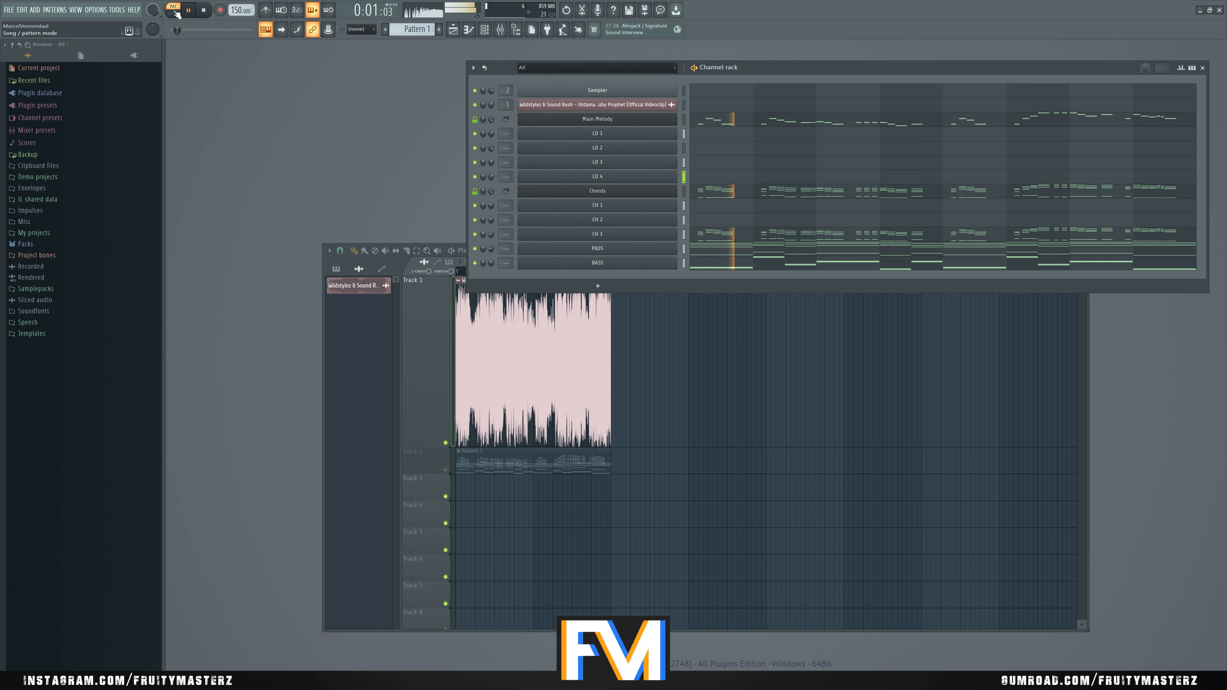
click(175, 12)
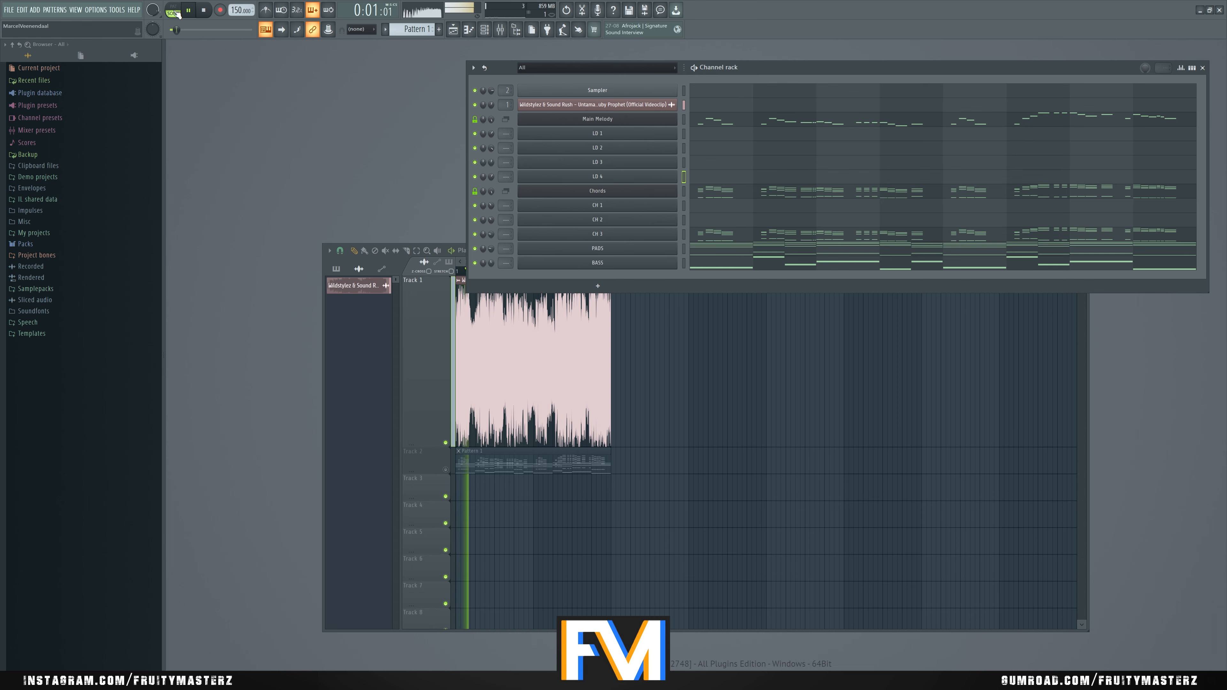
key(space)
Step: Examine the Chords notes in the piano roll while the reference track plays, and return to pattern mode
click(778, 193)
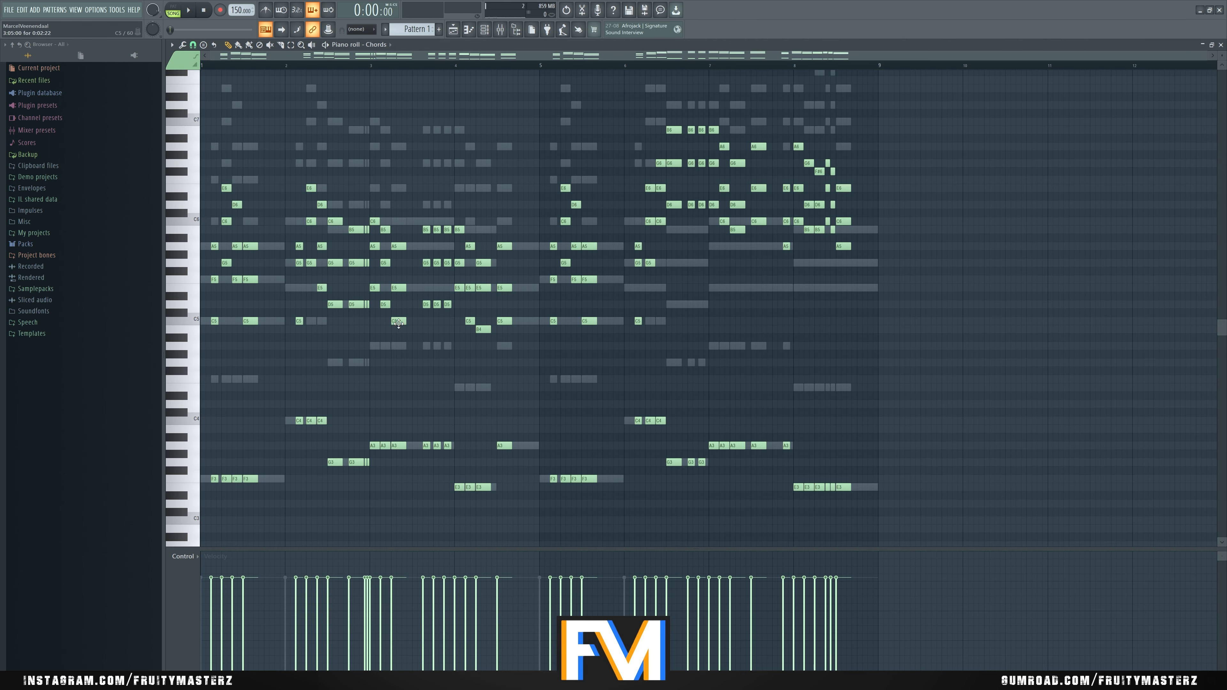
mouse_move(308, 338)
mouse_down()
mouse_move(259, 313)
mouse_move(262, 323)
mouse_up()
right_click(269, 321)
key(space)
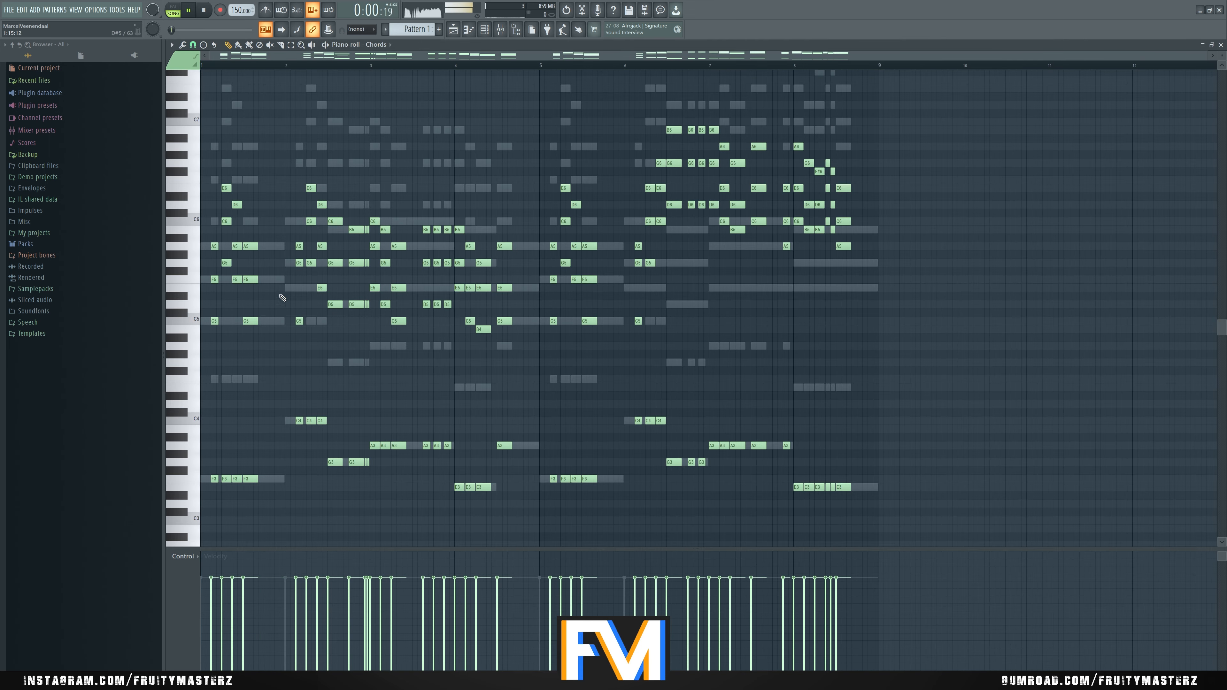
click(1222, 44)
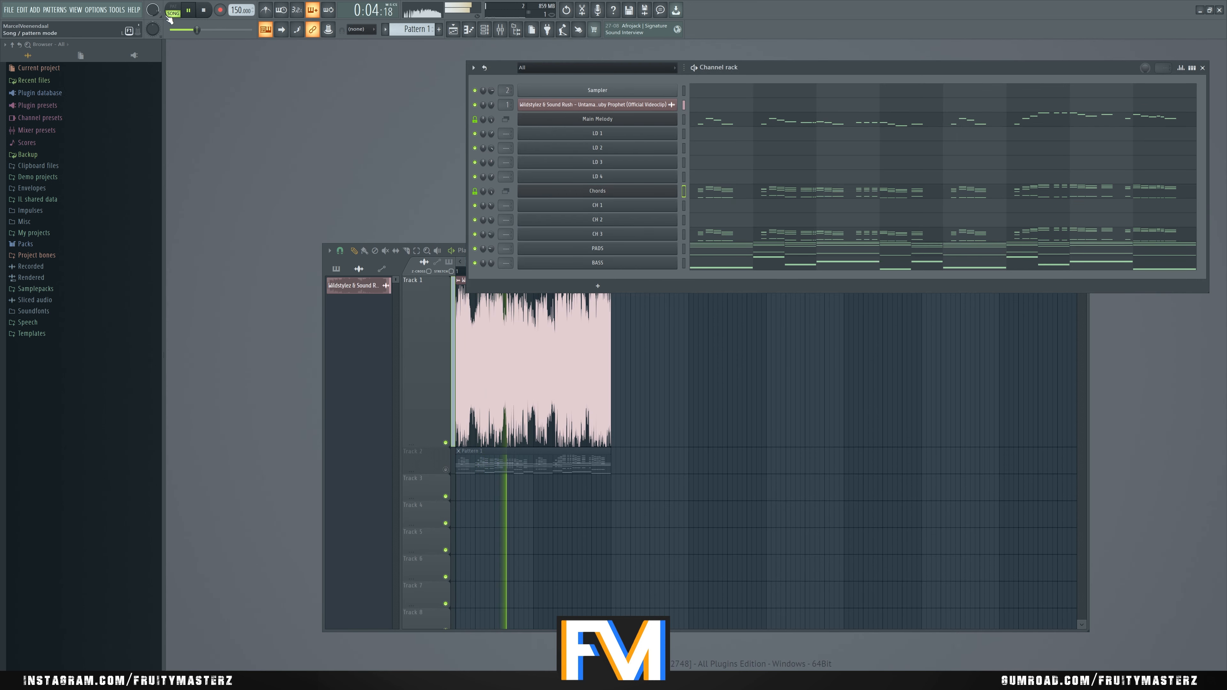
click(177, 11)
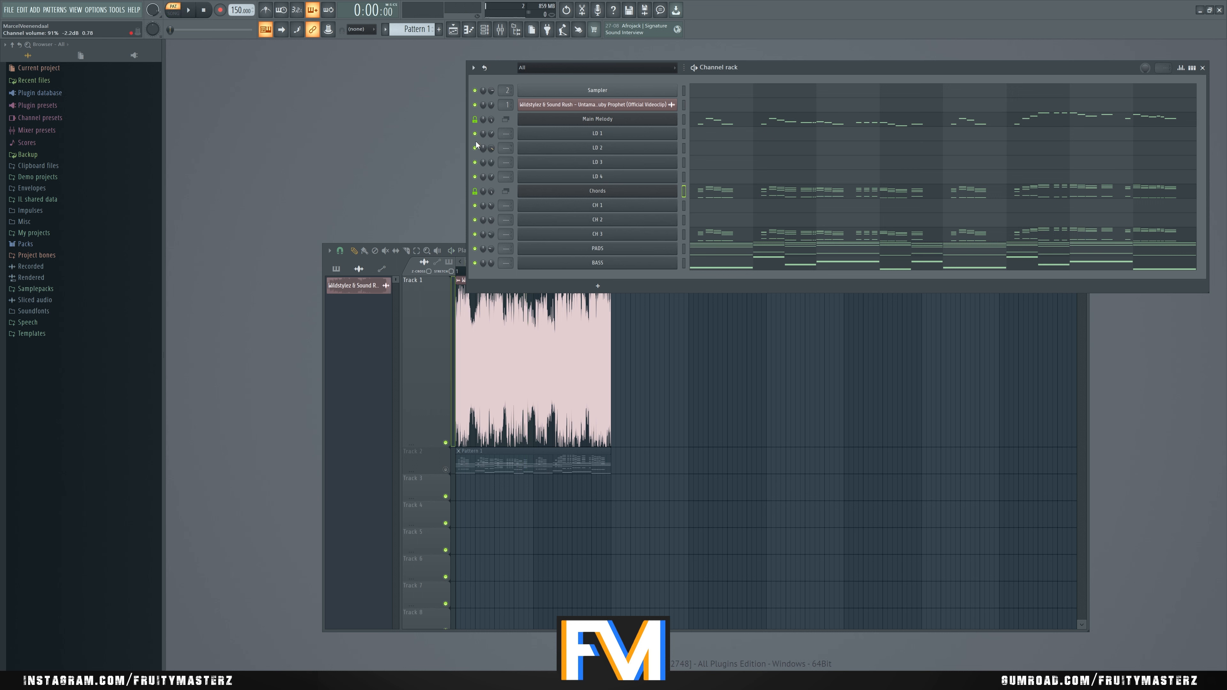
Step: Solo the lead layers LD 1 to LD 4 one at a time and audition each in Pattern 1
right_click(475, 162)
key(space)
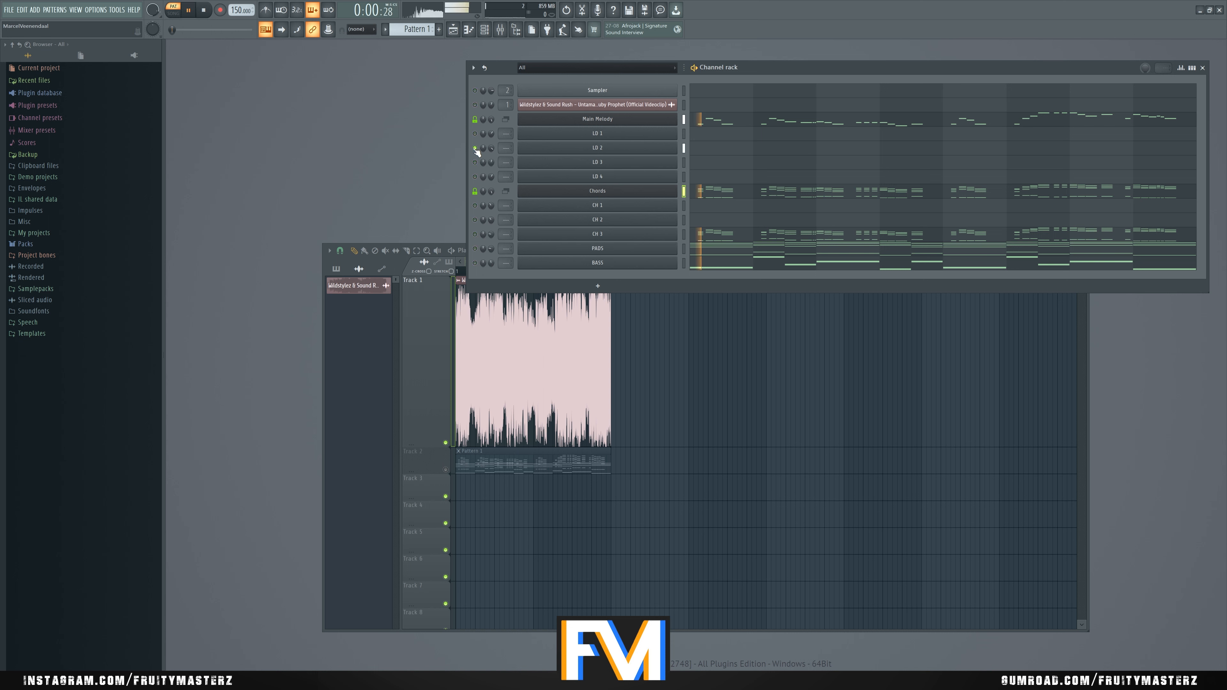
right_click(475, 176)
key(space)
key(space)
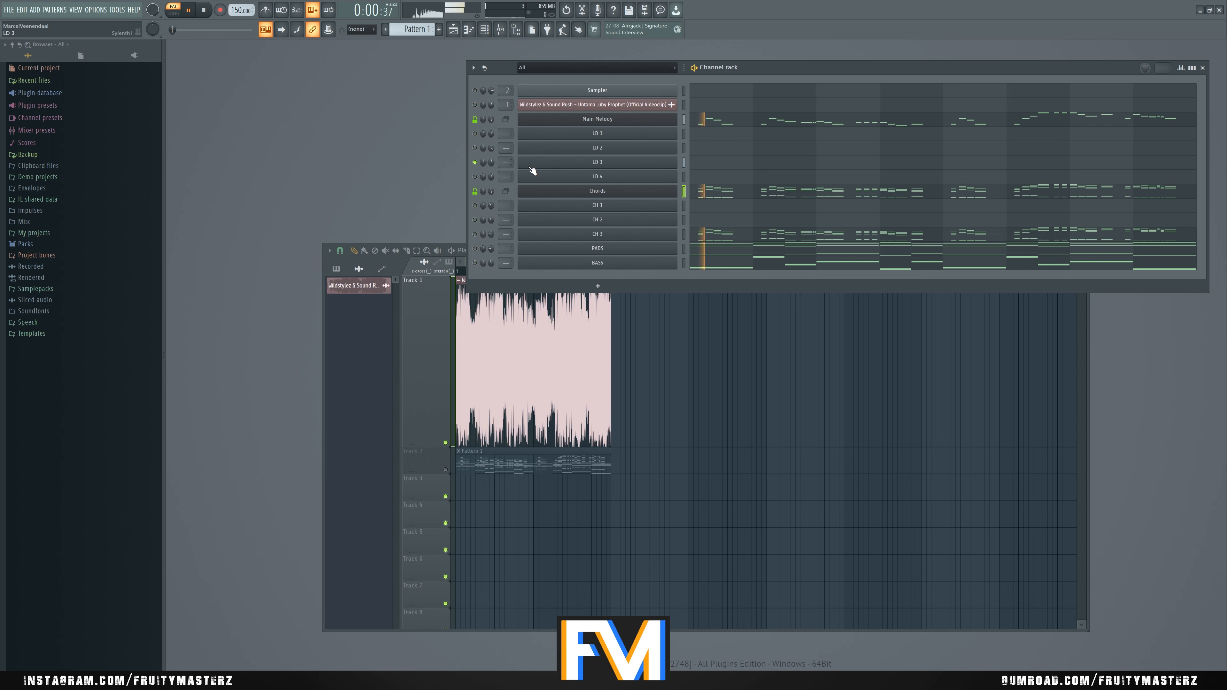
key(space)
right_click(475, 134)
key(space)
key(space)
right_click(475, 162)
key(space)
key(space)
Step: Clone the LD 1 channel and move the clone above Main Melody
right_click(589, 139)
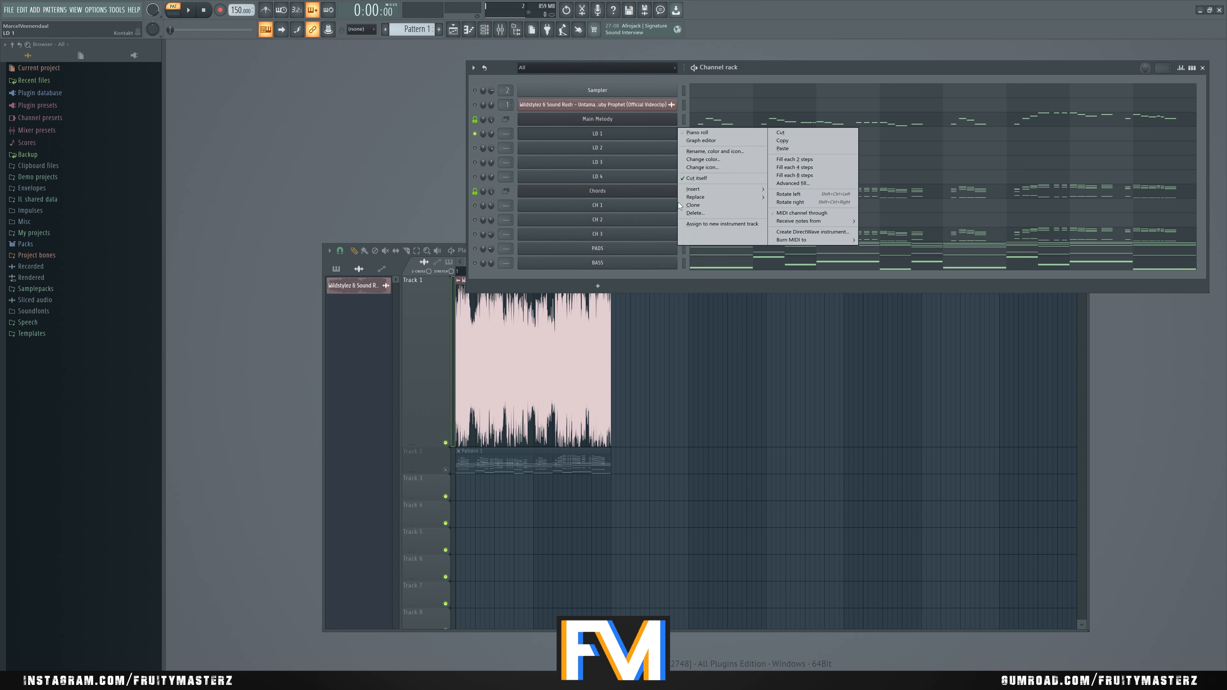
click(691, 206)
click(440, 107)
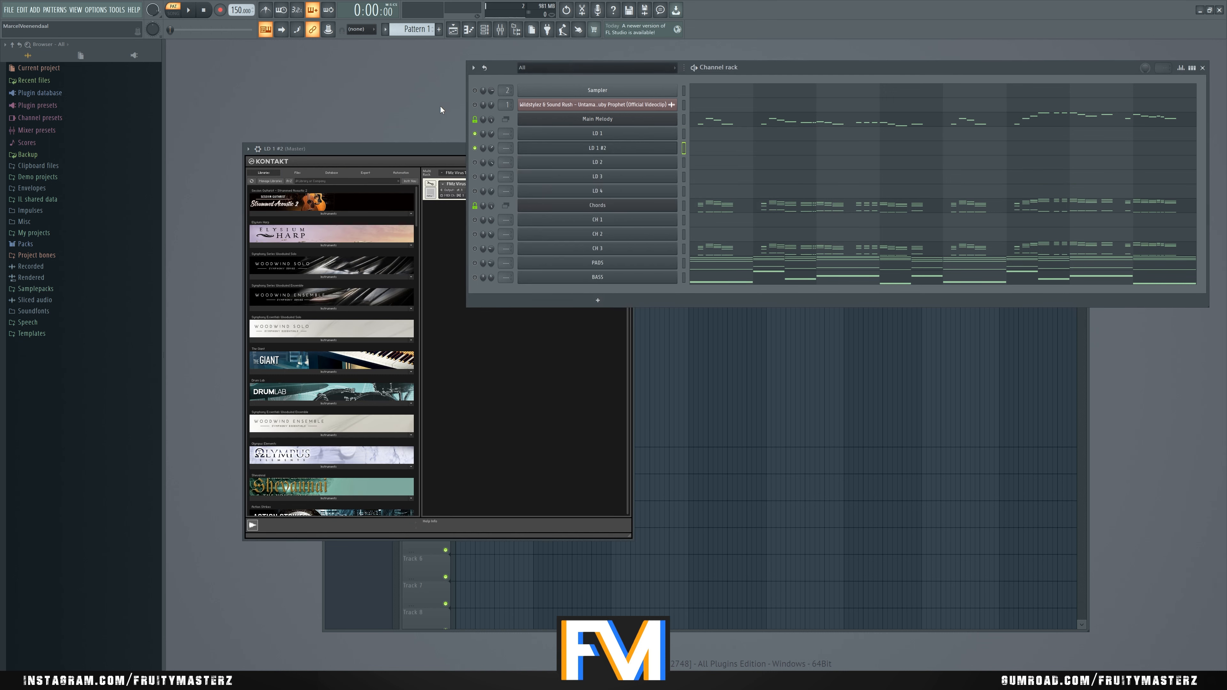
scroll(604, 149, up, 3)
scroll(605, 108, down, 1)
Step: Rename the cloned LD 1 channel above Main Melody to H-1
right_click(605, 120)
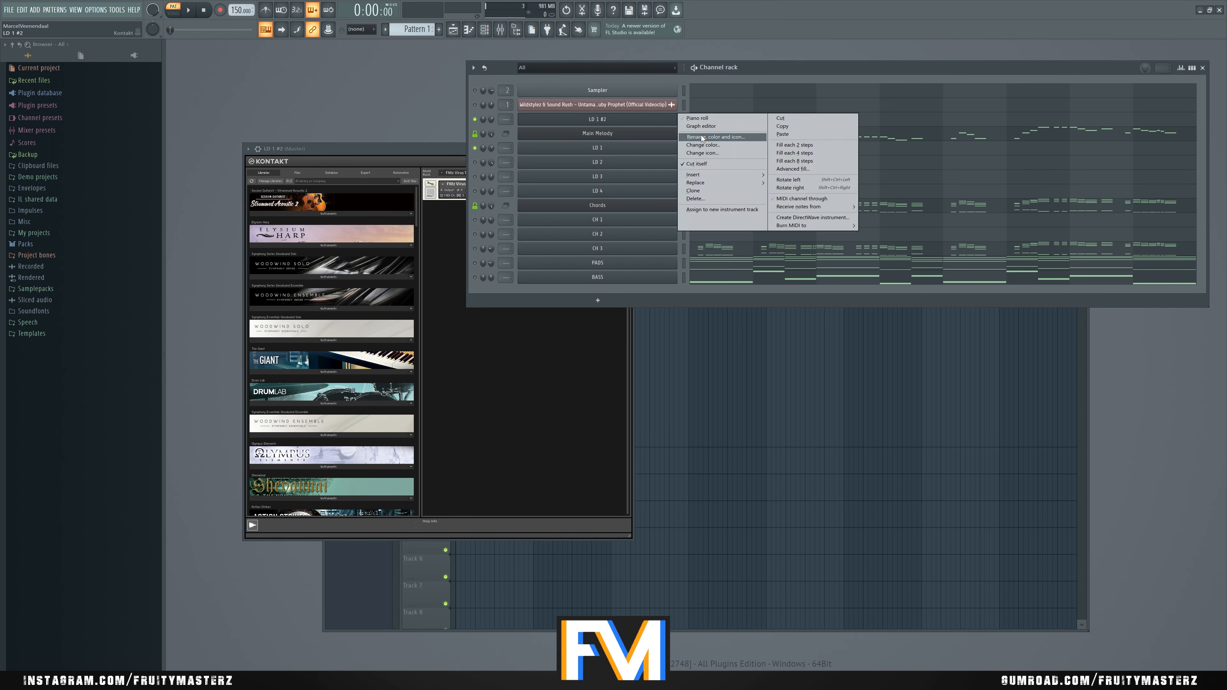
click(692, 141)
text(H-1)
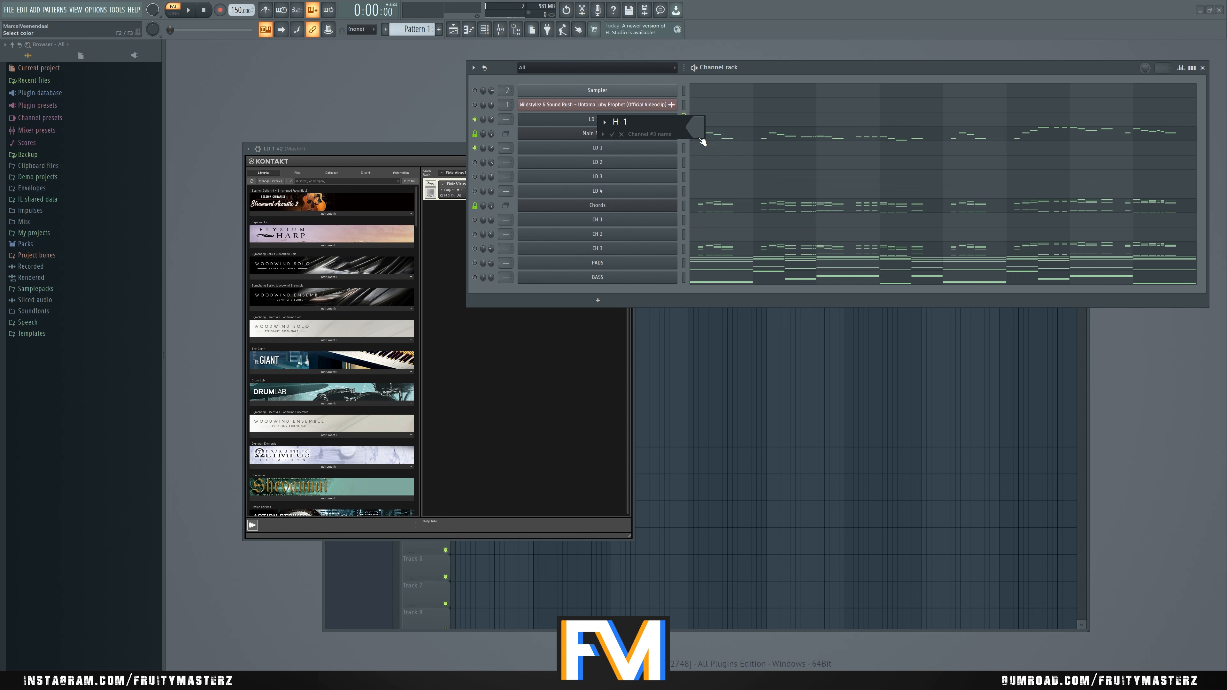
key(Return)
Step: Clone the H-1 channel and move the clone above H-1
right_click(624, 119)
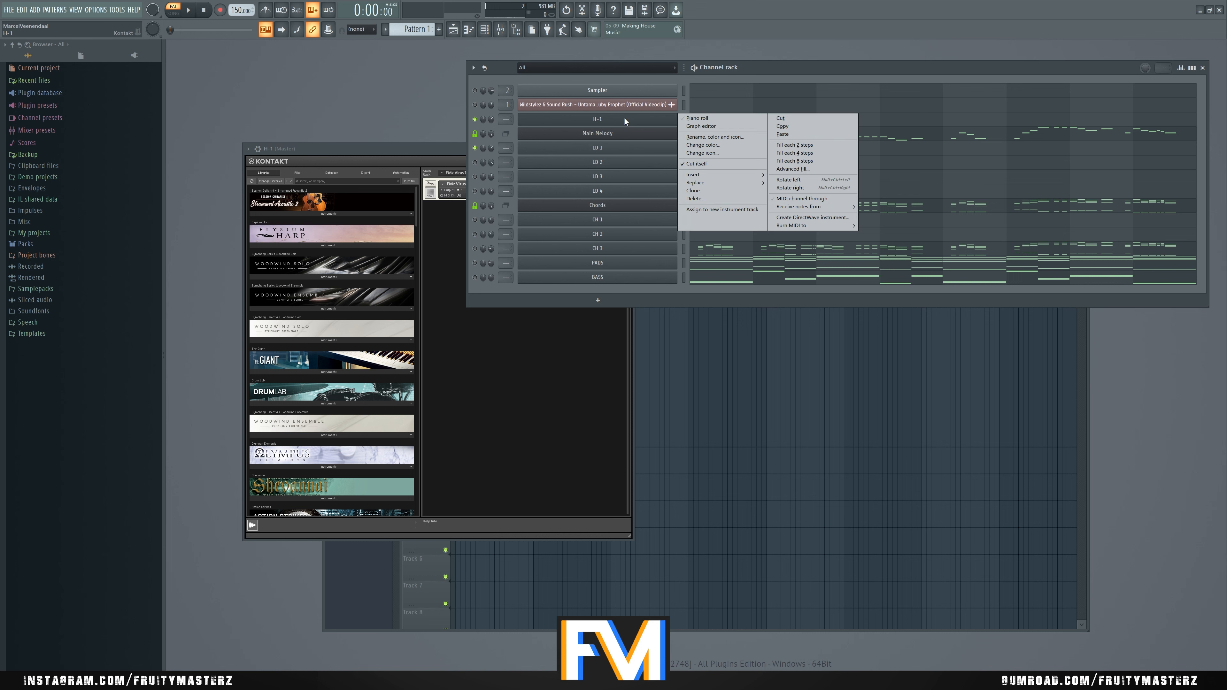
click(712, 189)
scroll(646, 133, up, 1)
Step: Rename the new clone to "H -2" and the original H-1 channel to "H -1"
right_click(644, 119)
click(707, 141)
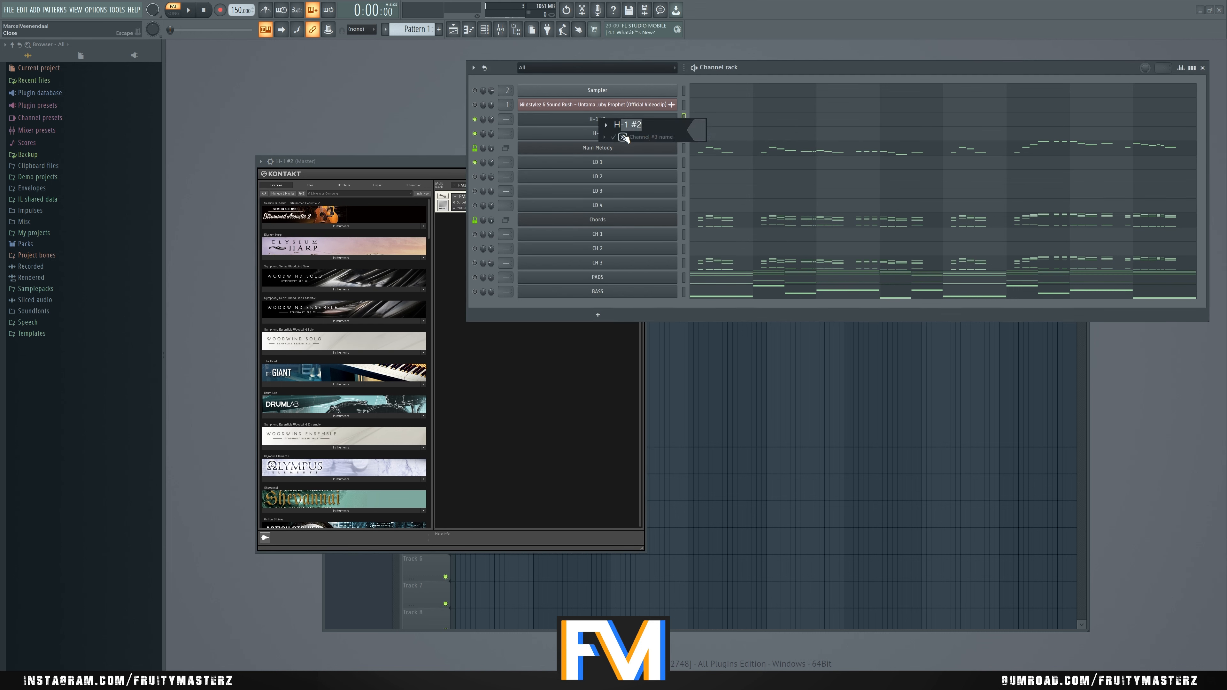
text(H -2)
key(Return)
right_click(645, 136)
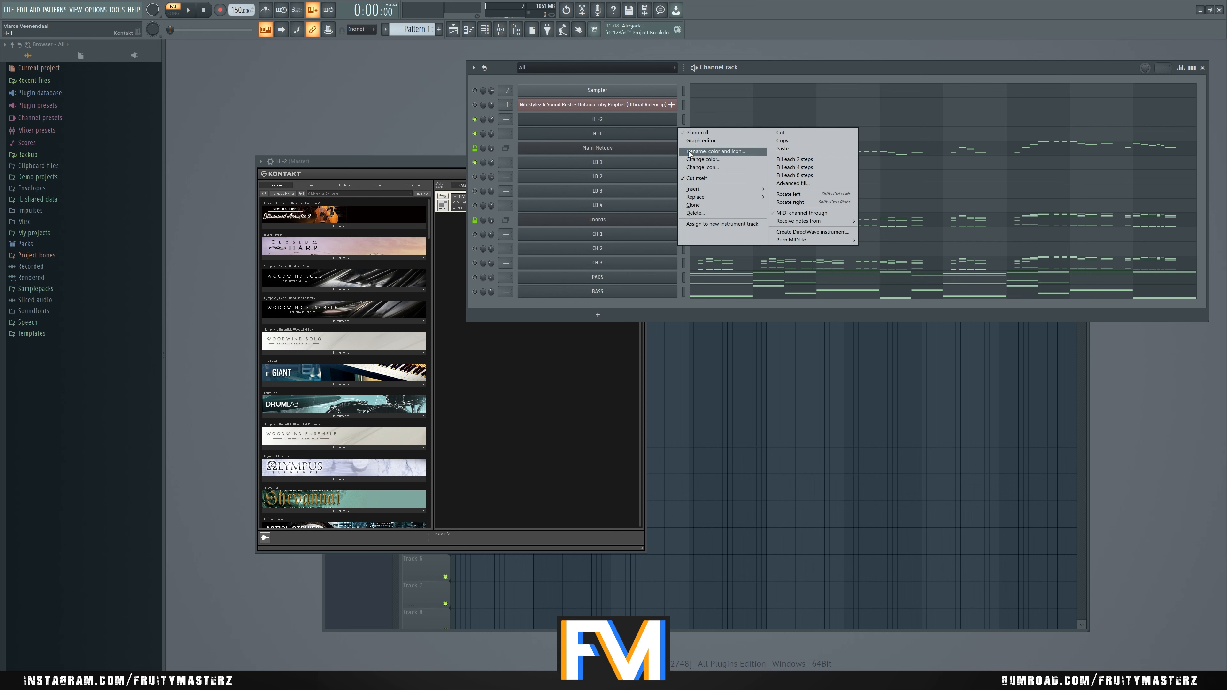
click(710, 153)
key(Return)
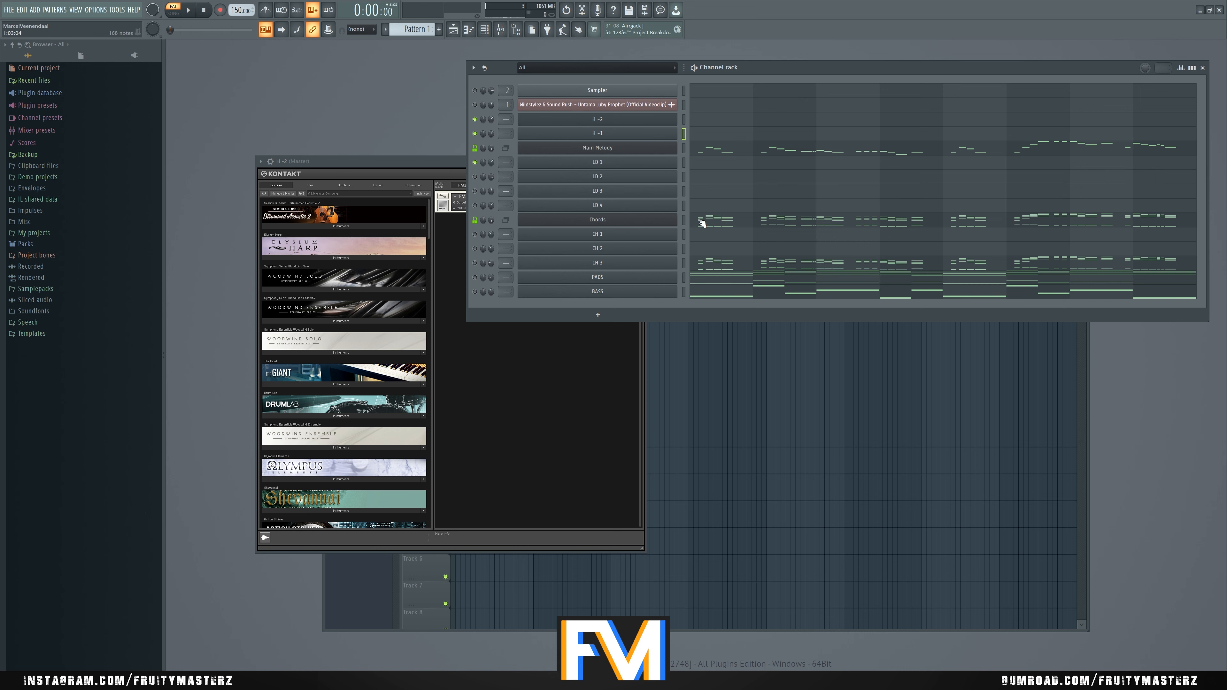
Step: Copy the notes of the Chords layer into the H -1 channel
click(685, 220)
key(ctrl+c)
click(683, 133)
key(ctrl+v)
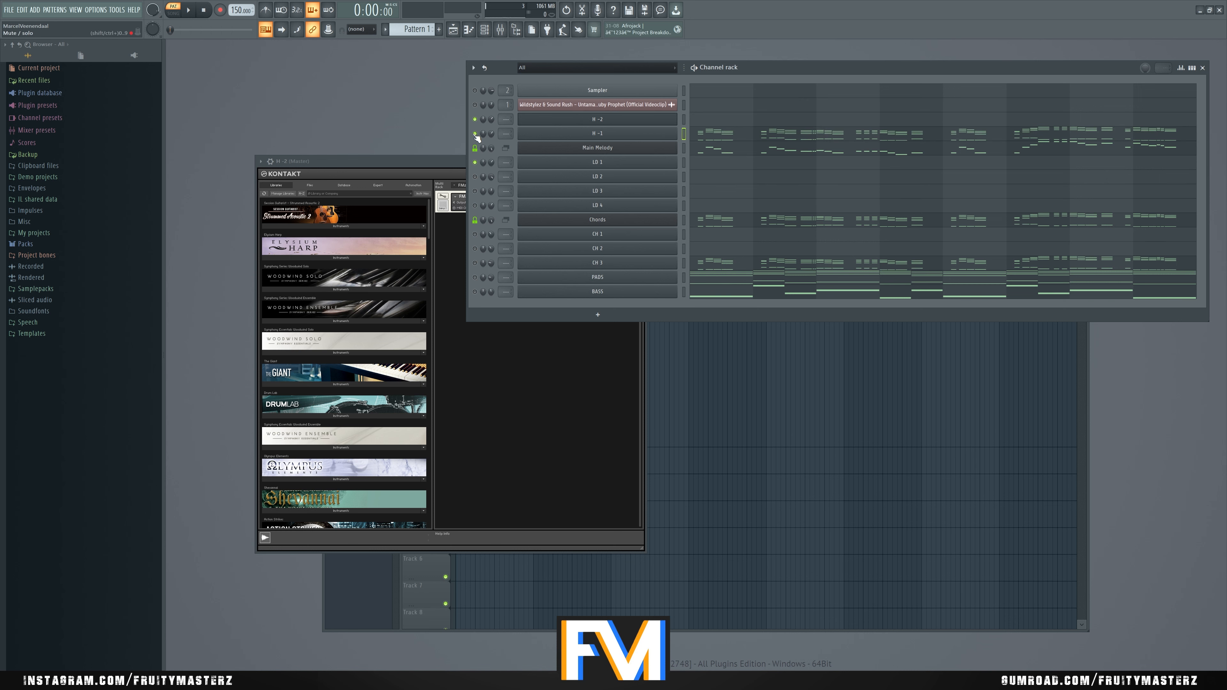
Step: Delete the remaining top-voice notes of the chords in the H -1 channel, through the end of bar 8
click(746, 137)
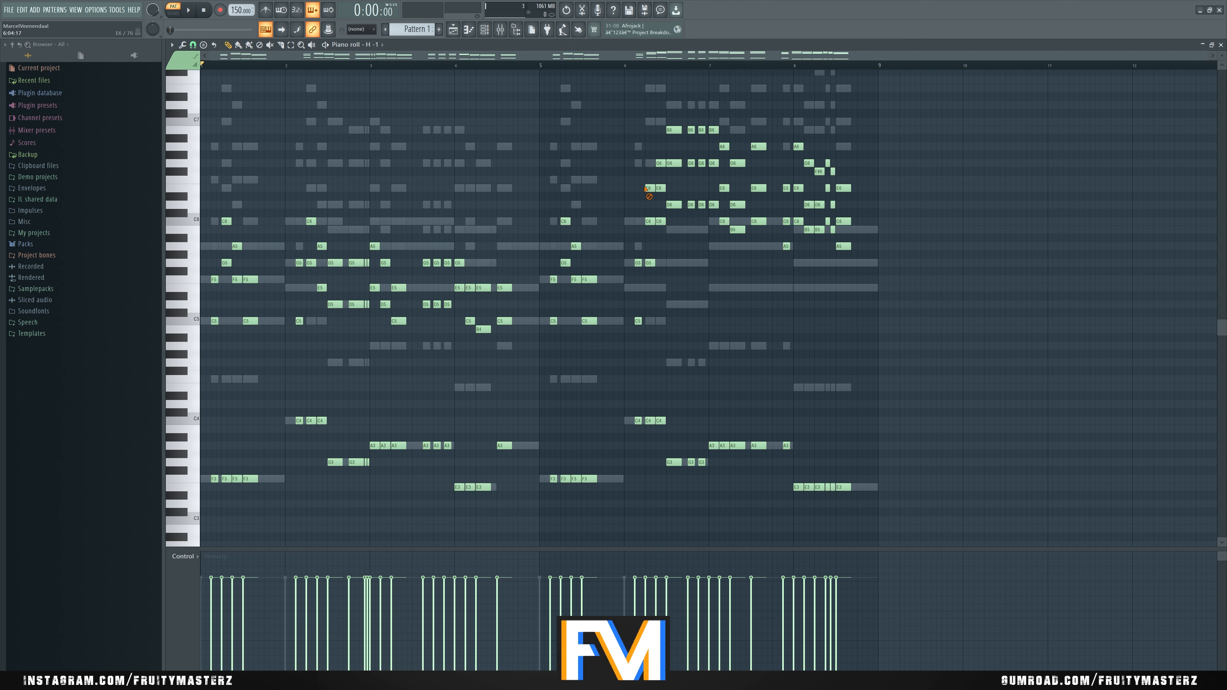
right_click(702, 130)
right_click(714, 130)
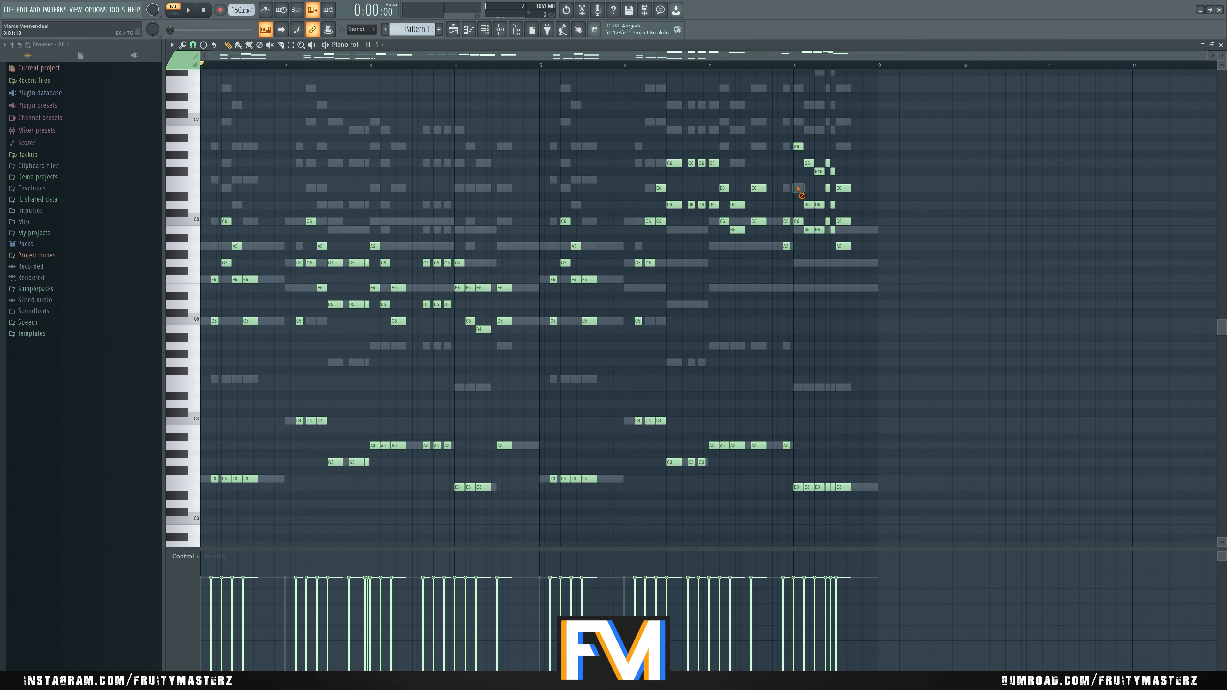
scroll(803, 190, up, 6)
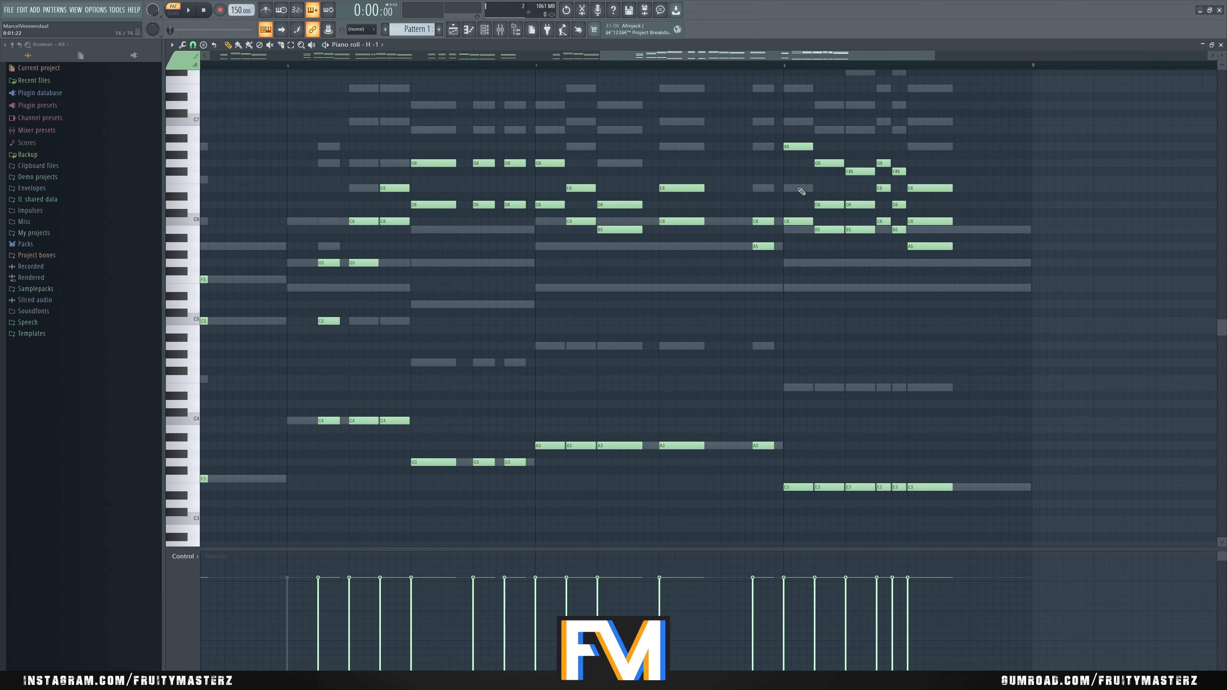
right_click(802, 147)
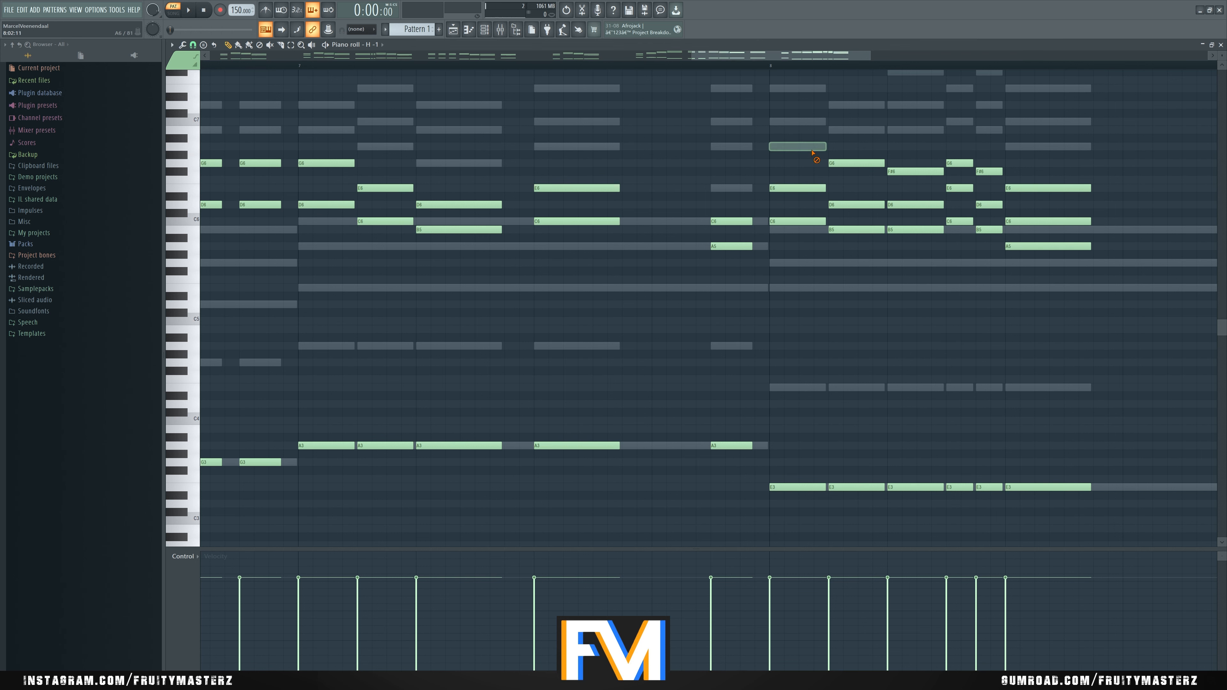
right_click(851, 163)
right_click(909, 171)
right_click(959, 163)
right_click(988, 171)
right_click(1019, 188)
Step: Delete all the low bass notes at C4 and below from the H -1 channel, then close its piano roll
scroll(1027, 191, down, 6)
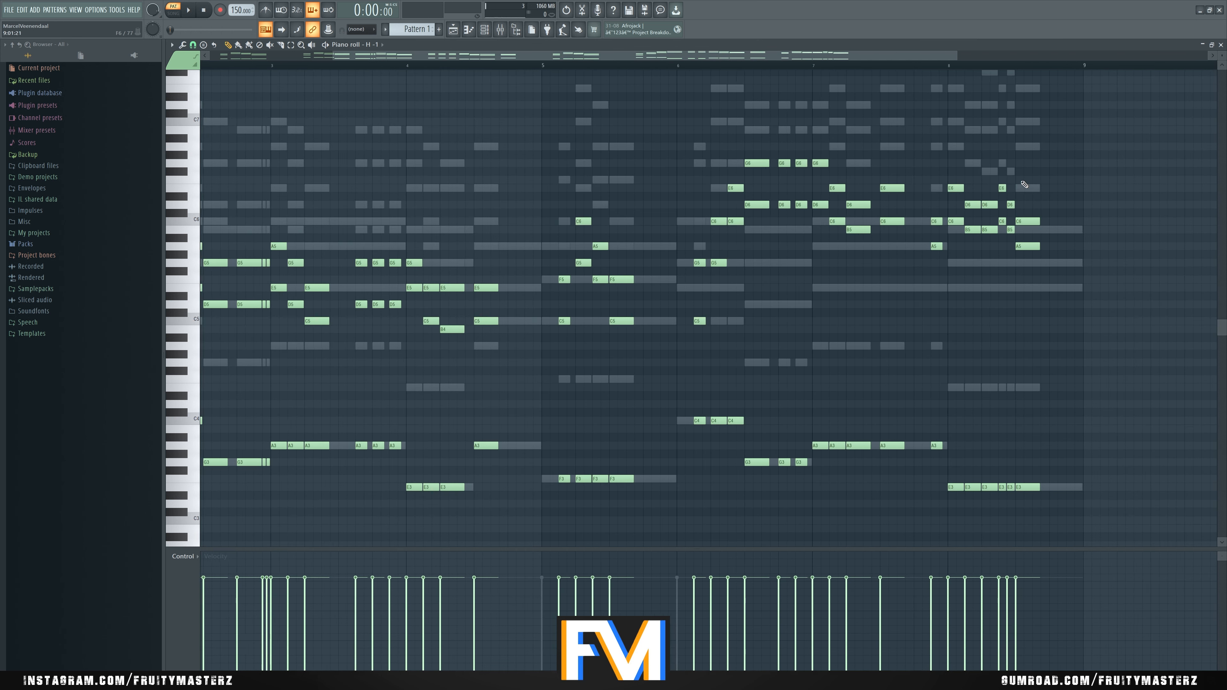
drag(913, 400, 195, 481)
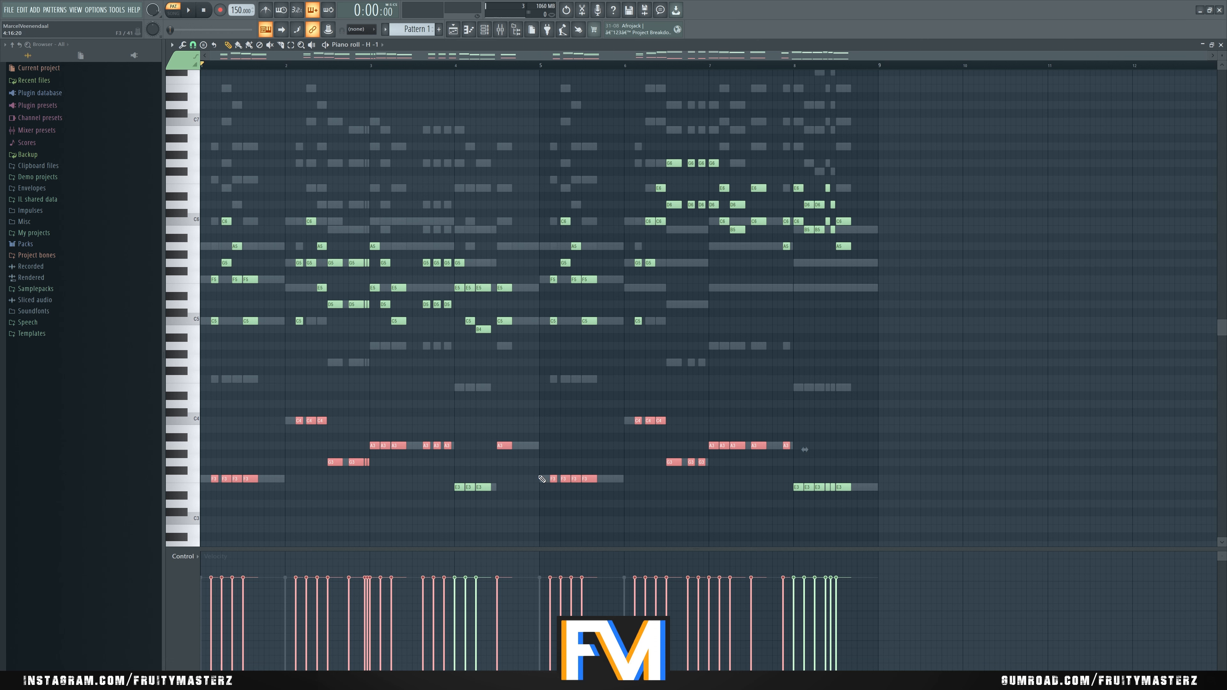
key(Delete)
drag(333, 420, 1030, 575)
key(Delete)
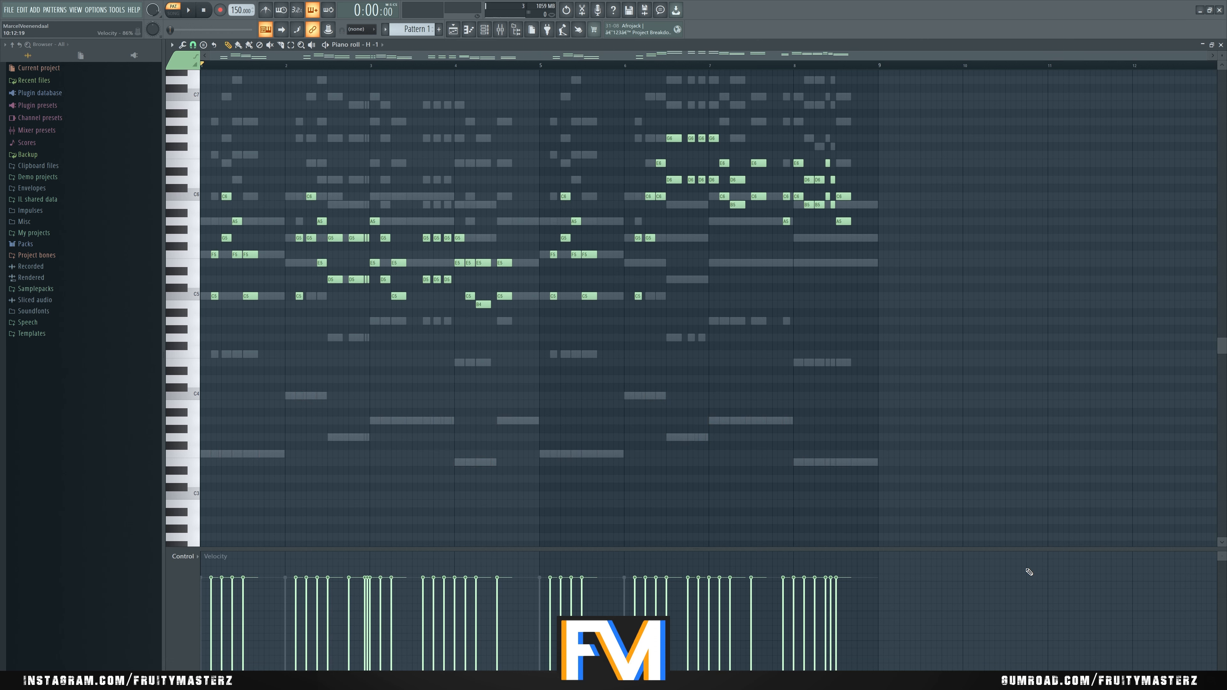
click(1220, 45)
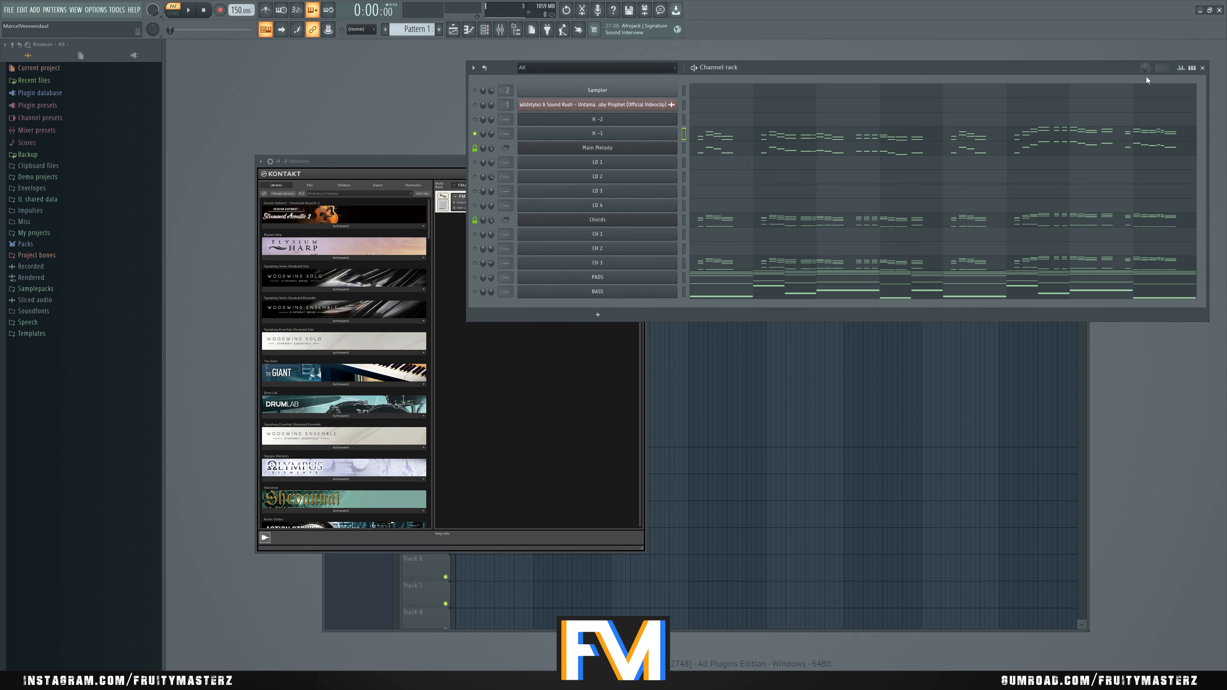
Step: Try pasting into H -2 and removing the low C5 notes of bar 1 one by one in H -1
click(684, 119)
key(ctrl+v)
click(710, 134)
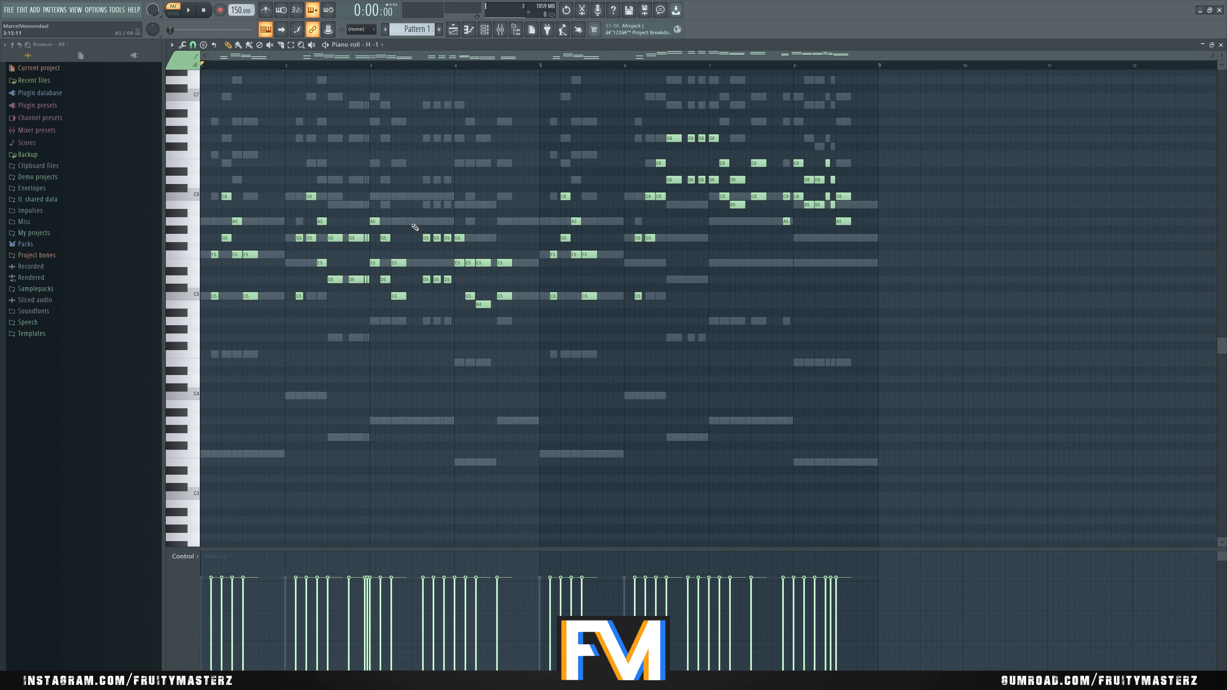
scroll(202, 255, up, 3)
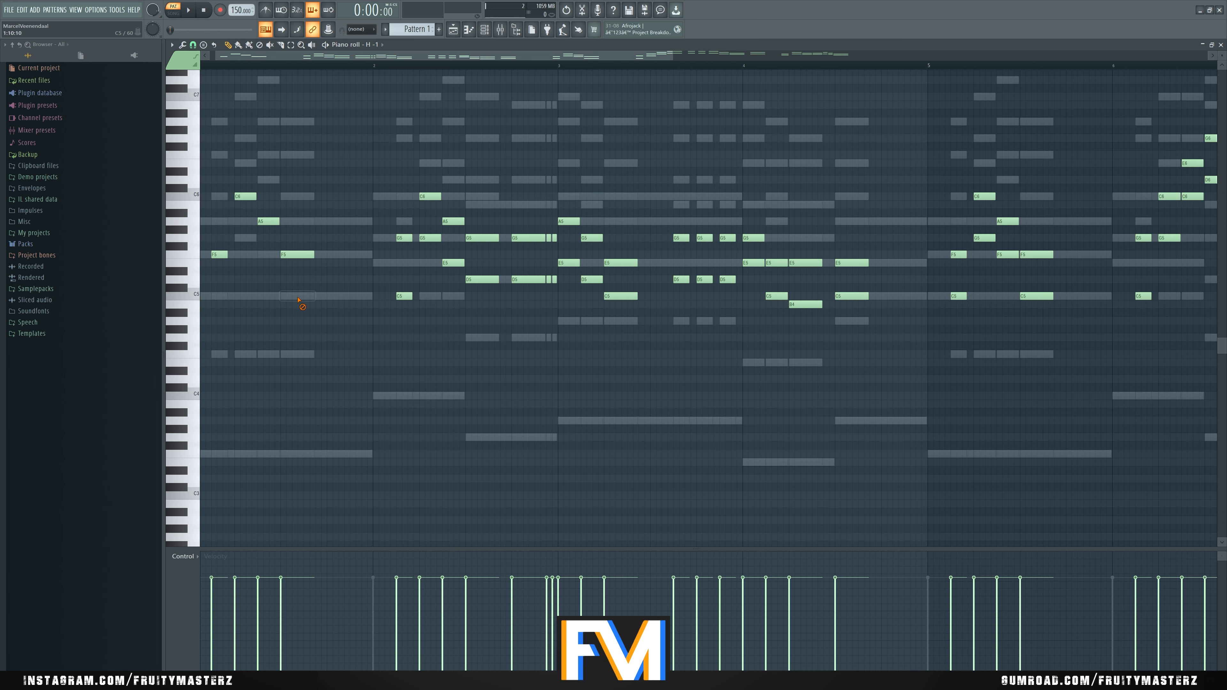
scroll(345, 309, down, 3)
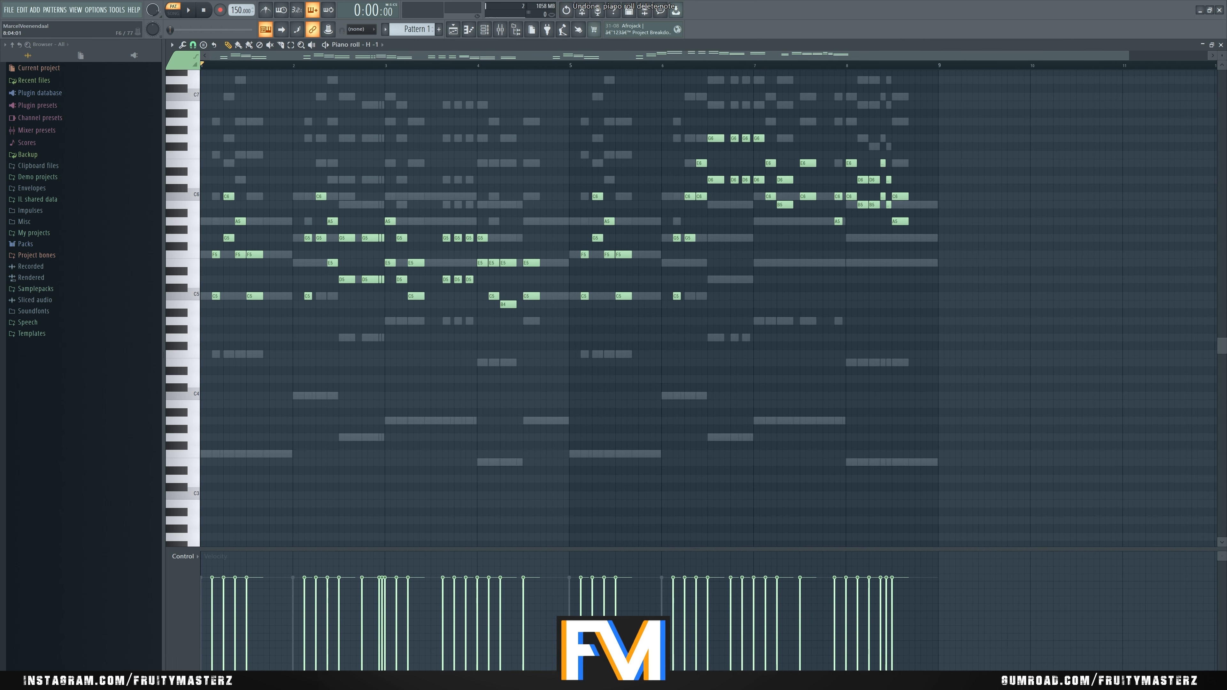
key(F7)
click(695, 134)
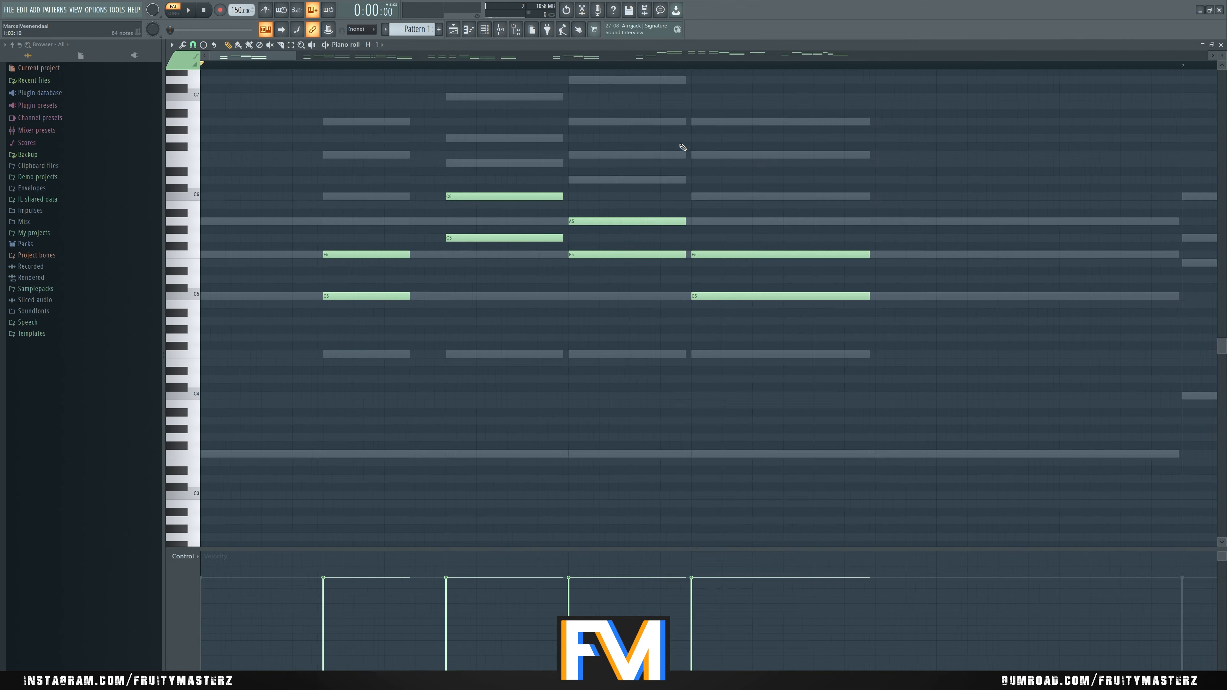
Step: Select the lower-voice notes across all eight bars of H -1 and move them into the H -2 channel
scroll(206, 249, up, 5)
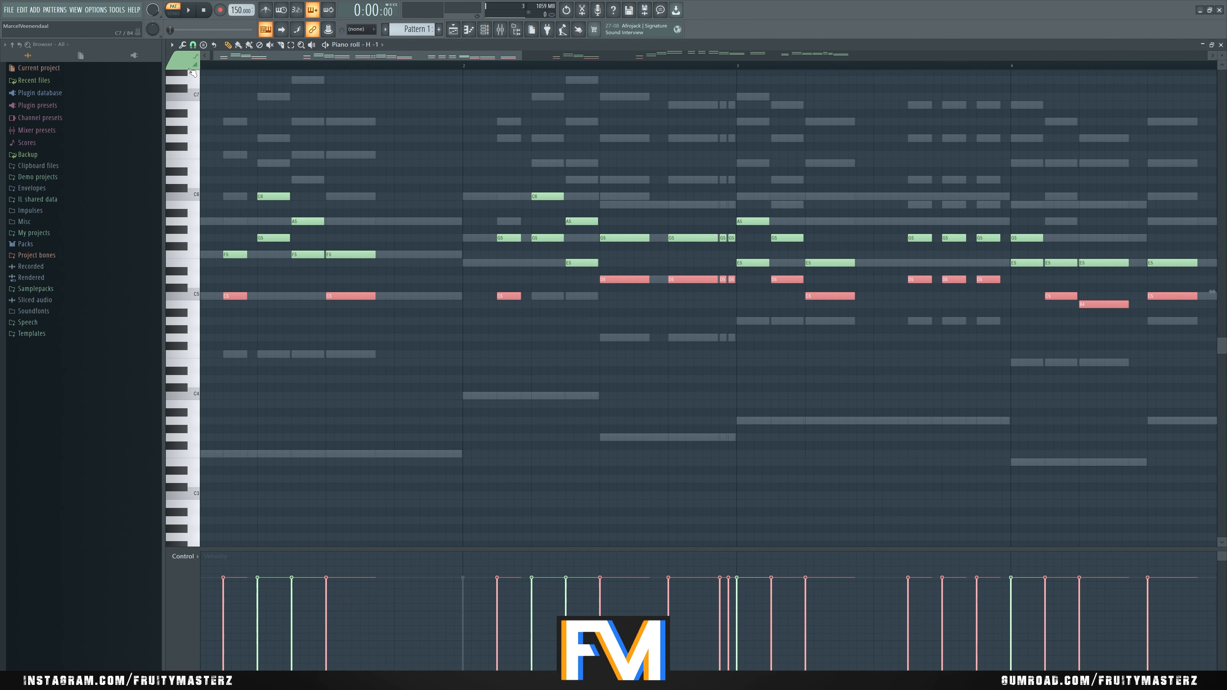
ctrl+click(244, 114)
drag(245, 275, 220, 317)
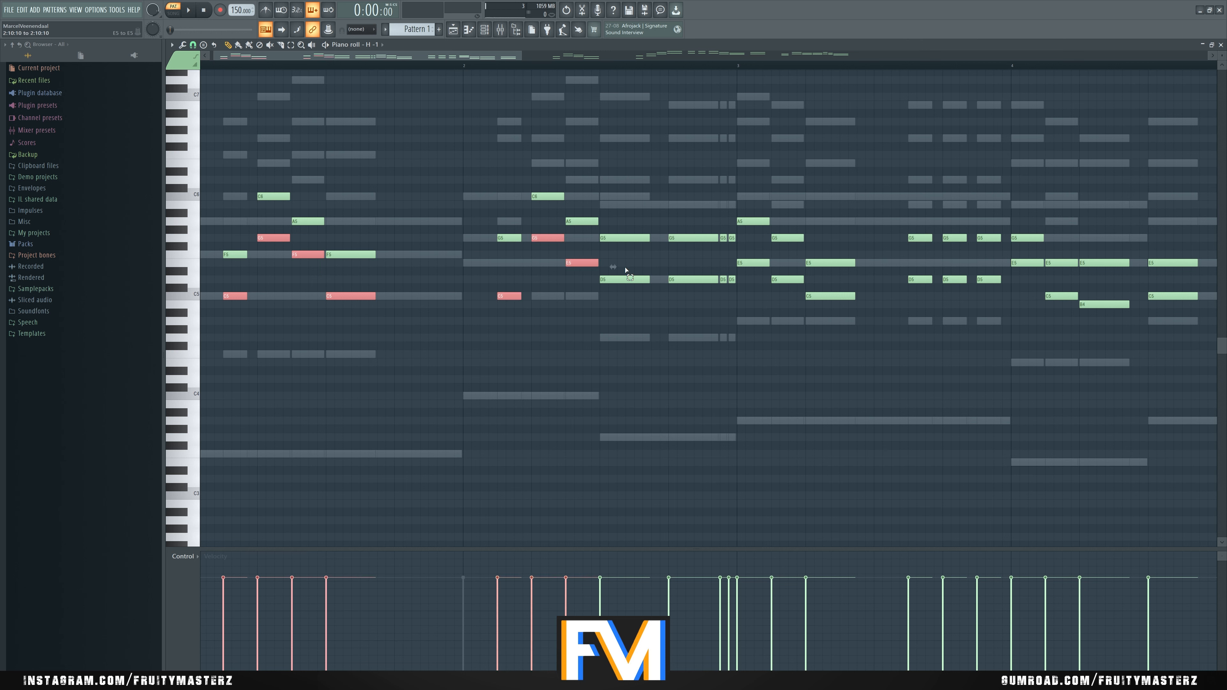
drag(758, 249, 805, 311)
drag(825, 285, 838, 303)
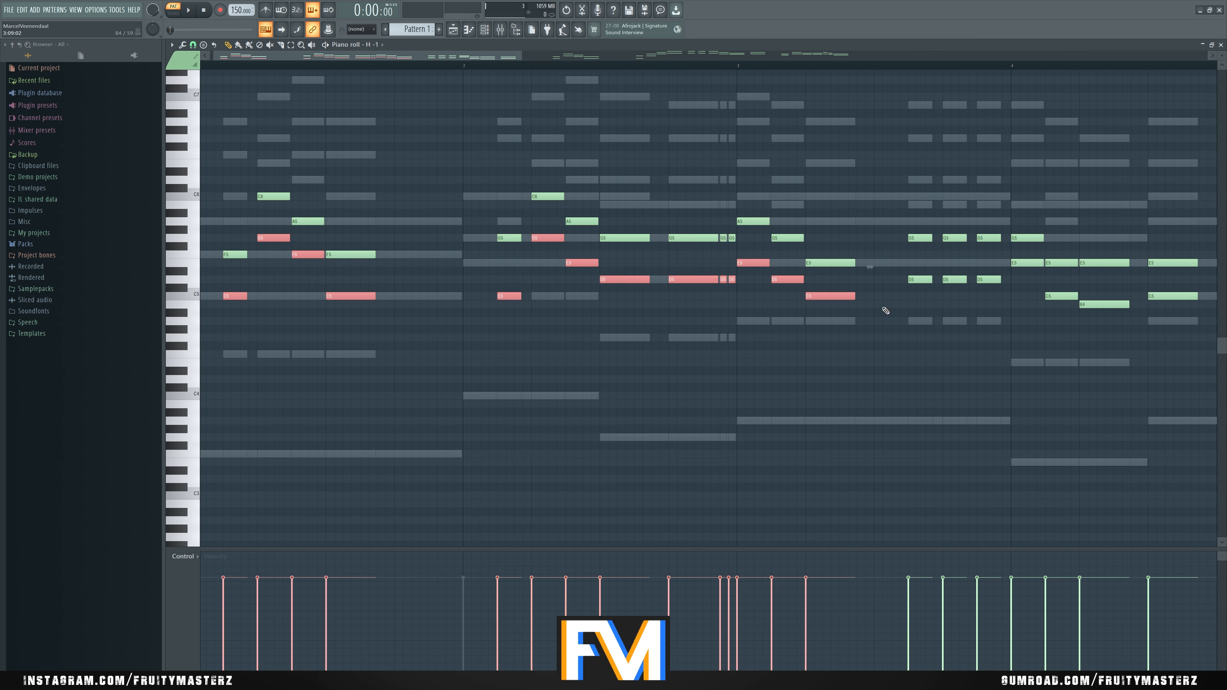
drag(902, 270, 1000, 311)
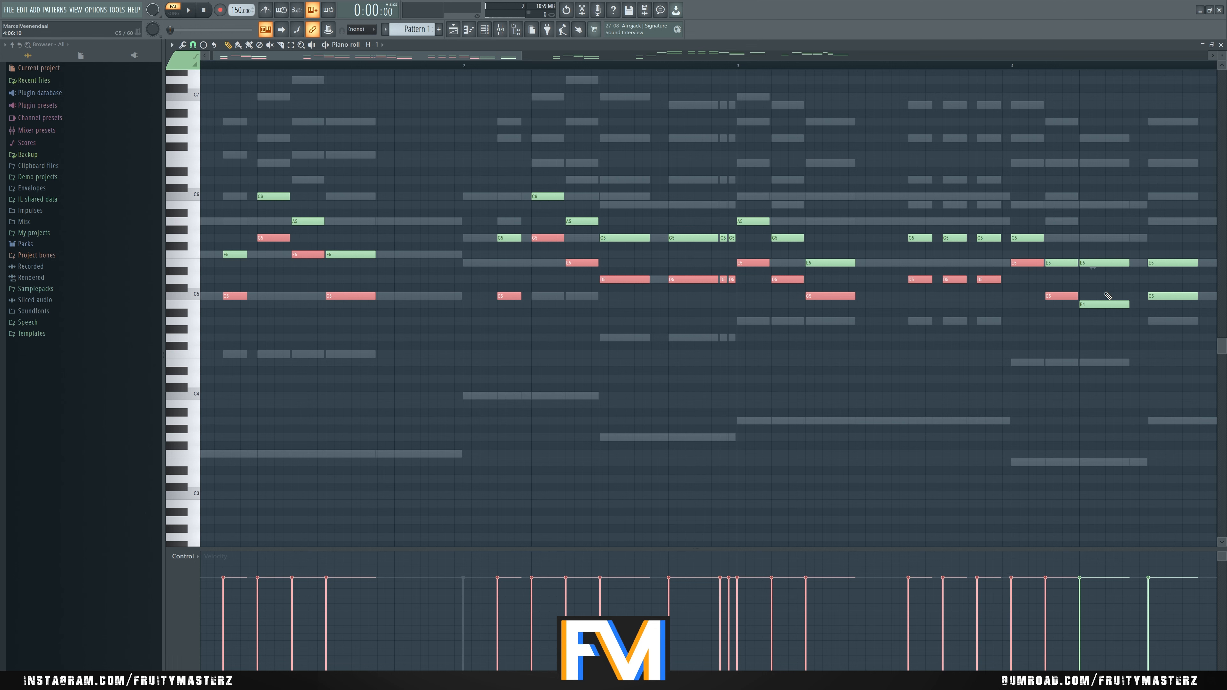
drag(1107, 294, 1111, 308)
scroll(759, 427, down, 3)
scroll(870, 327, up, 5)
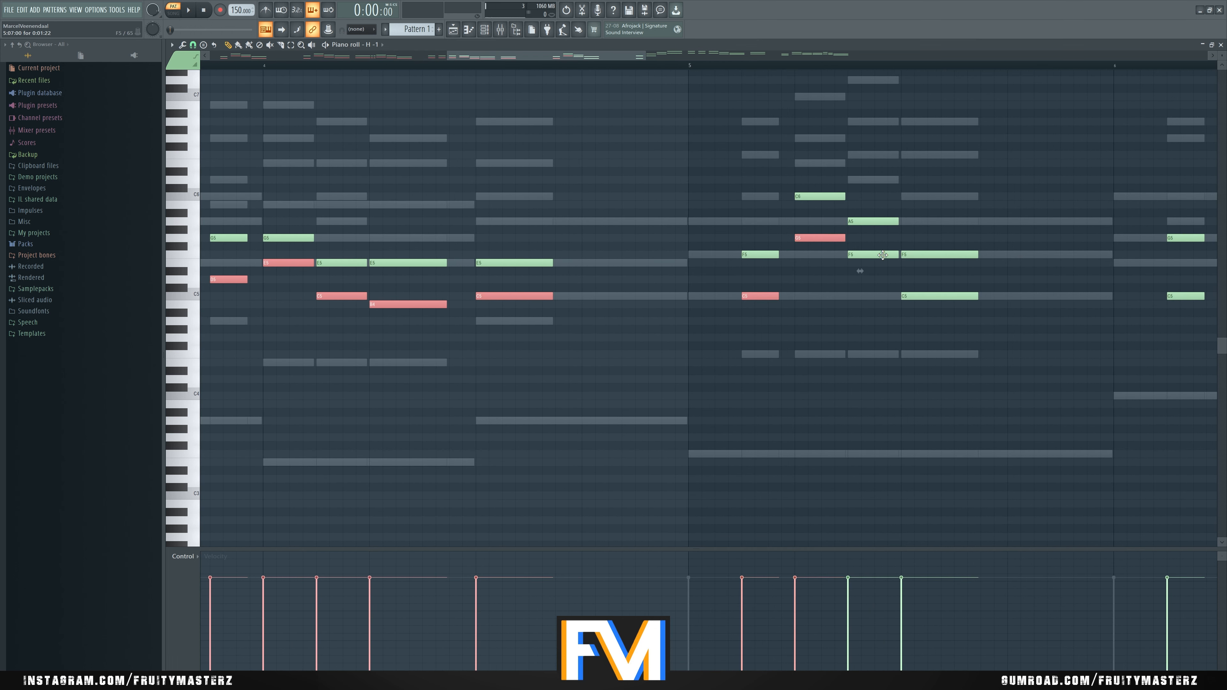
drag(879, 246, 886, 265)
drag(932, 286, 940, 304)
scroll(632, 415, down, 4)
scroll(897, 385, up, 3)
drag(662, 278, 672, 291)
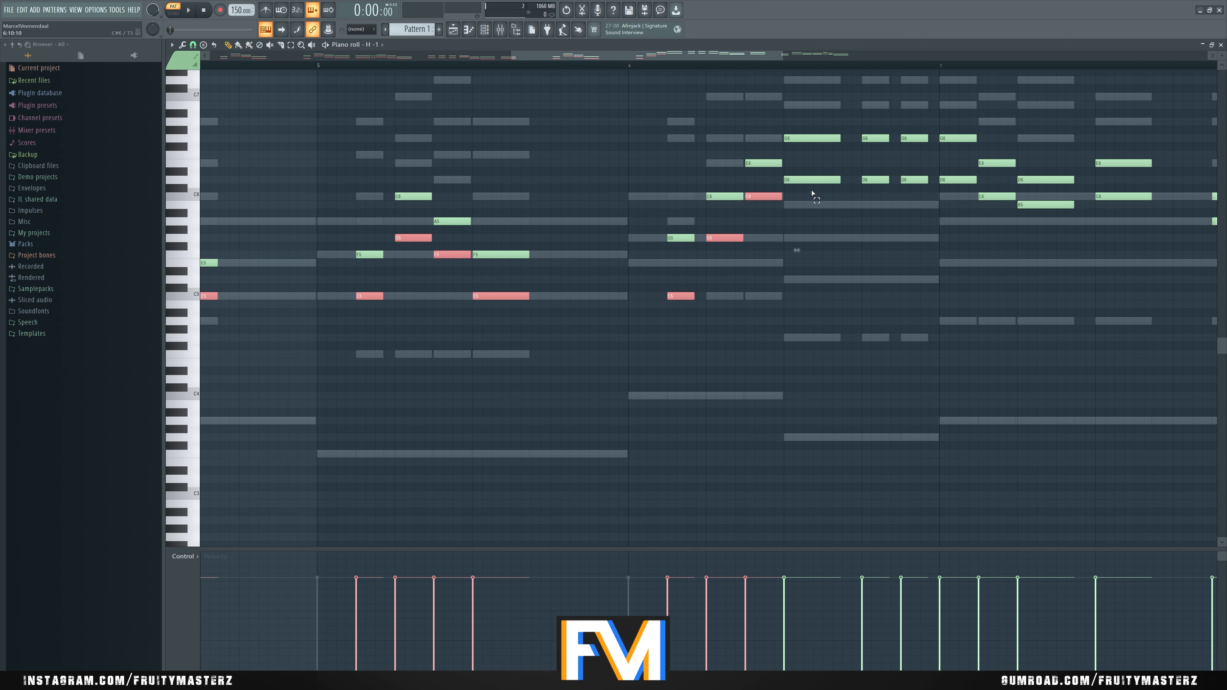
drag(876, 176, 962, 201)
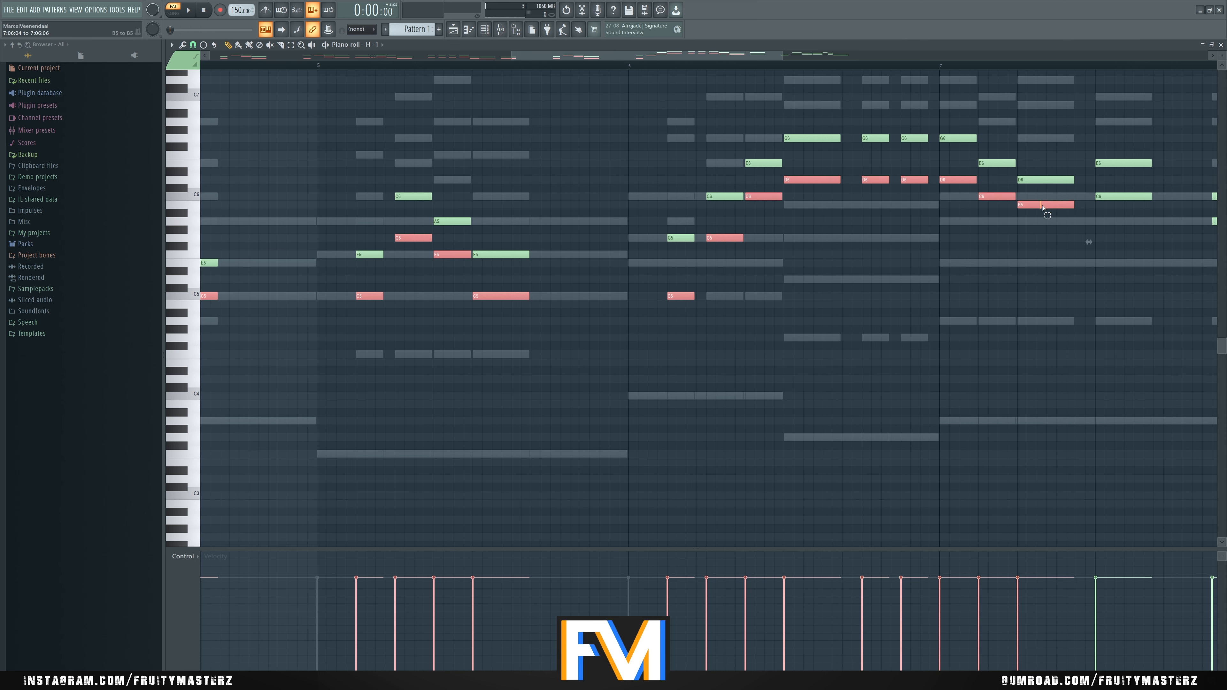
scroll(844, 383, right, 5)
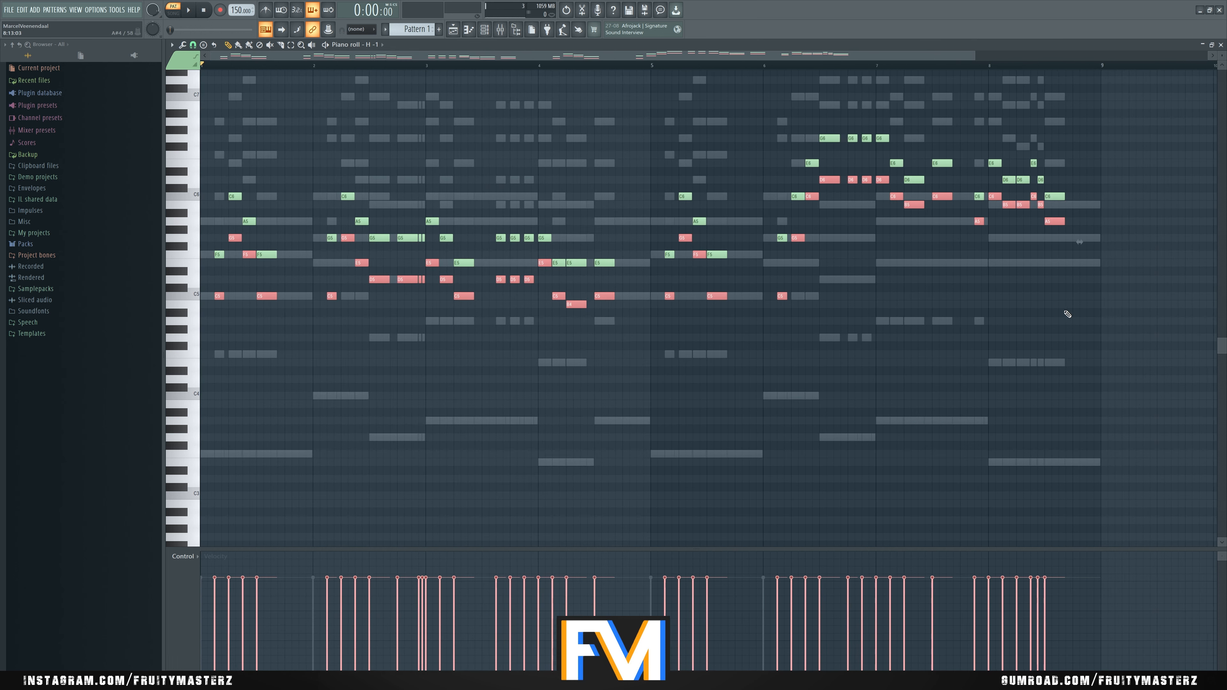
click(1221, 44)
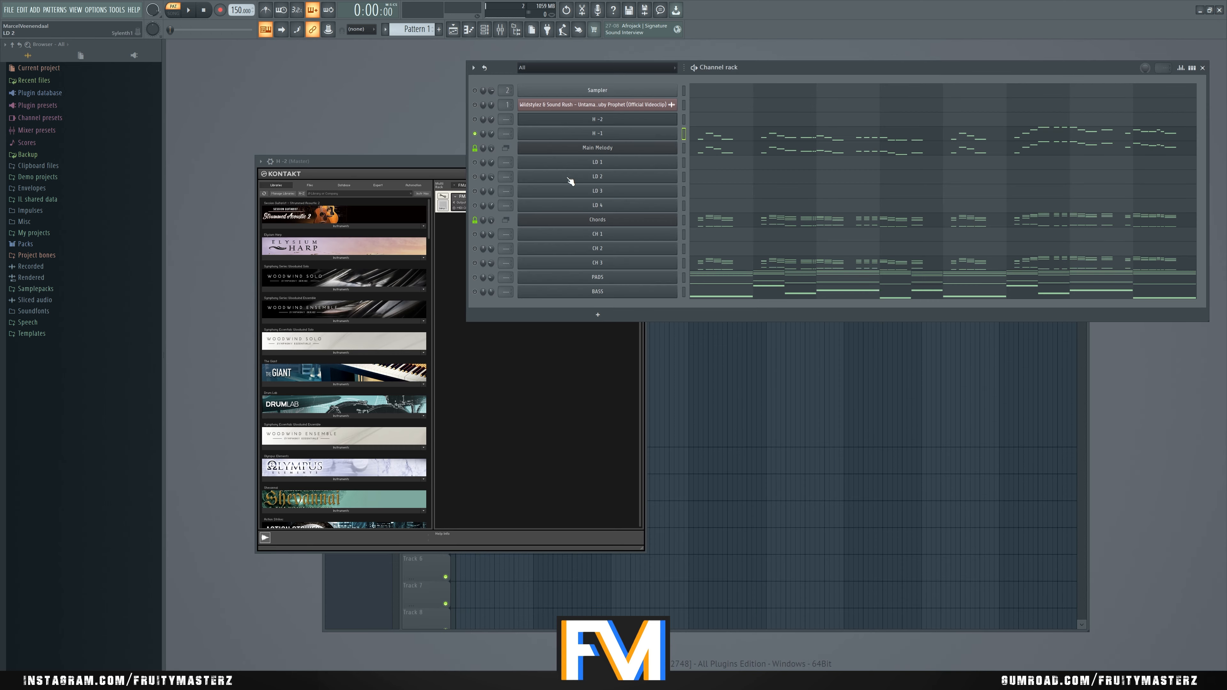
click(715, 125)
click(1223, 45)
Step: Play Pattern 1 with the H -2 harmony enabled and set the H -2 channel volume to 48%
click(475, 119)
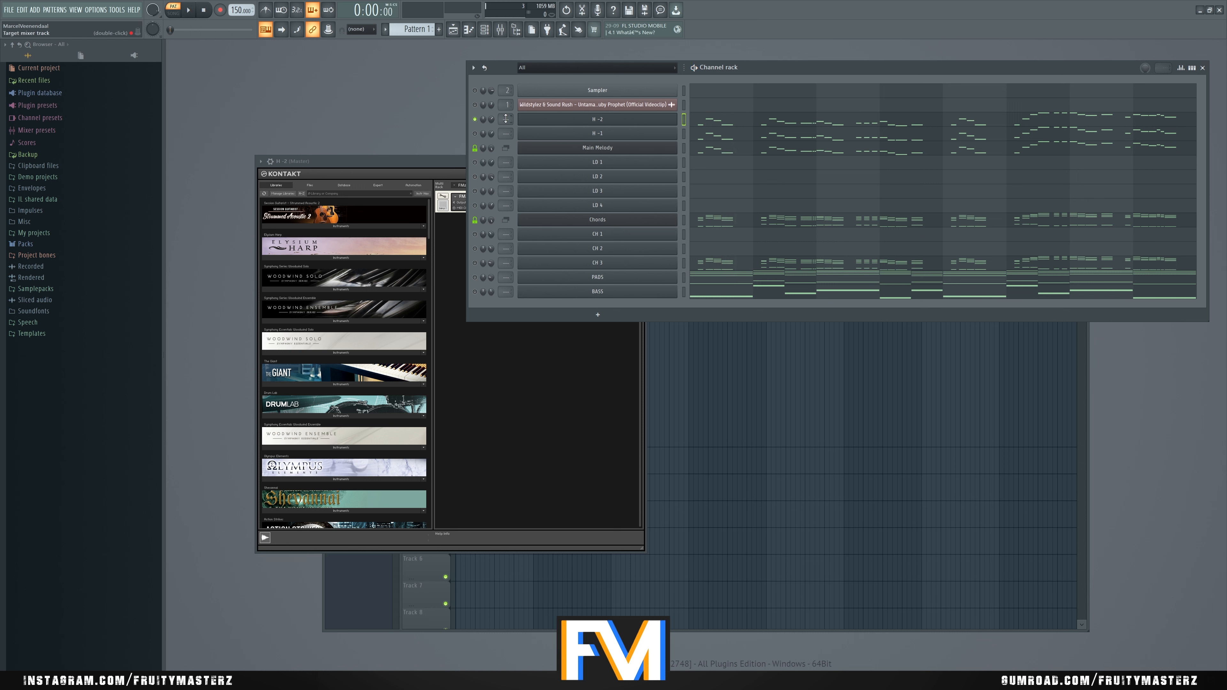
key(space)
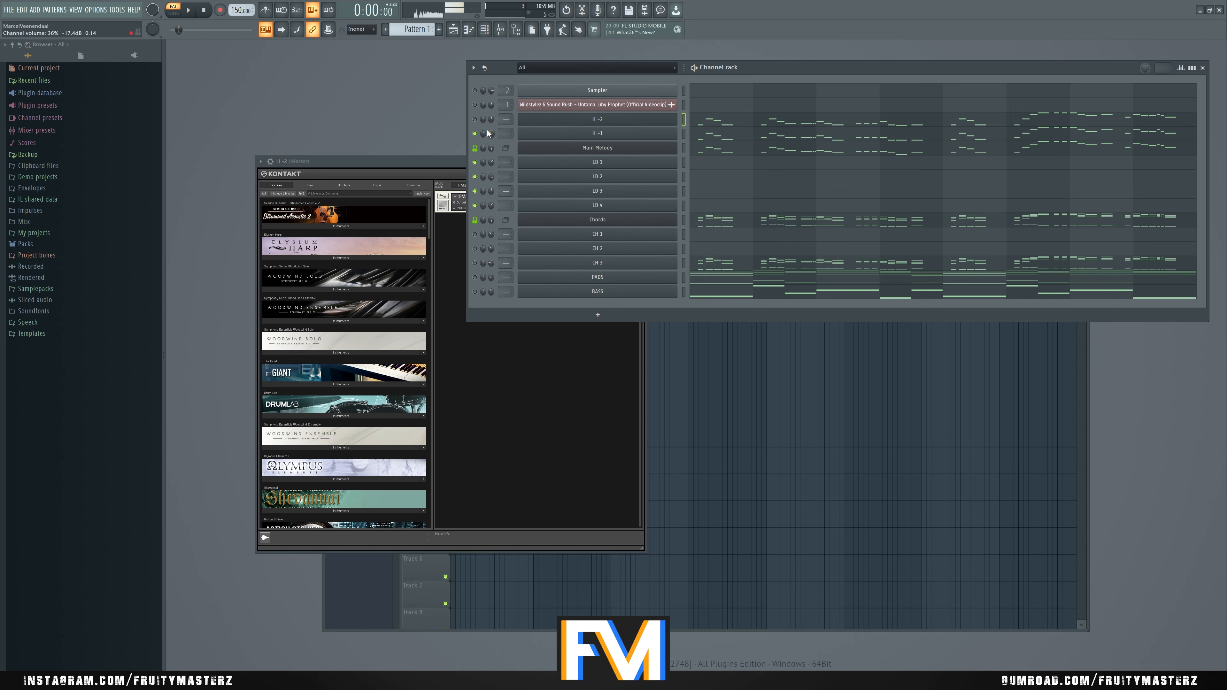
drag(491, 120, 491, 126)
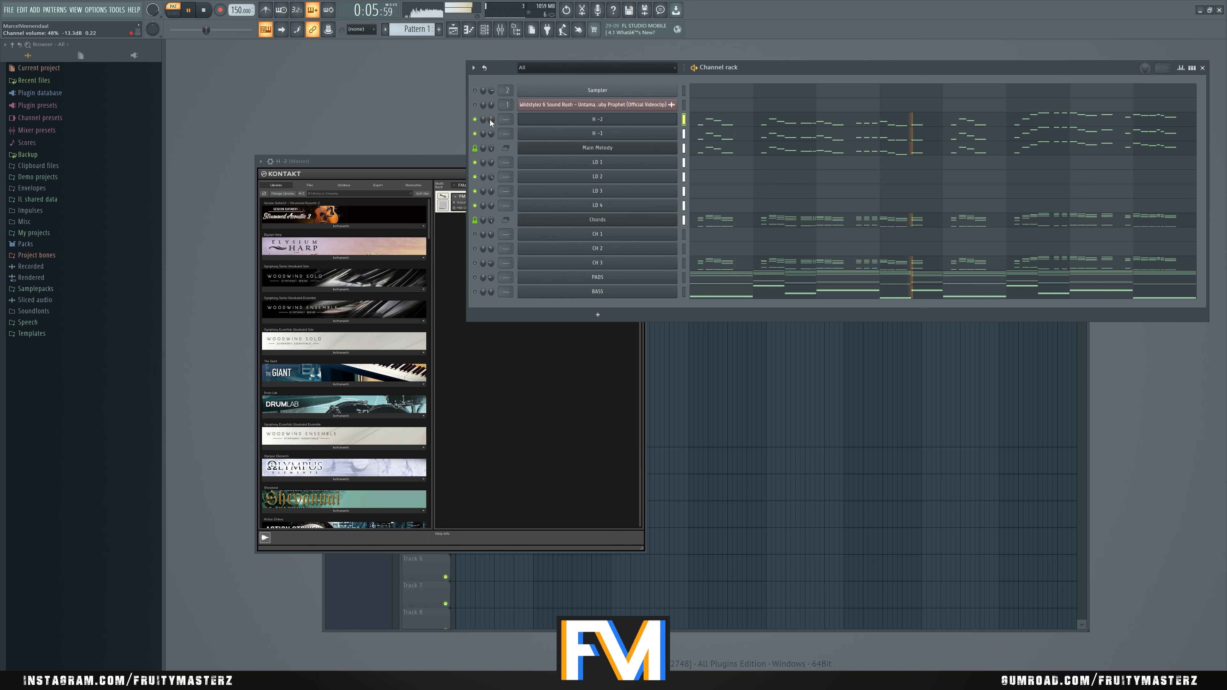
Step: Lower the first note of bar 4 in the H -2 channel to D5 and play that bar back
click(881, 119)
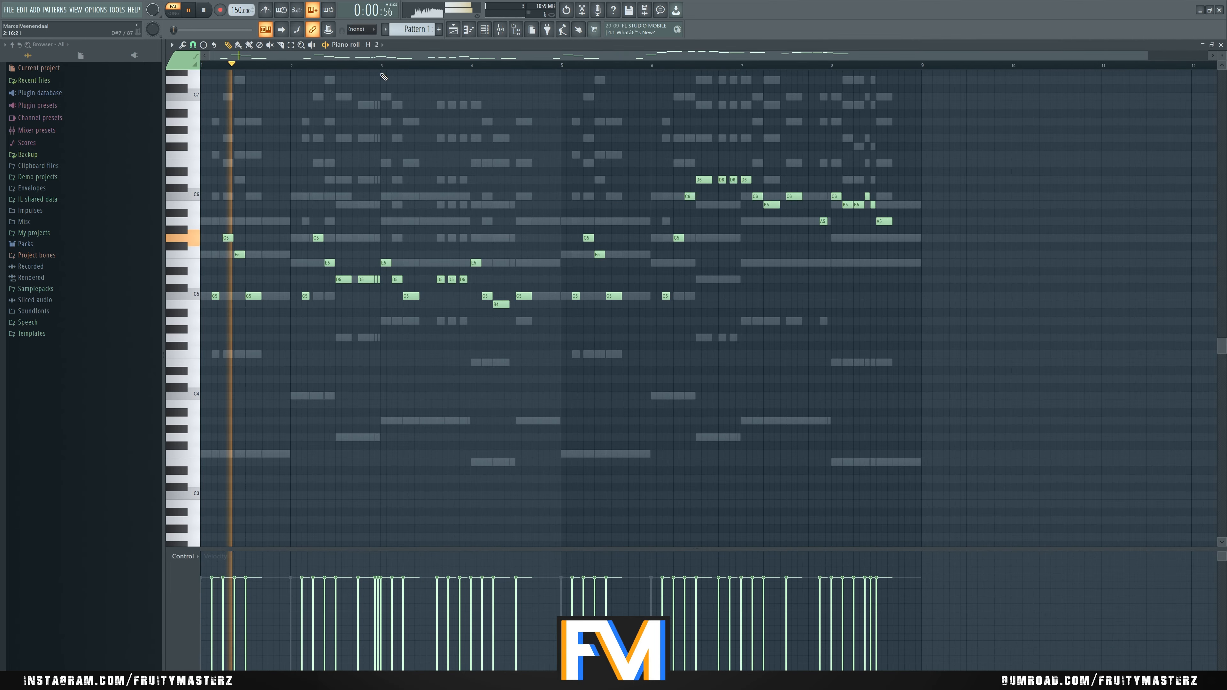
scroll(372, 159, up, 3)
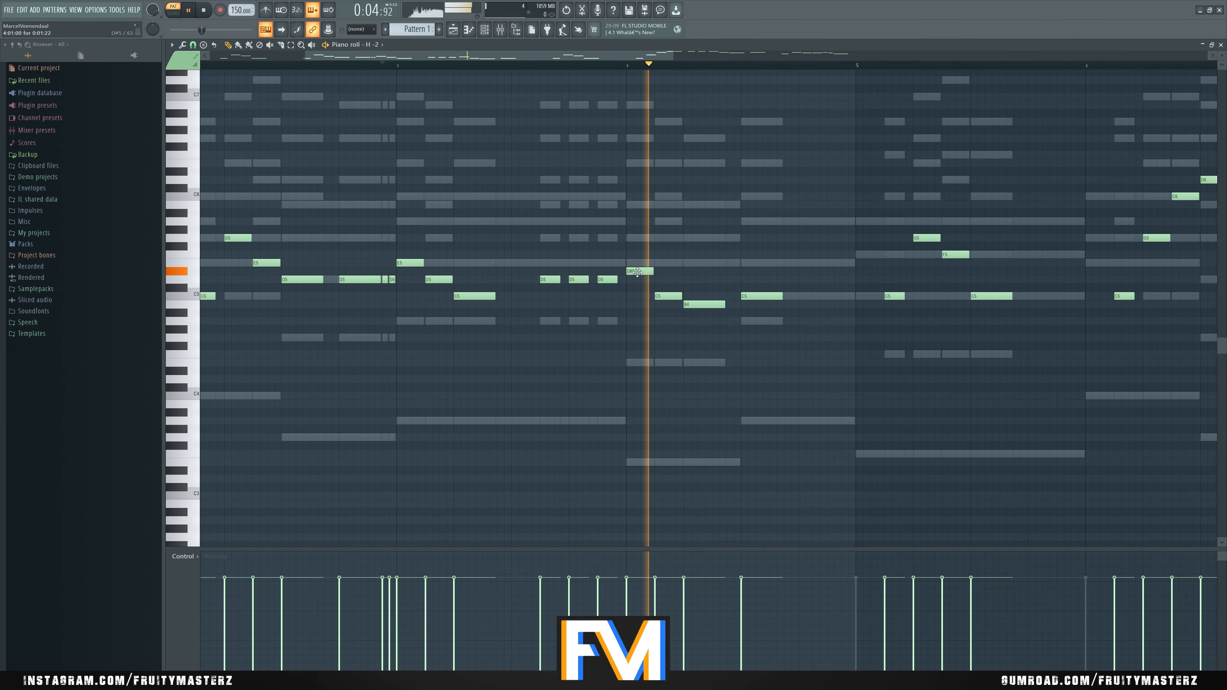
key(space)
drag(638, 266, 639, 282)
click(627, 65)
key(space)
scroll(620, 129, down, 3)
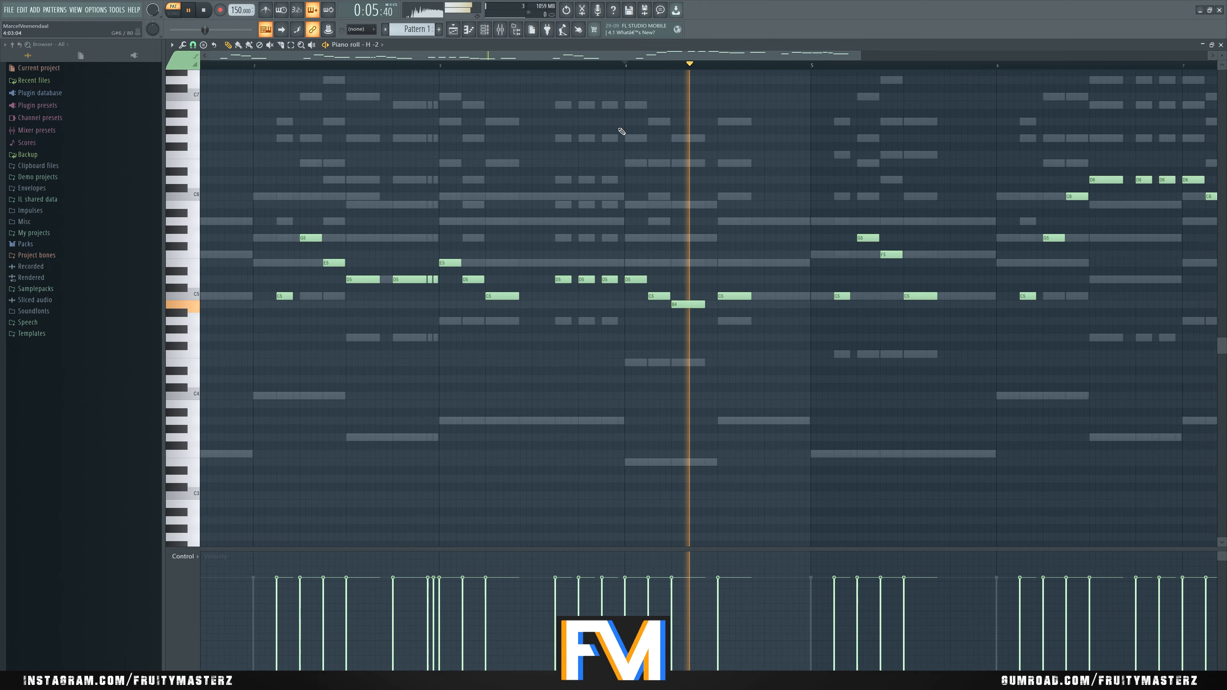
key(space)
Step: Try lowering the second note of bar 1 in H -2 to F5 and listen to it
drag(278, 67, 131, 116)
key(space)
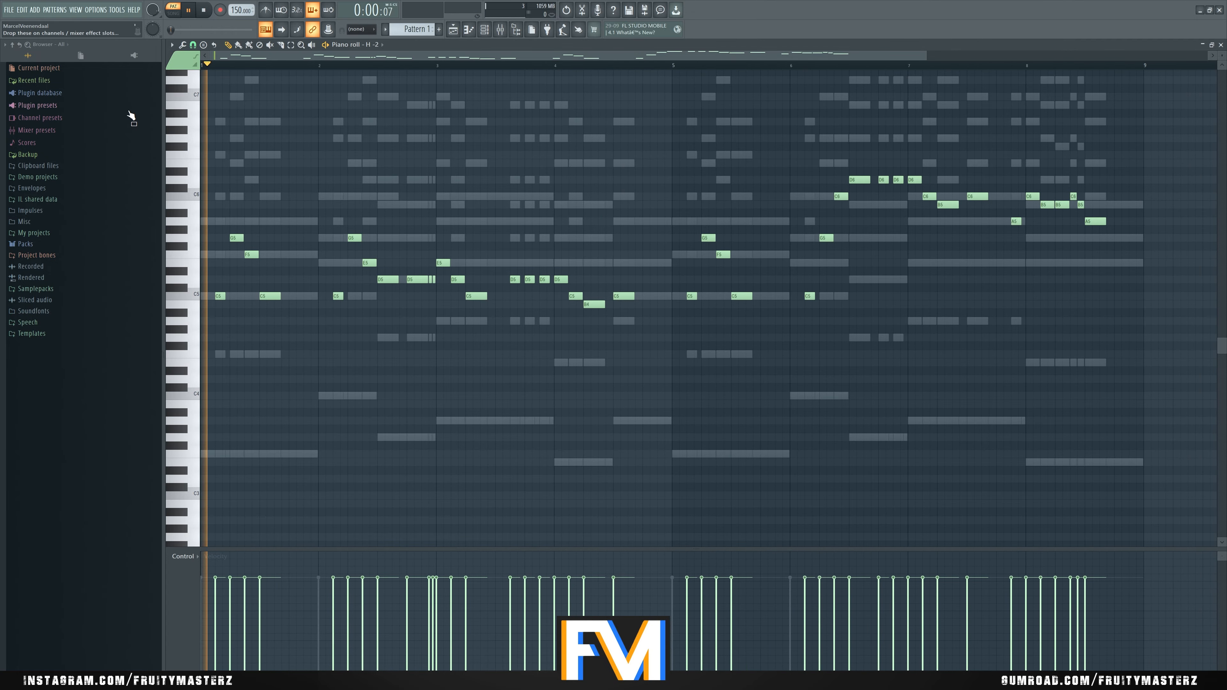
scroll(208, 184, up, 3)
key(space)
click(270, 256)
drag(285, 241, 303, 253)
key(space)
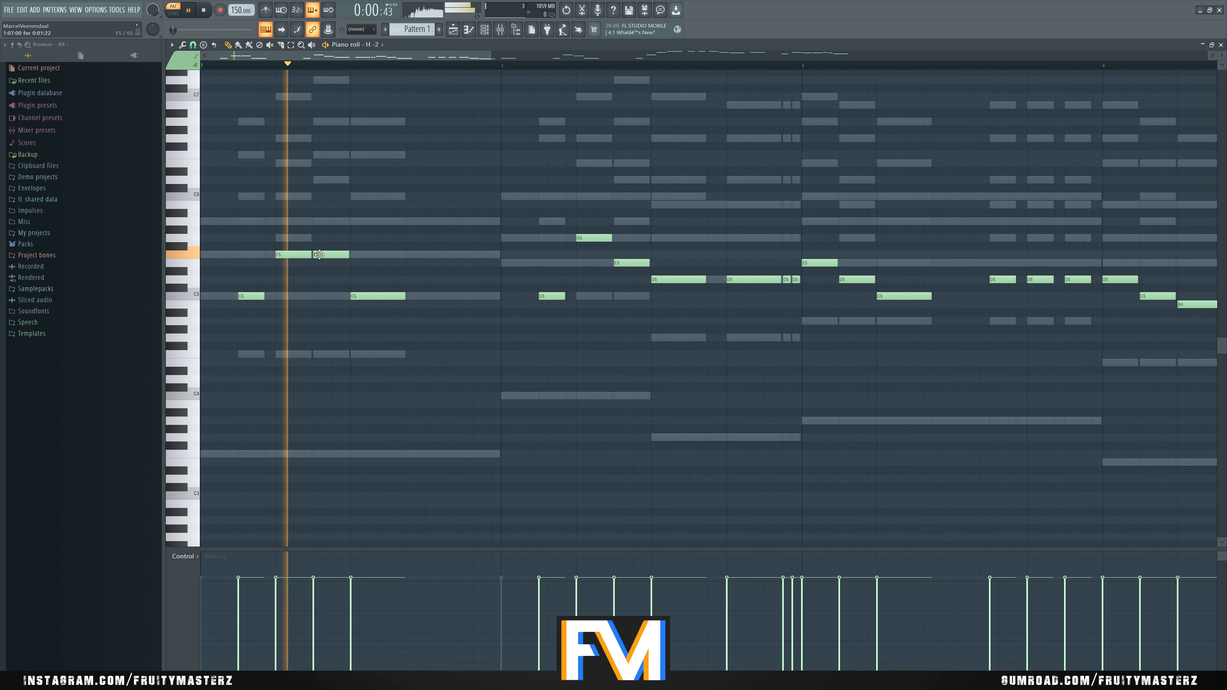
key(space)
key(space)
scroll(295, 232, down, 3)
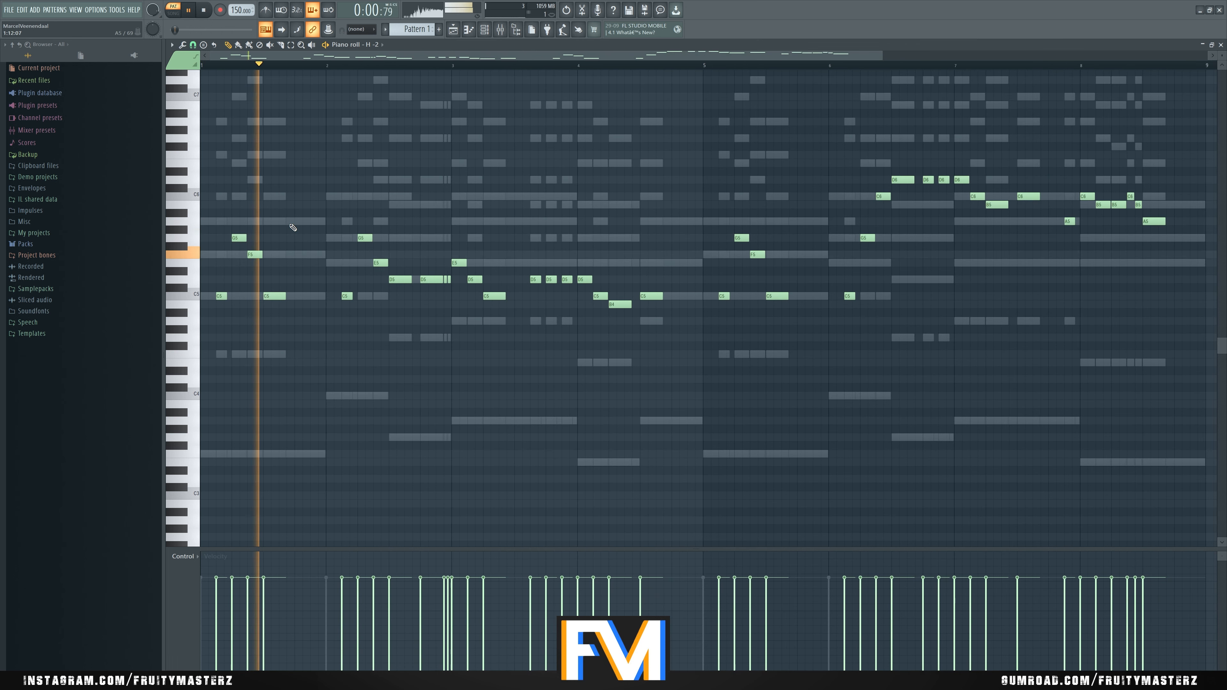
Step: Raise the third note of bar 2 in the H -2 channel to G5 and play the harmony back
scroll(295, 227, down, 2)
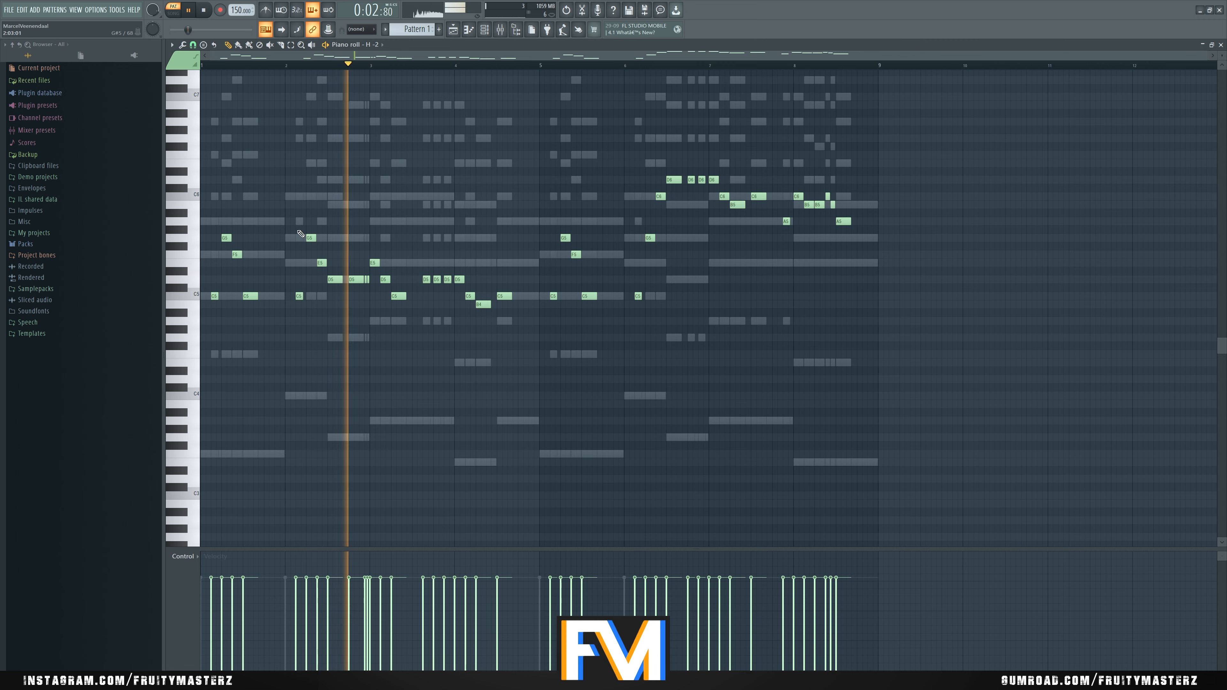
key(space)
scroll(309, 237, up, 4)
click(275, 65)
key(space)
key(space)
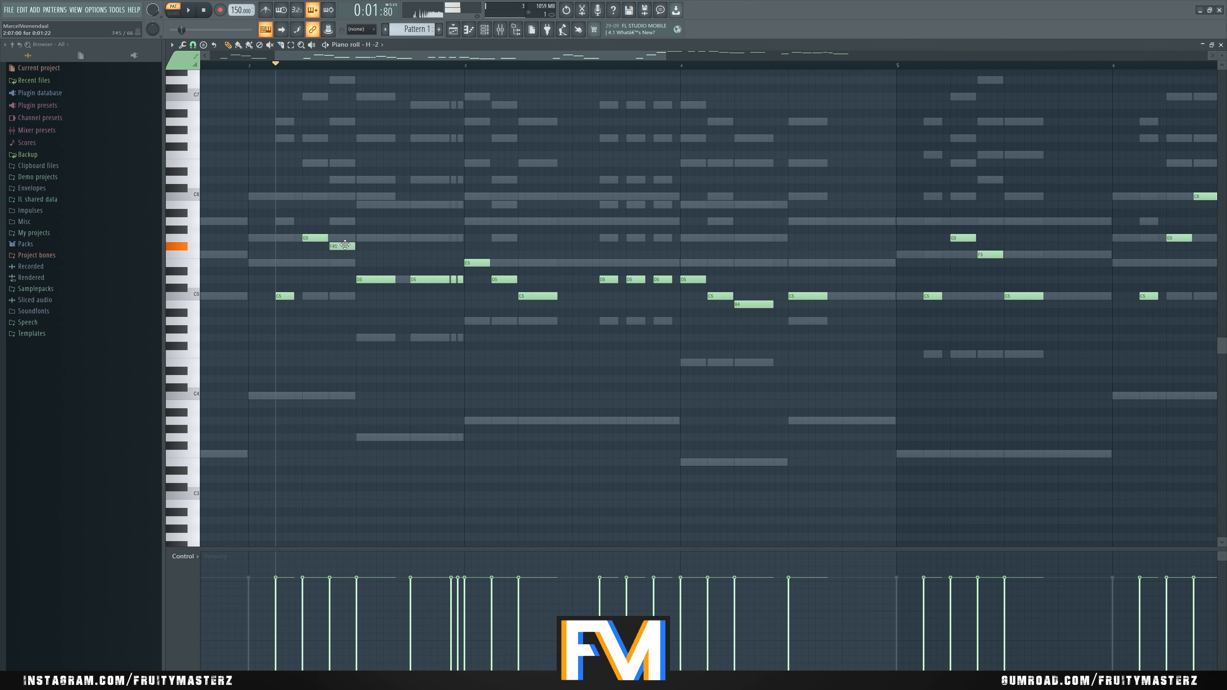
drag(344, 244, 345, 241)
key(space)
key(space)
key(space)
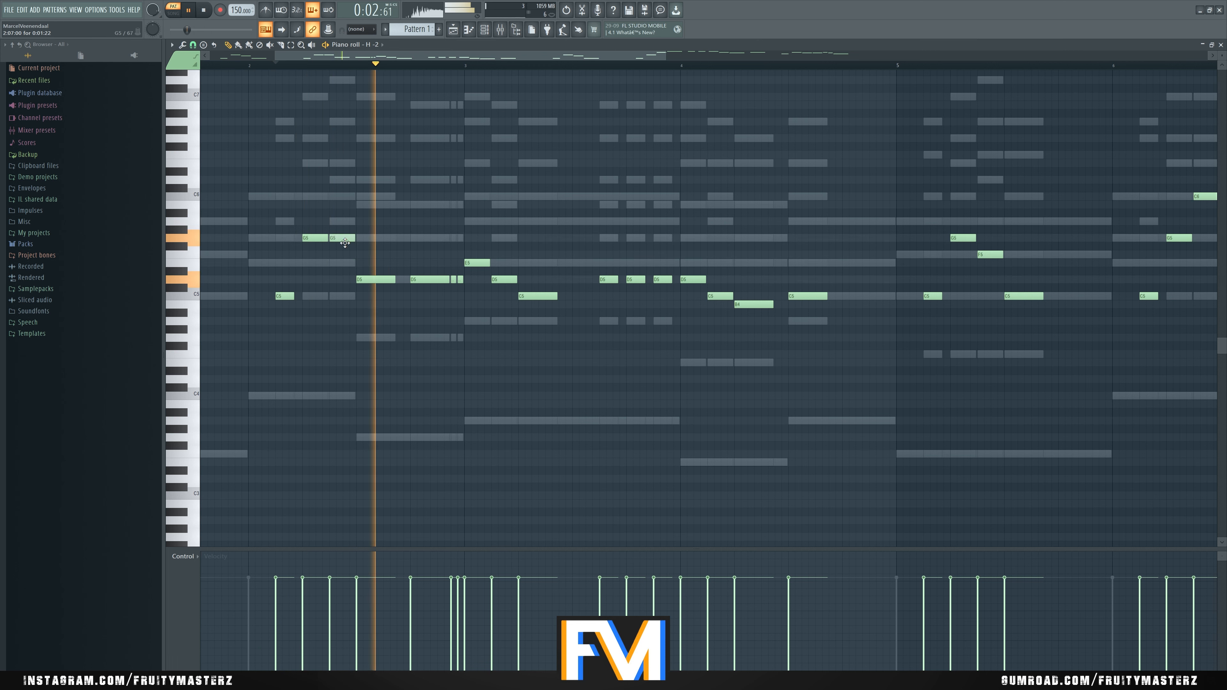
scroll(275, 86, down, 3)
key(space)
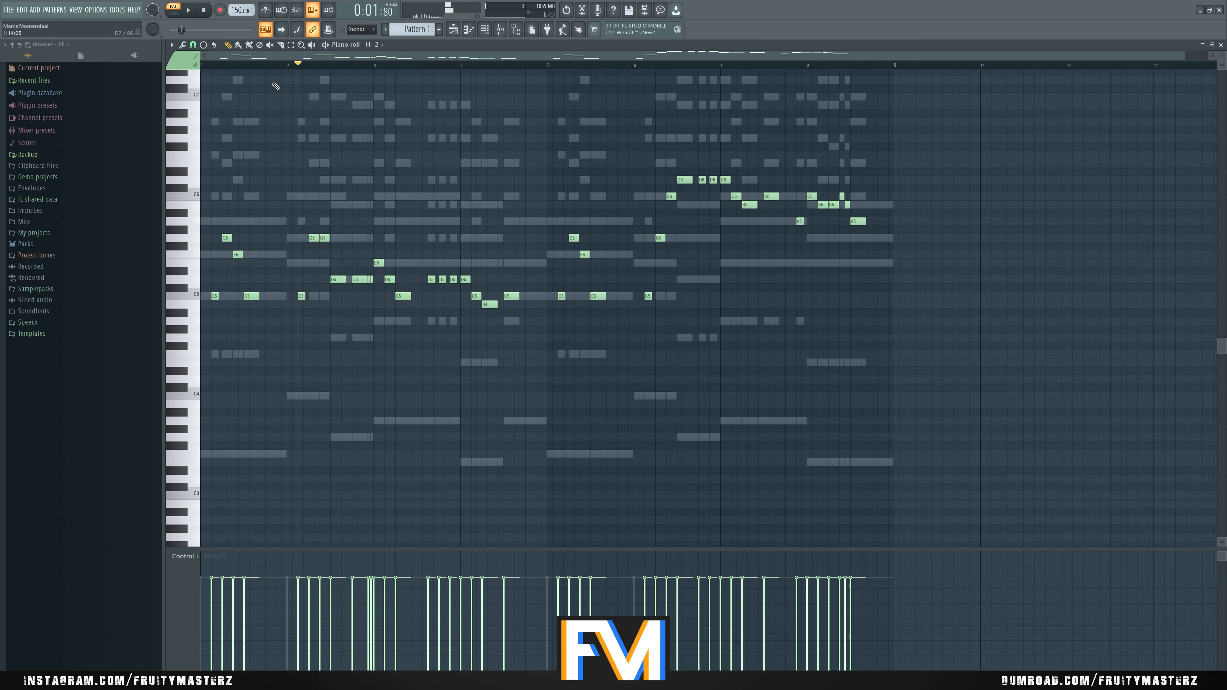
key(space)
scroll(244, 199, up, 3)
scroll(242, 228, down, 2)
key(space)
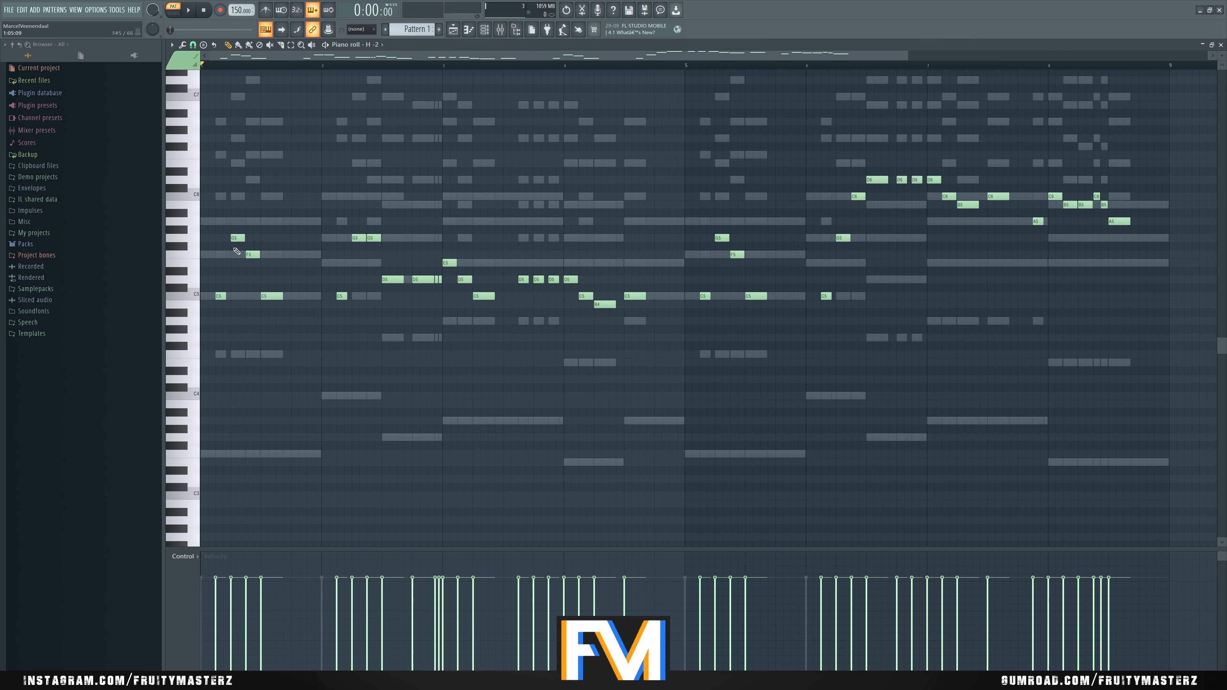
Step: Play Pattern 1 through and listen to the H -2 harmony across its bars
scroll(252, 254, up, 3)
key(space)
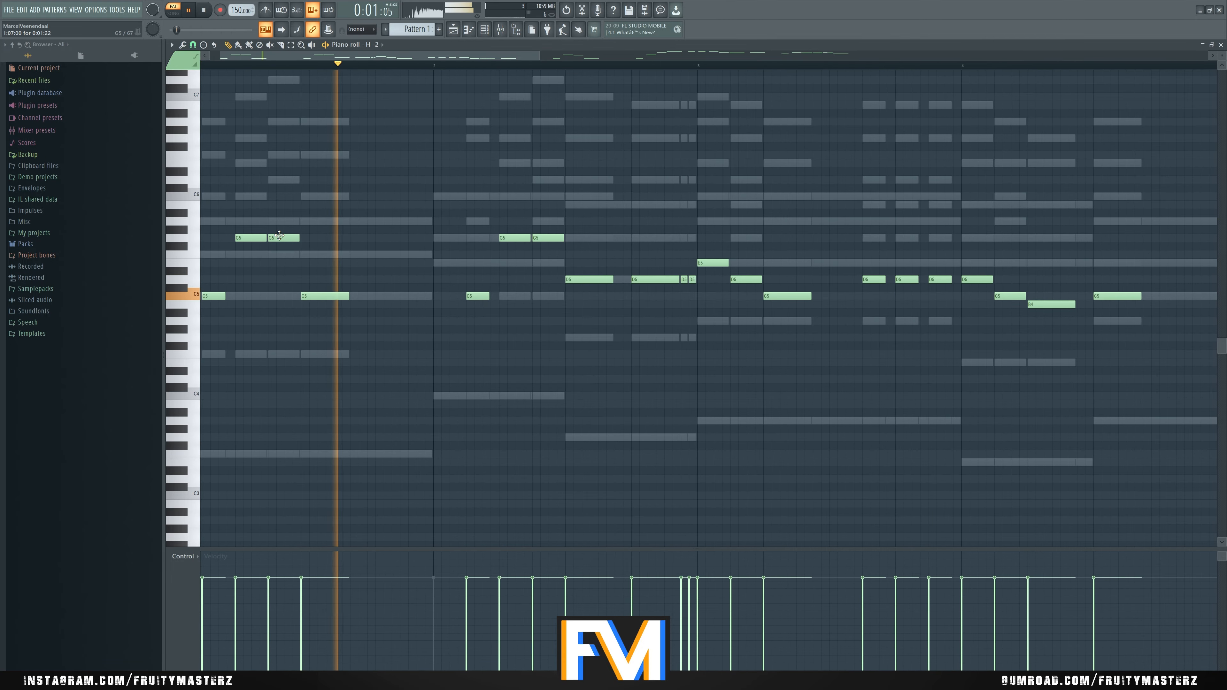
scroll(285, 217, down, 3)
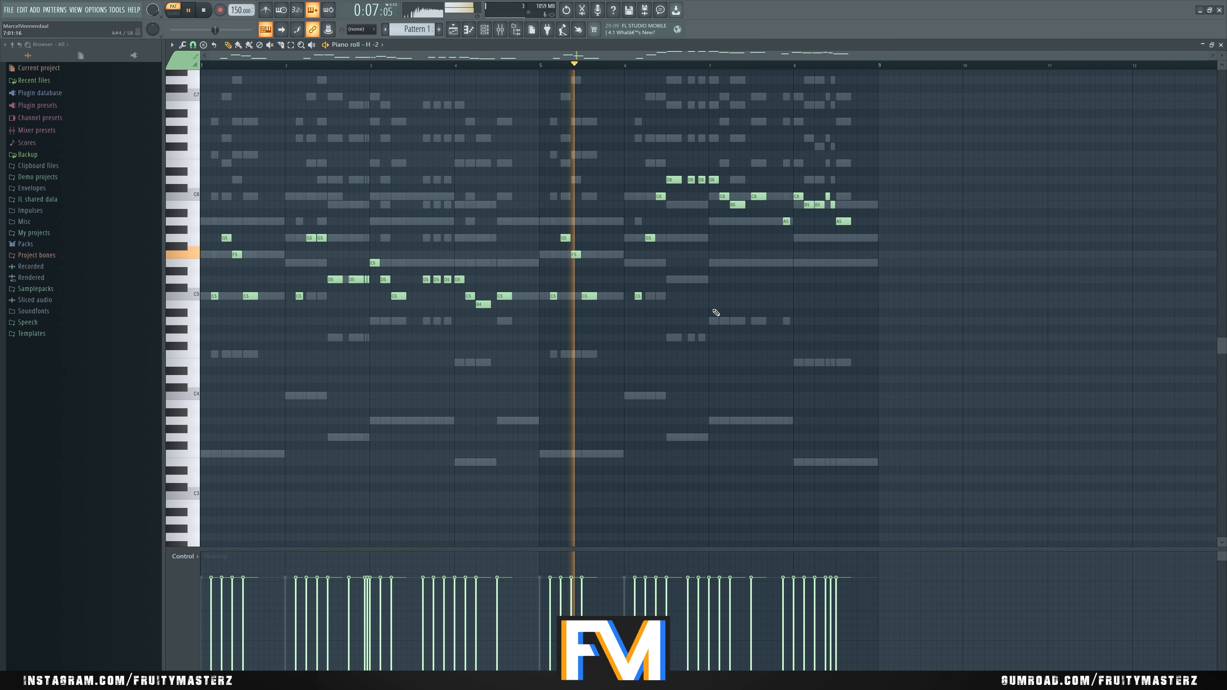
scroll(705, 313, up, 3)
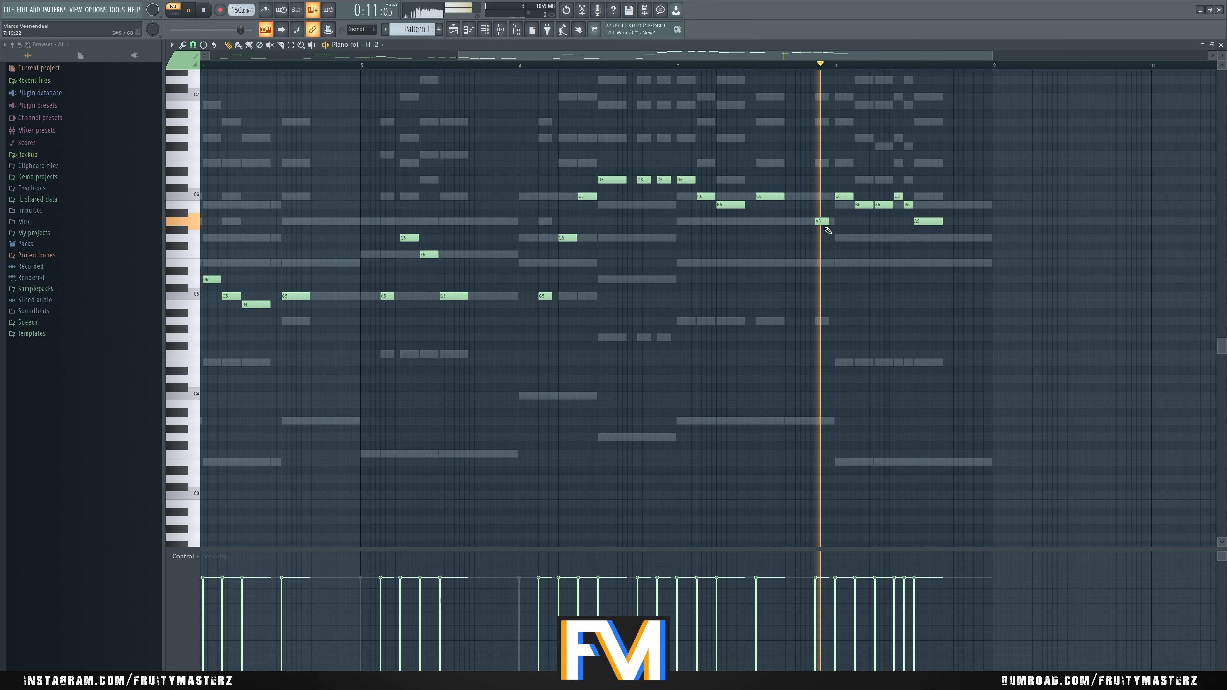
key(space)
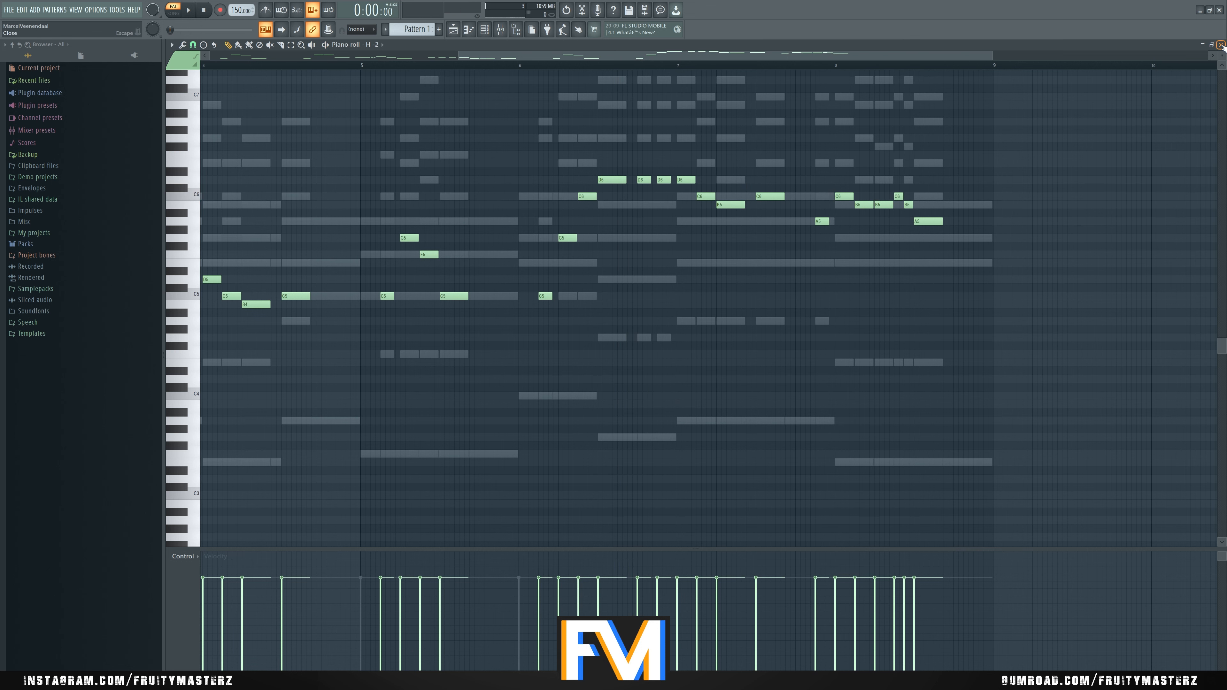
Step: Copy the notes of the H -2 and CH 3 channels from Pattern 1 into Pattern 2
click(1222, 44)
click(685, 262)
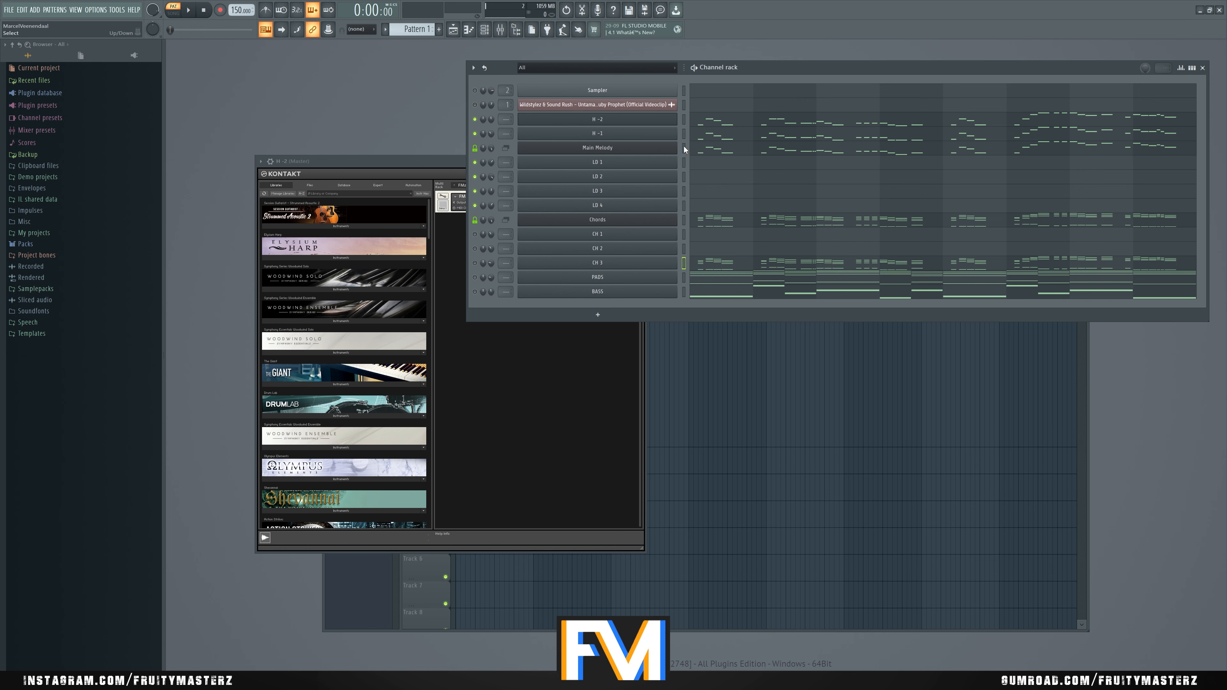
right_click(685, 122)
key(ctrl+c)
key(KP_Add)
key(ctrl+v)
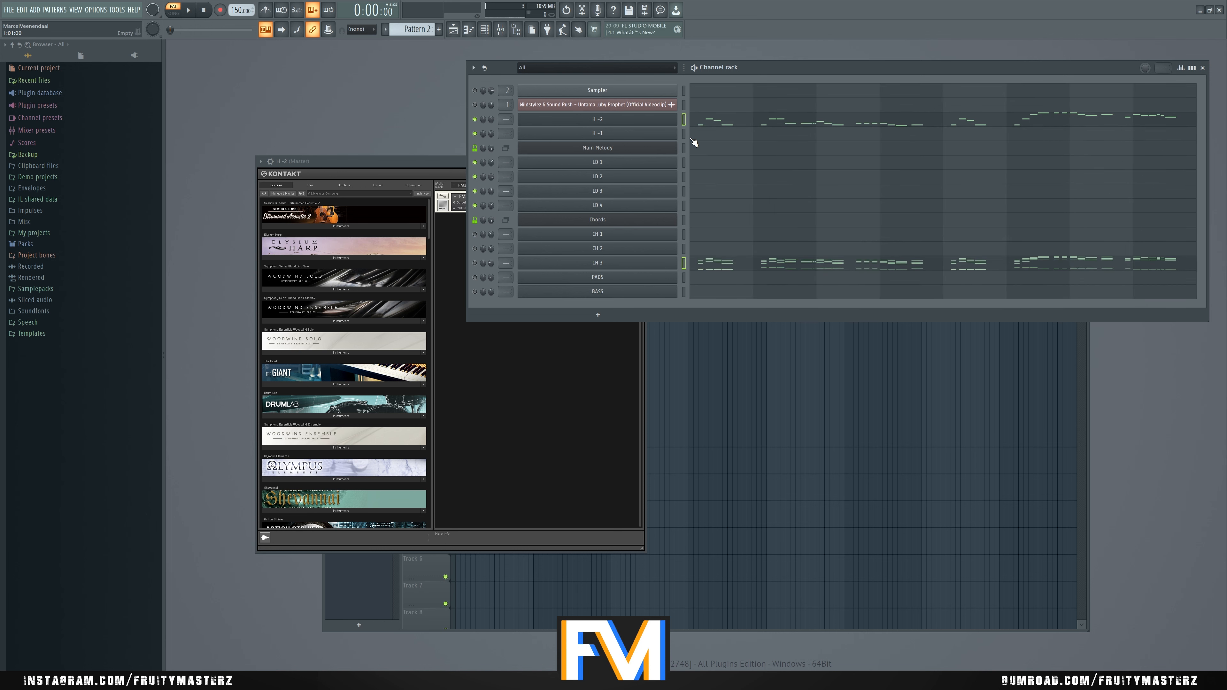
Step: Transpose all CH 3 notes in Pattern 2 down one octave and play them back
click(717, 263)
key(ctrl+a)
key(ctrl+Down)
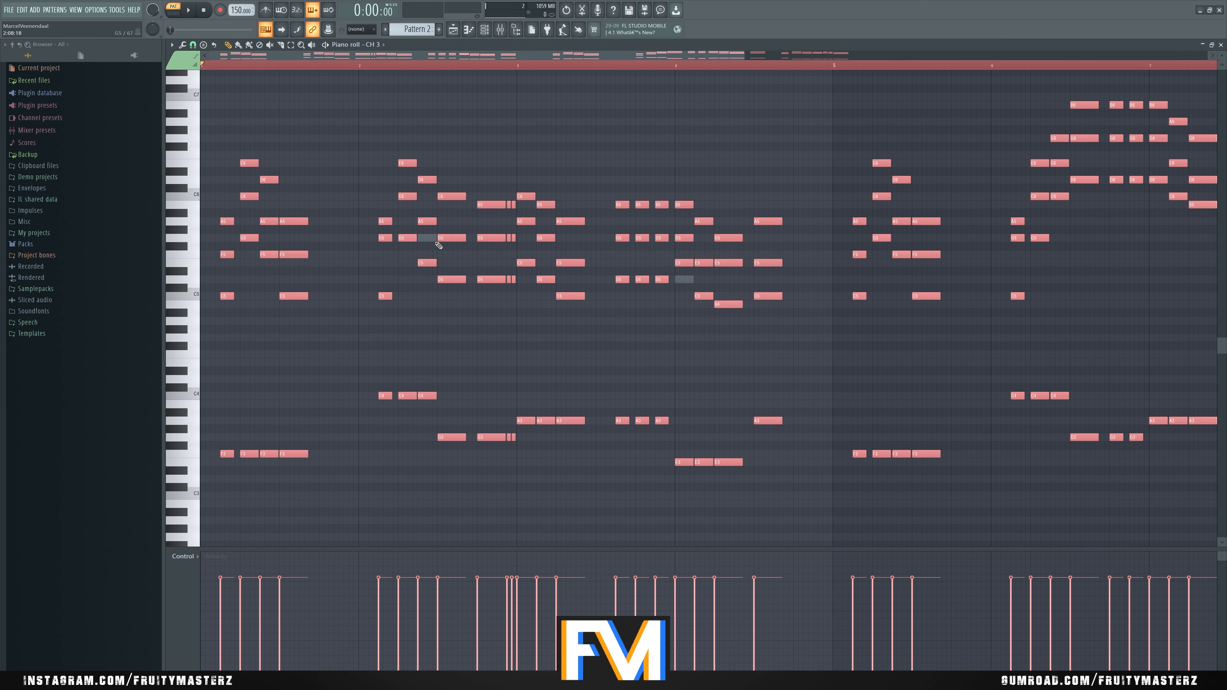
key(ctrl+d)
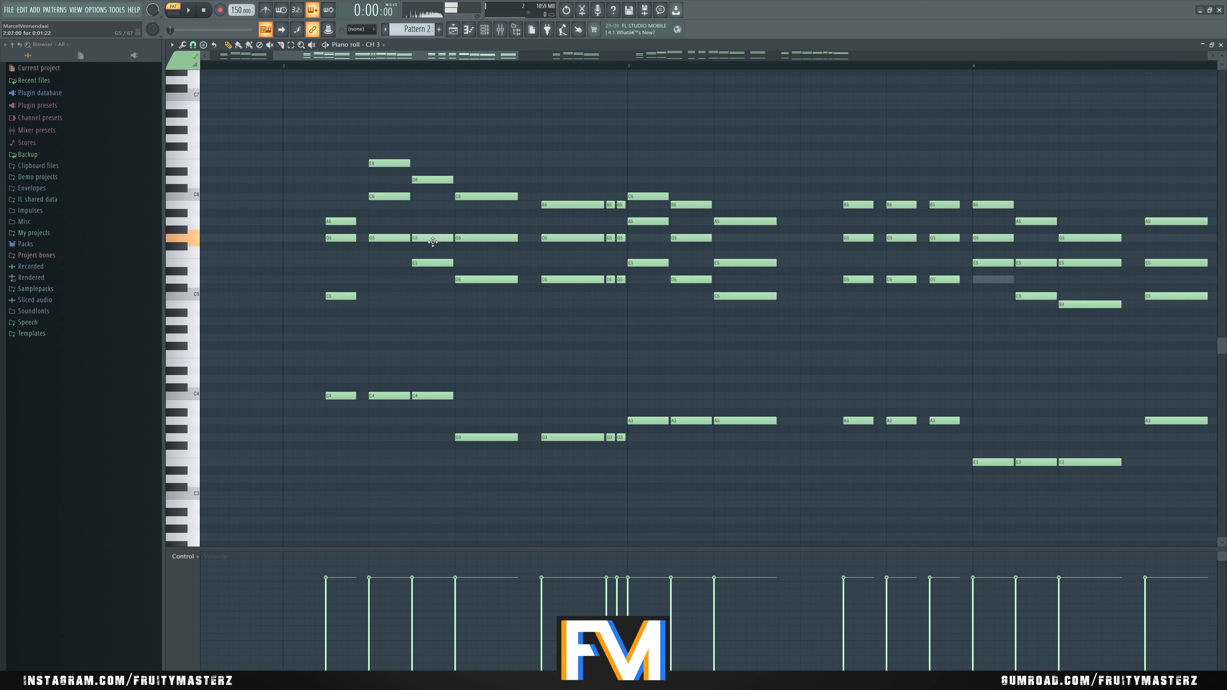
ctrl+scroll(419, 305, down, 2)
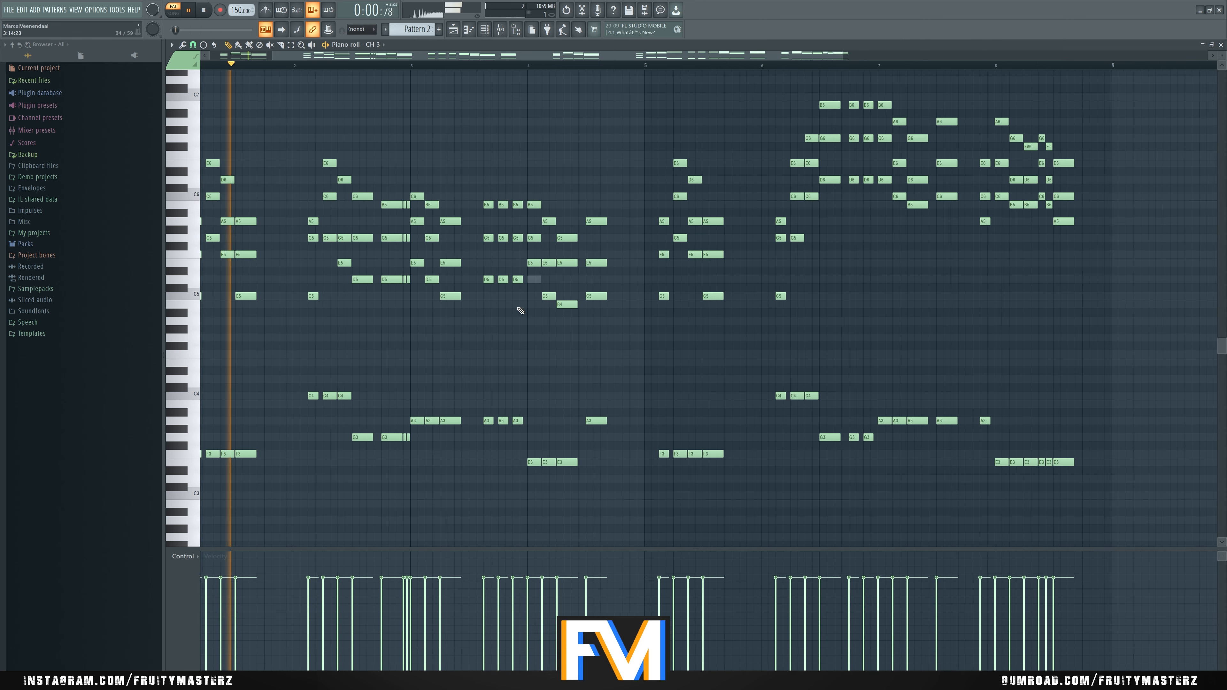
Step: Add the missing D5 note to the CH 3 chord starting bar 4, and raise all CH 3 notes one octave
ctrl+scroll(521, 310, up, 3)
click(557, 280)
ctrl+scroll(463, 349, down, 3)
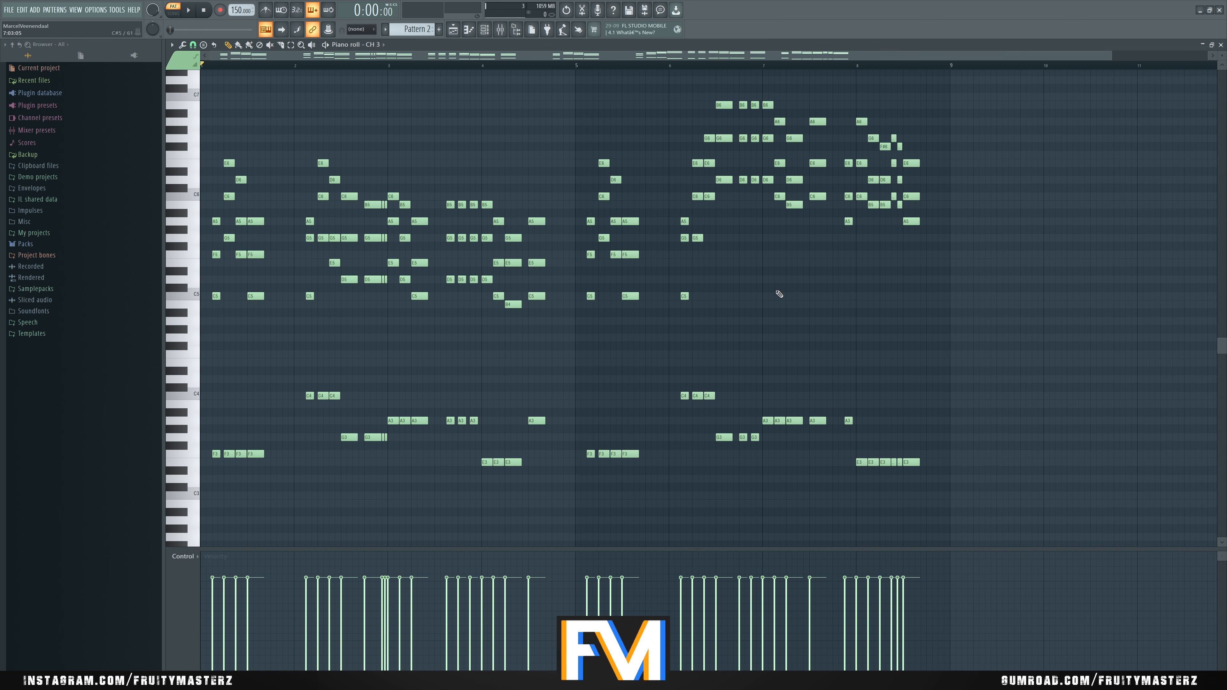
key(ctrl+a)
key(ctrl+Up)
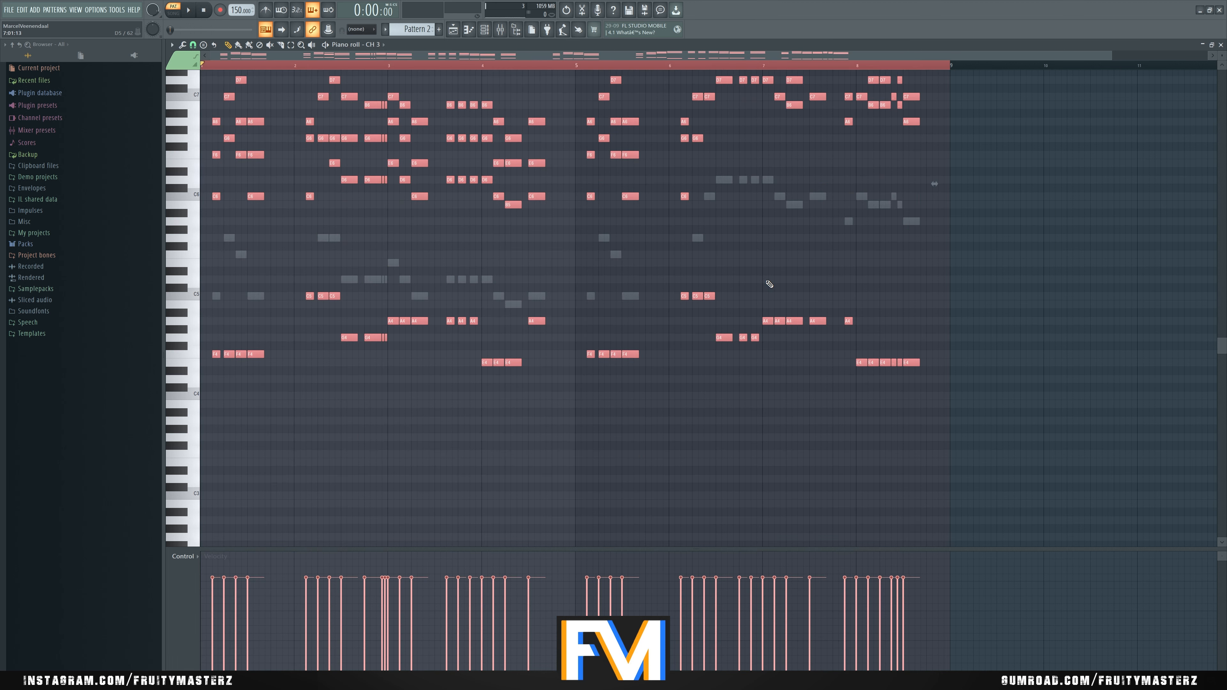
click(1213, 45)
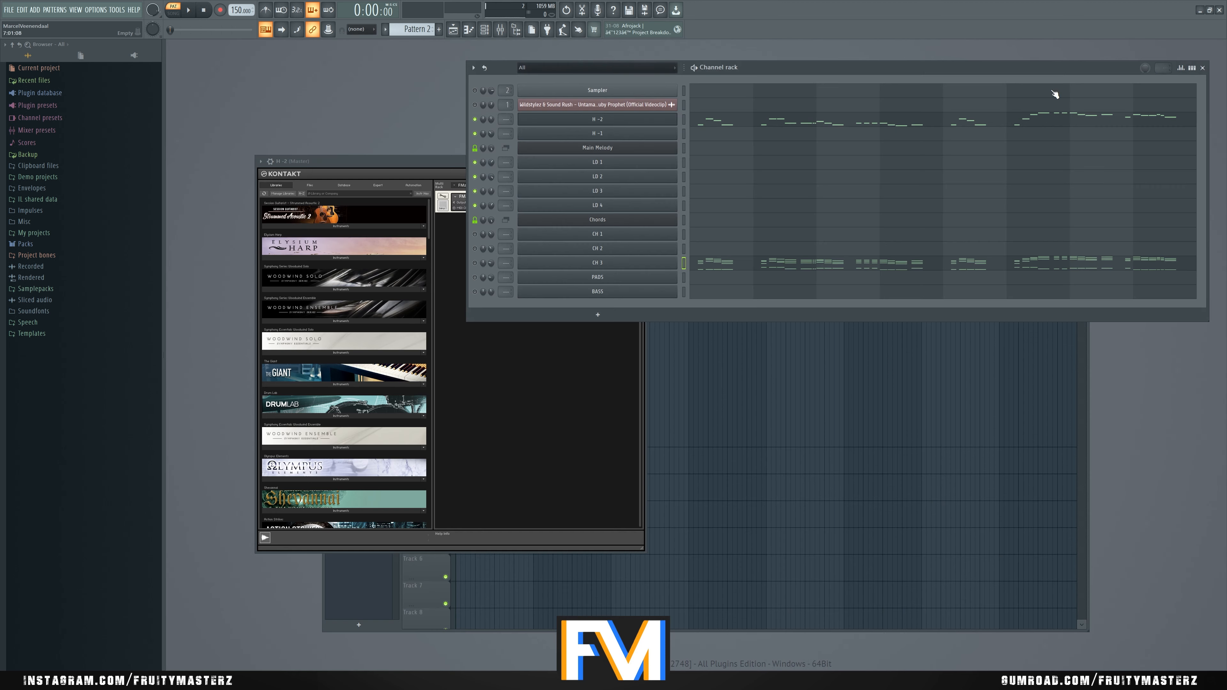
Step: Move the CH 3 notes from Pattern 2 into CH 3 of Pattern 1, and open the Chords notes there
click(684, 123)
key(ctrl+x)
key(minus)
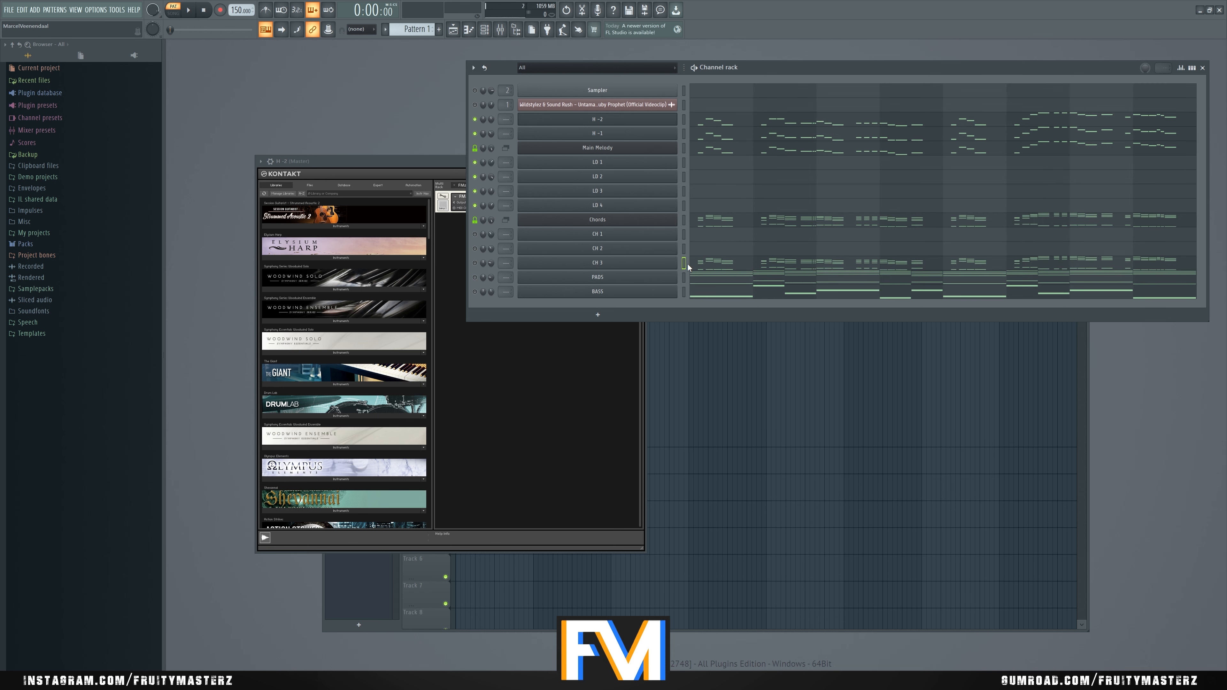
click(717, 222)
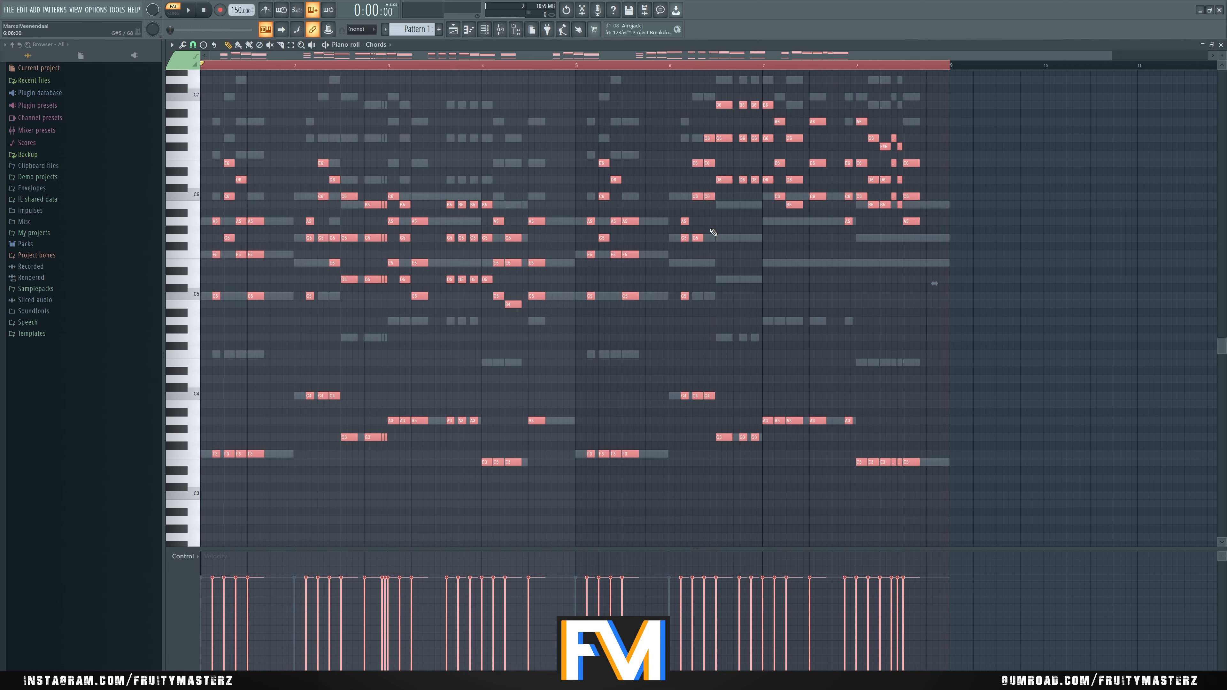
Step: Play Pattern 1 with the H -2 and H -1 channels off and on, setting the H channel volume to 46%
key(space)
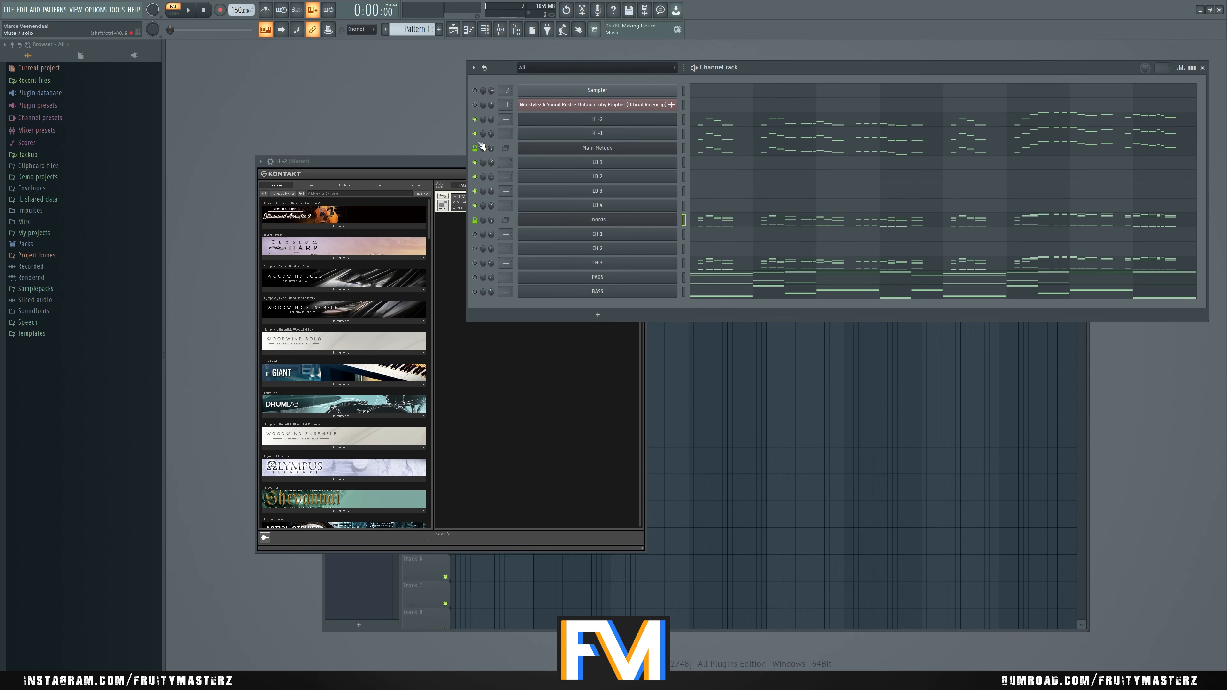
click(475, 119)
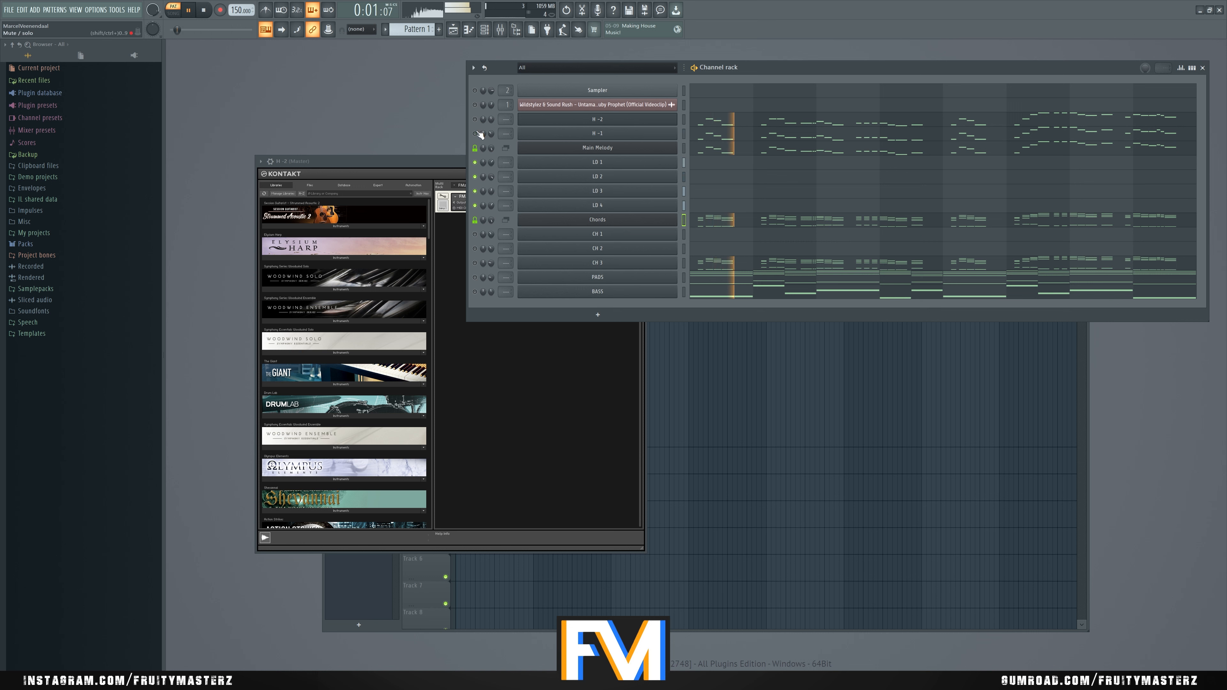
drag(492, 135, 491, 121)
click(475, 118)
key(space)
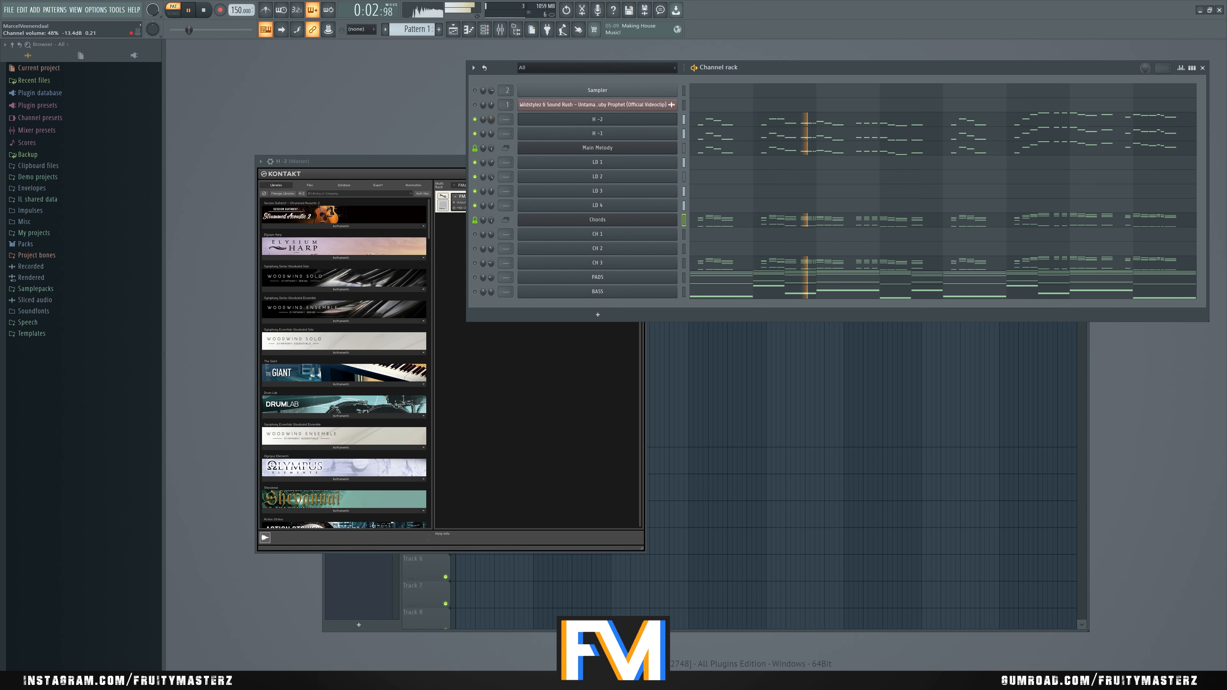
key(space)
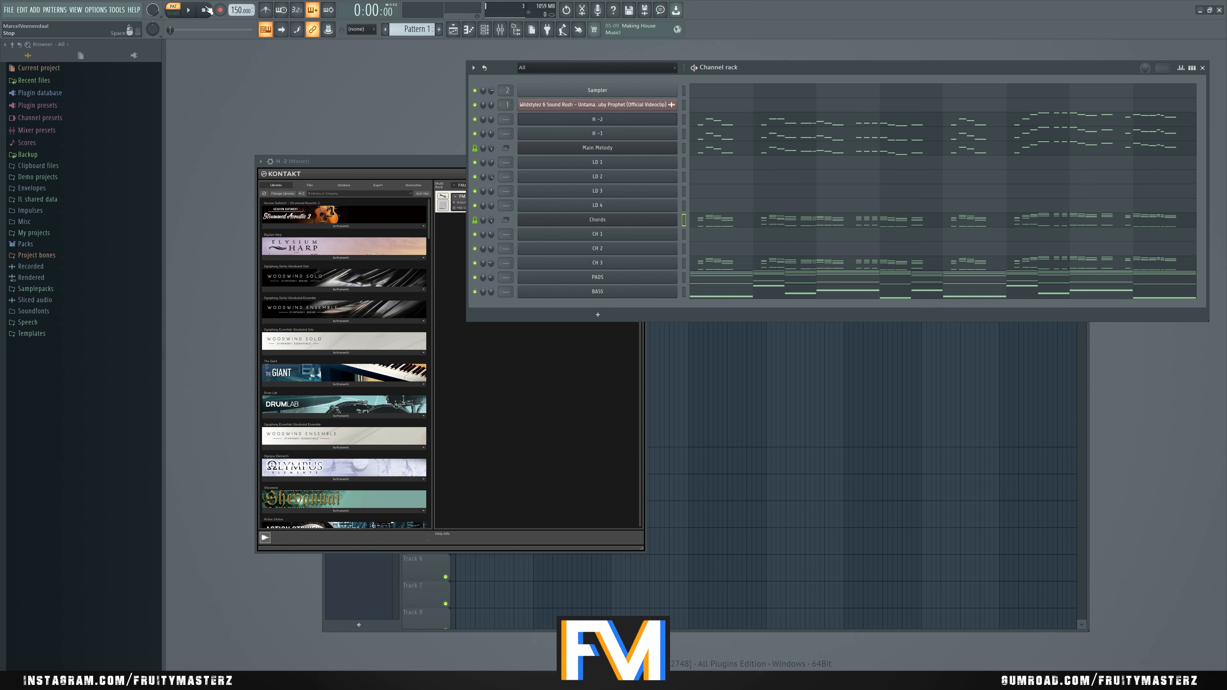
Step: Compare the full Pattern 1 with the reference track in song mode, and listen to H -2 soloed in Pattern 1
click(567, 119)
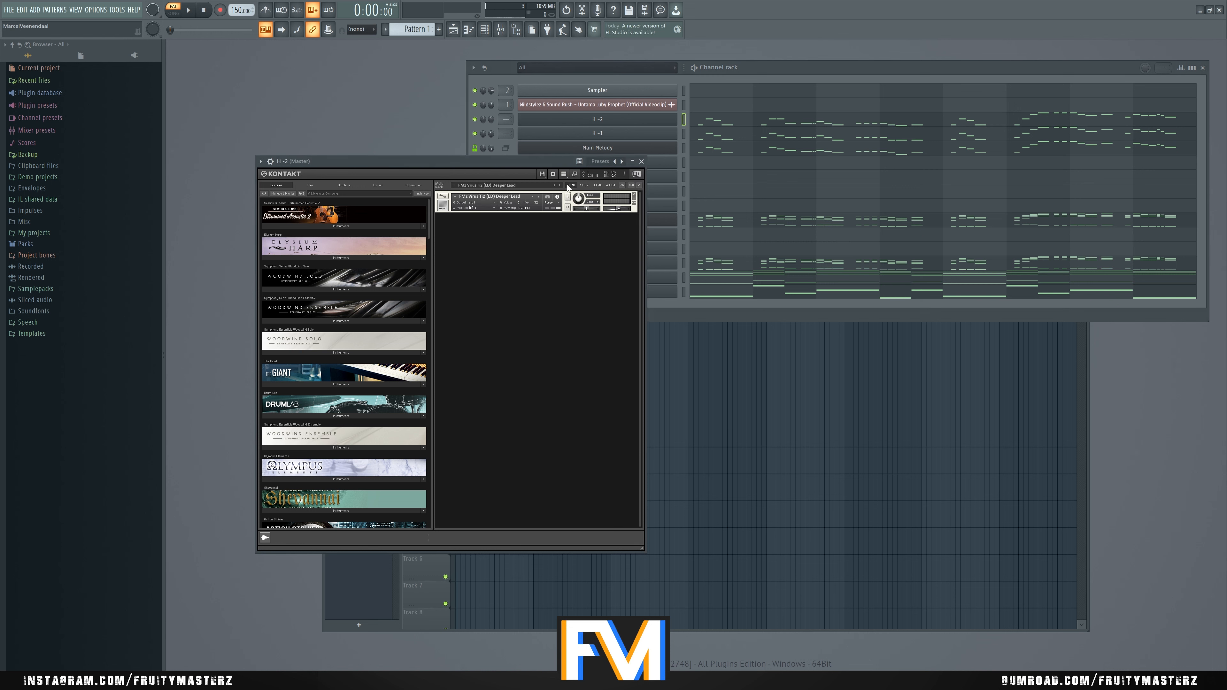
click(642, 161)
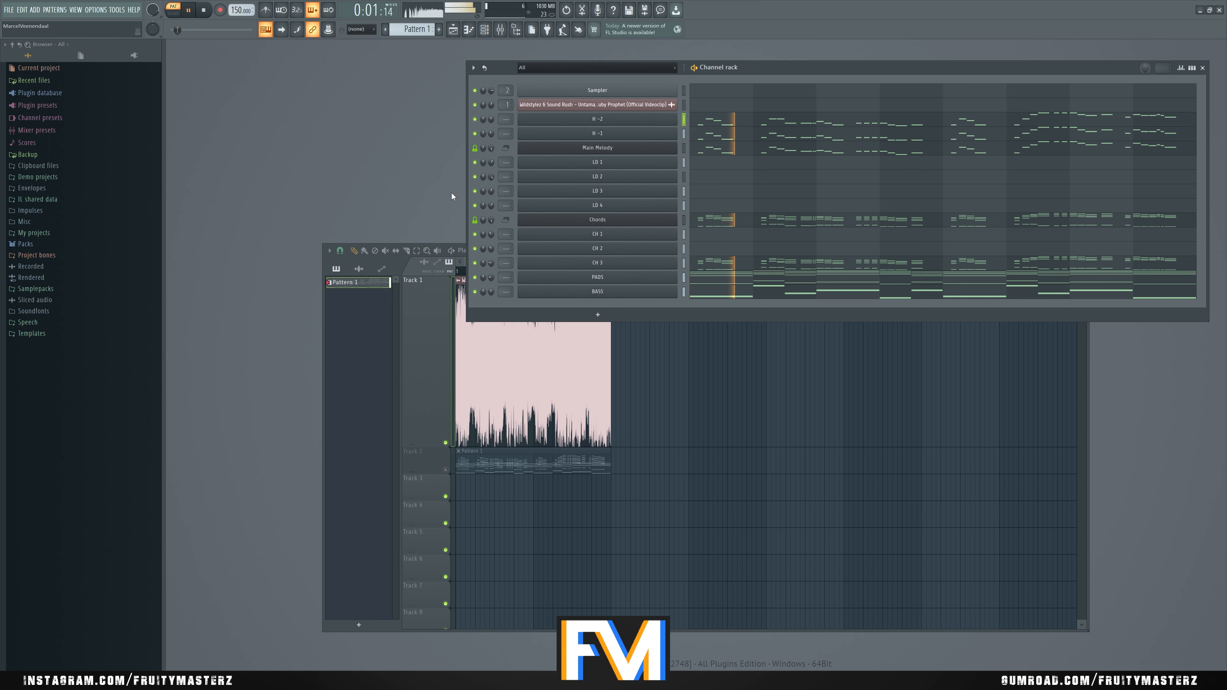
click(175, 11)
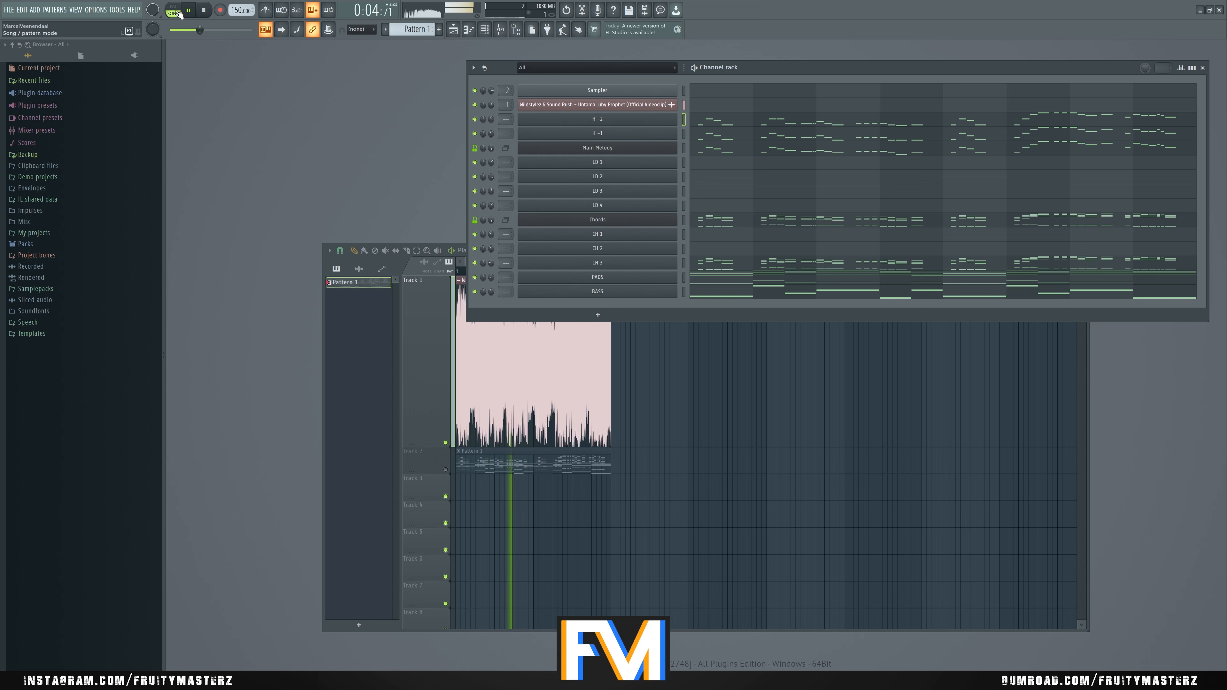
key(space)
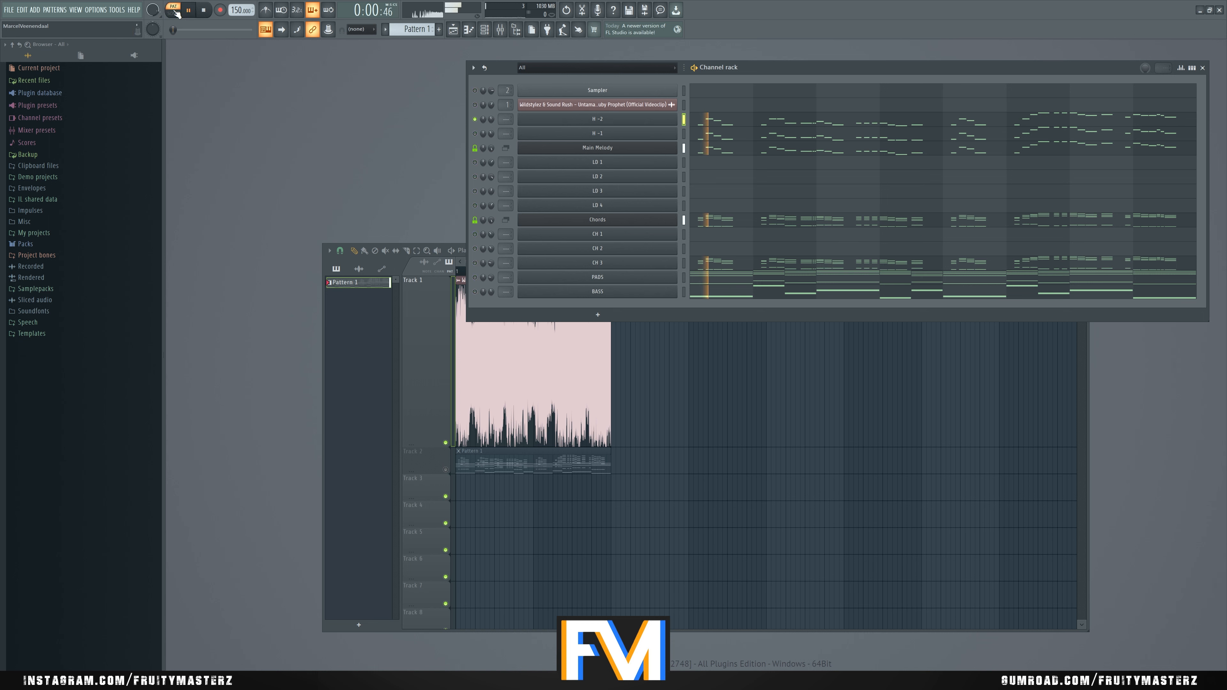
key(space)
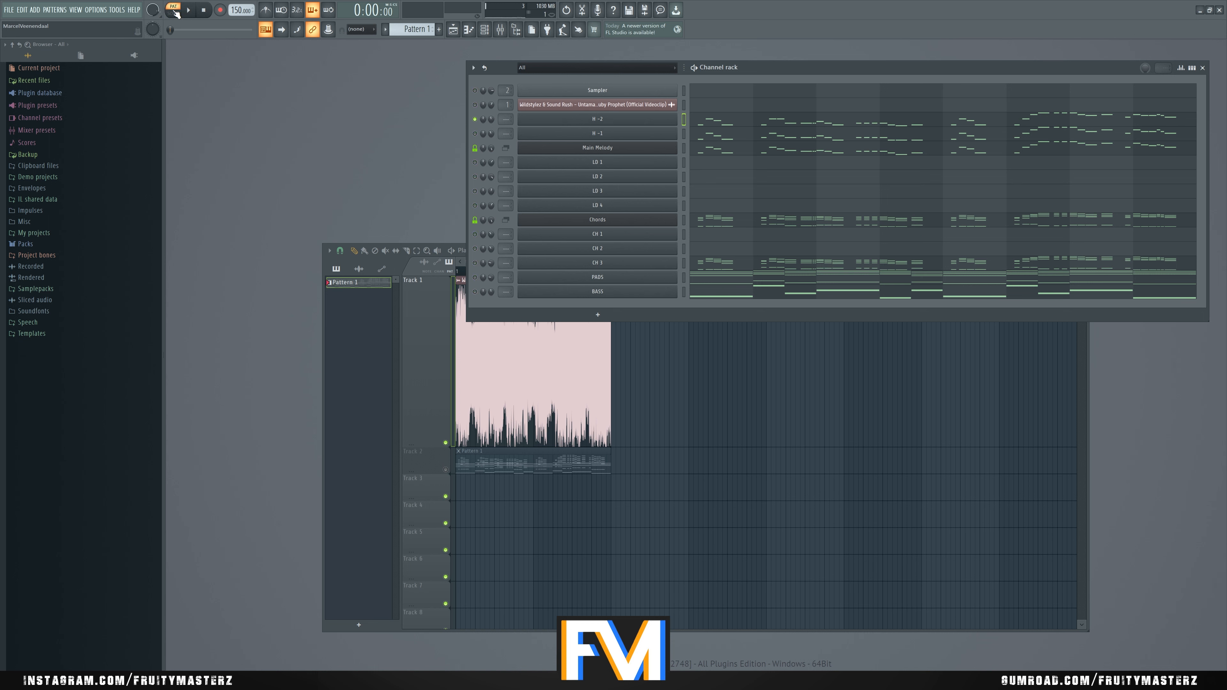
Step: Raise the second melody note of bar 1 and of bar 2 in H -2 to A5, and play the melody back
click(731, 122)
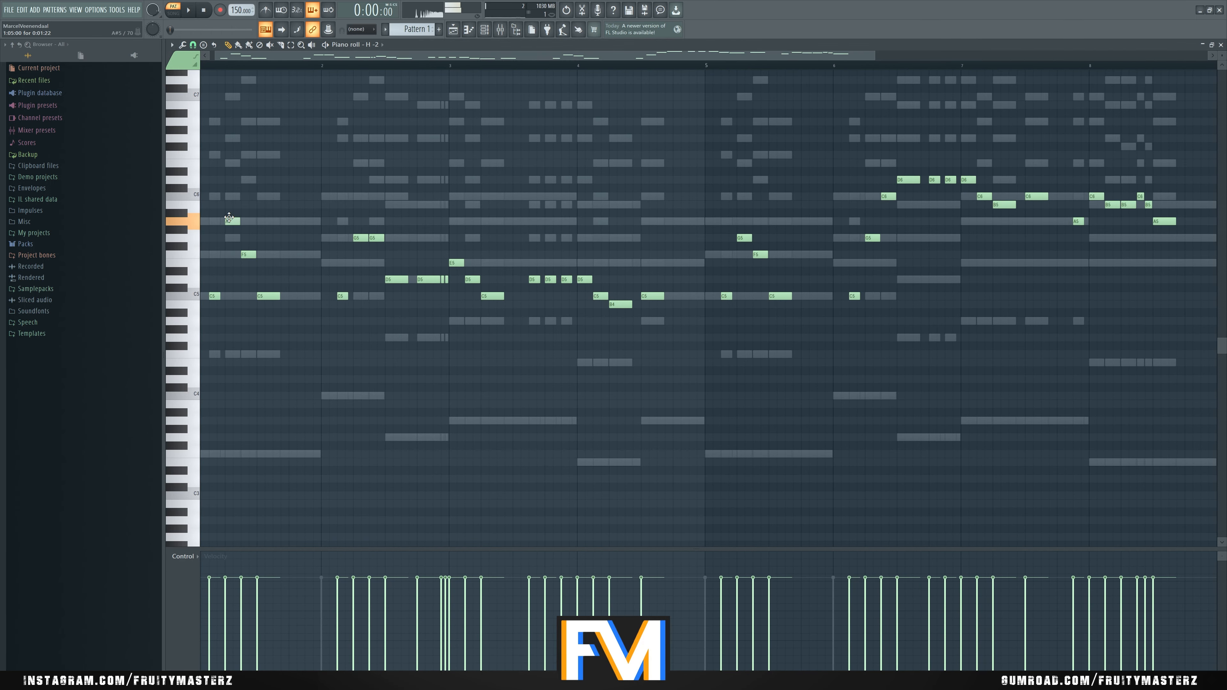
key(space)
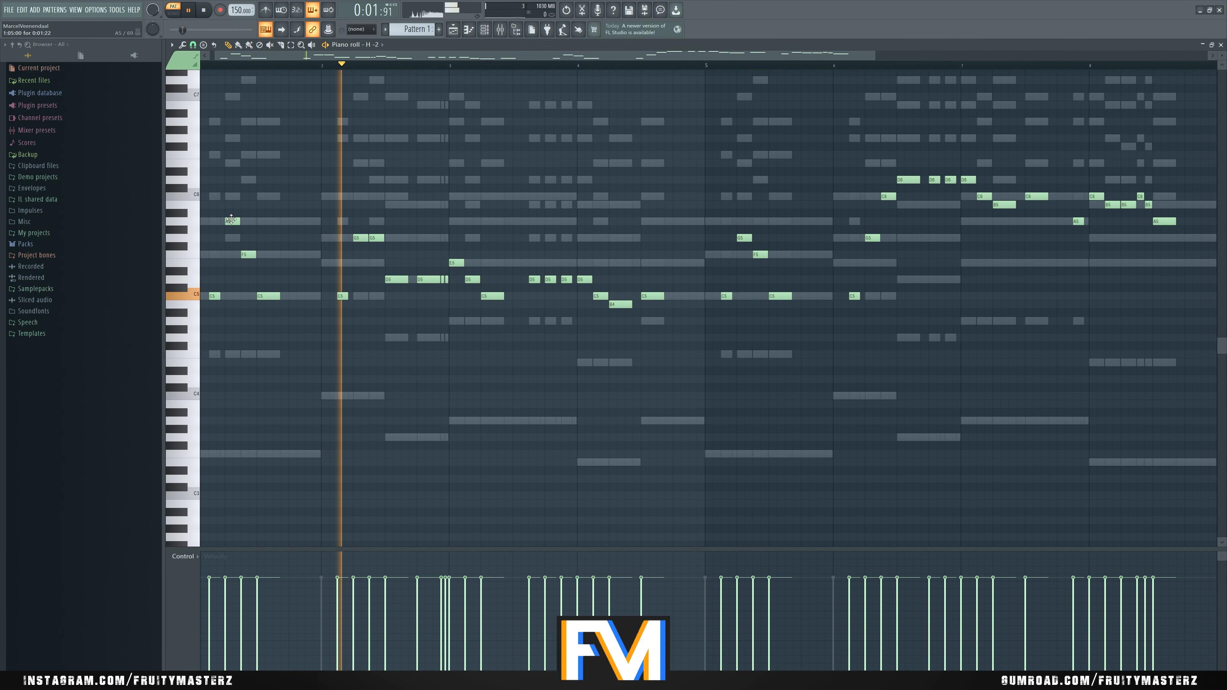
key(space)
drag(361, 238, 361, 221)
key(space)
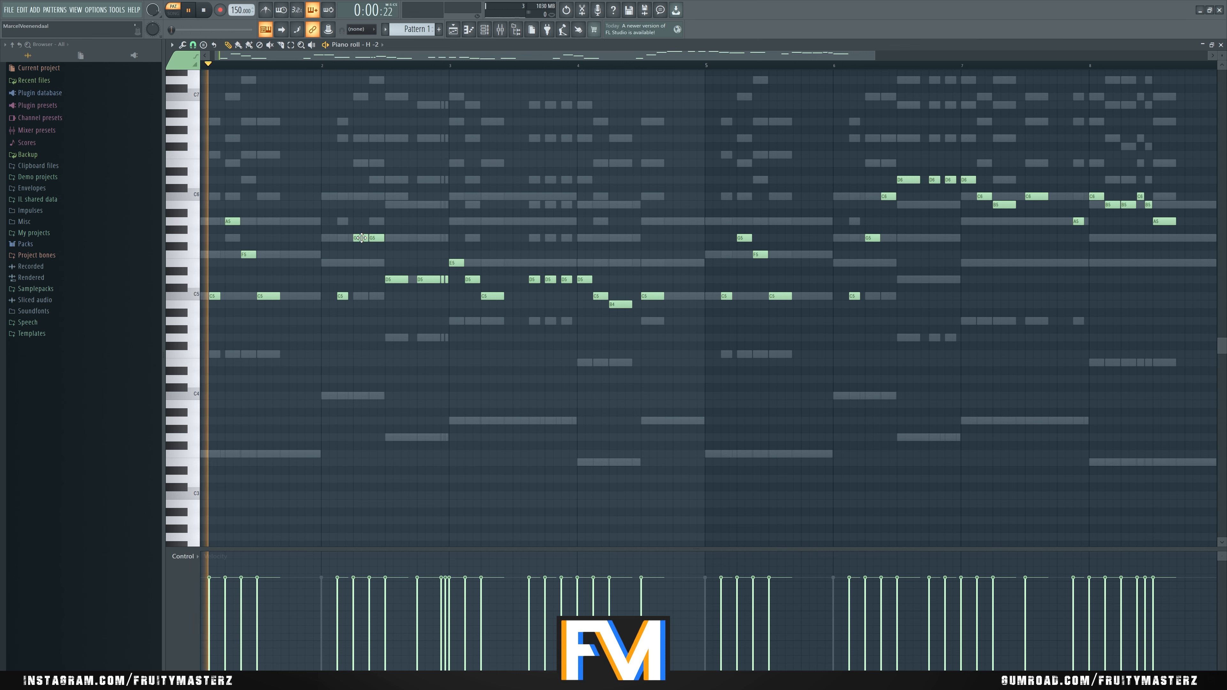
scroll(360, 221, down, 2)
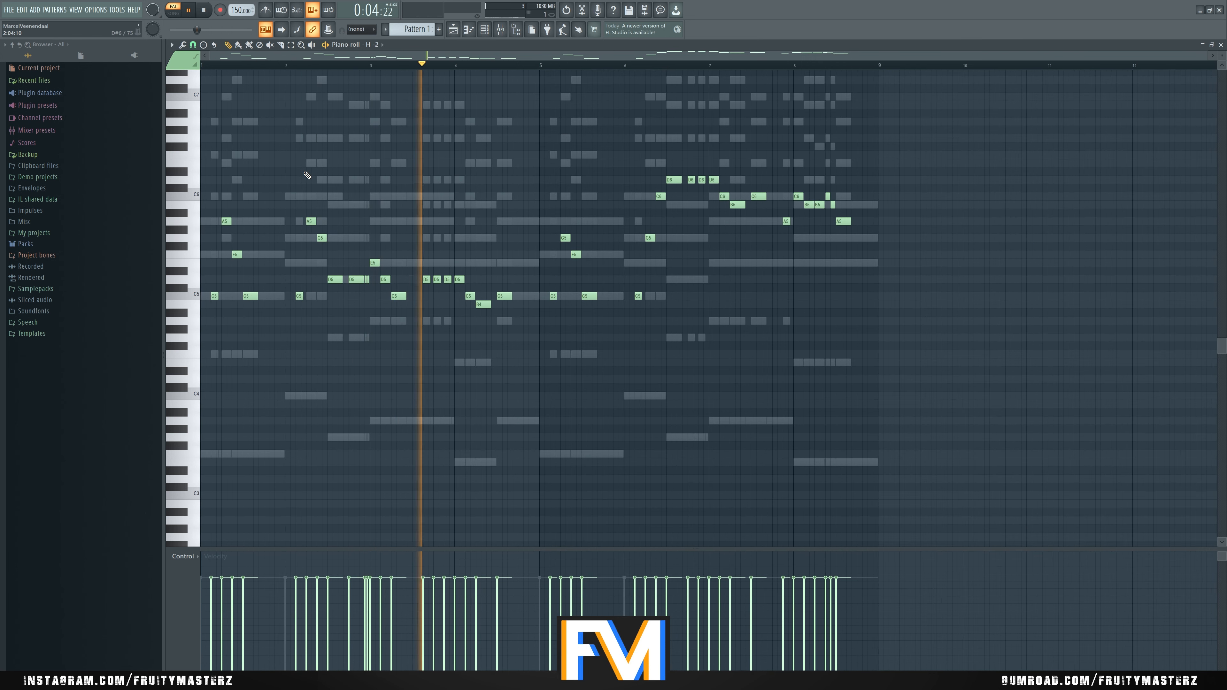
key(space)
click(1221, 45)
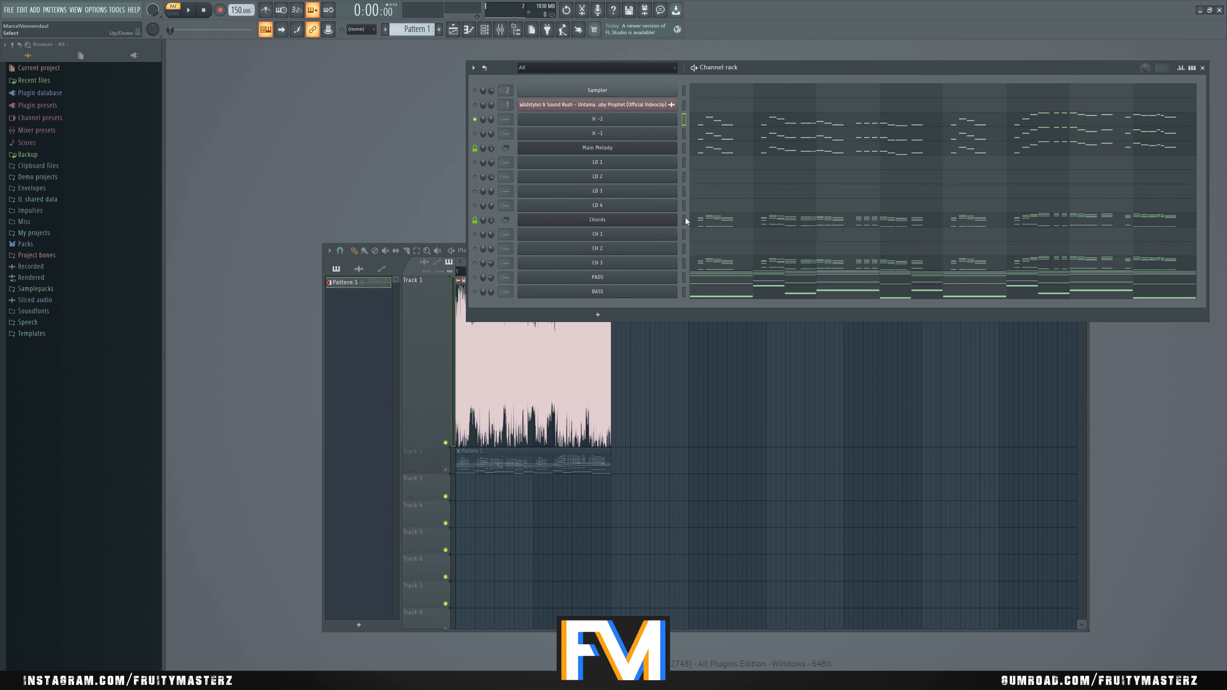
Step: Copy the H -2 and Chords notes from Pattern 1 into a new Pattern 2 and play them
key(ctrl+c)
key(KP_Add)
key(ctrl+v)
key(space)
Step: Raise the G5 note in the second chord of bar 1 in Pattern 2's Chords to A5
click(715, 120)
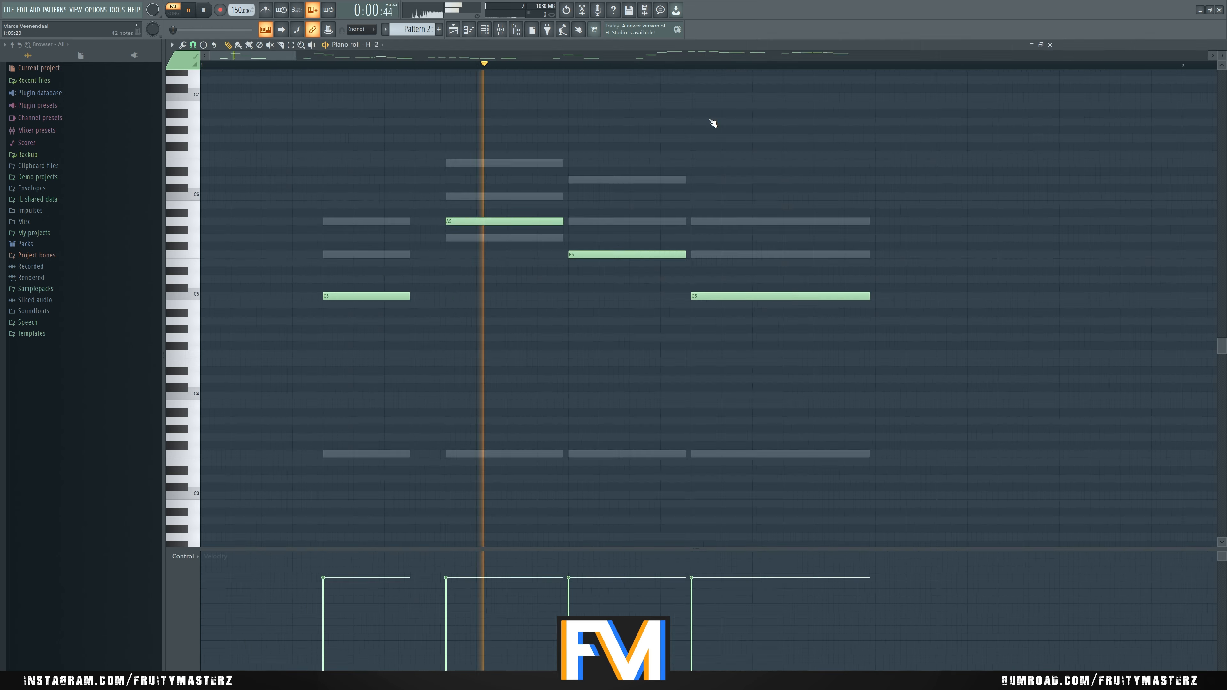
scroll(210, 242, down, 5)
scroll(213, 244, up, 4)
key(space)
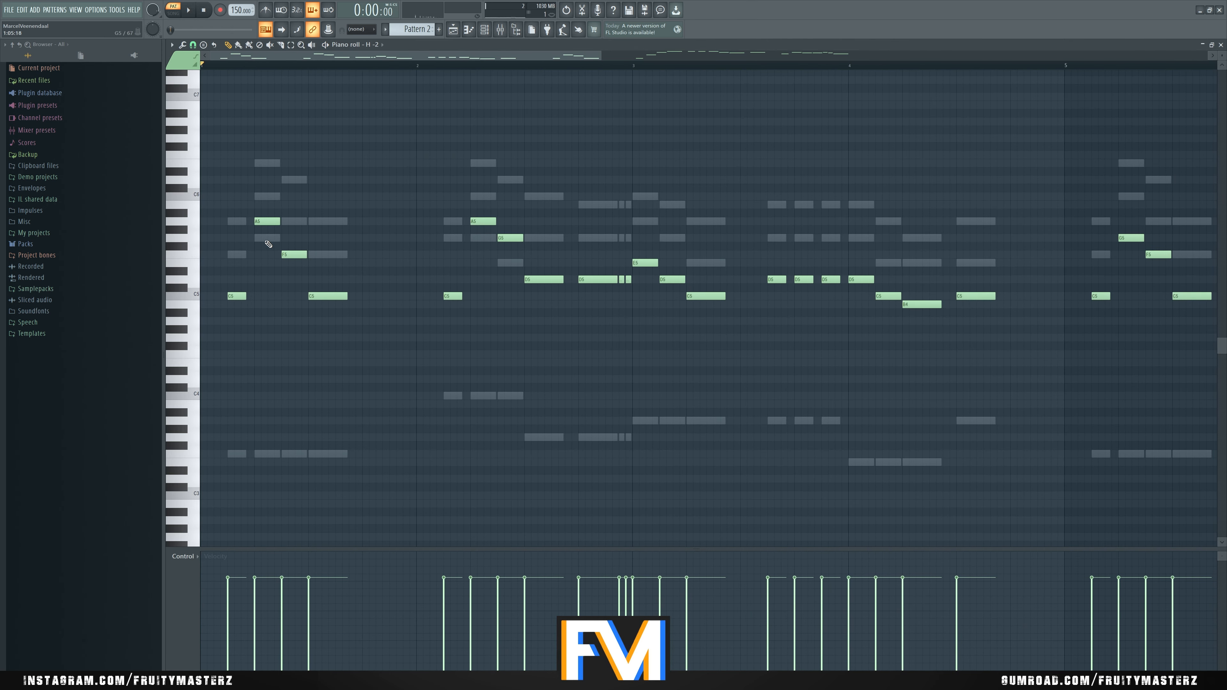
double_click(267, 239)
key(space)
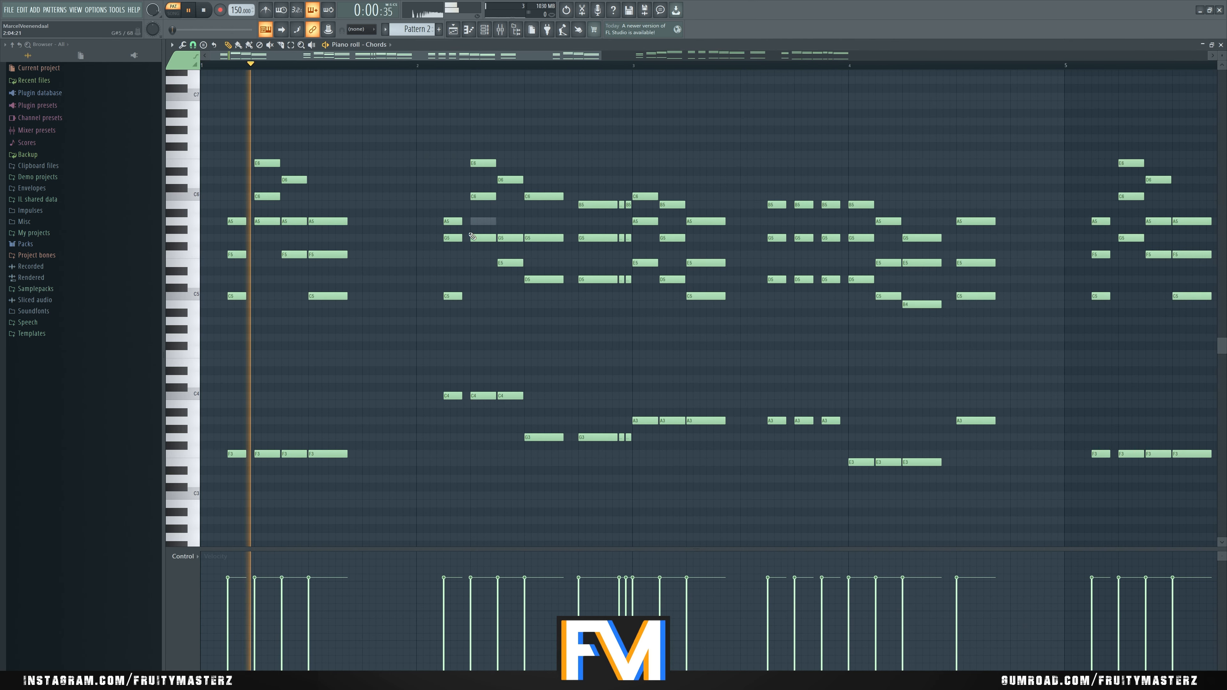
scroll(419, 200, down, 4)
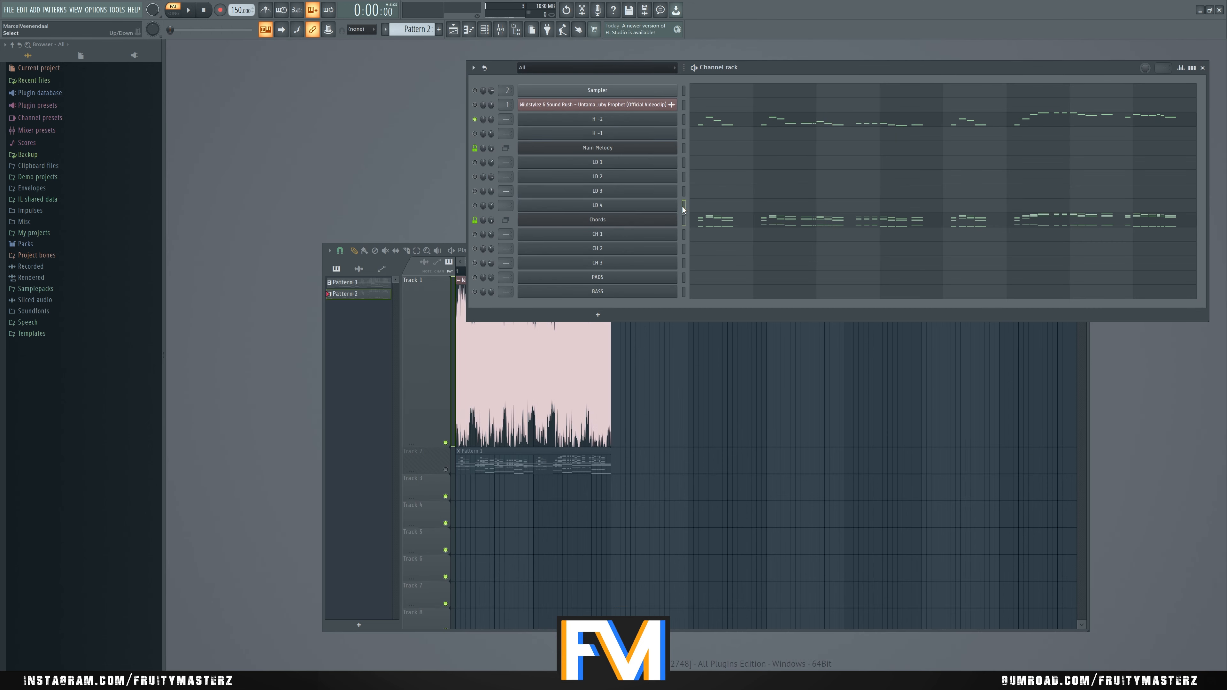
Step: Move the H -2 and Chords notes back into Pattern 1, and replace the CH 3 notes with the revised chords
key(ctrl+z)
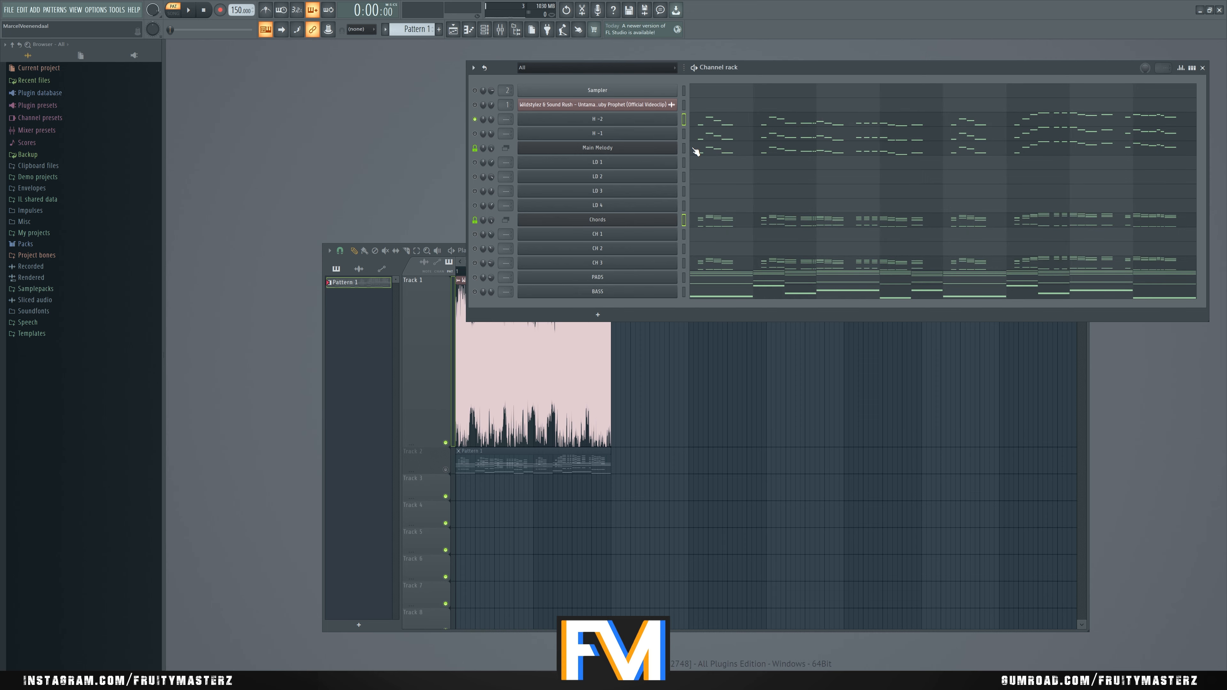
click(684, 262)
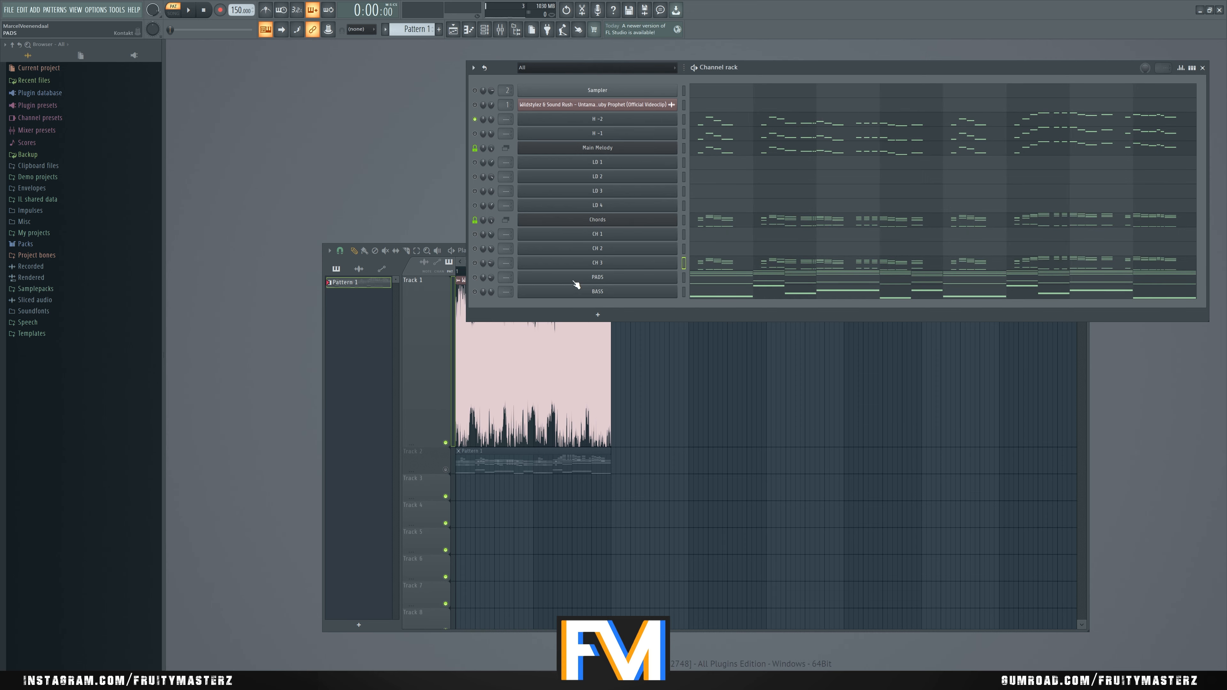
key(space)
click(735, 263)
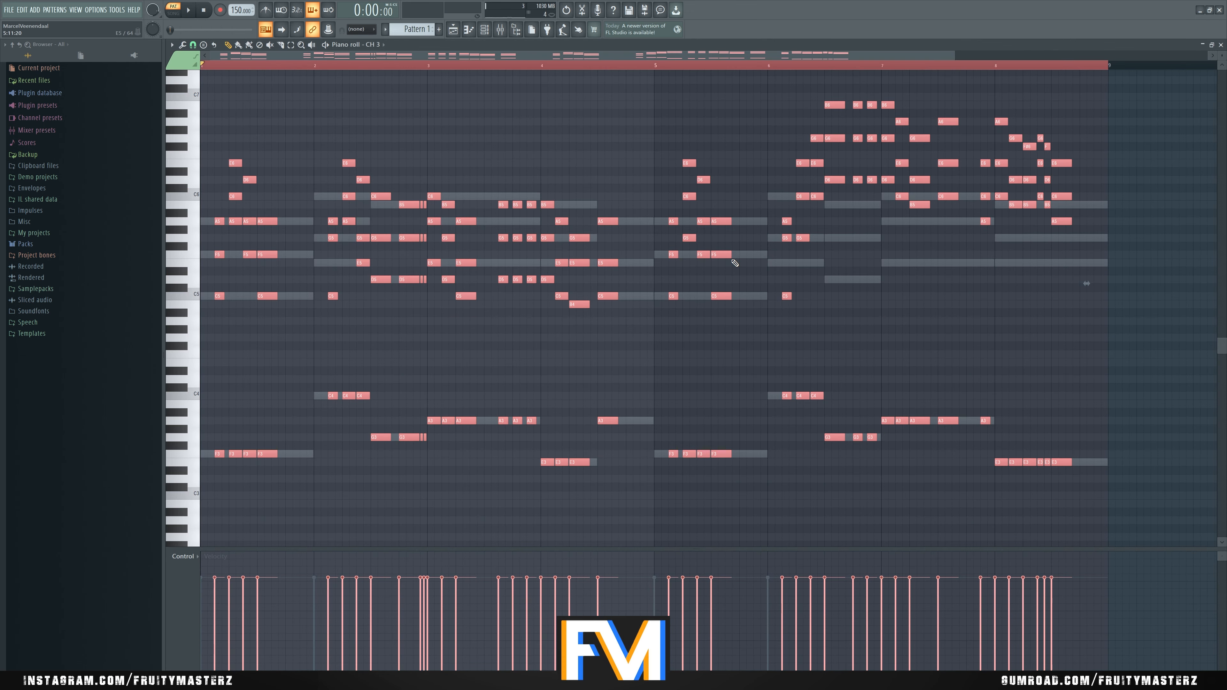
Step: Listen to Pattern 1 with CH 3 soloed and with all channels enabled
key(space)
key(F7)
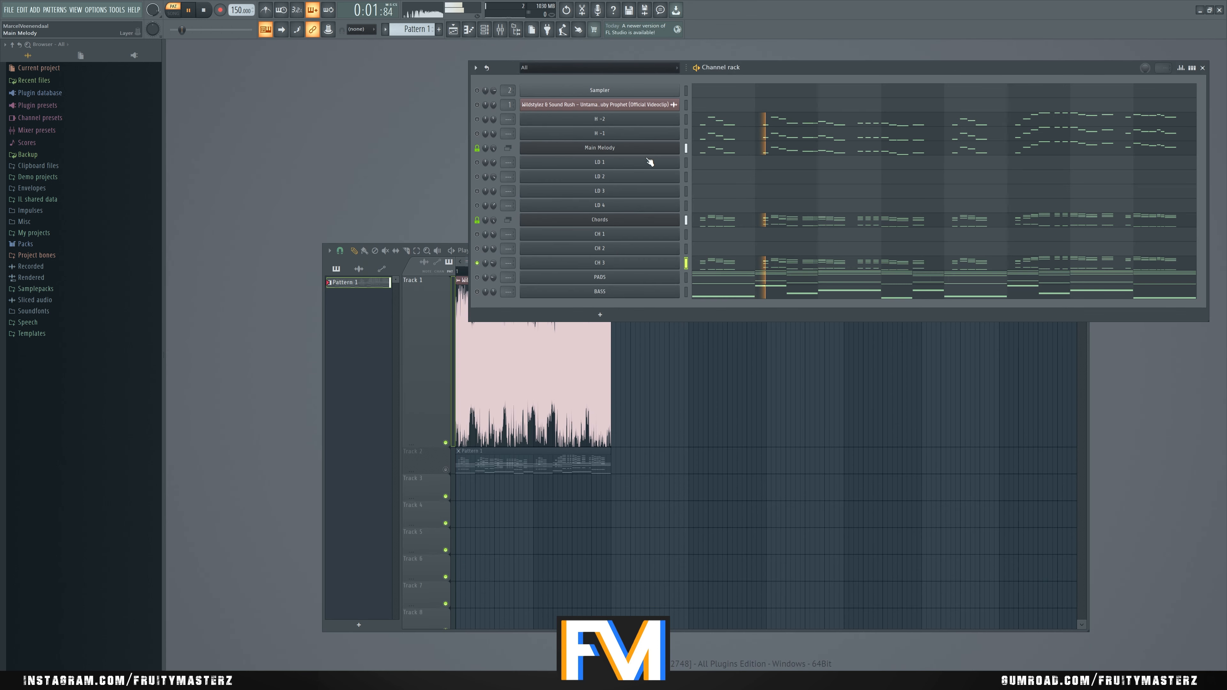
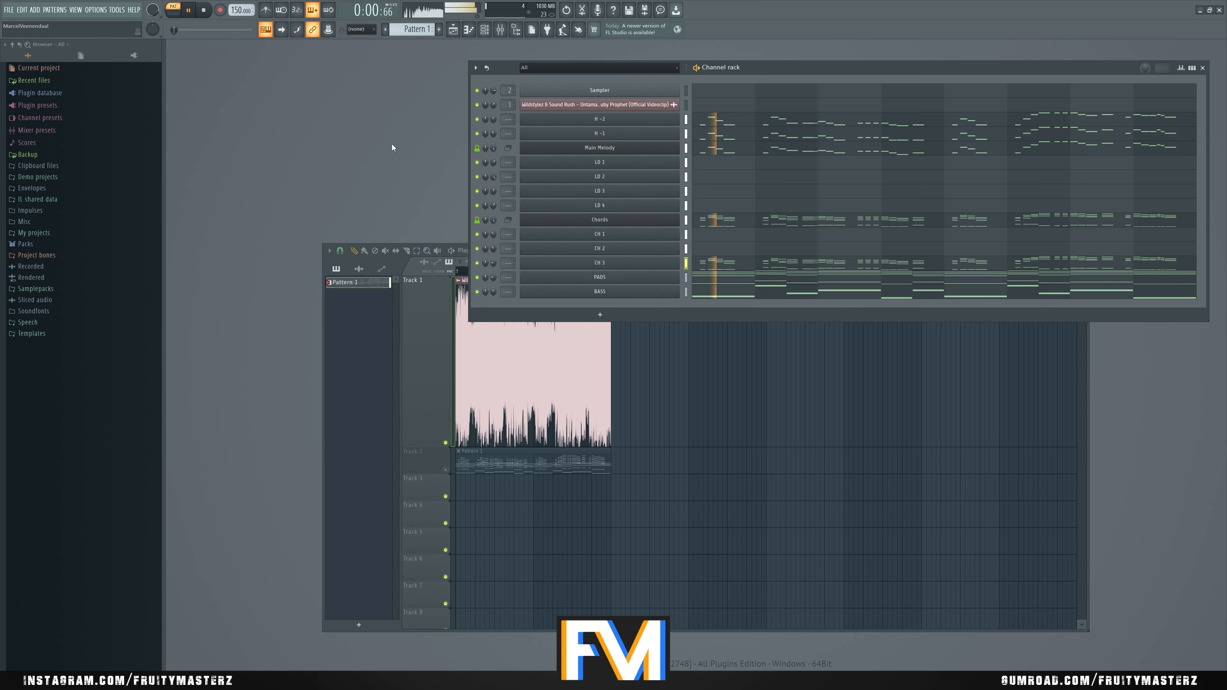
key(space)
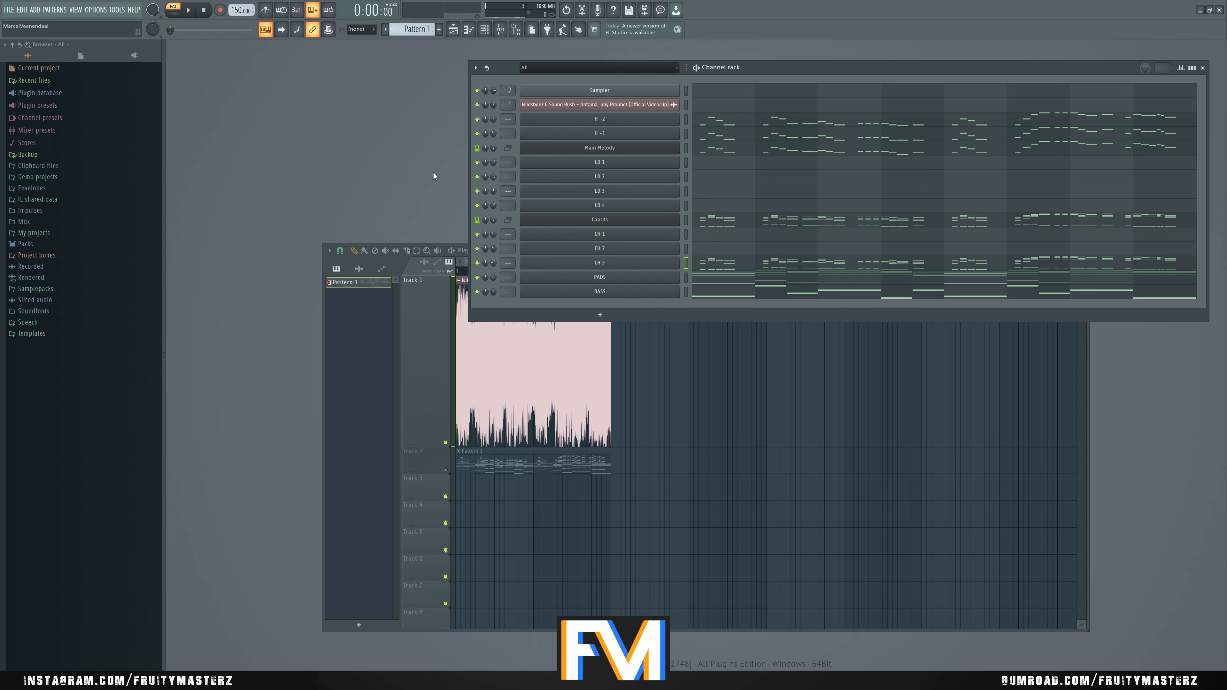
key(space)
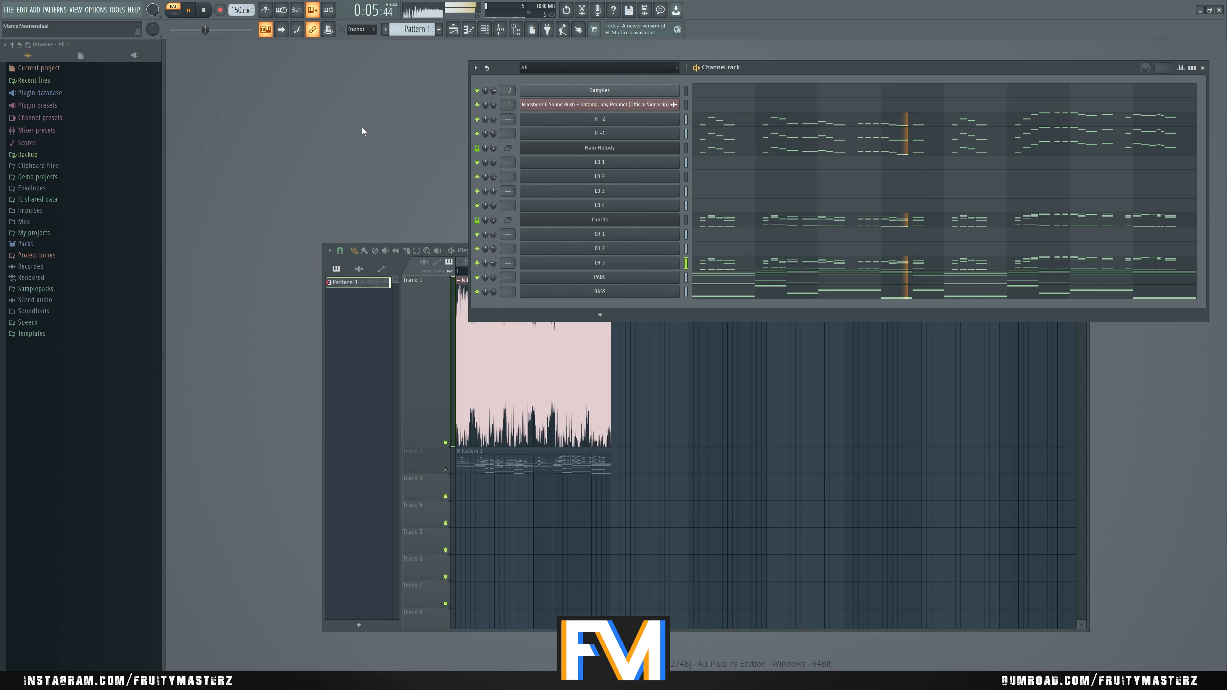
key(space)
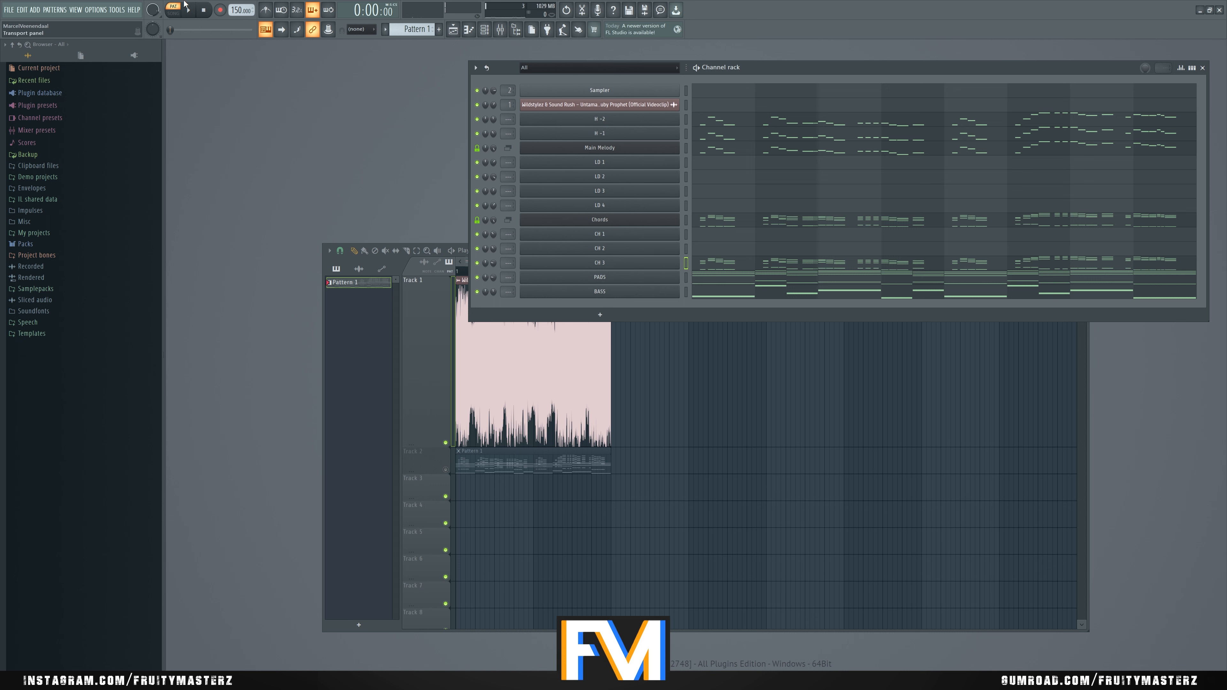
Step: Check the reference track's mixer channel and play the reference in song mode against Pattern 1
click(423, 352)
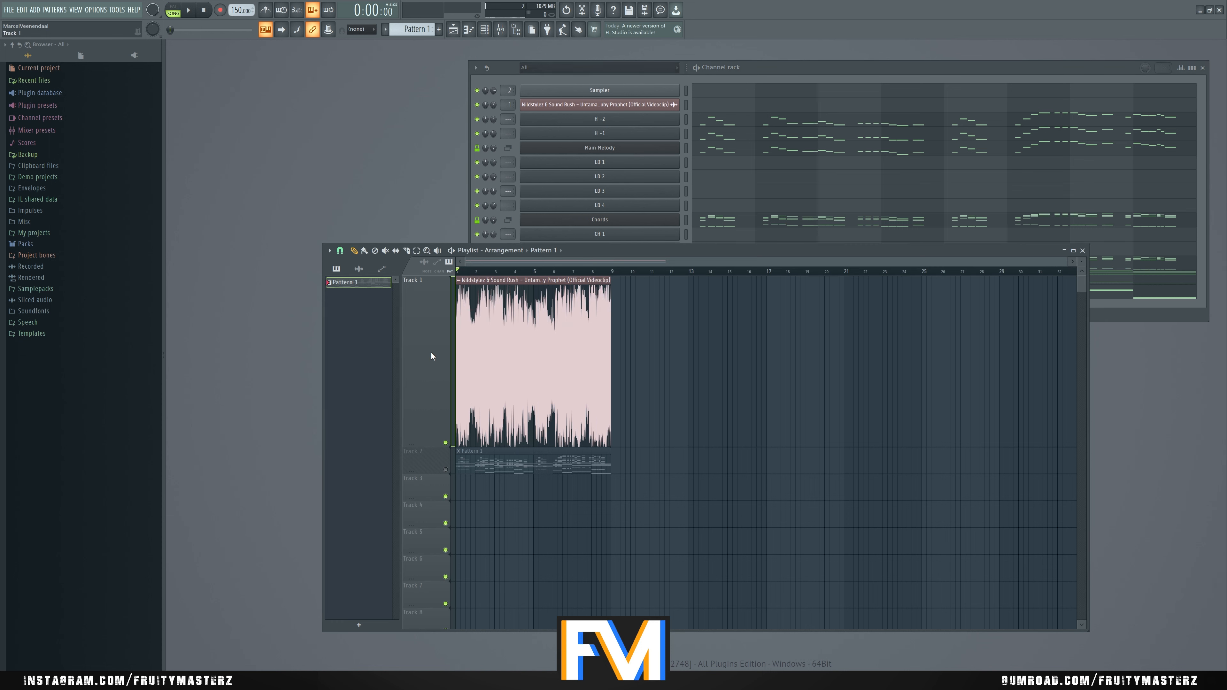
key(F9)
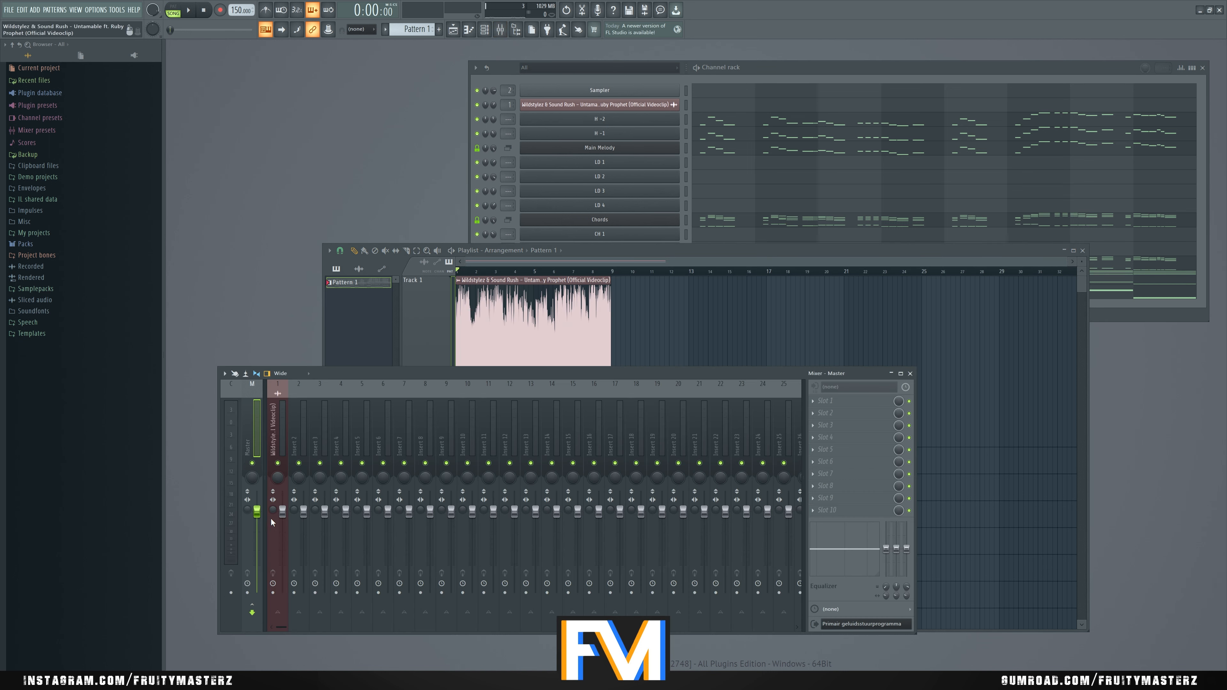
click(450, 312)
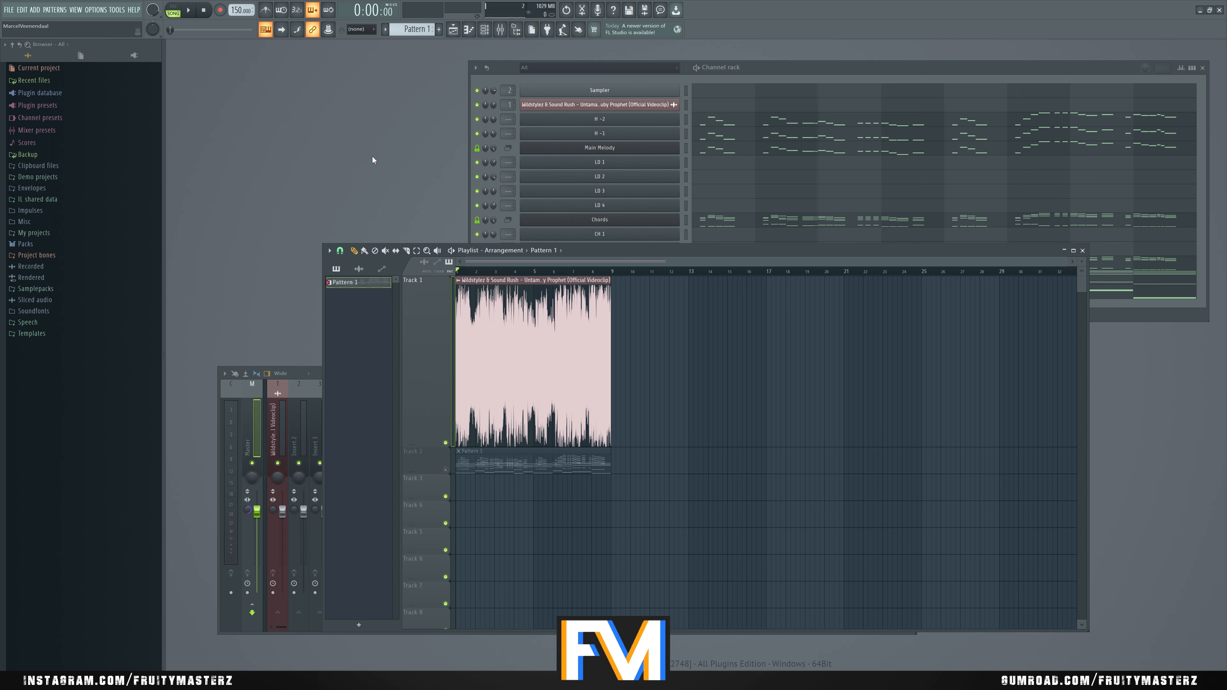
key(F6)
key(space)
click(174, 9)
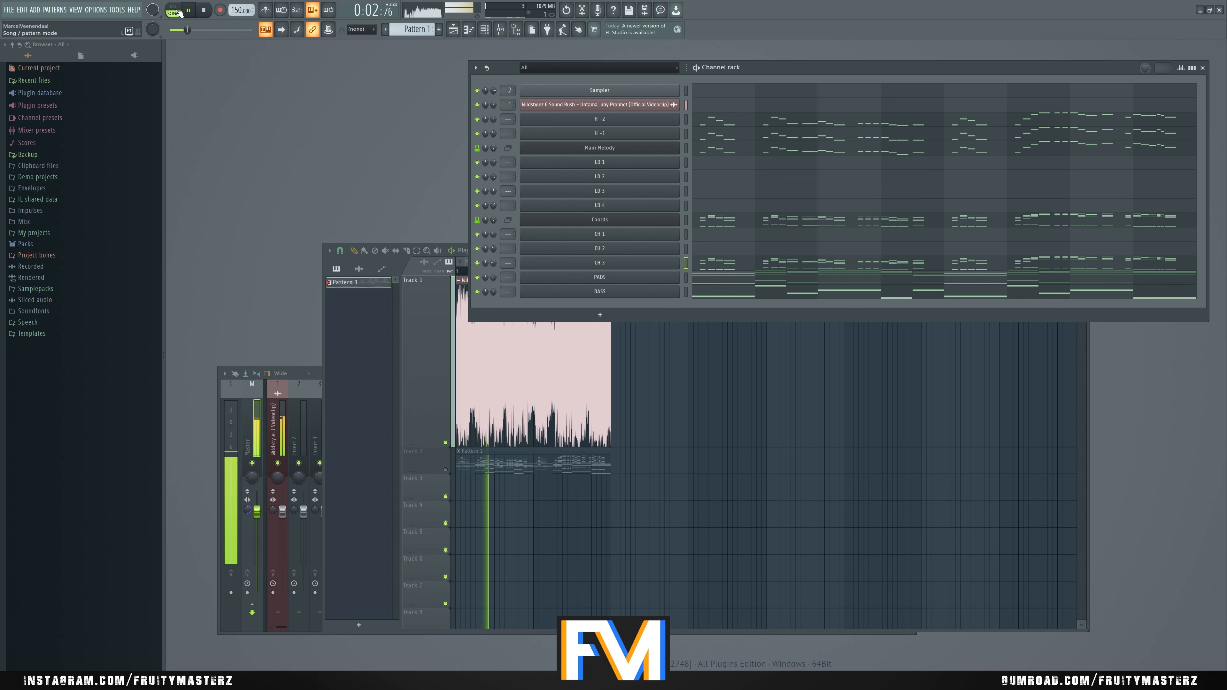
Step: Play the reference in song mode alternately with Pattern 1 in pattern mode to compare the two
click(175, 10)
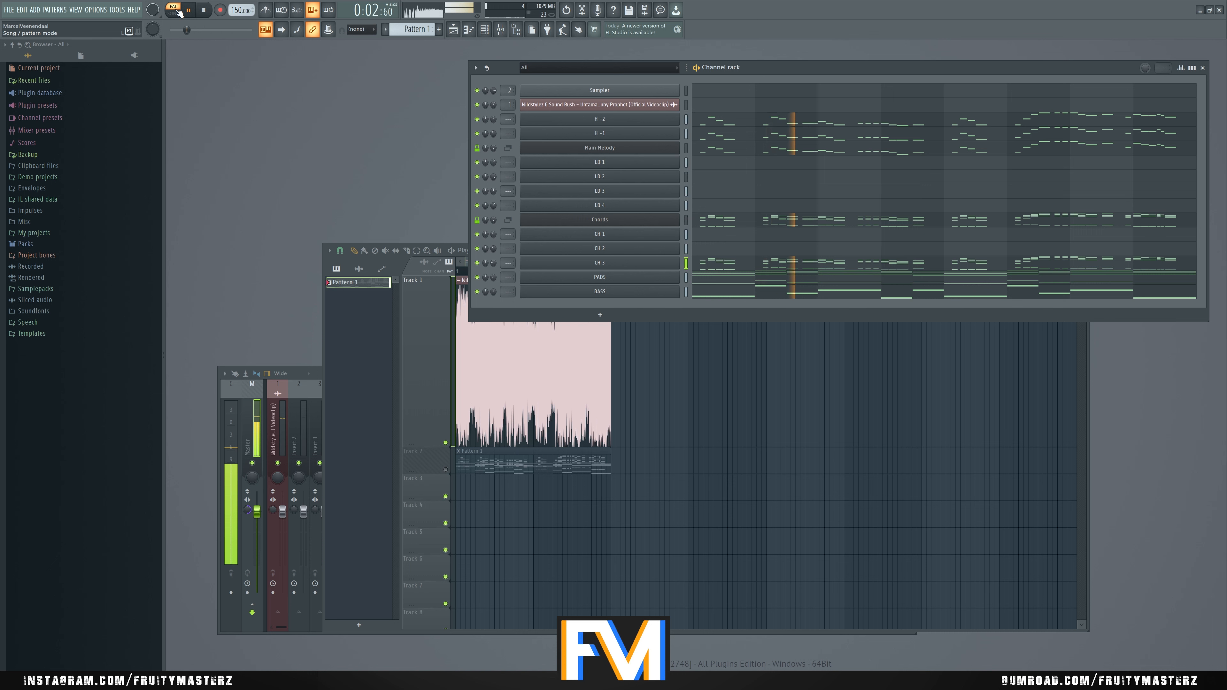
click(177, 11)
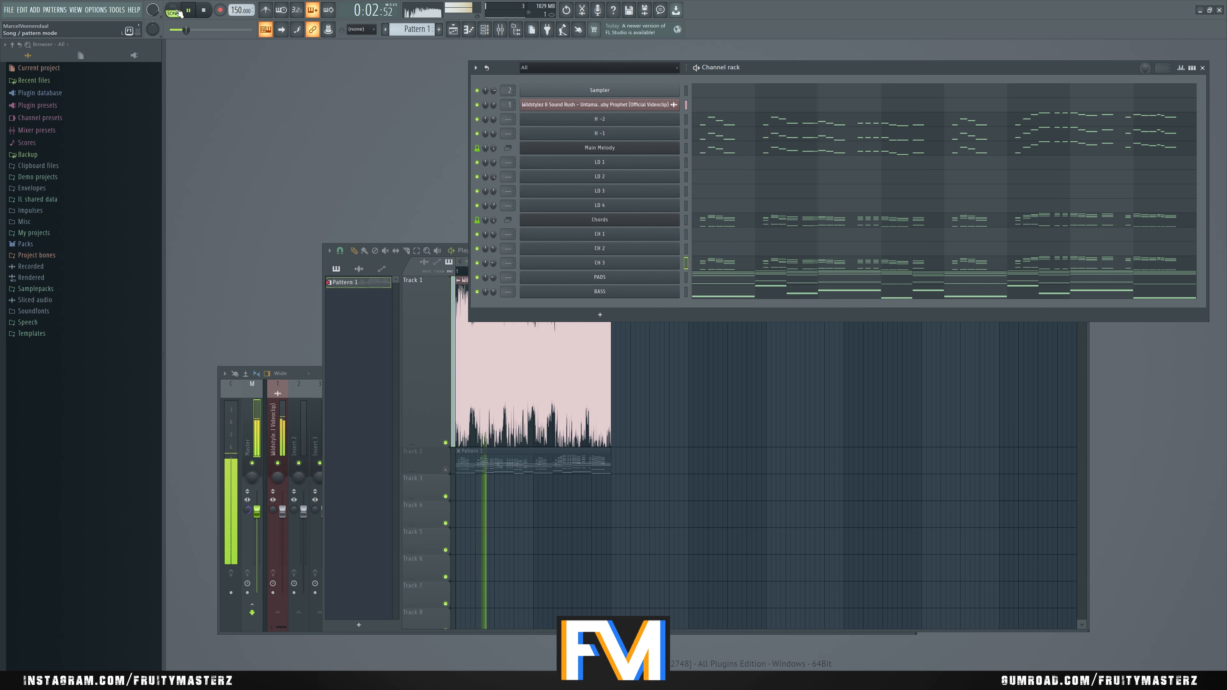
click(177, 11)
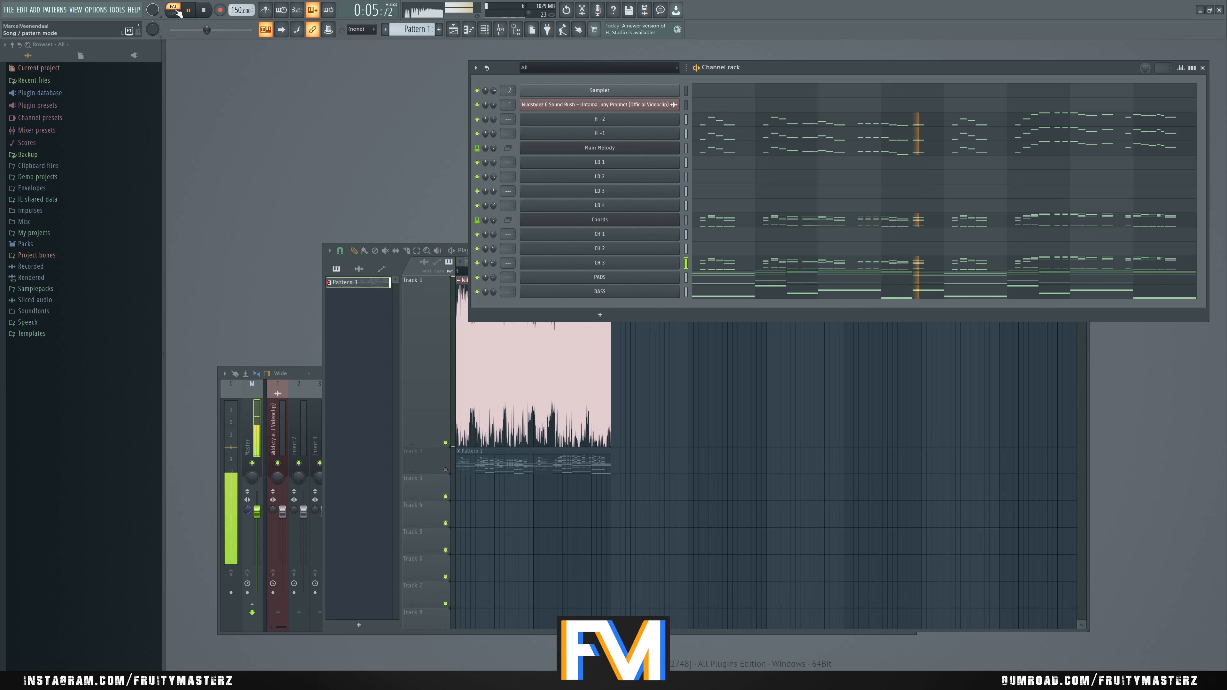
key(space)
key(space)
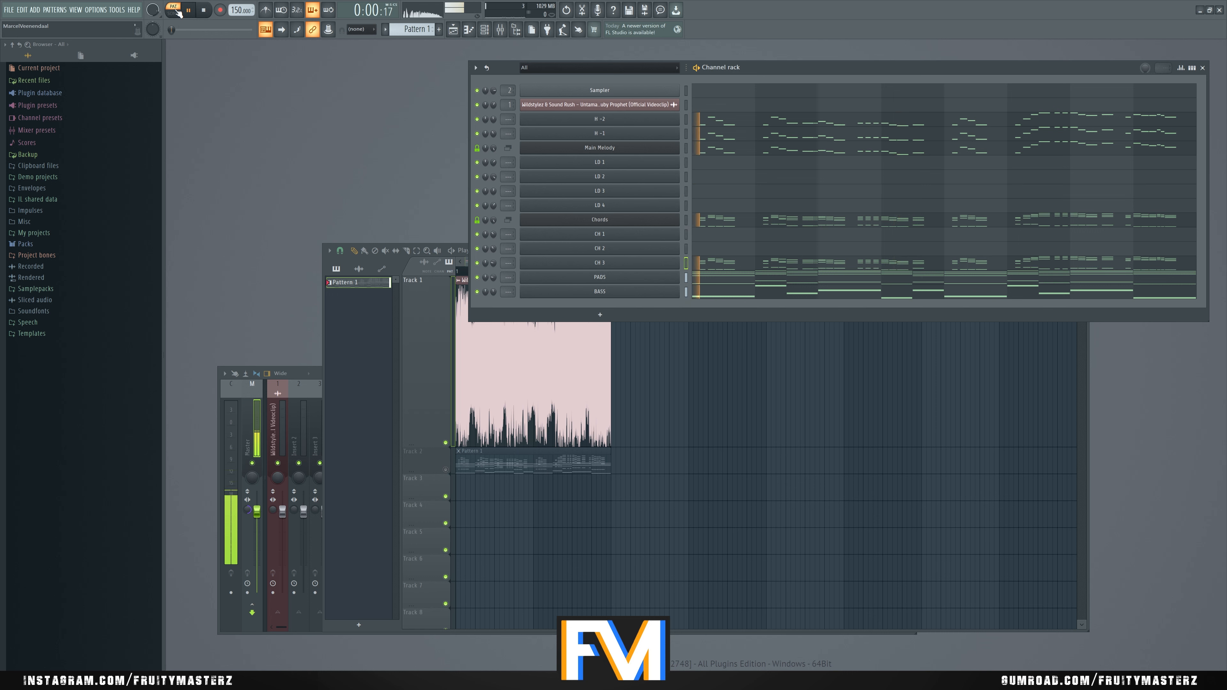
click(179, 12)
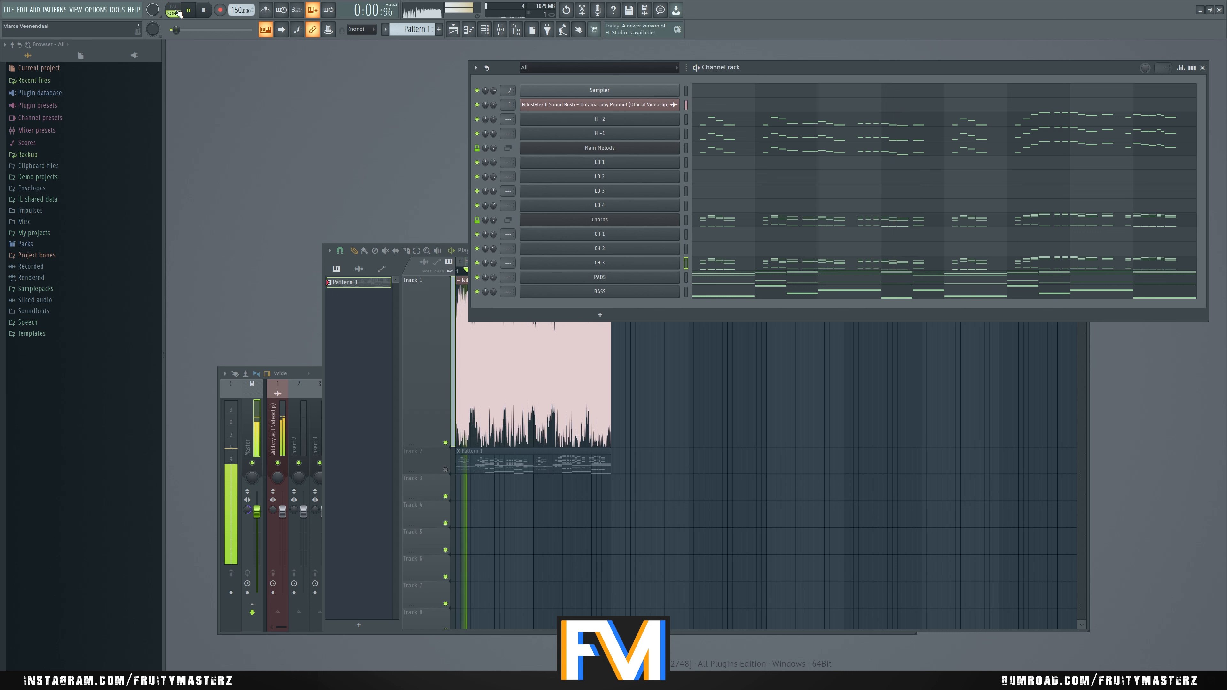
click(179, 12)
click(179, 12)
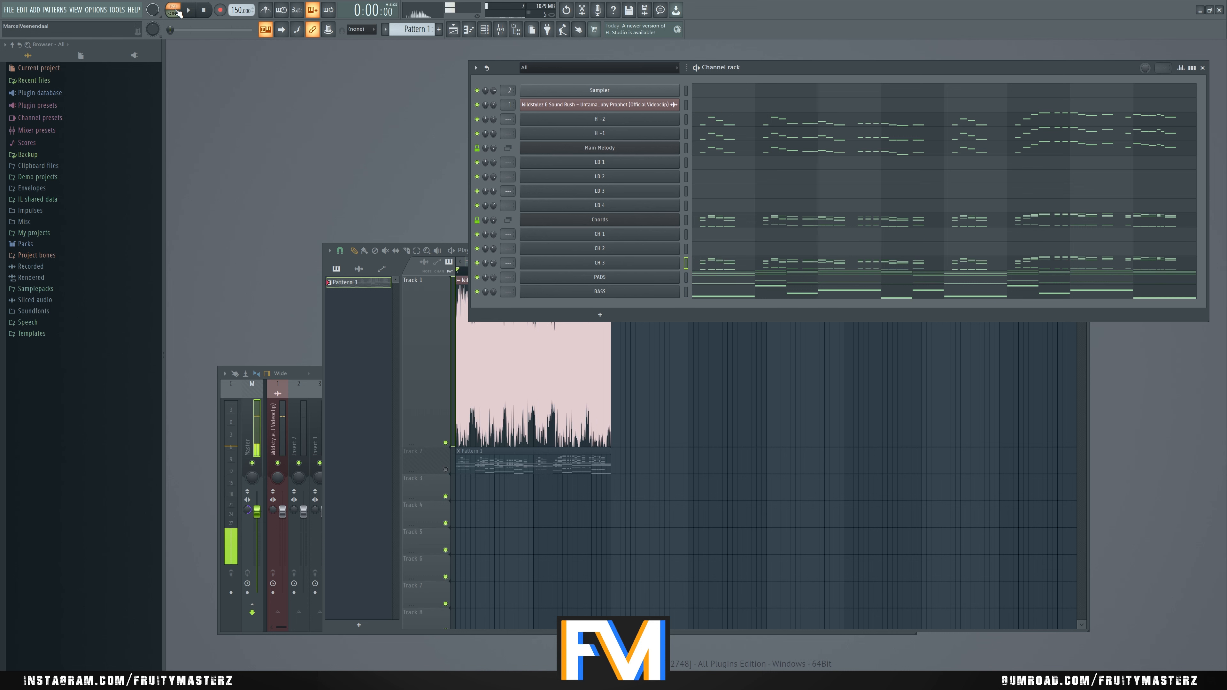
Step: Play only CH 3 in pattern mode and set its Kontakt volume envelope release to 50
click(249, 509)
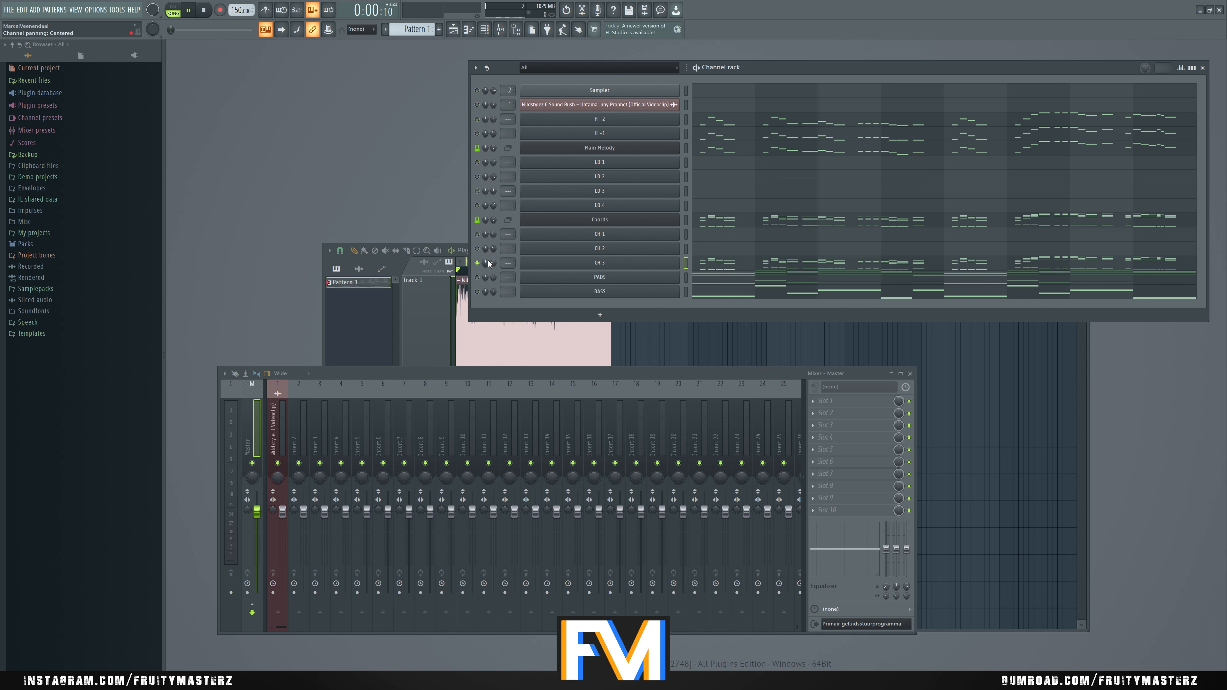
click(174, 11)
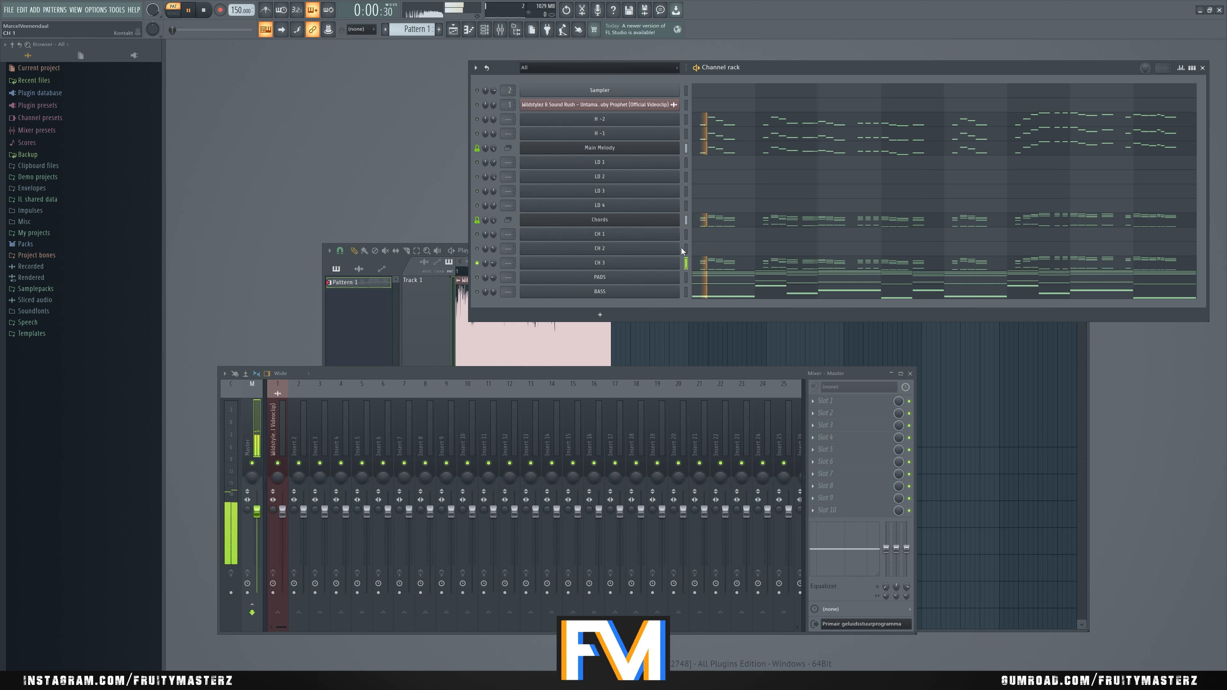
click(607, 263)
click(358, 189)
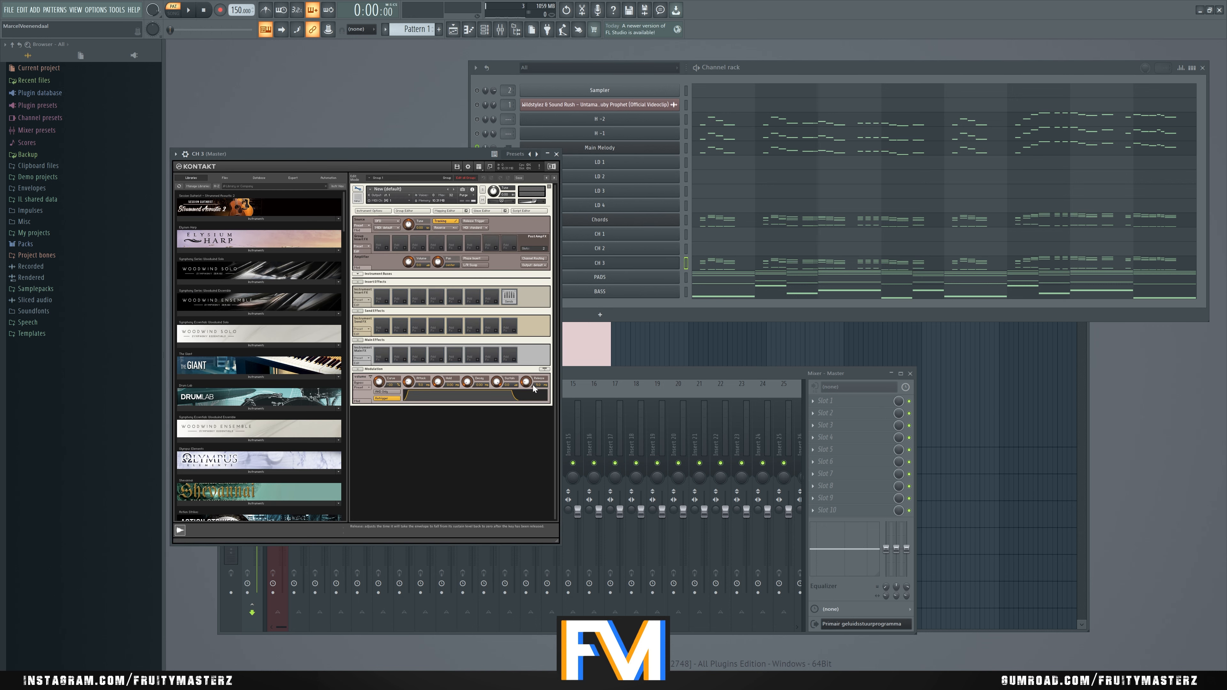
text(50)
key(Return)
click(297, 106)
key(space)
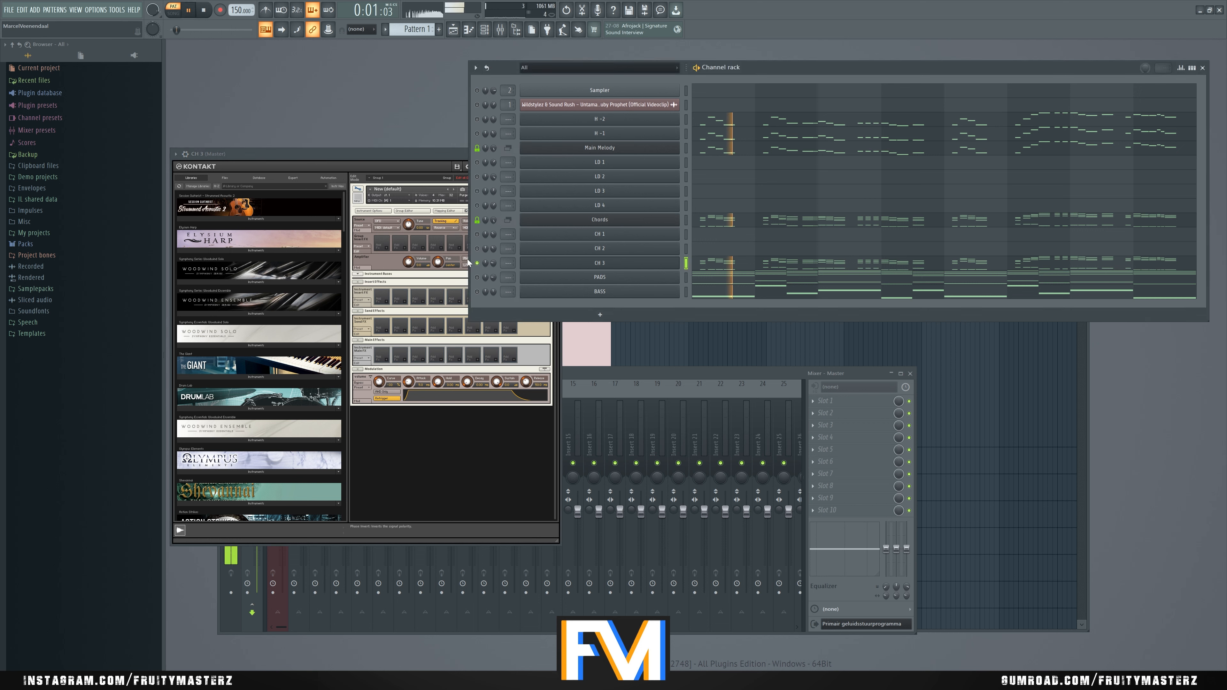
Step: Set the release of CH 3's Kontakt volume envelope to 40
click(541, 386)
text(40)
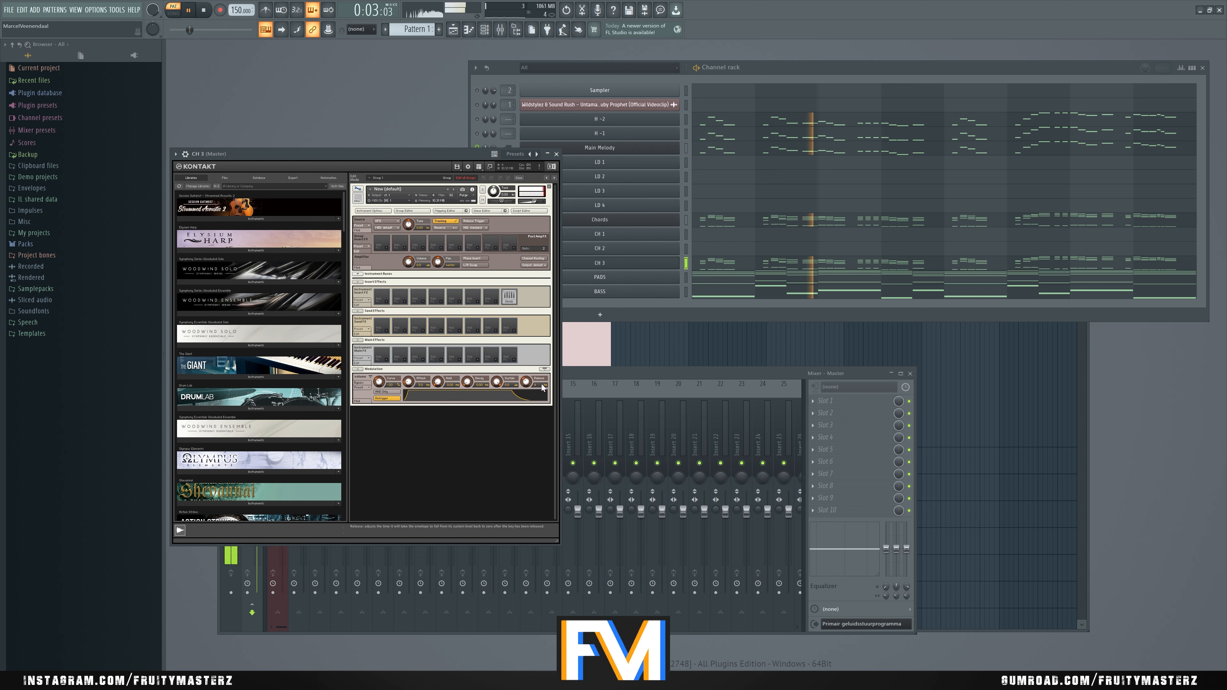
key(Return)
click(417, 122)
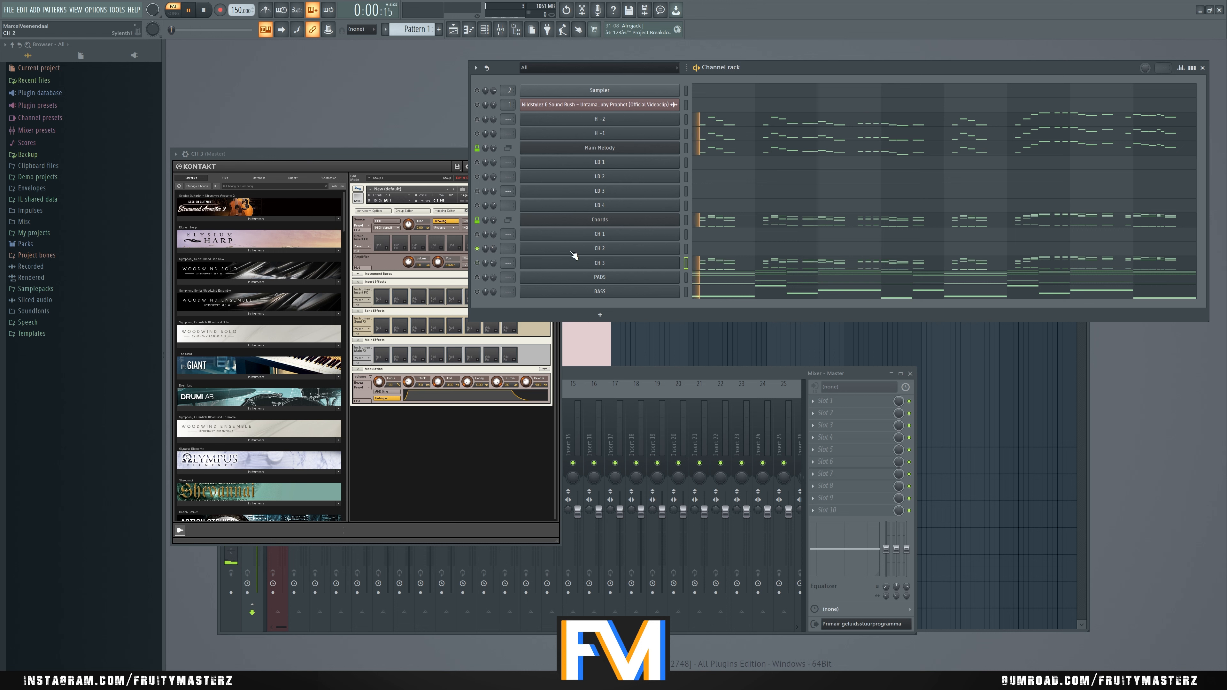
Step: Listen to CH 1 and CH 2 soloed, and check the amp envelope release in CH 2's Sylenth1 patch
key(space)
right_click(478, 235)
key(space)
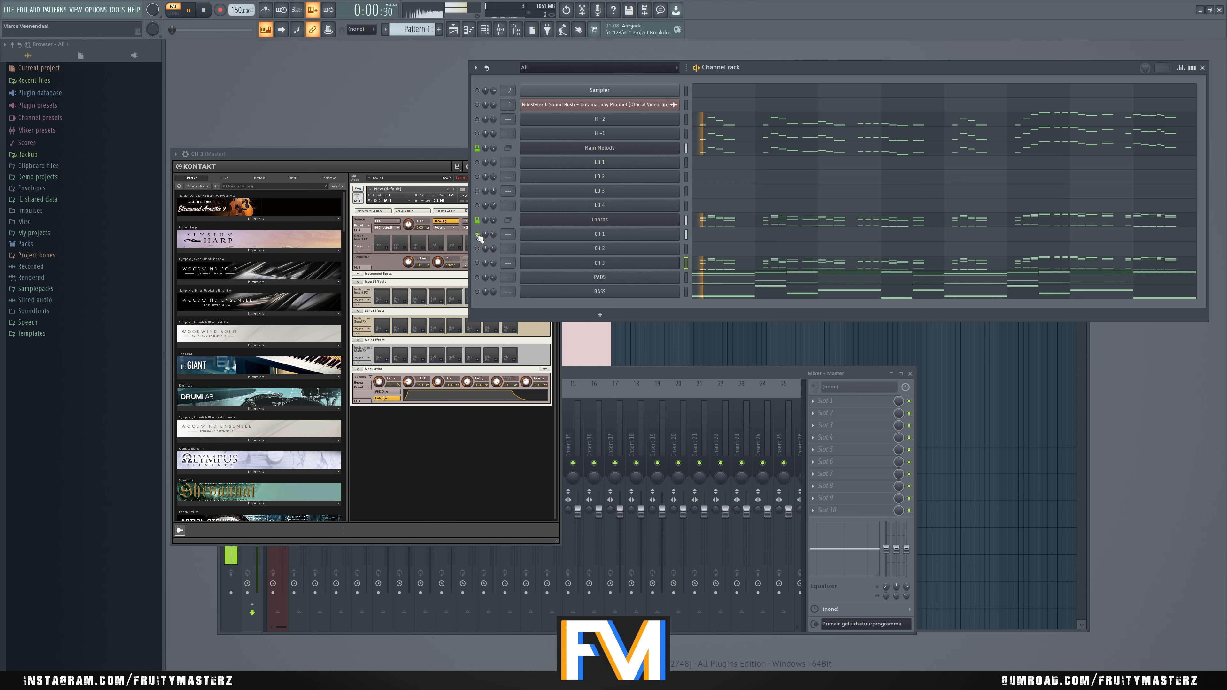
key(space)
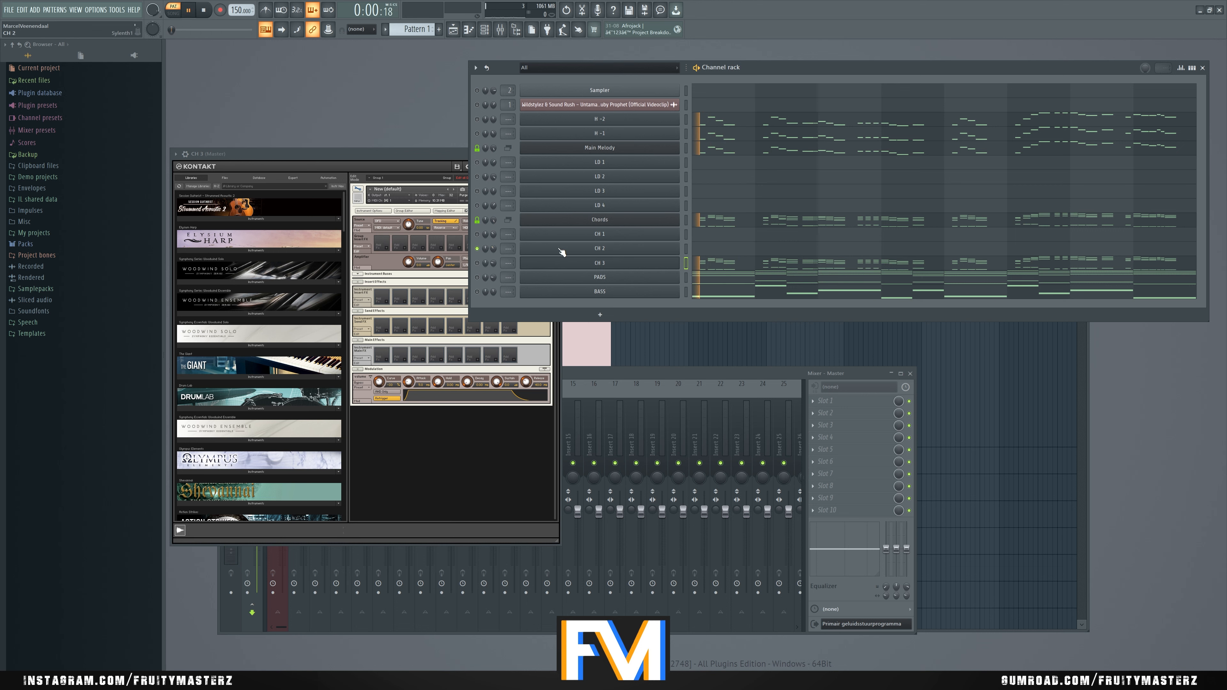
click(562, 252)
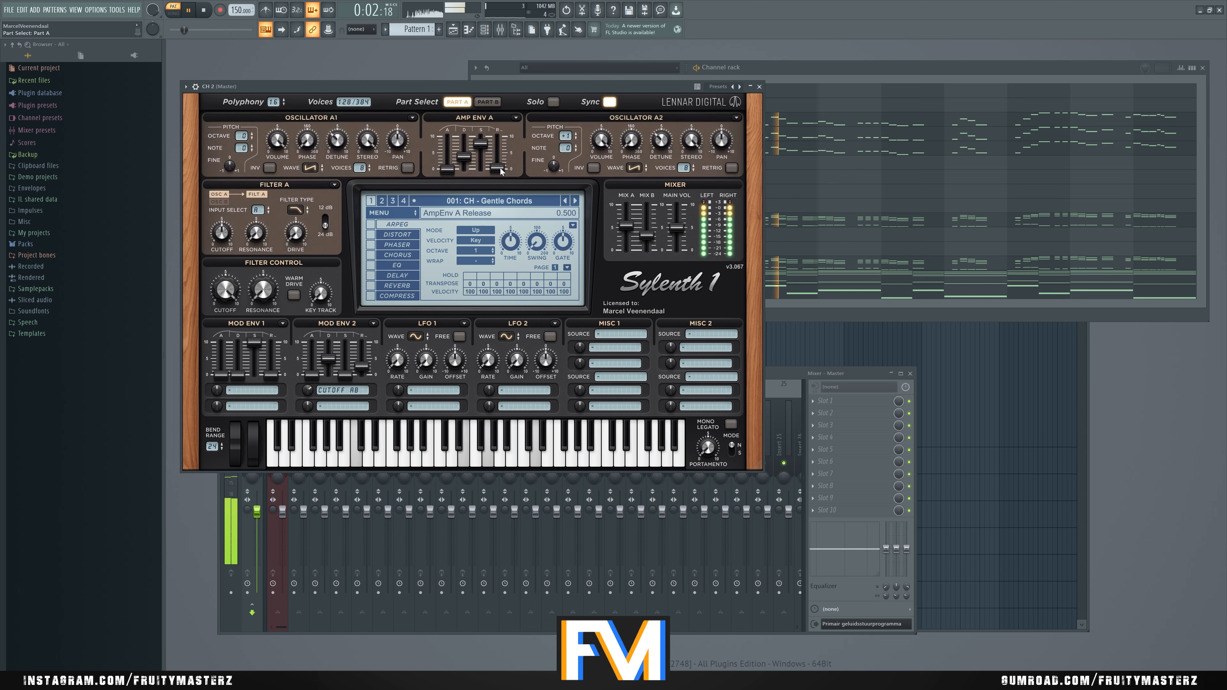
click(509, 74)
key(space)
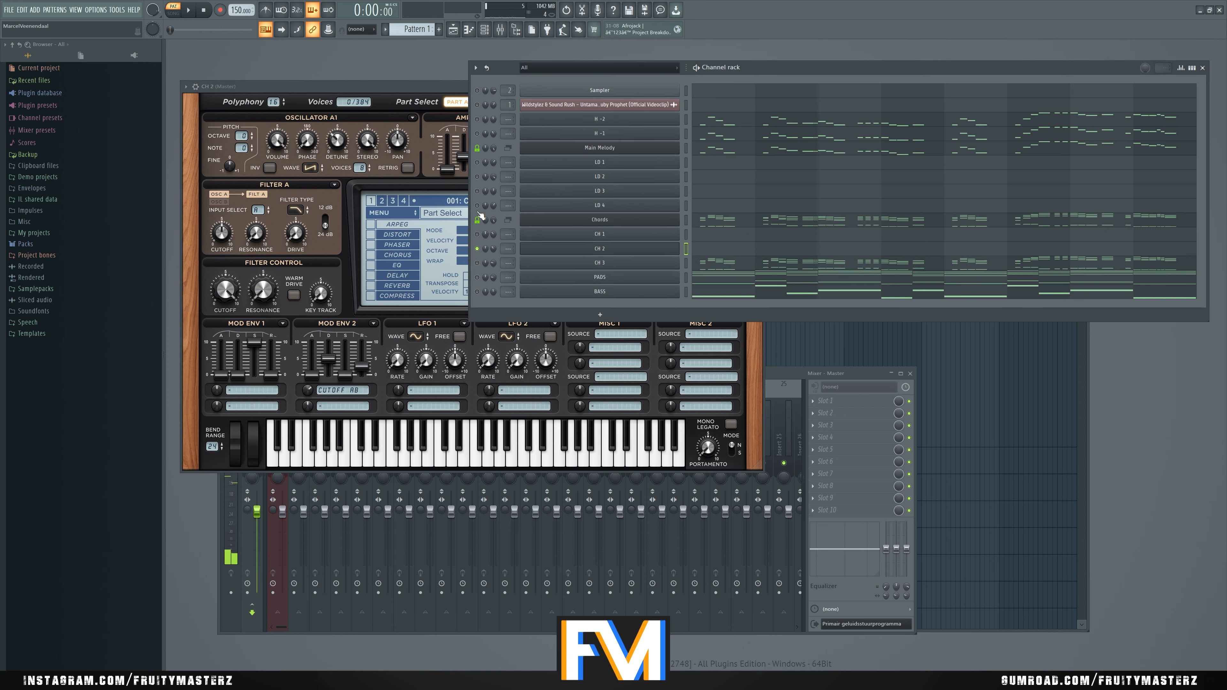
Step: Solo LD 4 and set the release of its Kontakt volume envelope to 40
right_click(478, 206)
key(space)
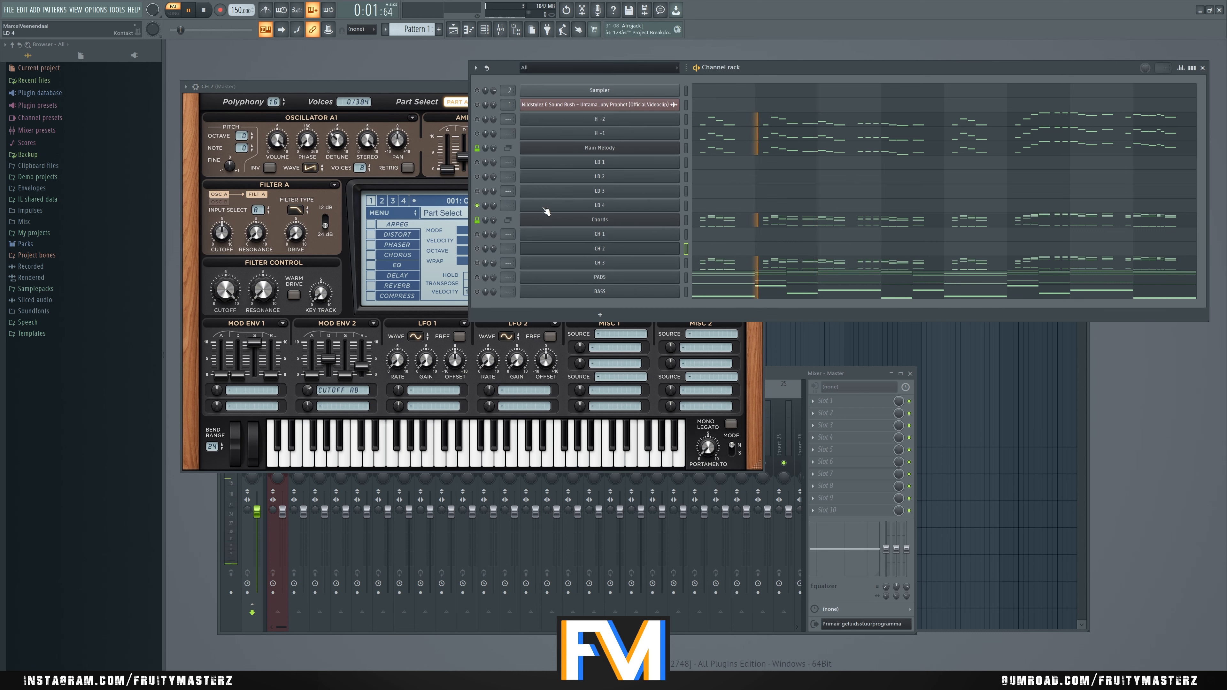
click(566, 207)
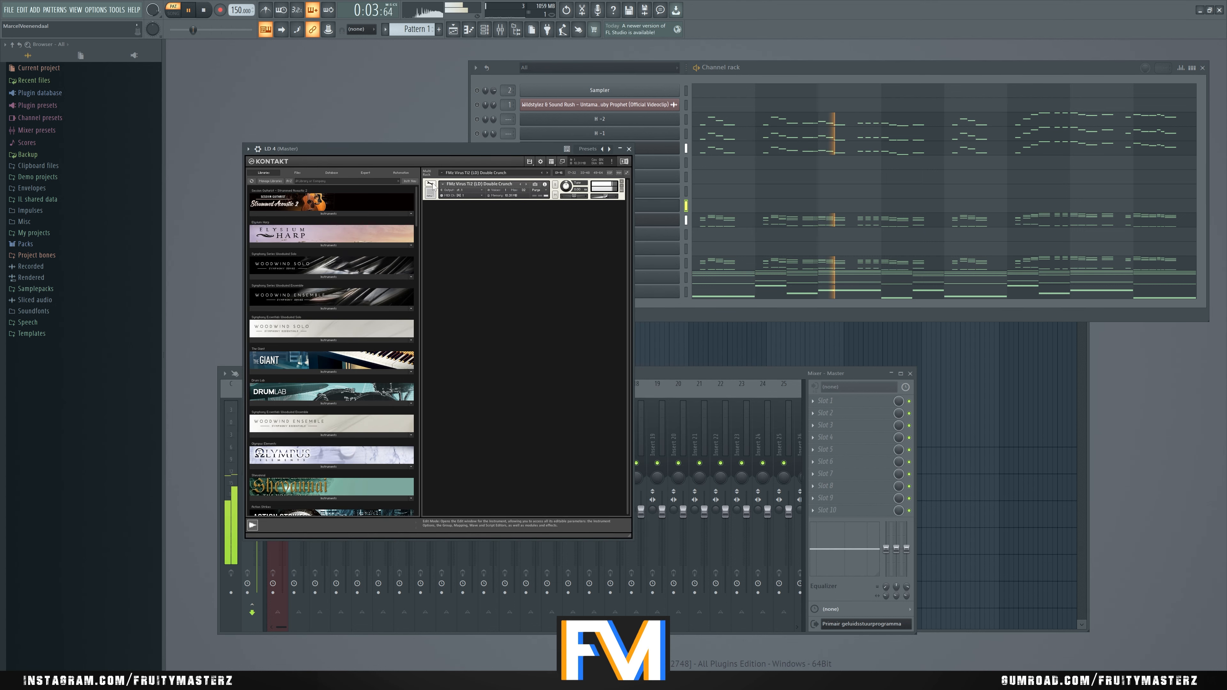
scroll(594, 459, down, 3)
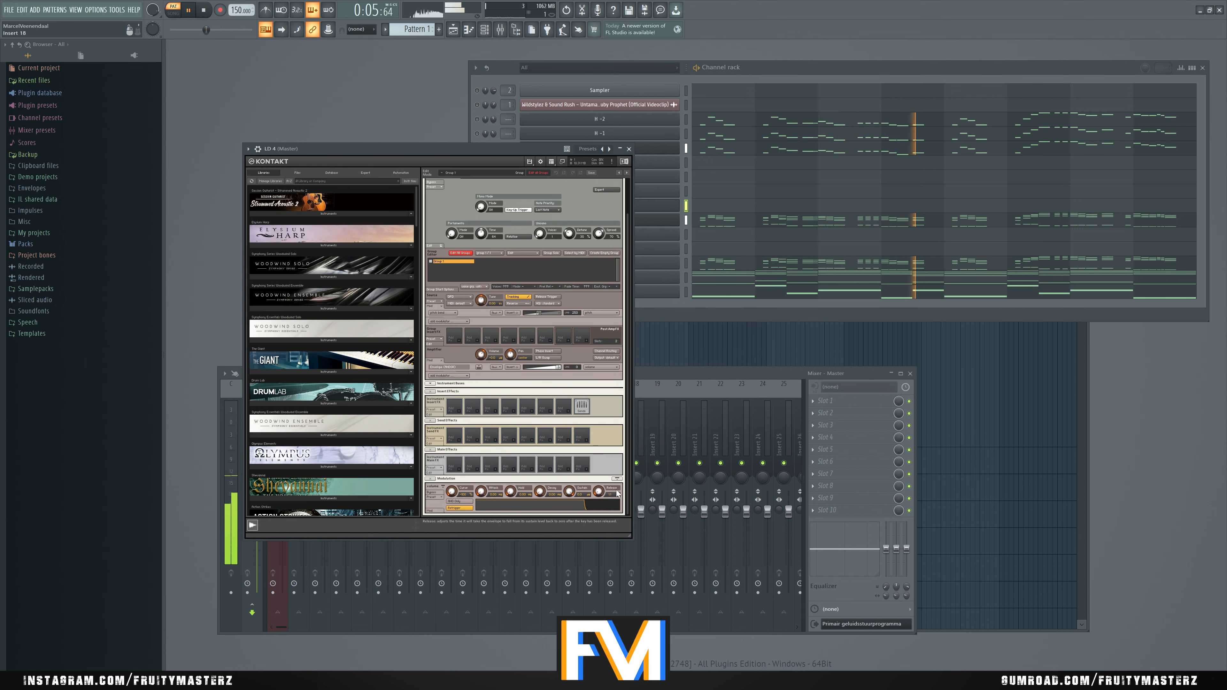
text(40)
key(Return)
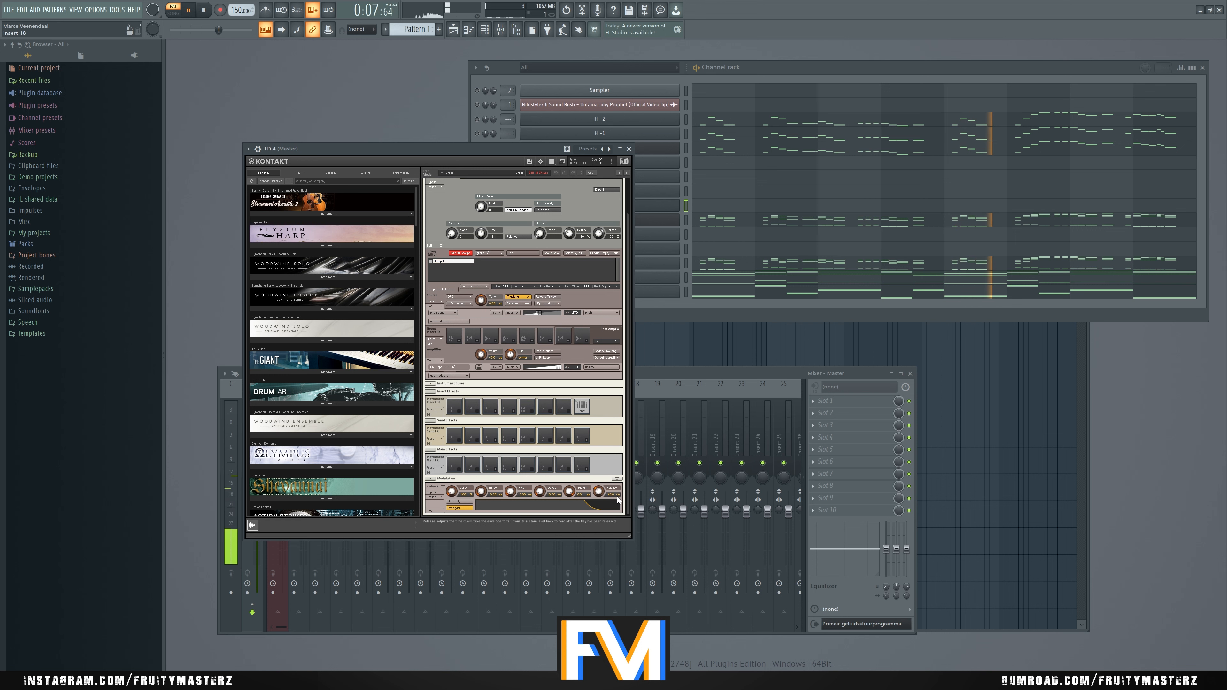
Step: Solo LD 3, set its Part B amp envelope release to about 1.84, and check the Part A envelope
key(F6)
right_click(477, 191)
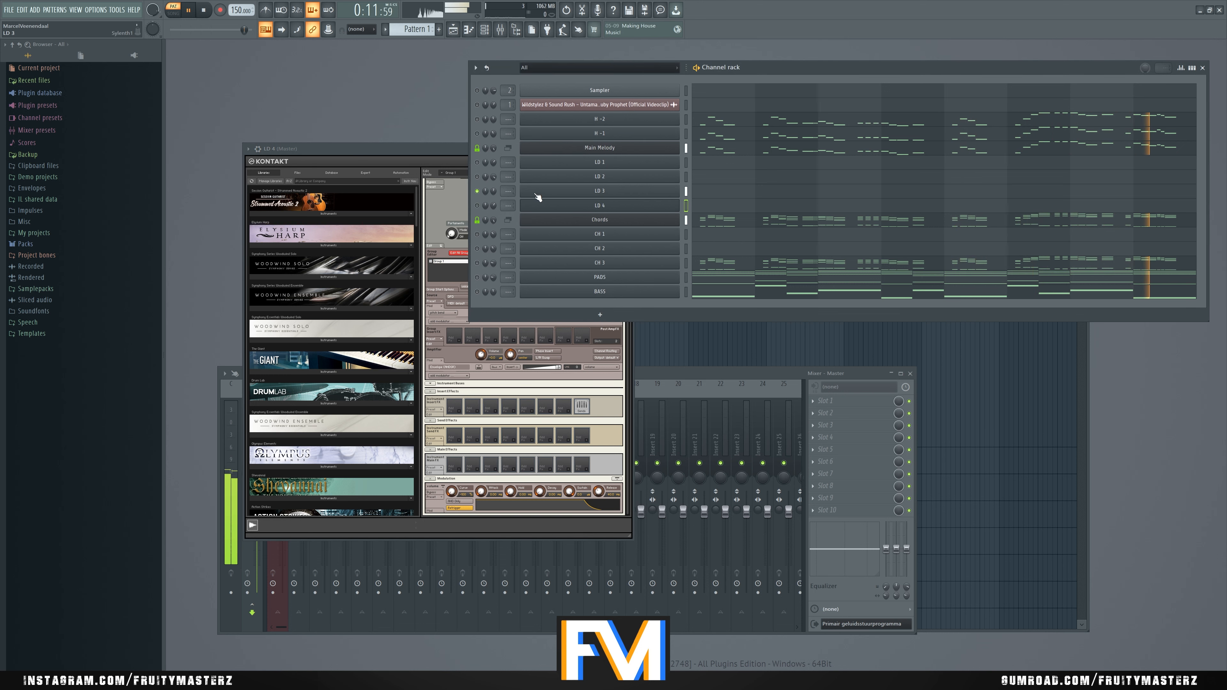
click(546, 191)
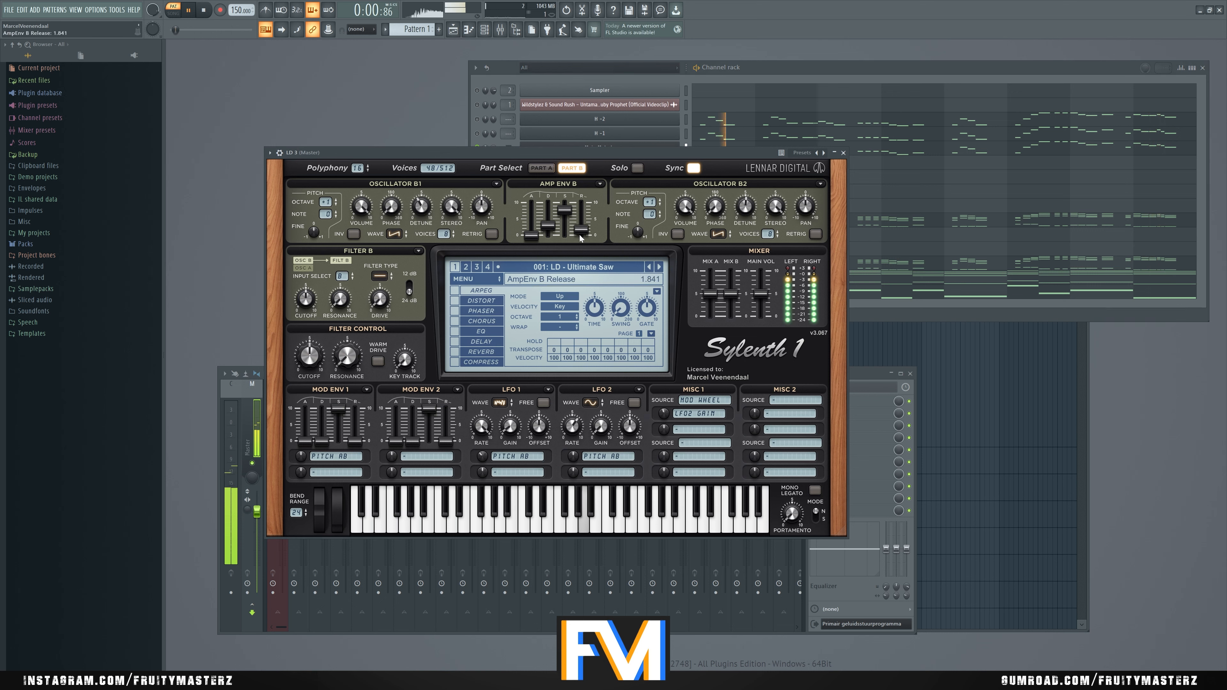
click(542, 167)
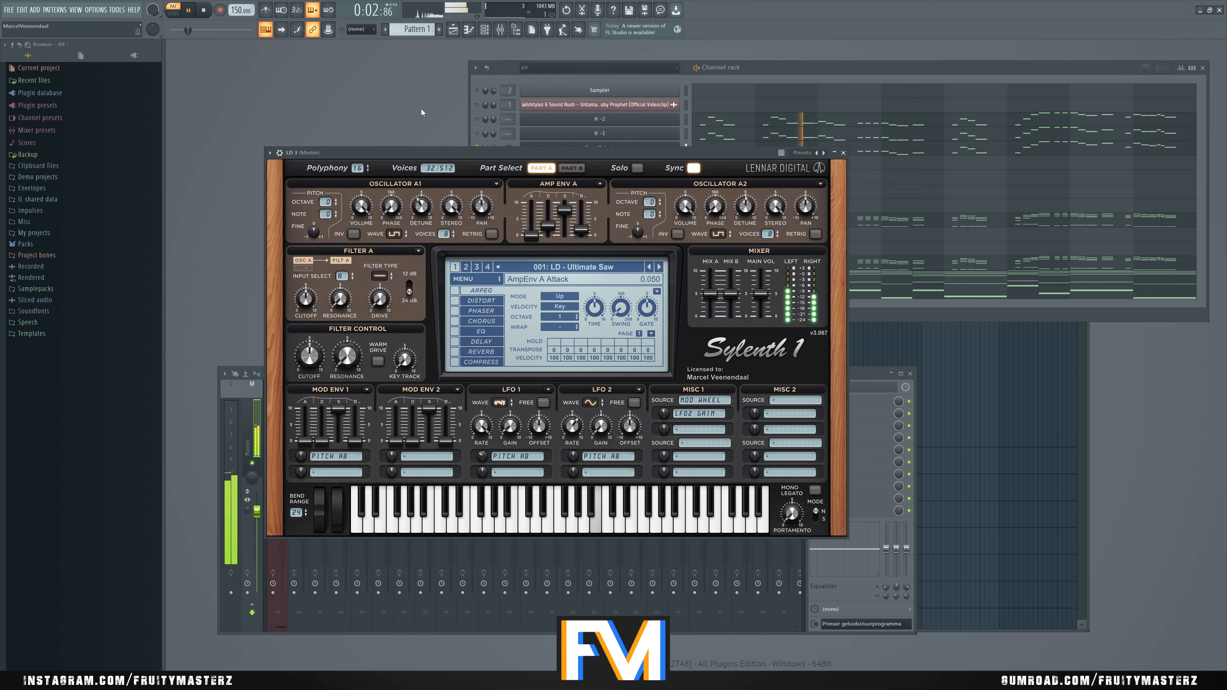
key(F6)
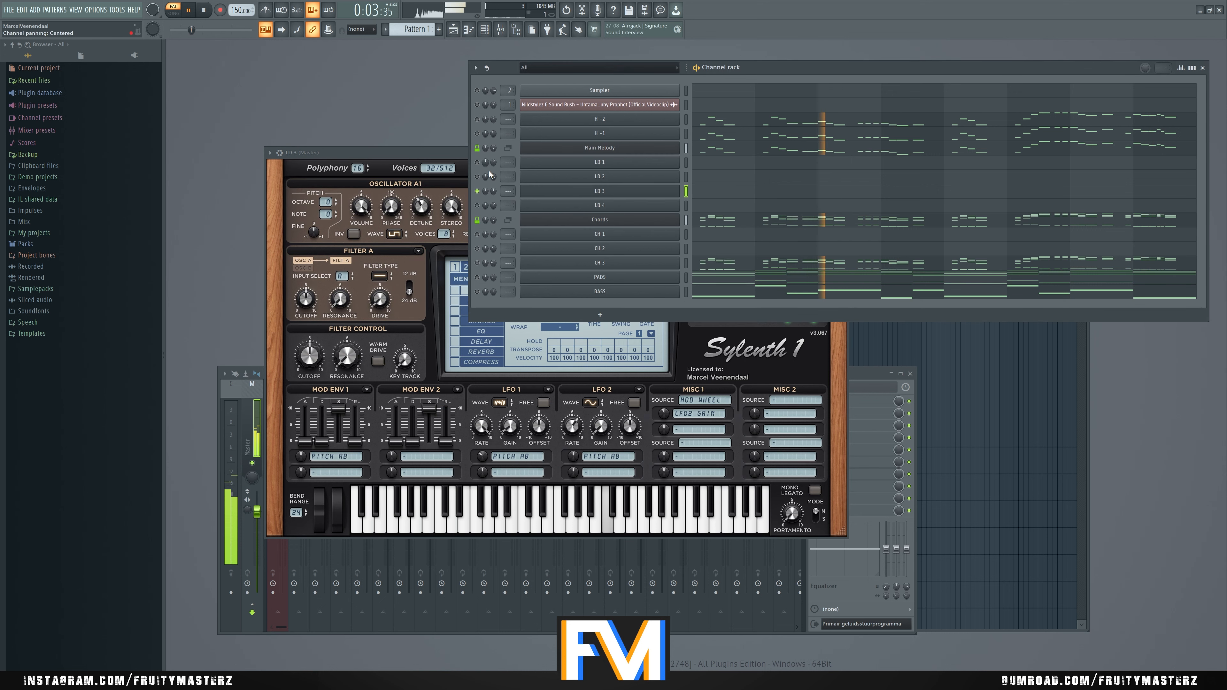
Step: Check the amp and modulation envelope releases in LD 2's Sylenth1 patch while it plays soloed
click(554, 180)
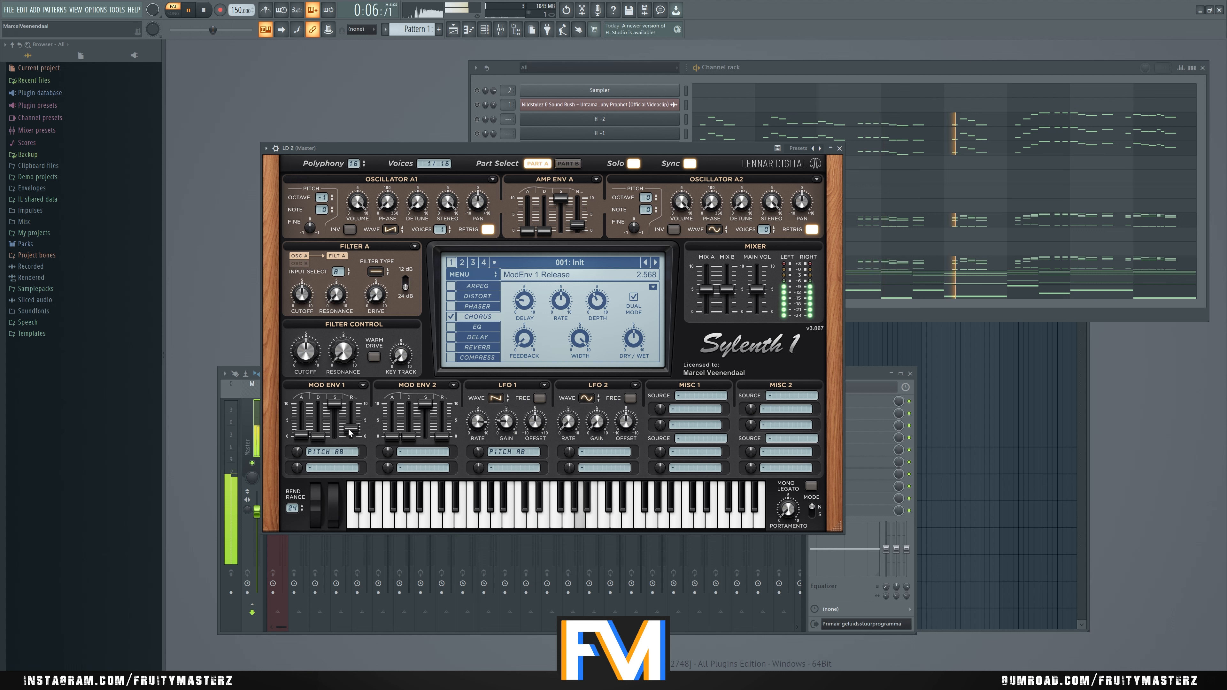
scroll(354, 403, up, 1)
key(F6)
key(space)
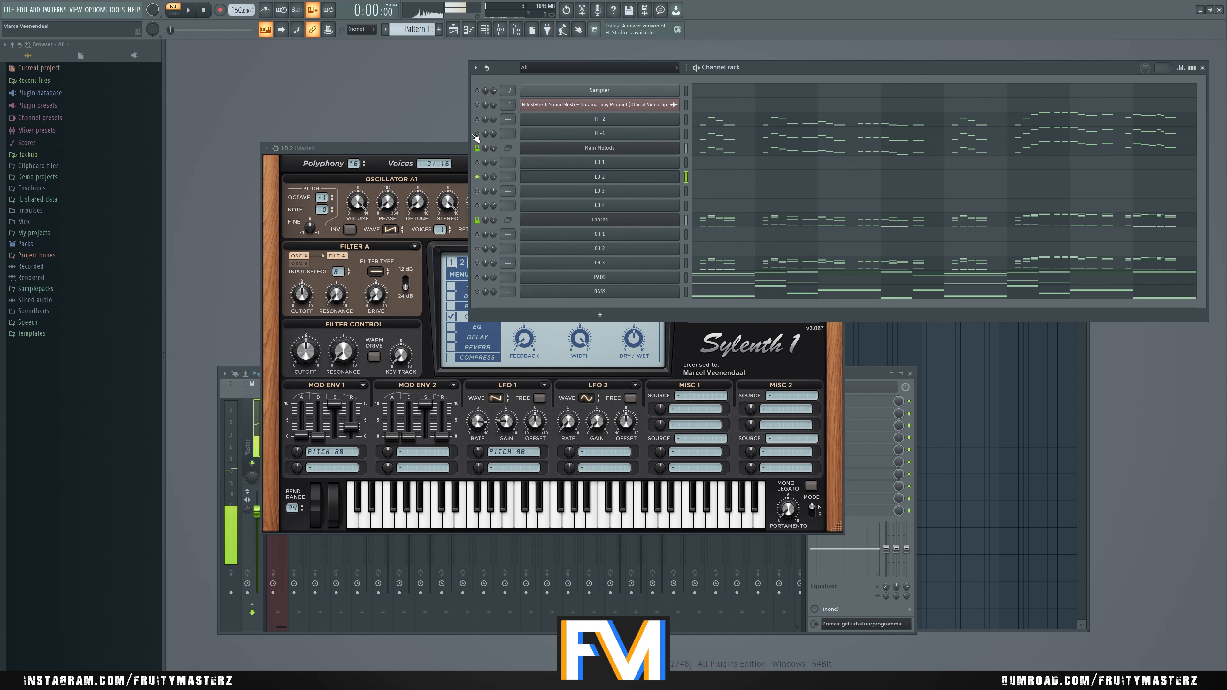
Step: Solo LD 1 to check its Kontakt volume envelope, and re-enable all channels
click(477, 162)
key(space)
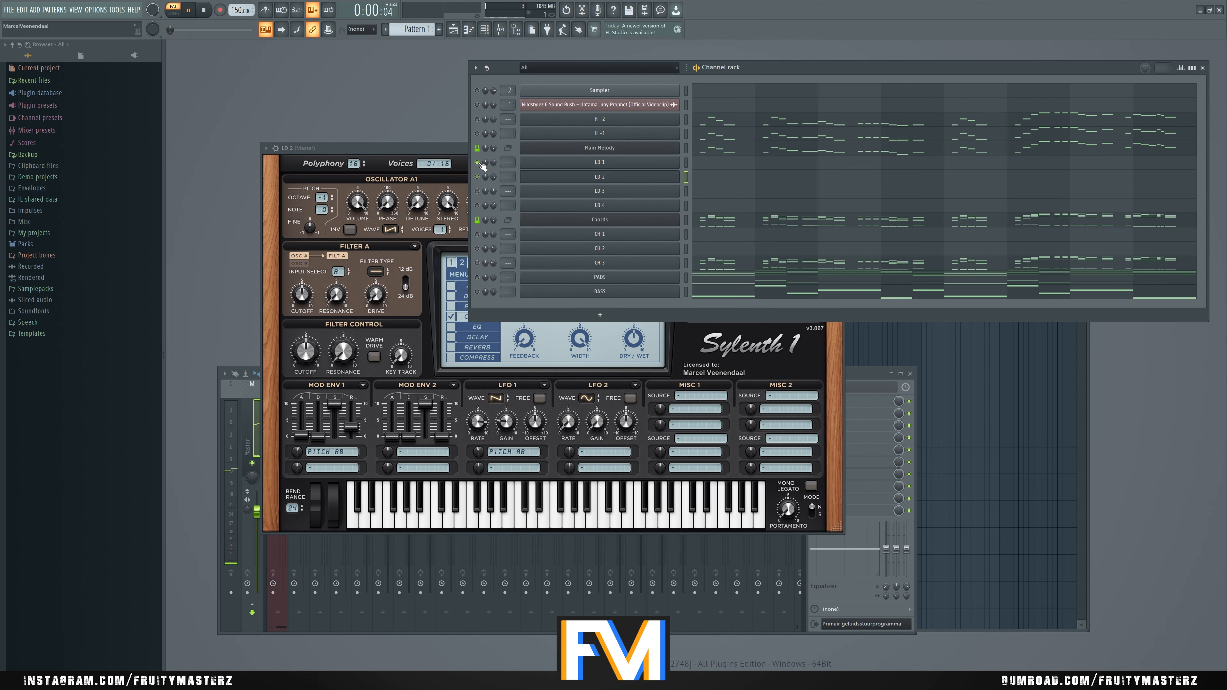
click(563, 162)
scroll(600, 443, down, 3)
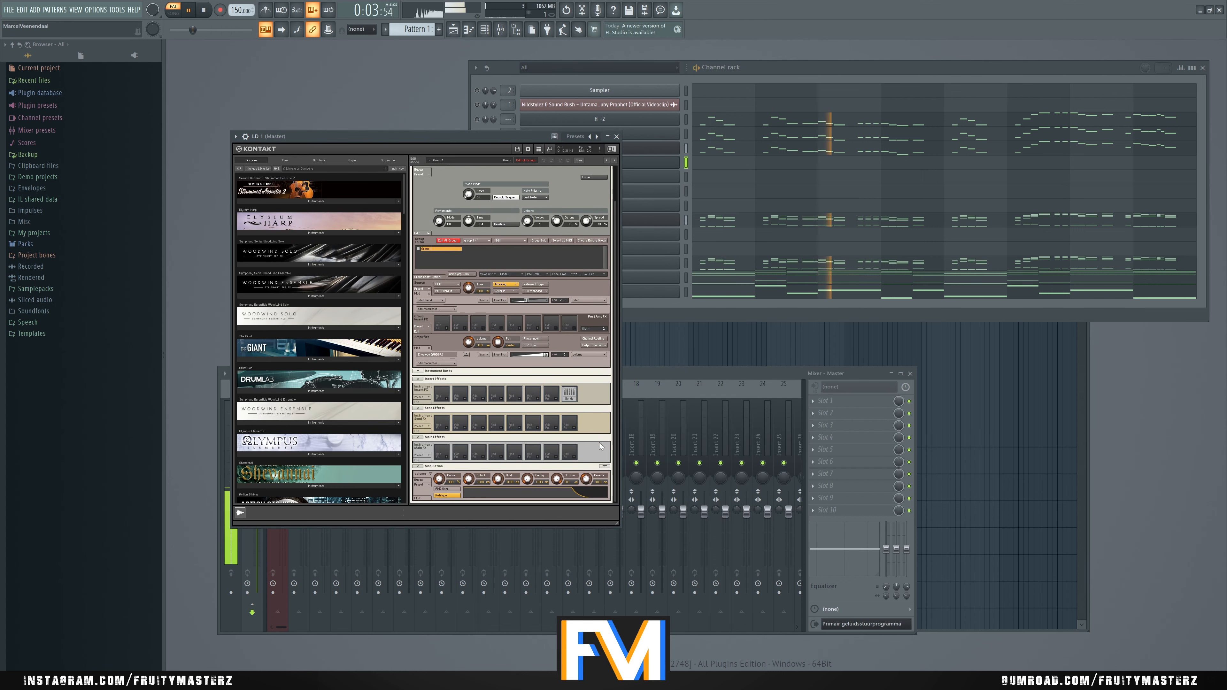
key(F6)
key(space)
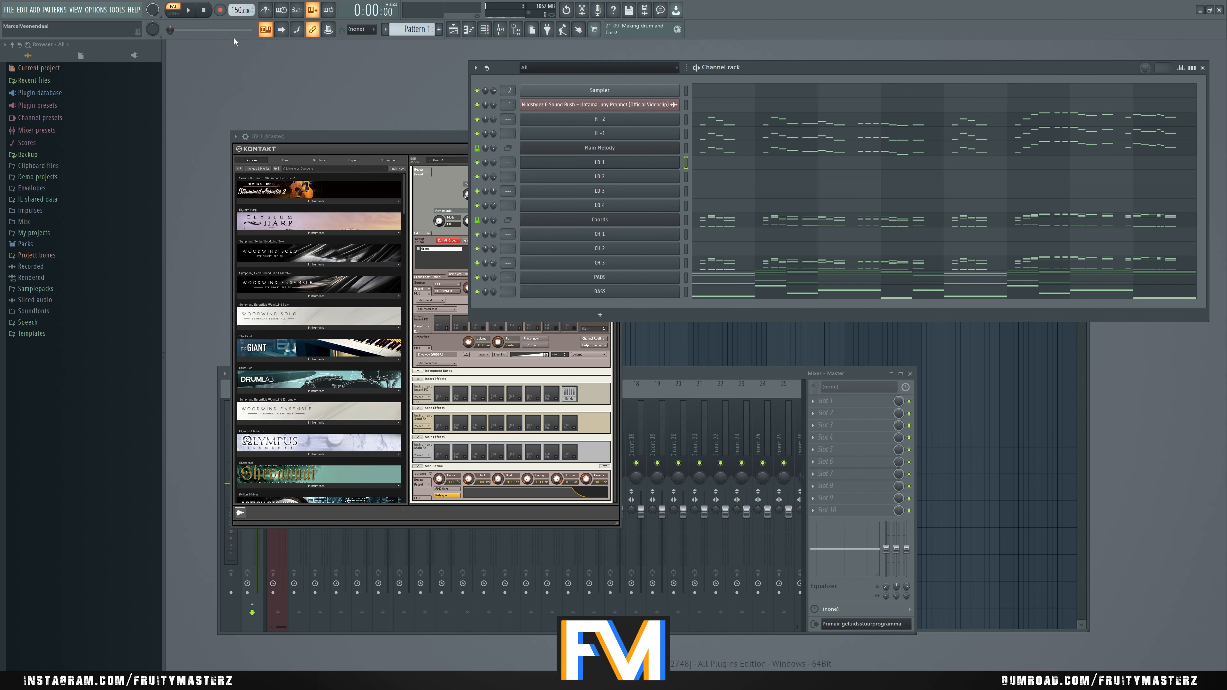
Step: Clear the open windows and route the H, LD, CH, PADS and BASS channels to consecutive mixer tracks 3 to 13
key(F12)
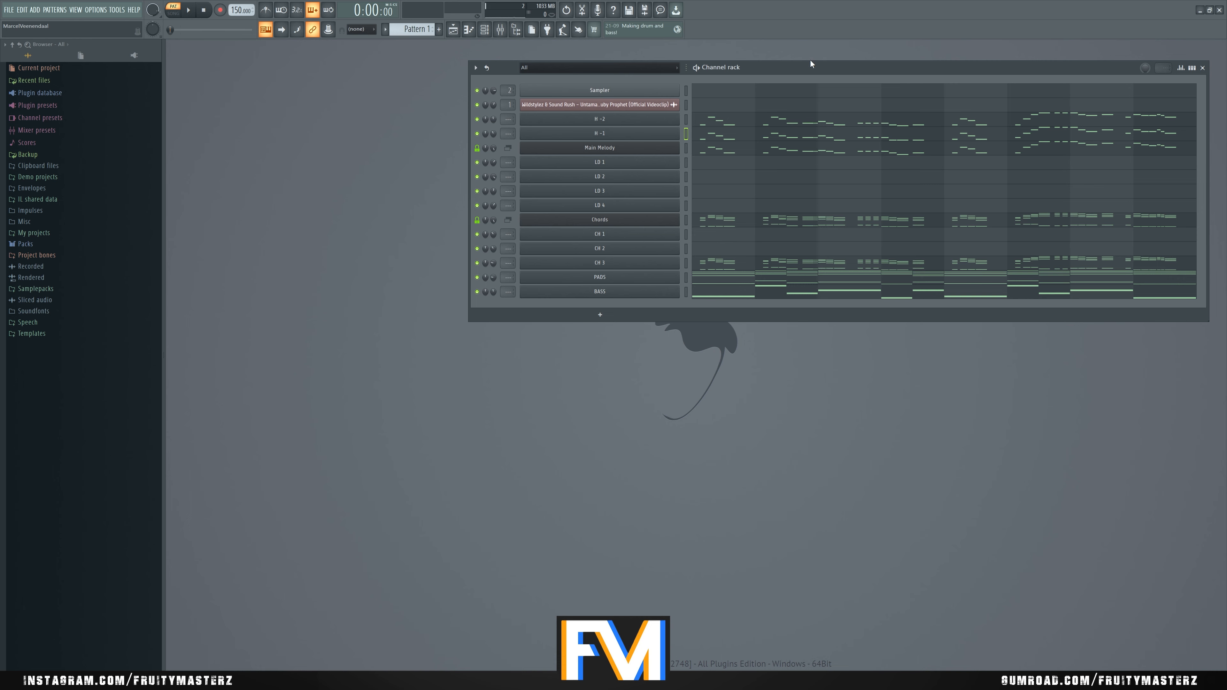
drag(810, 60, 644, 113)
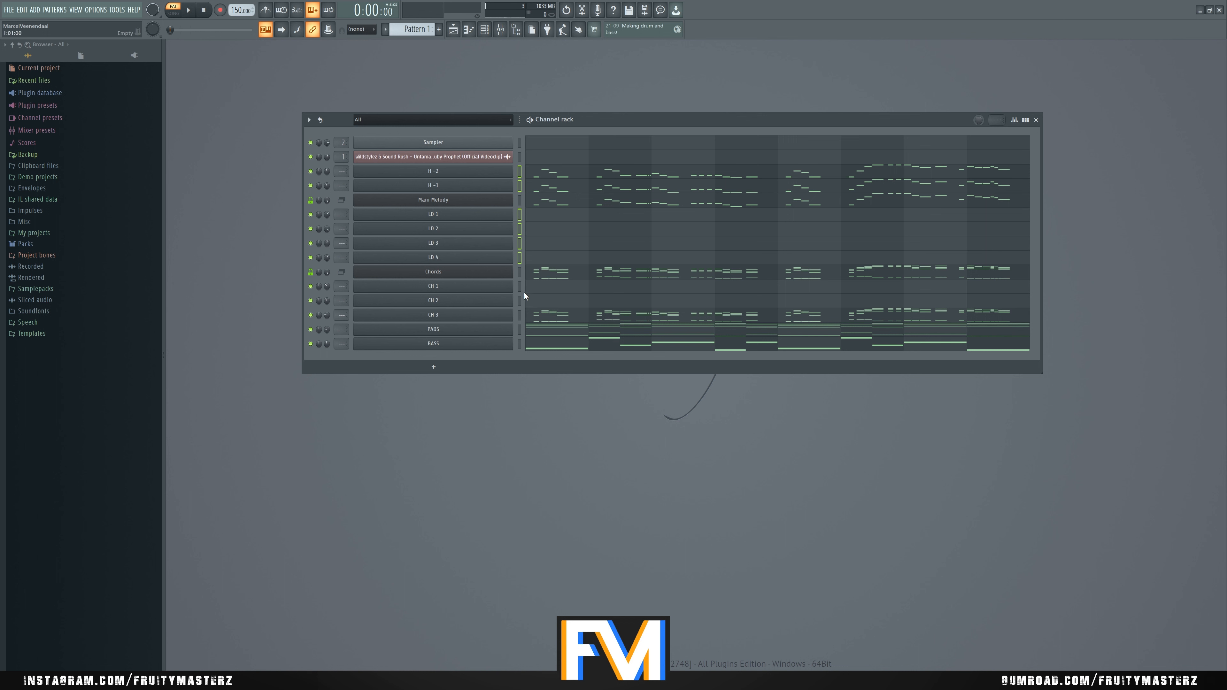
drag(518, 290, 518, 344)
key(ctrl+l)
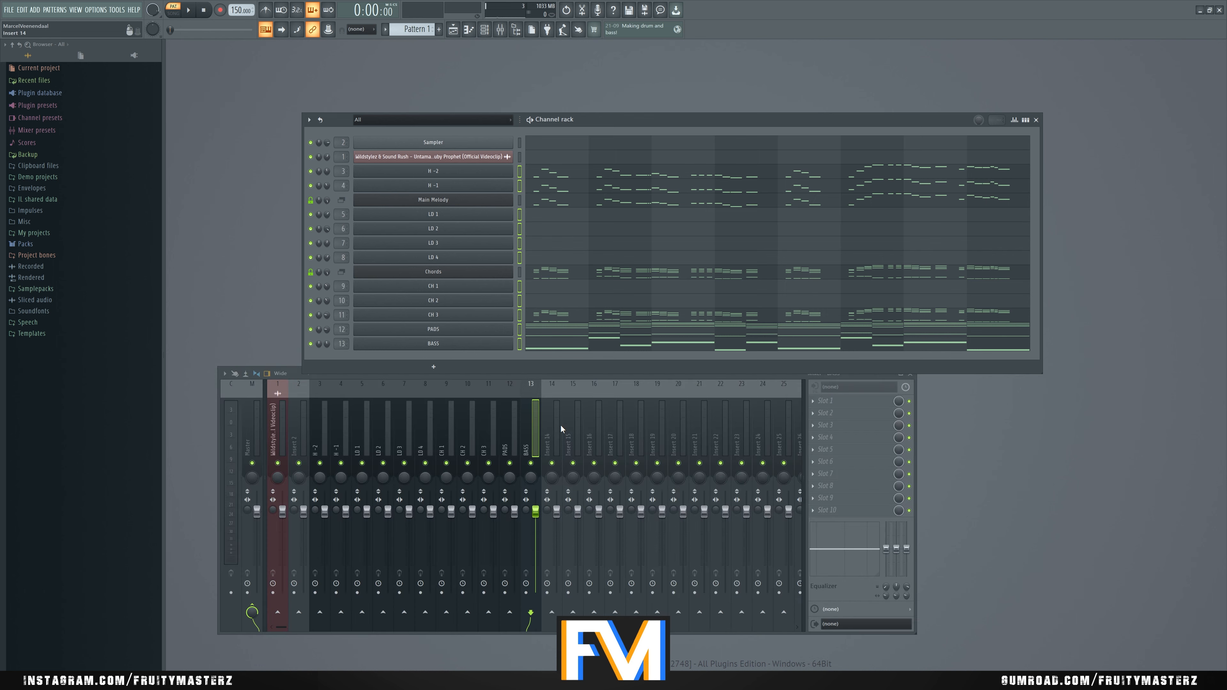
Step: Play Pattern 1 briefly to check the signal on the newly assigned mixer tracks
click(498, 427)
click(510, 433)
click(523, 439)
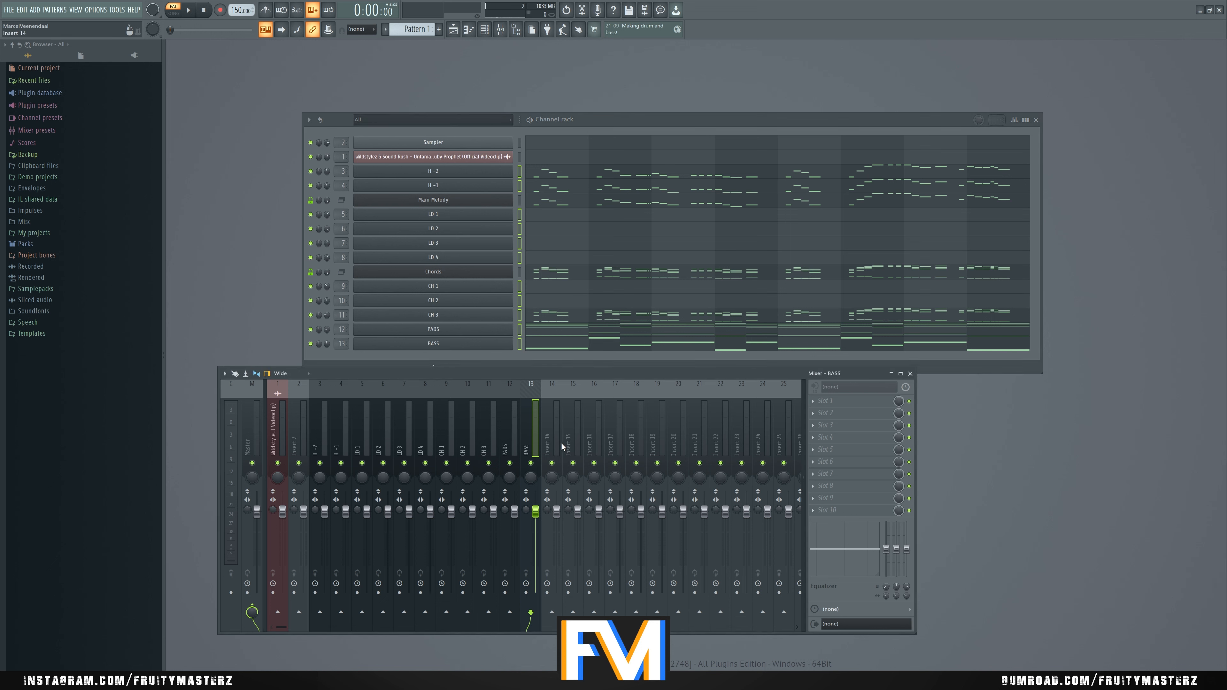
key(space)
key(space)
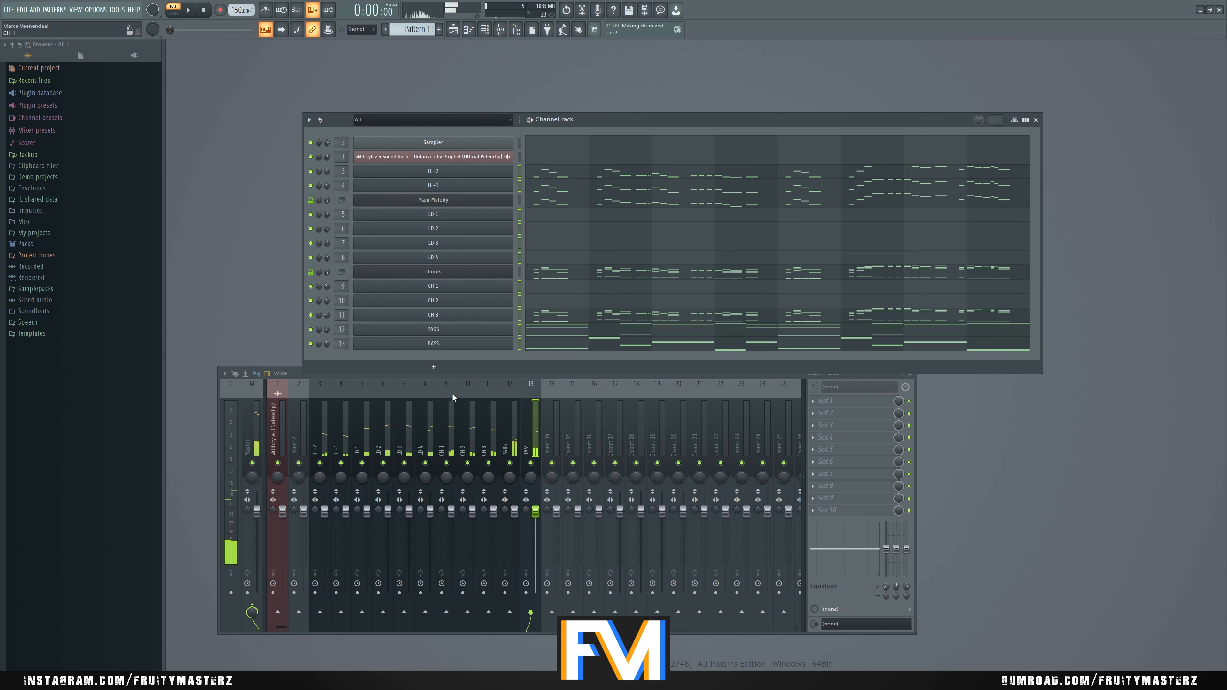
Step: Name mixer insert 14 Main Melody, colour it green and move it directly after LD 4 as track 9
click(545, 423)
right_click(561, 380)
click(603, 394)
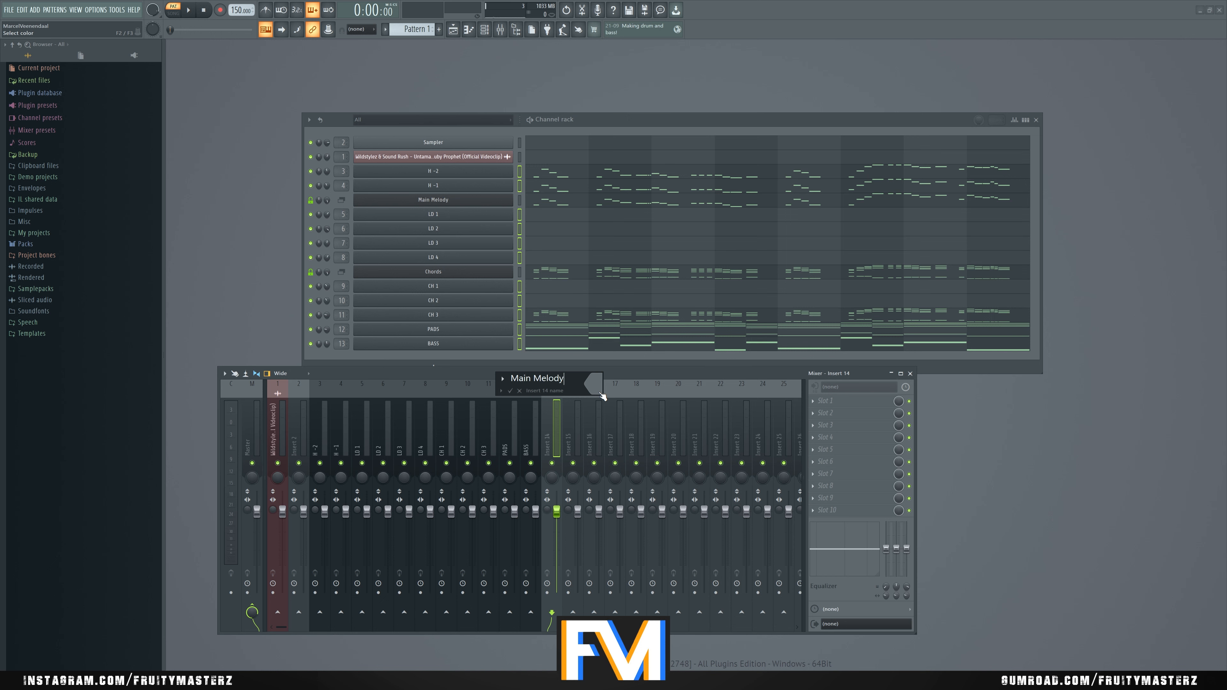
click(598, 391)
key(Return)
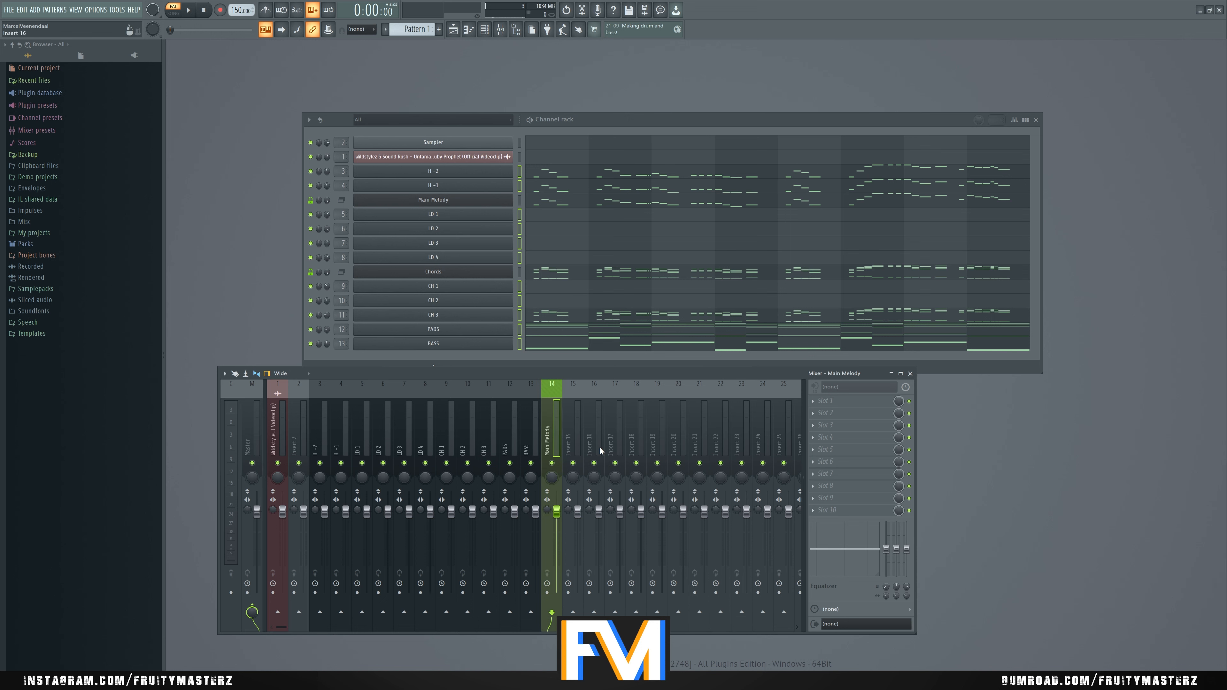
drag(552, 426, 447, 426)
Step: Name mixer insert 15 Chords, colour it green and move it directly after CH 3 as track 13
click(583, 433)
right_click(574, 426)
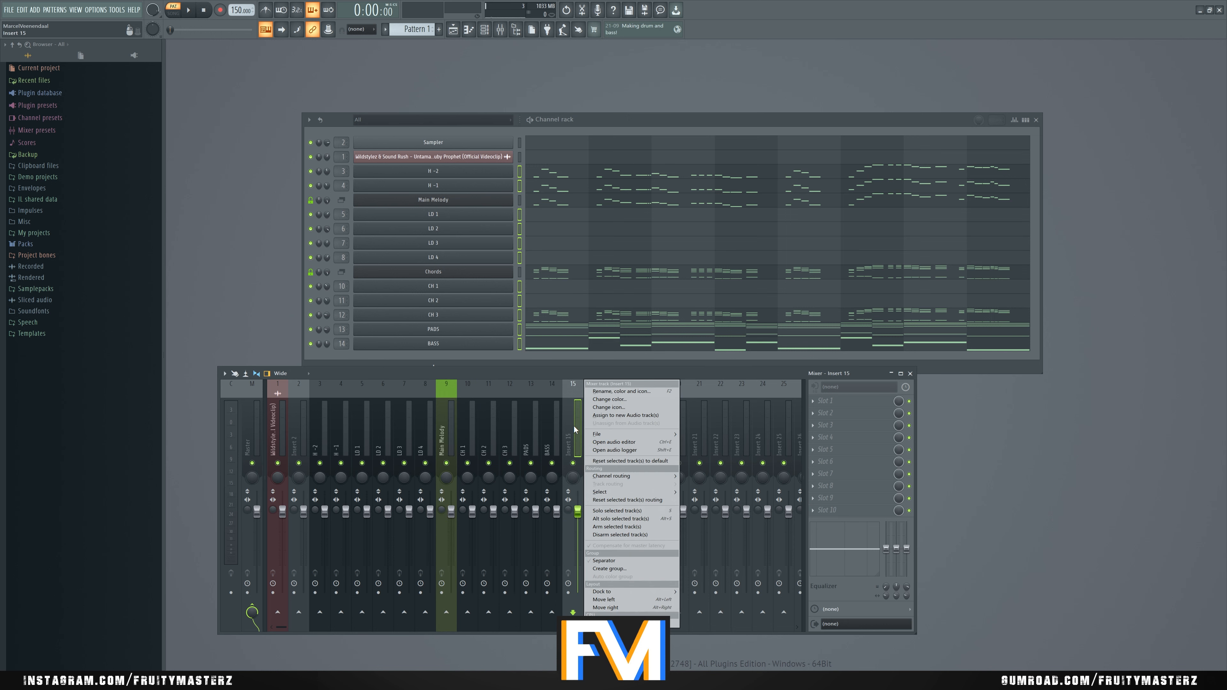
click(617, 394)
text(Chords)
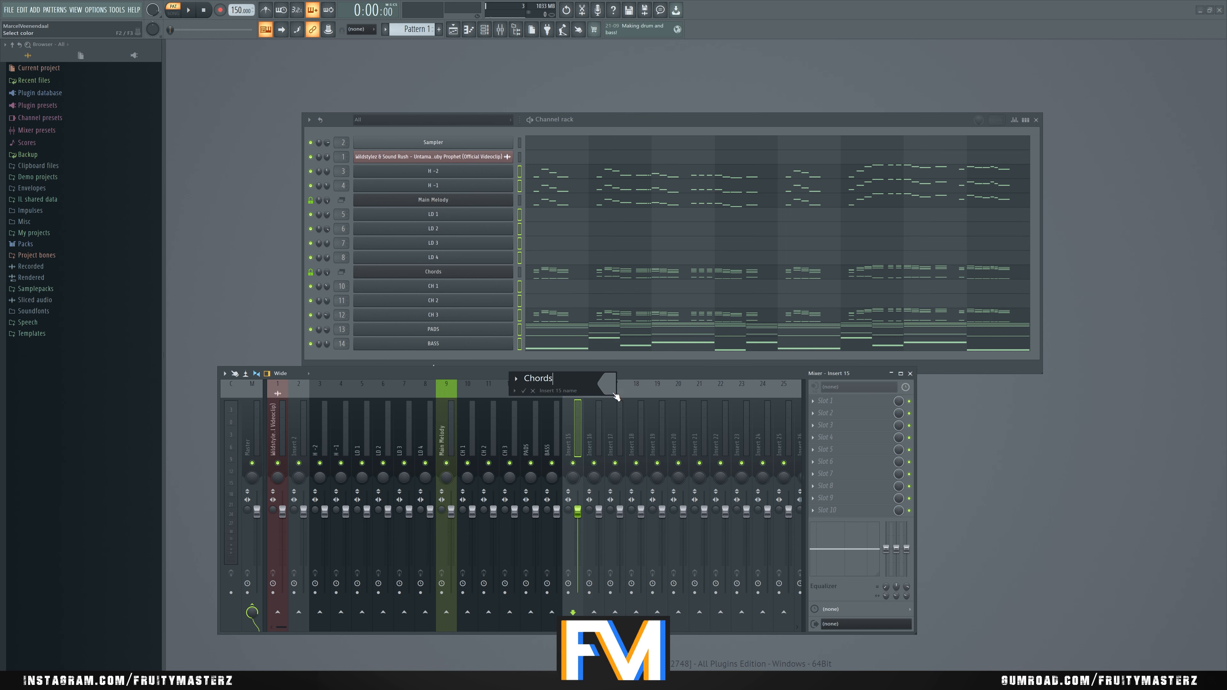
click(613, 394)
double_click(717, 466)
click(611, 393)
double_click(721, 466)
key(Return)
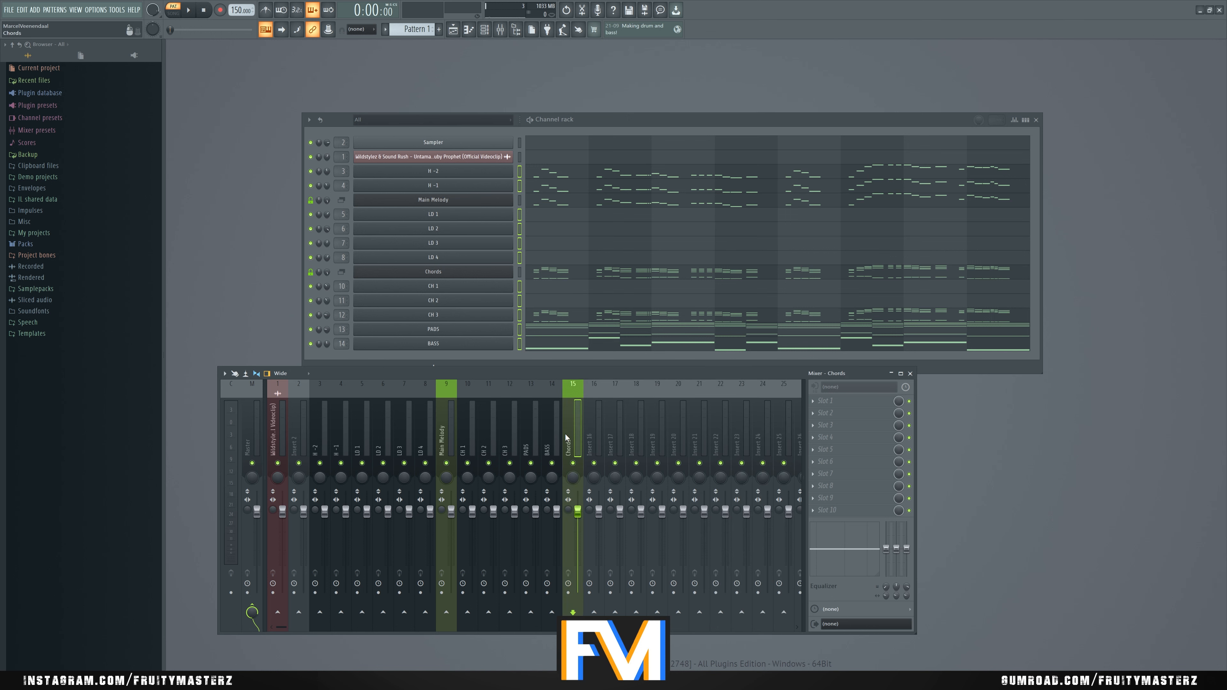
drag(567, 434, 531, 434)
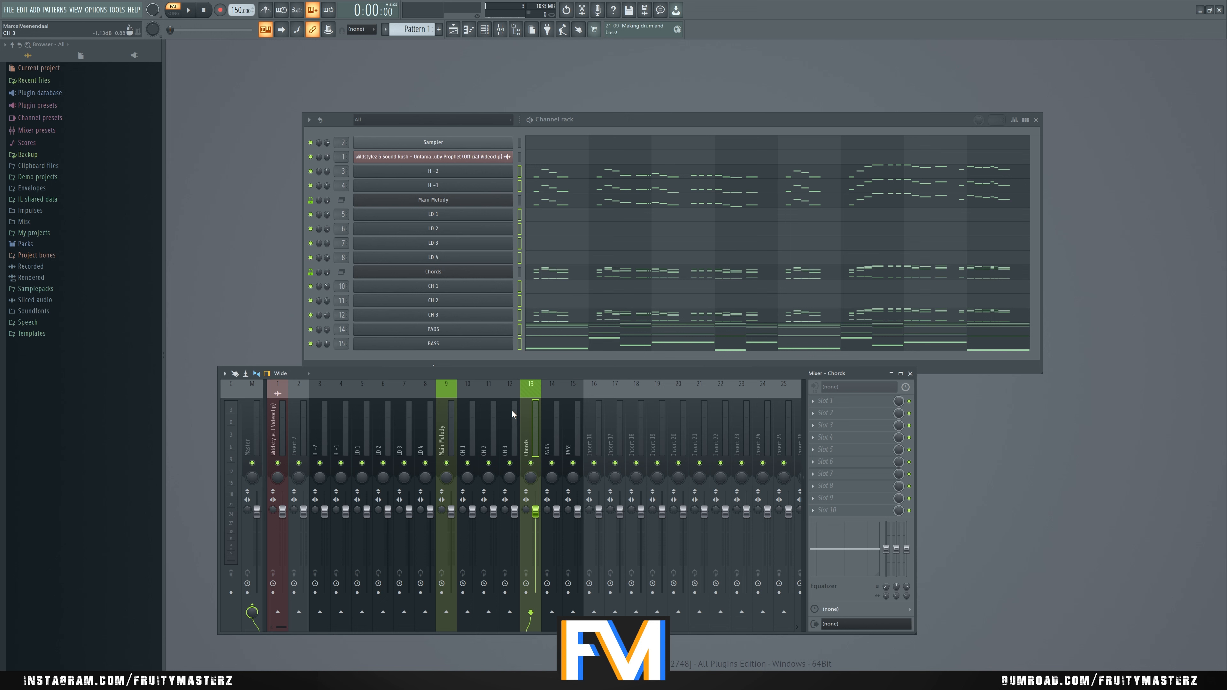
Step: Name mixer insert 16 MELODY, colour it orange and move it next to Chords as track 14
right_click(603, 383)
click(637, 399)
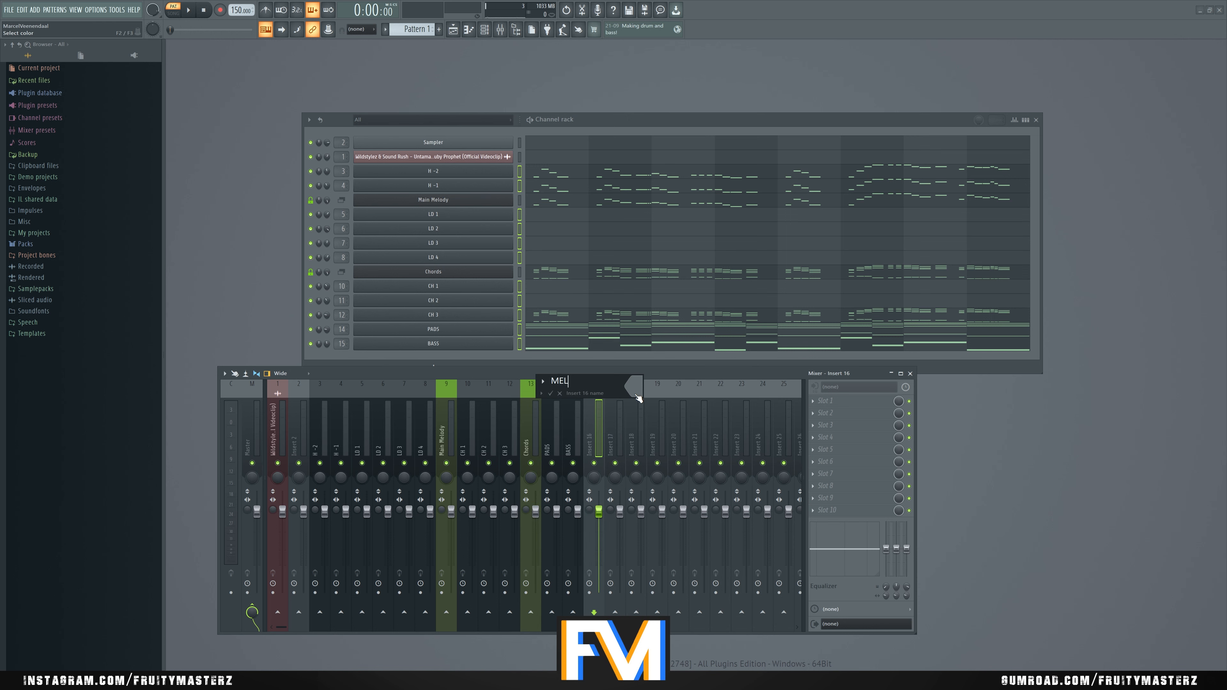
click(635, 395)
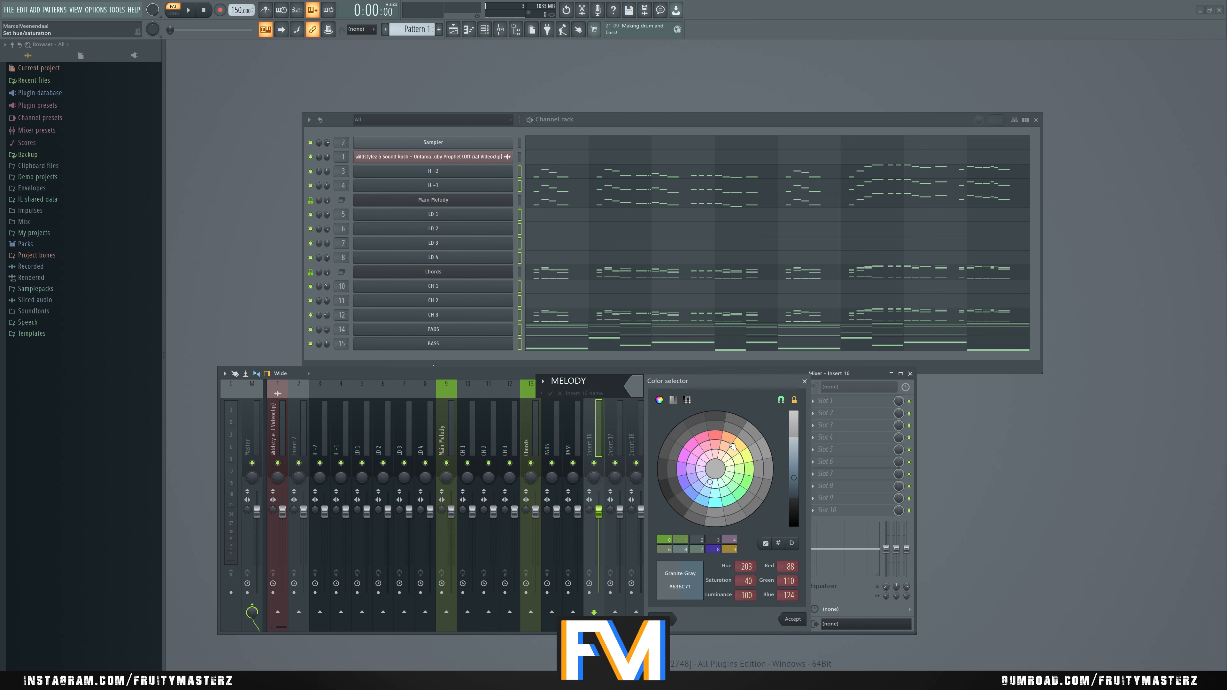
double_click(731, 447)
drag(602, 427, 555, 430)
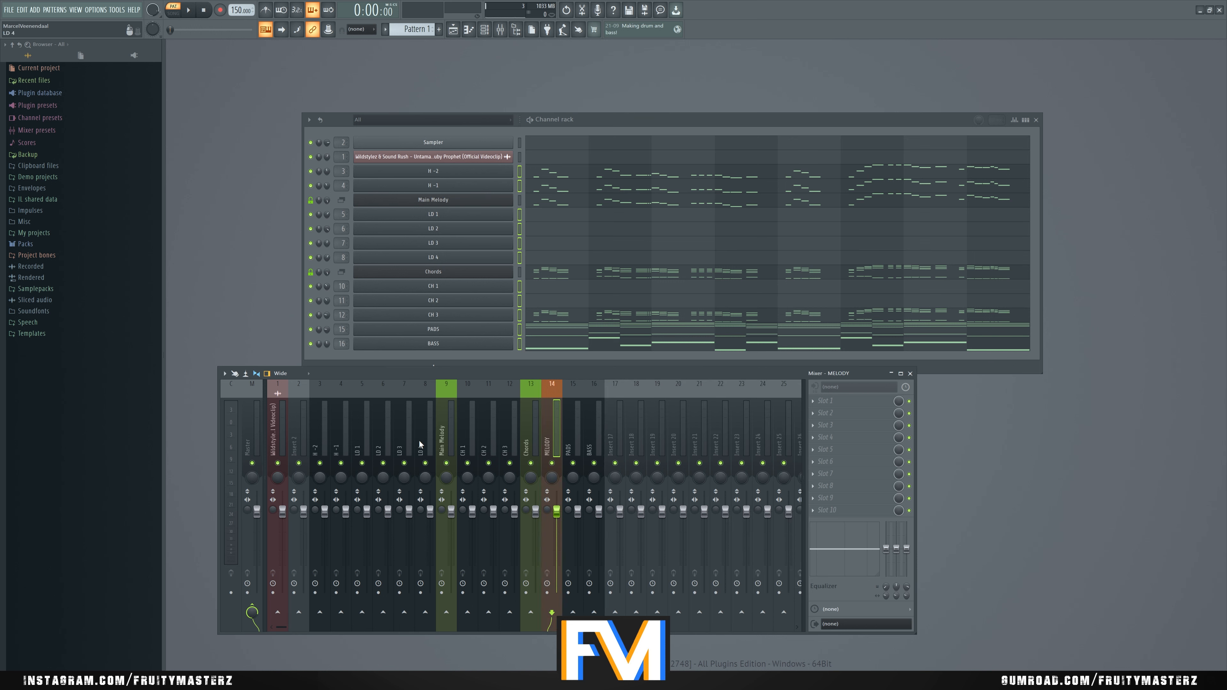
Step: Route LD 1 to LD 4 only to the Main Melody track and CH 1 to CH 3 only to the Chords track
click(360, 435)
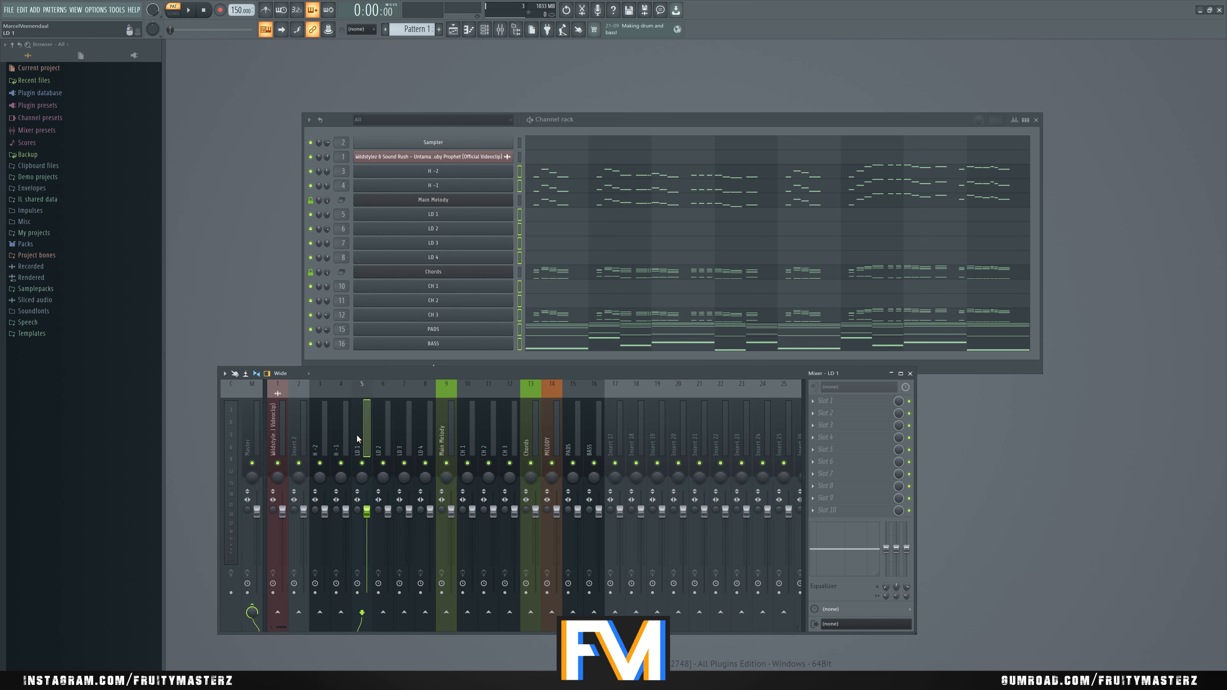
click(340, 437)
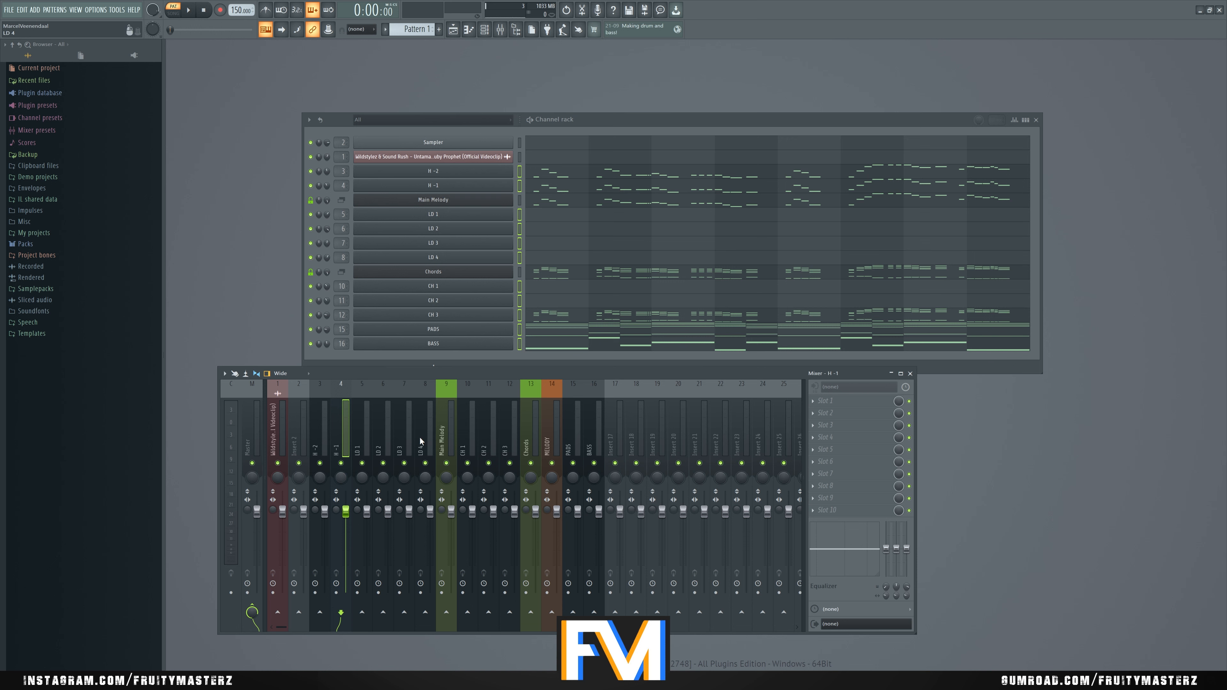
drag(419, 436, 360, 436)
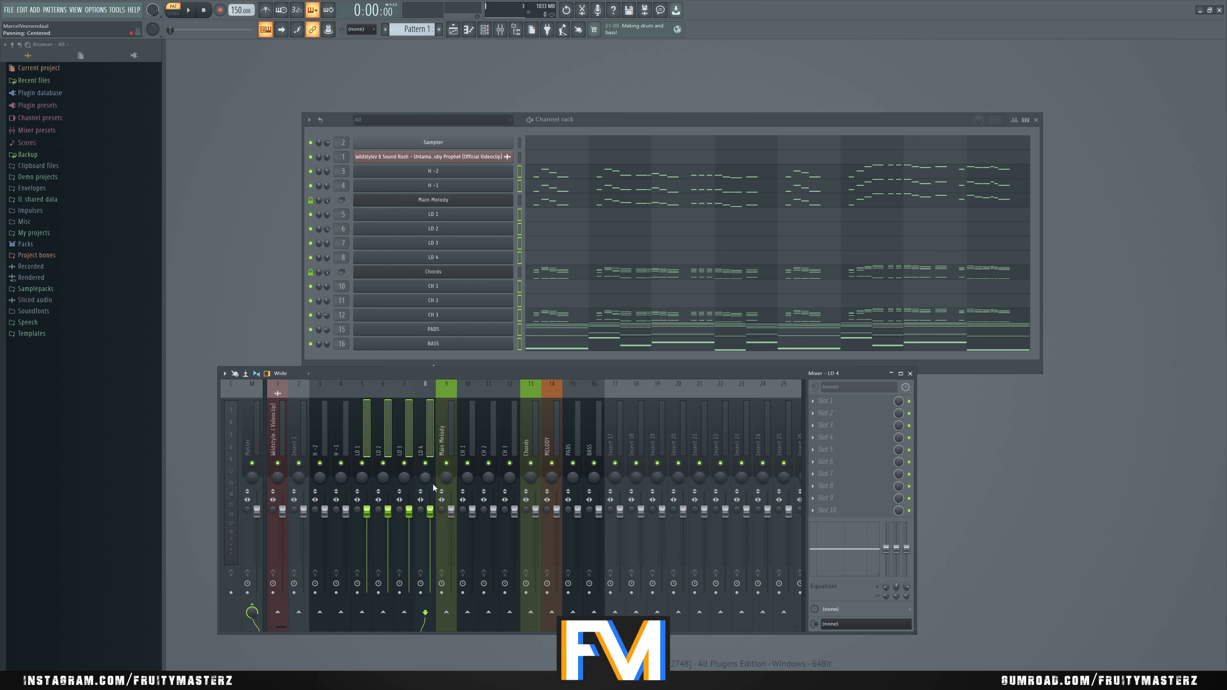
key(ctrl+s)
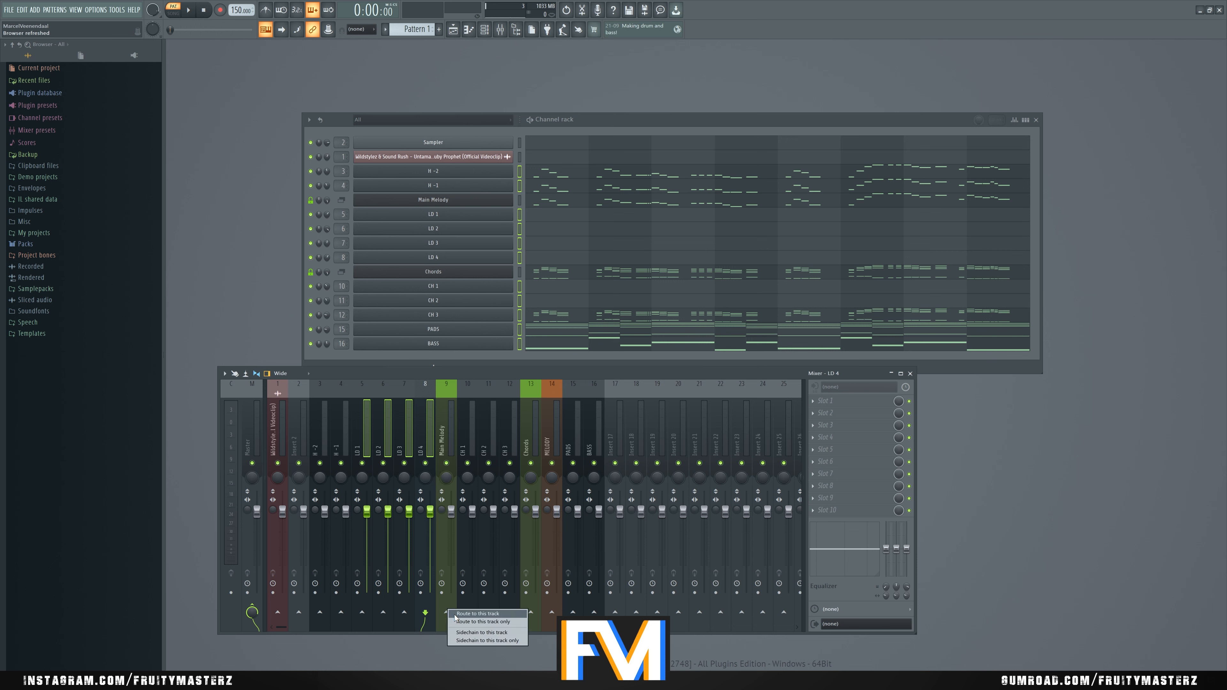
drag(472, 439, 505, 450)
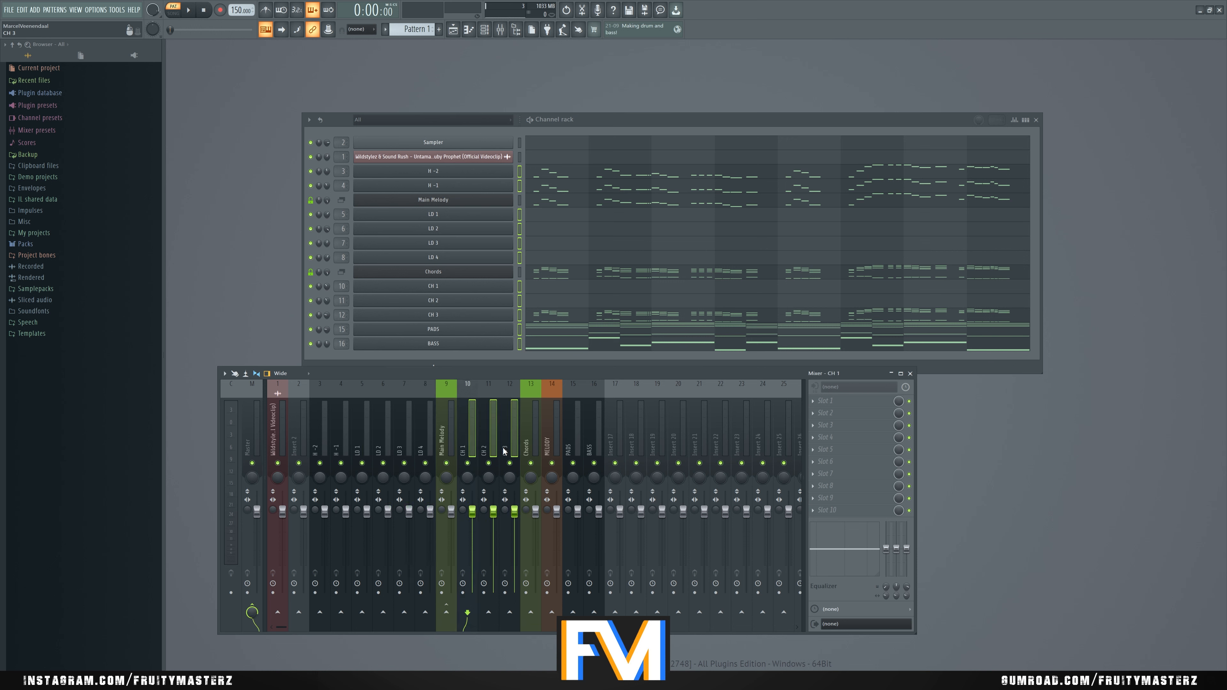
click(530, 611)
Step: Route the Main Melody and Chords mixer tracks only to the MELODY track
click(449, 440)
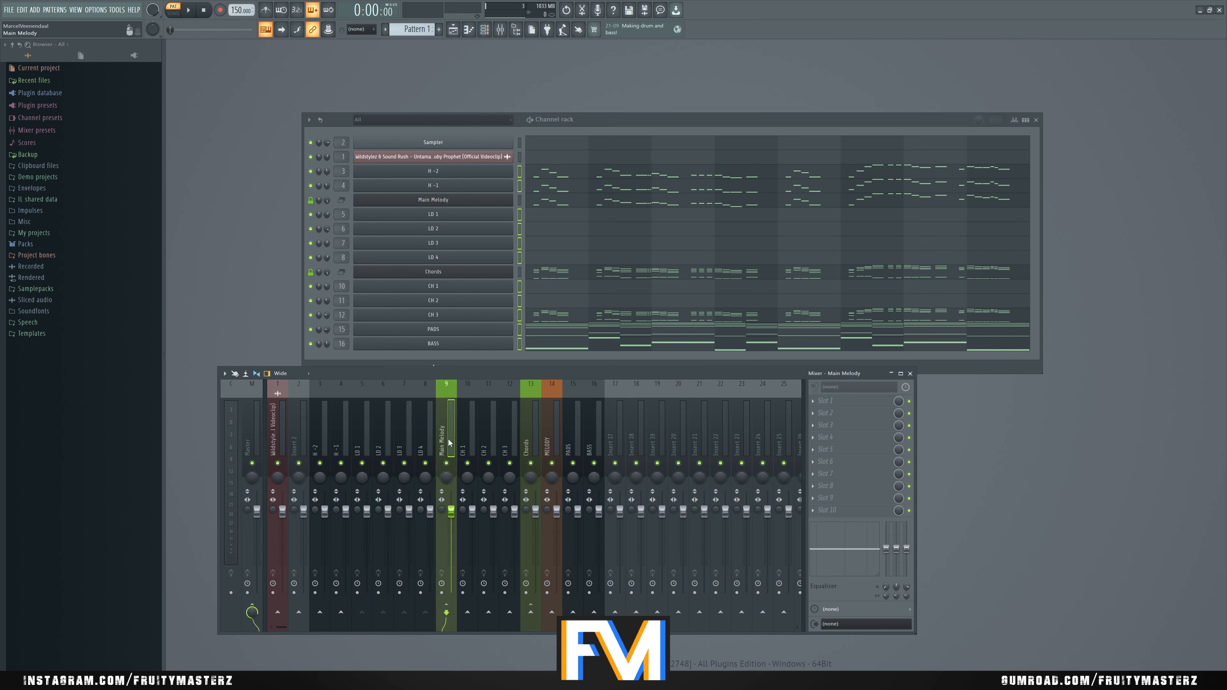
click(524, 429)
click(565, 626)
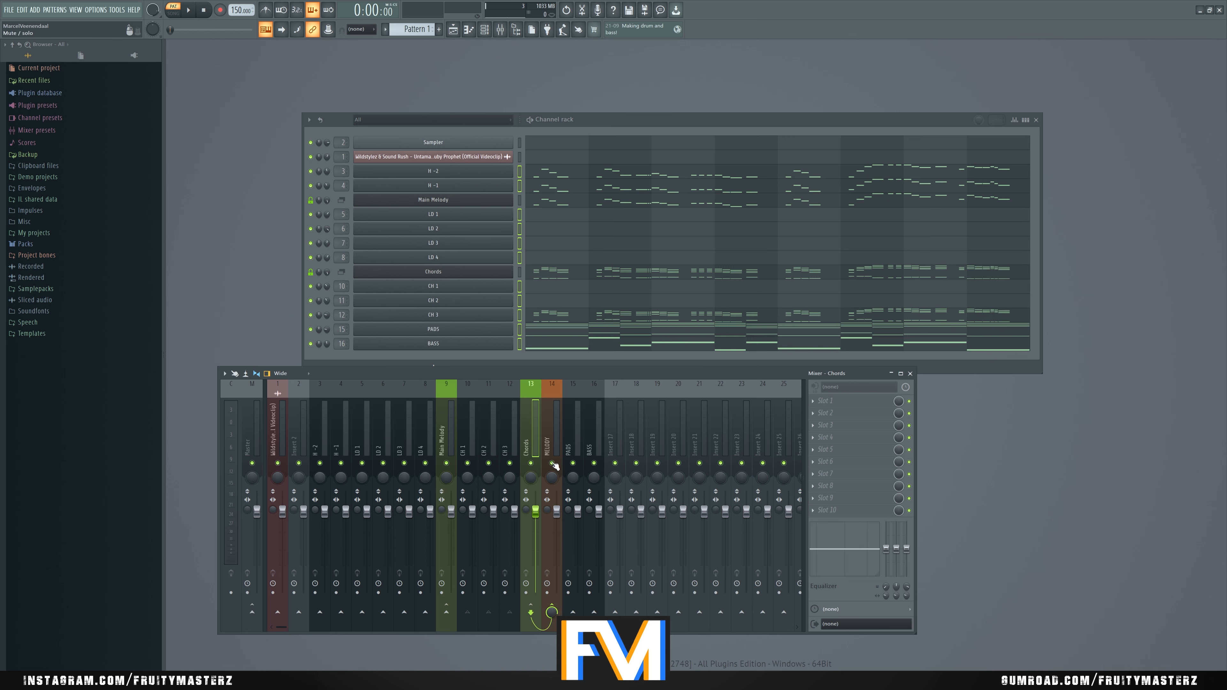
Step: Play Pattern 1 with MELODY muted to check which tracks still reach the master, inspecting the routing of CH 1 and Chords
key(space)
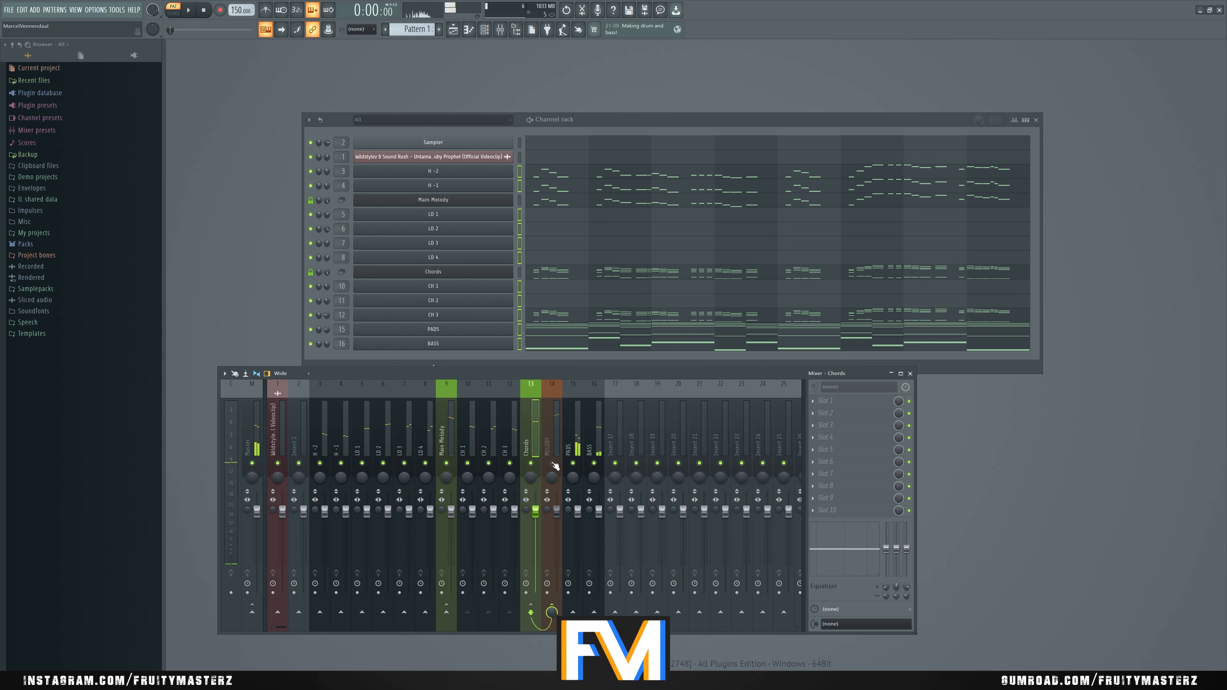
key(space)
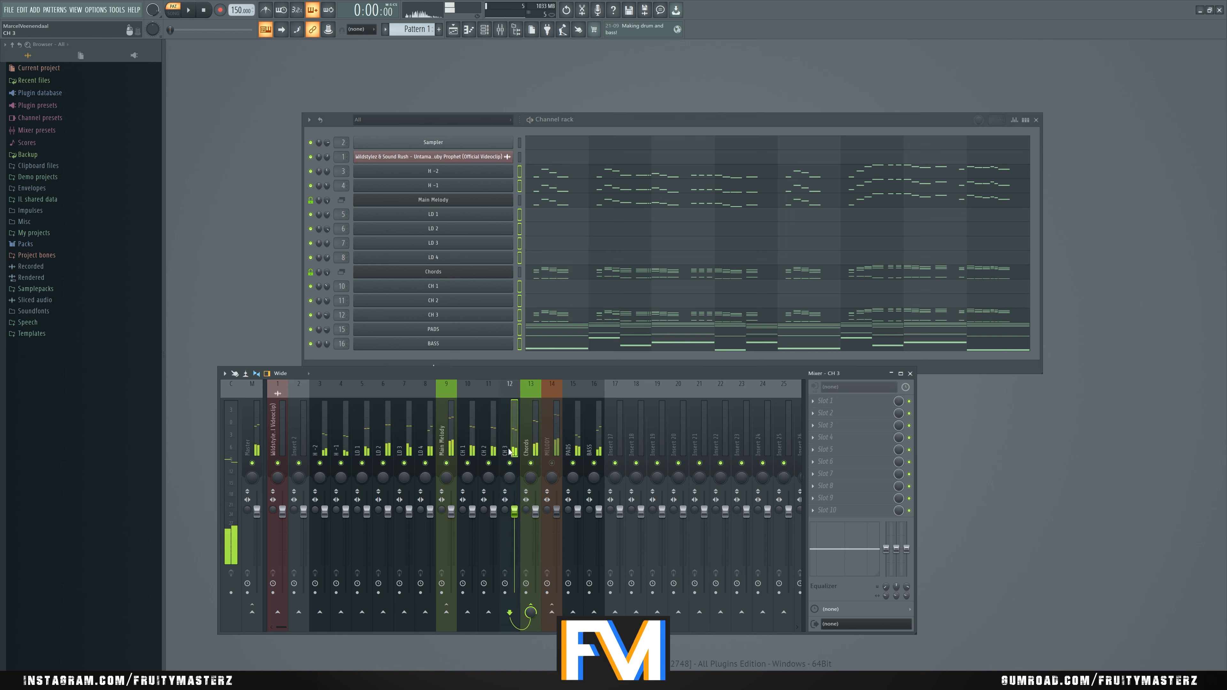
click(469, 447)
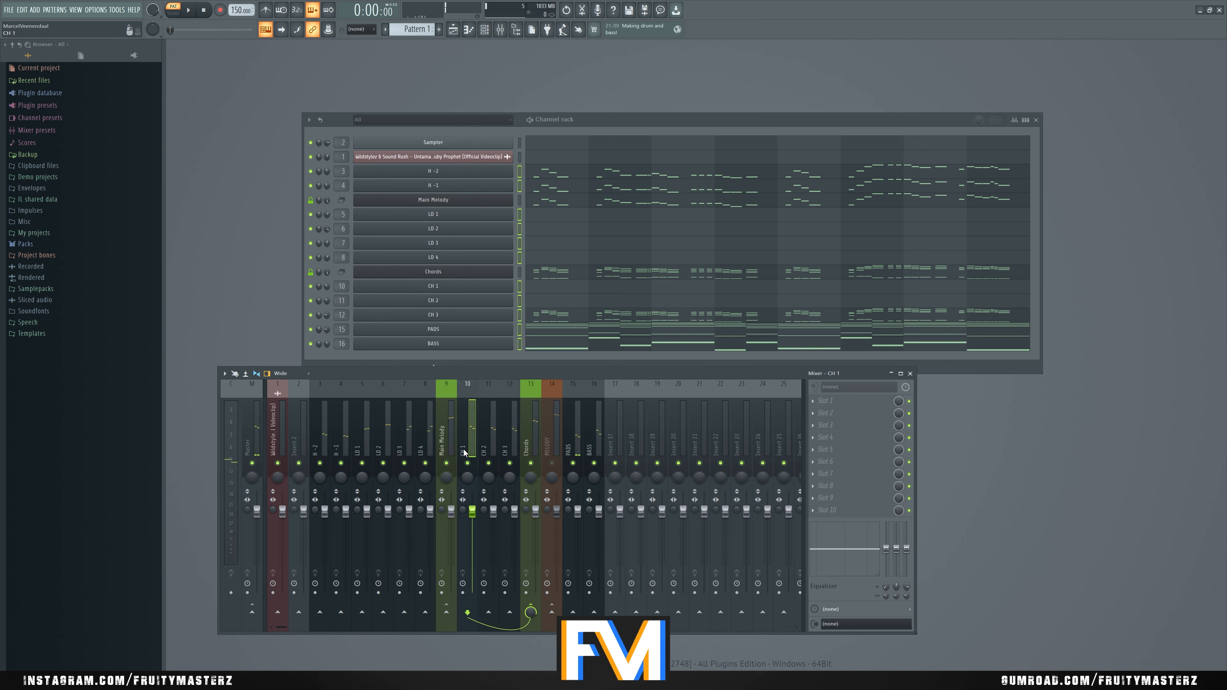
click(531, 450)
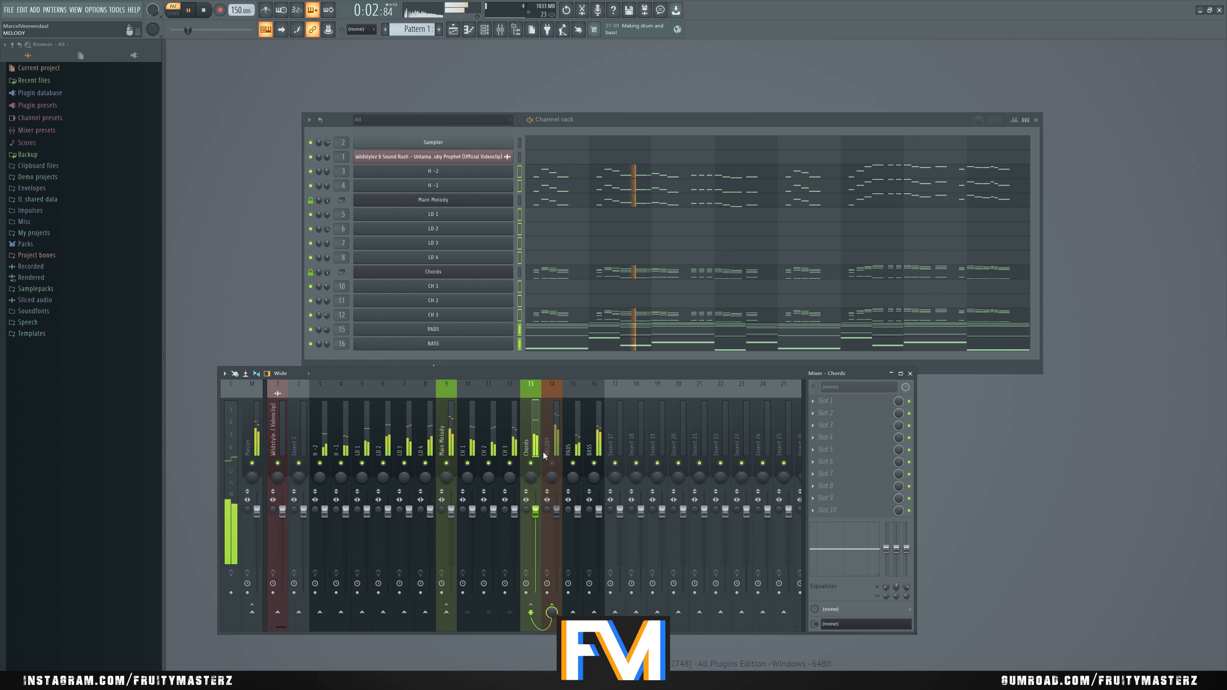
key(space)
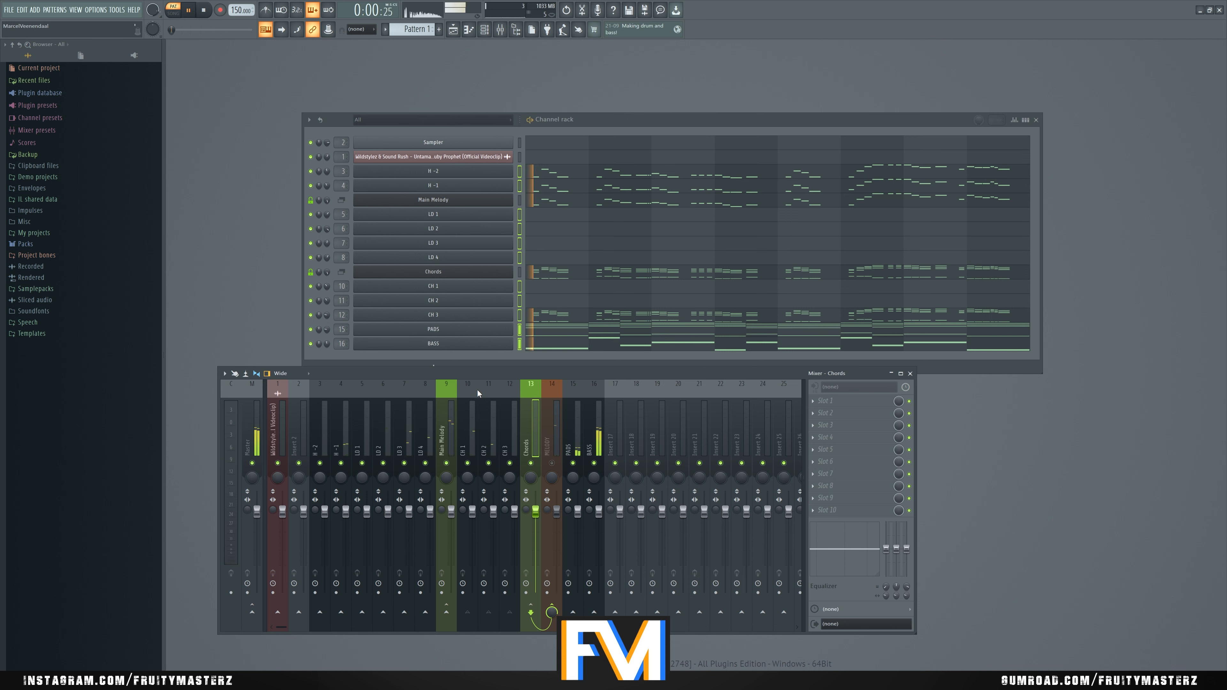
key(space)
Step: Mute CH 3, CH 2 and CH 1 in turn during playback to check their sound, re-enabling each one
click(312, 317)
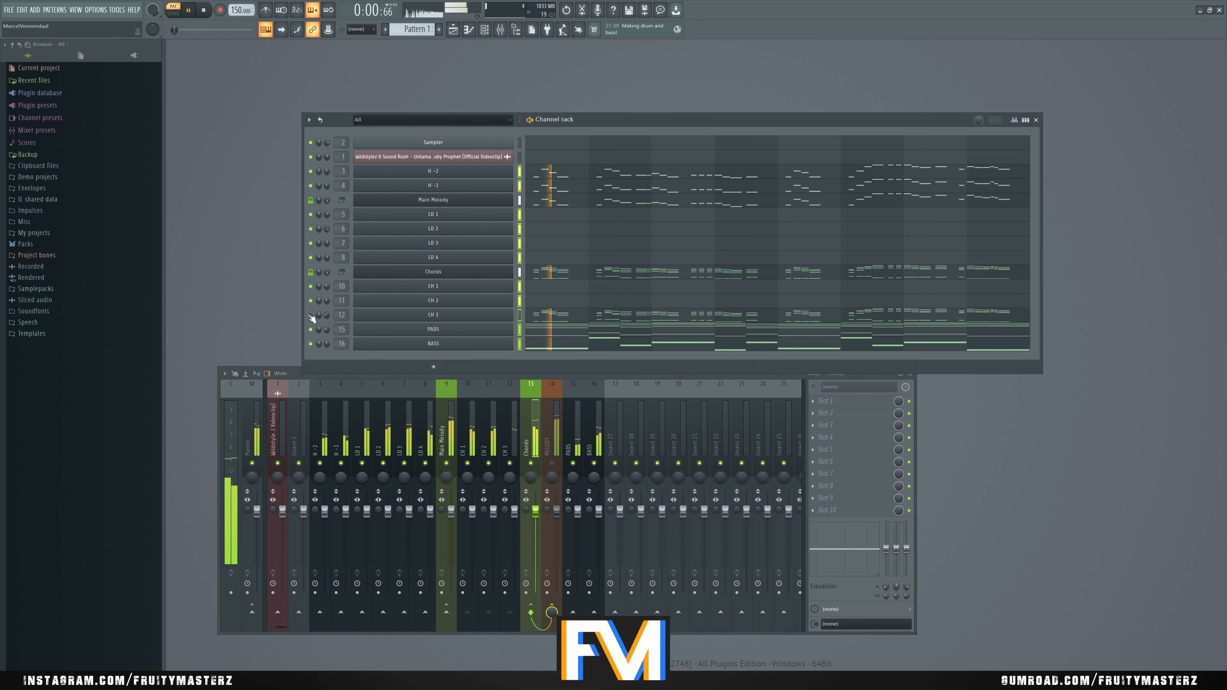
key(space)
click(312, 316)
click(312, 303)
key(space)
key(space)
click(311, 303)
click(311, 288)
key(space)
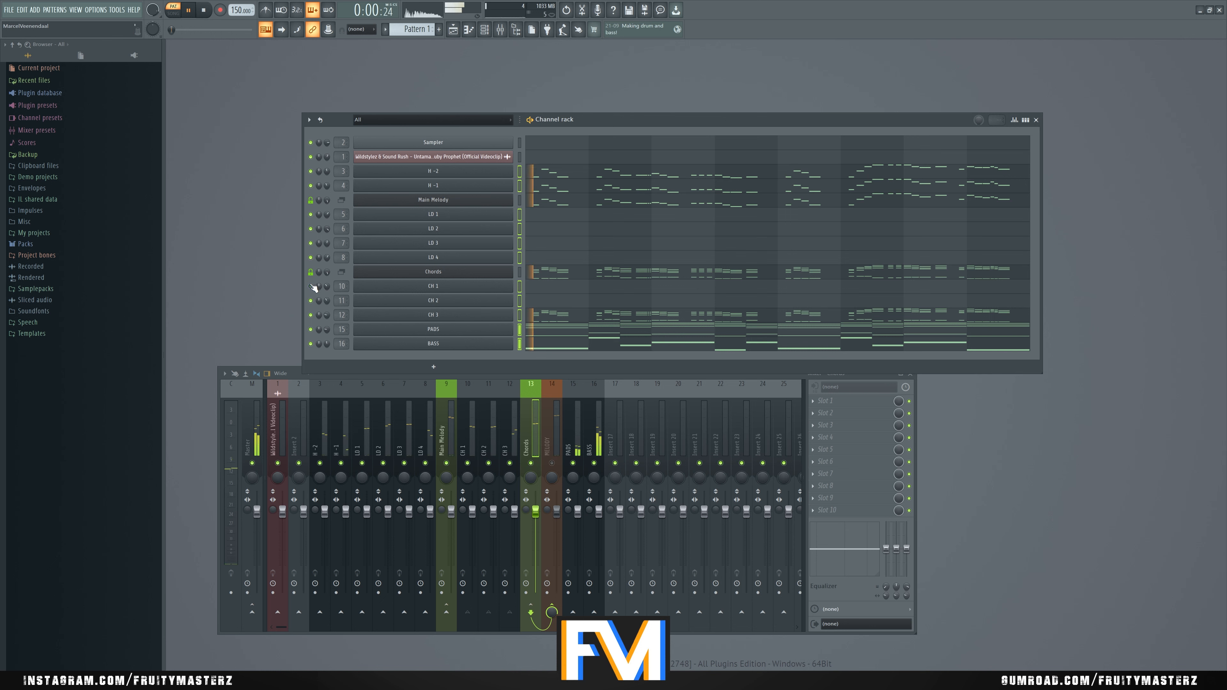
key(space)
click(312, 289)
Step: Route the H -2 and H -1 mixer tracks only to the MELODY track
click(350, 434)
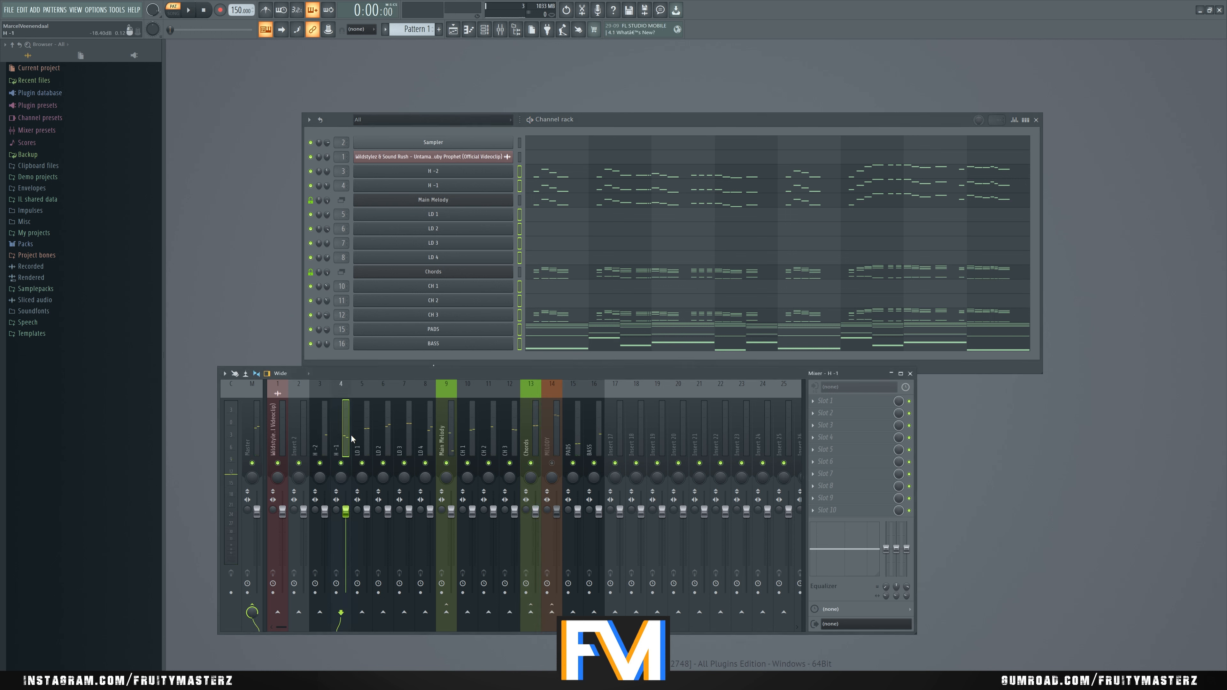
ctrl+click(318, 436)
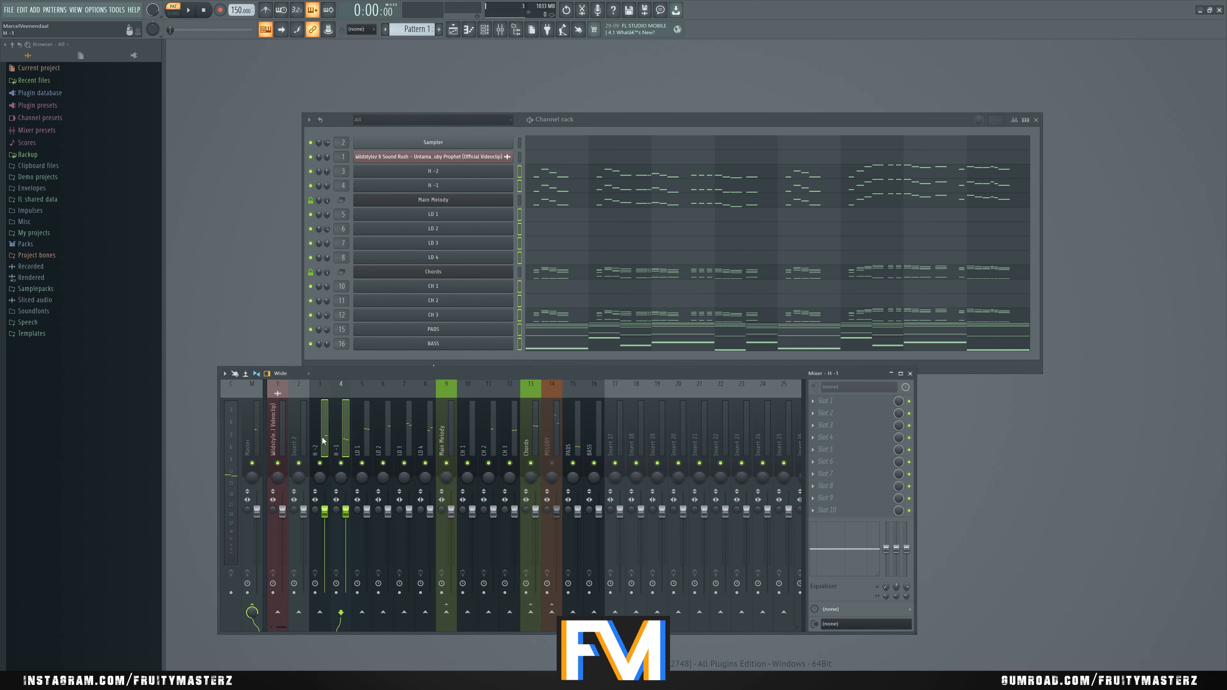
right_click(552, 605)
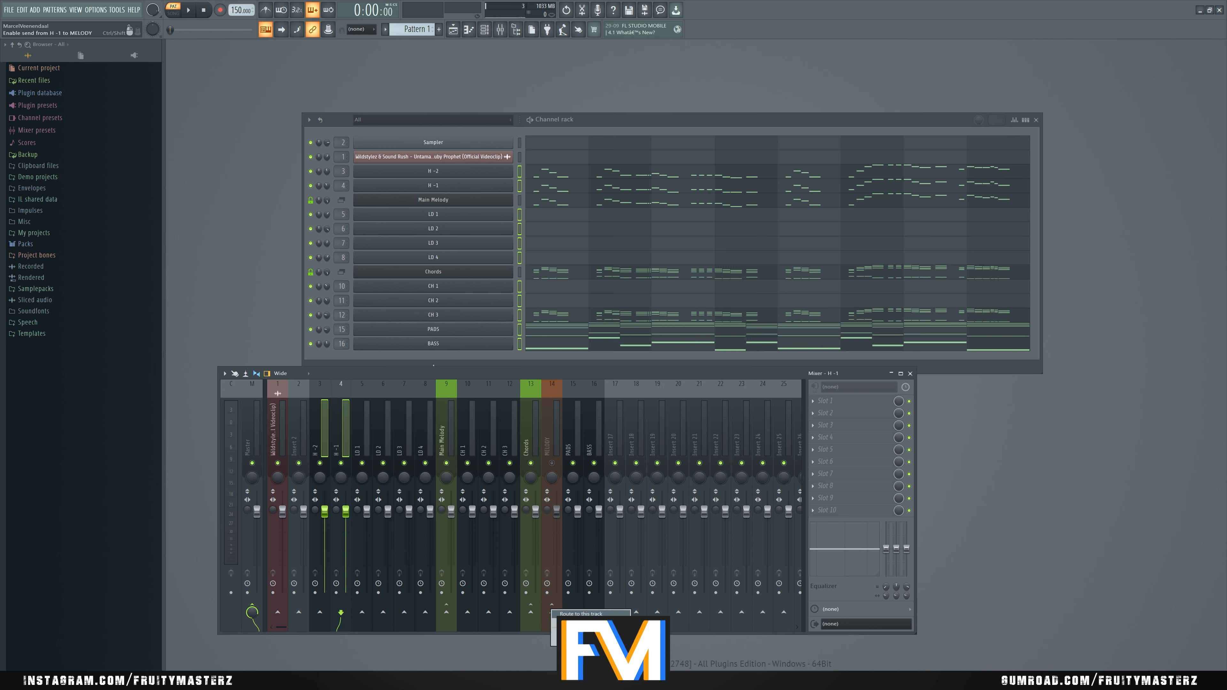
click(576, 614)
Step: Test the new routing during playback, unmuting MELODY and briefly muting and re-enabling Chords
key(space)
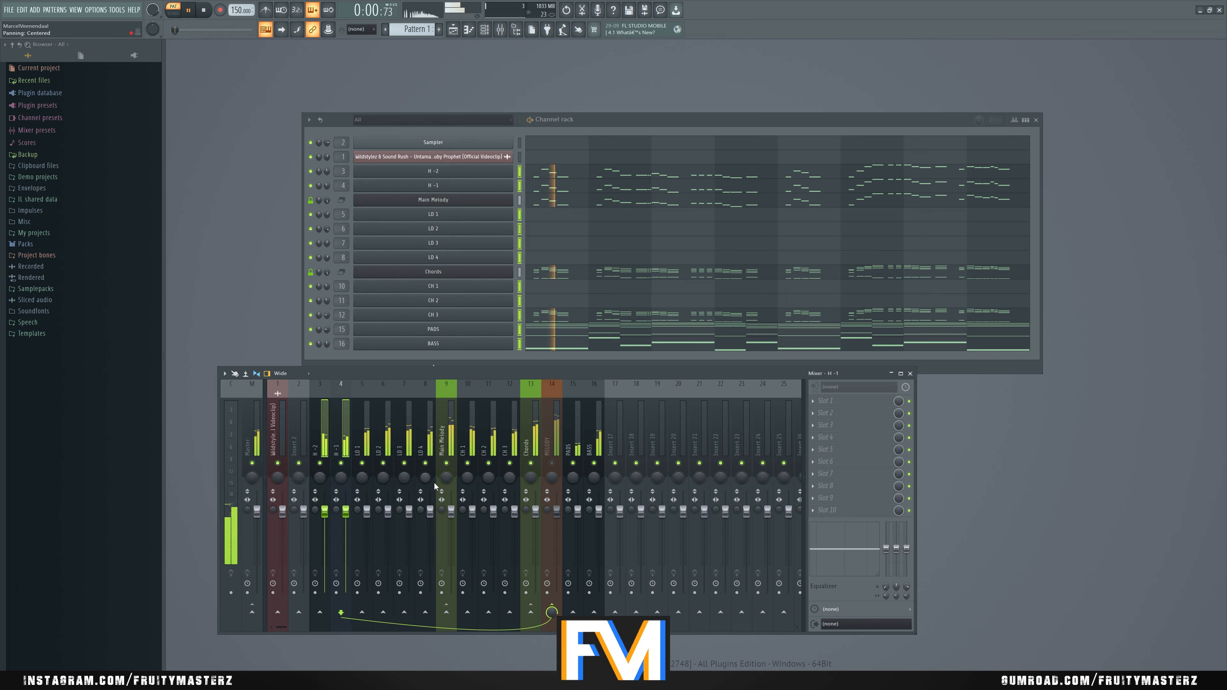
key(space)
click(553, 463)
click(530, 463)
key(space)
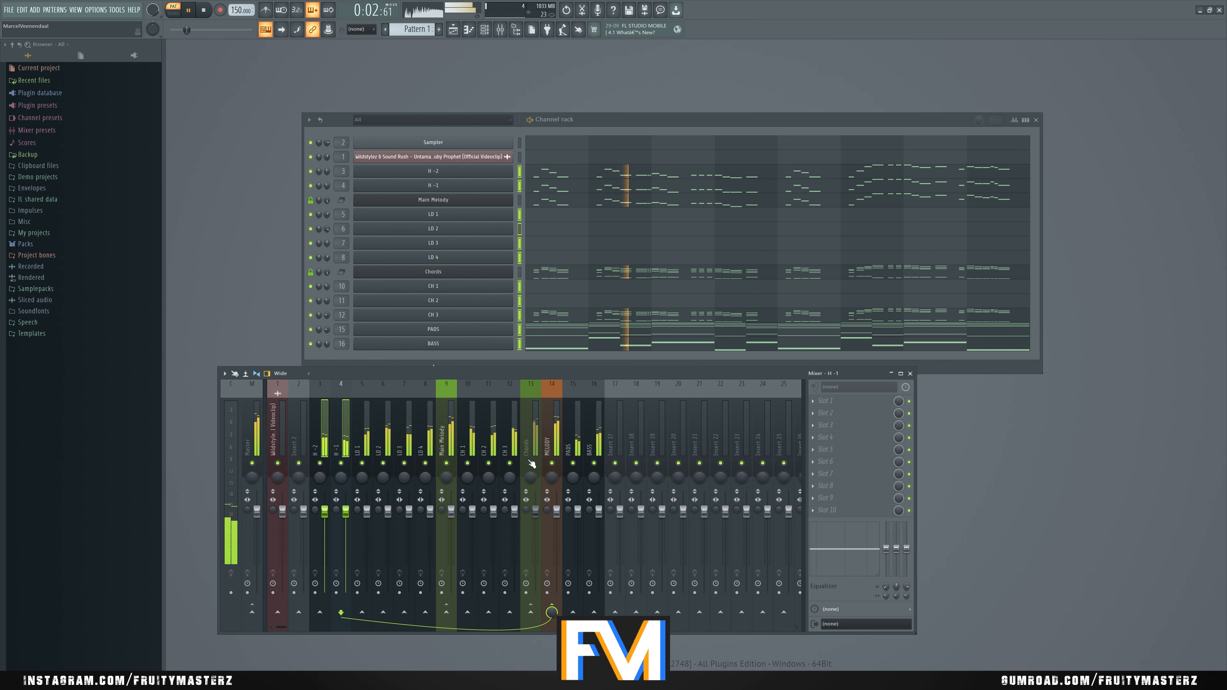
click(531, 463)
key(space)
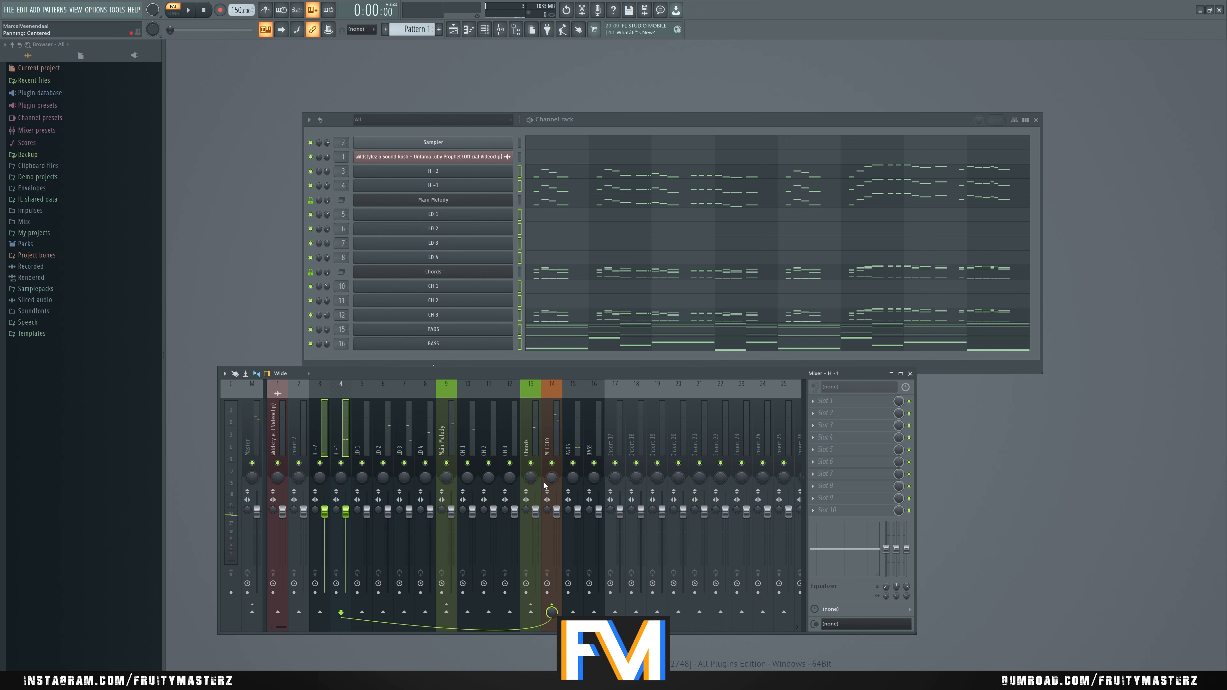
Step: Solo the H -2 mixer track and load FabFilter Pro-Q 3 into its first effect slot
right_click(323, 463)
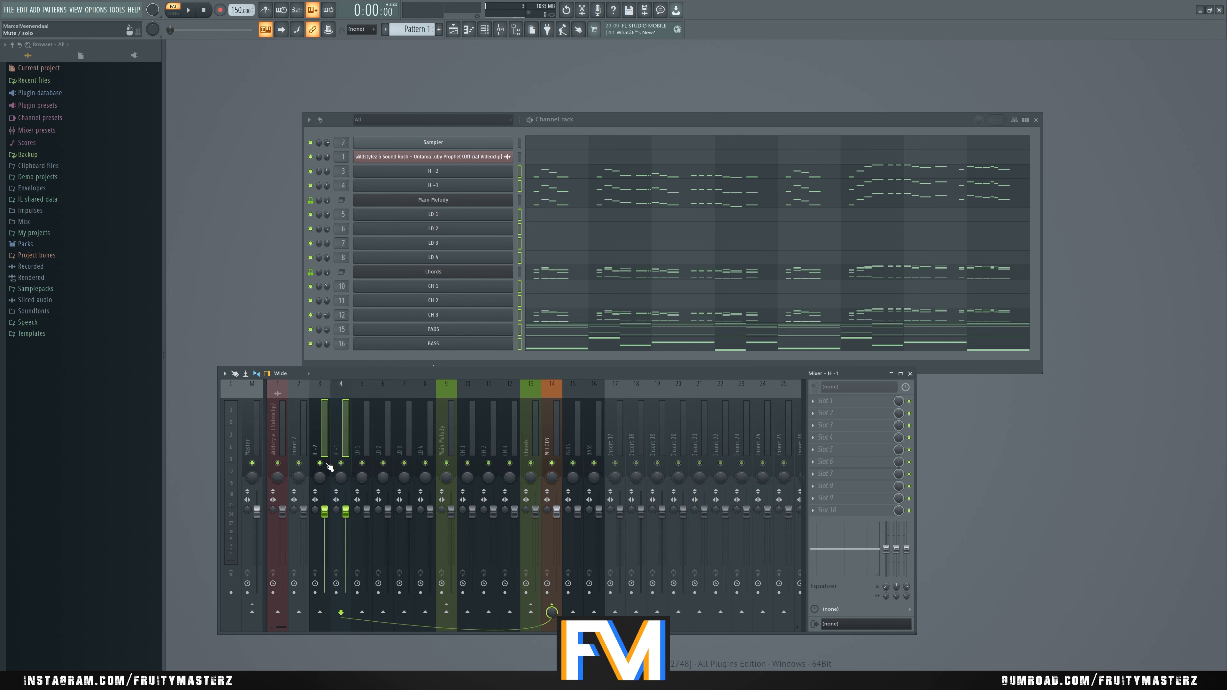
click(326, 447)
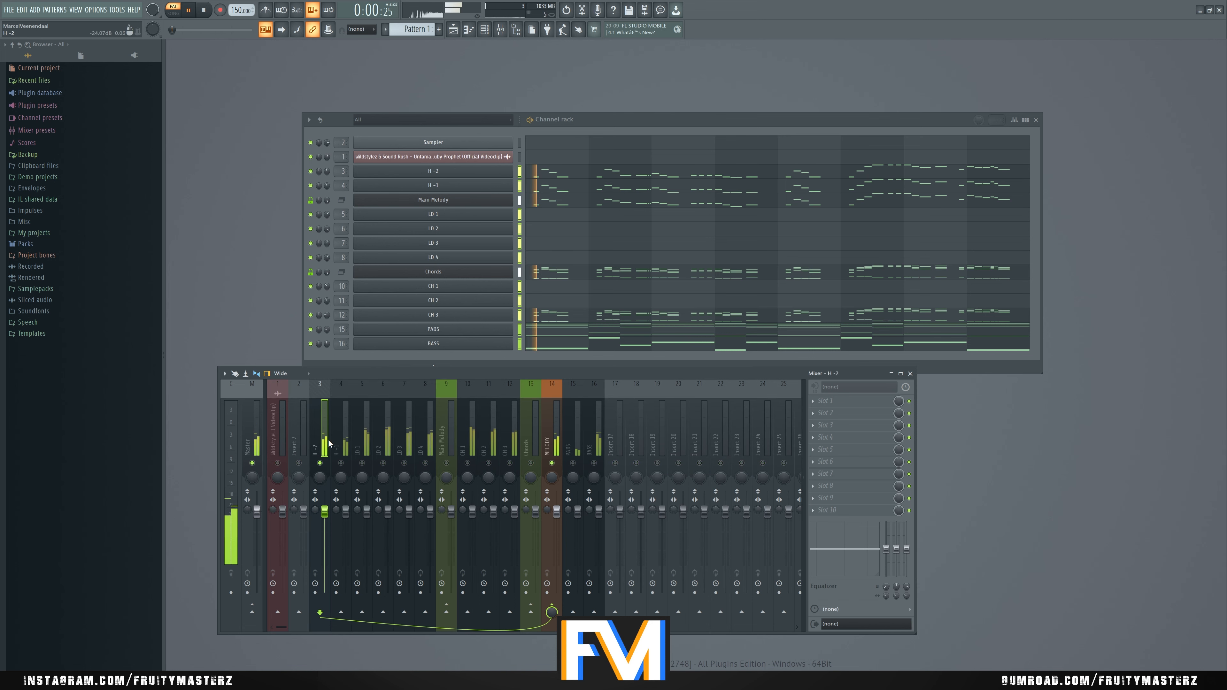
click(834, 401)
click(513, 398)
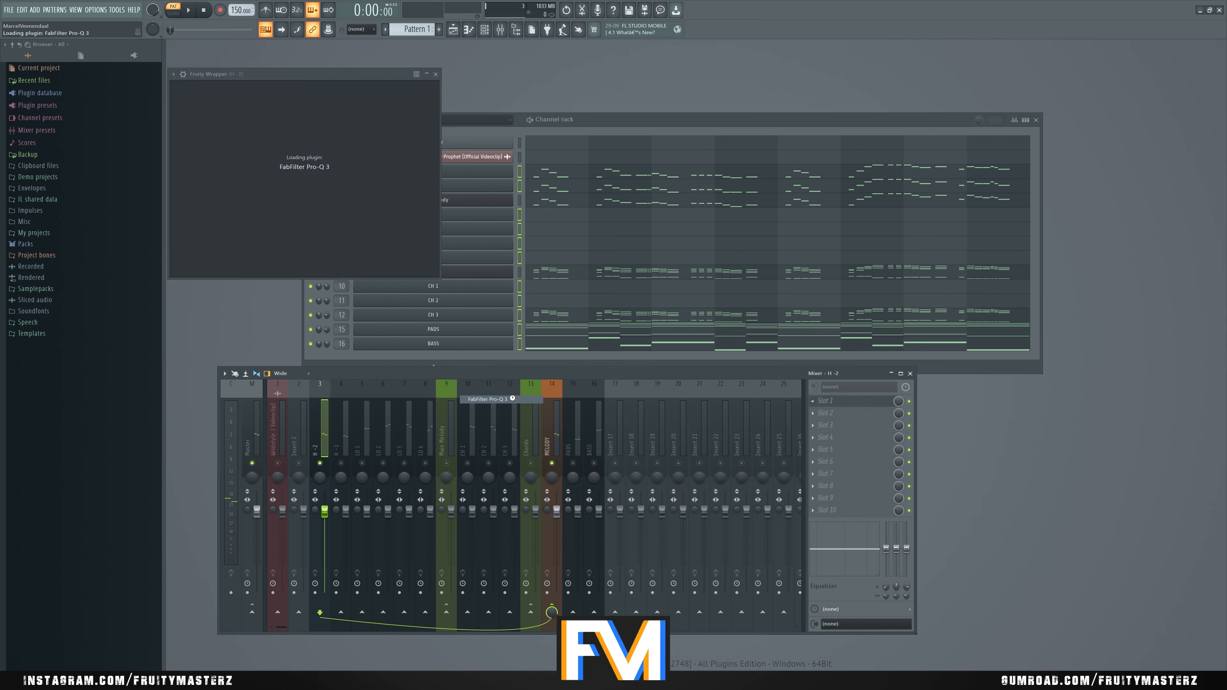
Step: Shape H -2 in Pro-Q 3 with a steep low-cut band and a gentle high-shelf boost while auditioning it
click(204, 177)
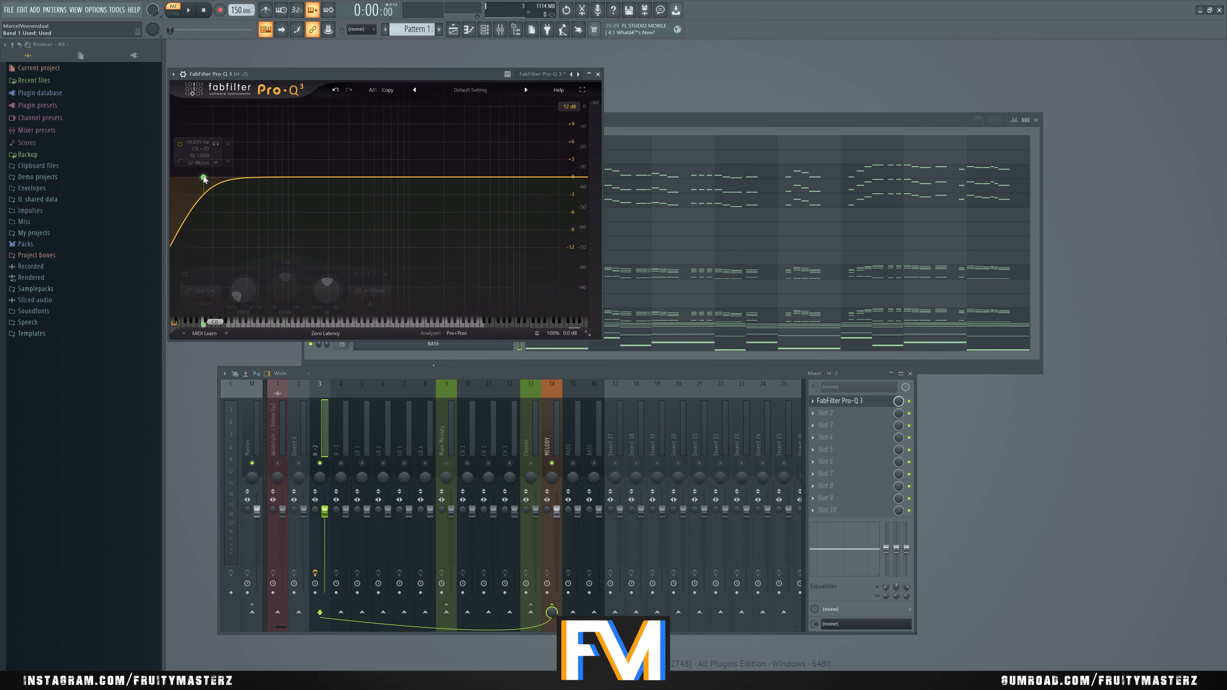
drag(217, 145, 318, 190)
key(space)
mouse_move(488, 178)
mouse_down()
mouse_move(493, 159)
mouse_move(483, 161)
mouse_up()
key(space)
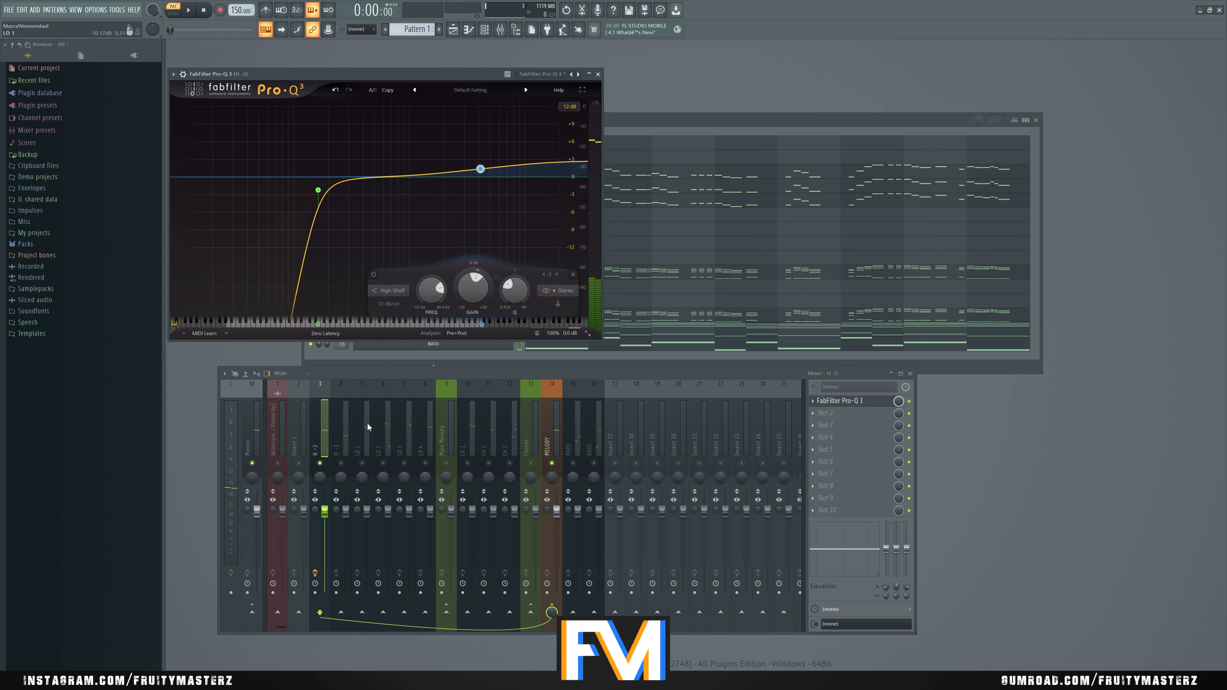
Step: Load CLA-3A Stereo into the second effect slot of H -2 and audition its compression during playback
click(808, 411)
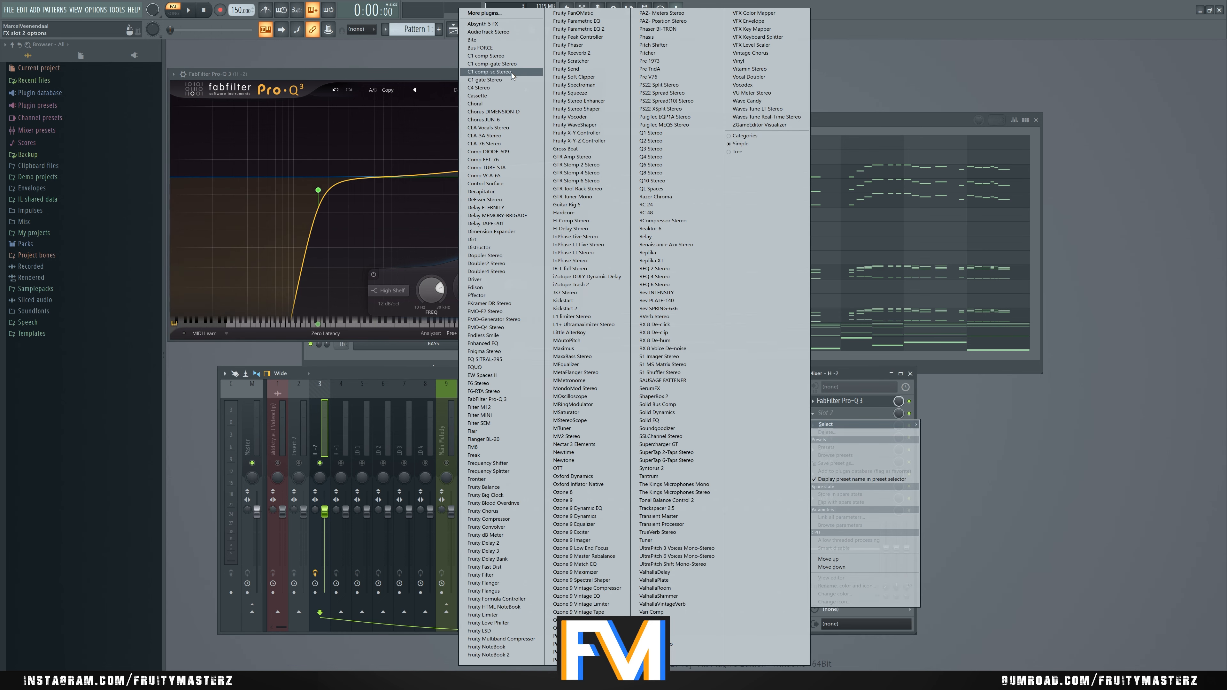
click(510, 135)
key(space)
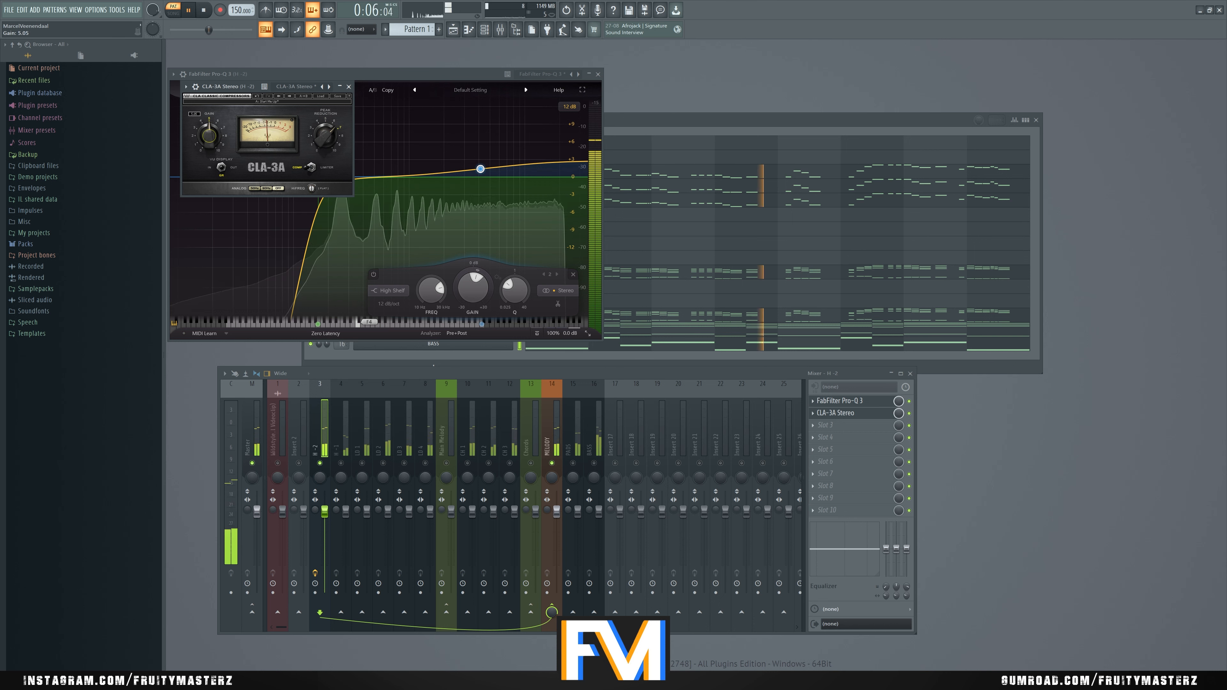
key(space)
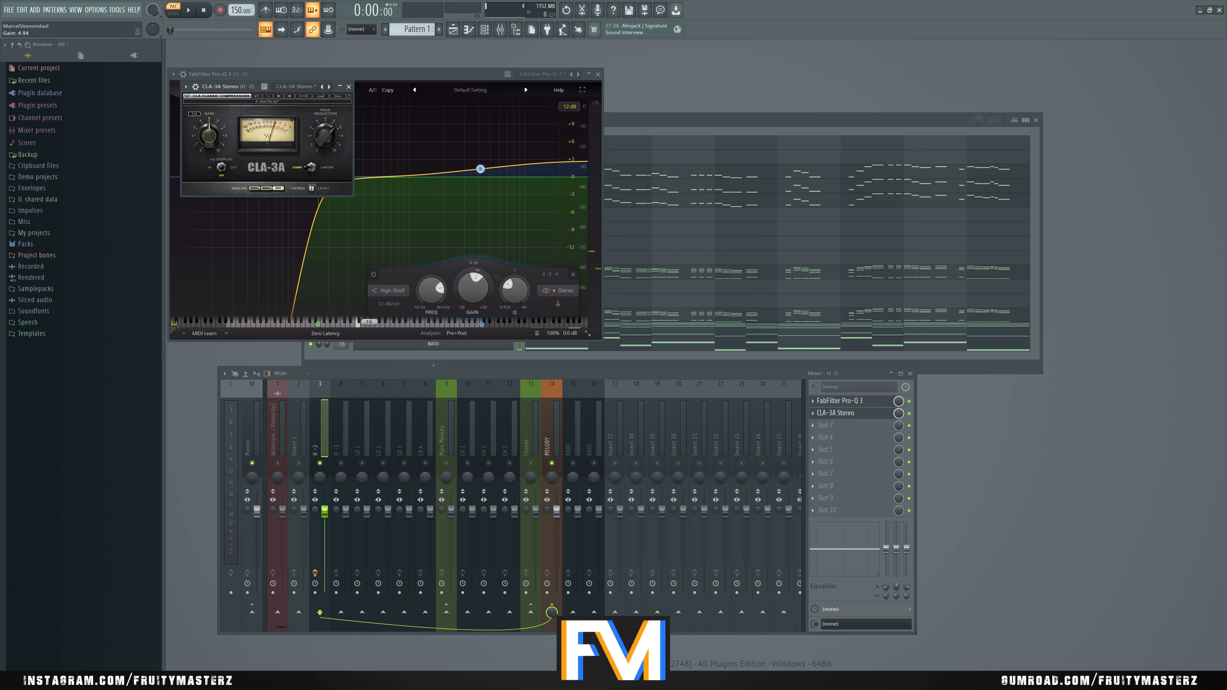
key(space)
key(space)
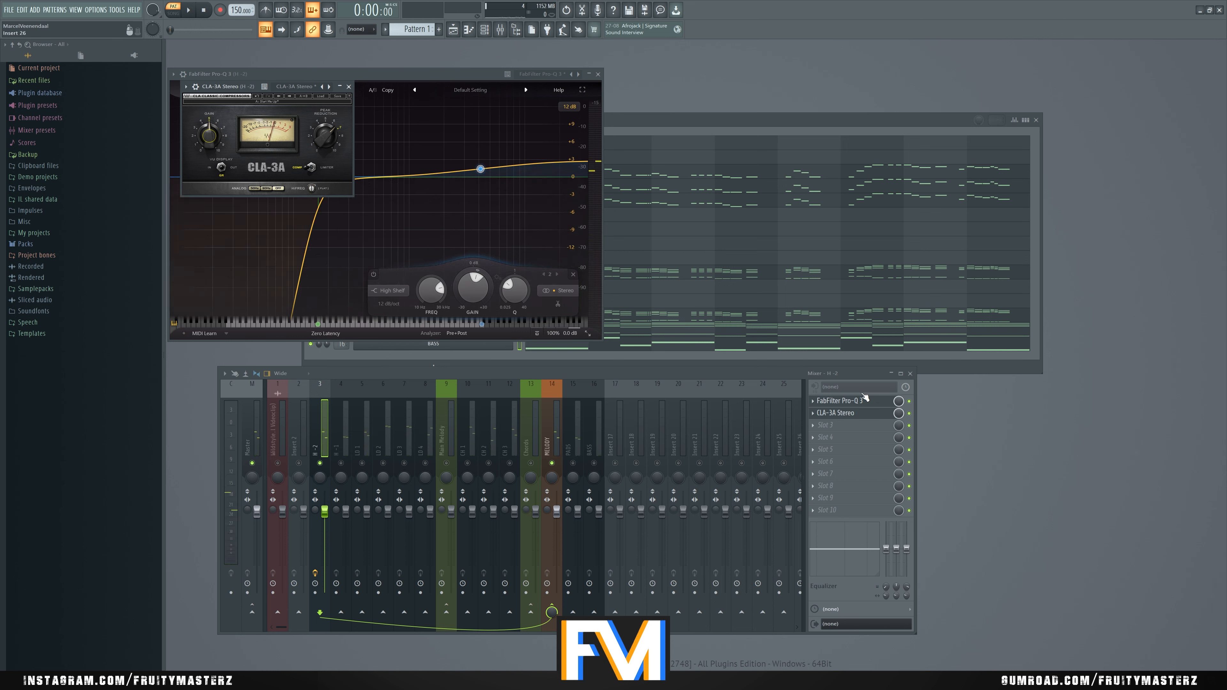
key(space)
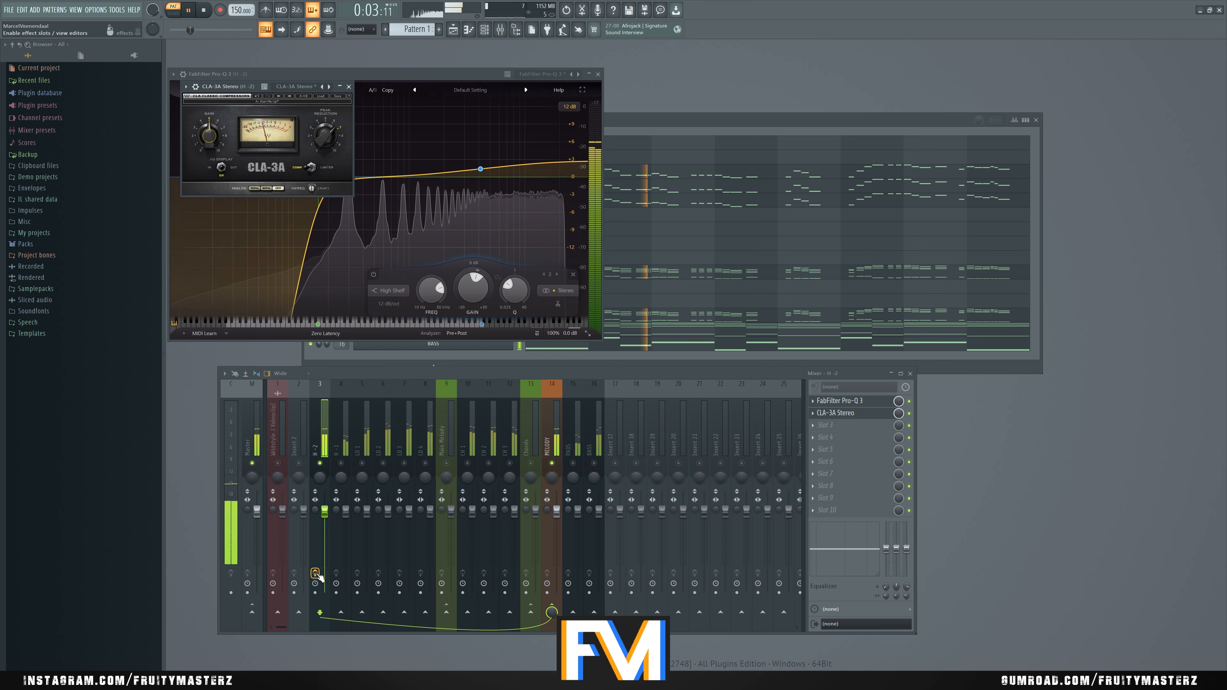
key(space)
Step: Load FabFilter Pro-Q 3 on H -1 and shape it with a high-shelf boost around 2566 Hz and a 24 dB/oct low cut
click(342, 442)
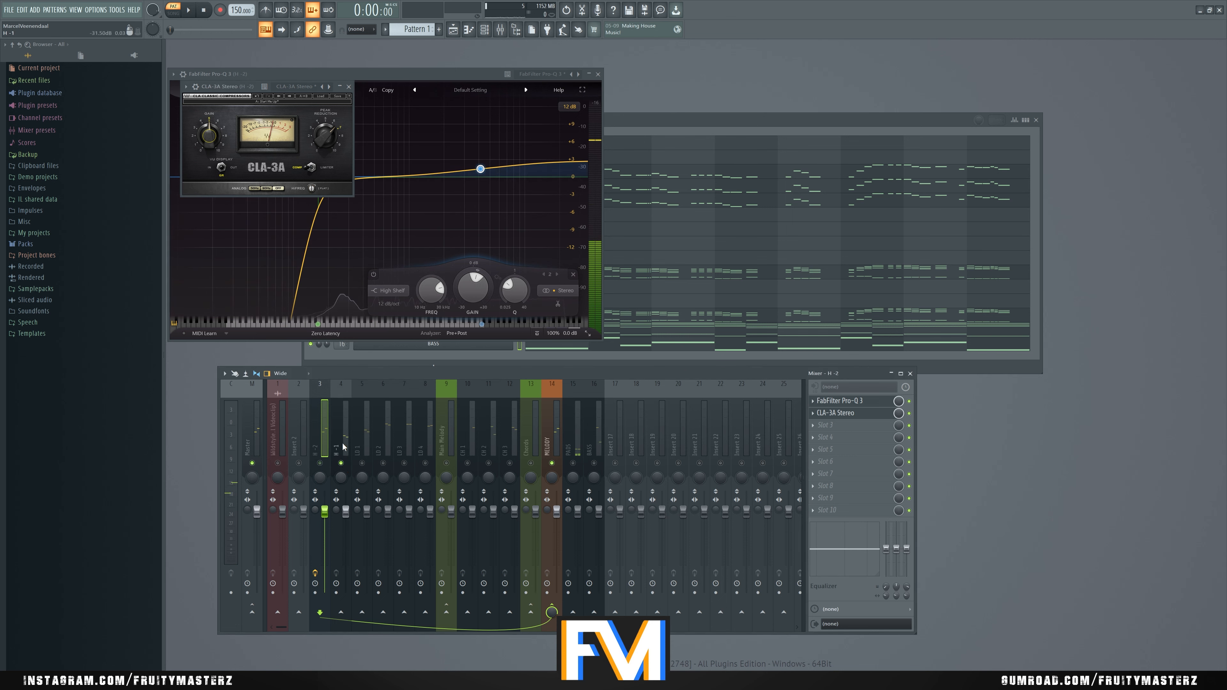
click(831, 402)
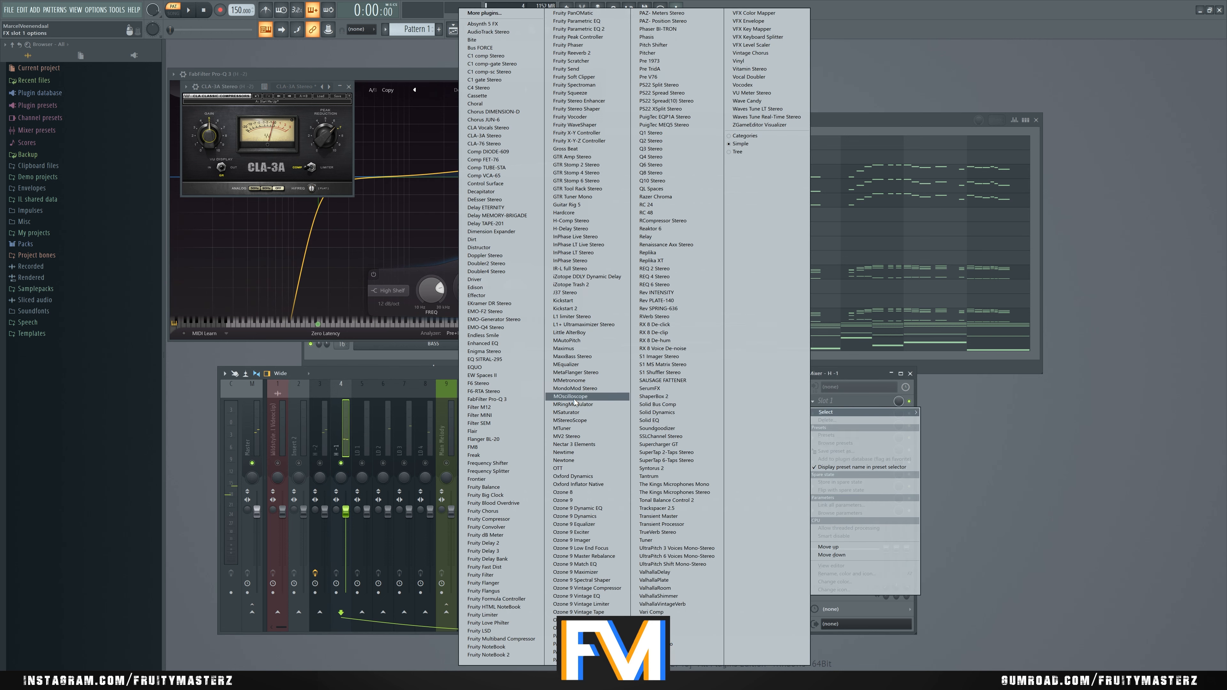
click(520, 400)
key(space)
drag(576, 202, 482, 195)
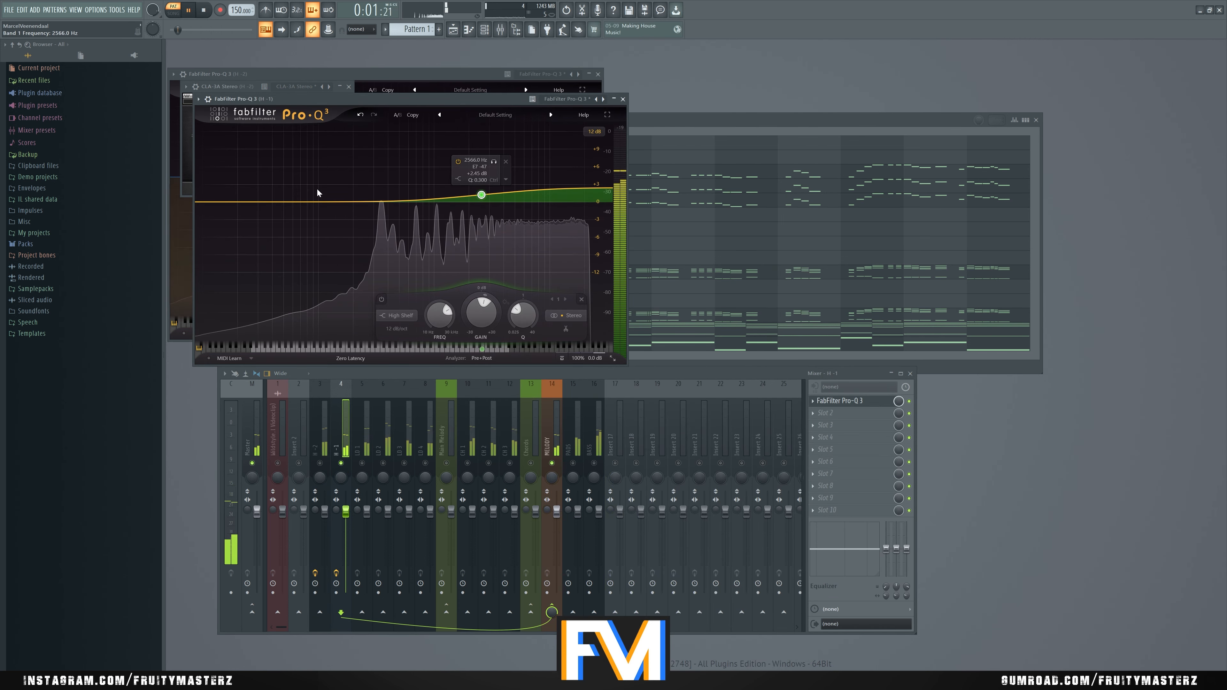
drag(221, 205, 366, 232)
key(space)
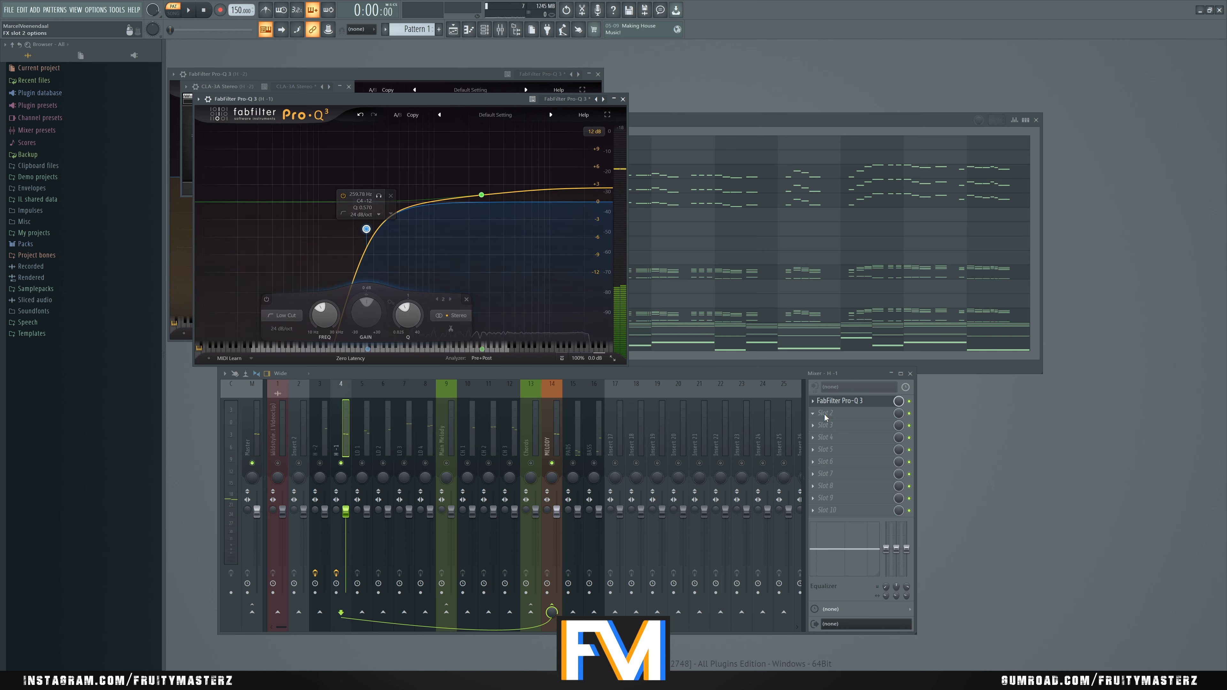
Step: Copy the CLA-3A Stereo compressor from H -2 into the second effect slot of H -1 and audition it
click(832, 413)
click(315, 411)
click(319, 425)
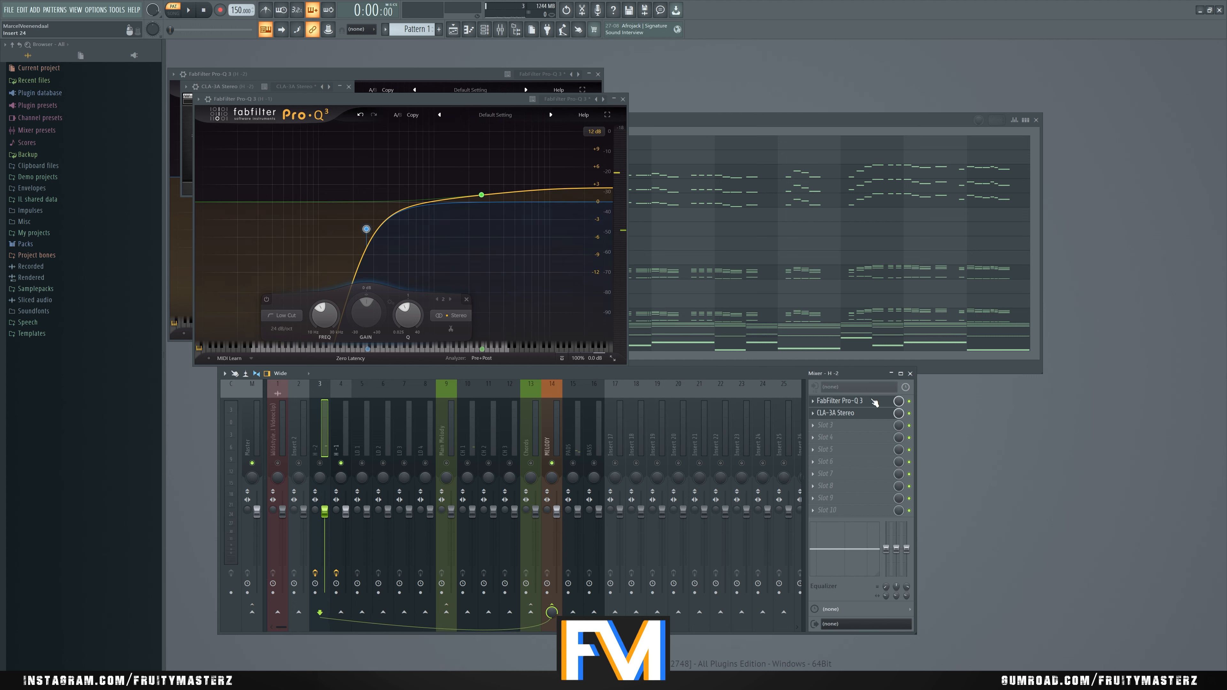
click(816, 415)
drag(850, 461, 339, 448)
key(space)
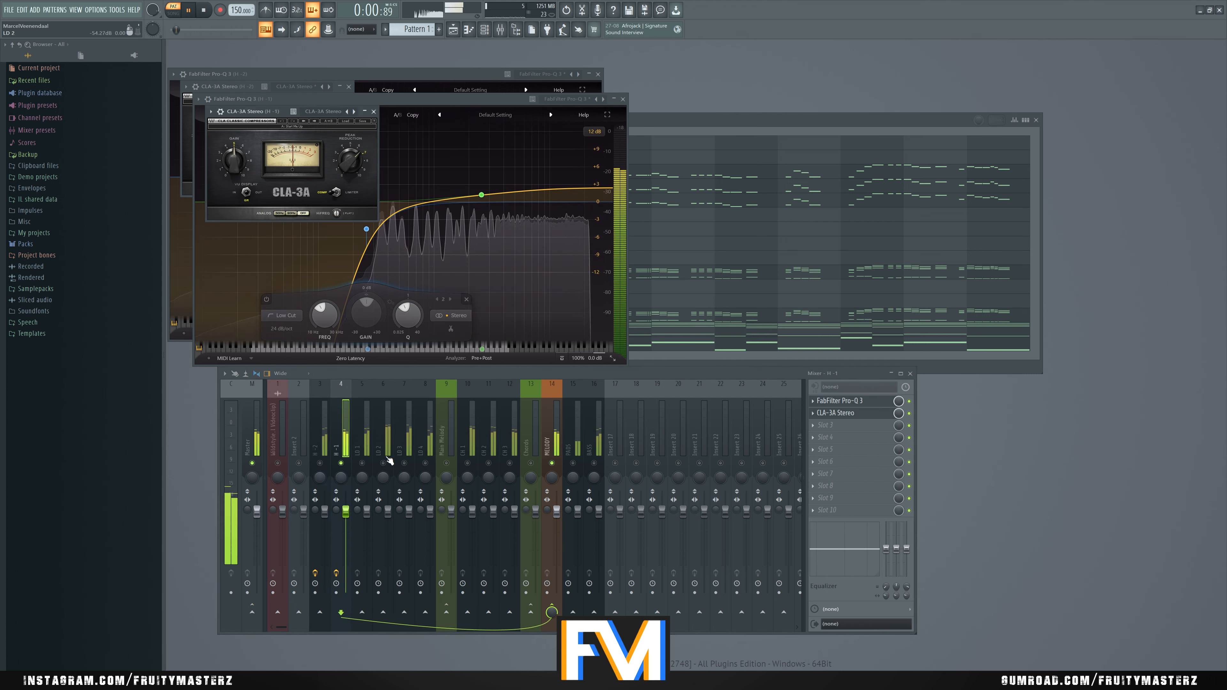
Step: Unmute H -2 alongside H -1 and compare both tracks with their effects bypassed and enabled during playback
click(319, 463)
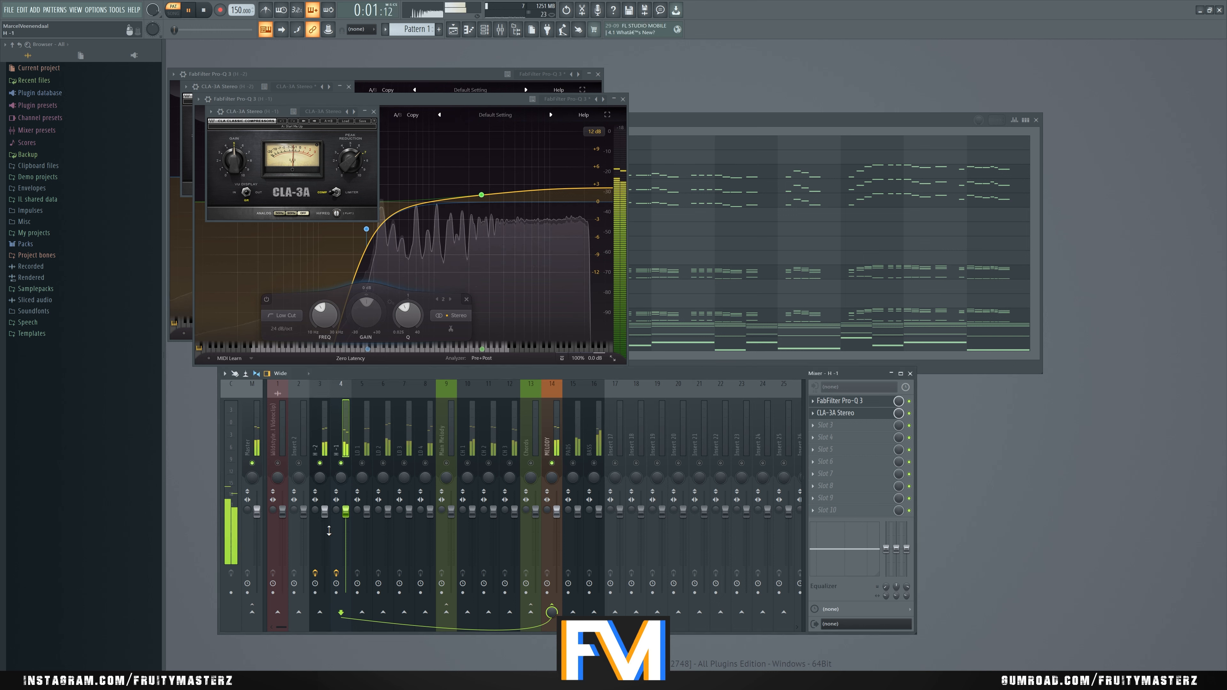
click(317, 572)
click(338, 574)
key(space)
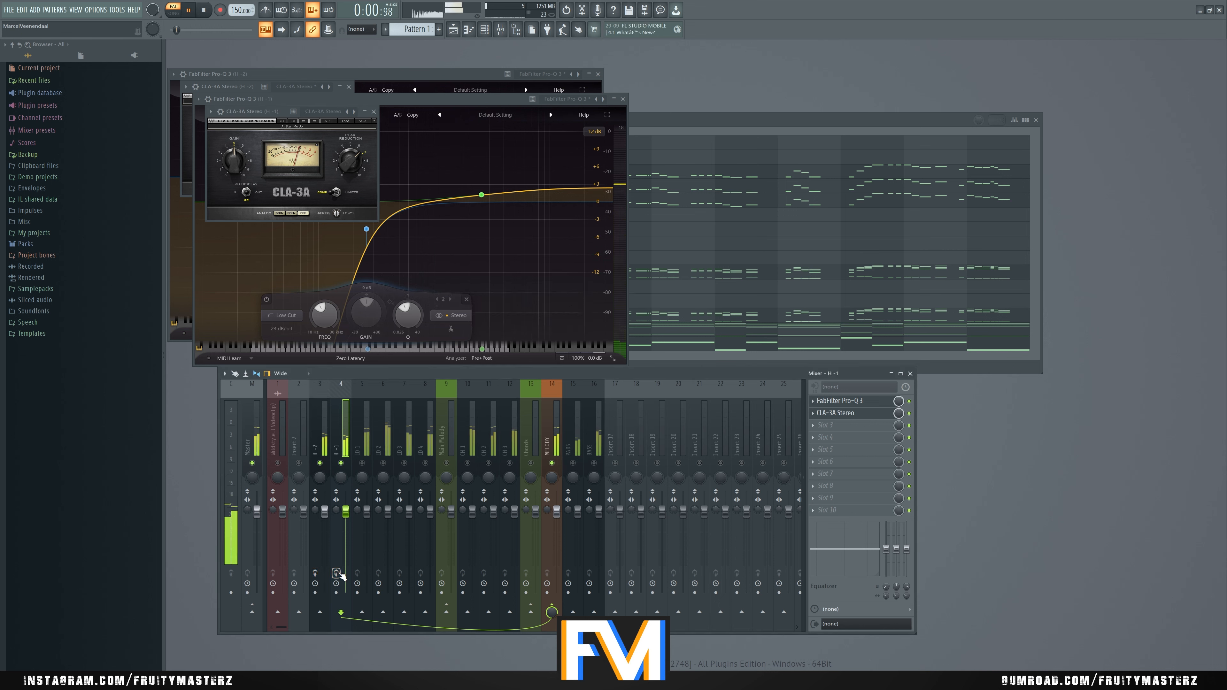
key(space)
click(339, 574)
click(316, 574)
key(space)
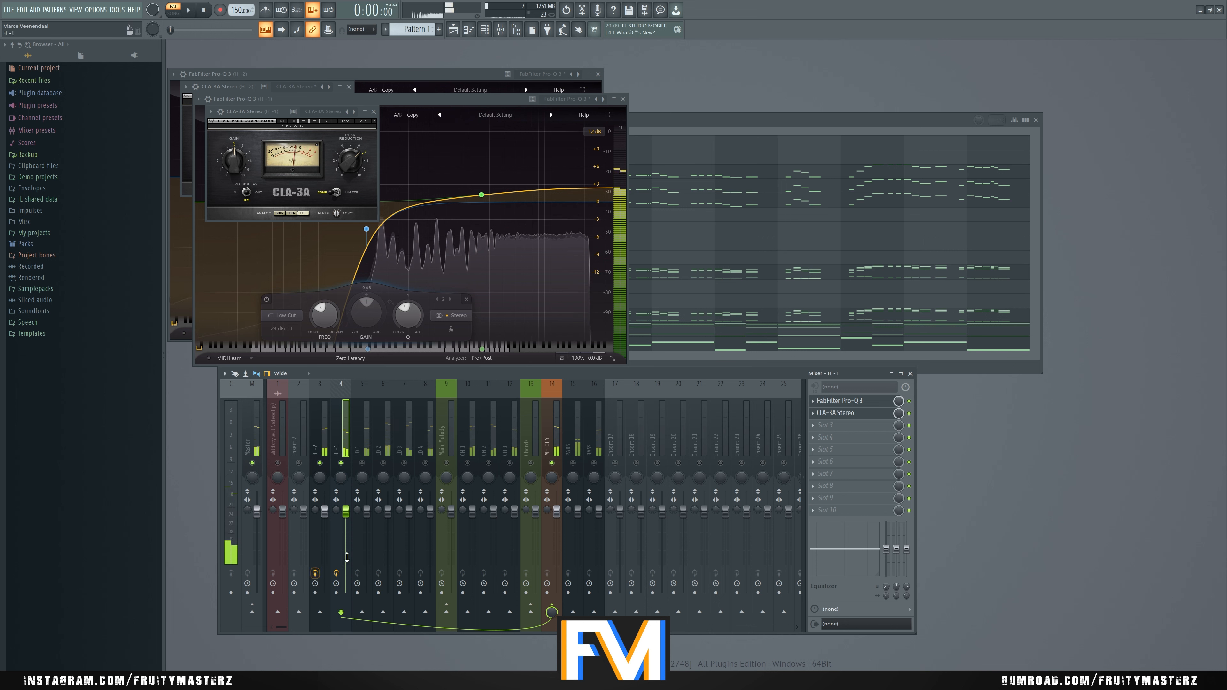
key(space)
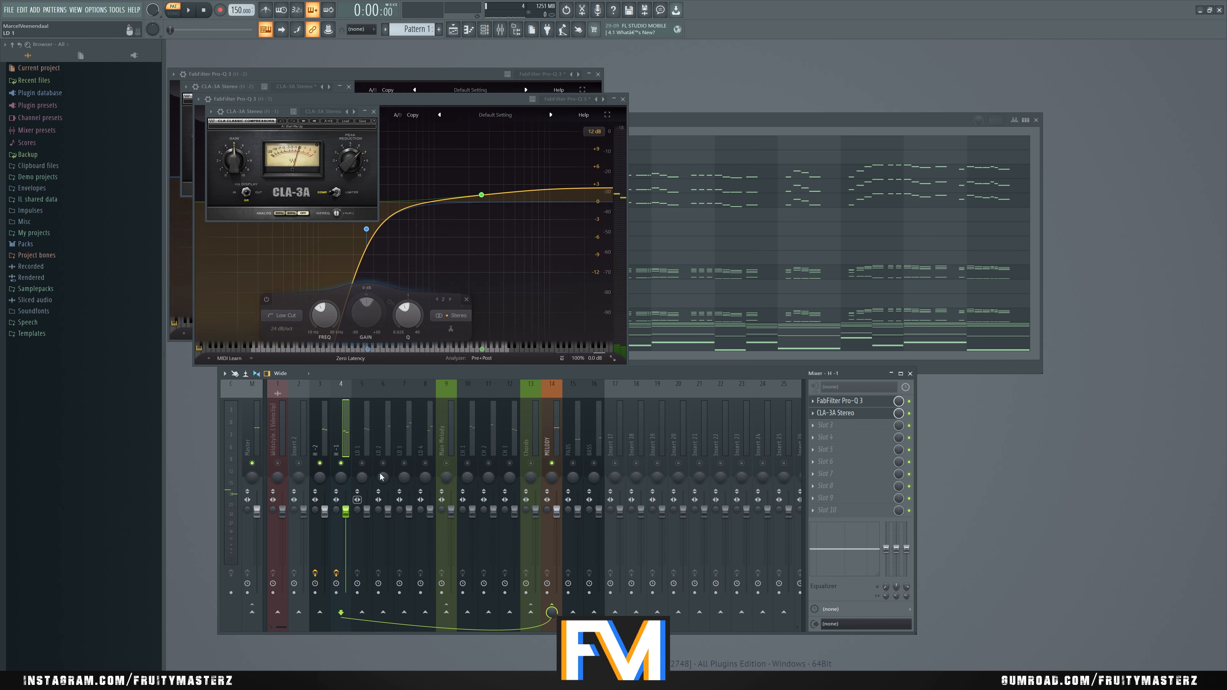
Step: Solo the LD 1 mixer track and open its Kontakt instrument at the volume envelope, auditioning the sound
right_click(362, 463)
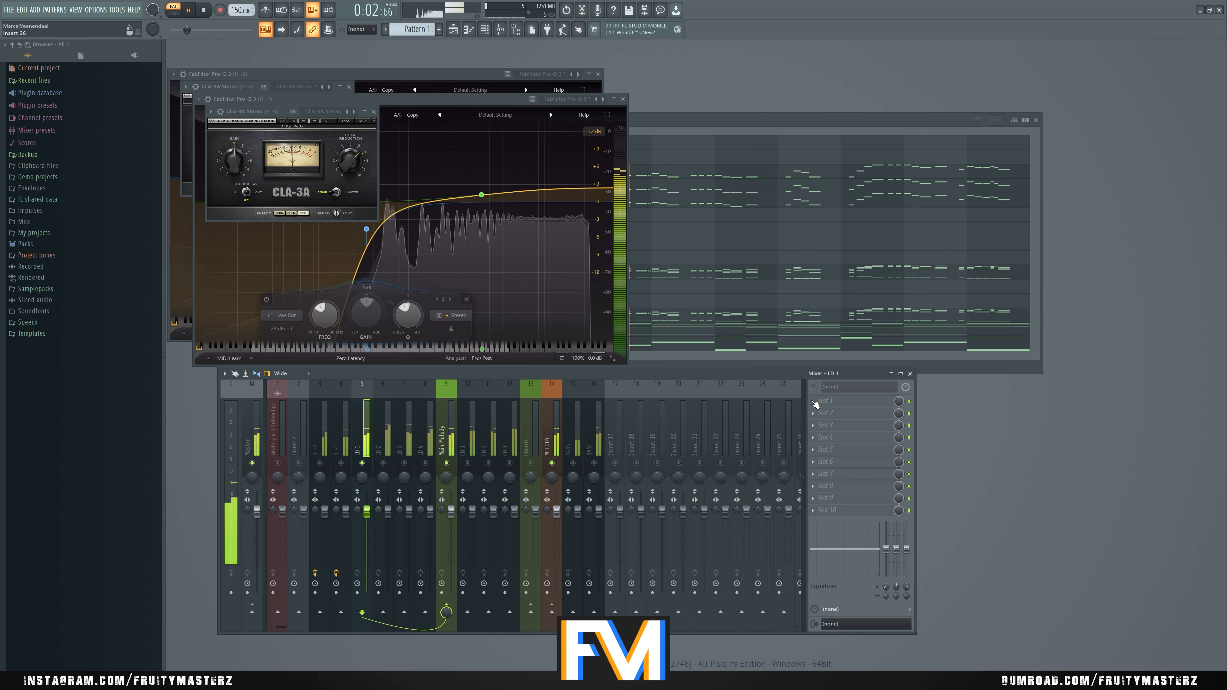
click(641, 120)
key(space)
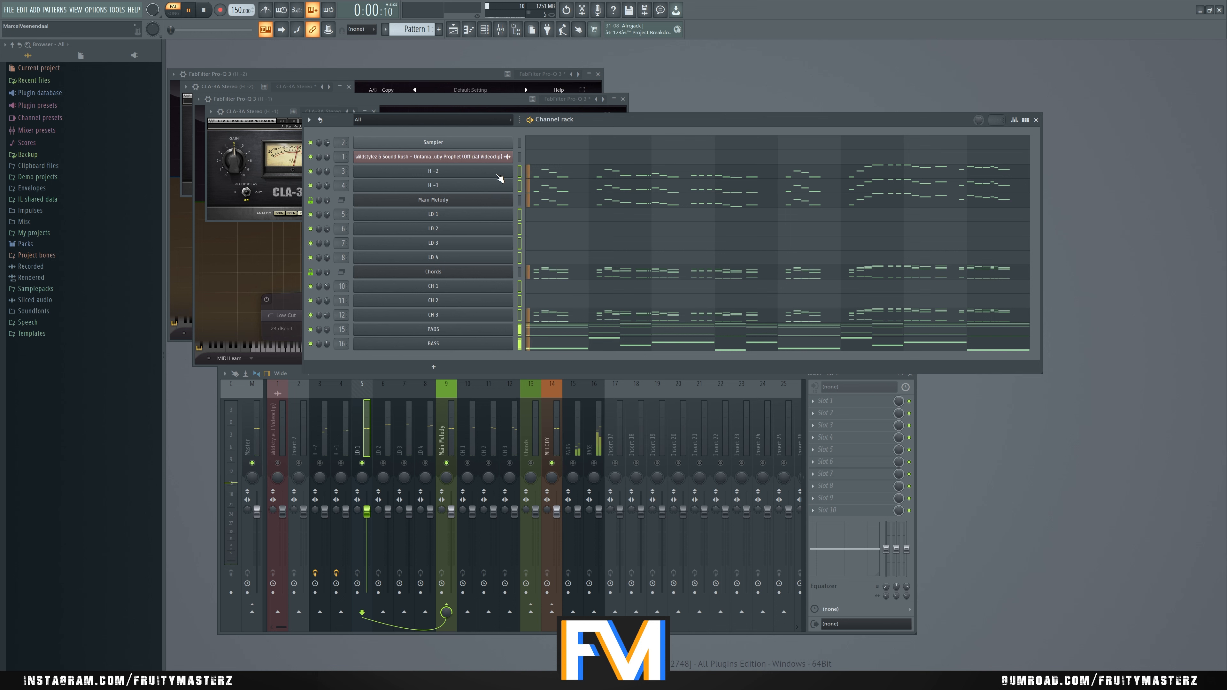
key(space)
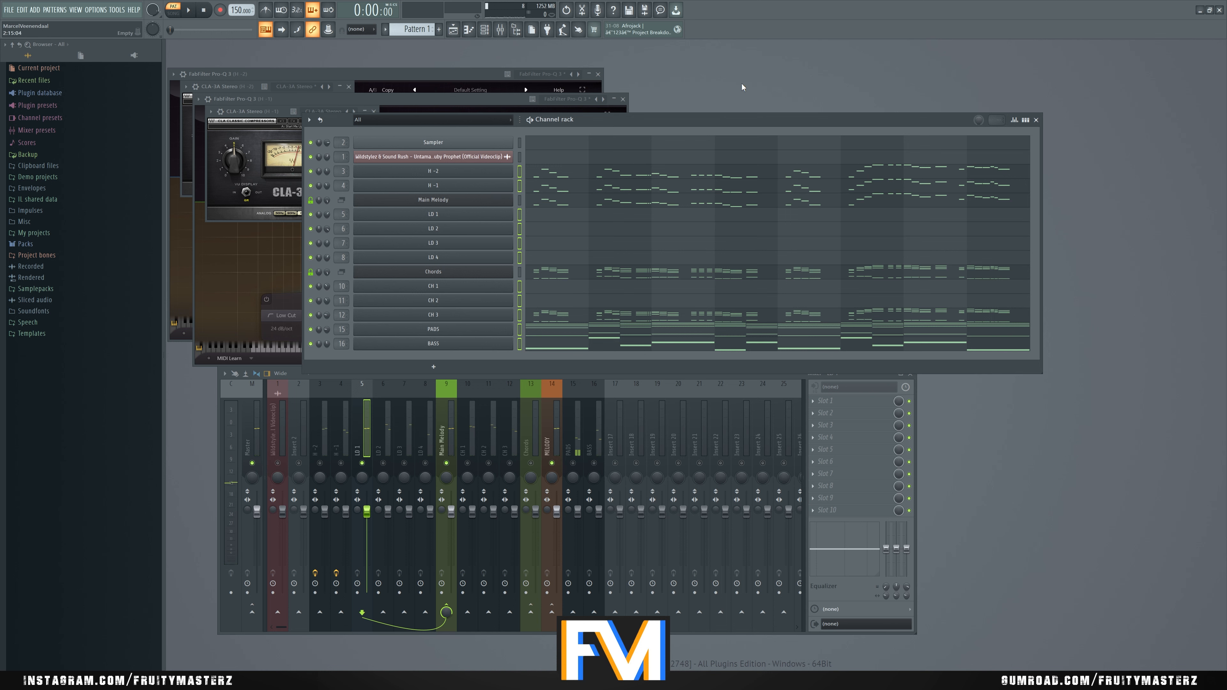
click(488, 214)
scroll(597, 415, down, 3)
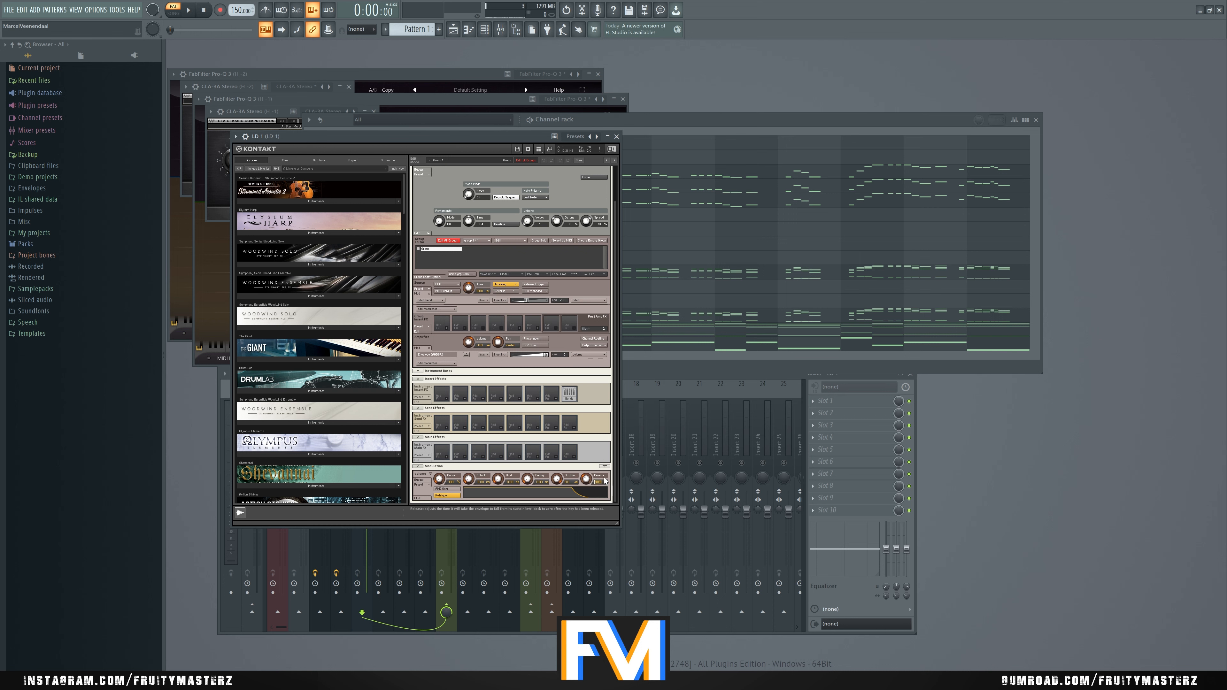
key(space)
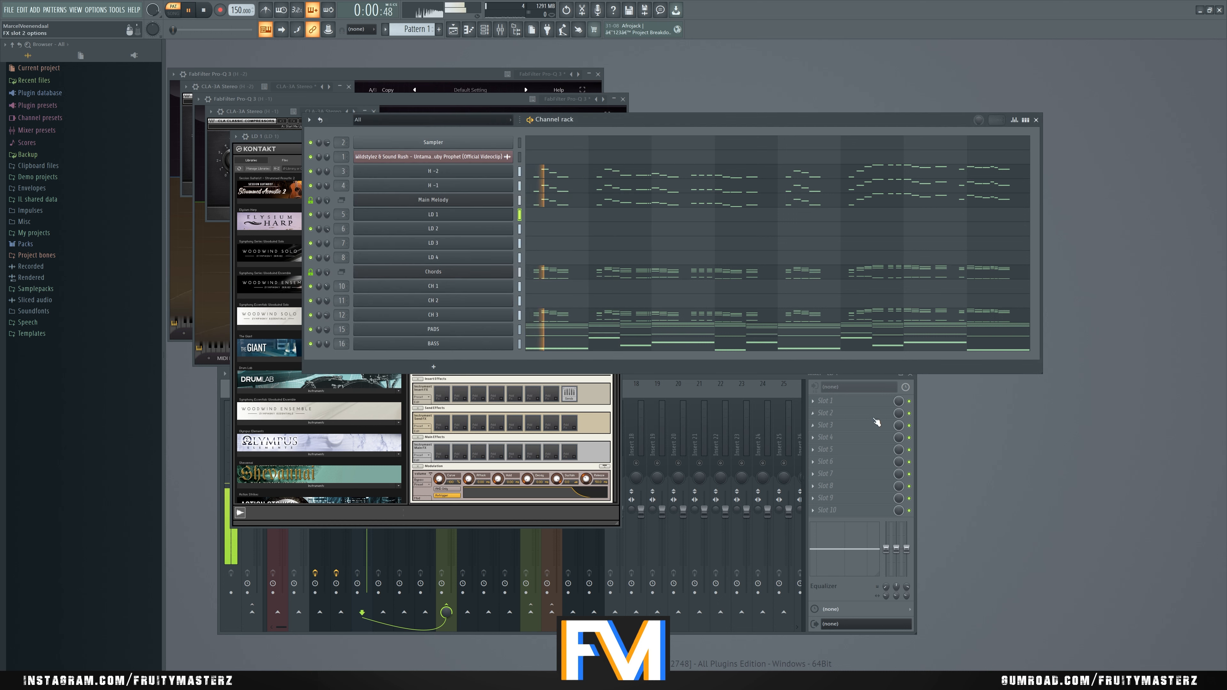
key(space)
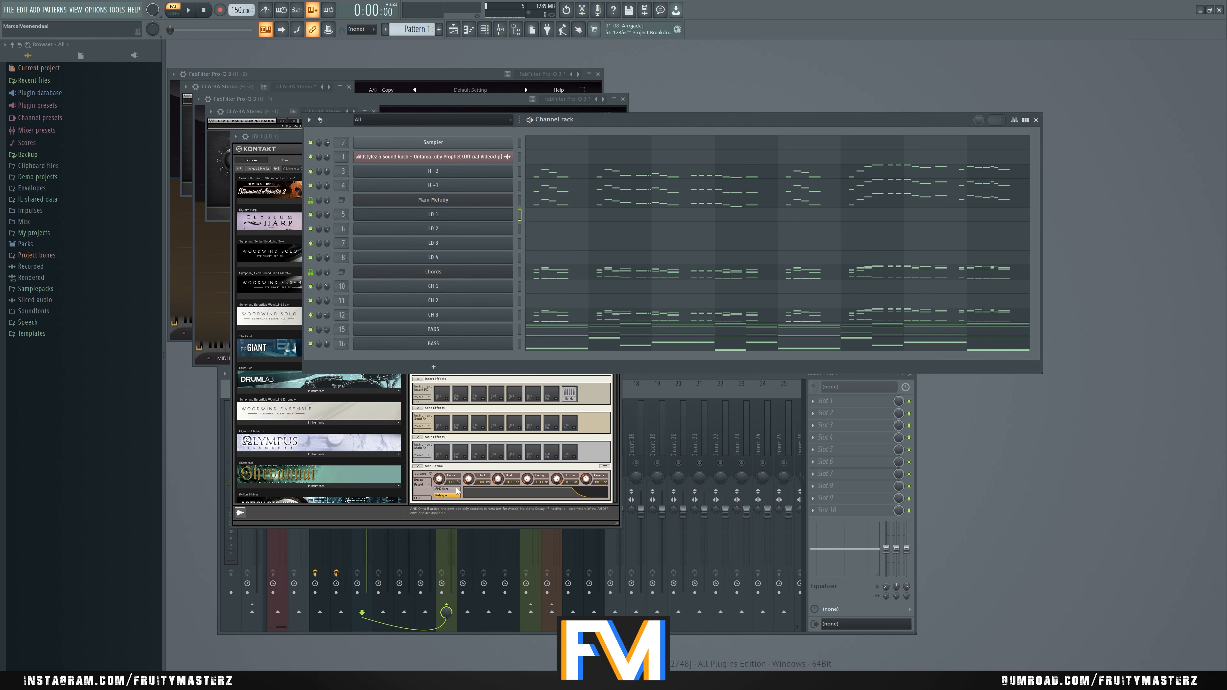
Step: Set the attack of LD 1's volume envelope in Kontakt to 10, audition it, and close the instrument
click(477, 485)
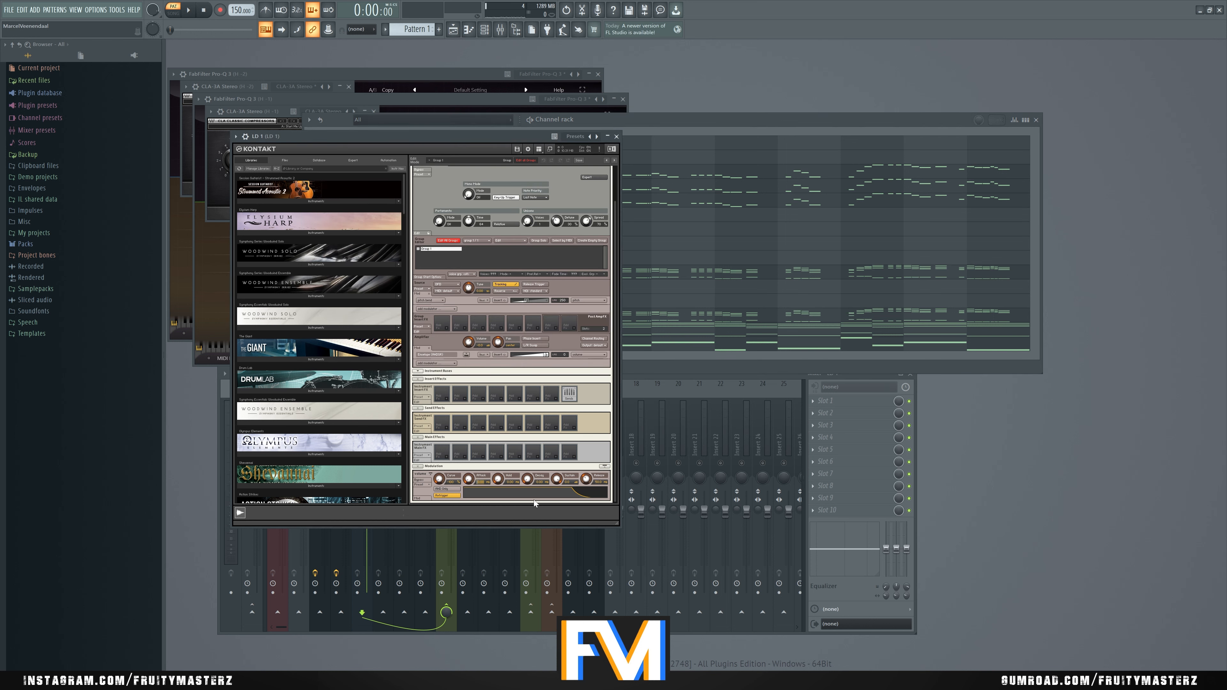
text(10)
key(Return)
key(space)
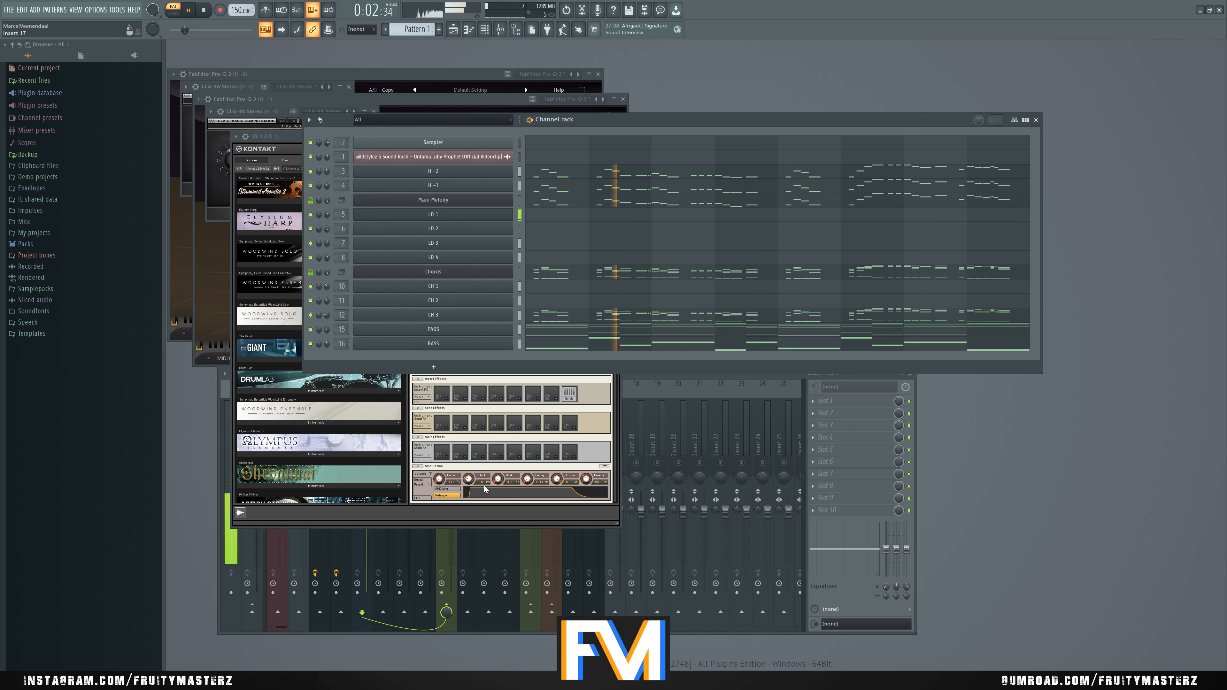
click(435, 481)
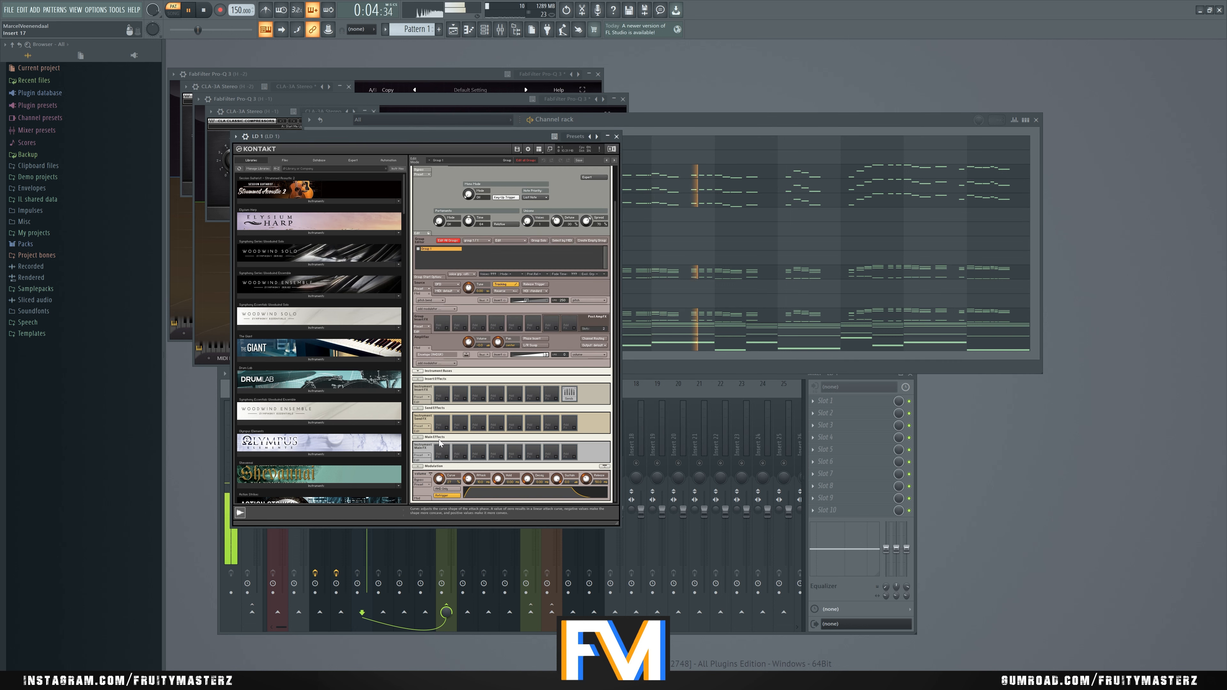
click(616, 137)
key(space)
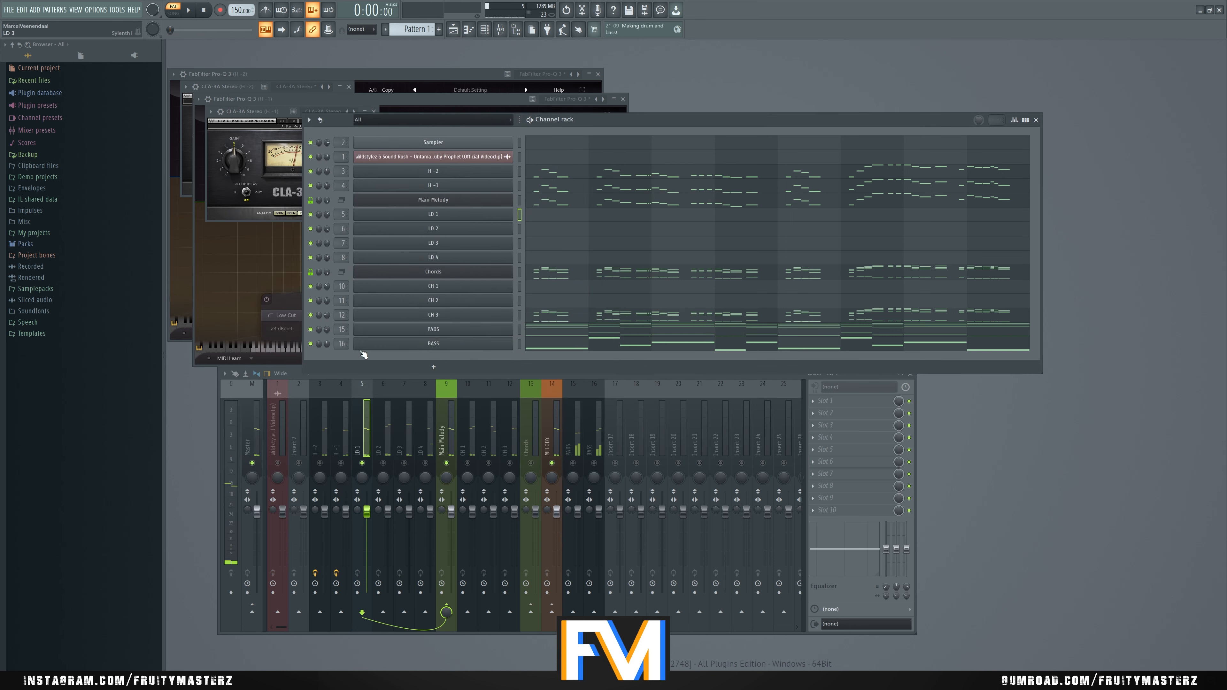
Step: Load FabFilter Pro-Q 3 on LD 1 and add a 36 dB/oct low cut at about 196 Hz and a gentle high-shelf boost
click(814, 402)
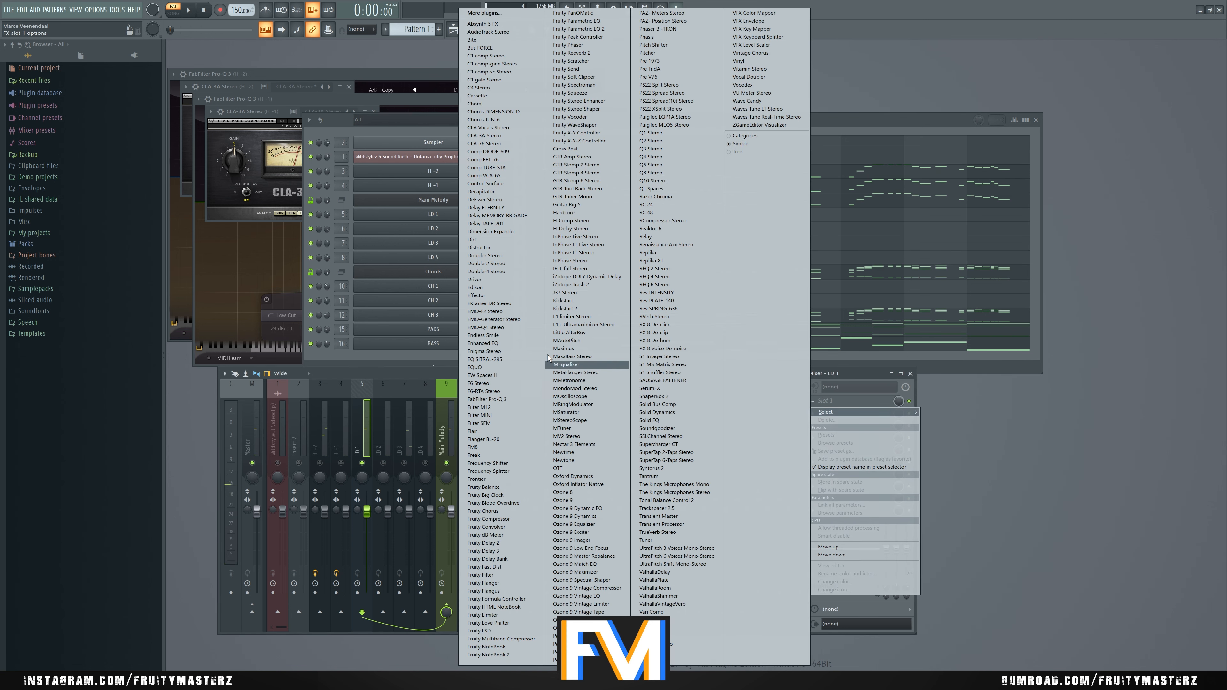
click(513, 399)
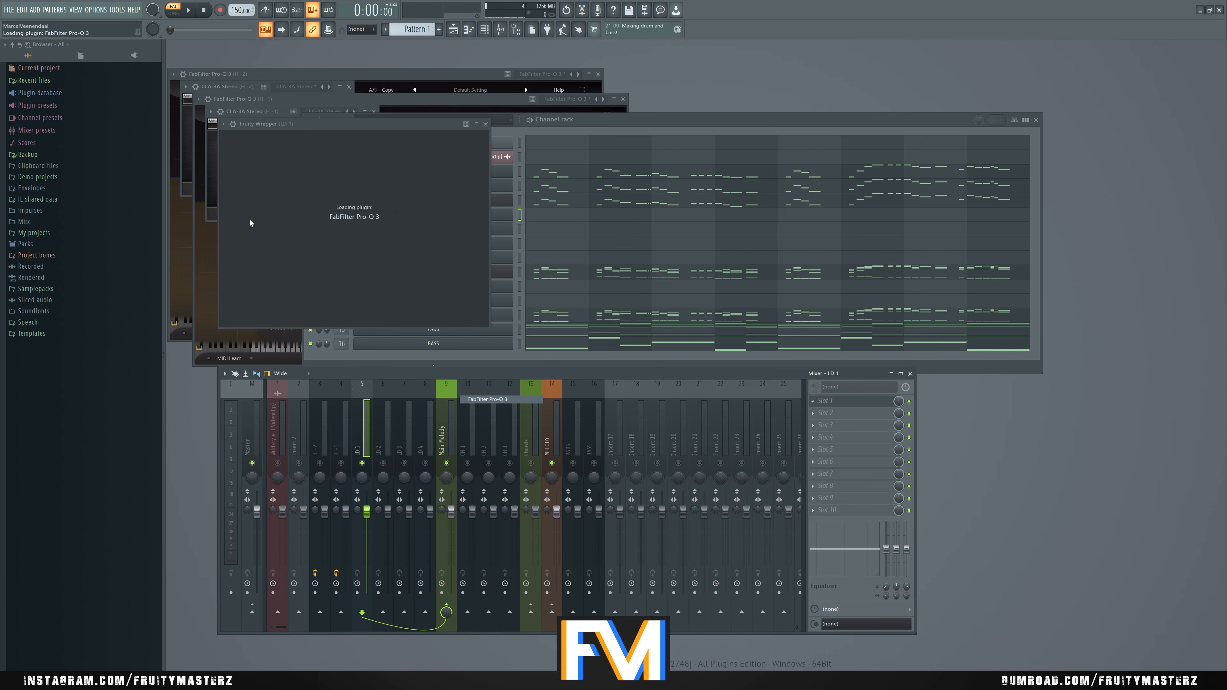
click(240, 227)
drag(266, 195, 377, 236)
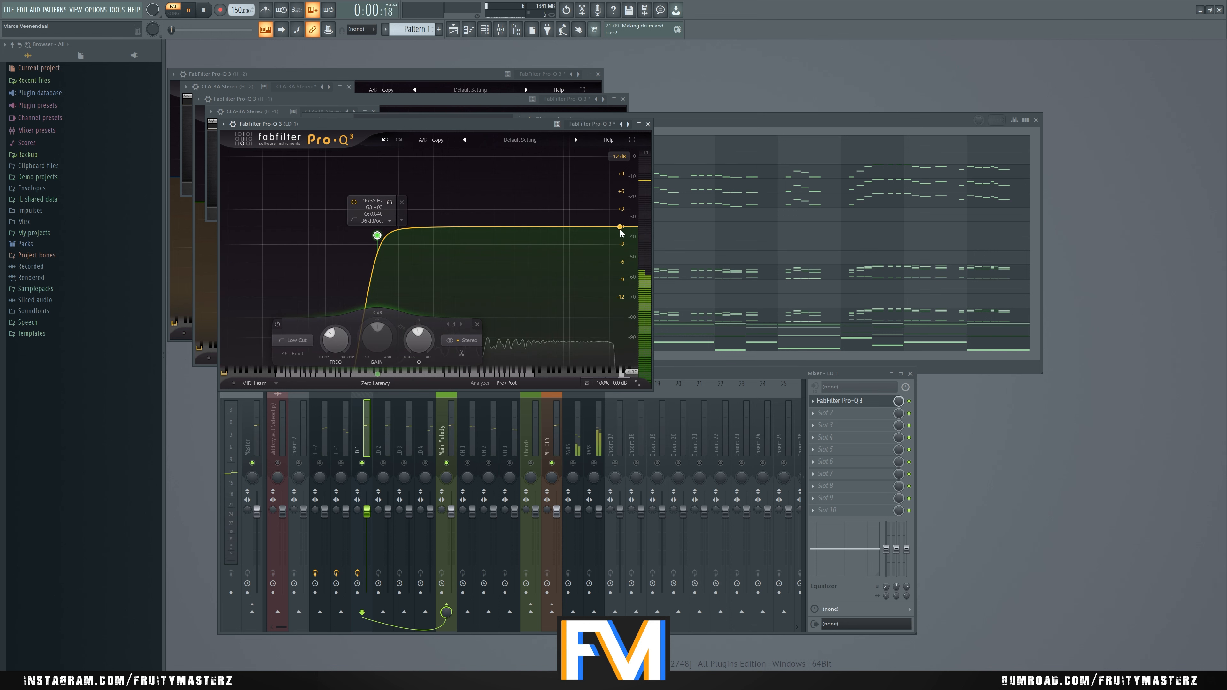
click(555, 226)
drag(553, 227, 560, 221)
Step: Load CLA-3A Stereo into LD 1's second effect slot and audition the track with its effects bypassed and enabled
click(835, 413)
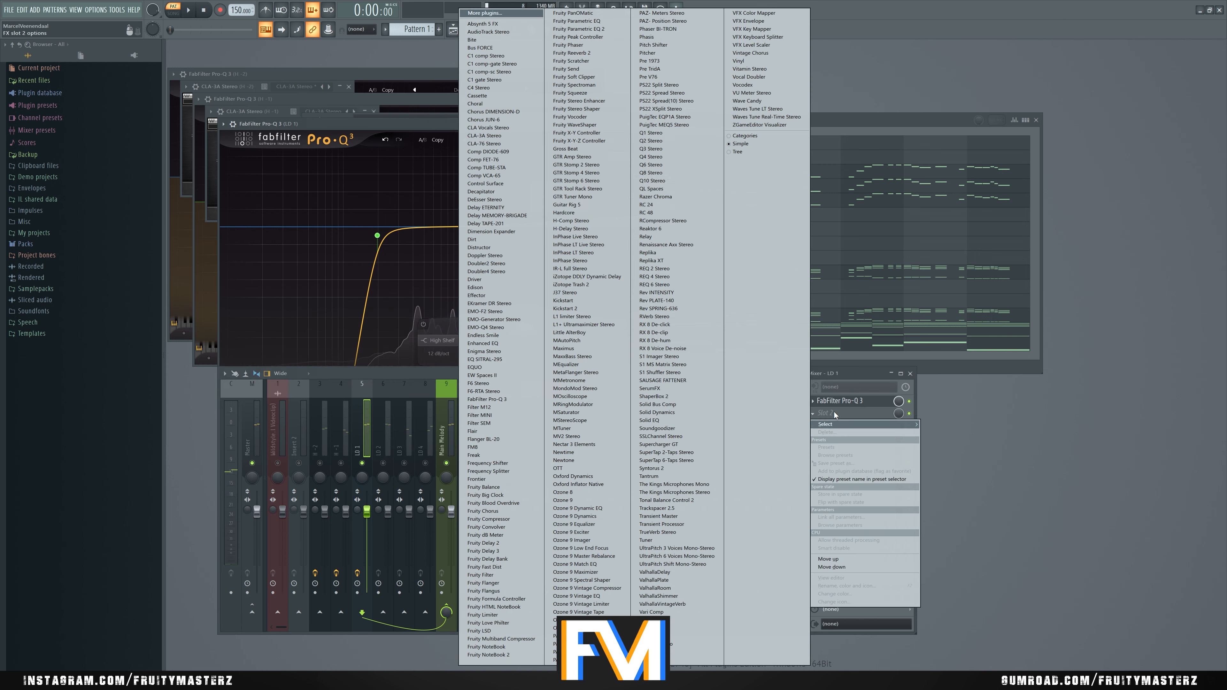
click(499, 136)
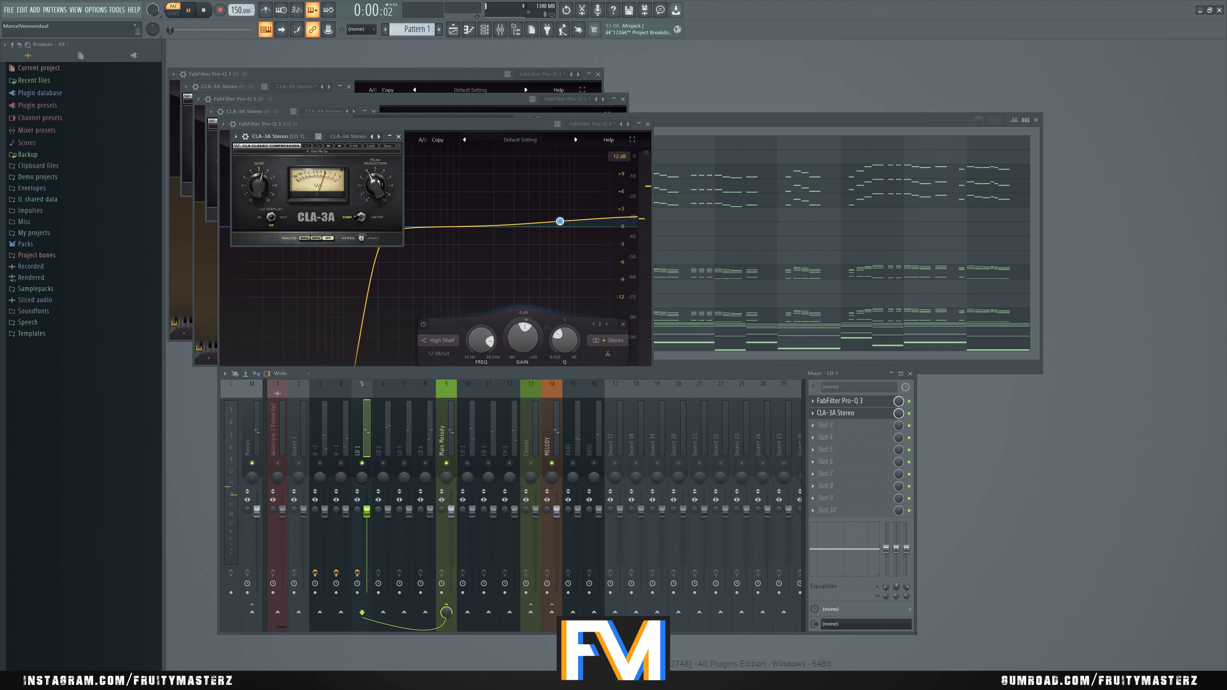
key(space)
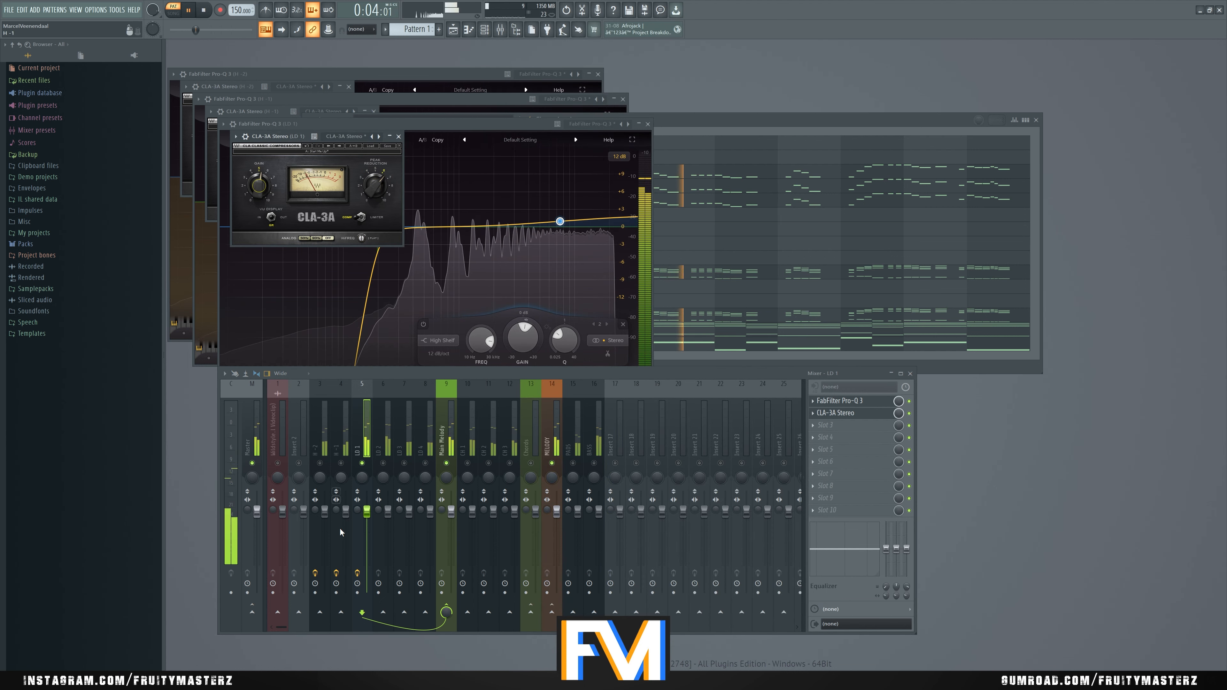
click(360, 572)
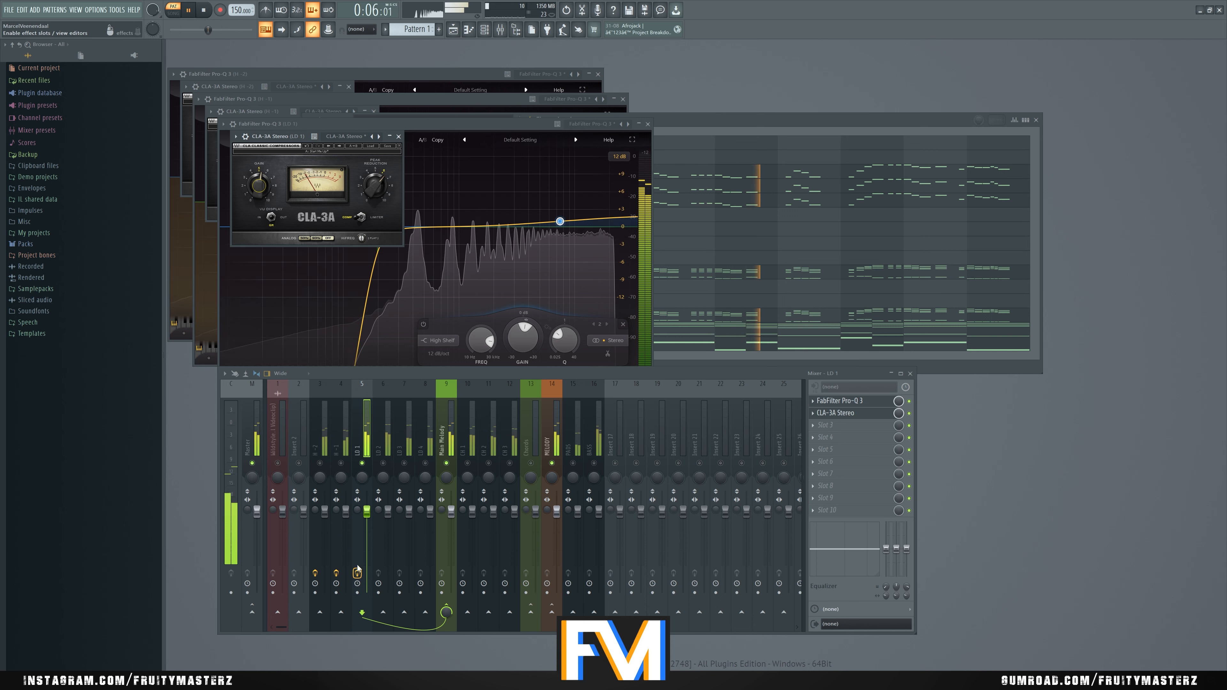
key(space)
Step: Solo the LD 2 mixer track, audition it, and load FabFilter Pro-Q 3 into its first effect slot
right_click(384, 463)
key(space)
click(384, 449)
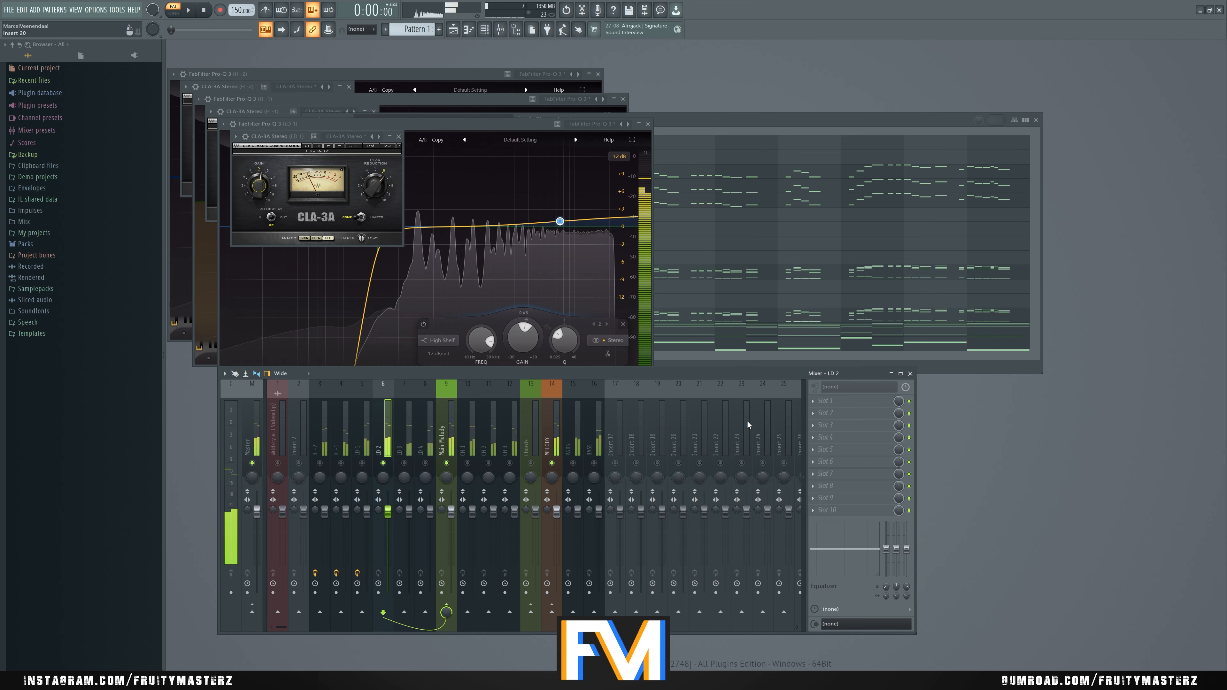
key(space)
click(835, 401)
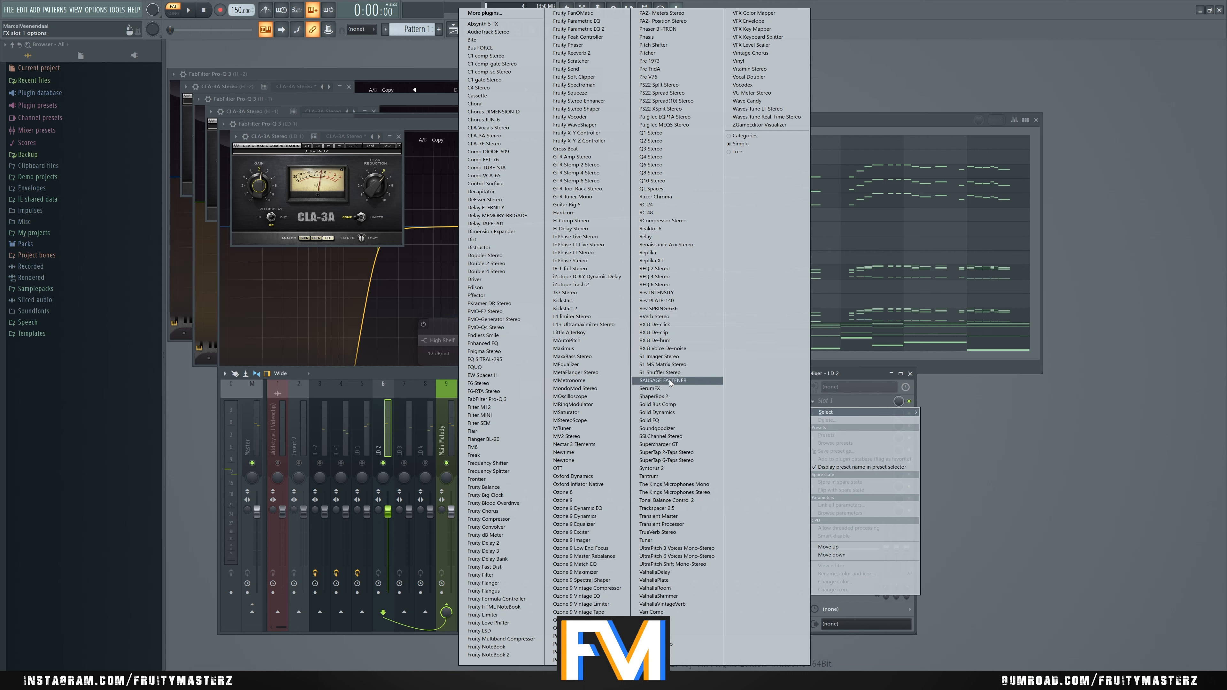
click(530, 400)
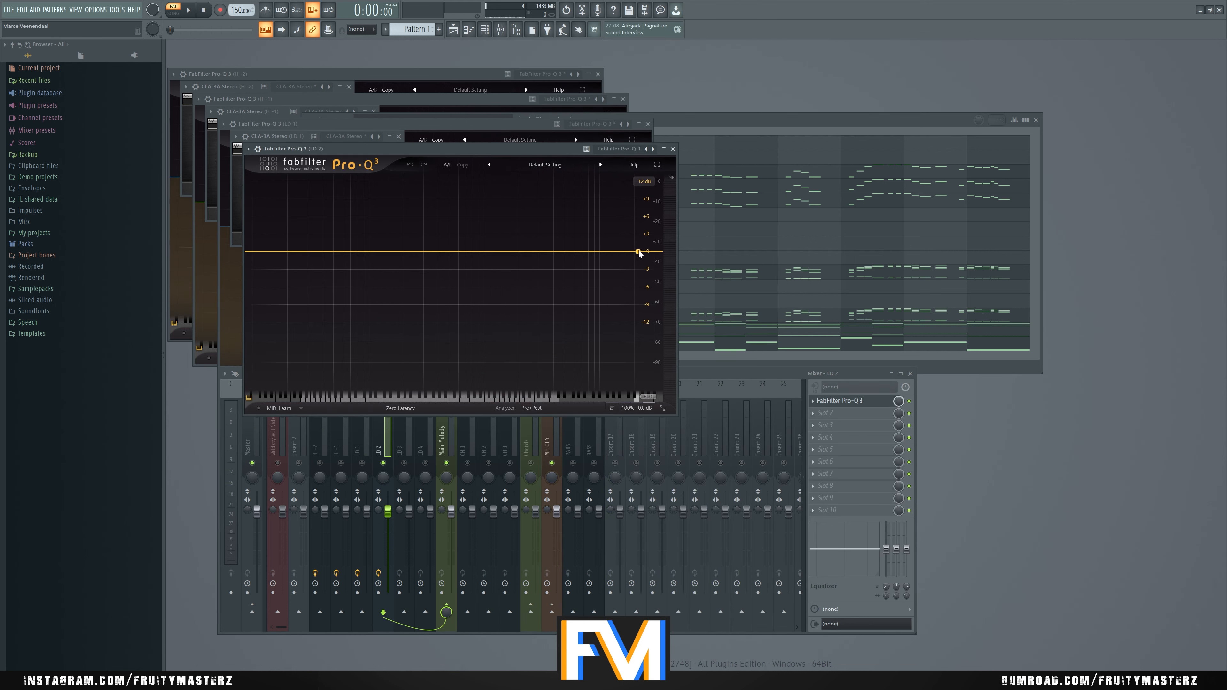
Step: Shape LD 2's EQ with a high-shelf boost of about 3.59 dB near 2752 Hz and a 24 dB/oct low cut at about 233 Hz
key(space)
drag(643, 251, 537, 232)
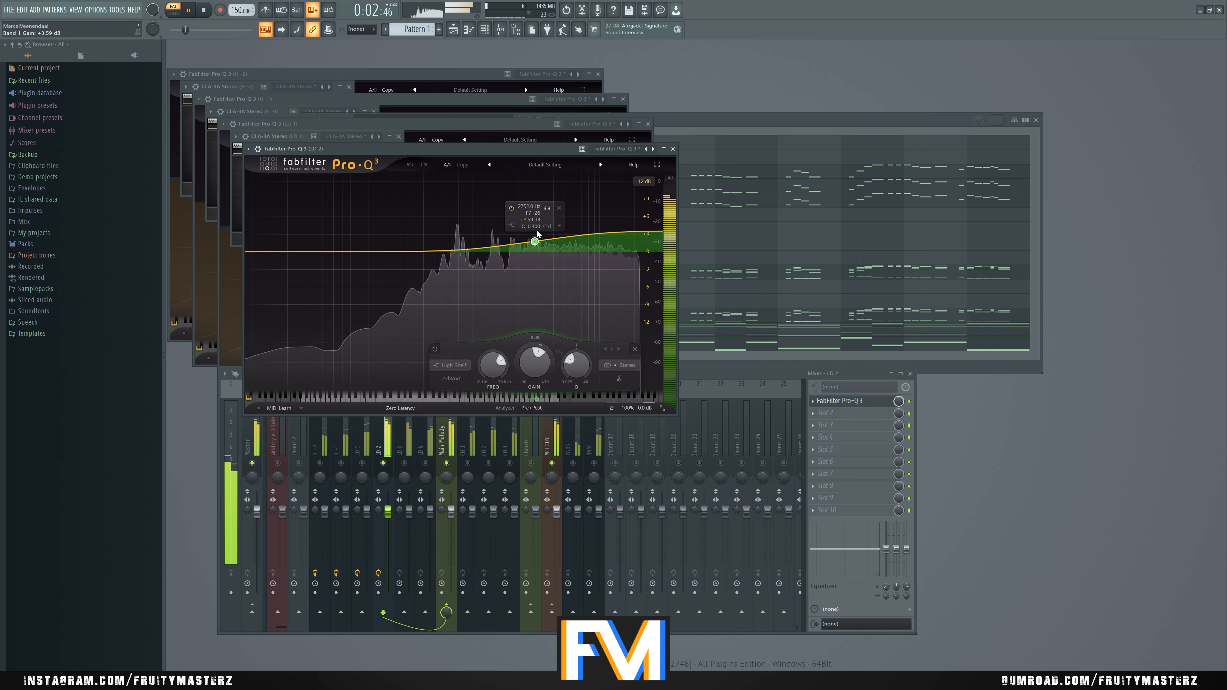
drag(285, 252, 410, 253)
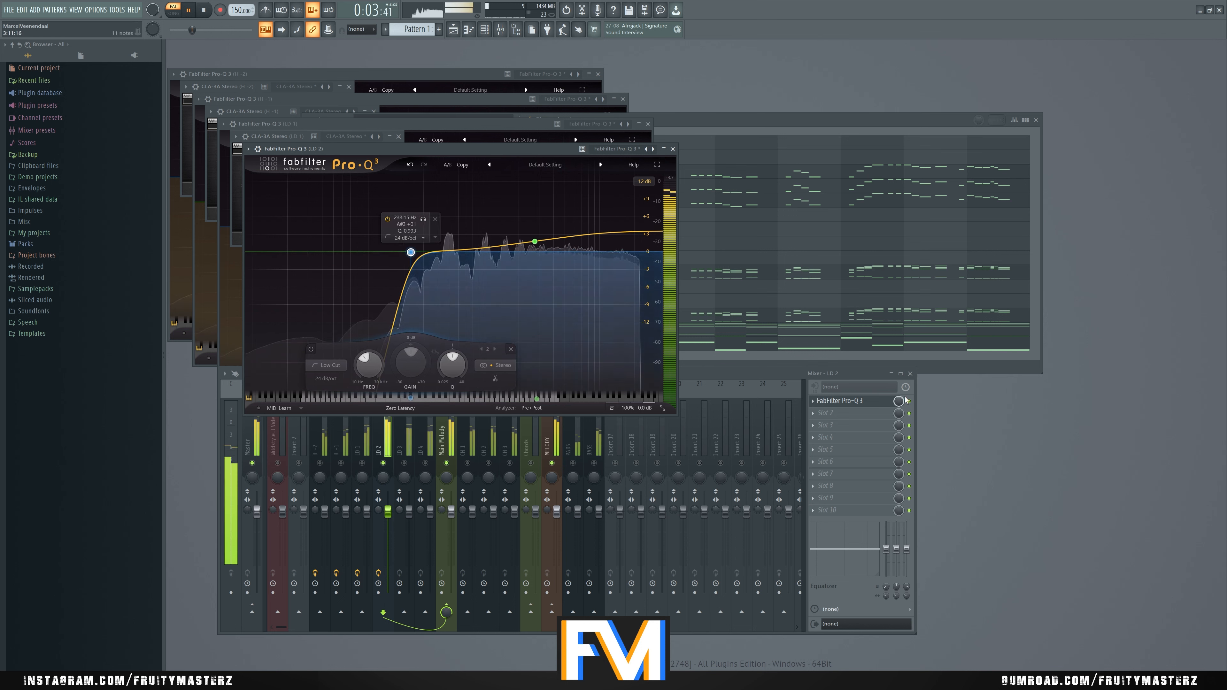
click(914, 405)
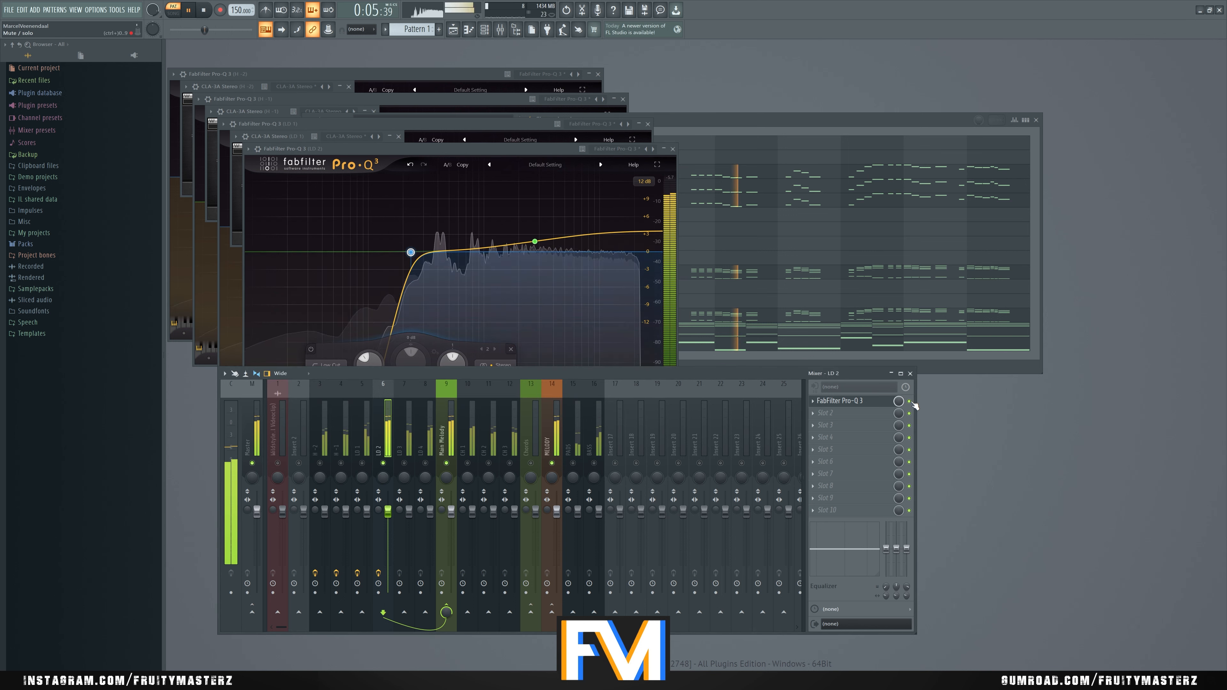
key(space)
Step: Load CLA-3A Stereo into LD 2's second effect slot, adjust its peak reduction, and audition the track with the compressor bypassed and enabled
click(844, 413)
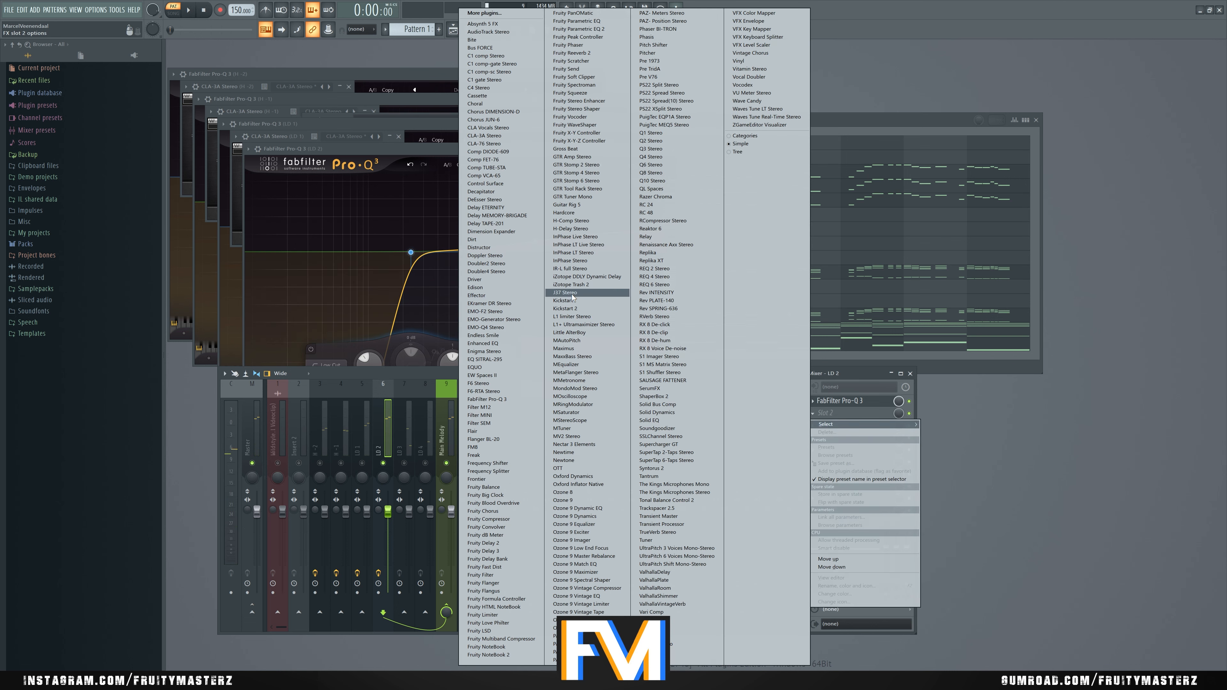
click(508, 136)
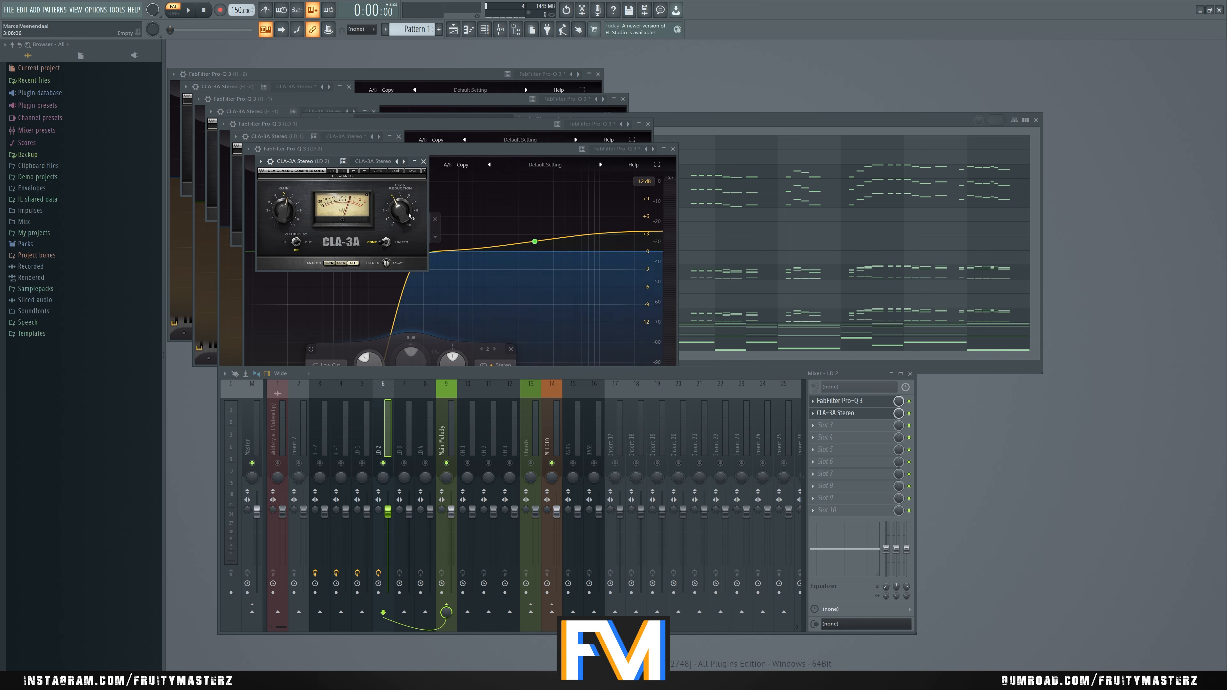
key(space)
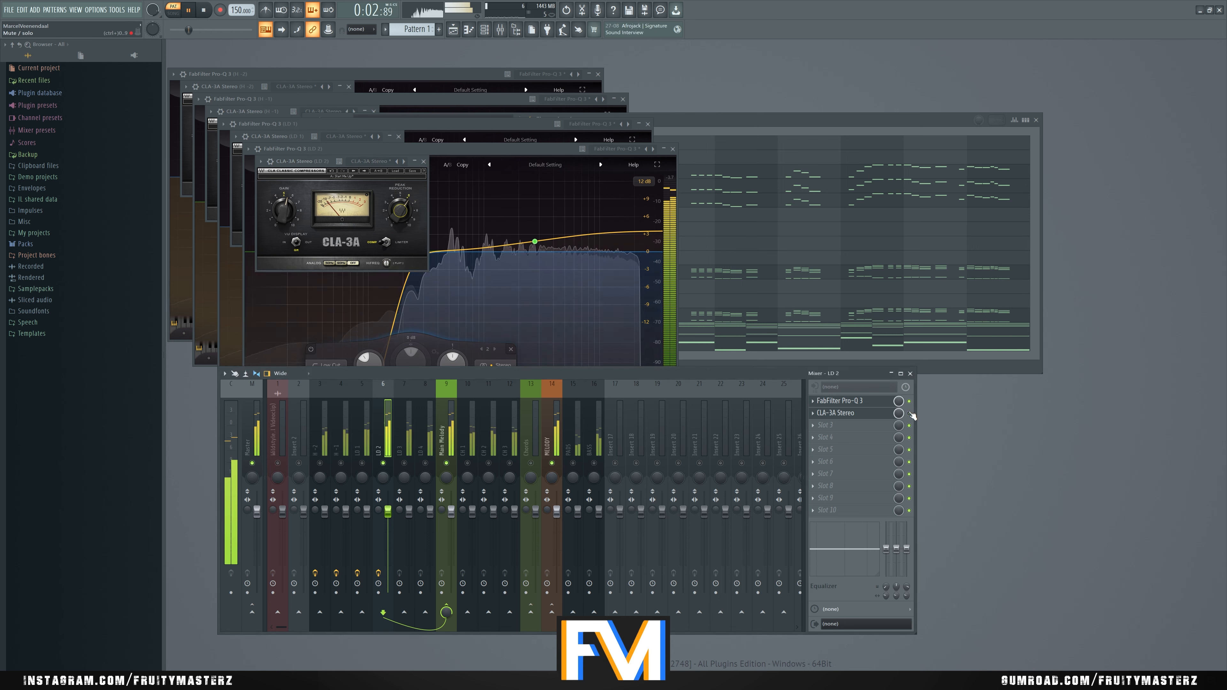
drag(400, 217, 399, 219)
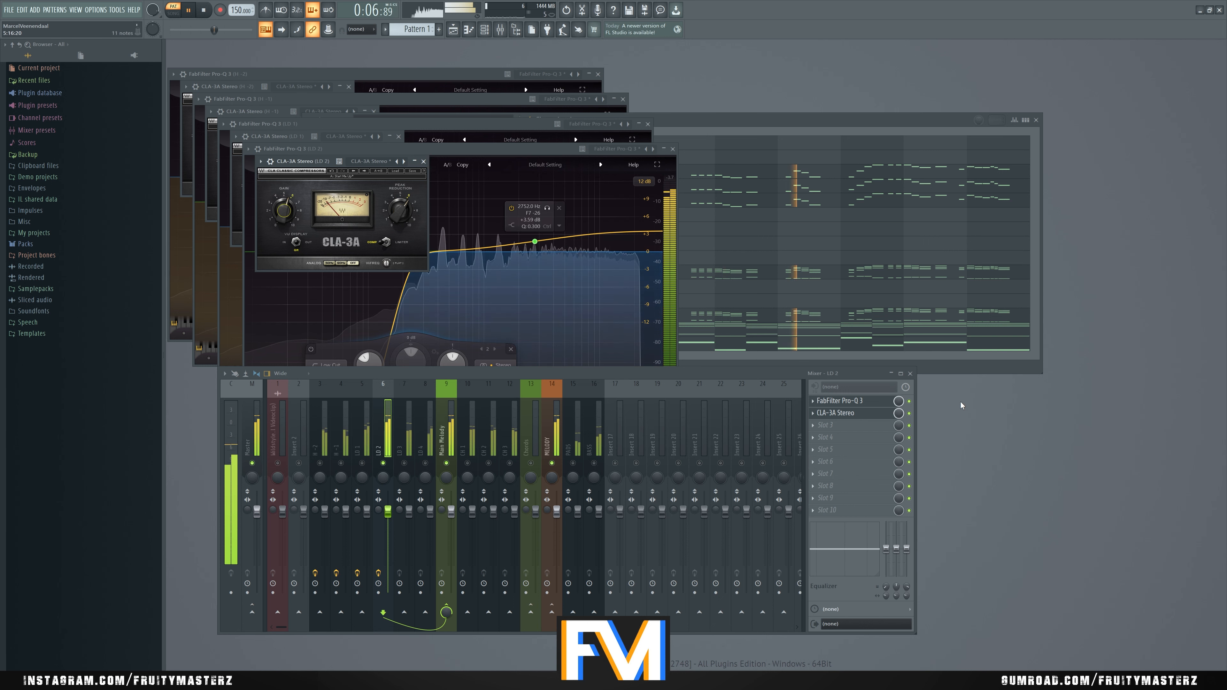
click(909, 413)
click(909, 414)
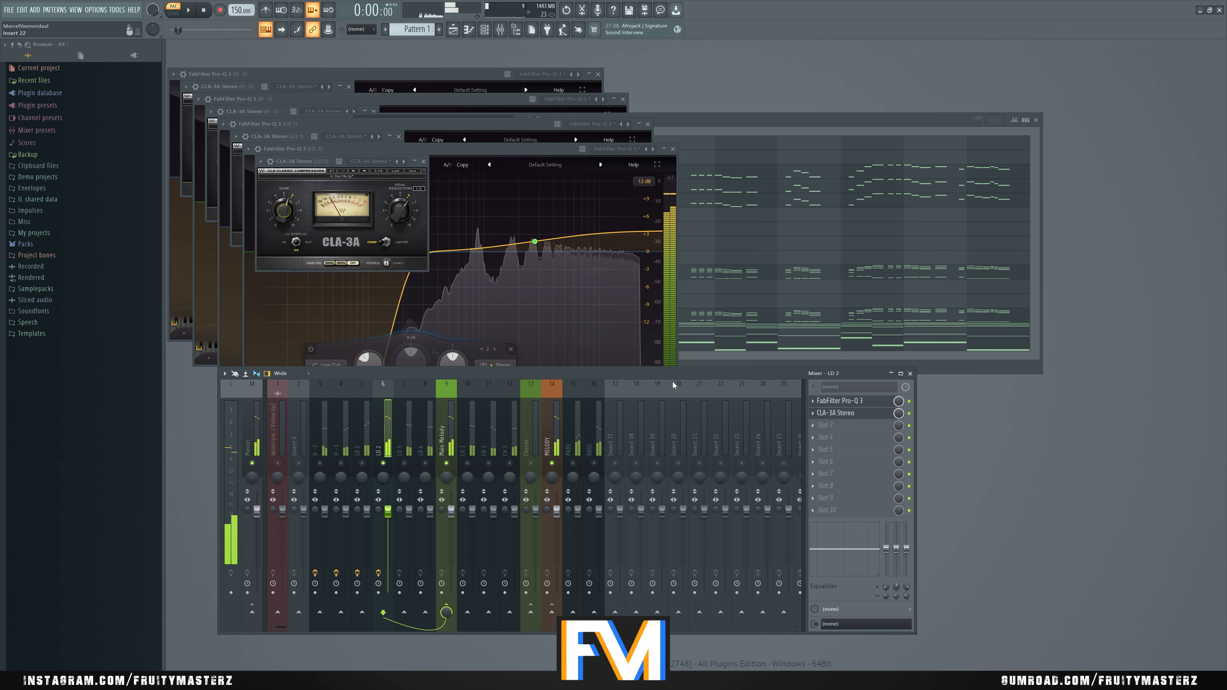
key(space)
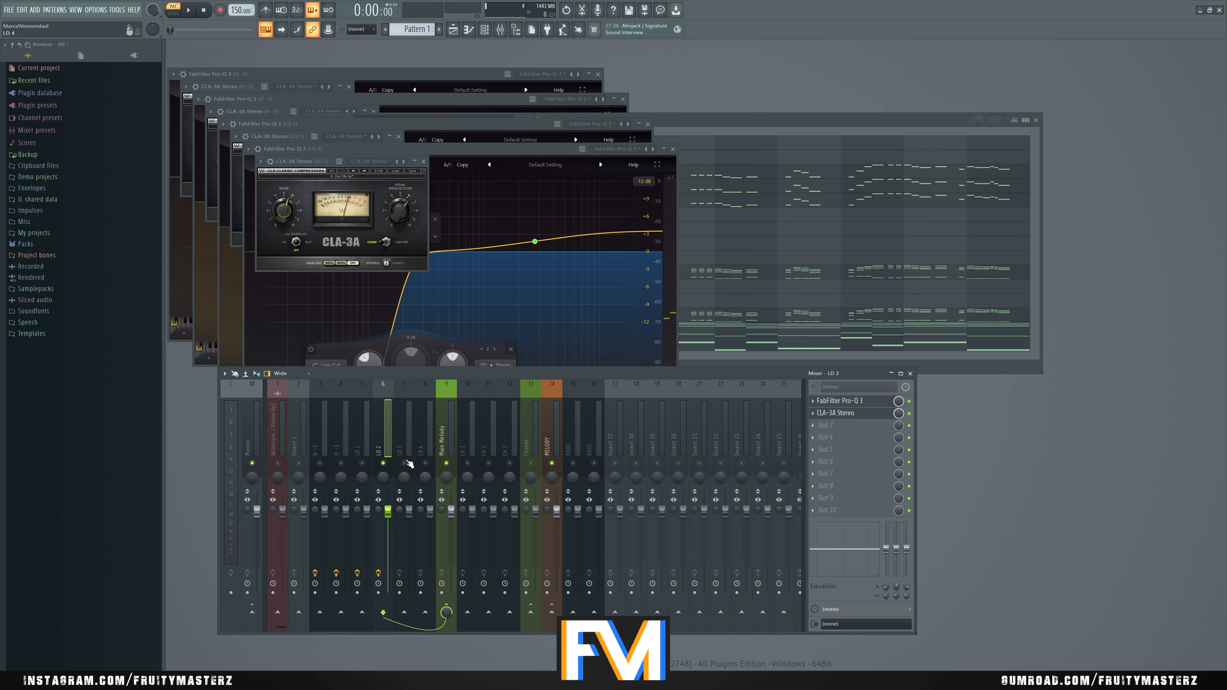
Step: Solo the LD 3 mixer track, audition it, and load FabFilter Pro-Q 3 into its first effect slot
click(410, 443)
key(space)
key(space)
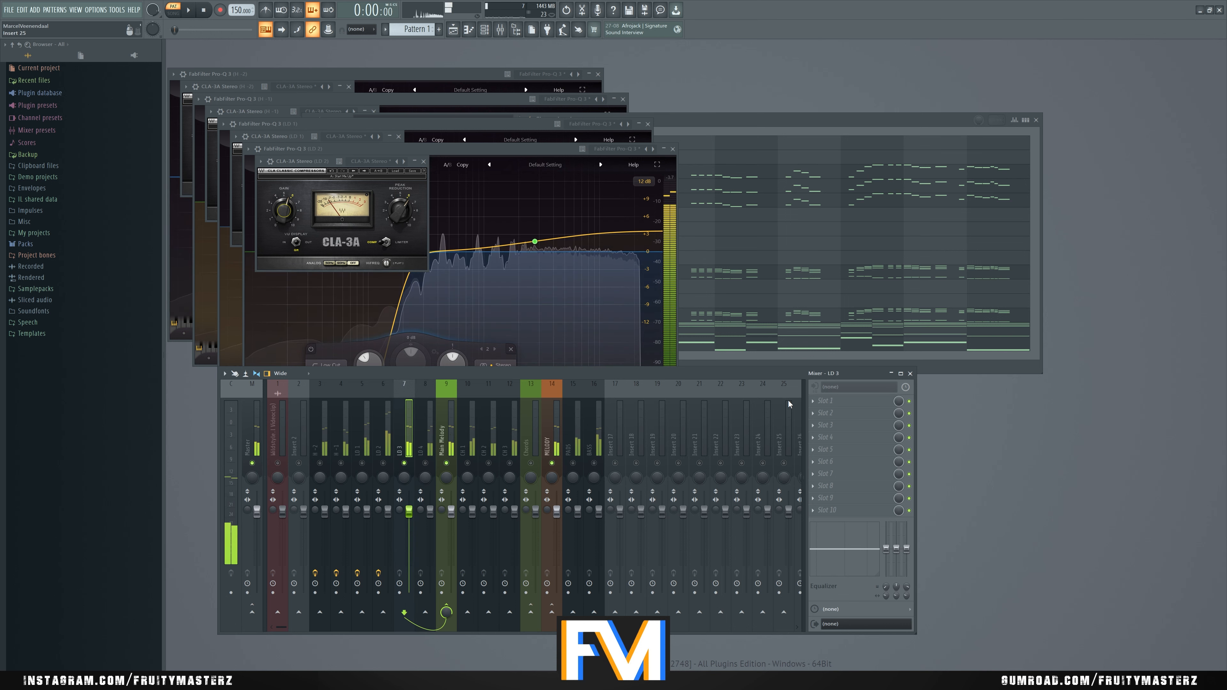
click(826, 401)
click(503, 399)
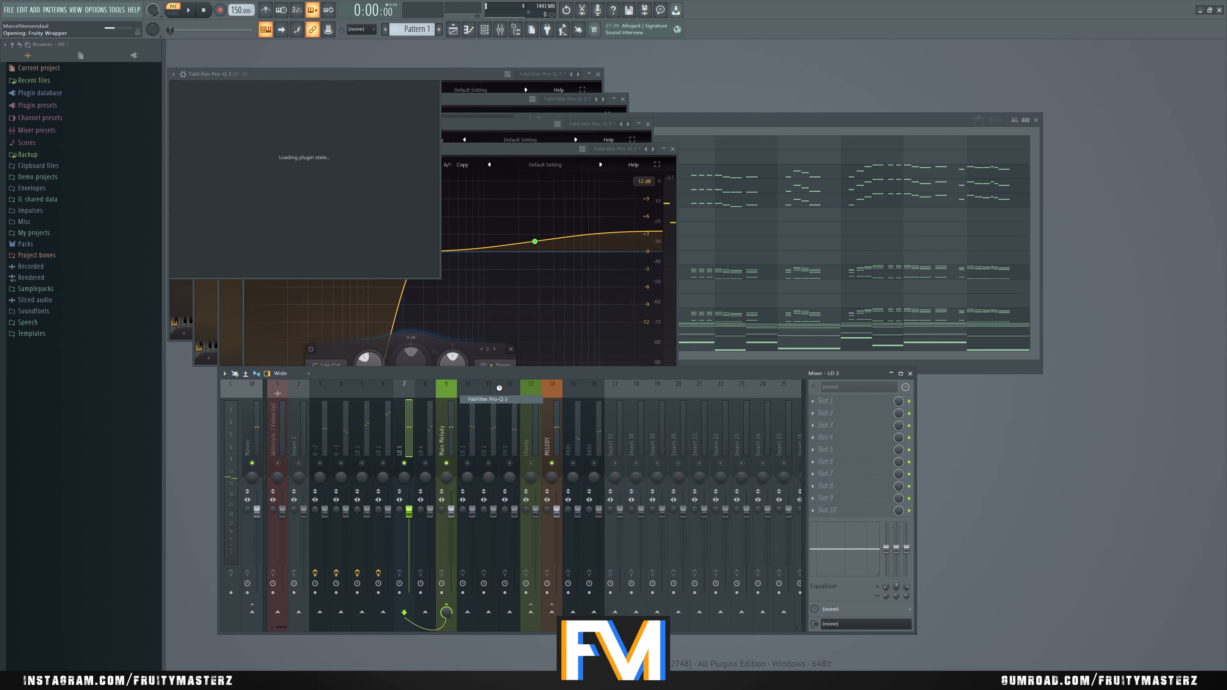
Step: Add a gentle high-shelf boost at about 1915 Hz and a low cut to LD 3's EQ while the pattern plays
key(space)
click(450, 172)
drag(450, 174, 441, 172)
key(space)
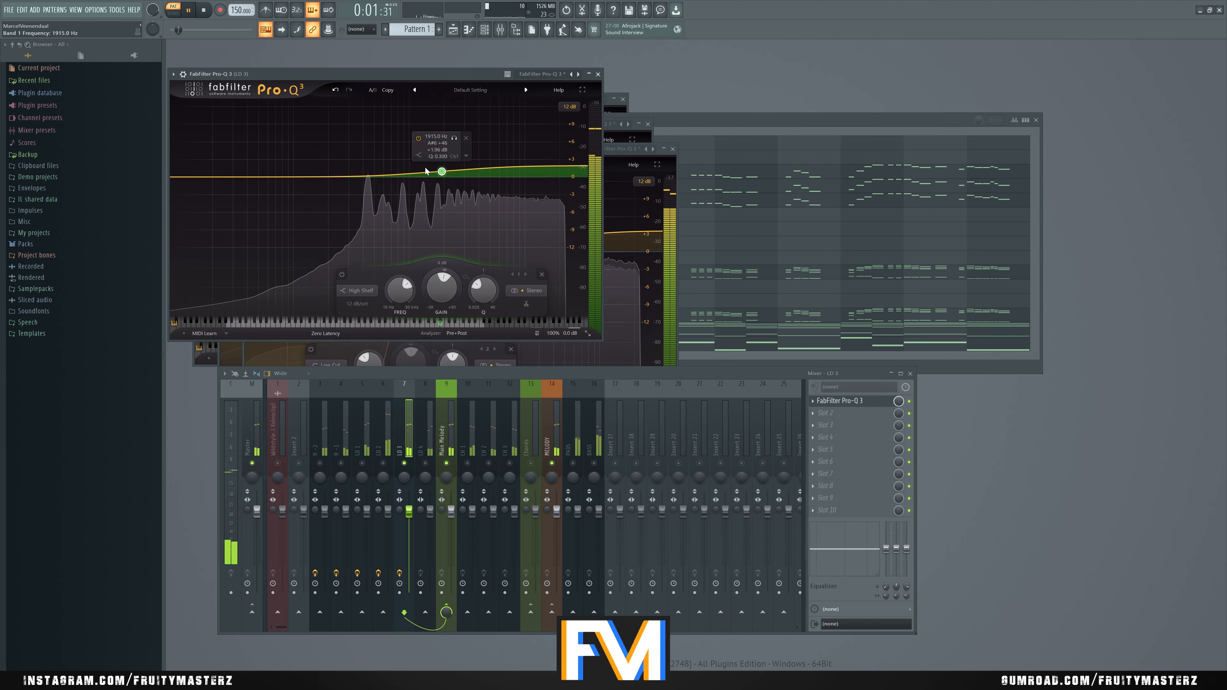
double_click(183, 178)
drag(209, 163, 366, 155)
key(space)
Step: Open LD 3's Sylenth1 instrument from the channel rack, examine its amp envelope during playback, and close it
click(723, 119)
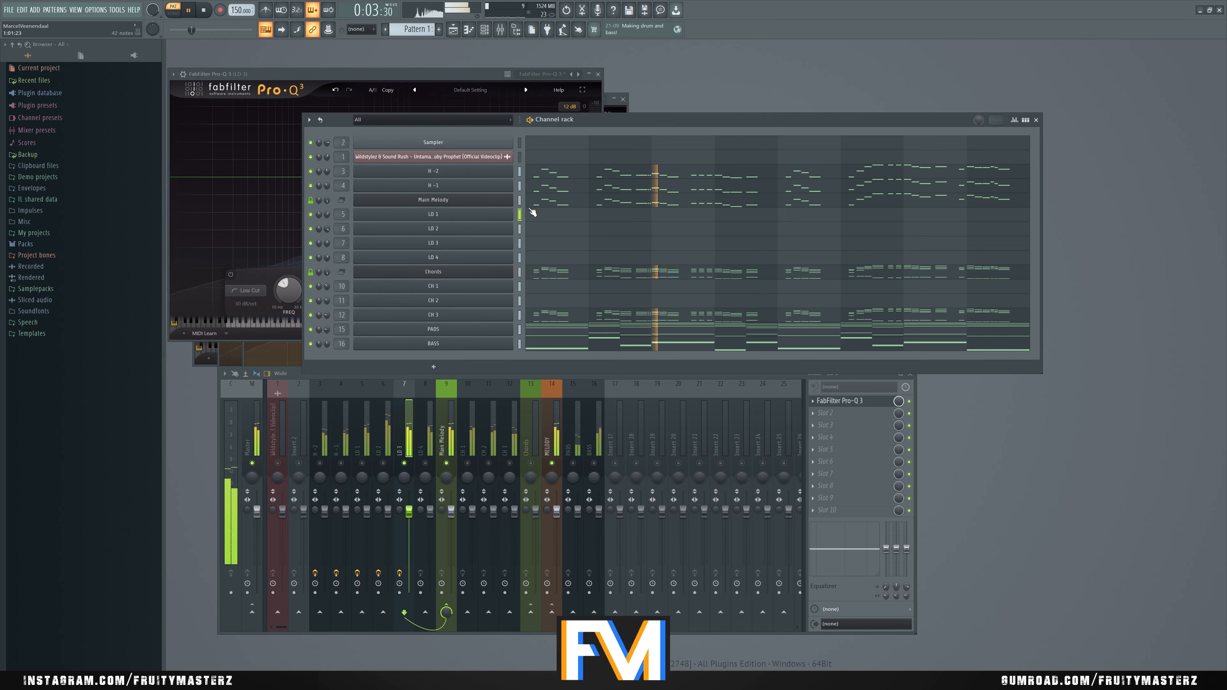
key(space)
click(482, 240)
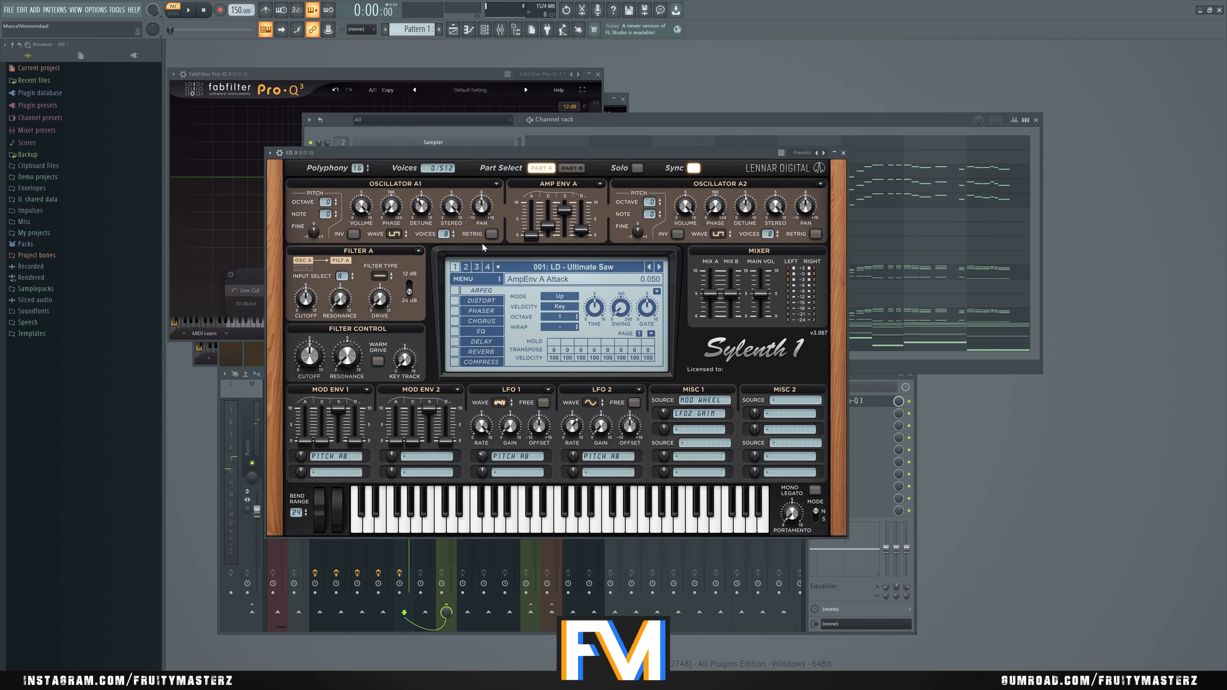
key(space)
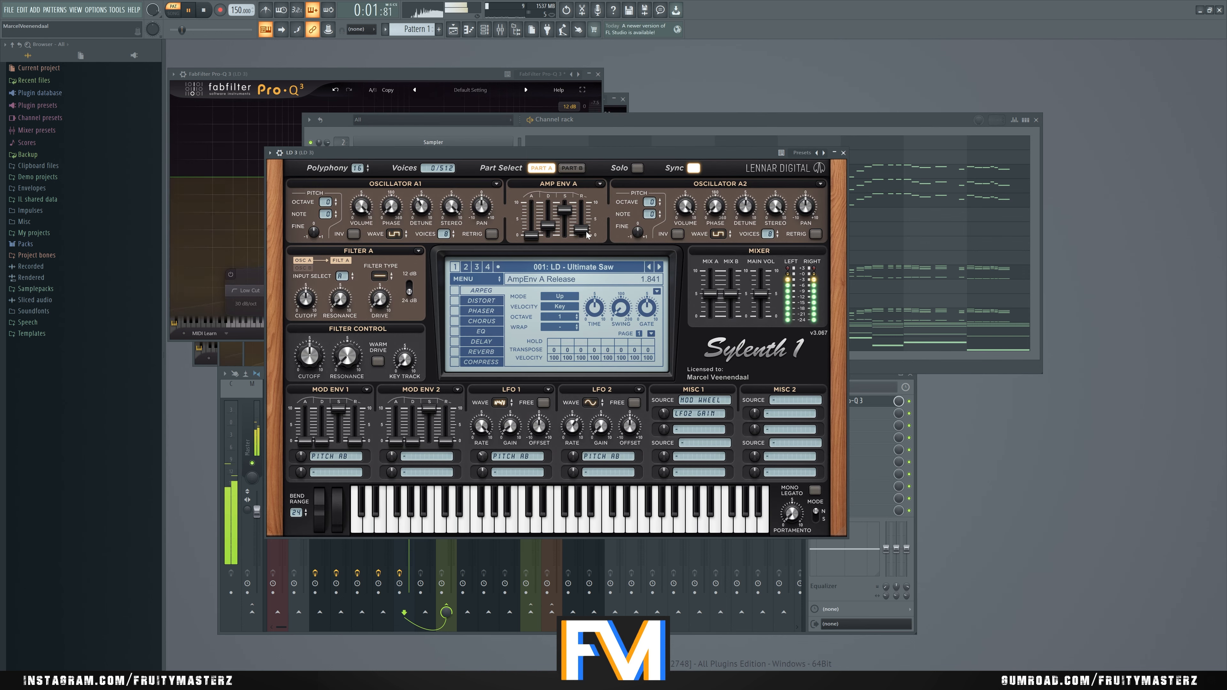
click(844, 154)
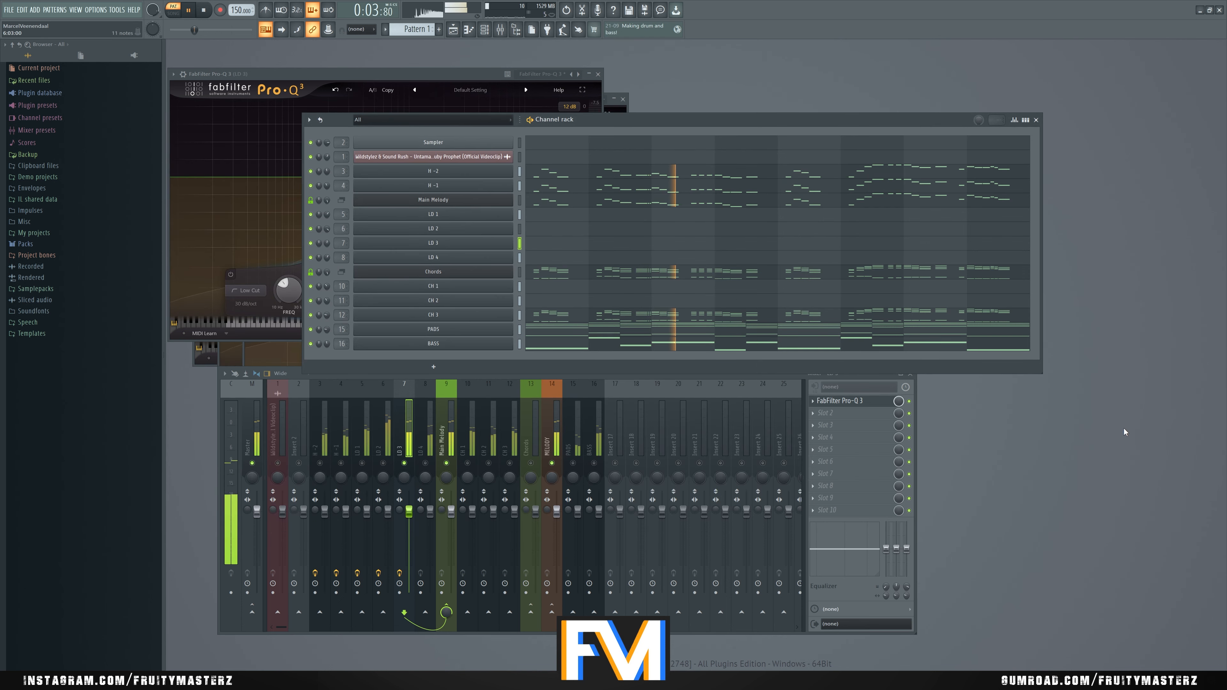
Step: Load CLA-3A Stereo into LD 3's second effect slot and adjust its peak reduction and gain during playback
key(space)
click(840, 415)
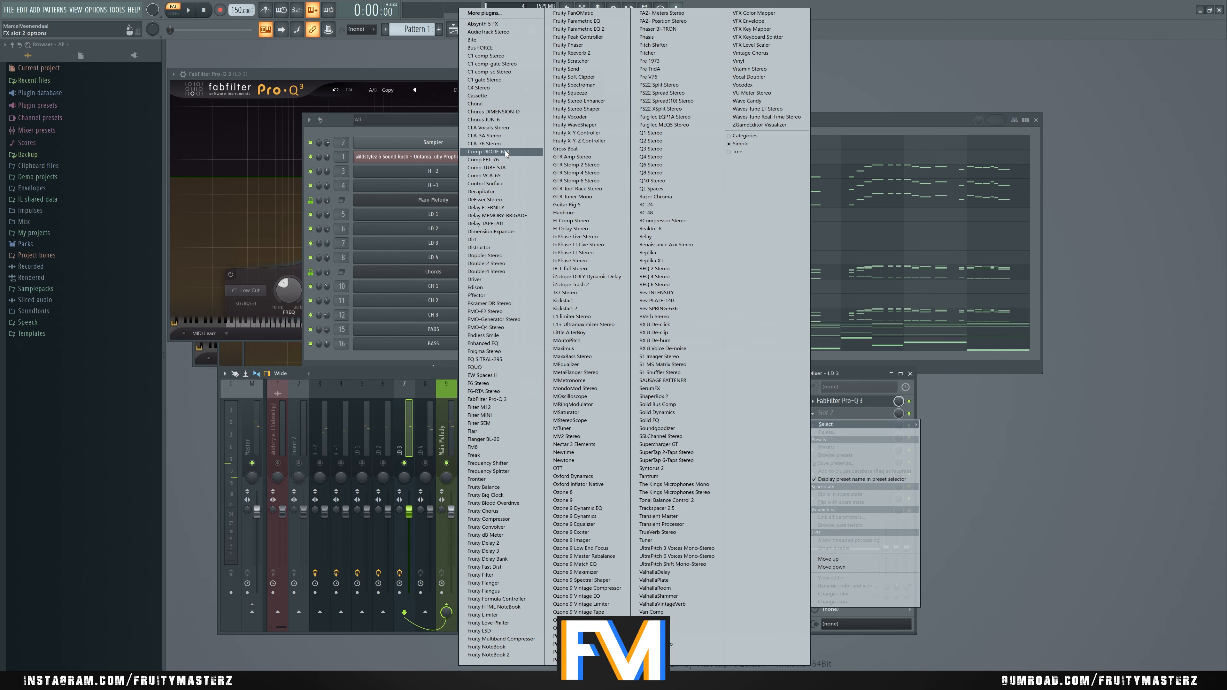
click(498, 136)
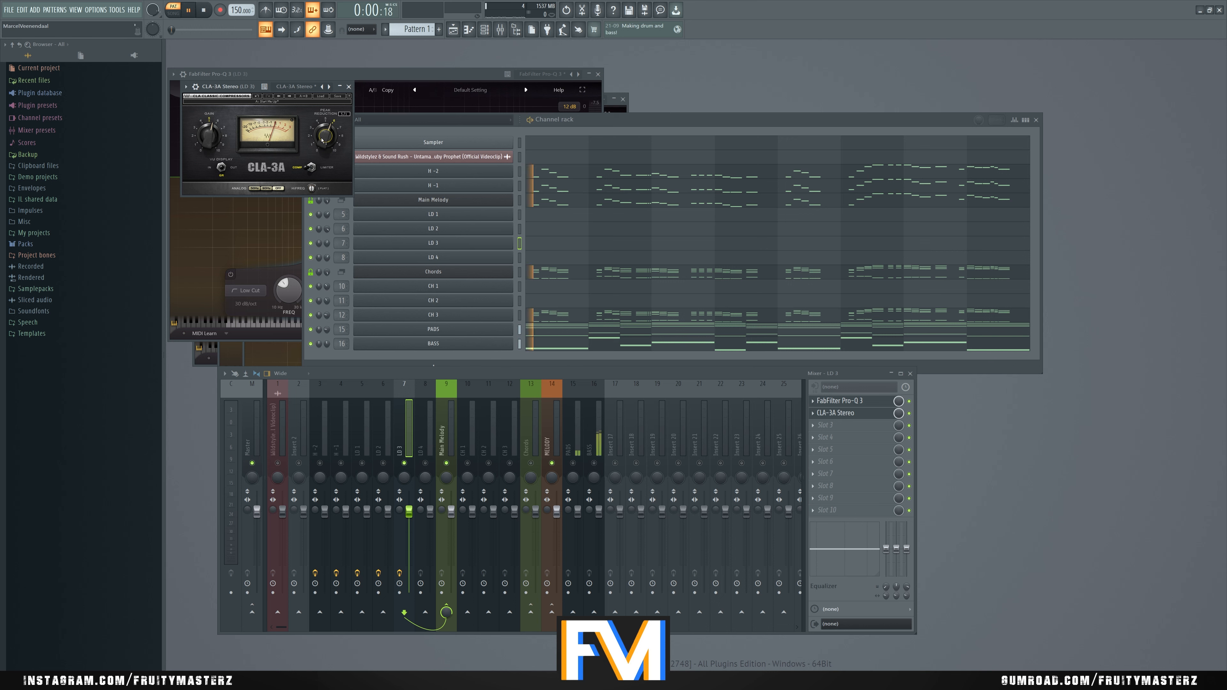
drag(322, 141, 322, 142)
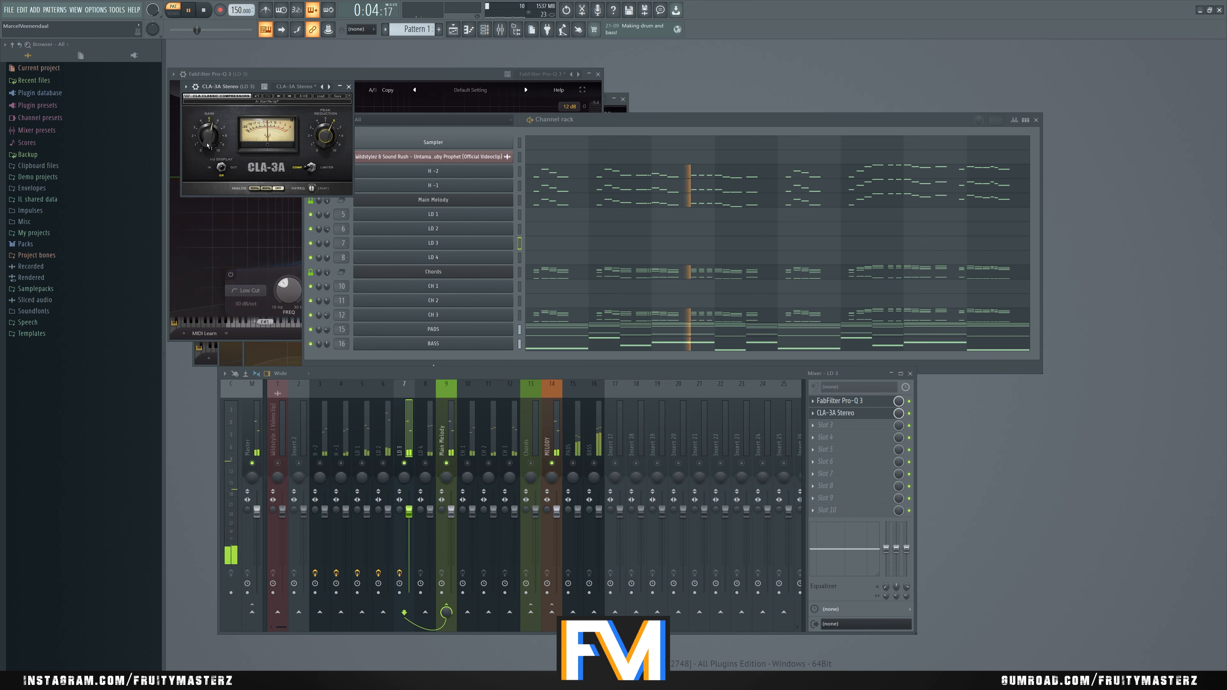
drag(210, 136, 210, 140)
key(space)
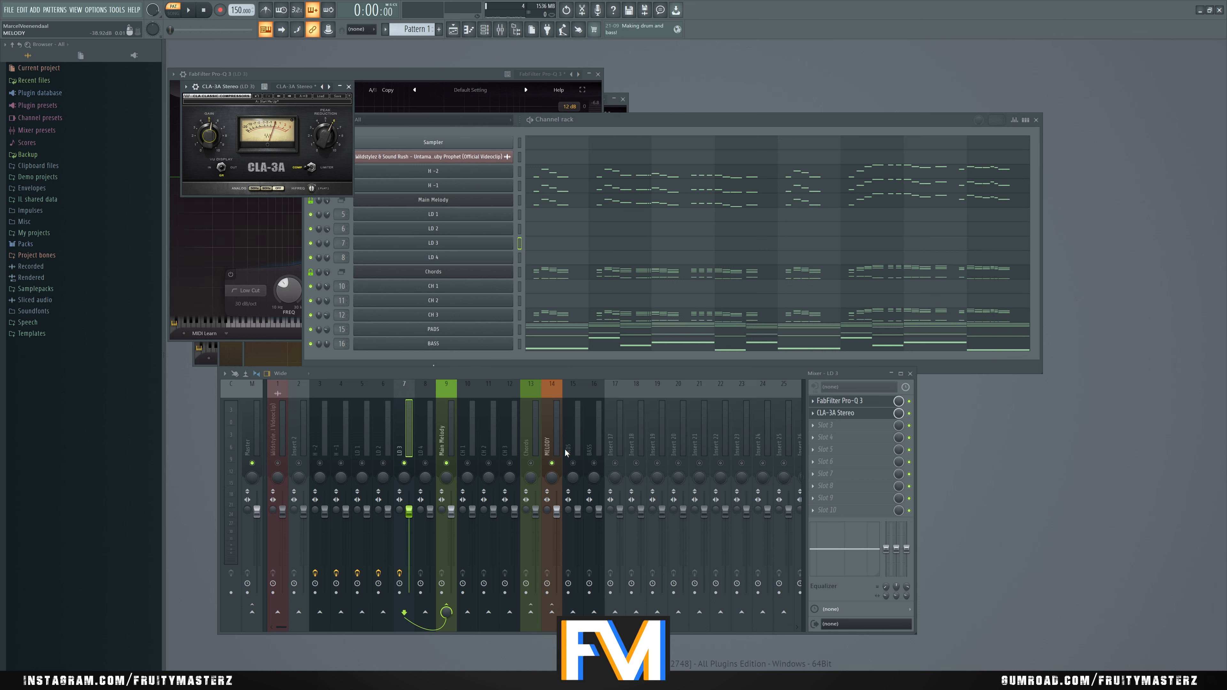
Step: Solo the LD 4 mixer track, audition it, and load FabFilter Pro-Q 3 into its first effect slot
click(431, 463)
key(space)
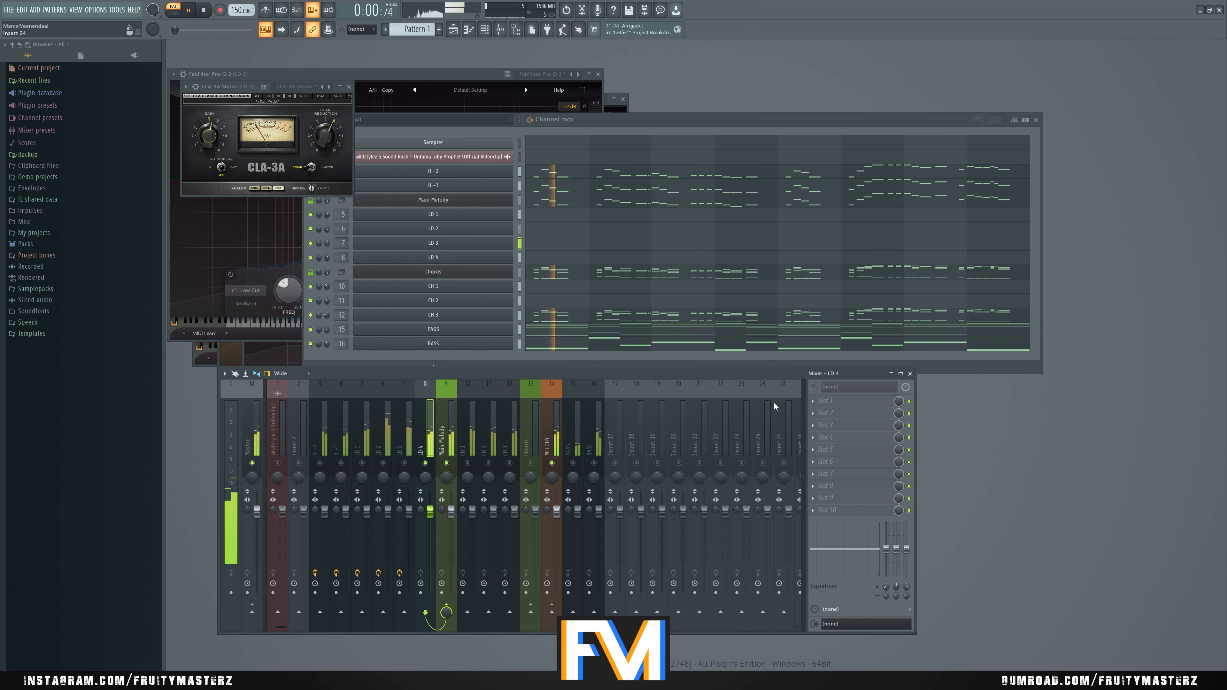
click(822, 403)
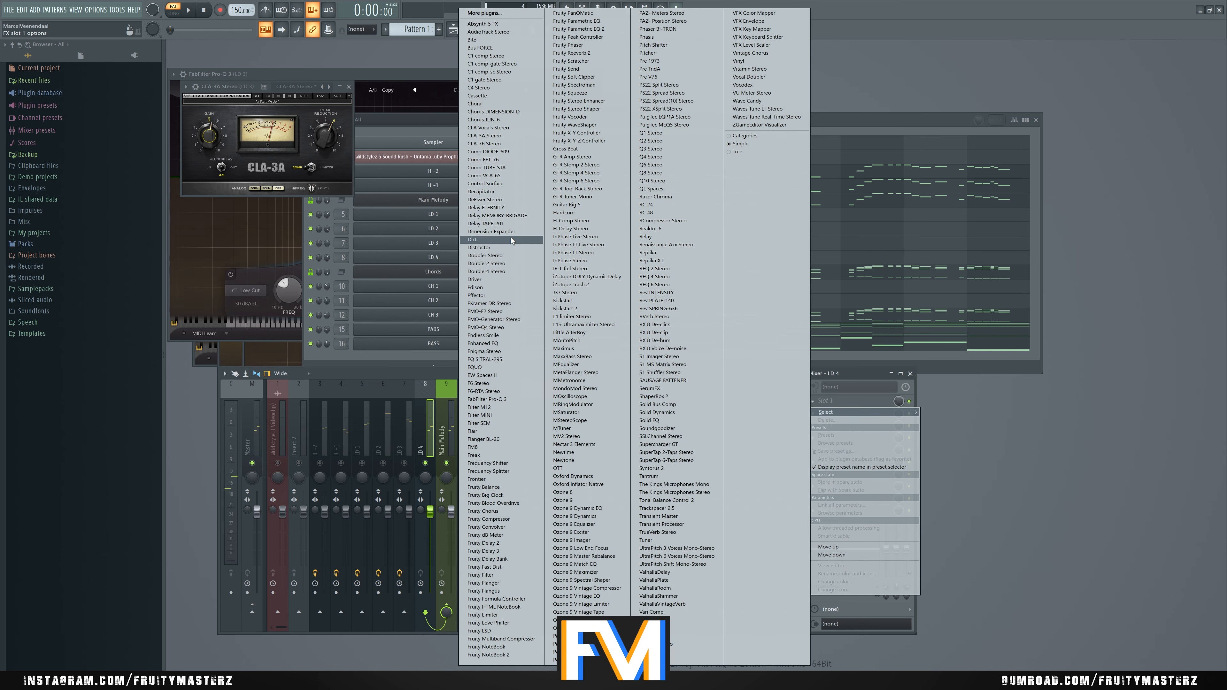
click(504, 399)
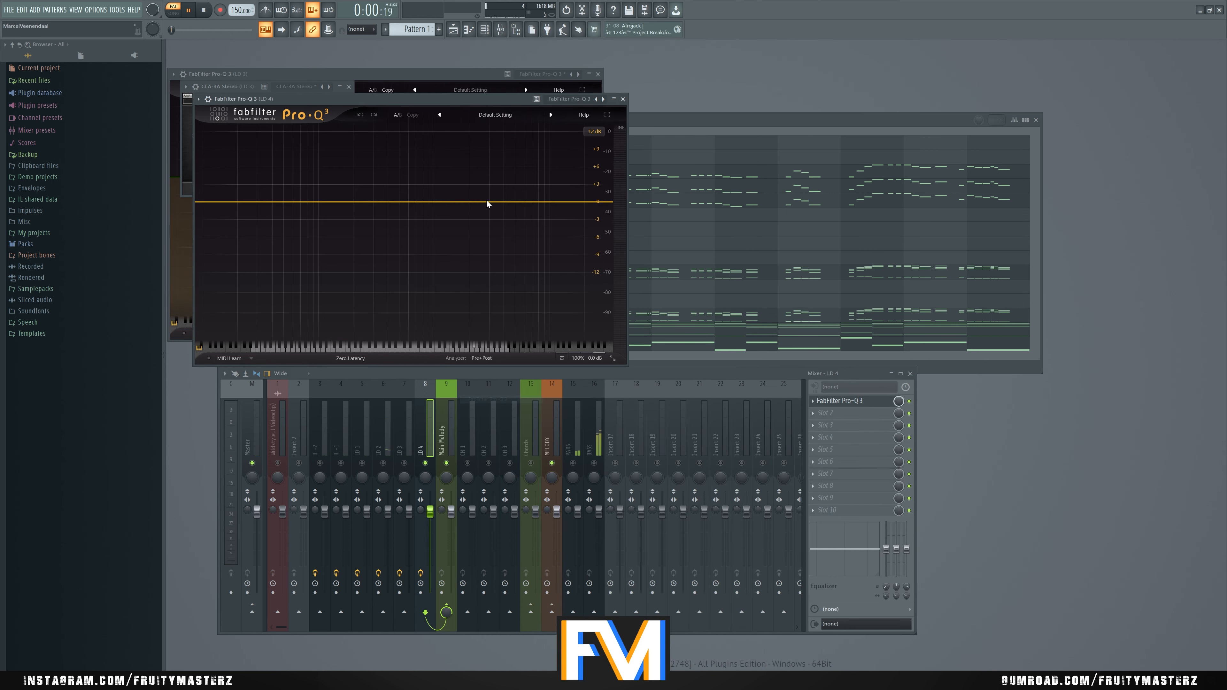
Step: Add a high-shelf boost of about 2.88 dB near 1952 Hz and a 24 dB/oct low cut below the harmonics to LD 4's EQ
click(467, 194)
drag(470, 186, 470, 185)
click(220, 202)
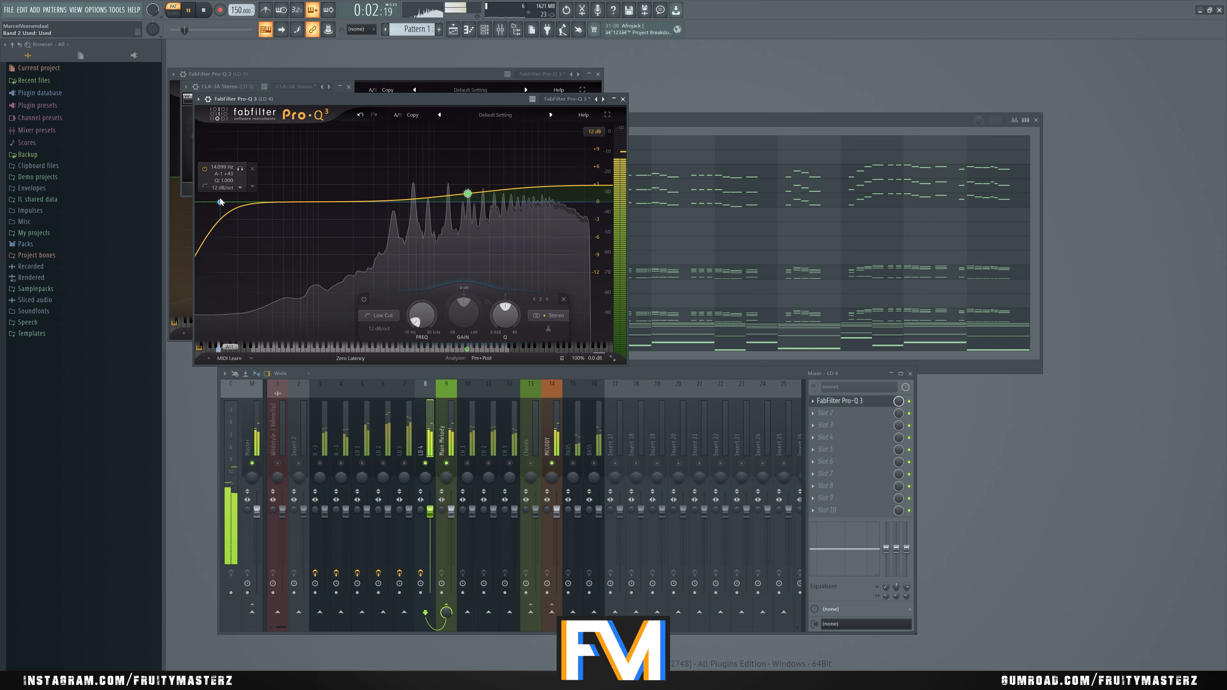
drag(239, 169, 387, 185)
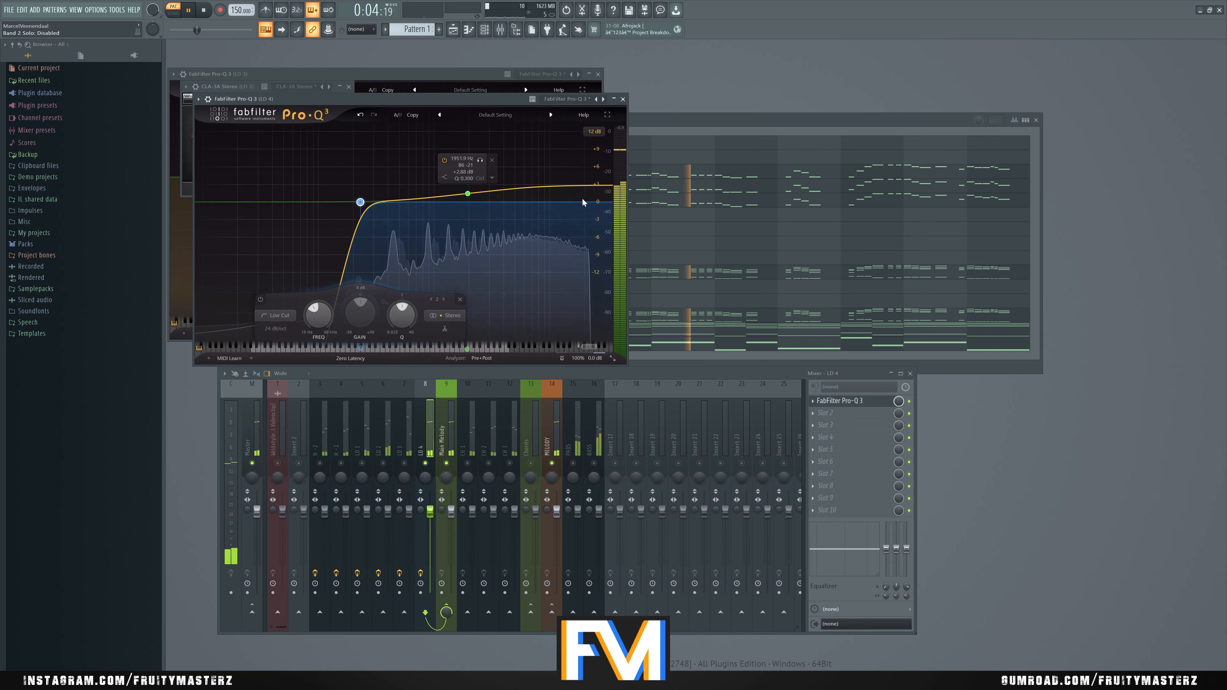
Step: Add a high-shelf cut of about 8 dB near 20.5 kHz and a slight bell boost in the upper mids to LD 4's EQ
drag(603, 187, 603, 218)
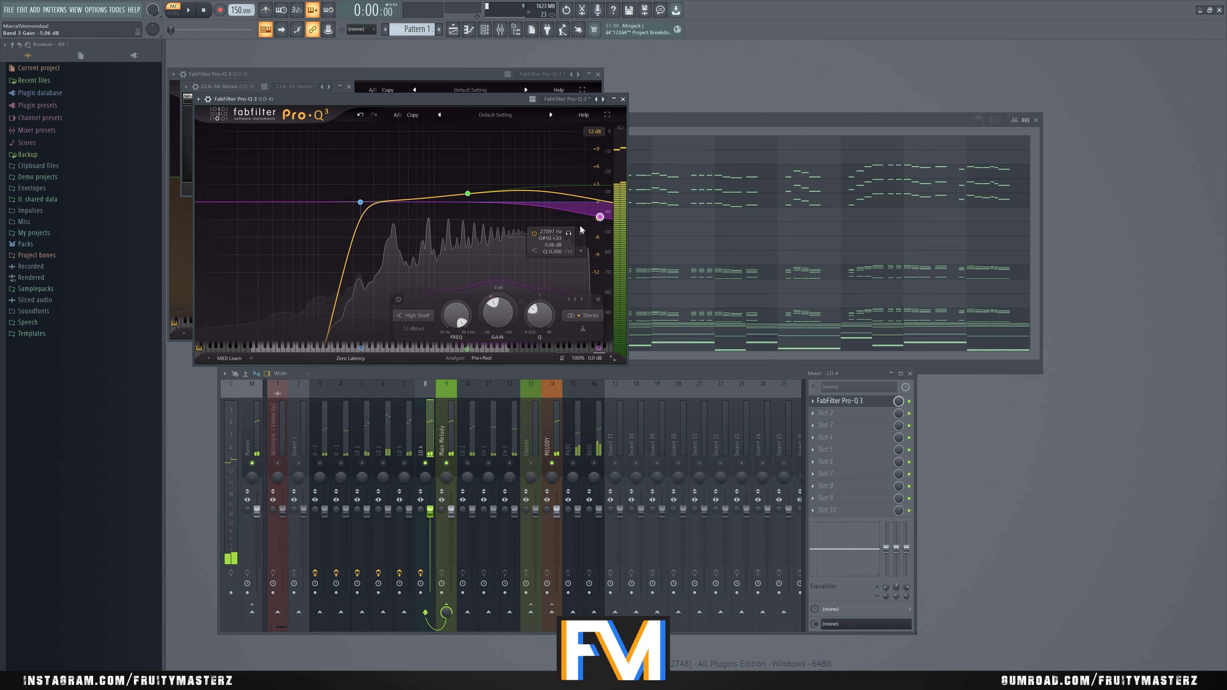
drag(361, 205, 358, 203)
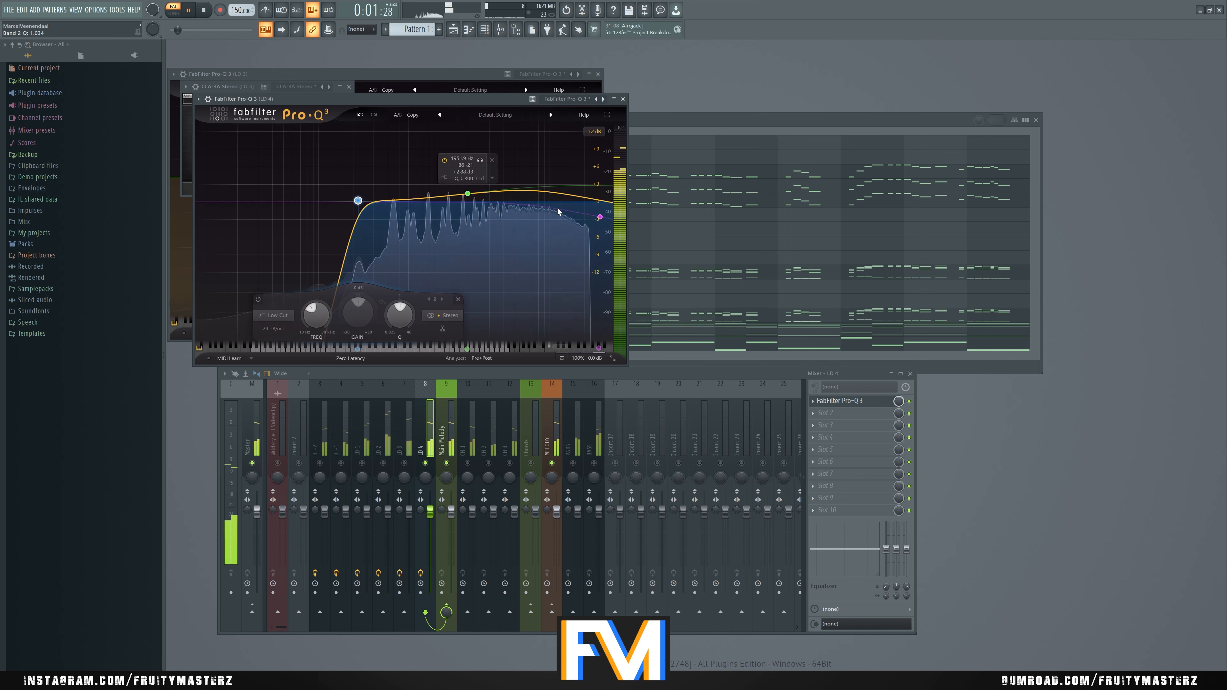
drag(600, 218, 584, 232)
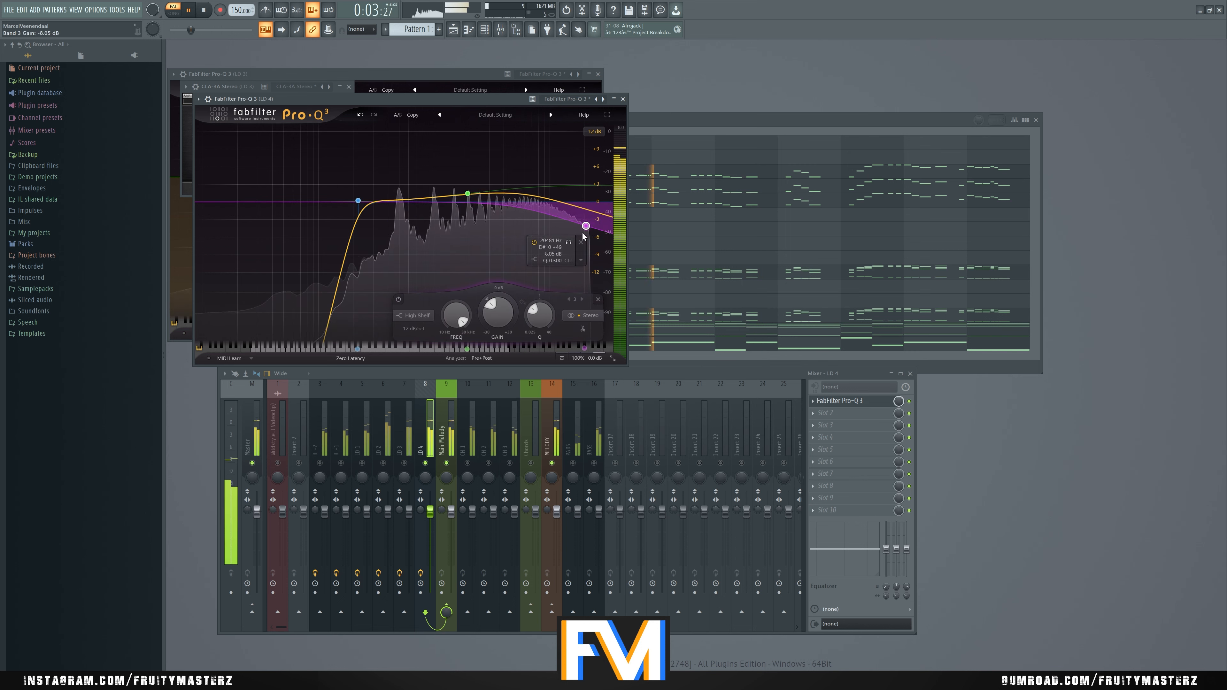
drag(403, 198, 500, 199)
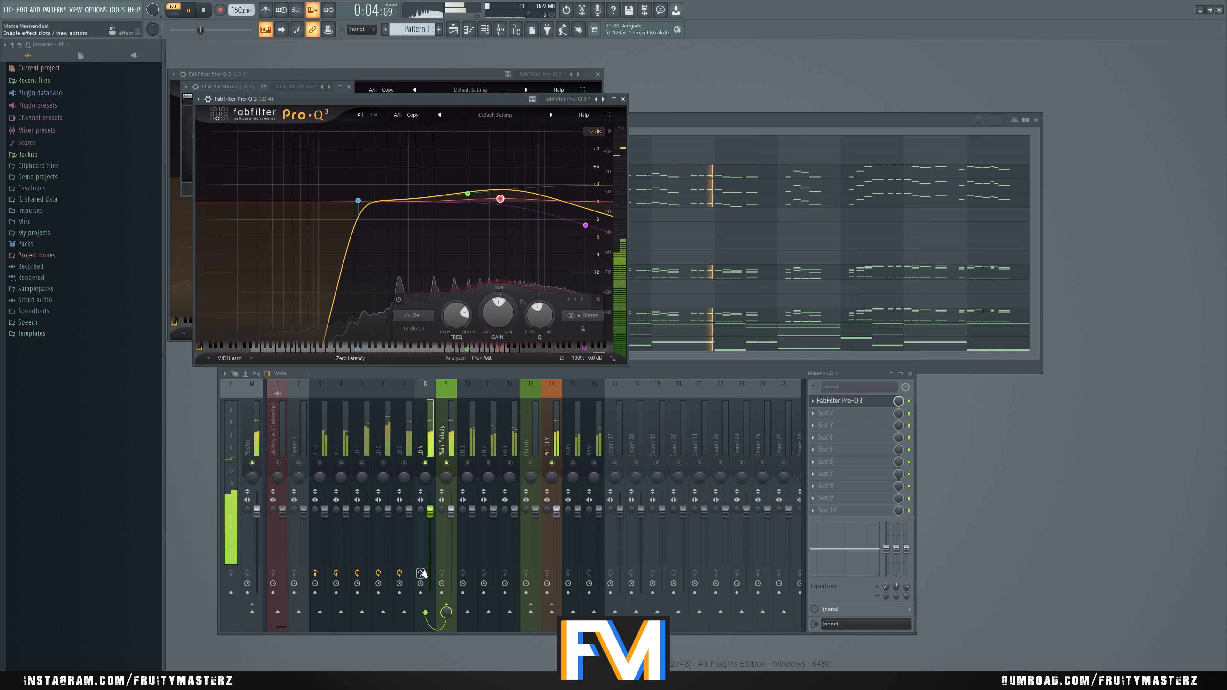
Step: Load CLA-3A Stereo into LD 4's second effect slot and audition the track with its effects bypassed and enabled
key(space)
click(827, 414)
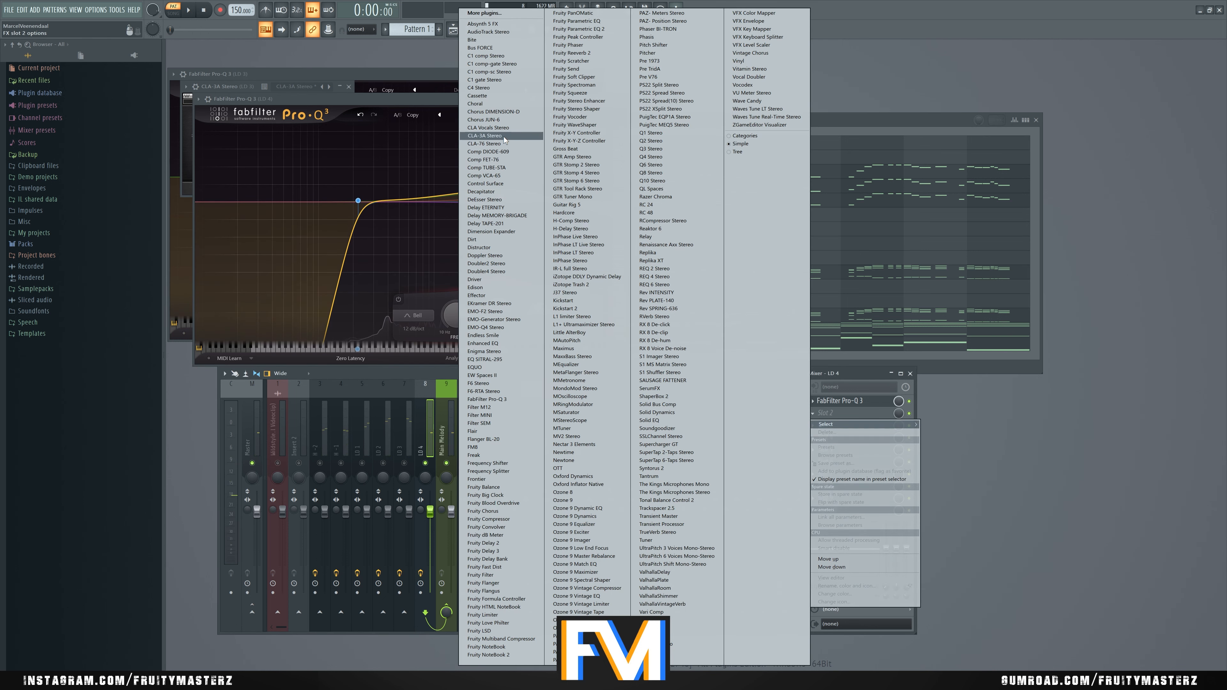
click(504, 136)
key(space)
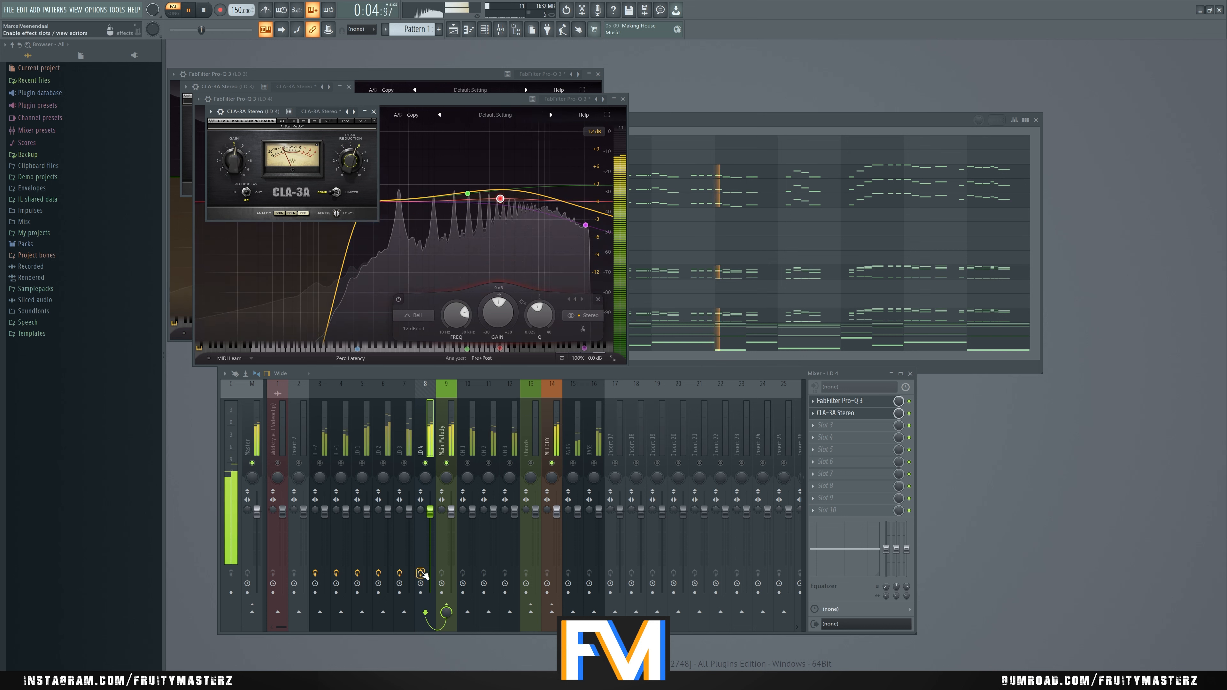
Step: Unmute all Main Melody layers, audition them together with their effects bypassed and enabled, and close the plugin windows
key(space)
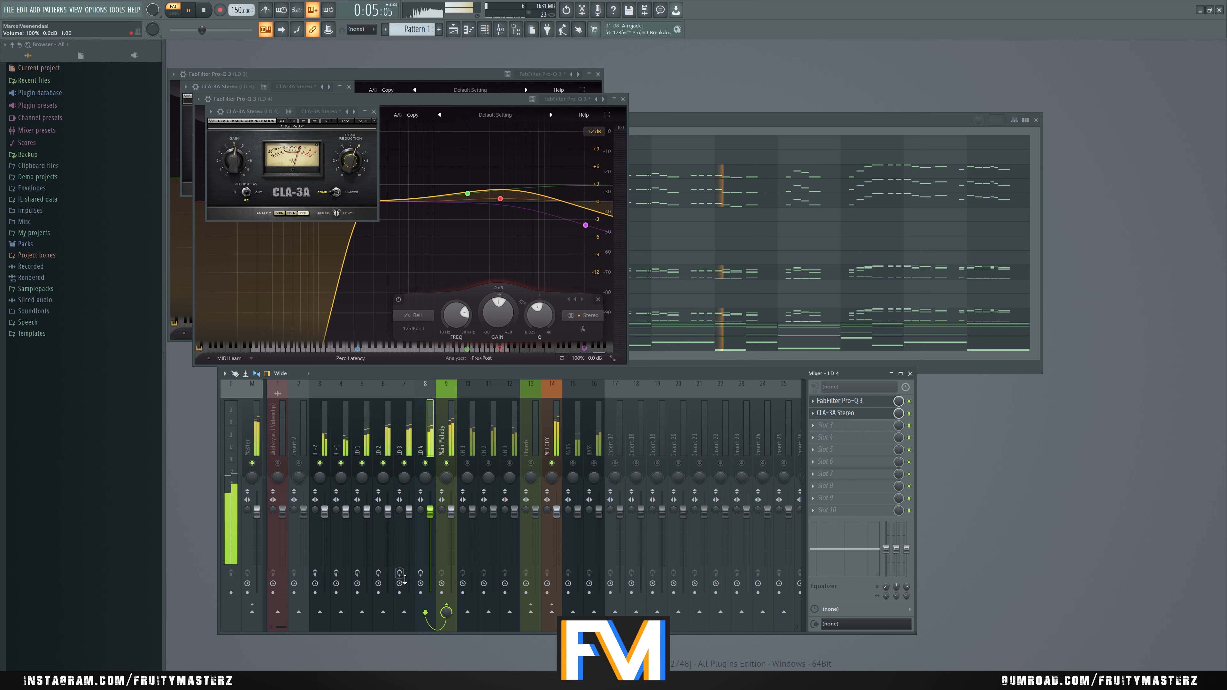
key(space)
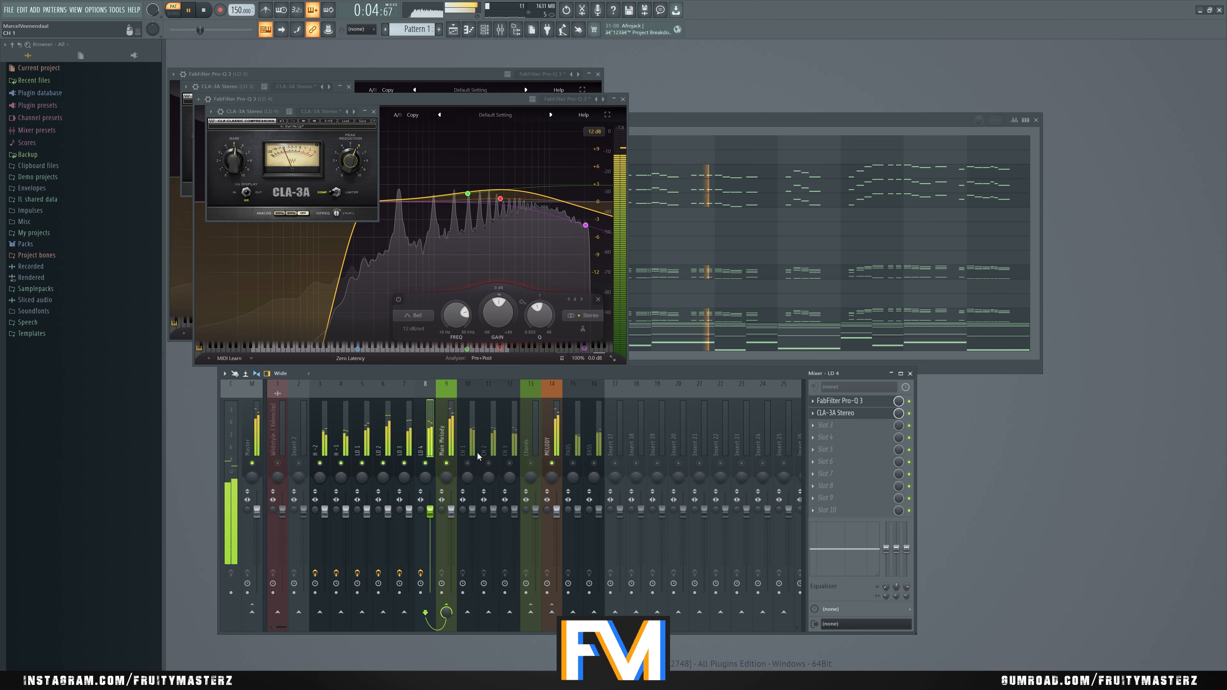
key(space)
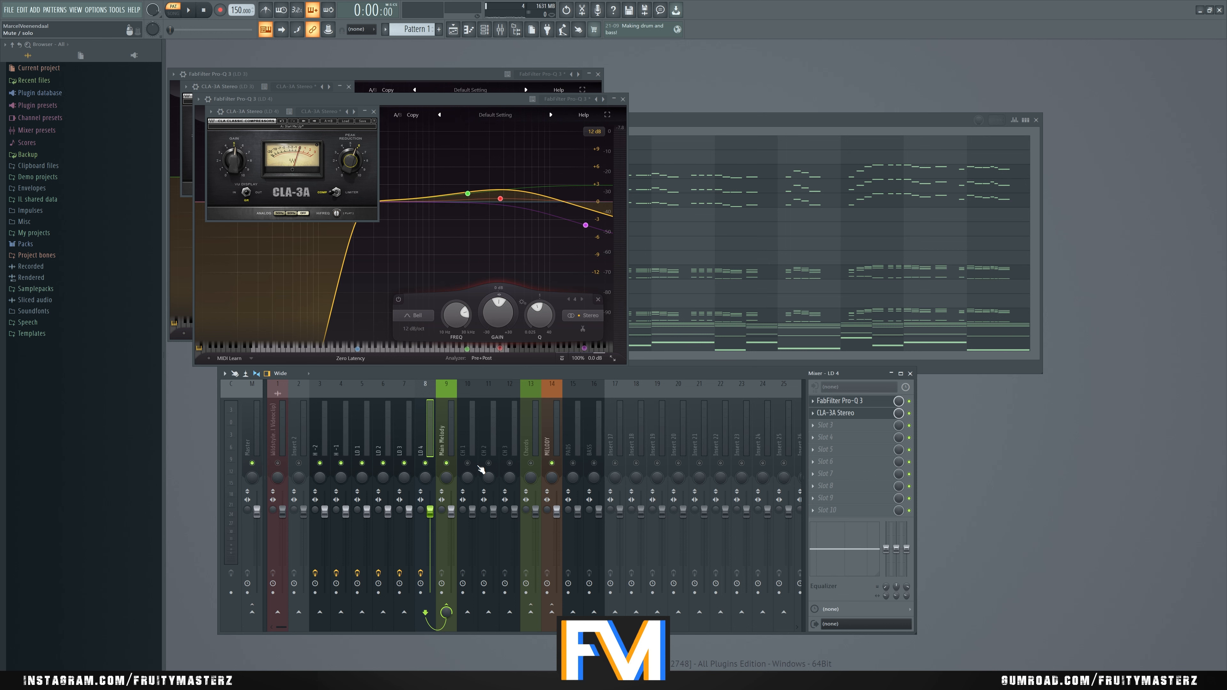
key(F12)
key(F9)
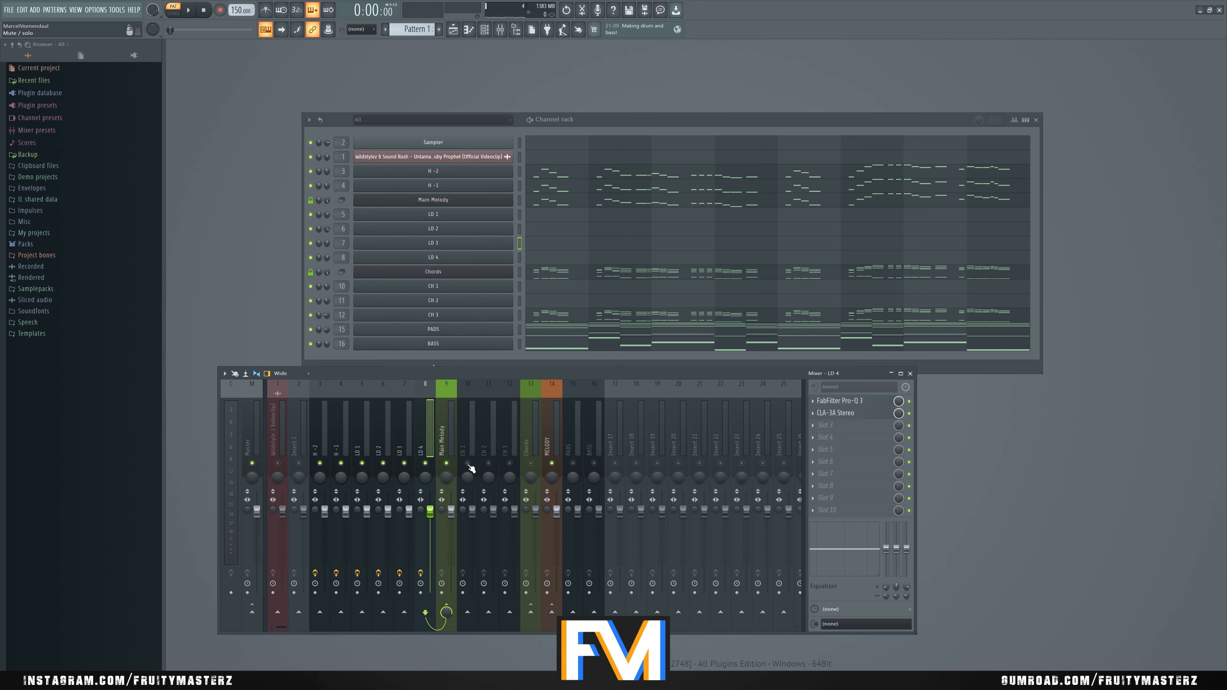
Step: Solo CH 1 in the mixer, audition it, and load FabFilter Pro-Q 3 into its first effect slot
click(468, 466)
key(space)
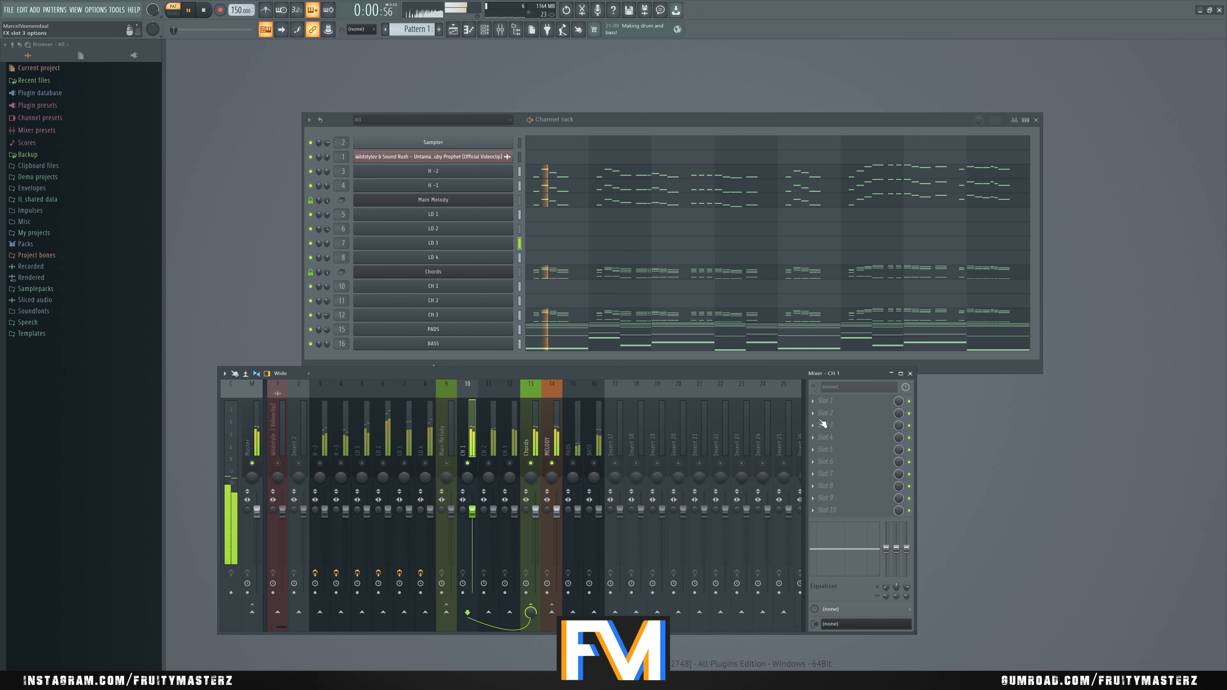
key(space)
click(826, 400)
click(488, 399)
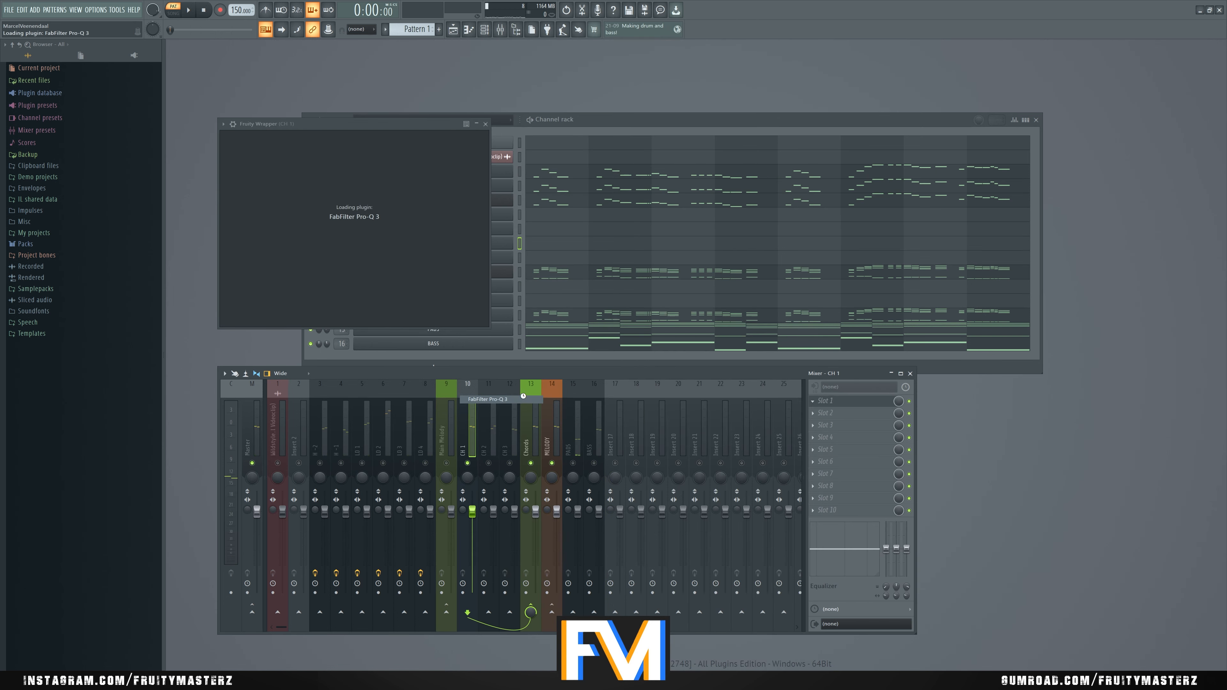
key(space)
Step: Give CH 1's EQ a high-shelf boost of about 5.17 dB near 1855 Hz and a 24 dB/oct low cut near 102 Hz
drag(583, 224, 490, 212)
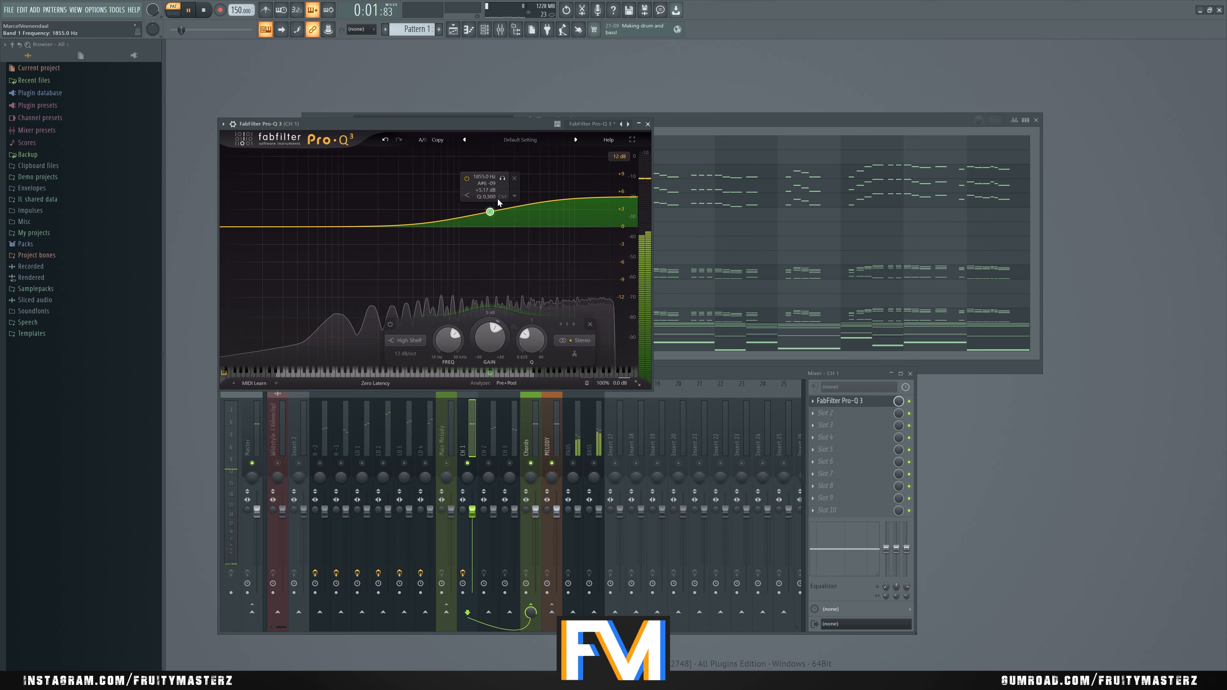
double_click(253, 226)
drag(254, 227, 344, 231)
key(space)
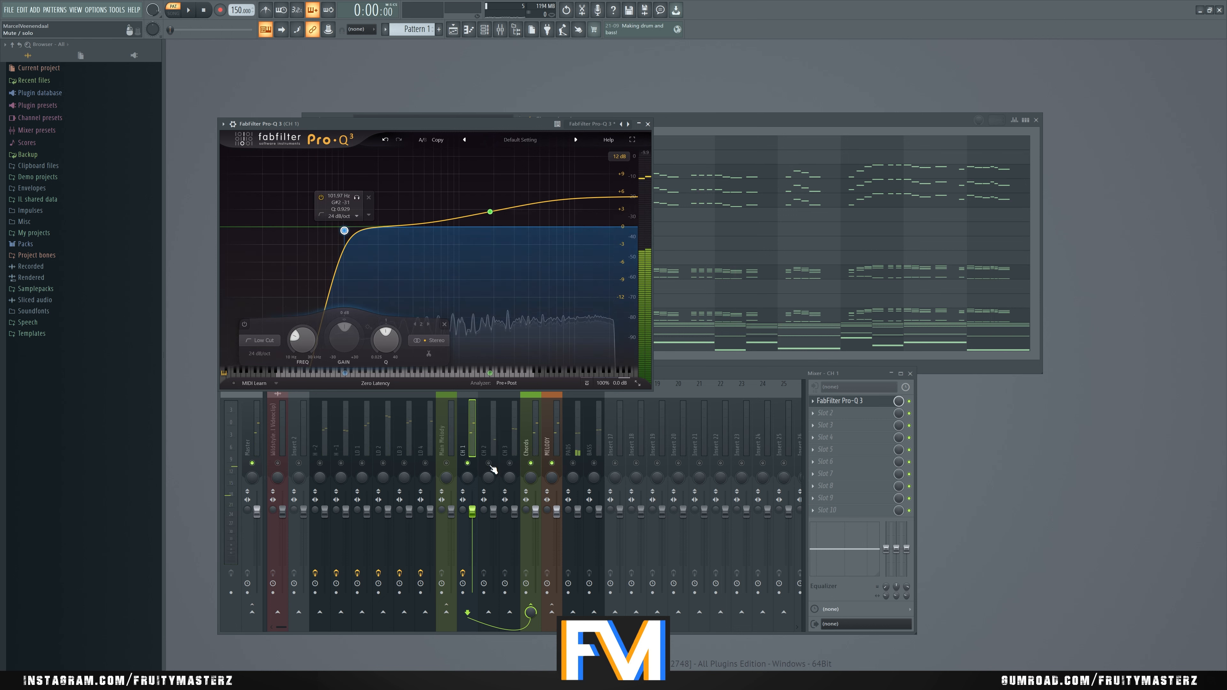
Step: Solo CH 2, start playback, and load FabFilter Pro-Q 3 into its first effect slot
click(490, 442)
key(space)
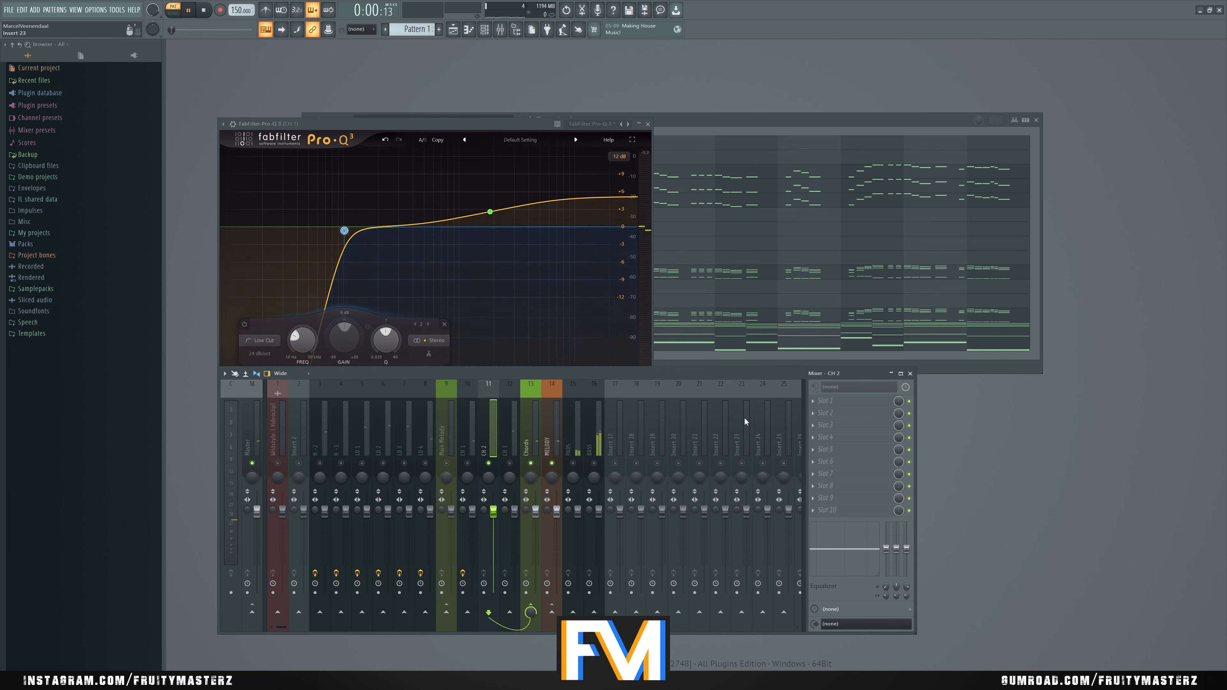
click(826, 402)
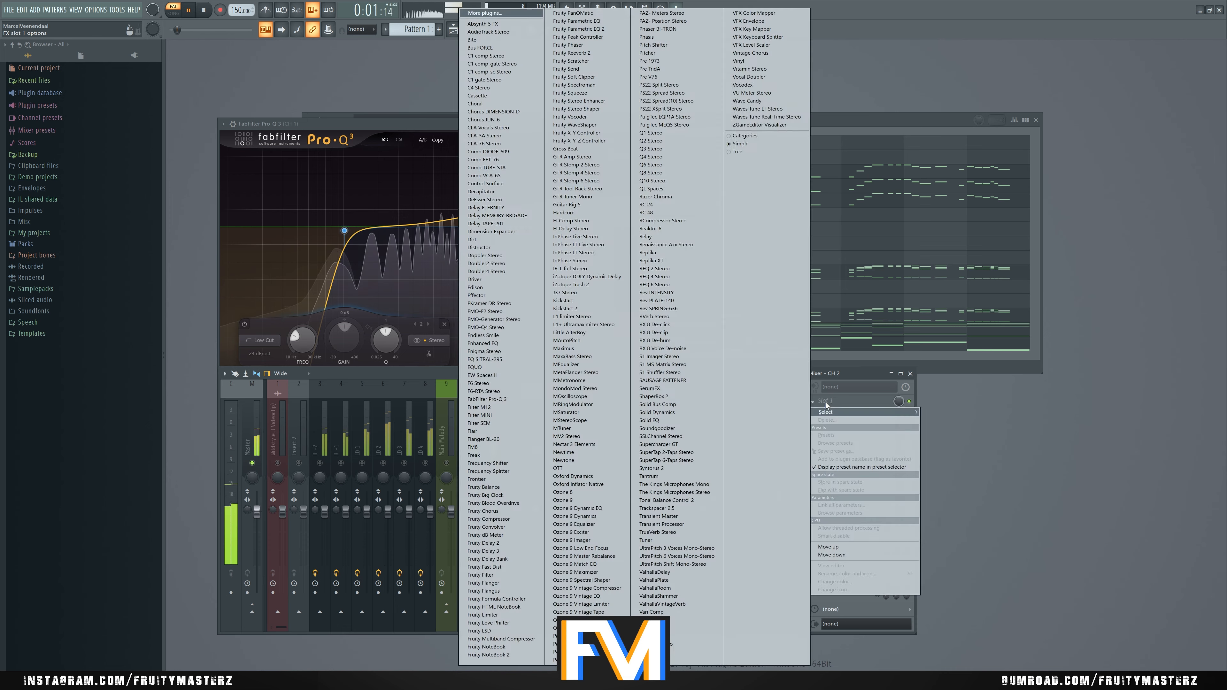
click(505, 398)
Step: Give CH 2's EQ a high-shelf boost of about 3.59 dB near 1466 Hz and a 24 dB/oct low cut near 123 Hz
double_click(504, 242)
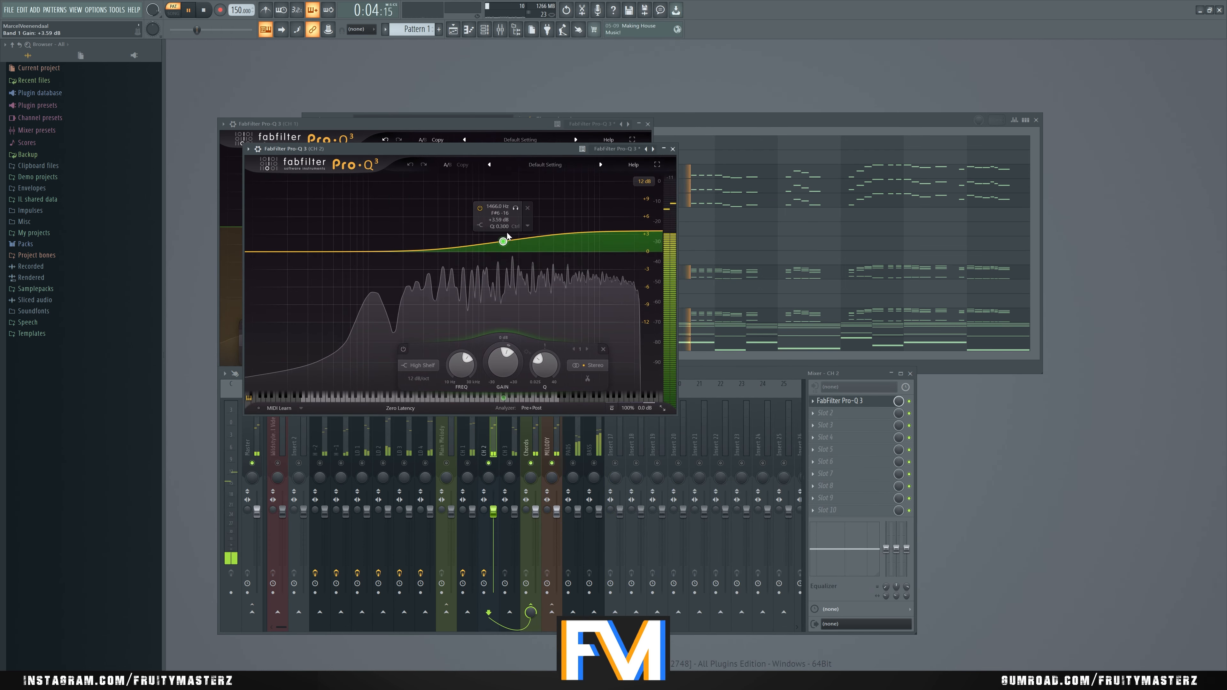
double_click(270, 252)
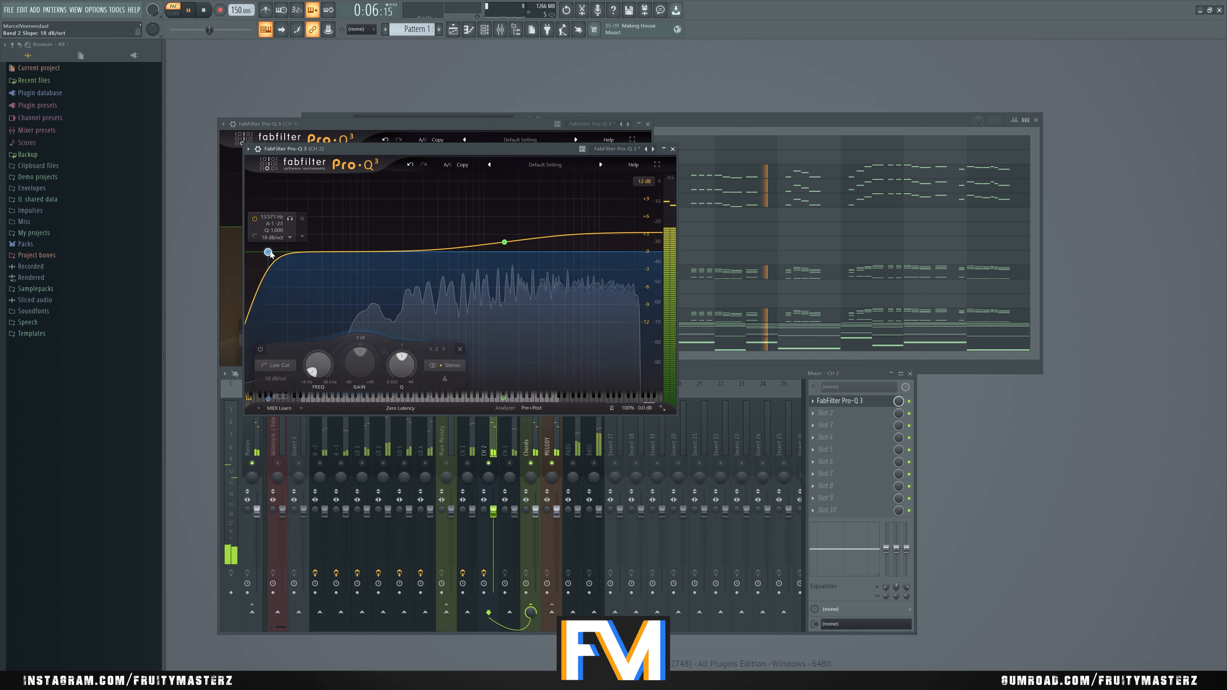
drag(269, 251, 379, 261)
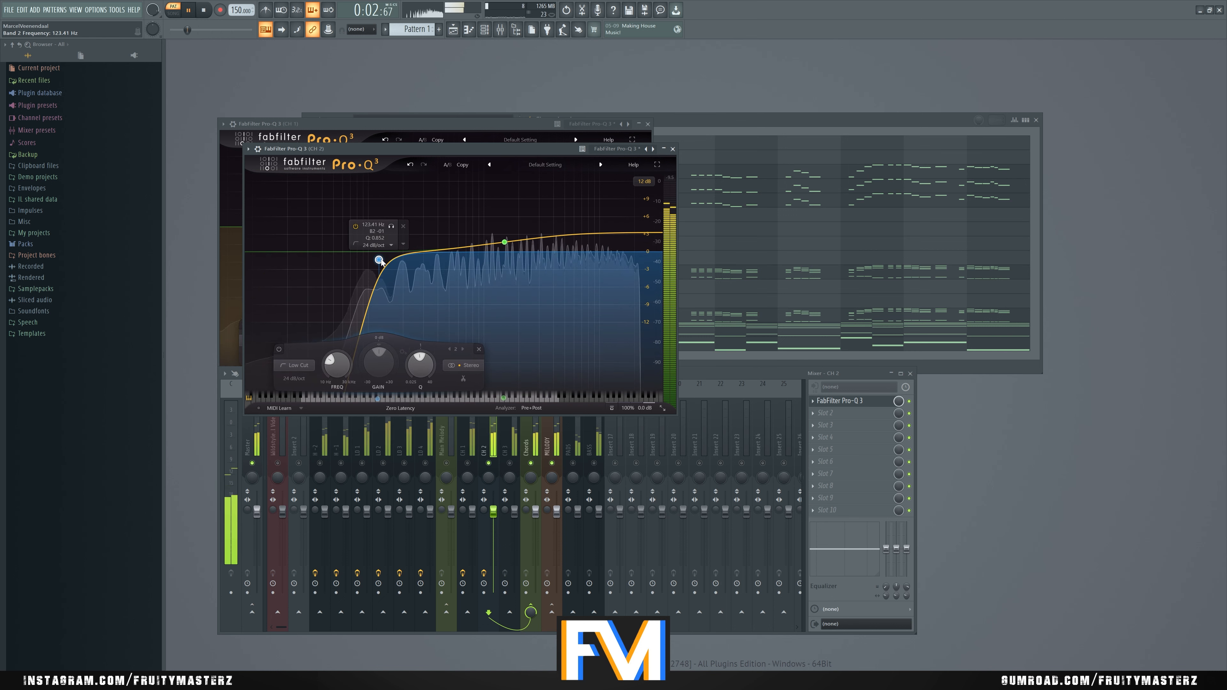
key(space)
Step: Solo and select CH 3 and load FabFilter Pro-Q 3 into its first effect slot
click(511, 464)
click(508, 449)
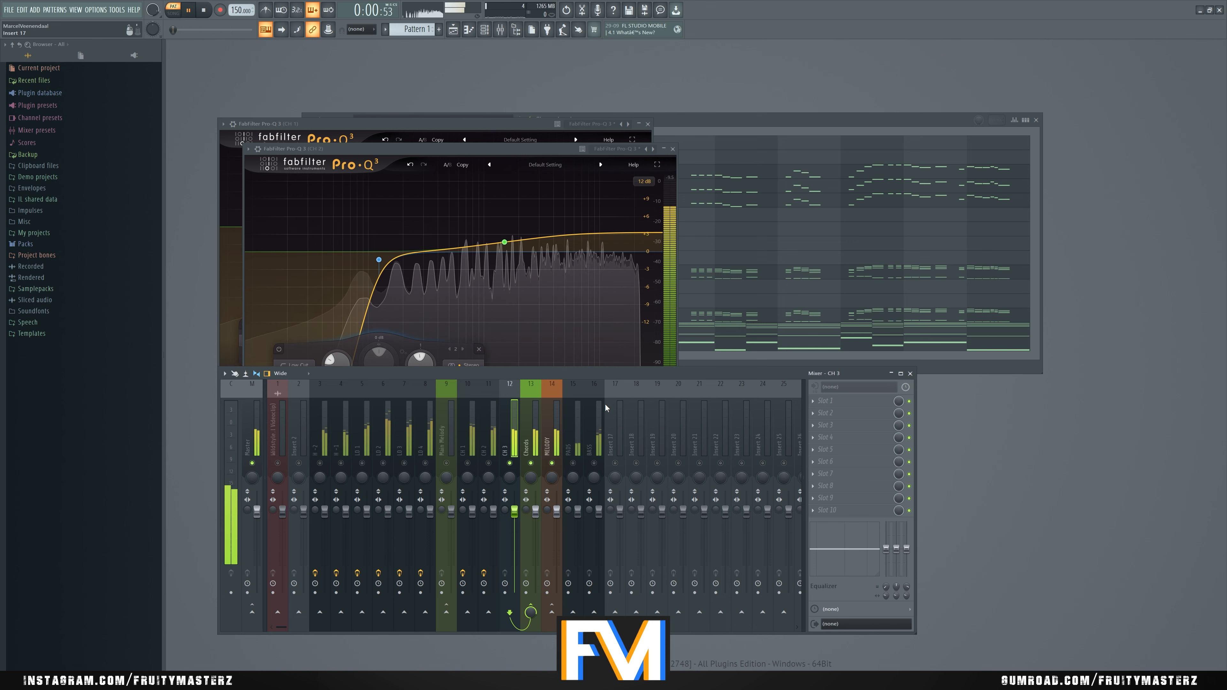
key(space)
click(813, 401)
mouse_move(821, 413)
click(506, 399)
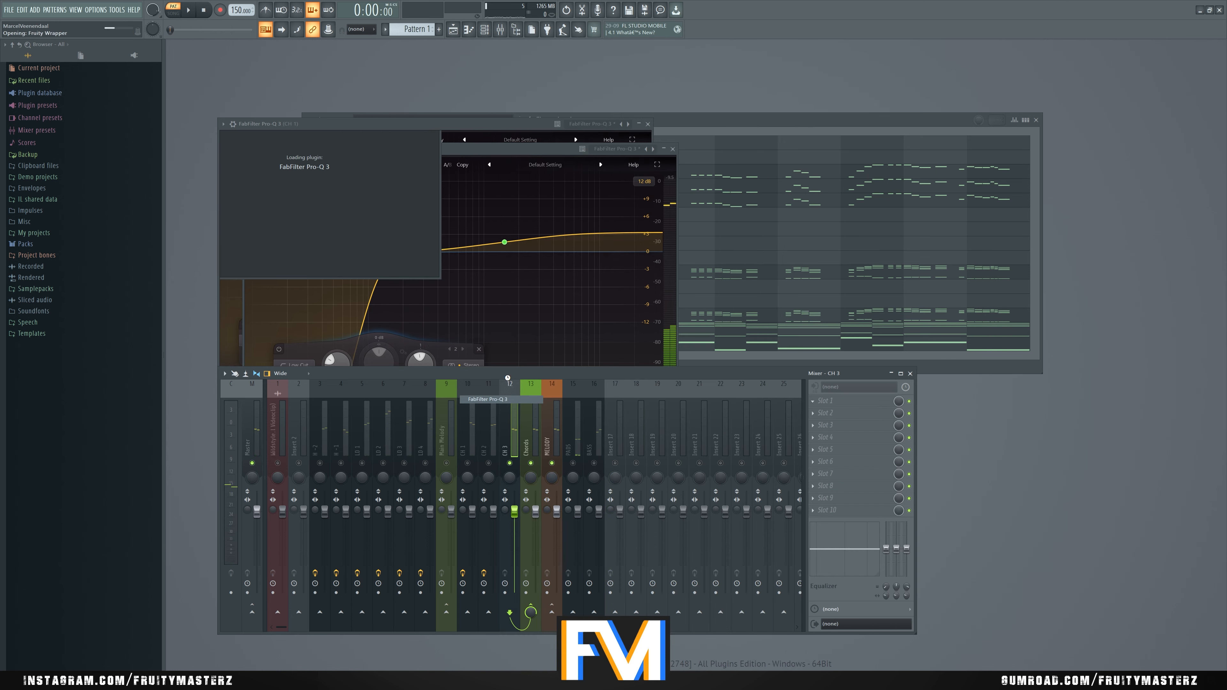
Step: Give CH 3's EQ a gentle high-shelf boost near 1358 Hz and a 24 dB/oct low cut below the harmonics while it plays
key(space)
scroll(422, 157, down, 4)
drag(556, 177, 427, 160)
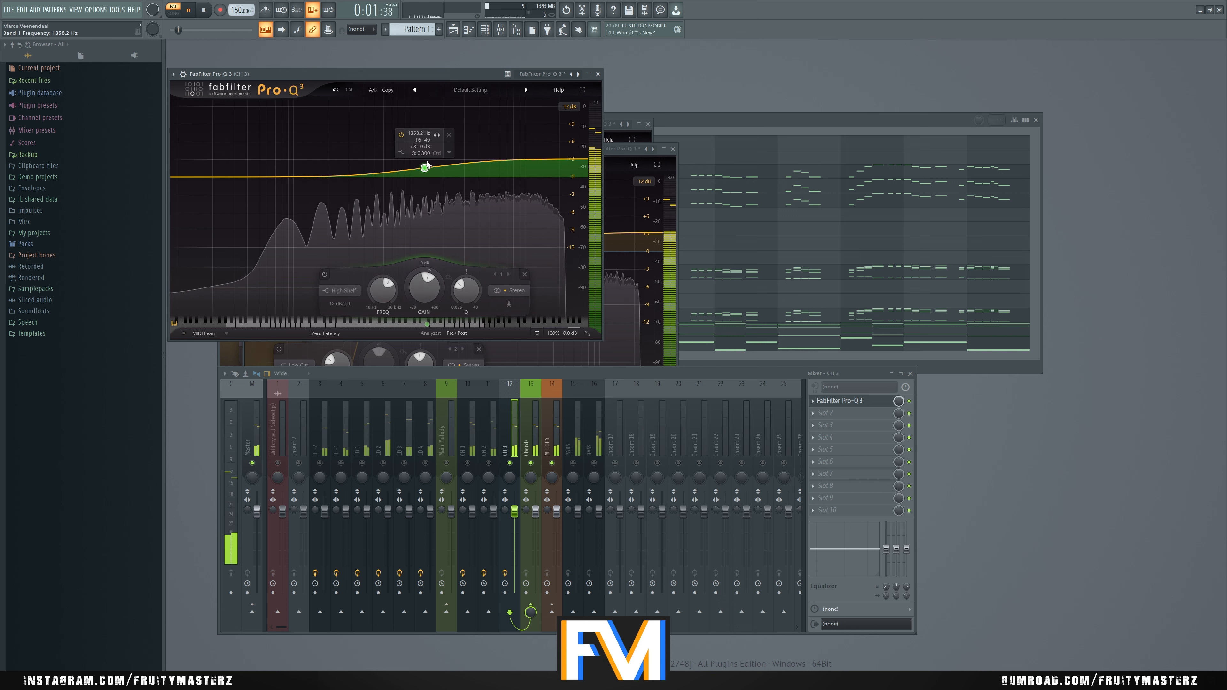
drag(192, 175, 311, 190)
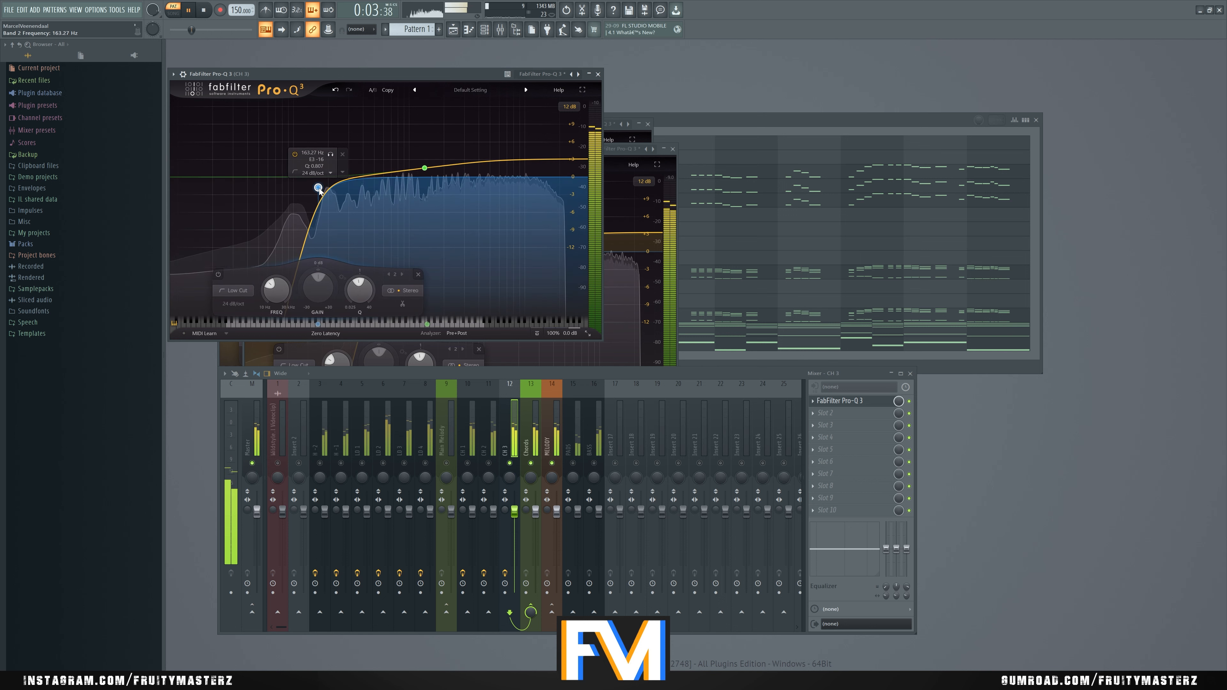
key(space)
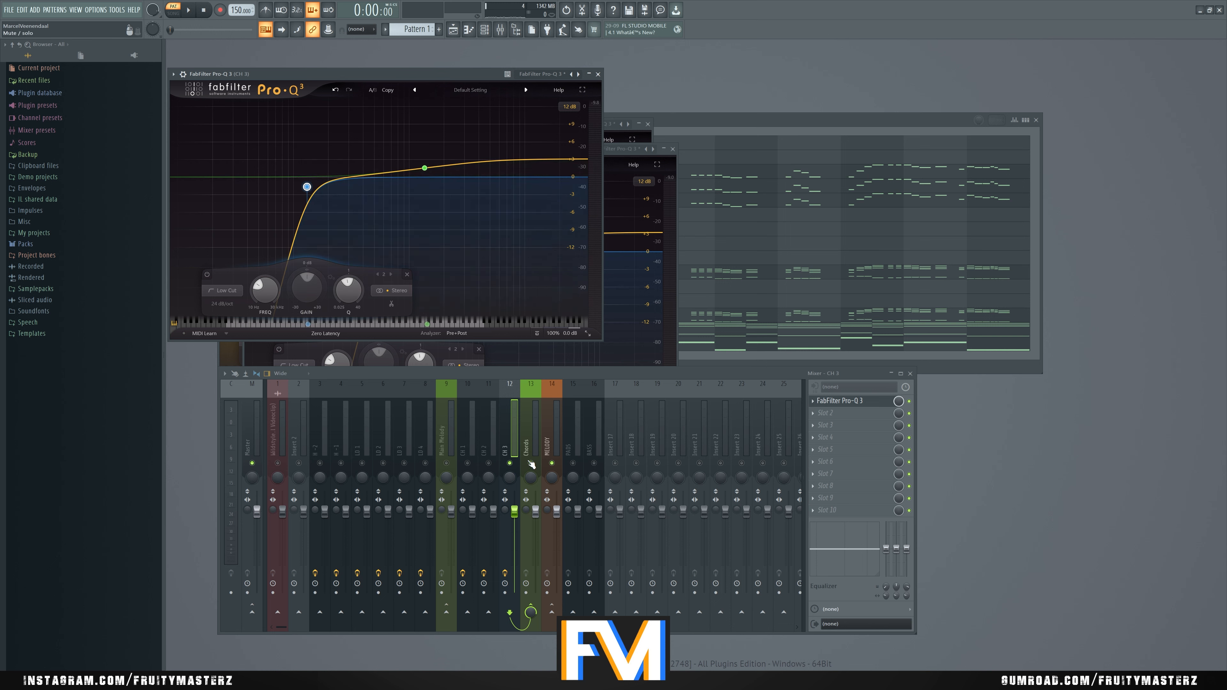
Step: Solo PADS, audition it, and load FabFilter Pro-Q 3 into its first effect slot
click(570, 463)
key(space)
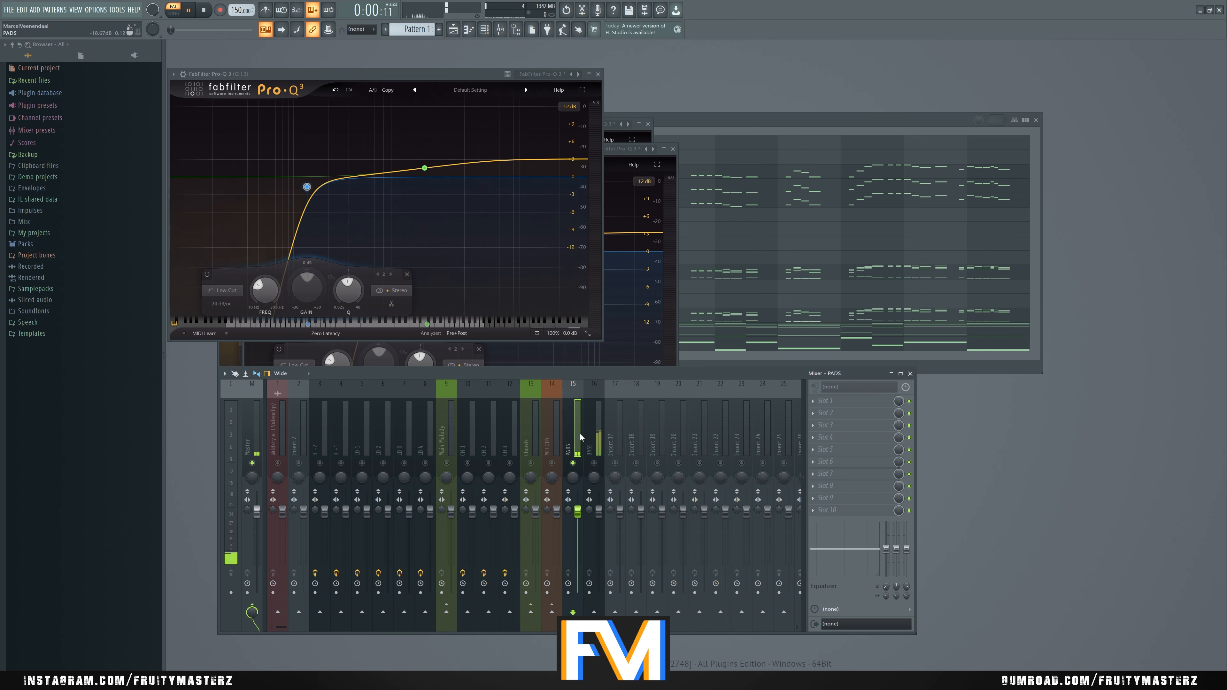
click(831, 403)
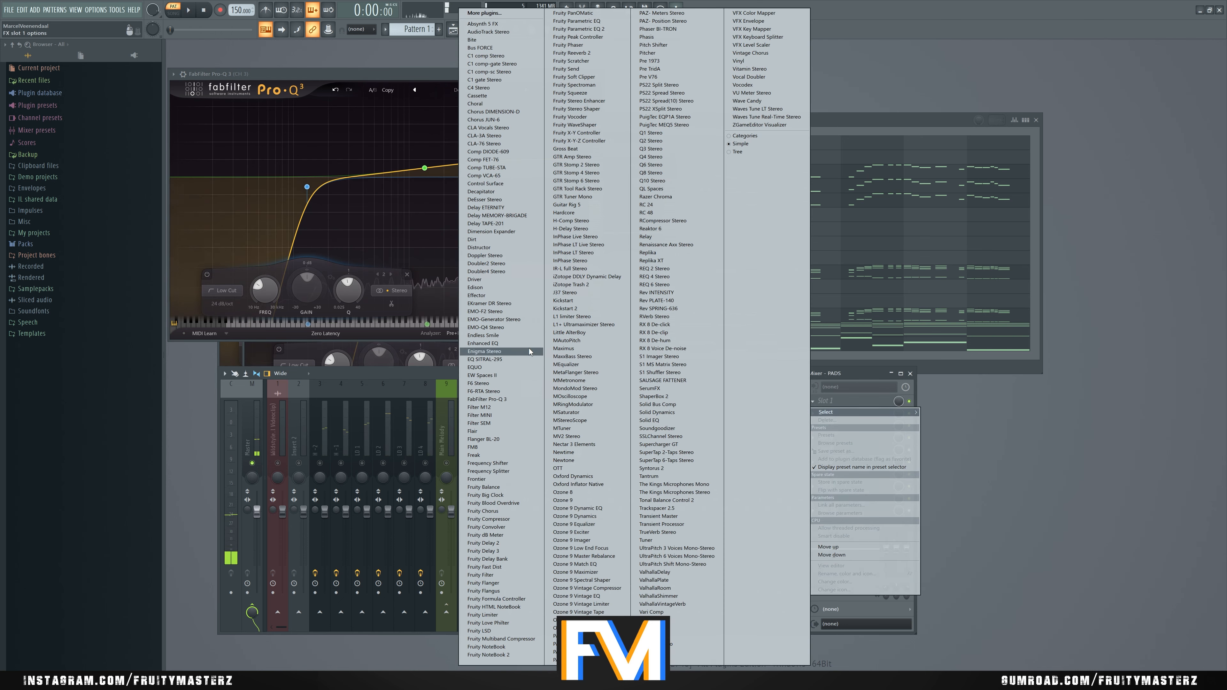
click(510, 397)
Step: Shape PADS' EQ with a high-shelf boost in the mids, a high-shelf cut of about 2.78 dB at the top end, and a low cut near 107 Hz
drag(585, 202, 404, 190)
key(space)
drag(587, 186, 590, 204)
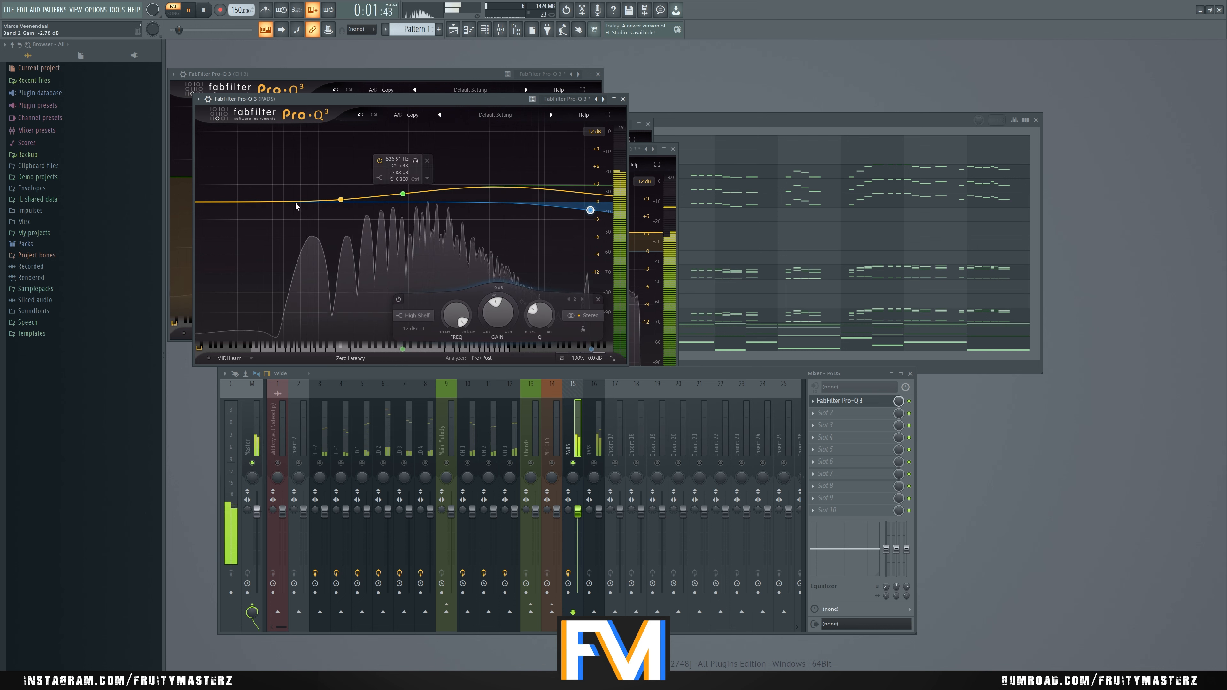
double_click(224, 203)
drag(225, 203, 322, 209)
key(space)
Step: Solo and select BASS, start playback, and load FabFilter Pro-Q 3 into its first effect slot
right_click(595, 463)
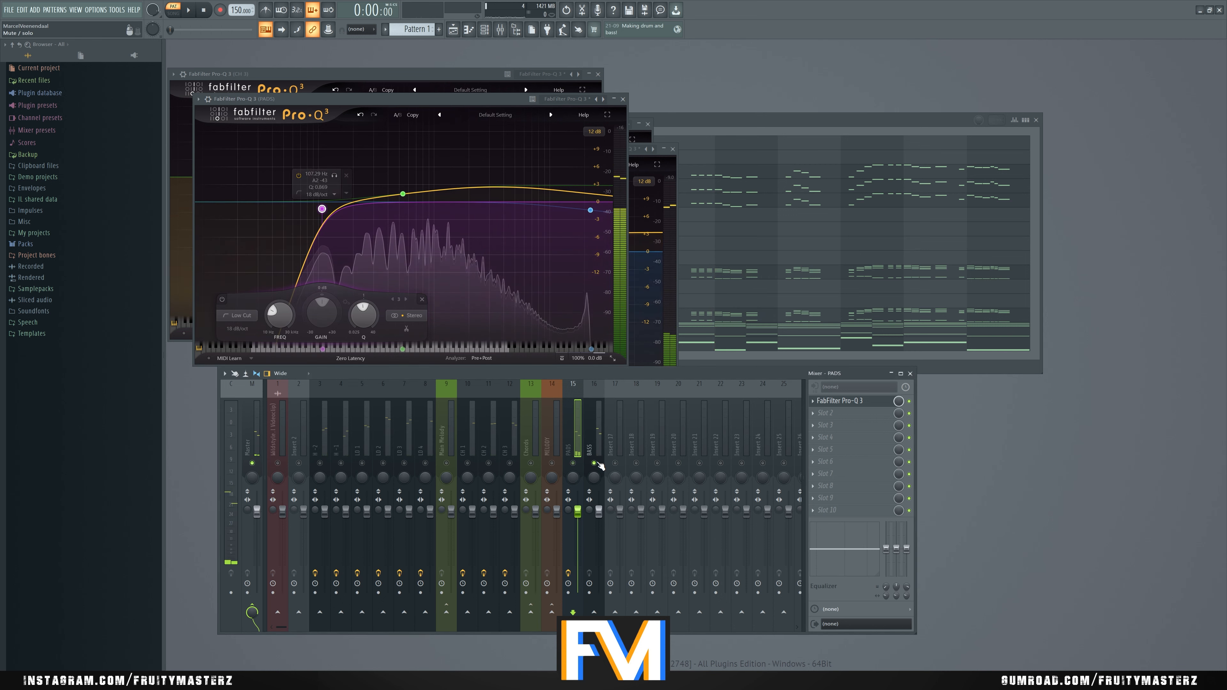
key(space)
click(594, 449)
click(842, 404)
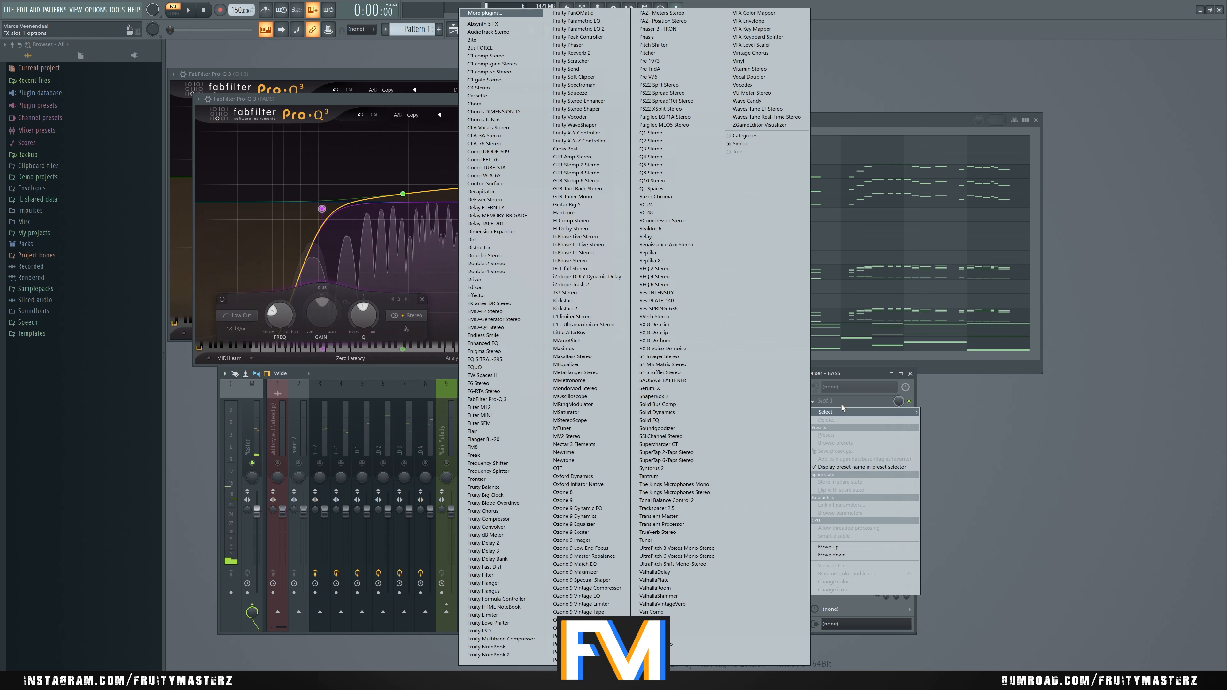
click(538, 395)
Step: Give BASS's EQ a high-shelf boost of about 3.22 dB near 2347 Hz and a low-shelf boost of about 2.56 dB near 45 Hz
drag(607, 225, 500, 208)
scroll(512, 208, down, 9)
drag(271, 226, 303, 212)
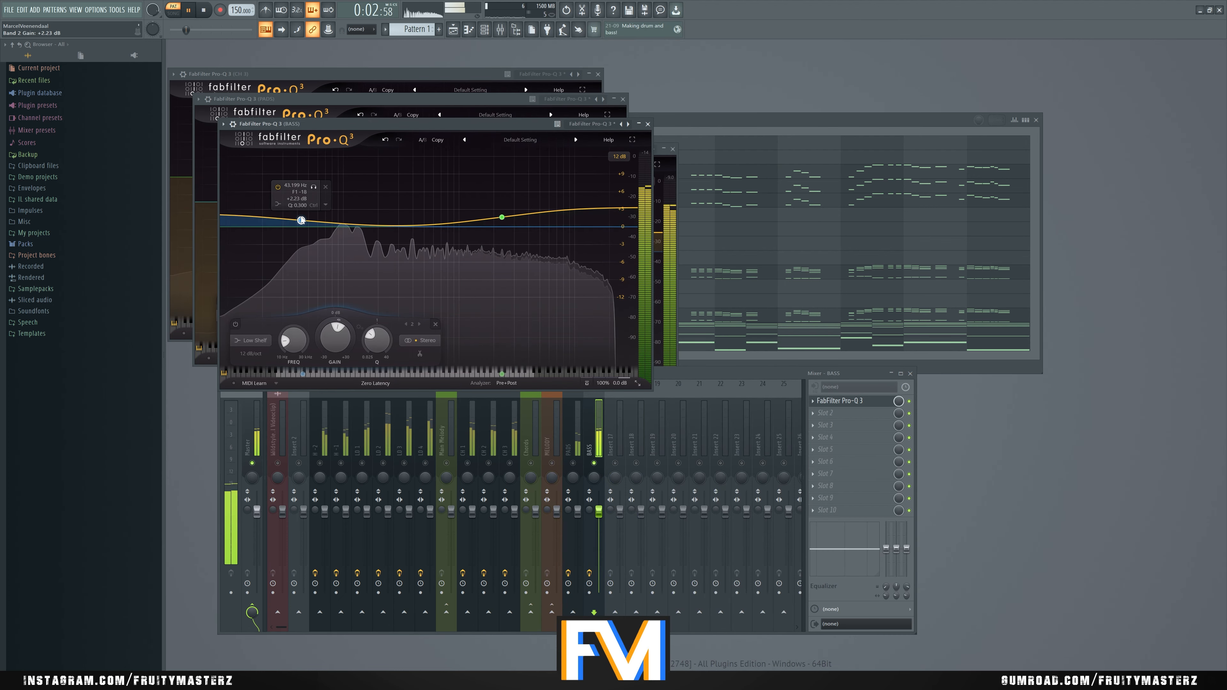
scroll(303, 213, down, 9)
key(space)
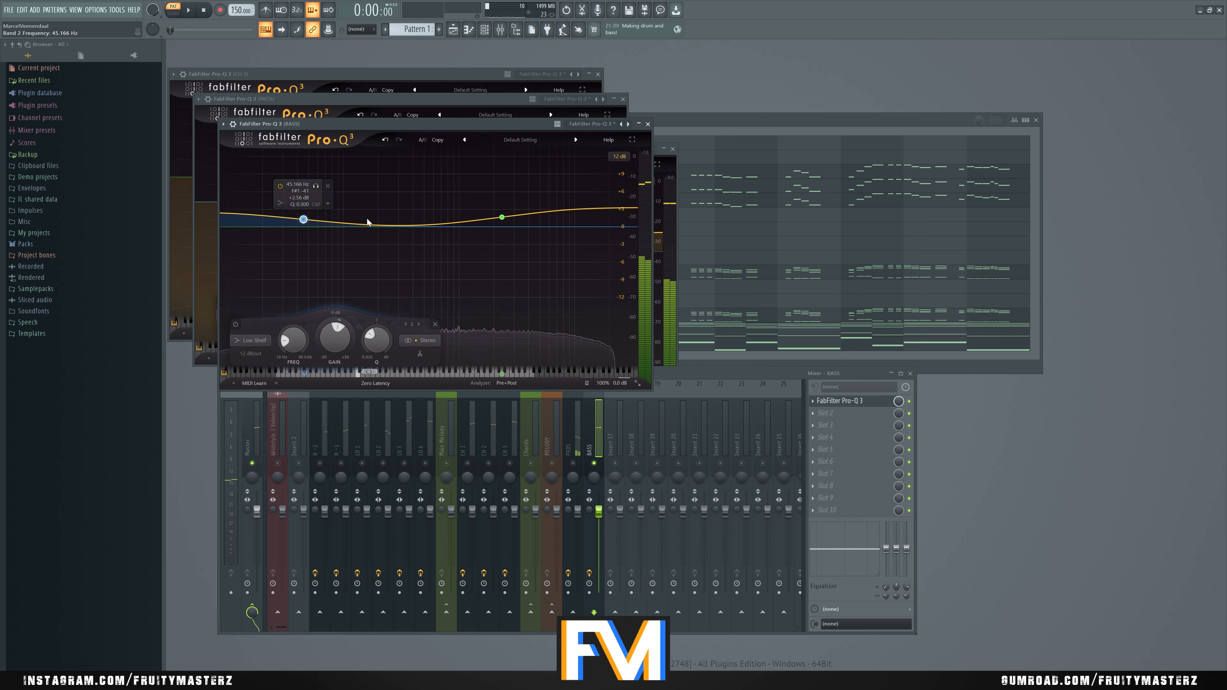
mouse_move(411, 225)
mouse_down()
mouse_move(409, 243)
mouse_move(407, 227)
mouse_up()
key(space)
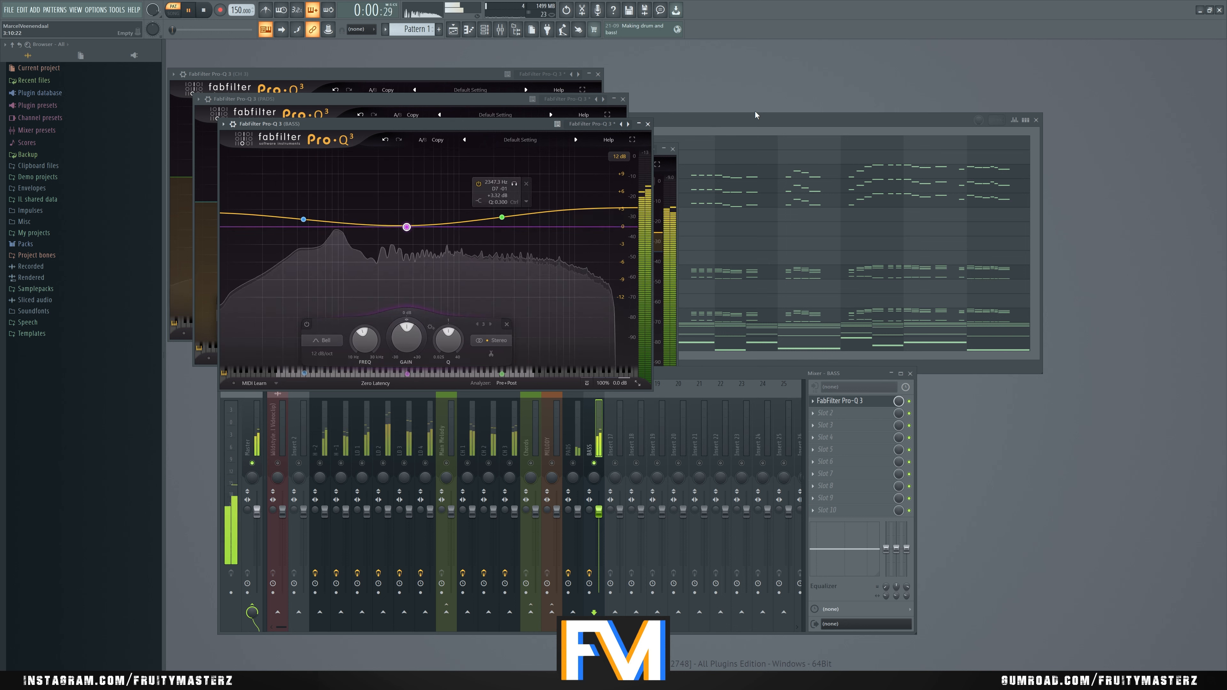
right_click(407, 227)
click(437, 306)
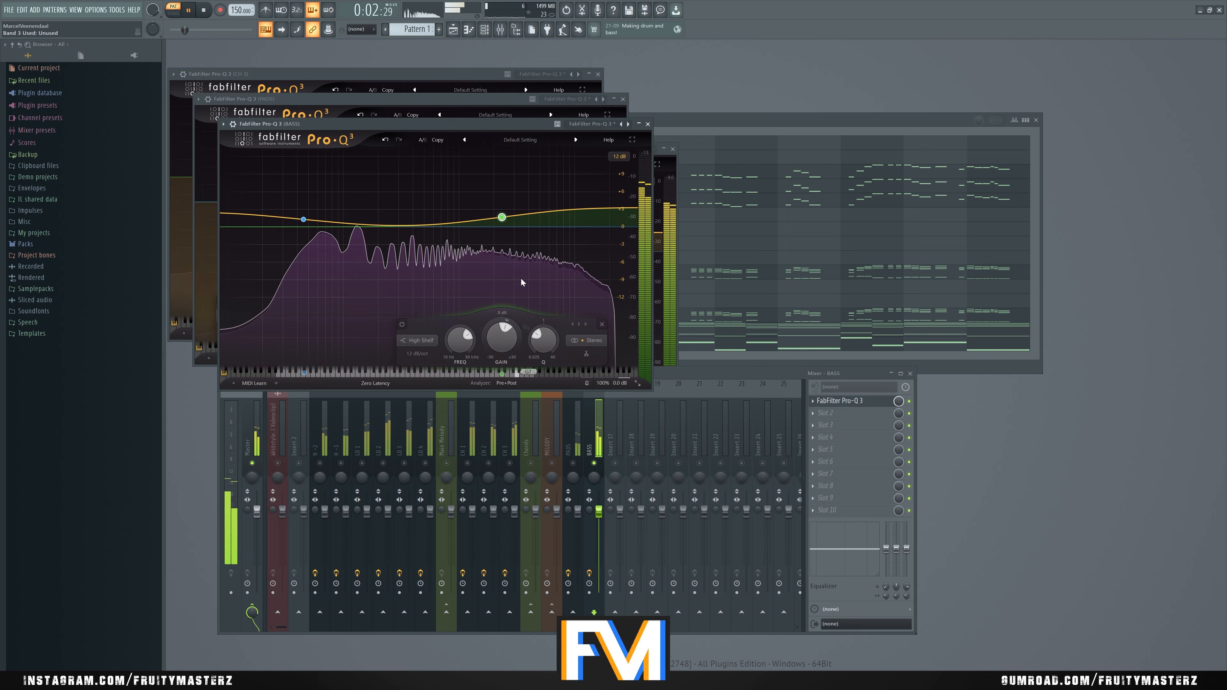
Step: Stop playback, unsolo BASS so all mixer tracks are active, and close every window except the channel rack
key(space)
right_click(594, 463)
click(732, 121)
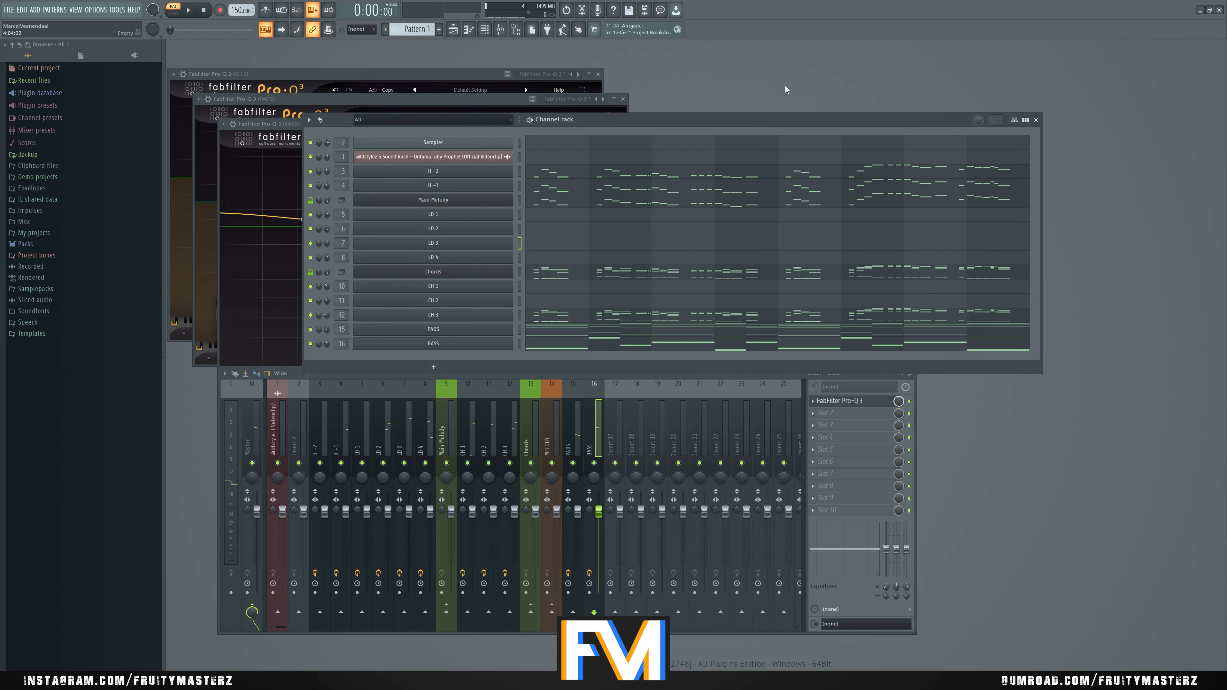
key(ctrl+F12)
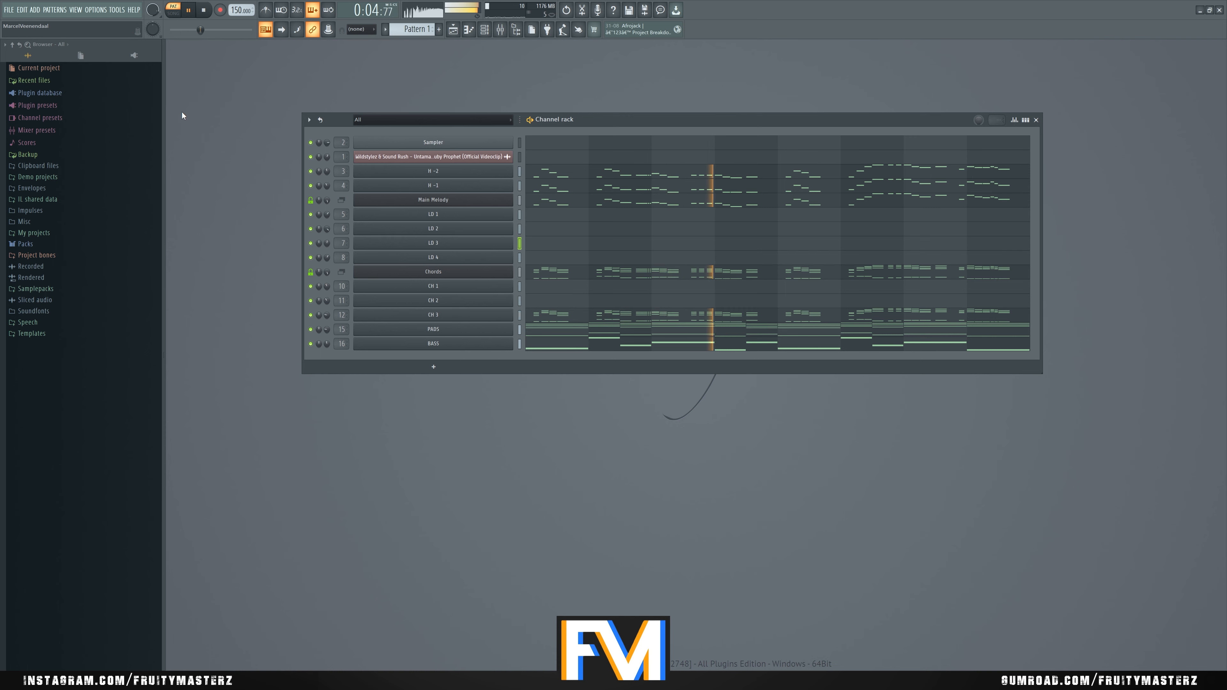
Step: Open the playlist and audition the reference track in song mode, followed by Pattern 1 in pattern mode
key(F5)
key(space)
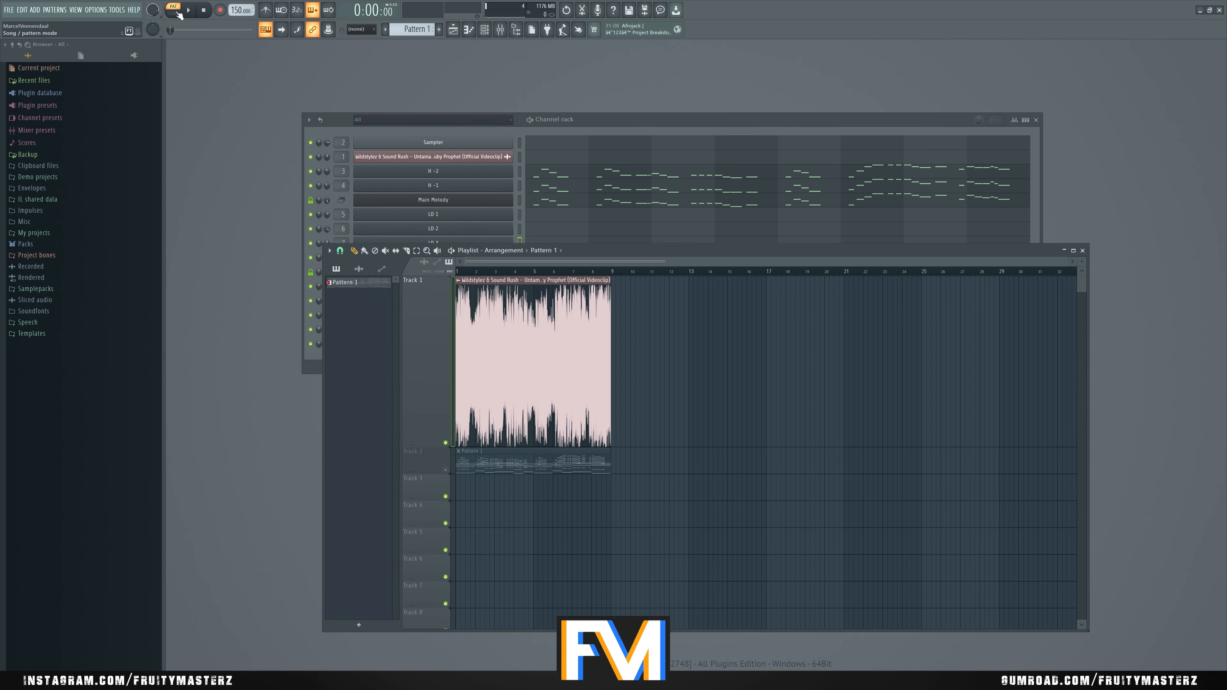
click(178, 13)
key(space)
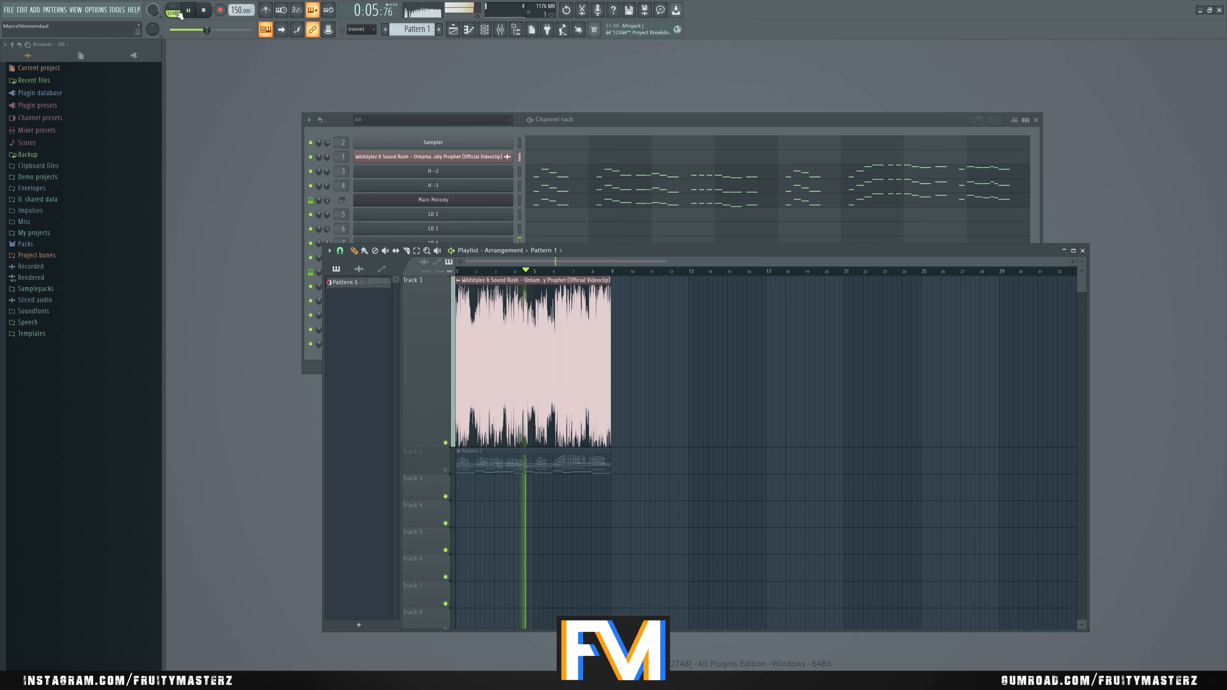
key(space)
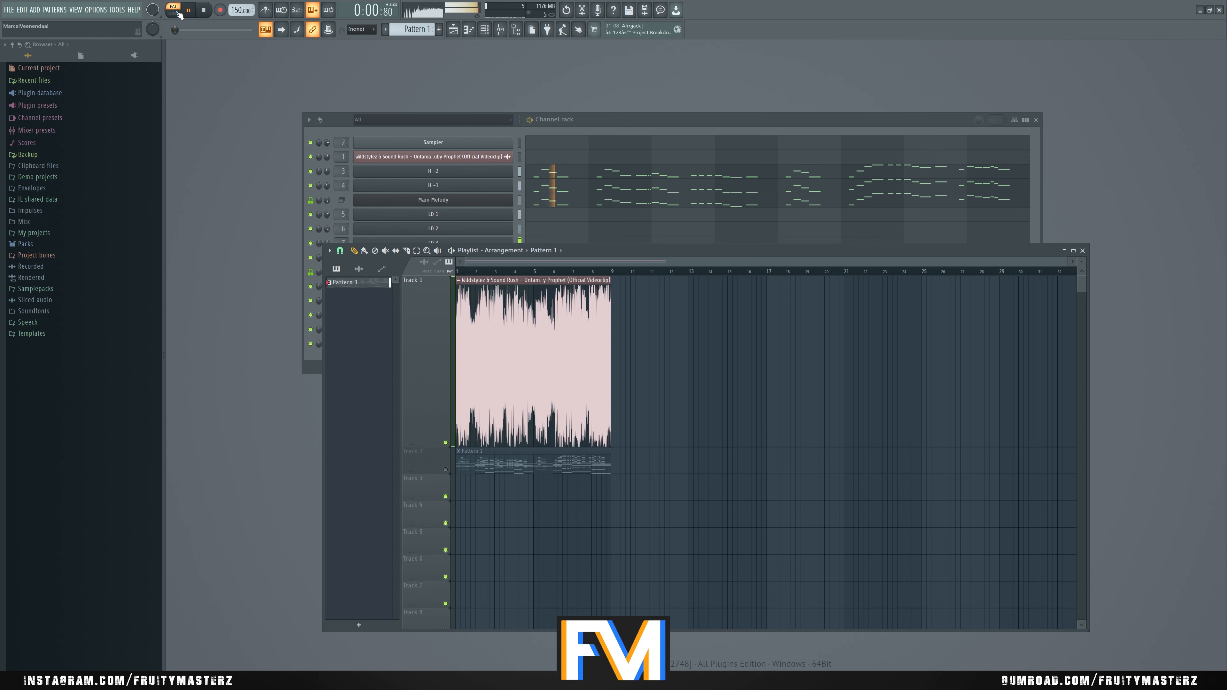
key(space)
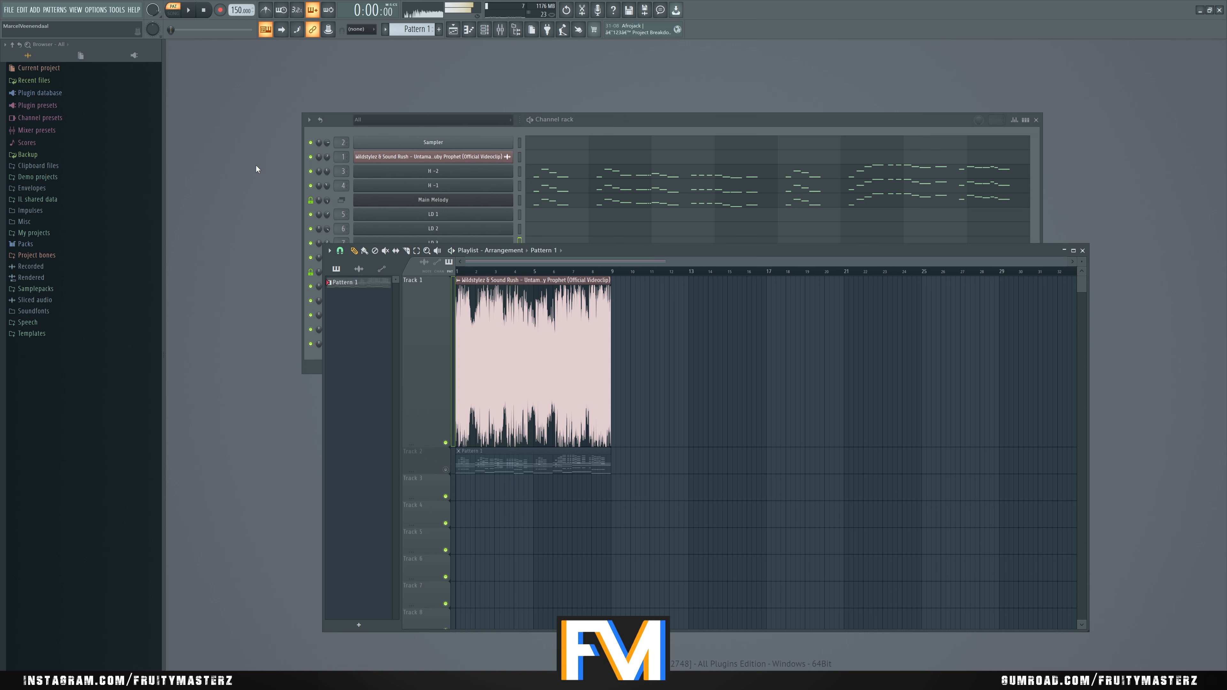
Step: Bring the channel rack forward and alternate between song and pattern playback to compare the reference with Pattern 1
key(F6)
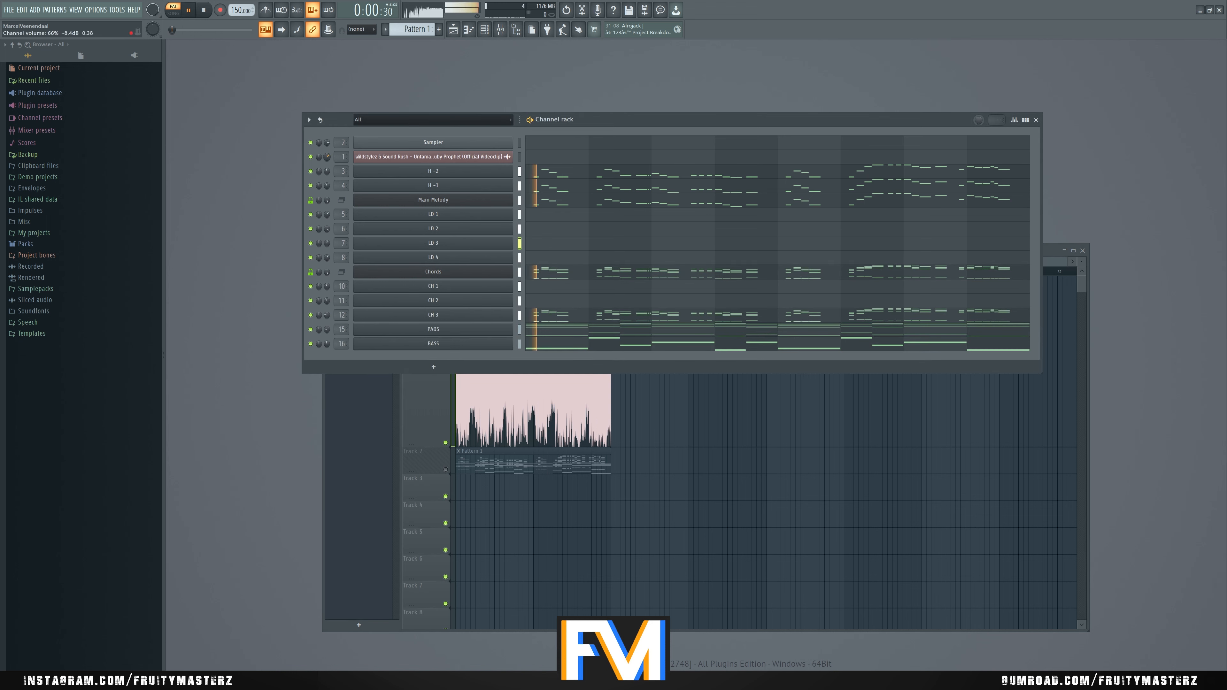
click(177, 9)
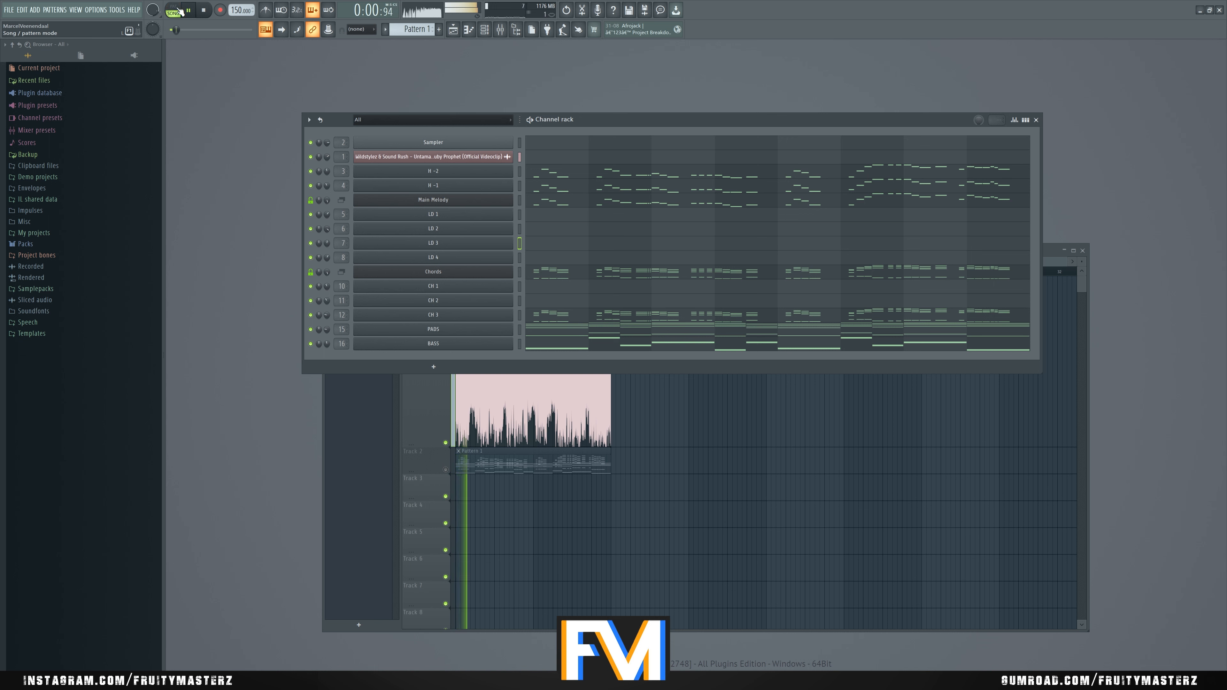
click(179, 10)
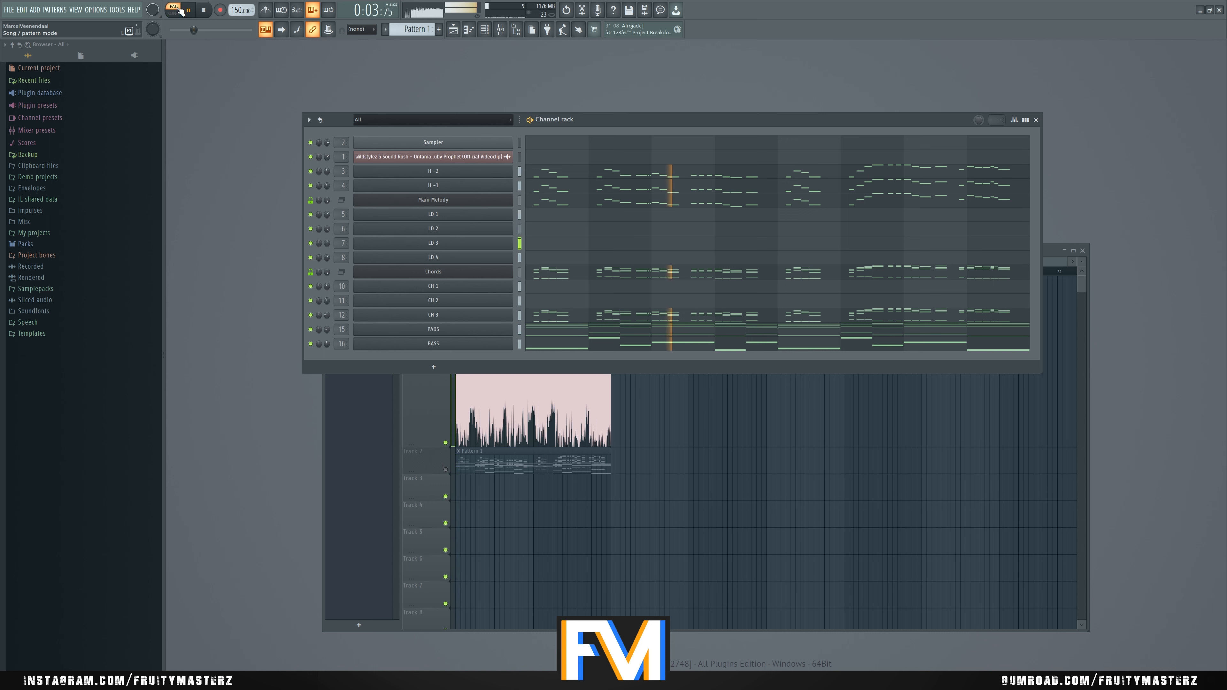
click(178, 10)
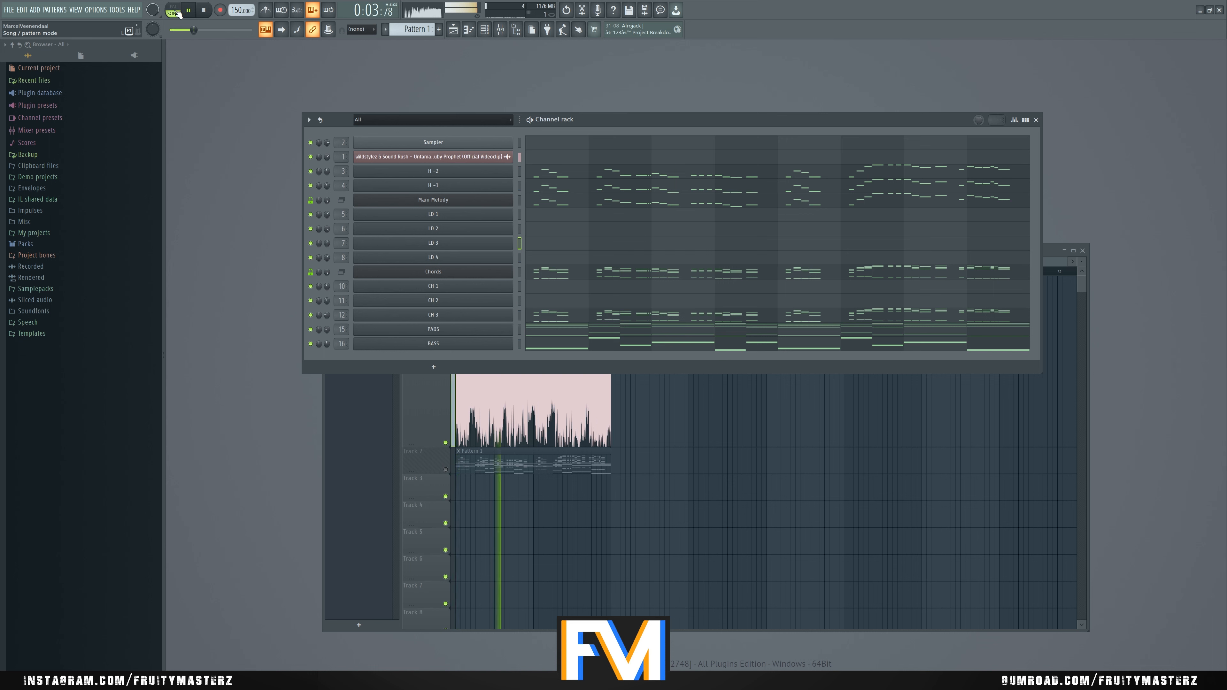
click(179, 11)
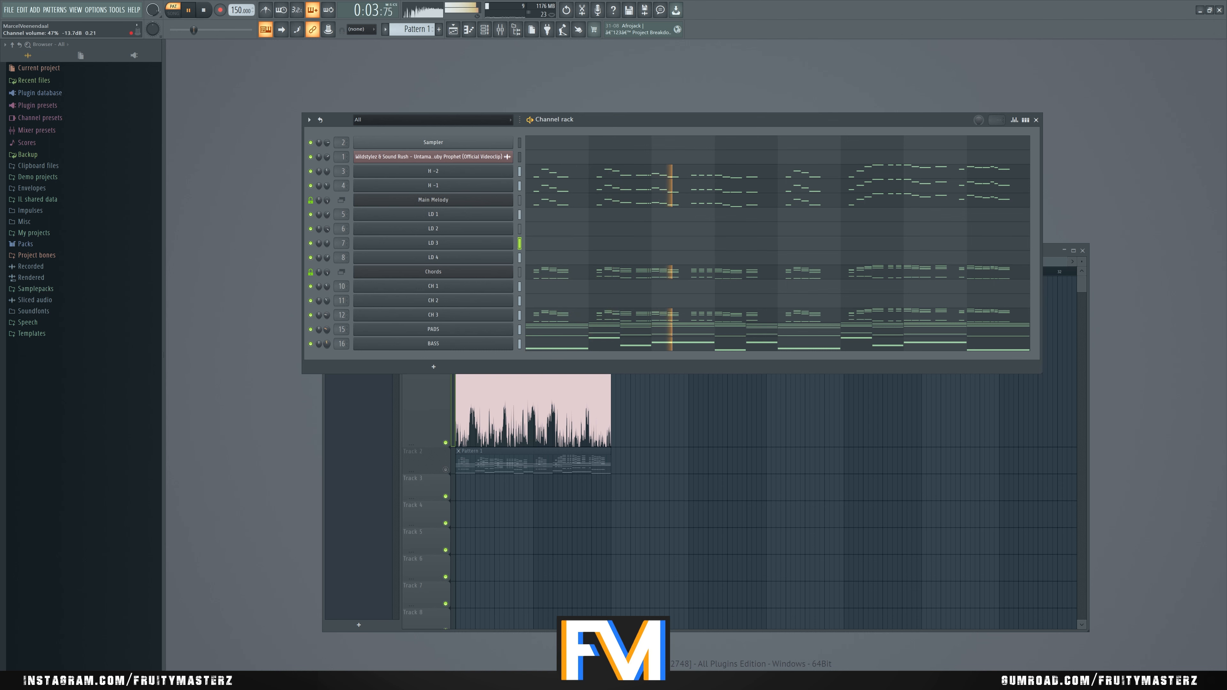
Step: Lower the BASS synth's oscillator B1 volume to about 3.067, then return to the channel rack and stop playback
click(388, 345)
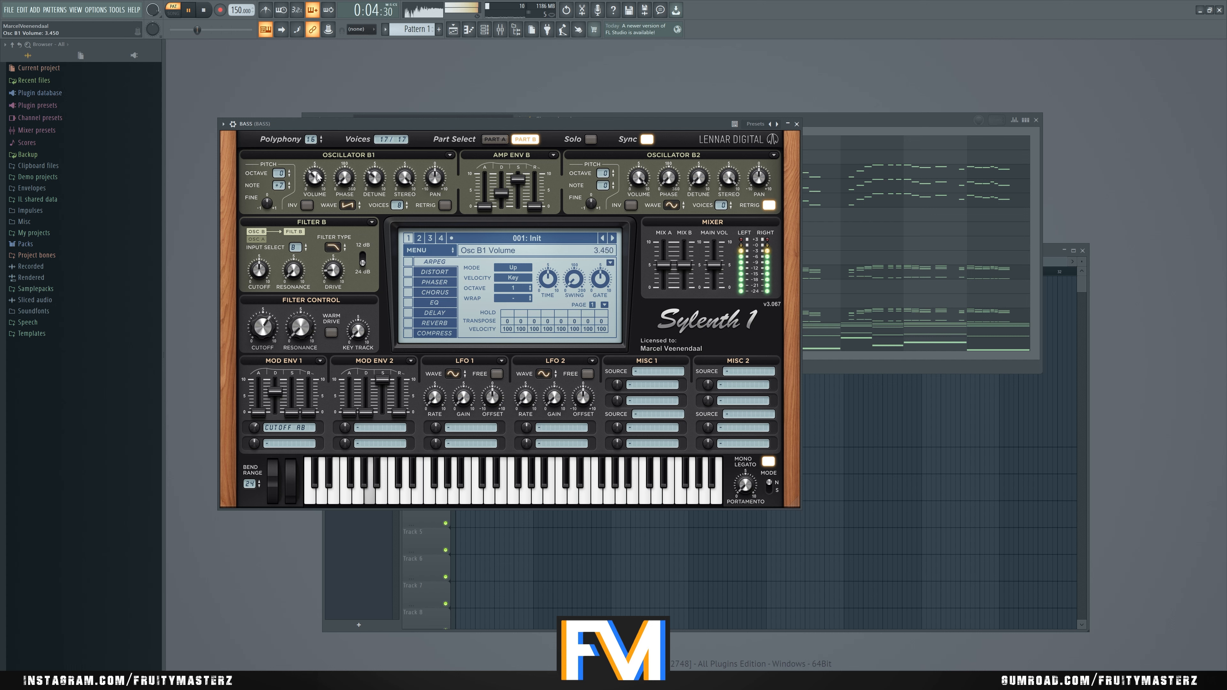
drag(317, 174, 315, 175)
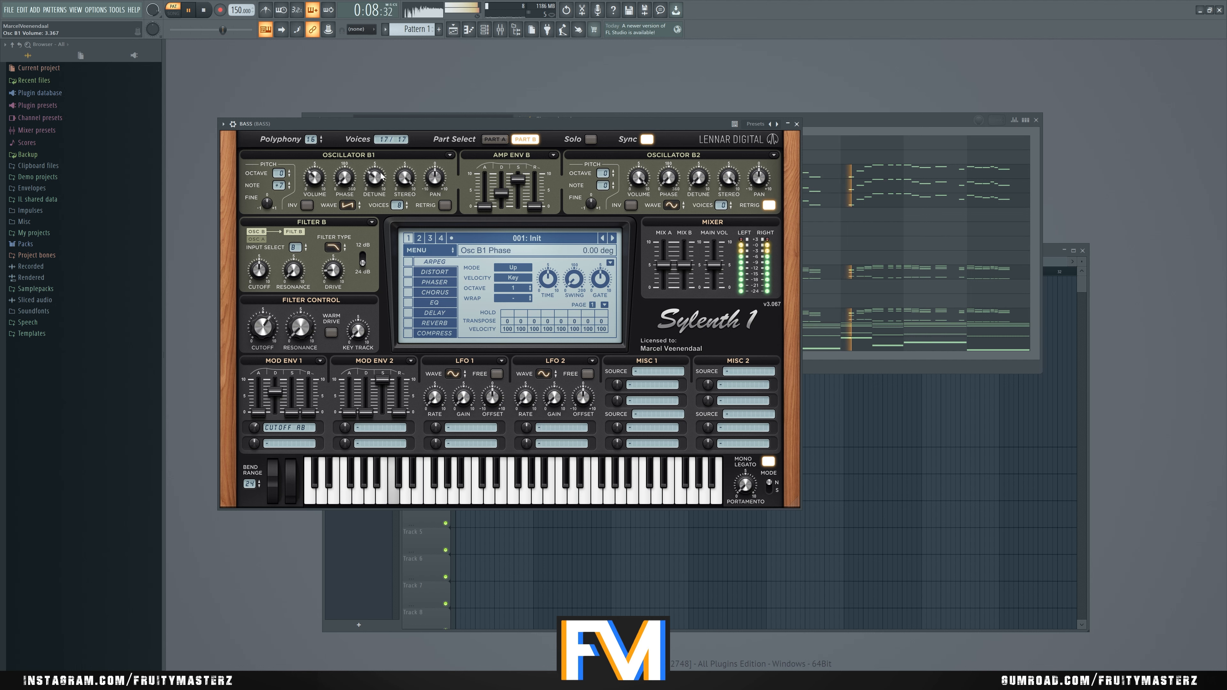
click(494, 139)
click(526, 140)
click(433, 116)
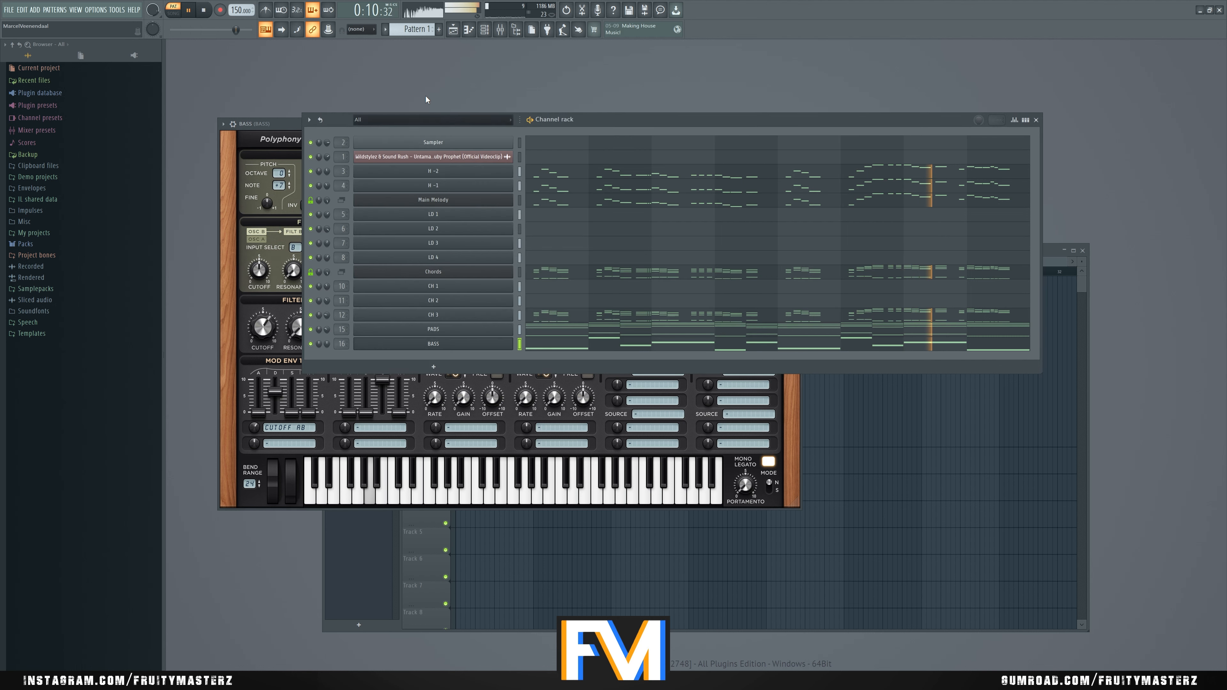
key(space)
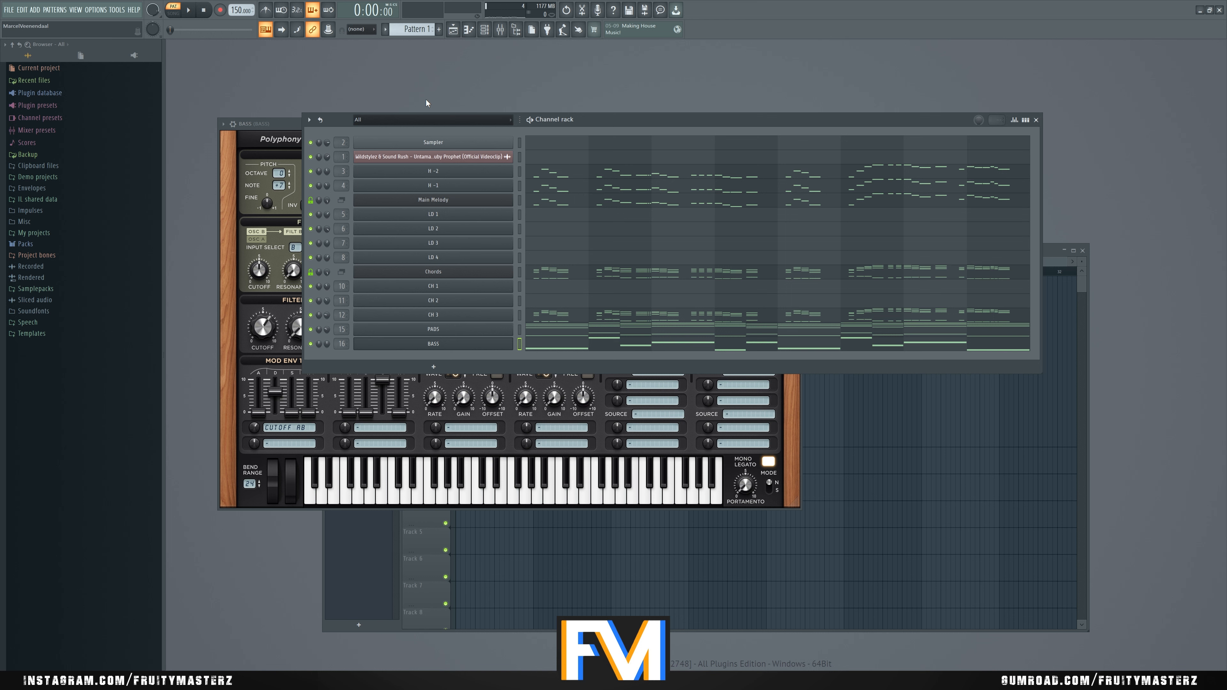
Step: Open the mixer, select the MELODY track and briefly audition Pattern 1 against the song
key(F9)
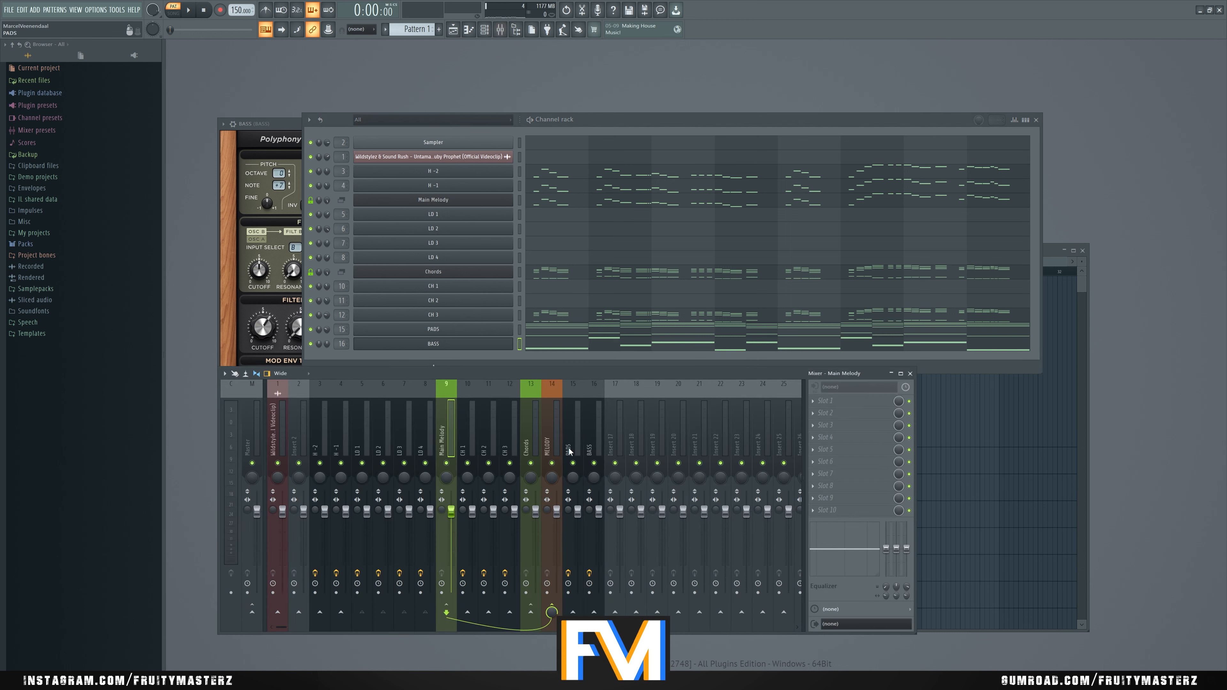
click(556, 441)
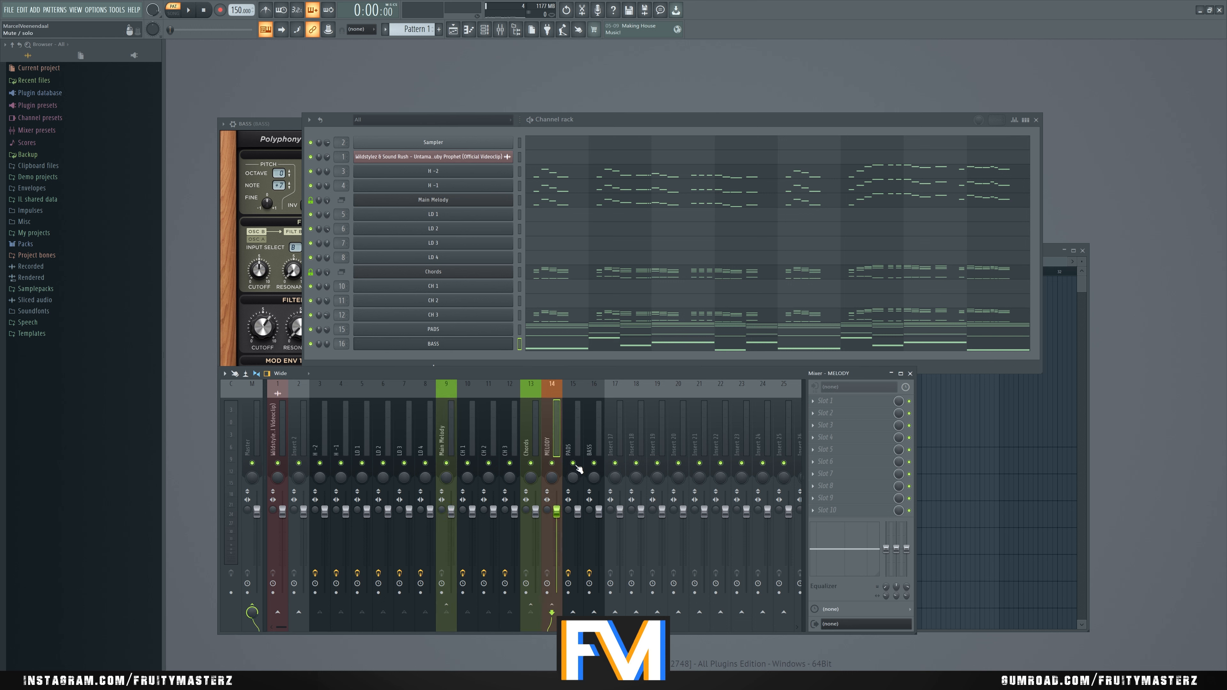
click(186, 13)
click(175, 13)
click(175, 13)
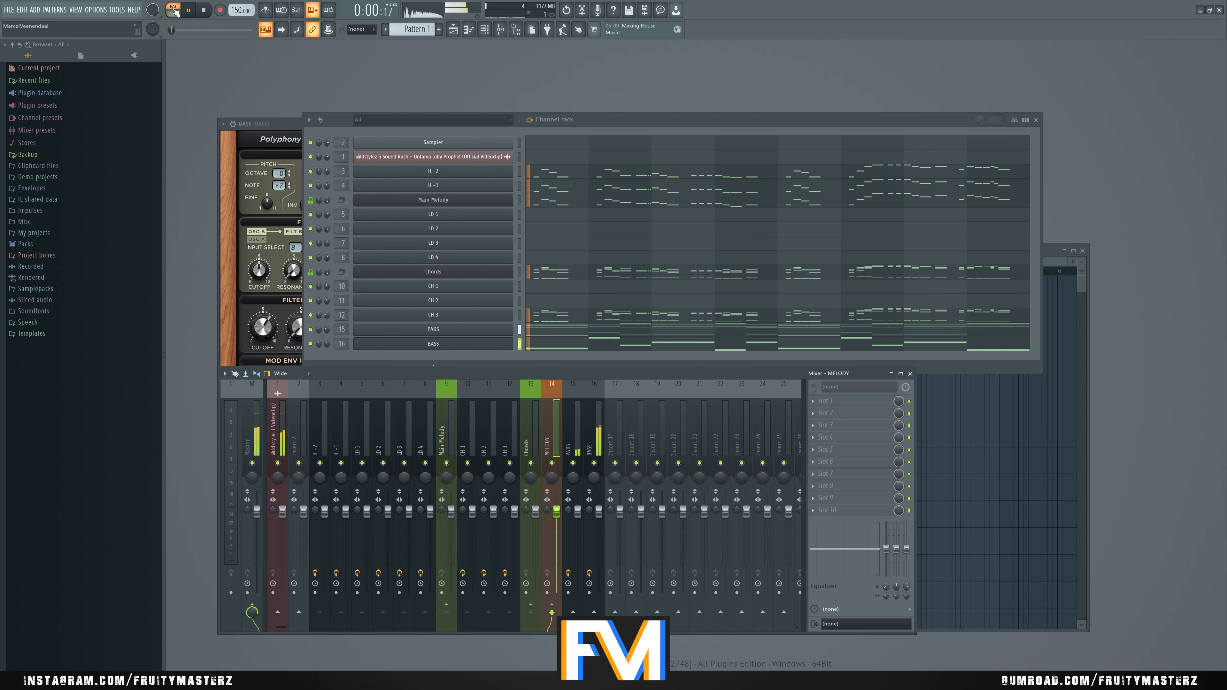
key(space)
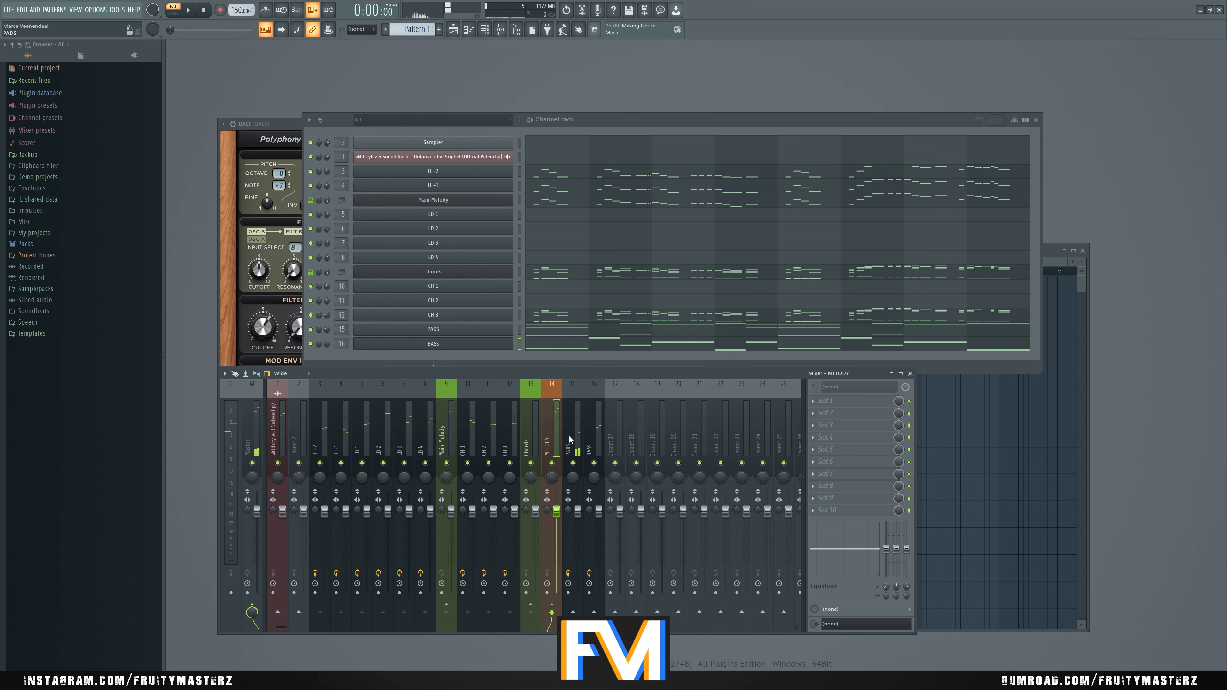
Step: Add FabFilter Pro-Q 3 to the MELODY track and shape a slight high-shelf cut near 18736 Hz during playback
click(855, 405)
click(504, 399)
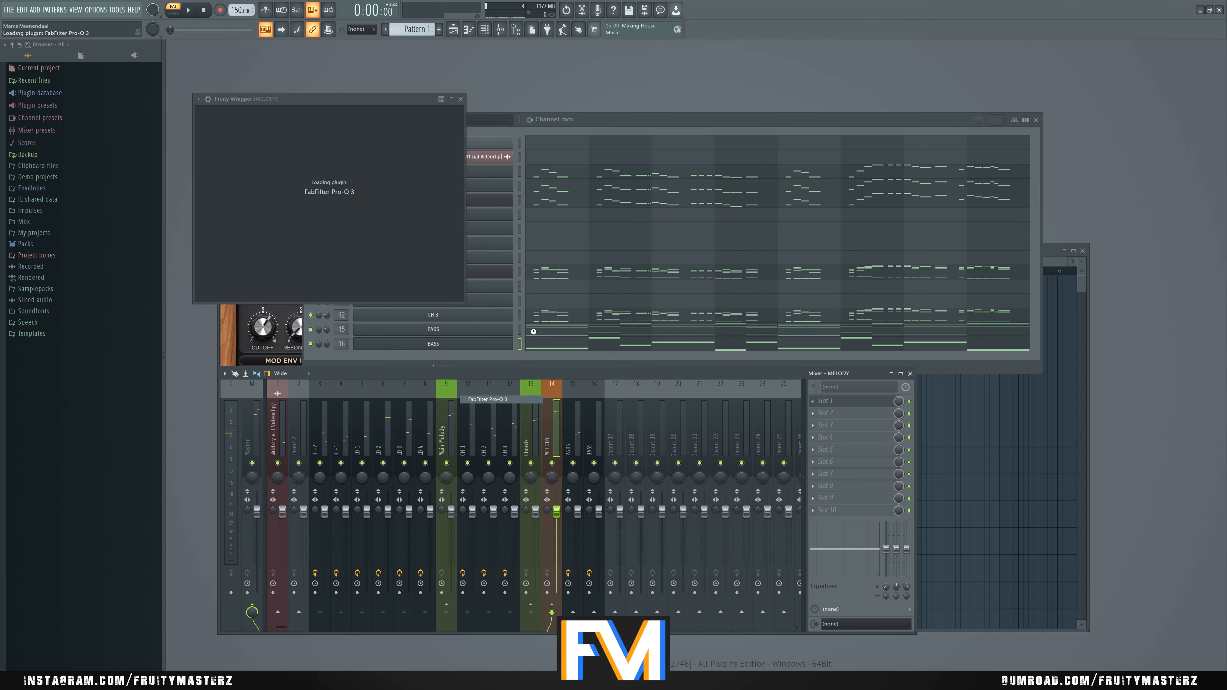
drag(607, 203, 608, 216)
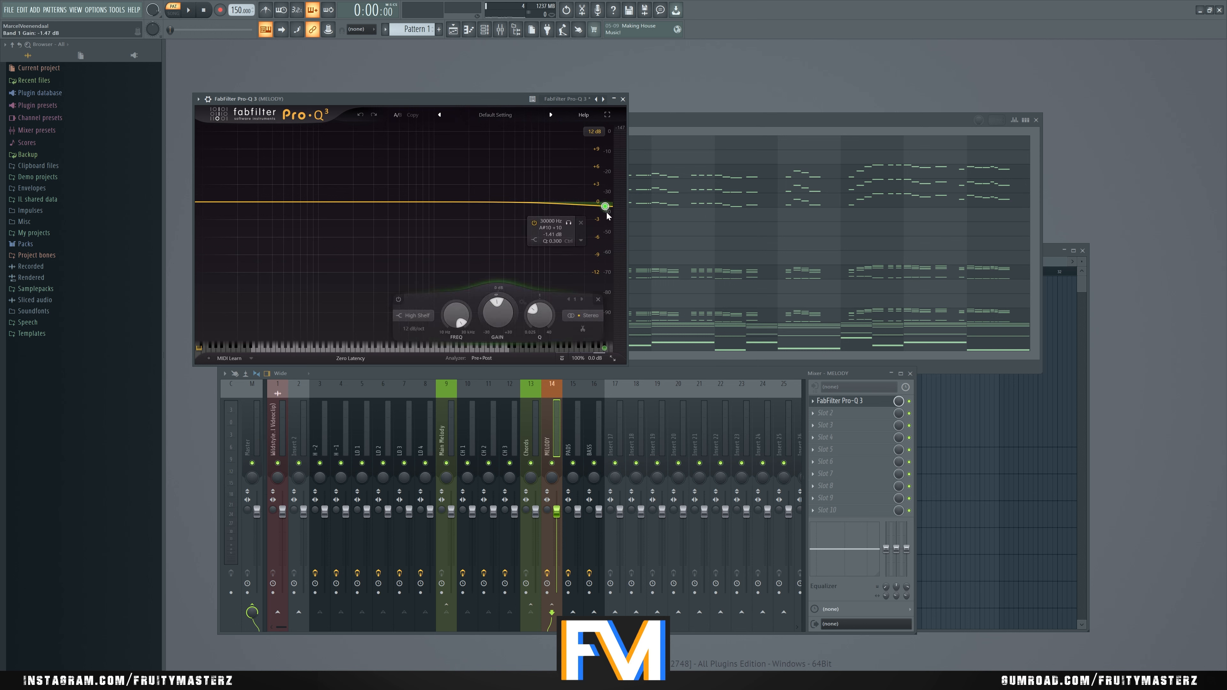
key(space)
drag(561, 206, 584, 215)
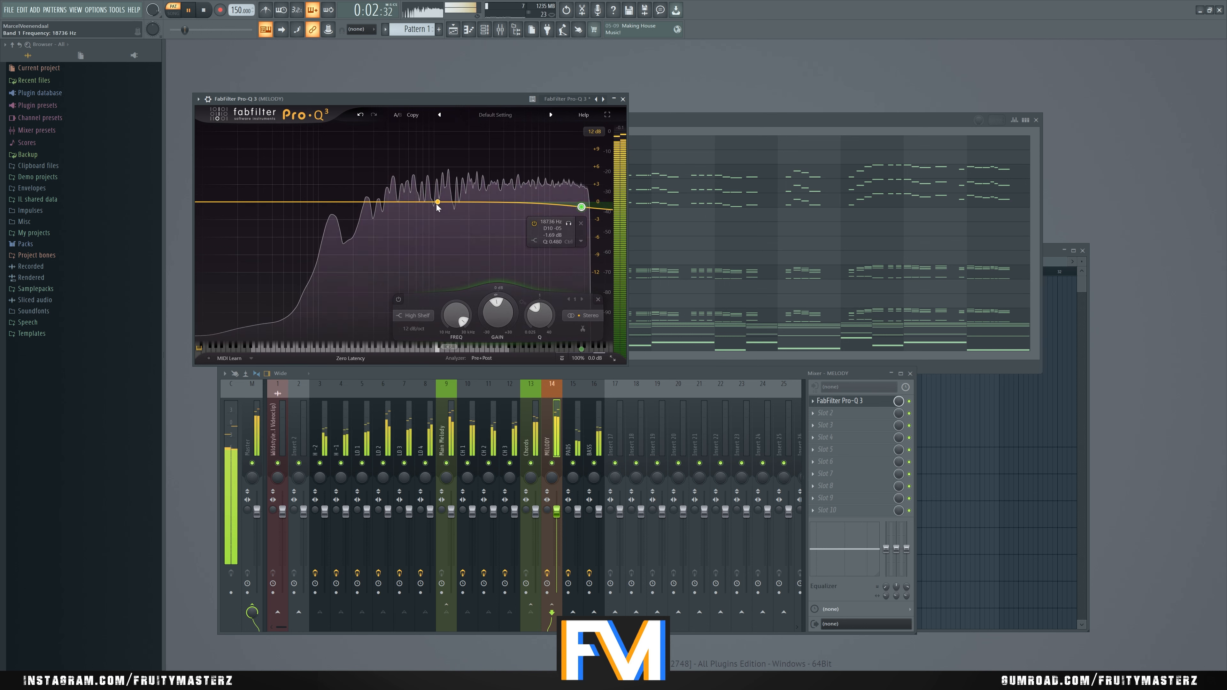
Step: Add a bell cut of about 0.82 dB near 565 Hz and another bell band in the upper mids, then bypass-check MELODY's EQ
click(406, 207)
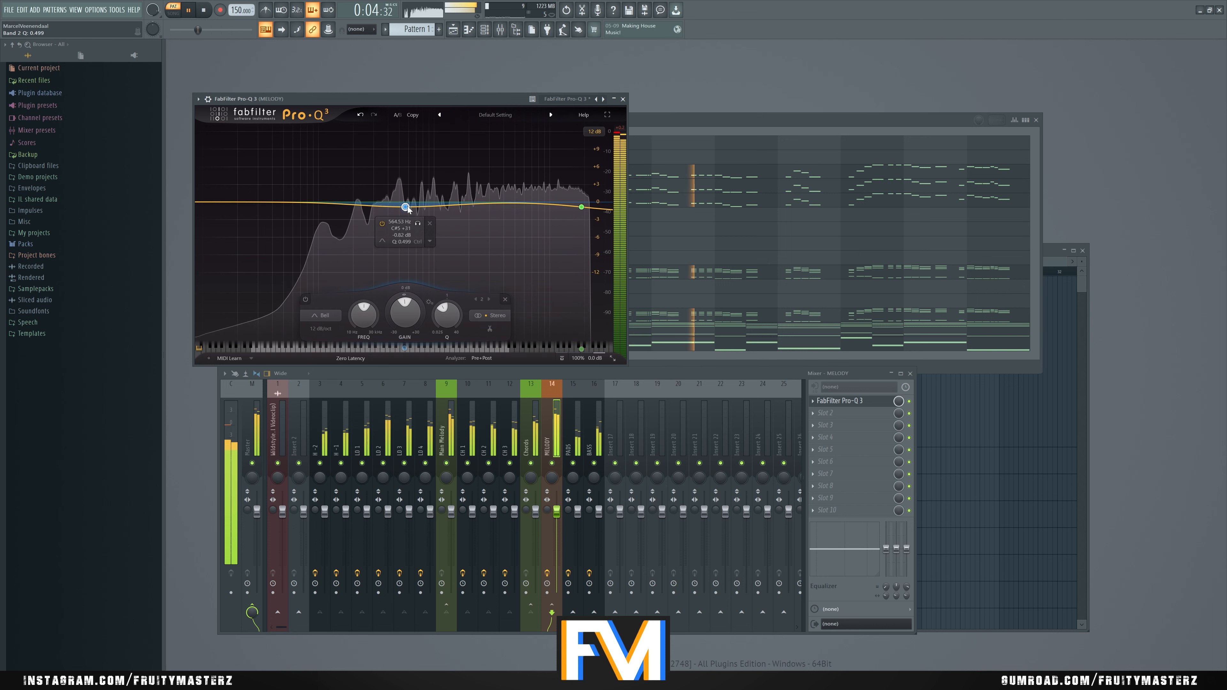
click(494, 203)
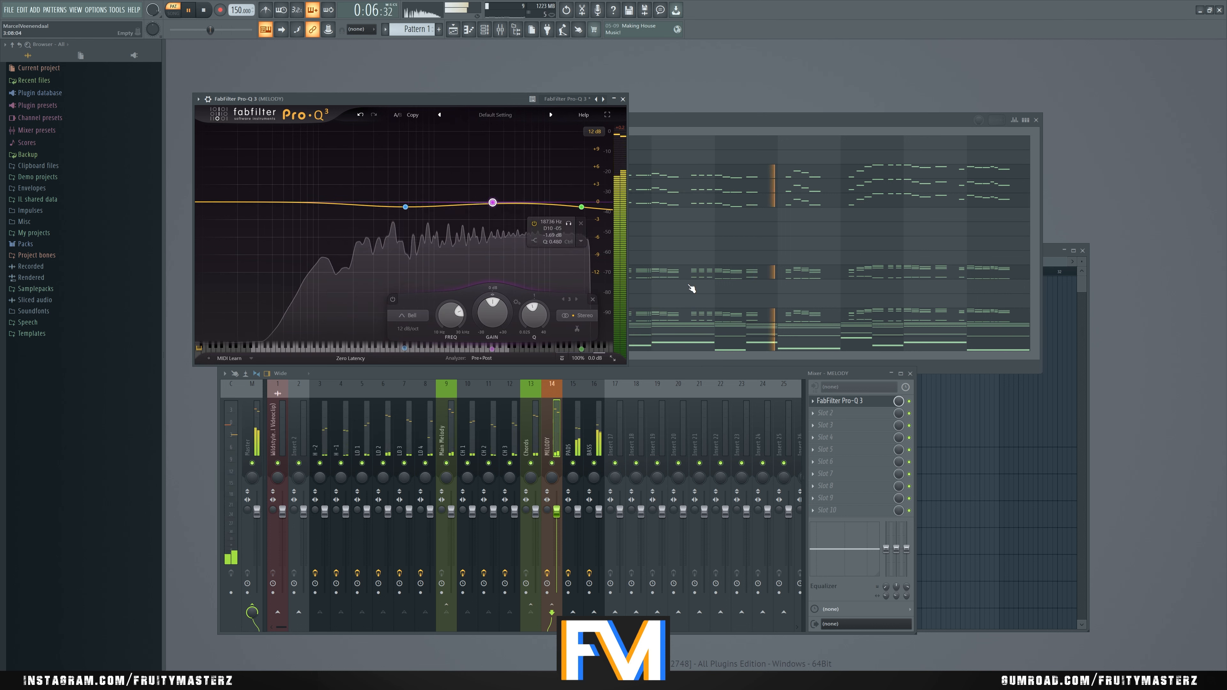
click(910, 402)
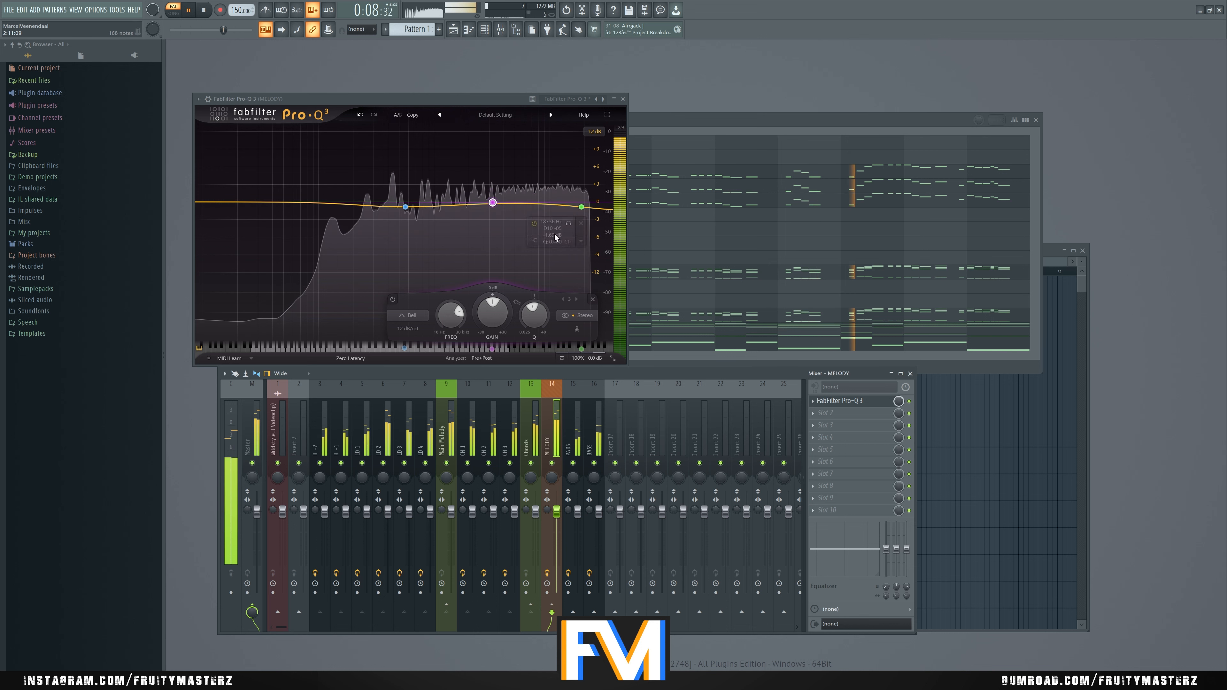
Step: Deepen the high shelf on MELODY's EQ to a cut of about 3.65 dB near 22106 Hz
scroll(587, 211, up, 3)
drag(582, 208, 591, 220)
scroll(588, 218, down, 6)
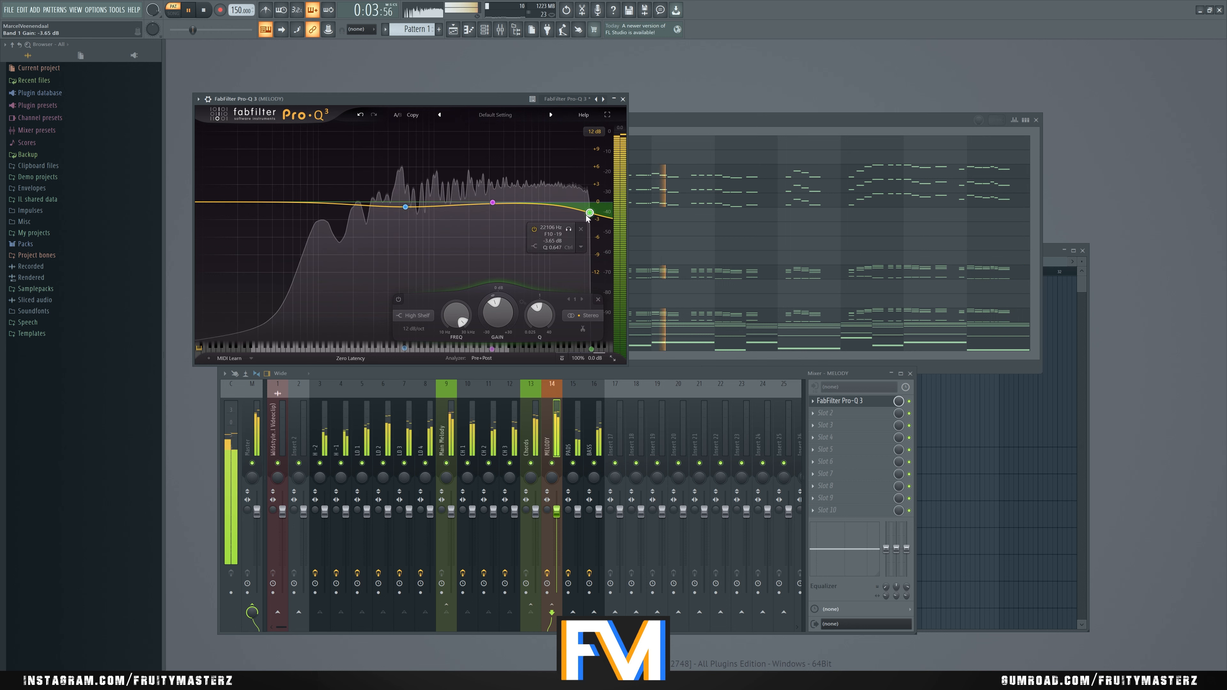
Step: Alternate between song and pattern playback with the channel rack in front to compare the equalized melody with the reference
click(174, 11)
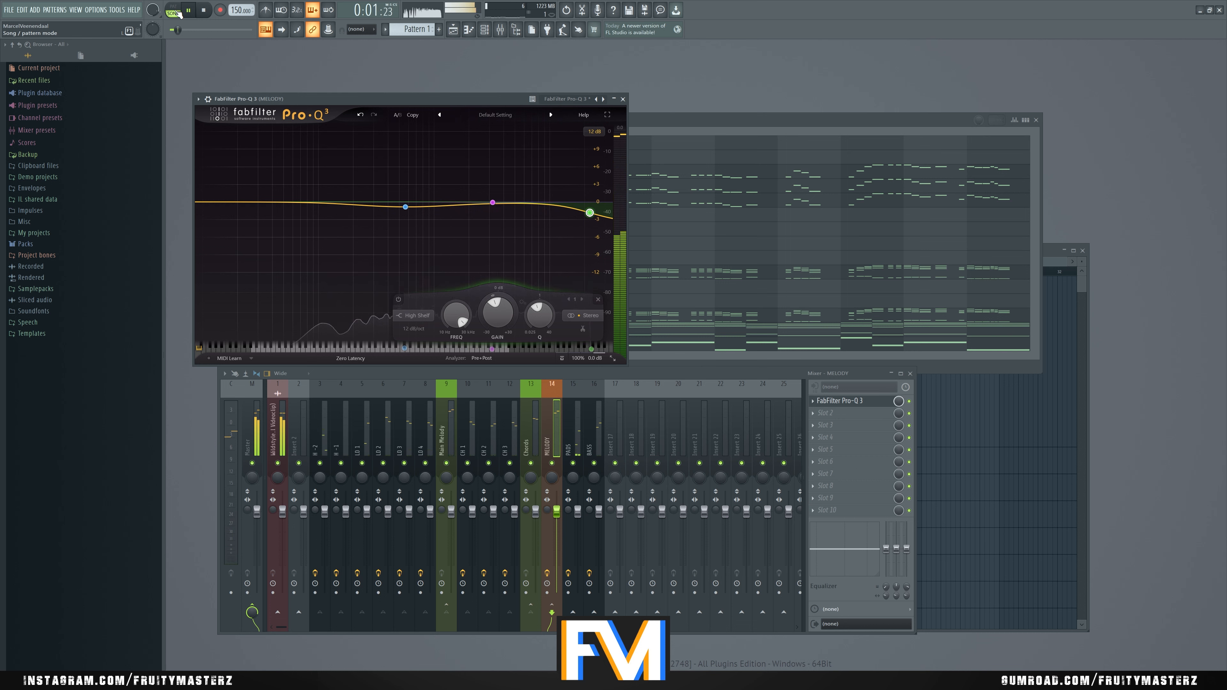
click(173, 11)
key(F6)
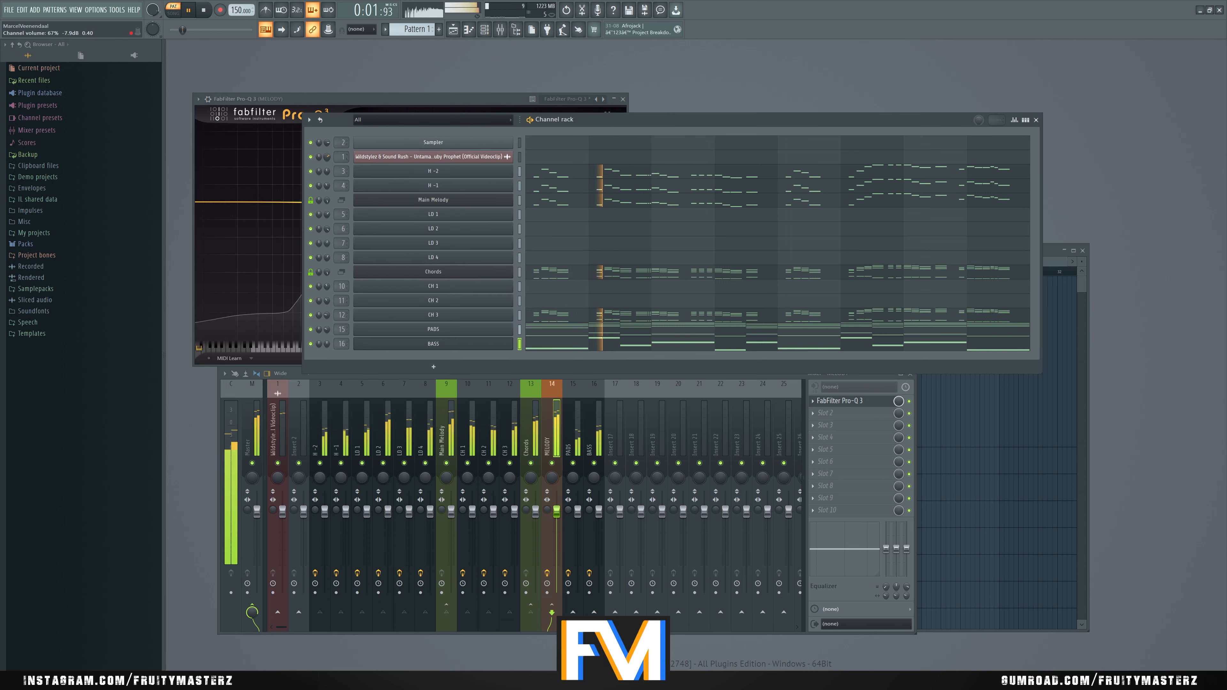
click(179, 11)
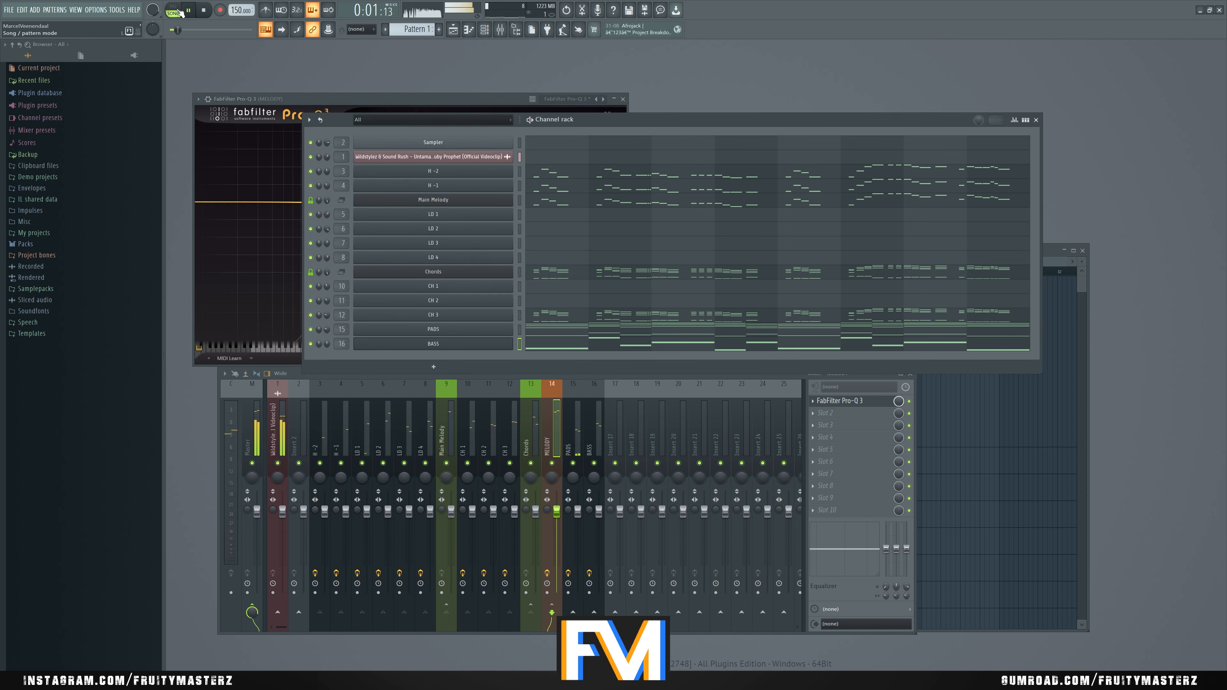
click(179, 11)
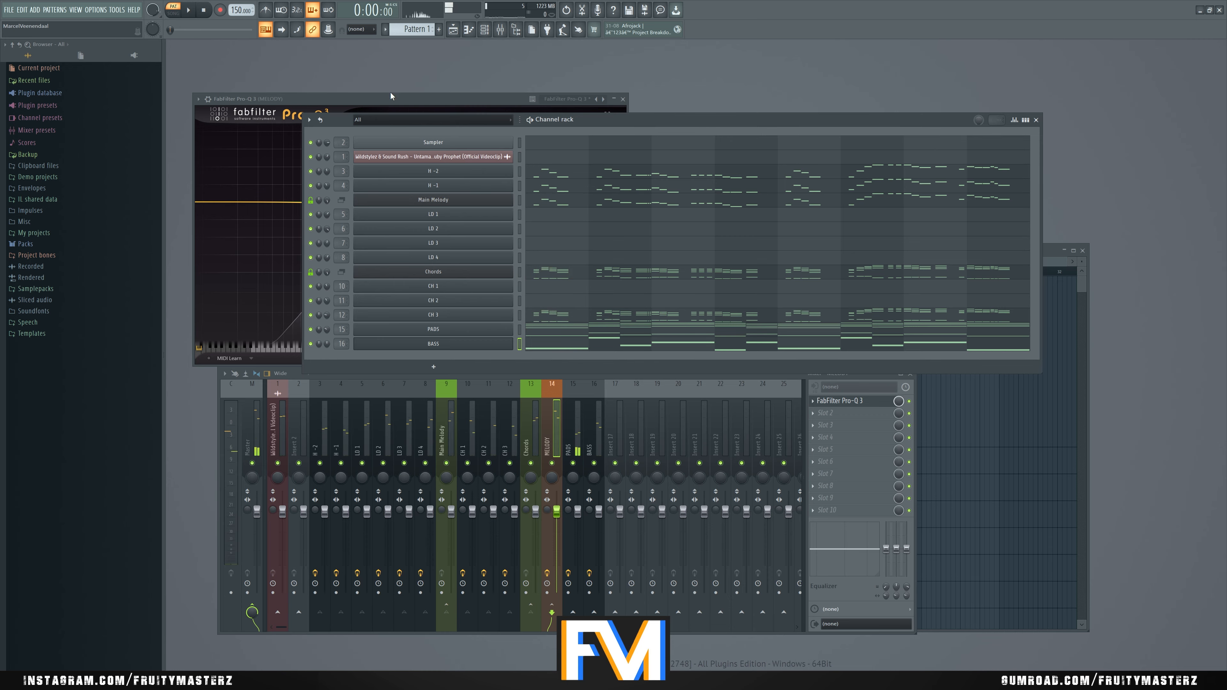
Step: Save the project to the desktop as WILD
key(ctrl+s)
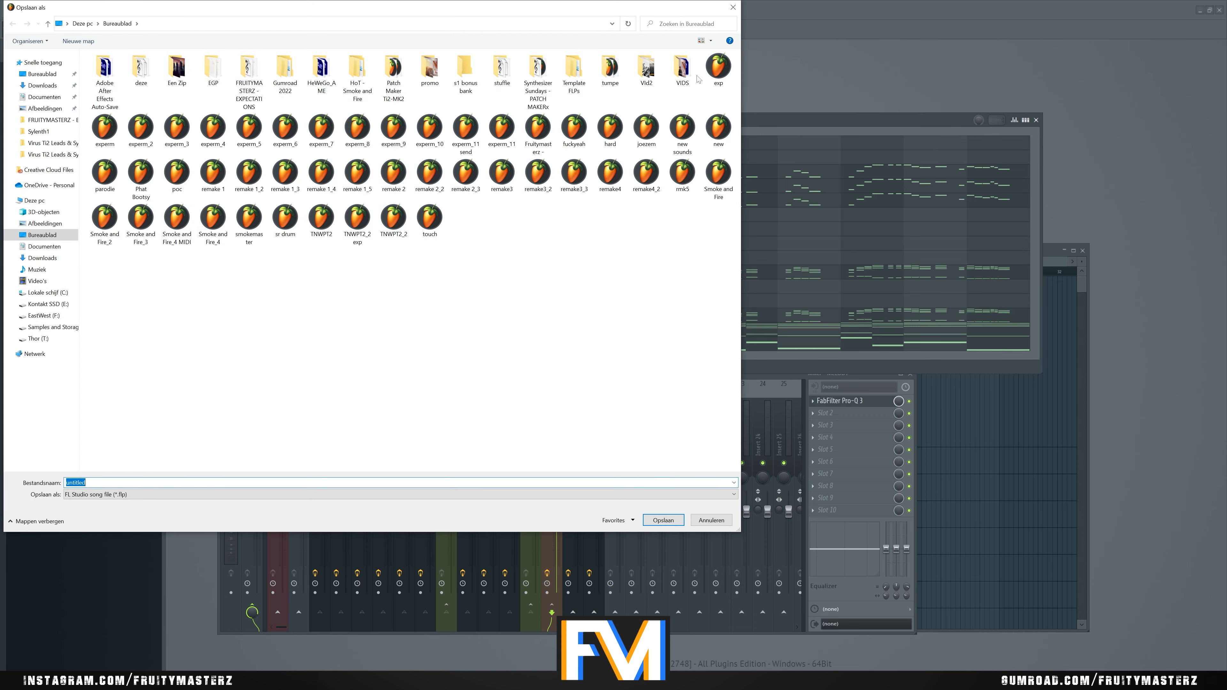
click(734, 8)
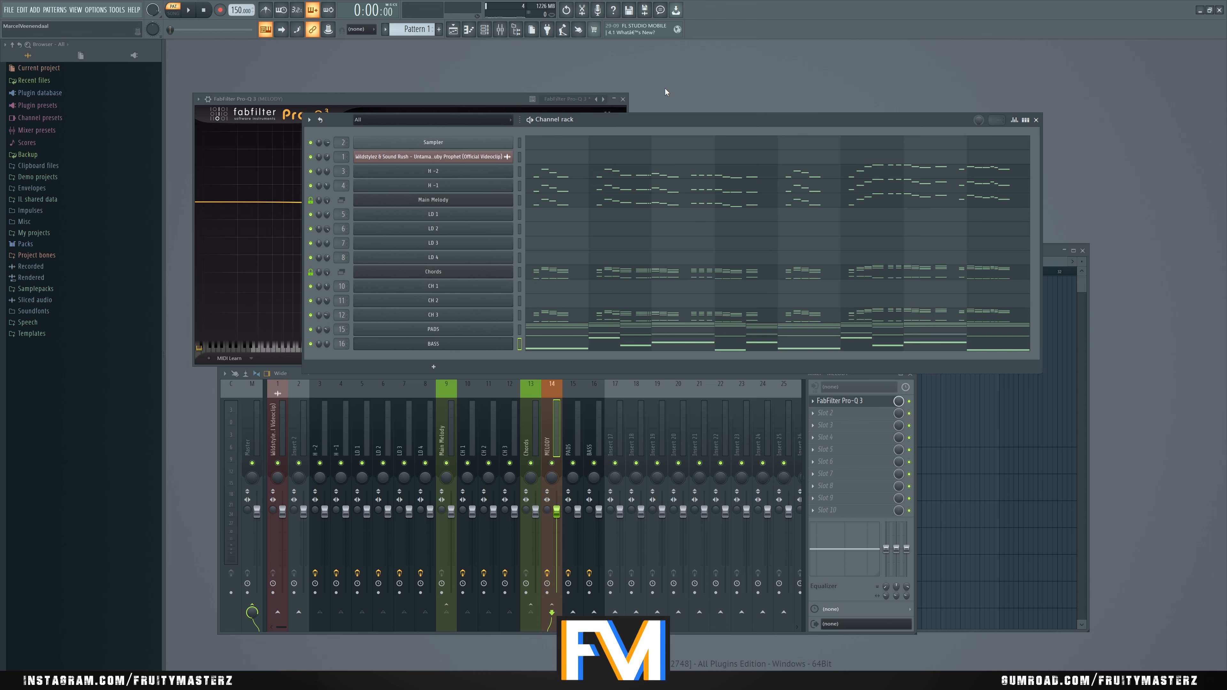
key(ctrl+s)
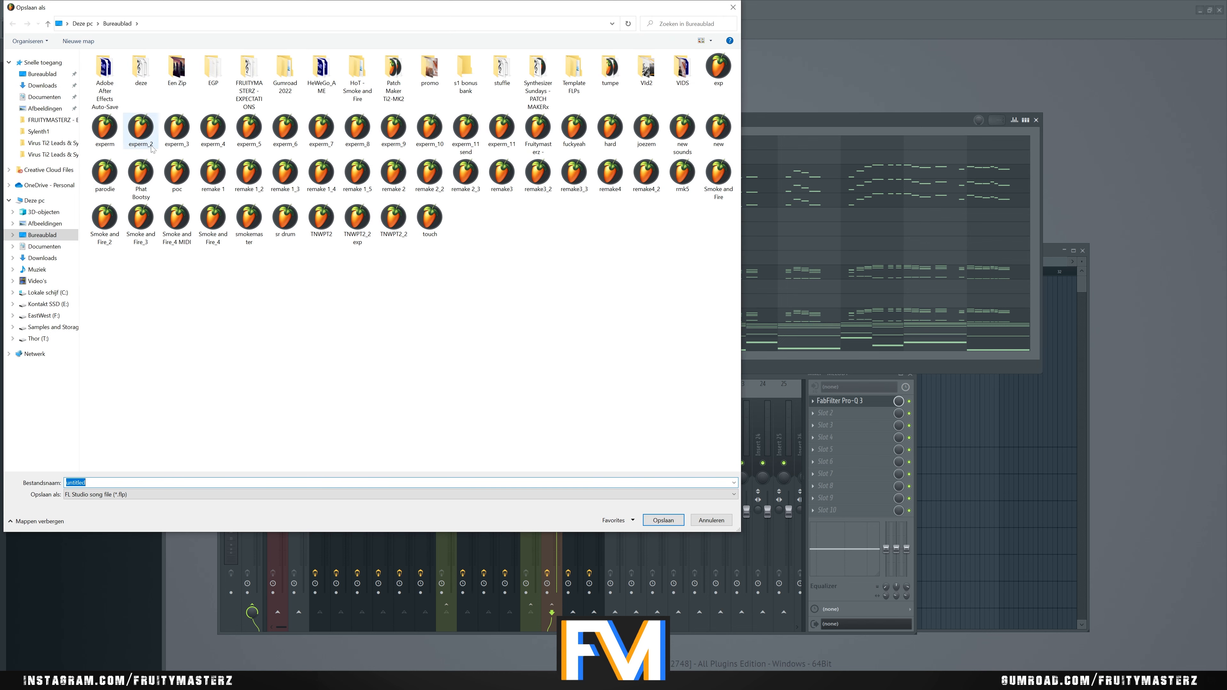
text(WILD)
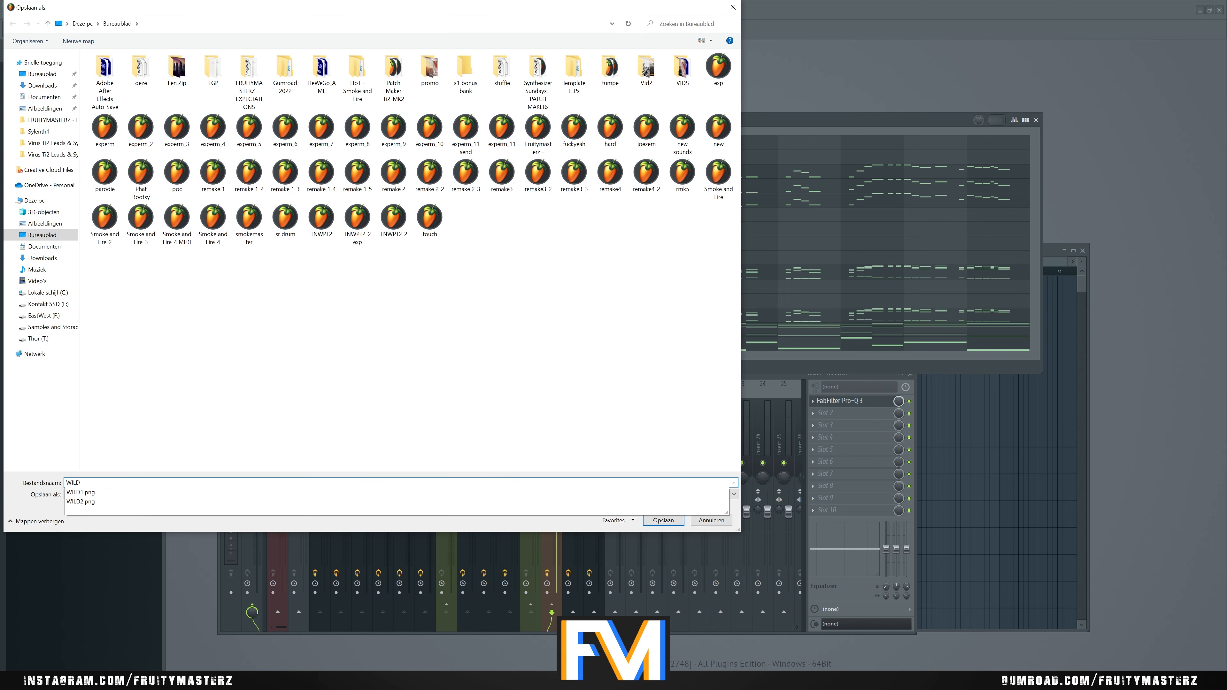
key(Return)
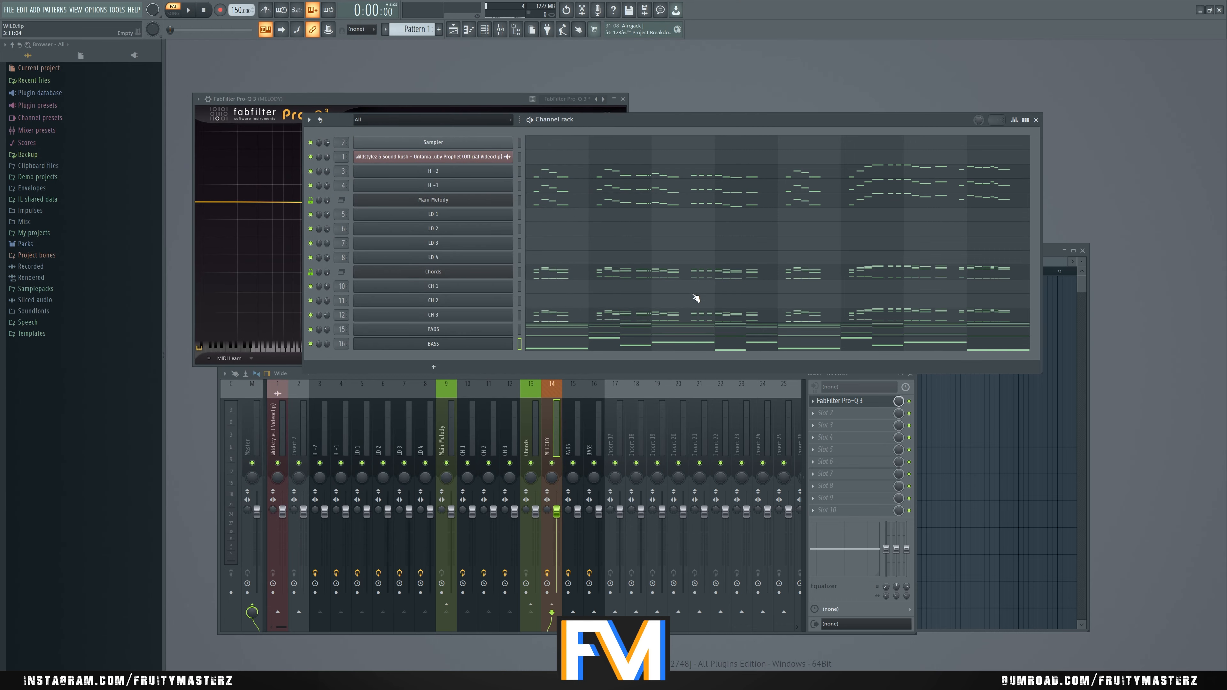
Step: Load the saved track state Reverb (Manana) on mixer insert 17 and Delay (Manana) on insert 18
right_click(620, 438)
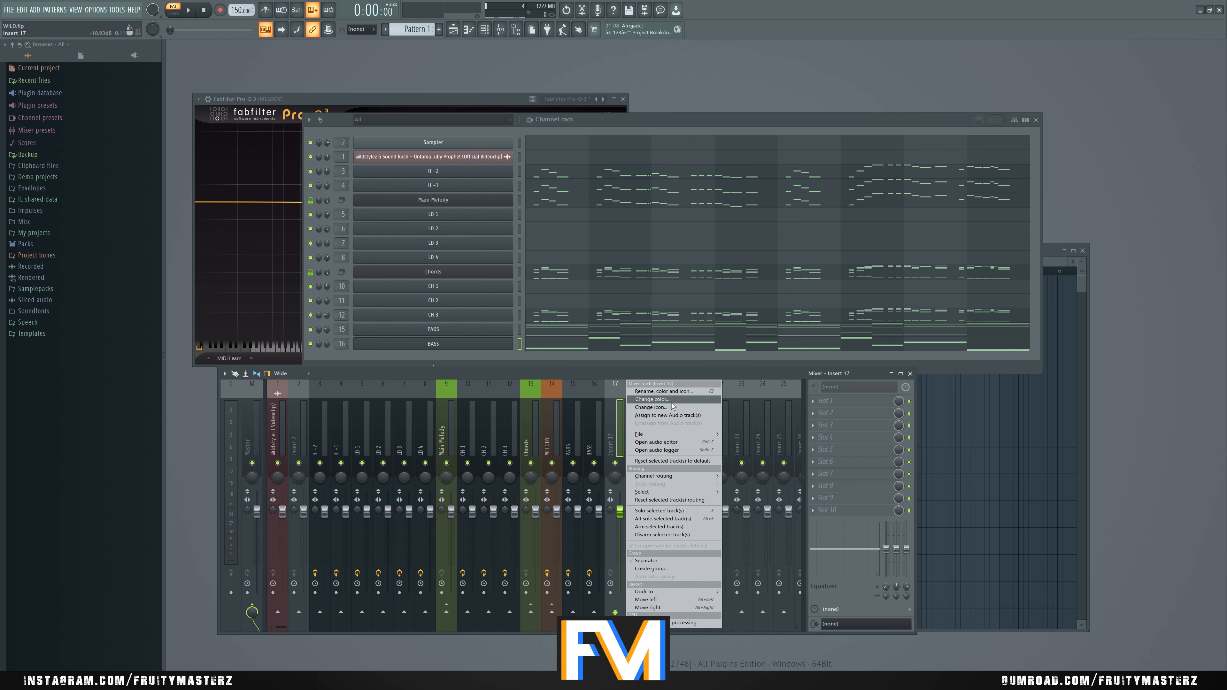
mouse_move(678, 434)
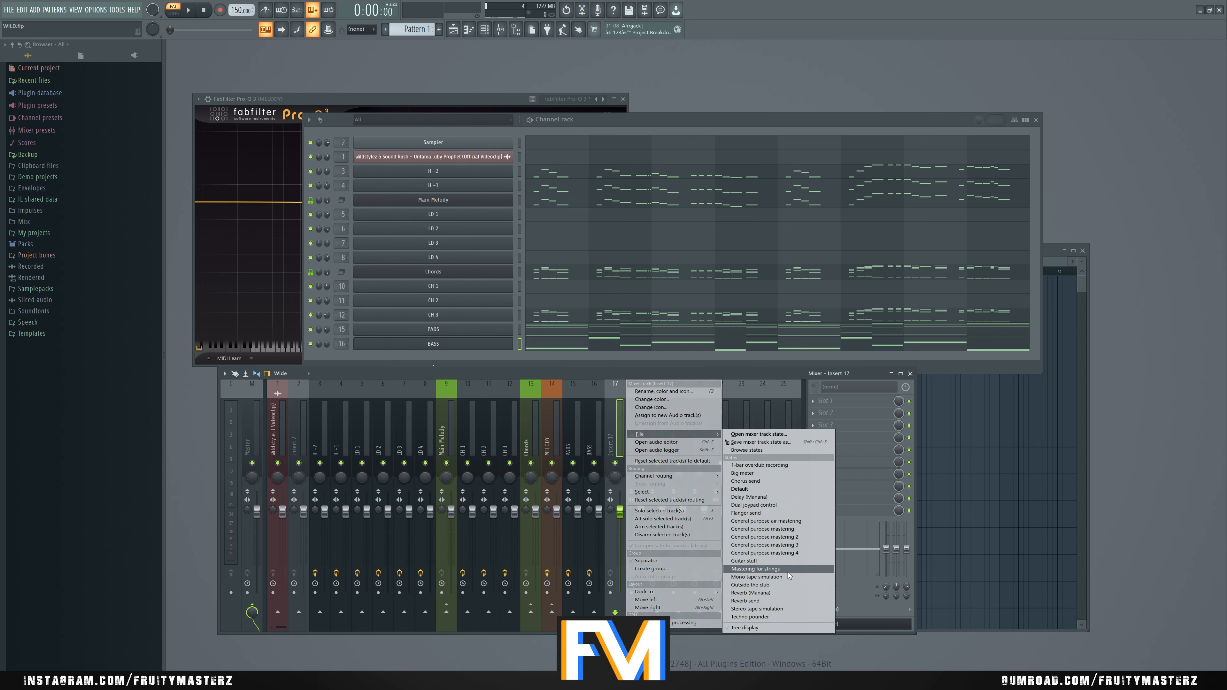
click(782, 592)
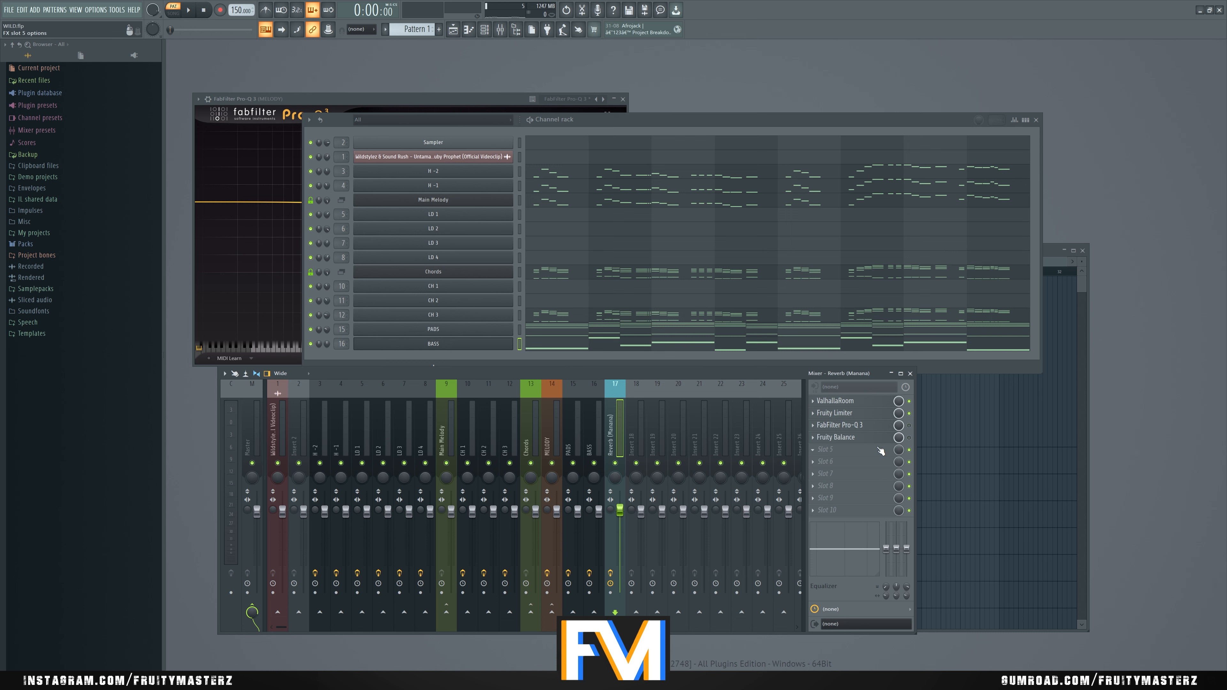
right_click(641, 435)
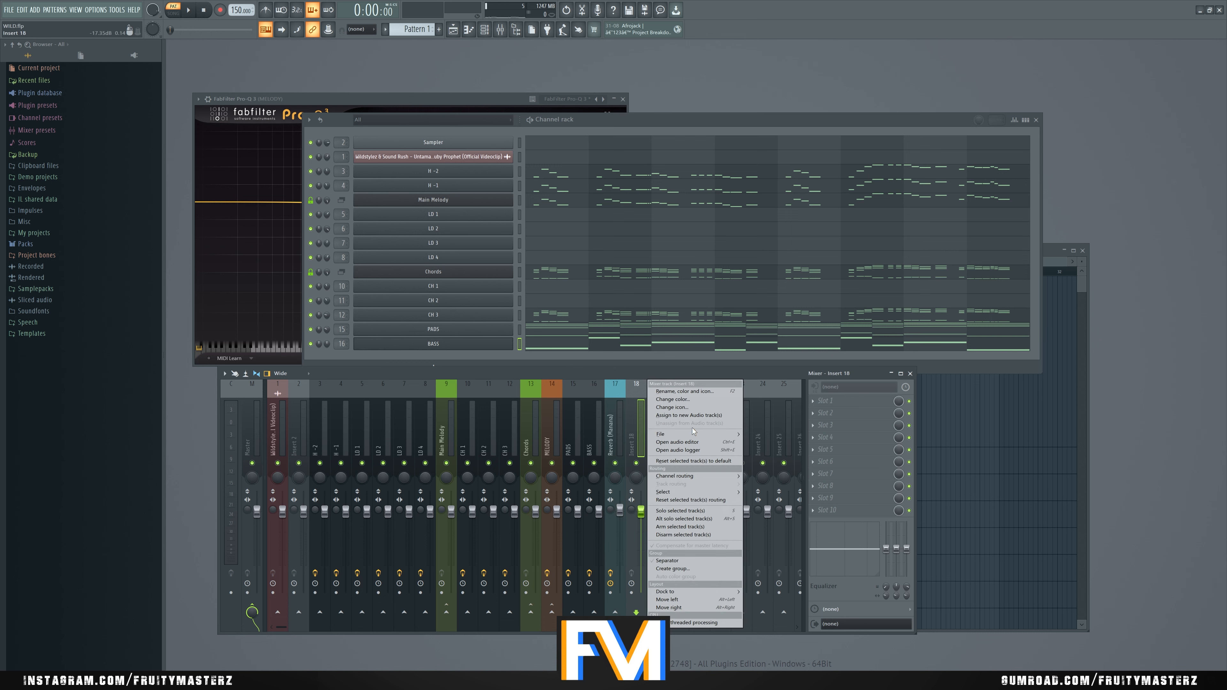
mouse_move(692, 435)
click(795, 498)
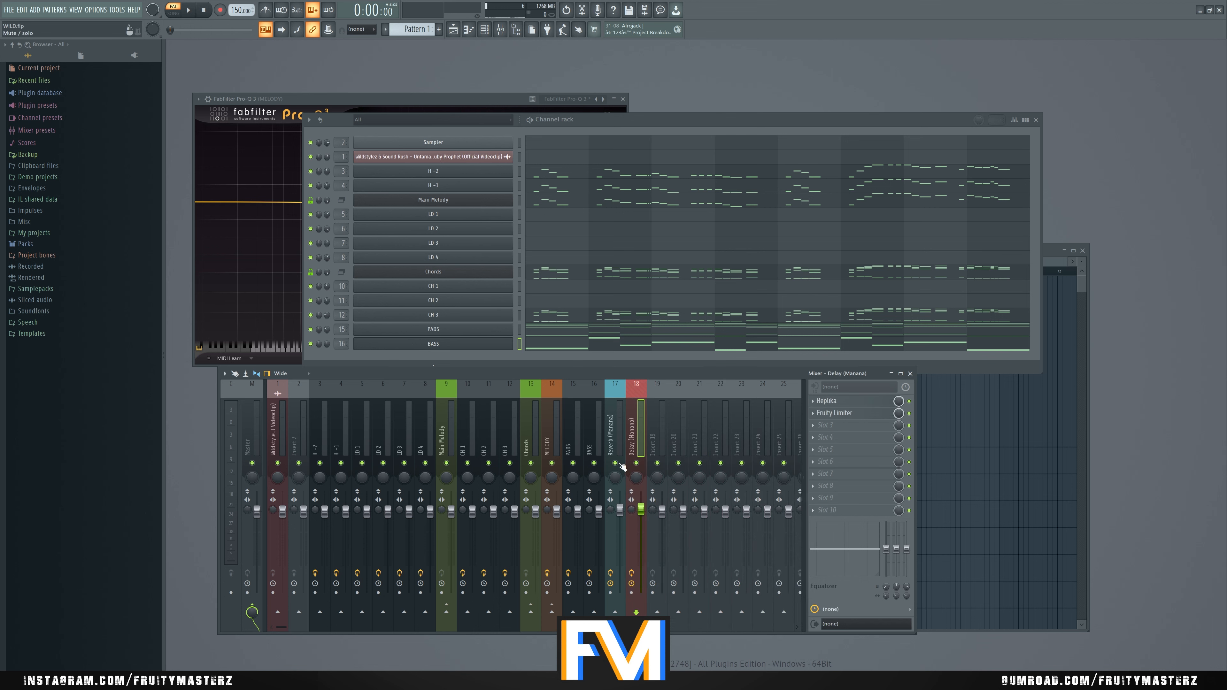
Step: Mute the reverb track, send MELODY to the delay track at about 80% (-4.8 dB) and audition the pattern
click(618, 440)
click(549, 443)
key(space)
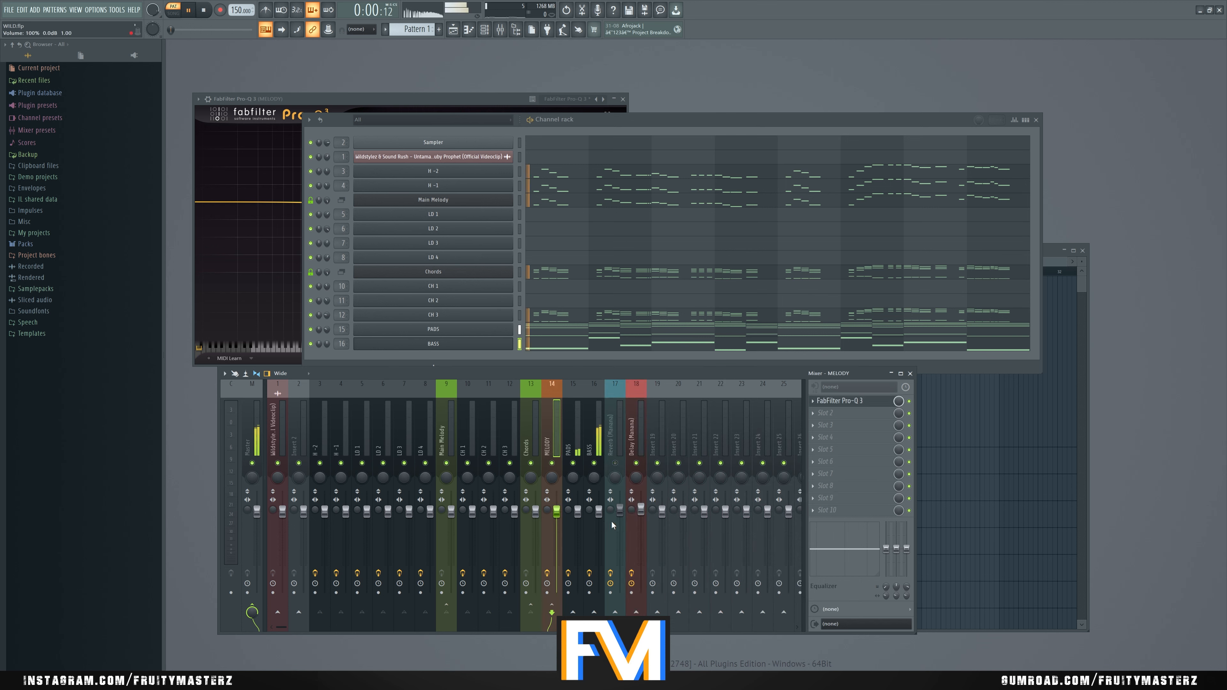
key(space)
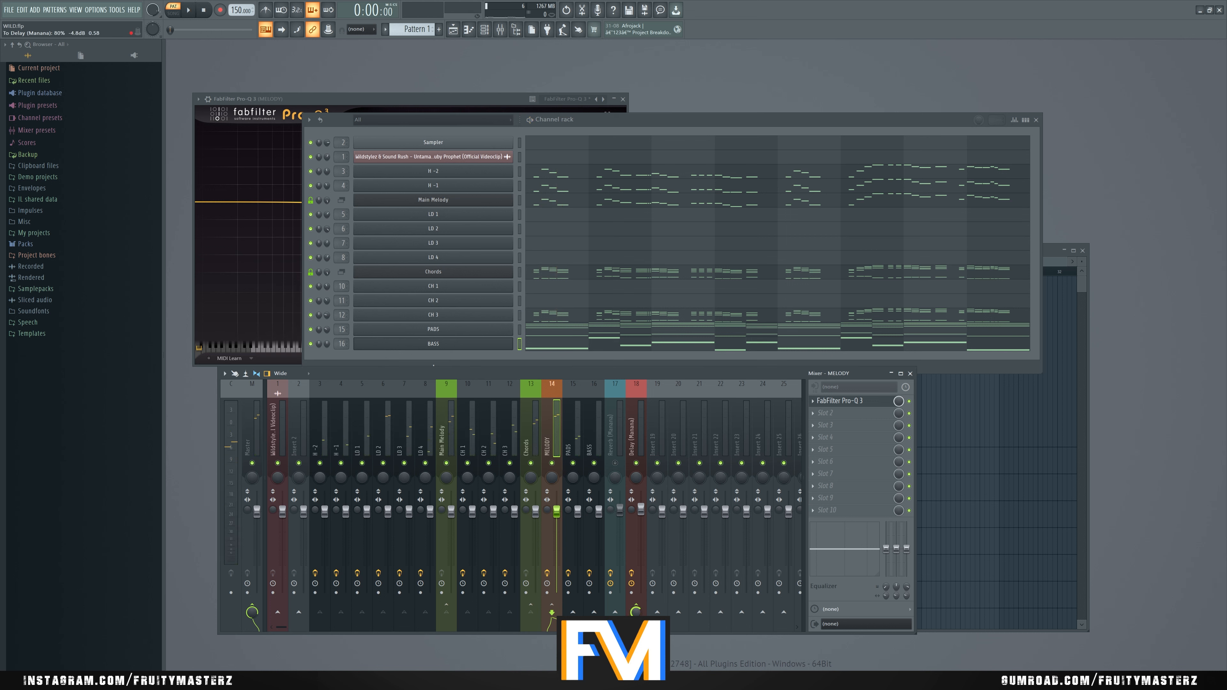
key(space)
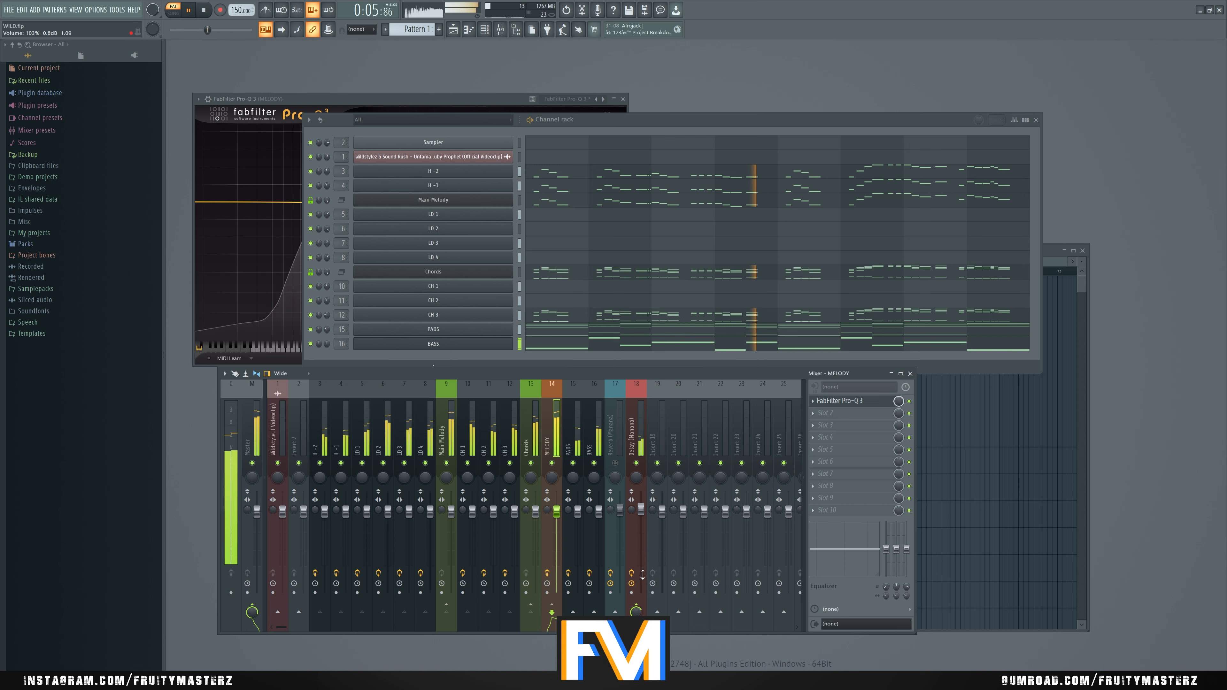
key(space)
Step: Open Replika on the delay track and lower its high cut to about 4477 Hz
click(637, 553)
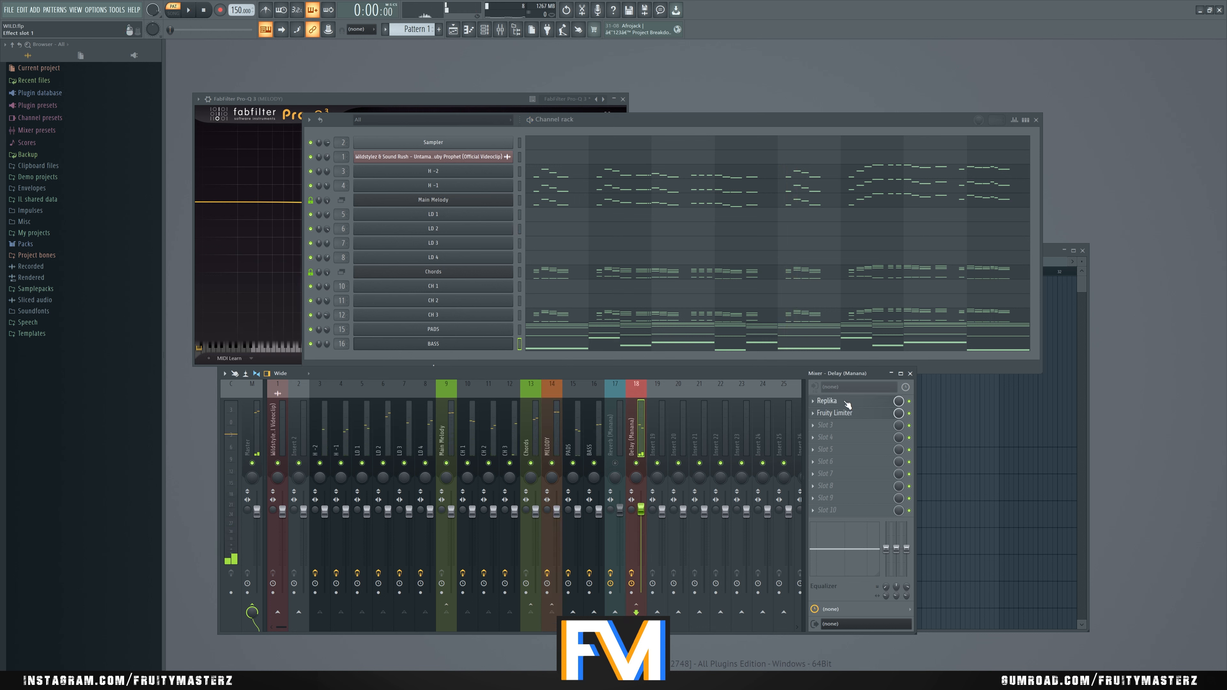
click(832, 402)
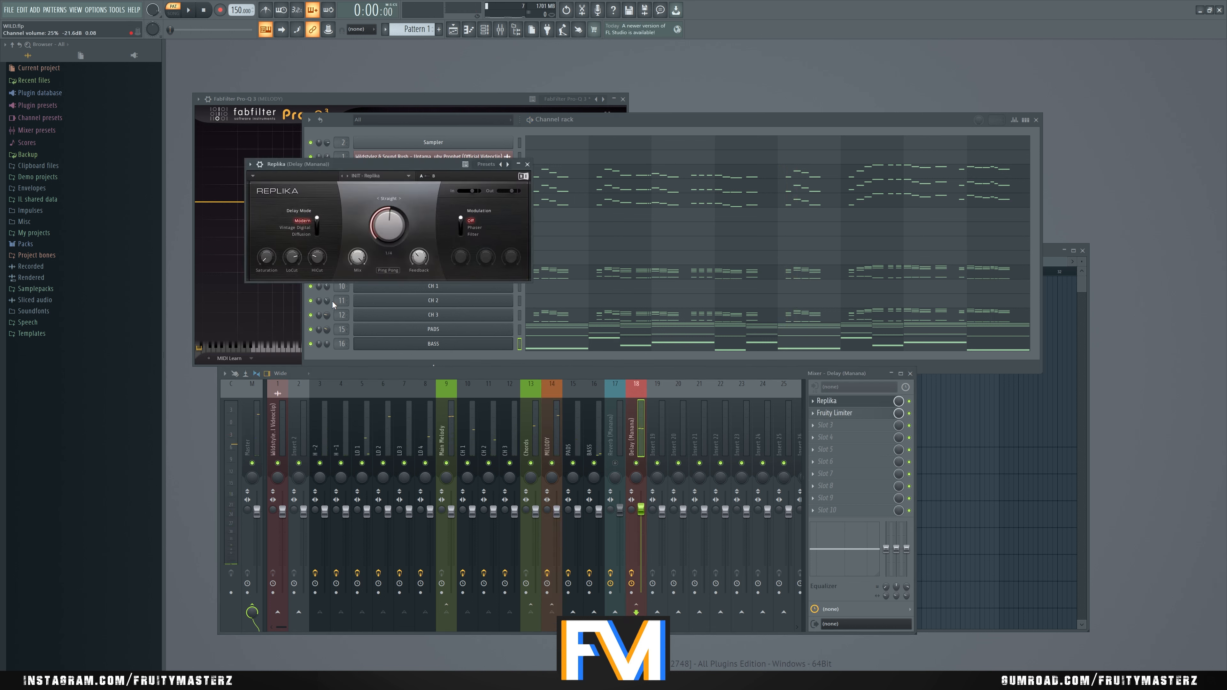
drag(317, 257, 318, 268)
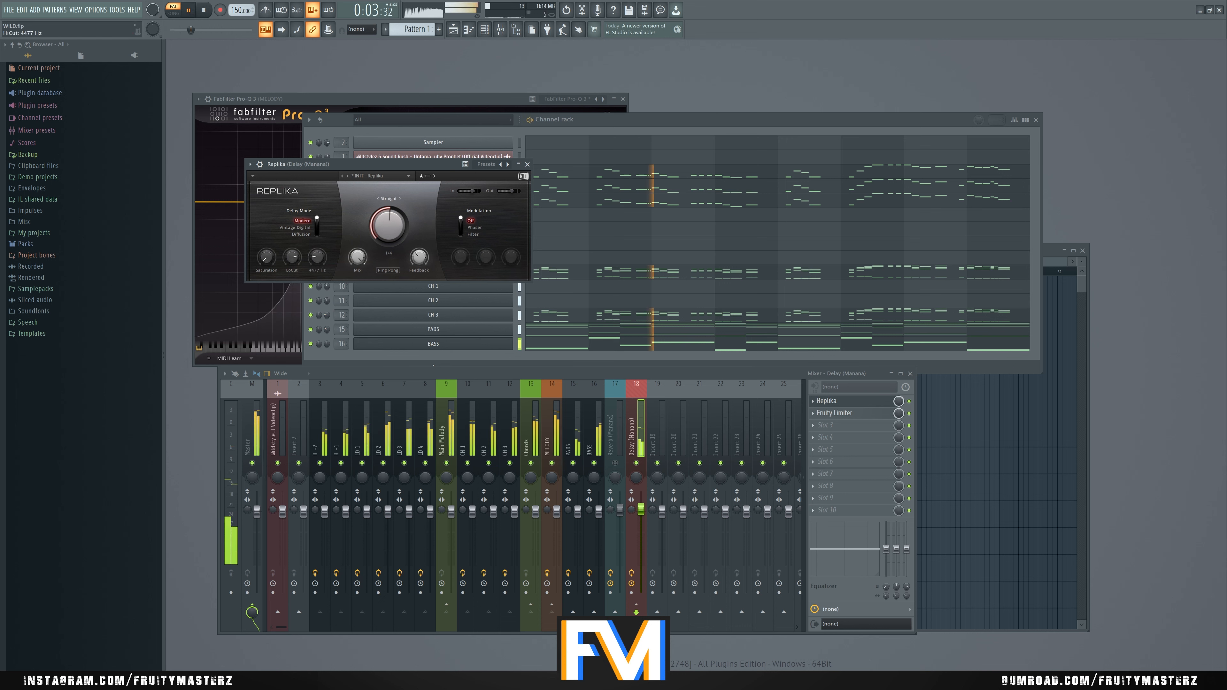
Step: Raise MELODY's send to the delay track to about 90% (-2.3 dB), audition it and mute the delay track
click(556, 443)
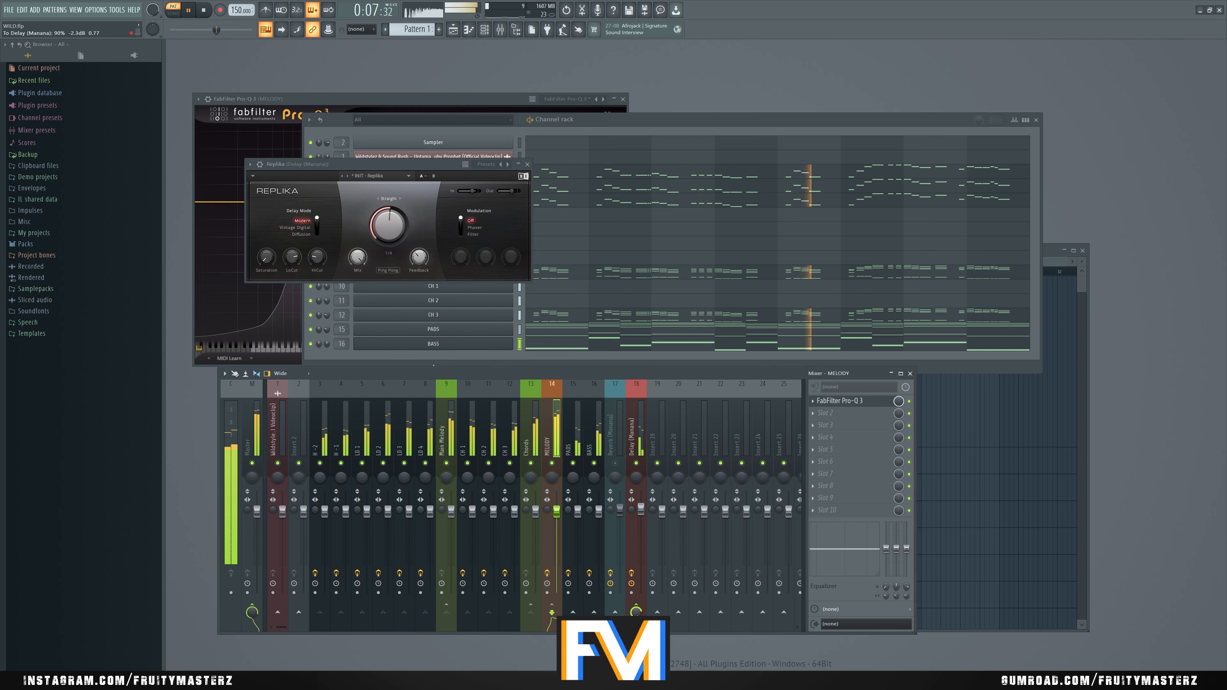
click(634, 438)
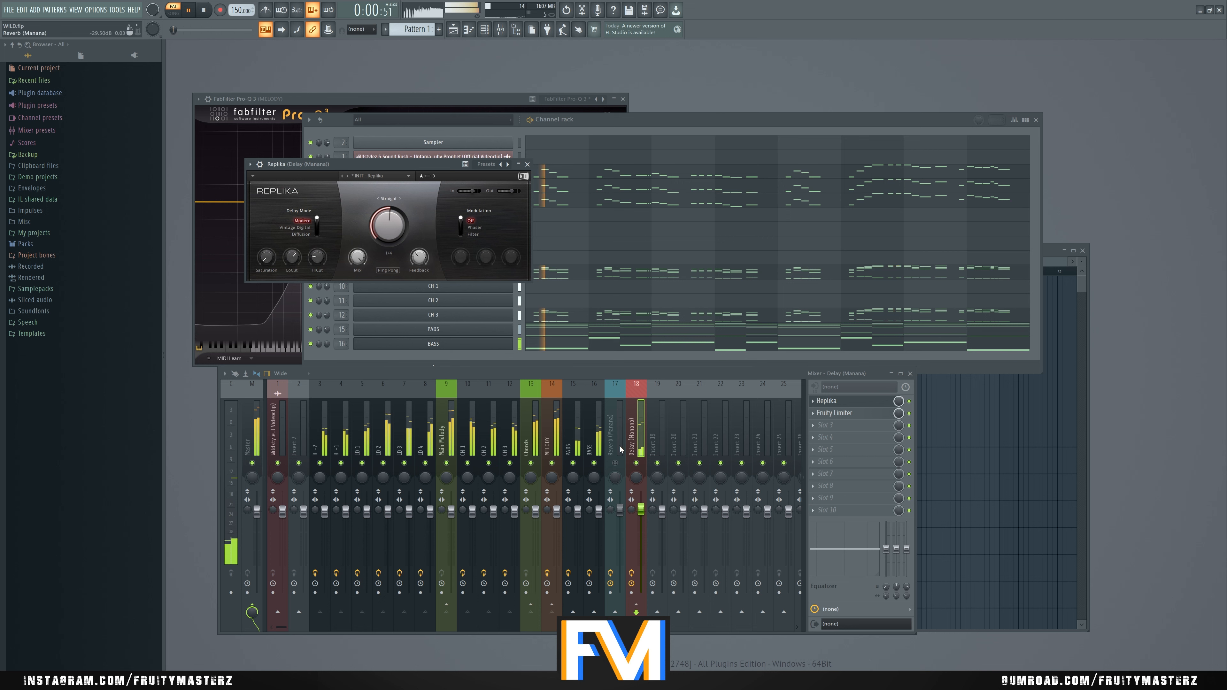
click(637, 463)
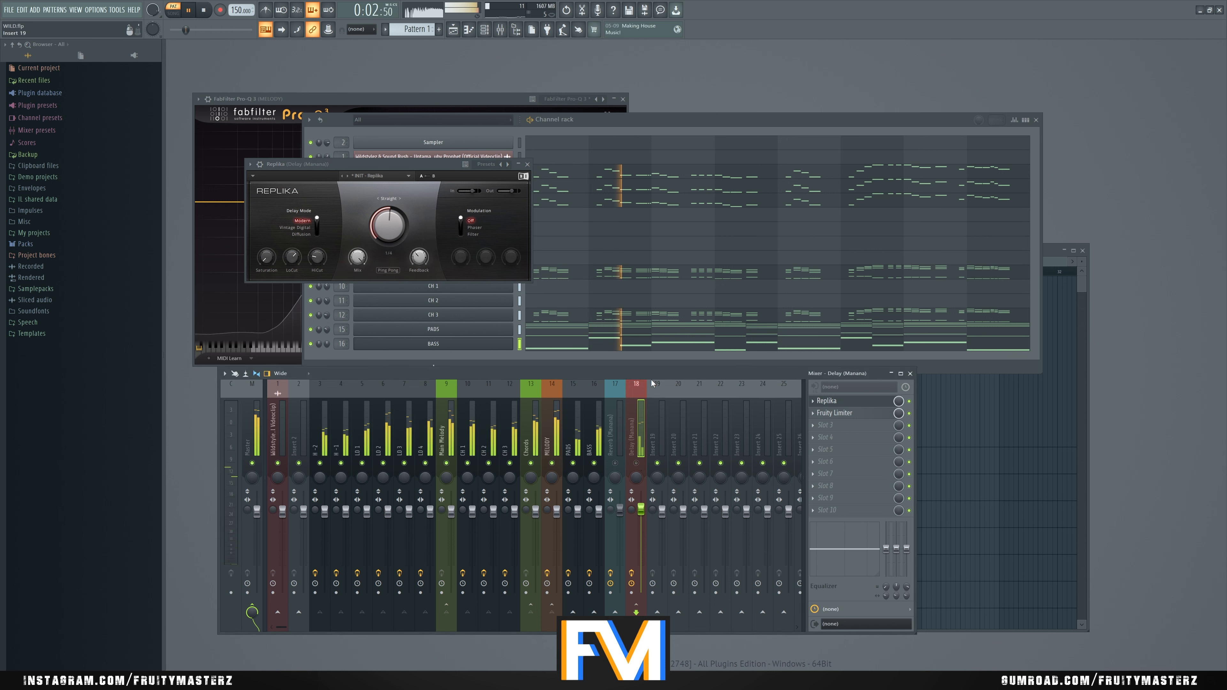
key(space)
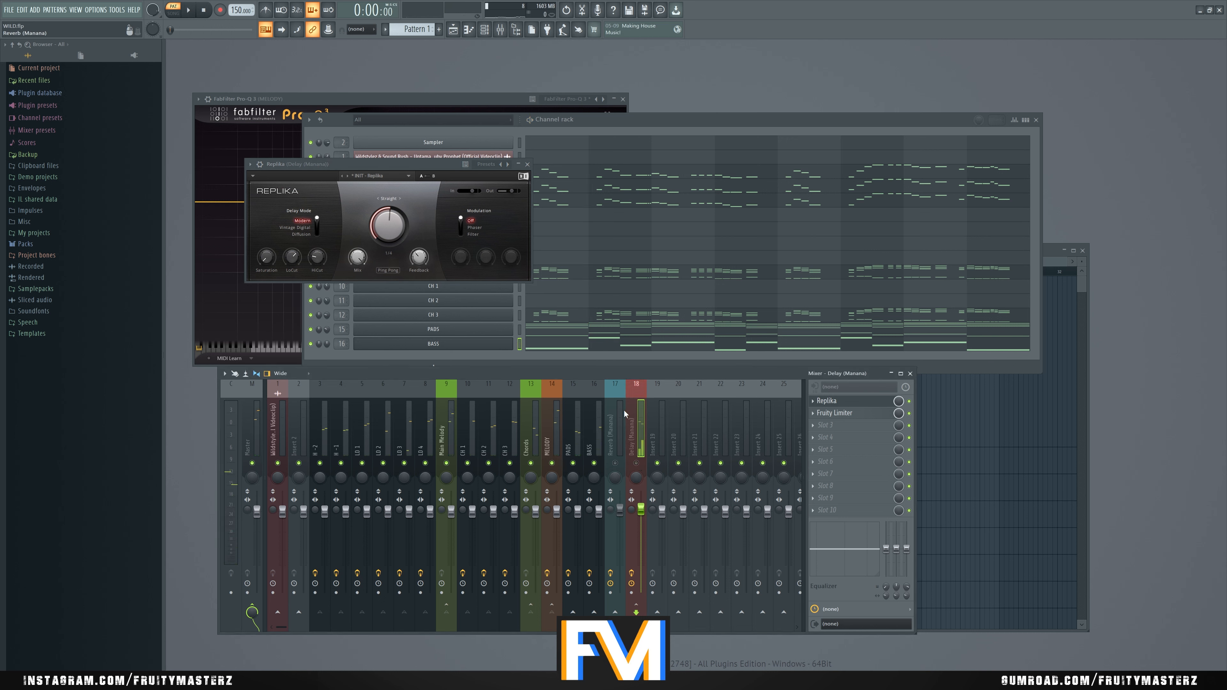
Step: Unmute the reverb track, send MELODY to it and audition the reverb
click(555, 438)
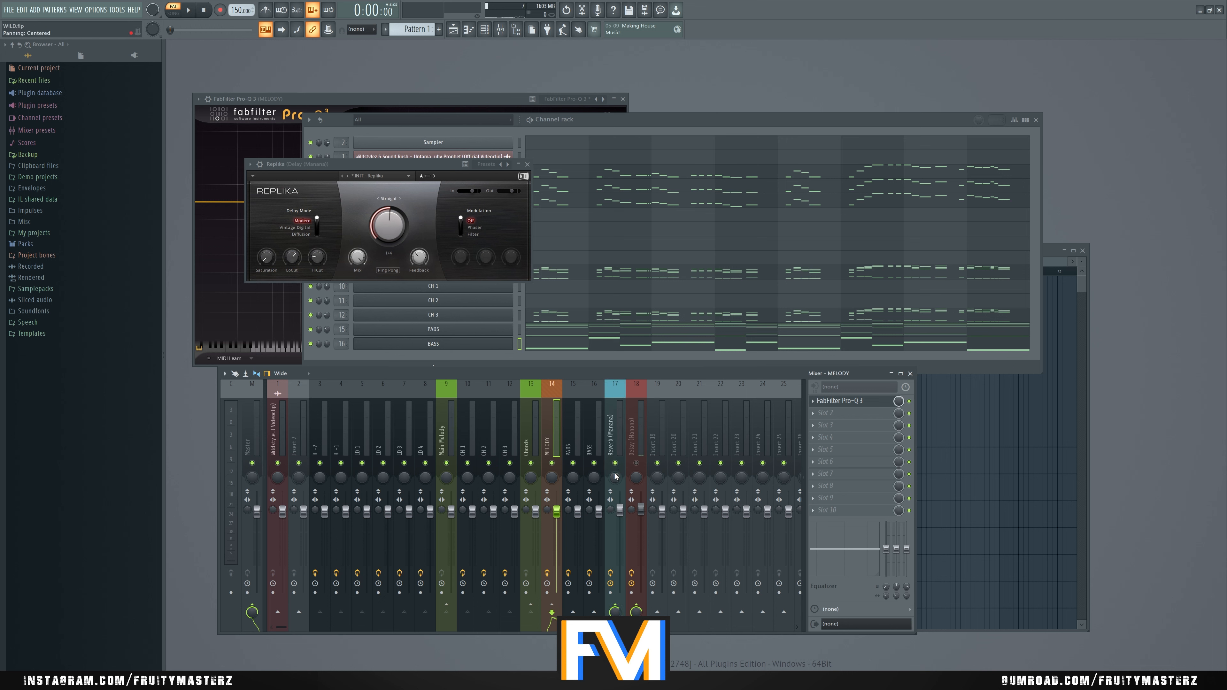
key(space)
click(611, 437)
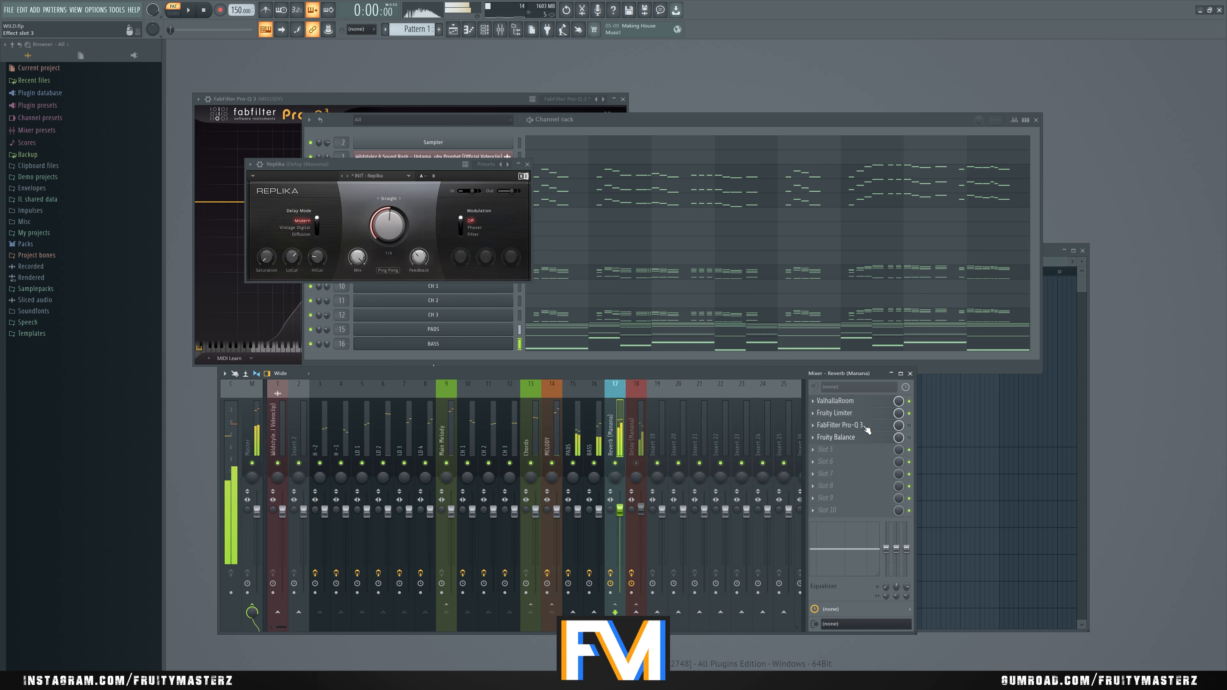
Step: Set ValhallaRoom on the reverb track to a decay of 9.17 s and a high cut of 2960 Hz
click(851, 404)
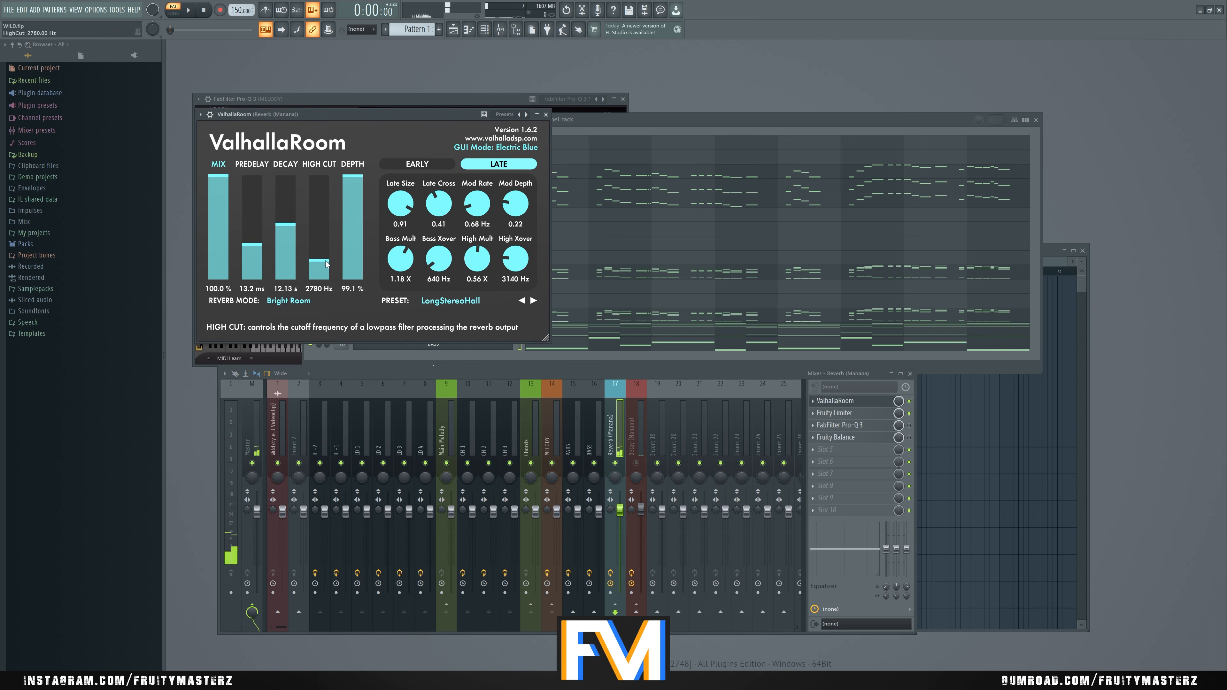
drag(326, 263, 297, 229)
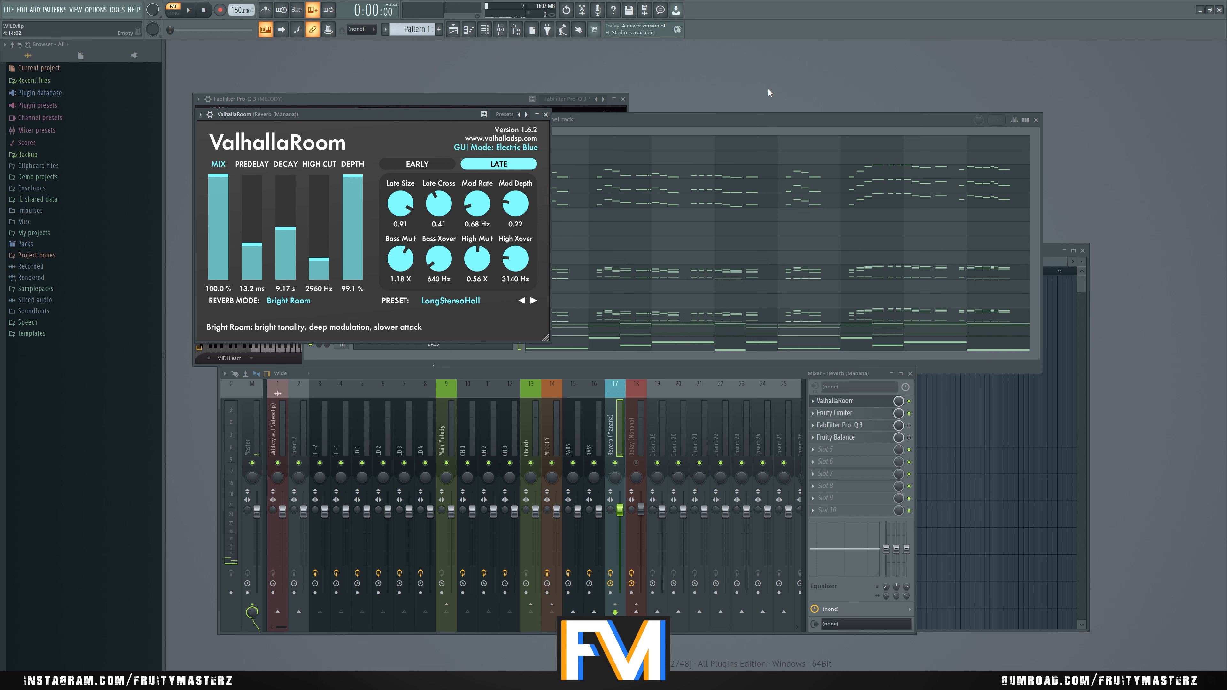
click(775, 118)
key(space)
key(space)
Step: Open Fruity Limiter on the reverb track and adjust its compressor threshold, with a ratio of about 2.1:1
click(845, 415)
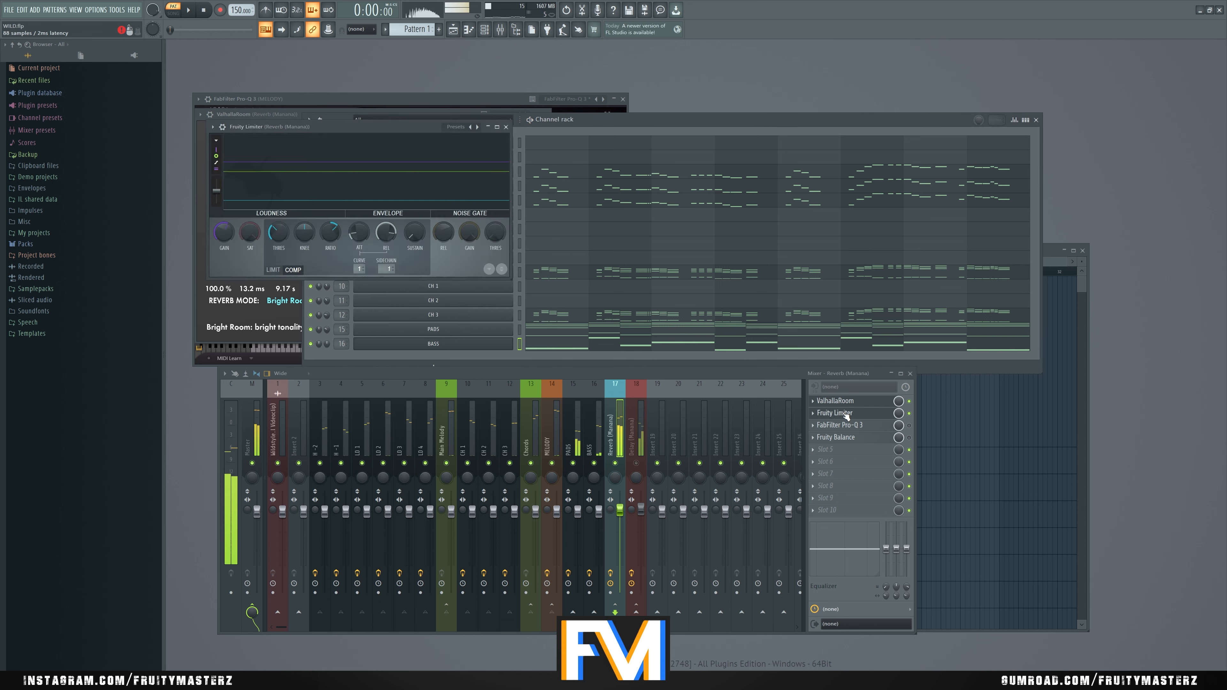
click(845, 414)
click(846, 415)
drag(279, 232, 279, 241)
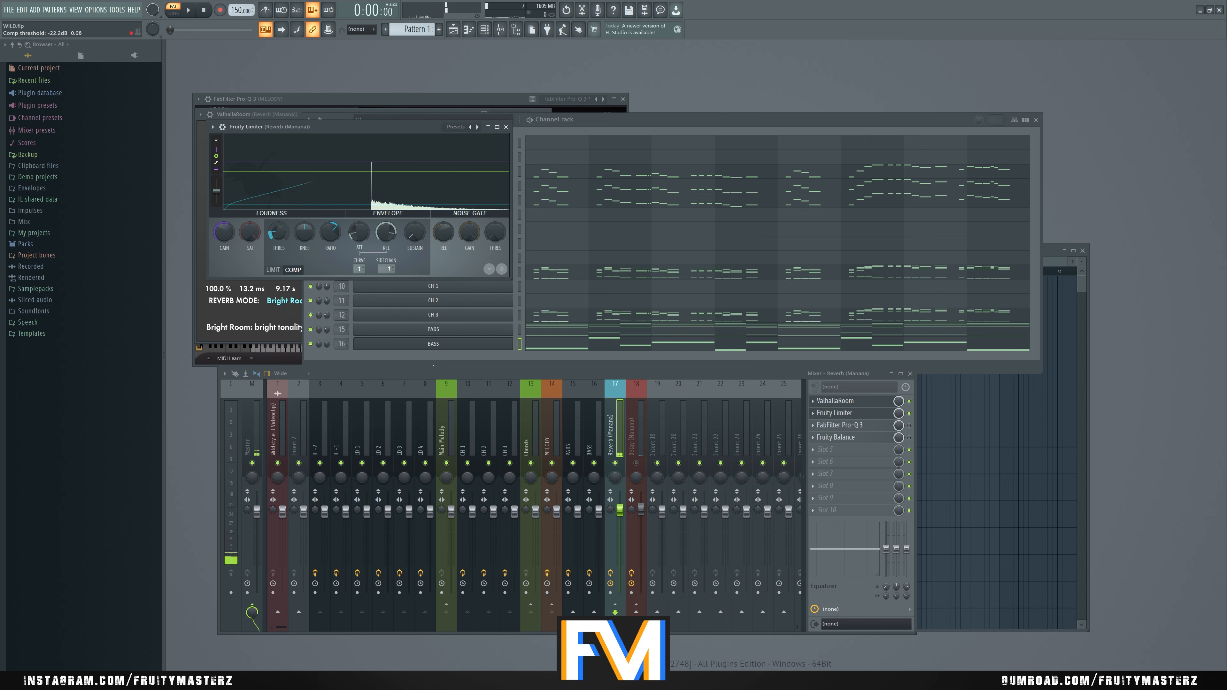
drag(278, 233, 278, 216)
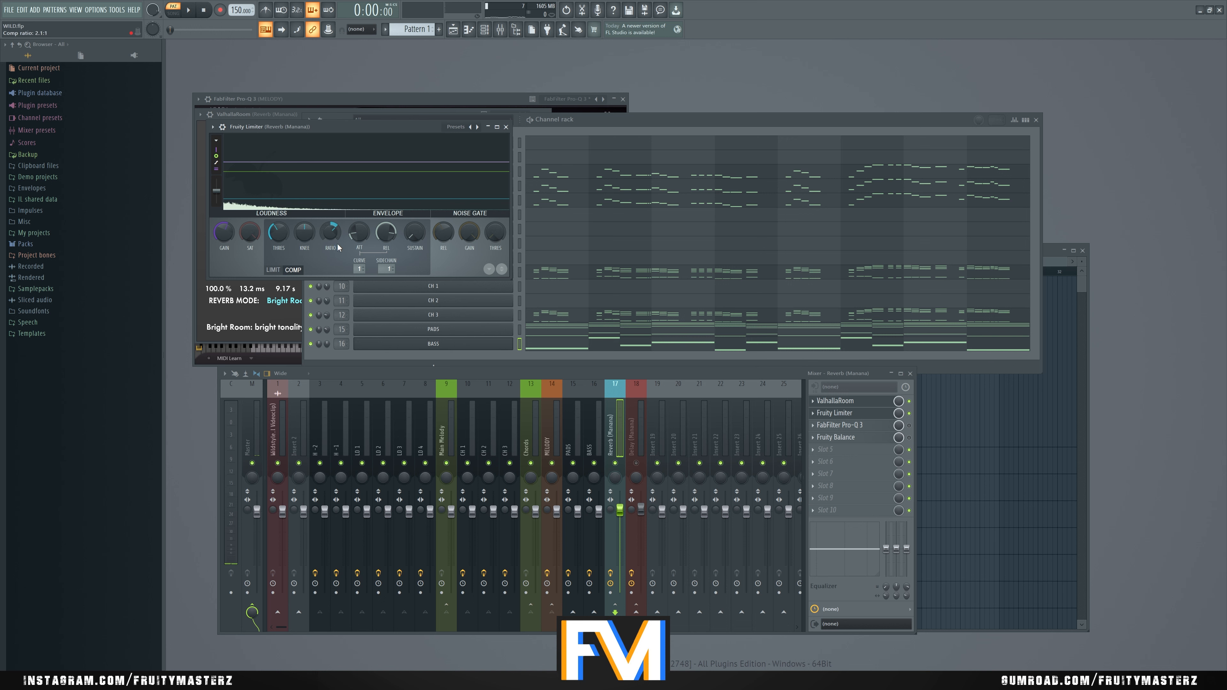
drag(333, 249, 334, 242)
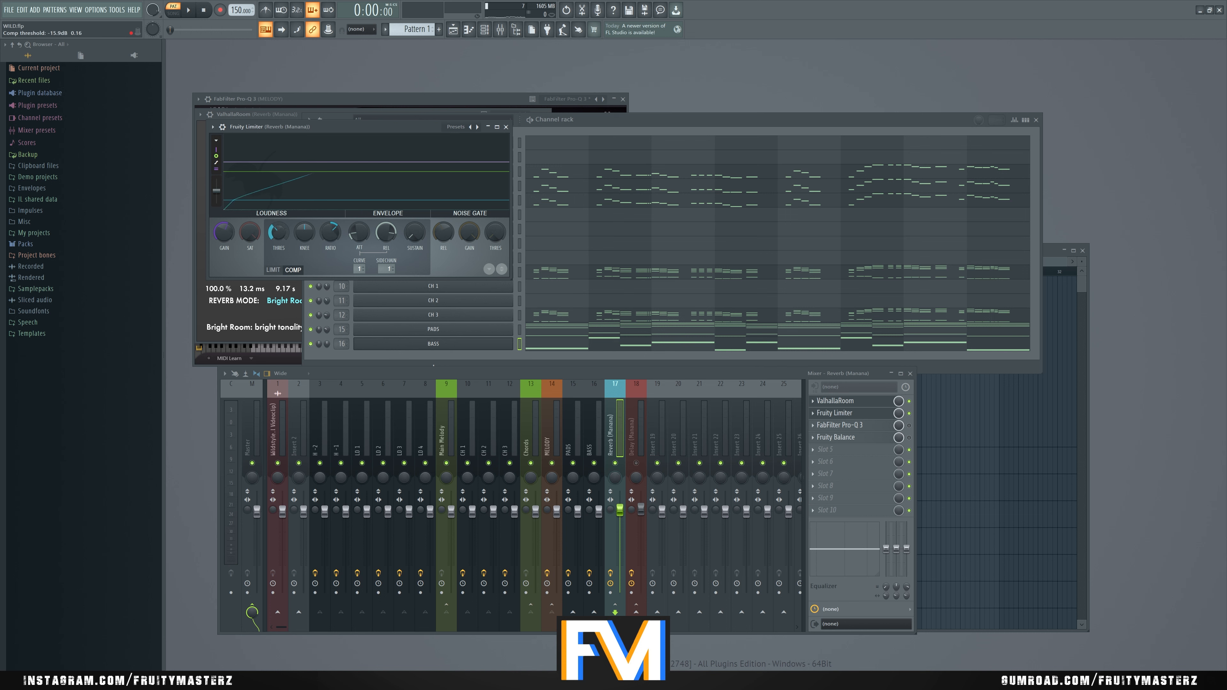
Step: Fine-tune the reverb limiter's compressor threshold to about -21 dB while Pattern 1 plays
drag(346, 136, 373, 141)
key(space)
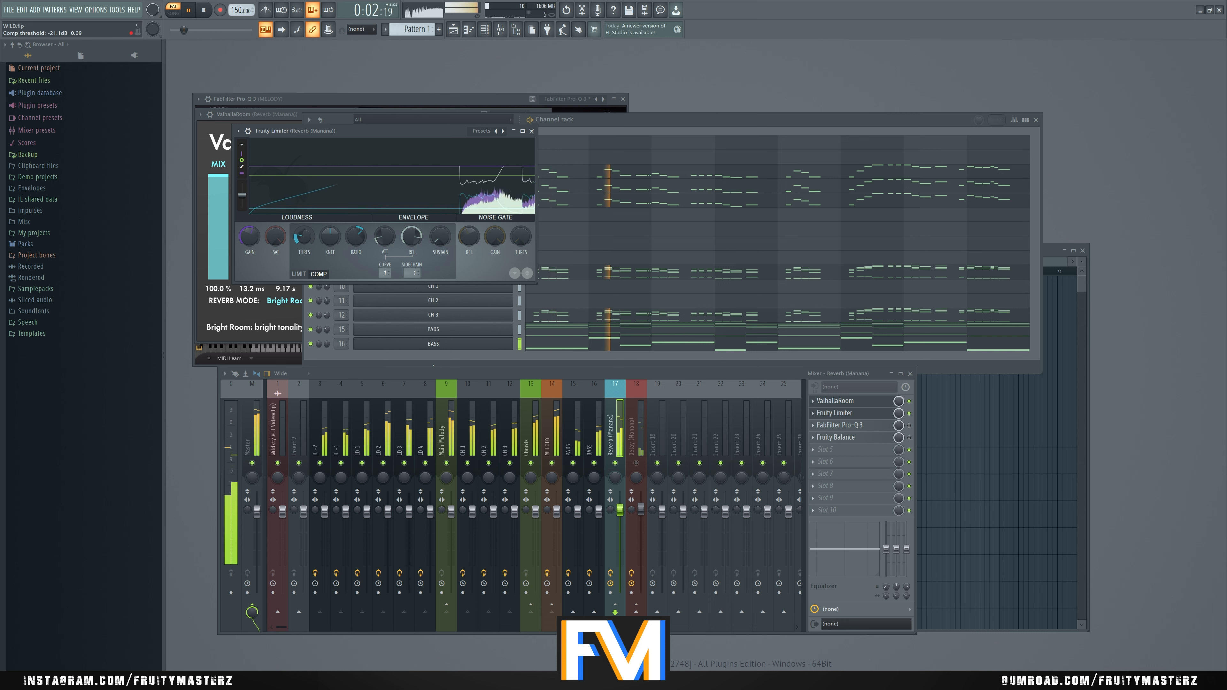
drag(304, 237, 305, 238)
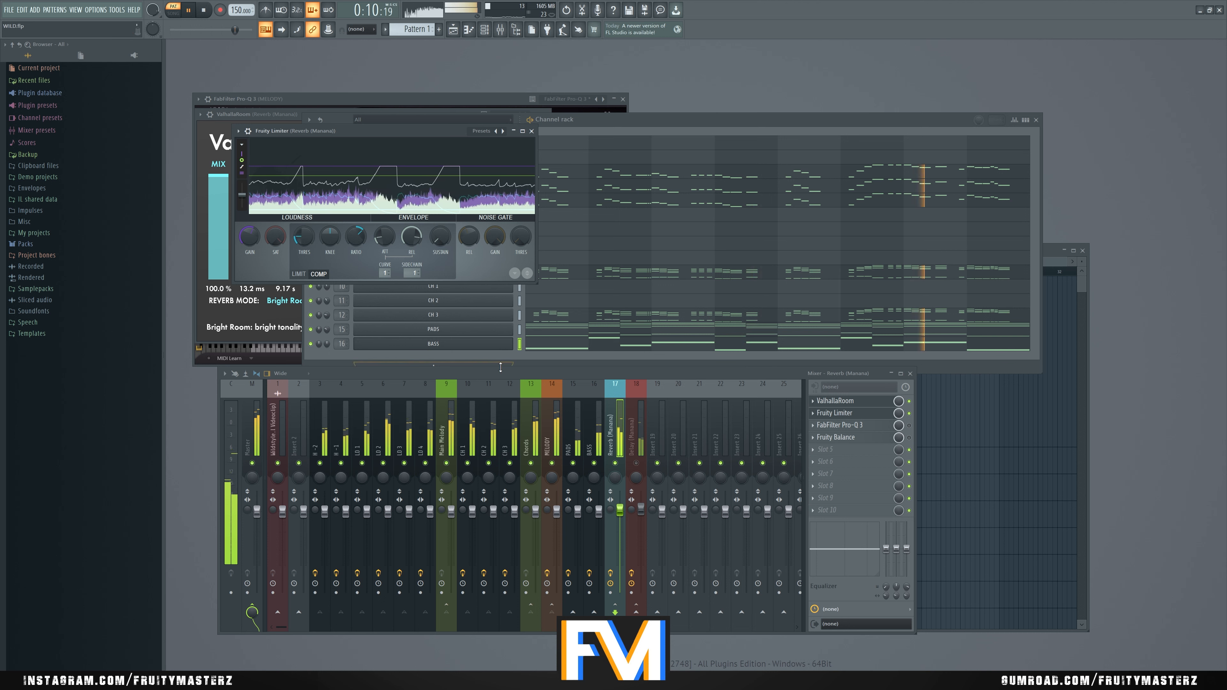
key(space)
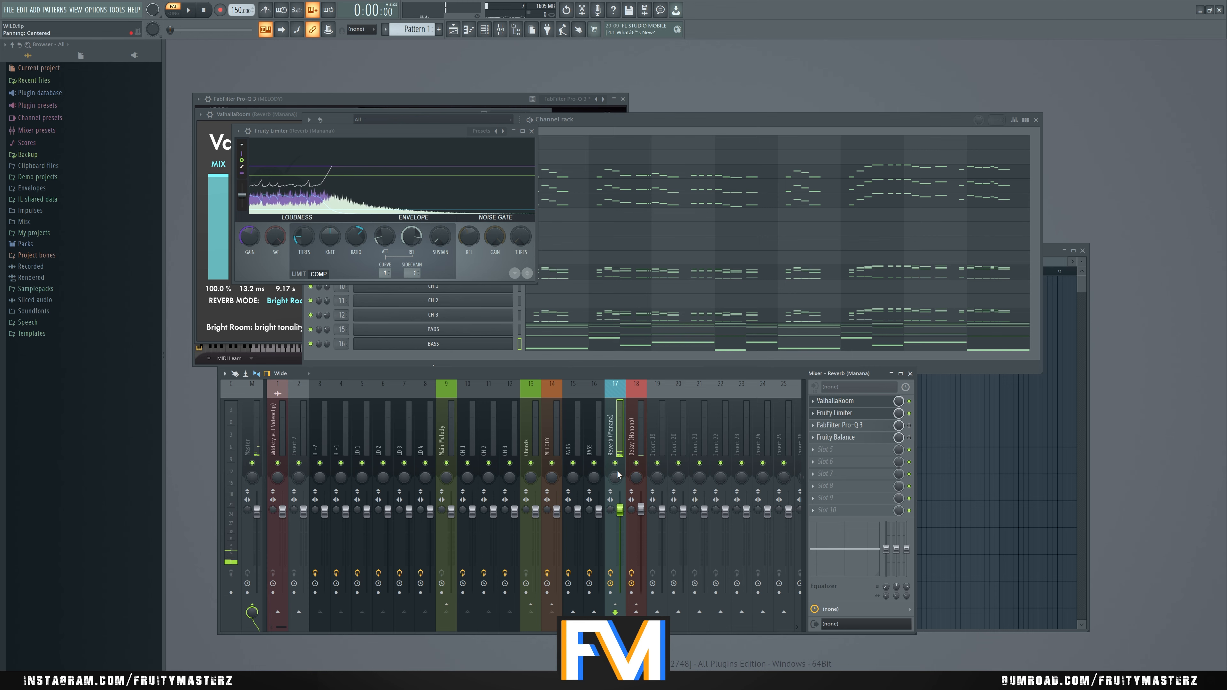
Step: Close the plugin windows, audition Pattern 1 with the mixer open and compare it with the reference track in song mode
key(F12)
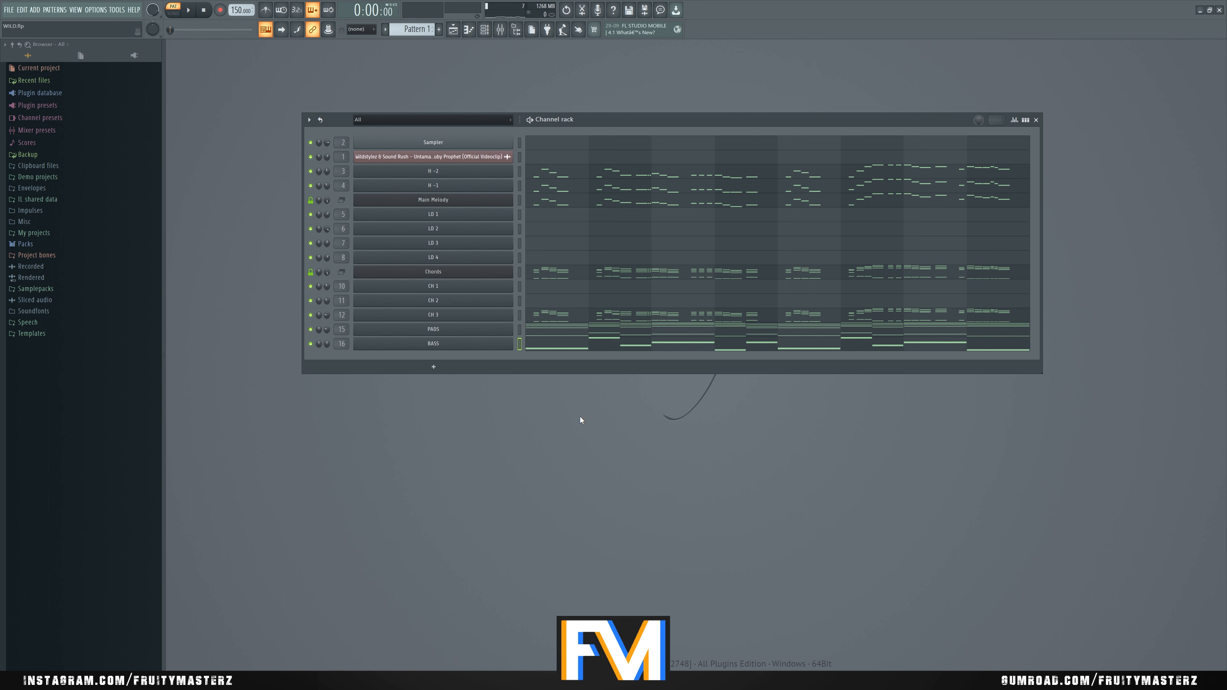
key(space)
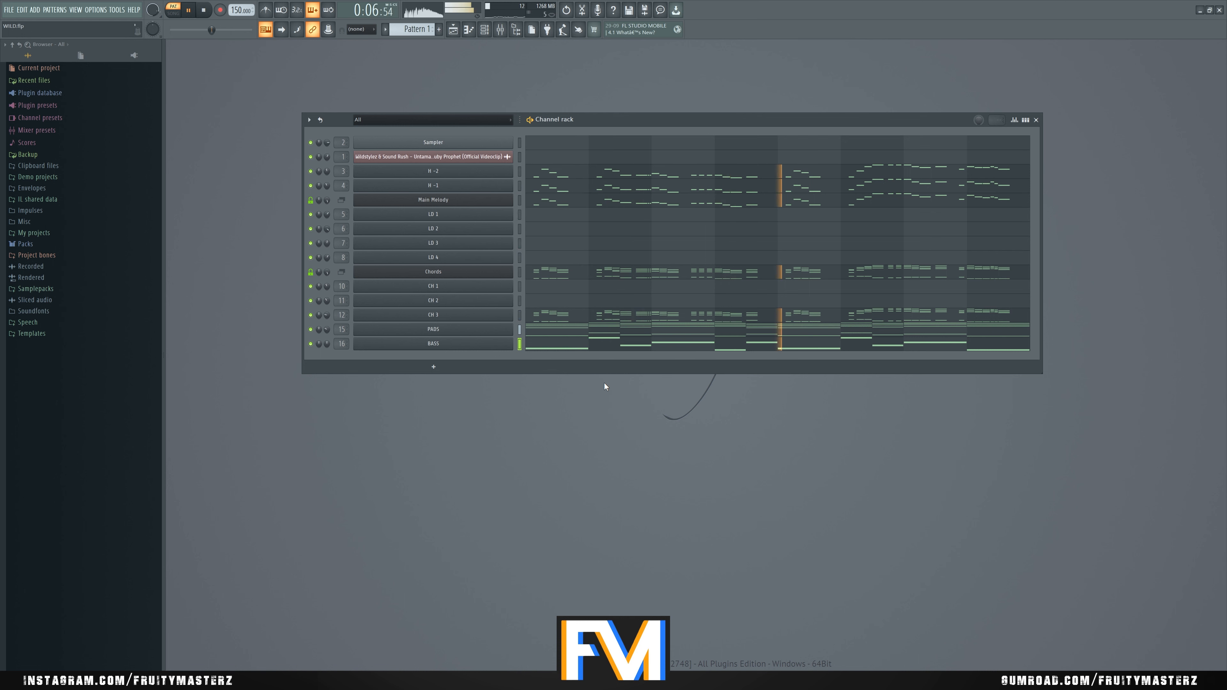
key(F9)
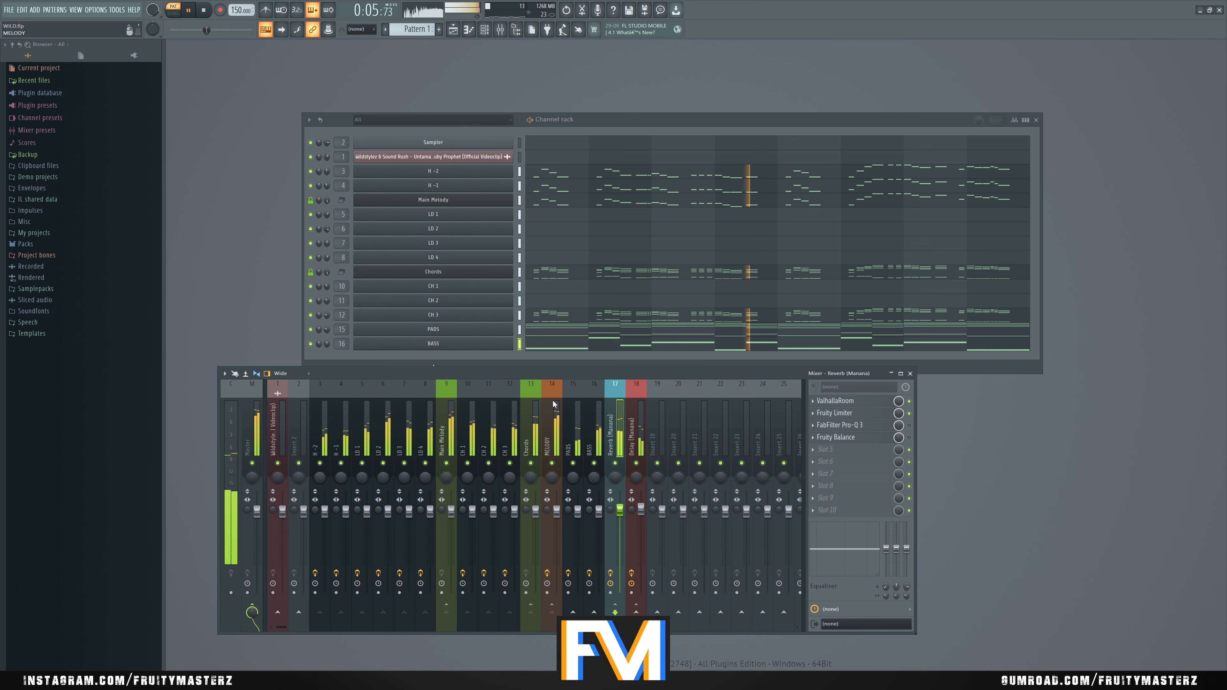
key(F6)
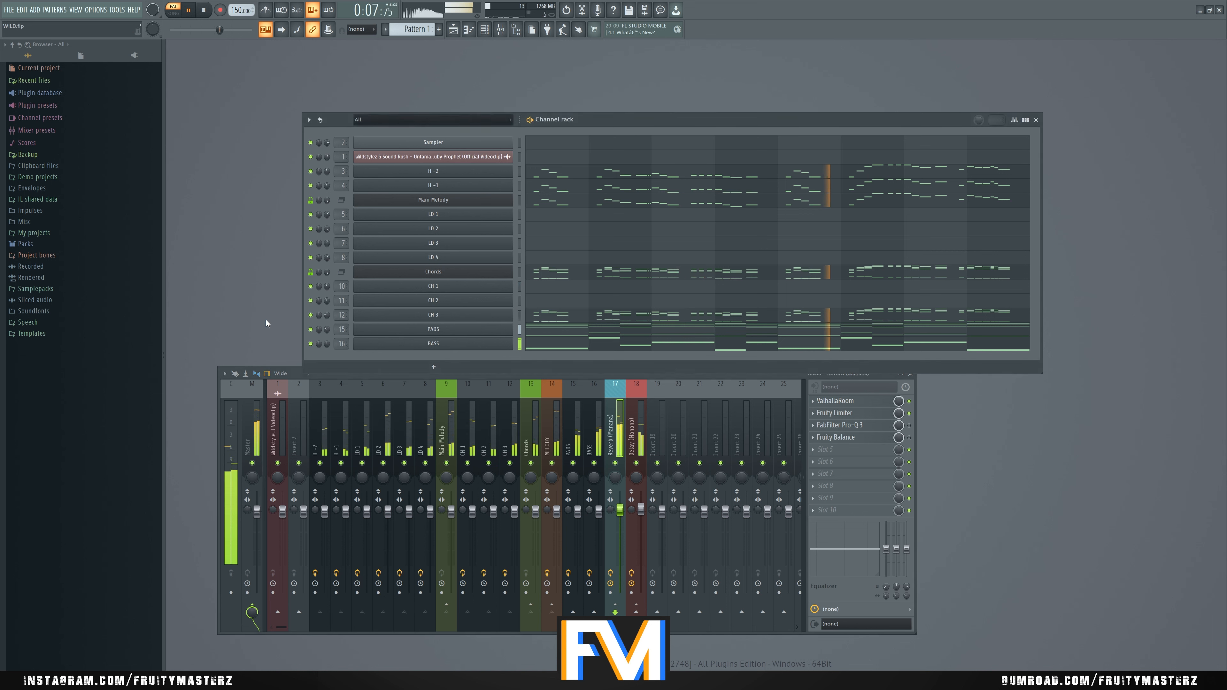
click(203, 14)
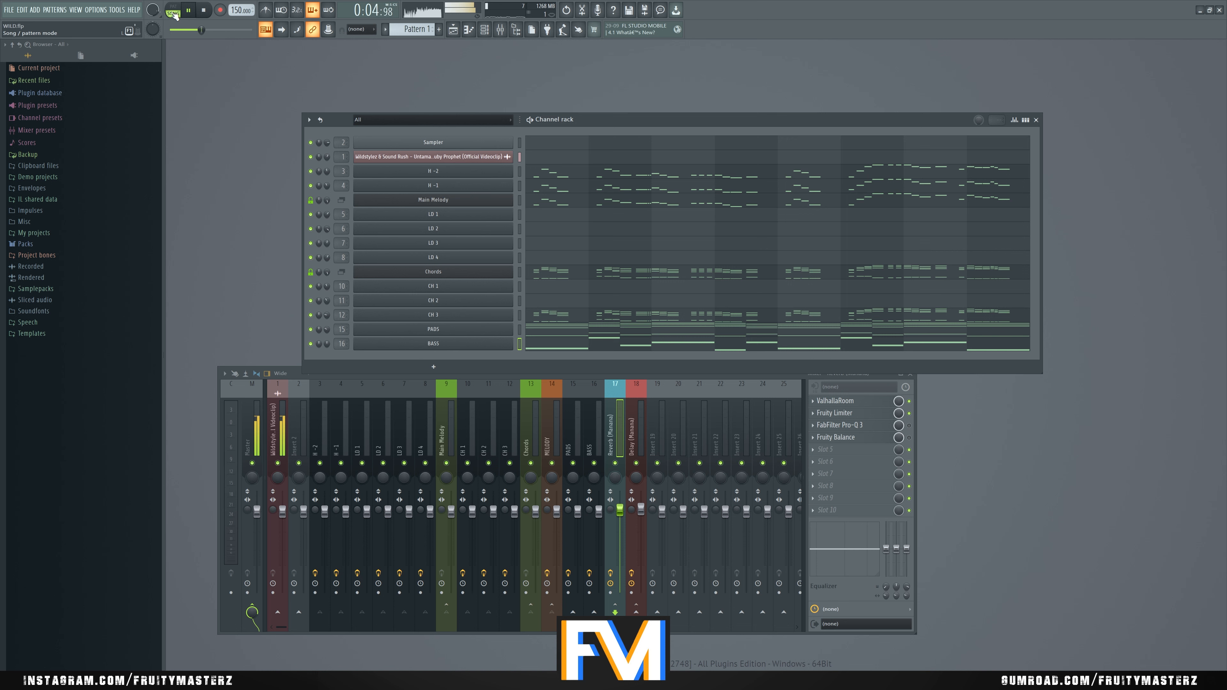
click(173, 13)
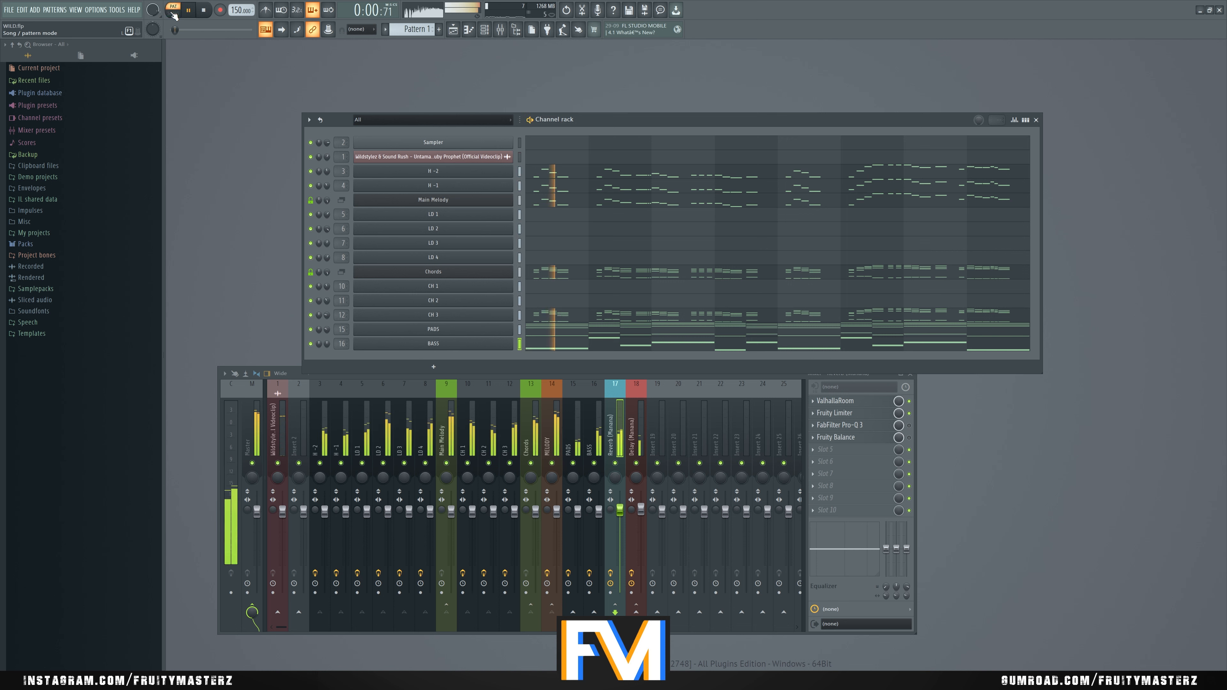
key(space)
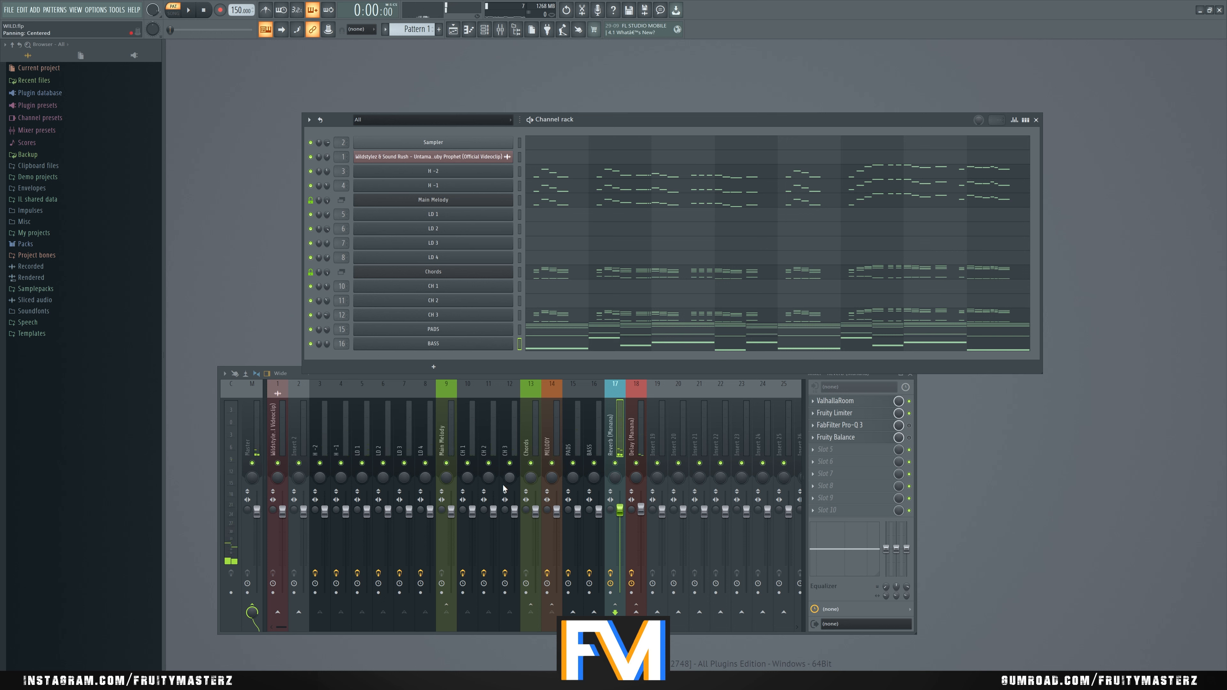
Step: Lower the Main Melody mixer track to about 95% (-1.2 dB) and reduce CH 1, comparing the mix with the reference
click(451, 444)
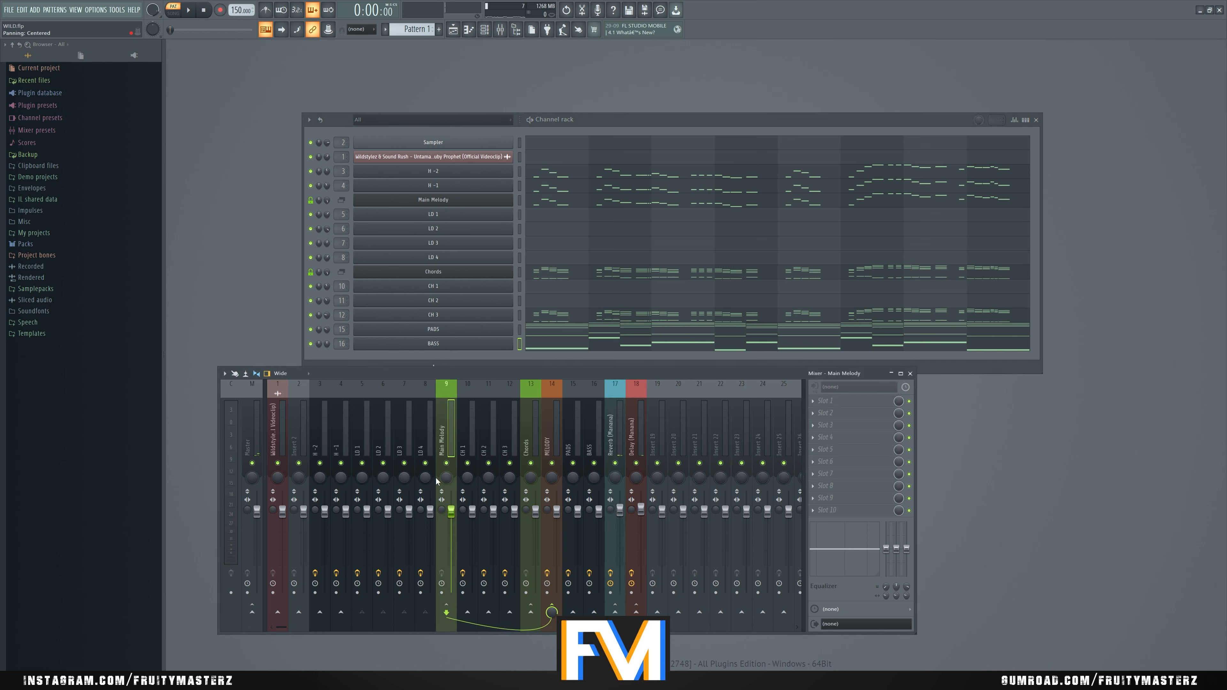
key(space)
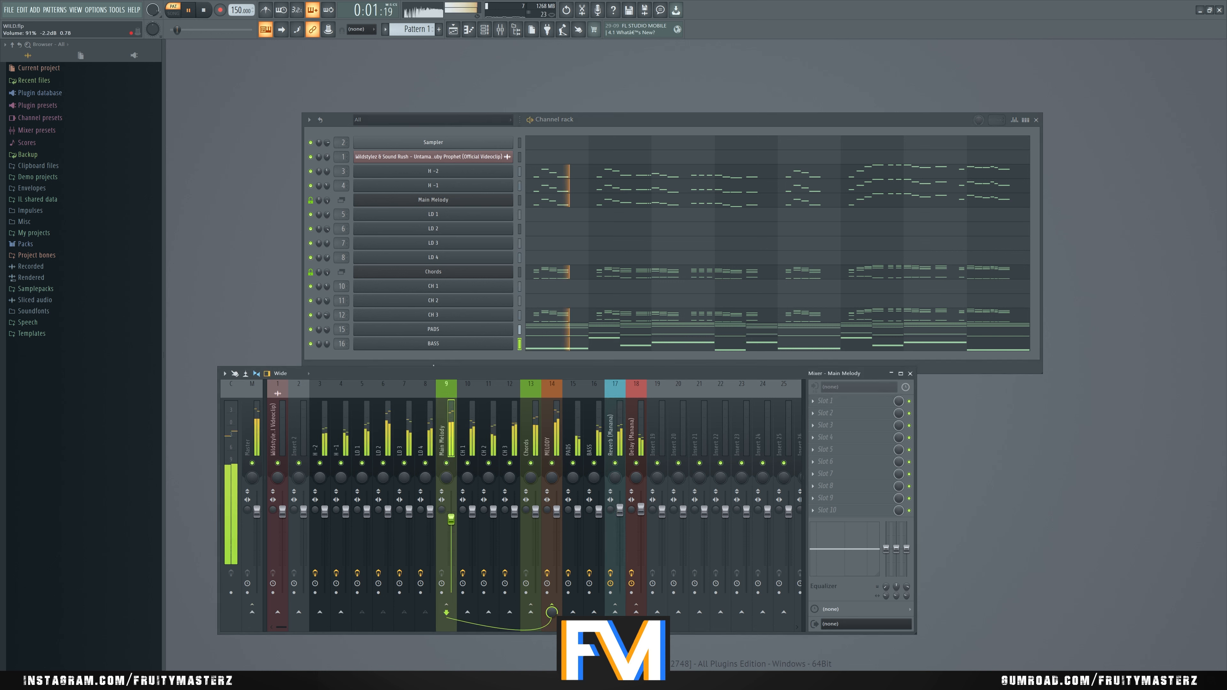
drag(451, 512, 451, 517)
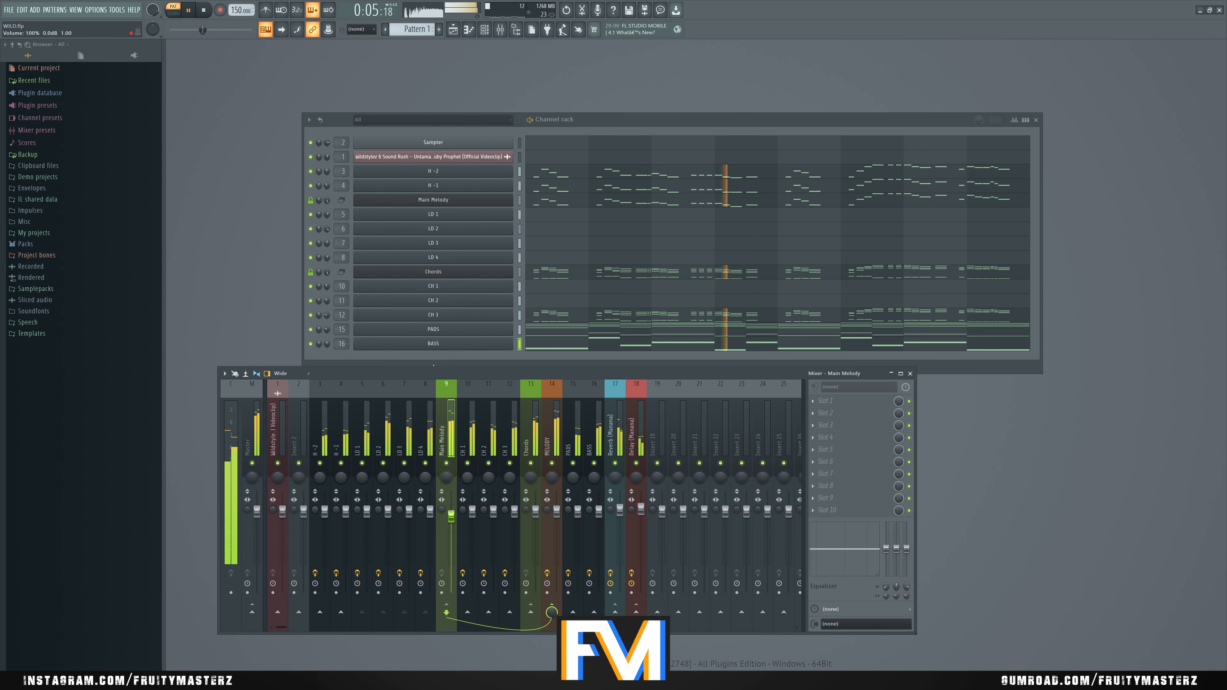
drag(473, 511, 456, 517)
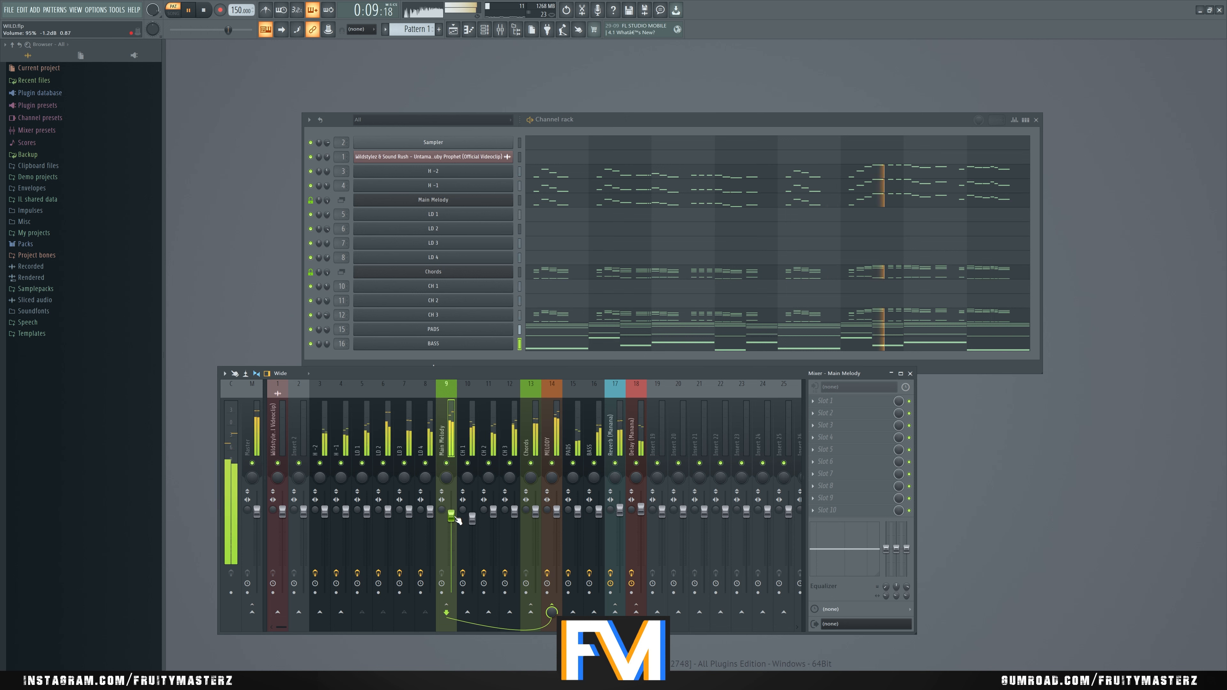
click(177, 14)
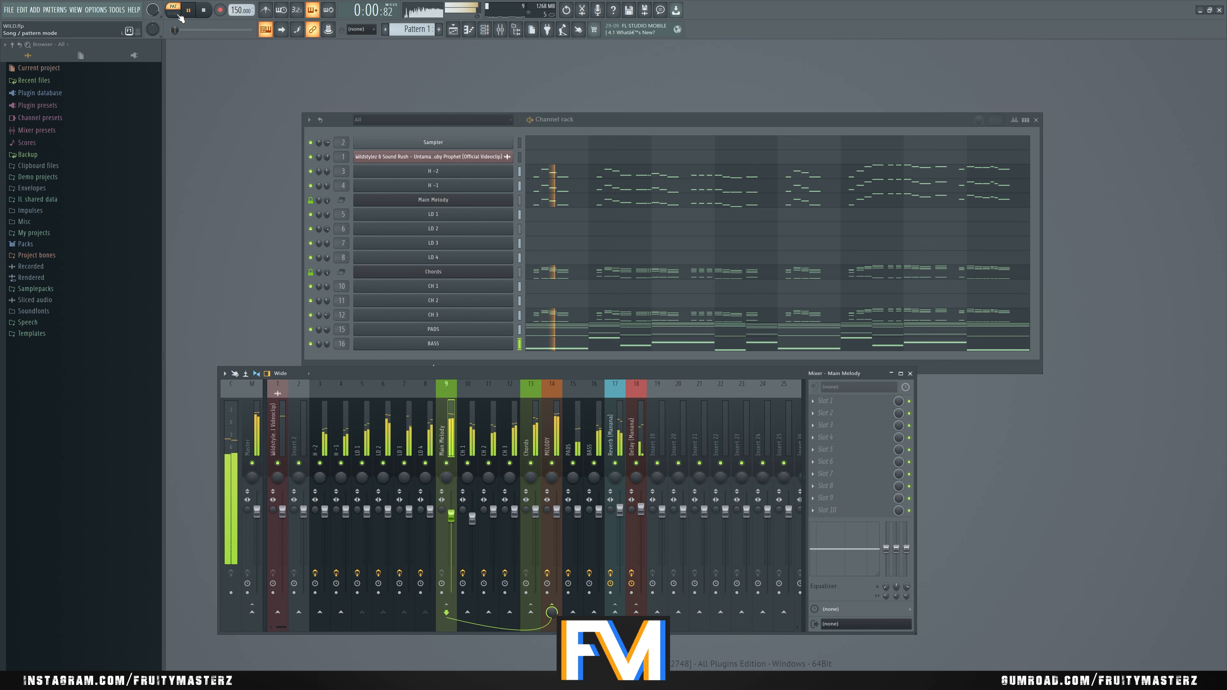
click(178, 15)
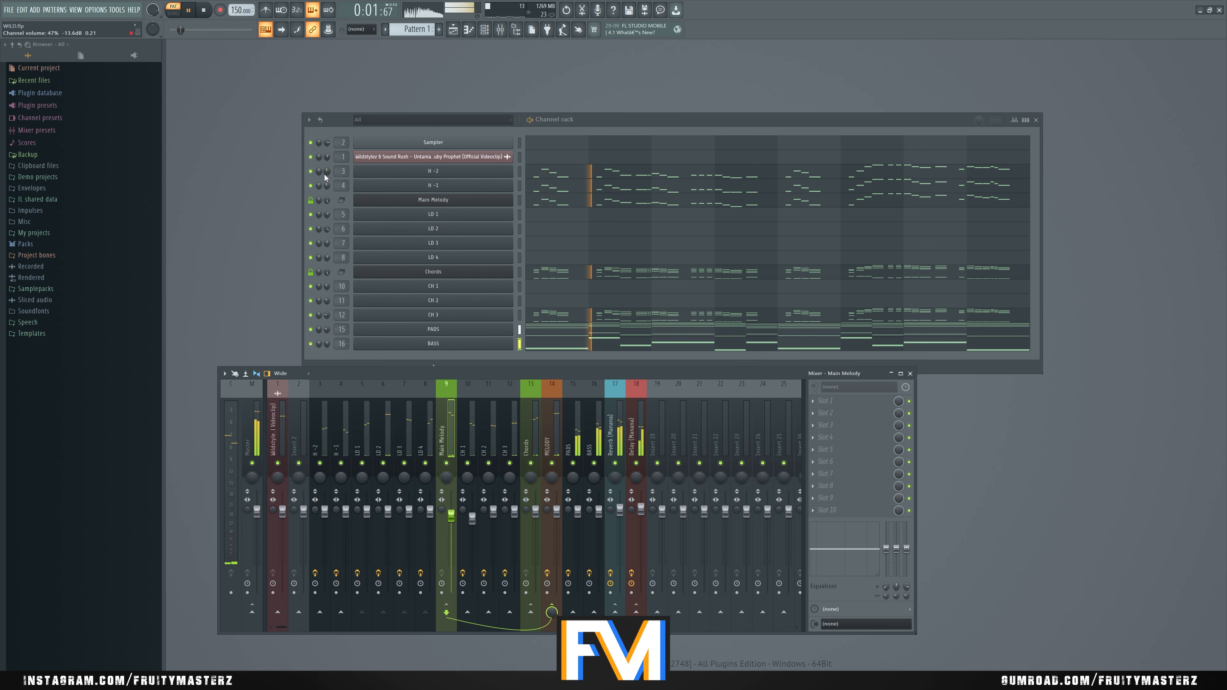
Step: Nudge up the first H channel's volume and raise the BASS mixer track to about 104% (0.8 dB) during playback
mouse_move(327, 171)
mouse_down()
mouse_move(327, 182)
mouse_move(327, 169)
mouse_up()
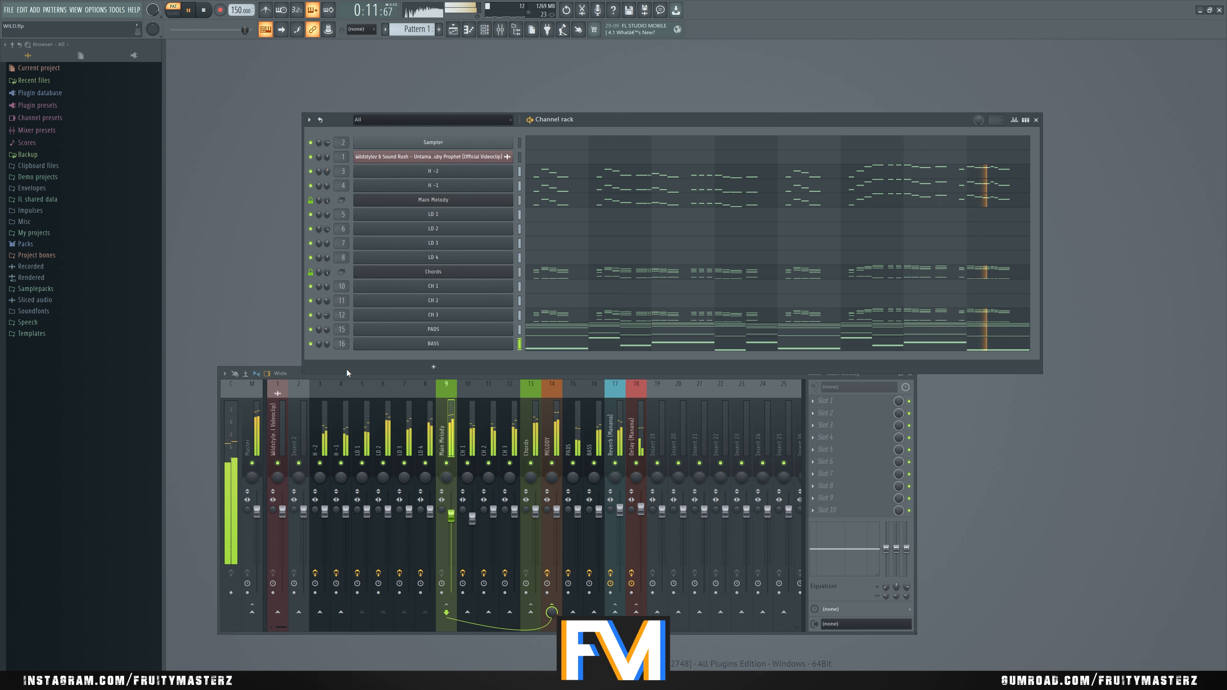
click(320, 429)
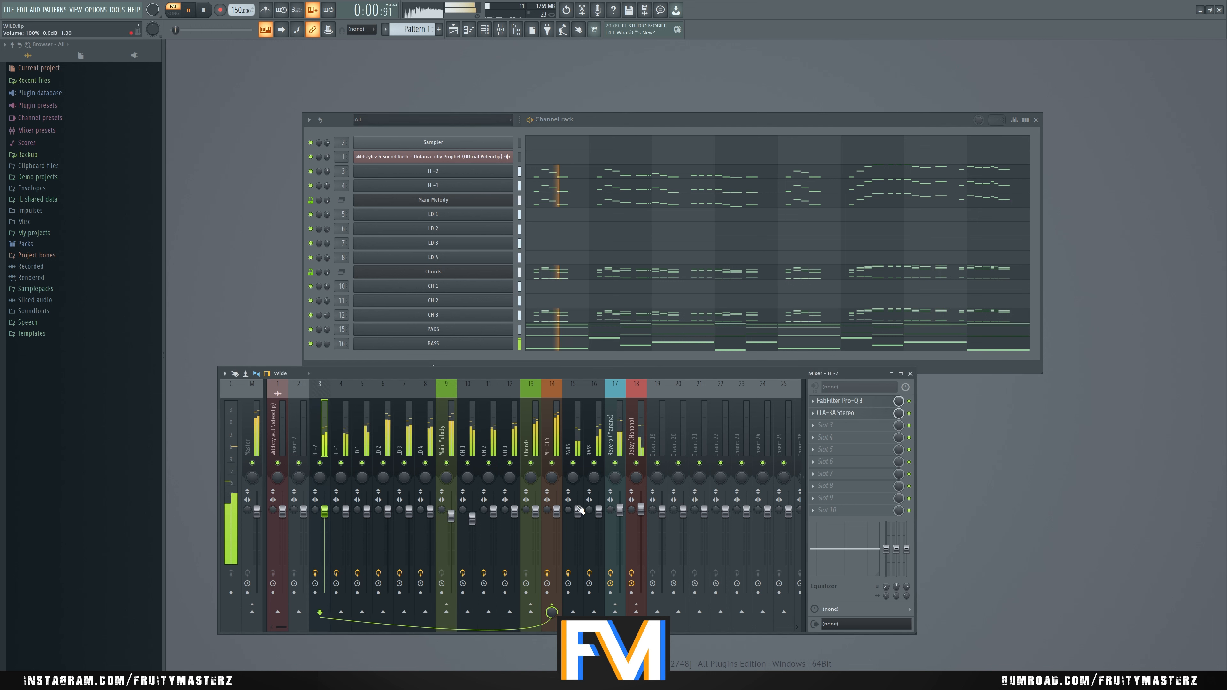
drag(598, 511, 599, 508)
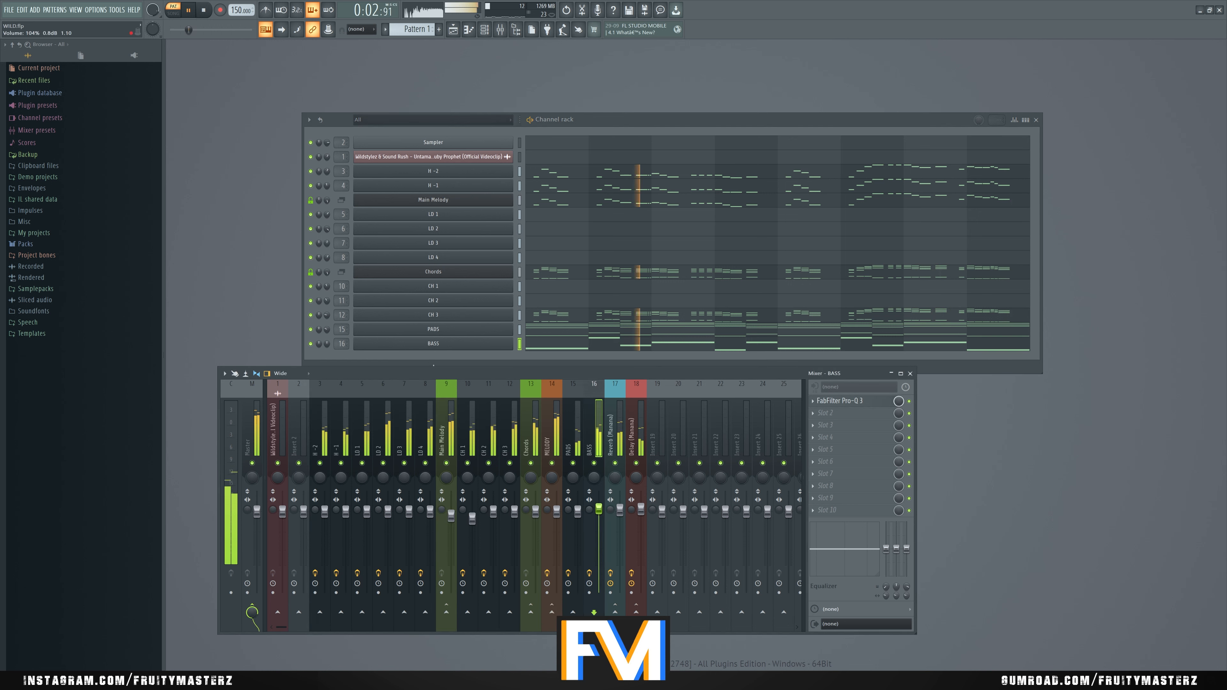
click(210, 13)
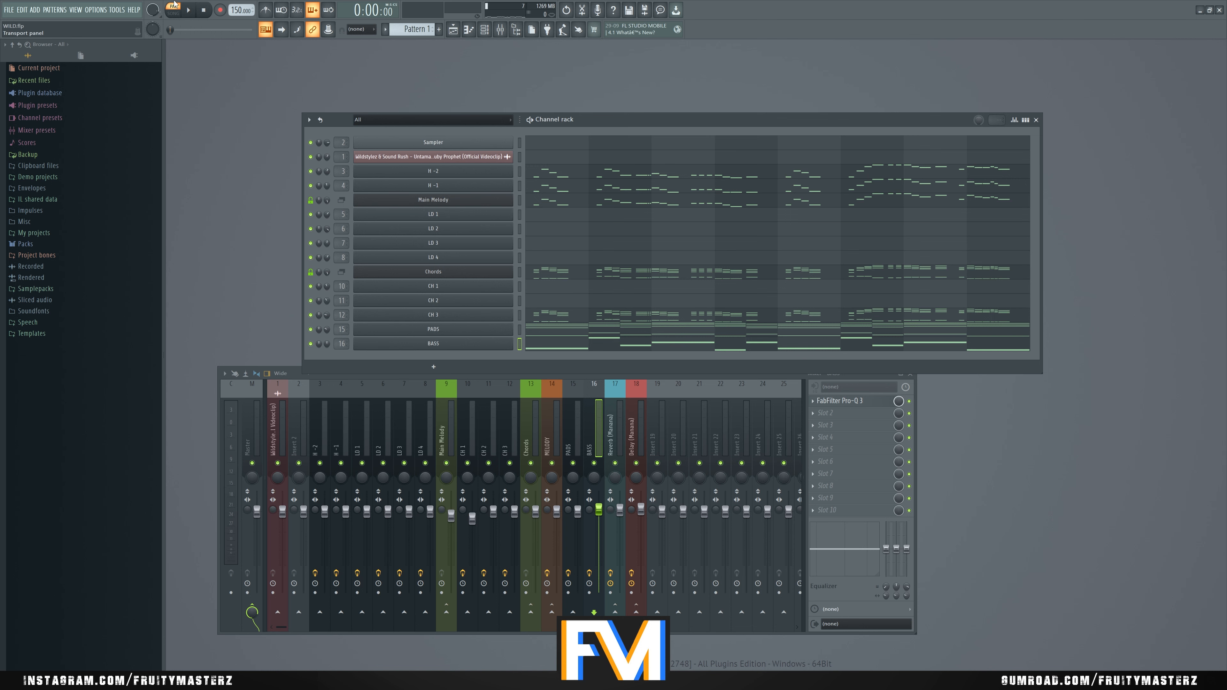
Step: Open the playlist and play the reference clip on Track 1 in song mode
click(79, 8)
click(96, 22)
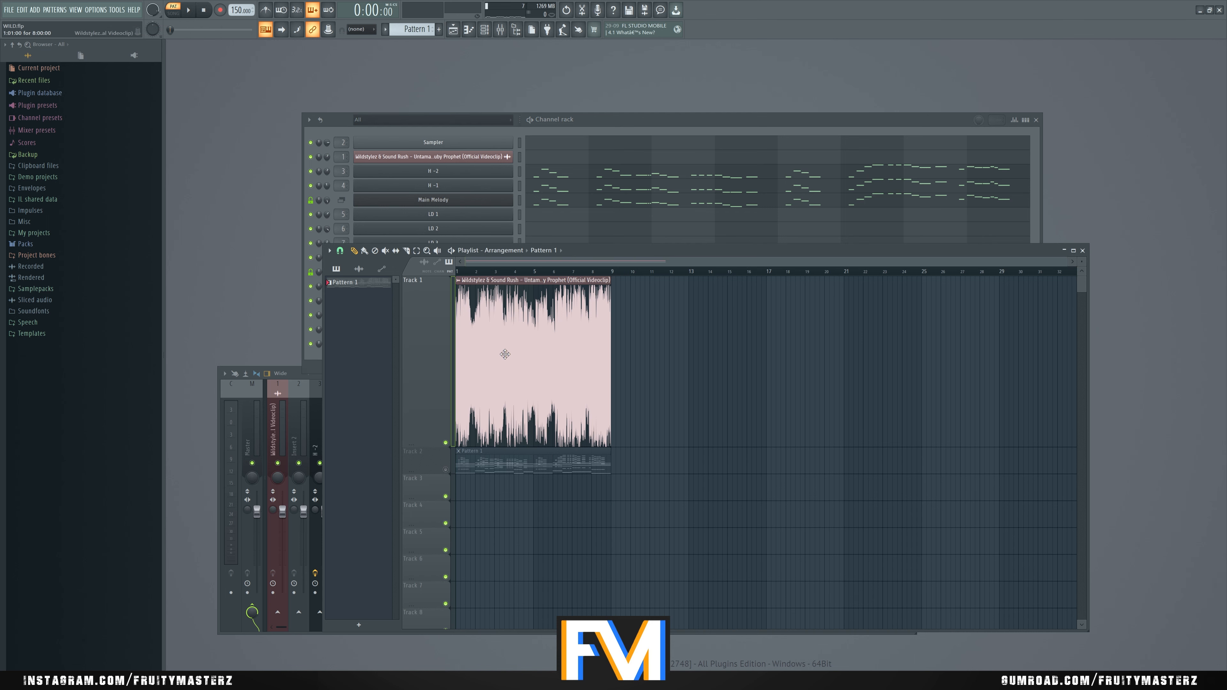
scroll(505, 354, up, 5)
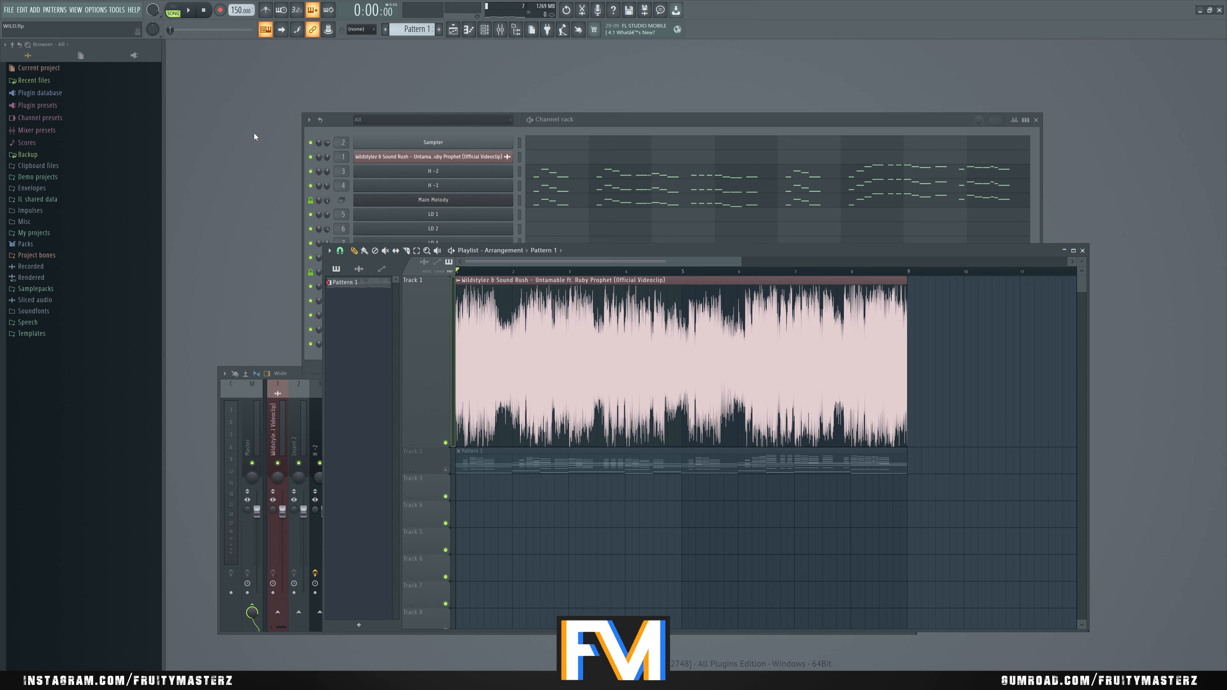
key(space)
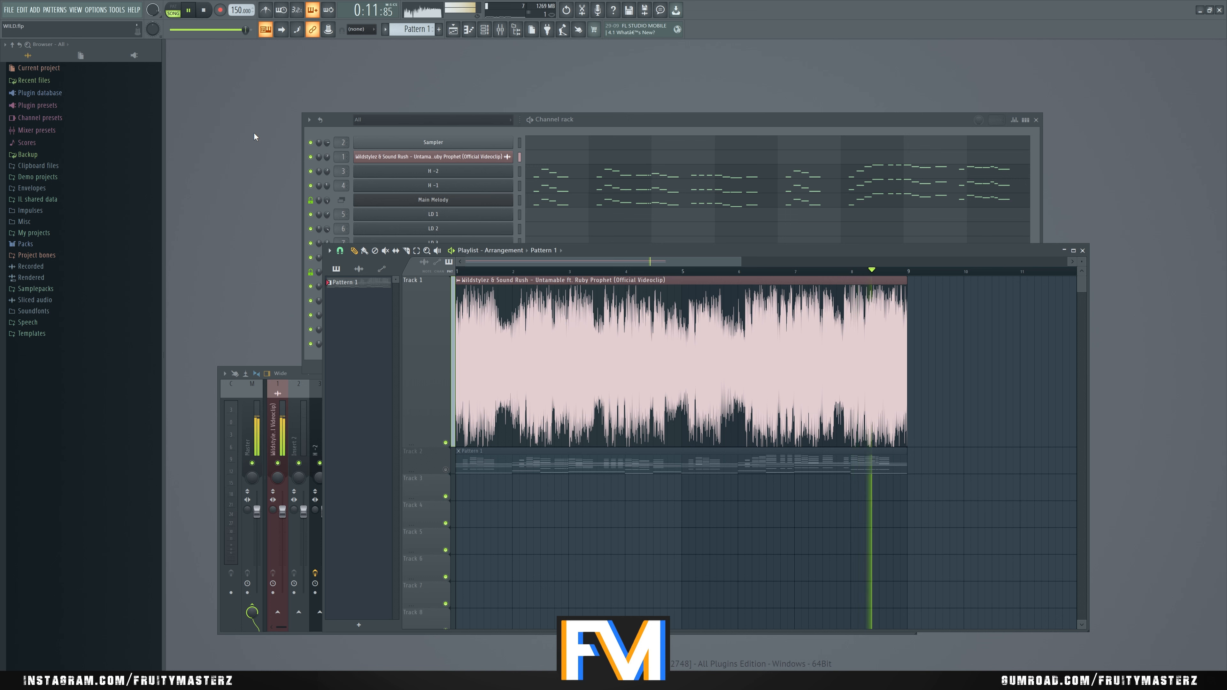
Step: Return to pattern mode, audition Pattern 1, and solo the BASS channel in the channel rack
key(l)
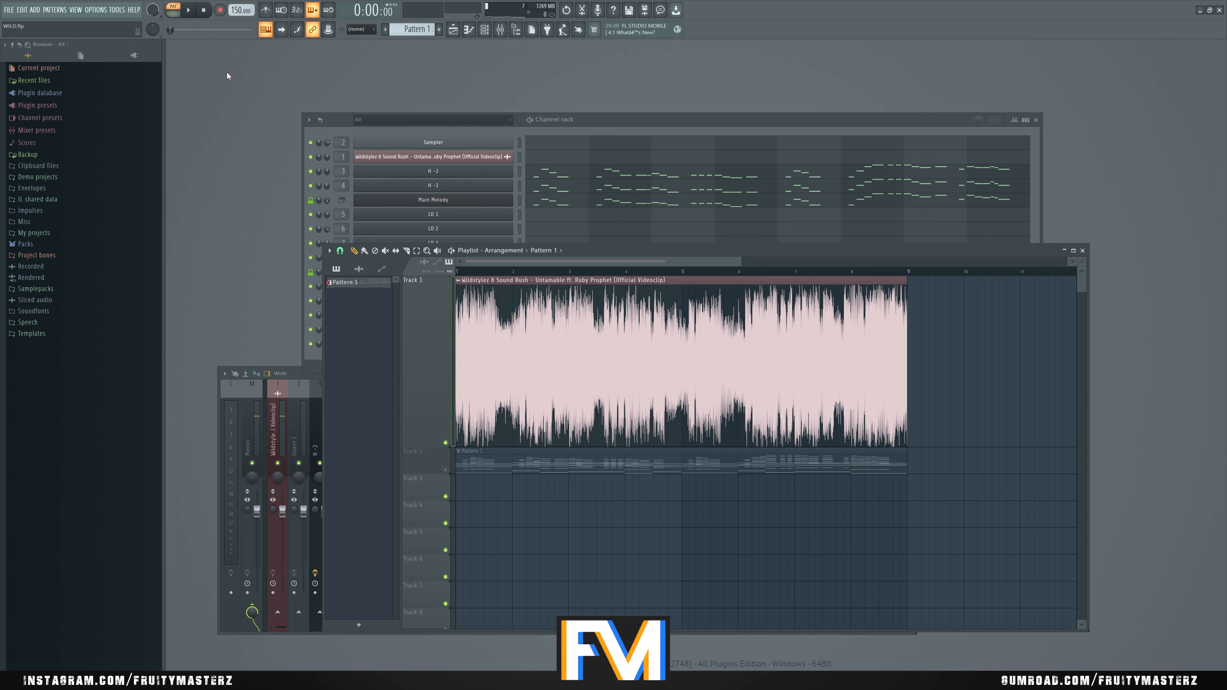
key(space)
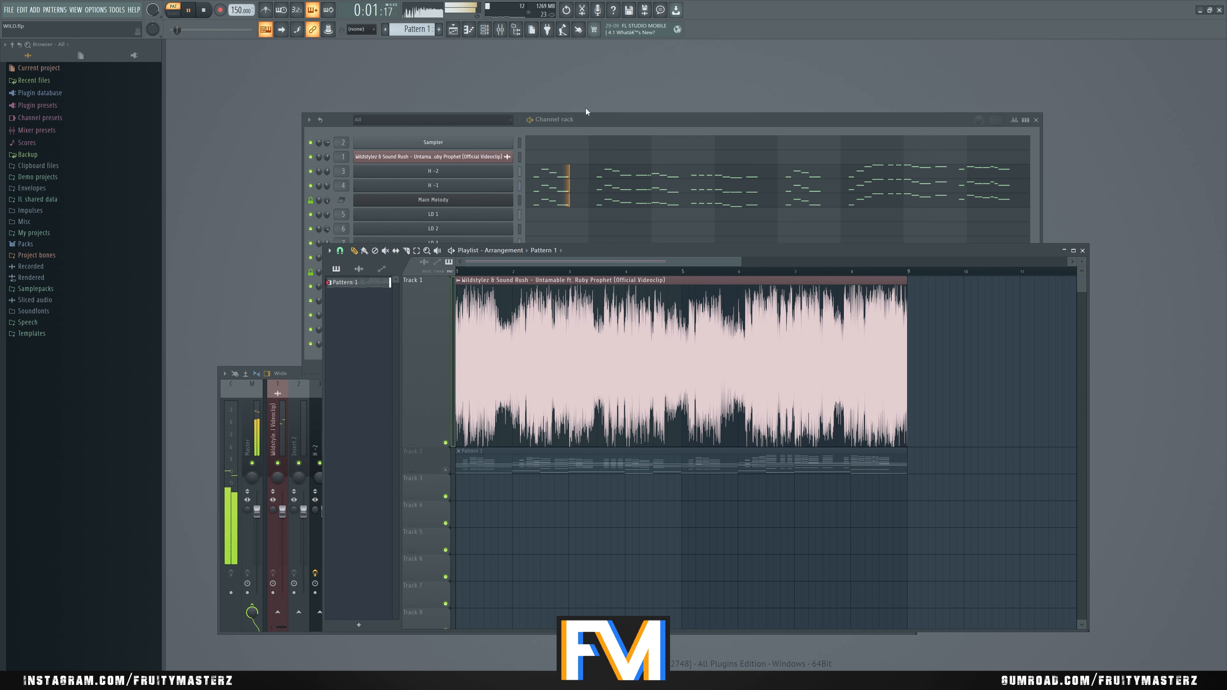
click(622, 123)
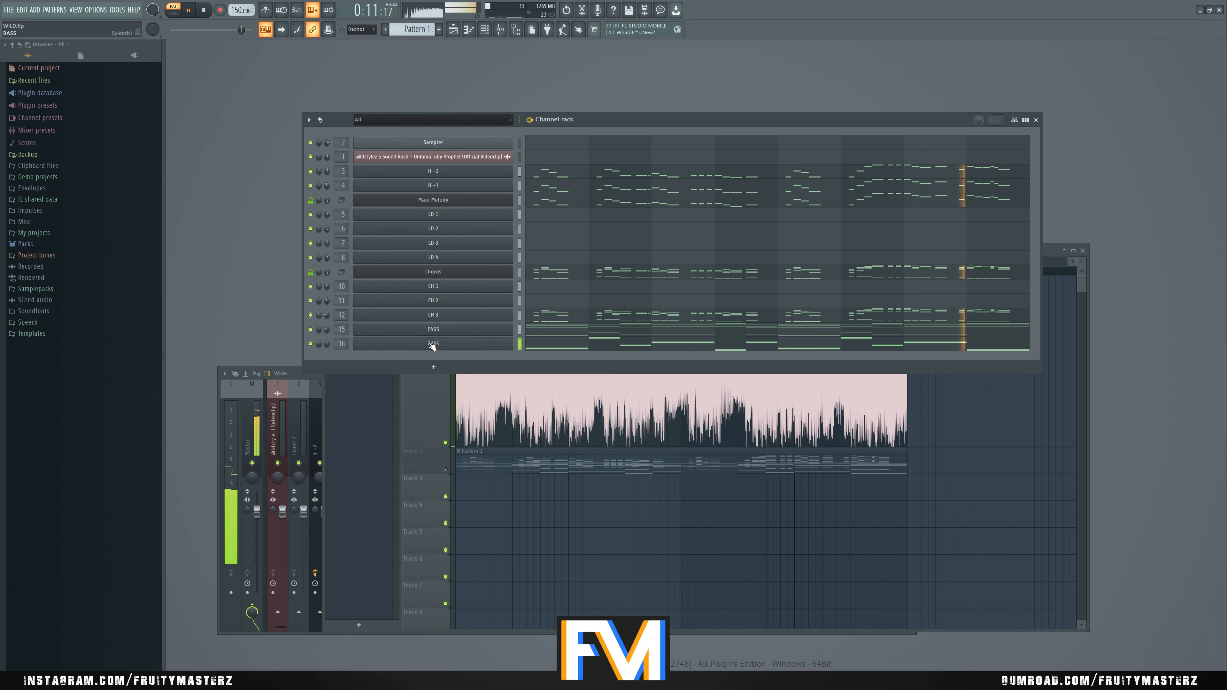
key(space)
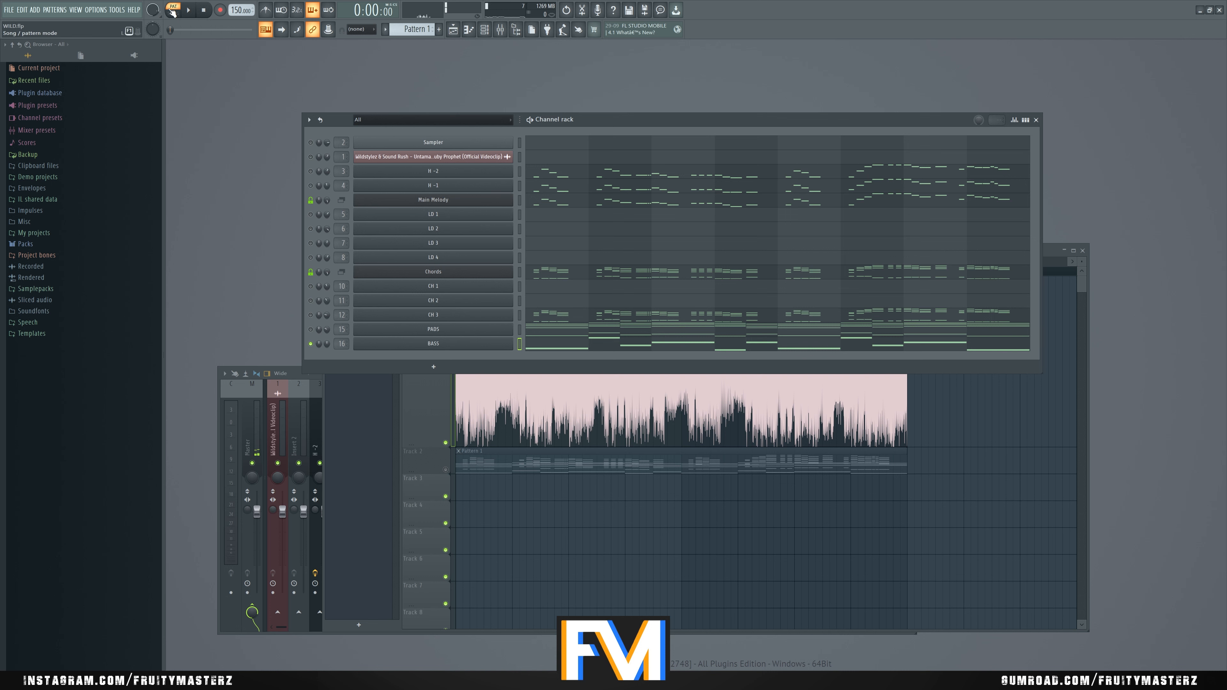
Step: Rename the BASS channel as SUB in the channel rack
right_click(447, 344)
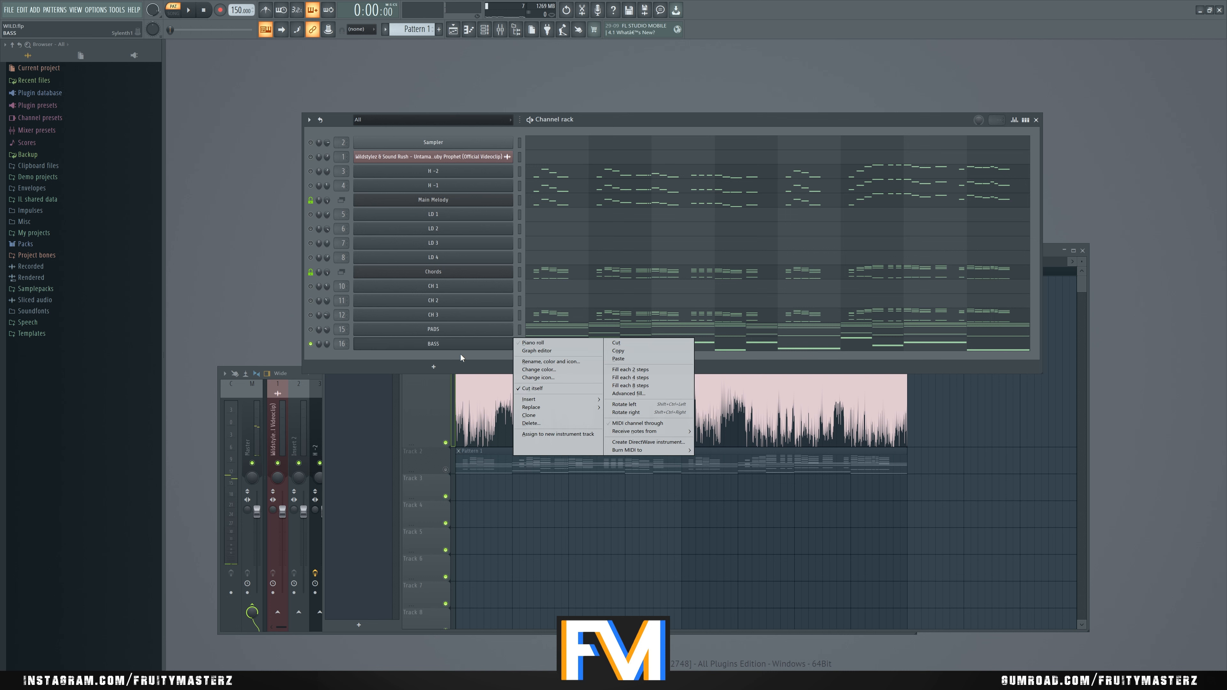
mouse_move(575, 402)
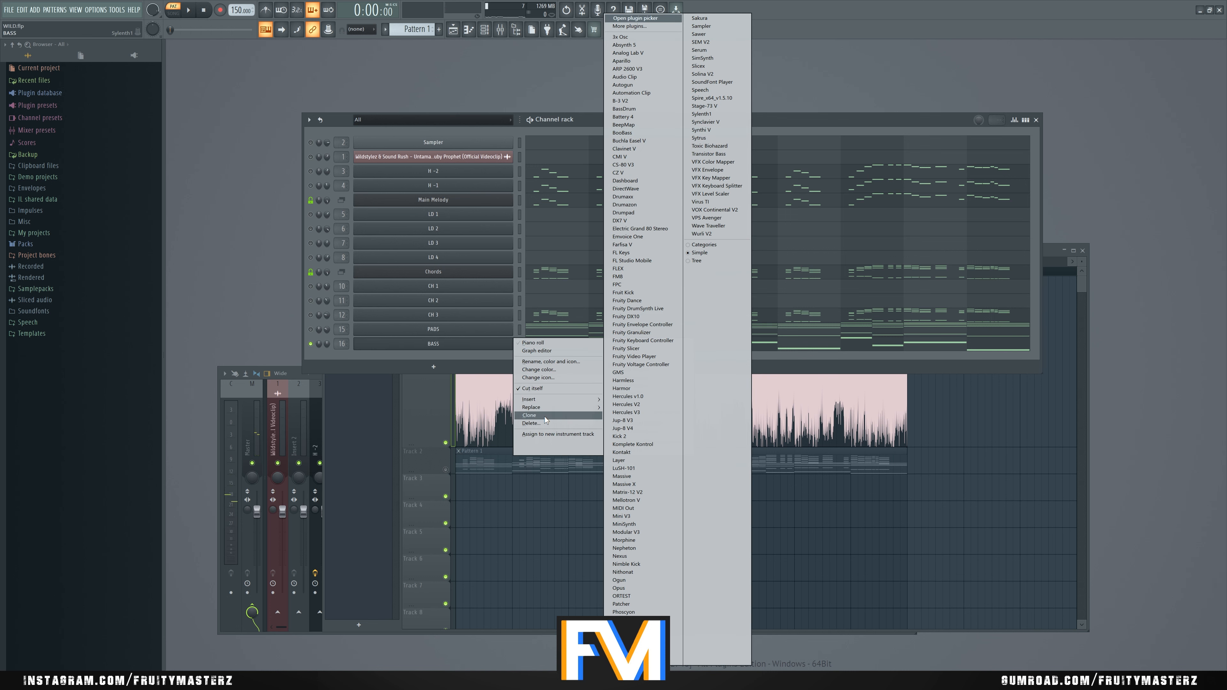
click(545, 363)
text(SU)
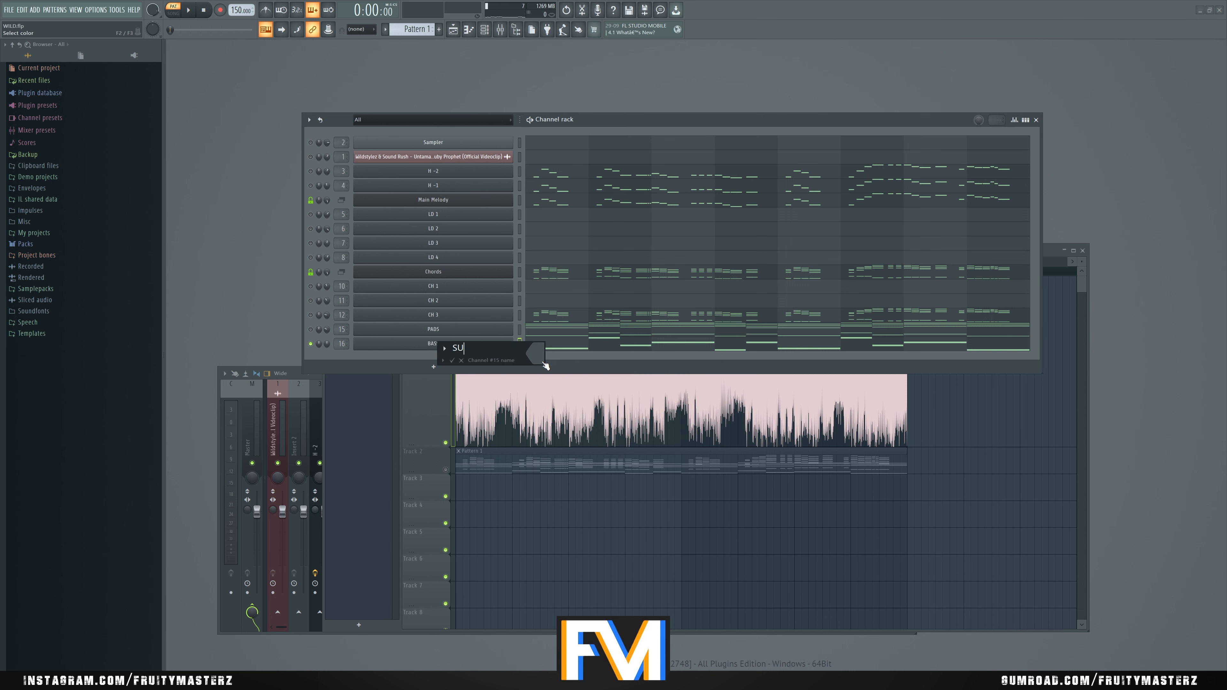
text(B)
key(Return)
Step: Rename the matching BASS mixer track as SUB
key(F9)
right_click(595, 426)
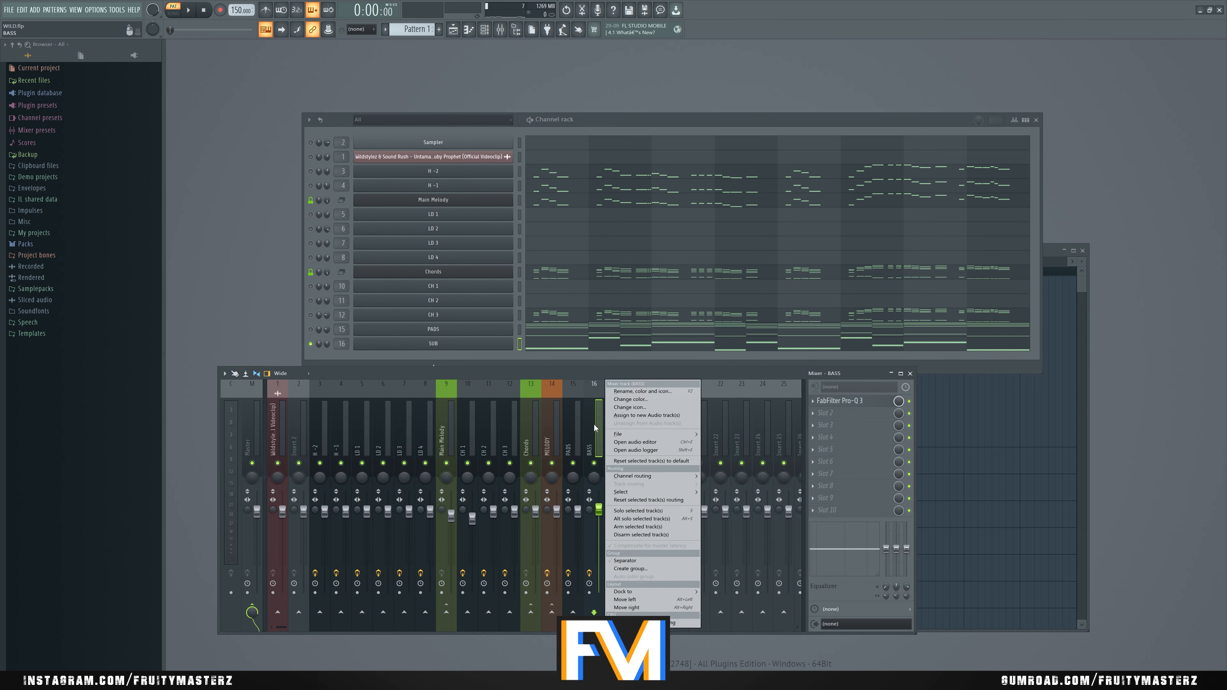
click(621, 392)
text(SUB)
key(Return)
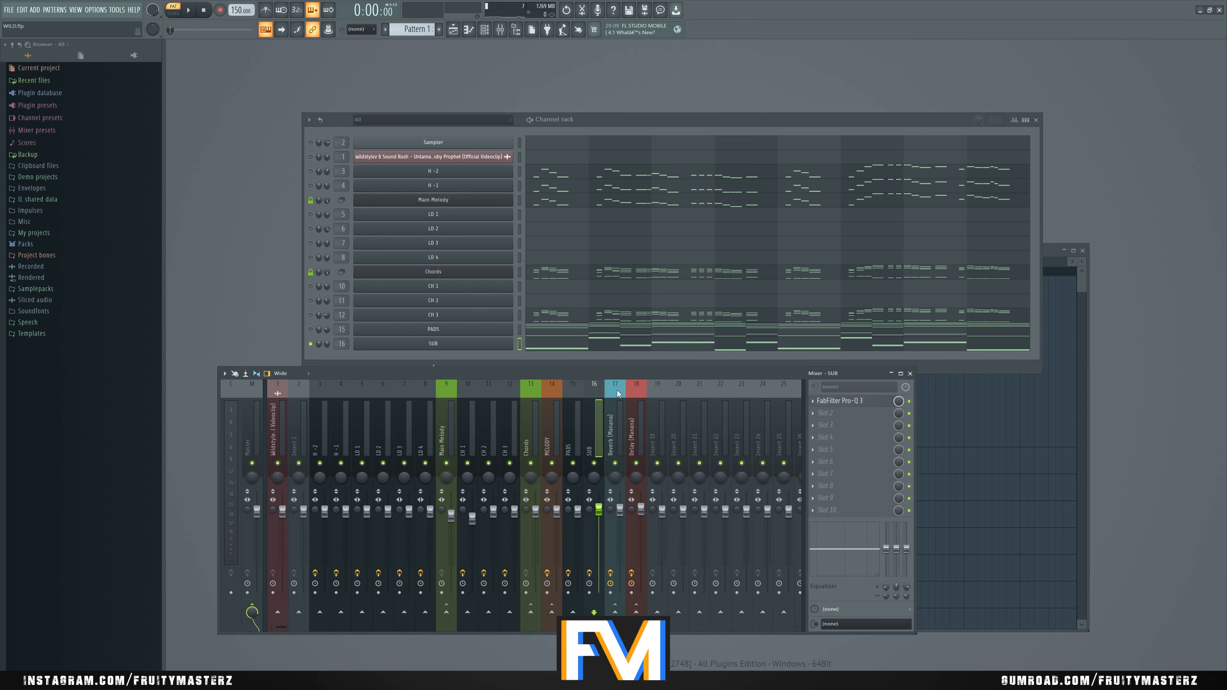
Step: Inspect the SUB channel's Sylenth1 patch and audition the sub on its own
click(397, 344)
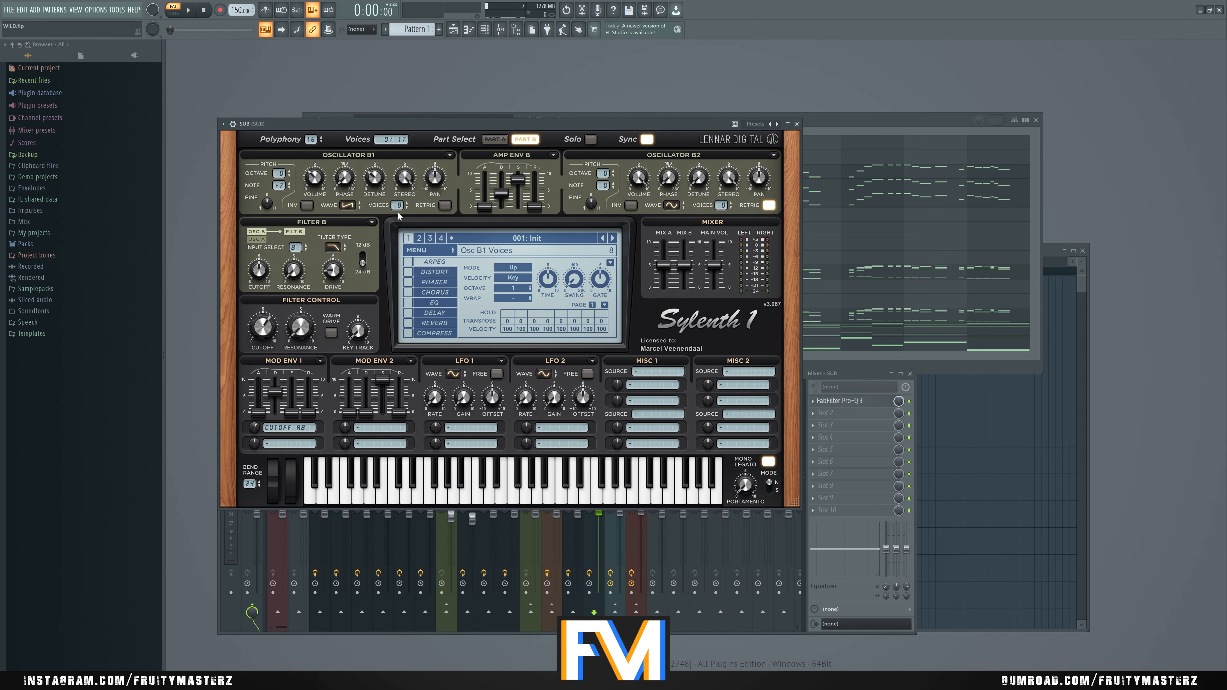
click(519, 116)
key(space)
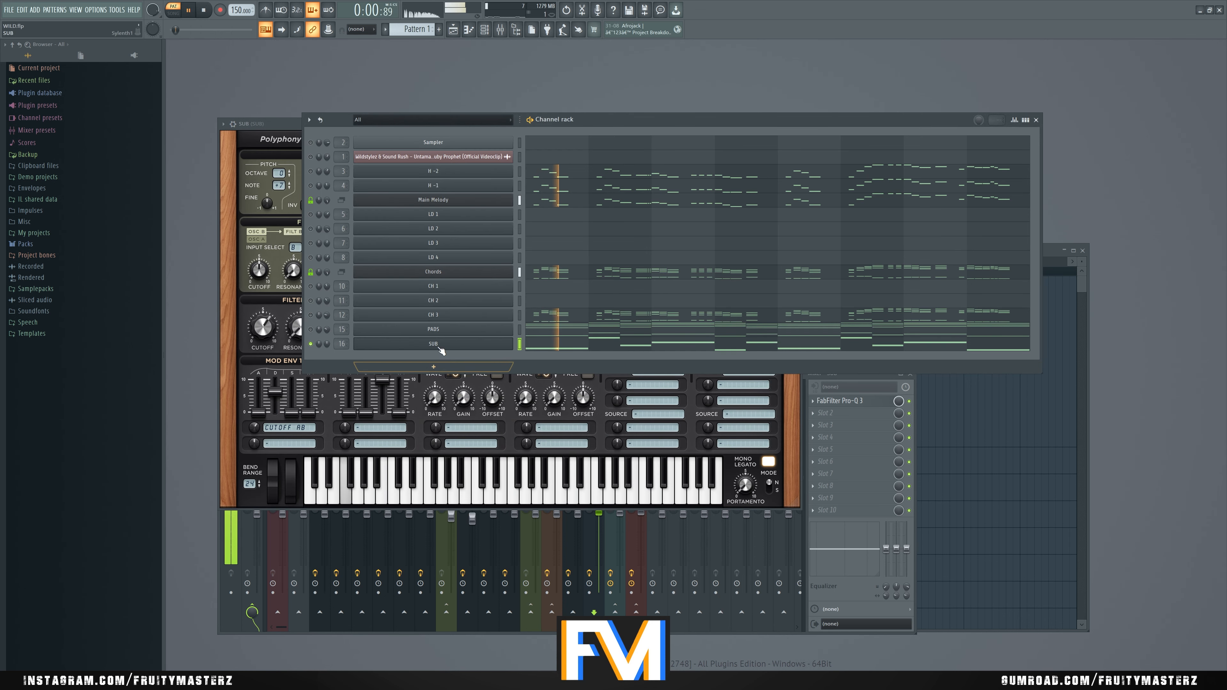
key(space)
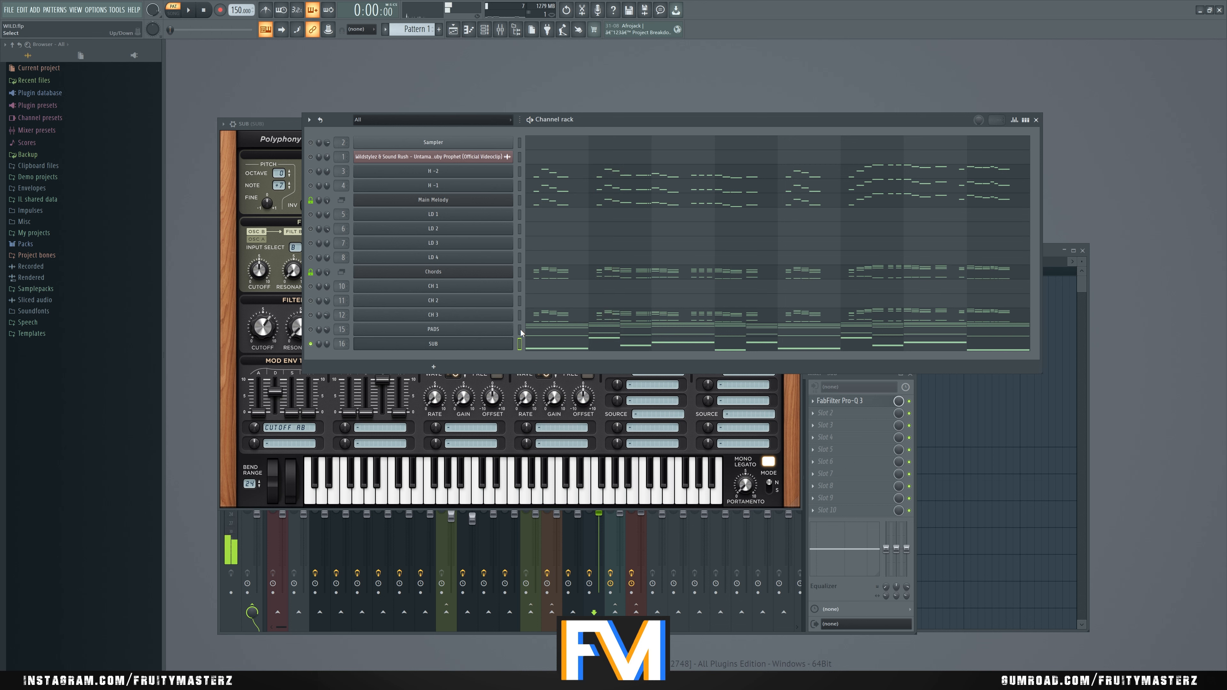
Step: Insert a Sylenth1 channel directly above SUB and name it BASS
right_click(511, 346)
mouse_move(552, 399)
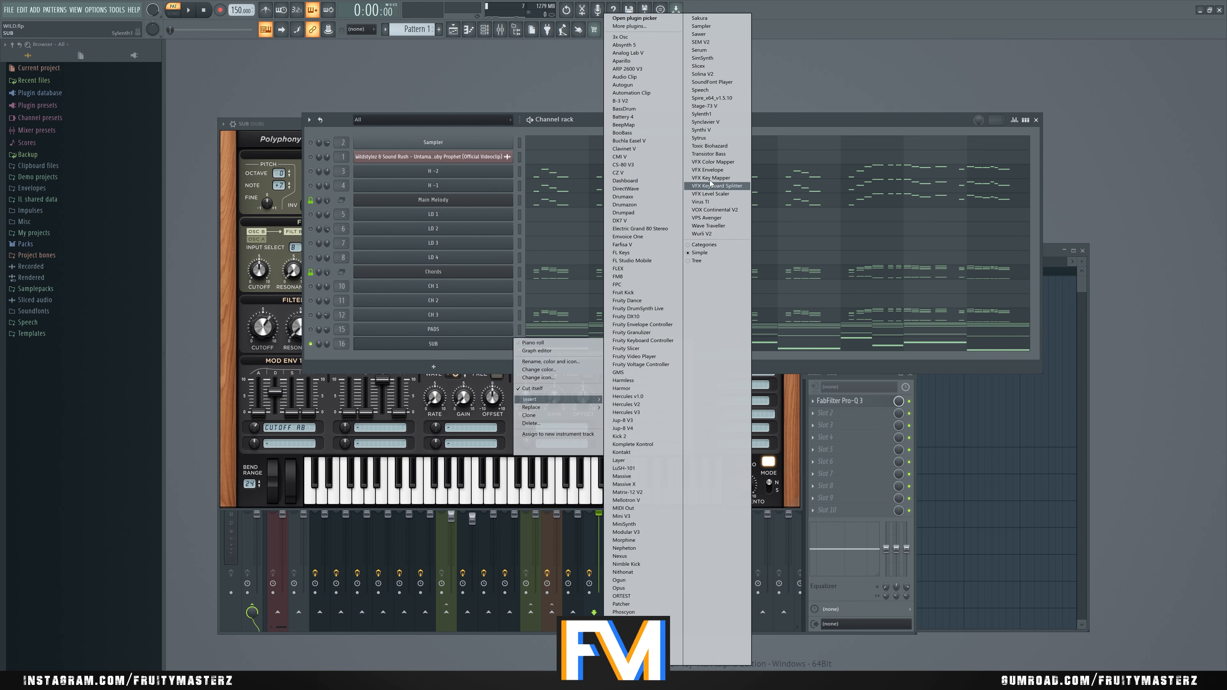
click(718, 116)
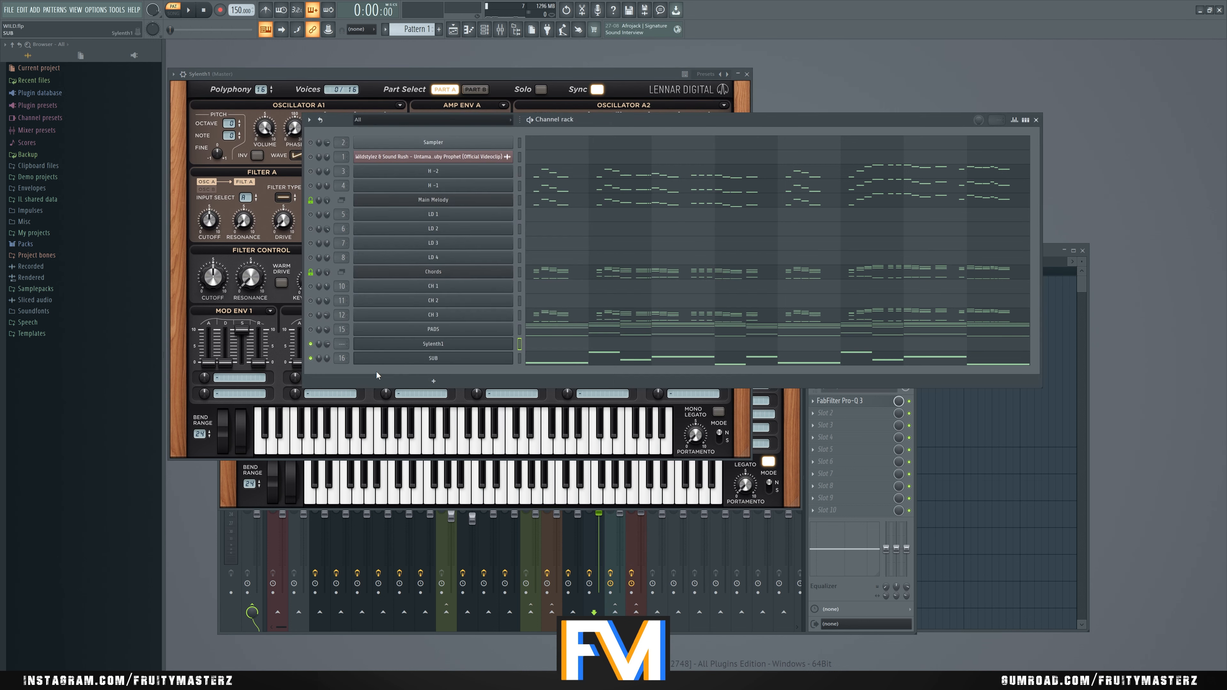
right_click(468, 345)
click(526, 375)
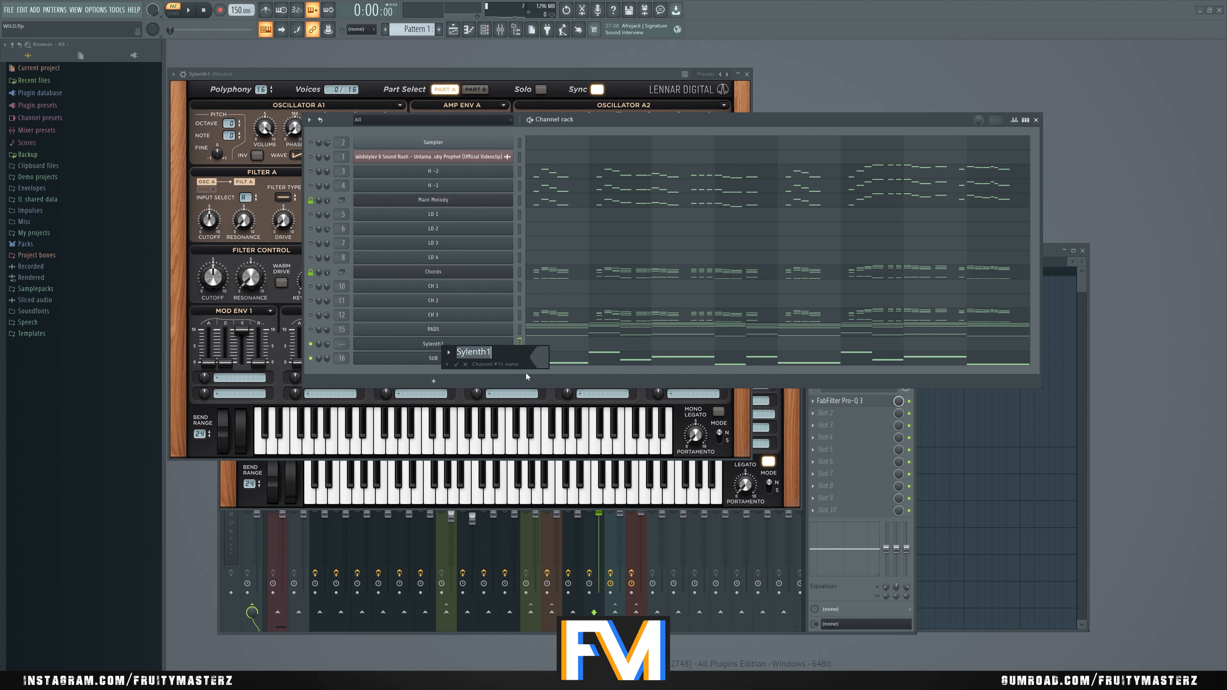
text(BASS)
key(Return)
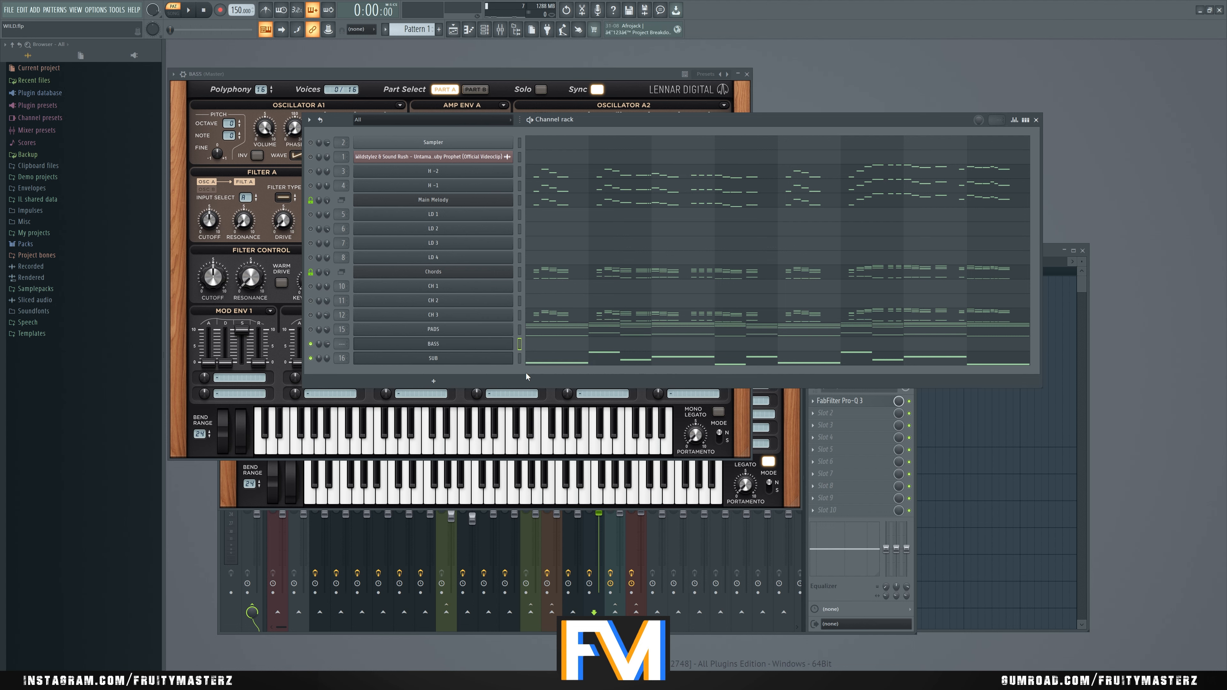
Step: Route the BASS channel to its own mixer track just before SUB and copy SUB's notes into it
key(ctrl+l)
drag(653, 435, 594, 437)
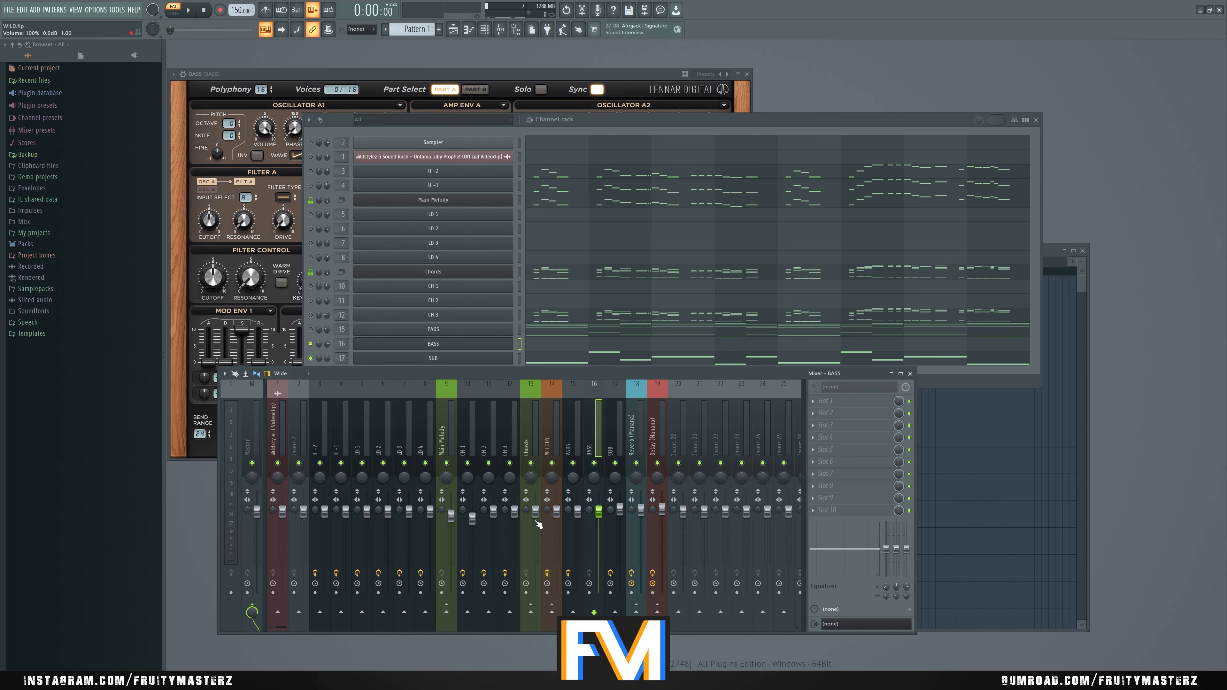
click(745, 119)
key(space)
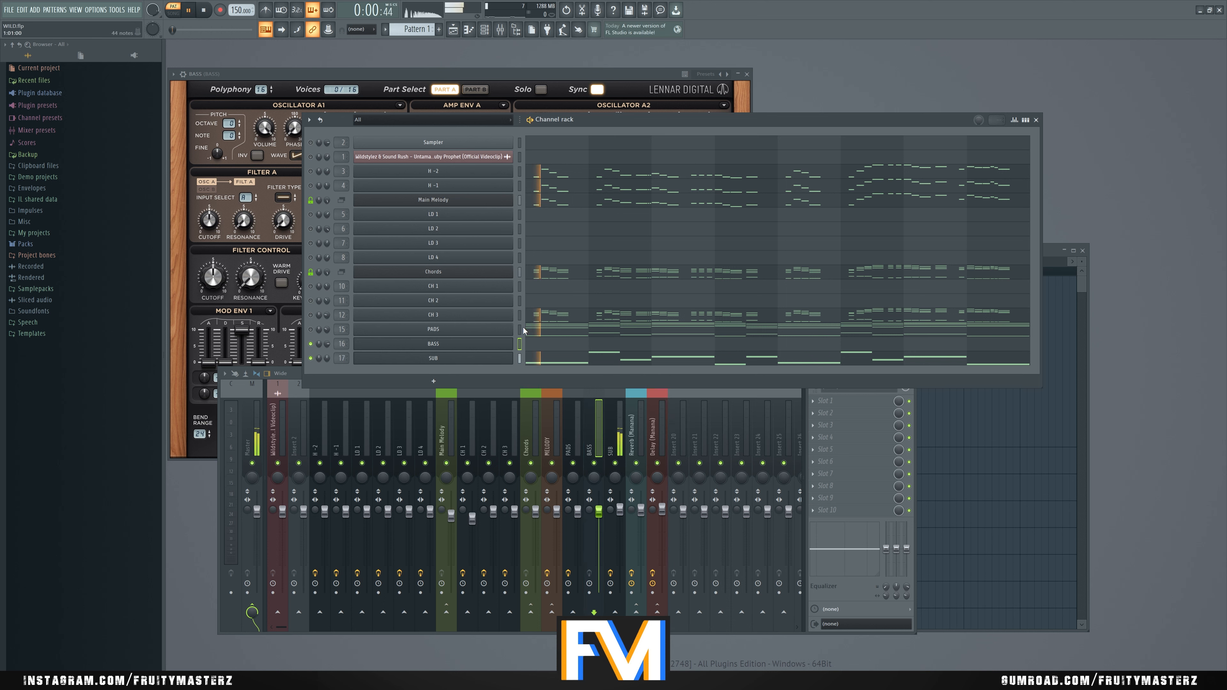
key(space)
key(ctrl+v)
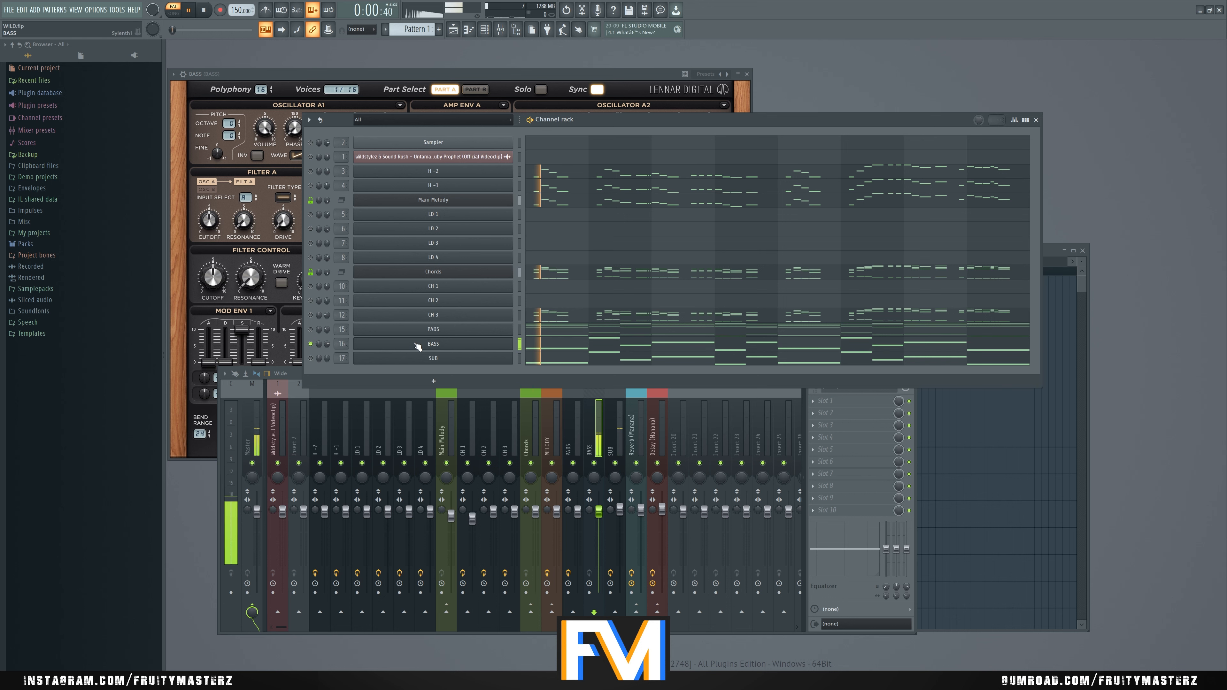
Step: In the BASS synth, give oscillator A1 two voices with full stereo, and copy it to oscillator A2, tuned to note +7
click(419, 343)
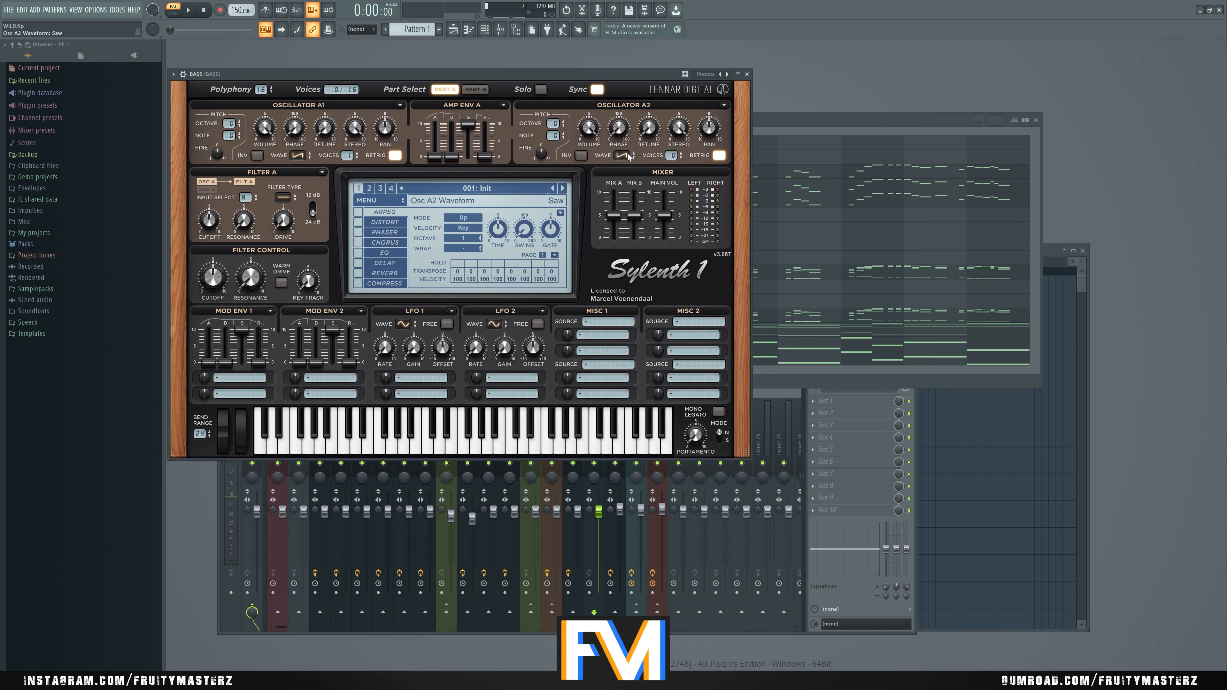
key(space)
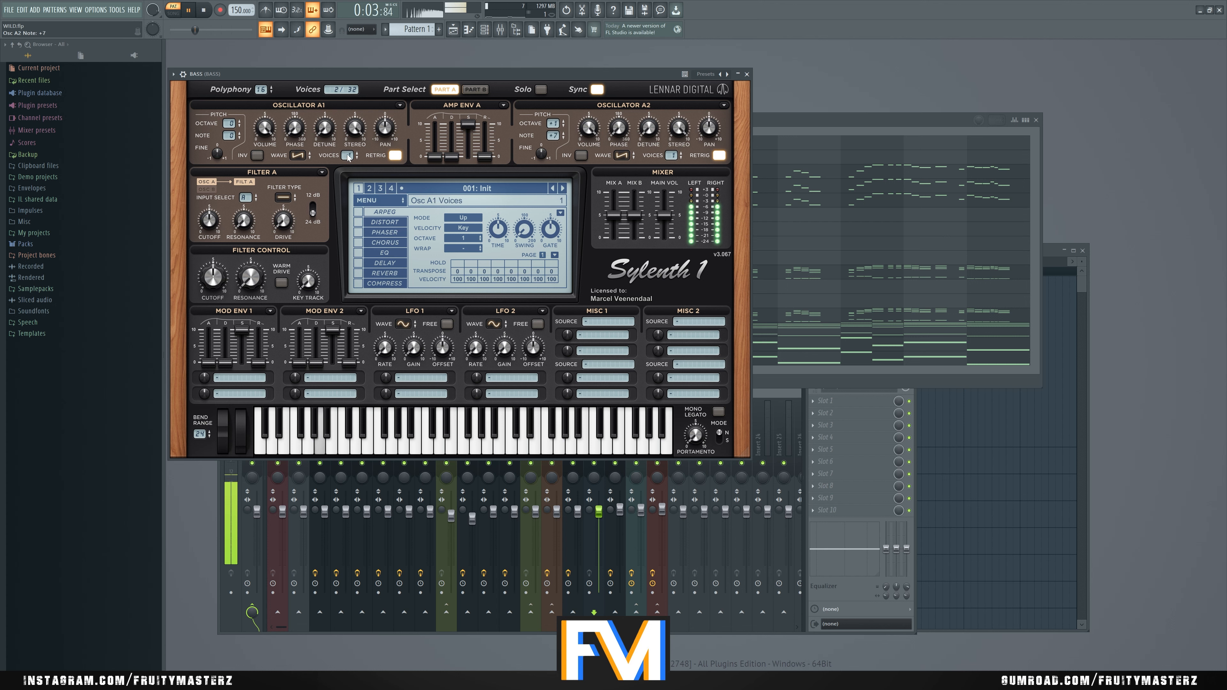
click(399, 105)
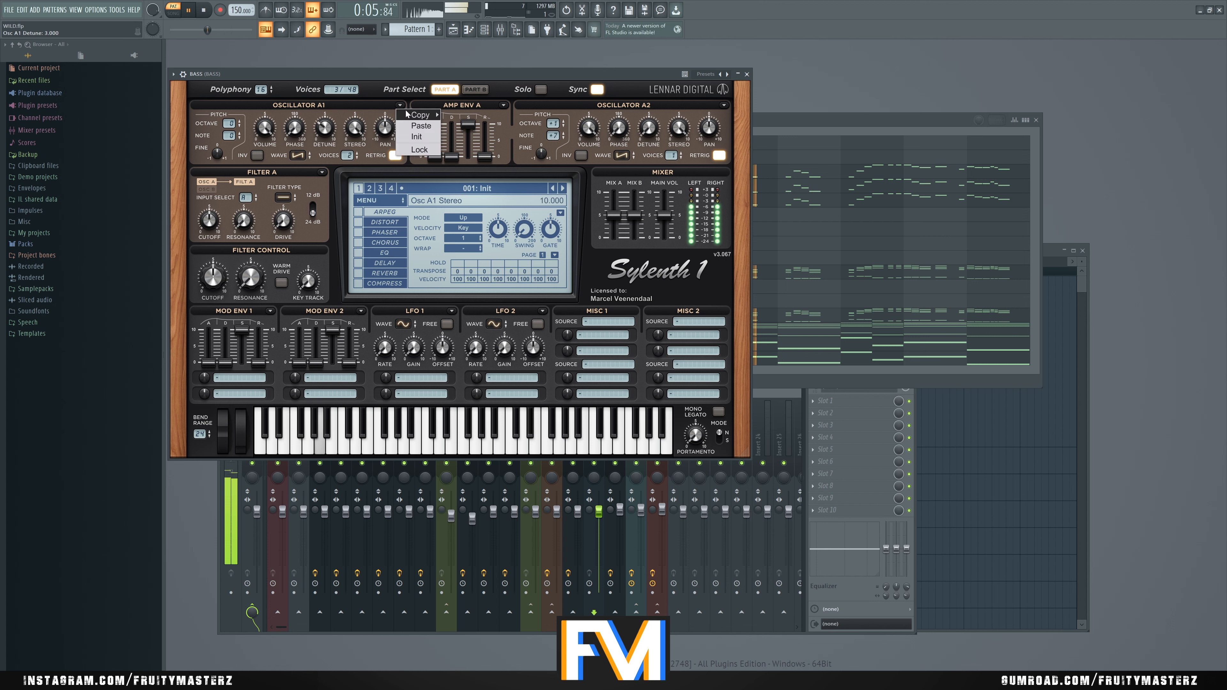
click(724, 105)
click(745, 126)
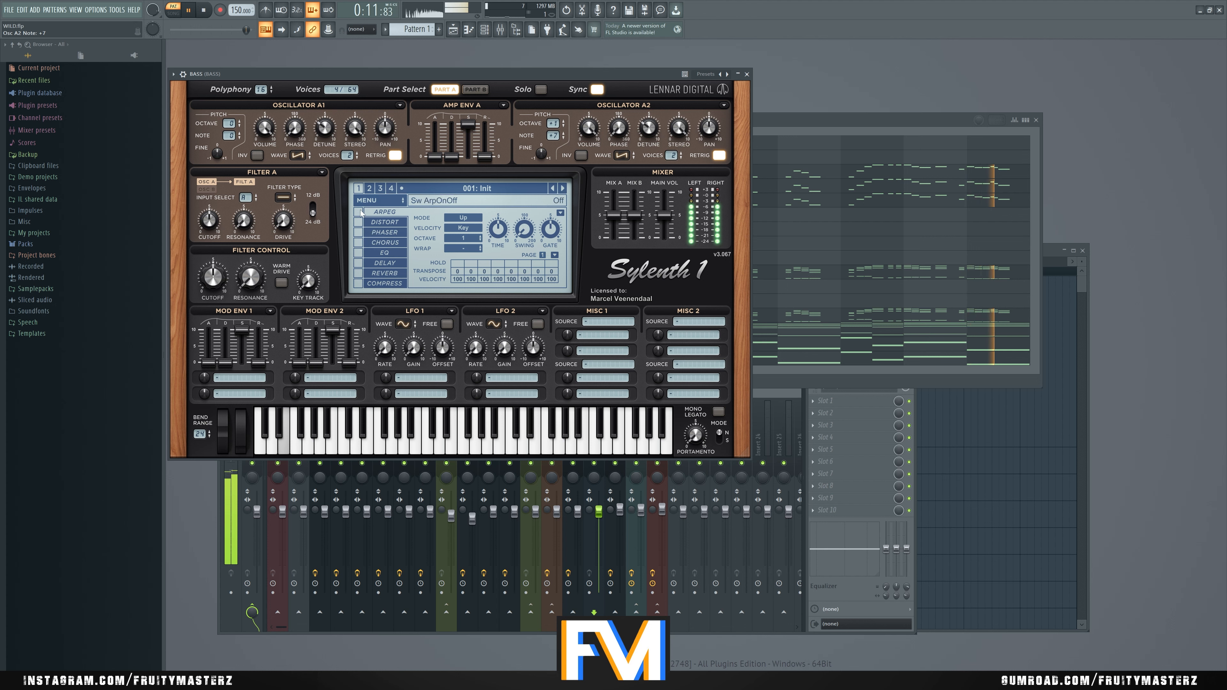
Step: Enable and adjust the chorus in the BASS synth and change filter A's type to low-pass while auditioning
key(space)
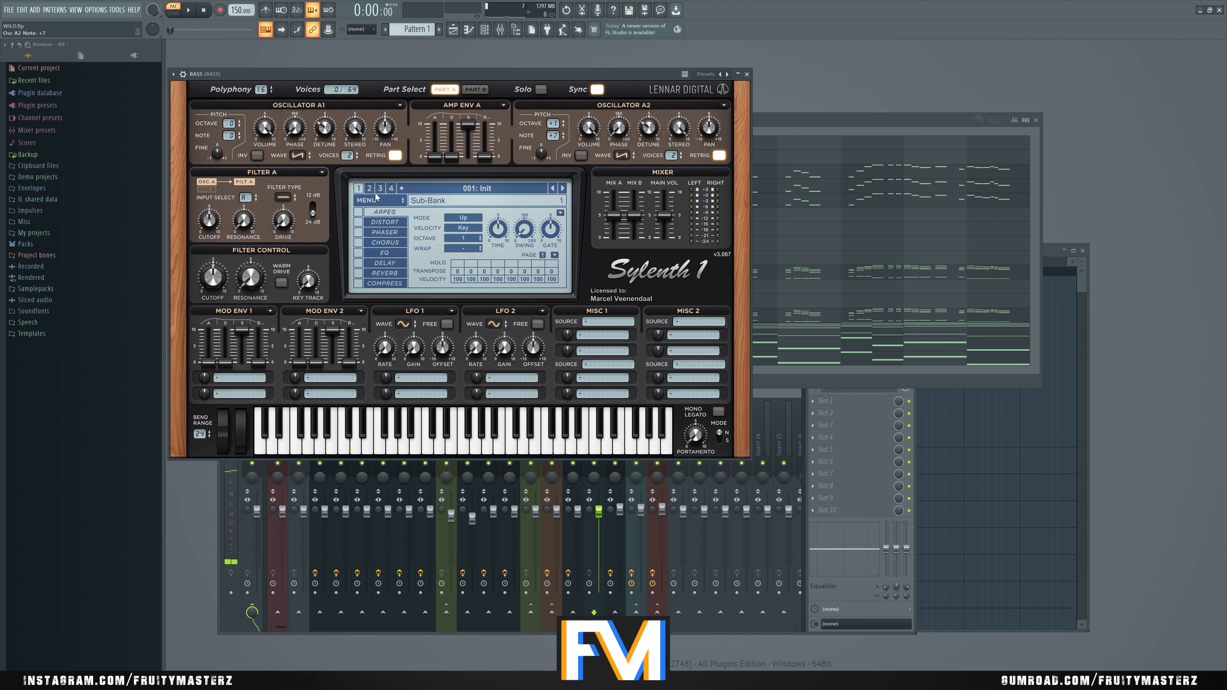
key(space)
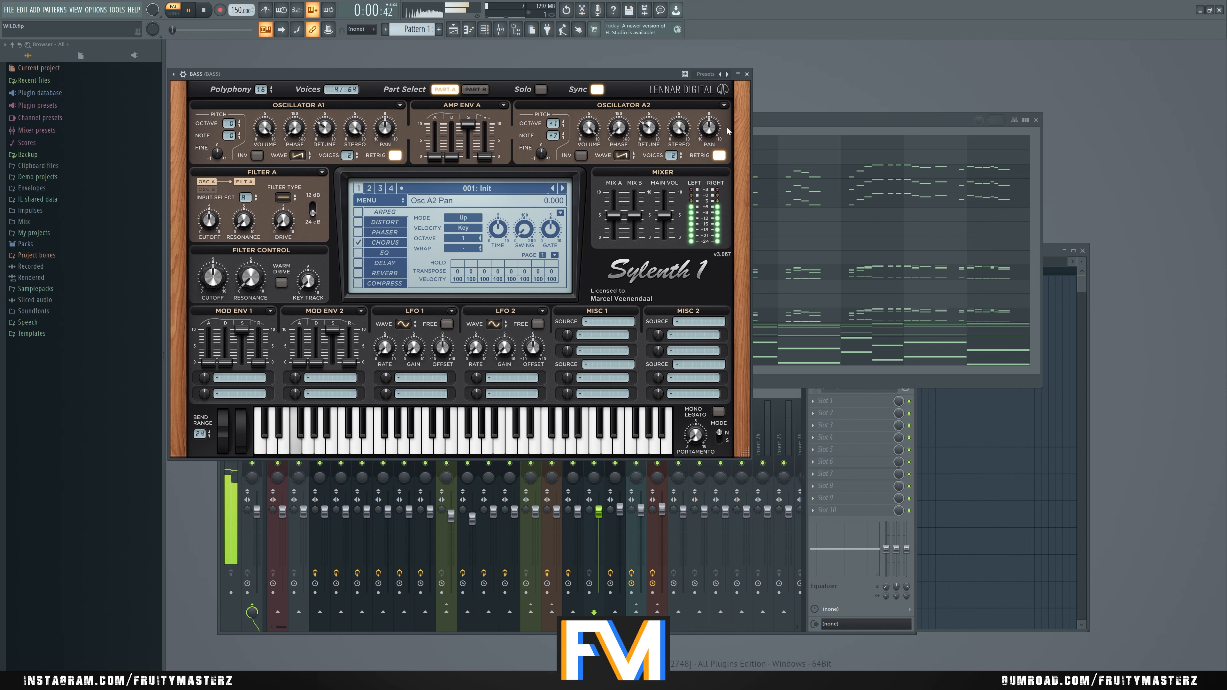
click(386, 243)
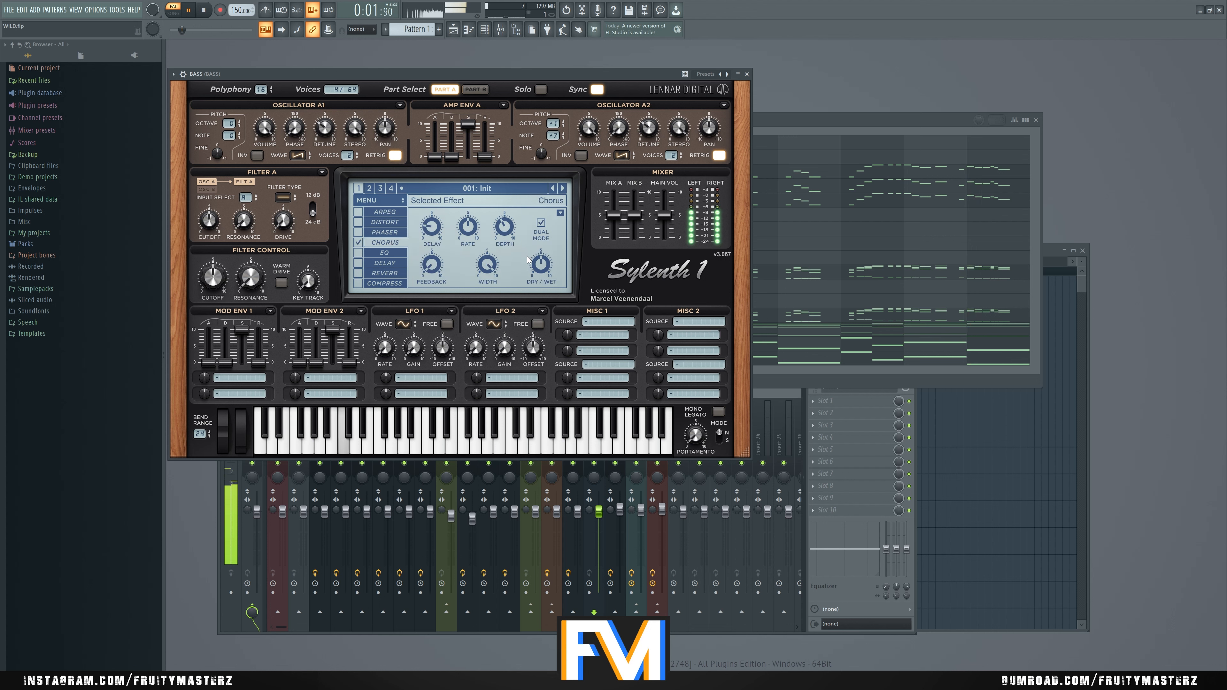
click(284, 199)
key(space)
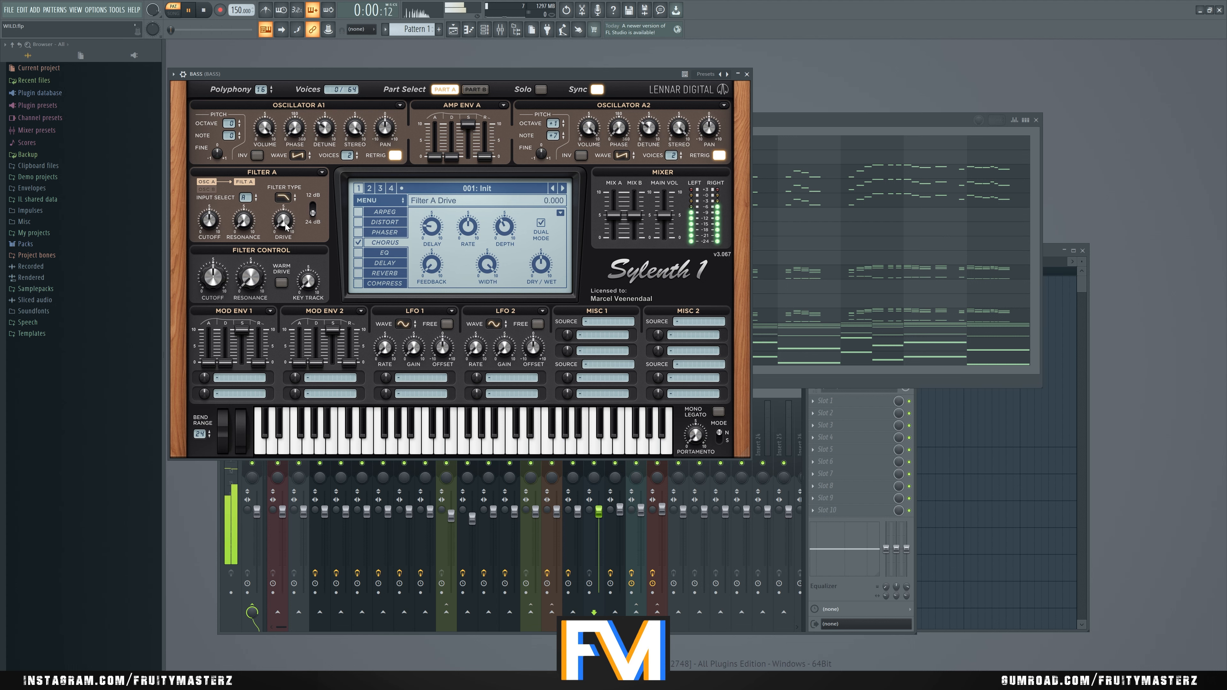
Step: Unmute SUB alongside BASS and play both layers together
click(802, 120)
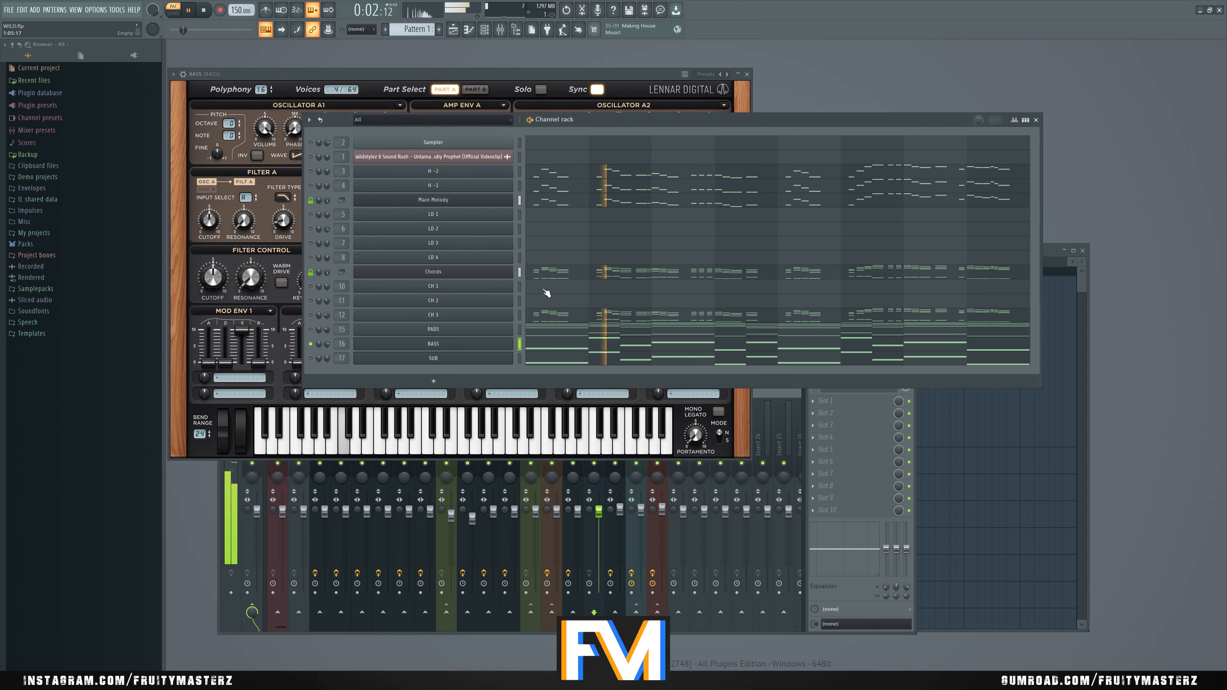
key(space)
click(311, 358)
key(space)
key(space)
click(311, 343)
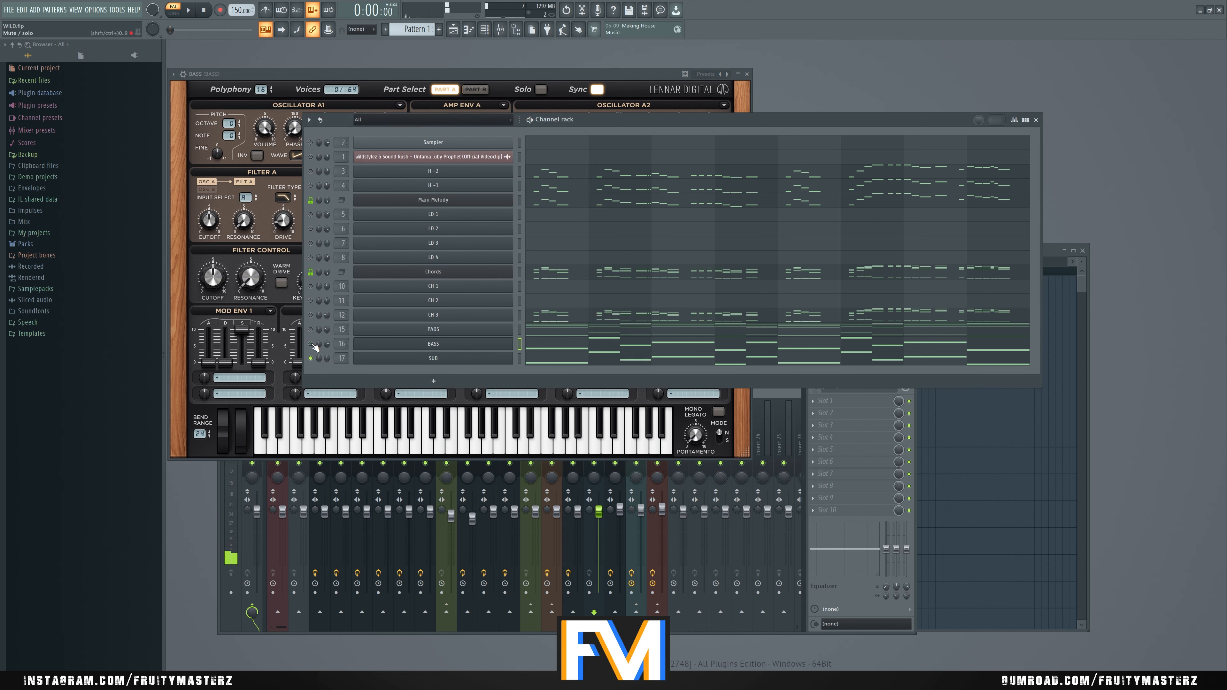
click(311, 343)
key(space)
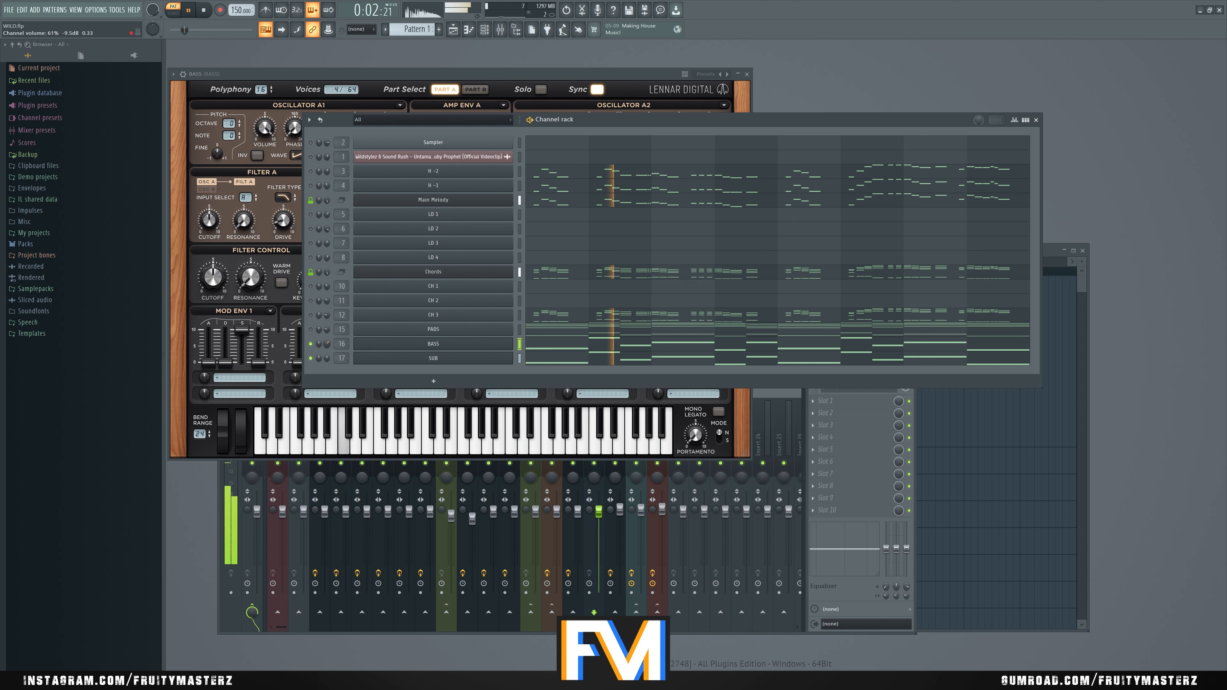
Step: Lower the BASS channel's volume to about 53% while both low layers play
drag(326, 344, 326, 366)
click(443, 77)
click(452, 58)
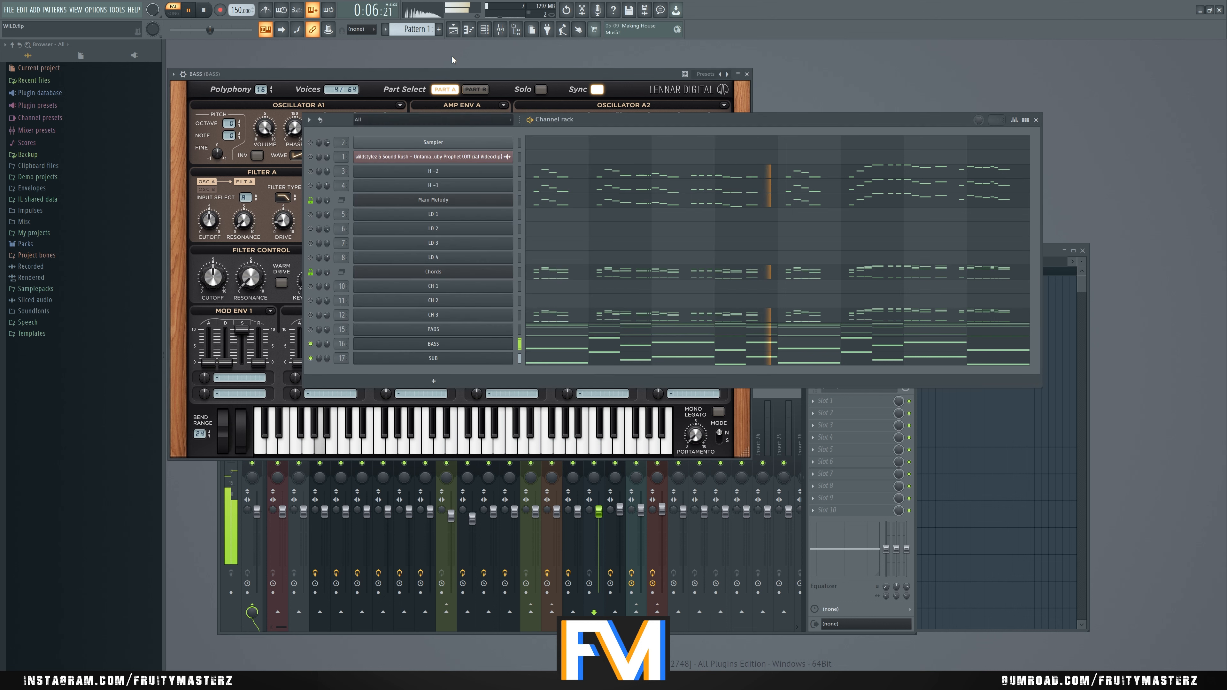
drag(327, 345, 326, 347)
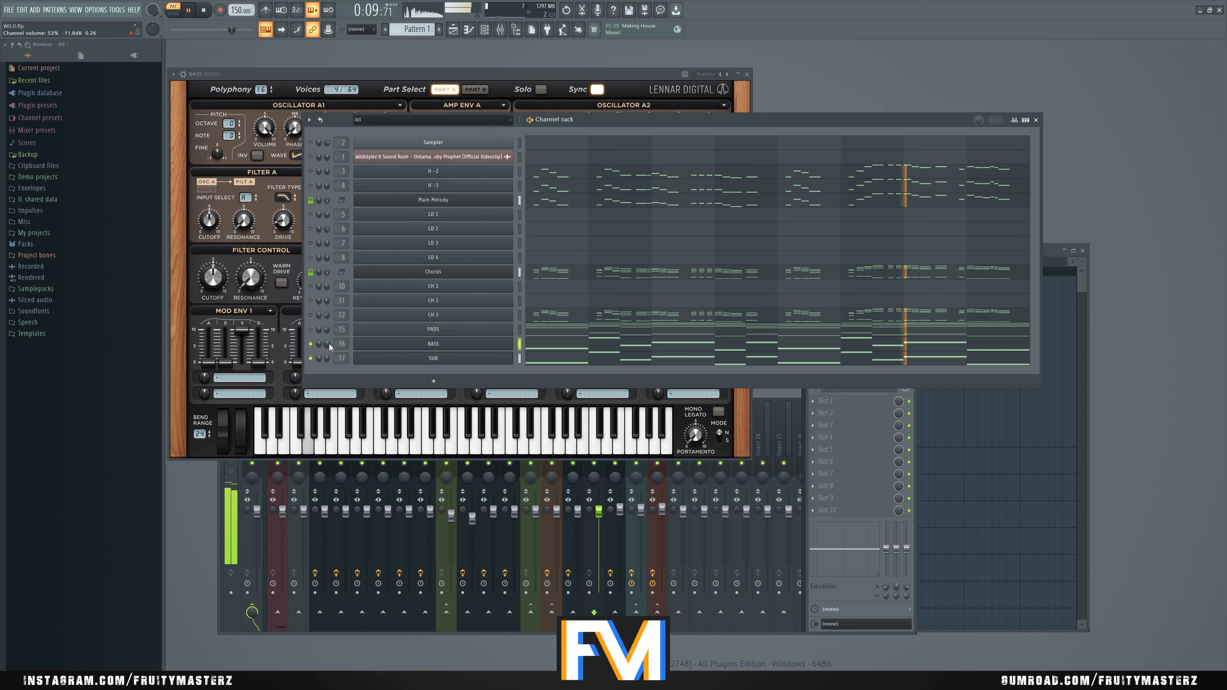
Step: Toggle the two low layers to leave only BASS unmuted, and select the BASS mixer track
click(311, 344)
key(space)
key(space)
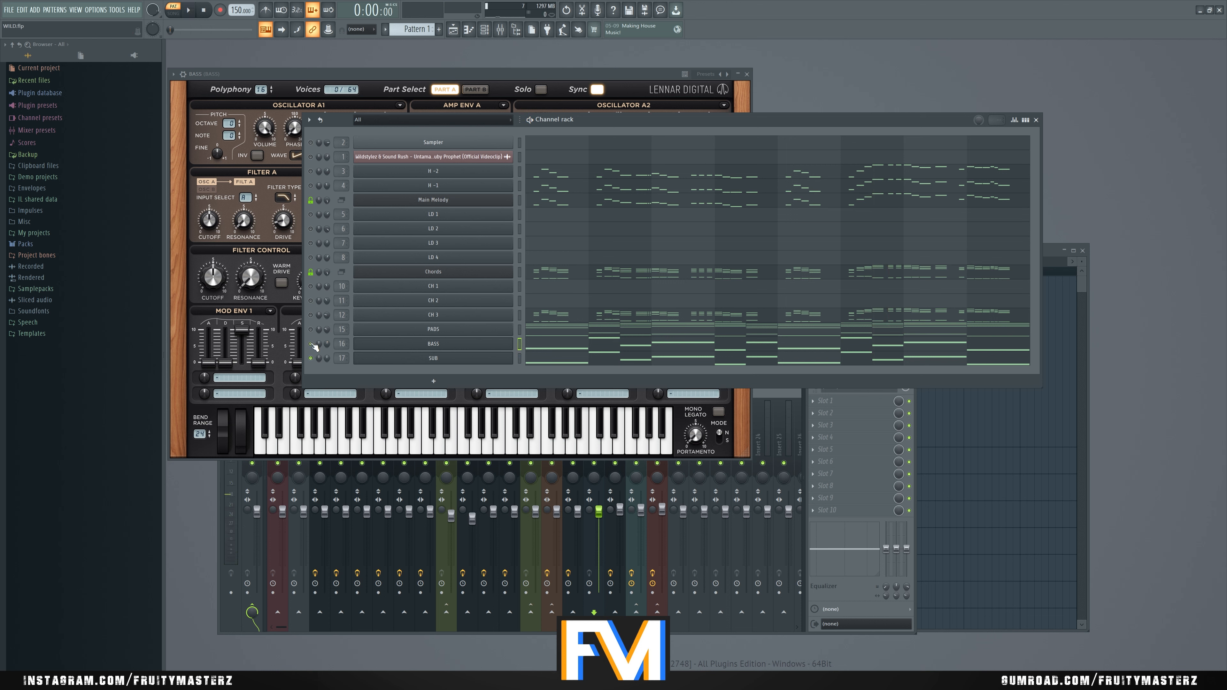
click(781, 418)
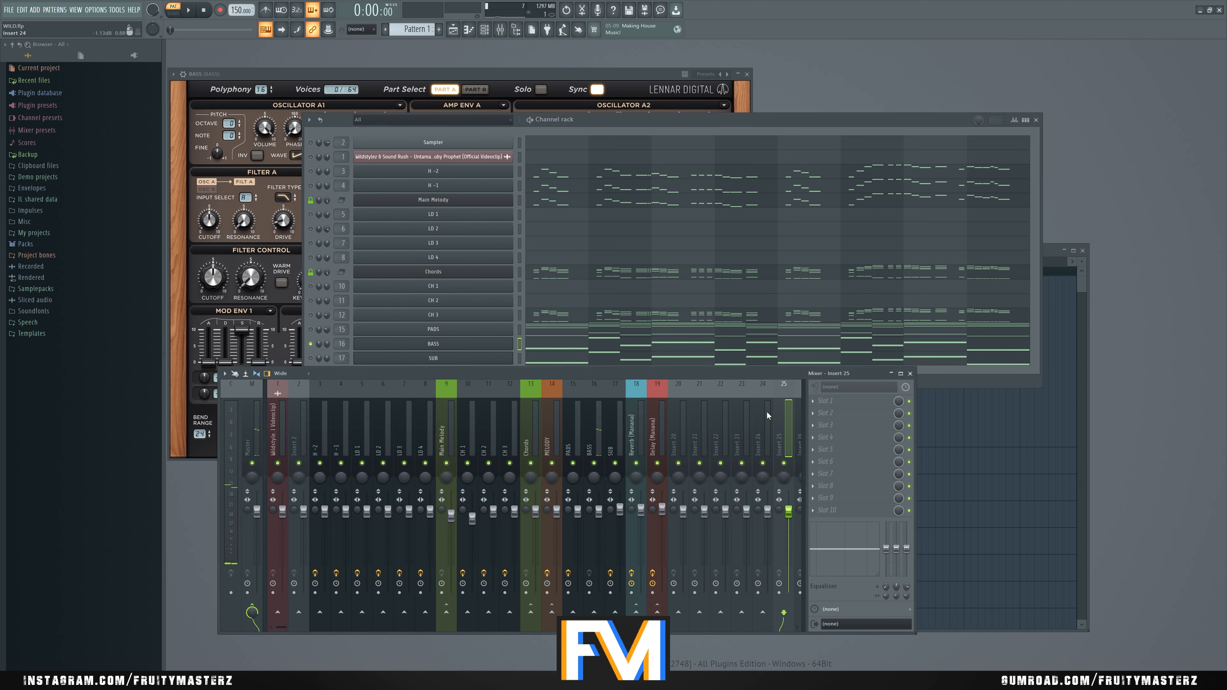
click(596, 440)
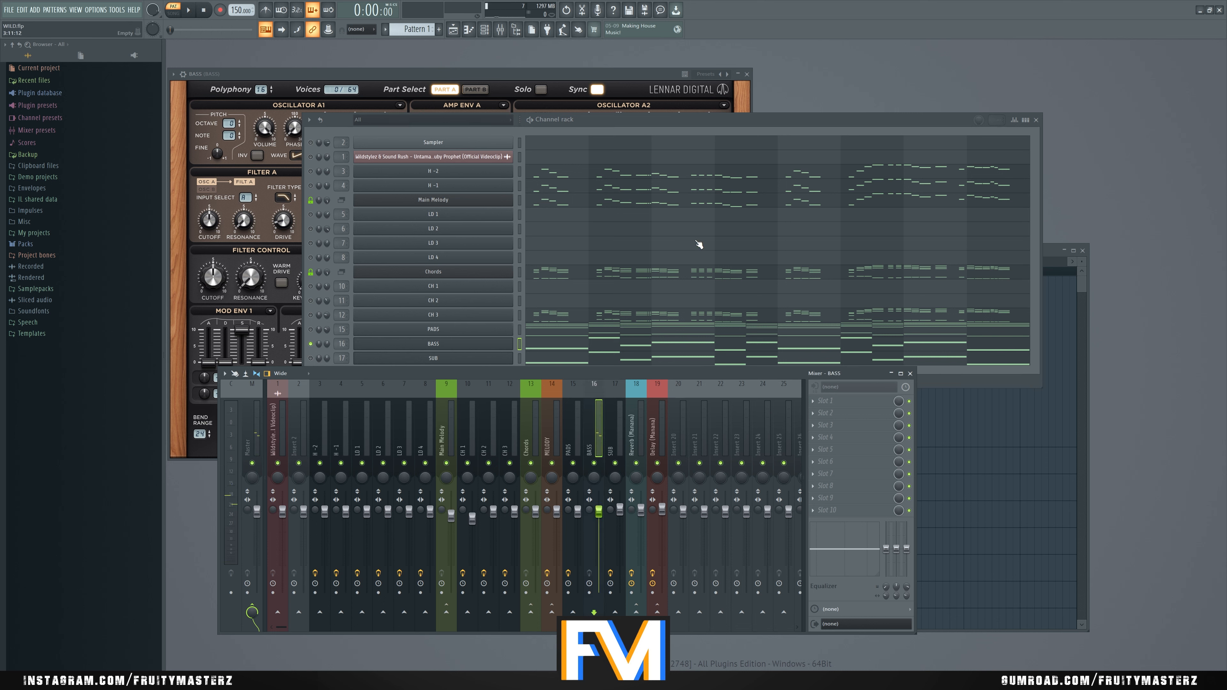
Step: Keep only the channel rack open and lower the BASS channel's volume to about 31% while all layers play
click(804, 121)
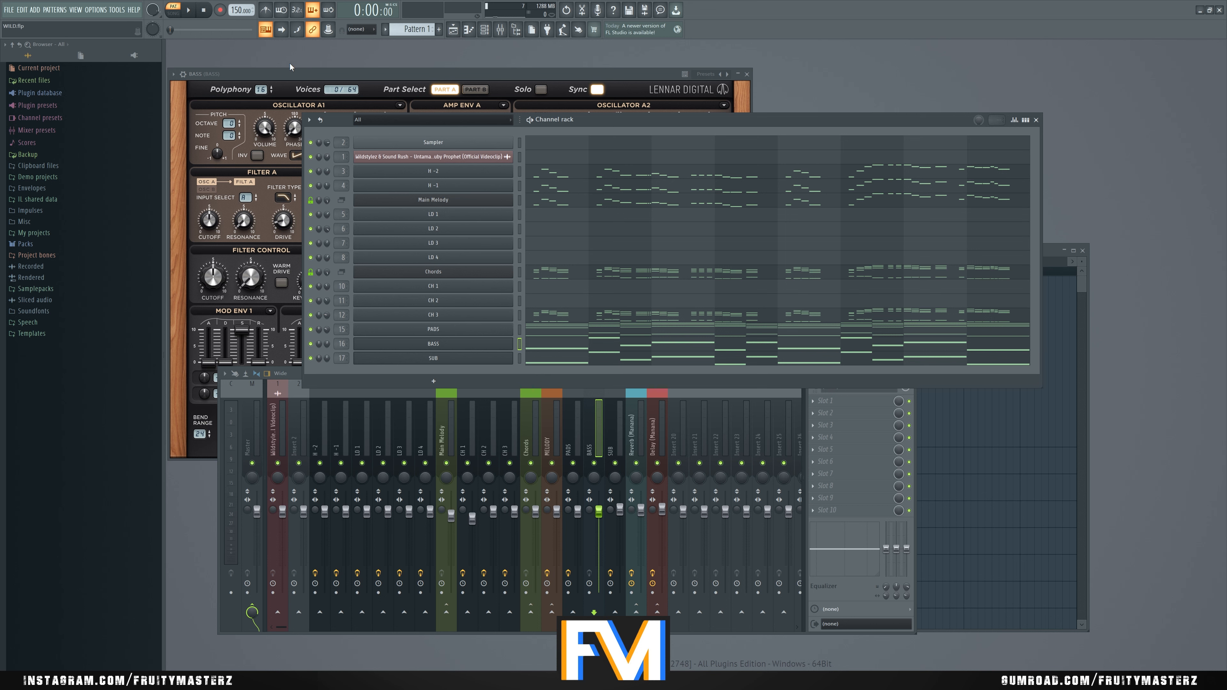
key(F12)
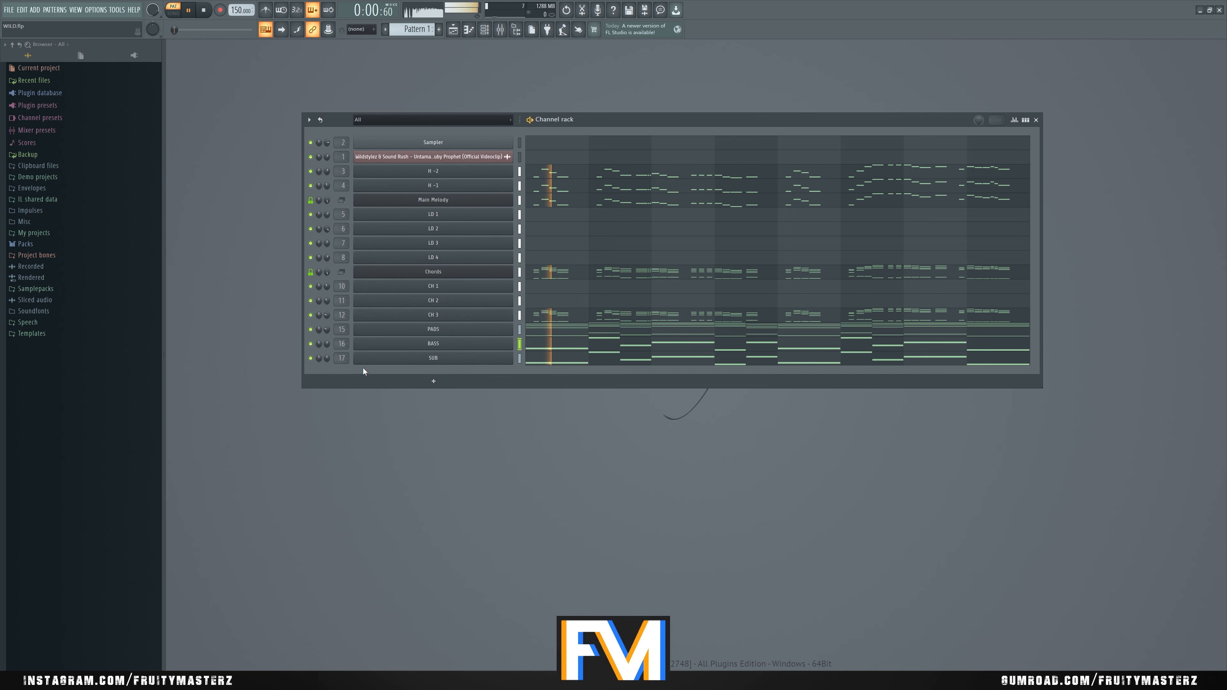
drag(327, 345, 327, 354)
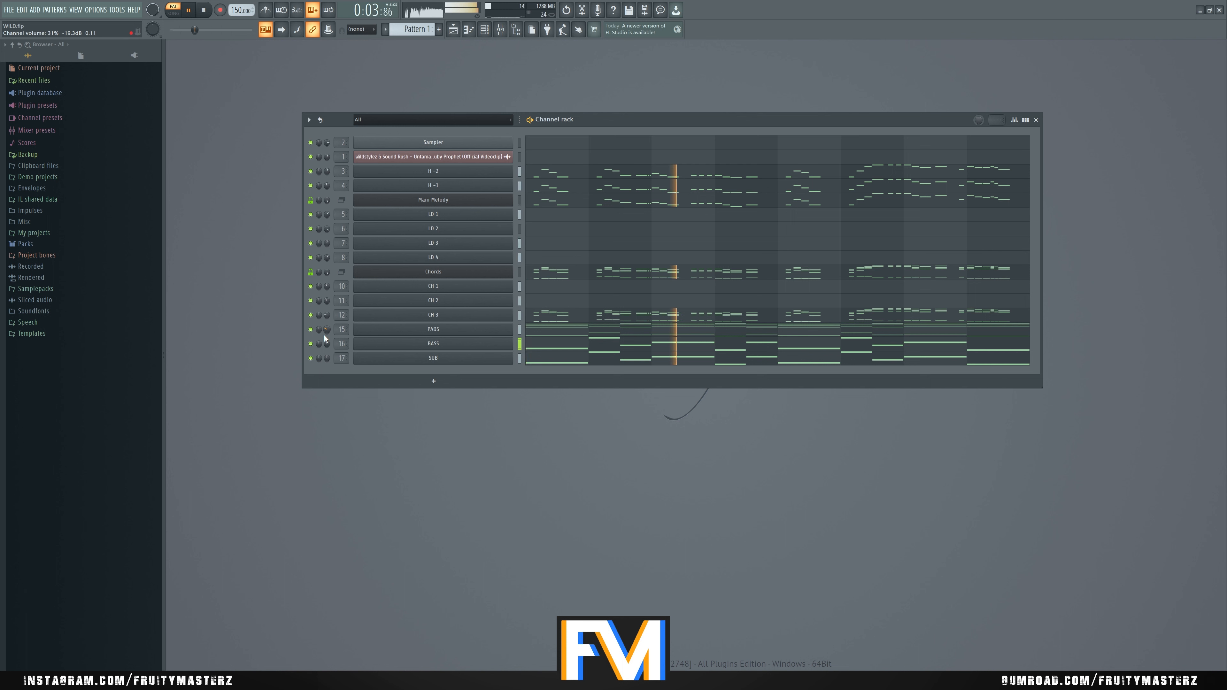
key(alt+Tab)
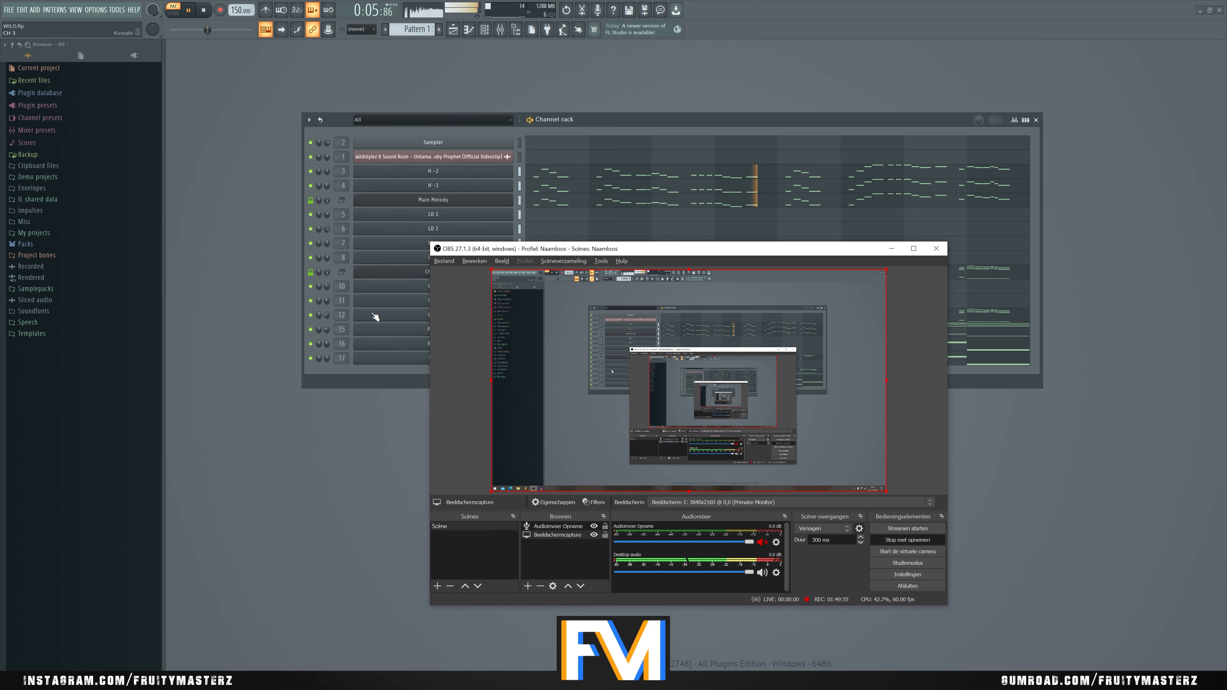
key(alt+Tab)
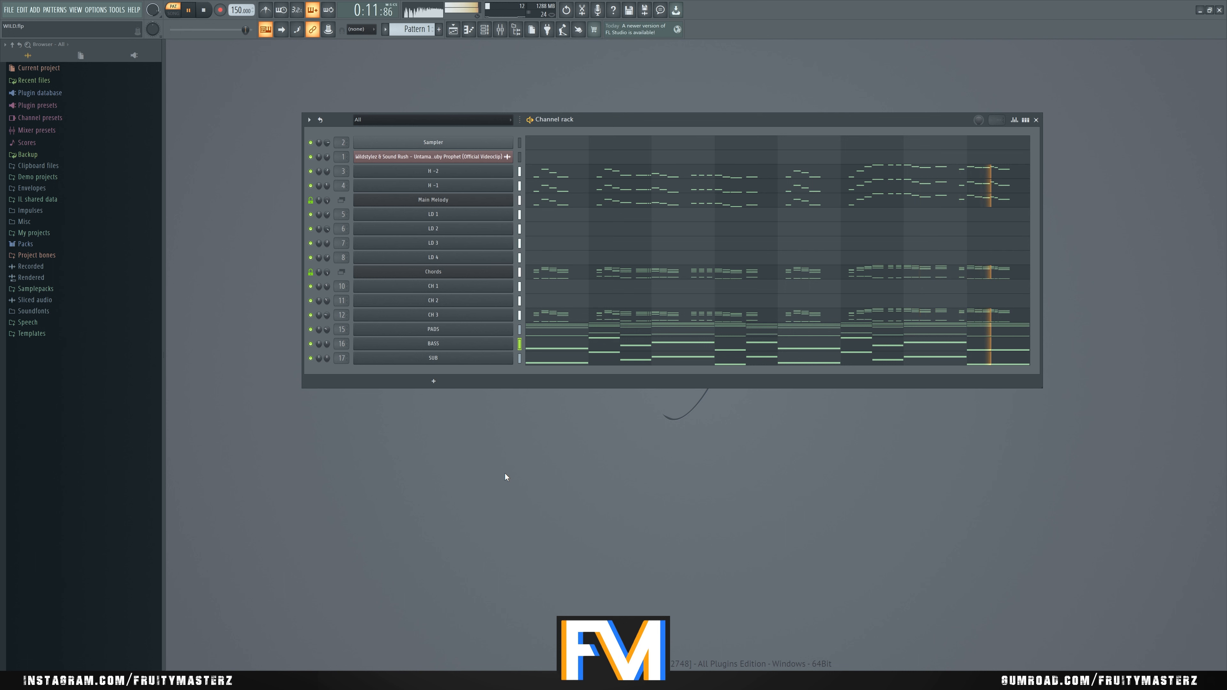
mouse_move(74, 682)
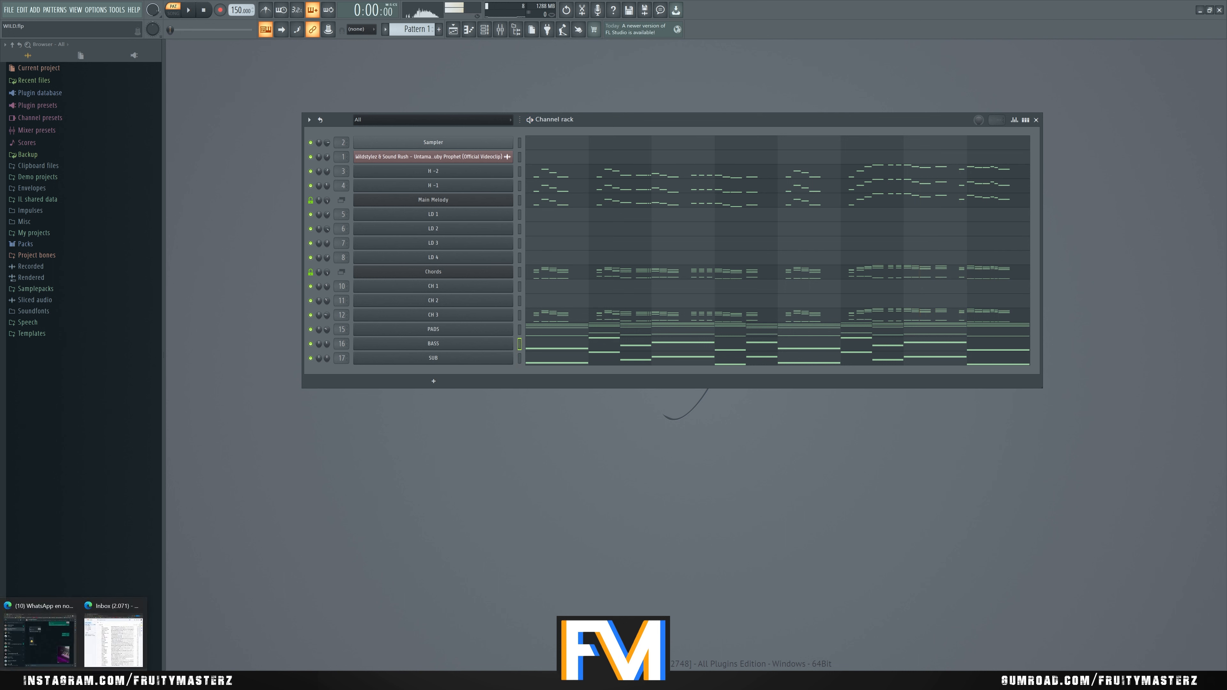